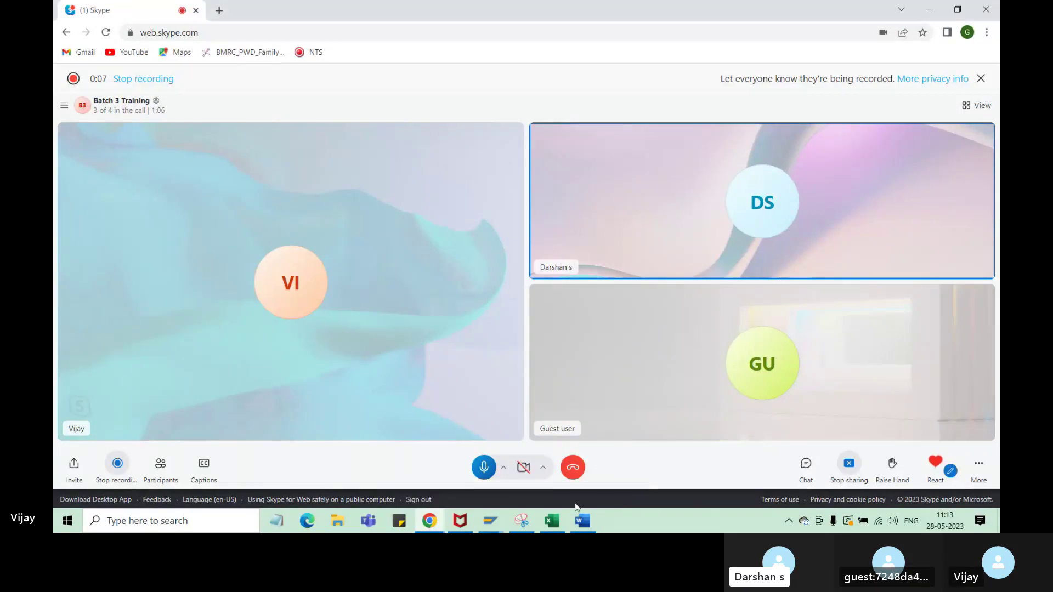
- Bring the SAP Display IMG window forward and scroll through its purchasing settings tree
mouse_move(490, 521)
click(414, 488)
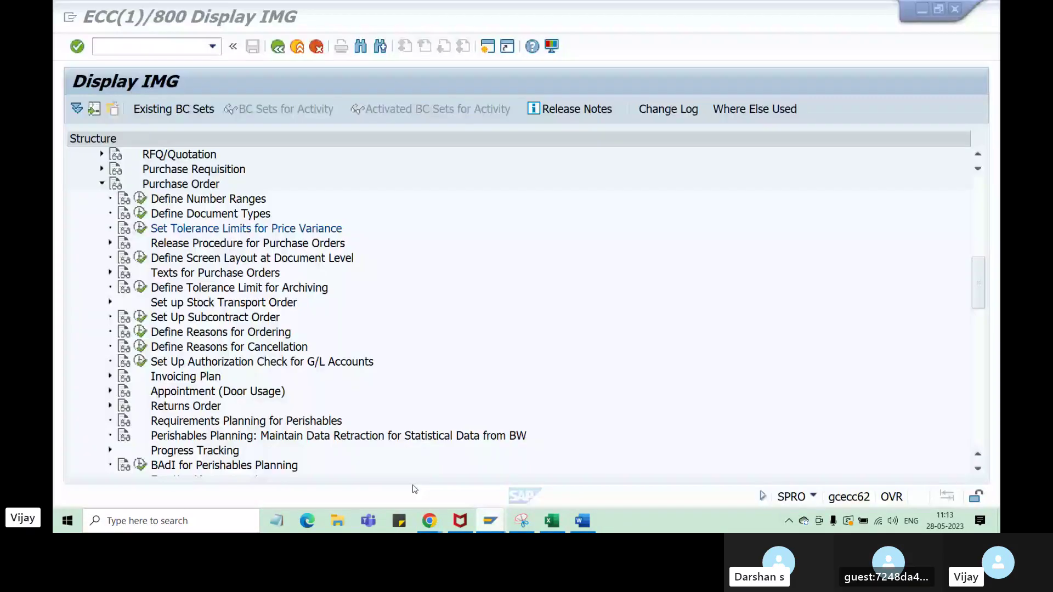
scroll(237, 362, up, 2)
scroll(238, 360, down, 1)
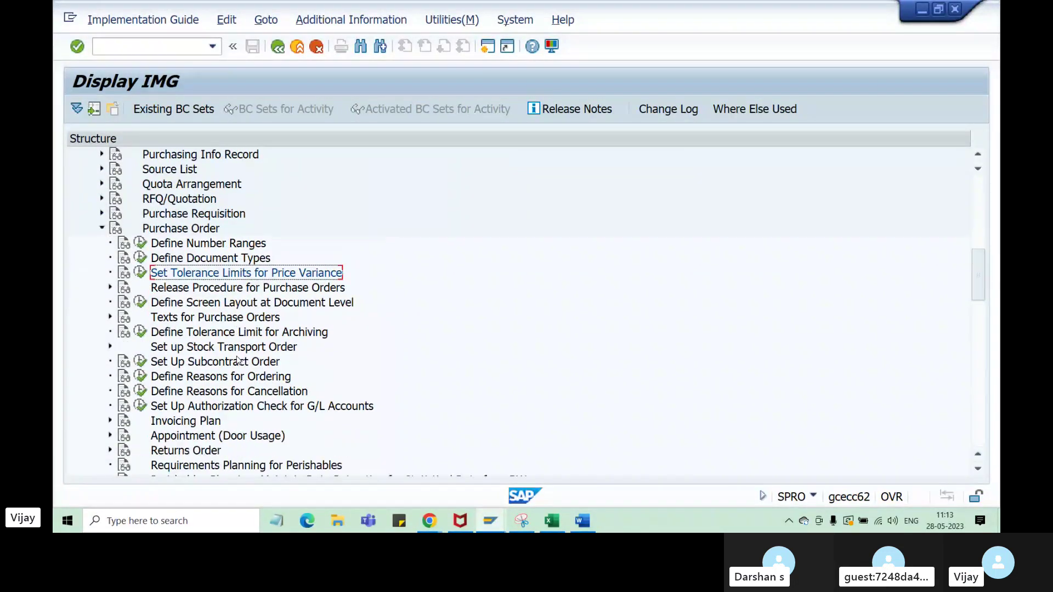
scroll(237, 361, down, 4)
scroll(237, 360, up, 5)
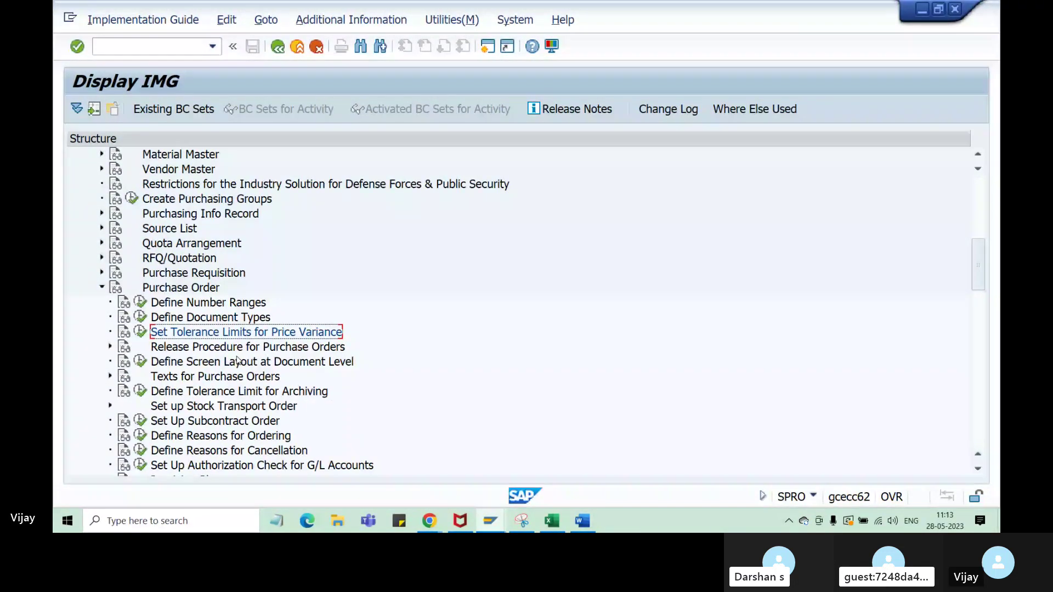
scroll(238, 361, up, 1)
- Switch to the Excel notes workbook and look over the NB number-range notes and arrows
click(551, 521)
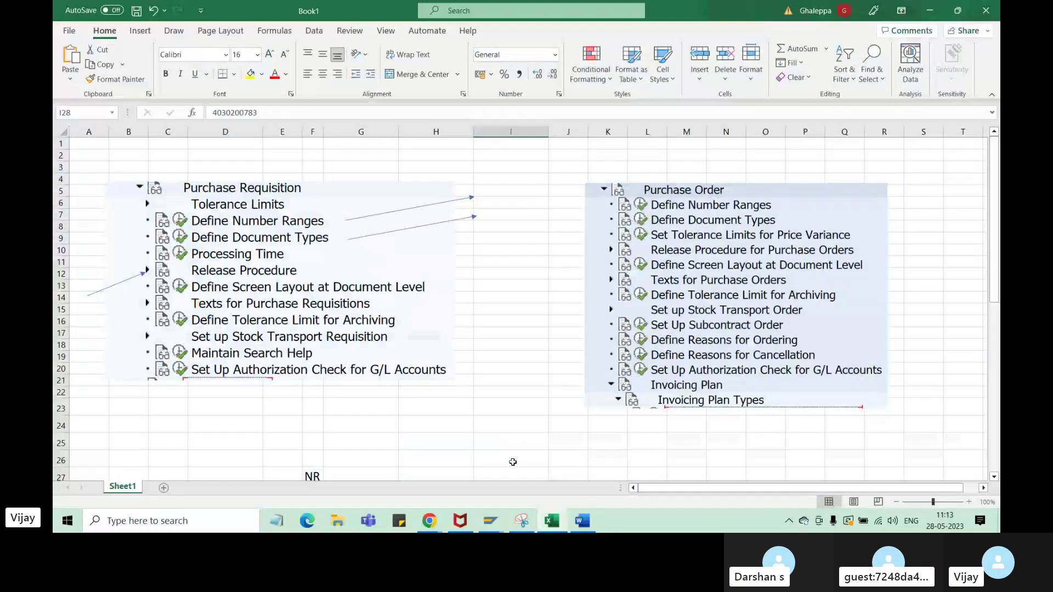
scroll(513, 463, down, 6)
click(362, 369)
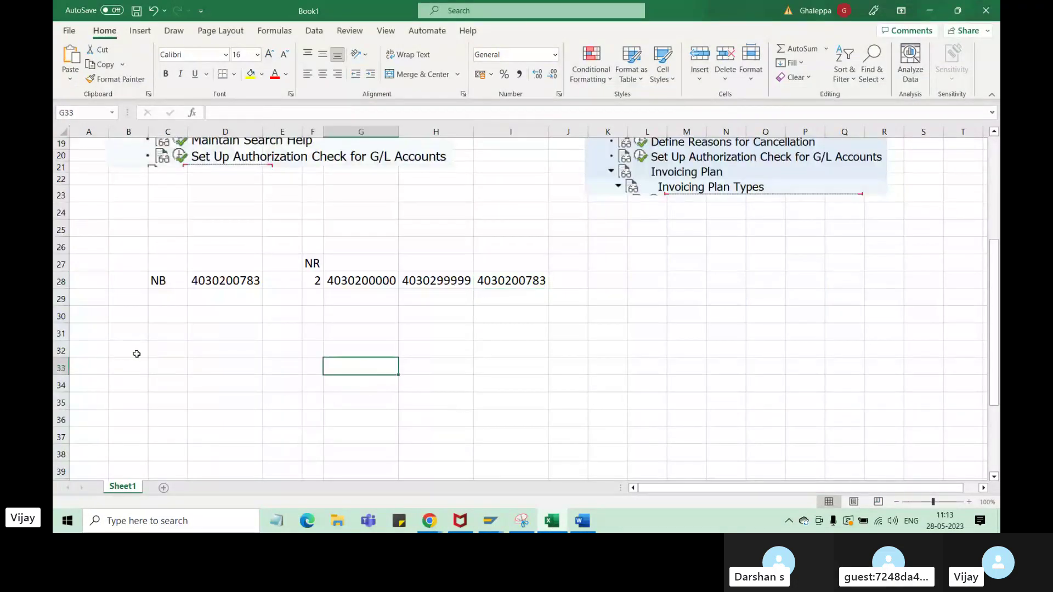
drag(91, 335, 927, 461)
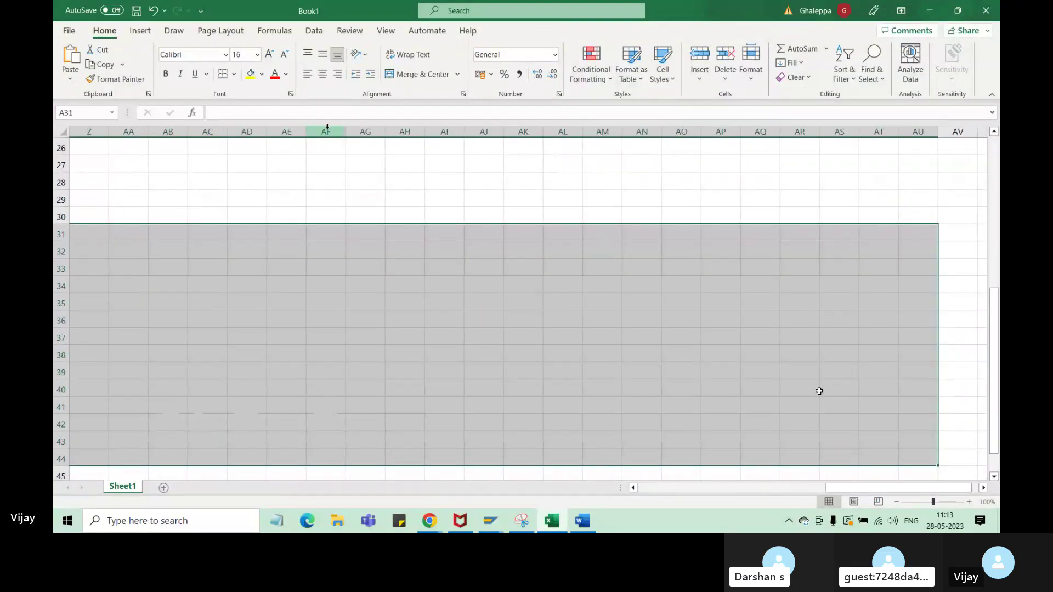
click(414, 340)
scroll(428, 362, down, 1)
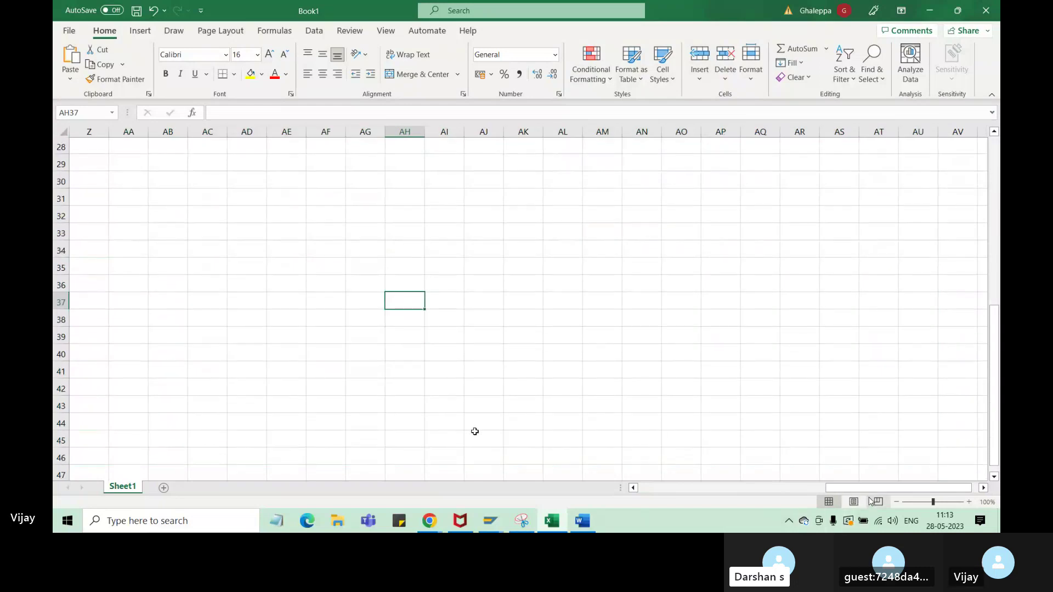
drag(872, 487, 656, 479)
scroll(463, 384, up, 9)
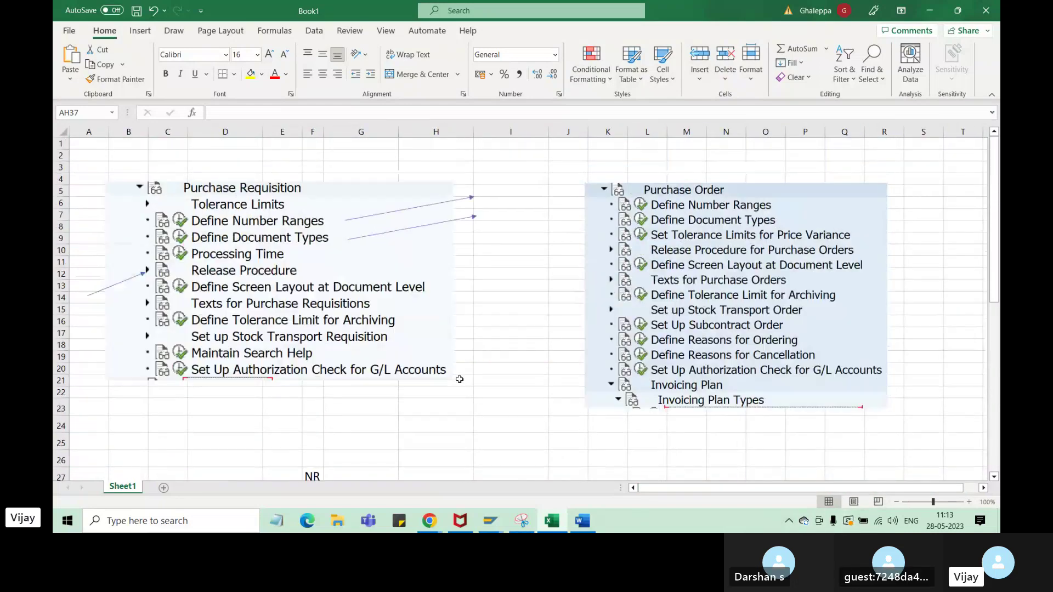
scroll(459, 379, down, 6)
scroll(460, 379, up, 6)
- Shift the Purchase Requisition and Purchase Order screenshots lower and remove the blue arrow marks
click(353, 287)
drag(354, 286, 358, 345)
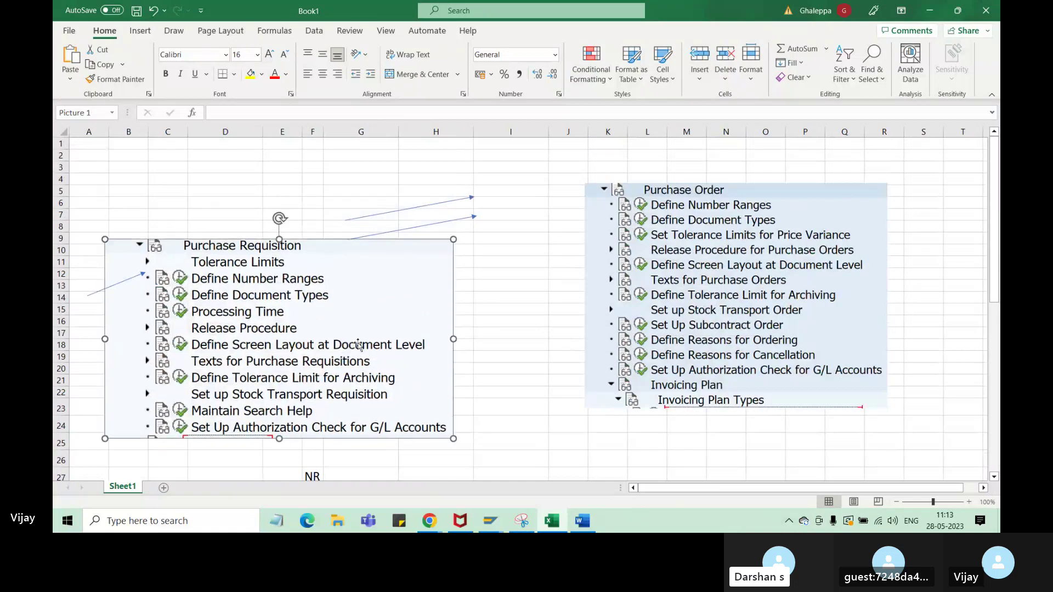
drag(736, 295, 722, 330)
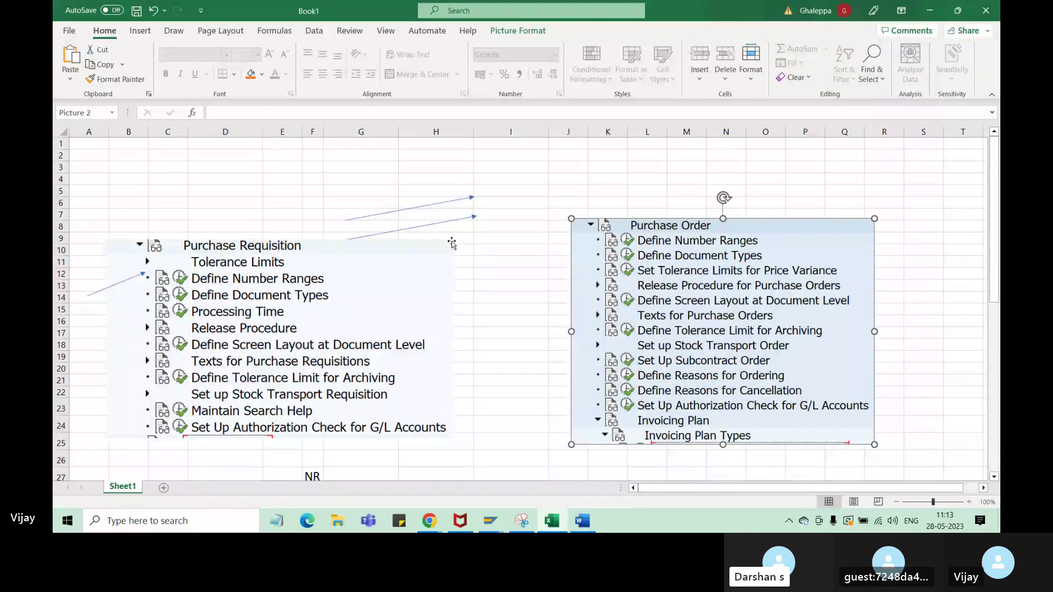
key(Escape)
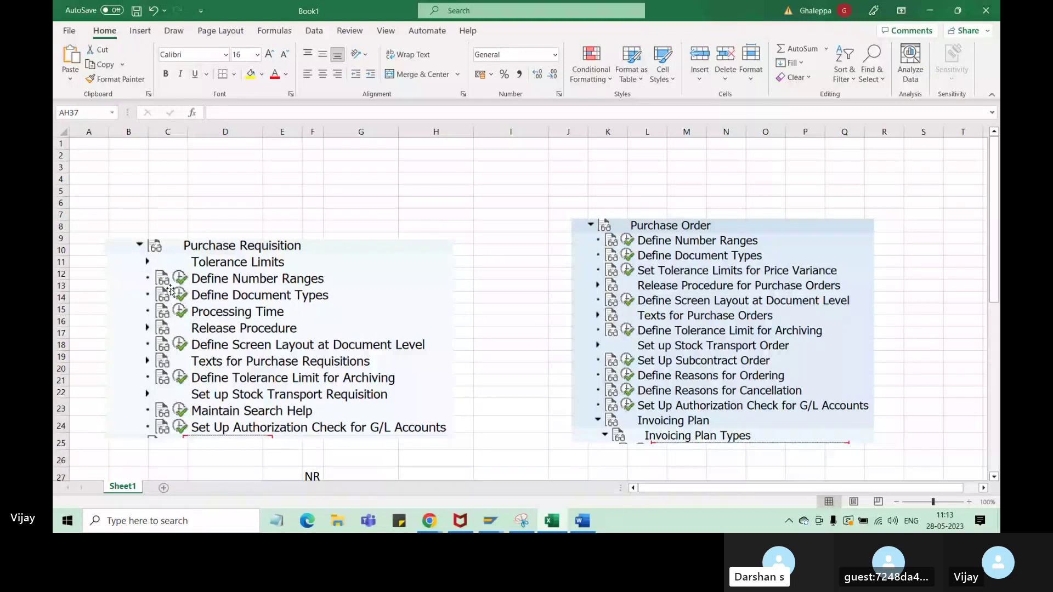
- Clear the NB number-range values from the cells below the screenshots
scroll(170, 291, down, 3)
drag(168, 370, 640, 402)
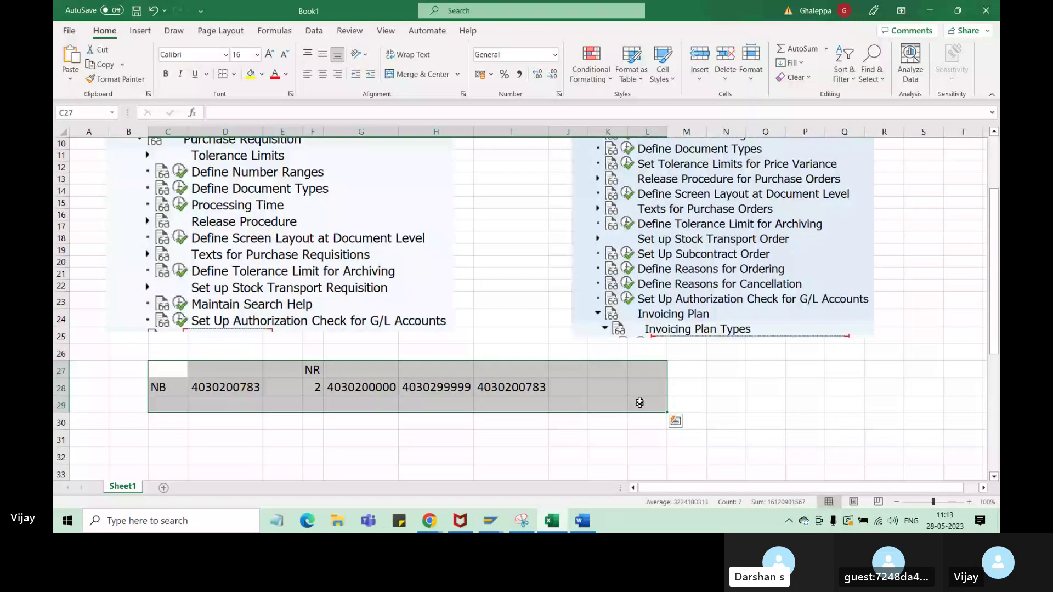
key(Delete)
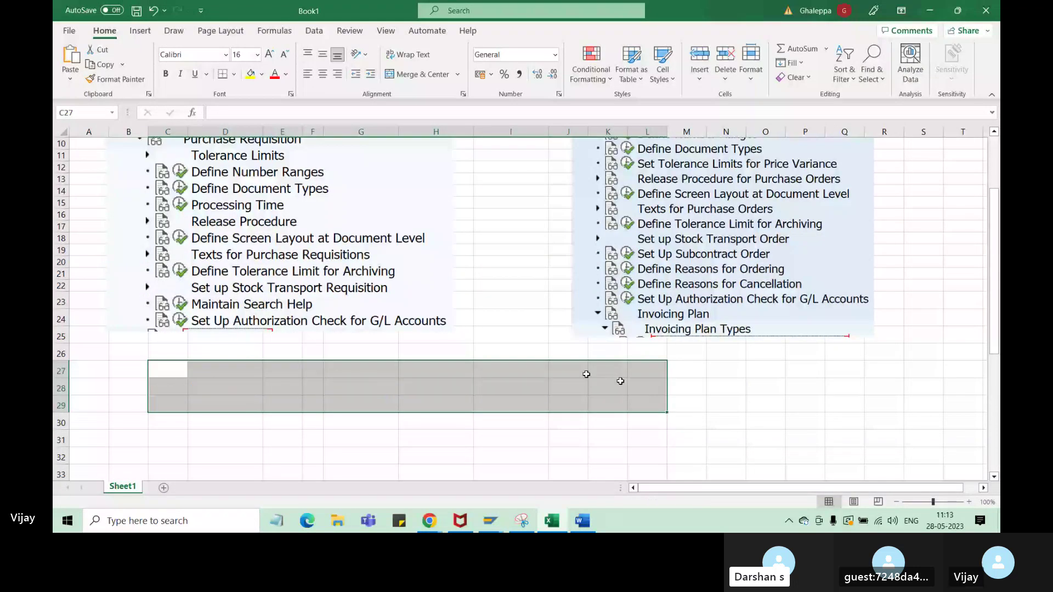
click(408, 379)
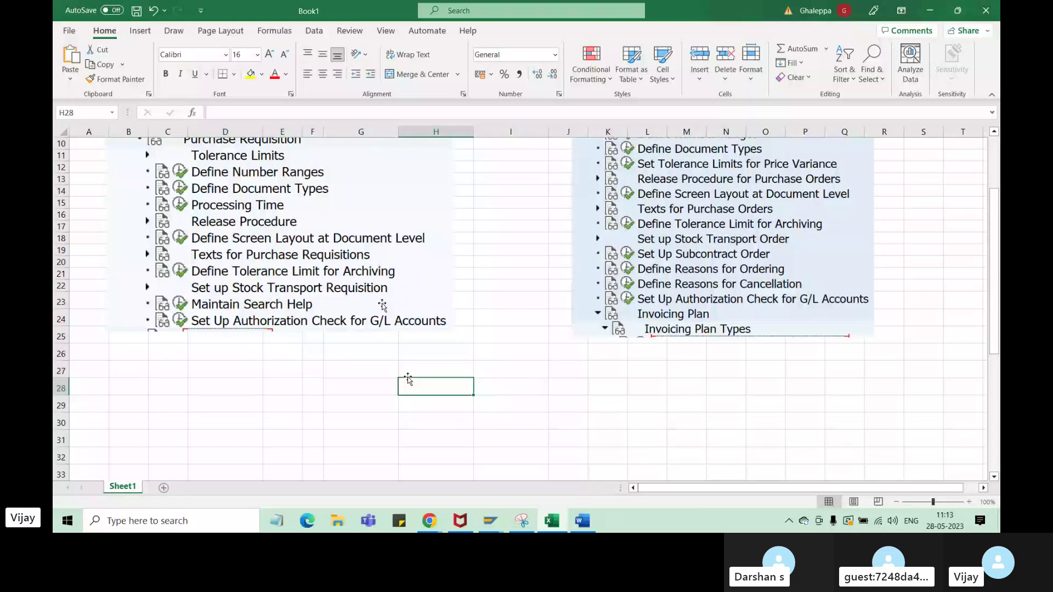
- Move both screenshots down to around row 23, nudging the Purchase Requisition one slightly lower
scroll(408, 380, up, 3)
click(415, 390)
key(ctrl+a)
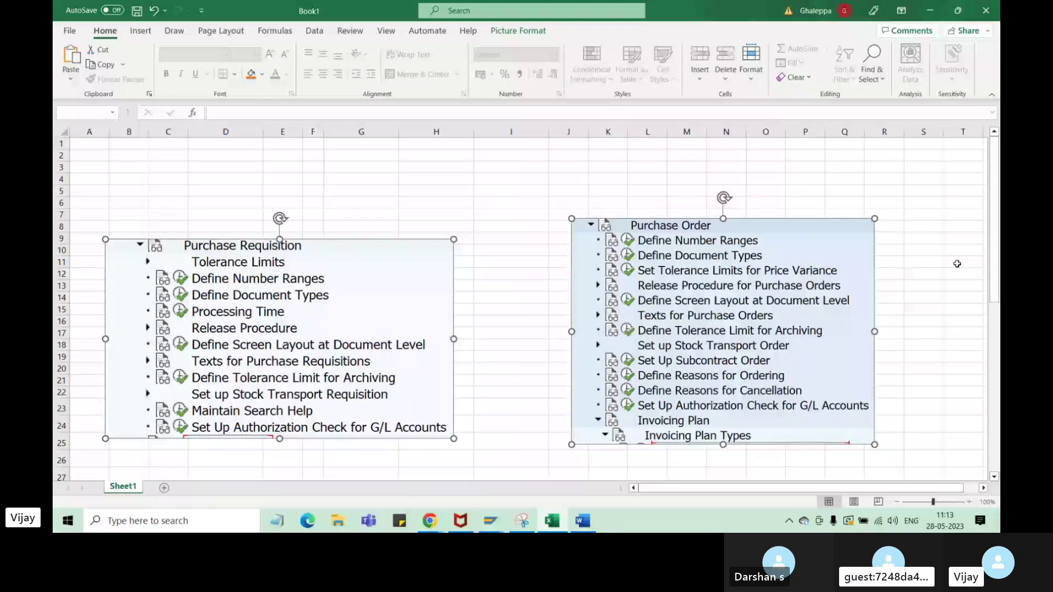
drag(797, 300, 800, 475)
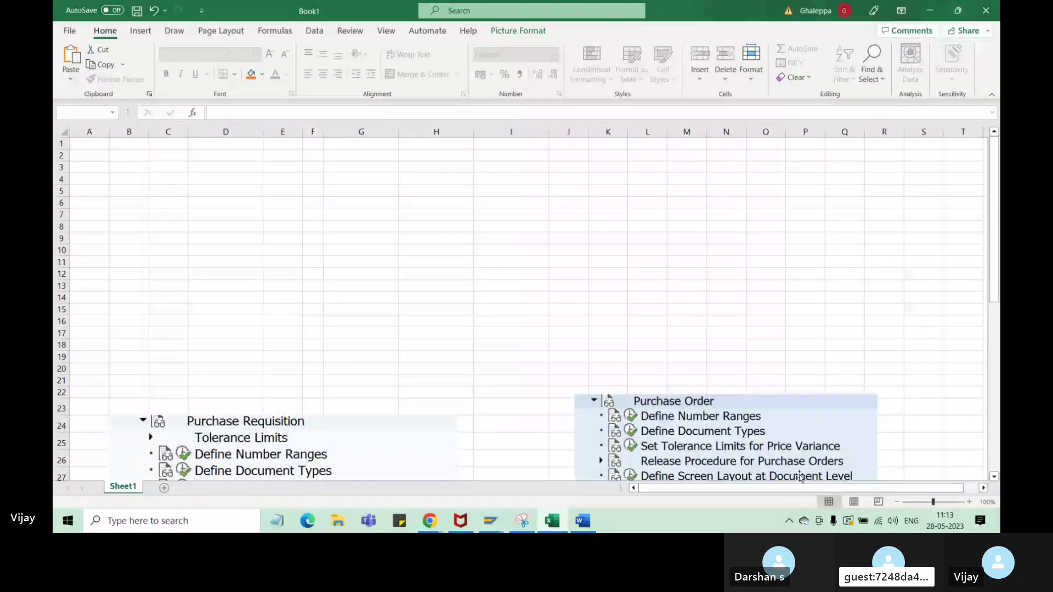
drag(304, 434, 311, 457)
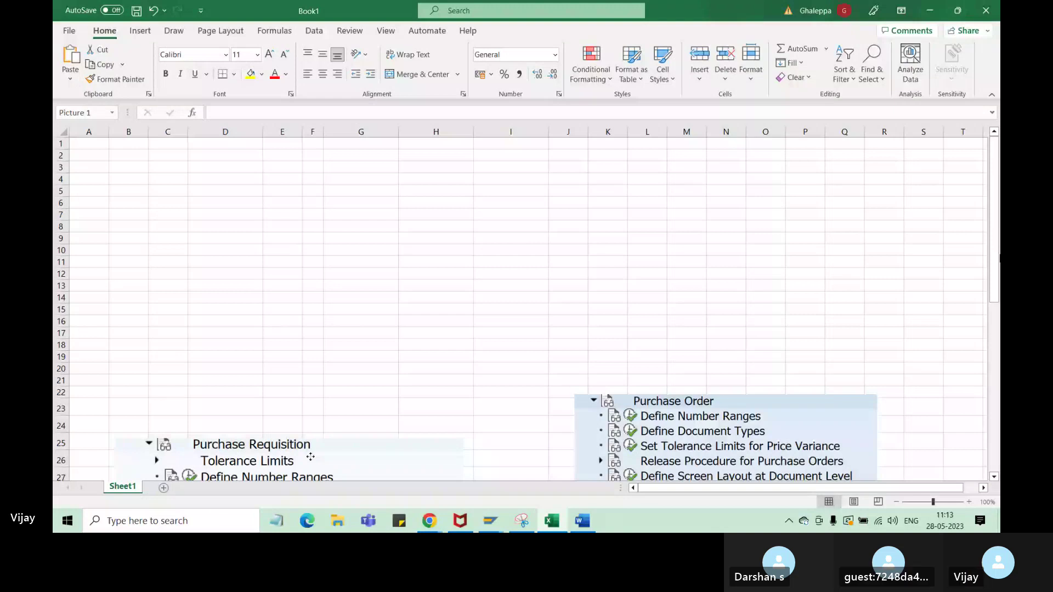
drag(169, 156, 341, 202)
- Merge C2:G6 into a title cell, start the heading text, and enlarge it to 16 pt
click(418, 74)
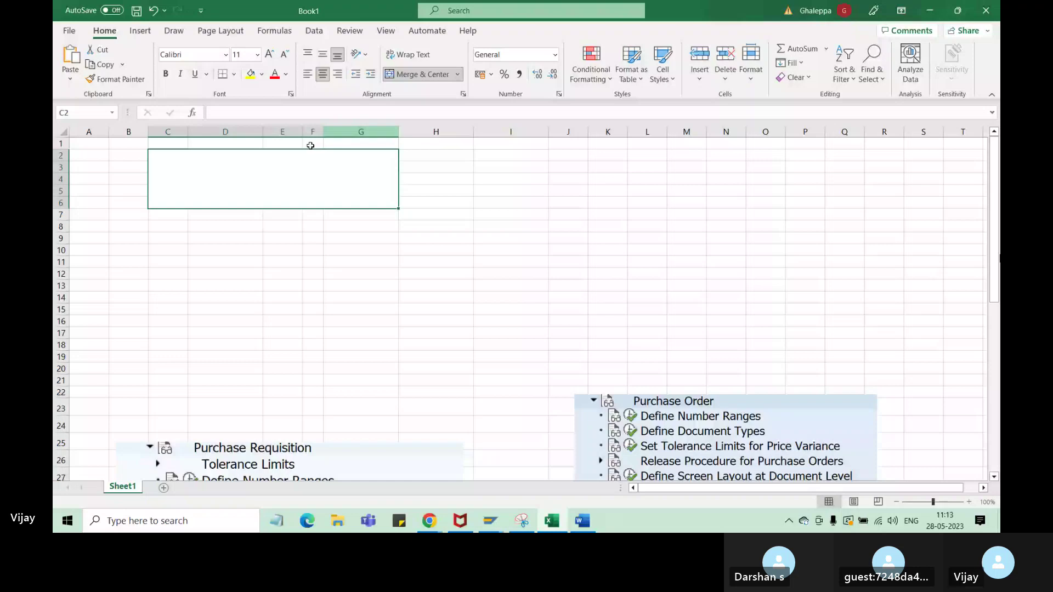
text(Purc)
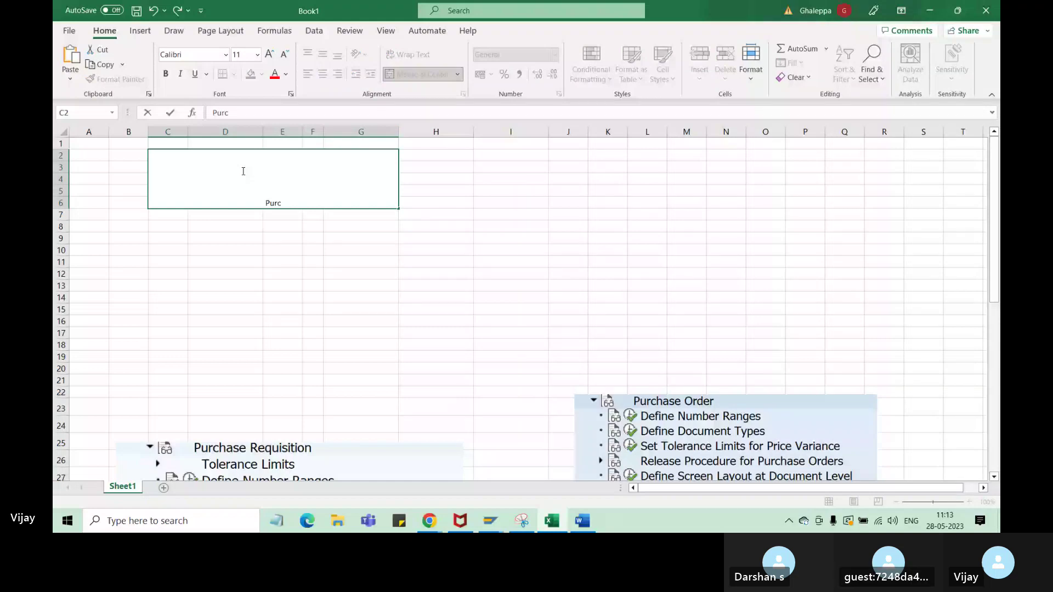
key(Return)
click(243, 171)
click(269, 55)
click(269, 54)
click(269, 54)
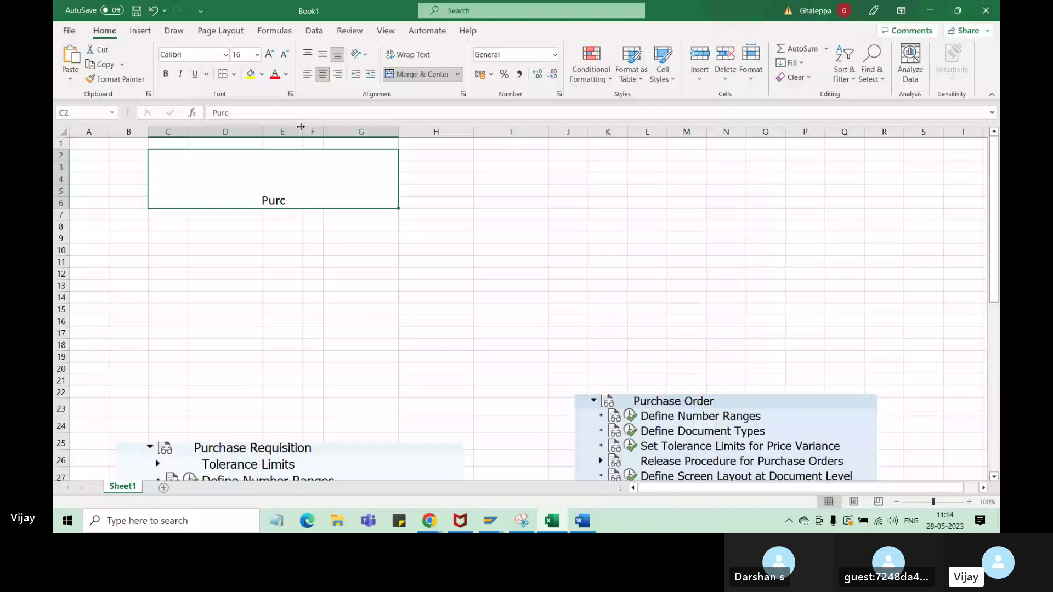
- Complete the heading 'Purchase Requisition or Purchase Order configuration', middle-aligned, wrapped, at 18 pt
double_click(302, 203)
text(has)
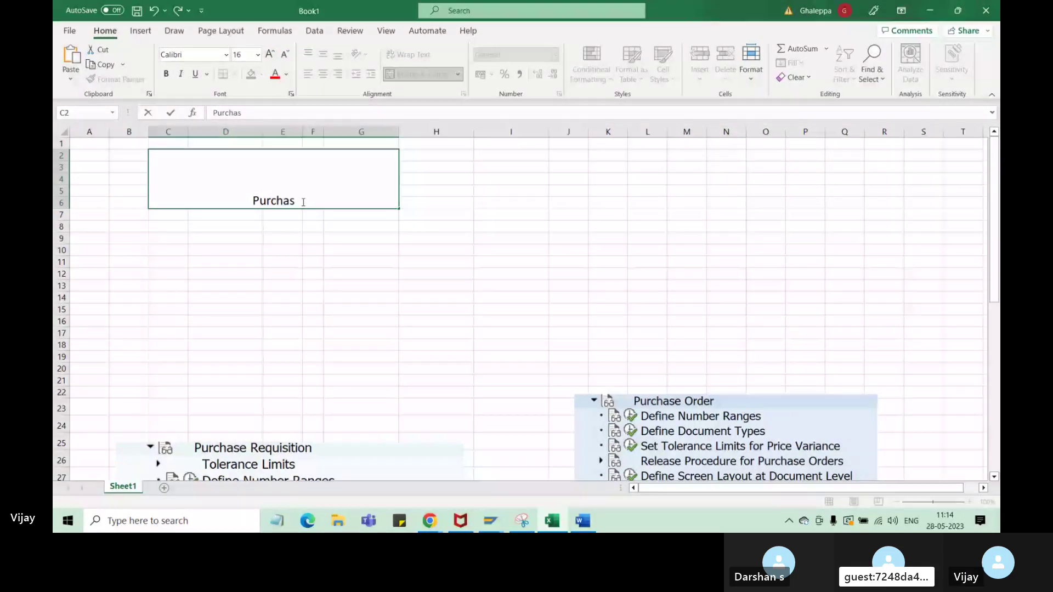
text(e)
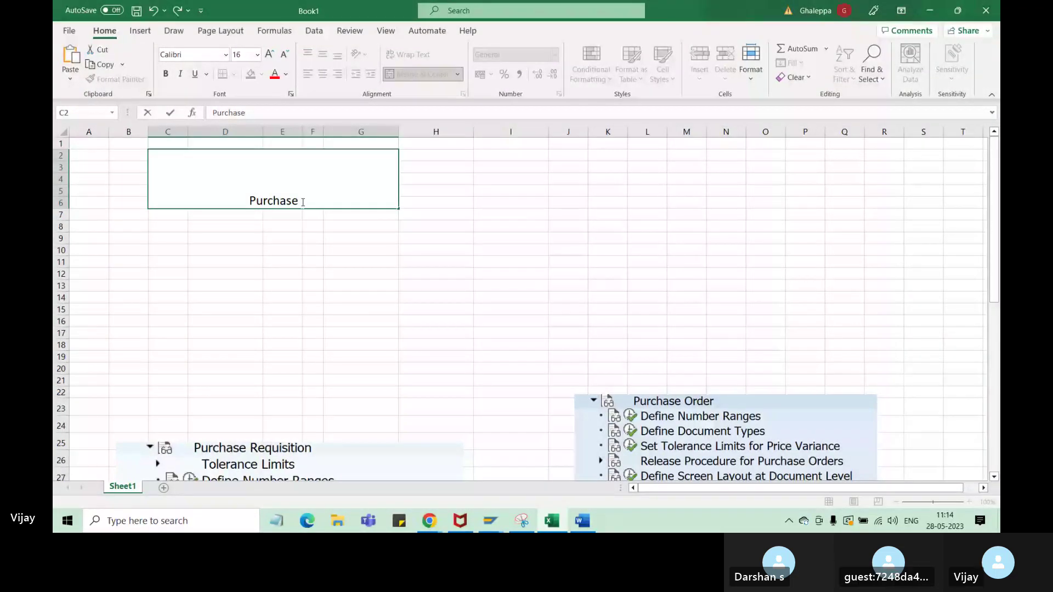
text( Requisition or P)
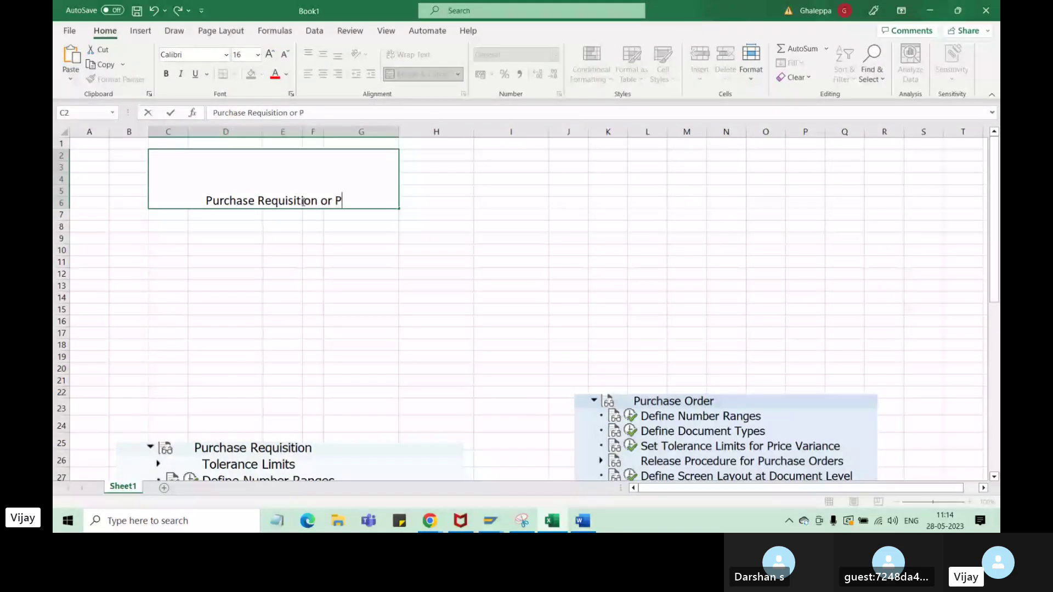
text(urchase )
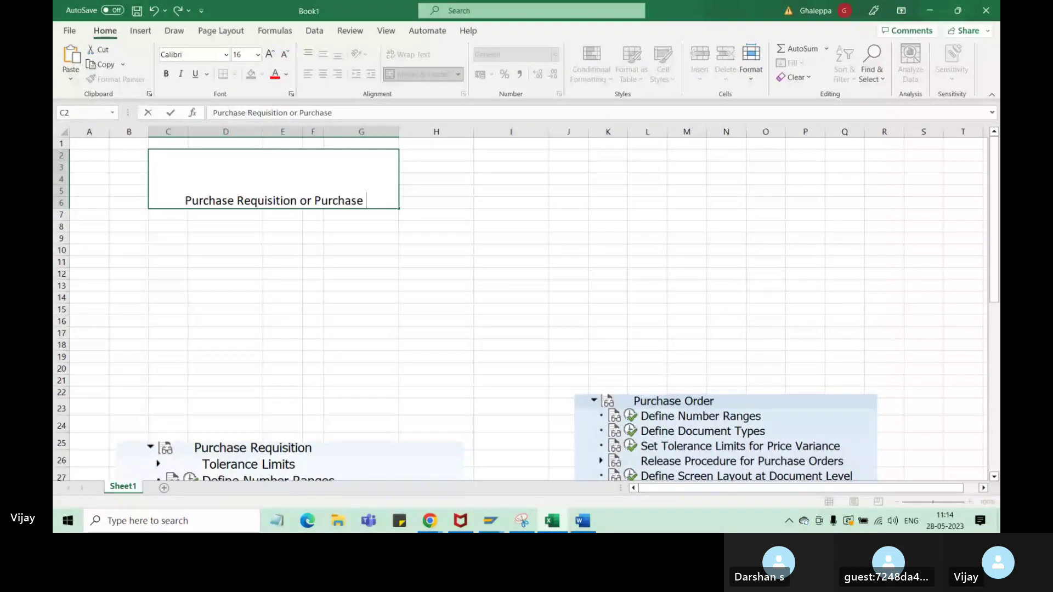
text(Order)
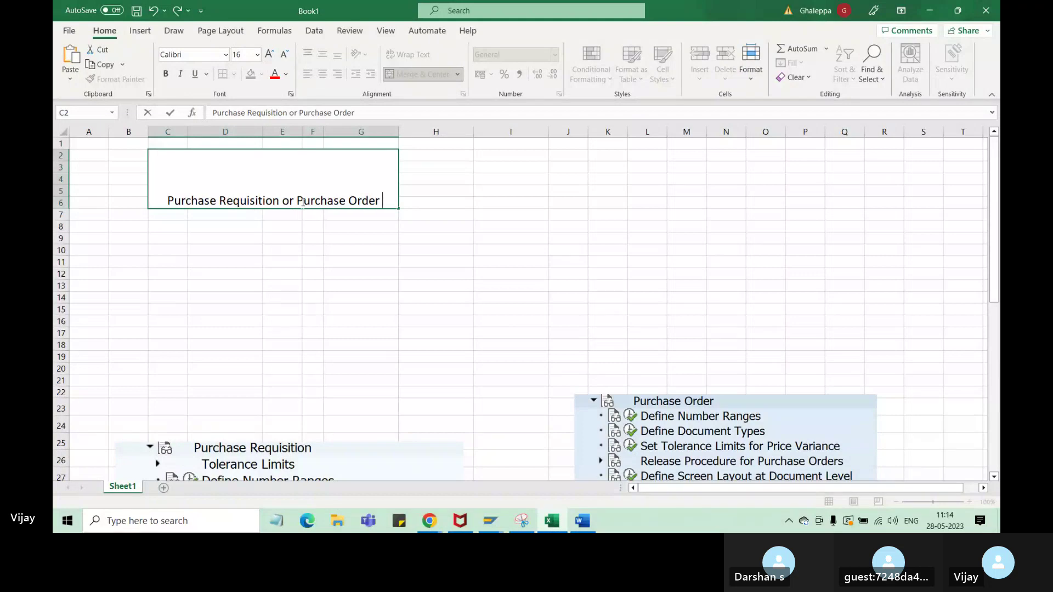
text( confi)
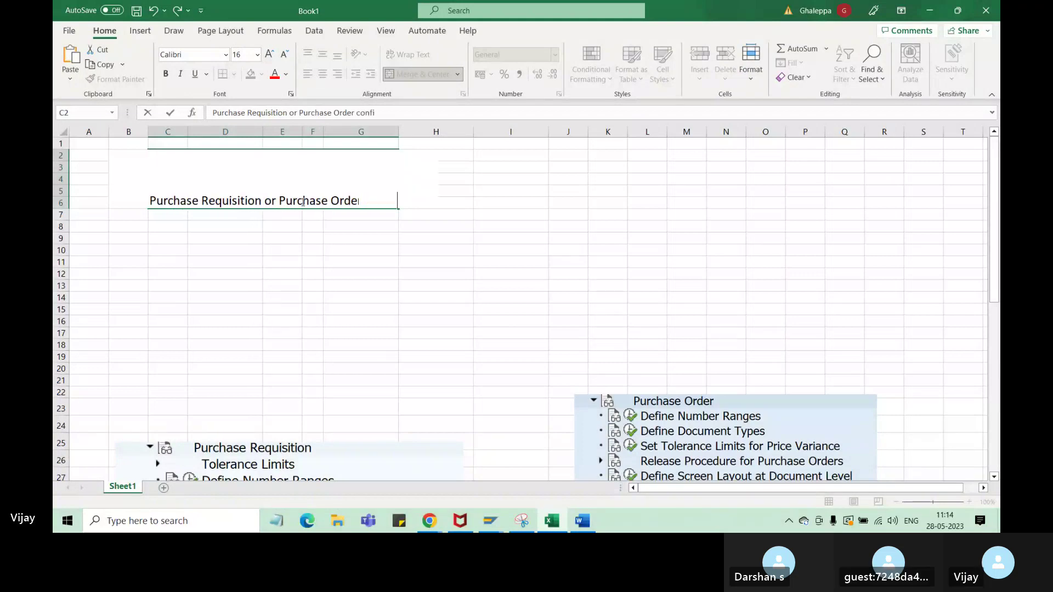
text(gurat)
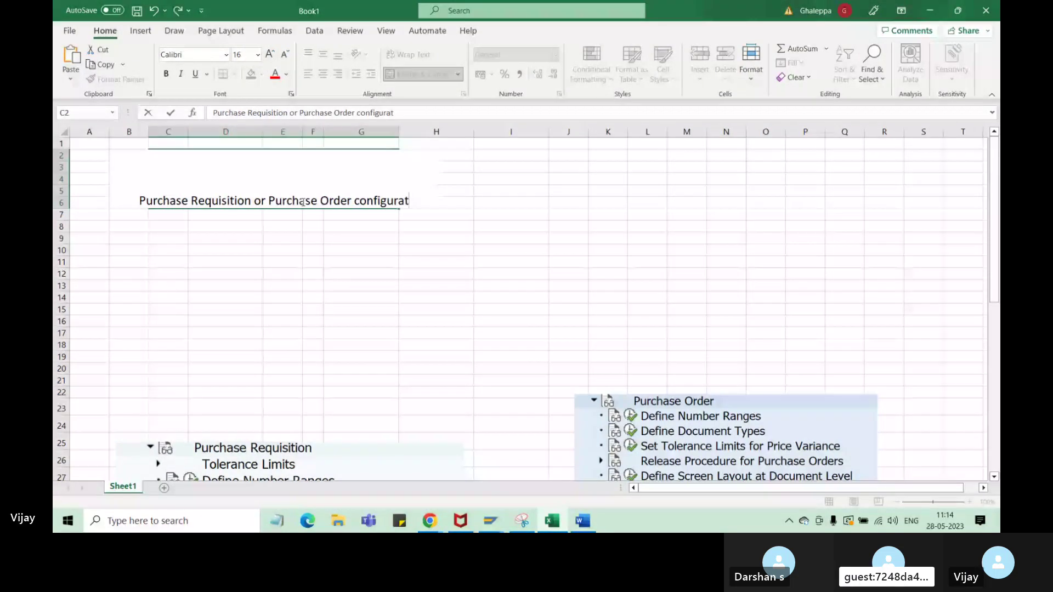
text(ion)
key(Return)
click(303, 202)
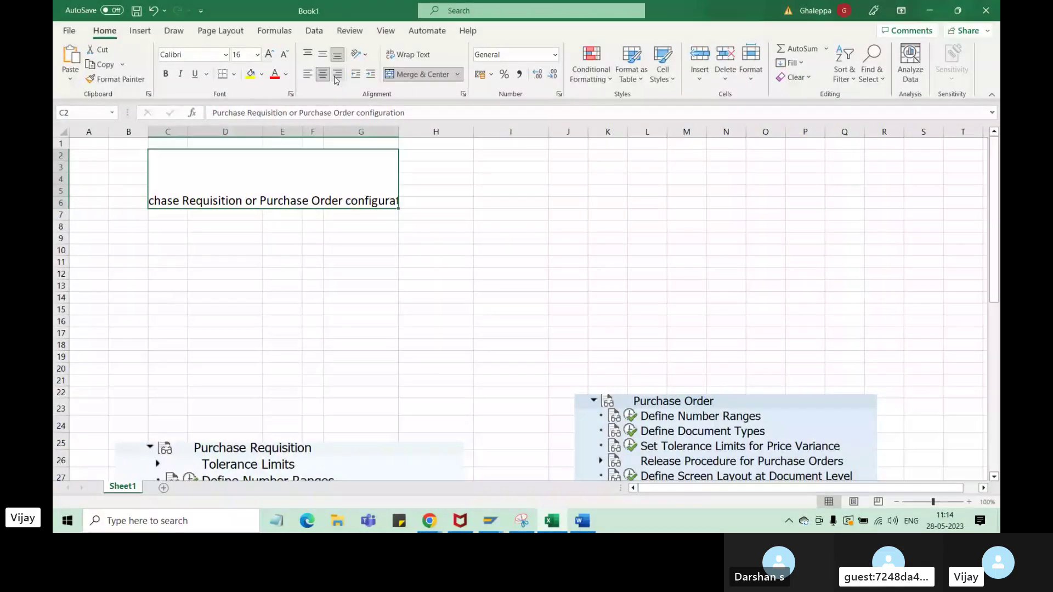
click(322, 54)
click(408, 54)
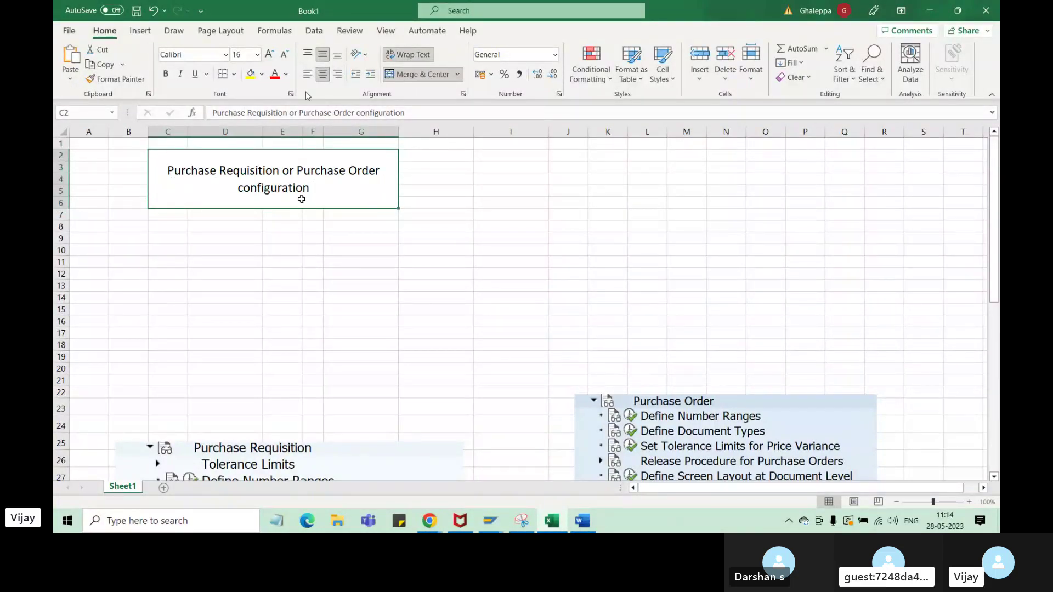
click(268, 54)
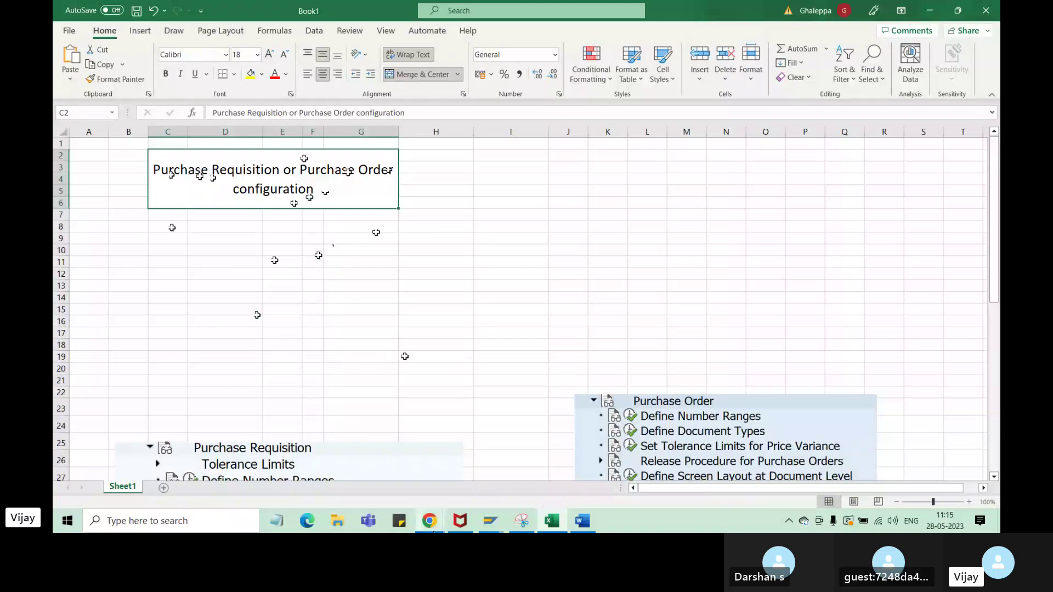
mouse_move(421, 478)
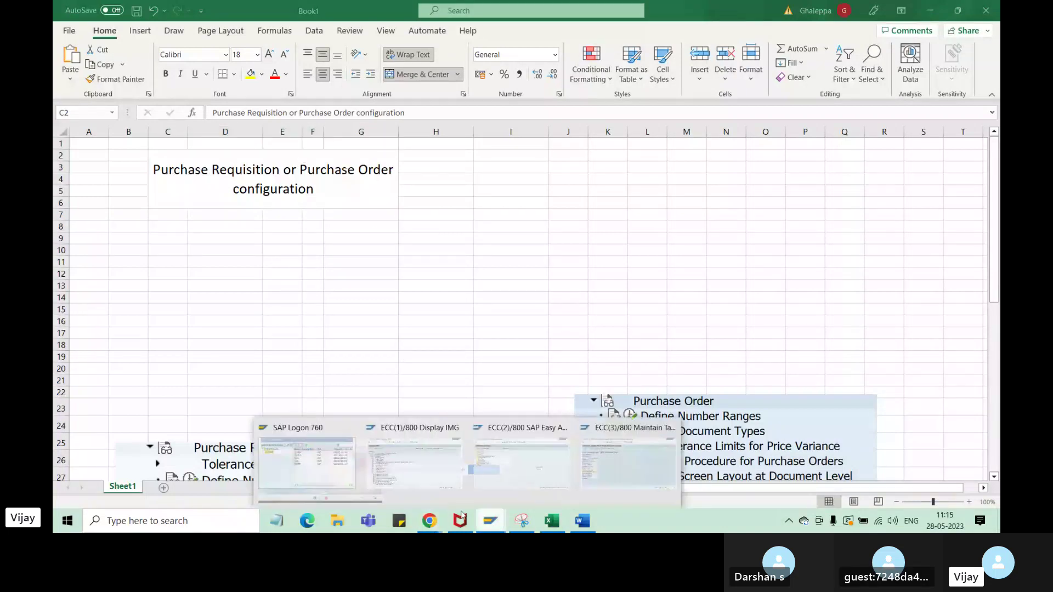
click(398, 489)
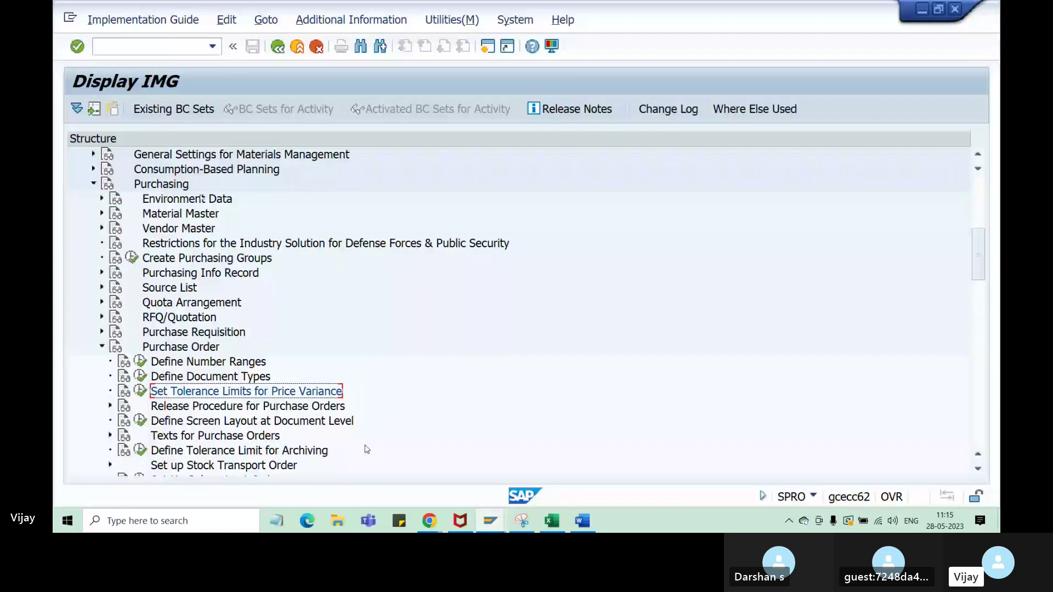
click(152, 48)
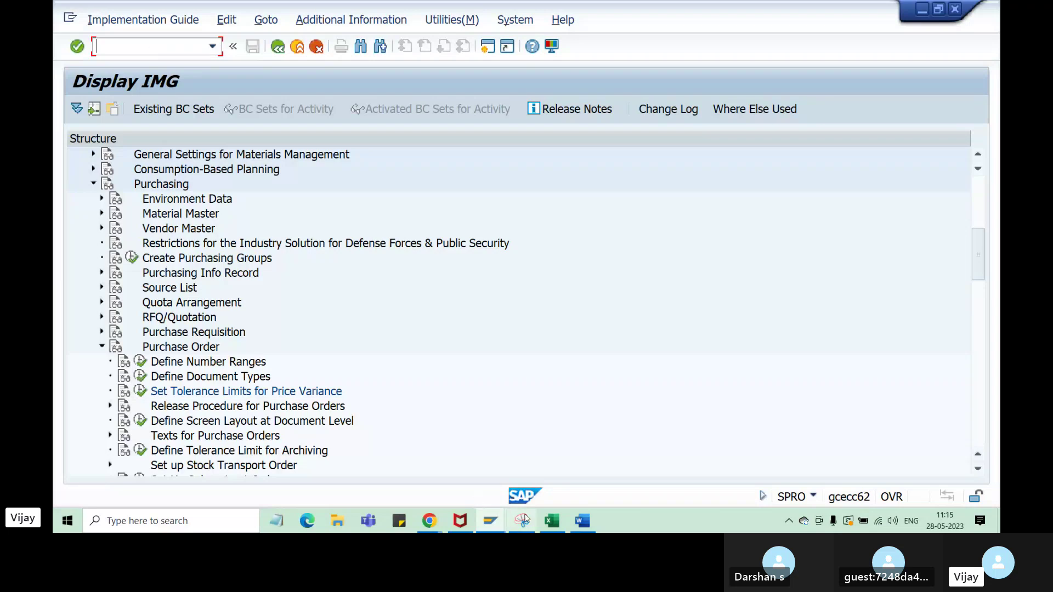
mouse_move(553, 524)
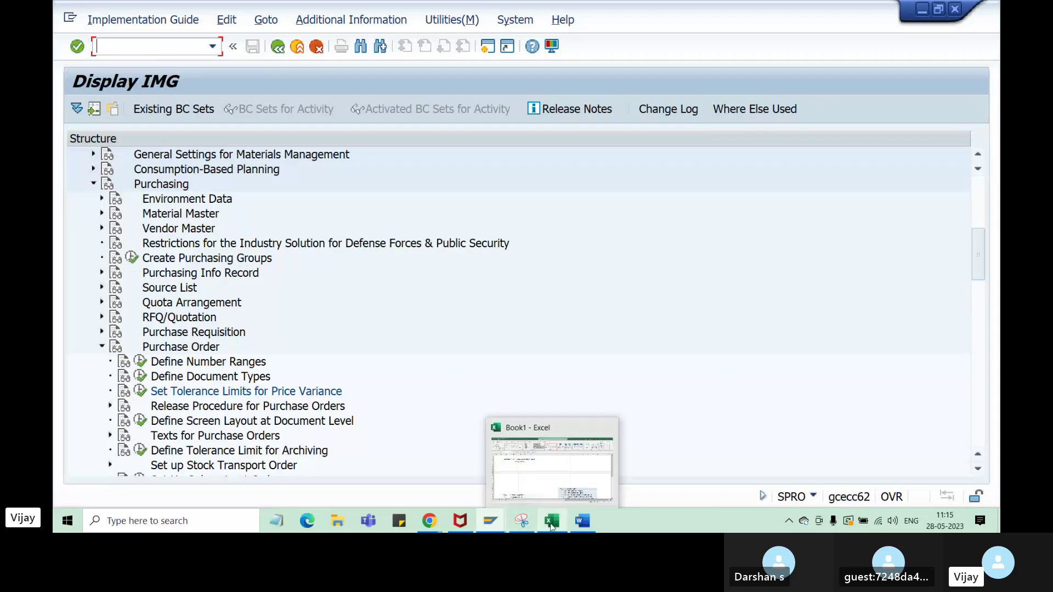
click(557, 492)
click(132, 239)
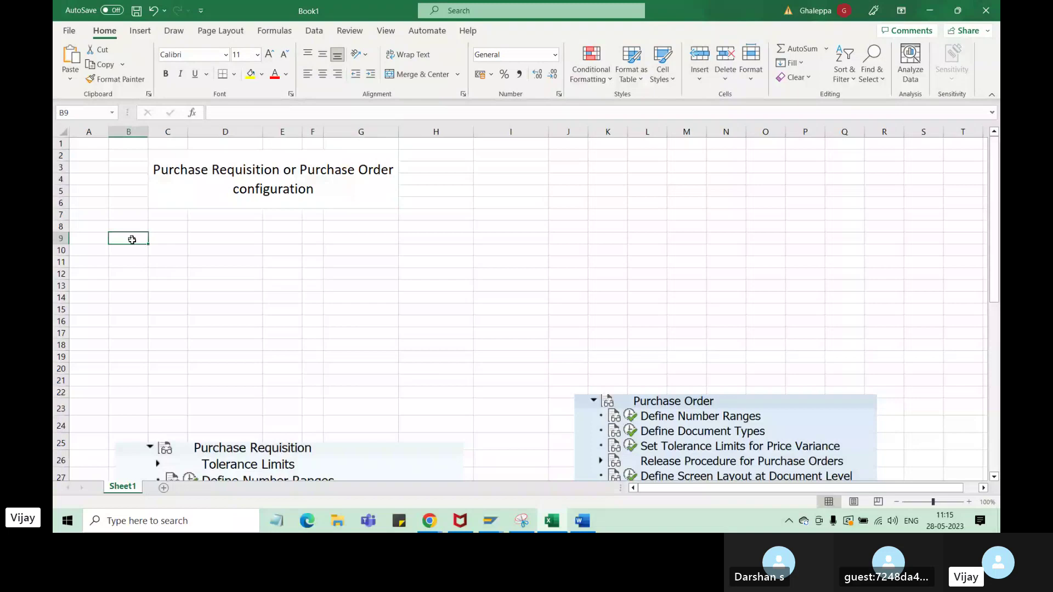
- Set the font size of rows 7 to 22 to 16 pt
text(1)
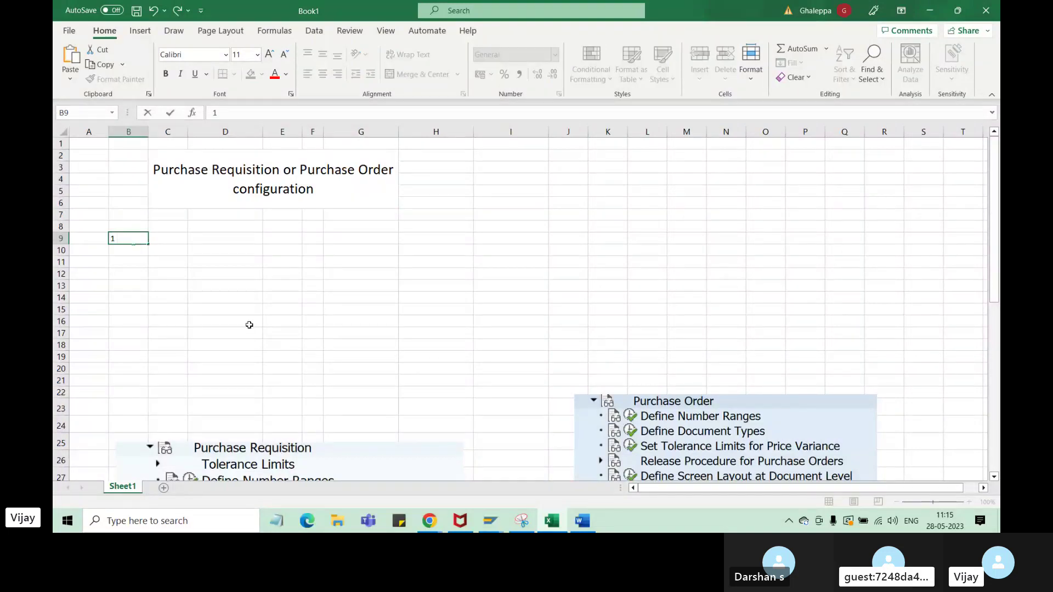
drag(88, 214, 901, 390)
click(256, 54)
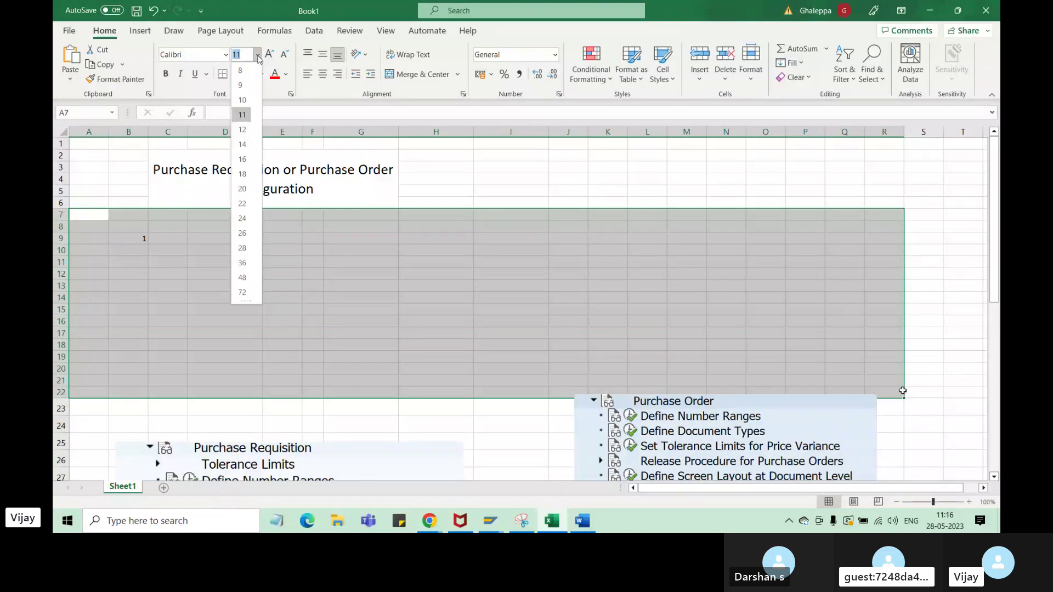
click(242, 159)
- Enter '1. SPRO - consultant' in B8 and clear the stray 1 from B9
click(229, 265)
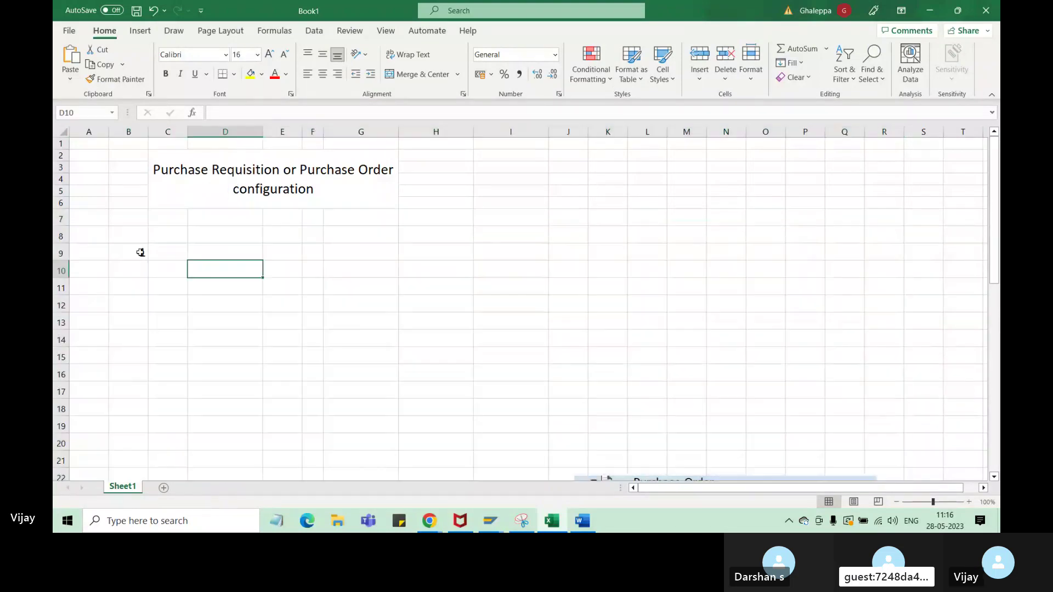
click(140, 234)
text(1)
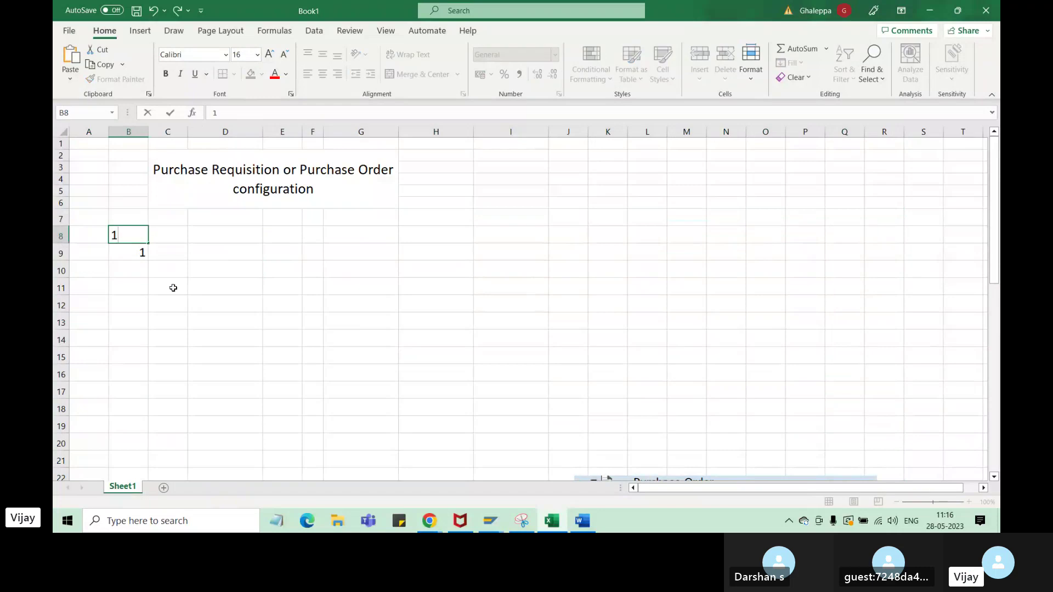
text(. SPRO)
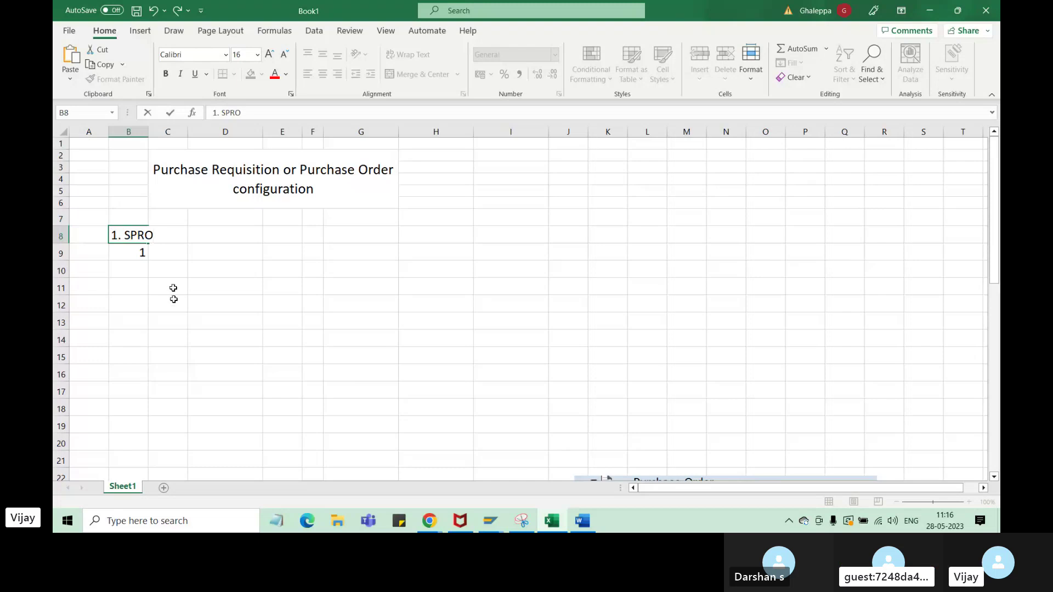
click(175, 307)
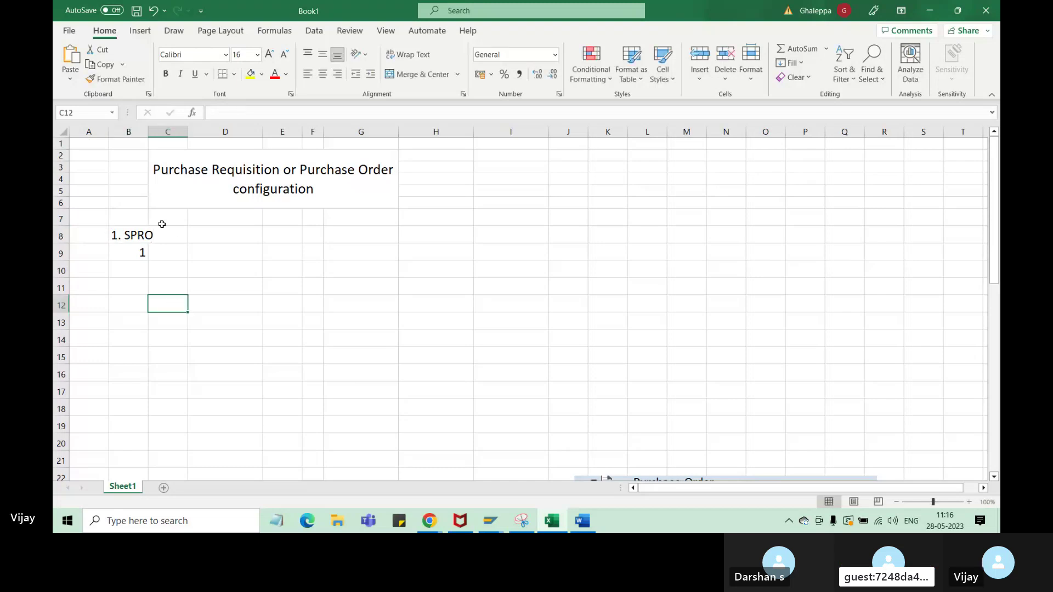
click(141, 233)
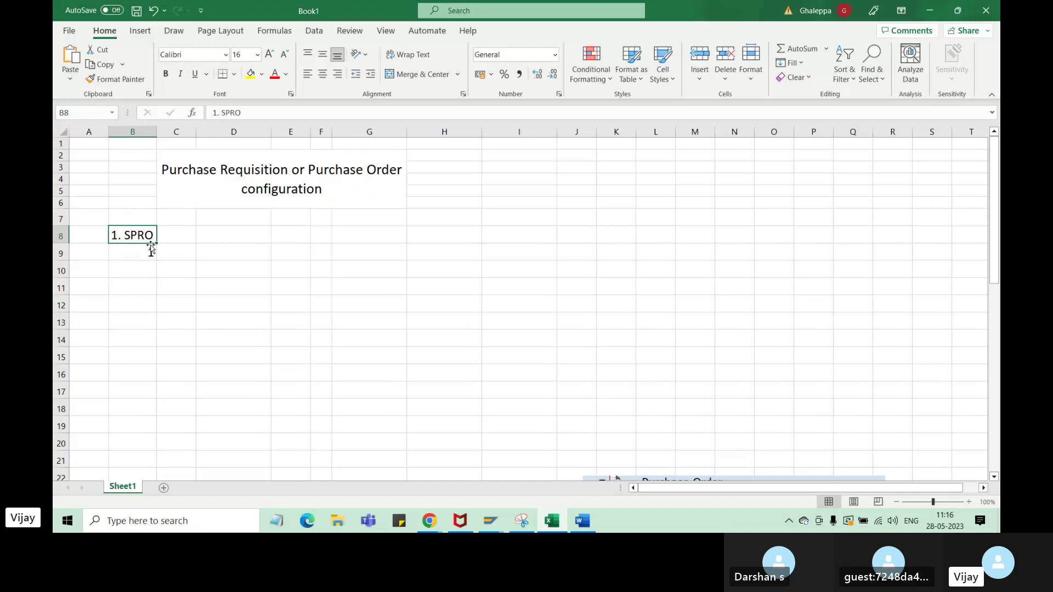
click(151, 256)
key(Delete)
key(Up)
click(265, 111)
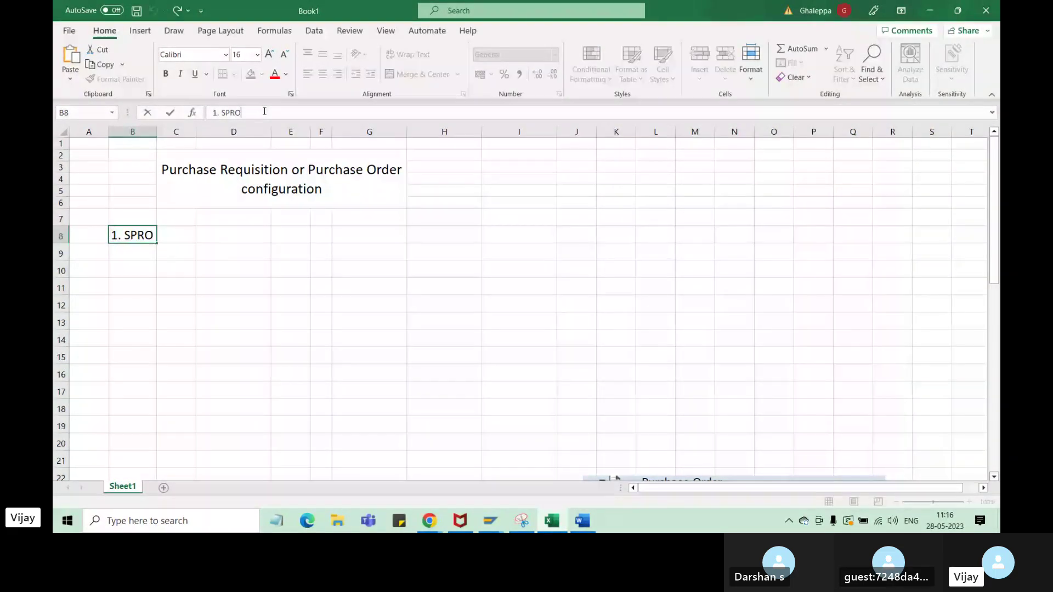
text(-)
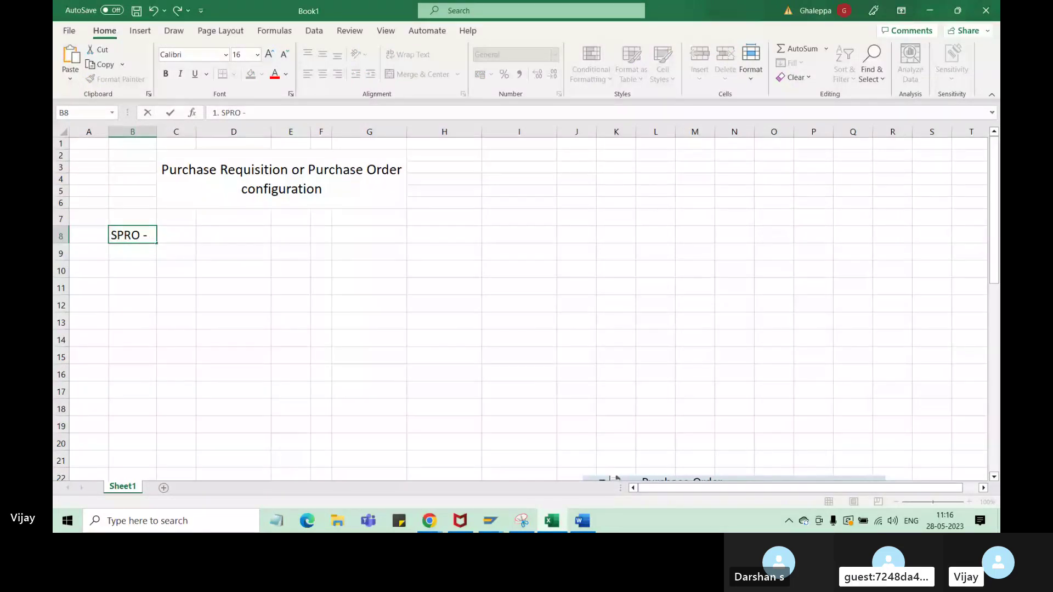
text( consultant)
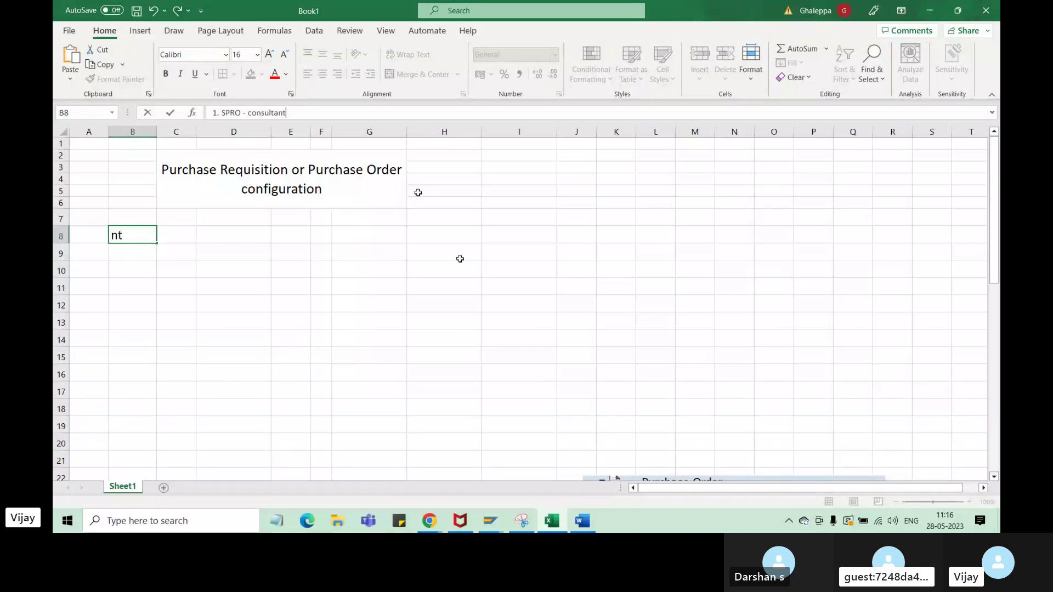
click(211, 319)
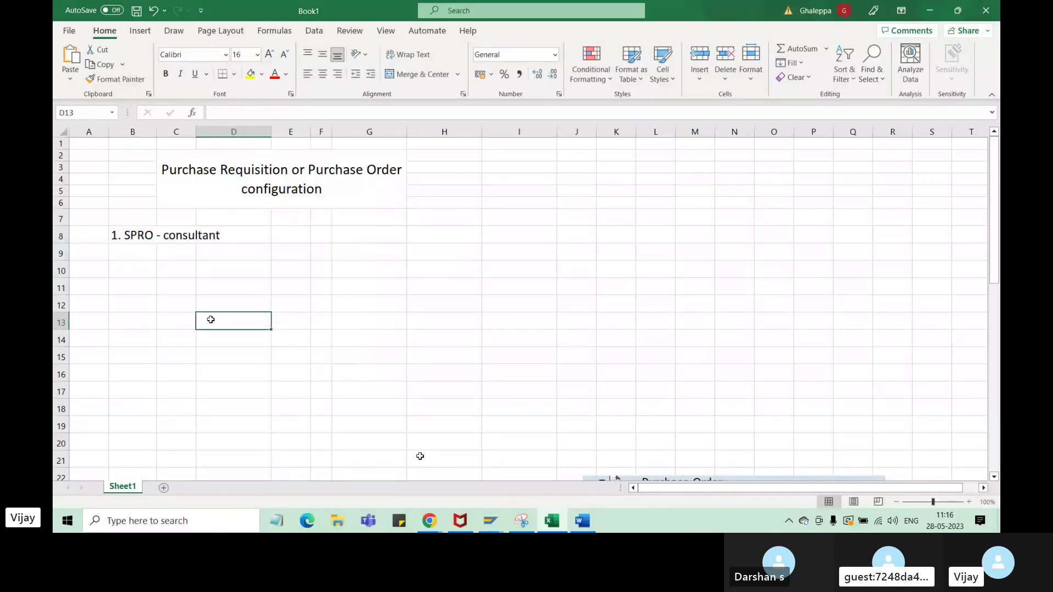
- Bring the SAP Display IMG window forward and collapse the Materials Management branch
click(430, 527)
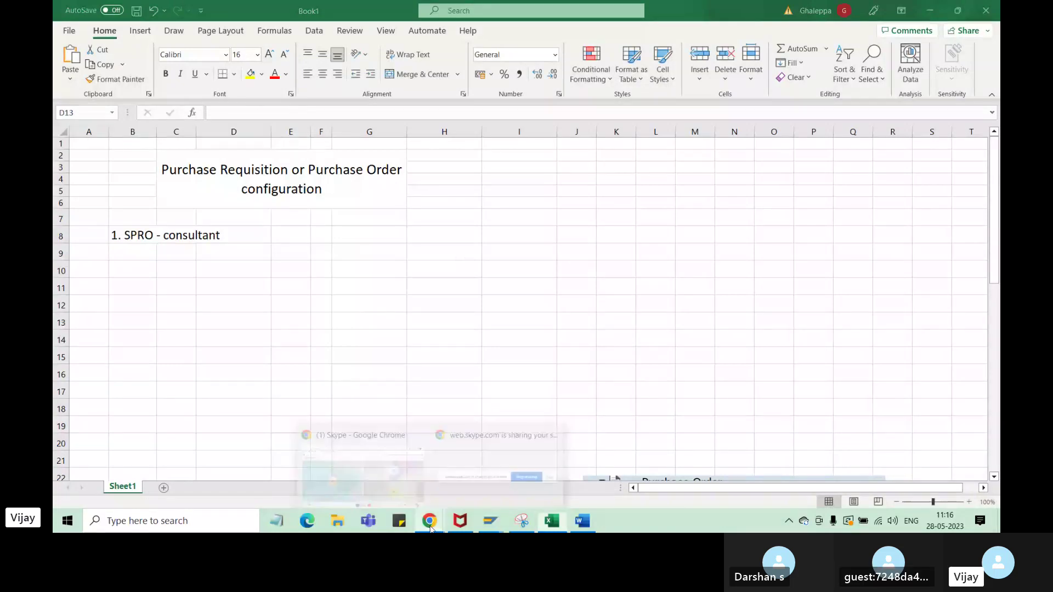
click(357, 444)
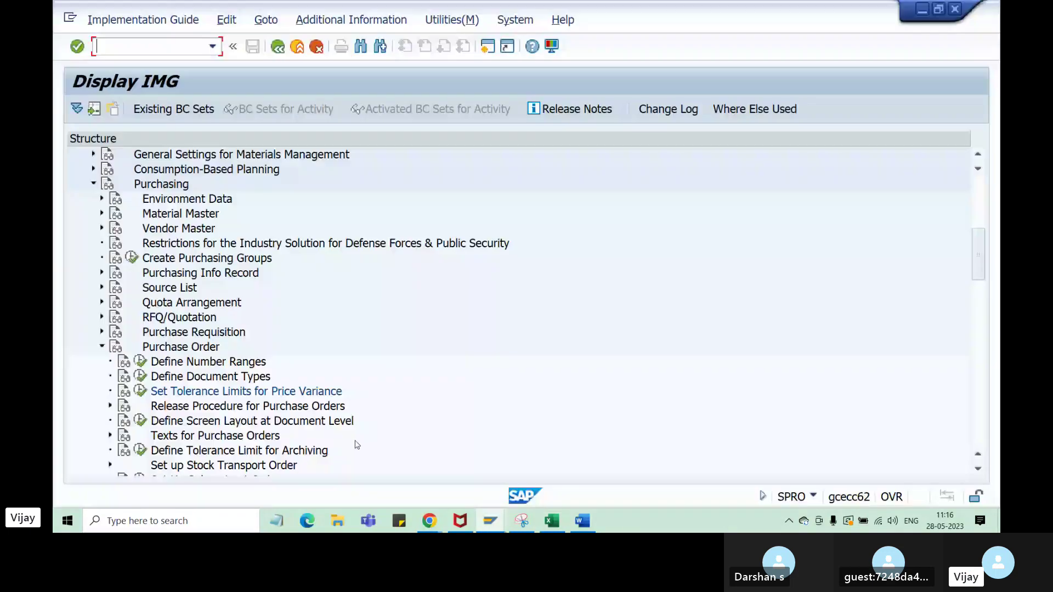
scroll(90, 239, up, 2)
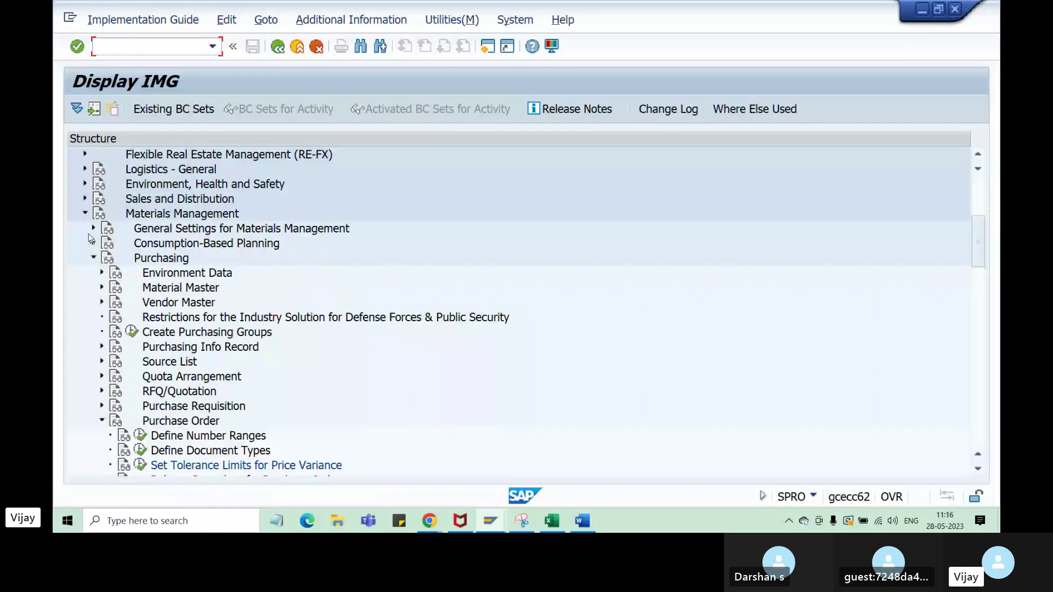
click(85, 213)
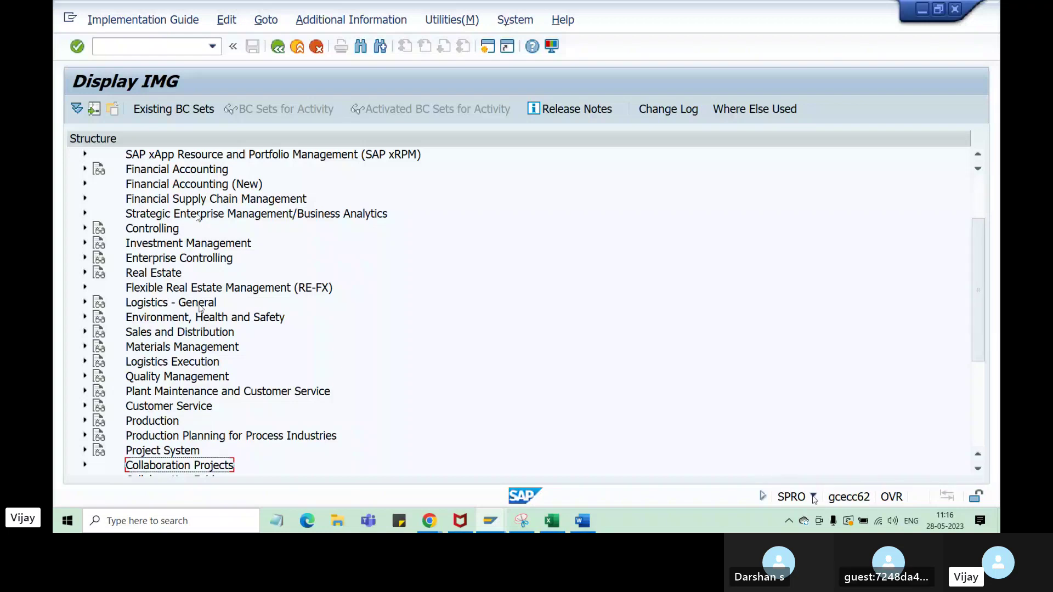
- Enter /n in the command field to leave the IMG
click(143, 48)
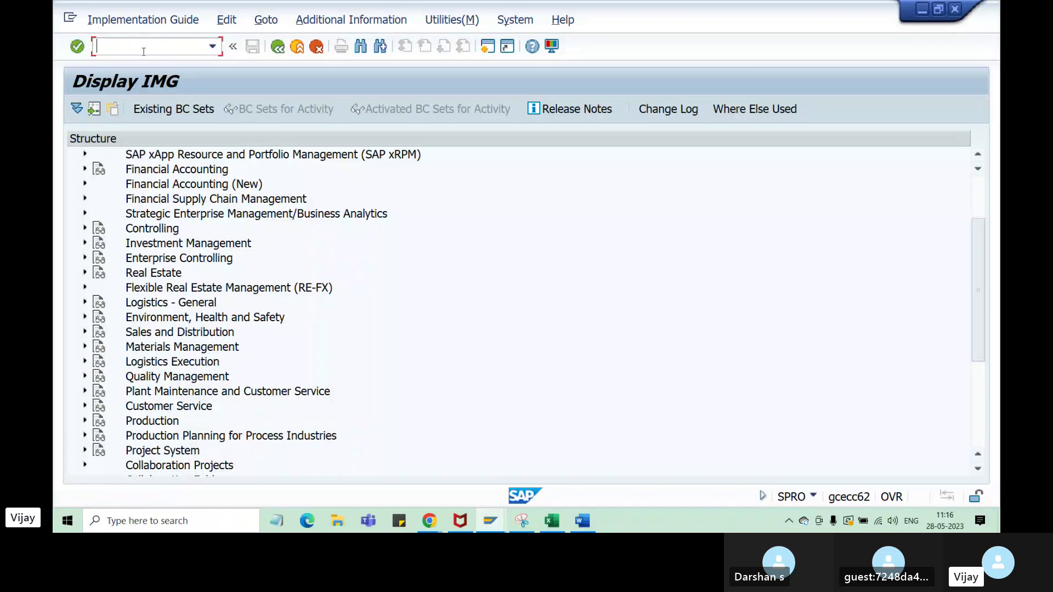
text(/n)
key(Return)
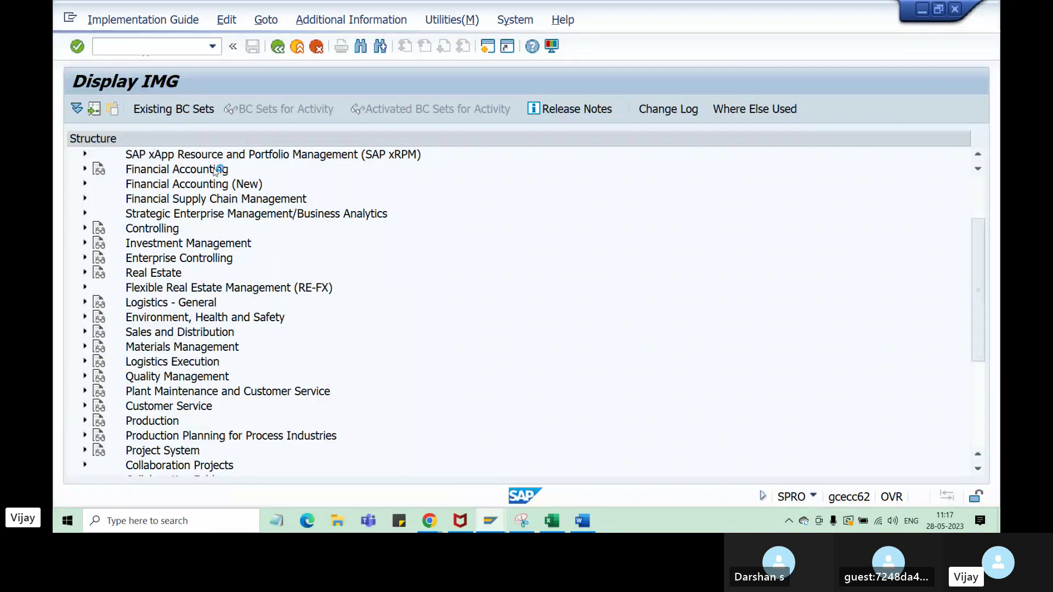
- Switch to the SAP Easy Access session, expand Logistics, and dismiss the connection error
mouse_move(494, 525)
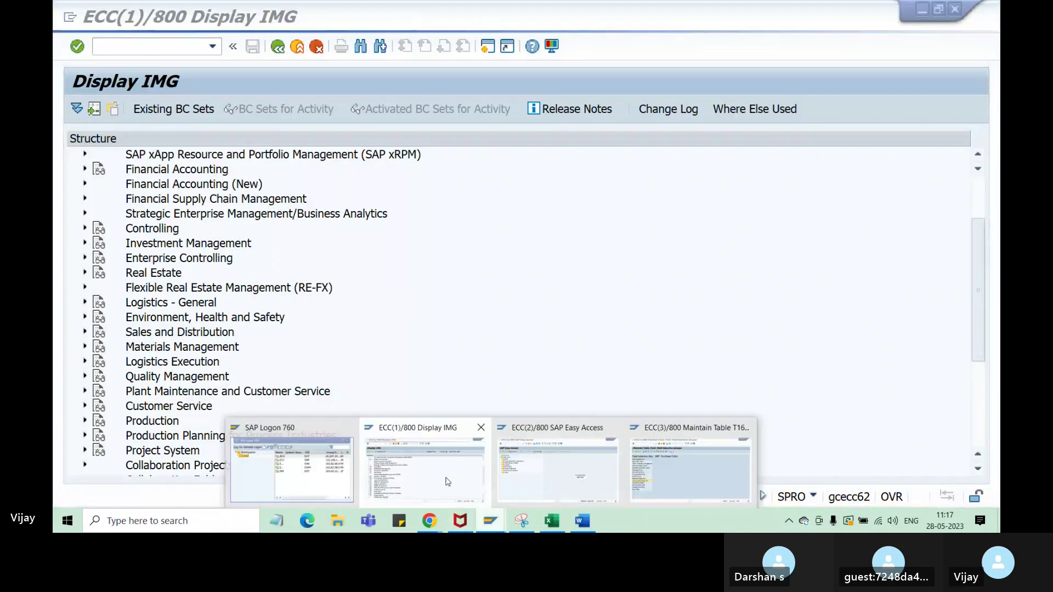
click(541, 476)
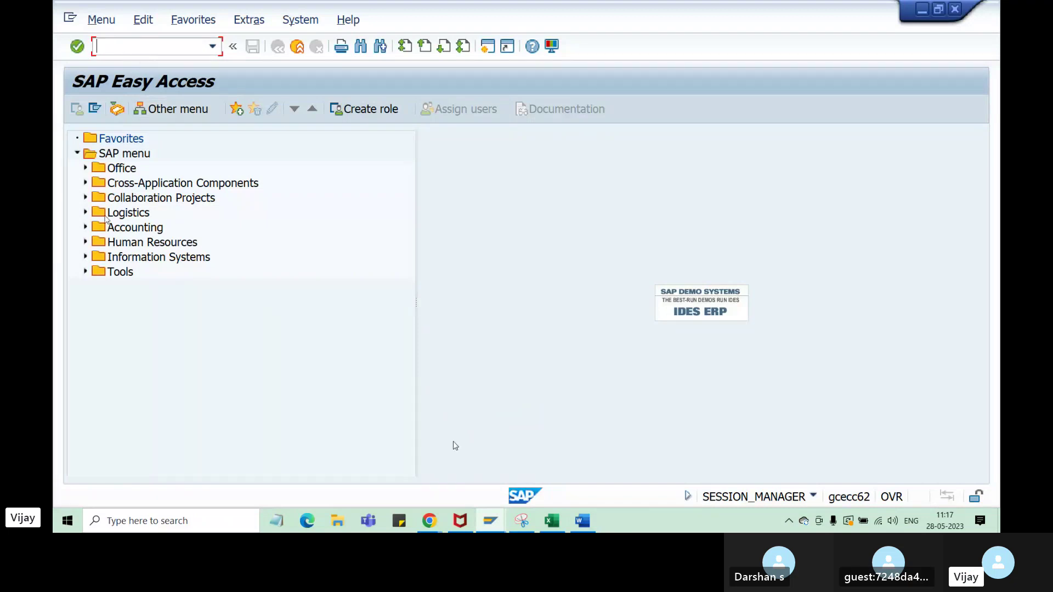
click(86, 213)
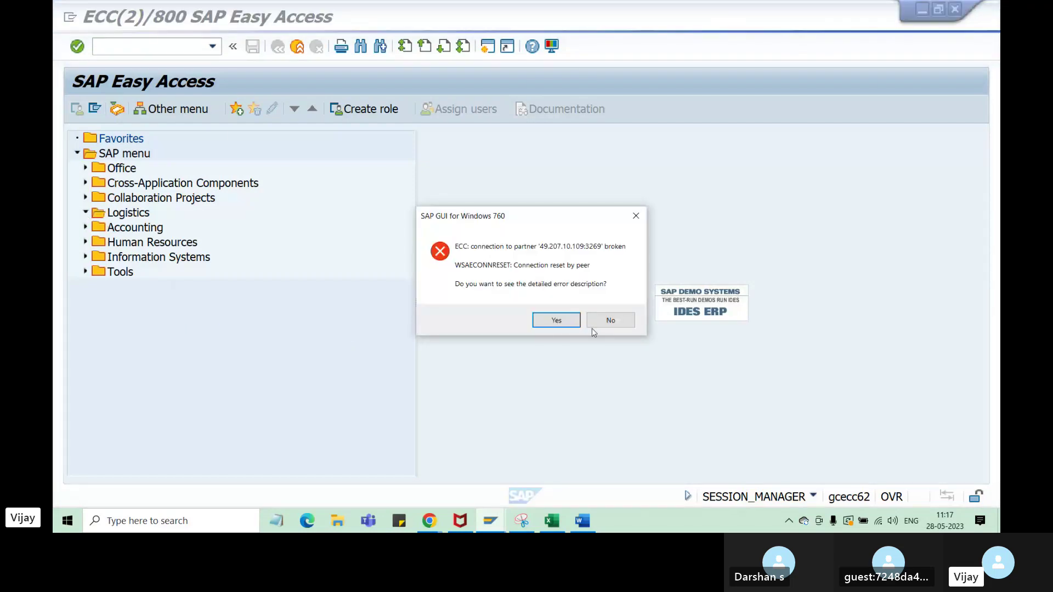
click(609, 321)
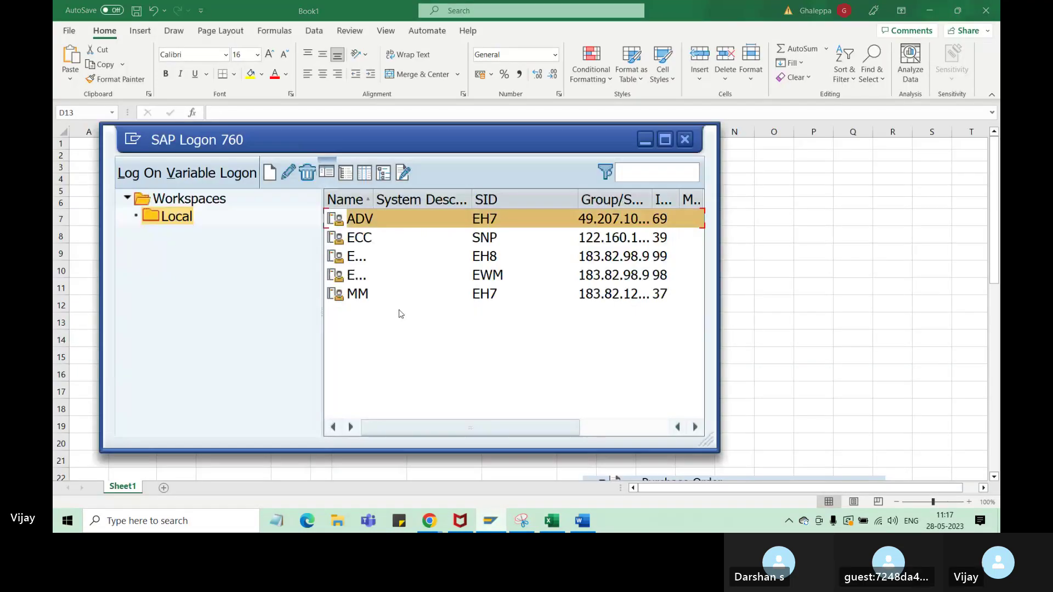
- Log on to the ADV system with the remembered user, correcting the password, keeping the other session
double_click(383, 295)
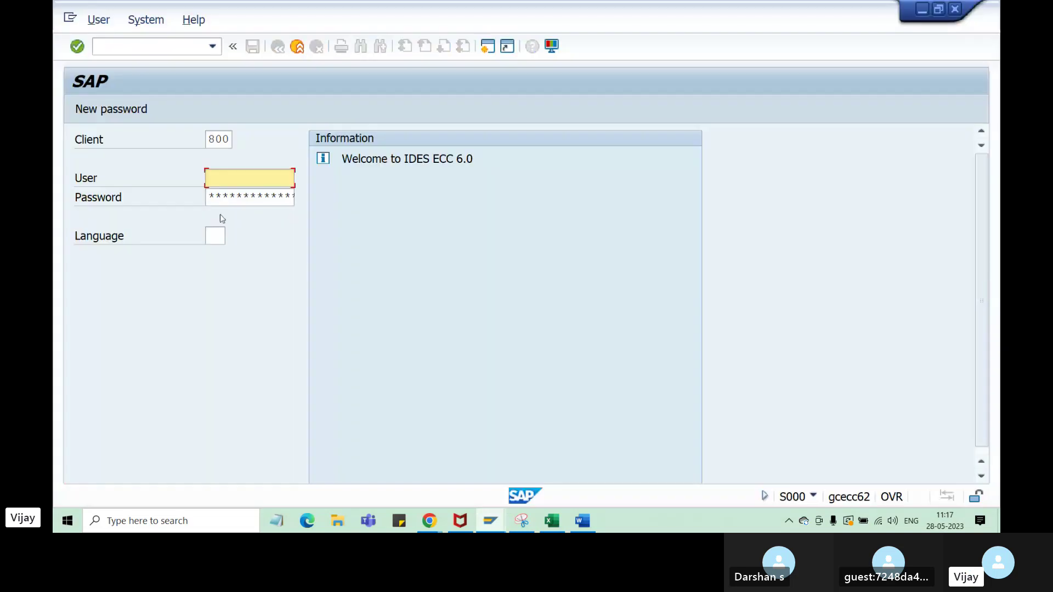
key(space)
click(226, 201)
click(230, 202)
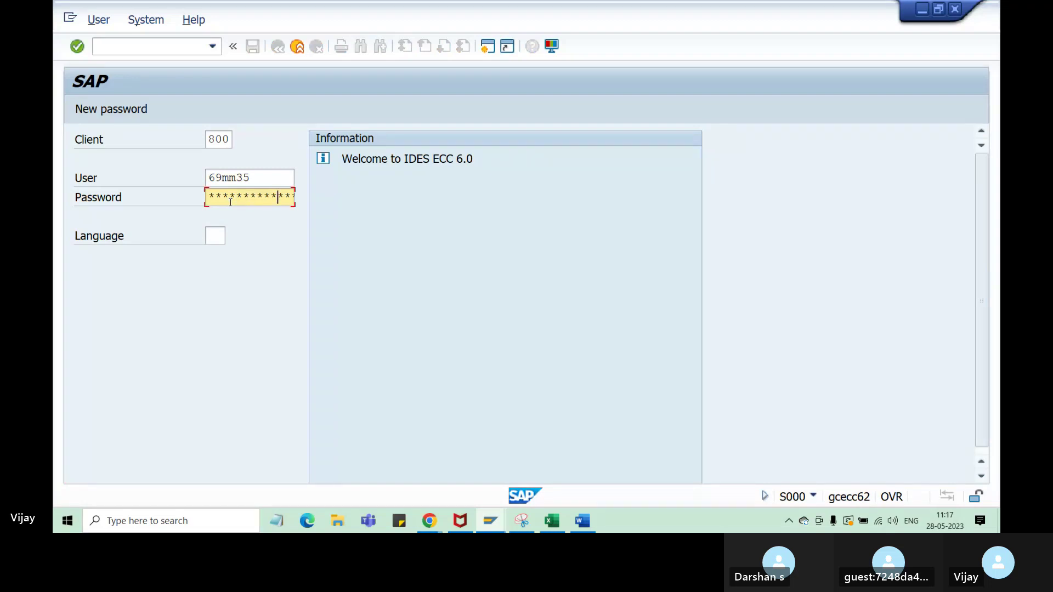
key(Return)
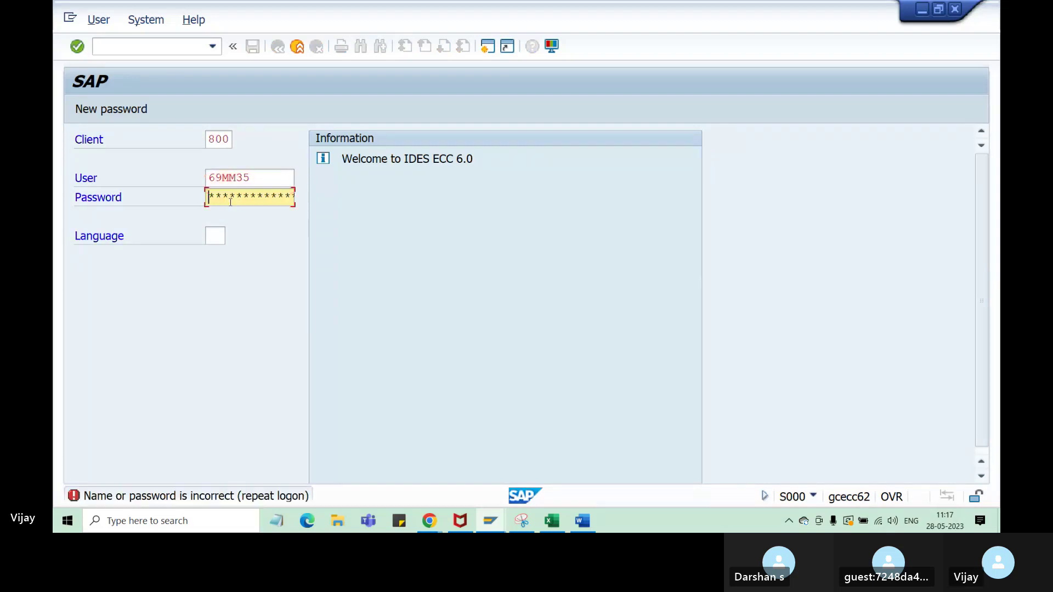
key(Right)
key(Right)
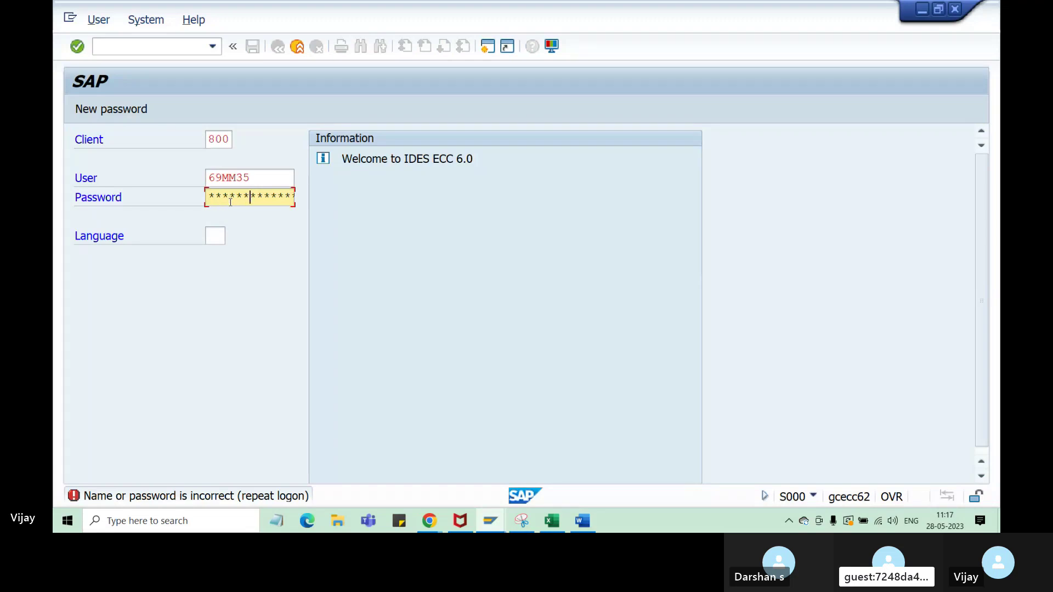
key(Right)
key(Return)
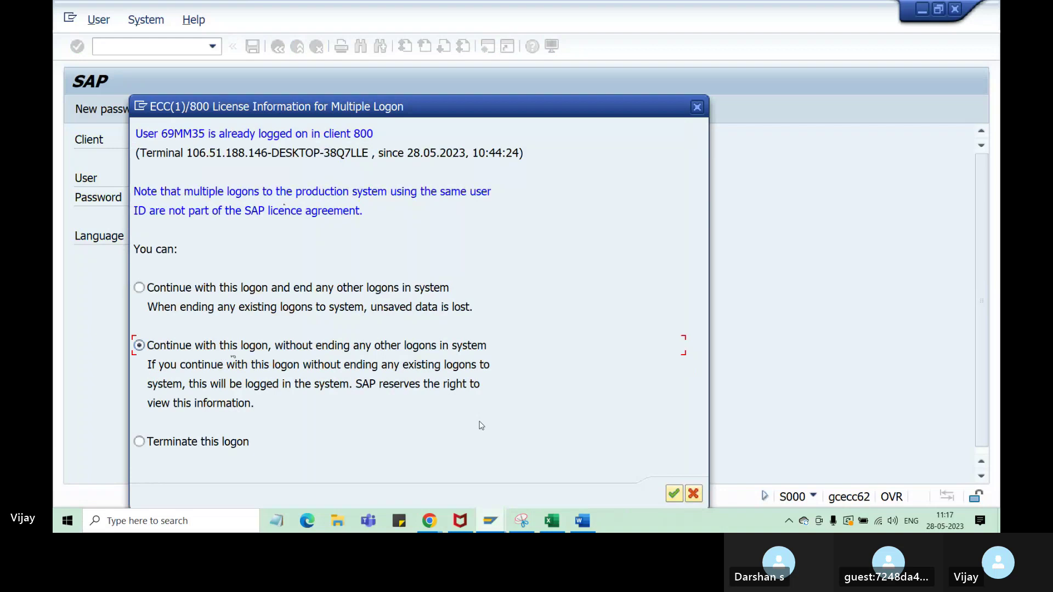
click(674, 494)
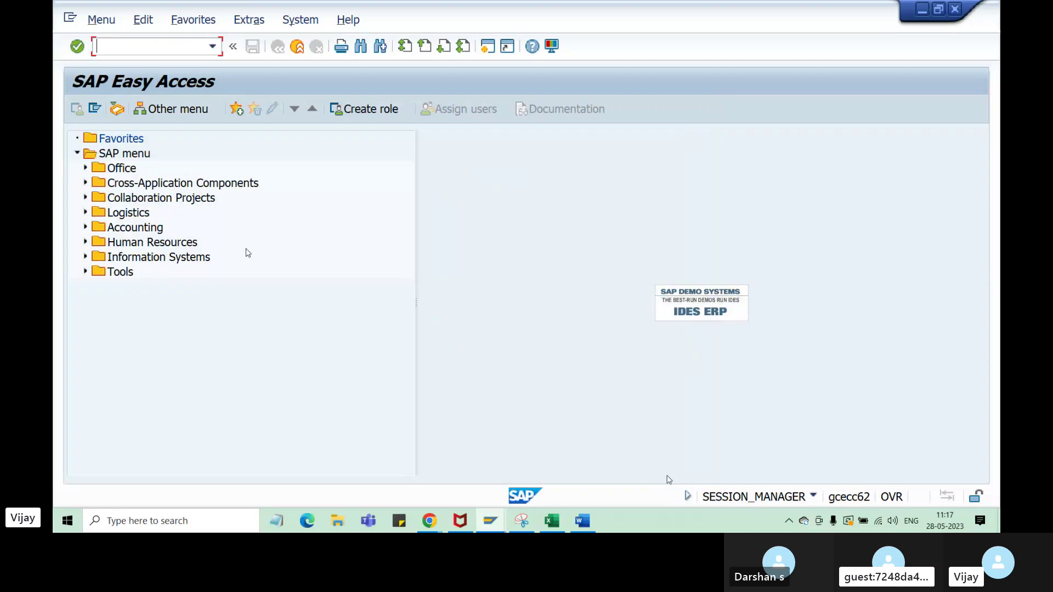
- Expand Logistics > Materials Management > Purchasing > Purchase Order, pointing out ME22N and ME23N
click(86, 214)
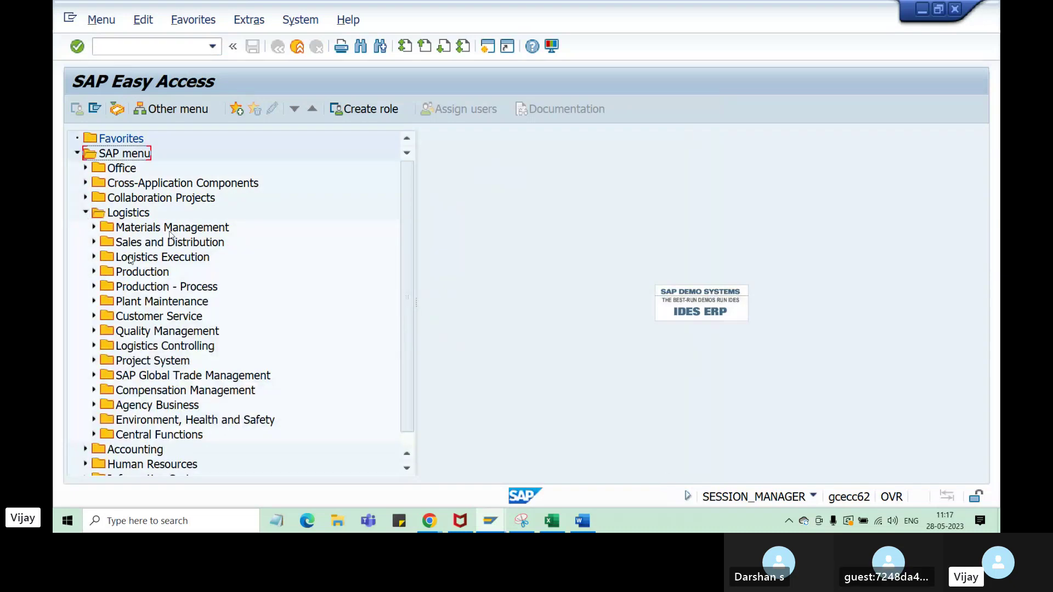
click(93, 228)
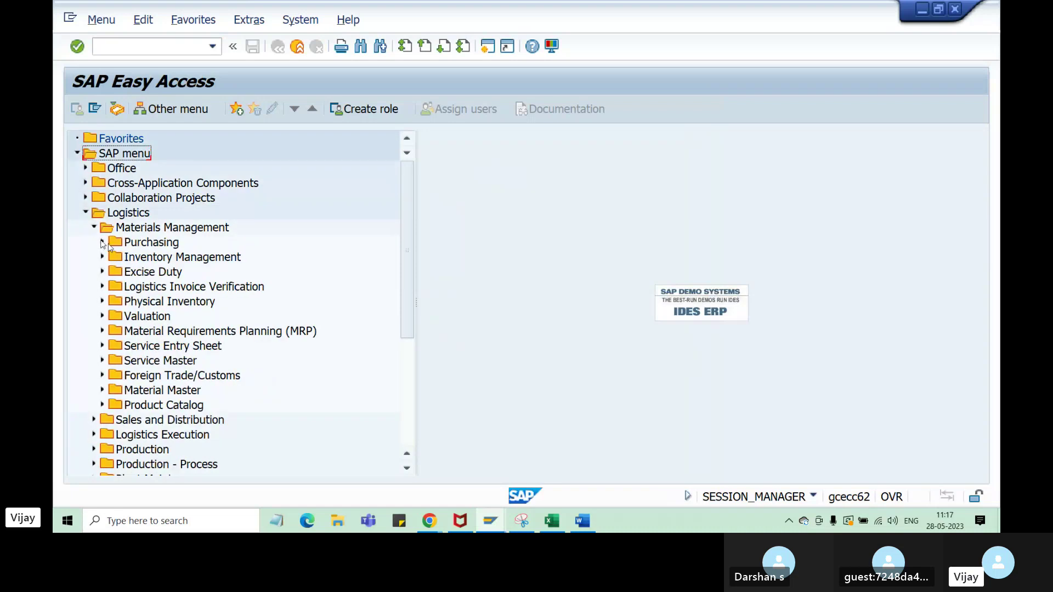
click(103, 243)
click(111, 258)
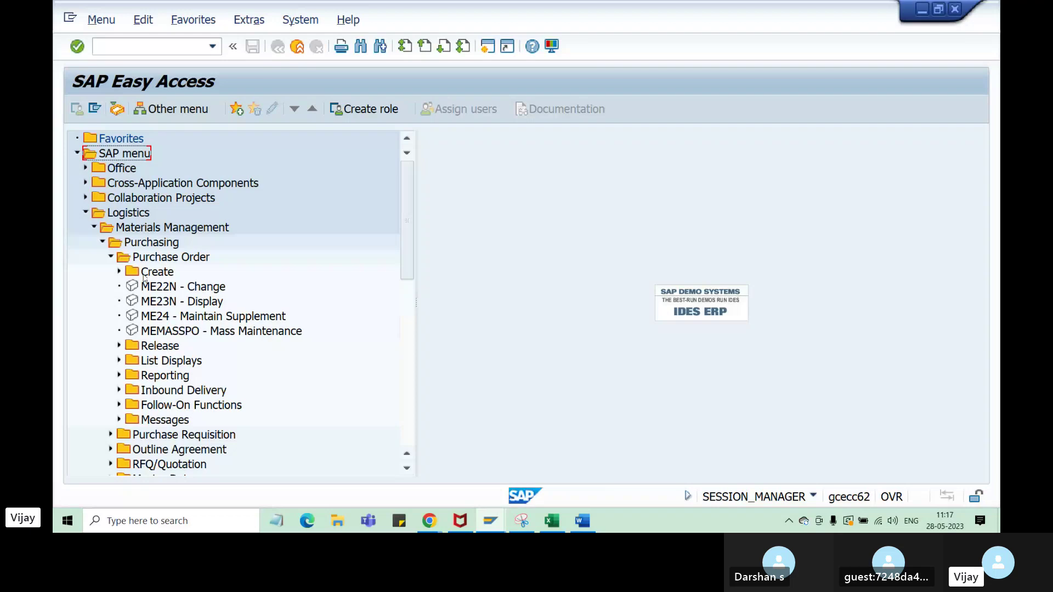
click(144, 275)
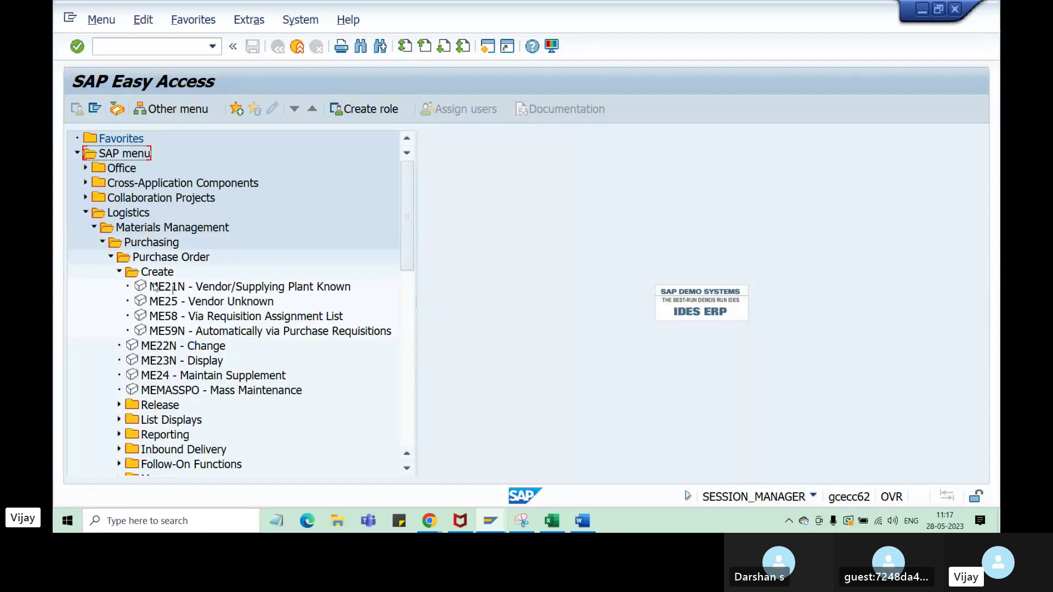
click(164, 349)
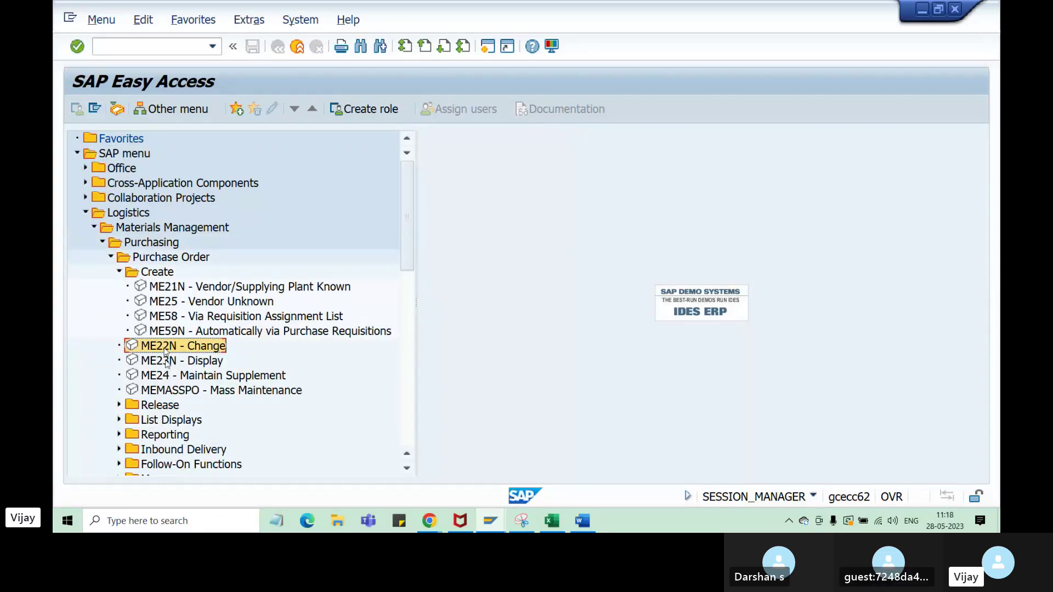
click(165, 363)
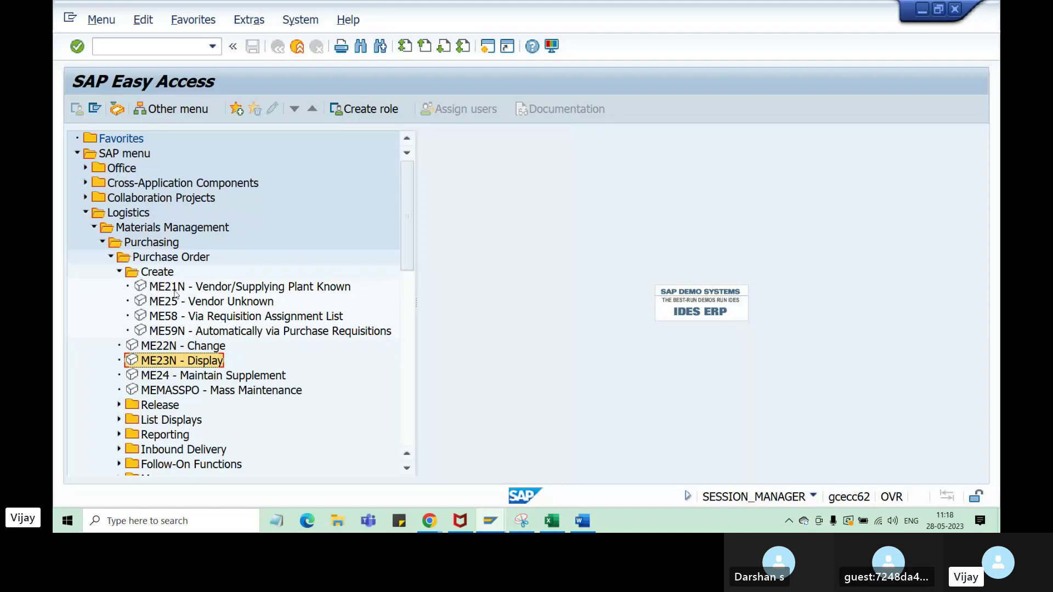
- Expand Purchase Requisition to show ME51N, ME52N and ME53N, then collapse the Purchase Order branch
click(133, 47)
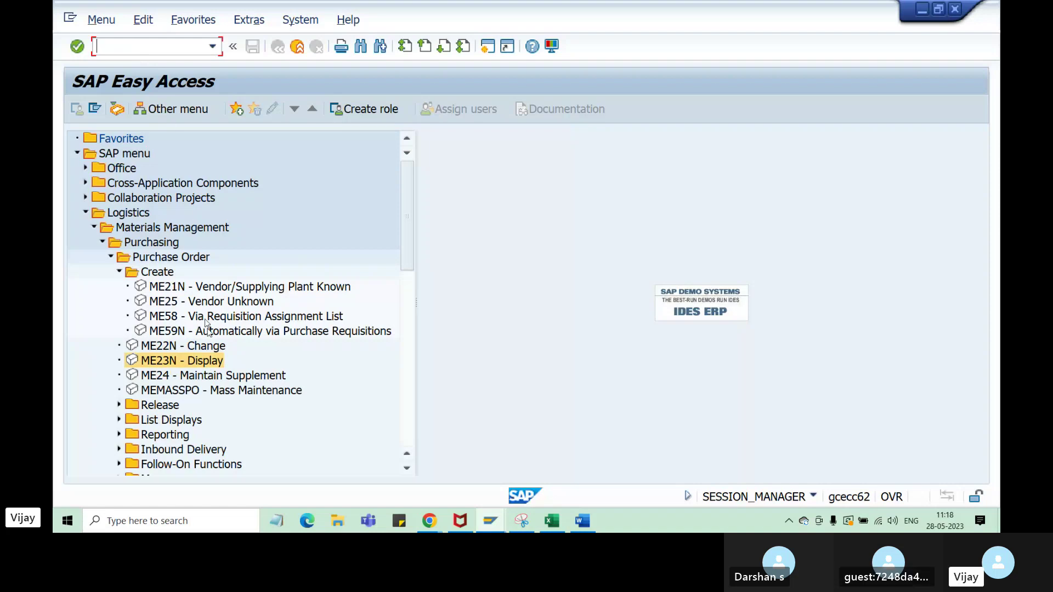
scroll(207, 329, down, 1)
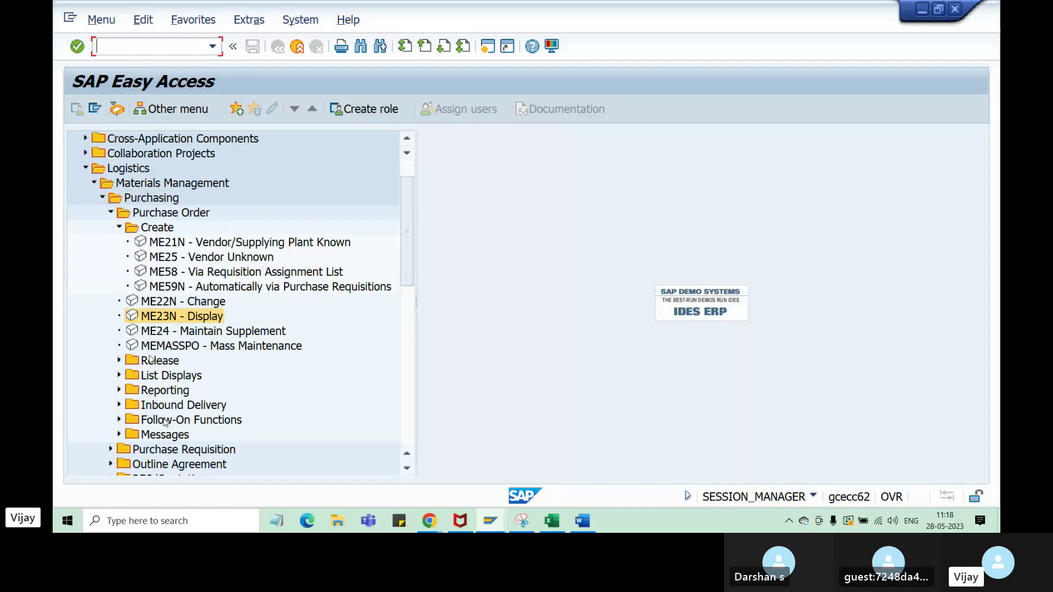
scroll(164, 420, down, 2)
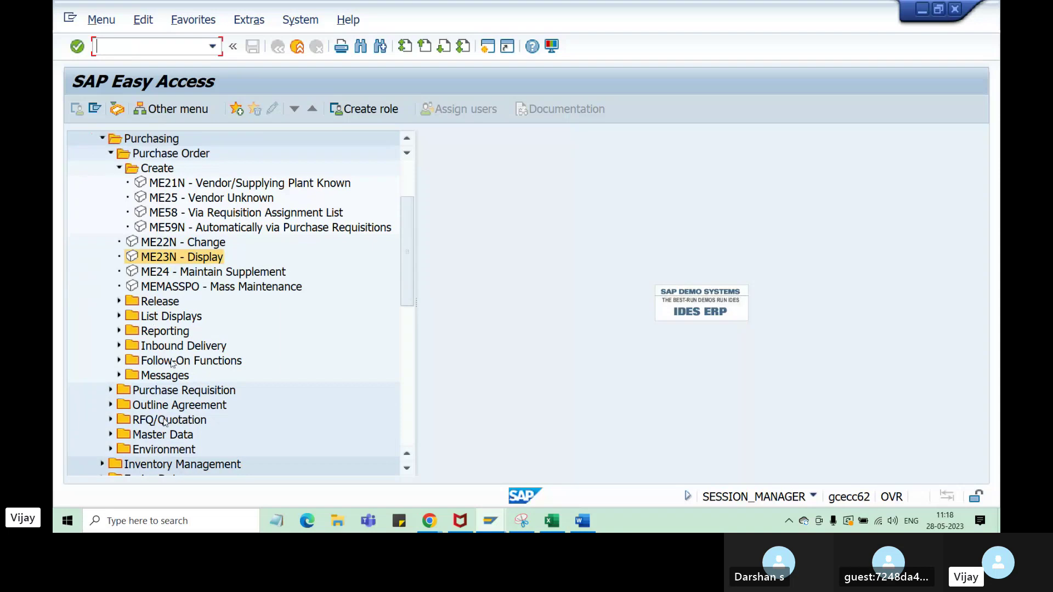
scroll(182, 409, down, 2)
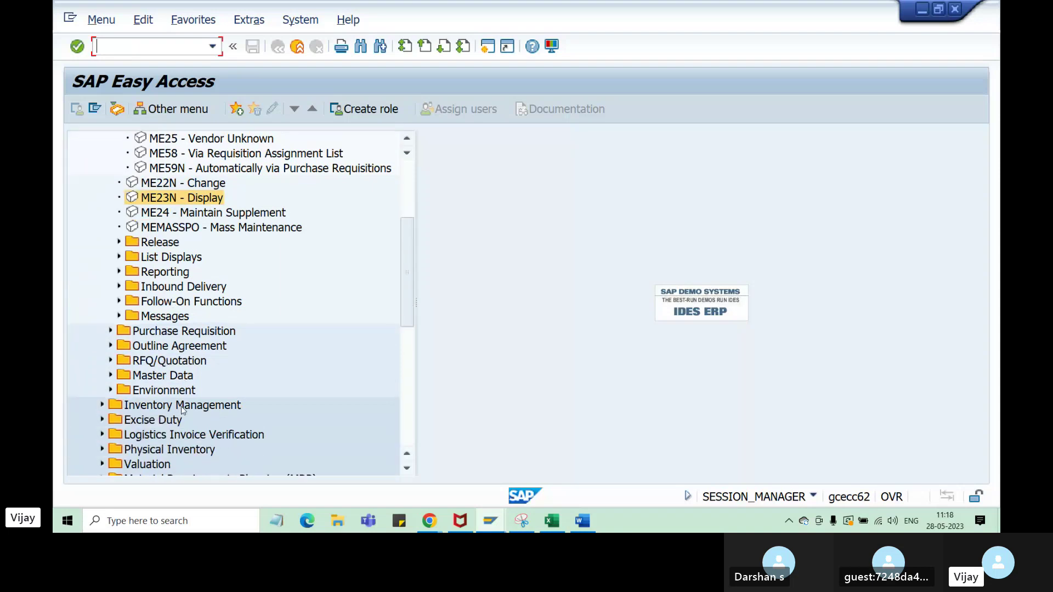
click(111, 331)
click(159, 346)
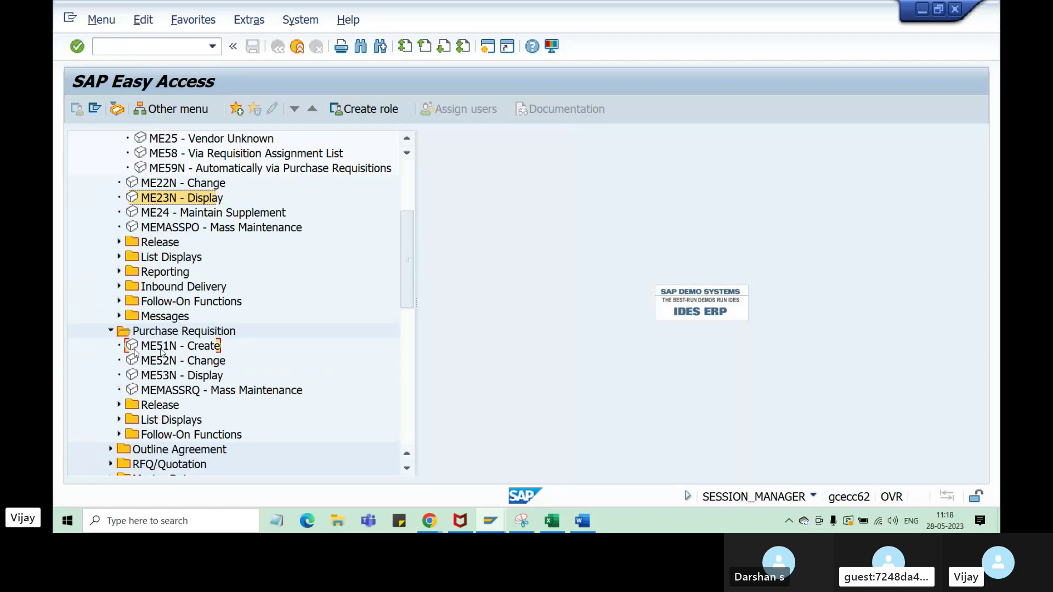
click(166, 361)
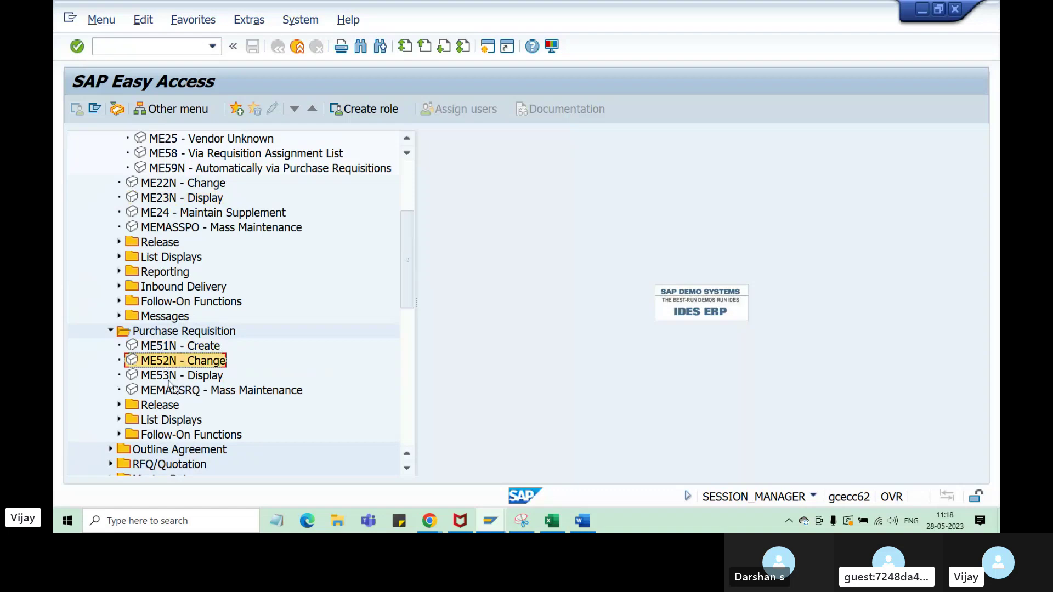
click(168, 378)
scroll(237, 421, down, 2)
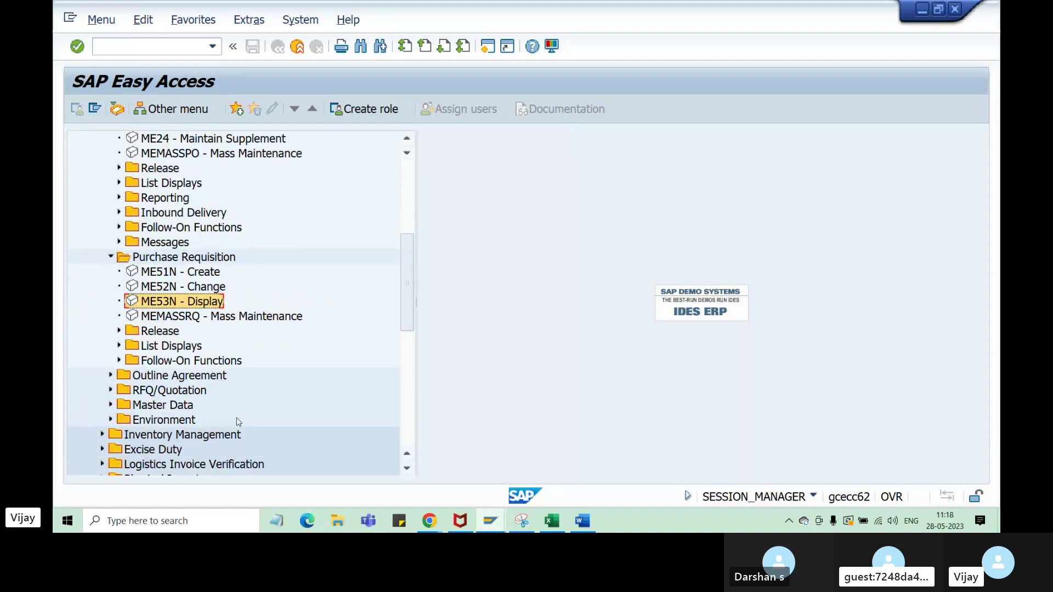
scroll(237, 421, down, 5)
scroll(237, 421, up, 2)
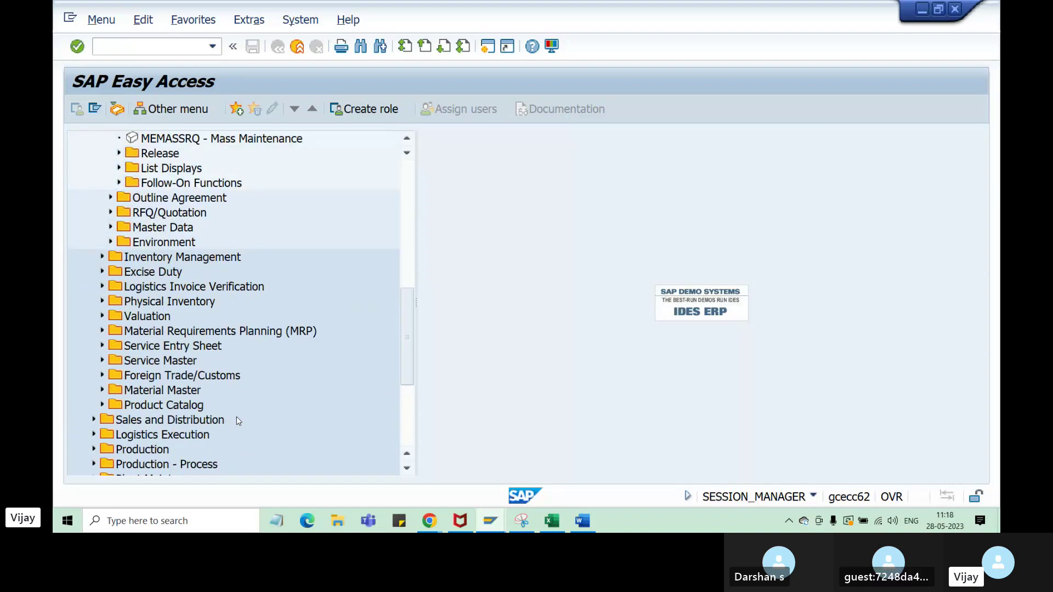
scroll(183, 371, up, 9)
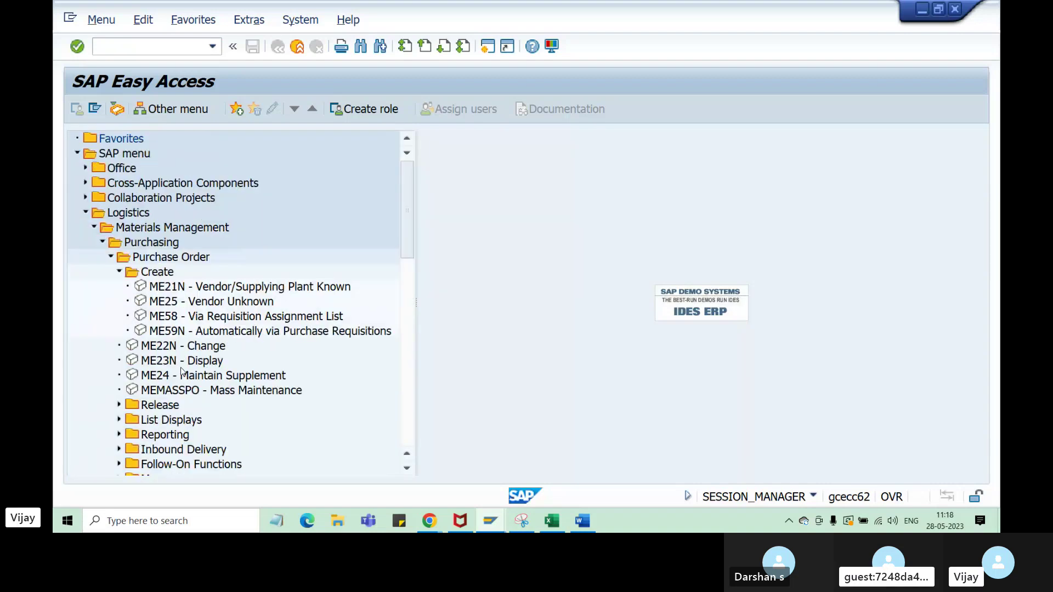
click(119, 272)
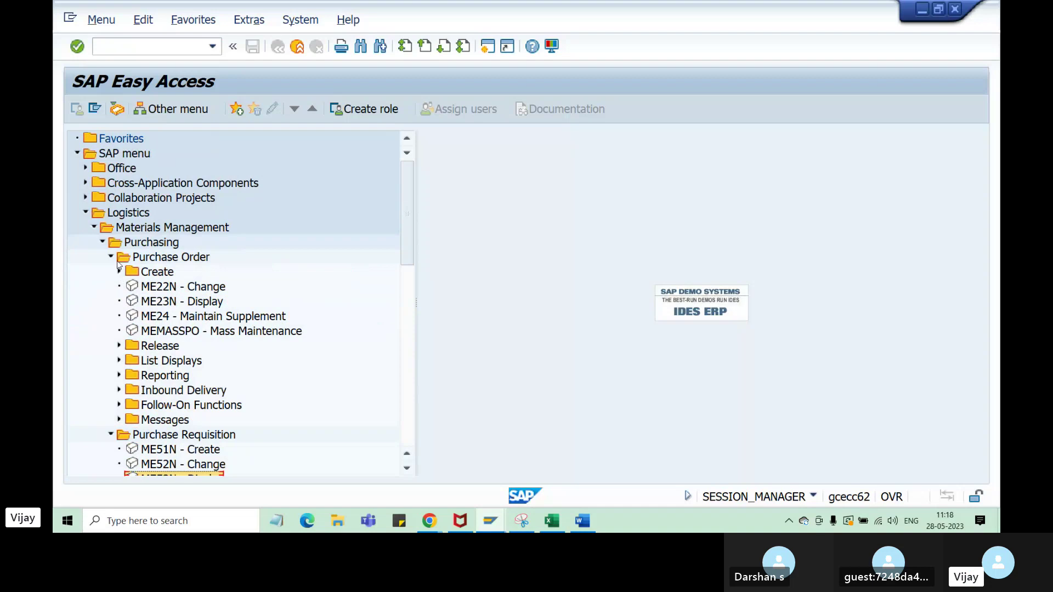
click(111, 256)
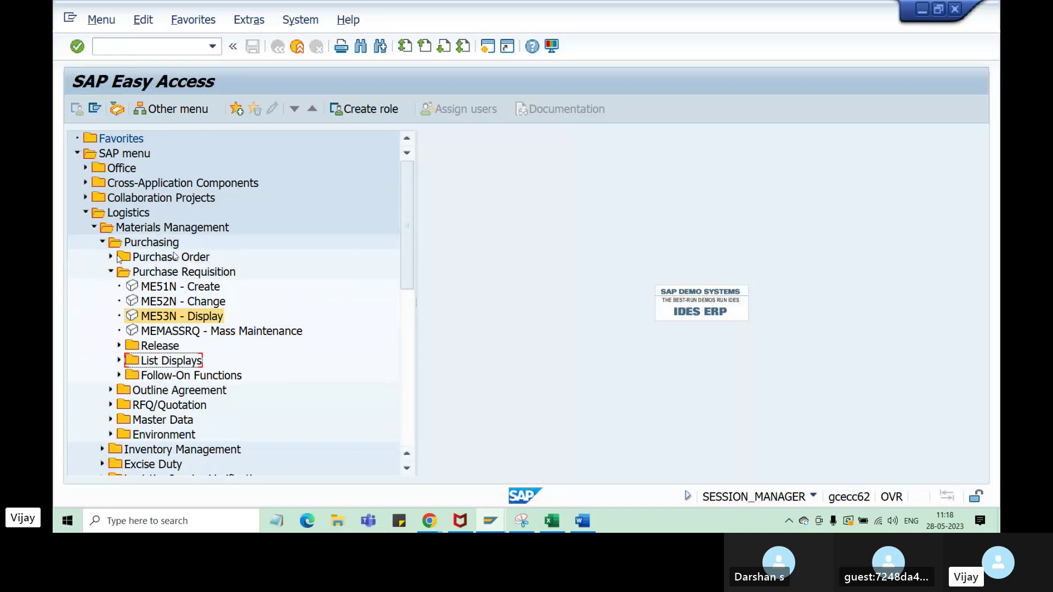
- Run /oSPRO in a new session and open the SAP Reference IMG
click(154, 48)
text(/ospro)
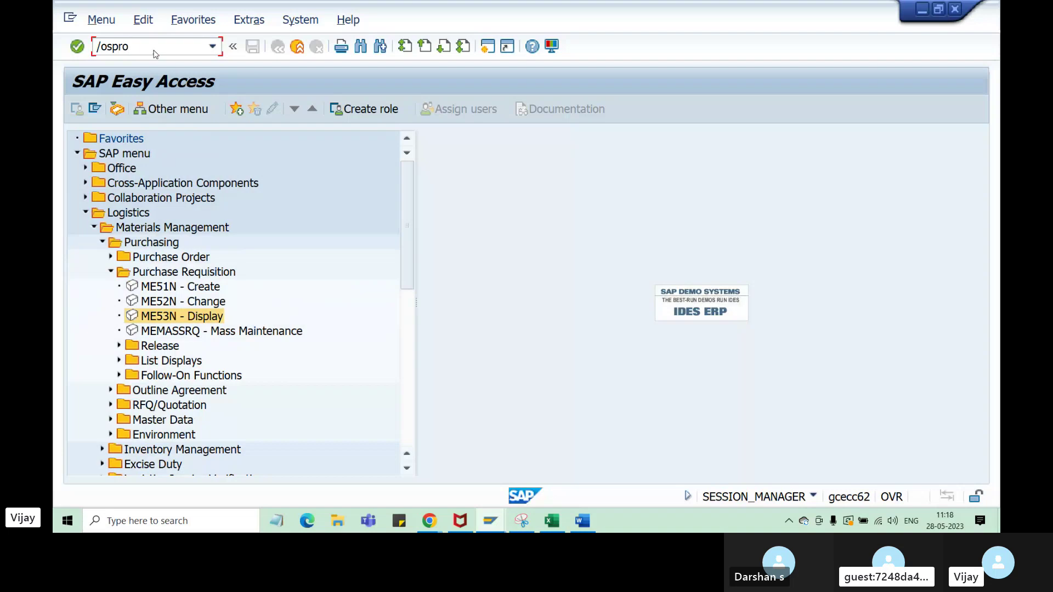
key(Return)
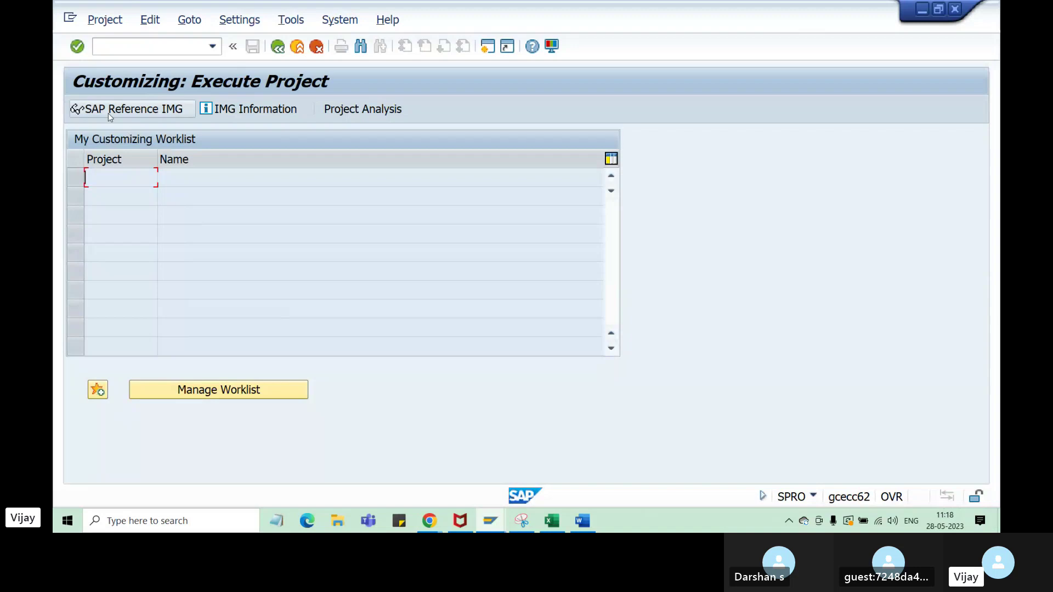
click(141, 111)
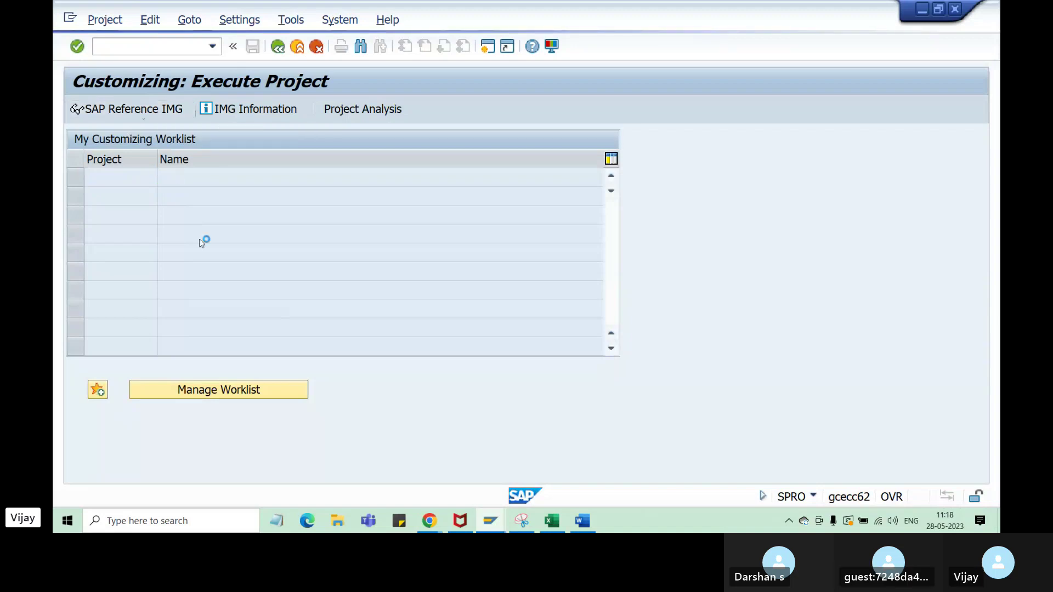
- Expand Materials Management in the IMG and highlight the Purchasing configuration area
scroll(176, 324, down, 2)
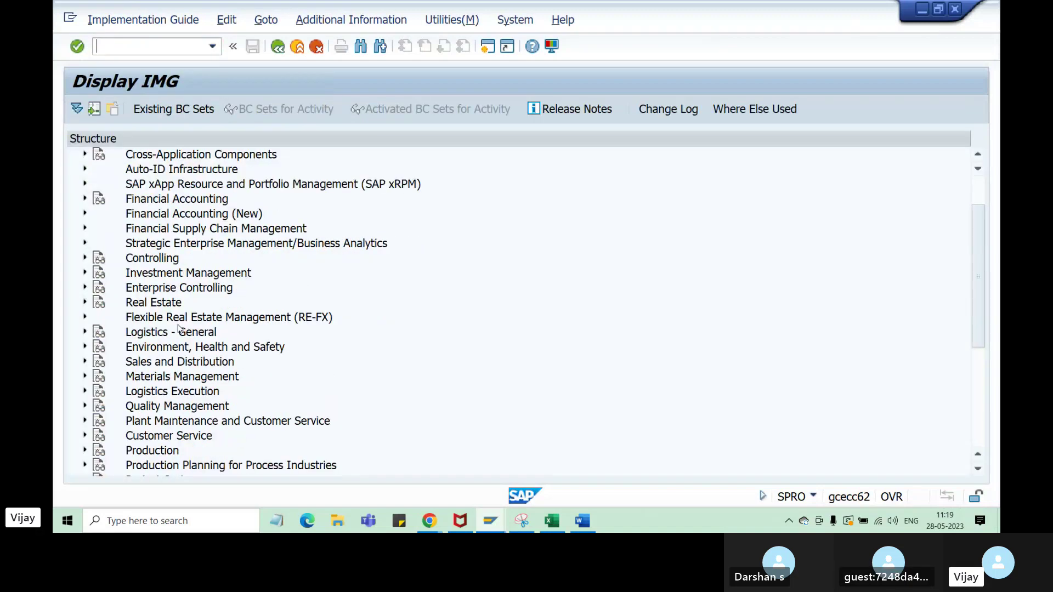
click(163, 347)
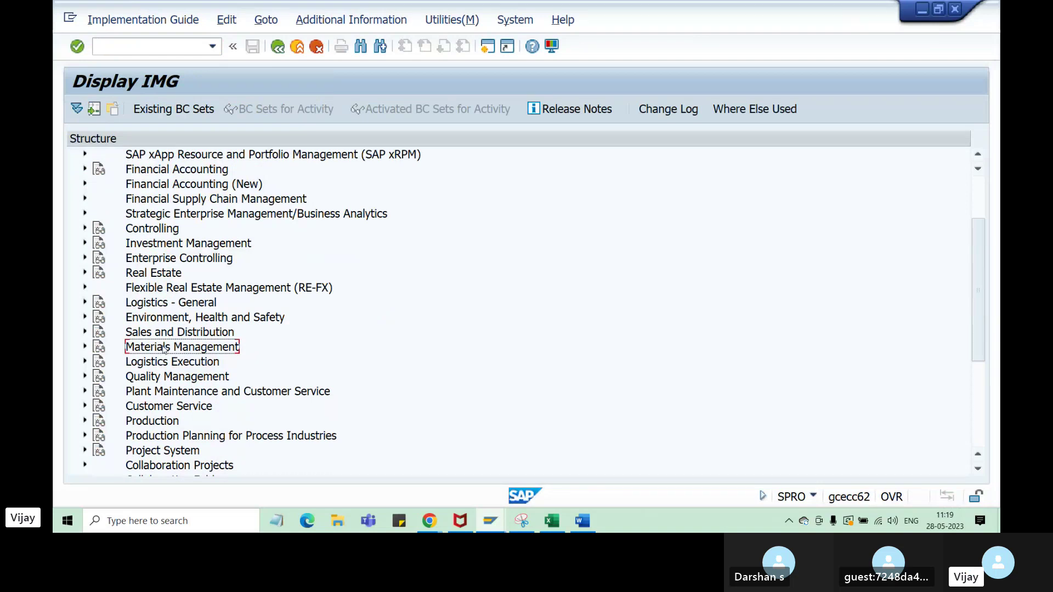
click(85, 347)
scroll(286, 371, down, 2)
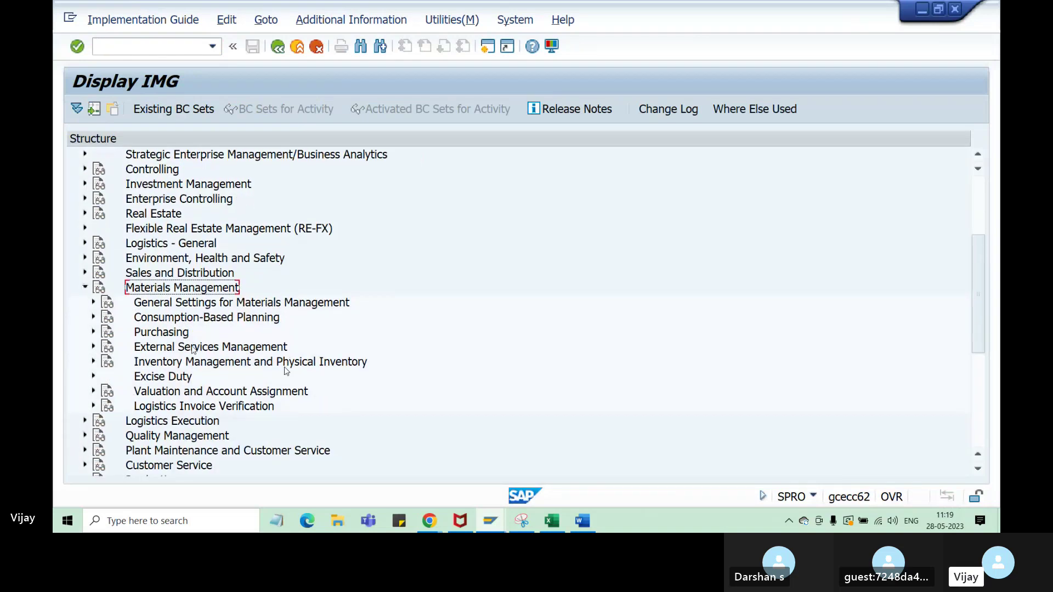
click(168, 336)
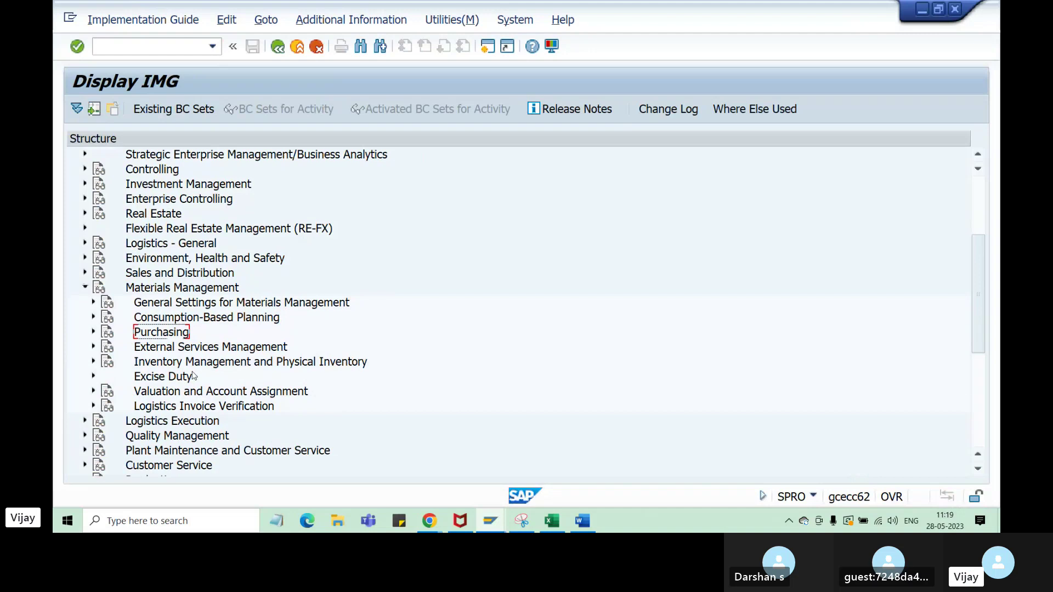
click(552, 520)
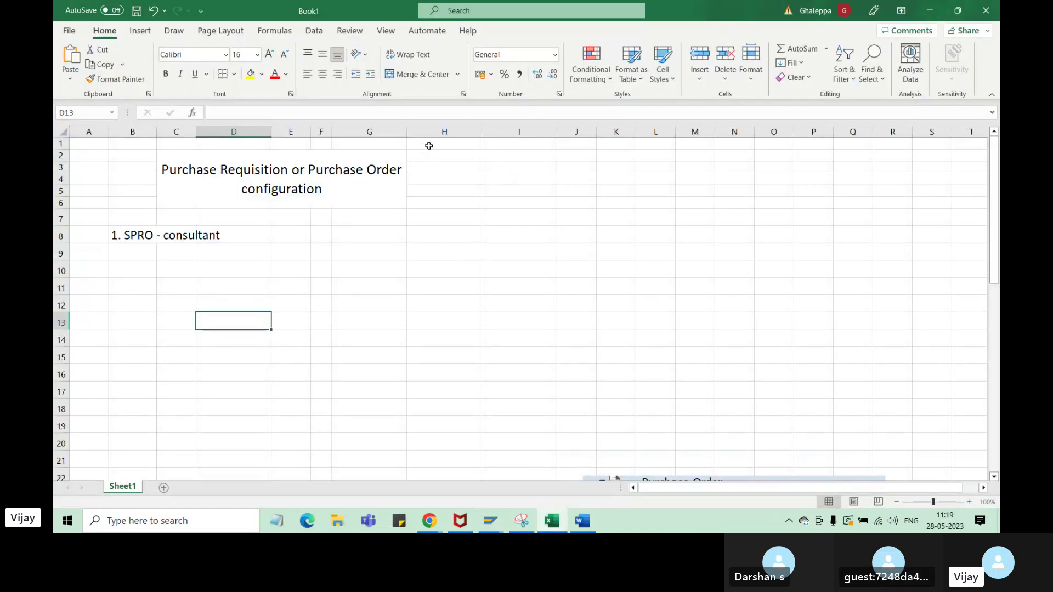
- Set cells H2:L6 to 16 pt font
drag(429, 155, 640, 207)
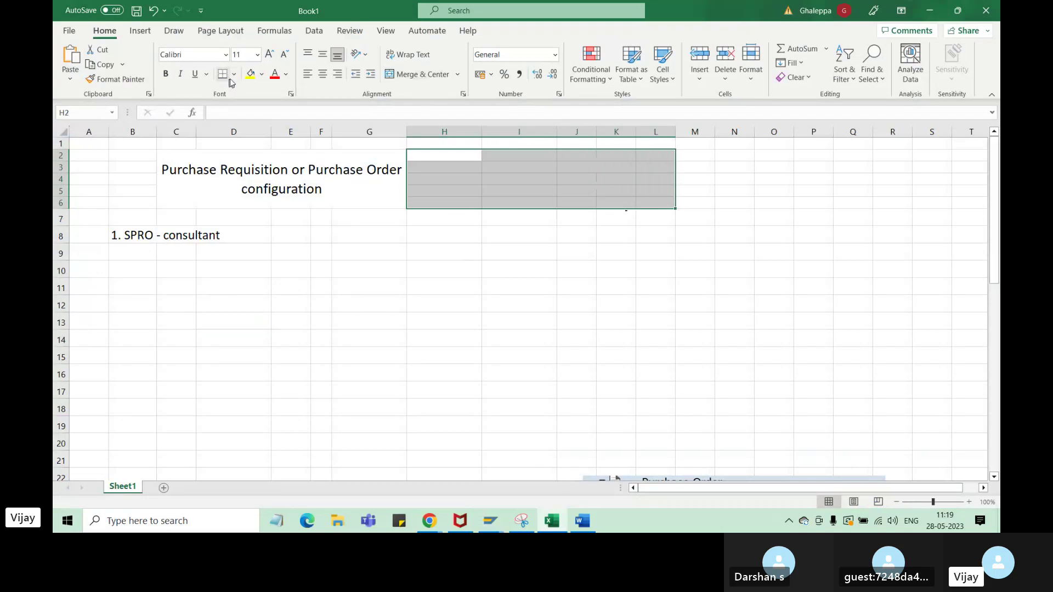
click(257, 58)
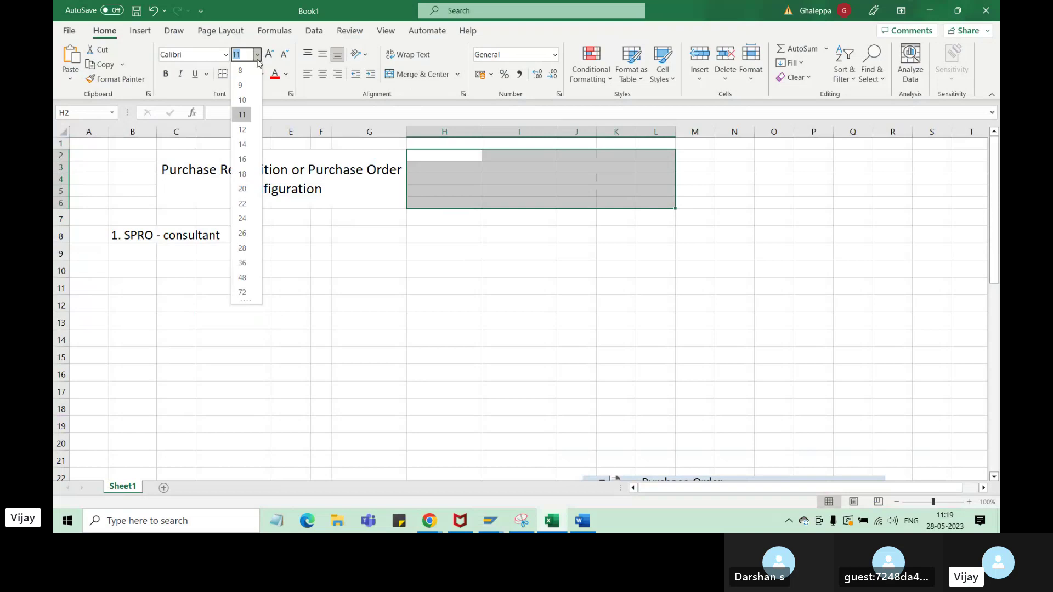
click(242, 158)
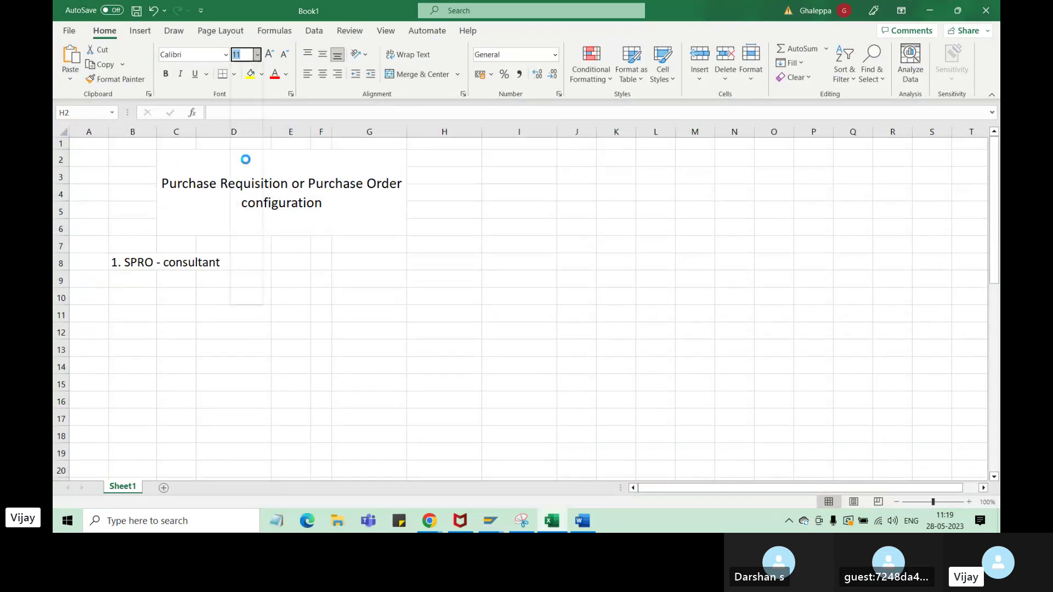
- Type 'Purchasing DO' in H3 and 'PO/PR' in H4, widening column H to fit
click(454, 158)
click(441, 175)
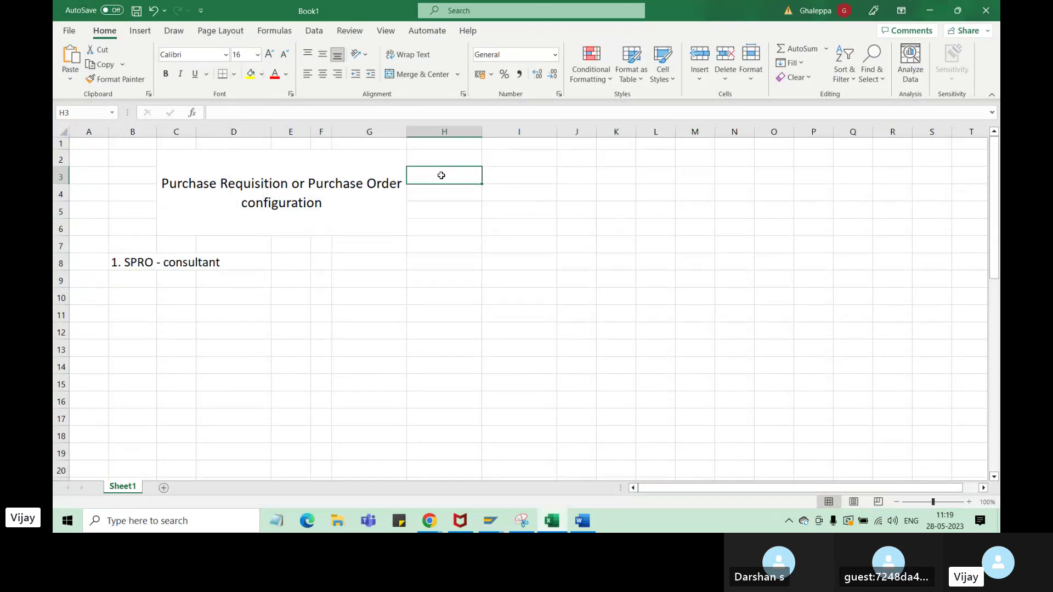
text(Purc)
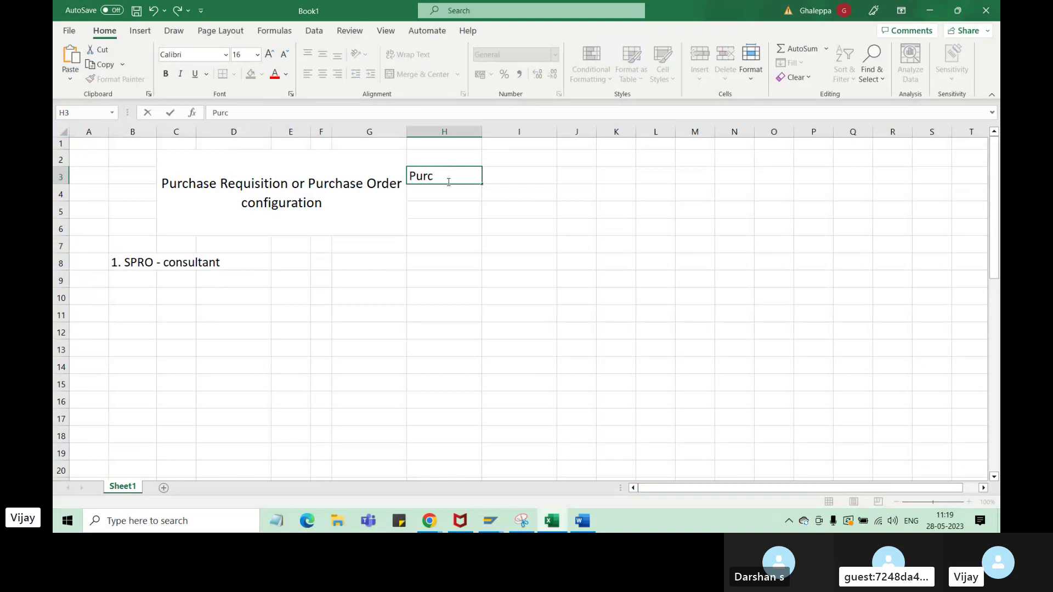
text(hasing DO)
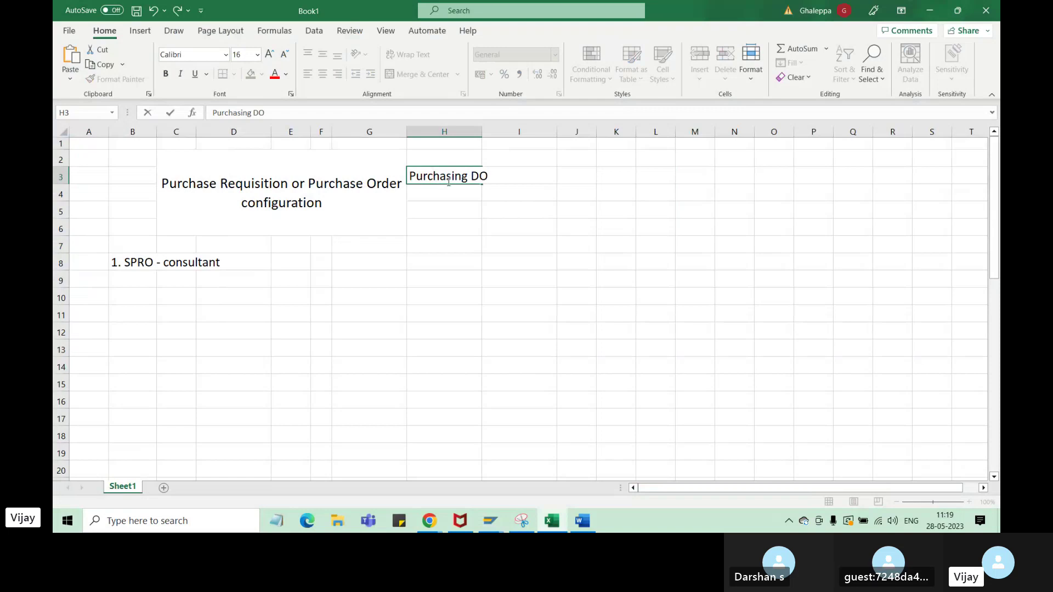
click(487, 245)
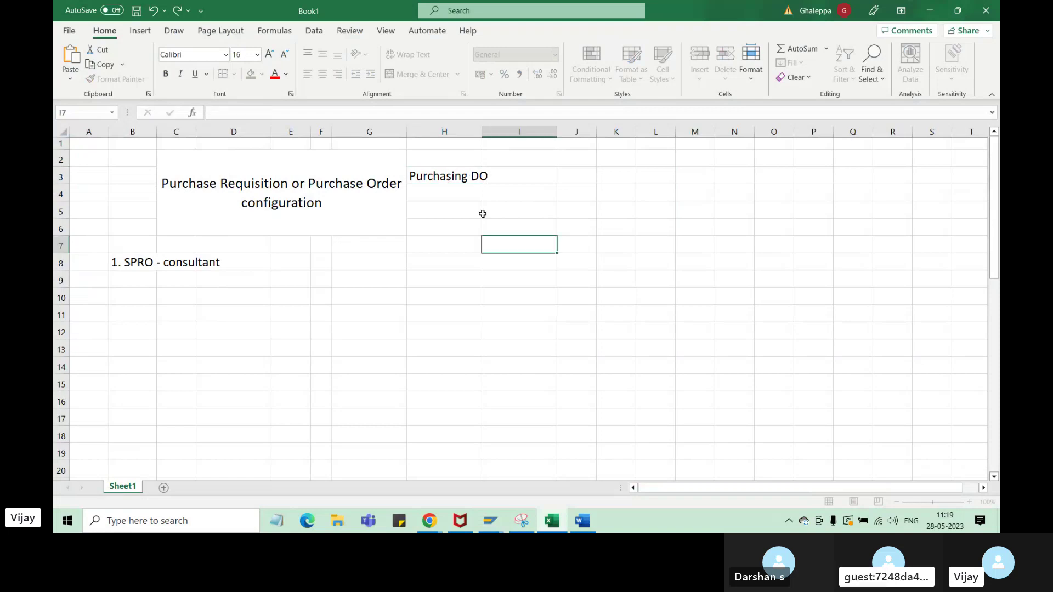
drag(482, 132, 494, 132)
click(457, 197)
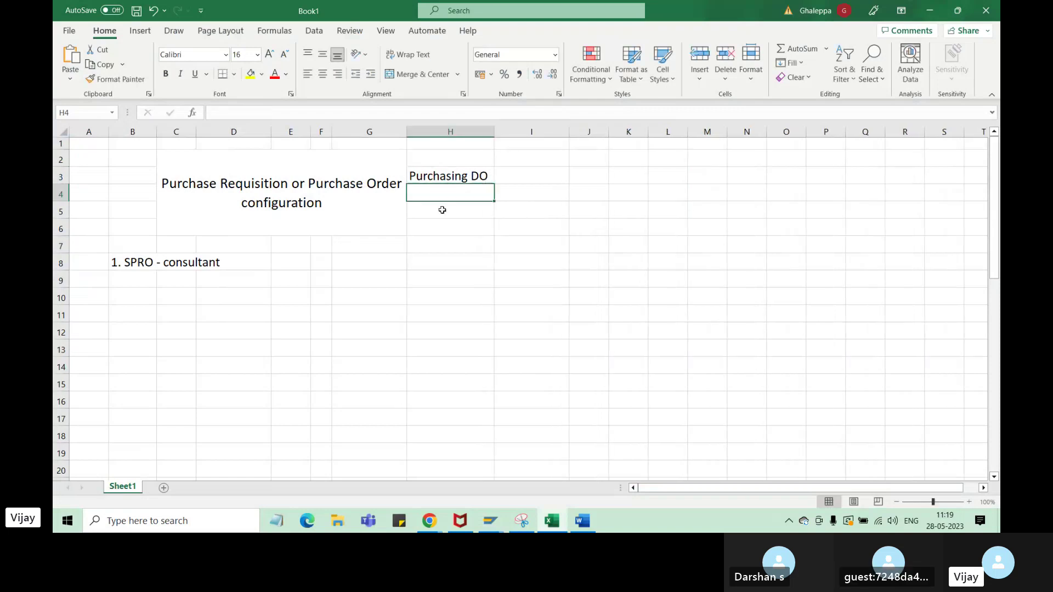
text(PO)
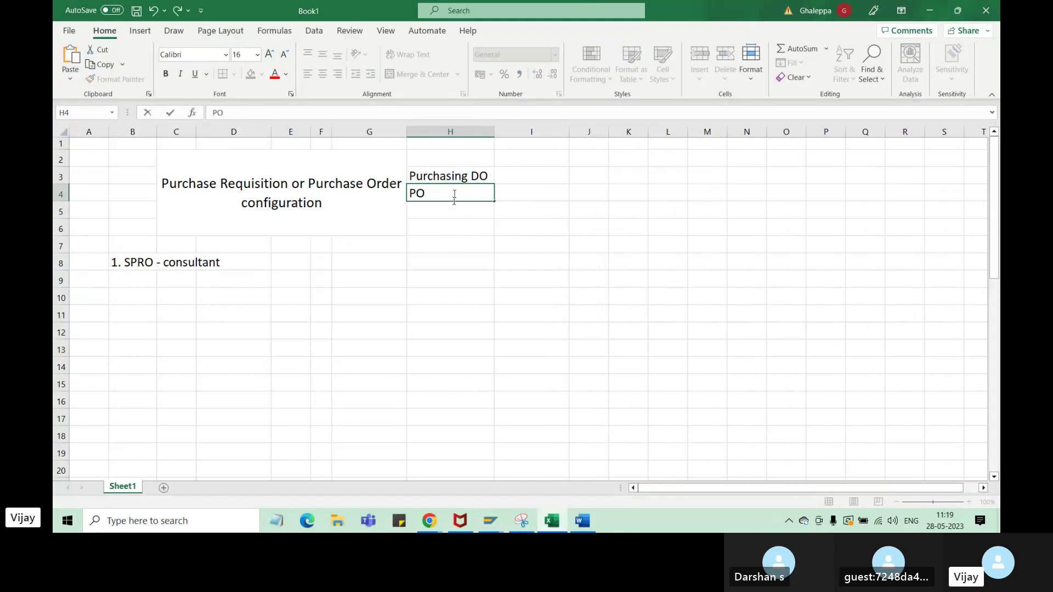
text(/PR)
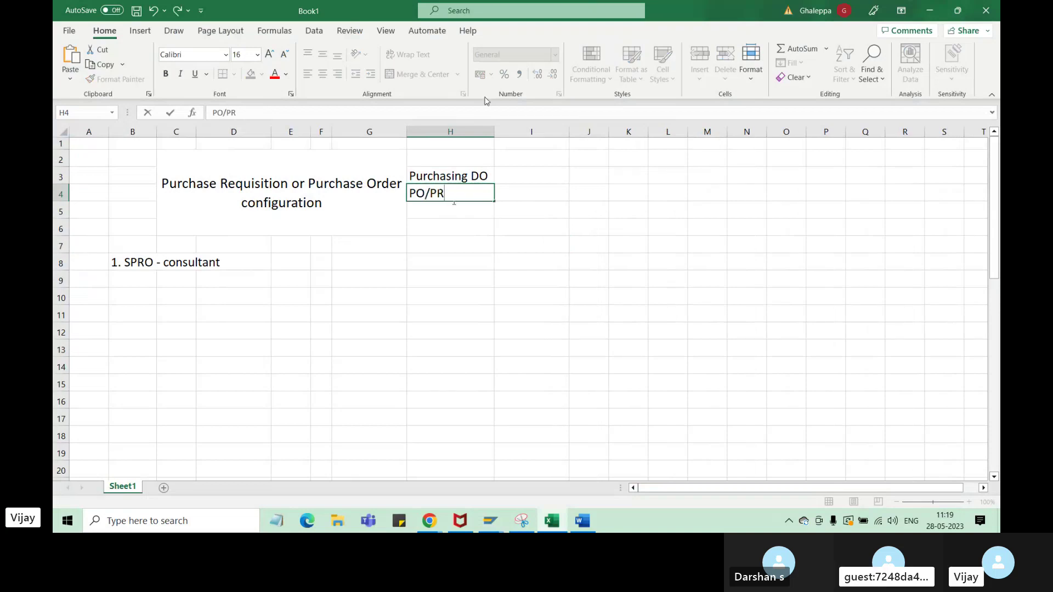
click(476, 242)
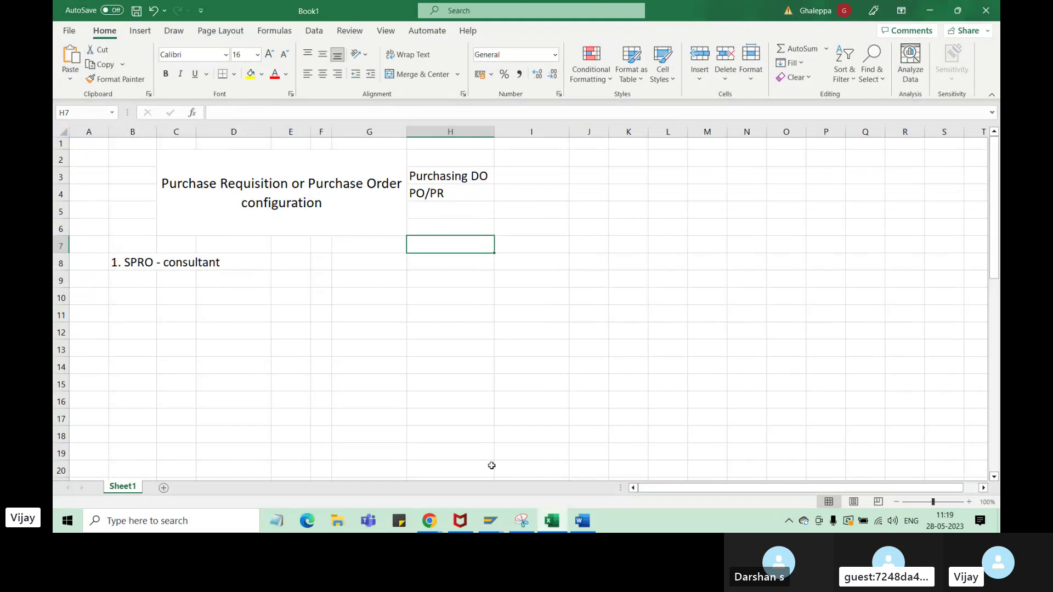
- Enter the path 'SPRO>SAP >MM>Purchasing' in cell B10
click(496, 528)
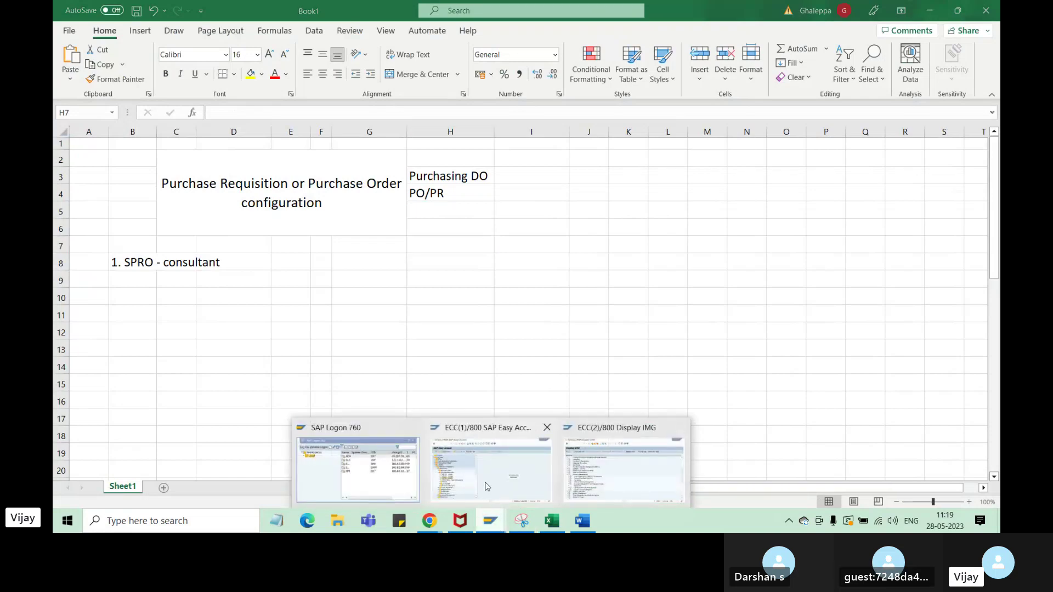
click(595, 491)
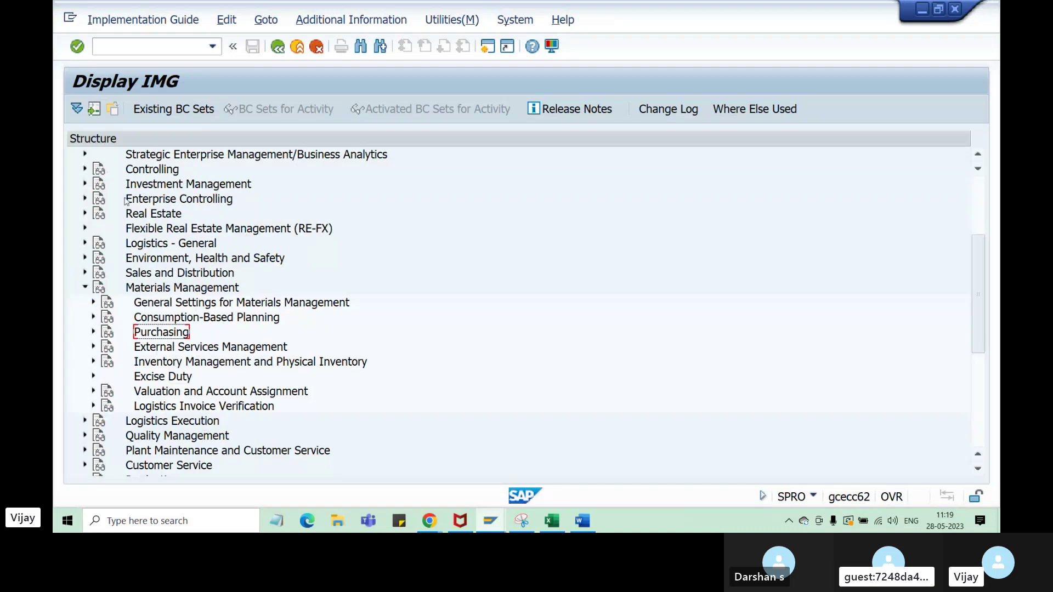
click(552, 521)
click(136, 297)
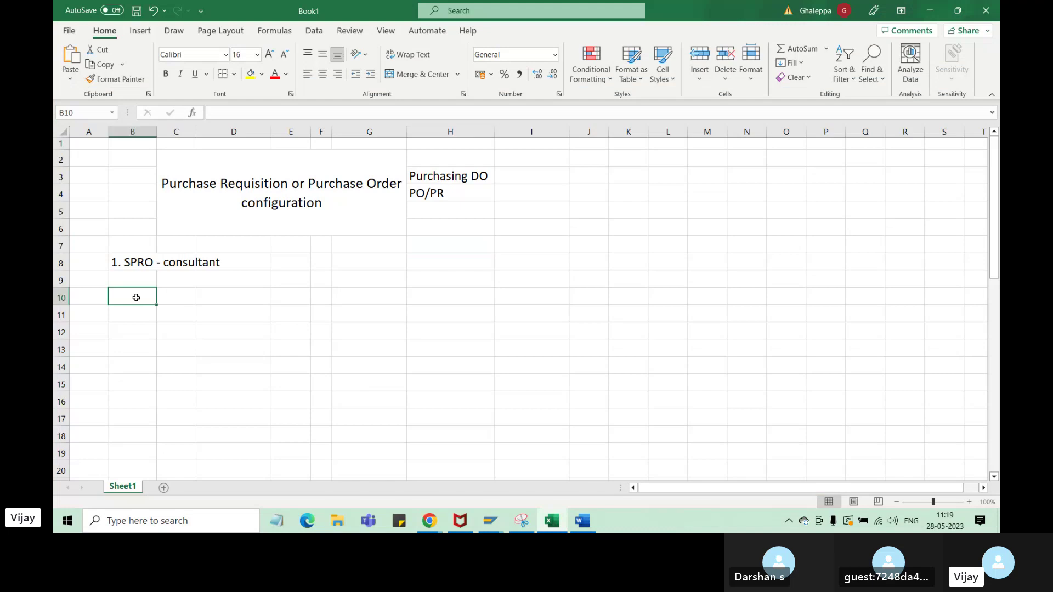
text(SPR)
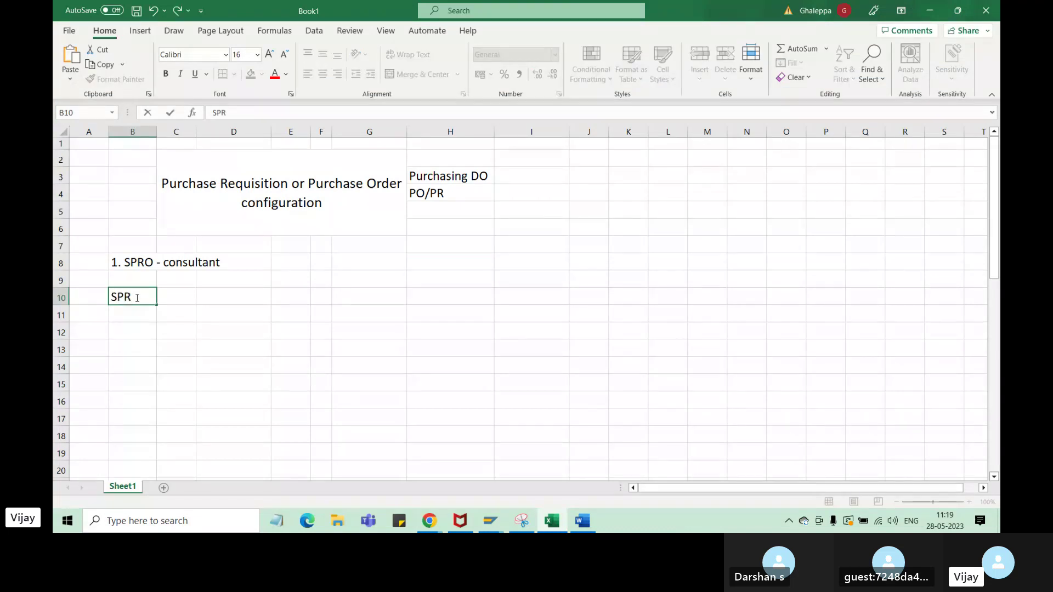
text(O>SAP >MM>)
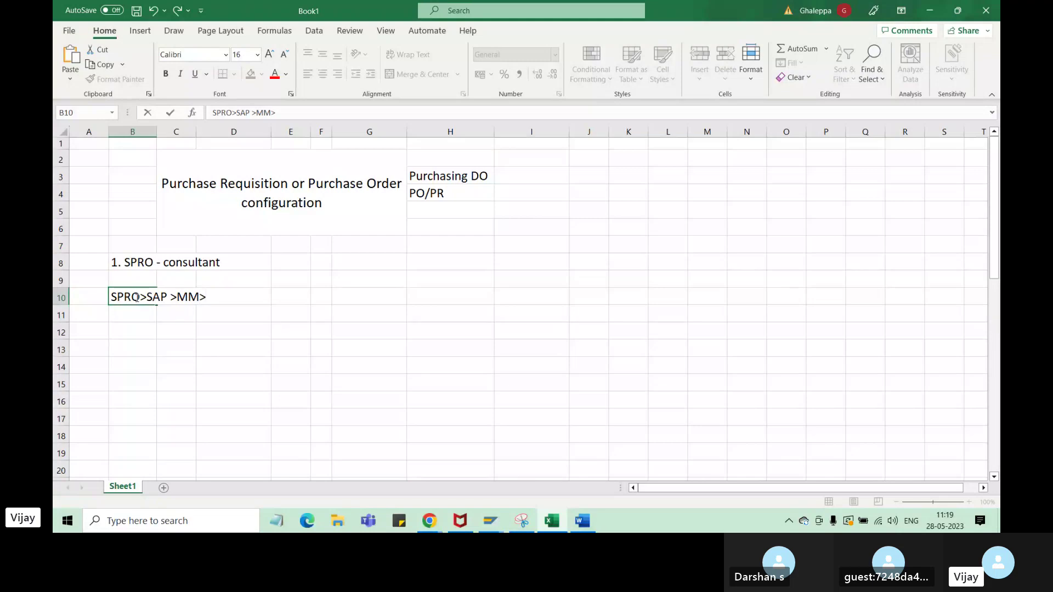
text(Purc)
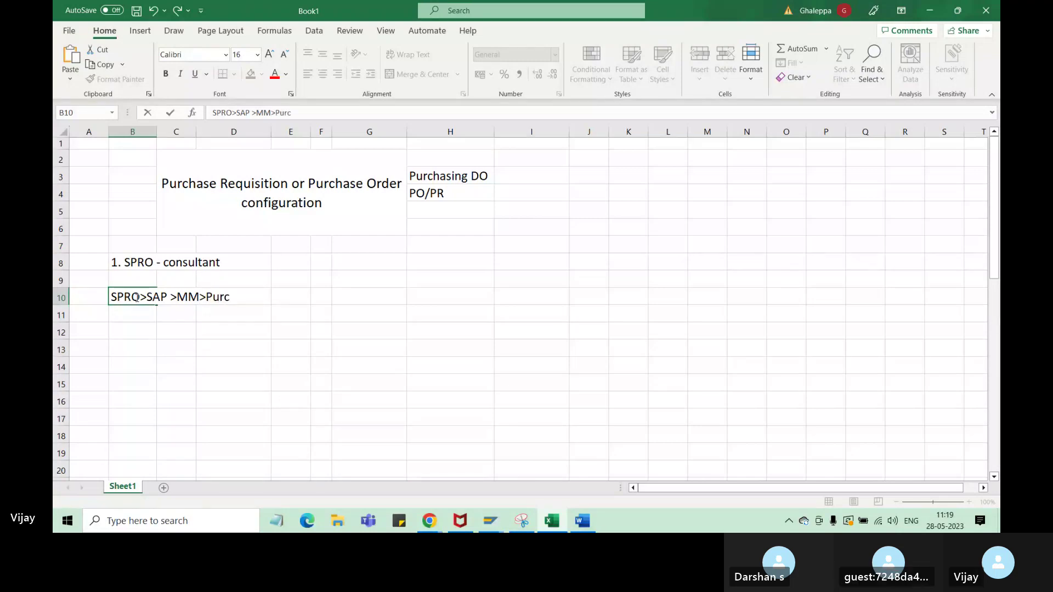
text(hasing)
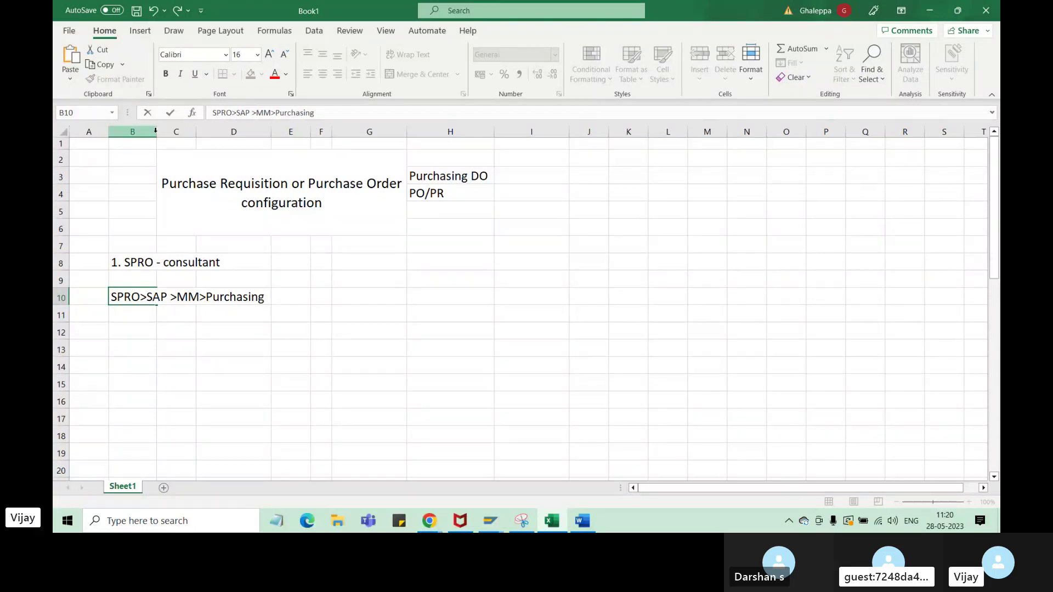
click(132, 132)
- Merge and centre B10:D10 so the path spans three columns
double_click(157, 132)
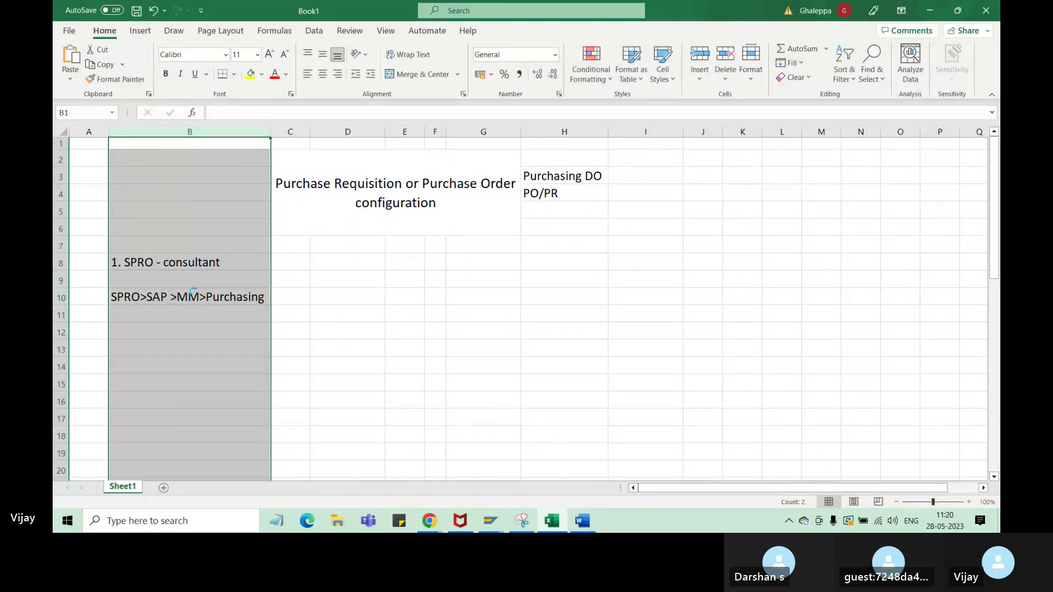
key(ctrl+z)
click(235, 367)
drag(133, 300, 240, 298)
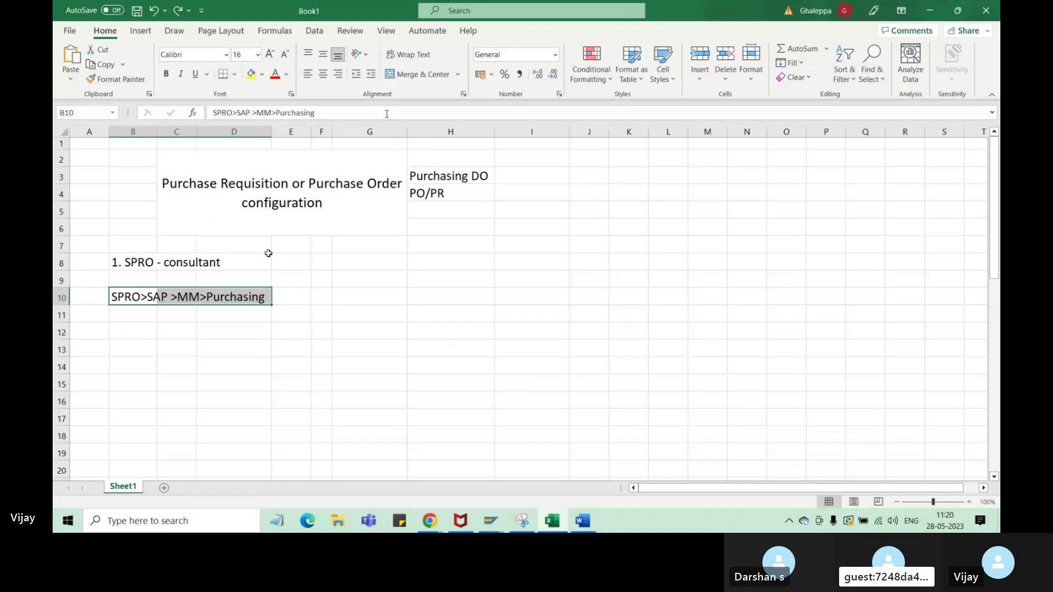
click(417, 74)
click(321, 346)
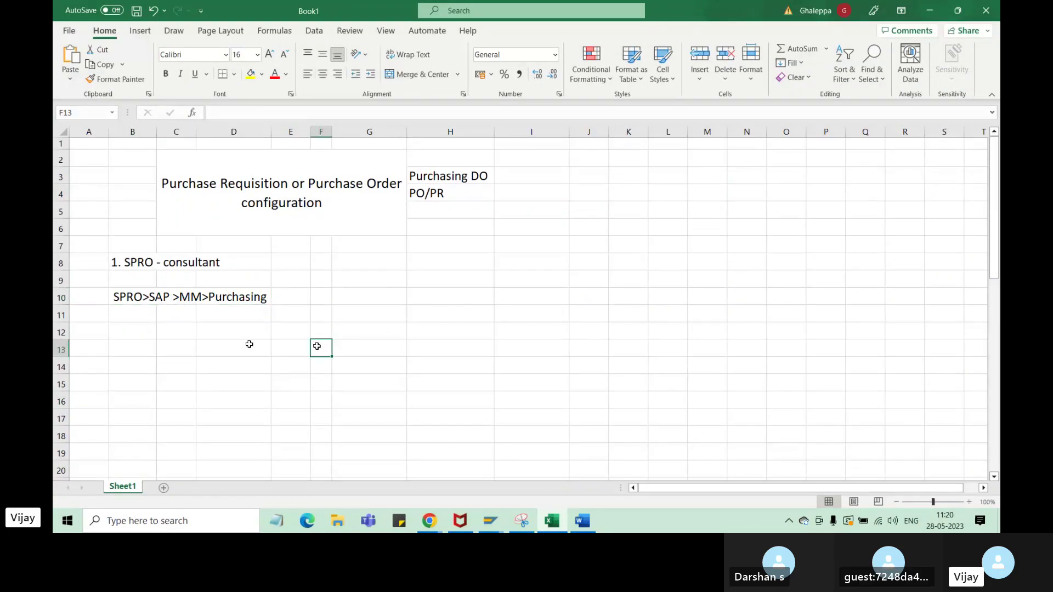
- Insert 'IMG' after SAP in the path and widen column D to fit it
click(170, 297)
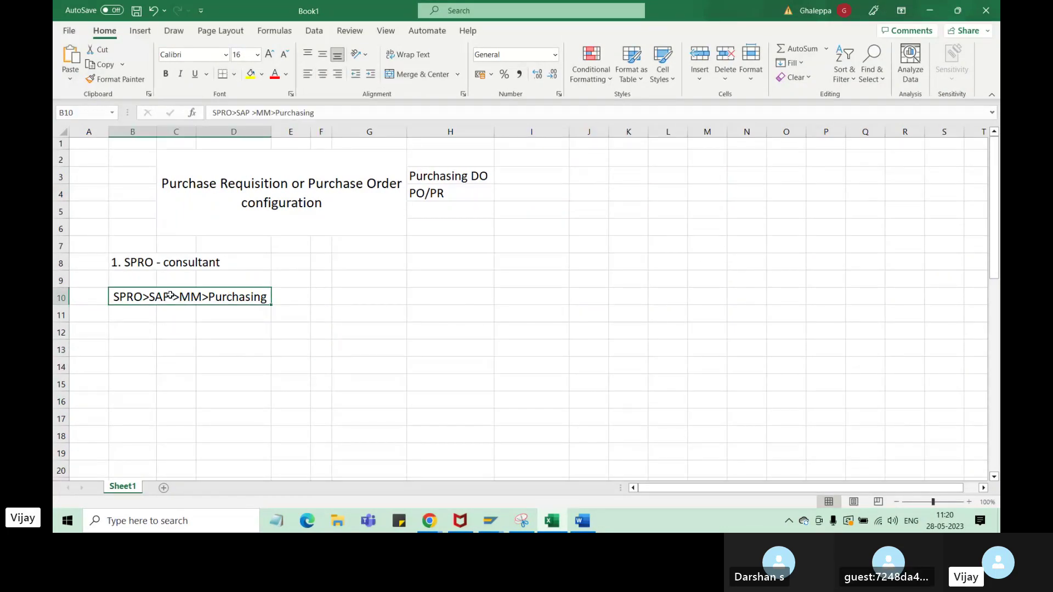
double_click(171, 296)
text(IMG)
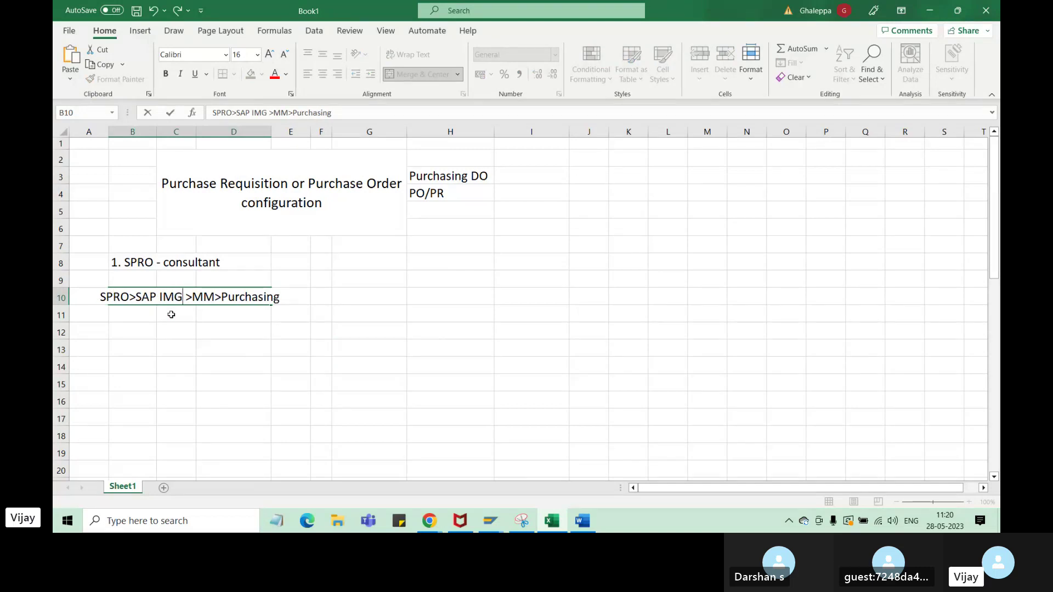
drag(175, 297, 160, 298)
click(187, 342)
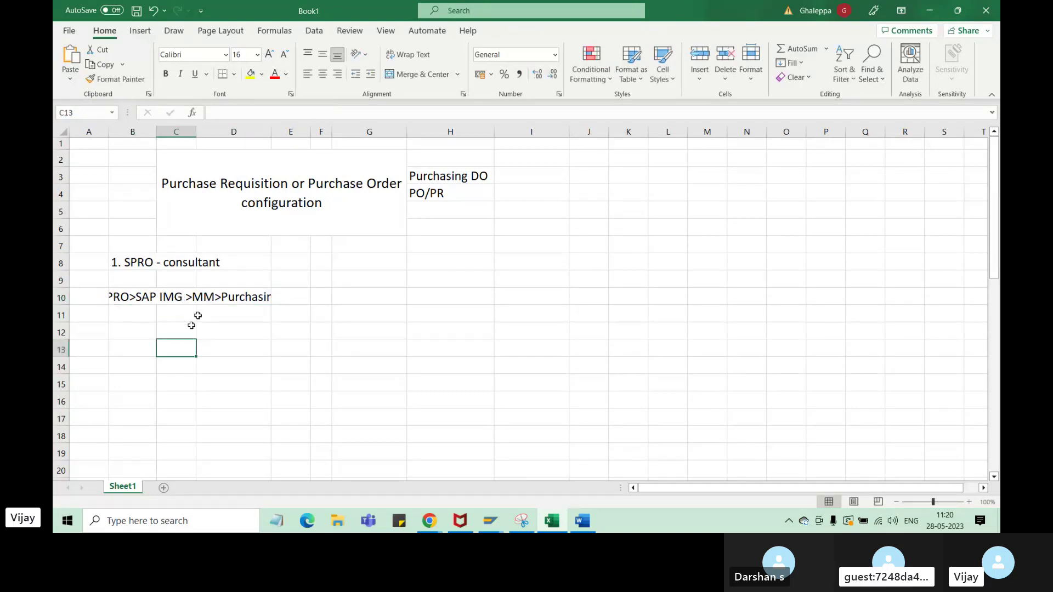
click(262, 301)
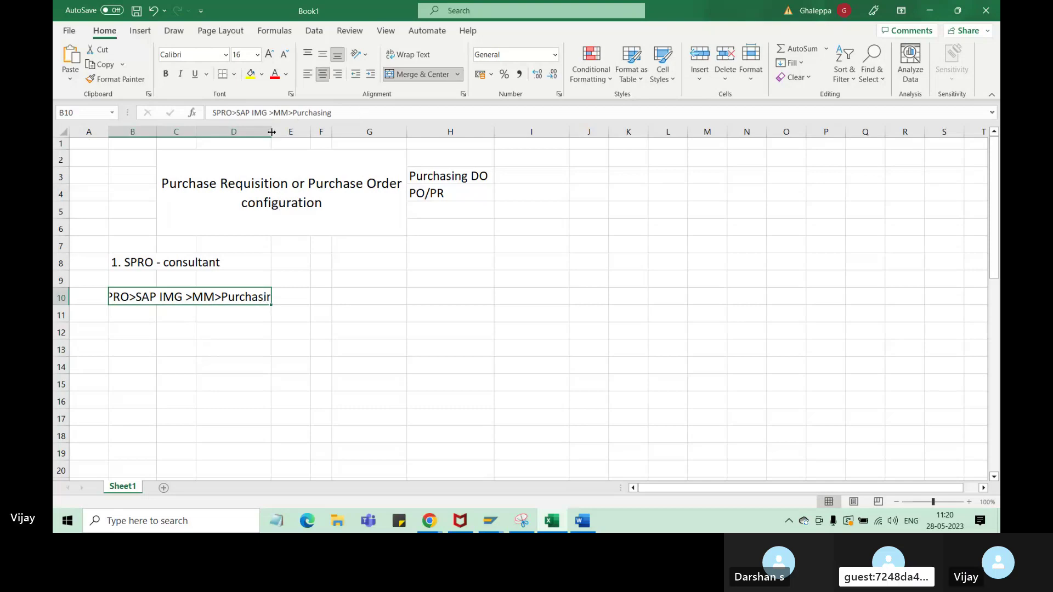
drag(271, 132, 294, 131)
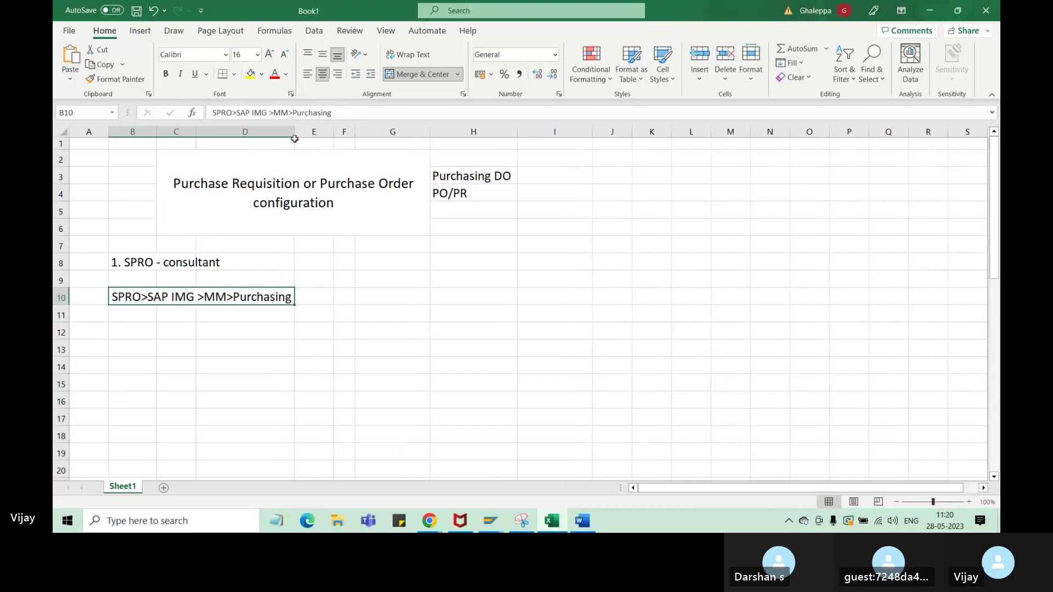
click(251, 360)
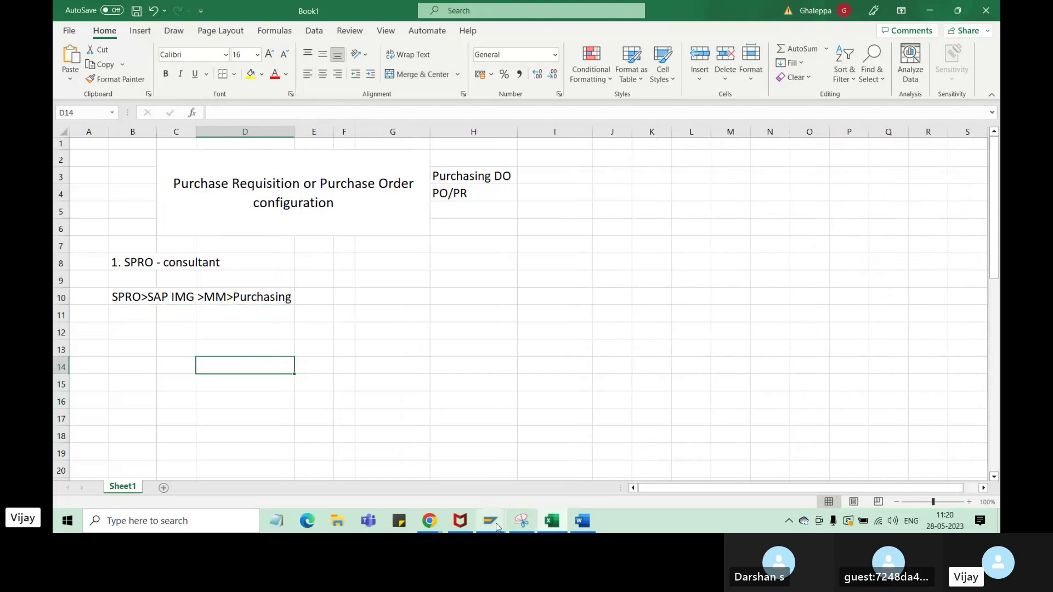
- Expand Purchasing and then its Purchase Order node in the IMG tree
mouse_move(490, 521)
click(598, 483)
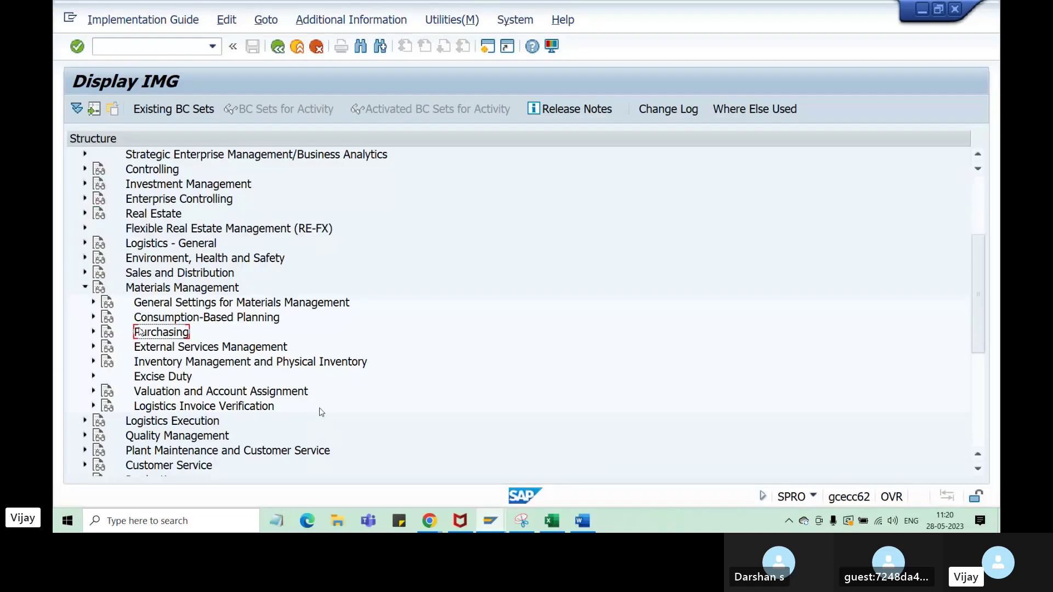
scroll(320, 411, down, 2)
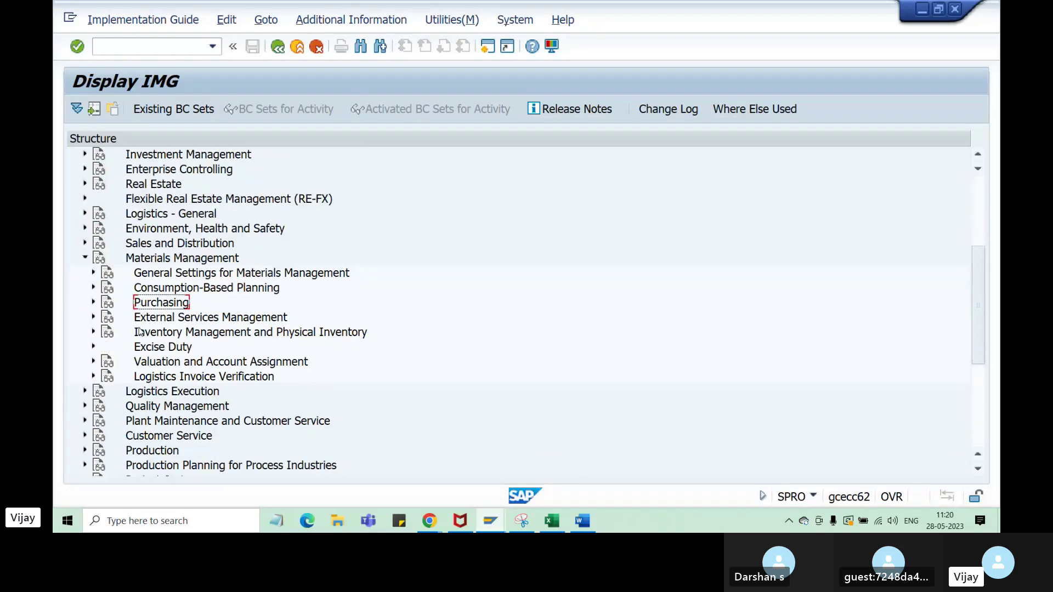
click(92, 304)
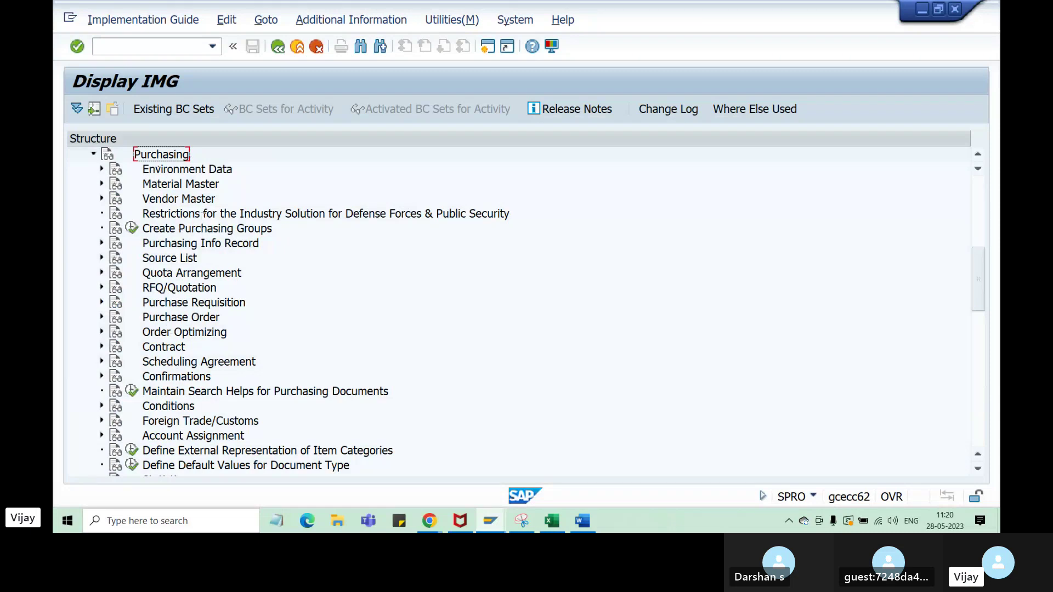
click(175, 305)
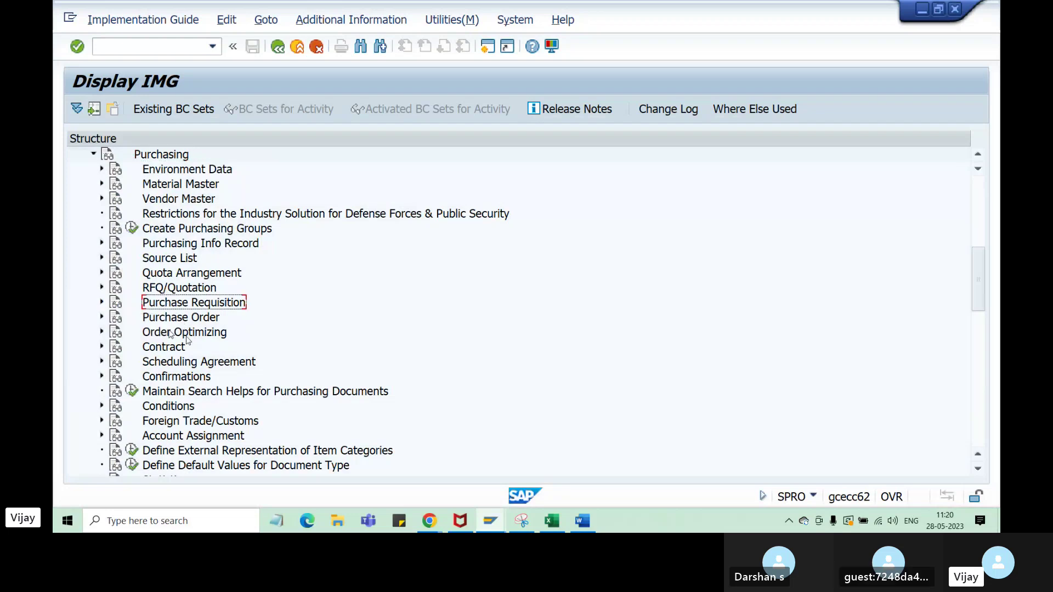
click(165, 319)
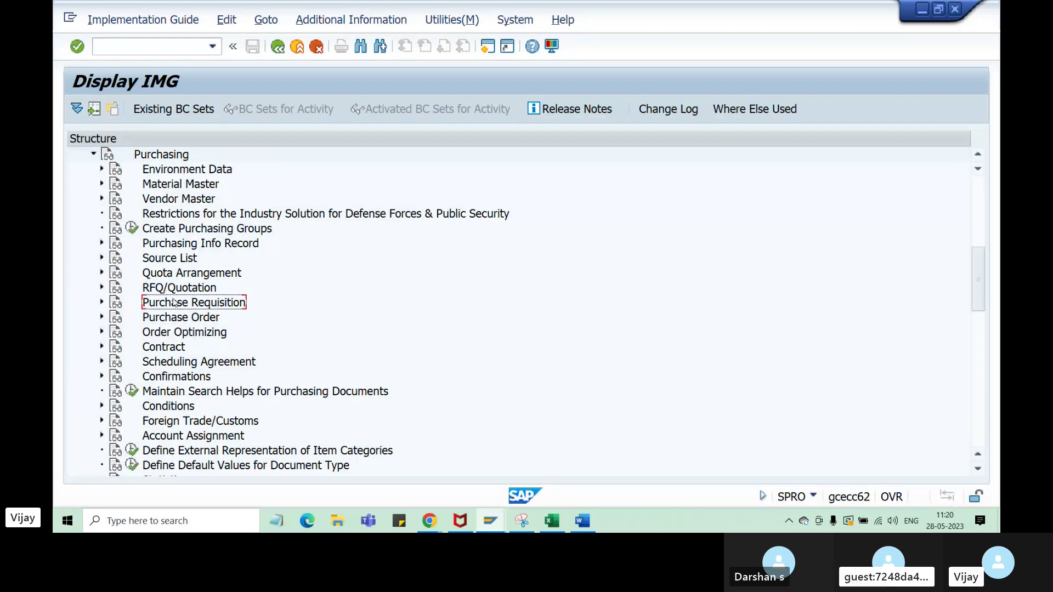
click(178, 305)
click(175, 319)
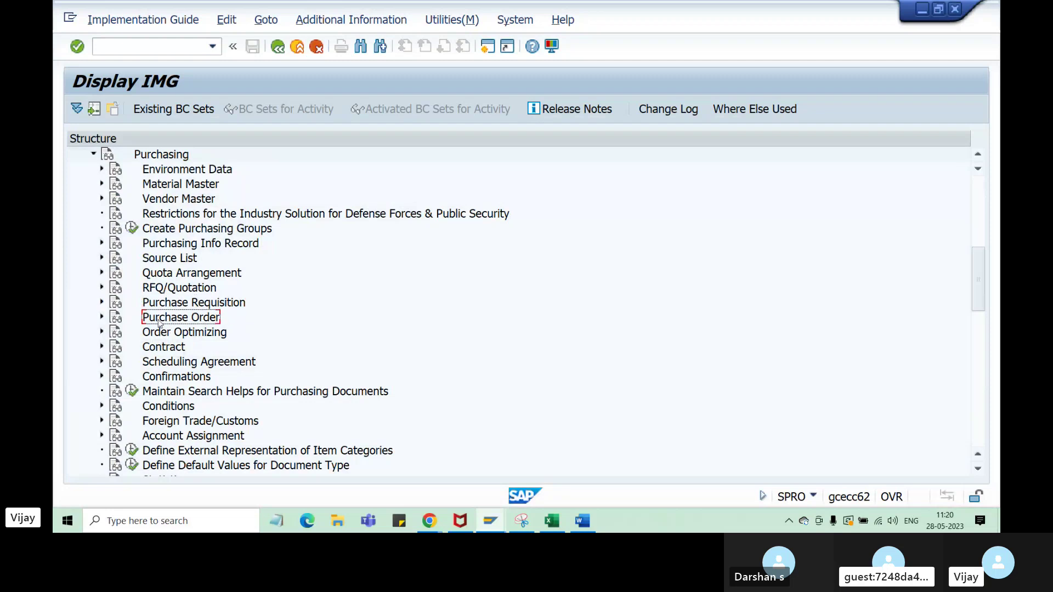
click(102, 318)
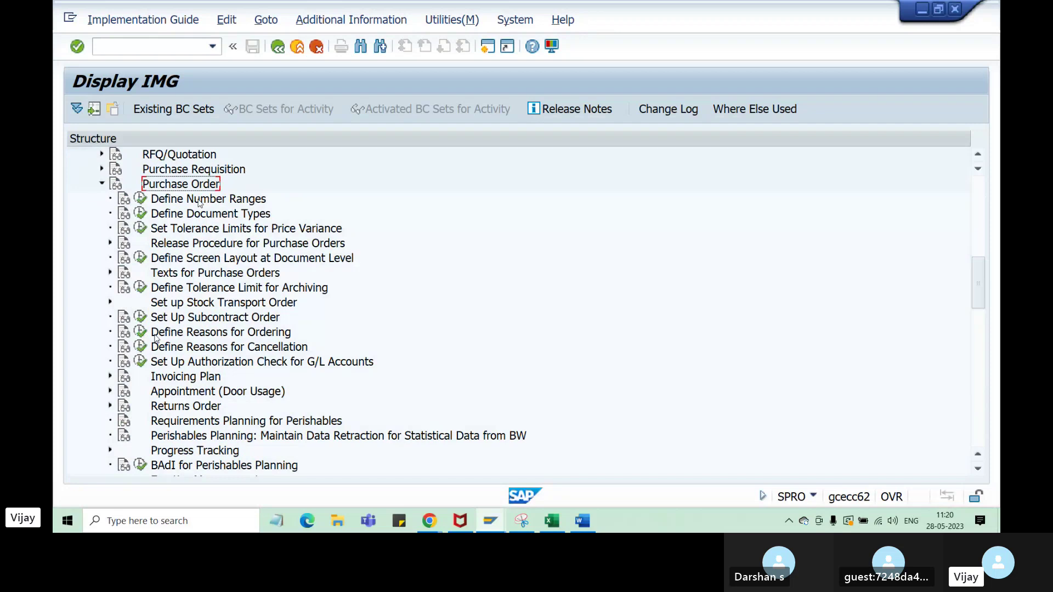
- Step through the Purchase Order activities from number ranges down to Invoicing Plan
click(201, 199)
click(199, 215)
click(198, 229)
click(198, 244)
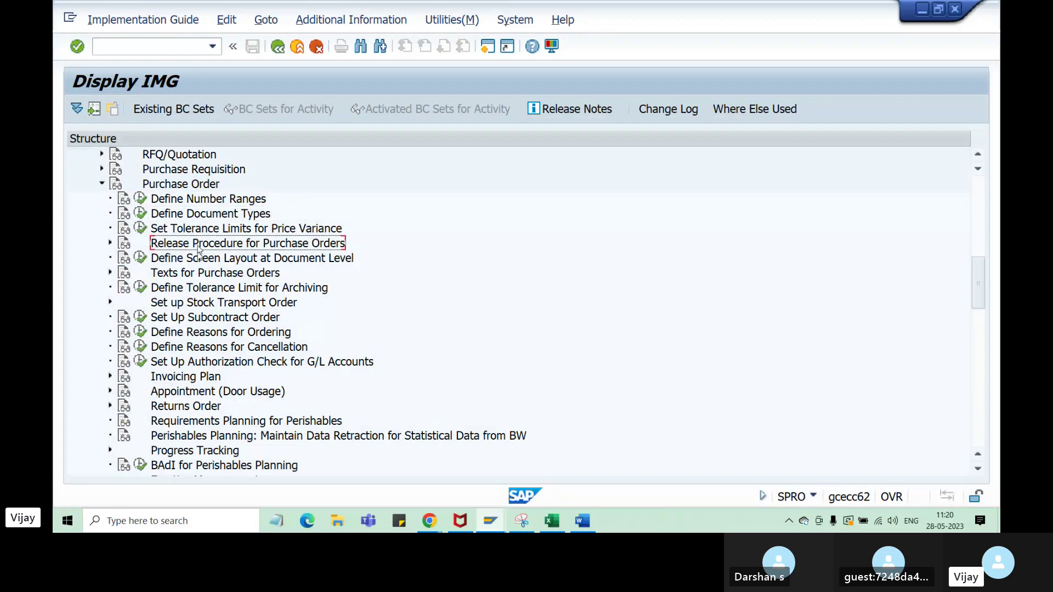
click(197, 261)
click(200, 274)
click(201, 289)
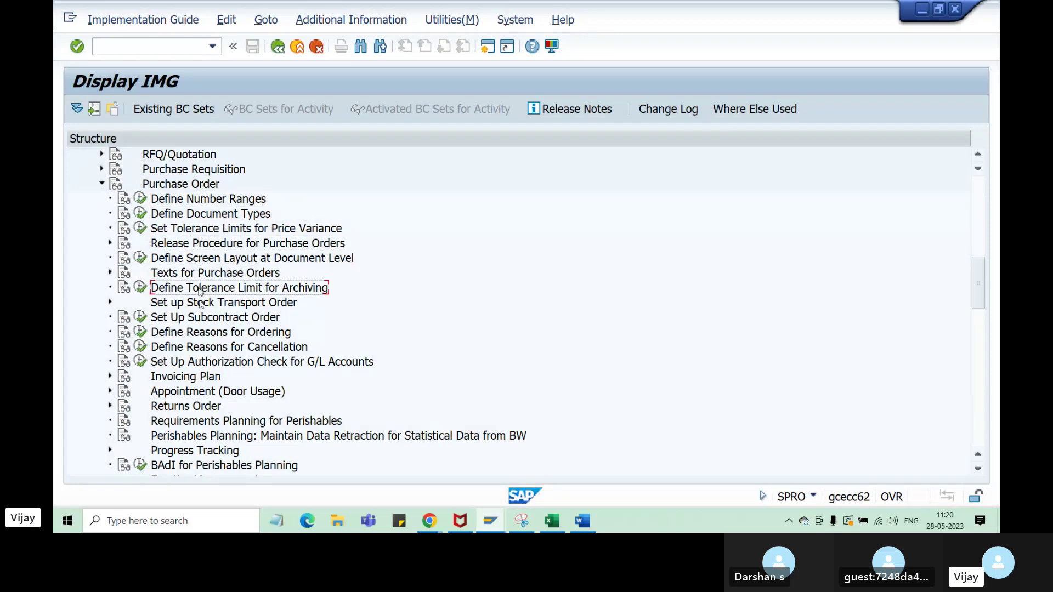
click(200, 304)
click(201, 318)
click(200, 333)
click(199, 348)
click(198, 363)
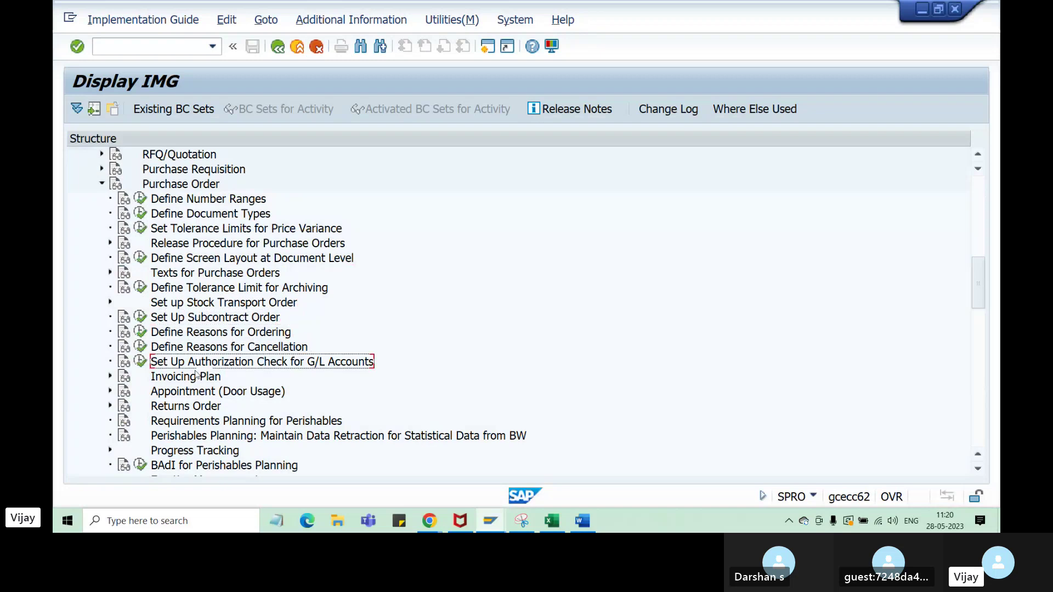
click(196, 377)
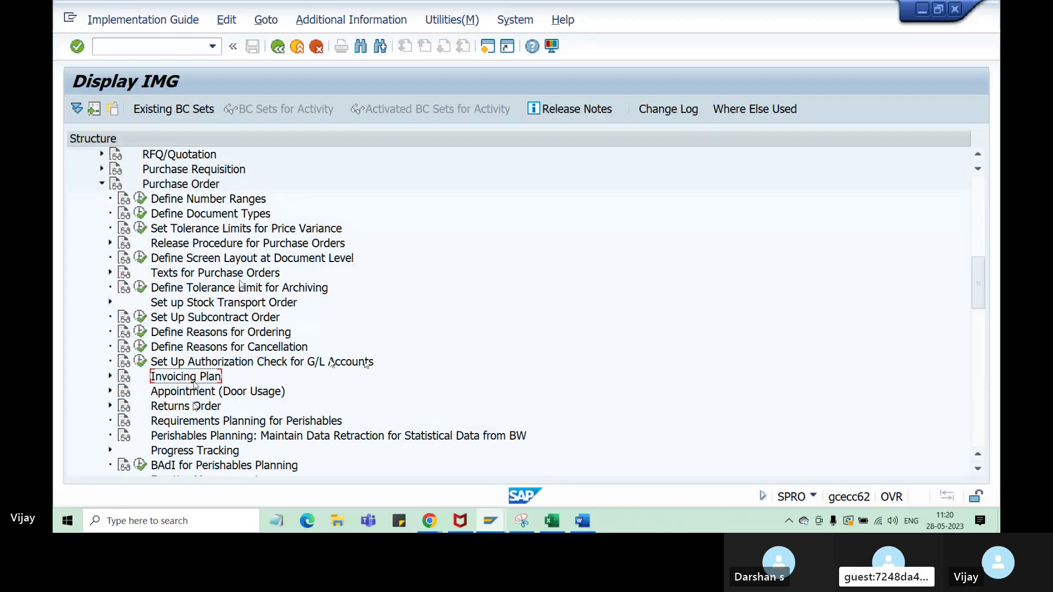
- Revisit Define Number Ranges, Define Document Types, PO release procedure and screen layout
click(211, 199)
click(221, 217)
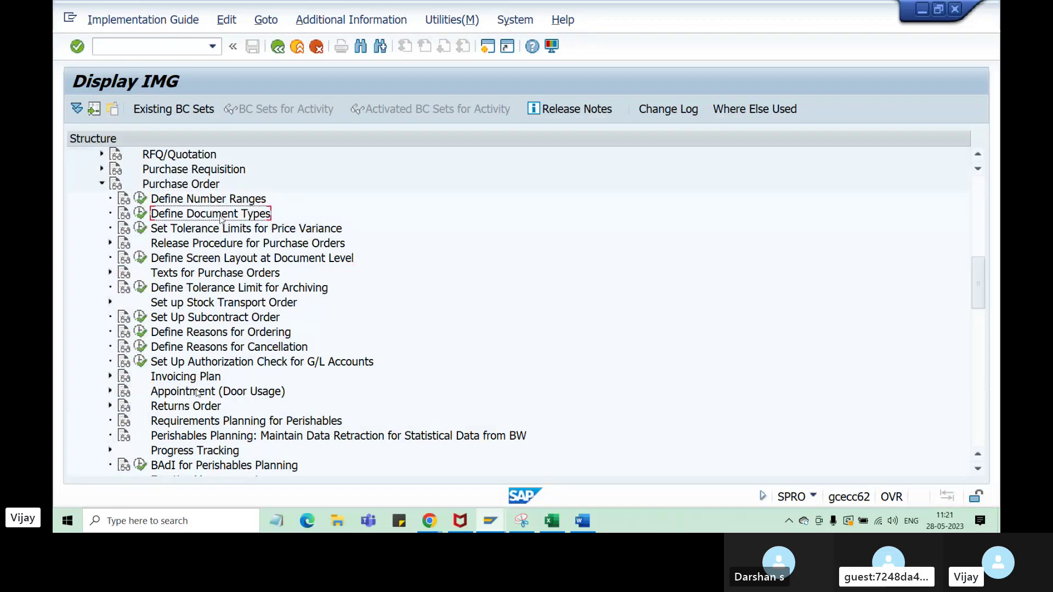
click(211, 200)
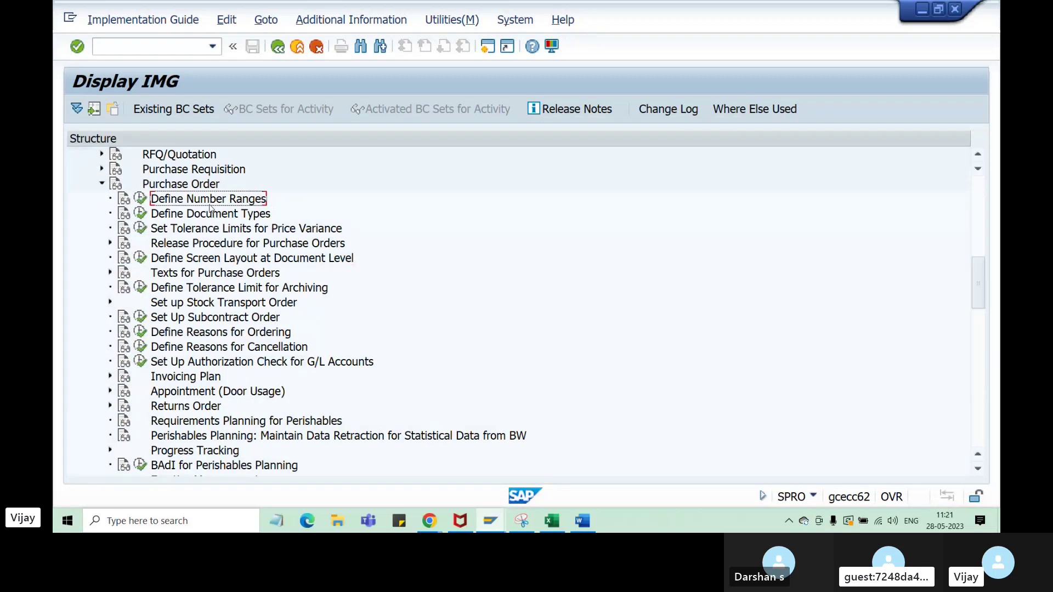
click(211, 216)
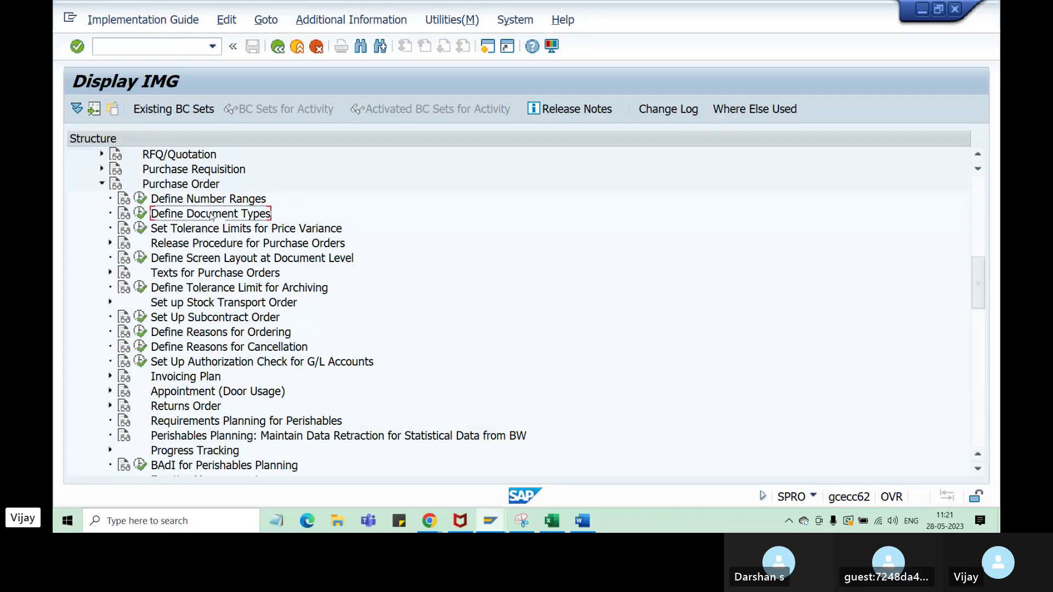
click(236, 244)
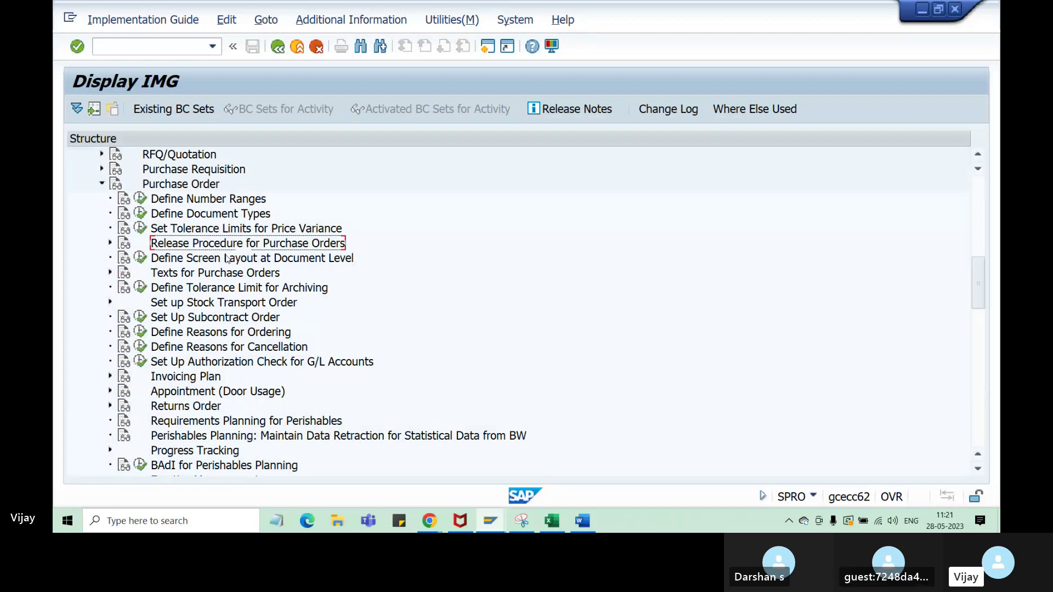
click(226, 260)
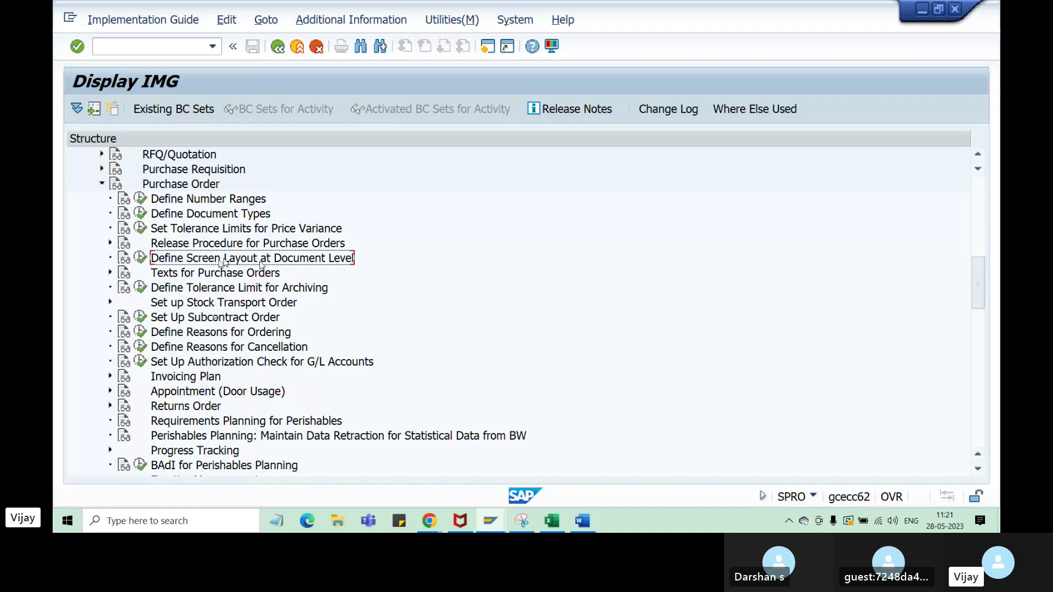
- Mark number ranges, document types, release procedure, screen layout, texts and archiving tolerance, then return to Excel
click(241, 202)
shift+click(241, 214)
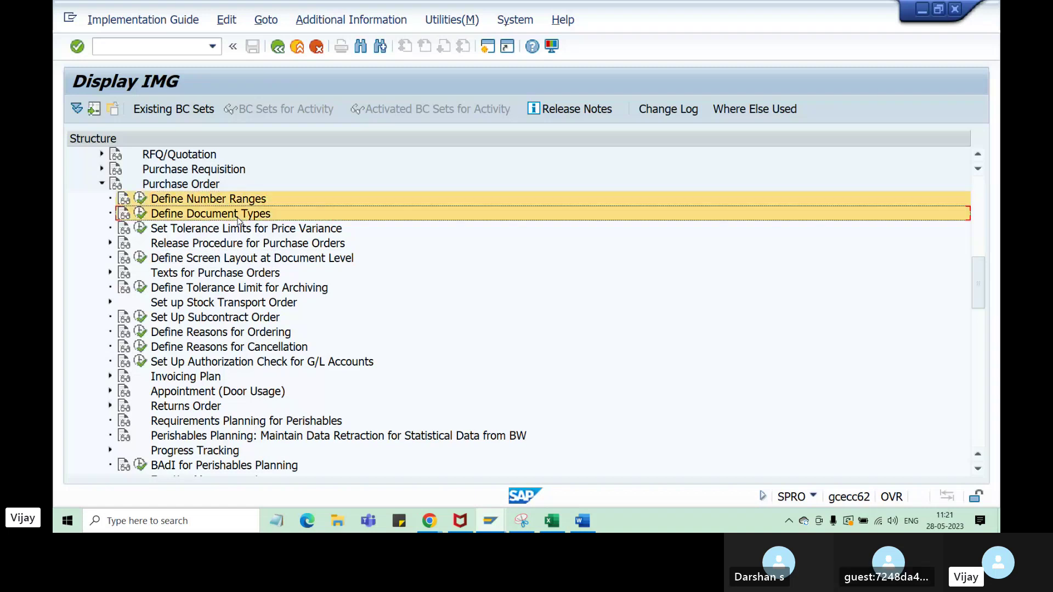
ctrl+click(237, 259)
ctrl+click(238, 246)
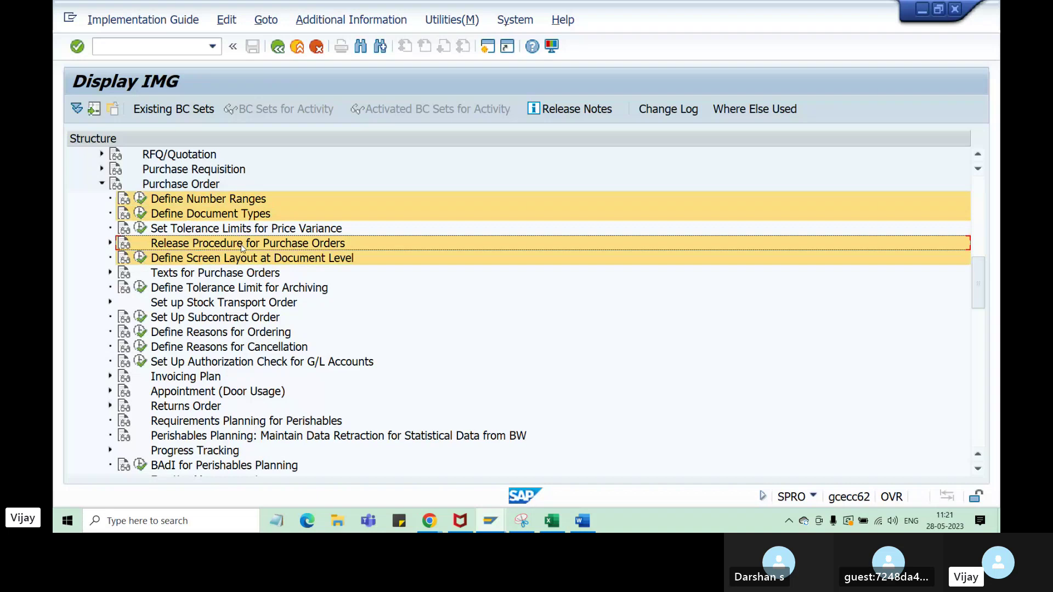
ctrl+click(252, 275)
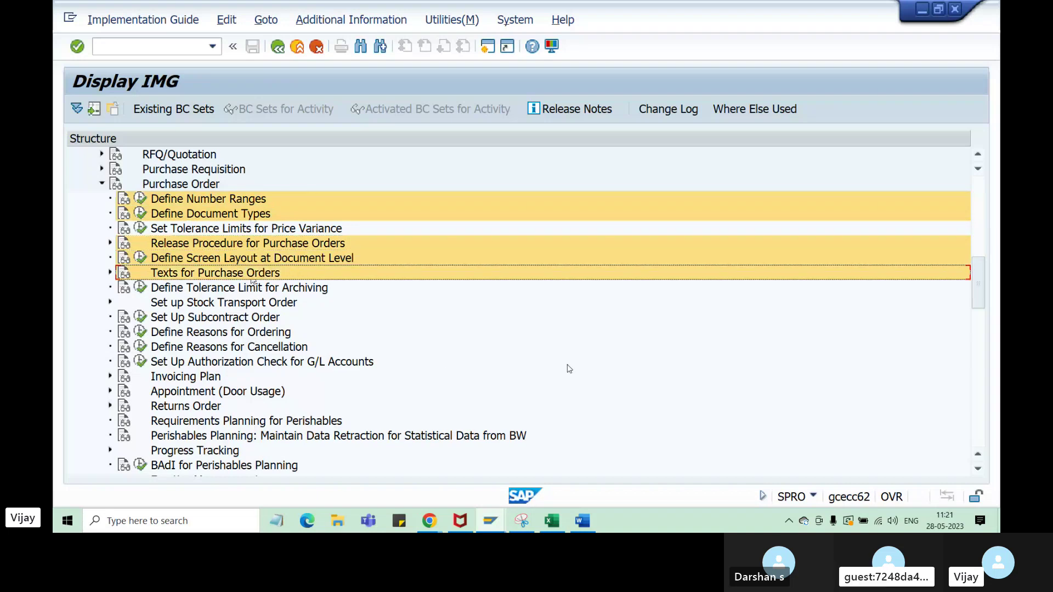
ctrl+click(285, 289)
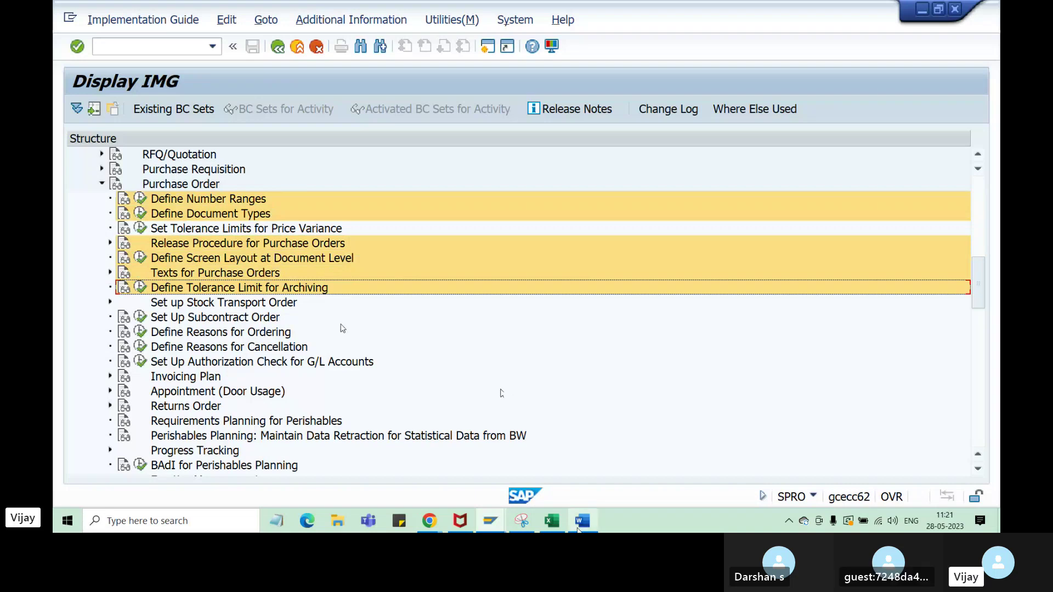
click(552, 521)
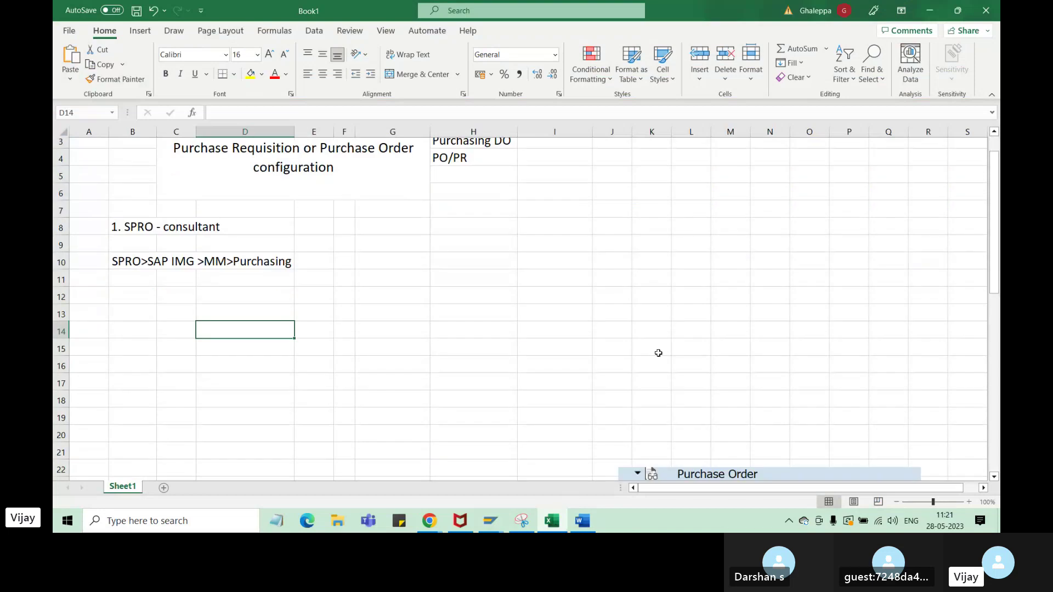
- Shift the Purchase Order screenshot left and up beside the requisition one
scroll(658, 353, down, 6)
drag(420, 327, 510, 281)
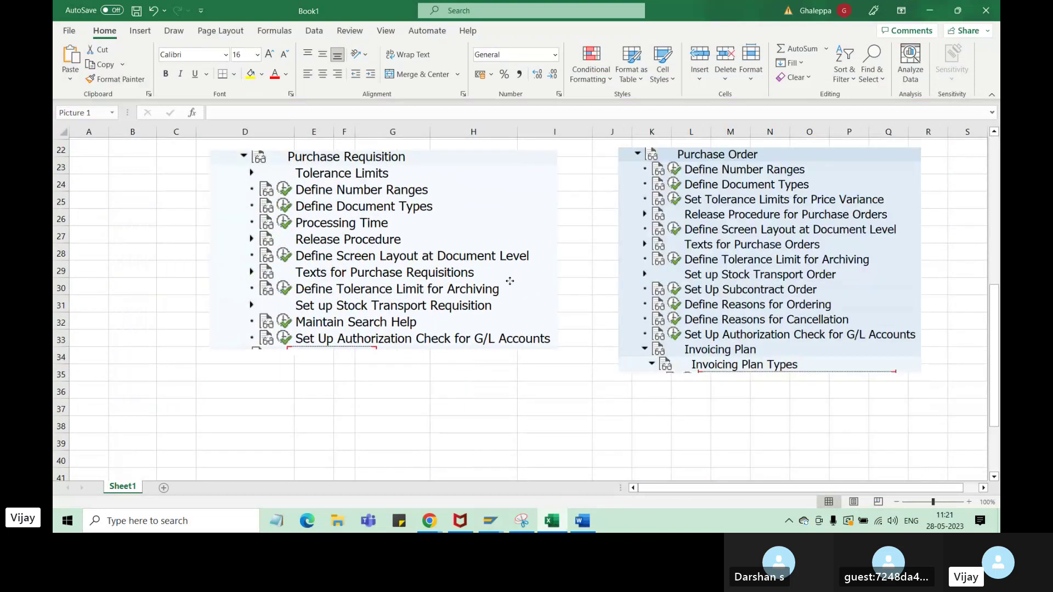
drag(703, 277, 663, 286)
scroll(483, 401, up, 1)
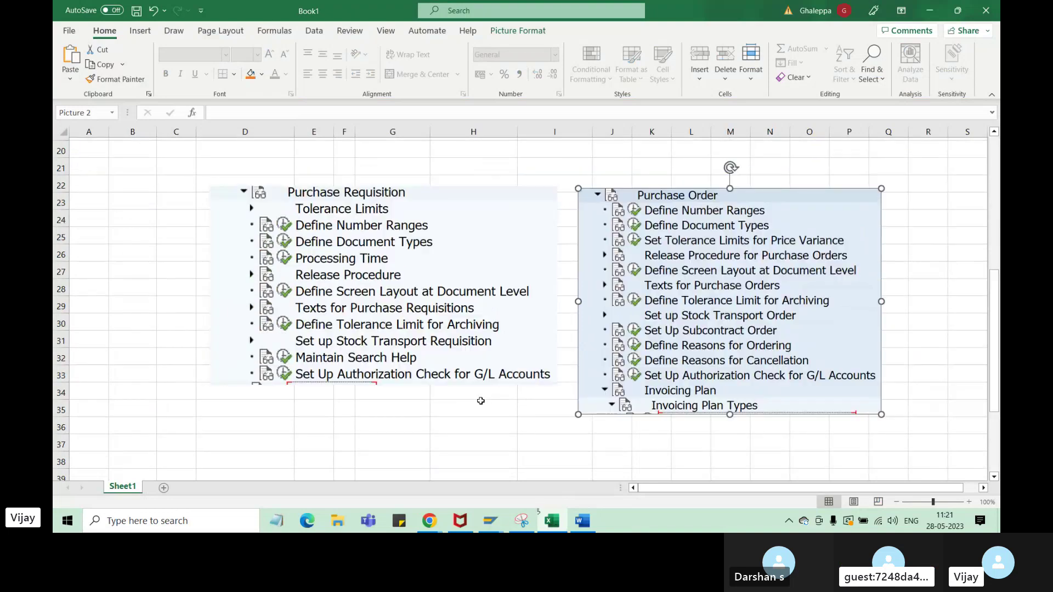
drag(420, 320, 341, 316)
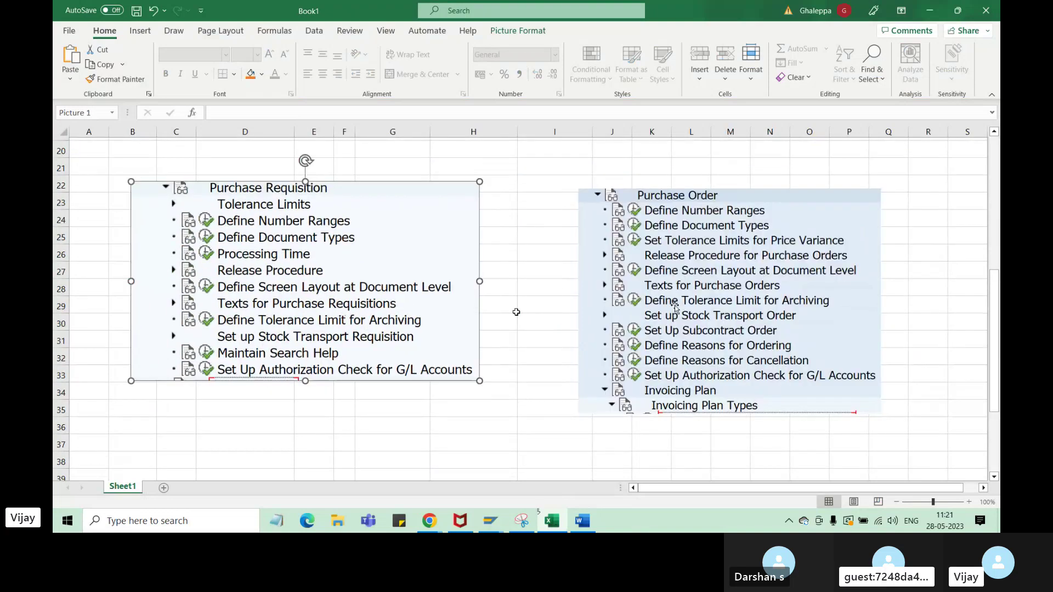
drag(675, 307, 618, 297)
- Give the Purchase Requisition screenshot a thicker red border
click(294, 316)
click(518, 31)
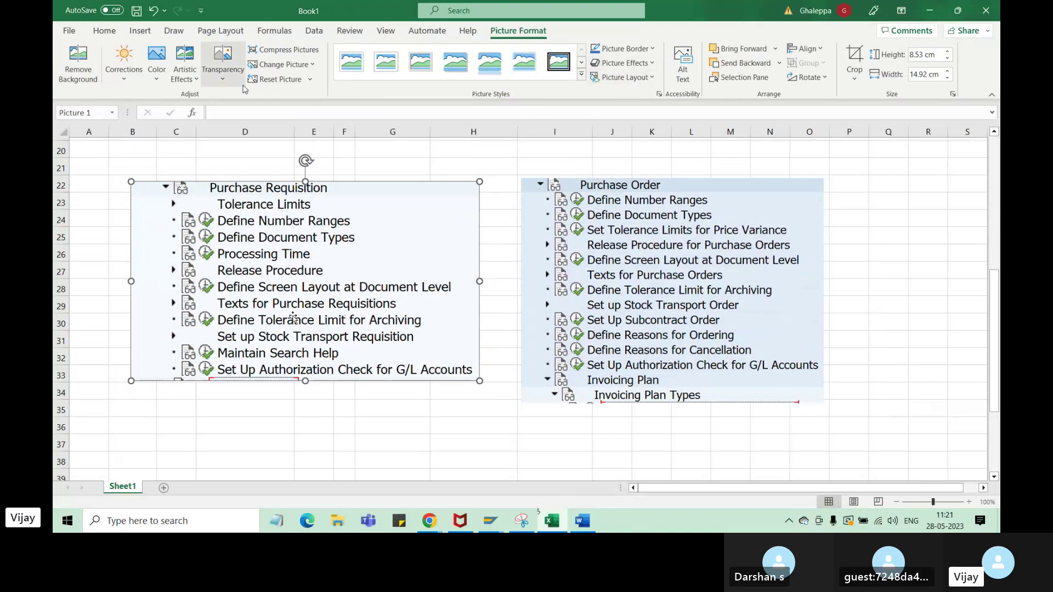
click(652, 49)
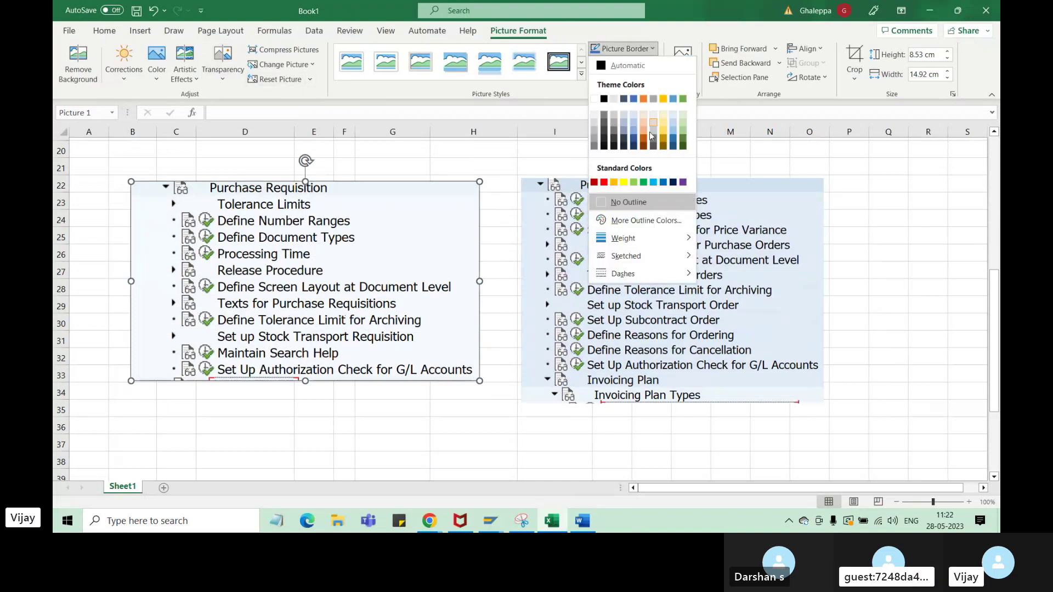
mouse_move(637, 233)
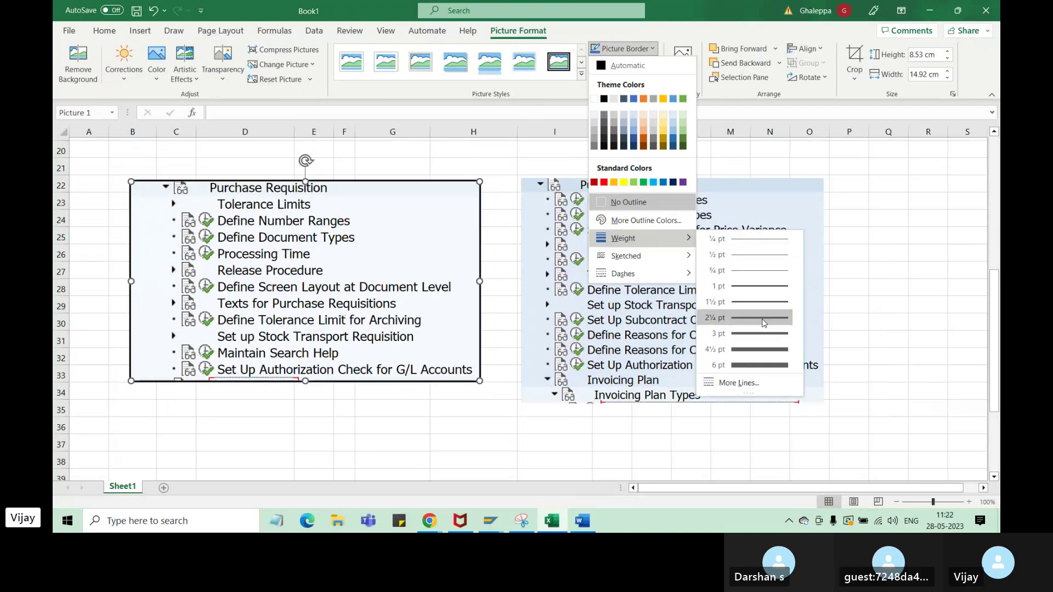
click(761, 302)
click(652, 64)
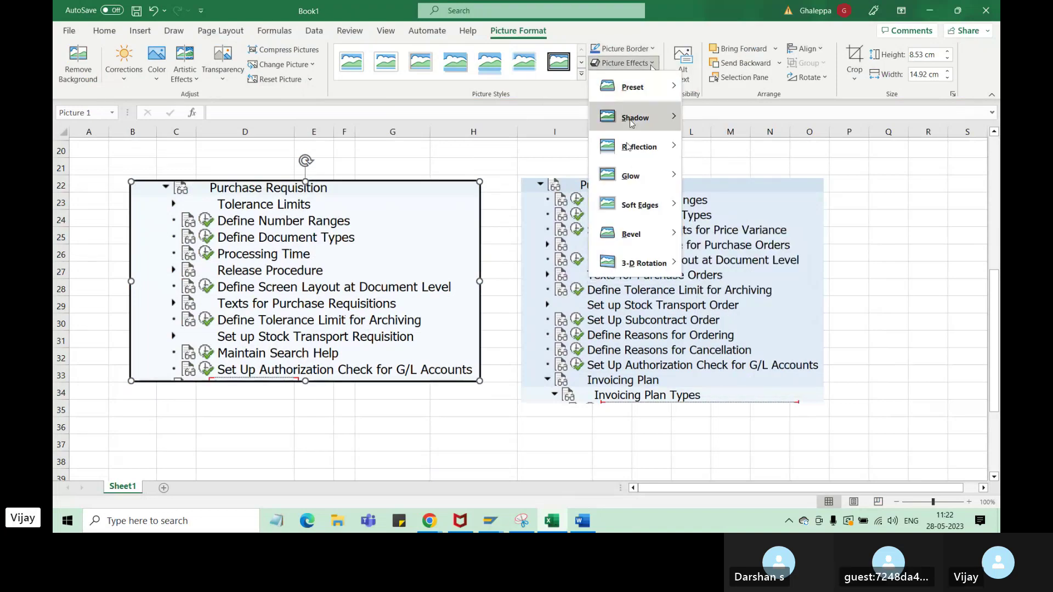
click(652, 49)
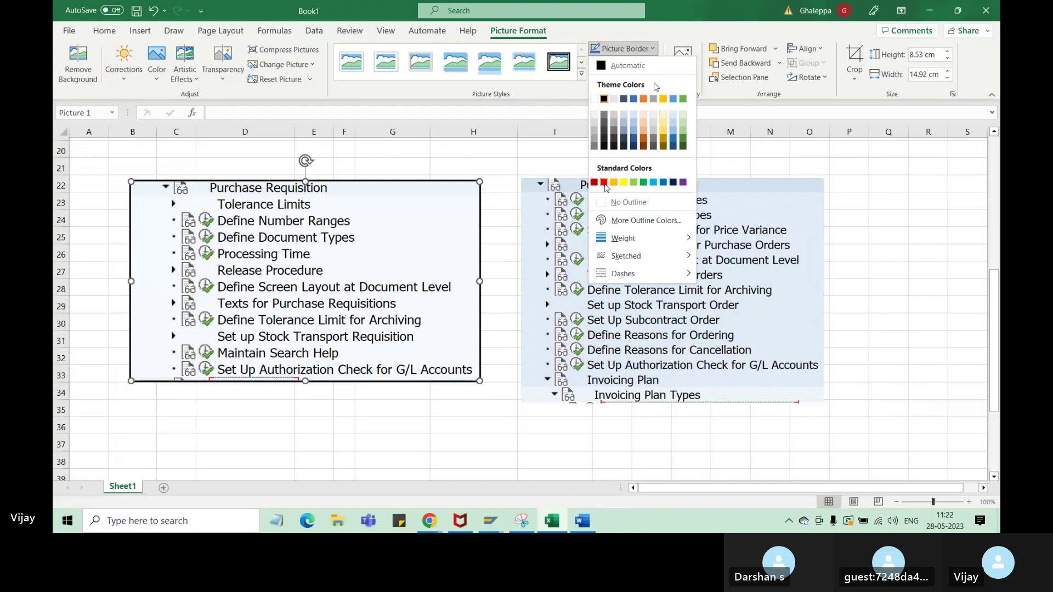
click(604, 182)
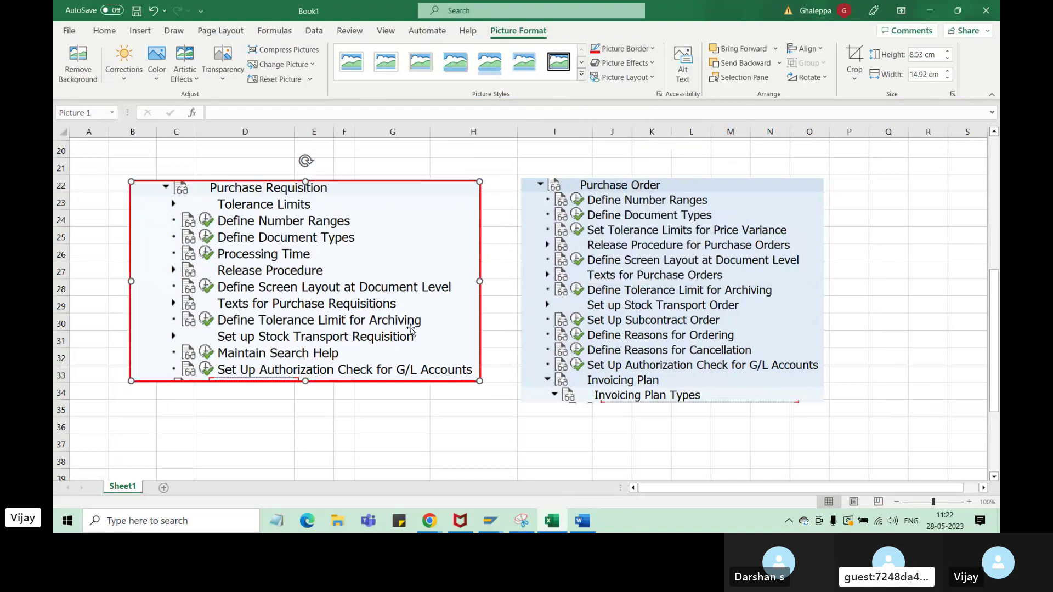
- Give the Purchase Order screenshot a 3 pt blue outline
click(760, 247)
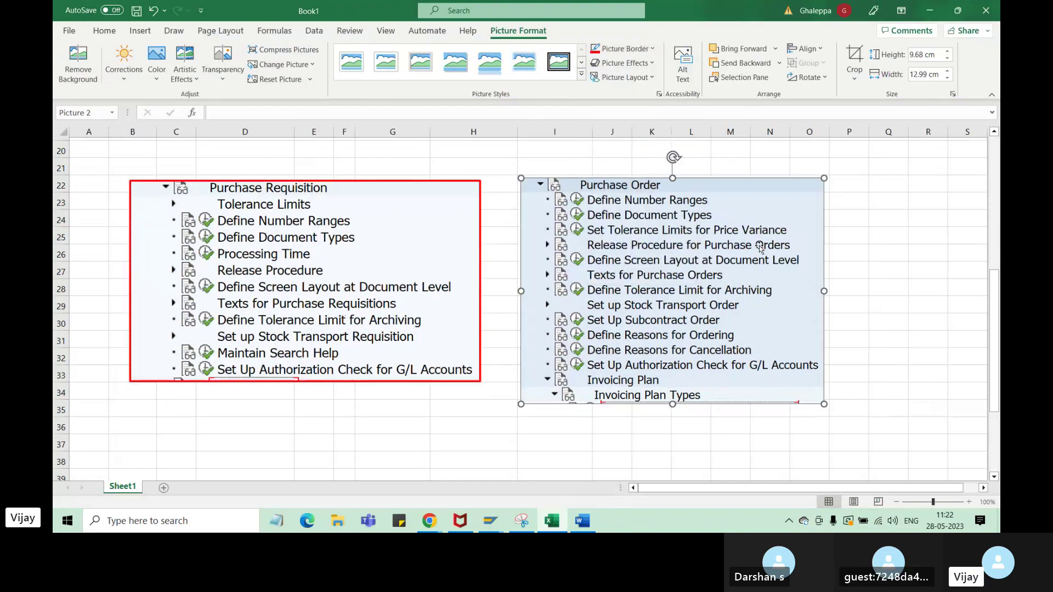
click(623, 49)
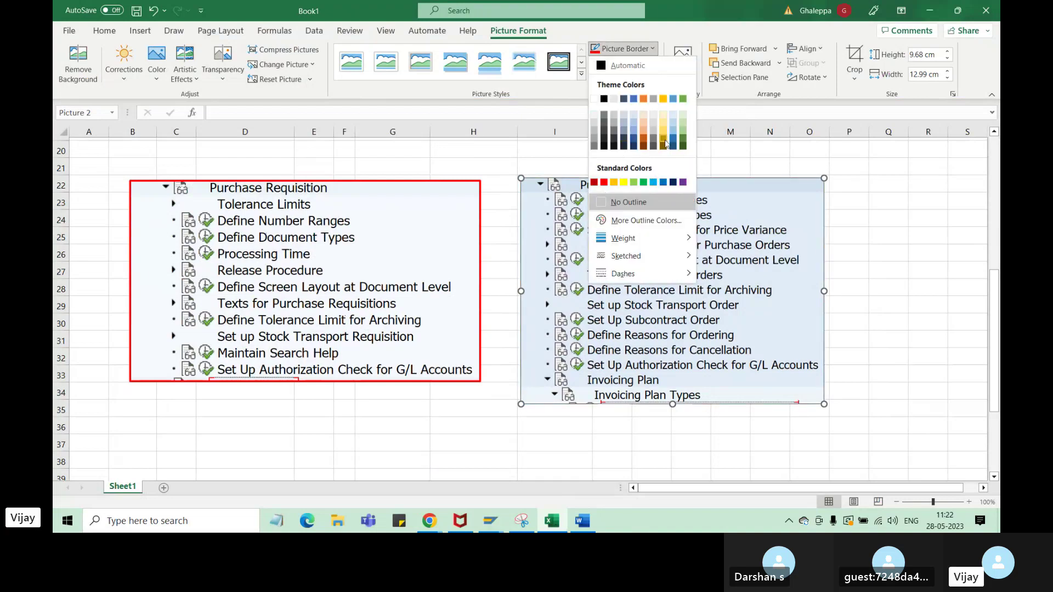
click(654, 183)
click(653, 63)
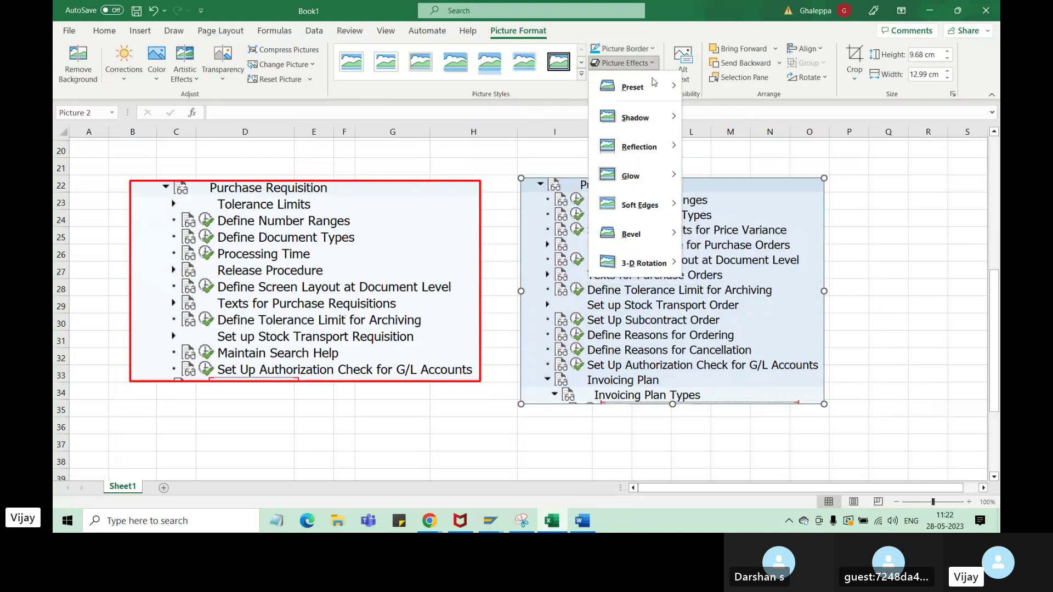
click(653, 63)
click(652, 78)
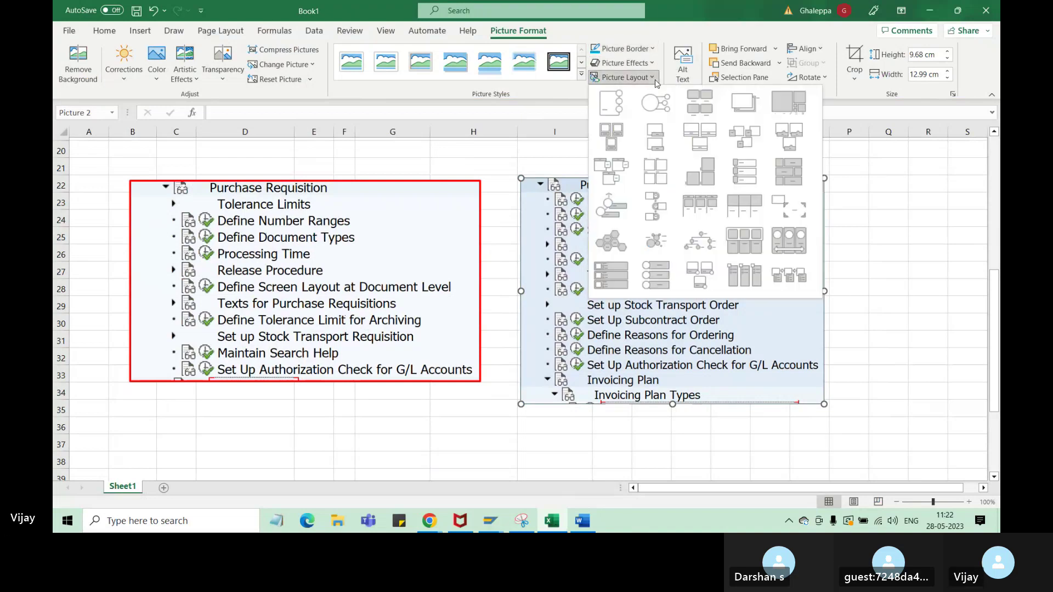
click(653, 77)
click(623, 48)
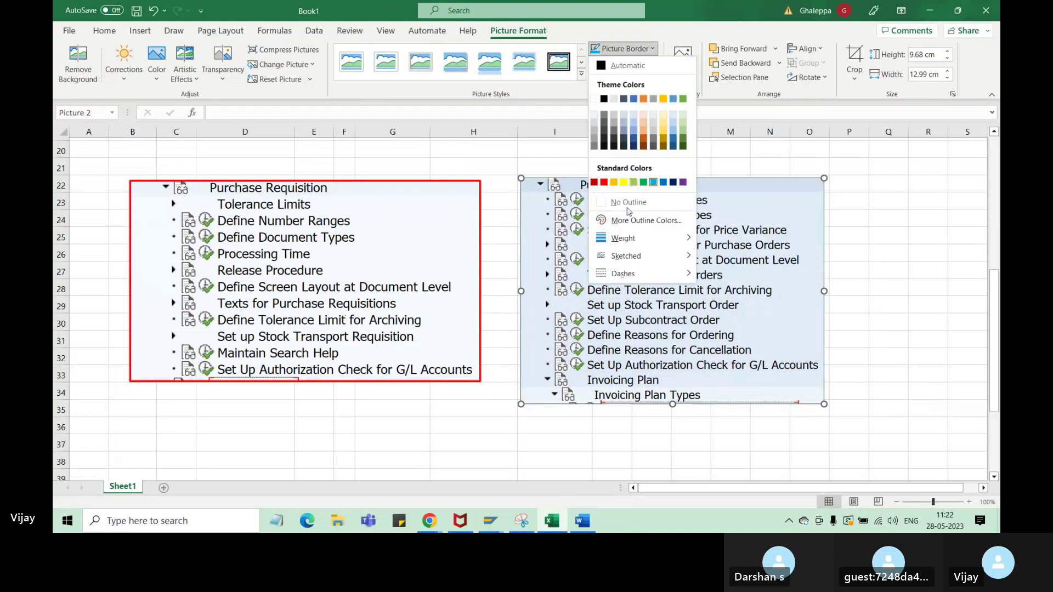
mouse_move(629, 238)
click(748, 333)
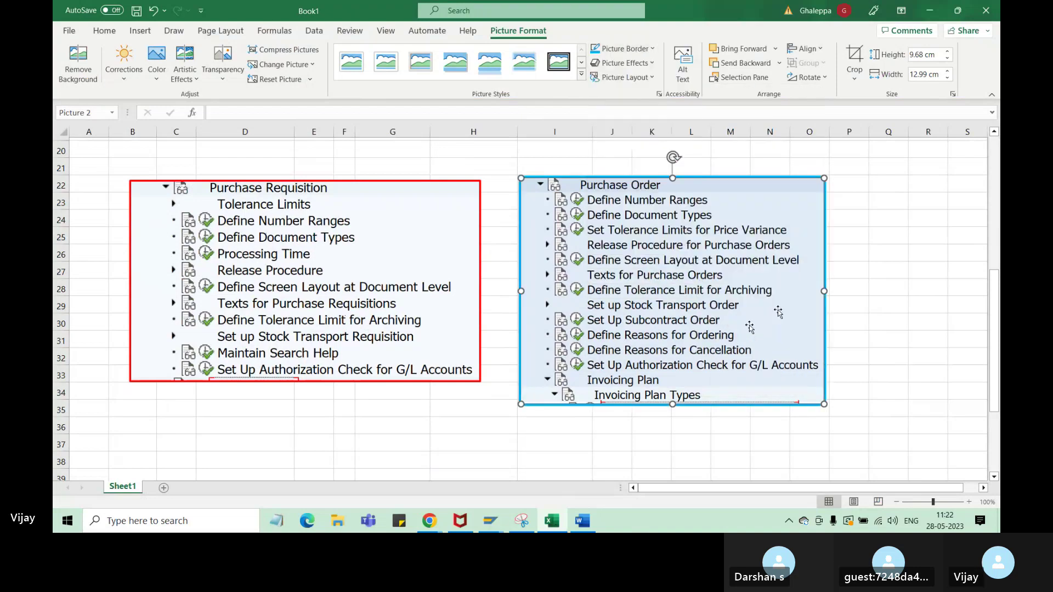
click(862, 291)
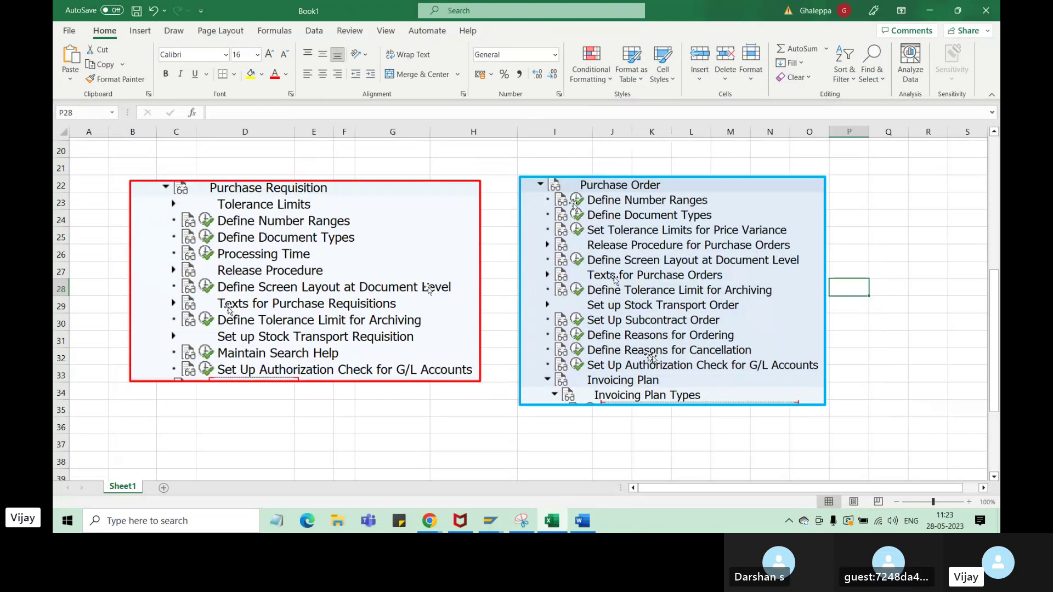
- Nudge both screenshots up into alignment and make the Purchase Requisition one slightly taller
drag(677, 285, 681, 279)
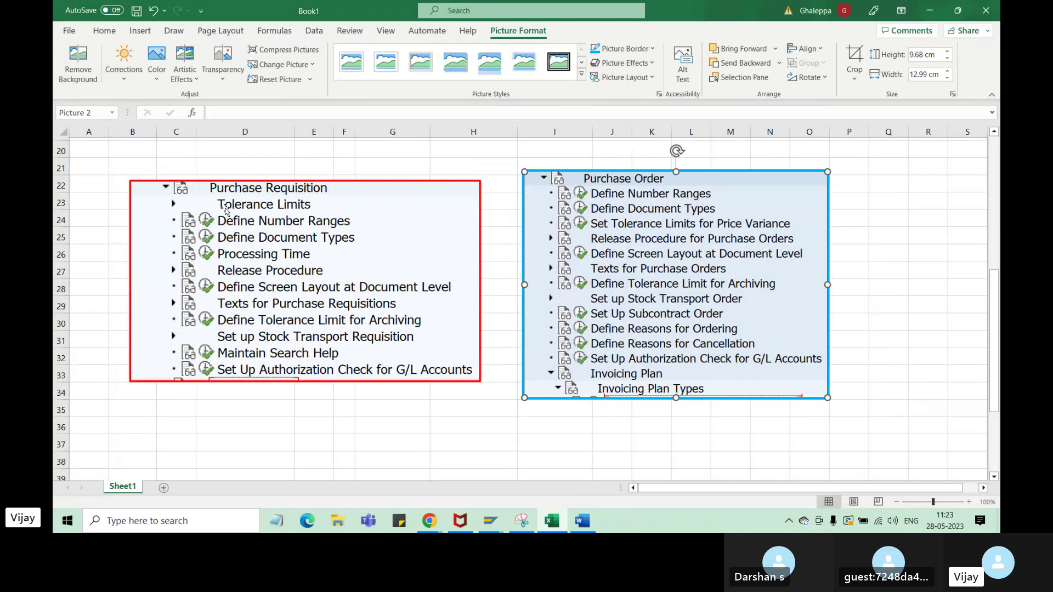
drag(299, 259, 307, 251)
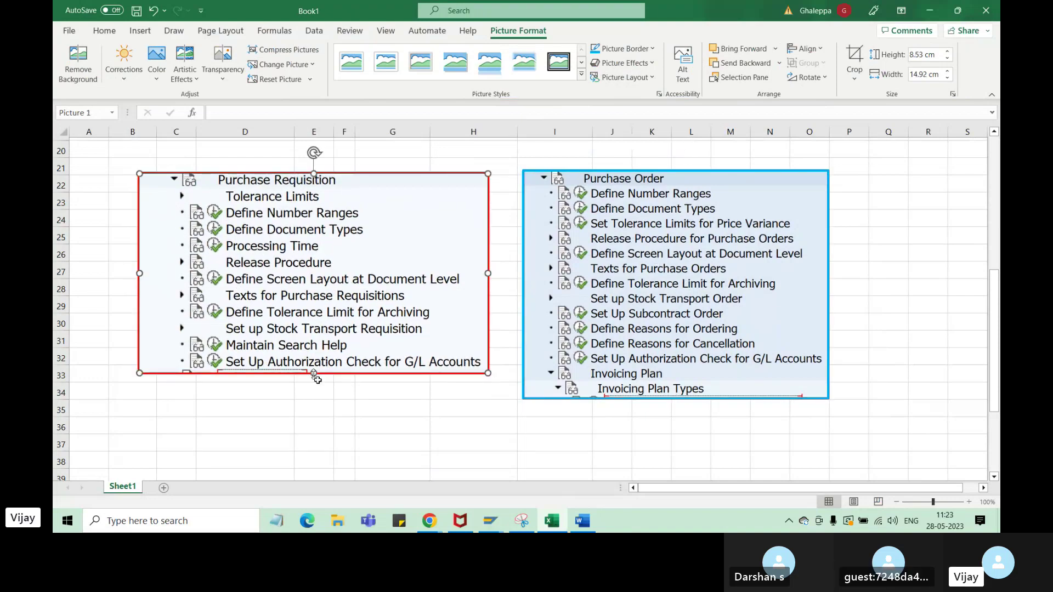
drag(315, 376, 316, 384)
click(649, 382)
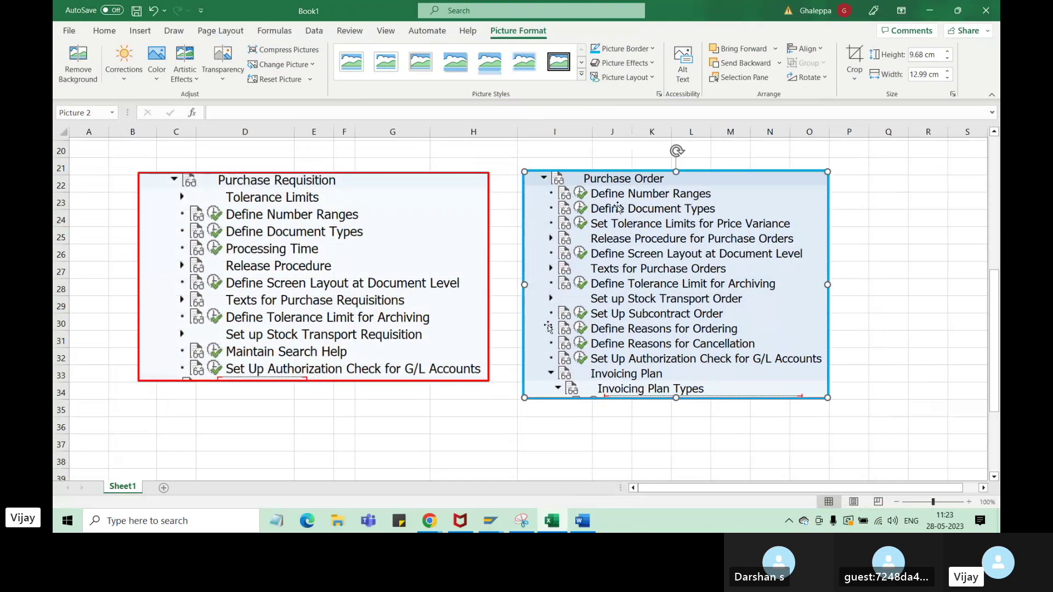
scroll(361, 384, up, 3)
- Enter ME21N in B13 and 'Create PO' in C13, autofitting column C
scroll(364, 367, up, 3)
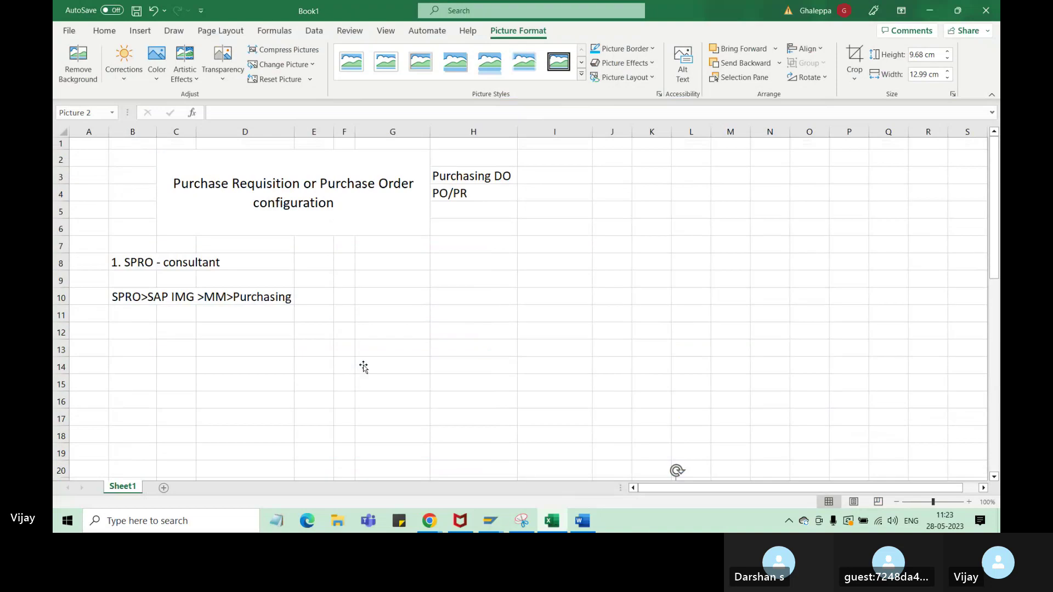
click(126, 355)
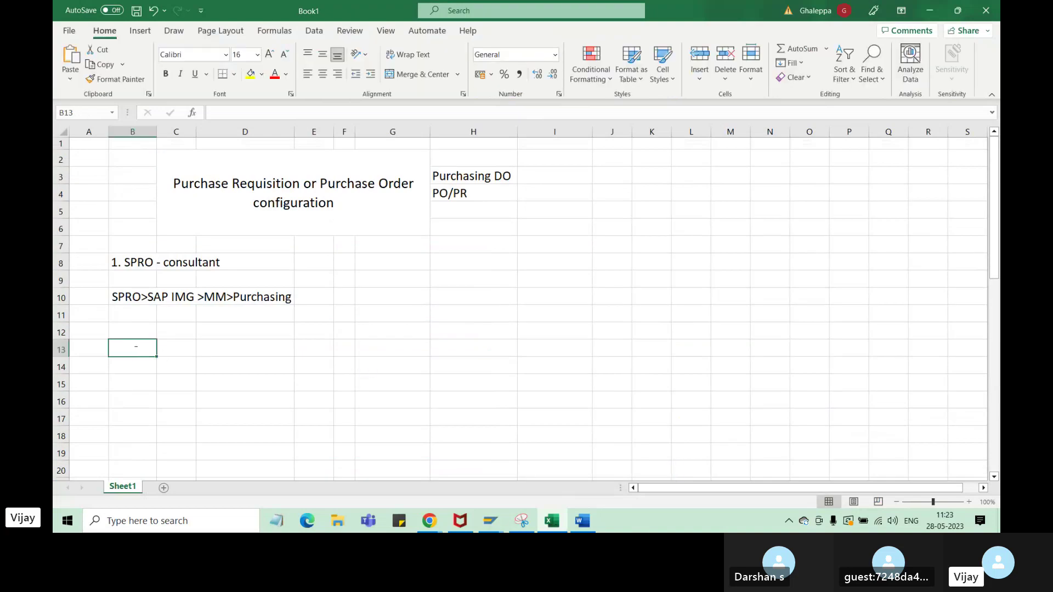
text(ME)
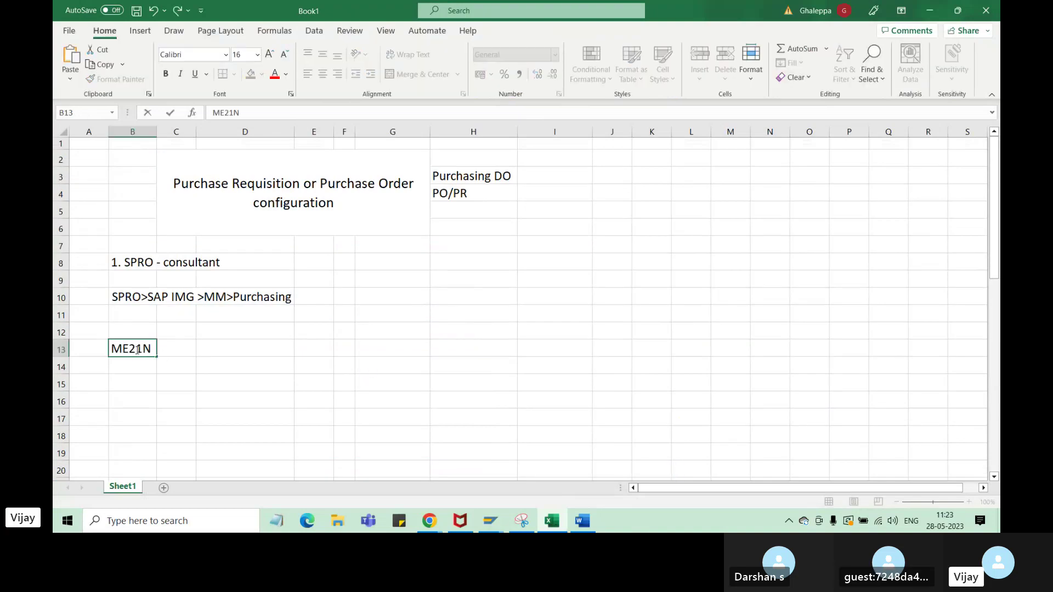
text(21N)
click(176, 403)
click(175, 349)
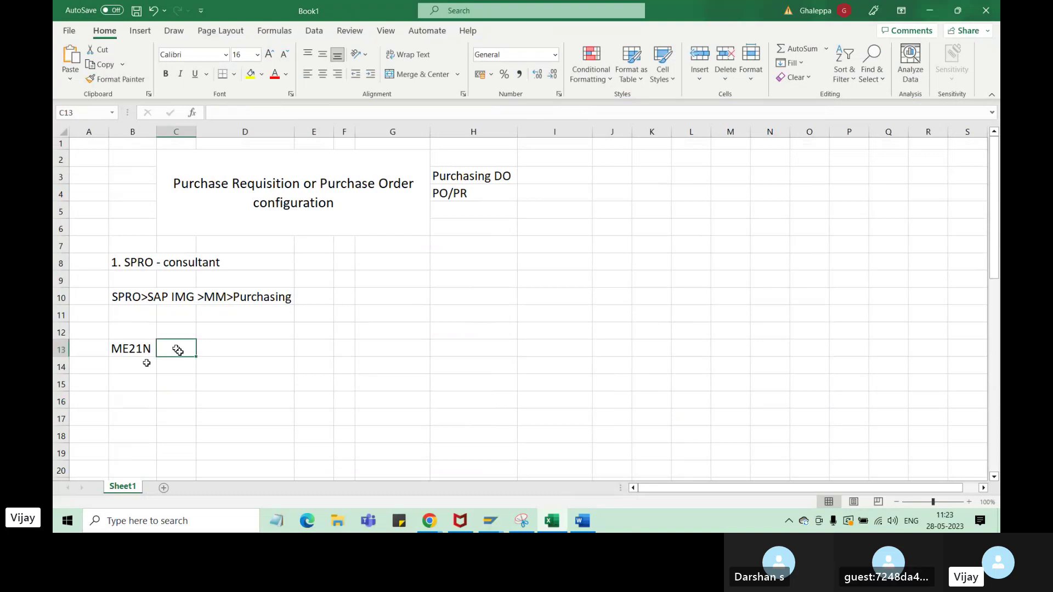
text(Create PO)
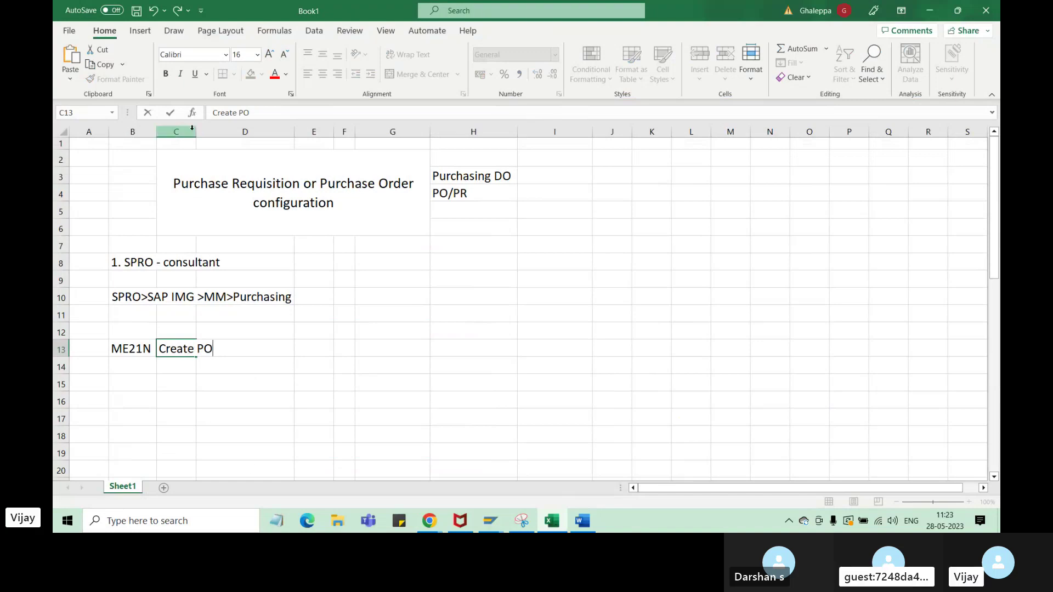
click(351, 387)
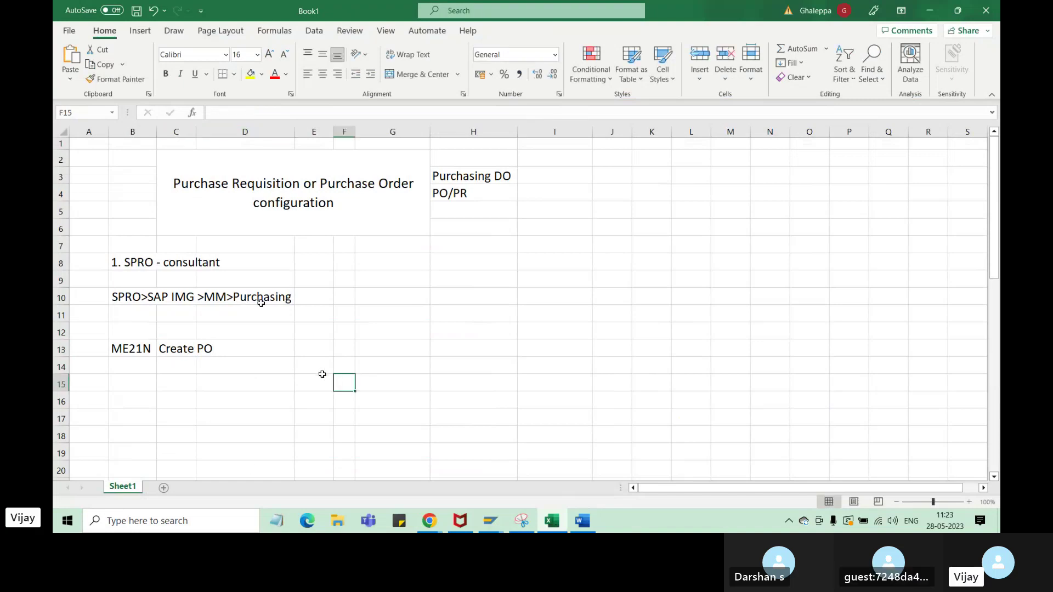
double_click(196, 130)
click(134, 349)
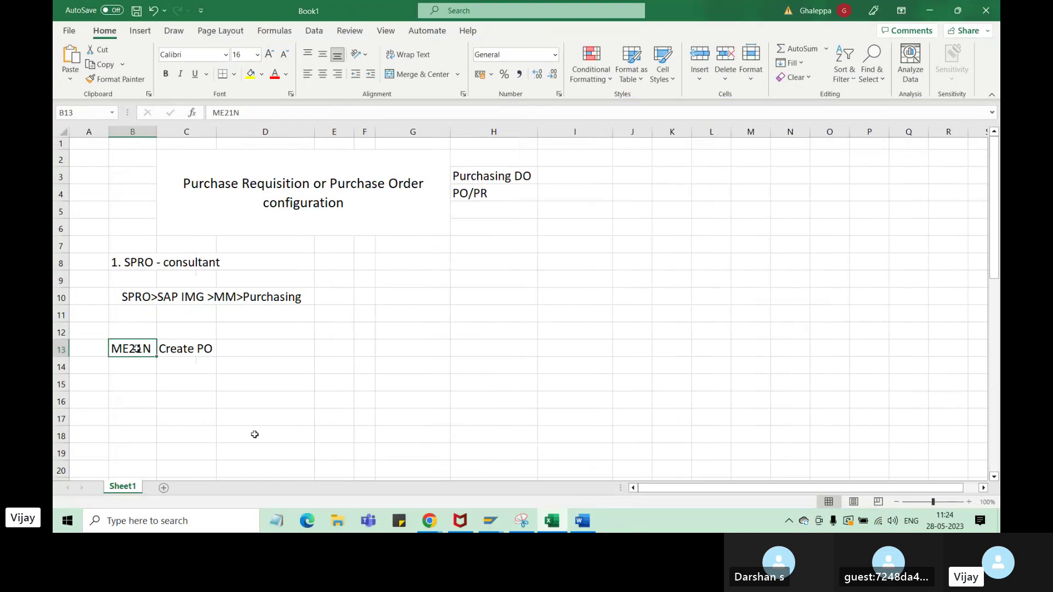
click(491, 521)
- Run /nme21n from SAP Easy Access to open Create Purchase Order with NB Standard
click(472, 484)
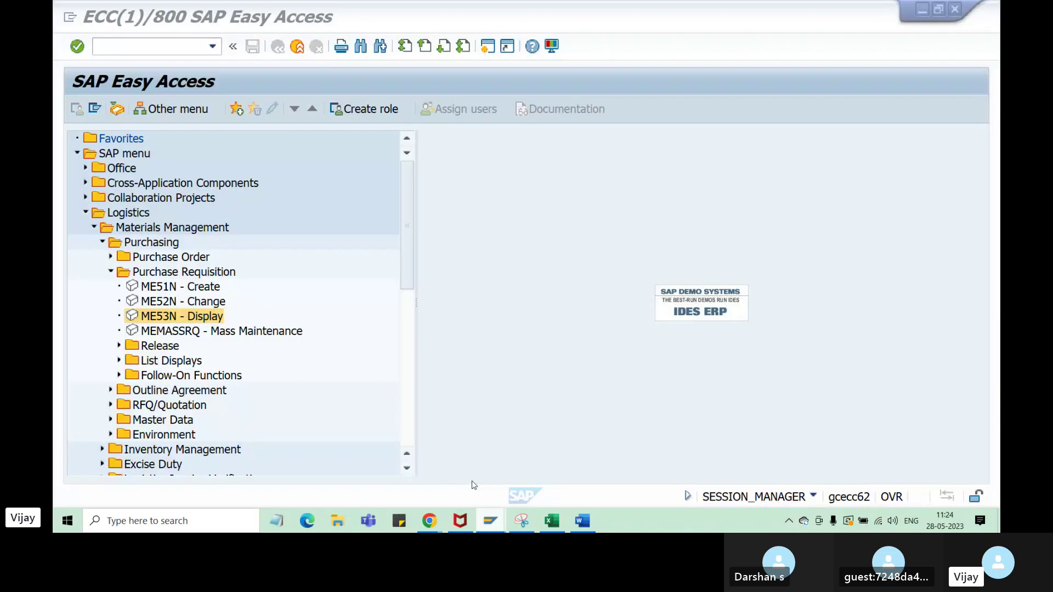
click(121, 47)
text(/nme)
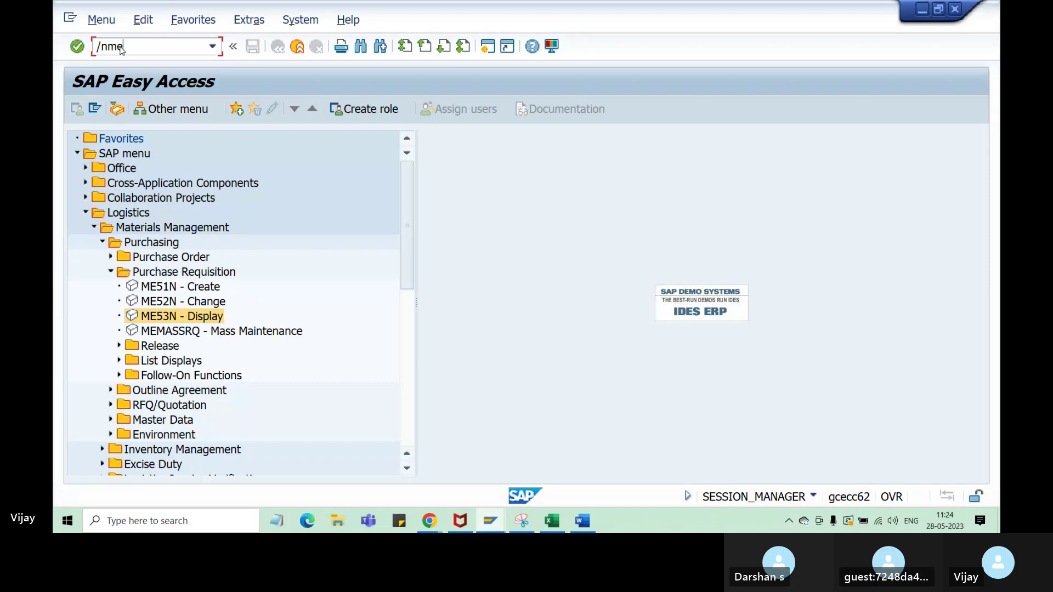
text(21n)
key(Return)
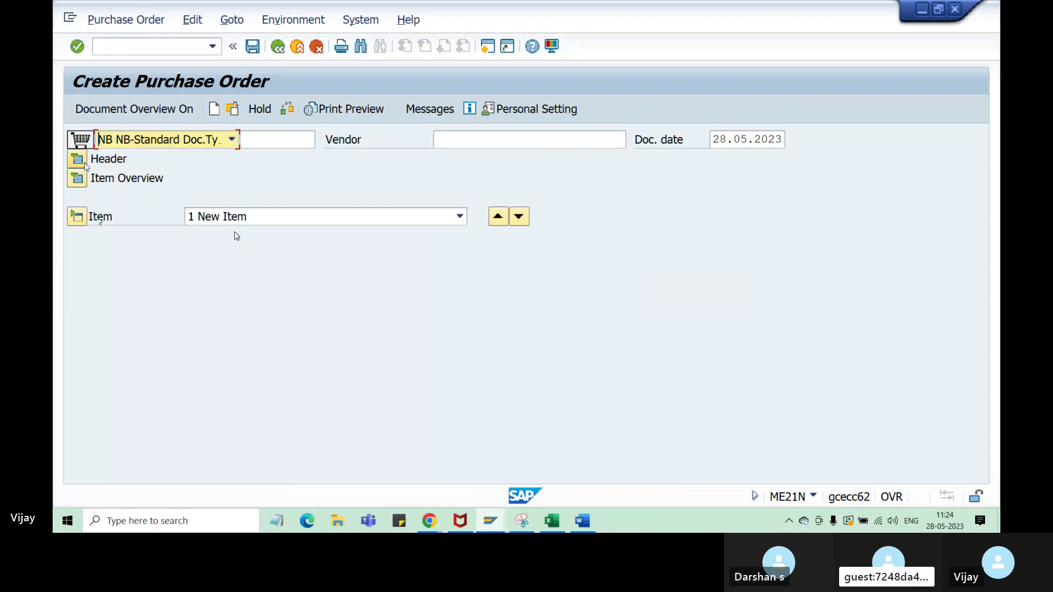
- Snip the Create Purchase Order form area and go back to cell F13 in Excel
click(523, 518)
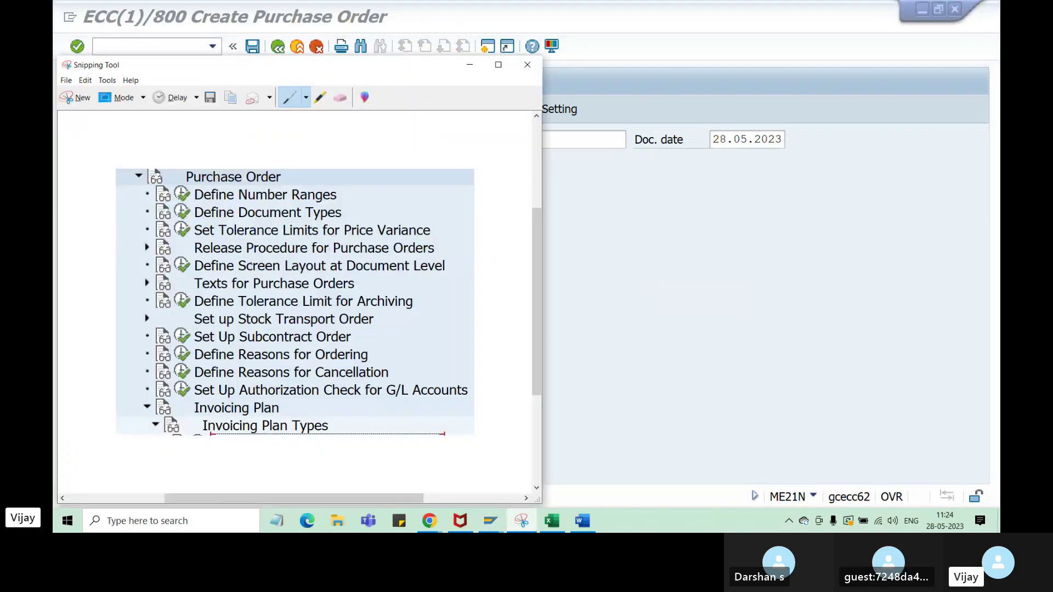
click(66, 98)
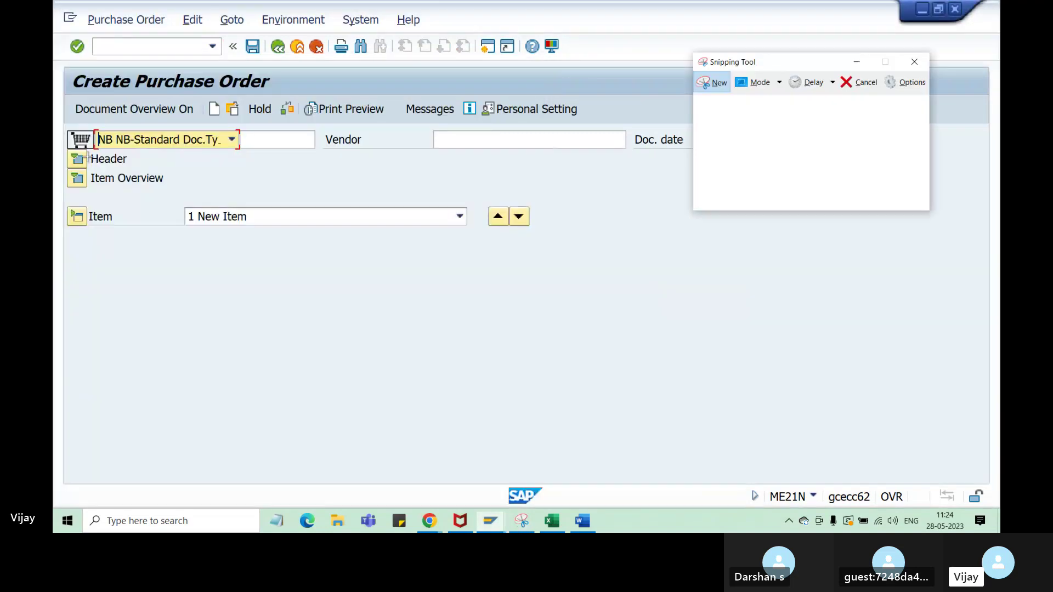
drag(68, 71, 790, 230)
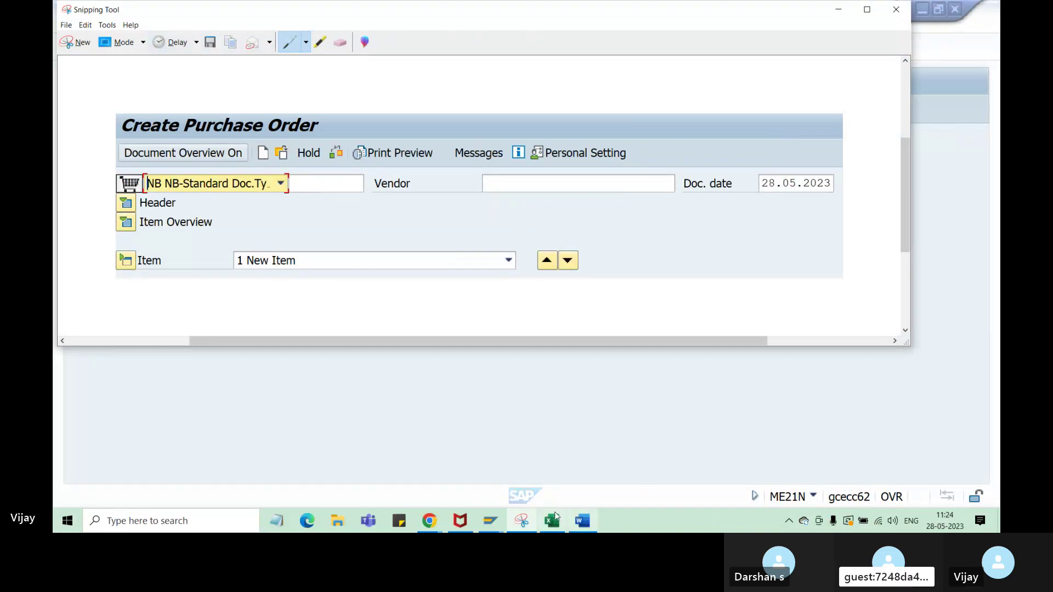
click(553, 520)
click(371, 345)
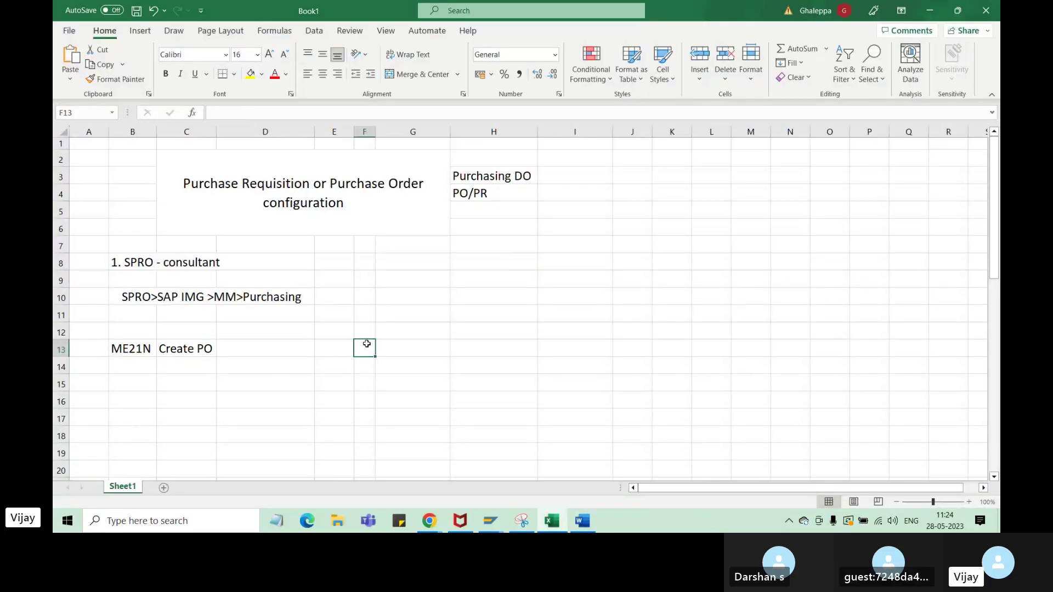
- Paste the Create Purchase Order snip, shrunk and placed beside the ME21N Create PO note
key(ctrl+v)
drag(366, 344, 587, 287)
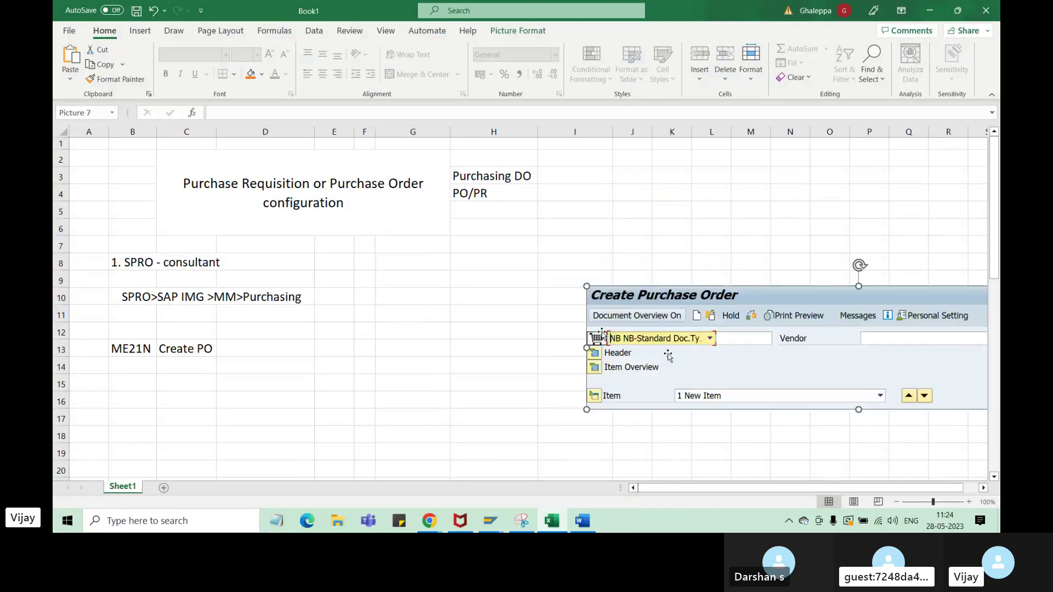
drag(685, 362, 438, 350)
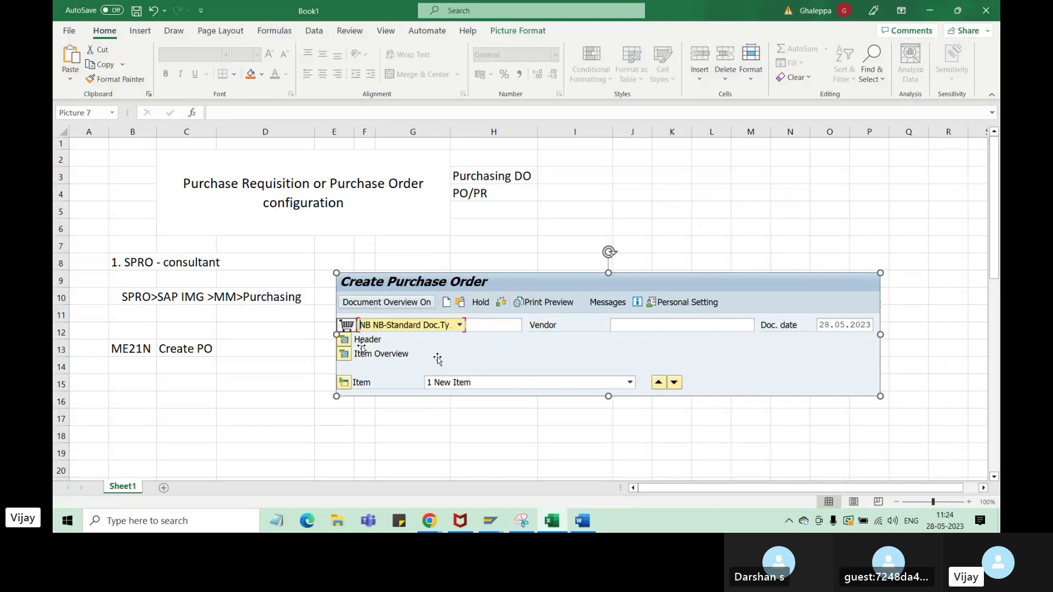
click(487, 525)
- Expand the purchase order header and view its delivery/invoice, conditions, texts and communication tabs
click(400, 466)
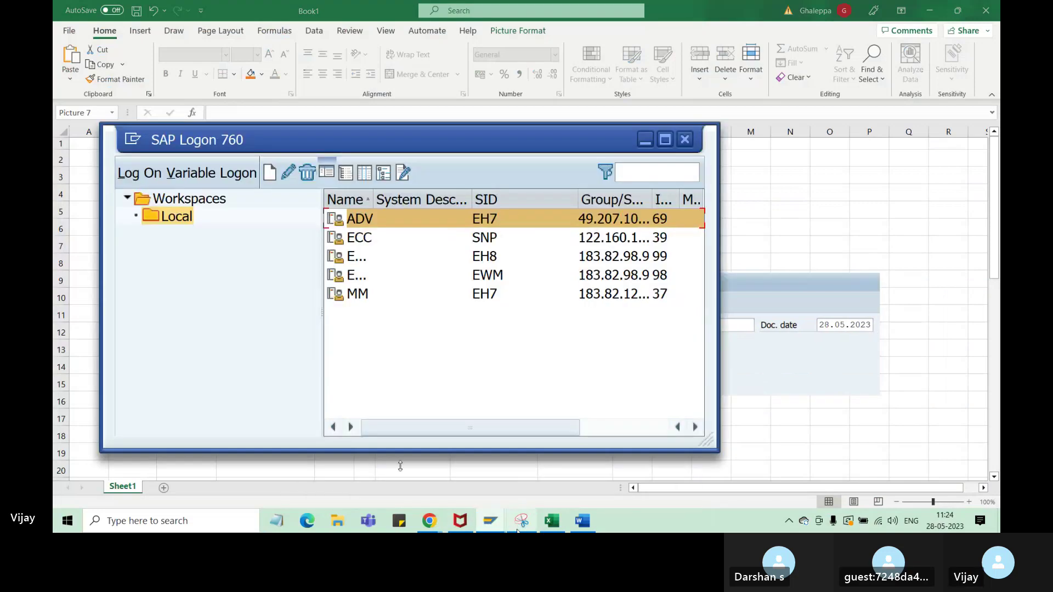
click(496, 524)
click(511, 459)
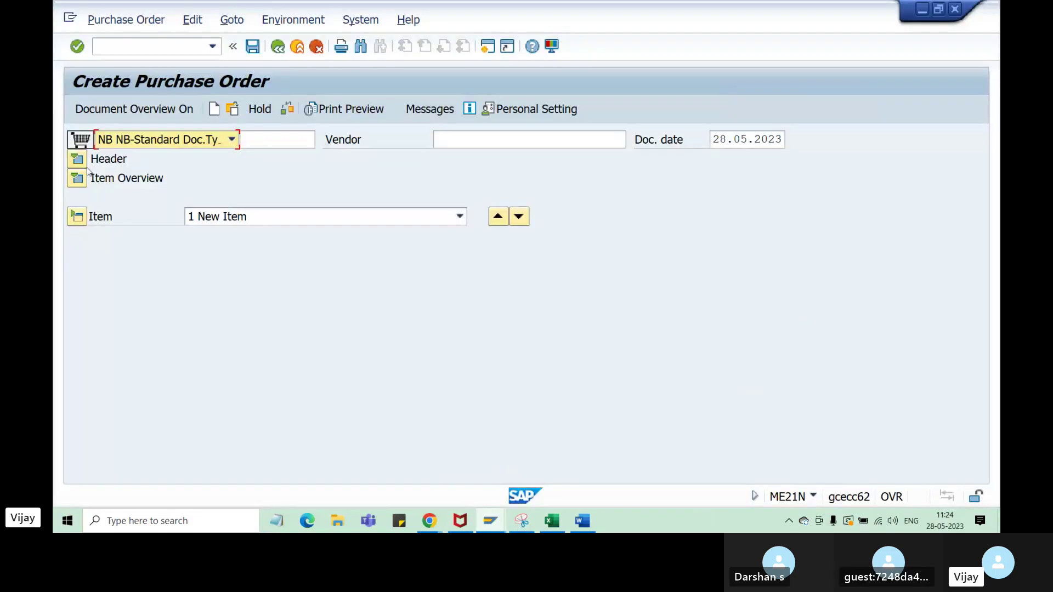
click(77, 159)
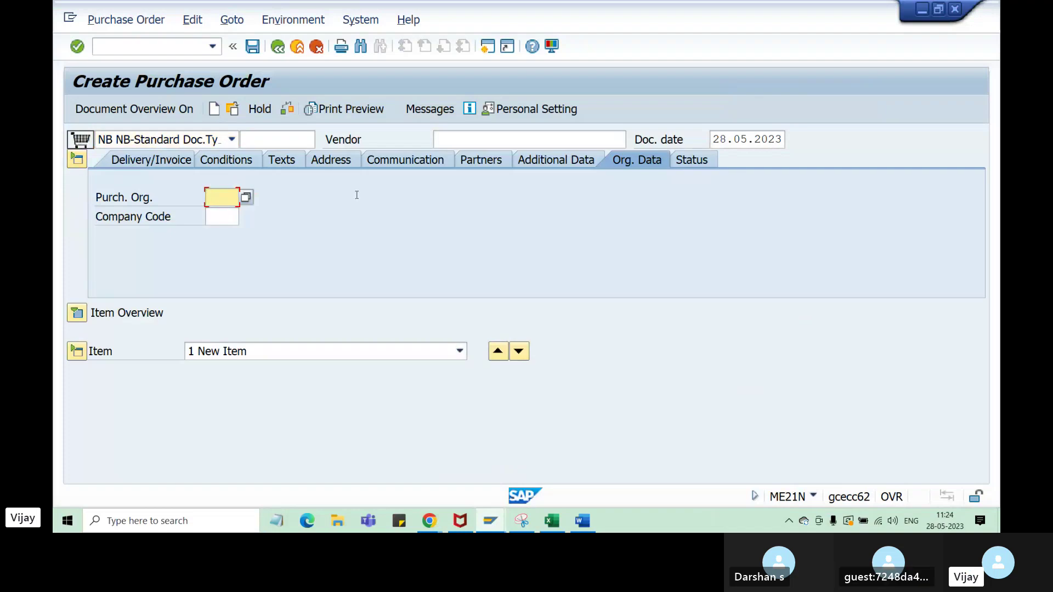
click(192, 160)
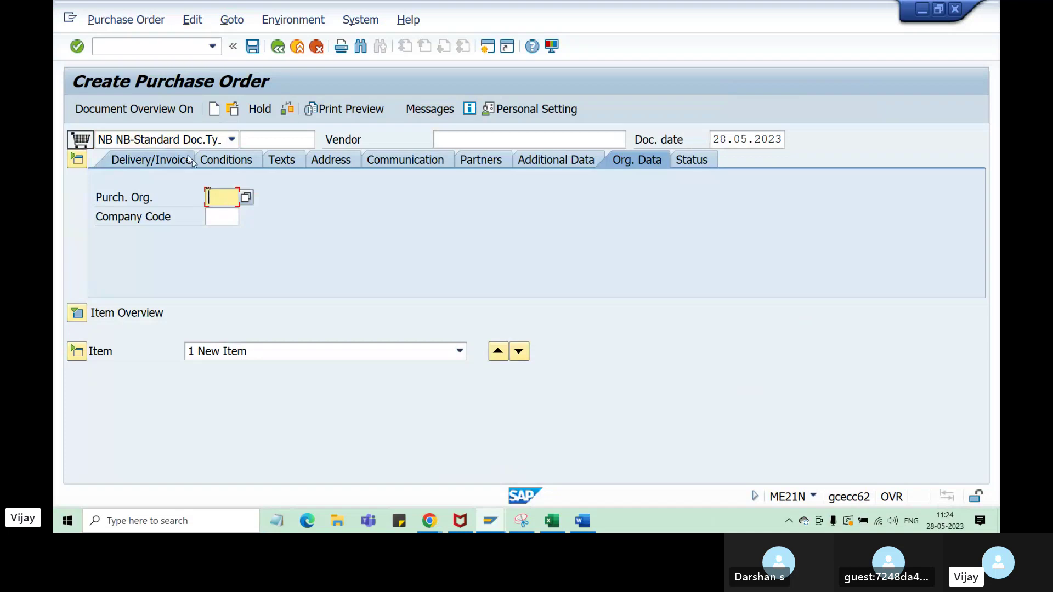
click(225, 163)
click(282, 161)
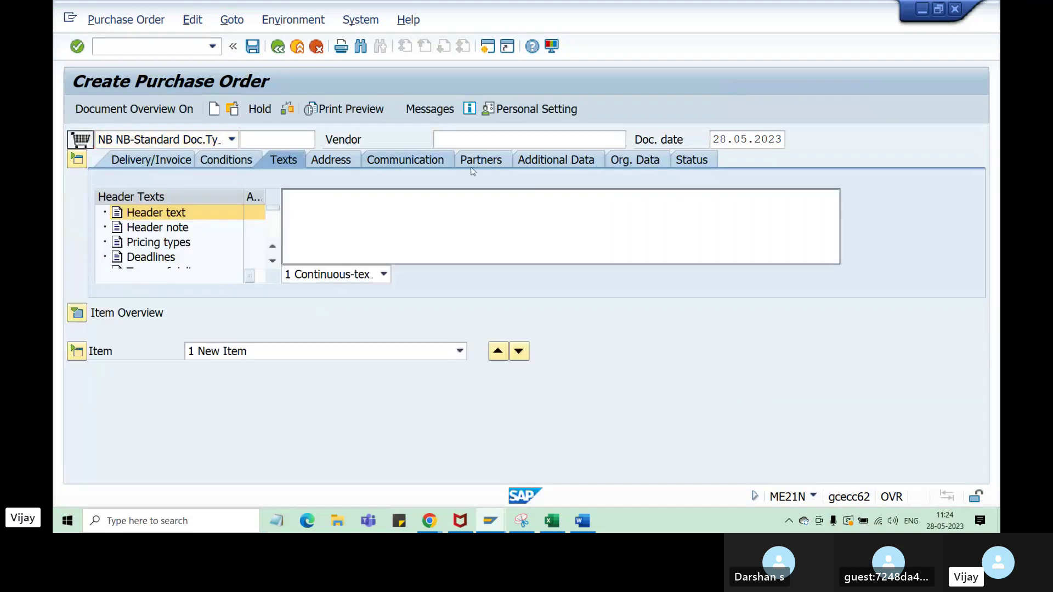
click(406, 161)
- Check the partner, additional data, org. data and status tabs, ending on header conditions
click(476, 163)
click(557, 160)
click(618, 161)
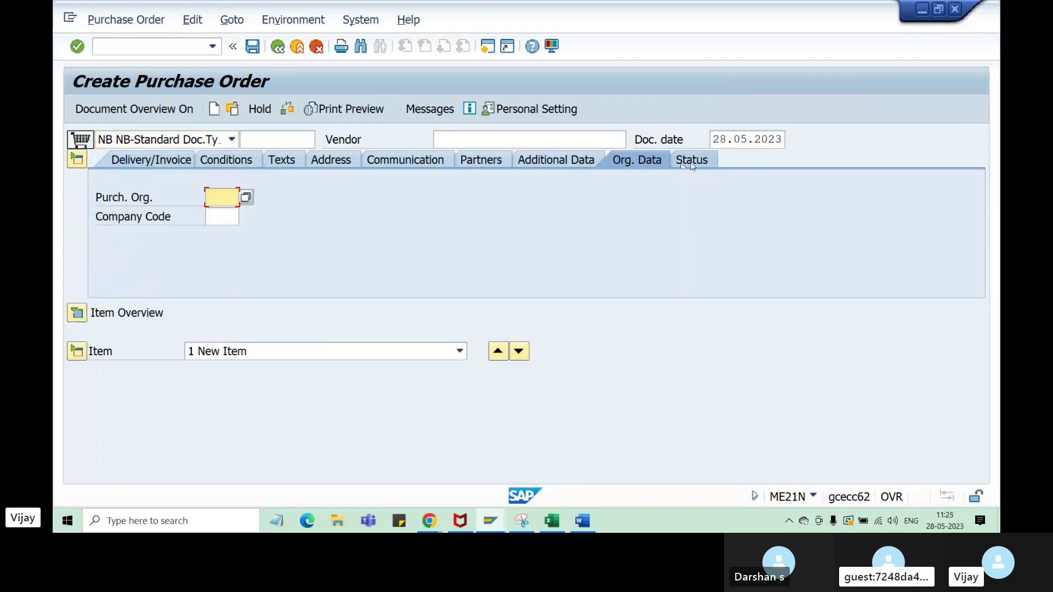
click(693, 160)
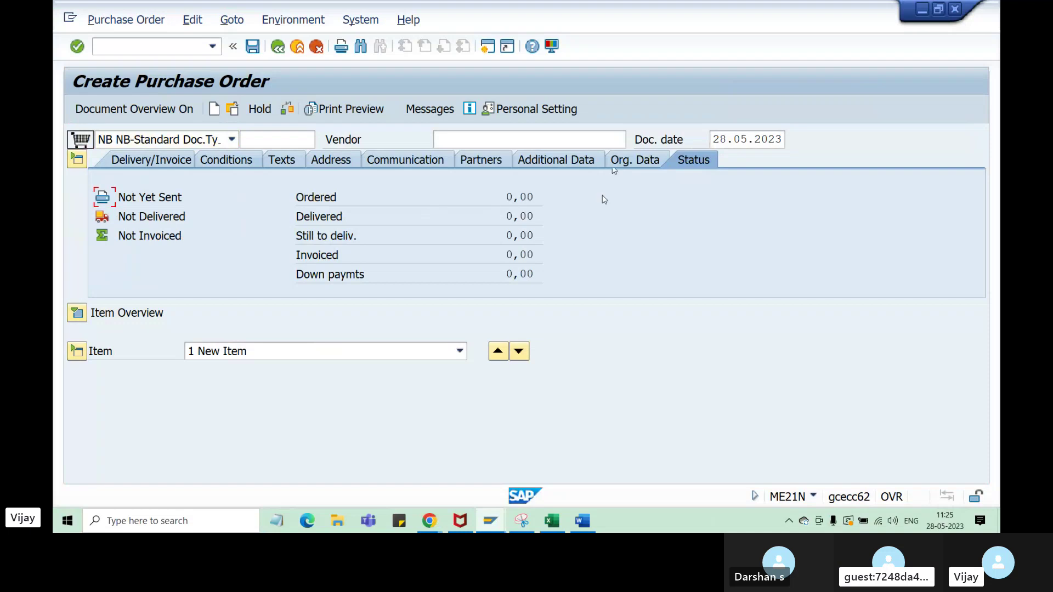
click(632, 164)
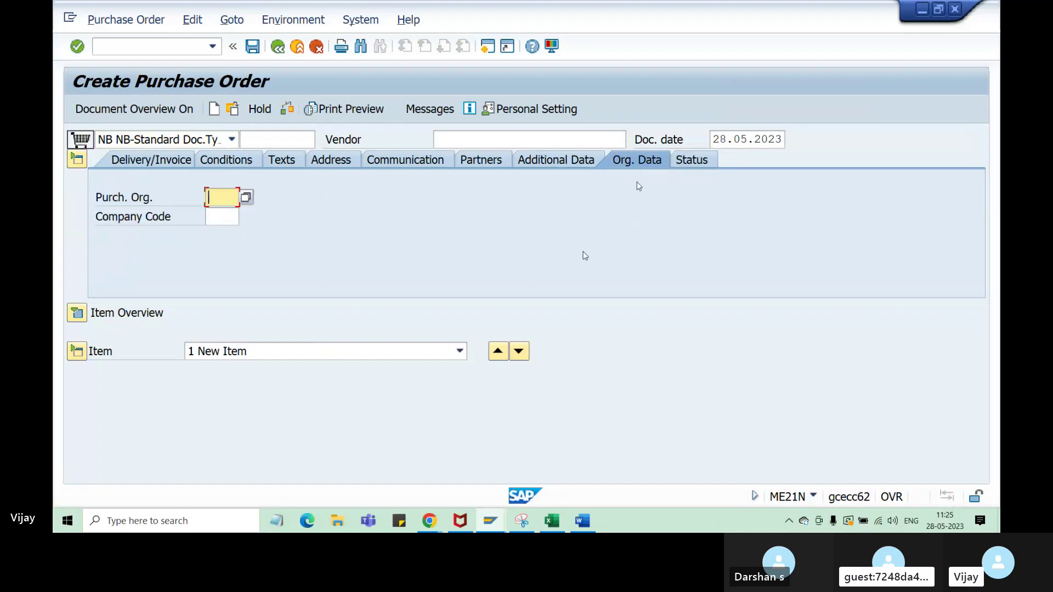
click(175, 160)
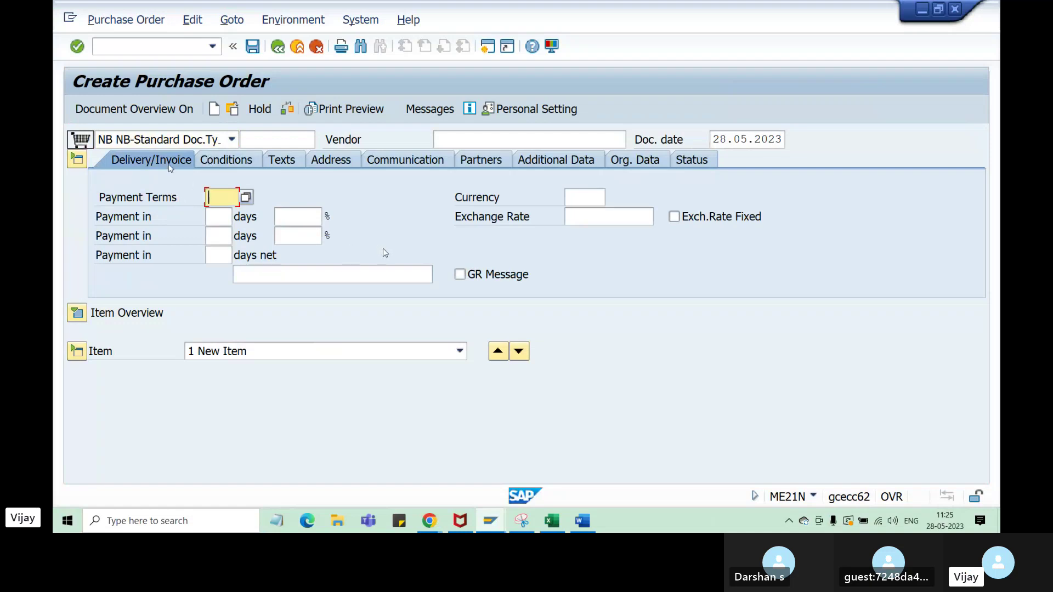
click(232, 164)
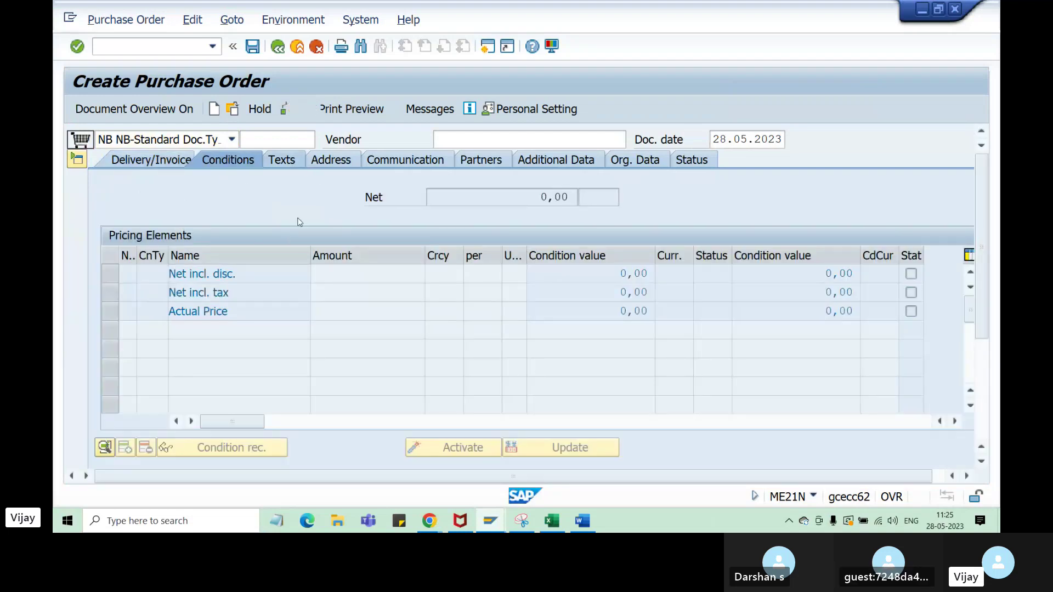
- Show the PO header's empty address fields and point out the Item Overview and Item detail sections
click(281, 159)
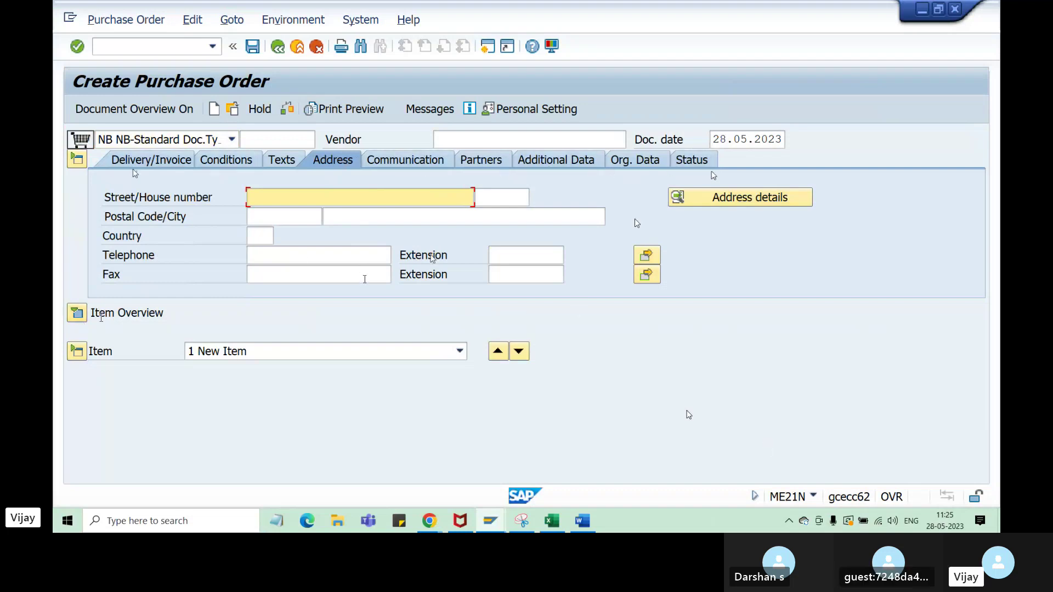
drag(164, 314, 90, 313)
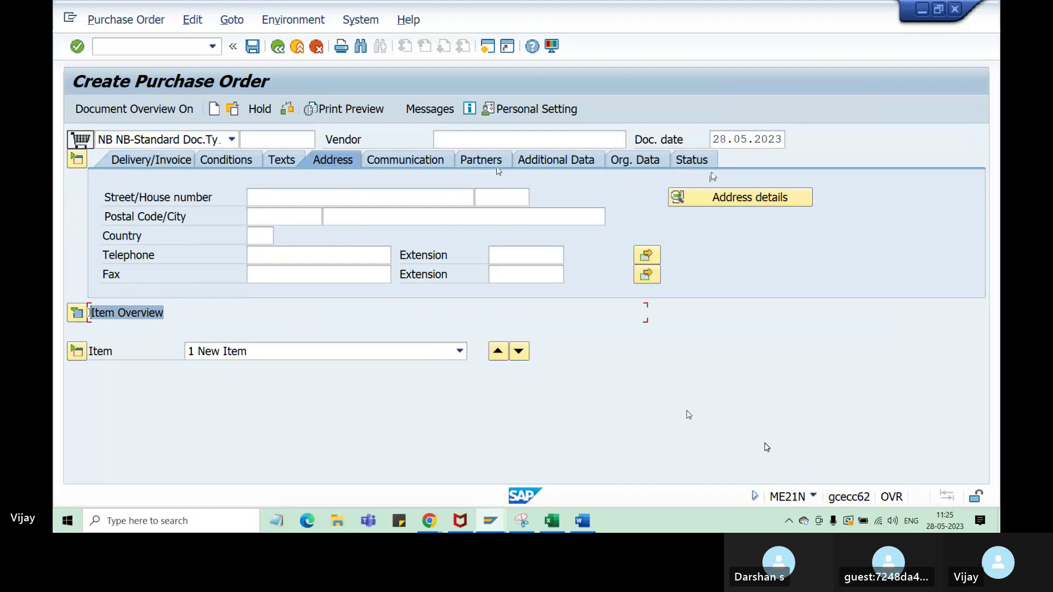
click(120, 356)
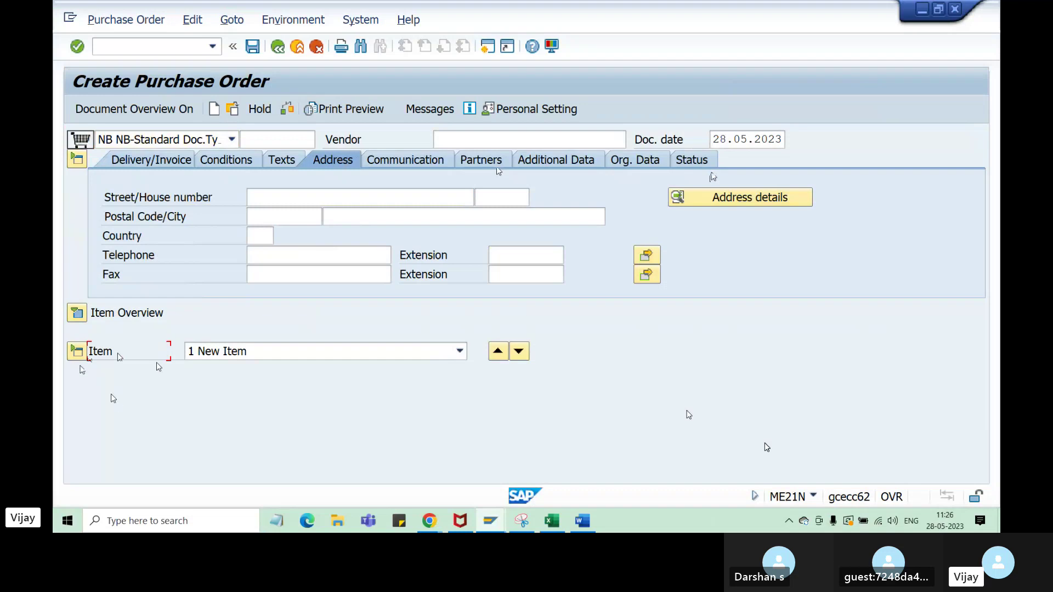
click(77, 352)
click(77, 313)
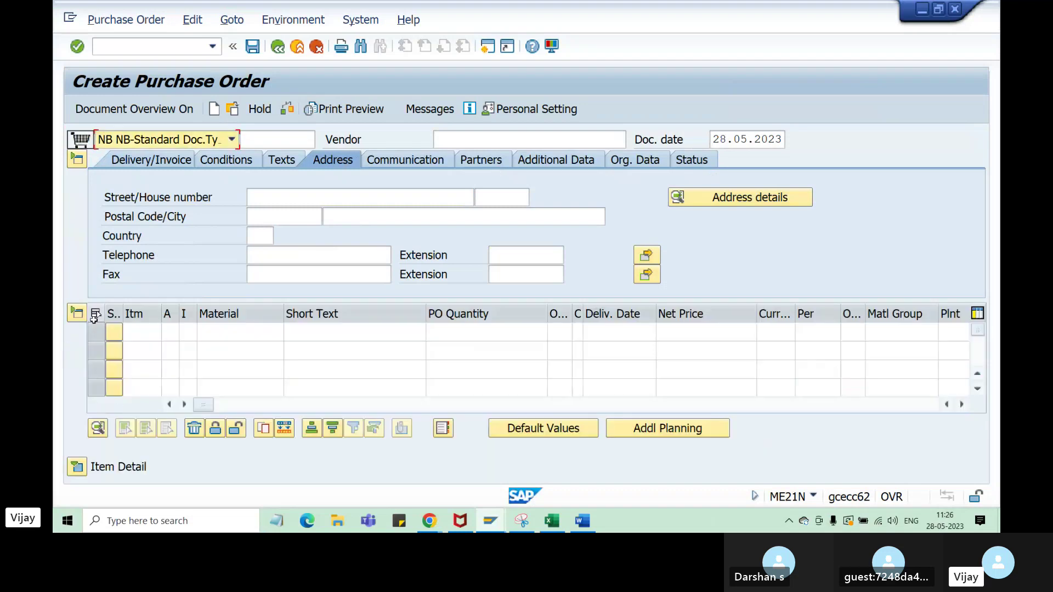
click(206, 329)
click(244, 346)
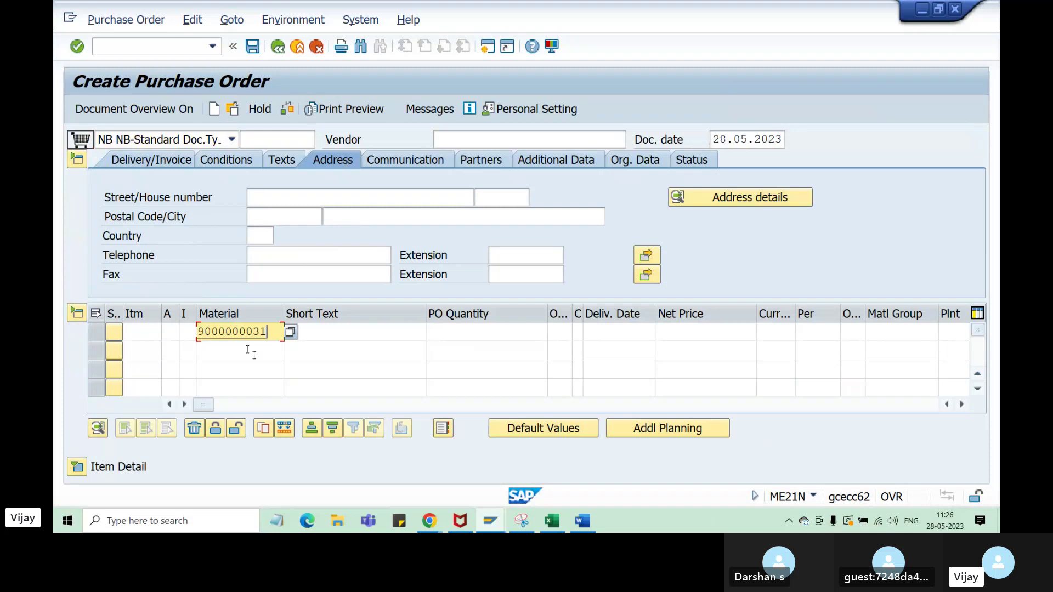
key(Return)
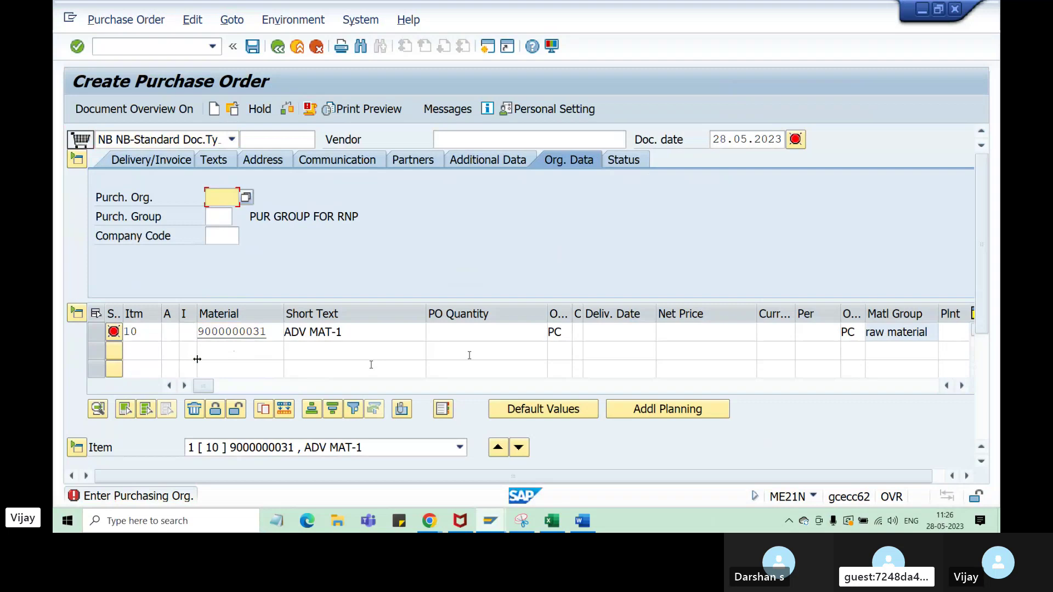
key(Return)
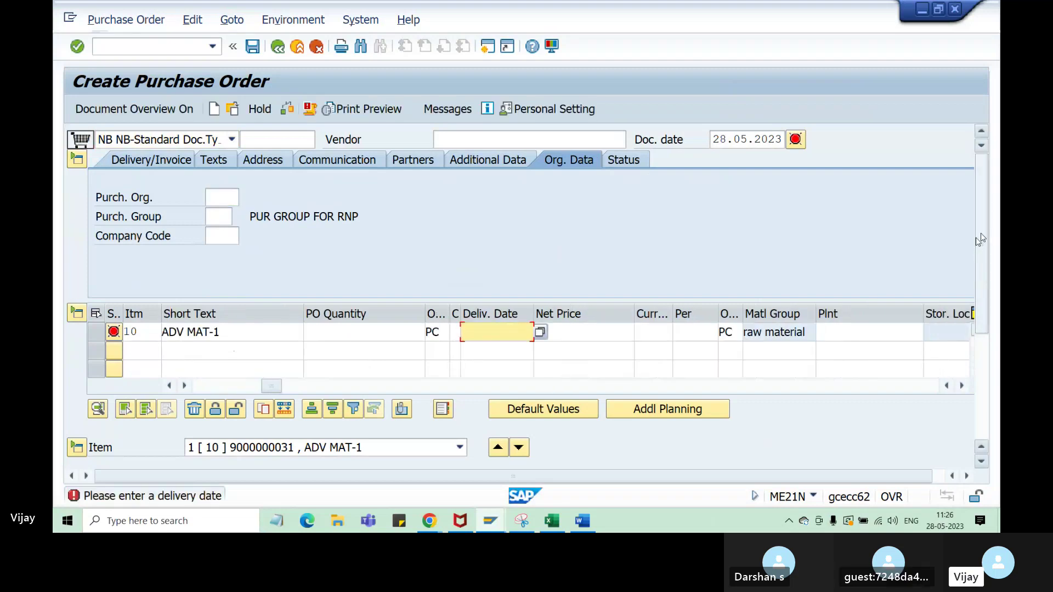
- Narrow the Net Price and PO Quantity columns, then move to item 10's plant cell
drag(982, 280, 961, 256)
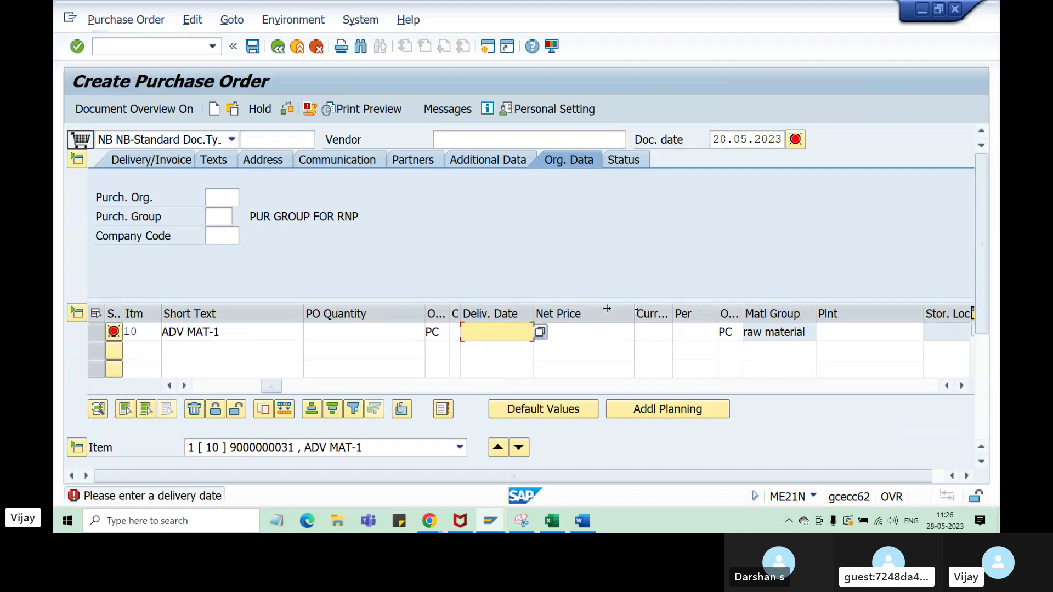
drag(635, 313, 593, 313)
drag(424, 312, 235, 313)
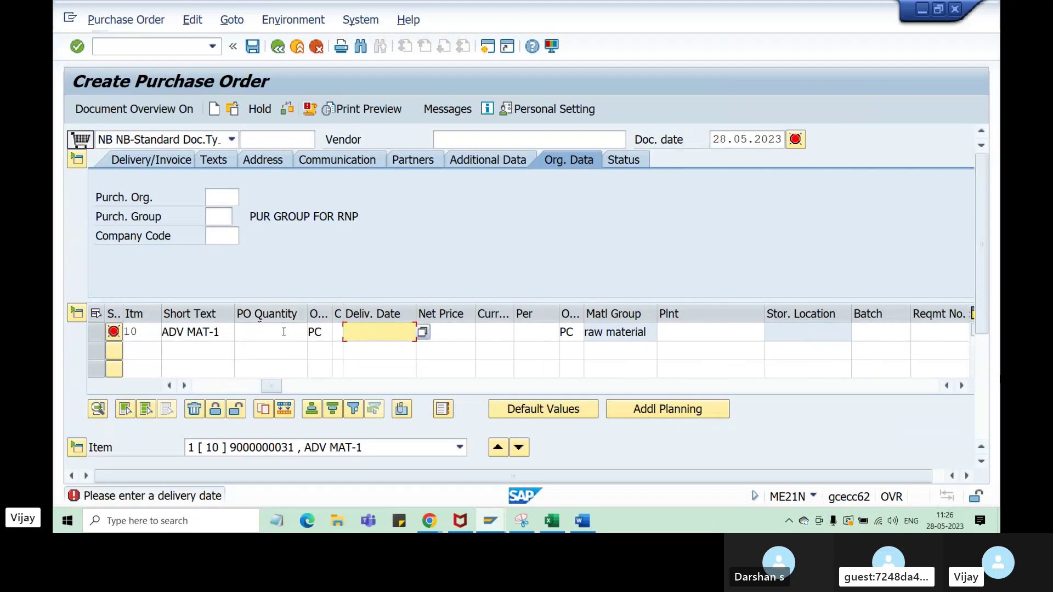
click(663, 332)
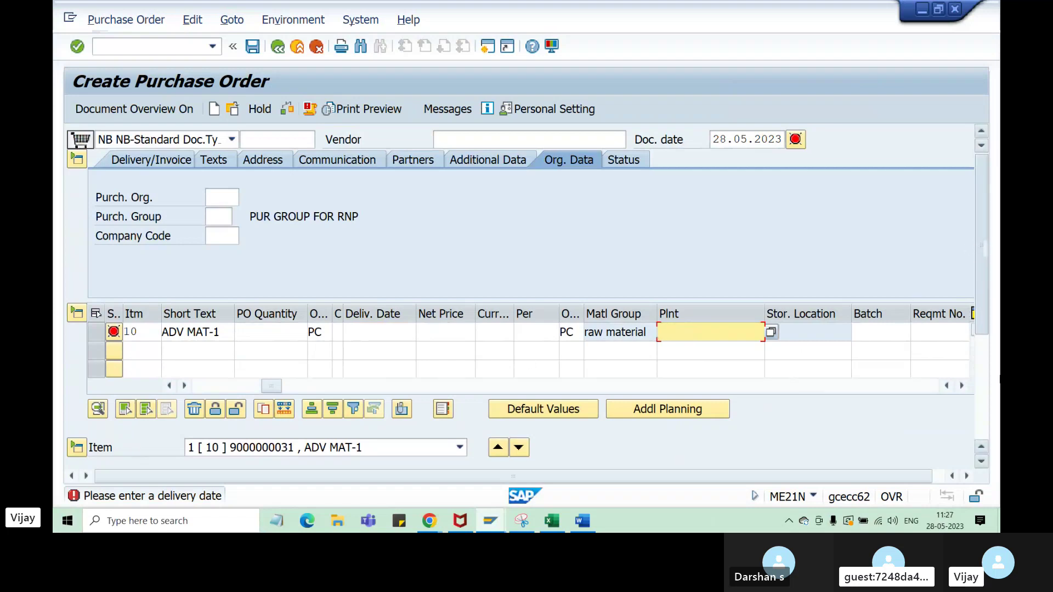
scroll(981, 249, down, 3)
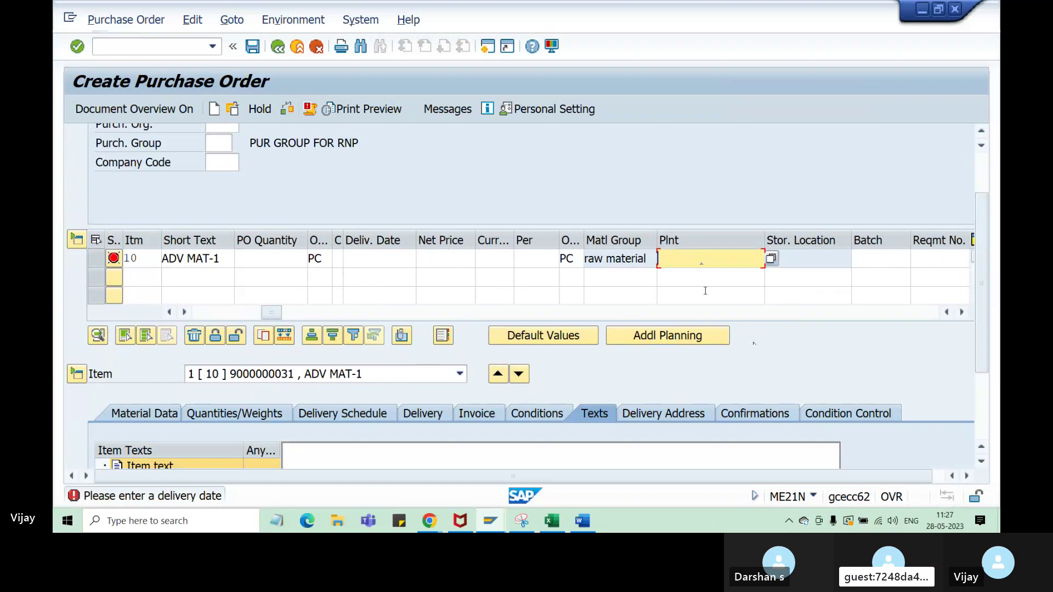
click(231, 410)
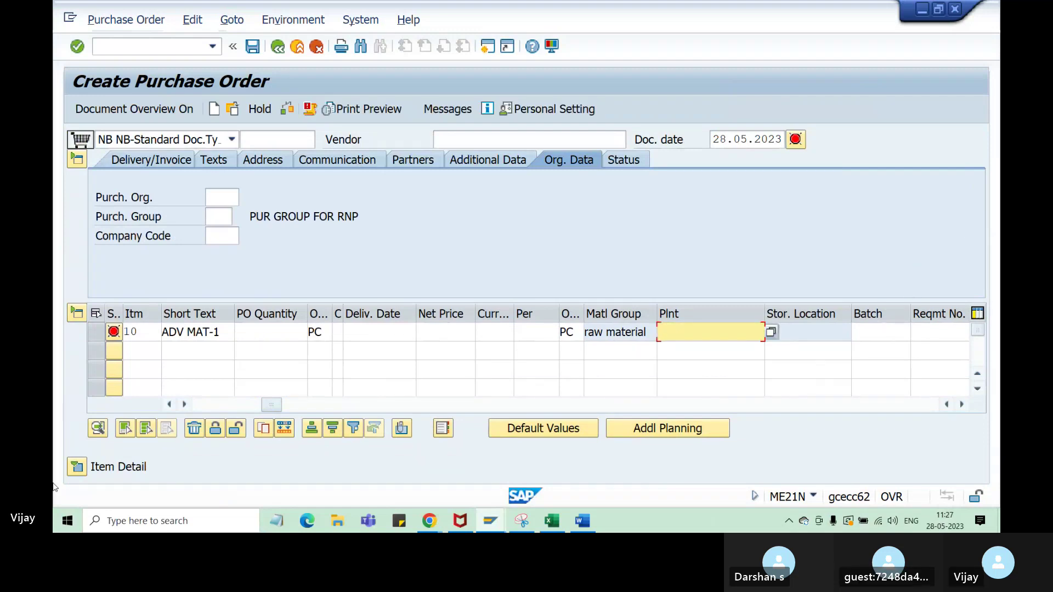
- In item 10's detail, review delivery schedule and Incoterms fields, then show invoice data with Invoice Receipt ticked
click(77, 467)
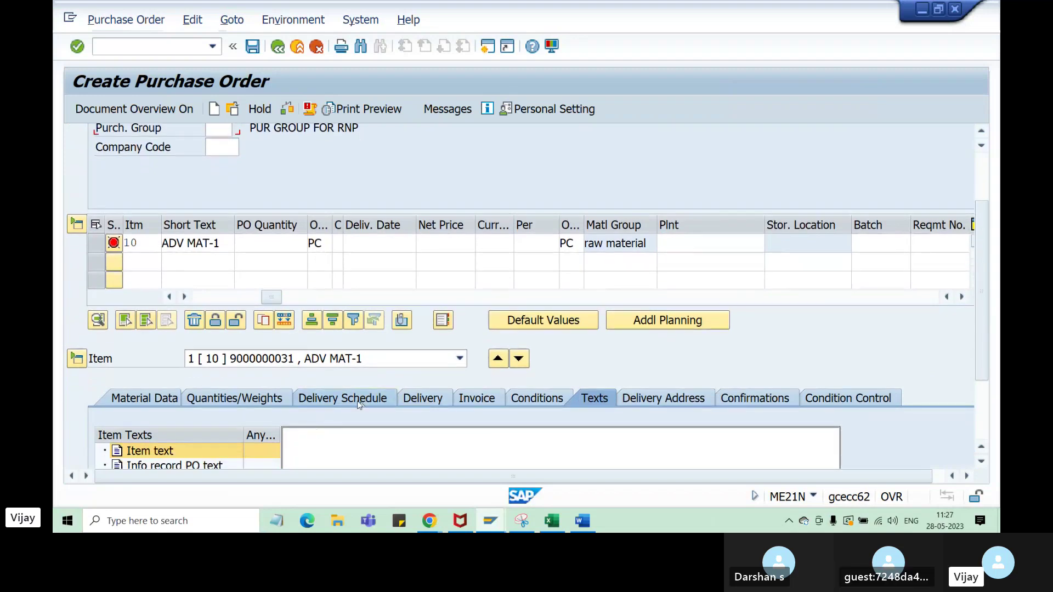
click(351, 397)
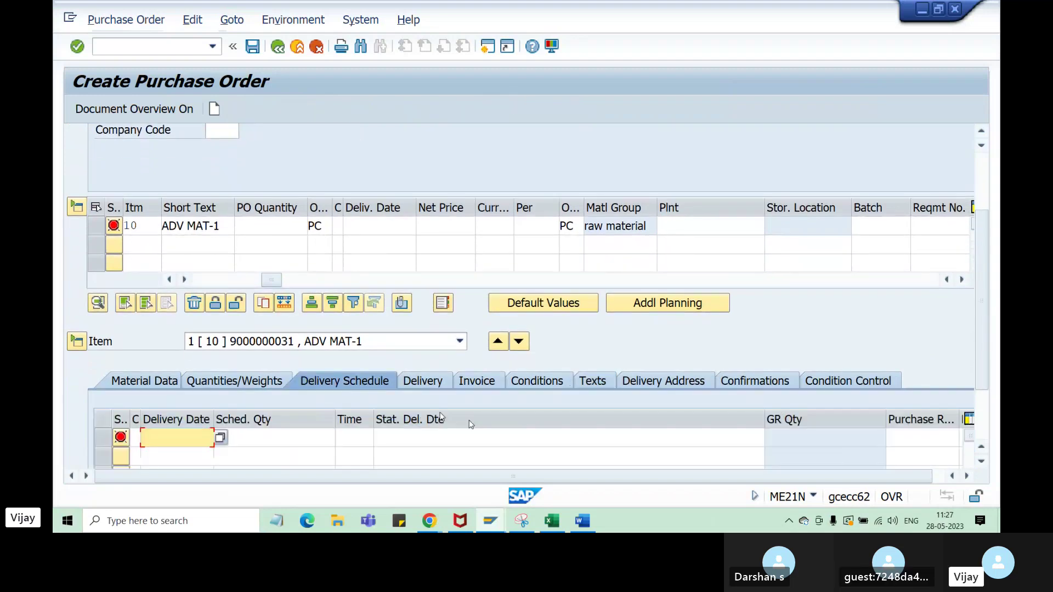
click(423, 383)
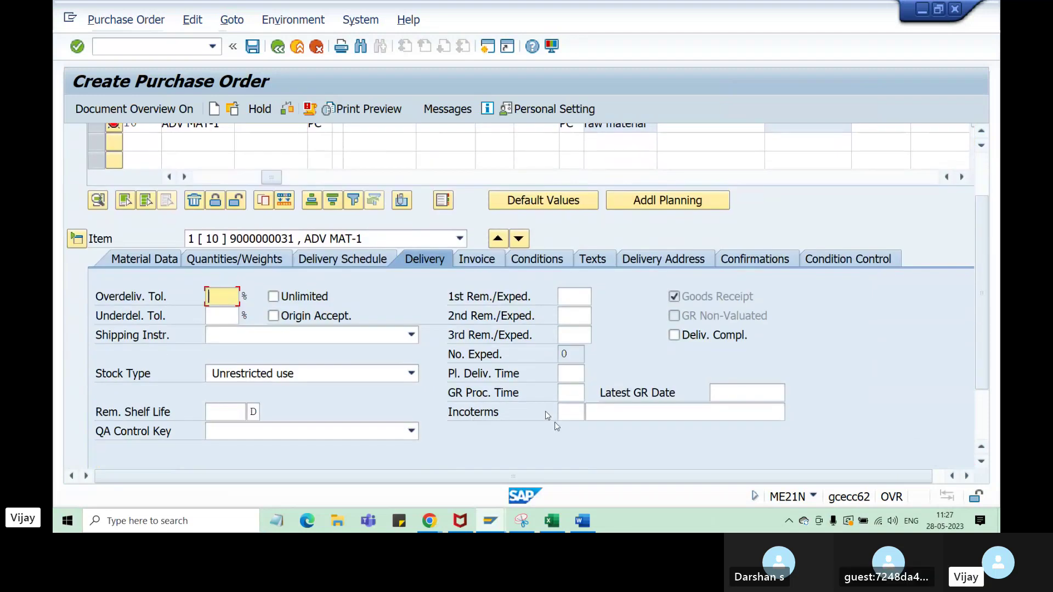
click(570, 412)
click(620, 412)
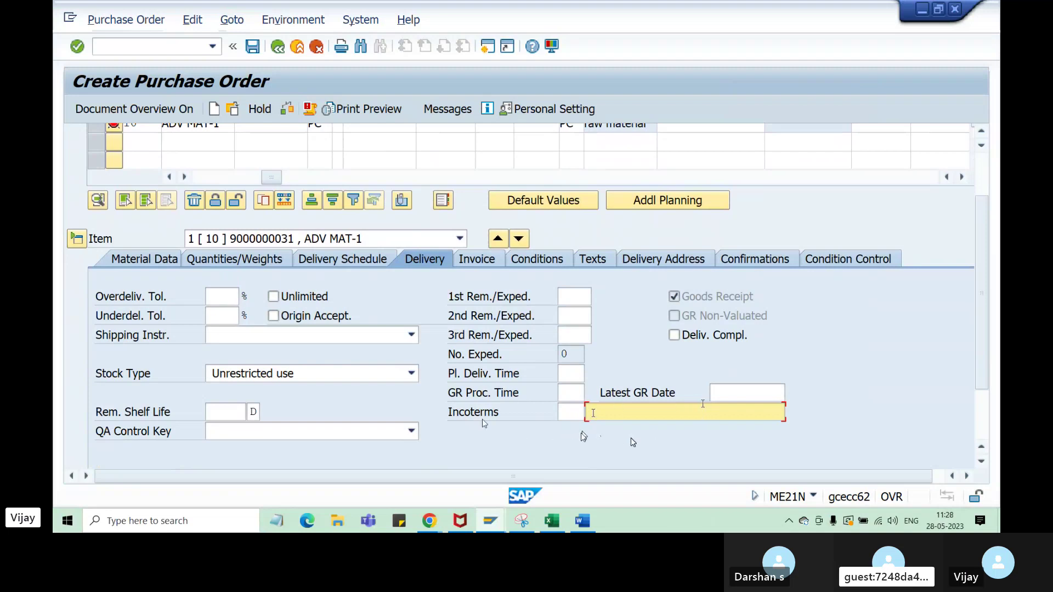
drag(984, 373, 985, 404)
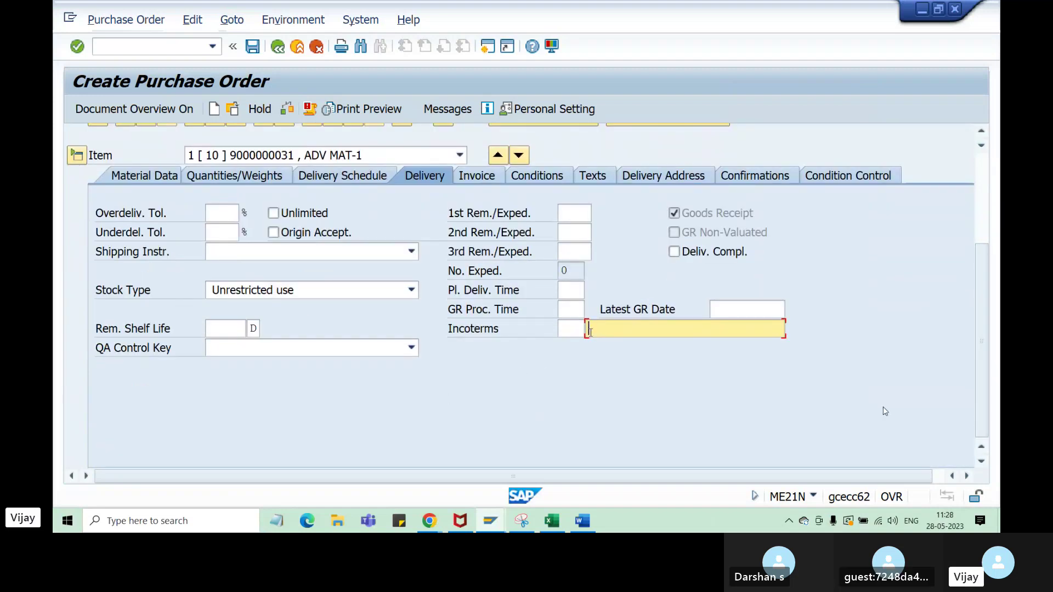
click(487, 178)
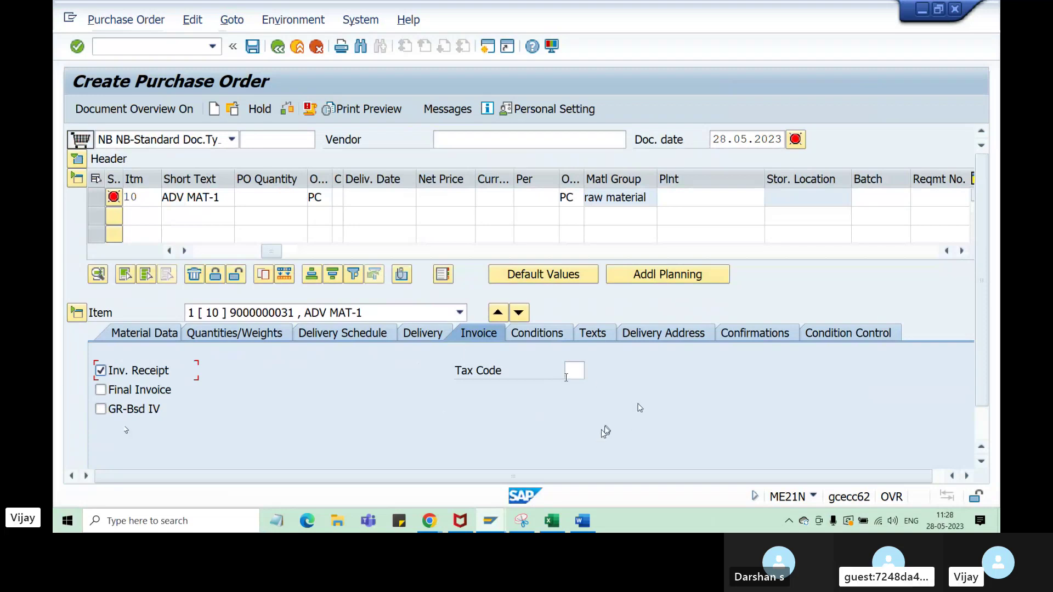
- Point out item 10's tax code, show its pricing conditions at 0,00, and list the PO document types
click(578, 377)
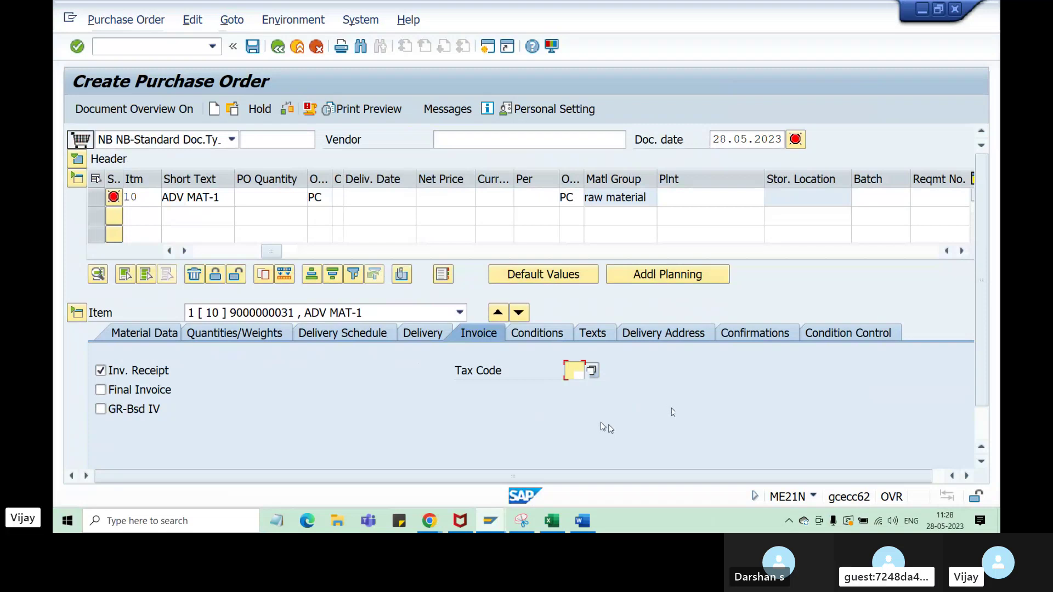
click(551, 338)
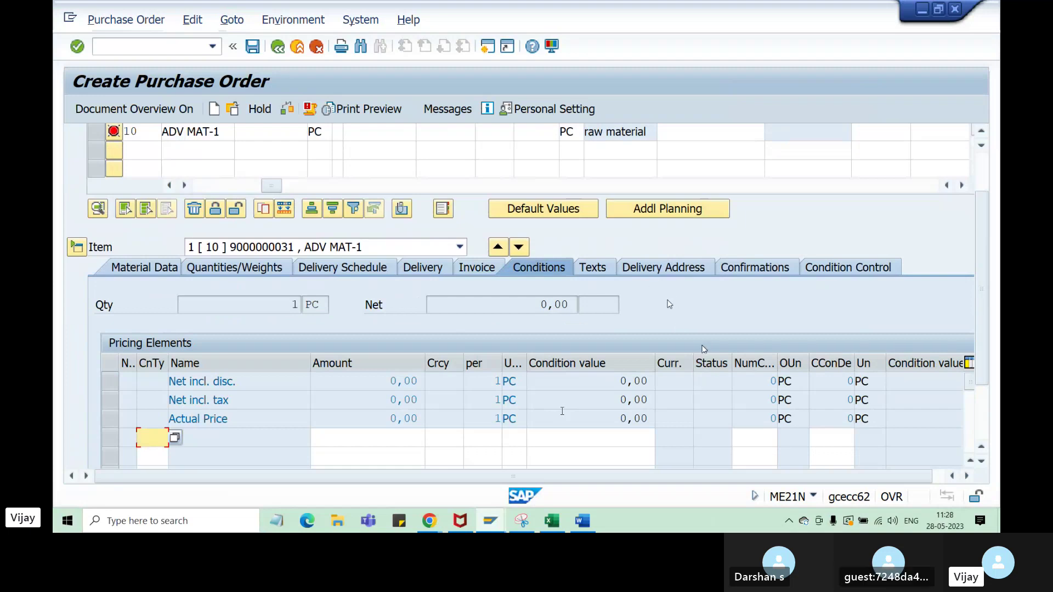
scroll(702, 385, up, 1)
scroll(702, 385, up, 2)
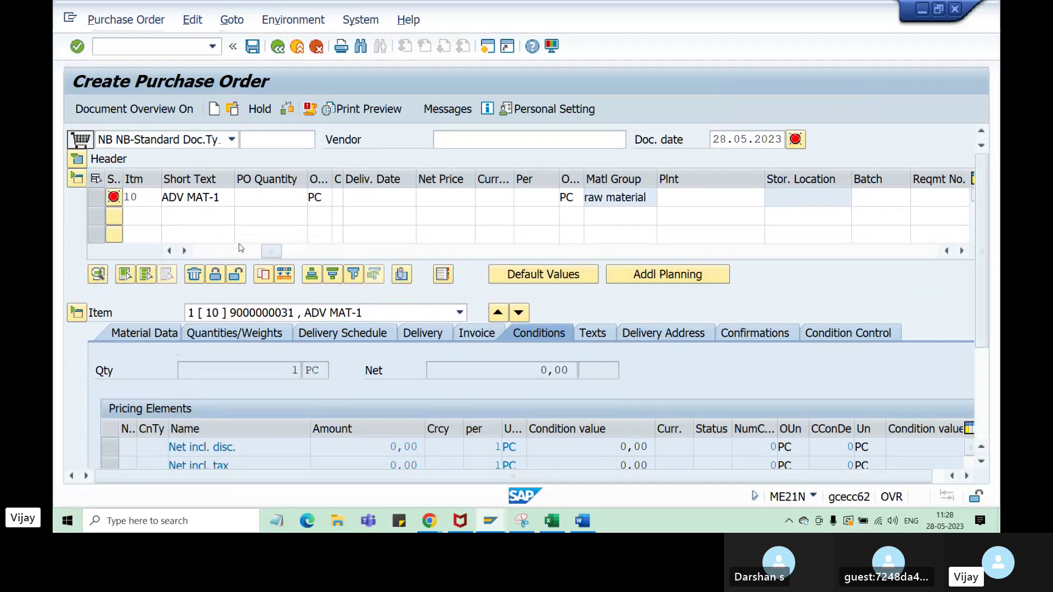
click(186, 141)
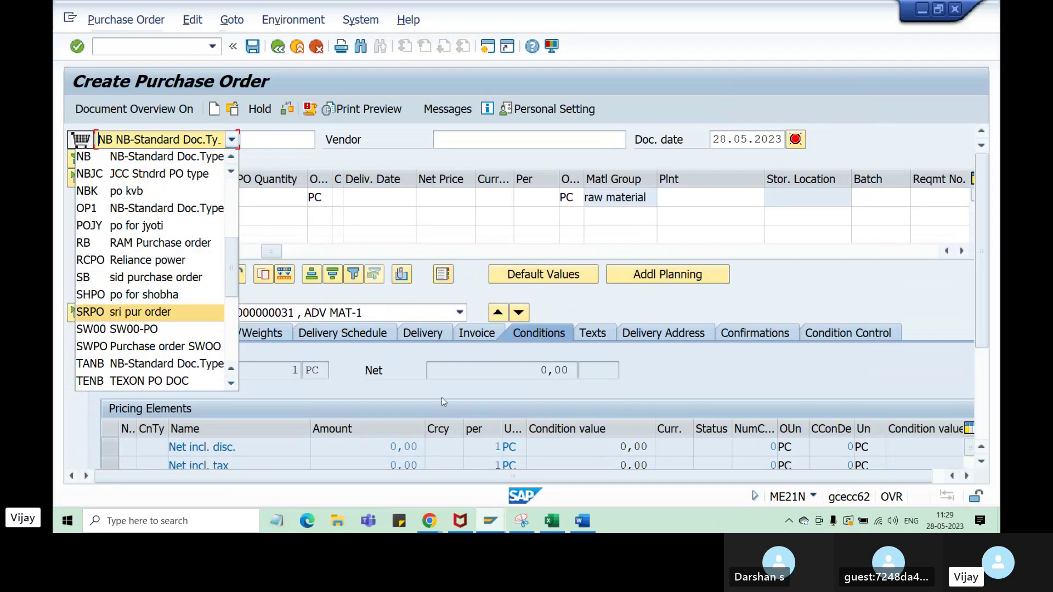
- Change the purchase order's document type from NB-Standard to SHPO and confirm
click(895, 288)
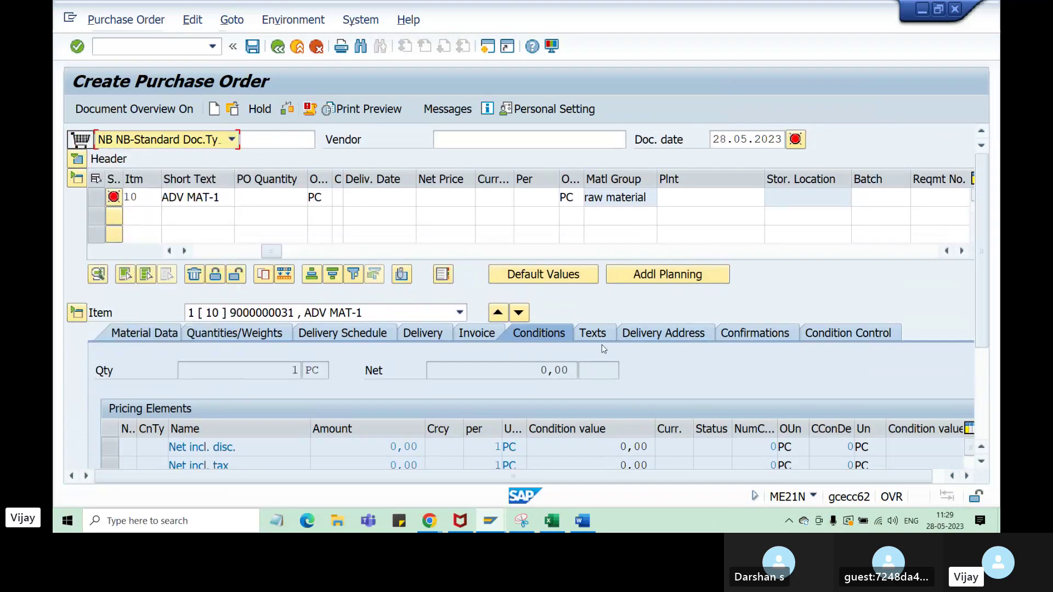
click(447, 330)
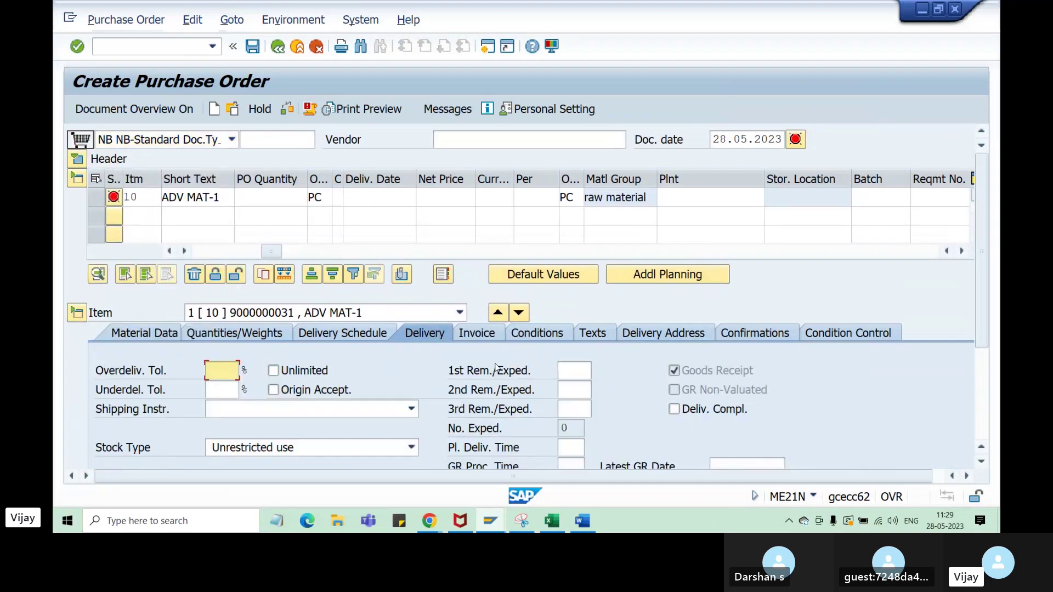
click(232, 141)
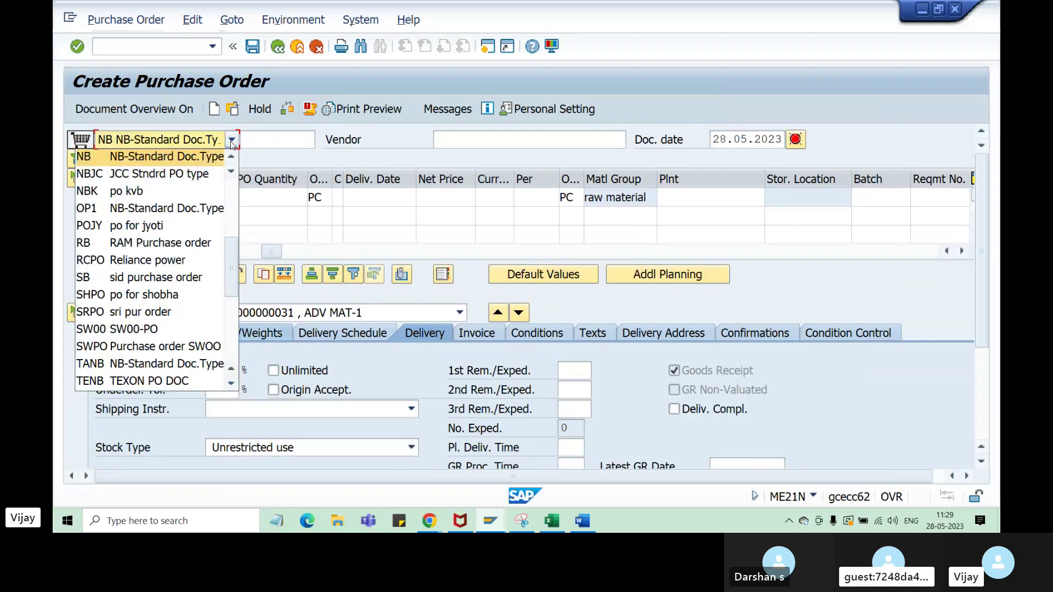
click(163, 300)
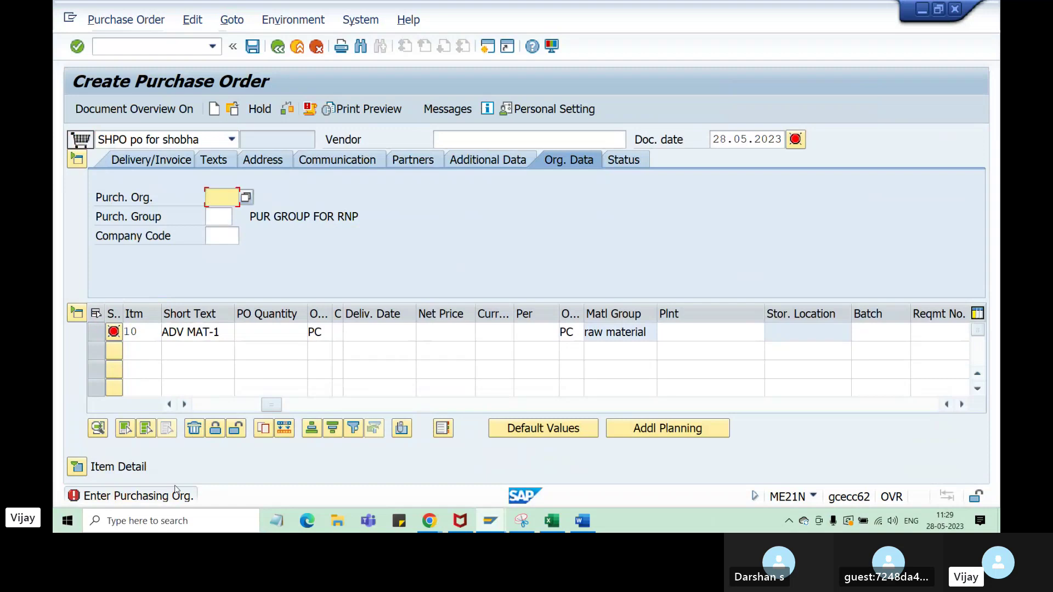
key(Return)
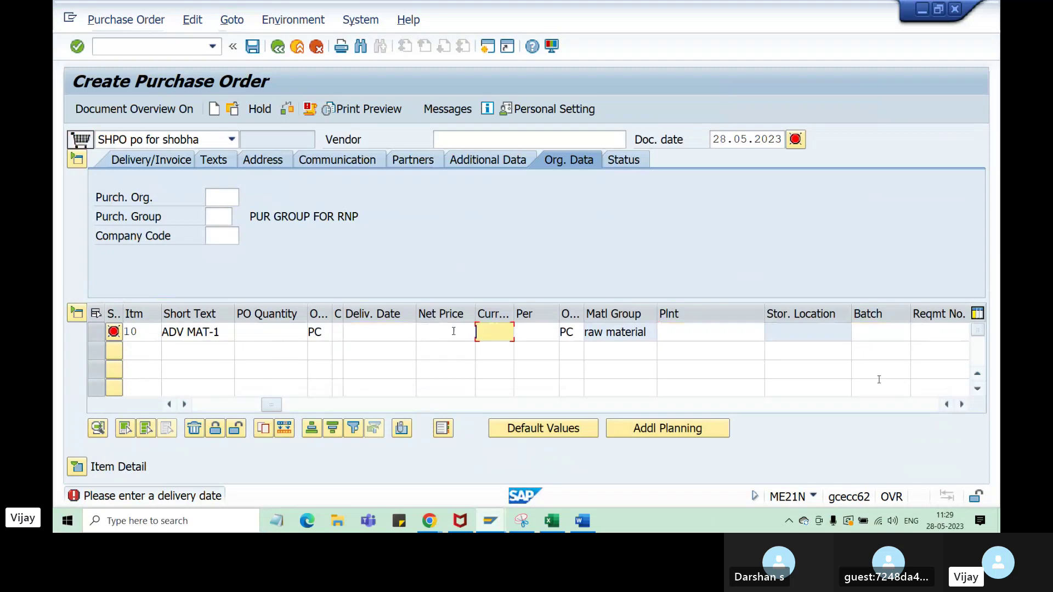
- Browse the item's Delivery, Delivery Address and Texts details, leaving the document type list unchanged
click(362, 354)
click(535, 351)
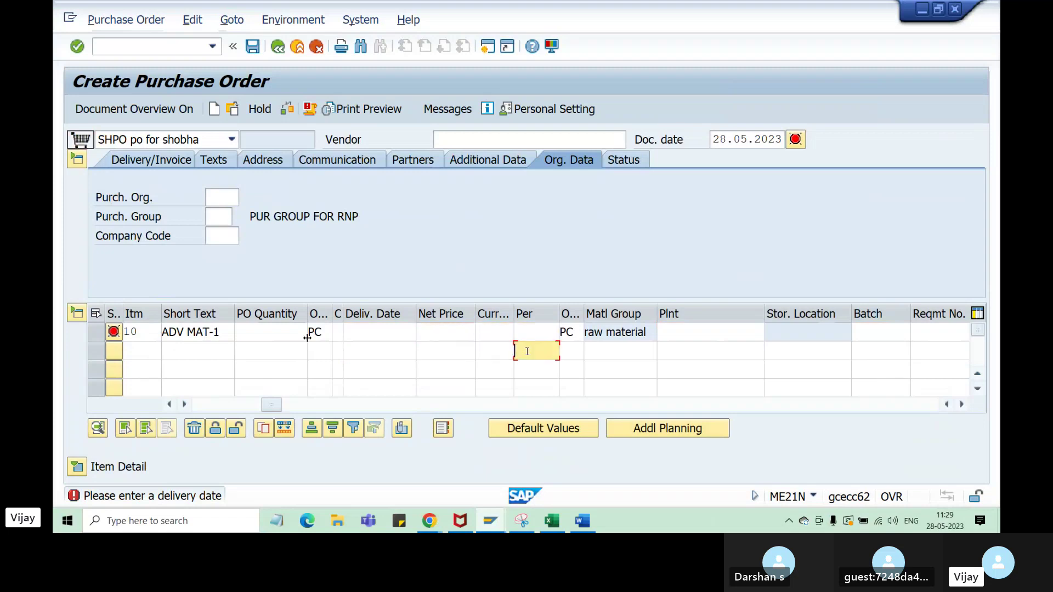
click(77, 467)
scroll(669, 430, down, 2)
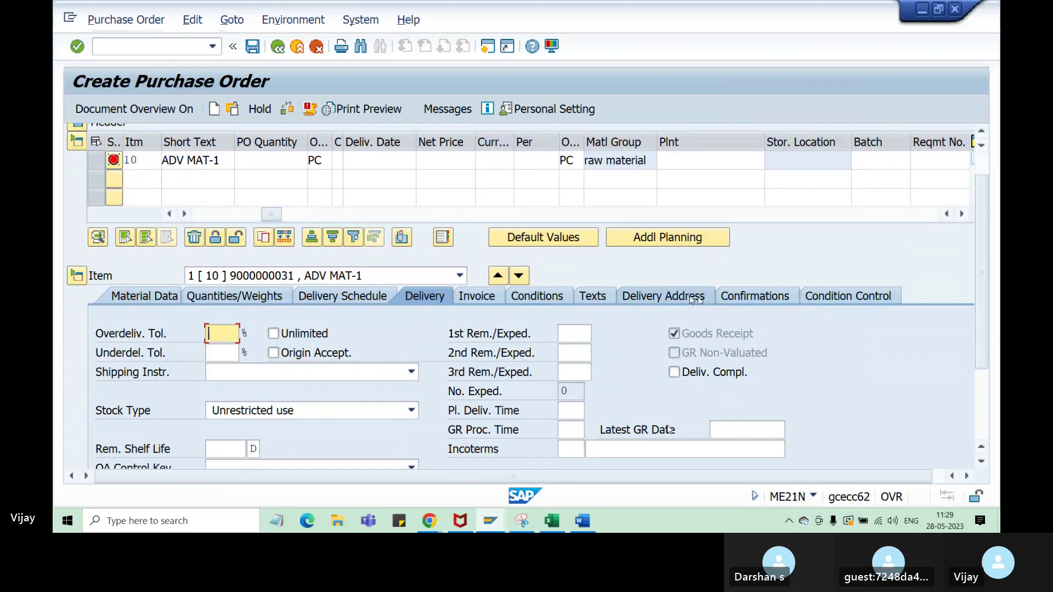
click(666, 296)
click(598, 298)
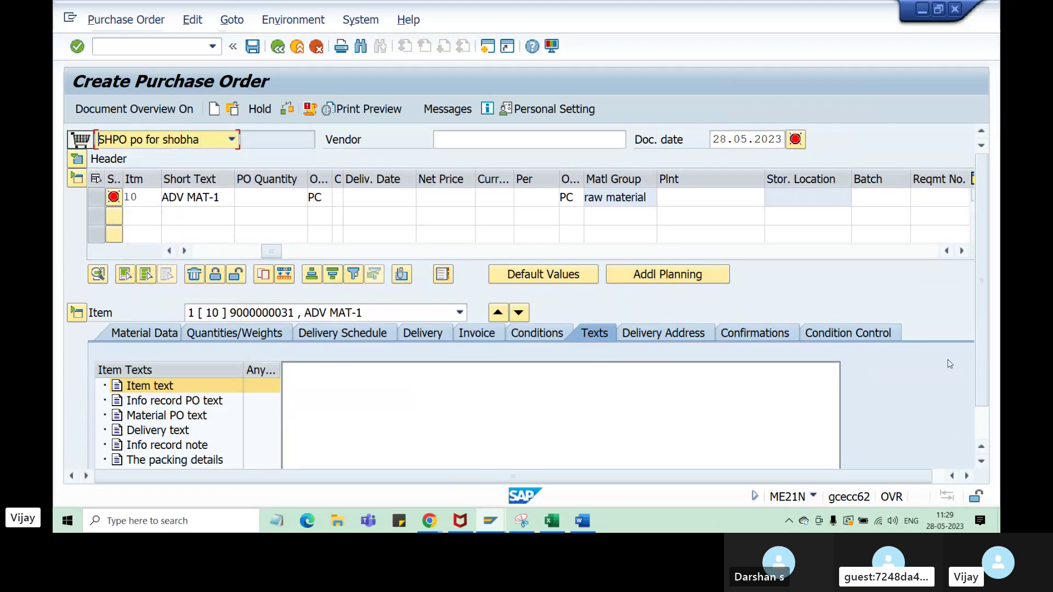
scroll(982, 360, down, 2)
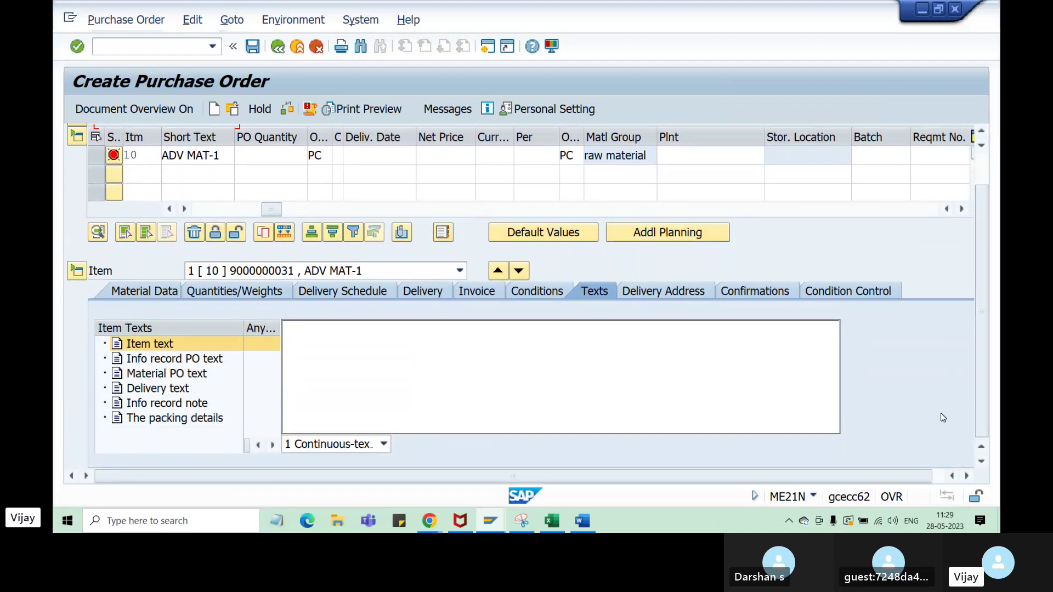
scroll(984, 299, up, 2)
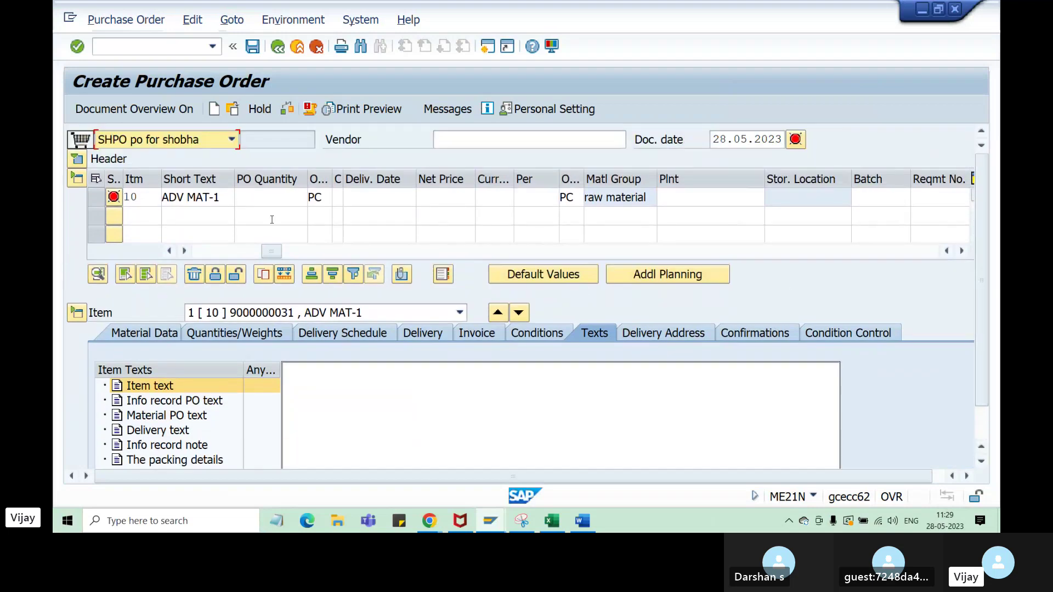
click(232, 140)
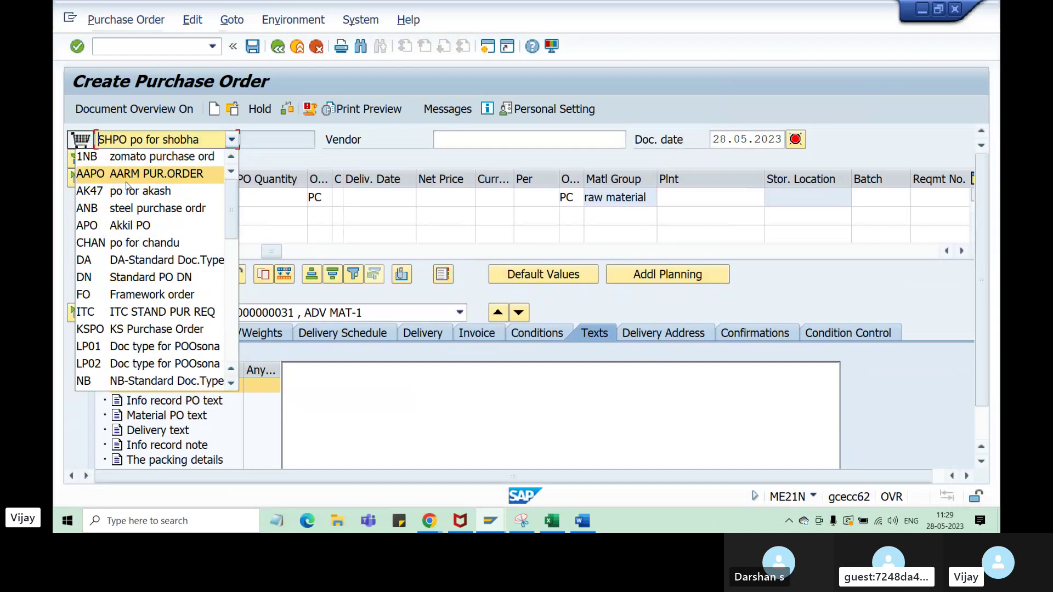
click(553, 525)
- Place the Purchase Order screenshot beside the Purchase Requisition screenshot in the Excel notes sheet
click(552, 525)
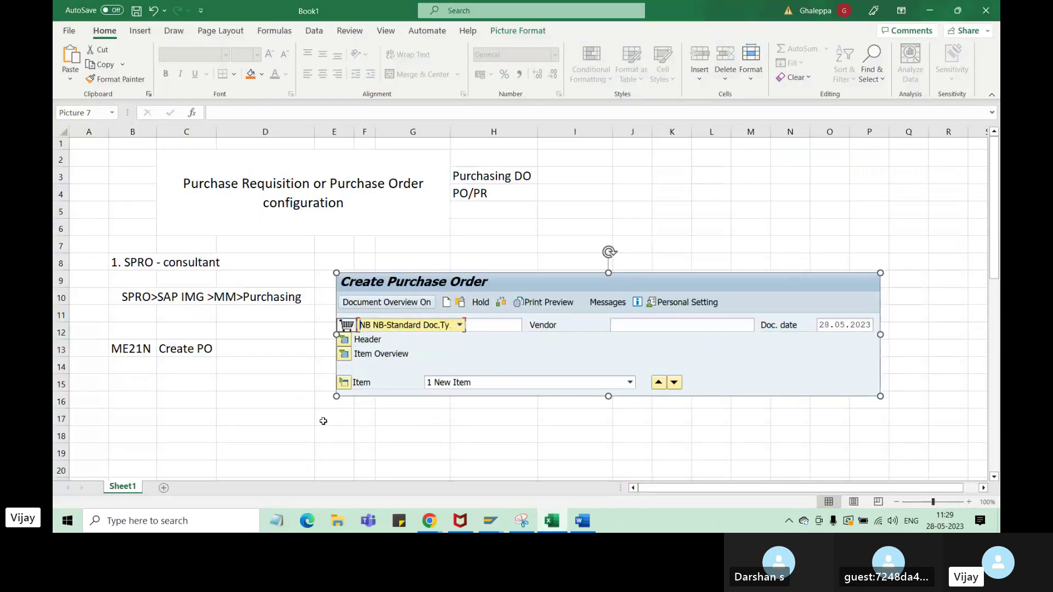
scroll(321, 418, down, 1)
drag(255, 360, 252, 352)
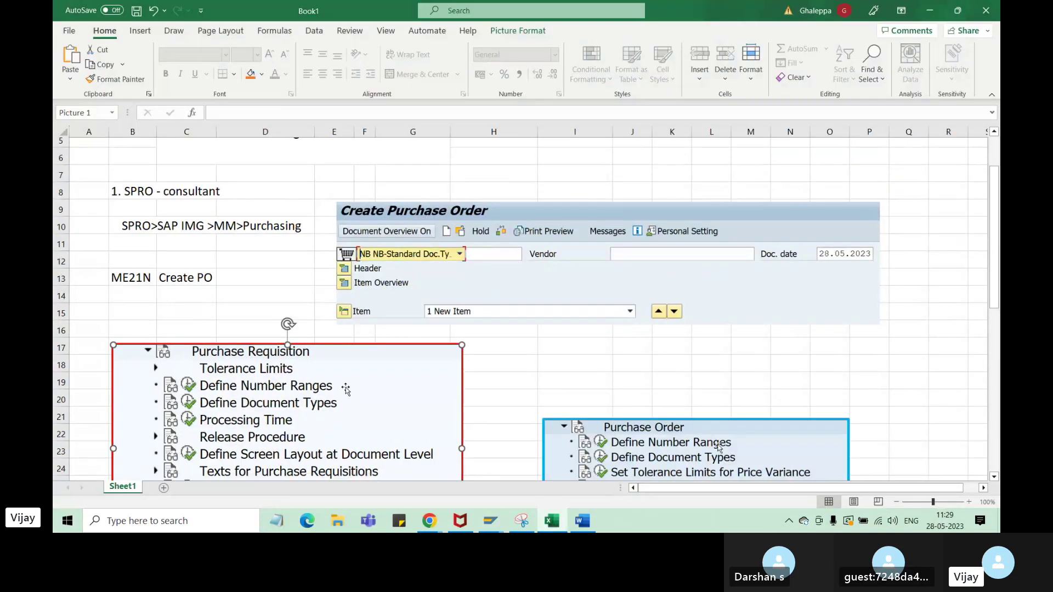
drag(719, 447, 690, 374)
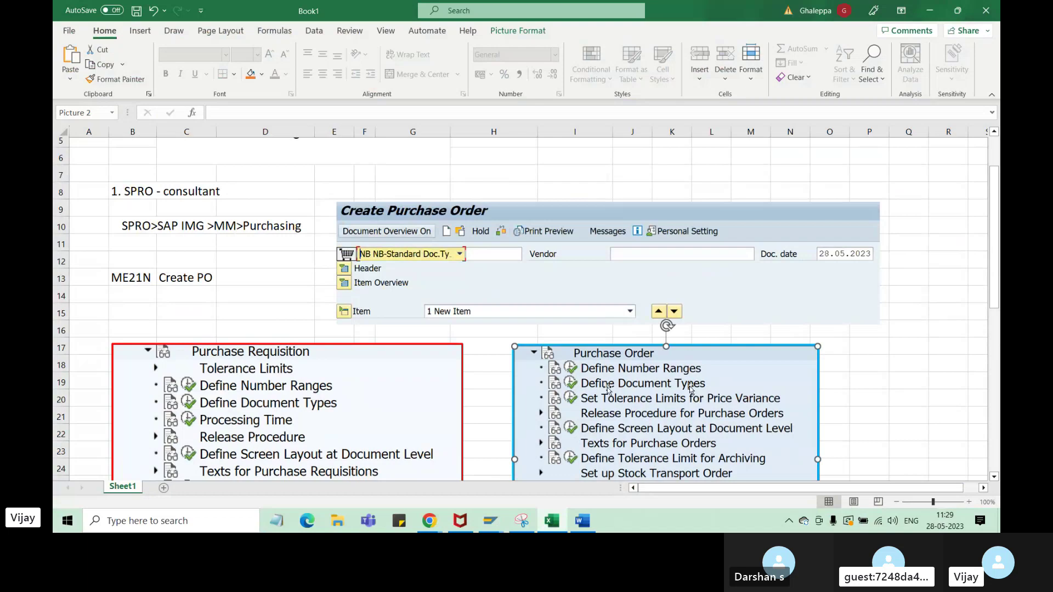
scroll(870, 392, down, 3)
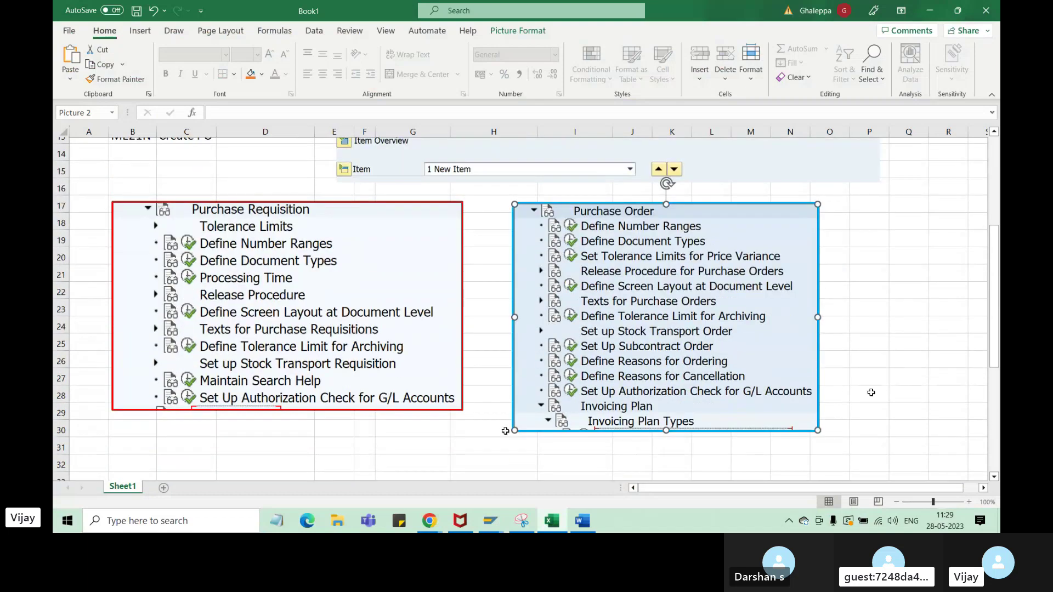
scroll(483, 439, down, 2)
- Type 'Define Document type' in B33 and 'AR' in B34
click(140, 379)
text(Dwfine)
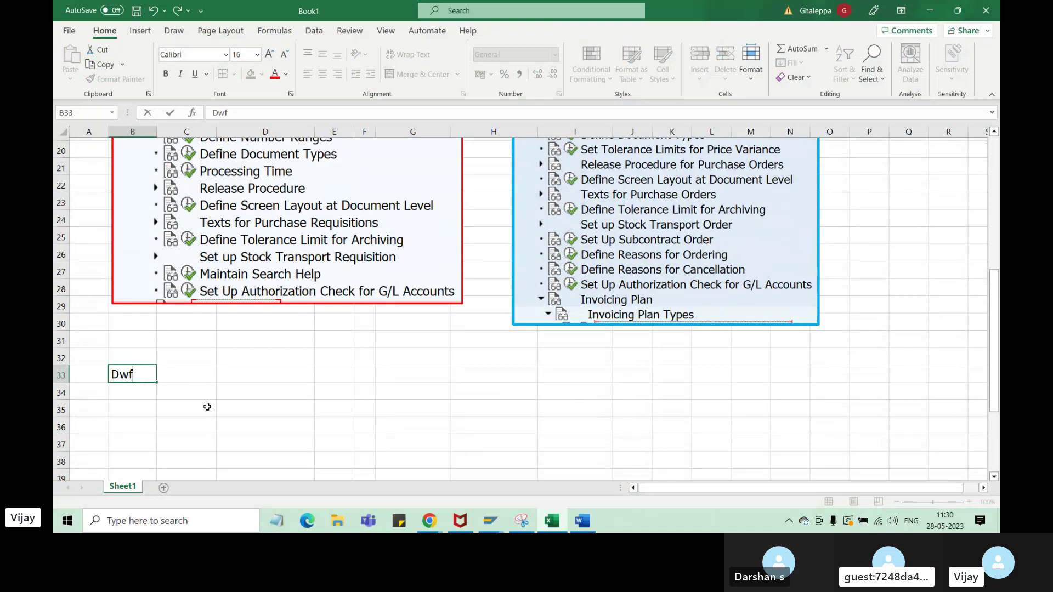
key(BackSpace)
key(BackSpace)
text(efine Document t)
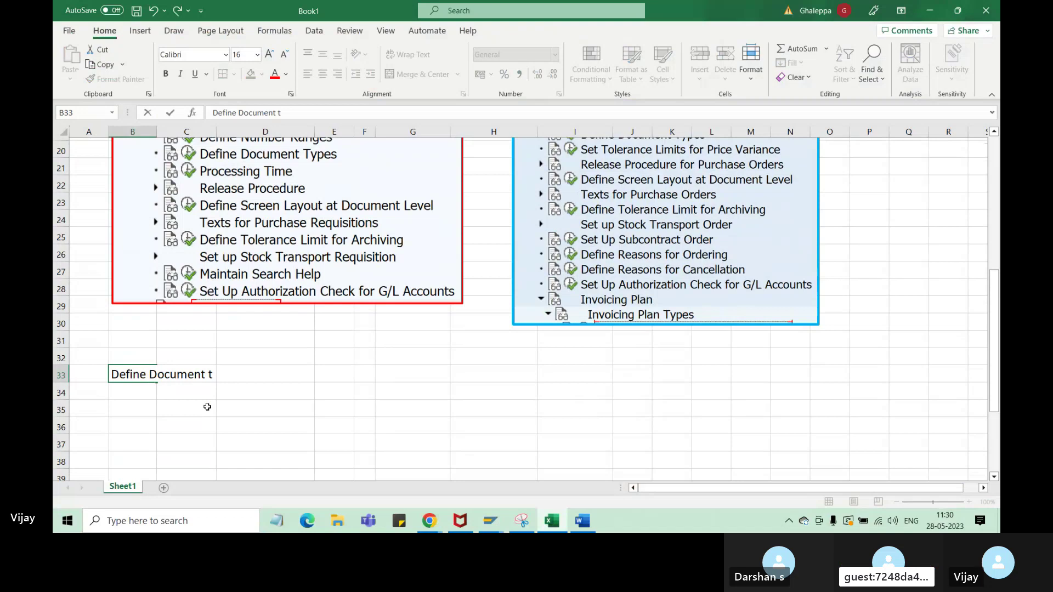
text(ype)
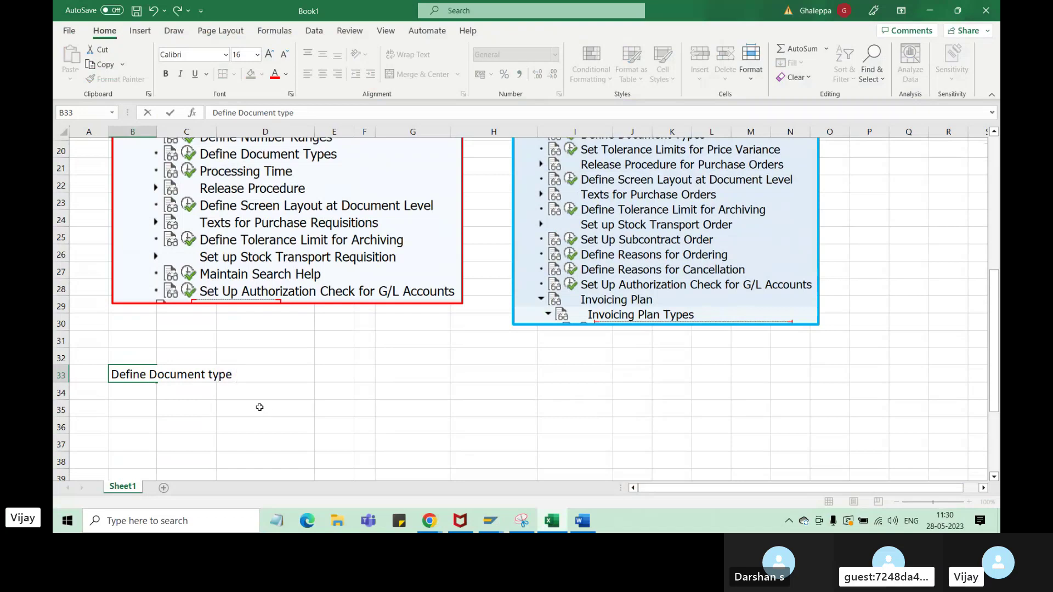
key(Return)
text(A)
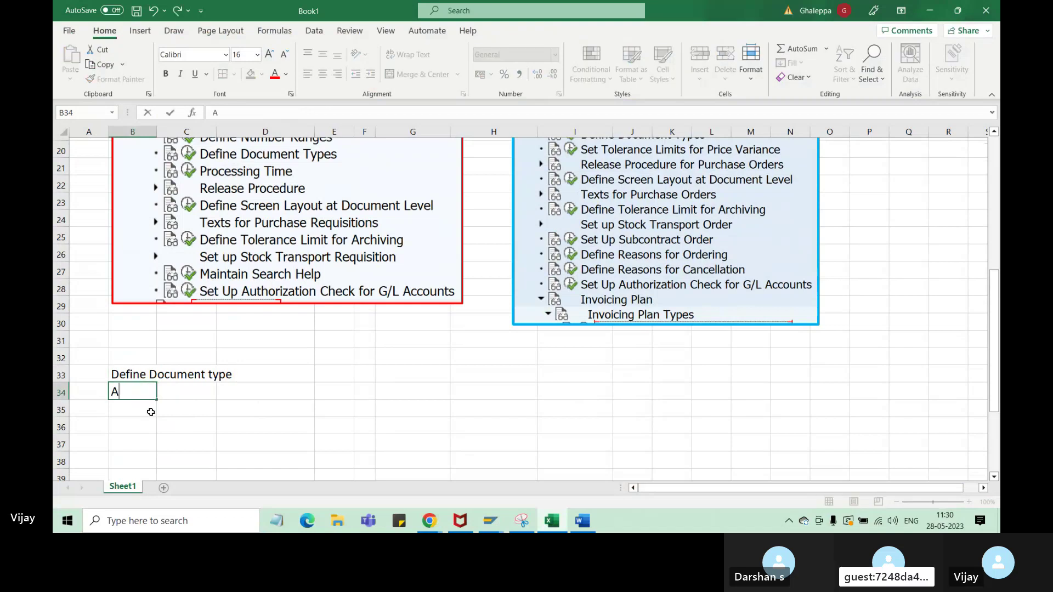
text(r)
key(BackSpace)
text(R)
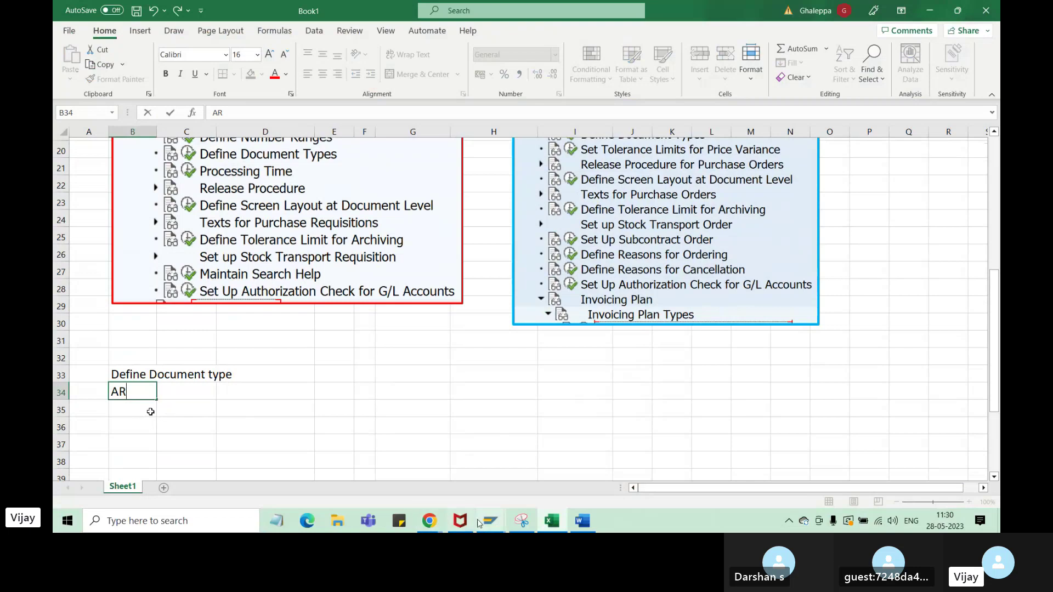
click(496, 525)
- Set the PO document type to UB Stock trans order, then select item 10's Batch cell
click(482, 464)
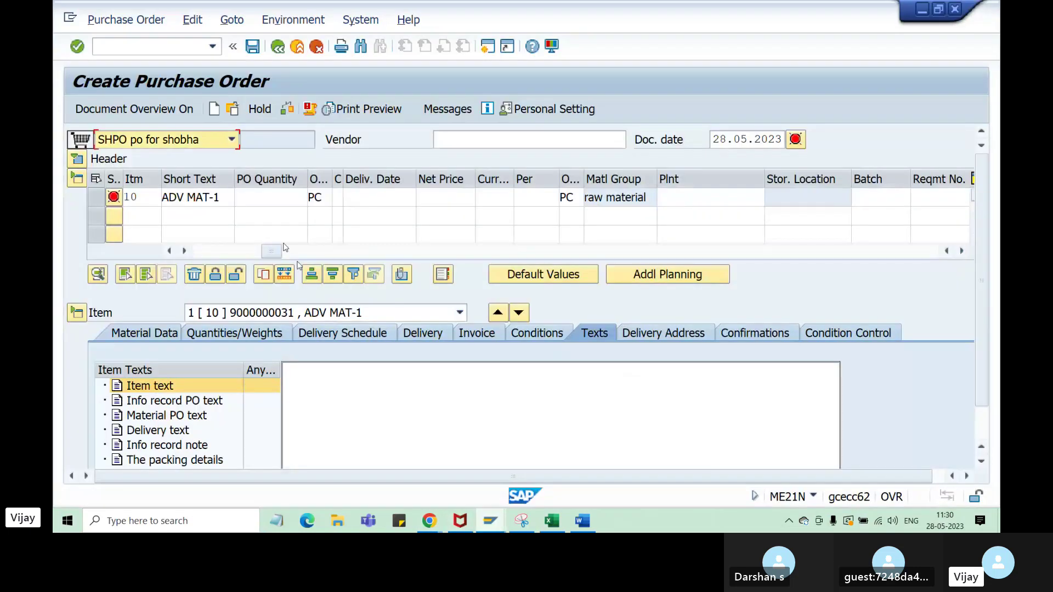
click(231, 140)
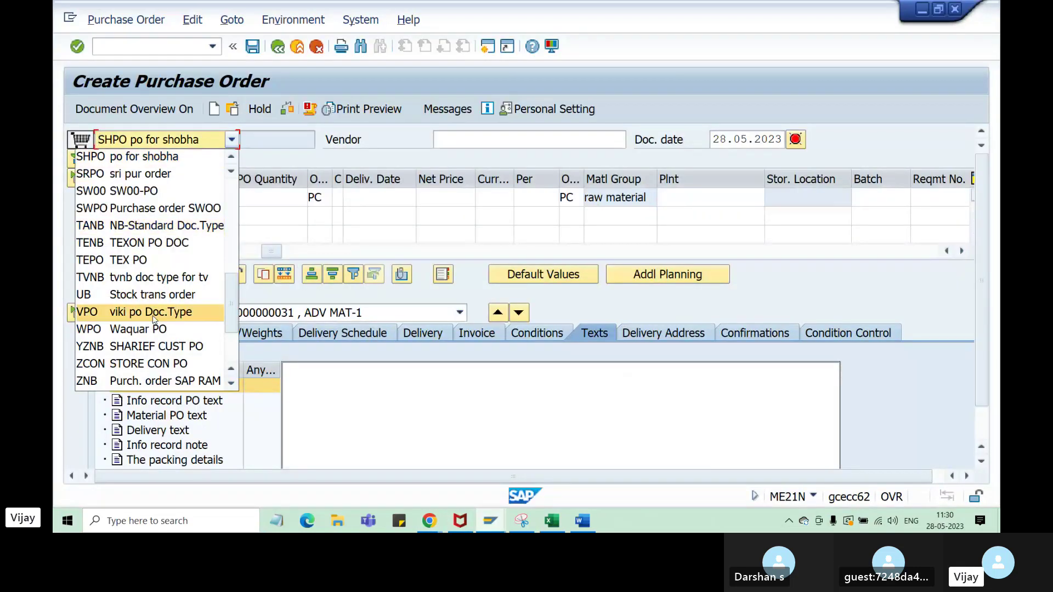
click(153, 297)
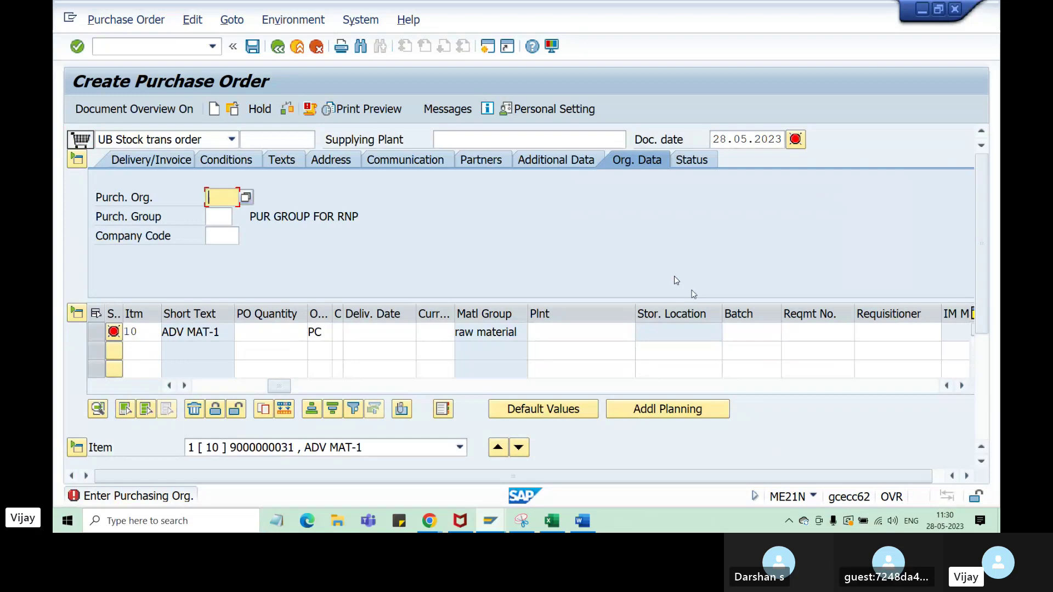
click(752, 313)
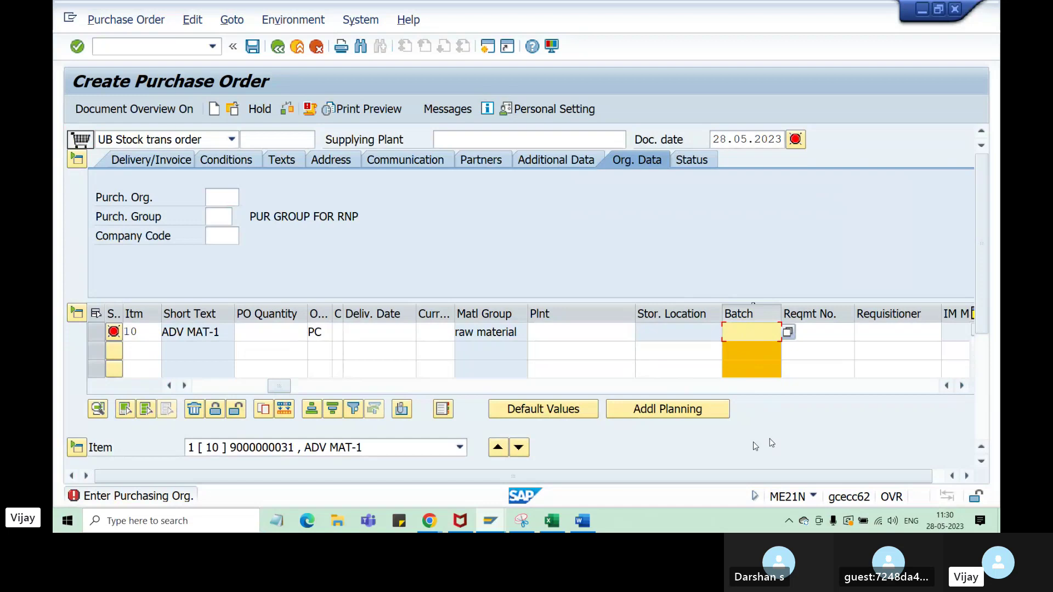
- Replace AR with NB in cell B34 under 'Define Document type'
mouse_move(557, 527)
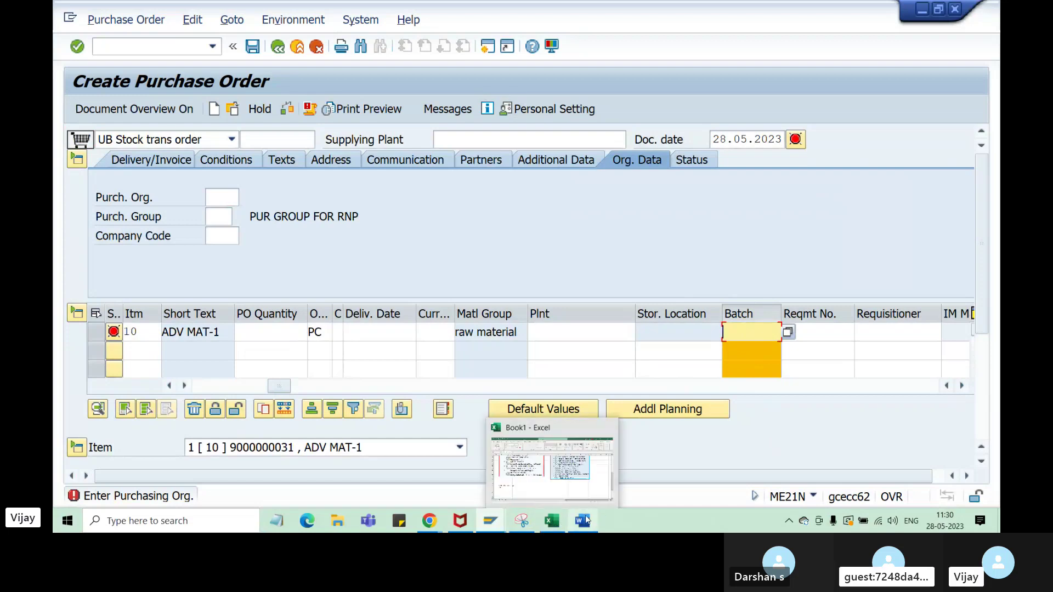
click(559, 526)
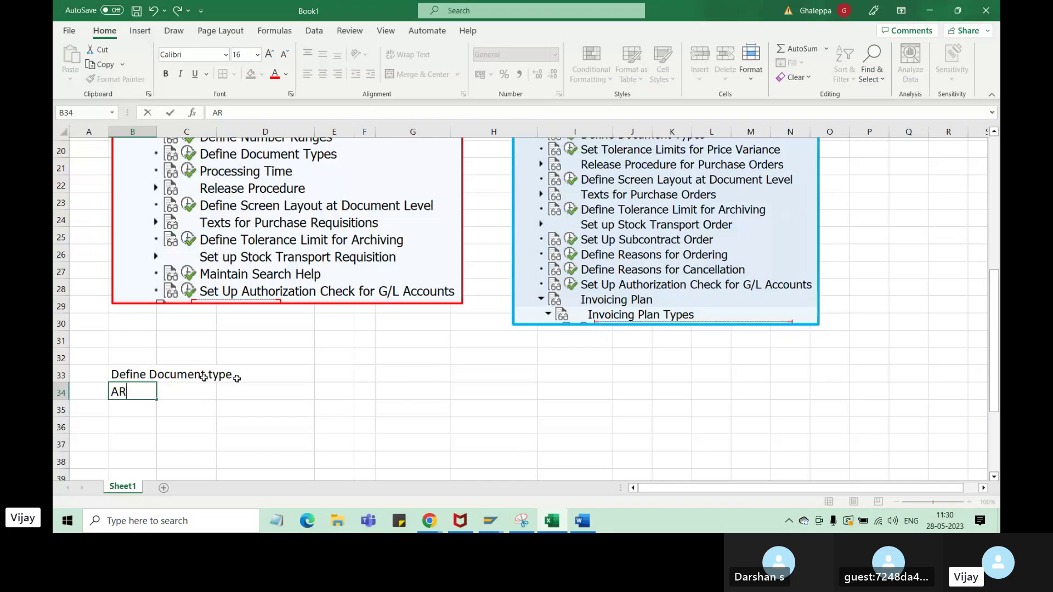
double_click(122, 392)
key(BackSpace)
text(NB)
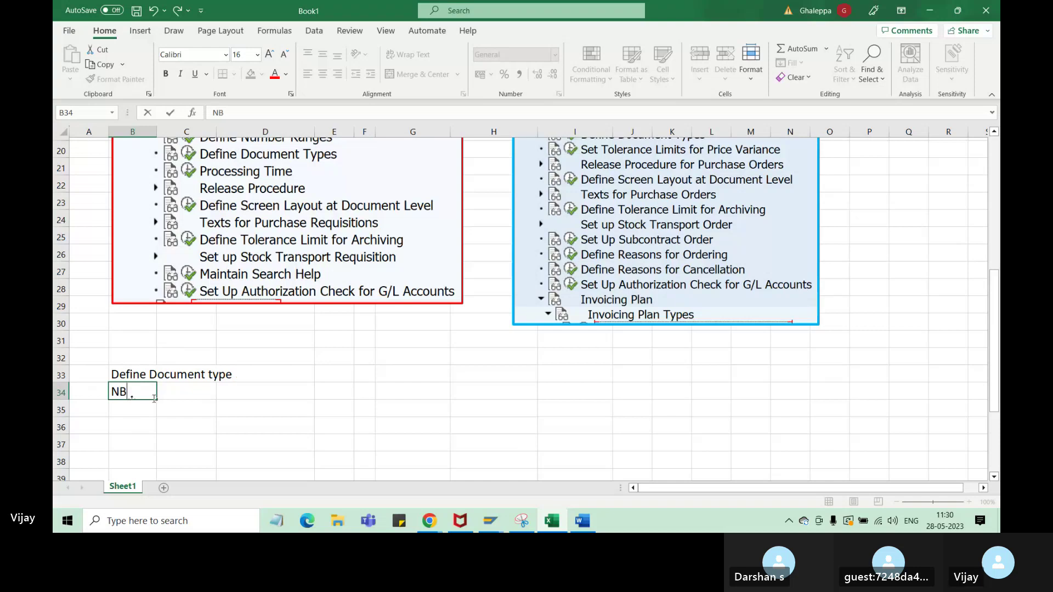
click(188, 435)
click(137, 394)
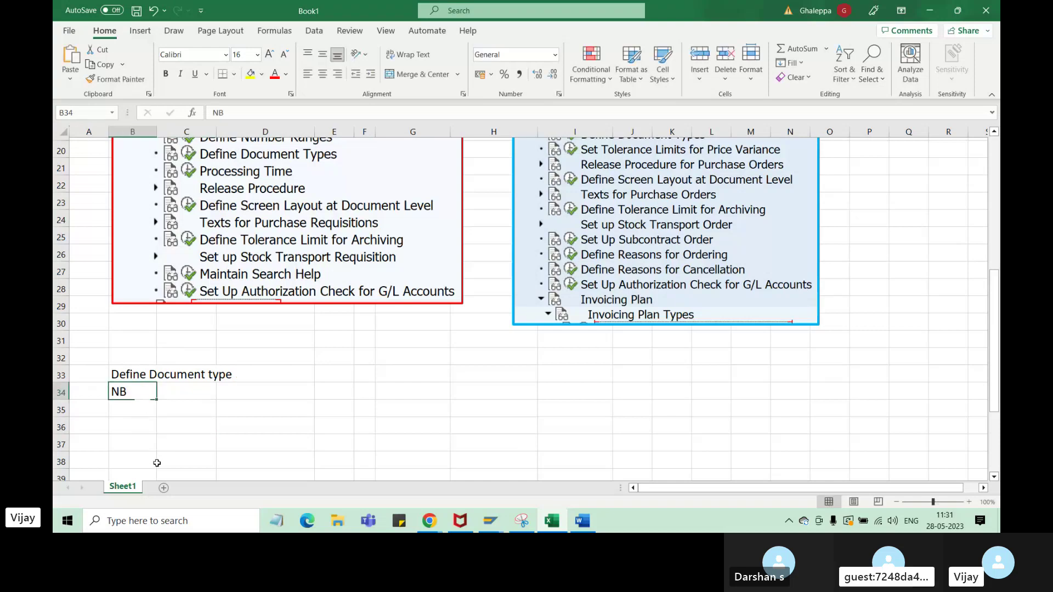
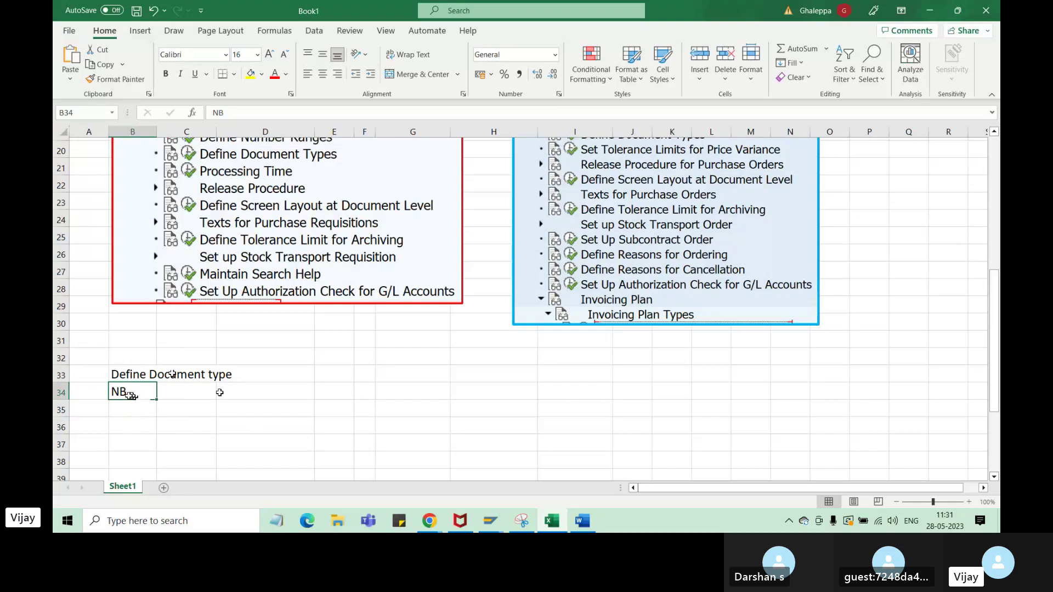
- Enter 10000 in cell D34 beside NB, correcting the mistyped 100000
click(261, 393)
text(10)
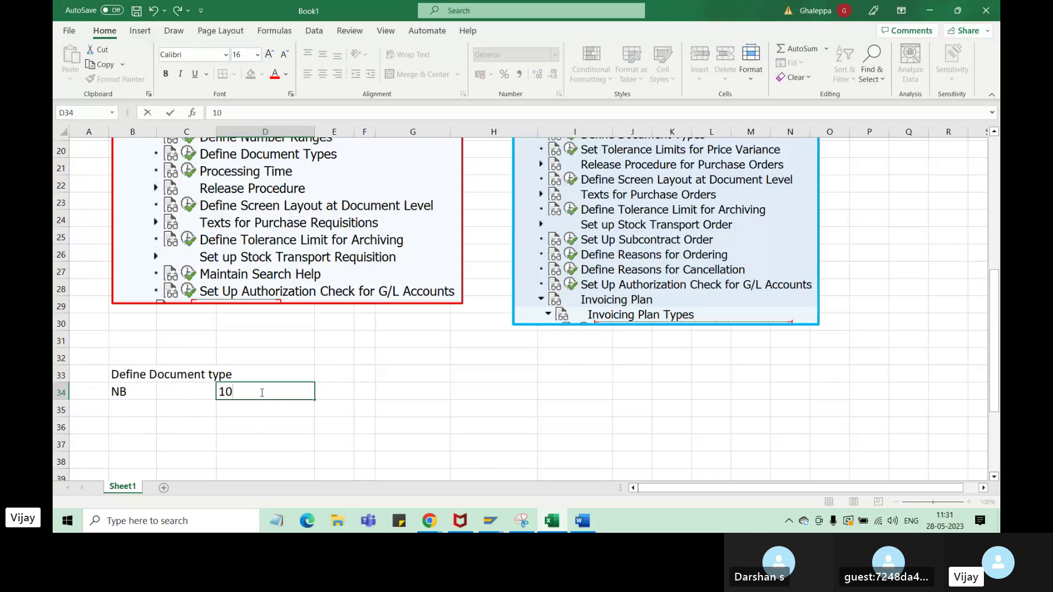
text(0000)
click(143, 392)
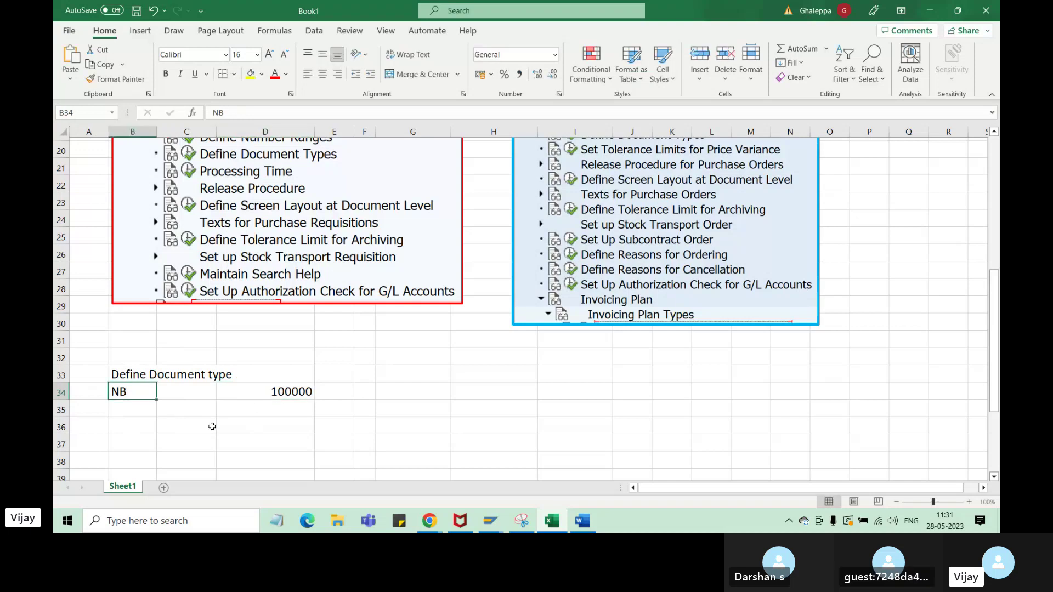
click(290, 394)
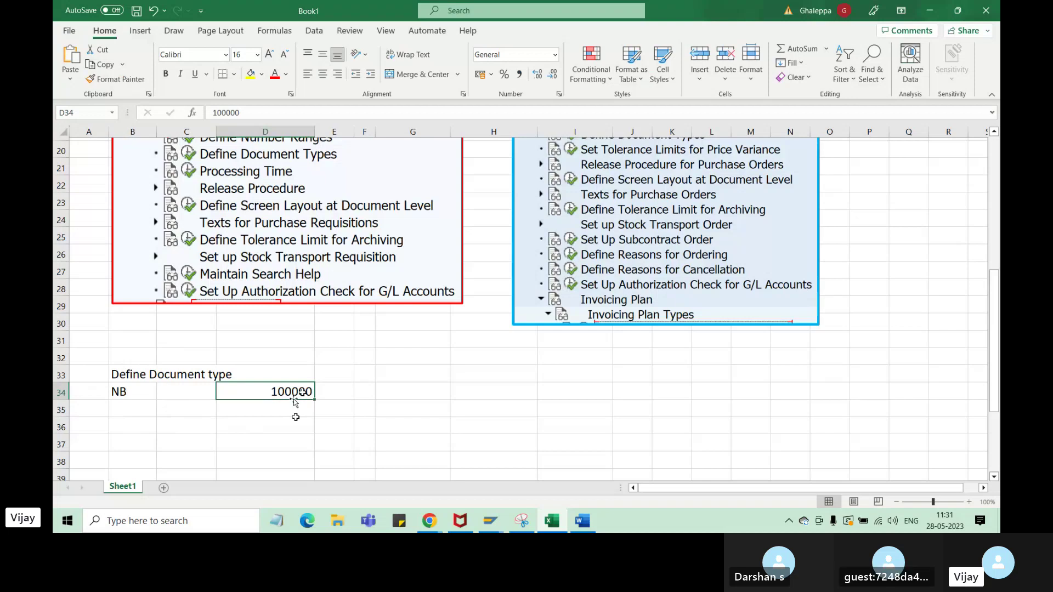
click(309, 113)
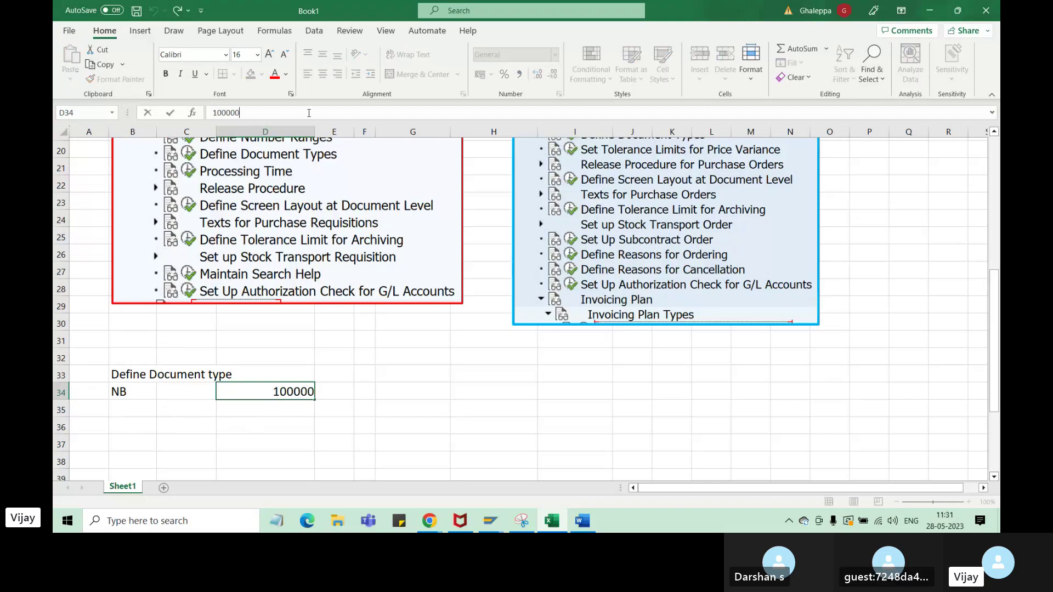
key(BackSpace)
click(305, 426)
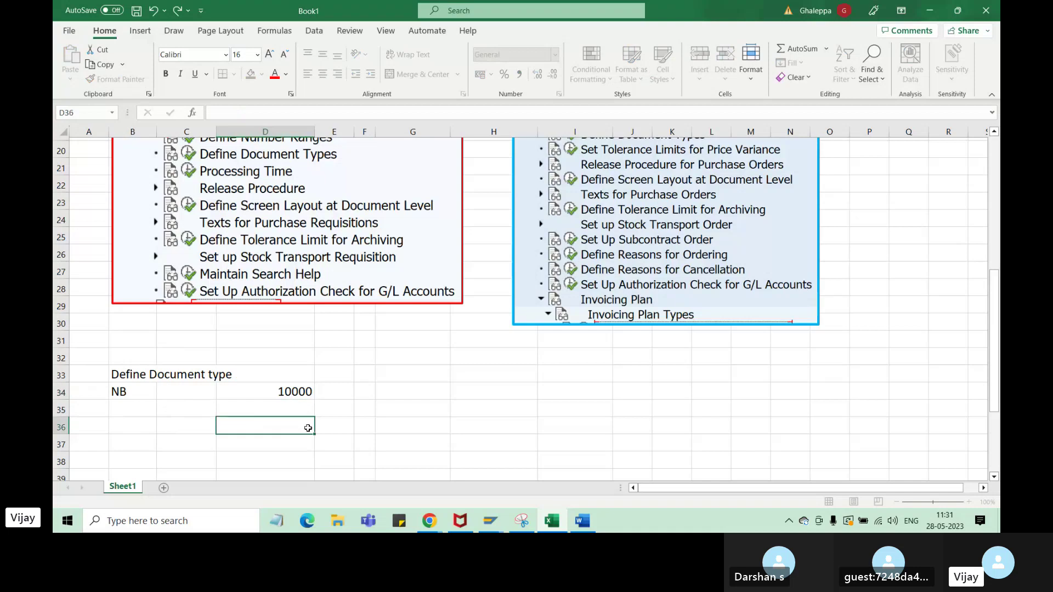
- Centre the 10000 value within its cell
click(298, 390)
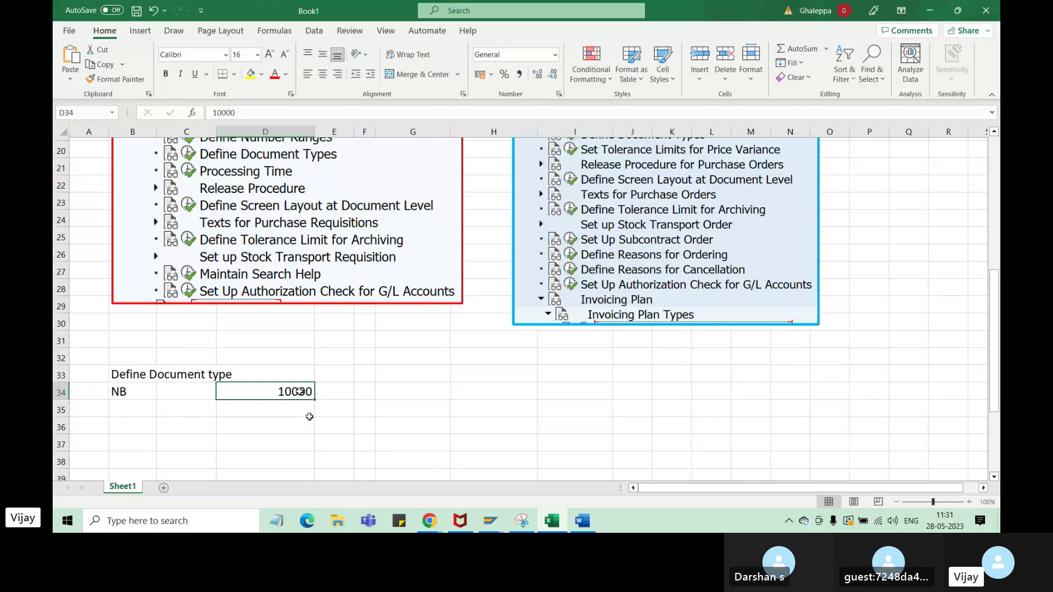
click(125, 393)
click(280, 393)
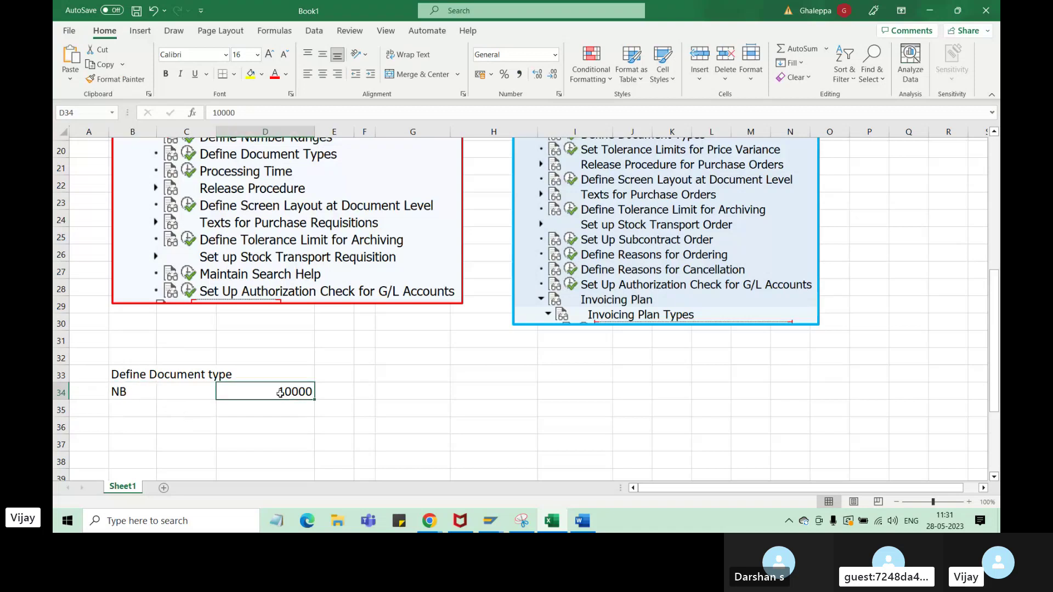
click(323, 74)
click(121, 394)
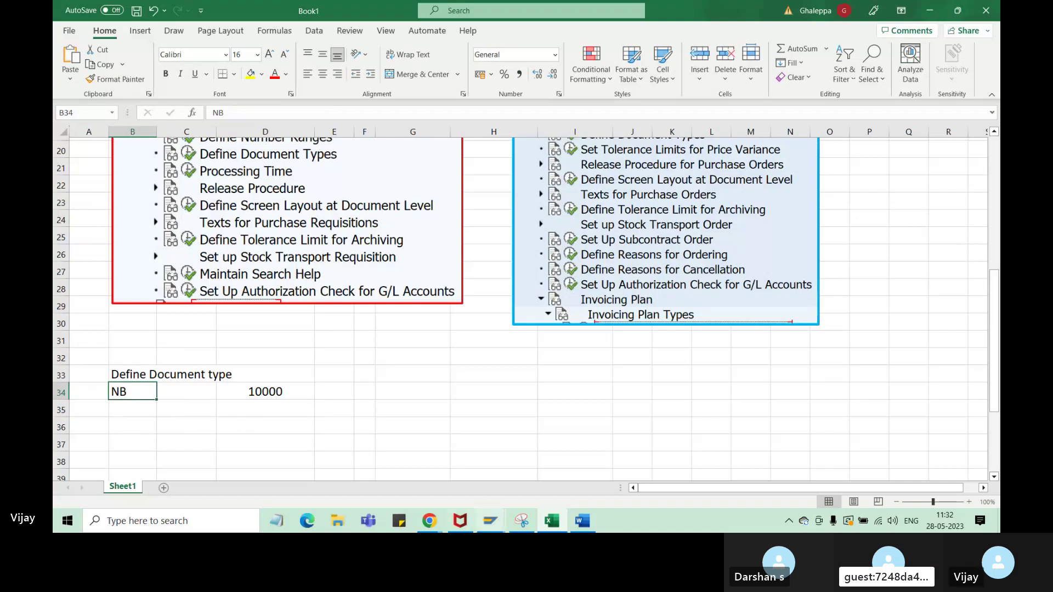
- In Display IMG, show IMG Activity keys and widen the column to read SIMG_CFMENUOLMEOMY6
mouse_move(492, 524)
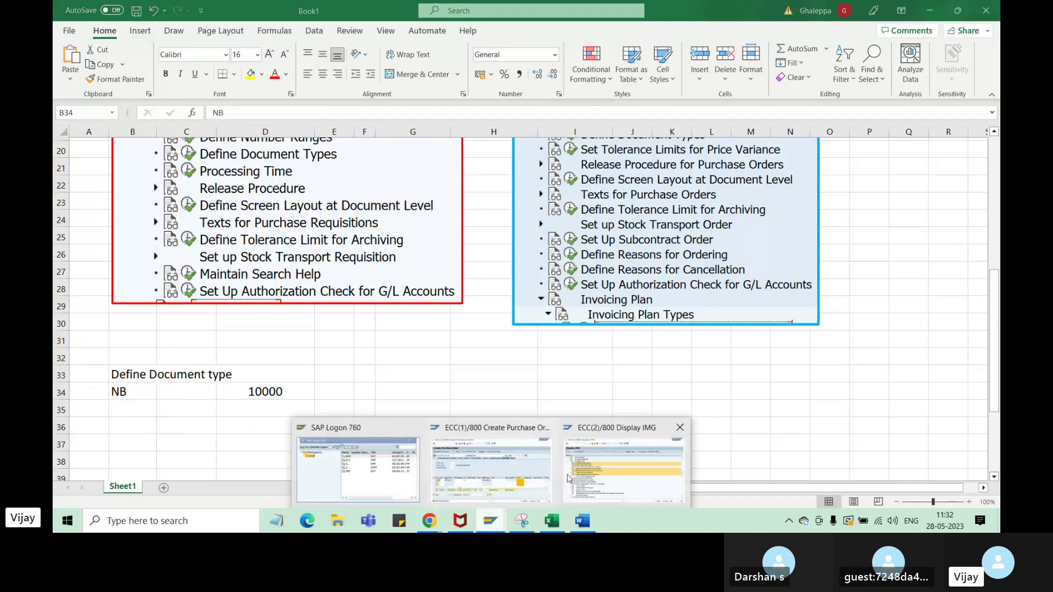
click(601, 477)
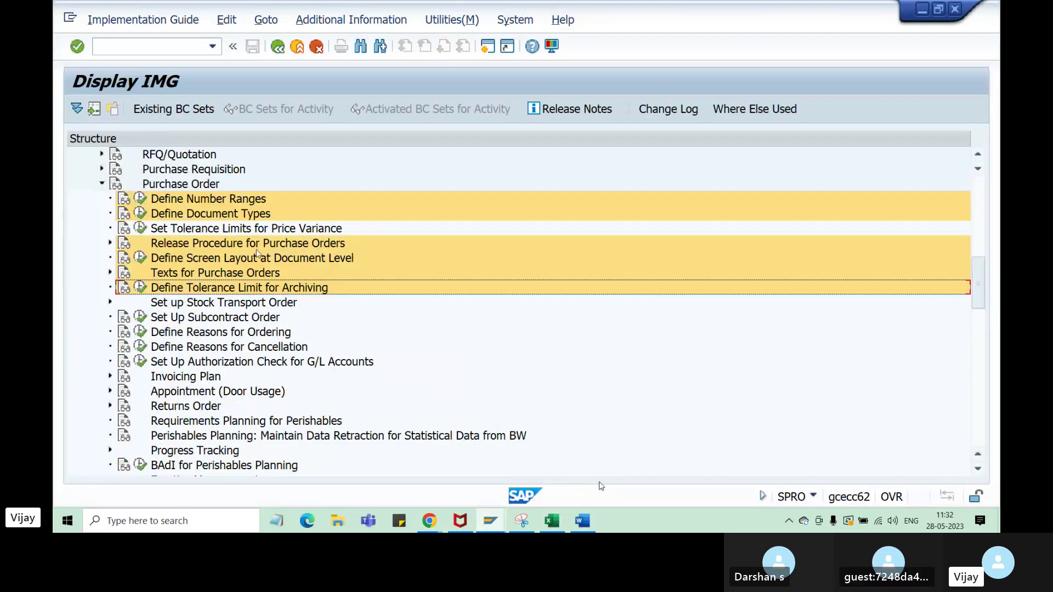
click(241, 214)
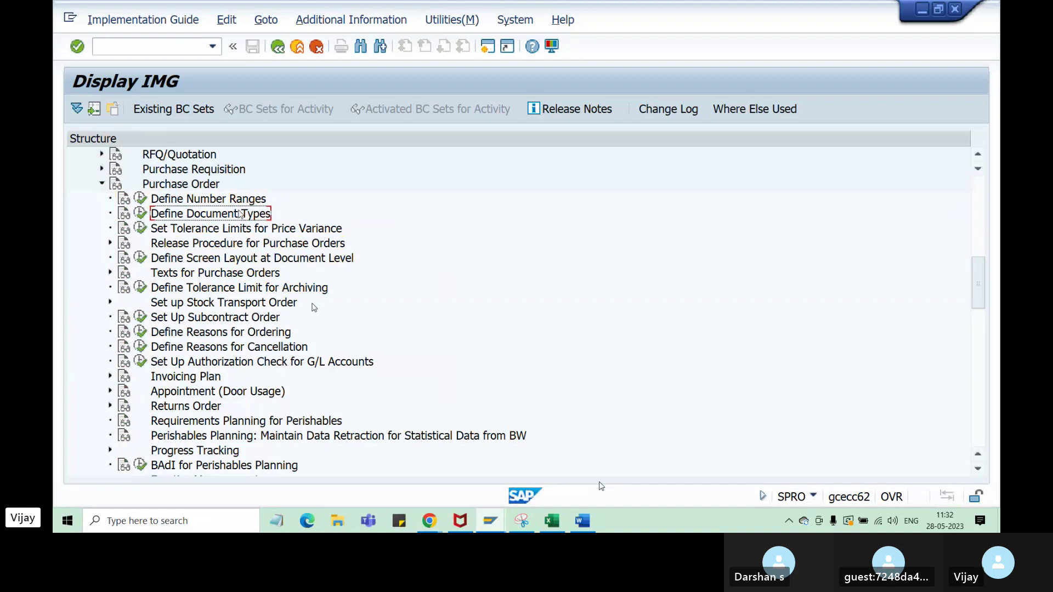
scroll(315, 307, up, 2)
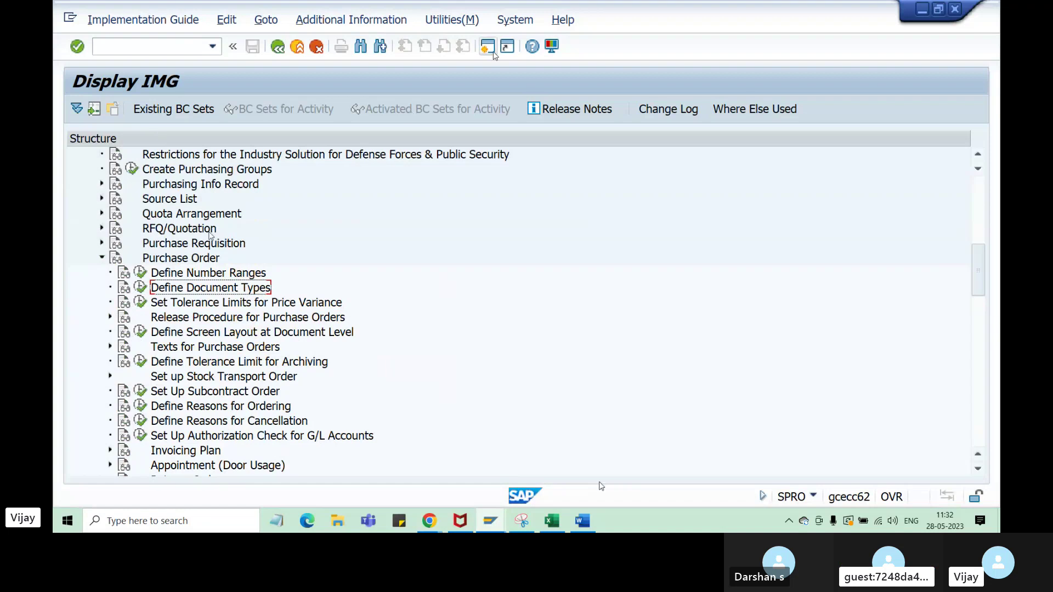
click(384, 20)
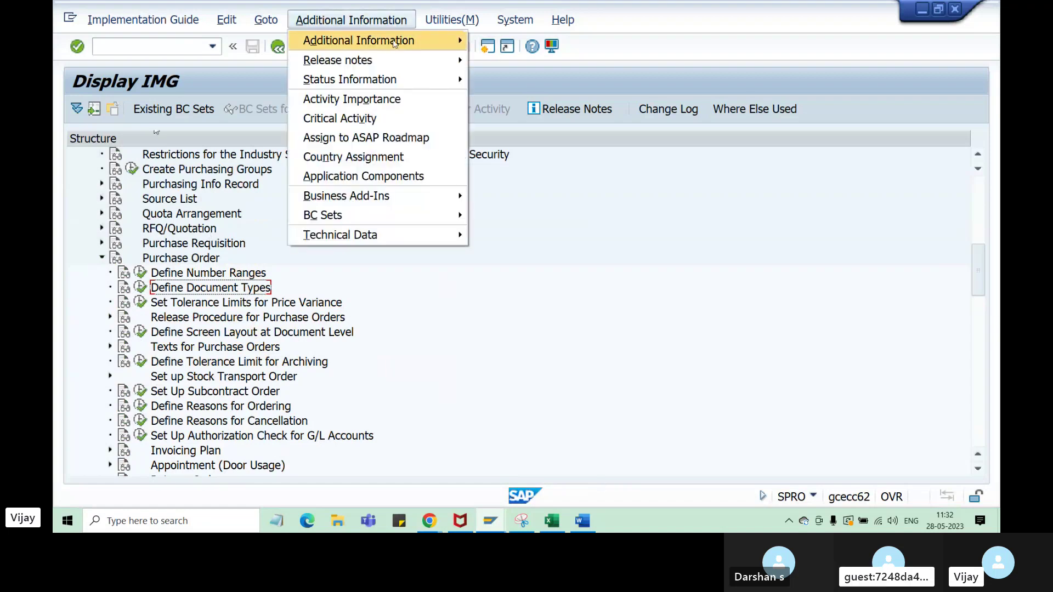
mouse_move(352, 38)
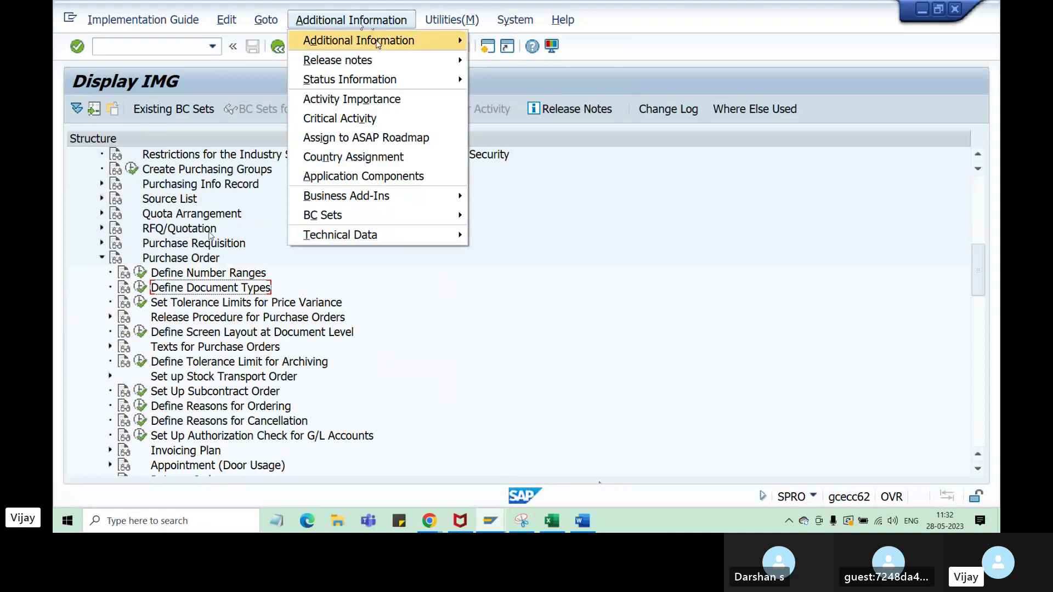
mouse_move(536, 65)
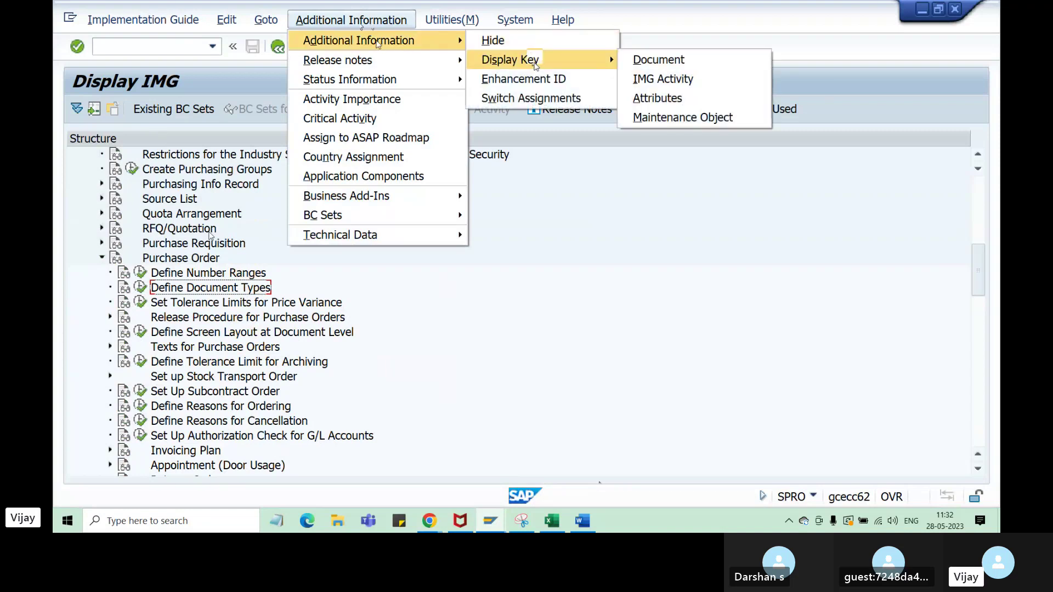
click(676, 79)
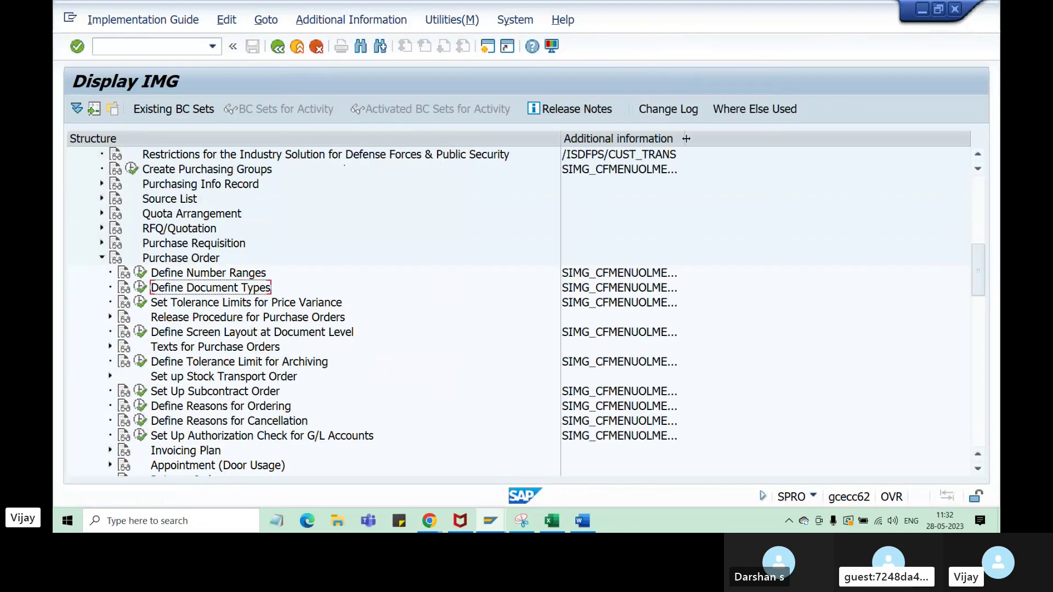
drag(686, 138, 756, 143)
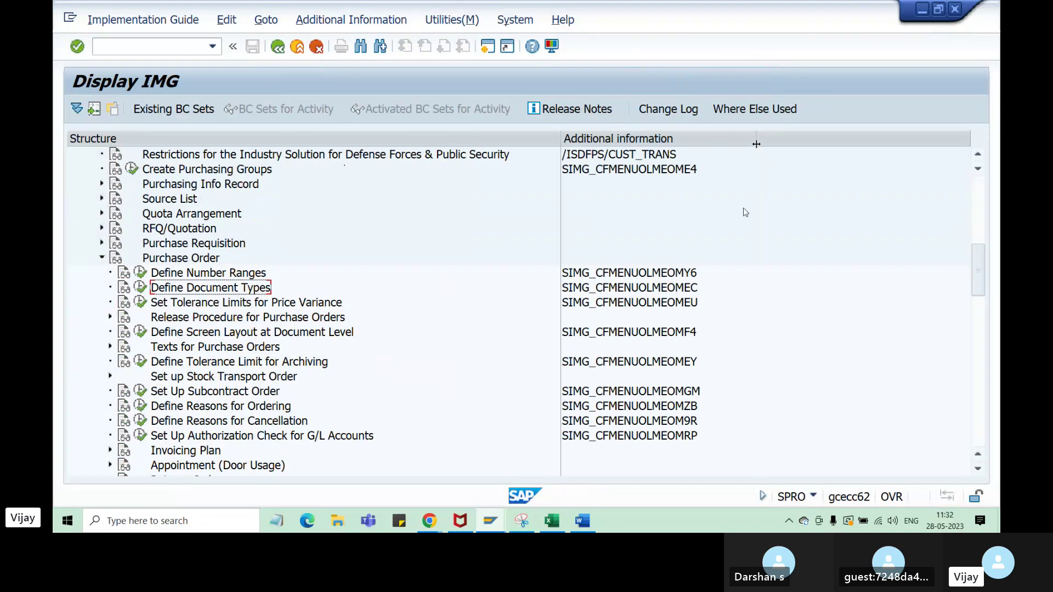
click(186, 258)
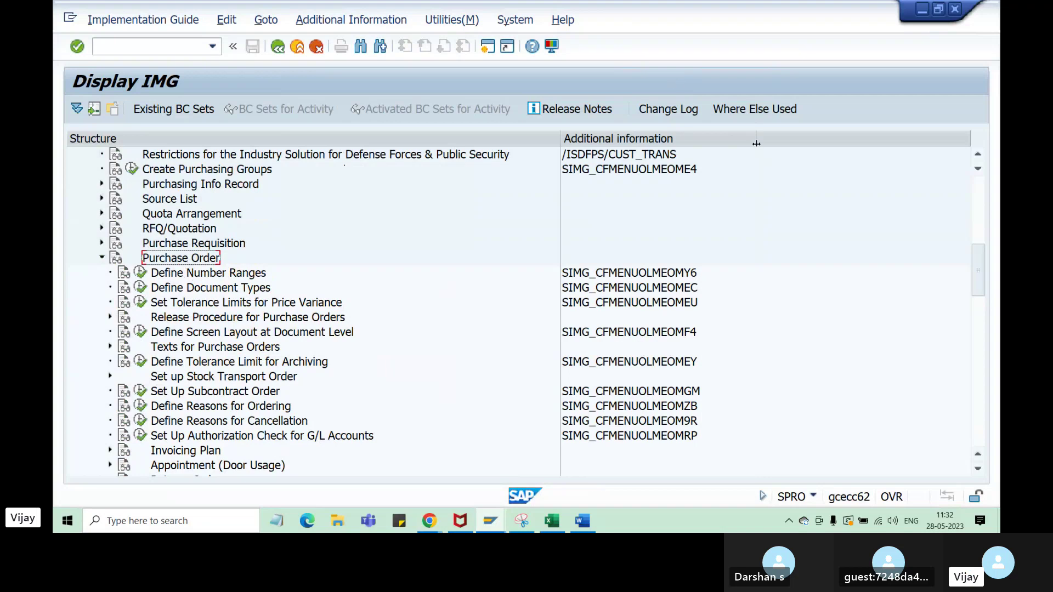
click(201, 276)
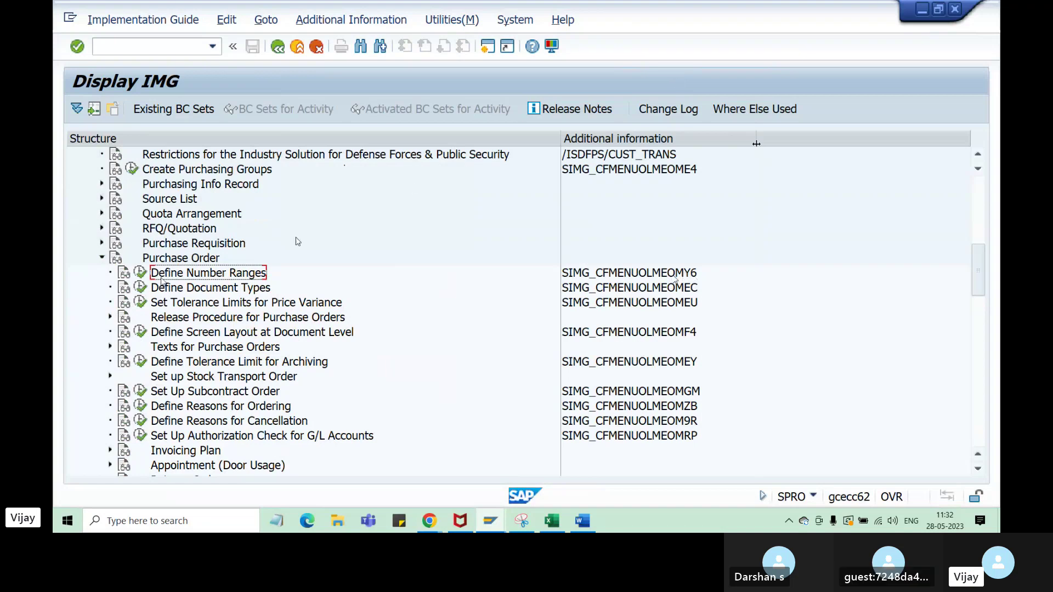
- Switch the key column to Document keys, then back to IMG Activity keys
click(344, 23)
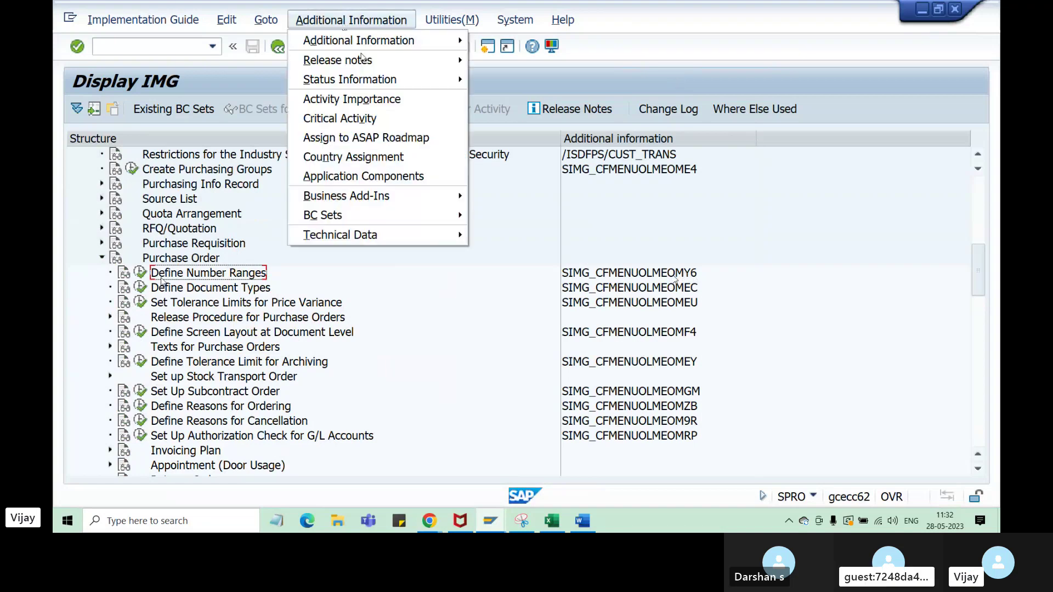
mouse_move(389, 48)
mouse_move(511, 57)
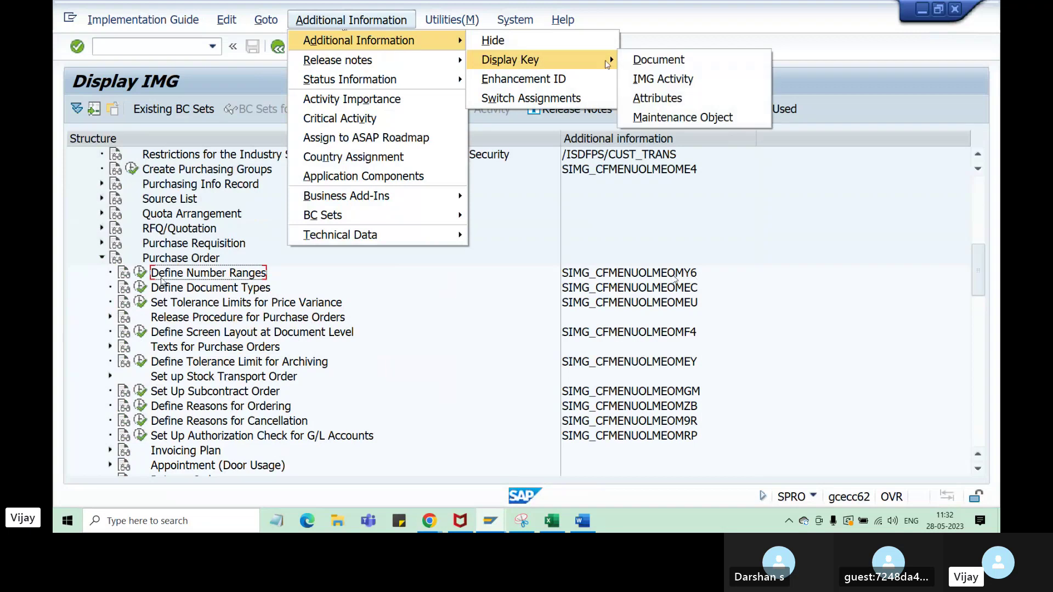
click(648, 60)
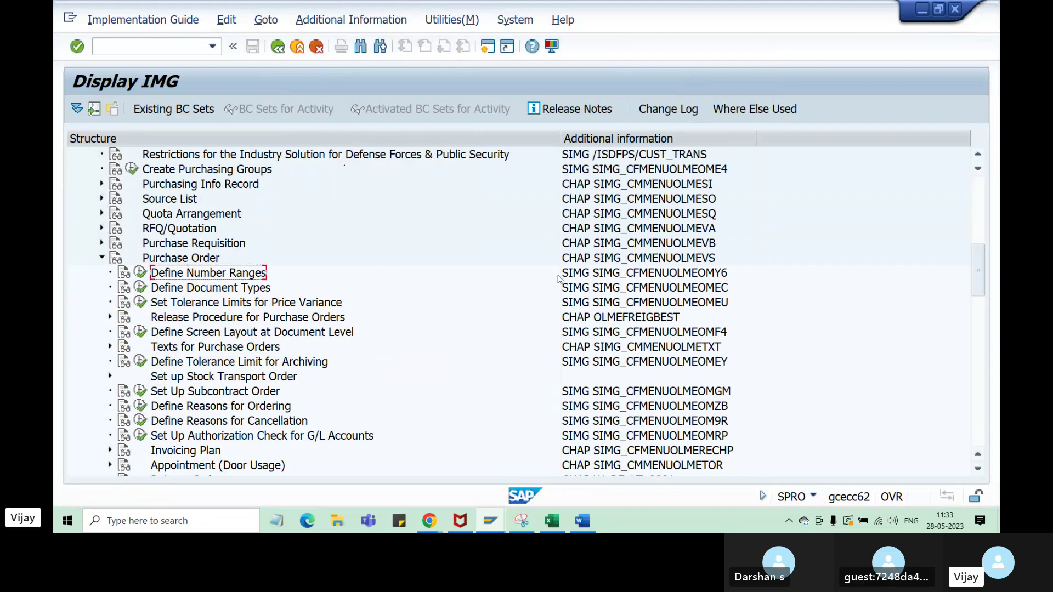
click(710, 260)
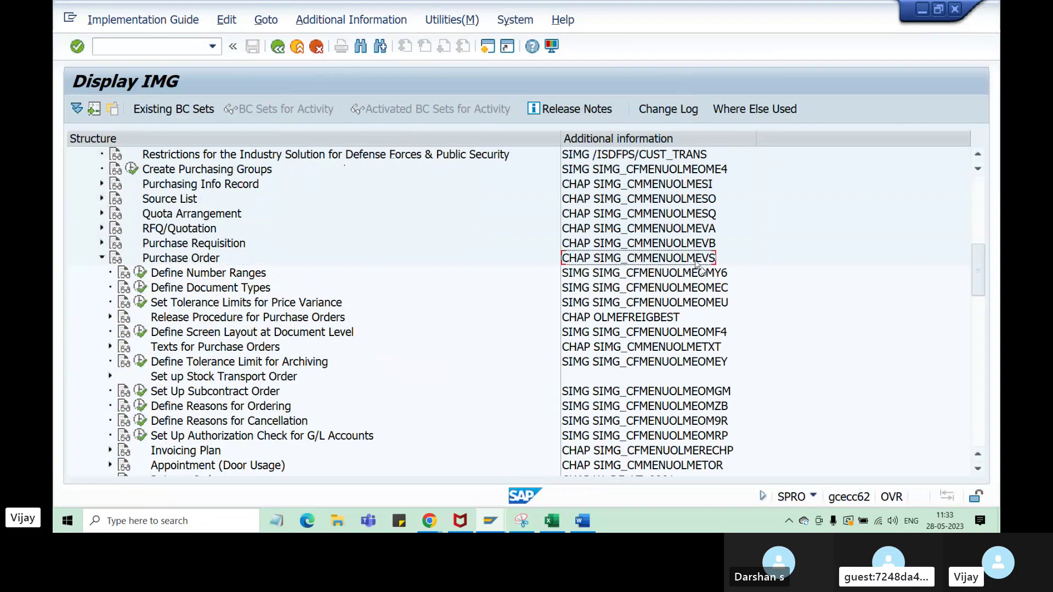
mouse_move(396, 41)
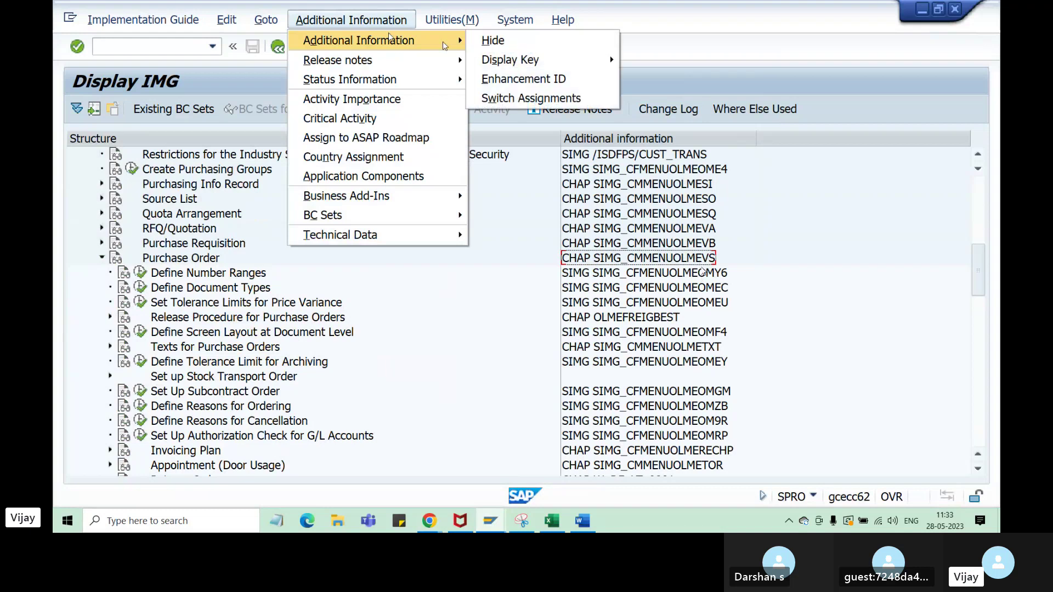
mouse_move(526, 60)
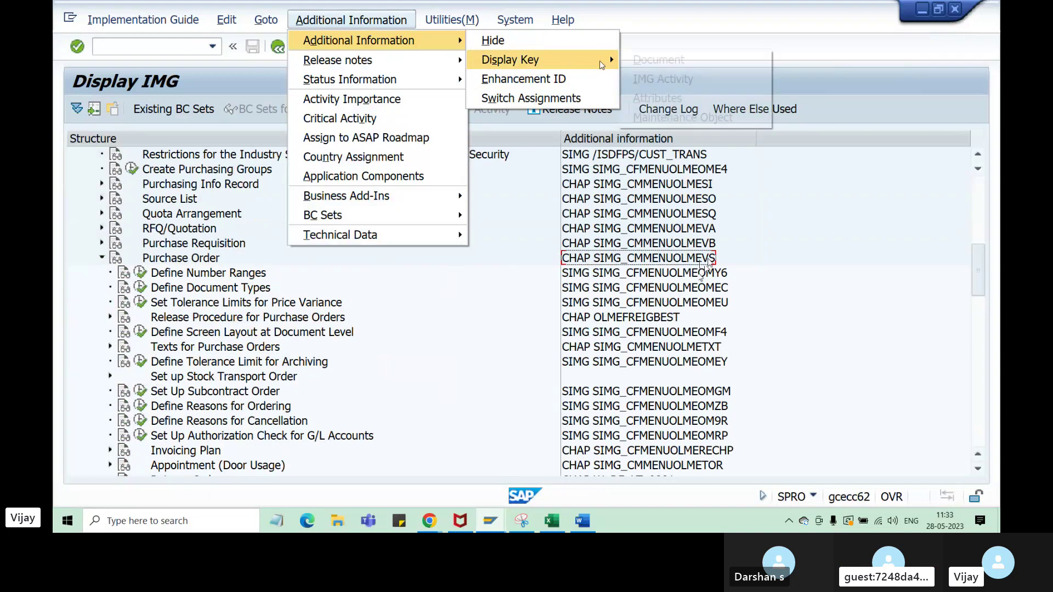
click(659, 59)
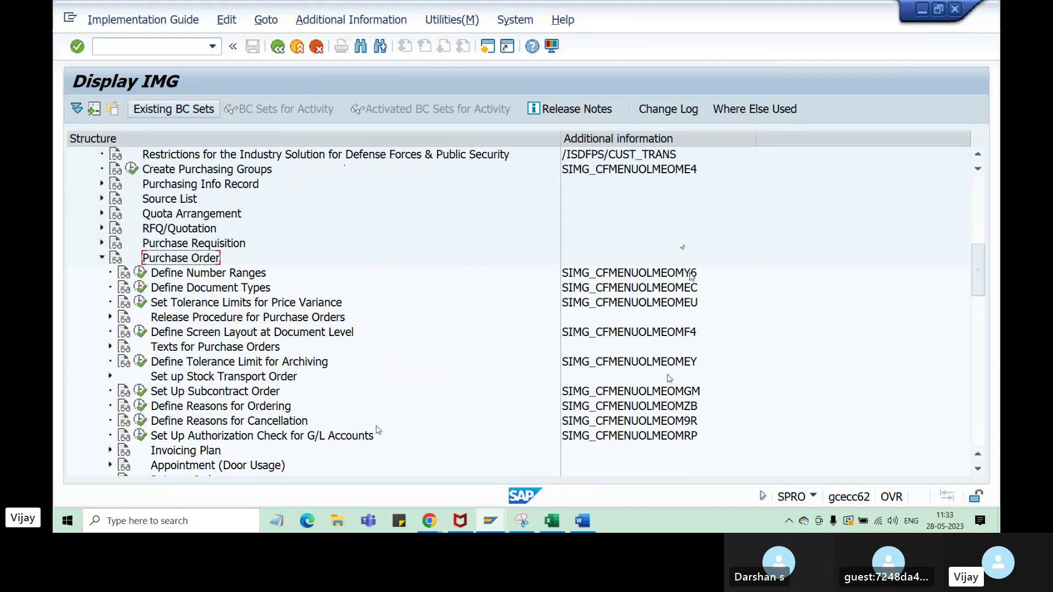
- Enter OLME below the SPRO menu path note and merge-centre it across B11:D11
click(552, 520)
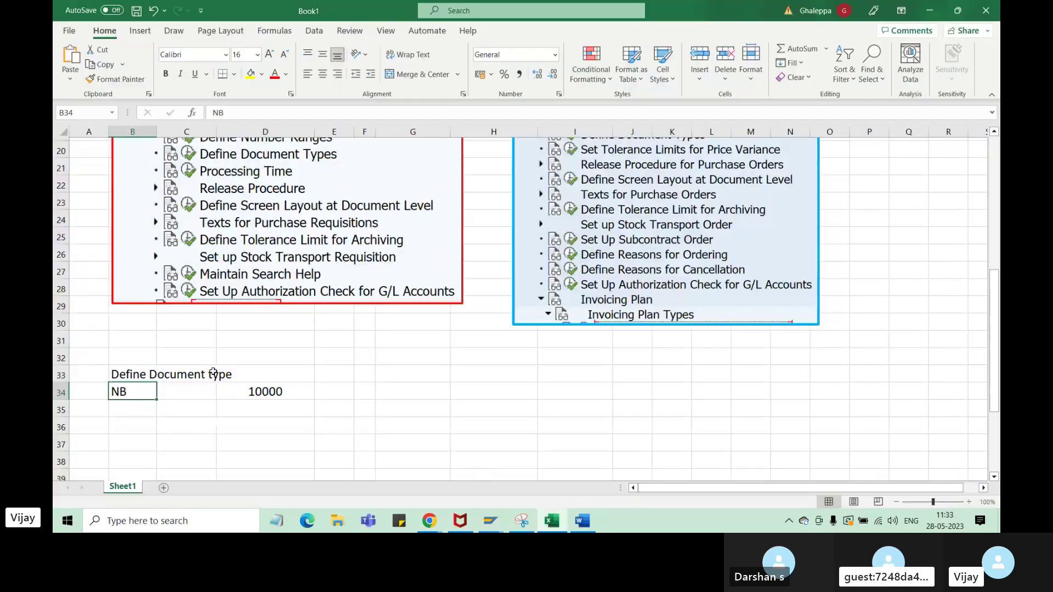
click(143, 299)
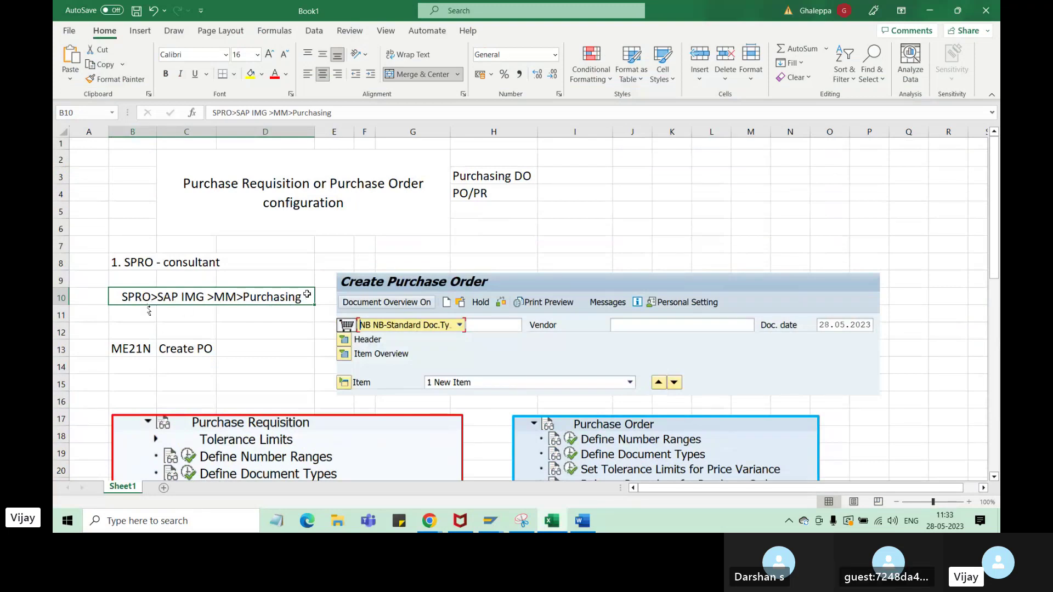
click(238, 313)
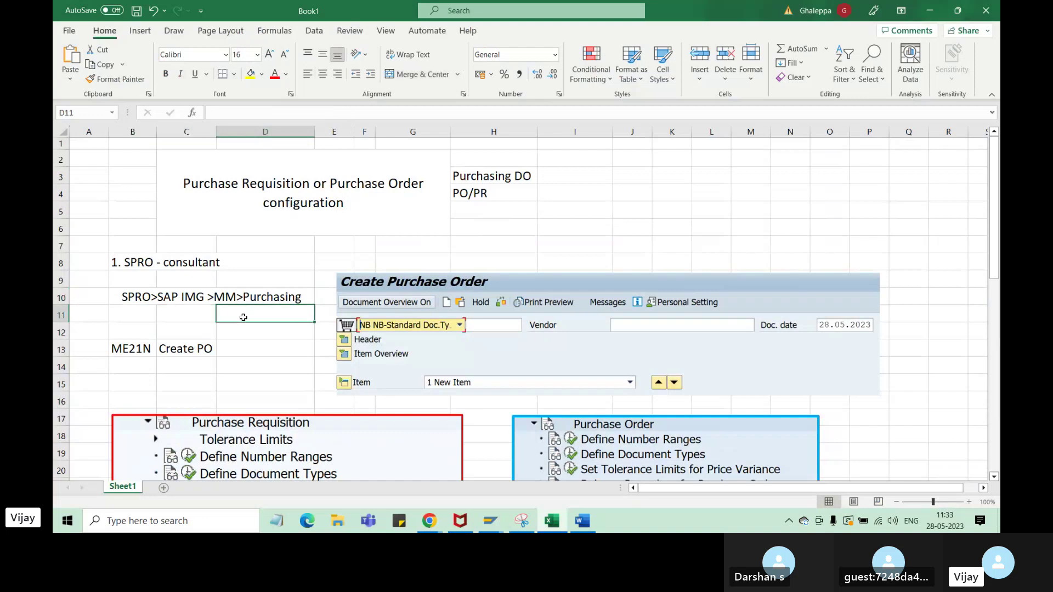
text(OLME)
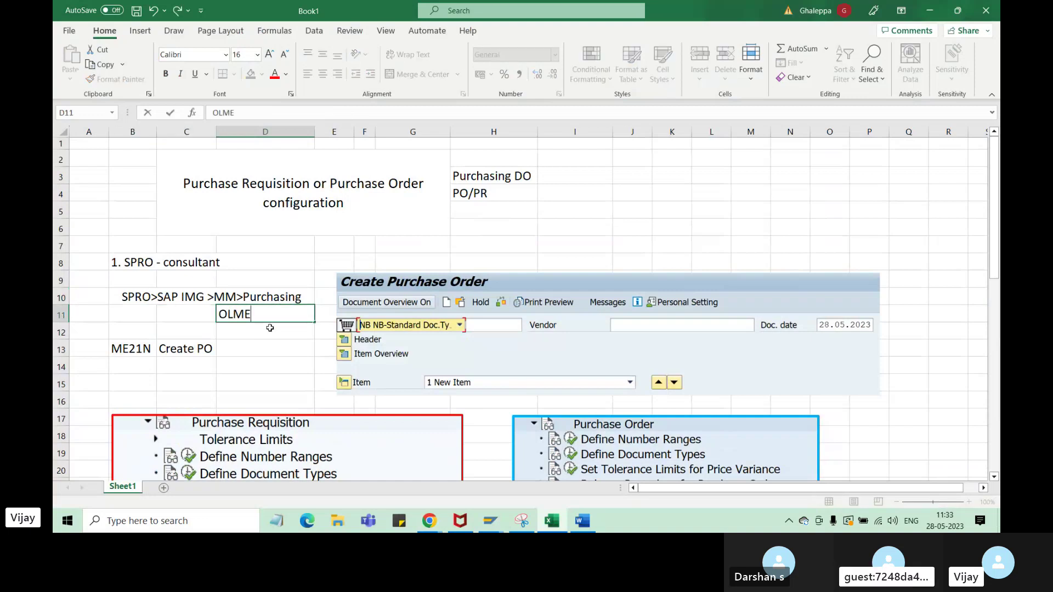
key(Return)
drag(131, 313, 263, 314)
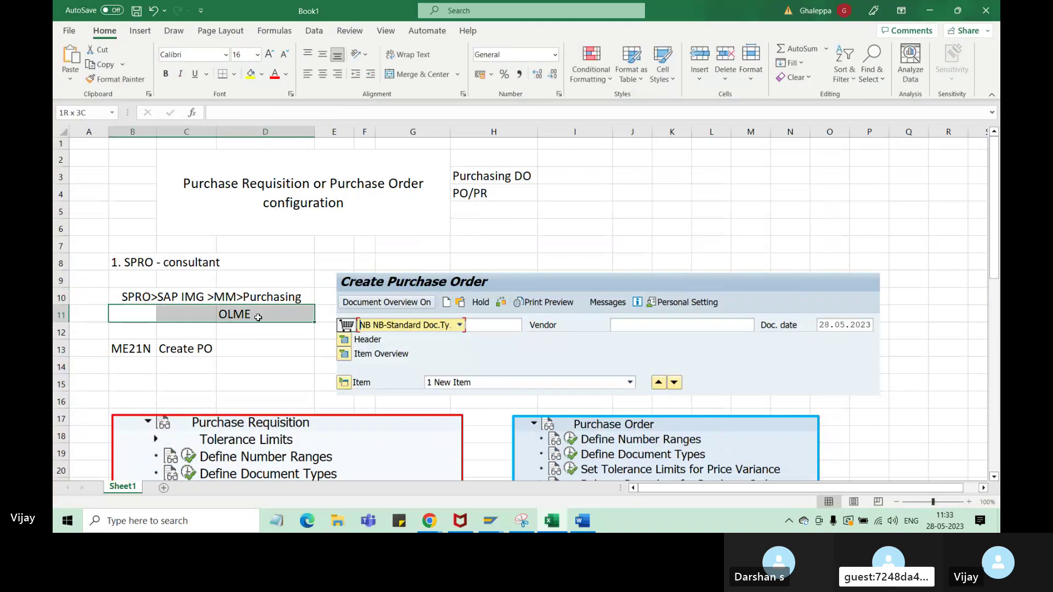
click(417, 75)
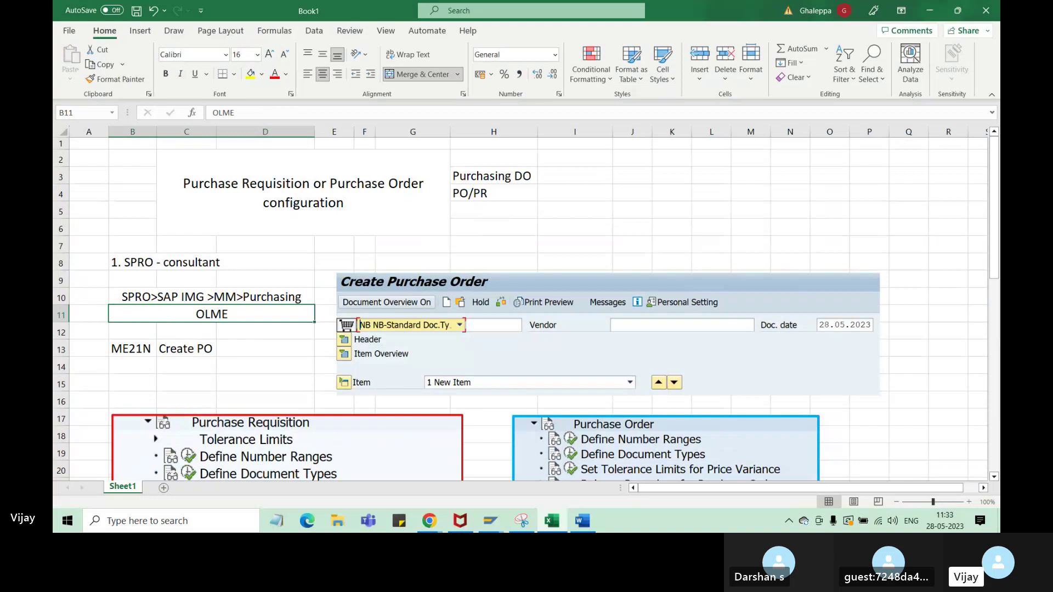
click(491, 521)
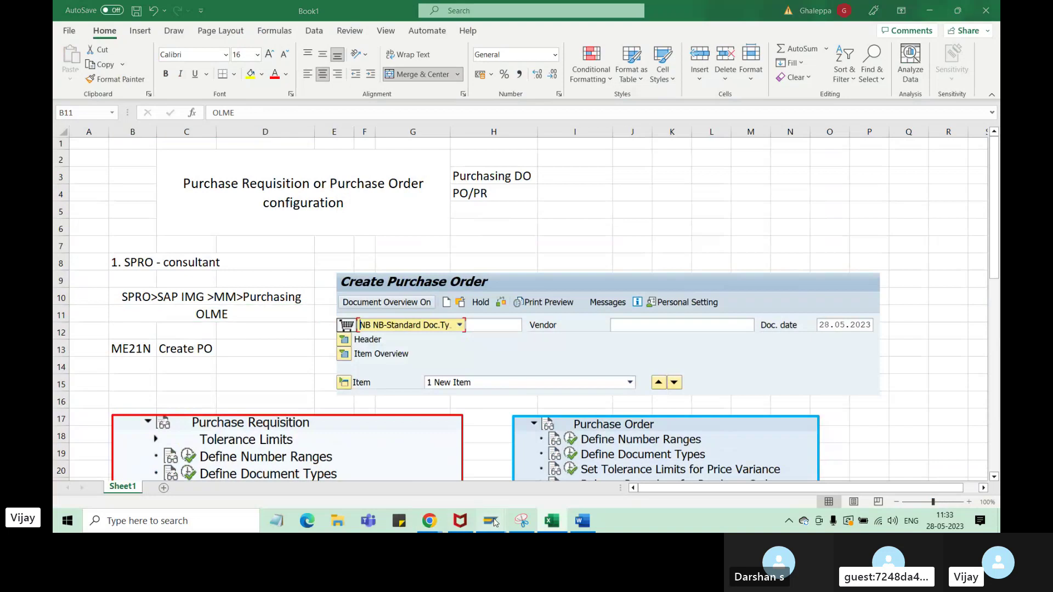
- In the IMG window, return to the main menu with /n, rerun OLME and select Purchasing
click(517, 487)
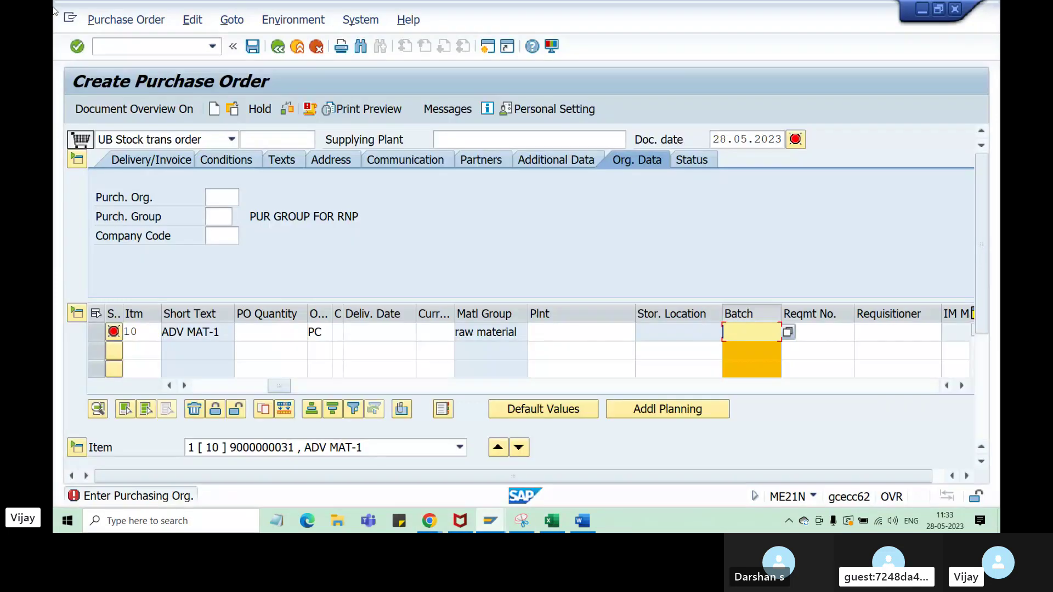
mouse_move(521, 521)
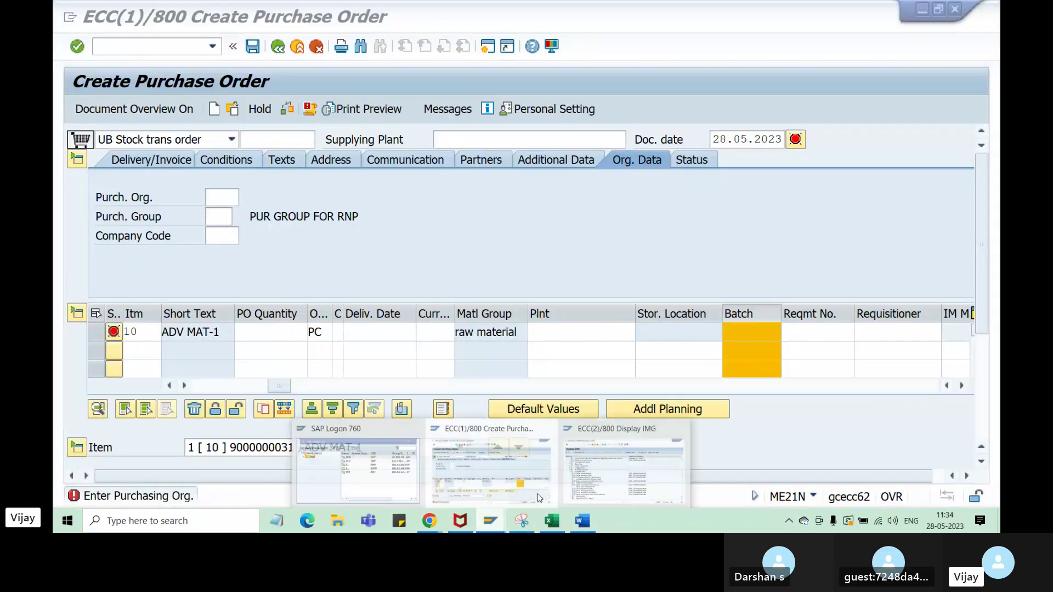
click(628, 472)
click(170, 52)
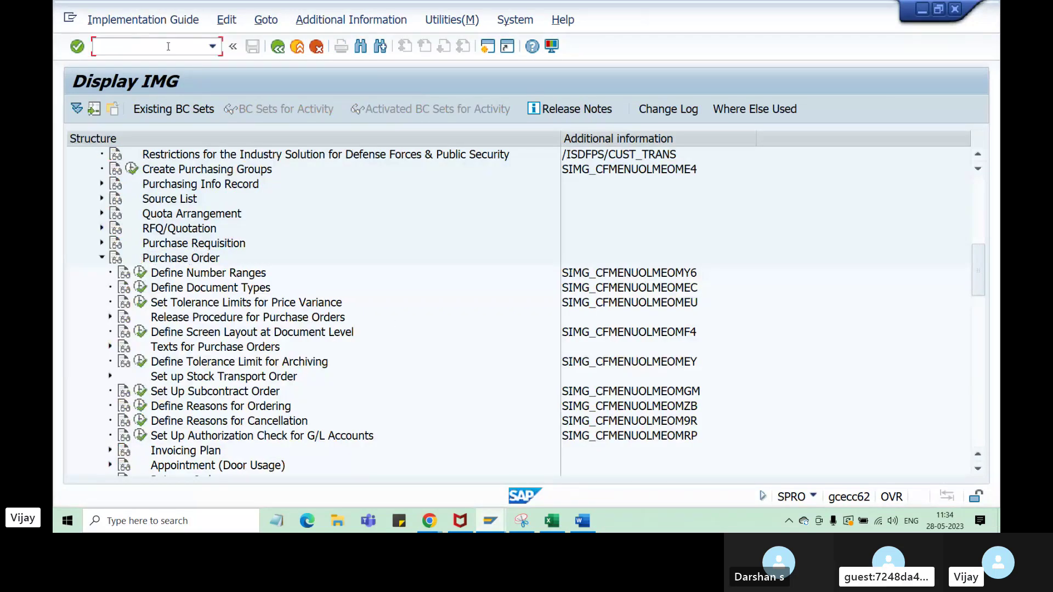
text(/n)
key(Return)
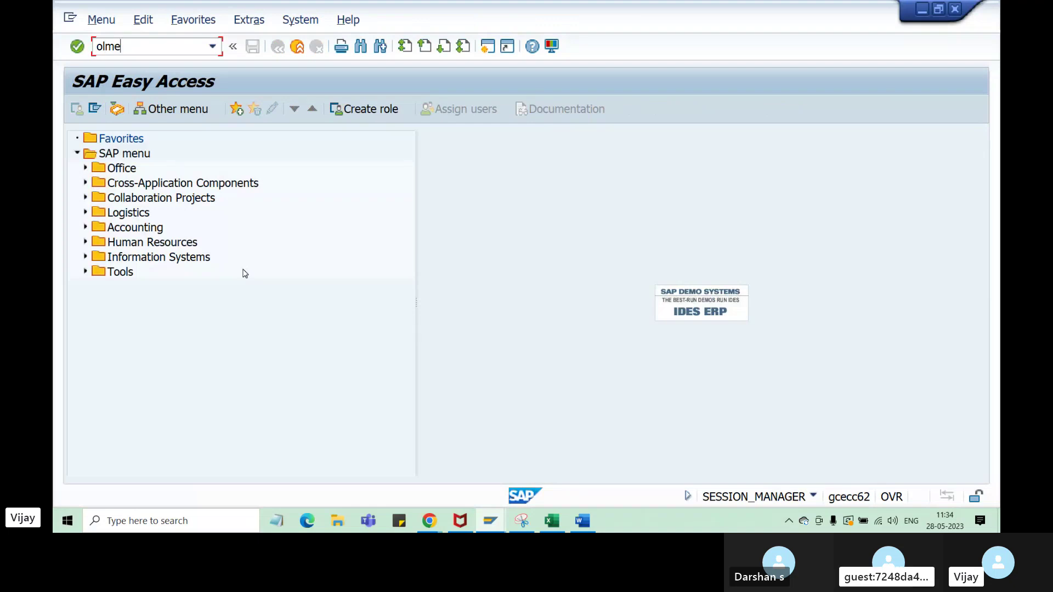
key(Return)
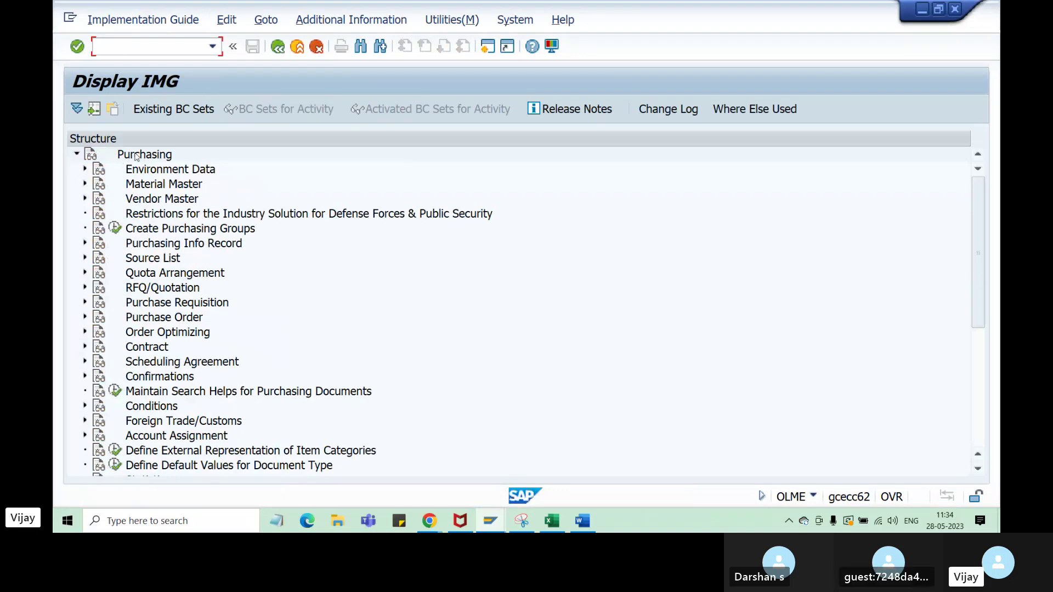
click(144, 155)
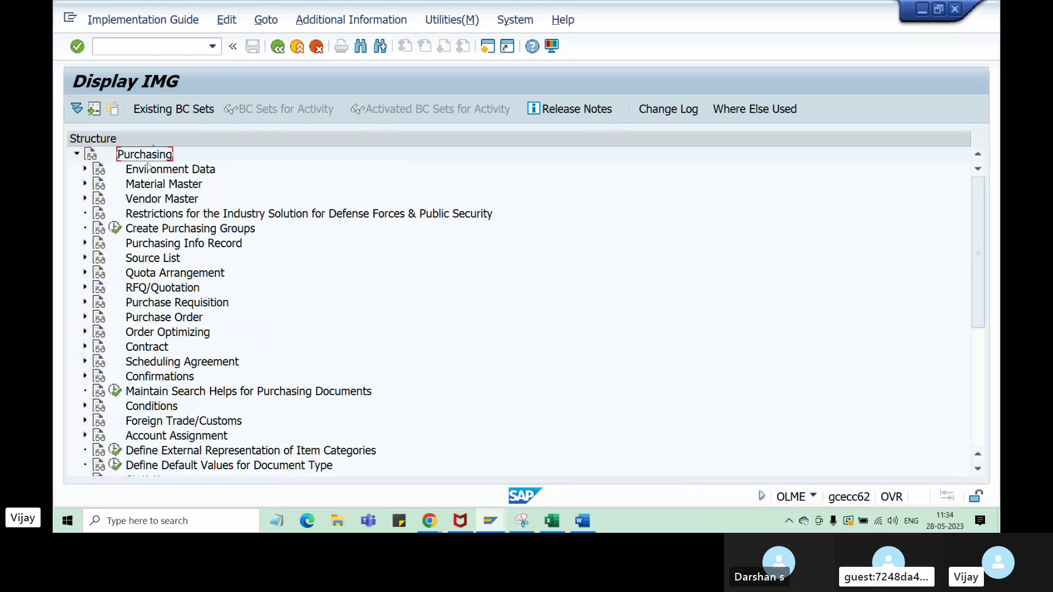
- Expand Purchase Order and display full IMG Activity keys in a widened column
click(85, 317)
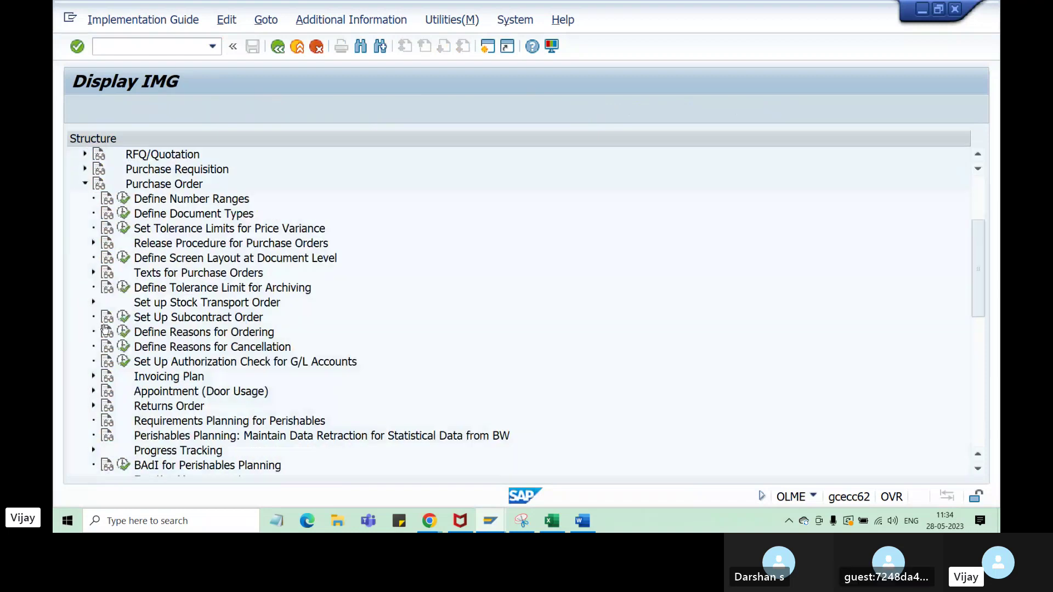
click(185, 186)
click(351, 20)
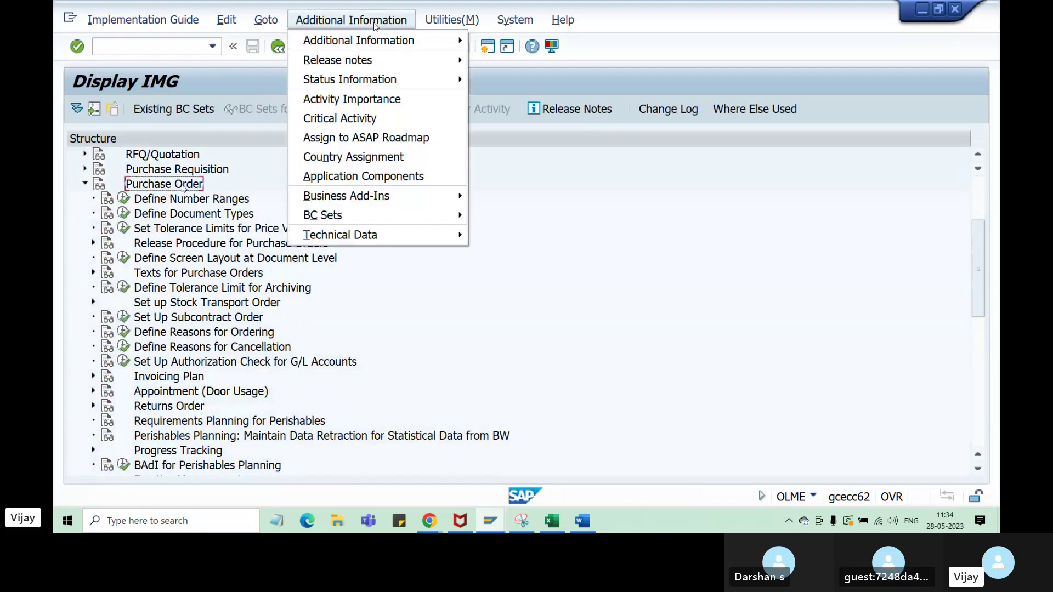
mouse_move(383, 41)
mouse_move(607, 58)
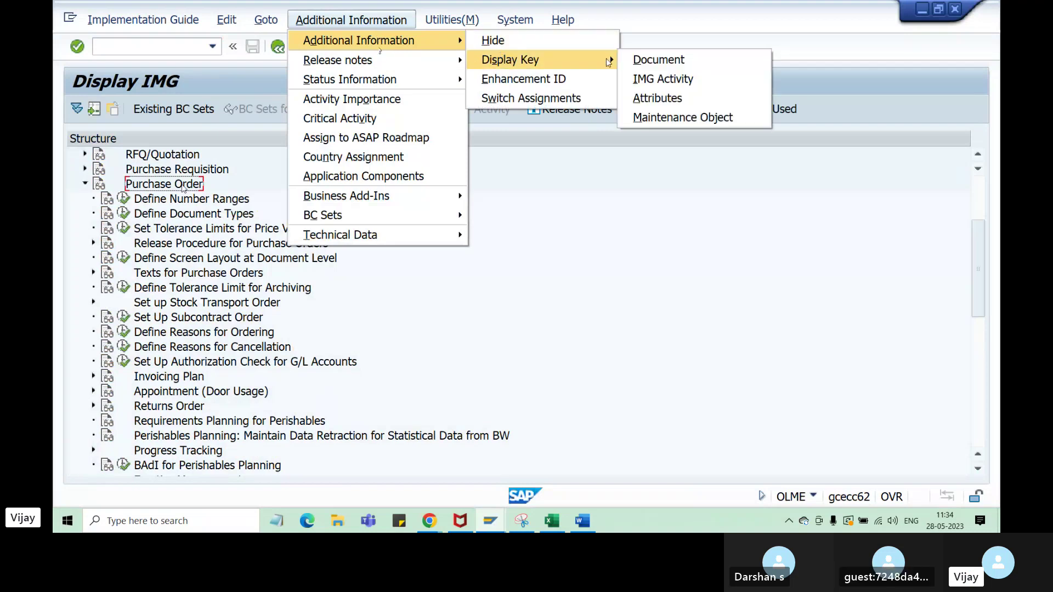
click(658, 78)
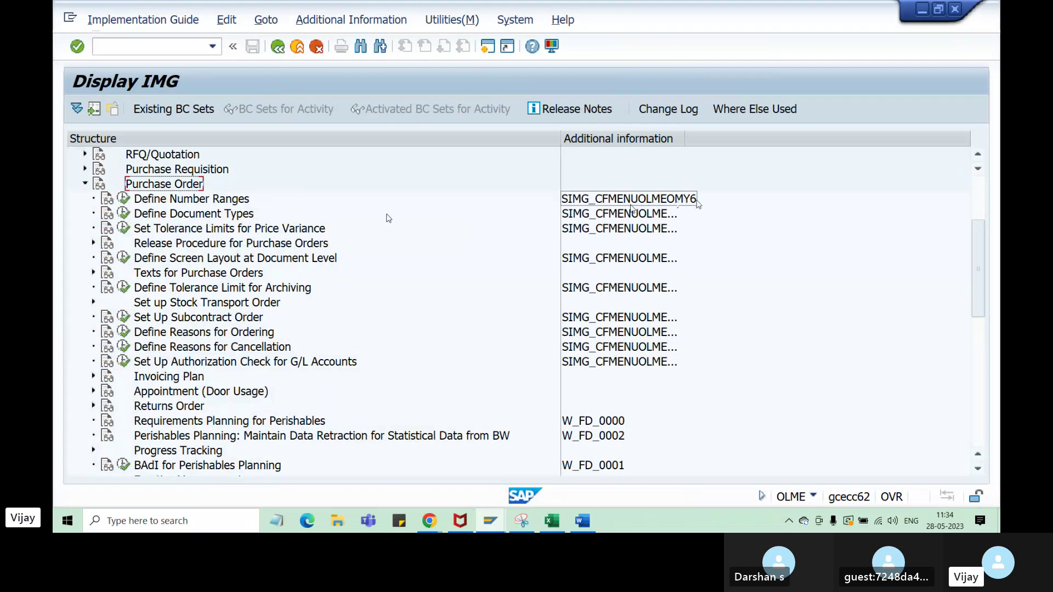
drag(685, 139, 727, 137)
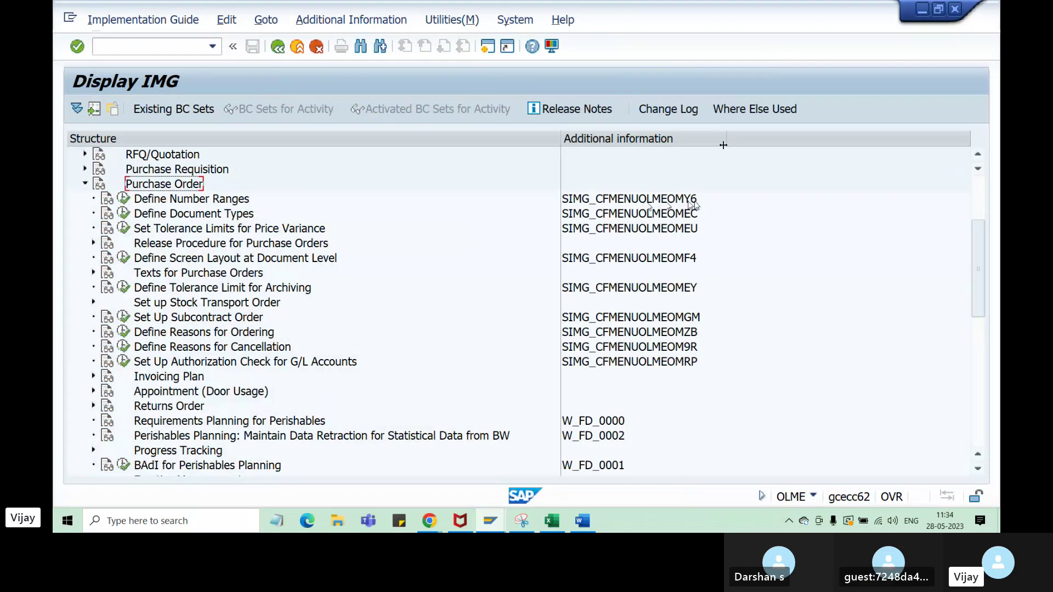
- Execute Define Number Ranges to open Number Ranges for Purchasing Documents (OMH6)
click(187, 199)
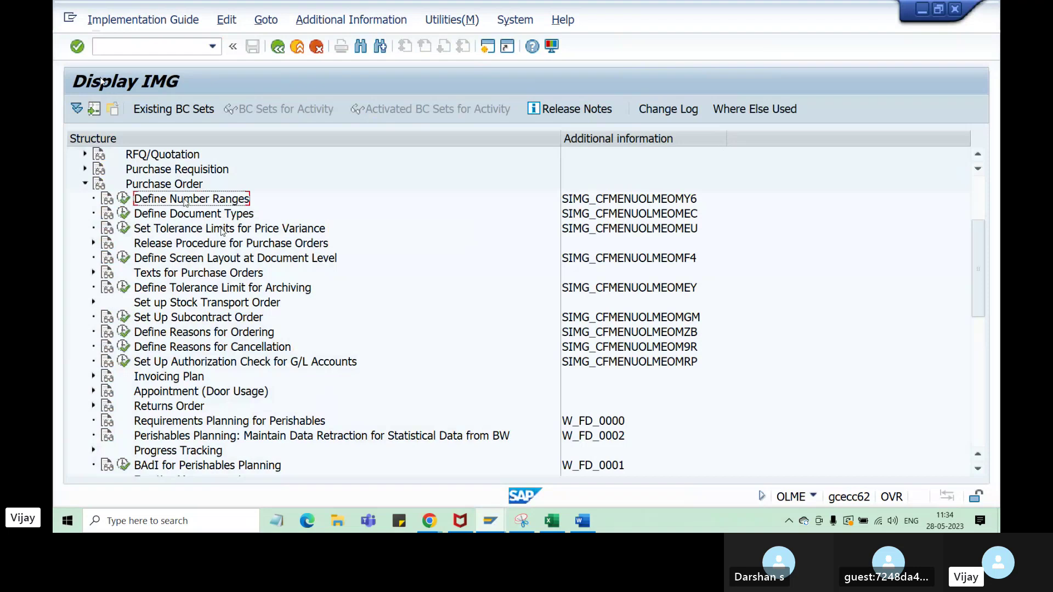
click(120, 48)
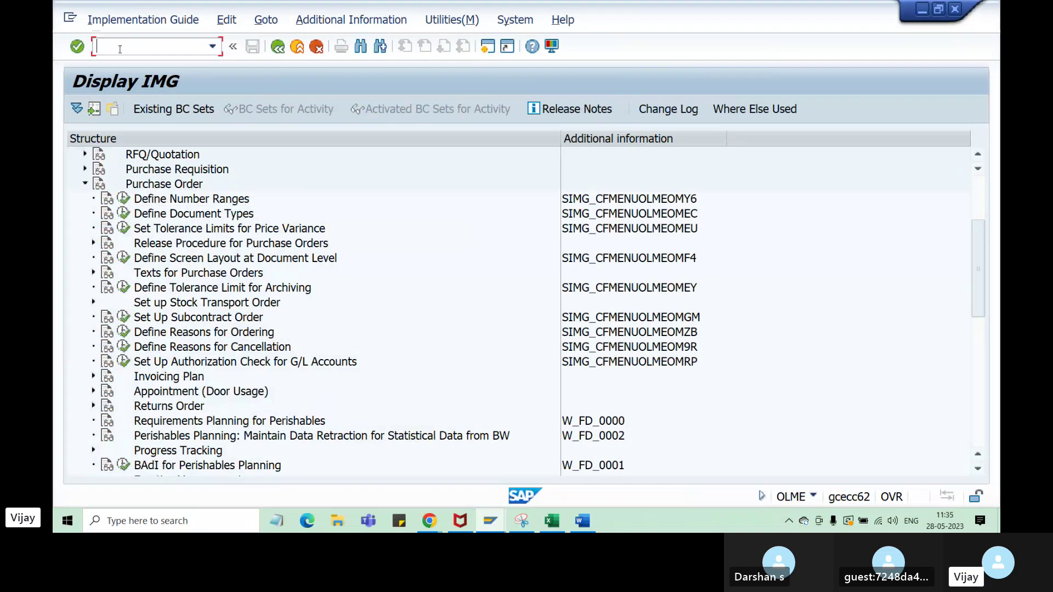
text(/n)
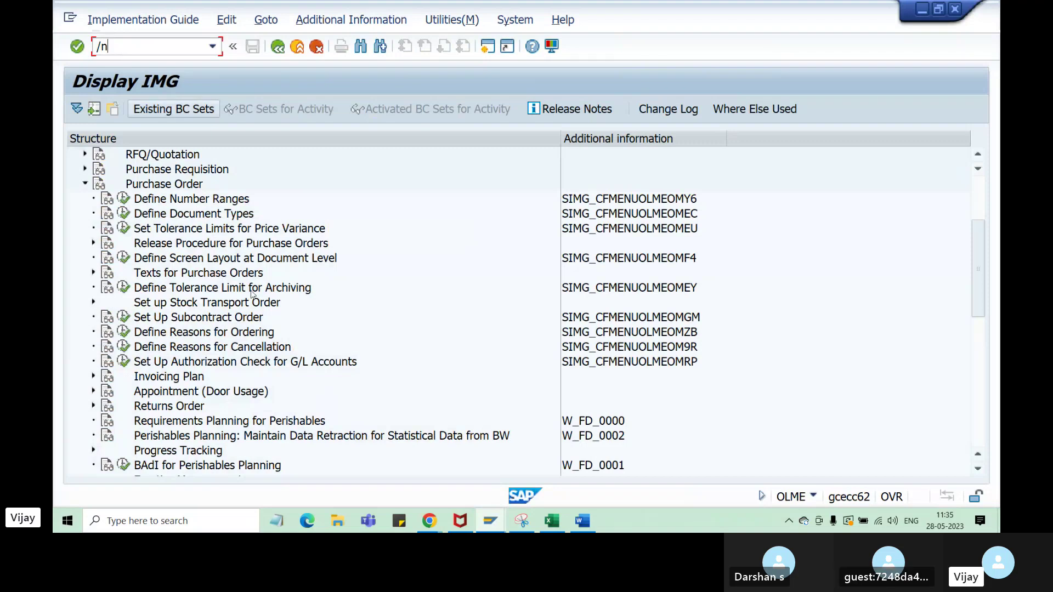
click(125, 199)
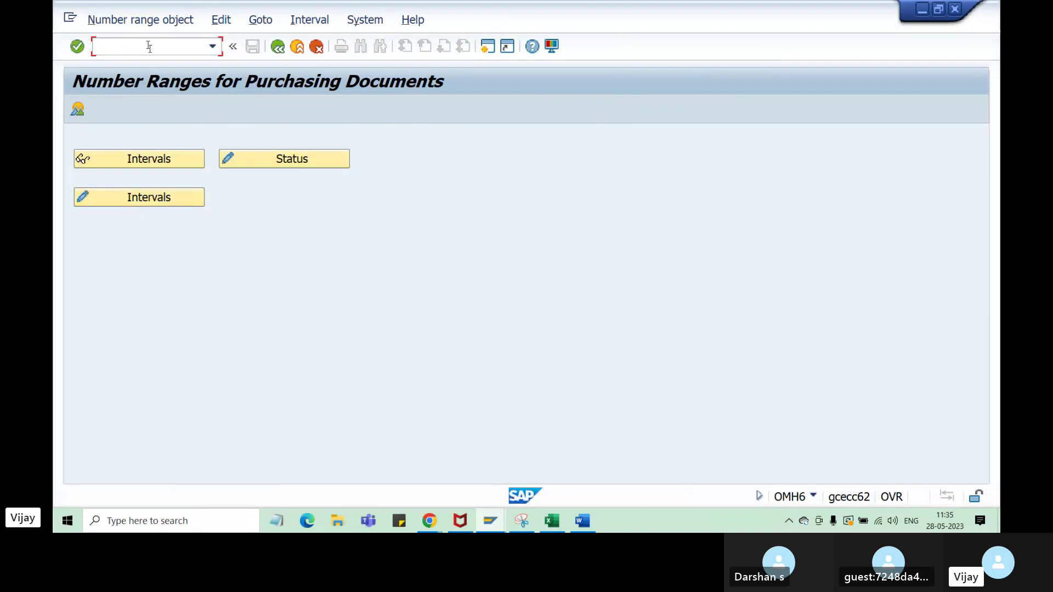
- Return to SAP Easy Access with /n and try transaction OMY6
text(/n)
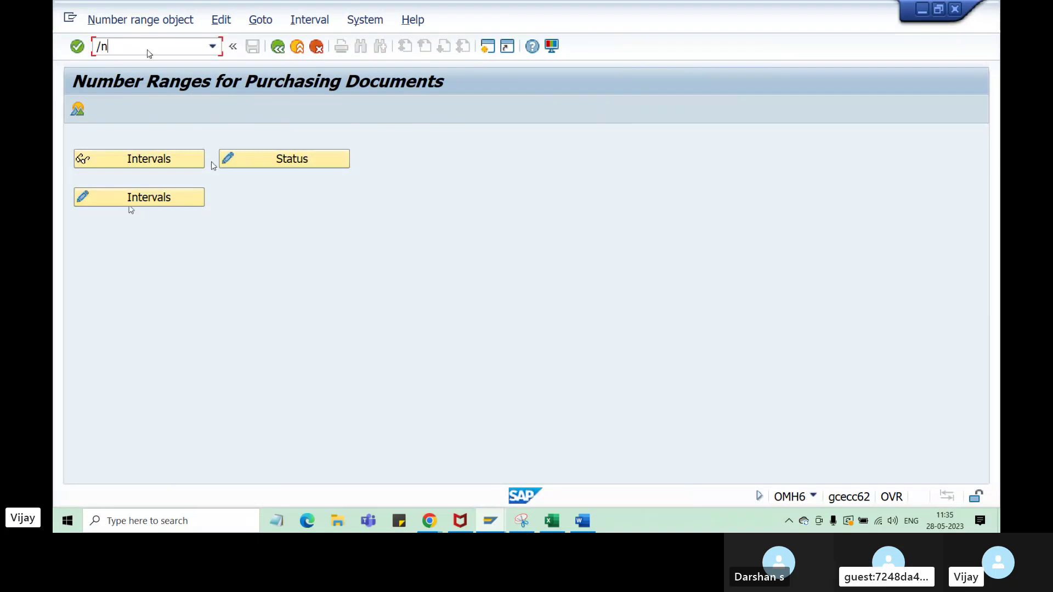
key(Return)
text(omy6)
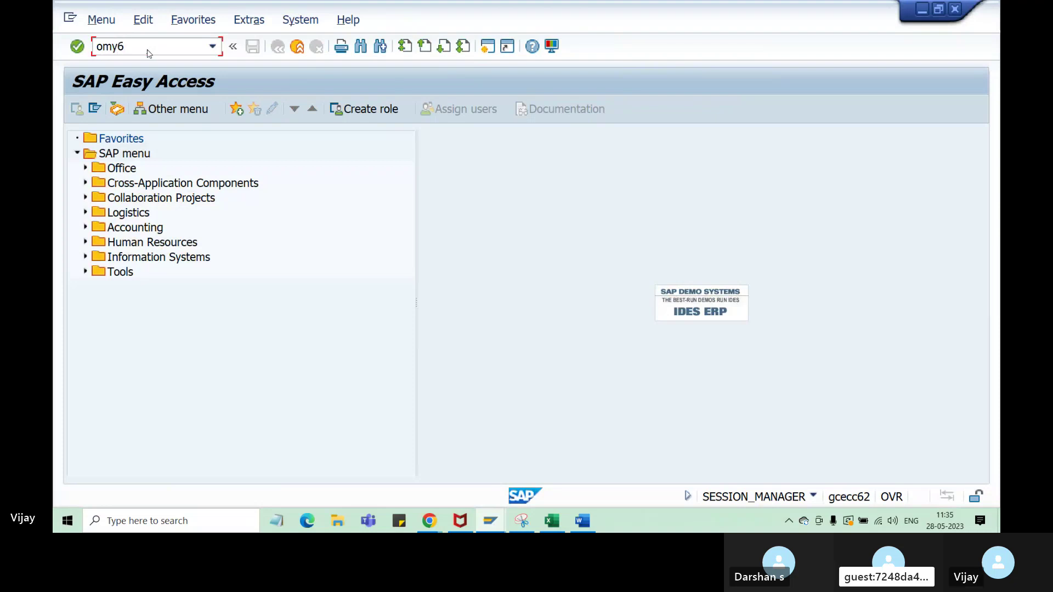
key(Return)
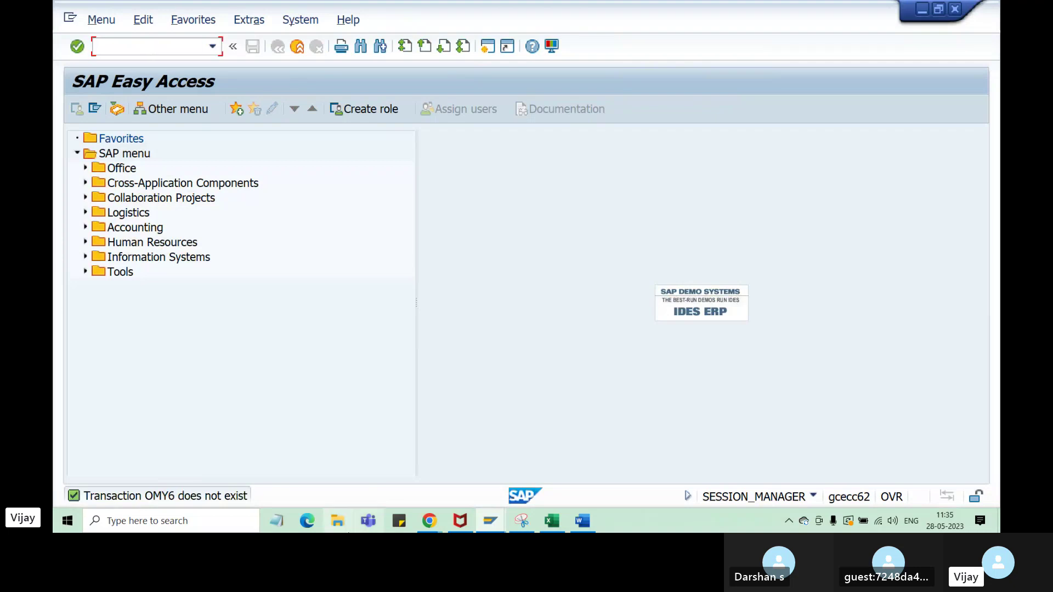
- Switch to the SAP Easy Access window and run OLME again
click(500, 528)
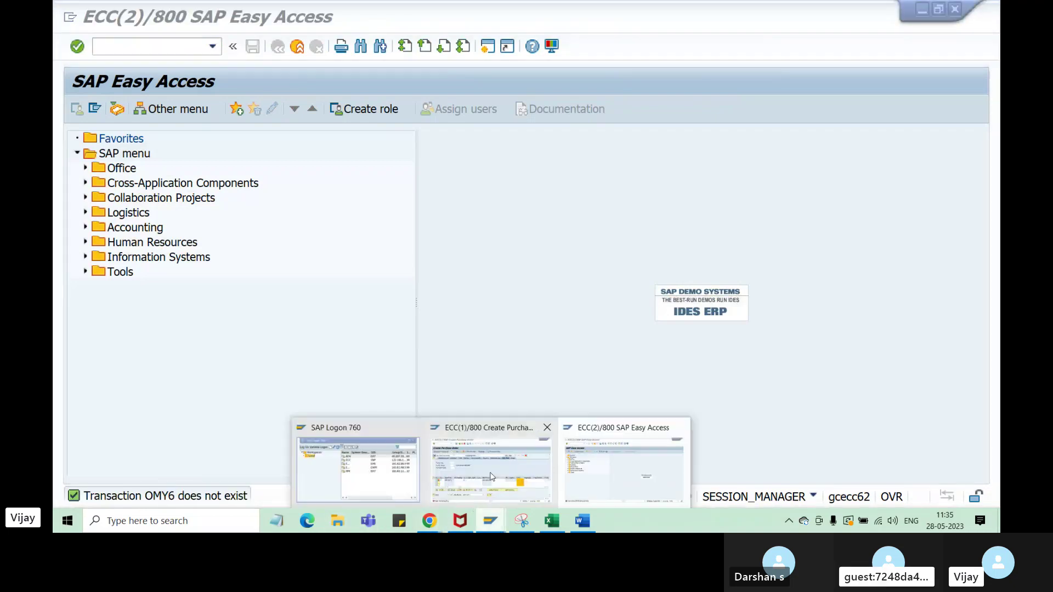
click(590, 463)
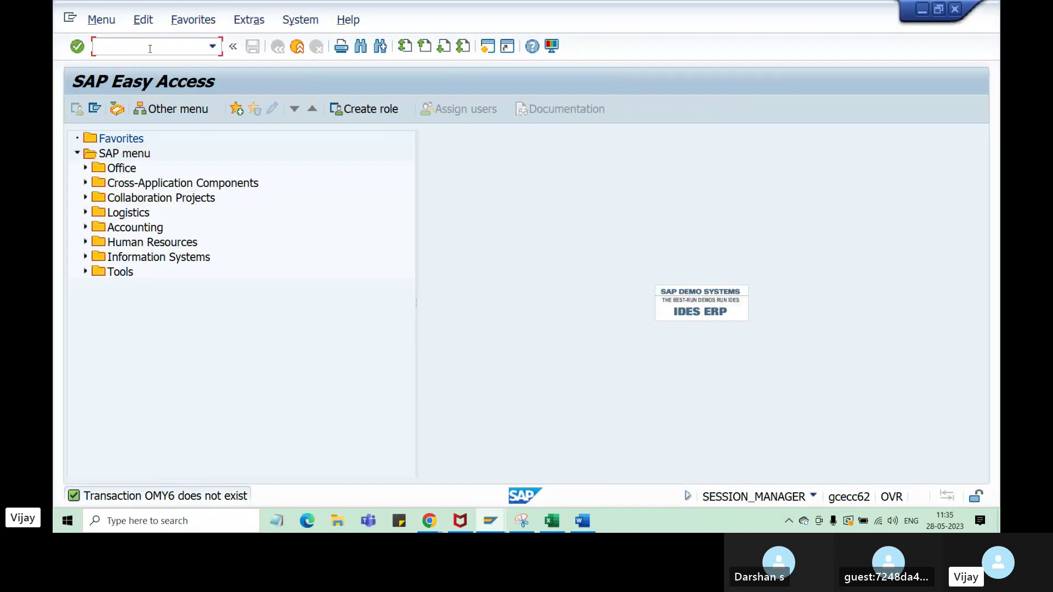
text(olme)
key(Return)
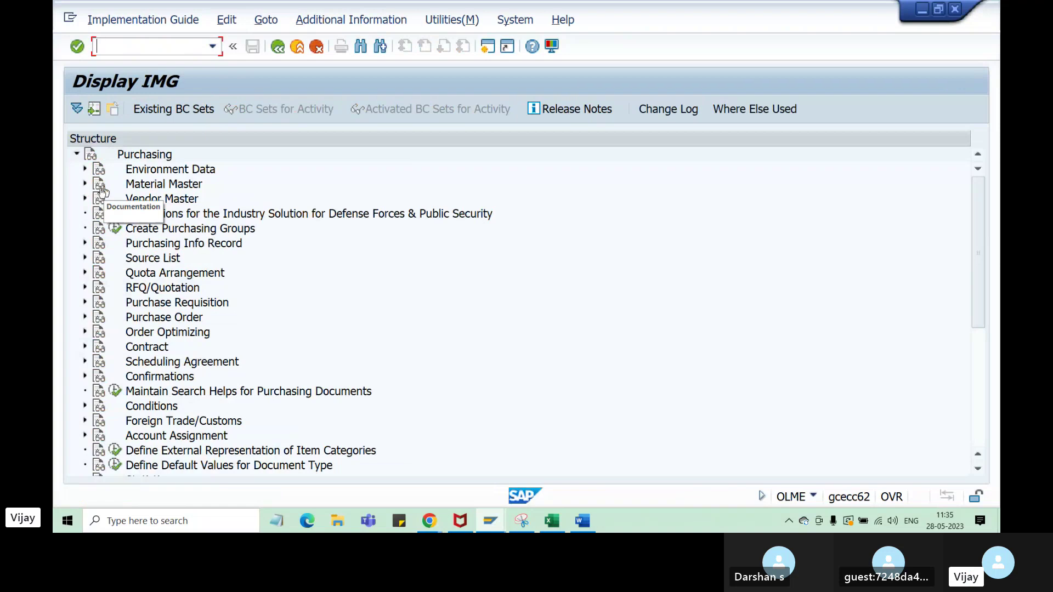
- Expand Purchase Order, show widened IMG Activity keys, and execute Define Document Types
click(85, 317)
click(147, 201)
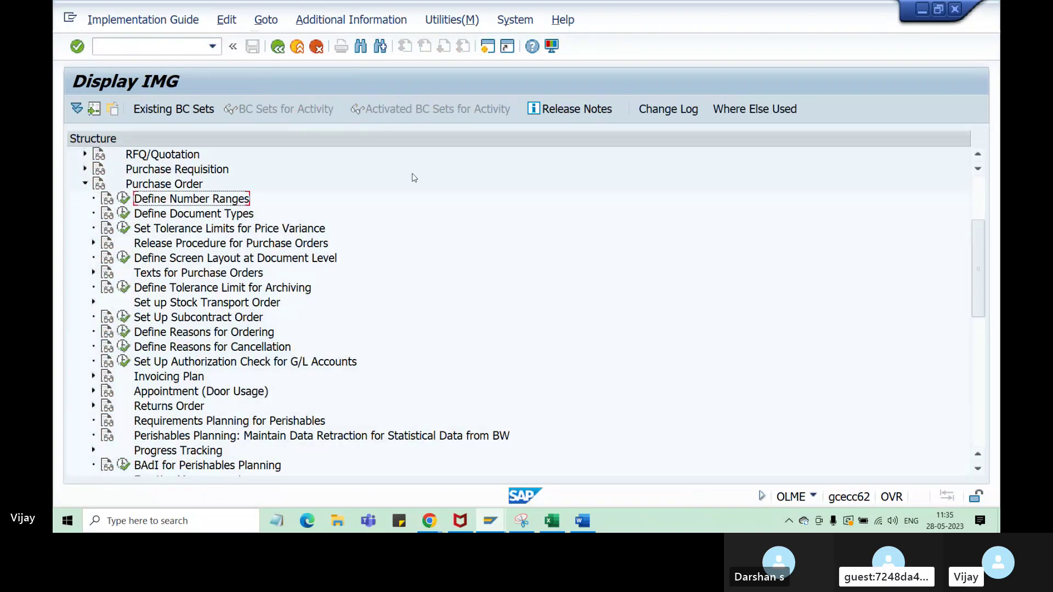
click(373, 21)
mouse_move(409, 40)
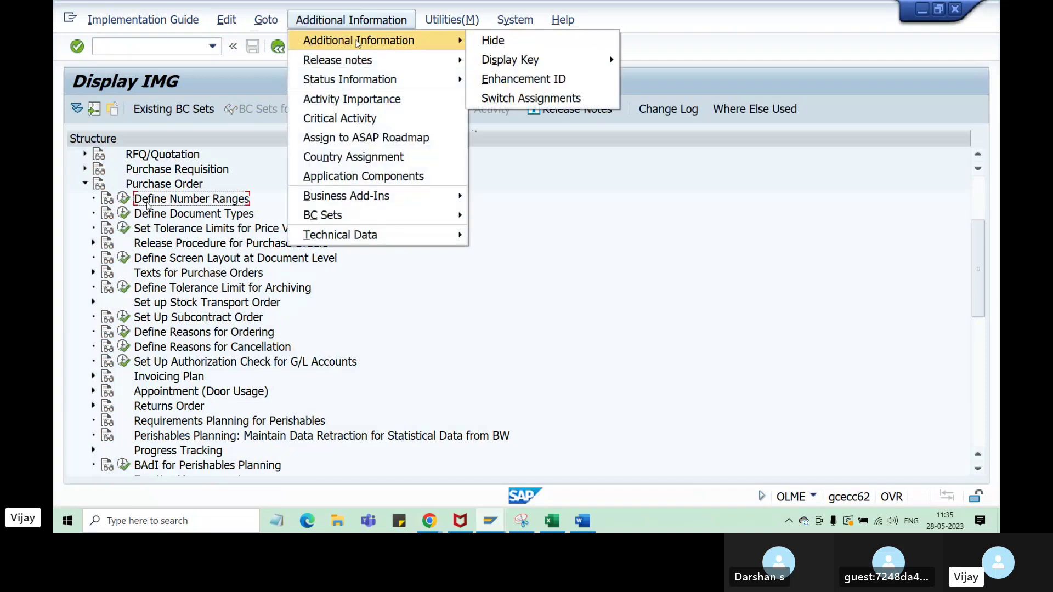
mouse_move(510, 59)
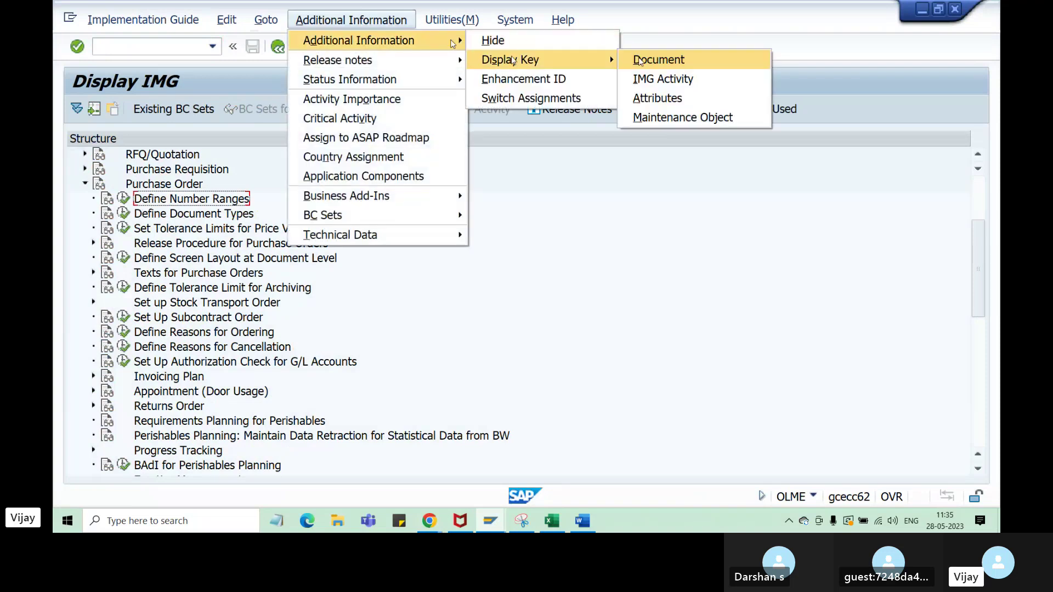
click(675, 77)
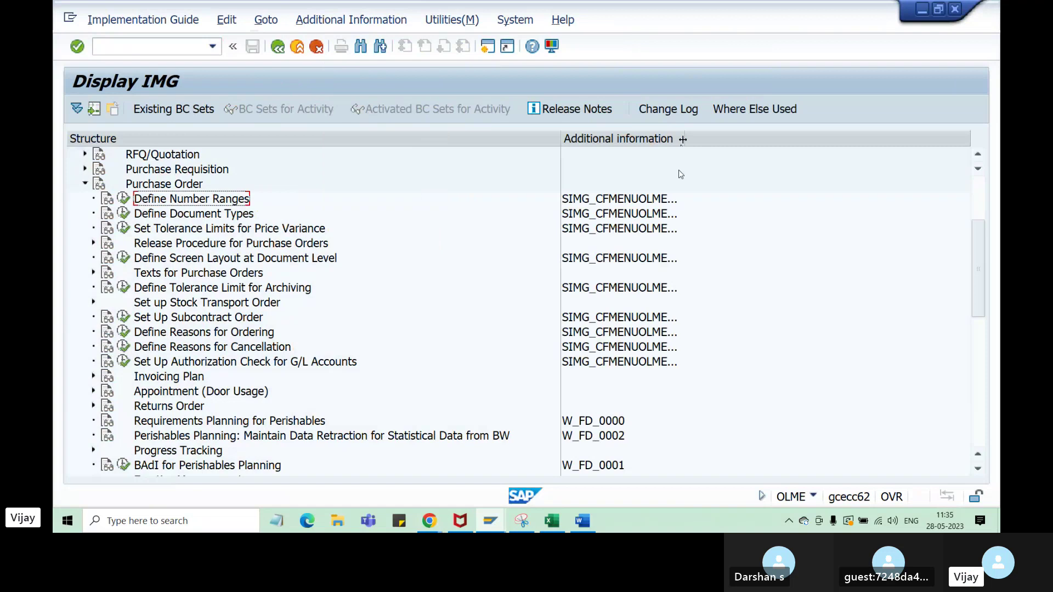
drag(684, 139, 710, 139)
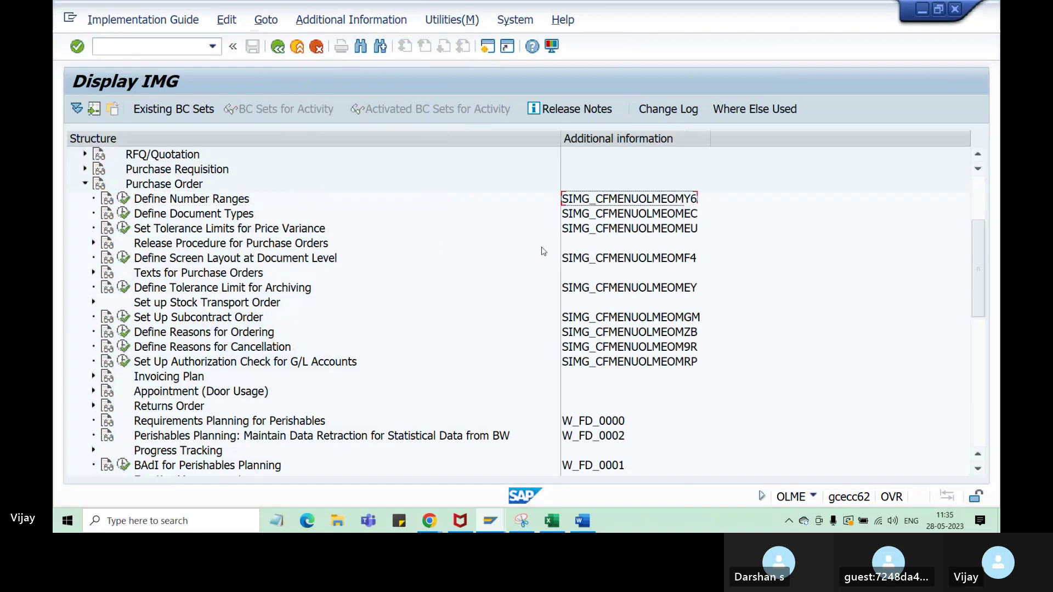
click(204, 217)
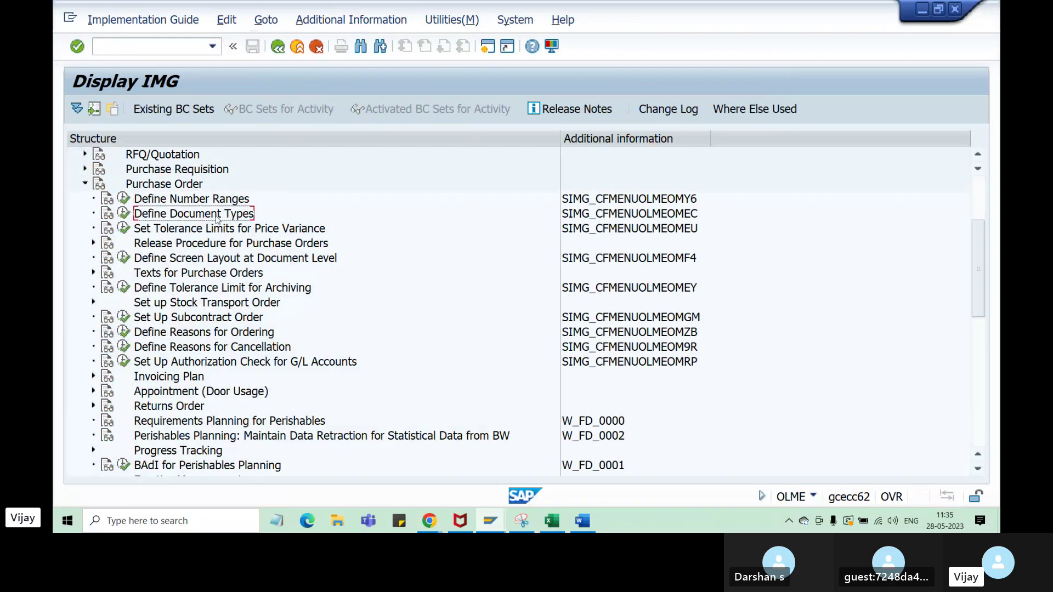
click(125, 214)
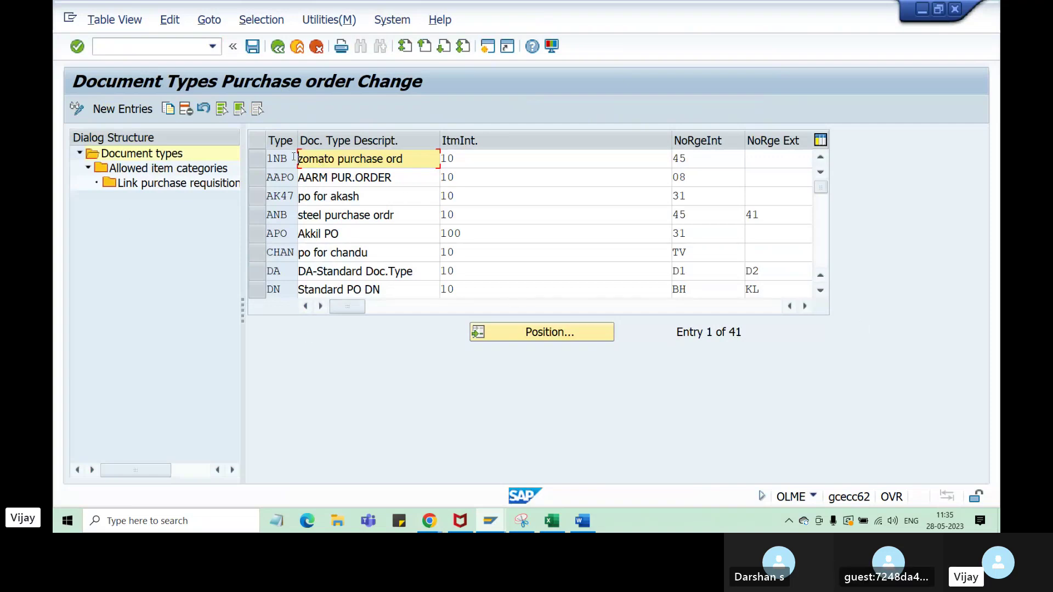
- Position the document types table on NB and select its row
drag(744, 332, 673, 332)
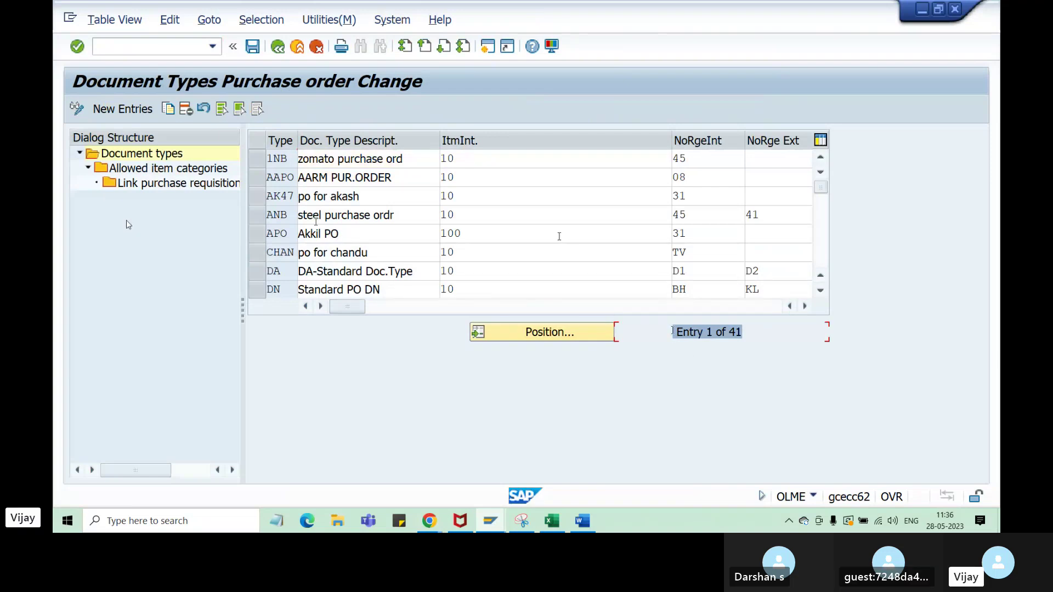
scroll(291, 221, down, 5)
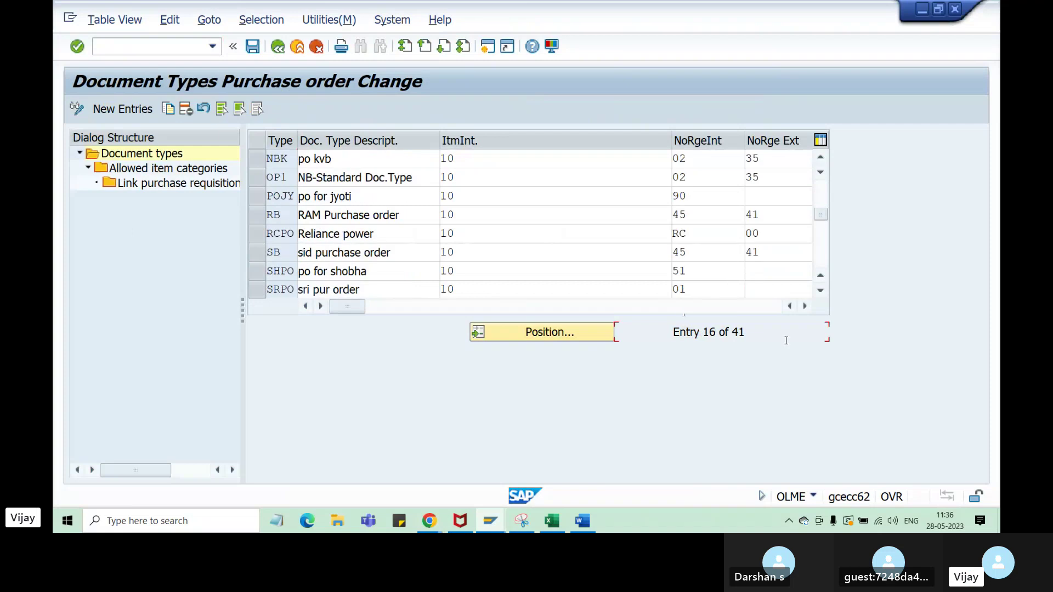
drag(765, 335, 720, 333)
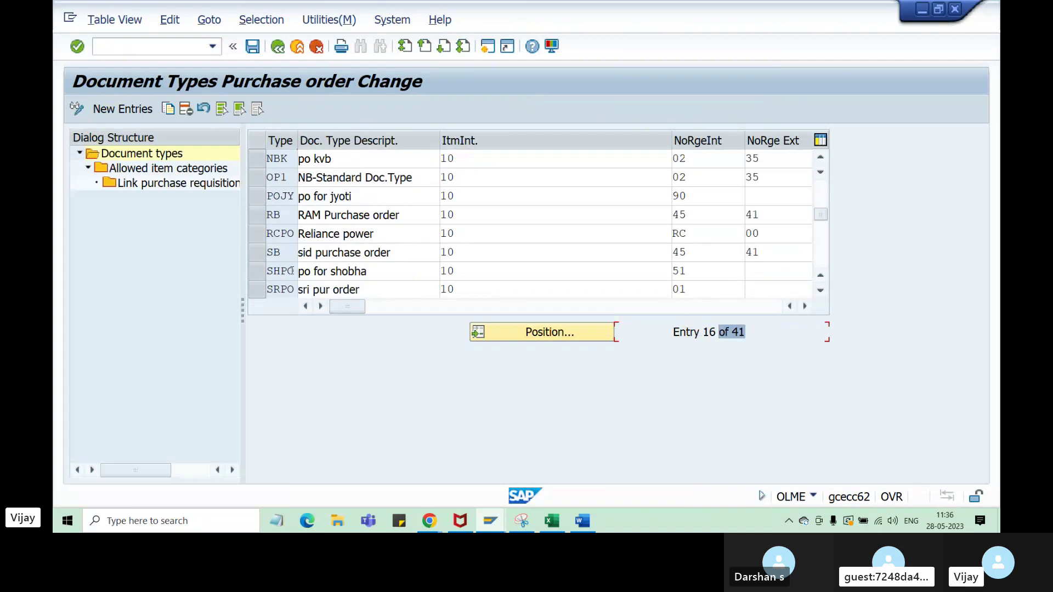
scroll(277, 210, up, 2)
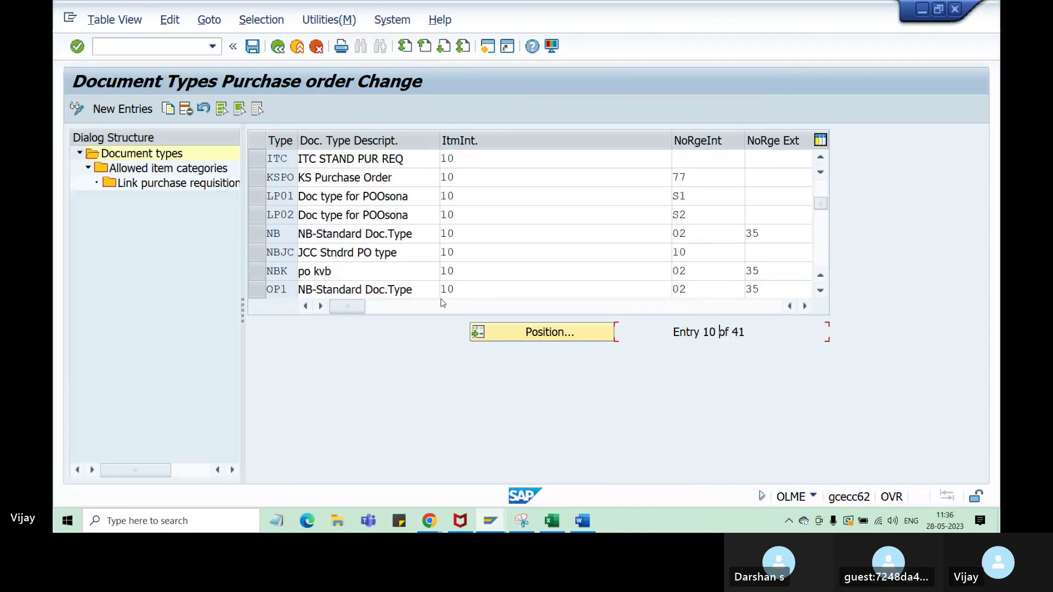
click(560, 340)
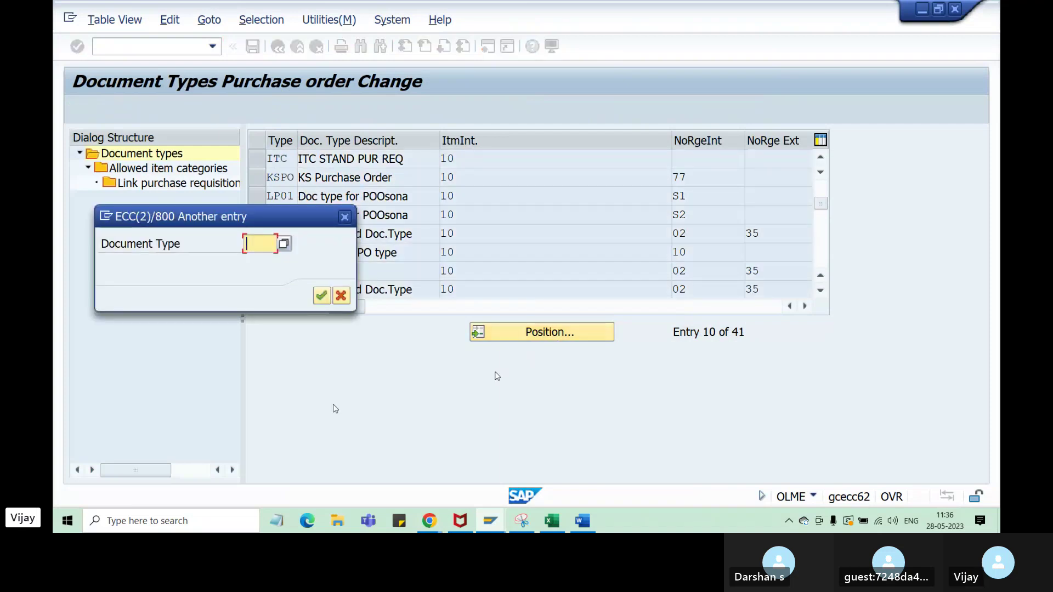
text(nb)
key(Return)
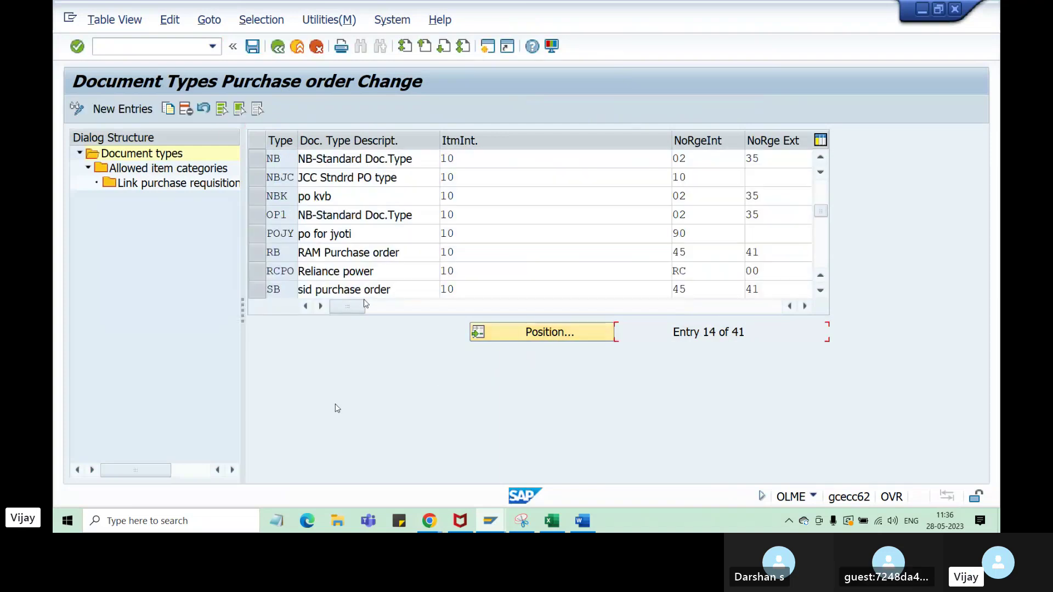
click(264, 166)
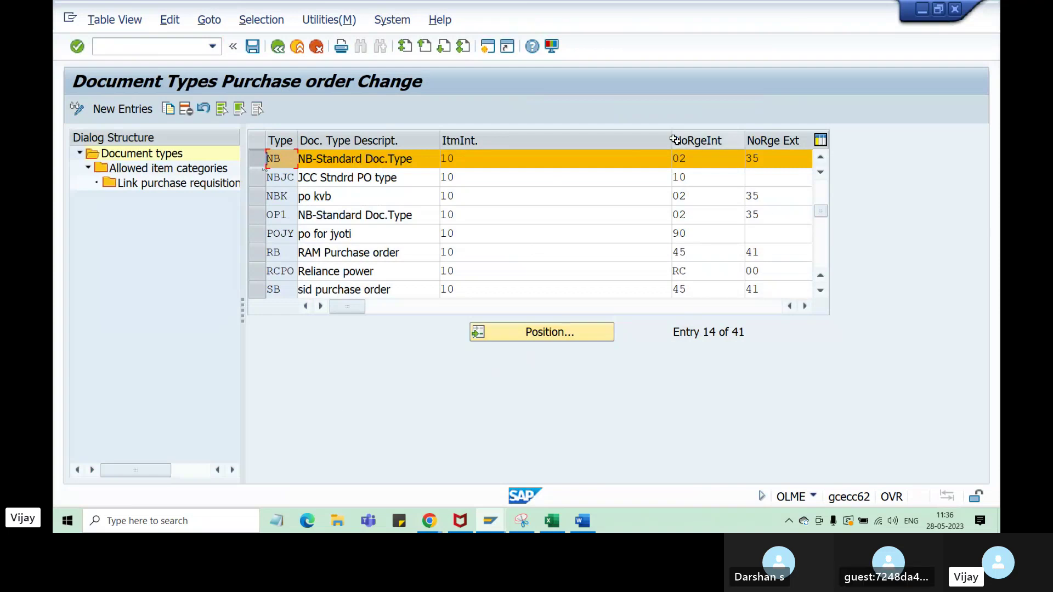
- Narrow the ItmInt, NoRge Ext and NoRgeALE columns to reveal NB's interval values
drag(671, 138, 507, 138)
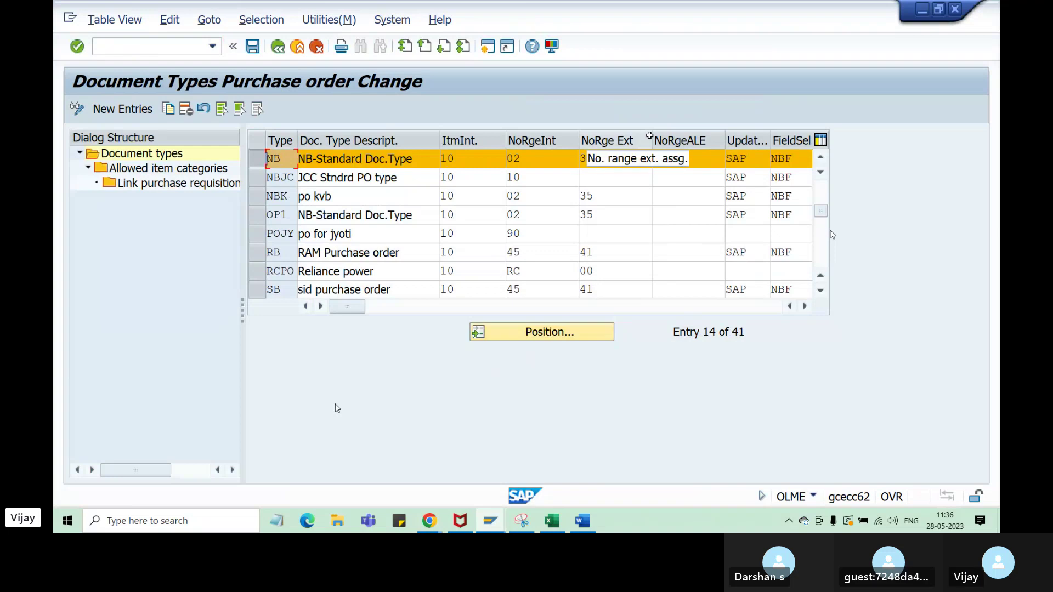
drag(652, 136, 631, 136)
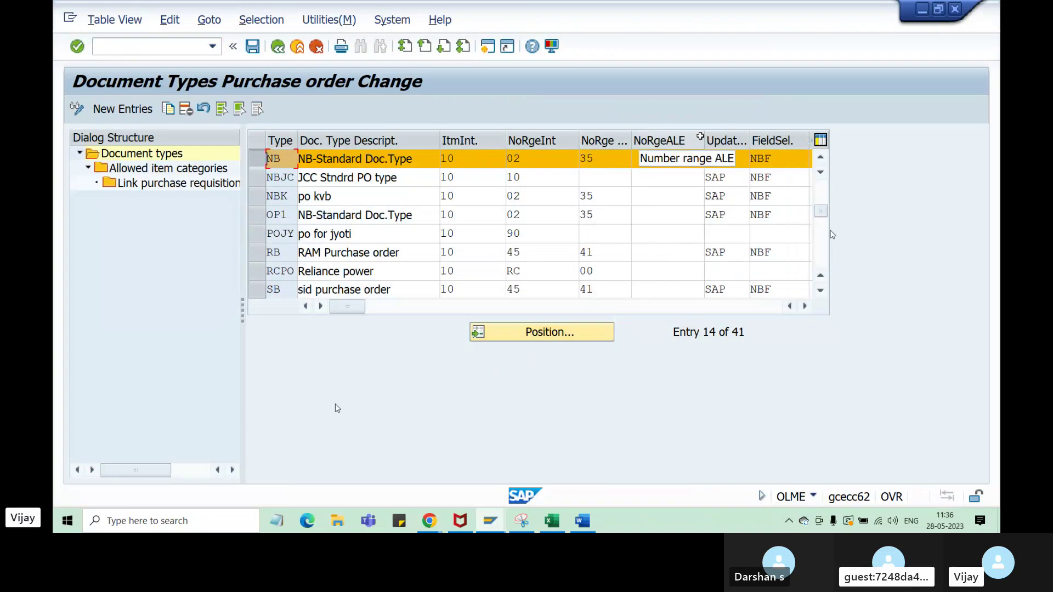
drag(703, 136, 690, 136)
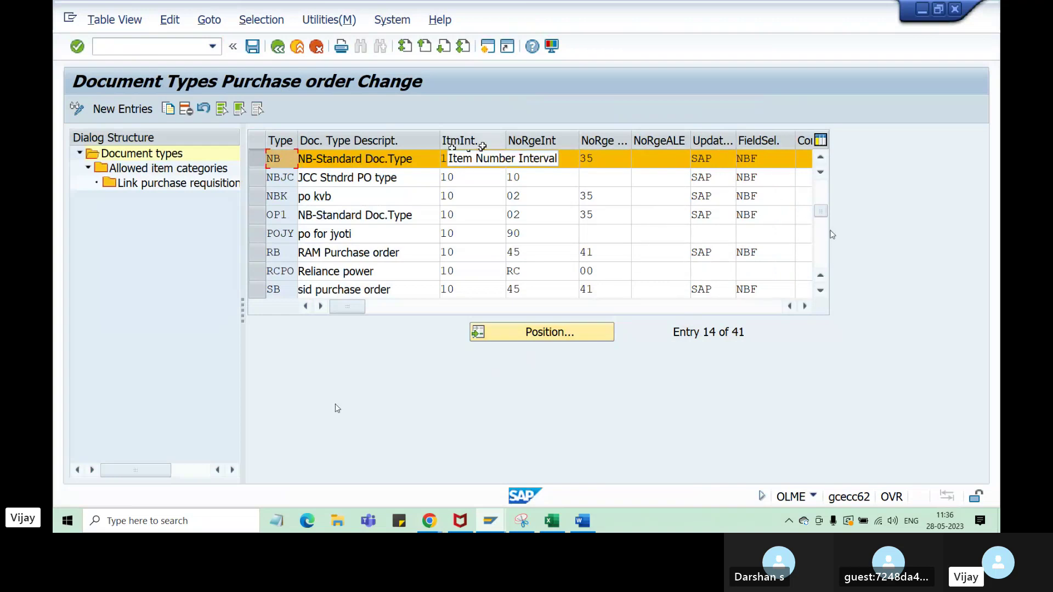
drag(466, 157, 440, 158)
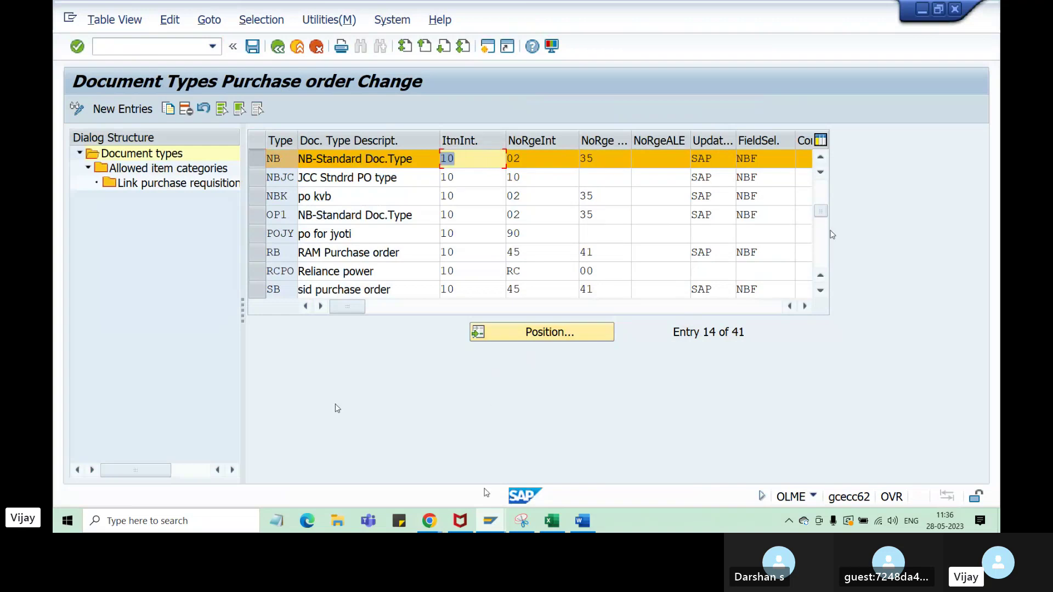
click(490, 520)
click(480, 483)
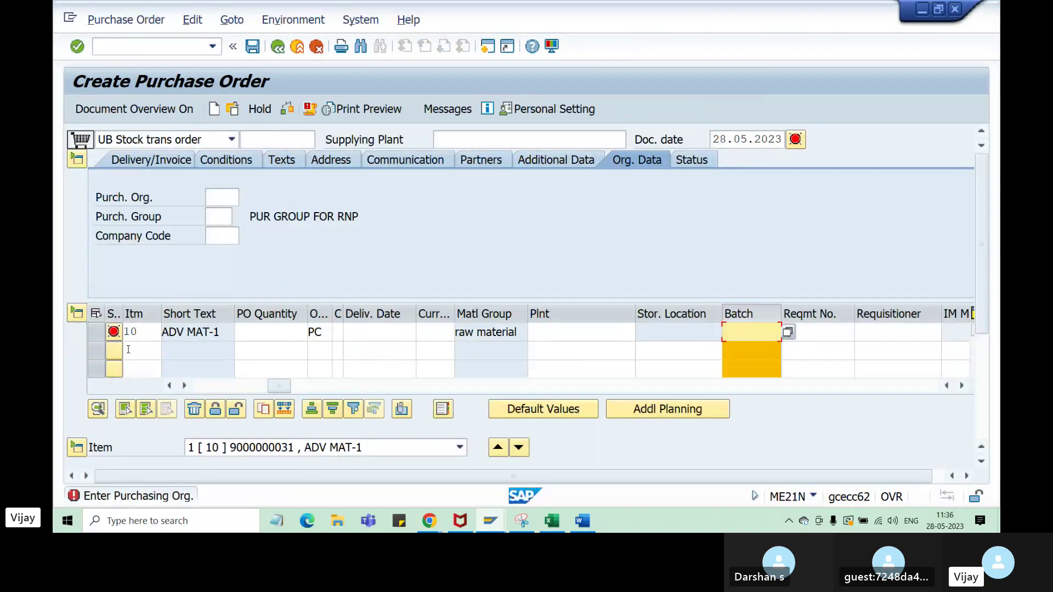
drag(144, 329, 123, 332)
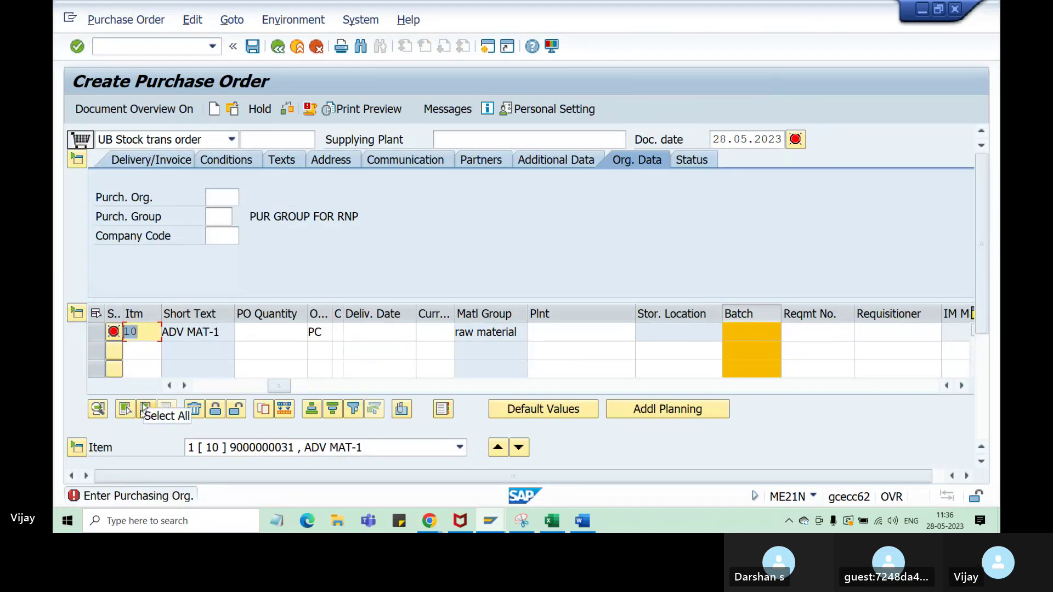
click(137, 353)
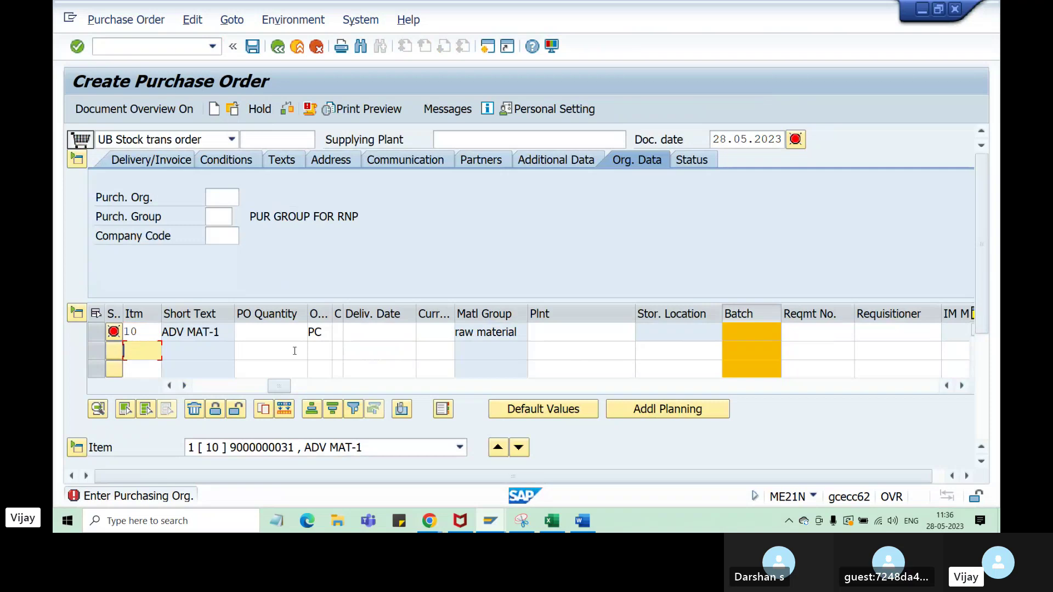
drag(278, 386, 183, 388)
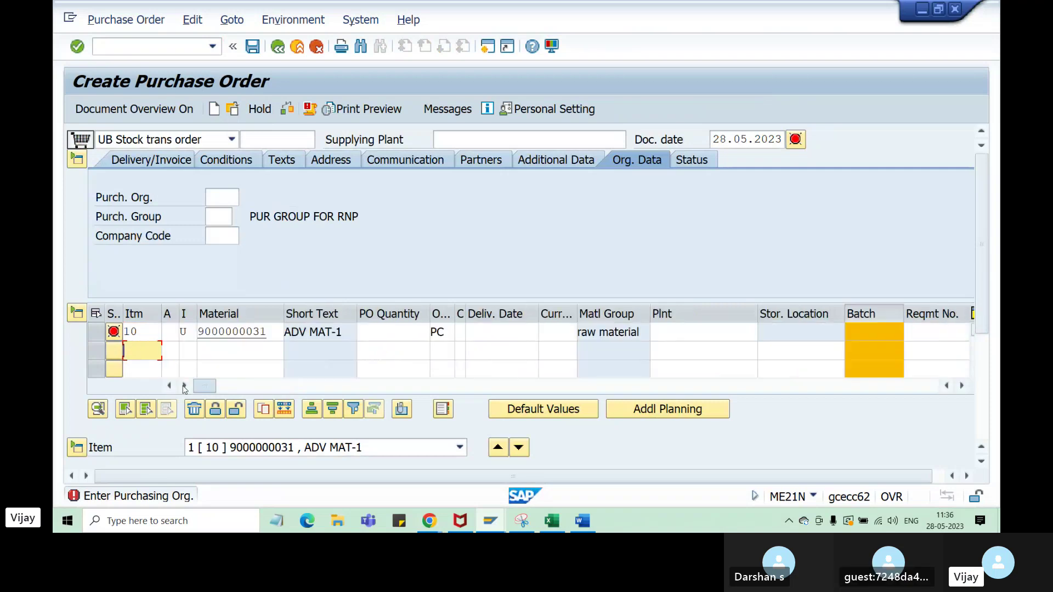
click(242, 351)
click(266, 367)
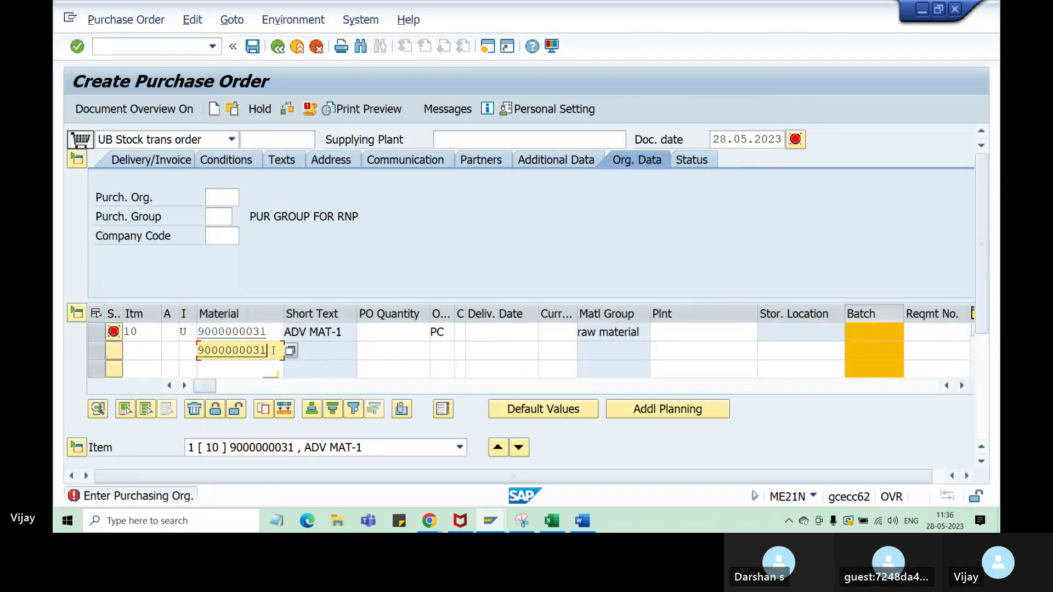
key(BackSpace)
text(2)
key(Return)
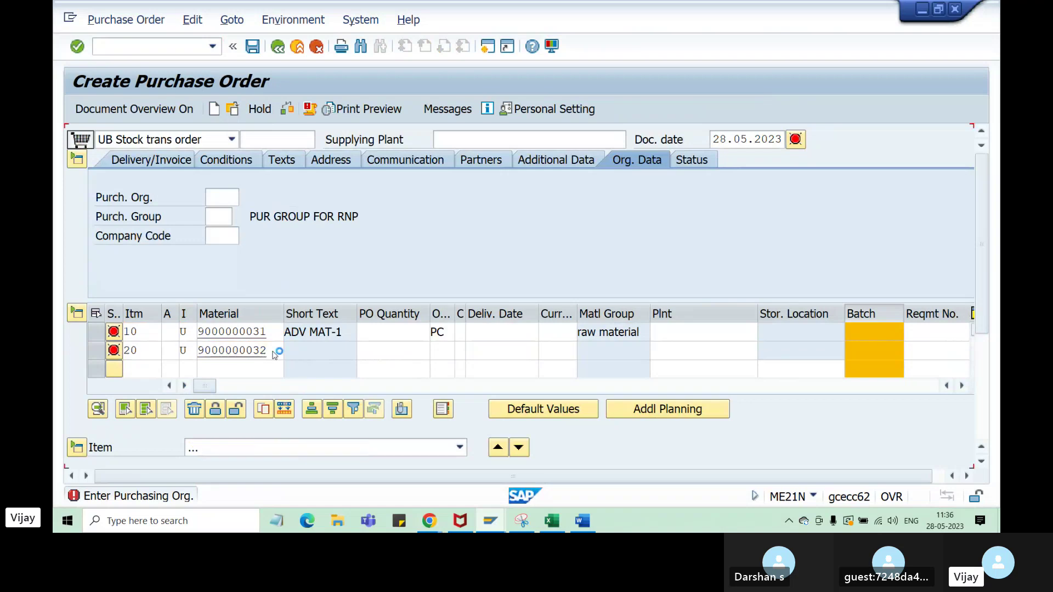
click(146, 350)
click(145, 334)
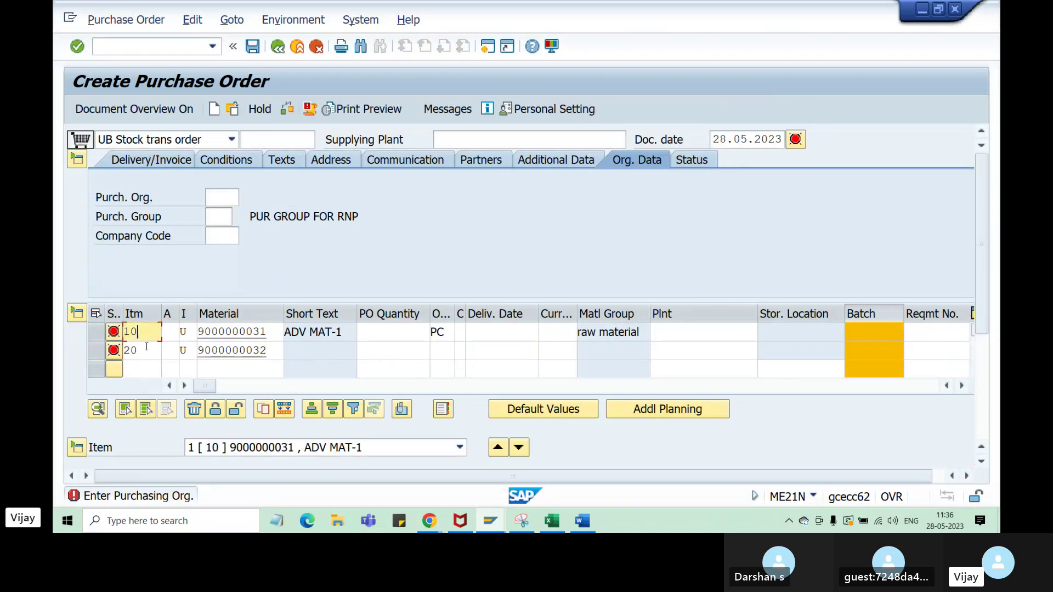
click(147, 351)
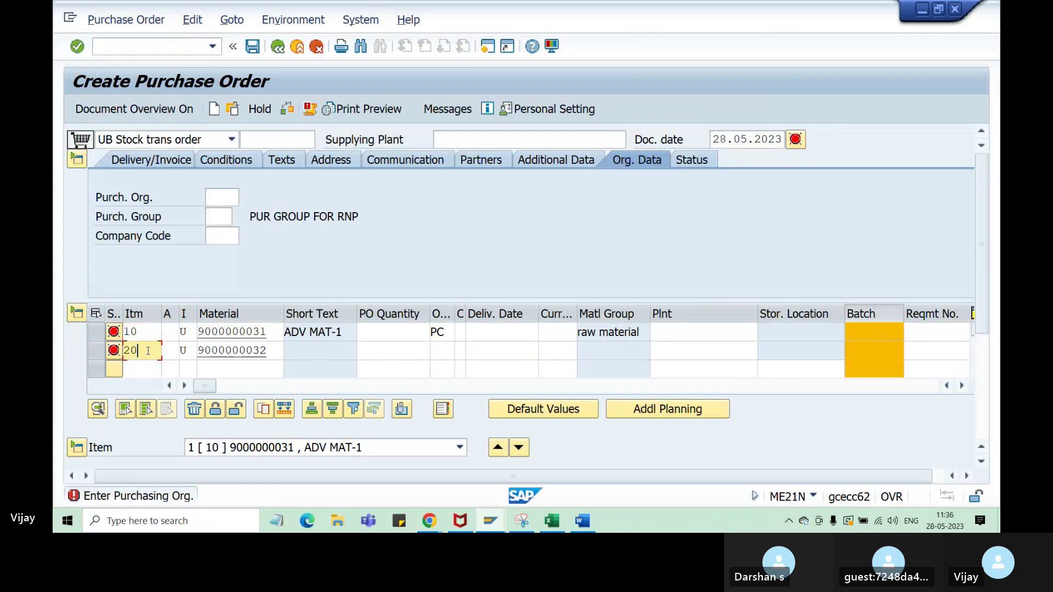
- Change the order type to NB Standard and highlight items 10 and 20
click(234, 140)
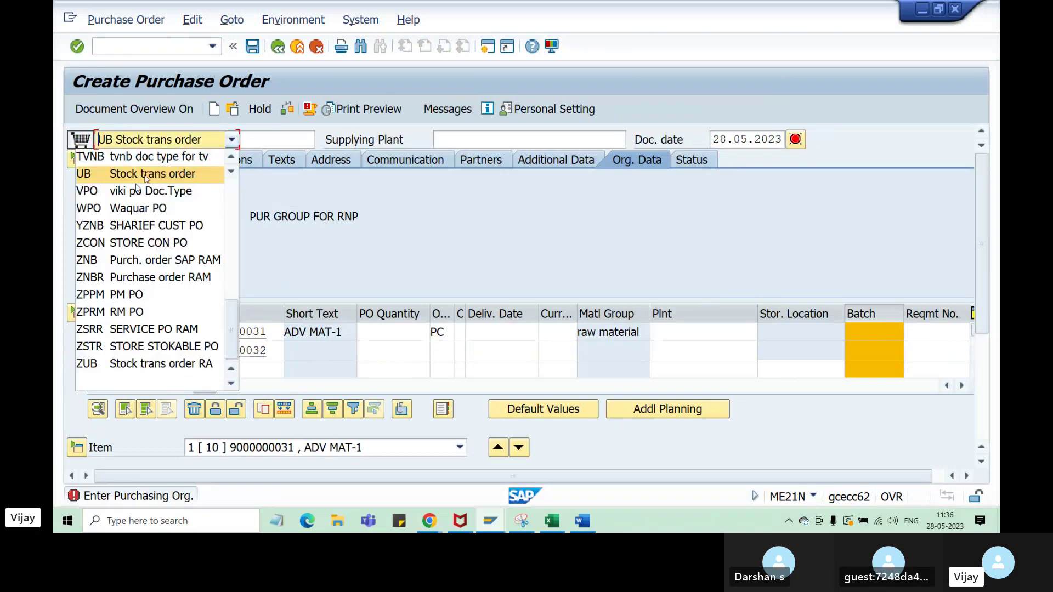
scroll(145, 178, up, 9)
scroll(142, 241, down, 2)
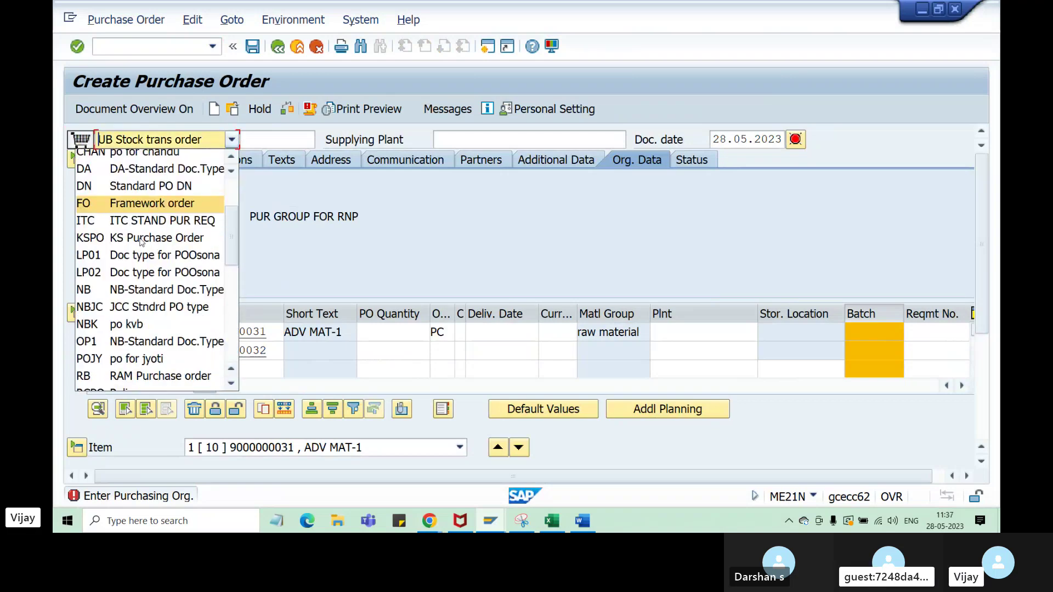
scroll(142, 242, down, 2)
scroll(145, 296, down, 1)
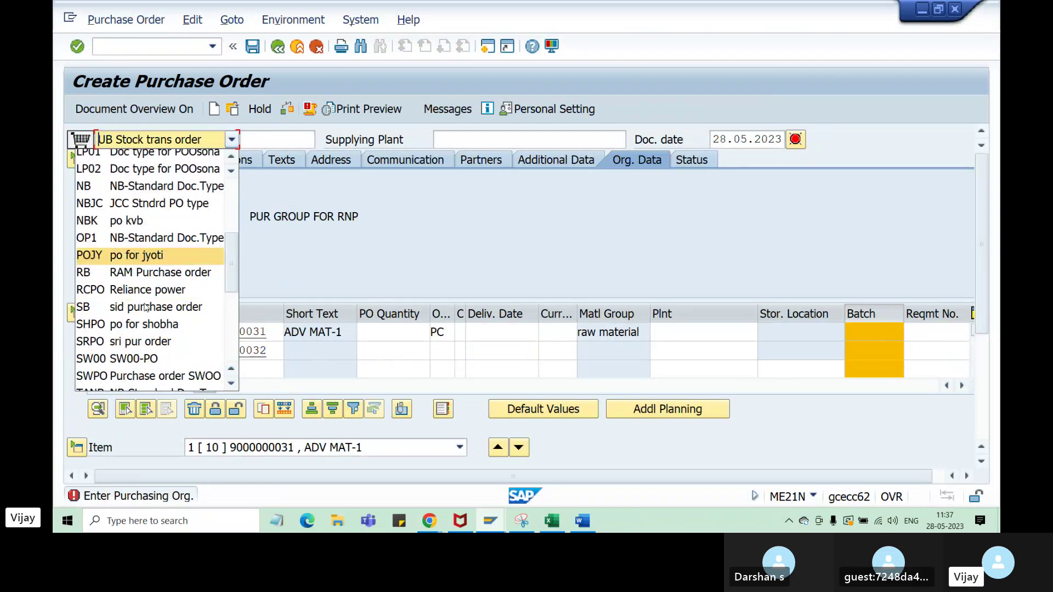
scroll(145, 316, down, 1)
scroll(147, 364, up, 1)
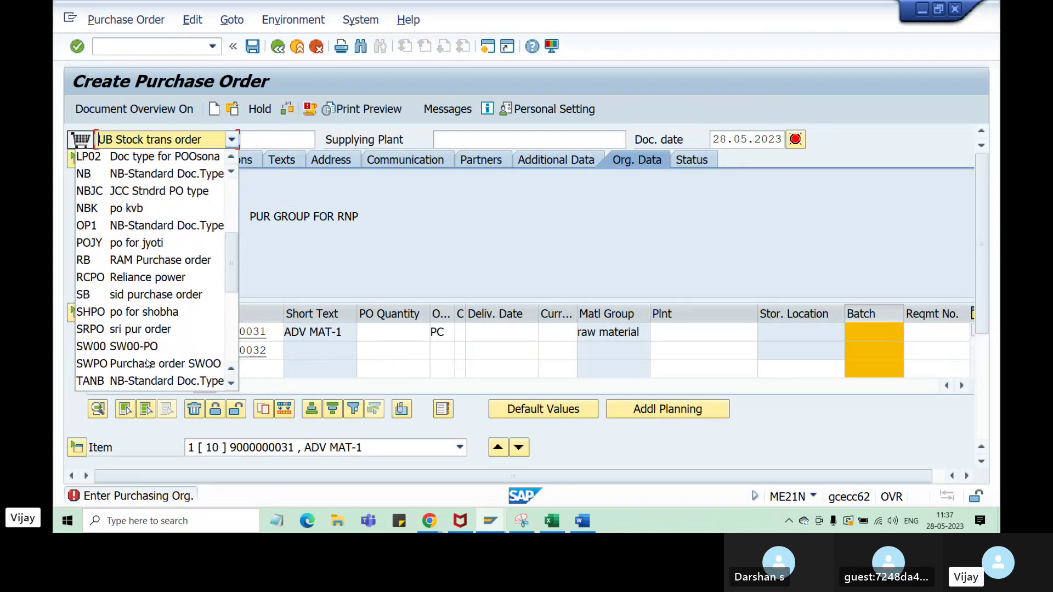
scroll(144, 243, up, 3)
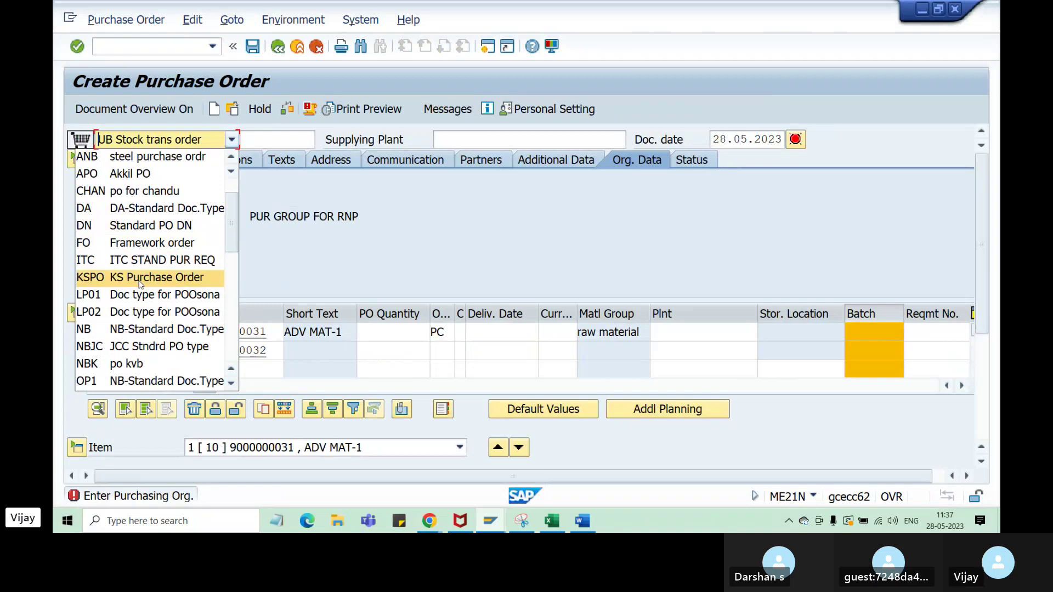
click(141, 329)
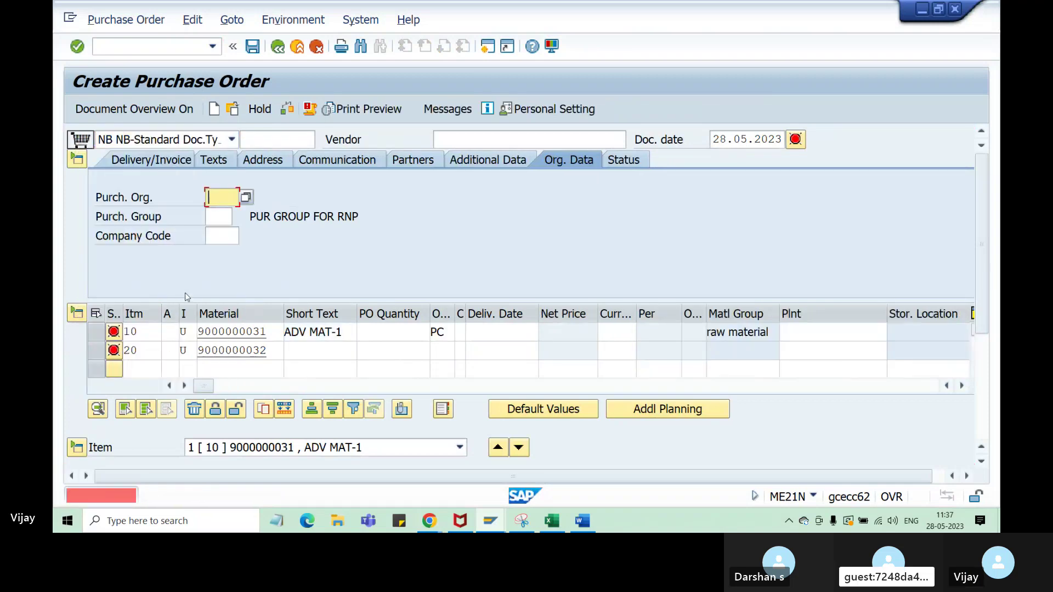
drag(144, 332, 117, 349)
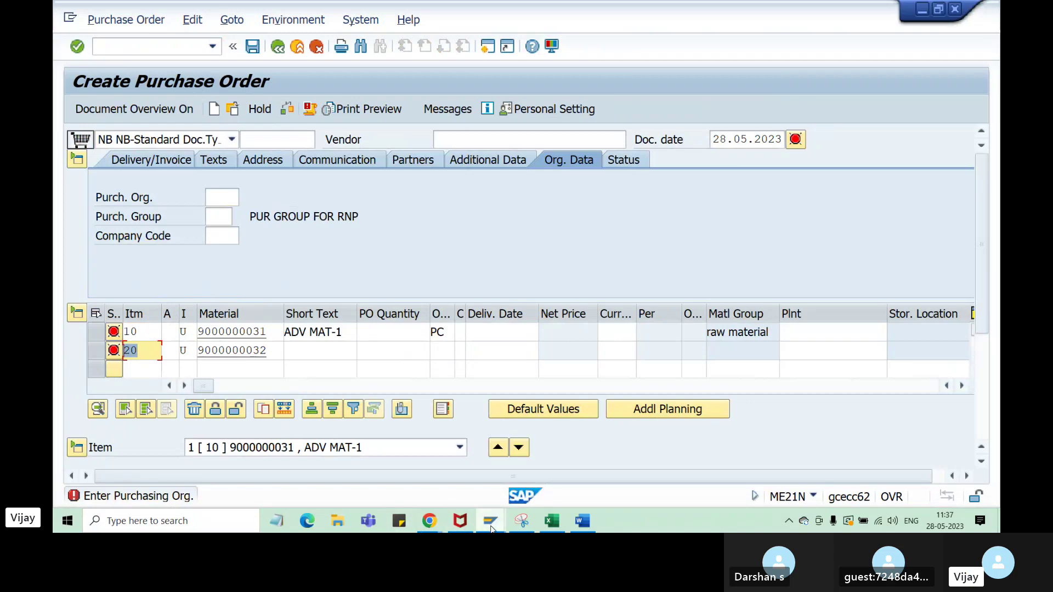
- Overwrite NB's item interval with 20, save it under the customizing request, and go back to Create Purchase Order
mouse_move(499, 526)
click(630, 485)
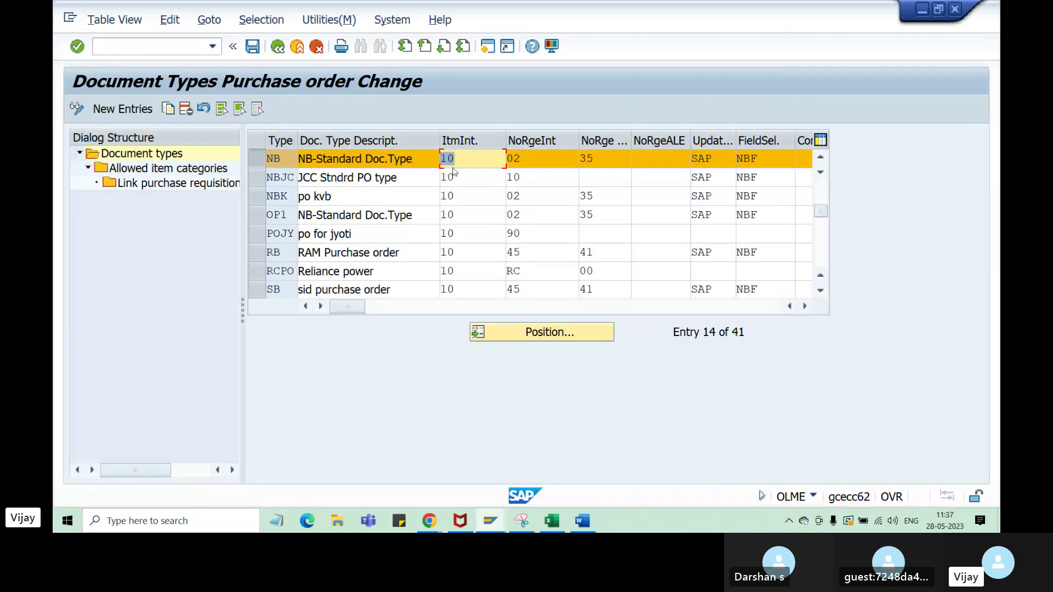
drag(469, 156, 441, 158)
text(20)
key(Return)
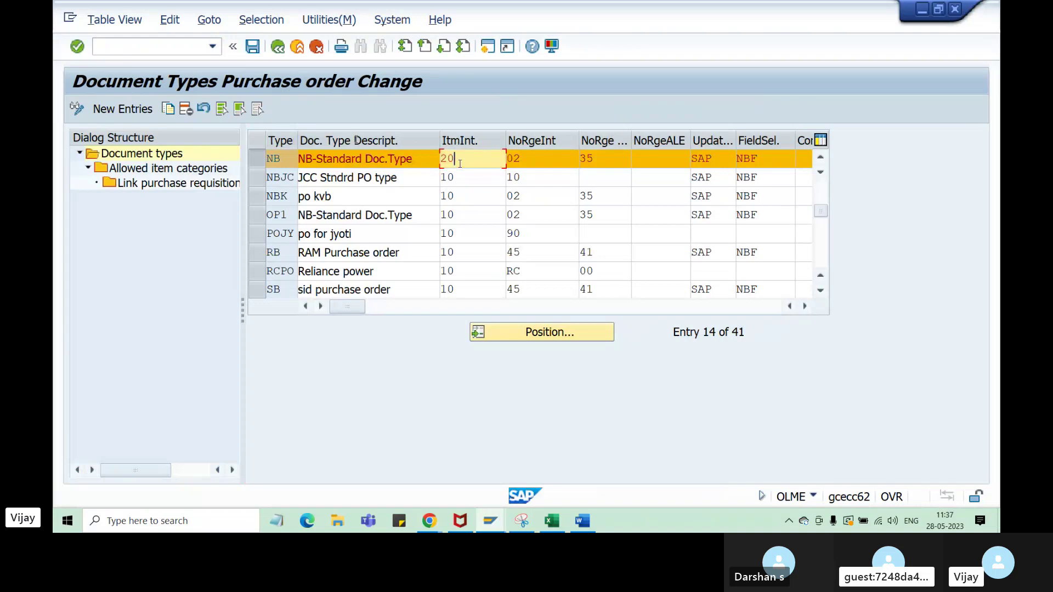
click(252, 46)
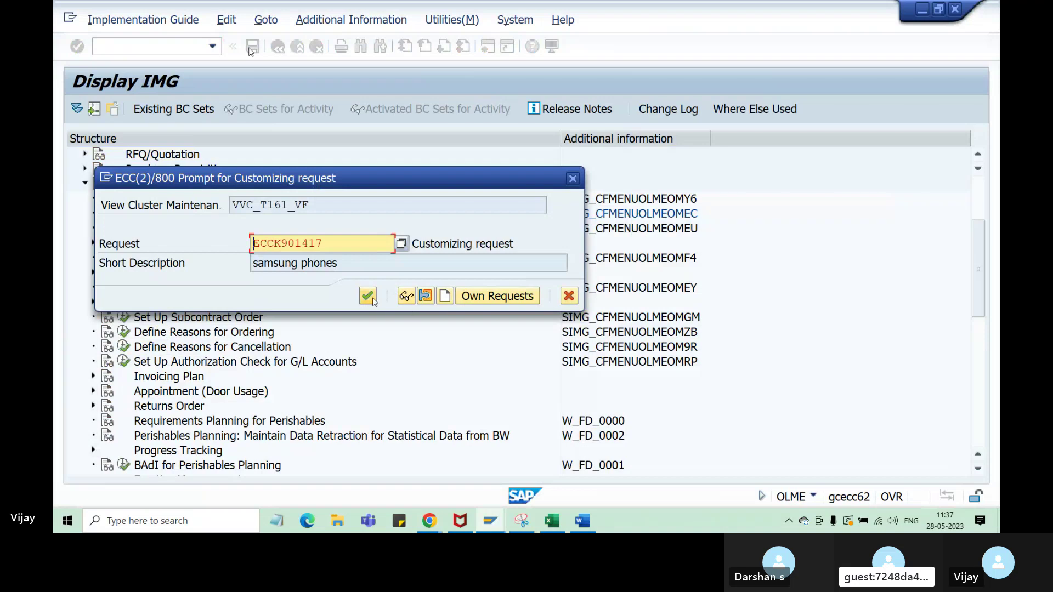
click(369, 297)
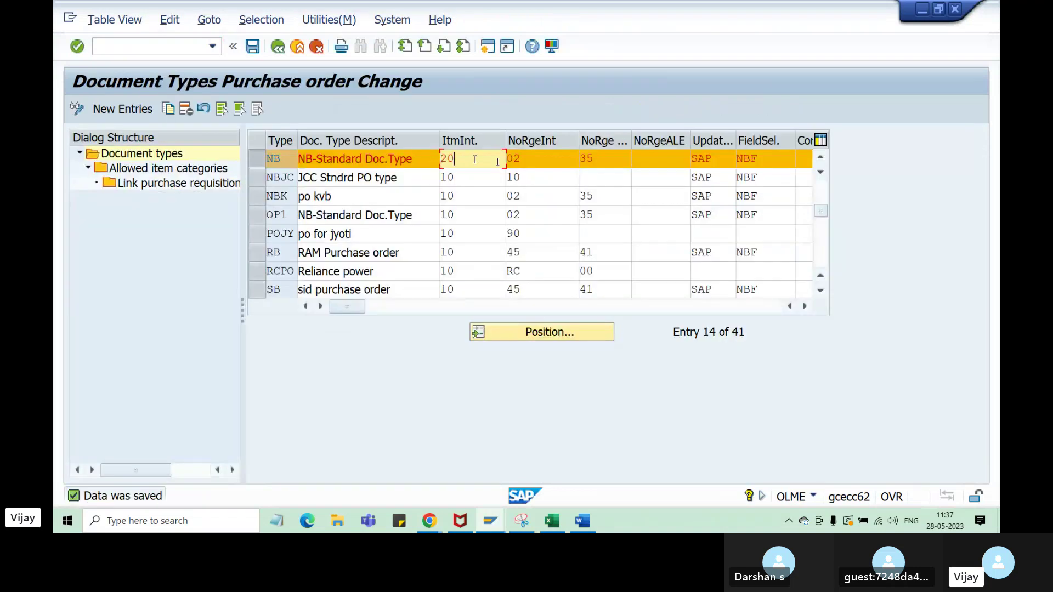
click(490, 521)
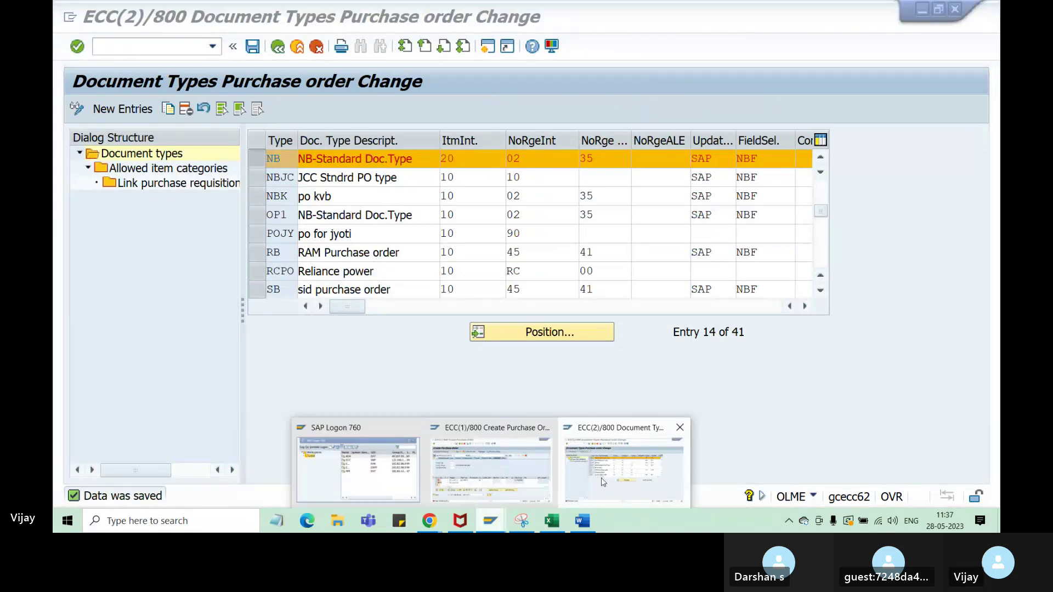
click(491, 469)
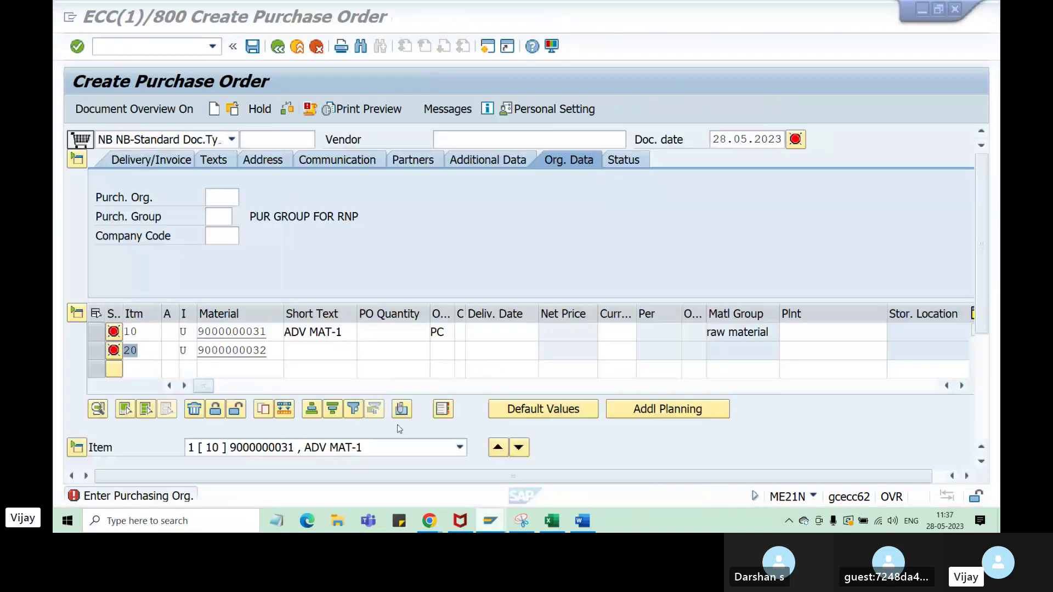
click(157, 51)
text(/nm)
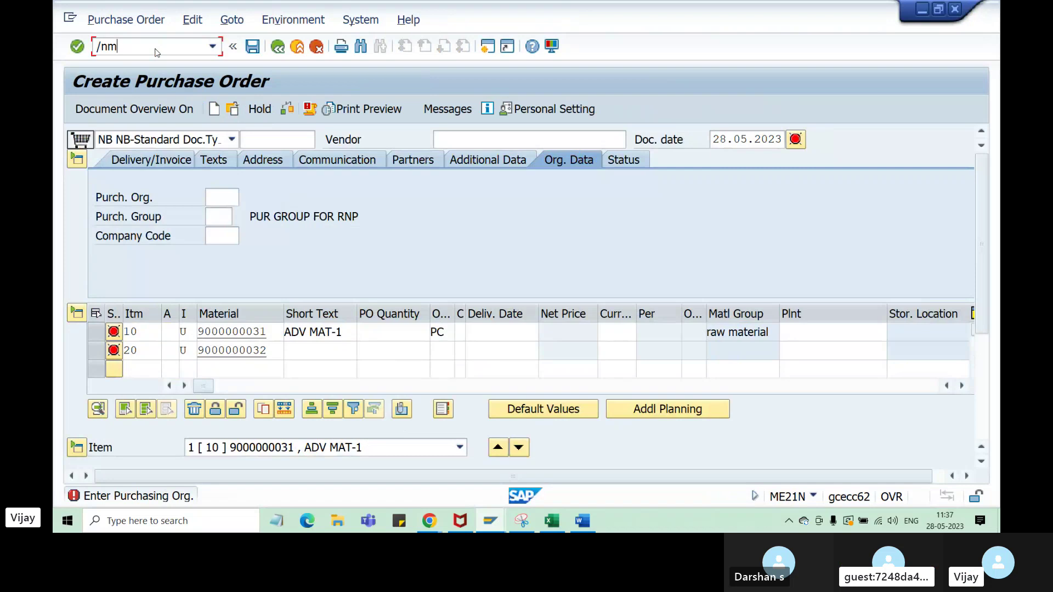
text(e21n)
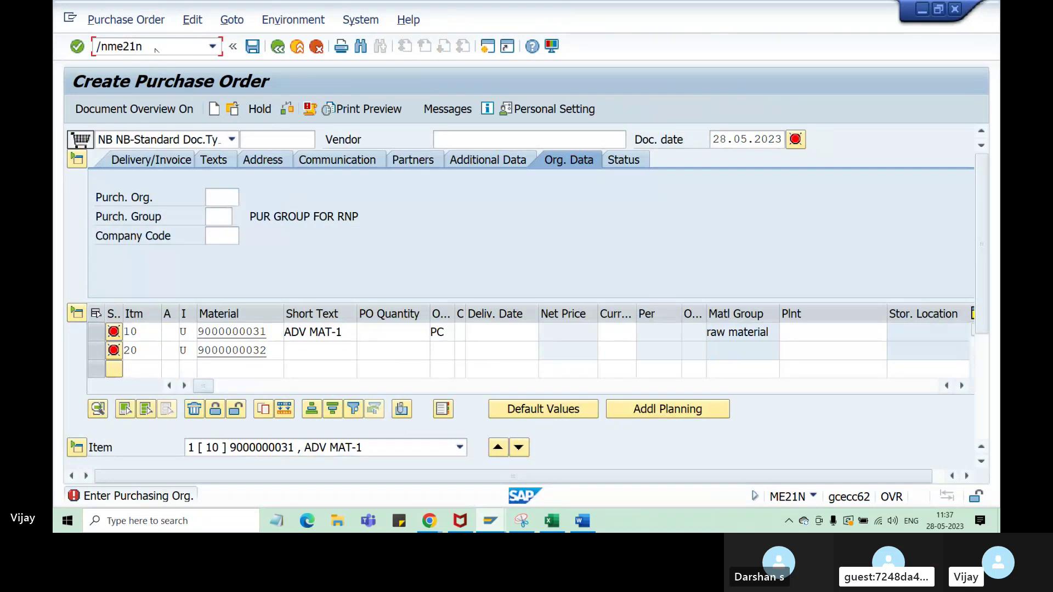
key(Return)
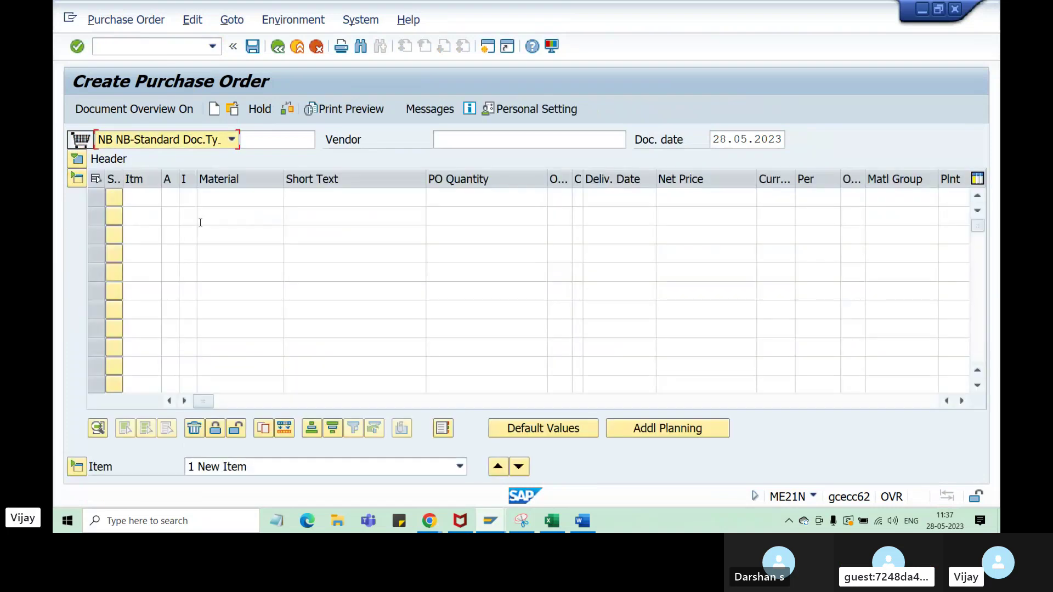
click(232, 201)
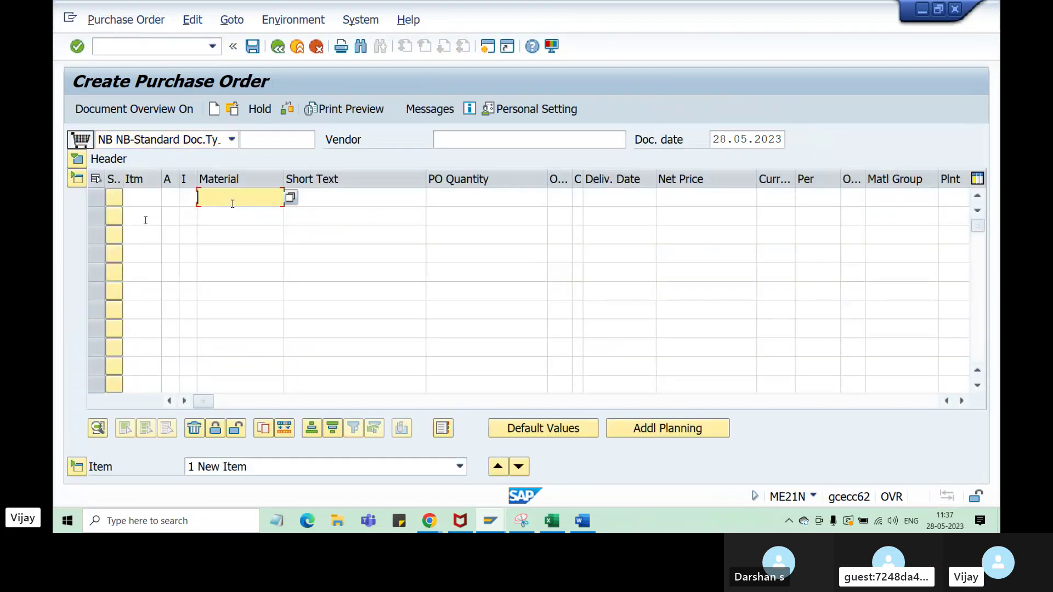
click(252, 216)
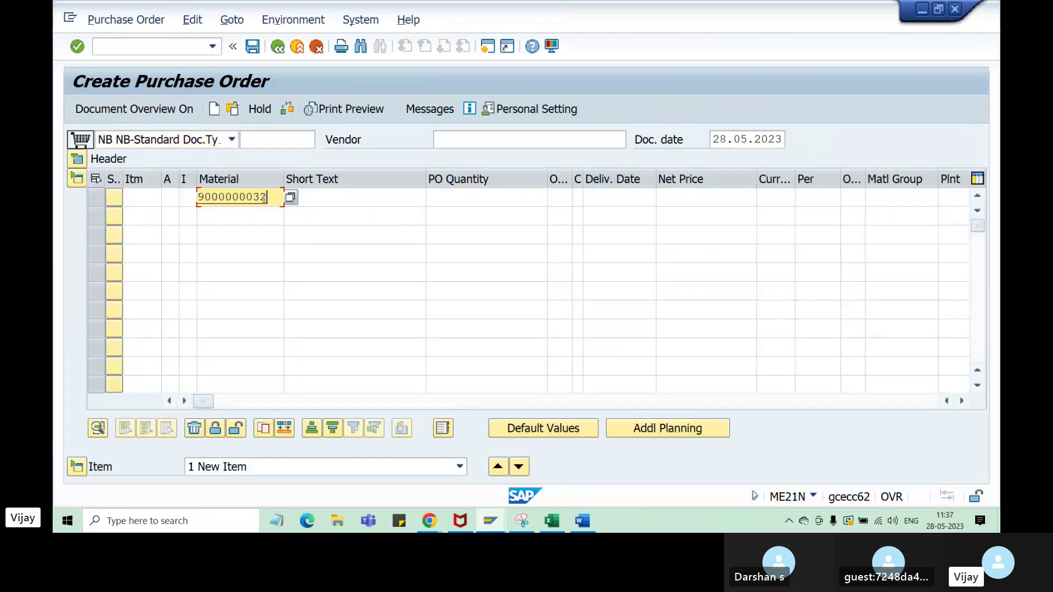
key(BackSpace)
text(1)
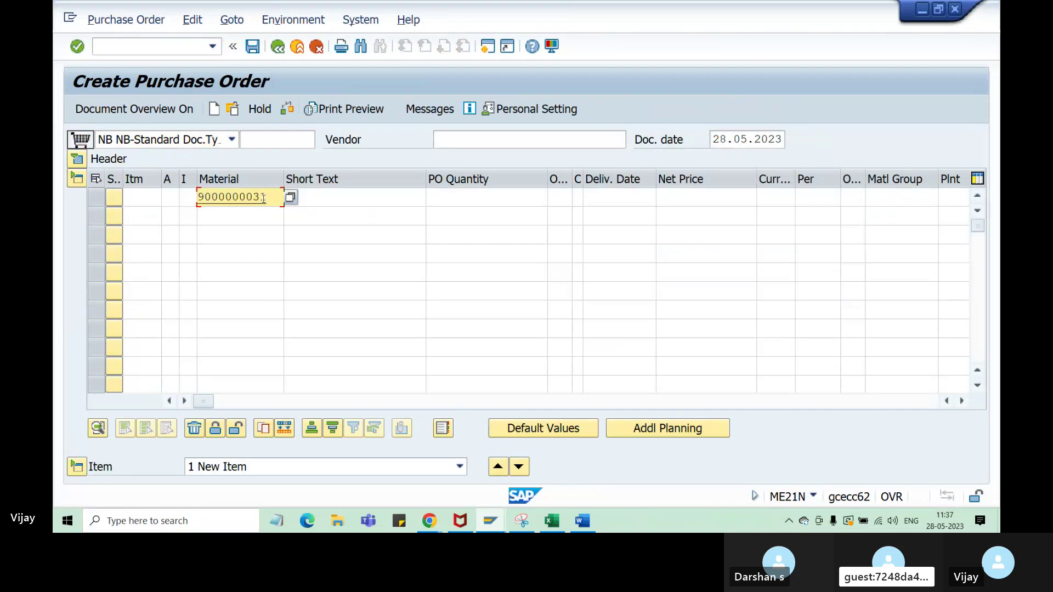
key(Return)
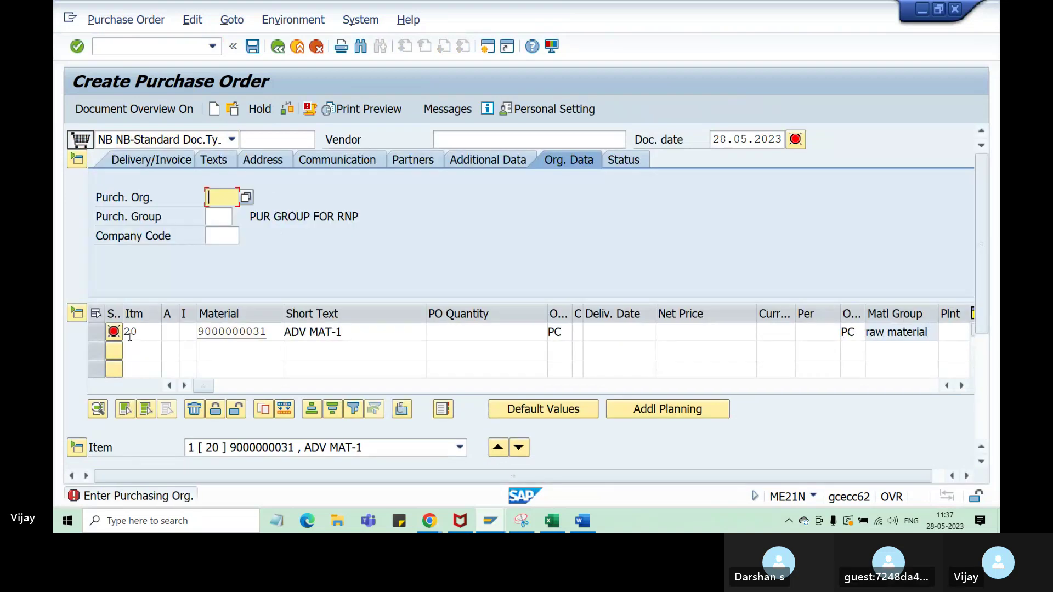
click(138, 349)
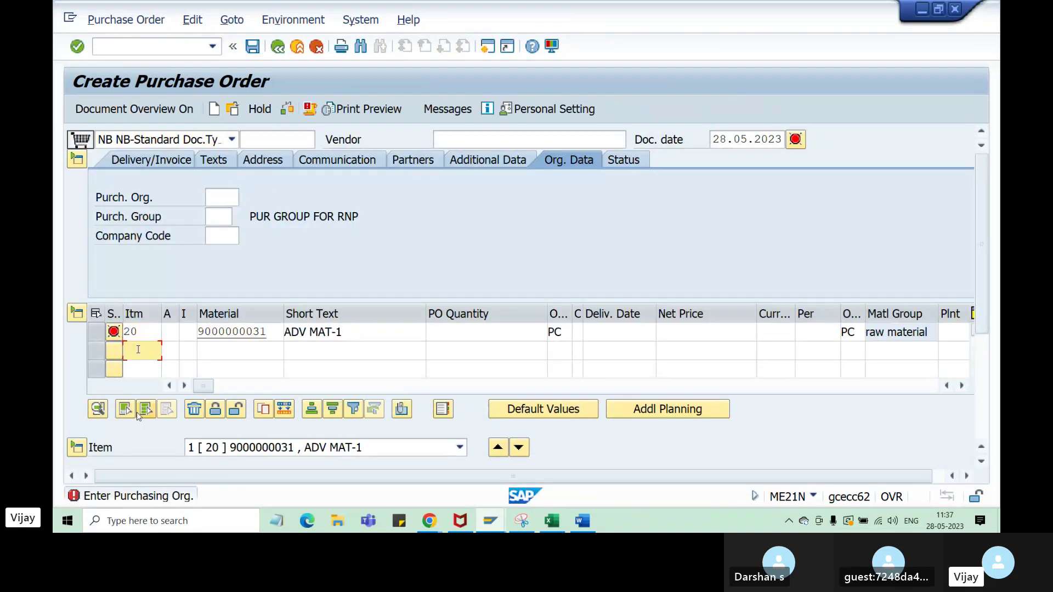
click(241, 351)
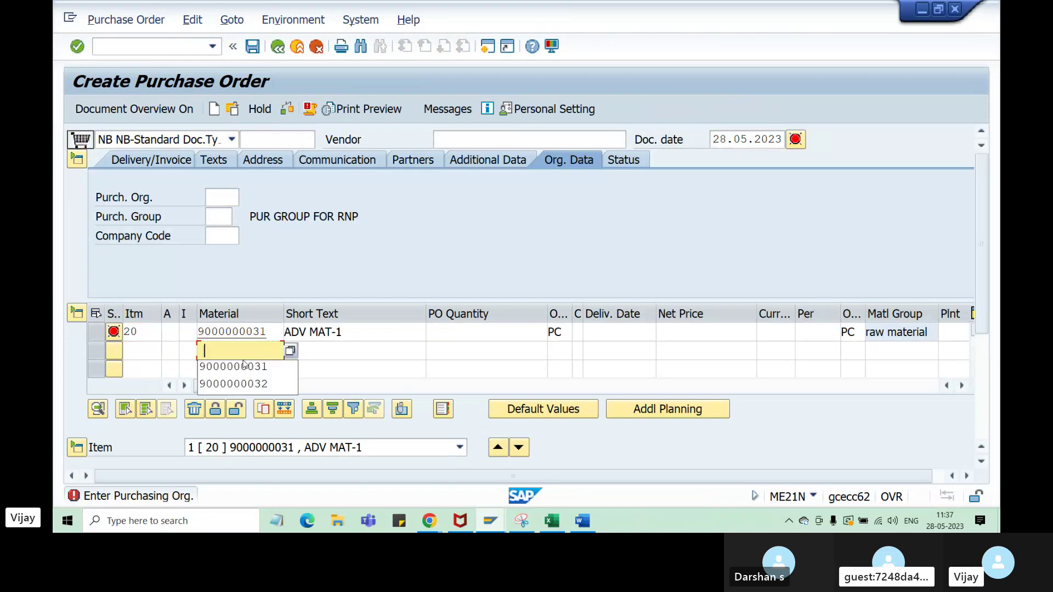
click(257, 385)
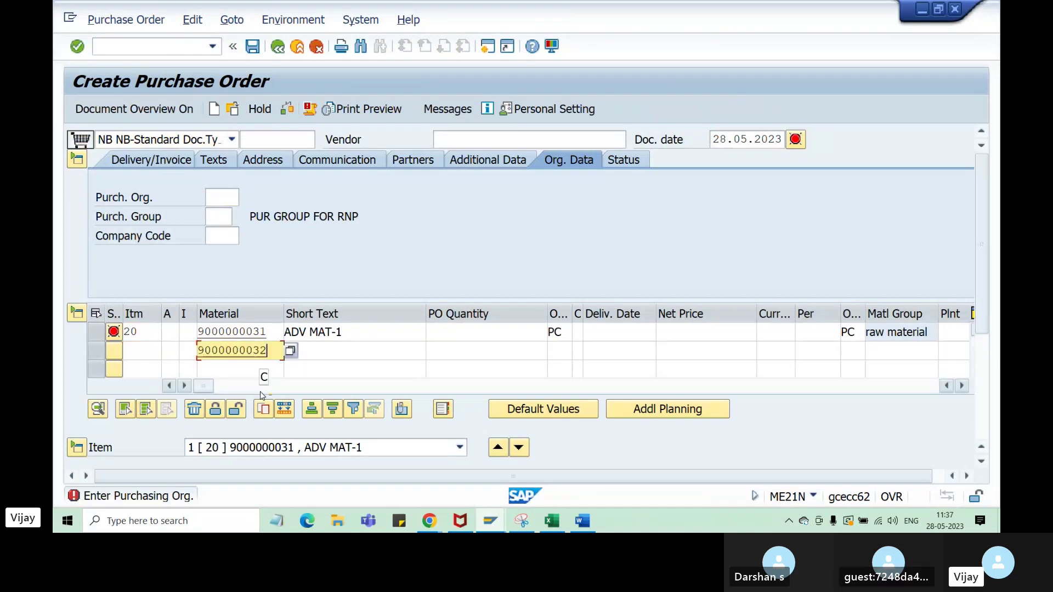
key(Return)
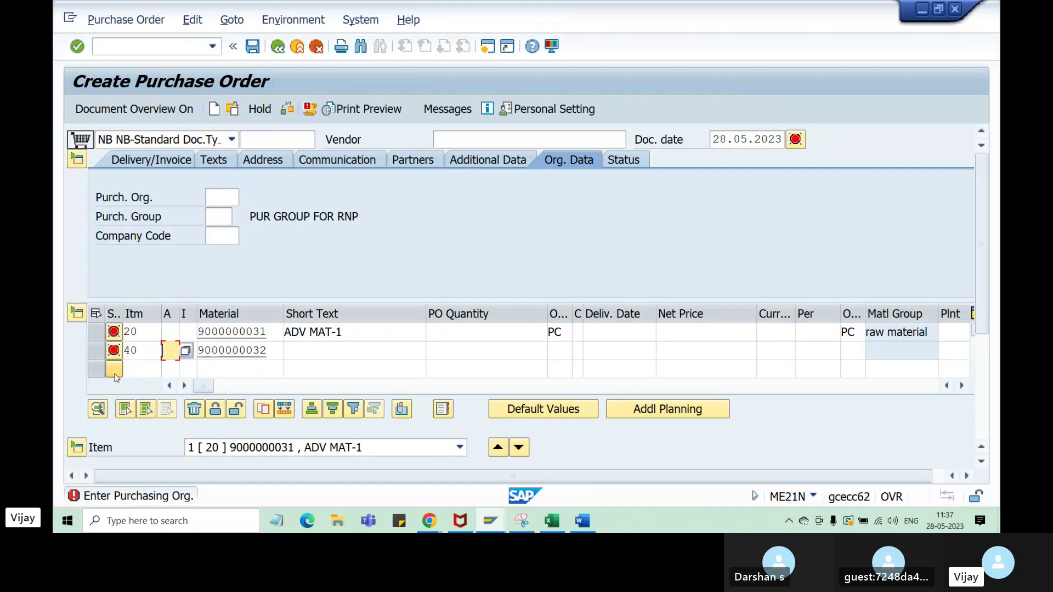
key(shift+Tab)
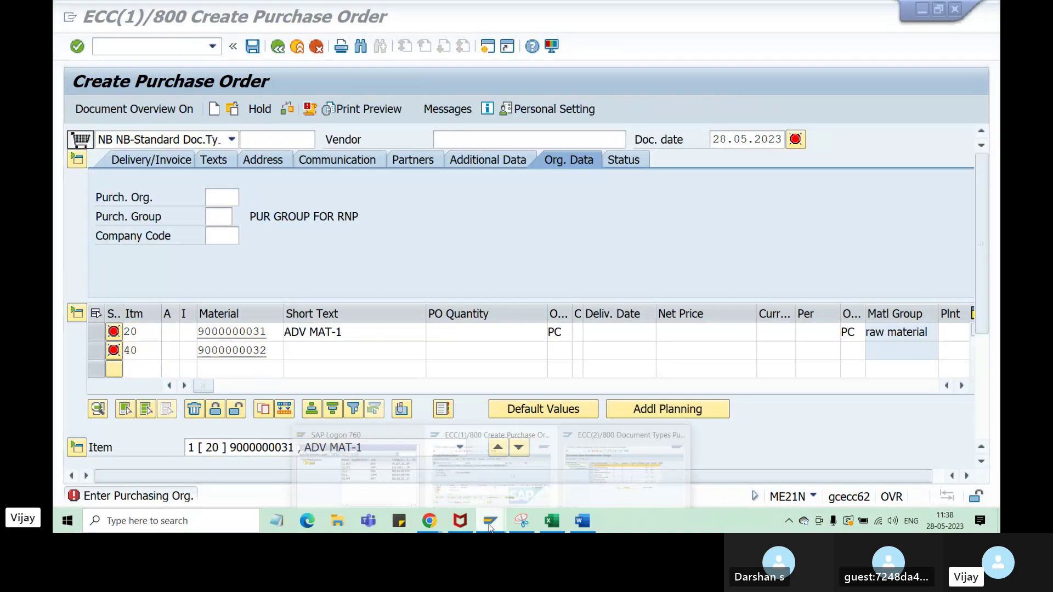
- Change NB's item interval from 20 to 10, inspect number range 02, then go back to the order
mouse_move(484, 526)
click(674, 426)
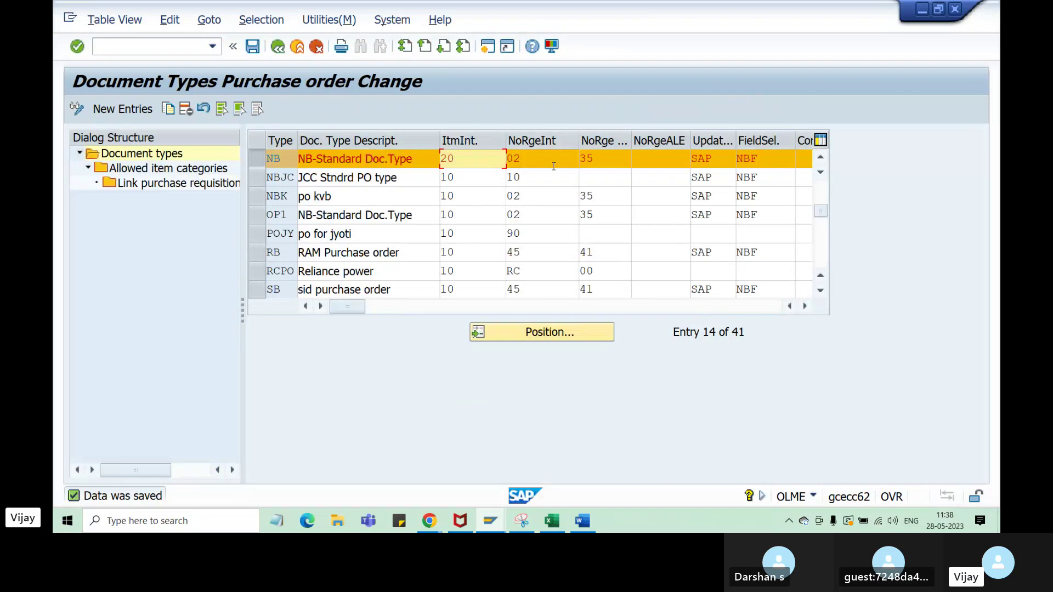
drag(465, 162, 427, 161)
text(10)
click(543, 197)
click(543, 163)
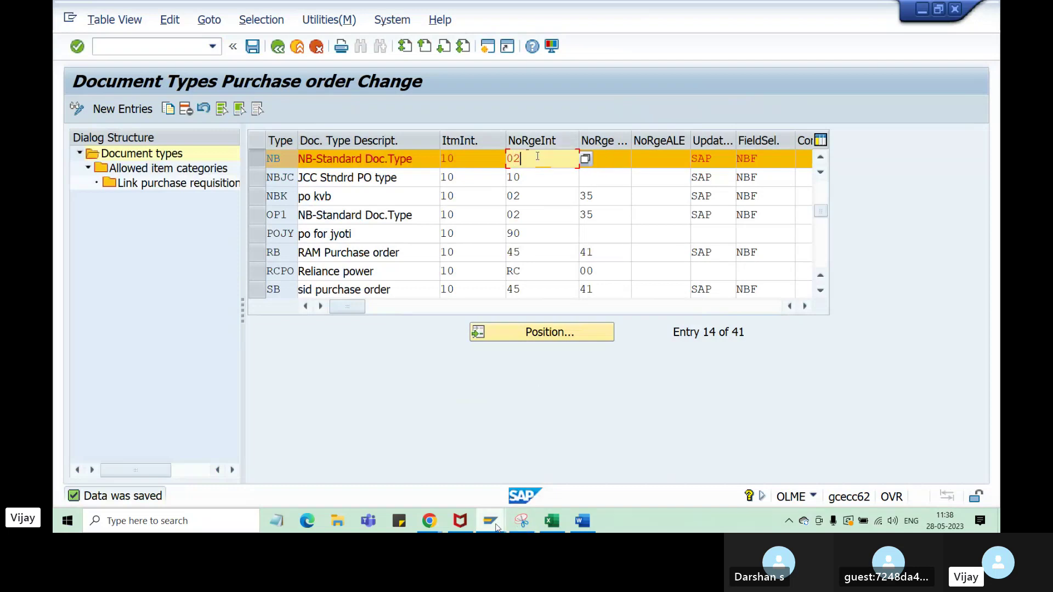
mouse_move(521, 521)
click(491, 460)
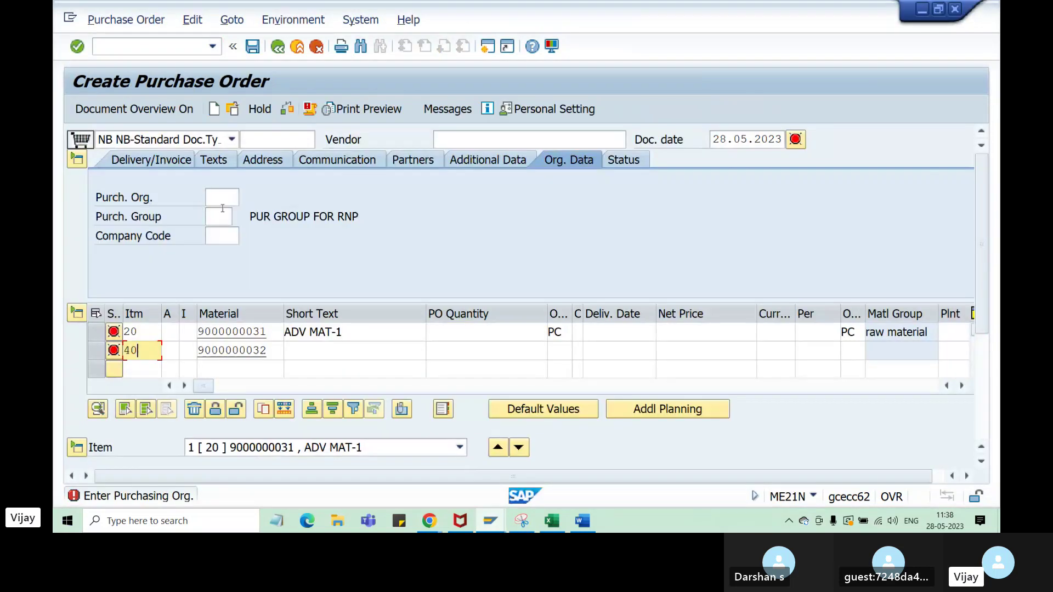
- Fill org data: purchasing organisation ZA51, purchasing group 000, company code ZA21
click(225, 199)
click(227, 214)
click(228, 215)
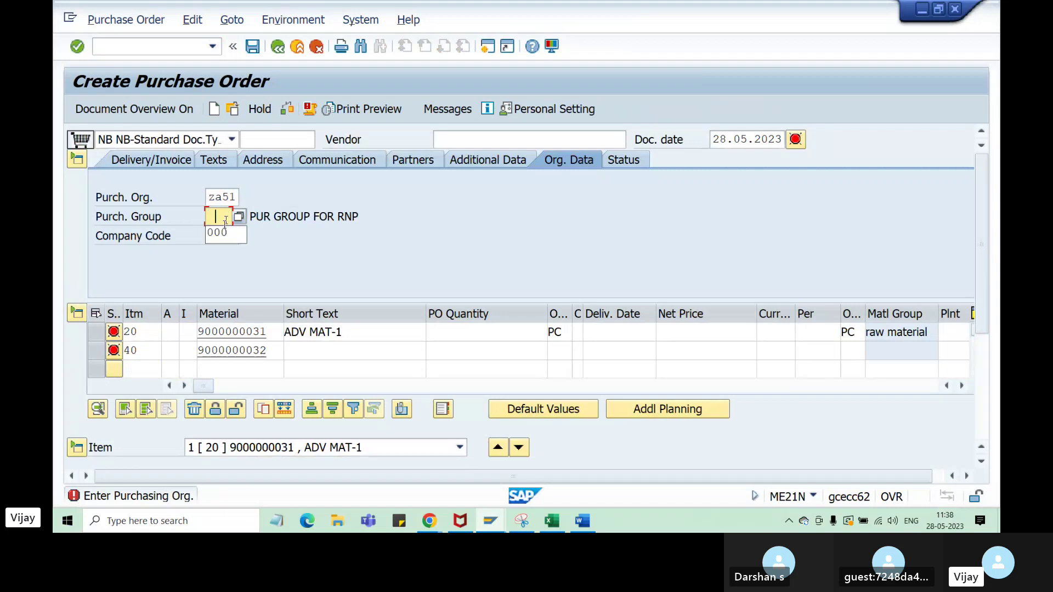
click(222, 234)
click(221, 234)
click(224, 253)
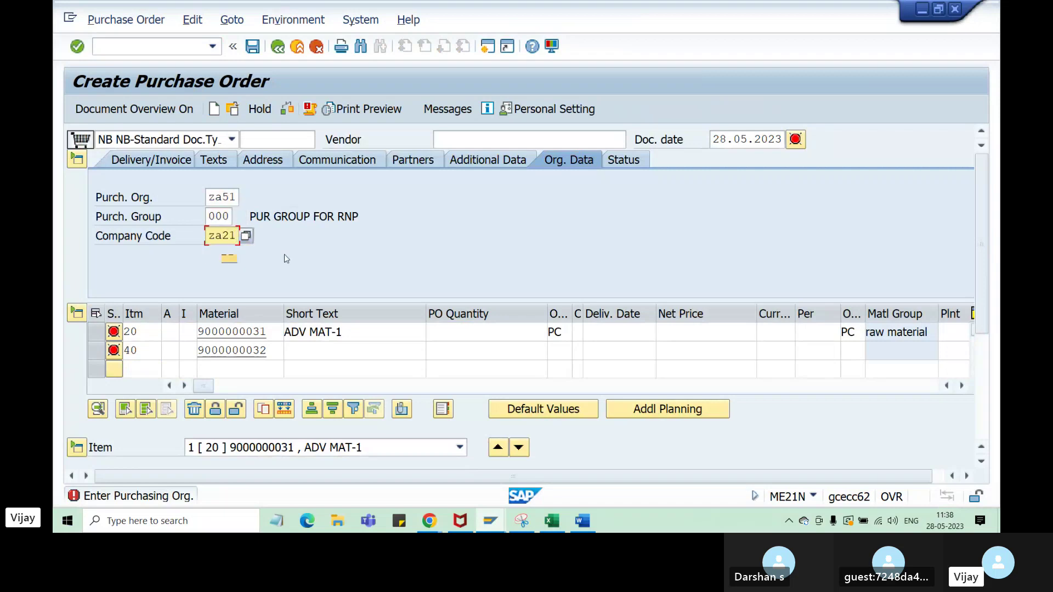
key(Return)
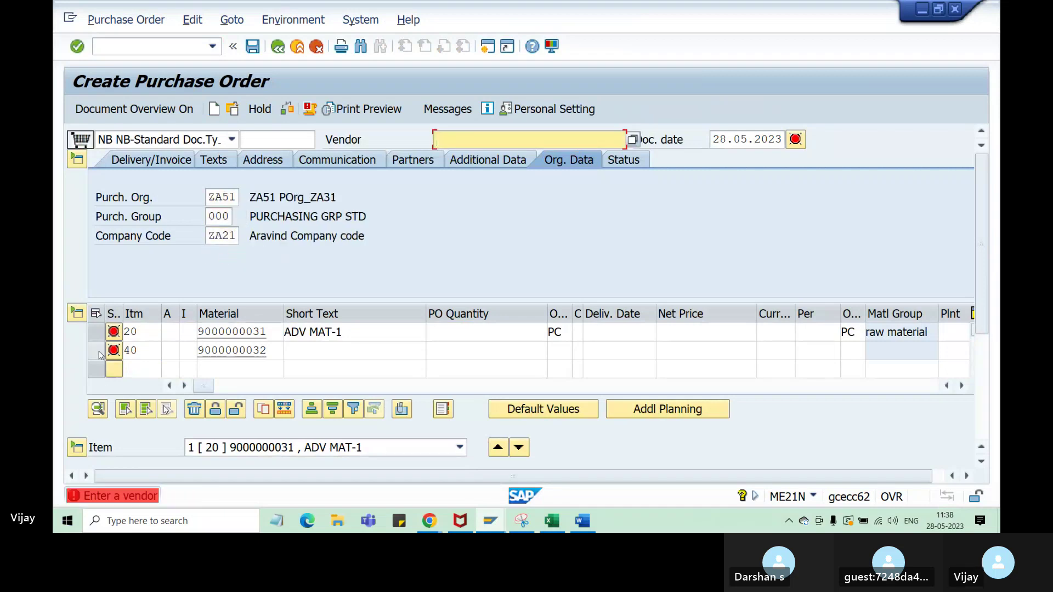
- Delete item 40 and enter the vendor from past entries
click(97, 350)
click(193, 411)
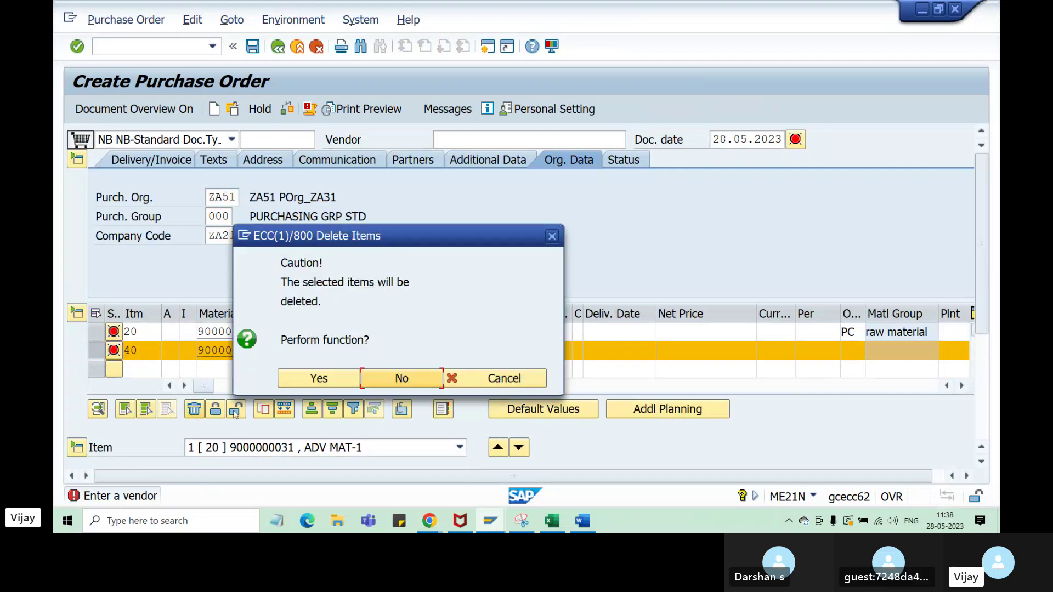
click(317, 376)
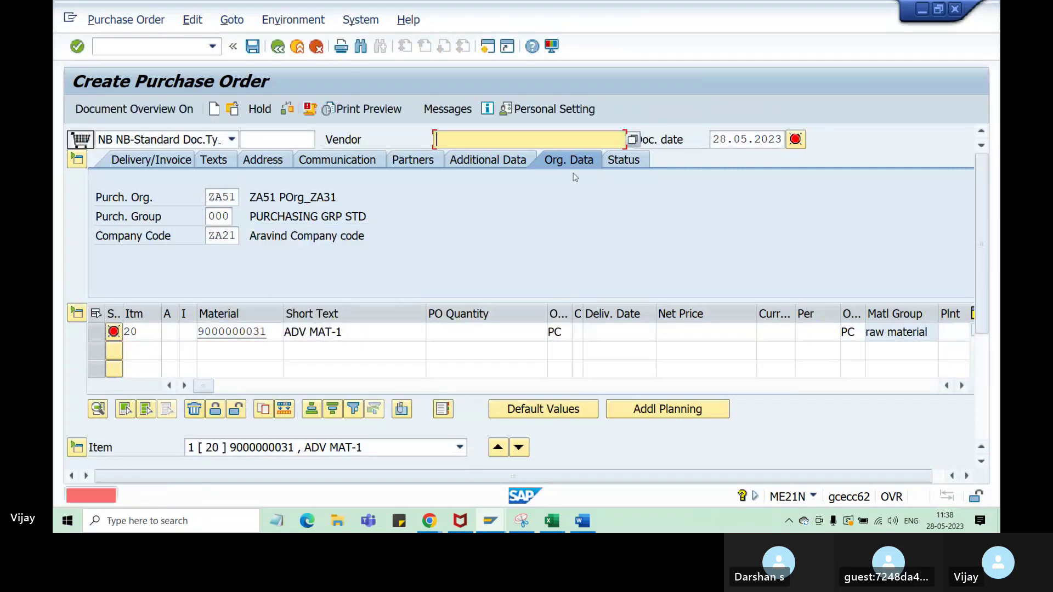
click(492, 140)
click(493, 154)
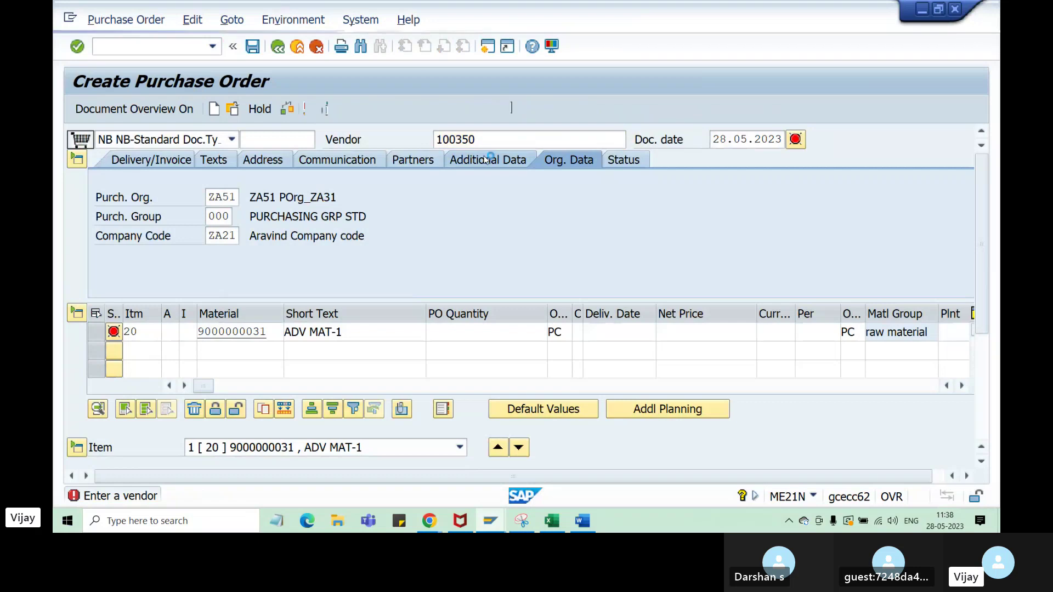
key(Return)
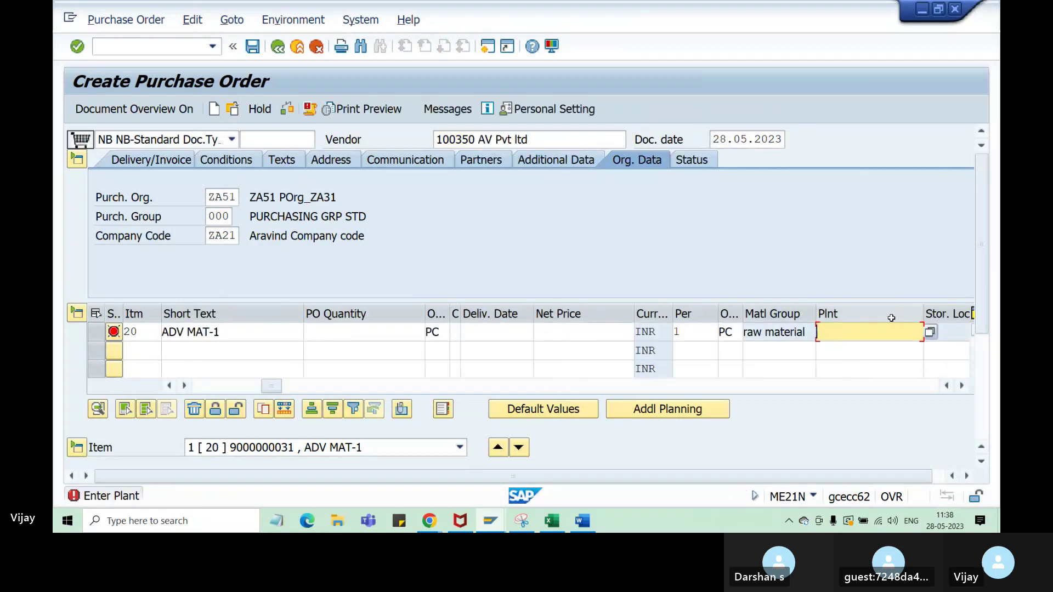
- Give item 20 plant za31, net price 100 and order quantity 5
click(847, 351)
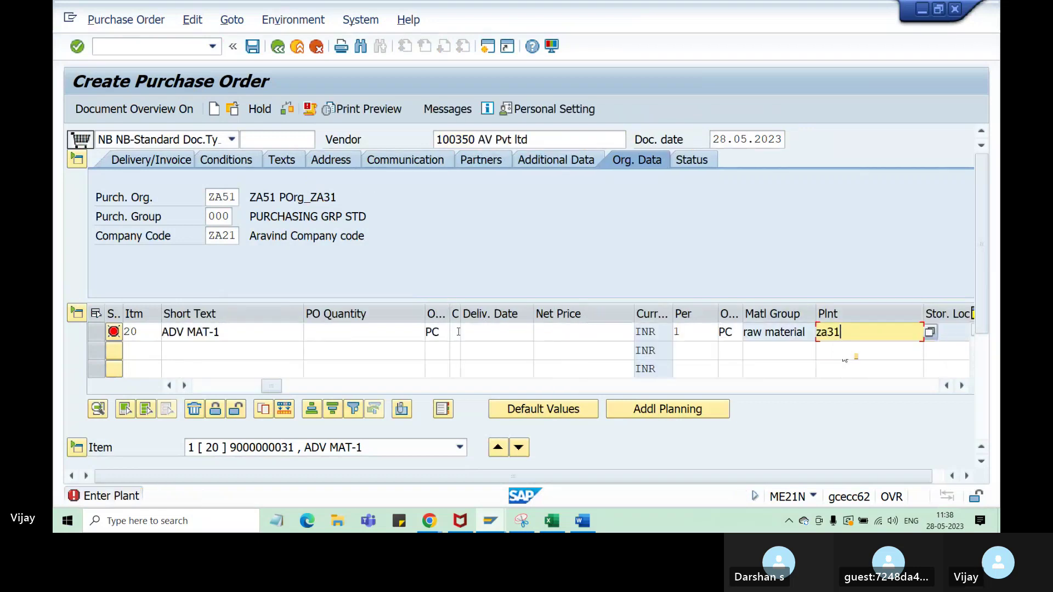
click(540, 334)
click(571, 348)
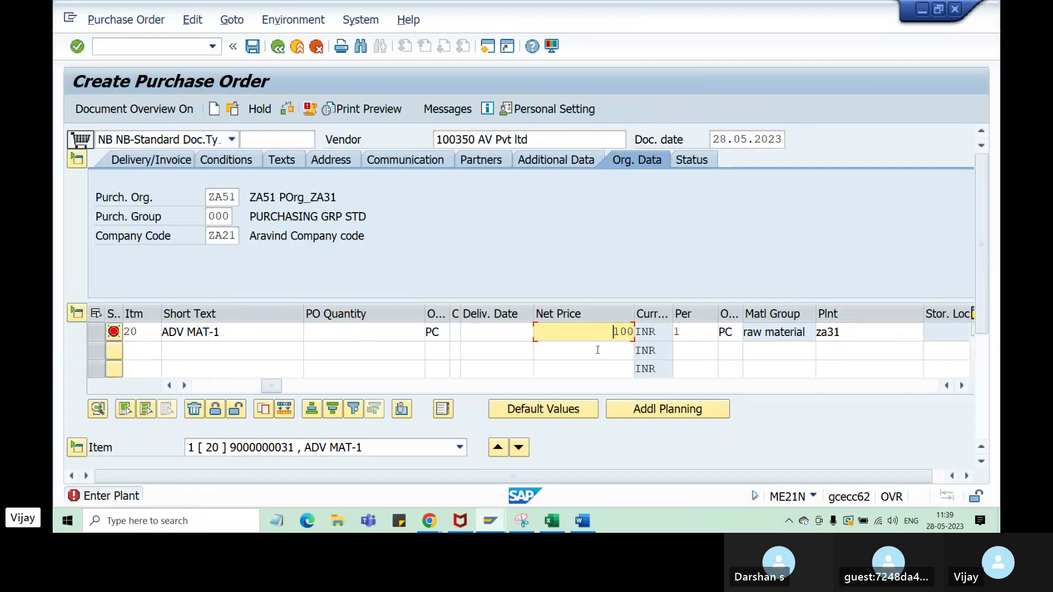
click(385, 344)
click(394, 330)
text(5)
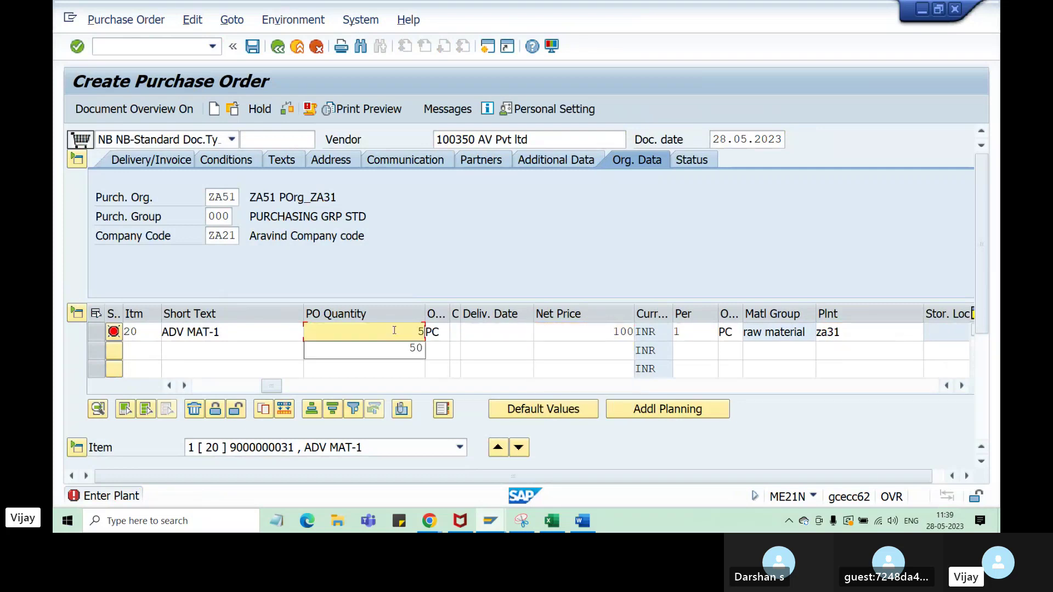
key(Return)
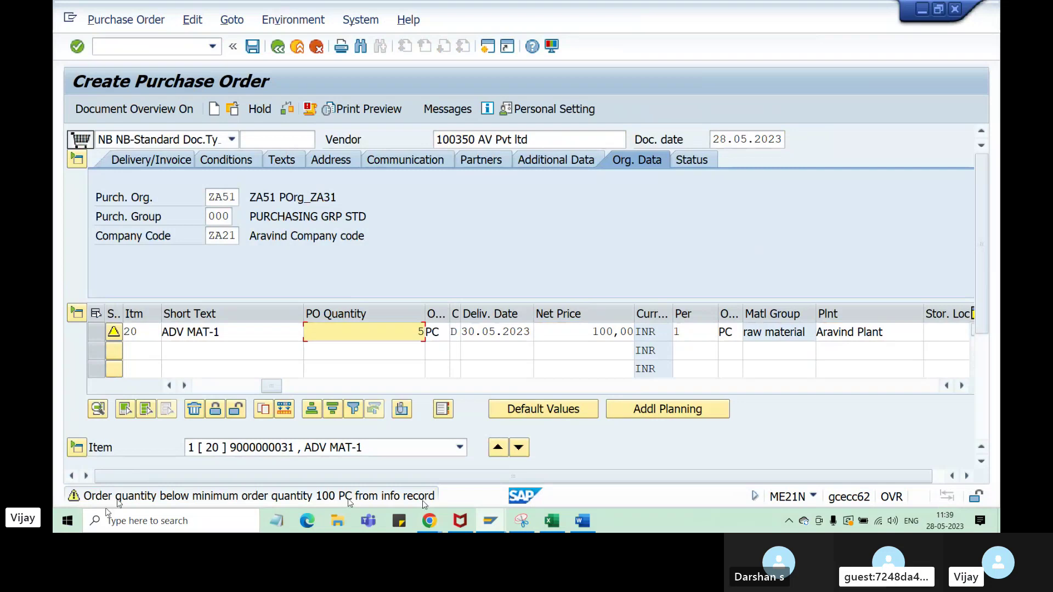
- Change item 20's quantity from 5 to 101
drag(475, 140, 437, 140)
click(364, 332)
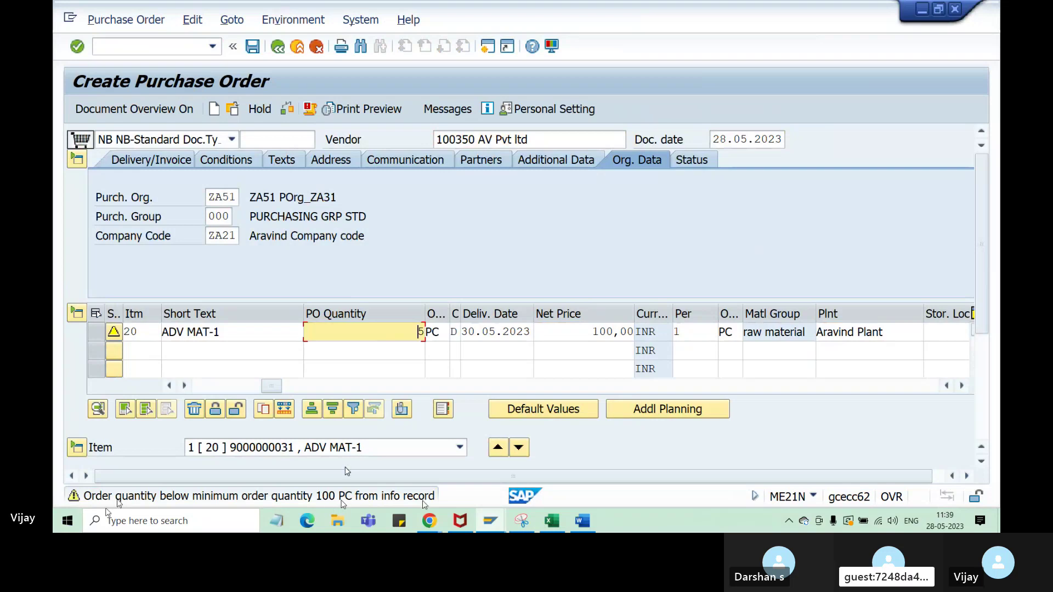
key(Delete)
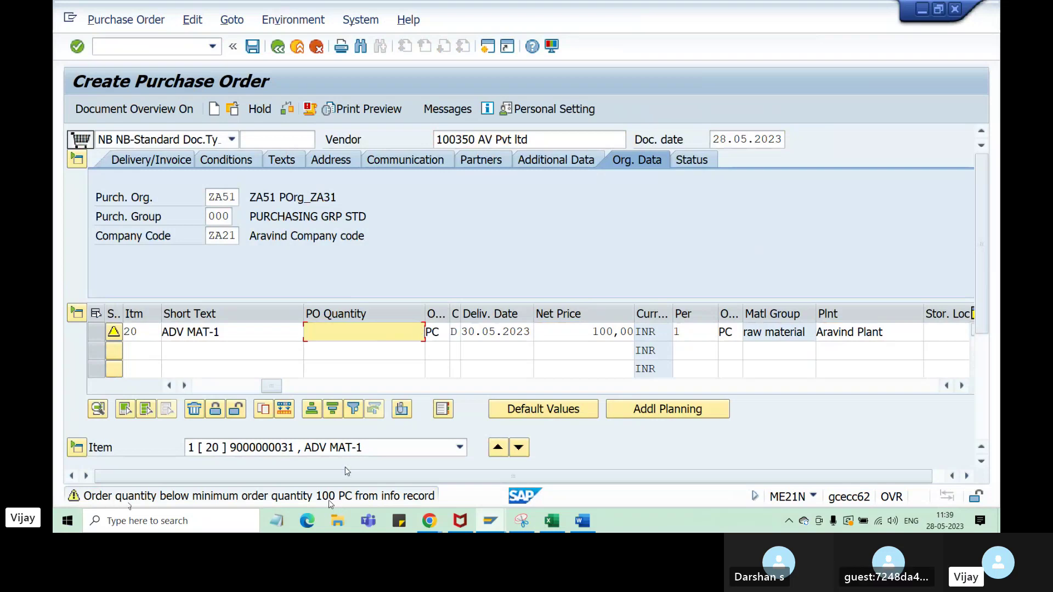
text(5)
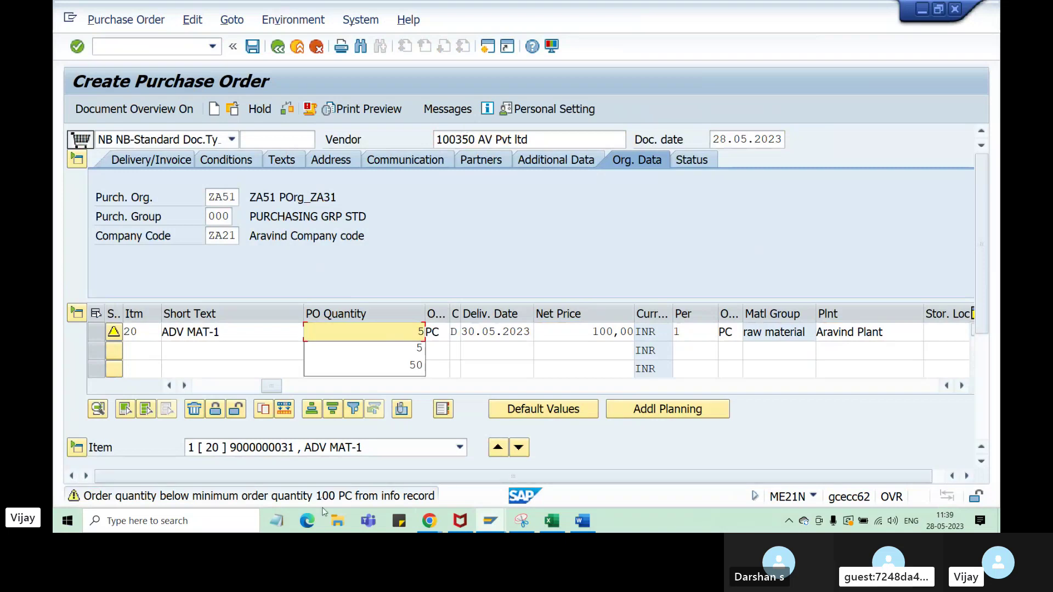
key(BackSpace)
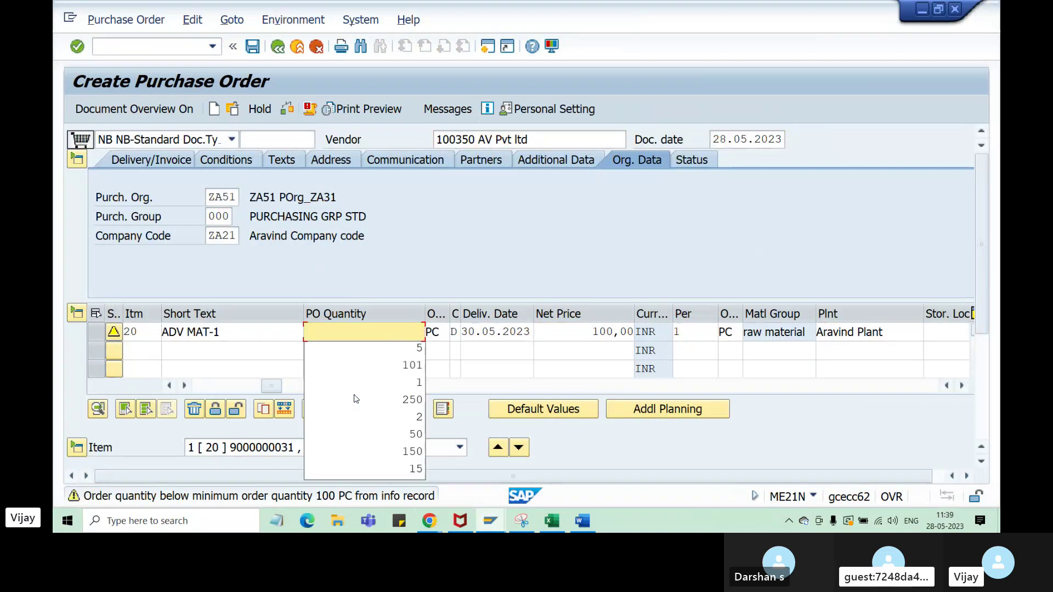
text(101)
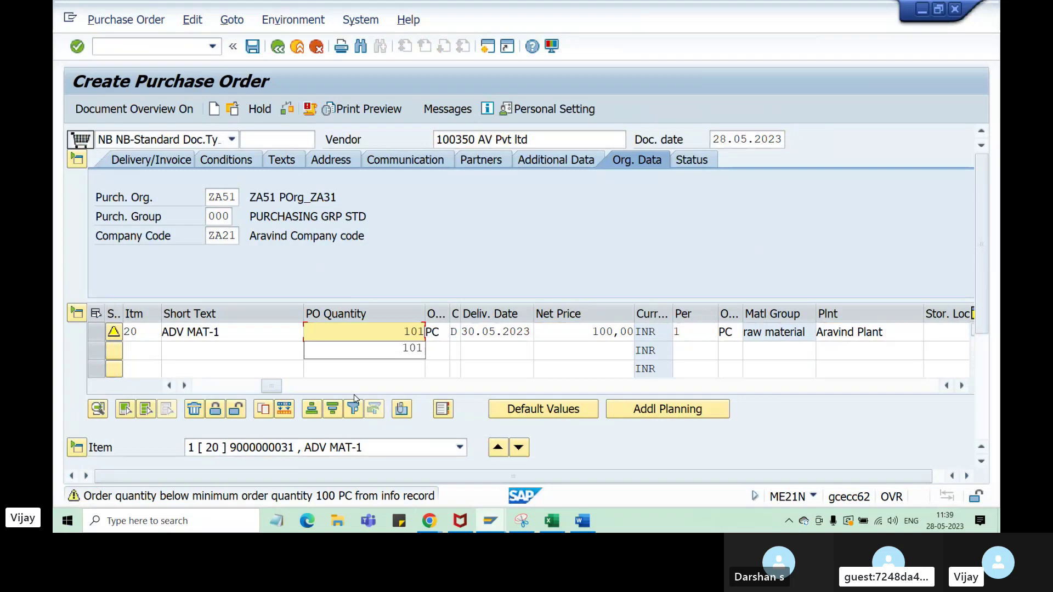
key(Return)
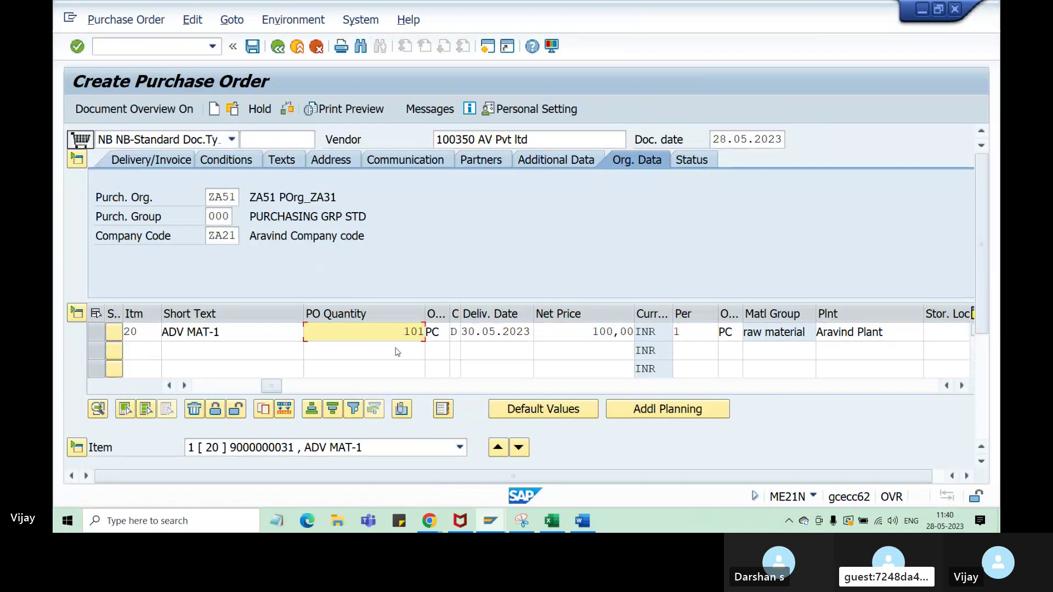
- Check the order and close the message list showing two warnings
double_click(397, 326)
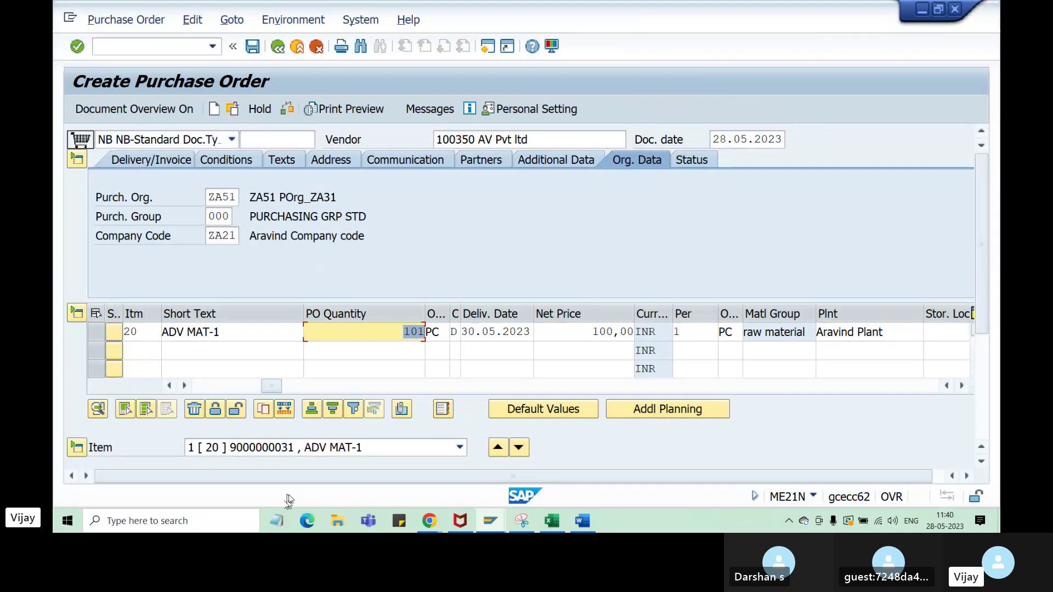
key(Return)
click(289, 110)
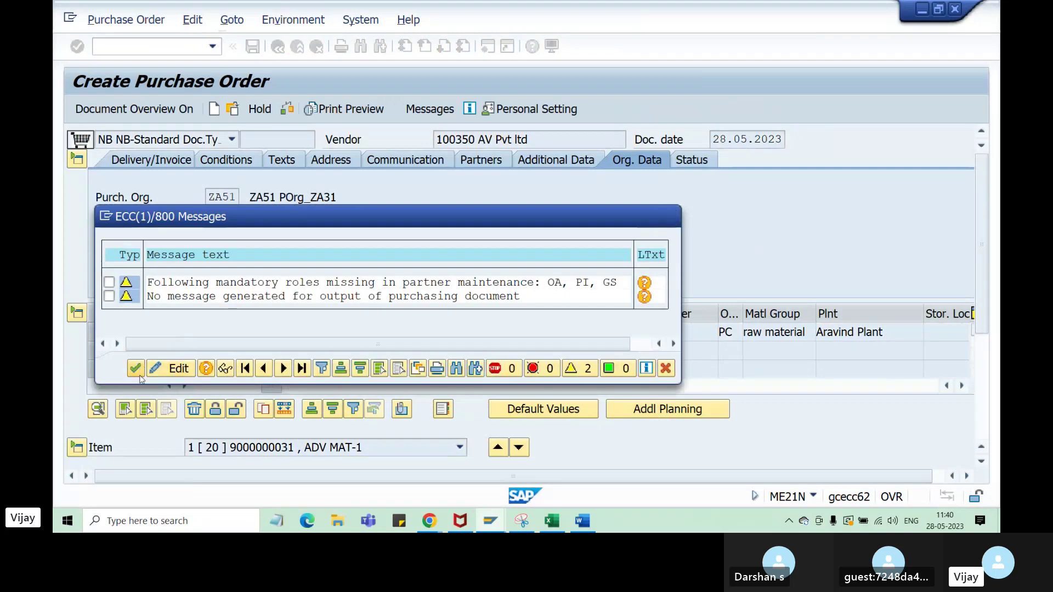
click(136, 368)
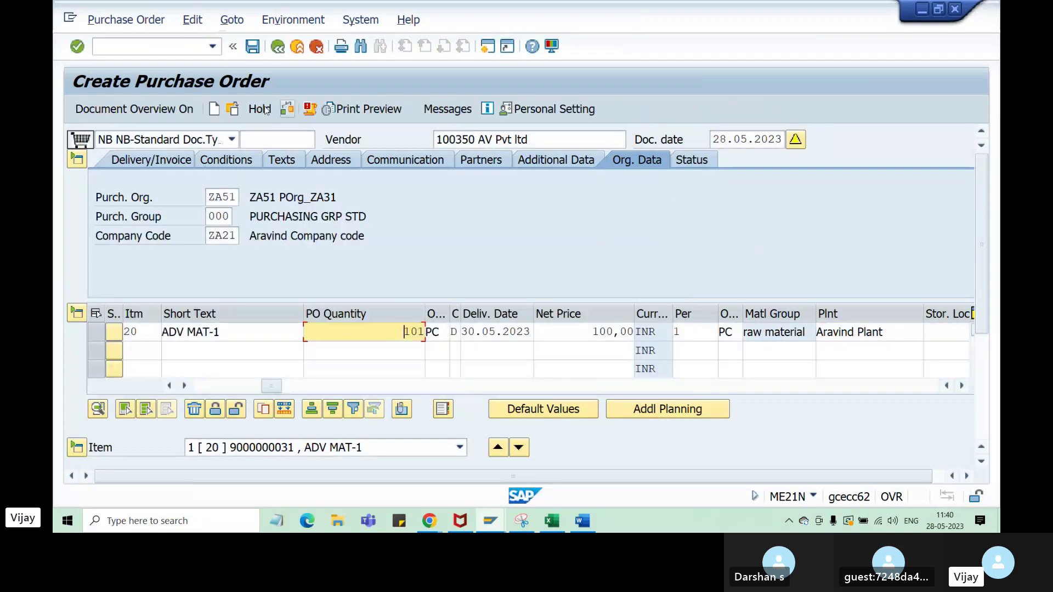
click(251, 49)
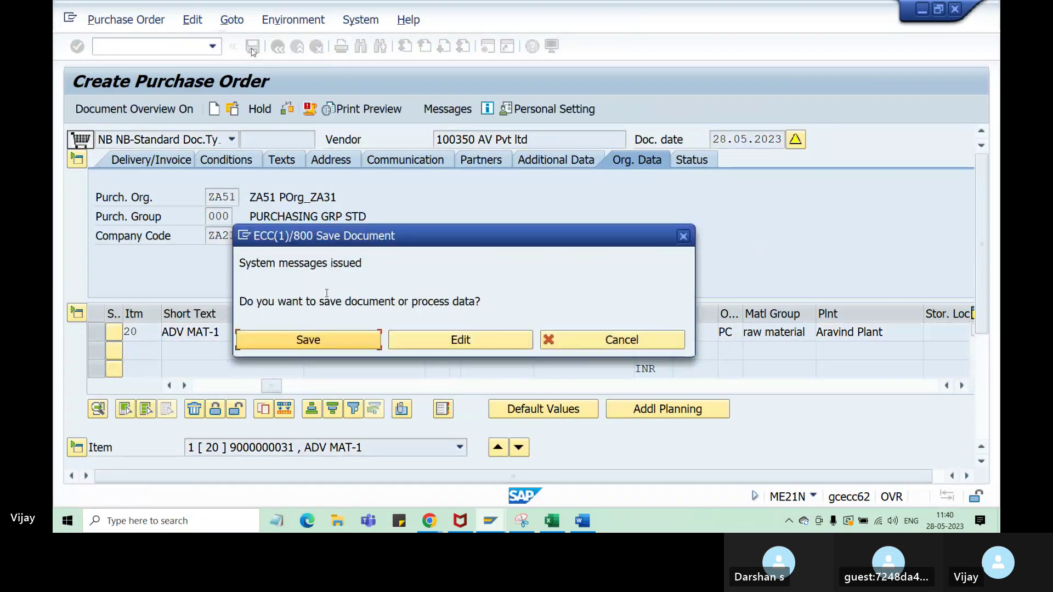
click(317, 340)
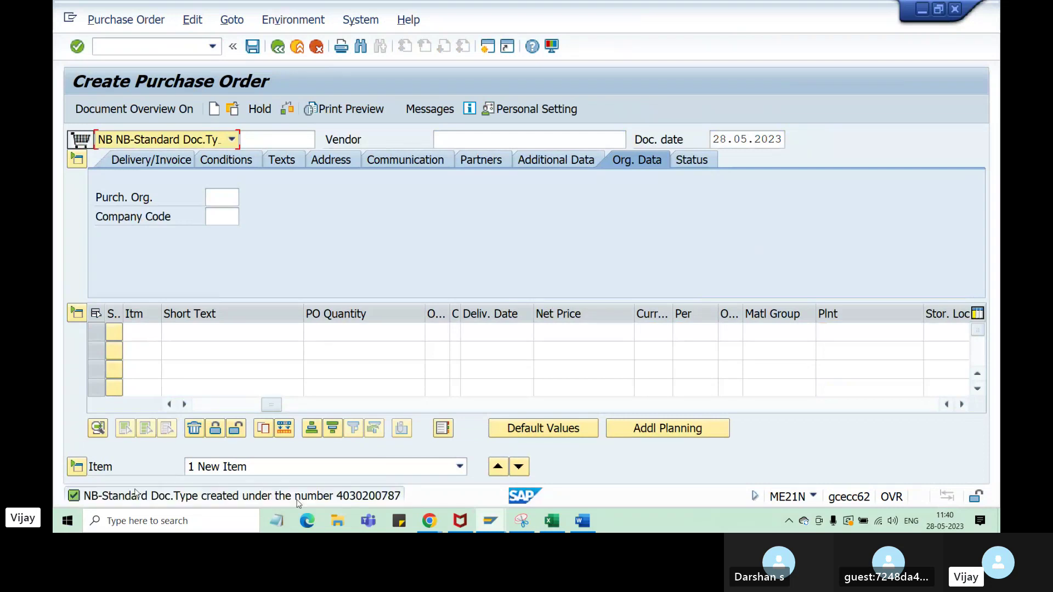
double_click(366, 496)
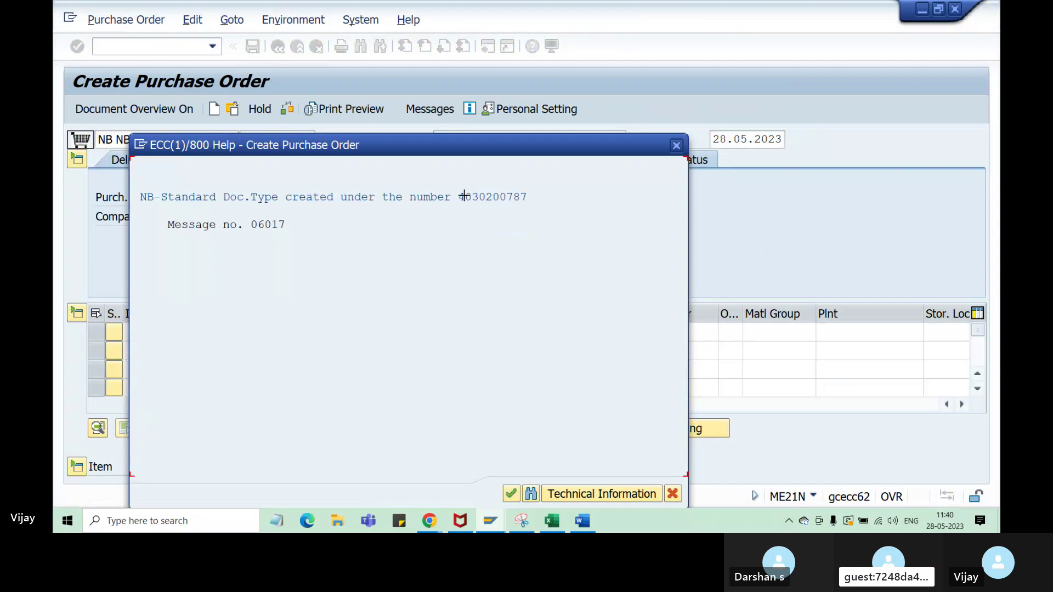
key(ctrl+y)
drag(458, 193, 530, 200)
key(ctrl+c)
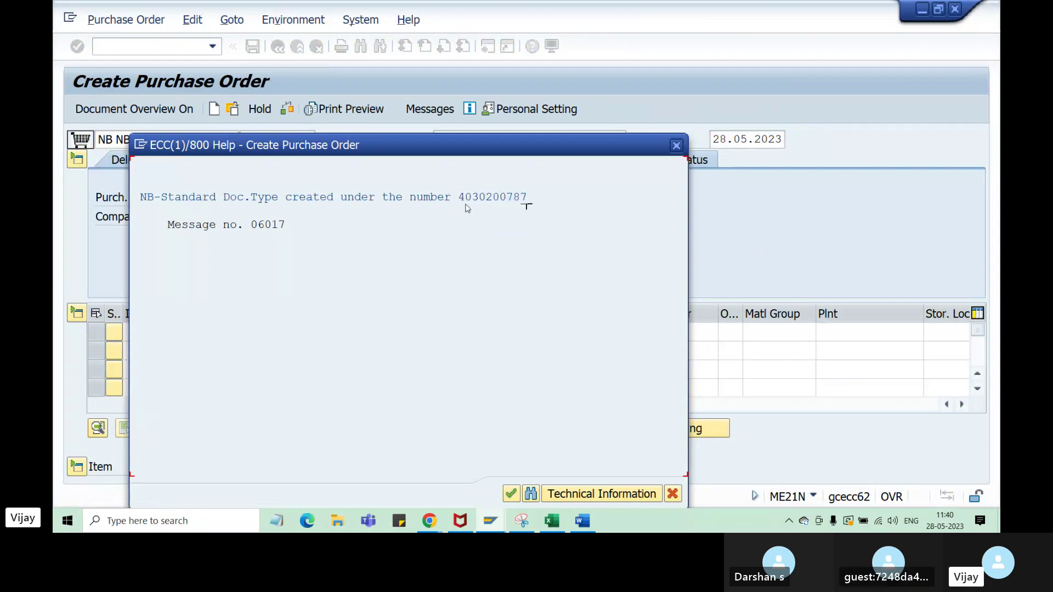
click(673, 494)
click(551, 522)
scroll(395, 311, down, 7)
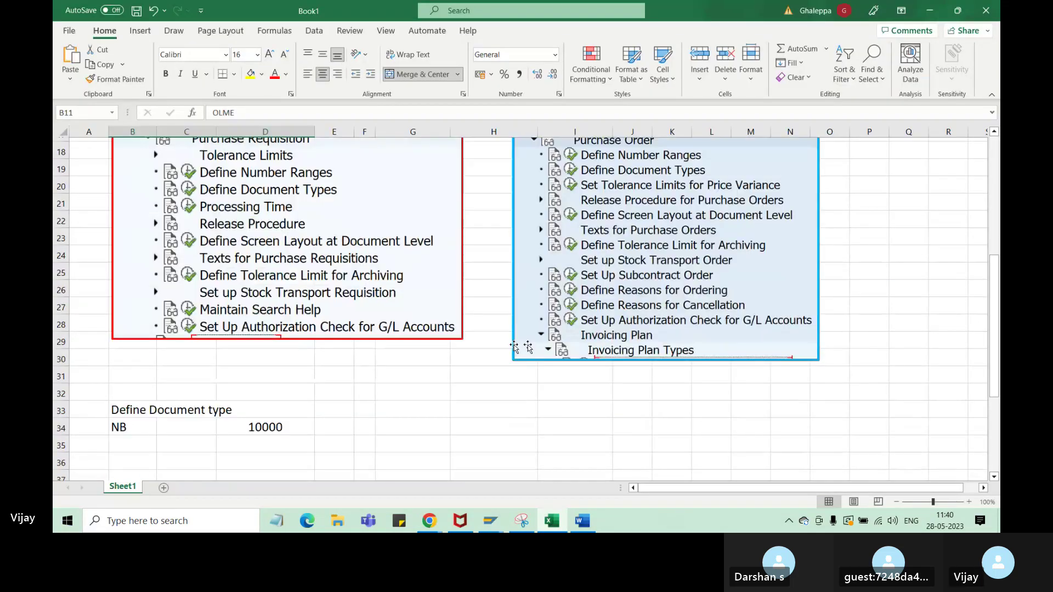
click(401, 315)
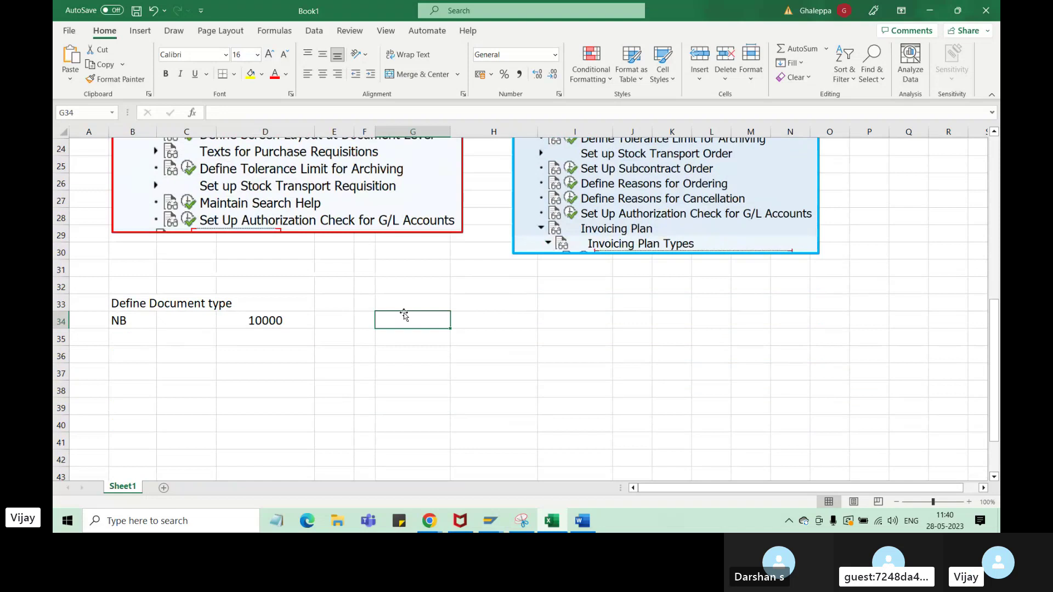
key(ctrl+v)
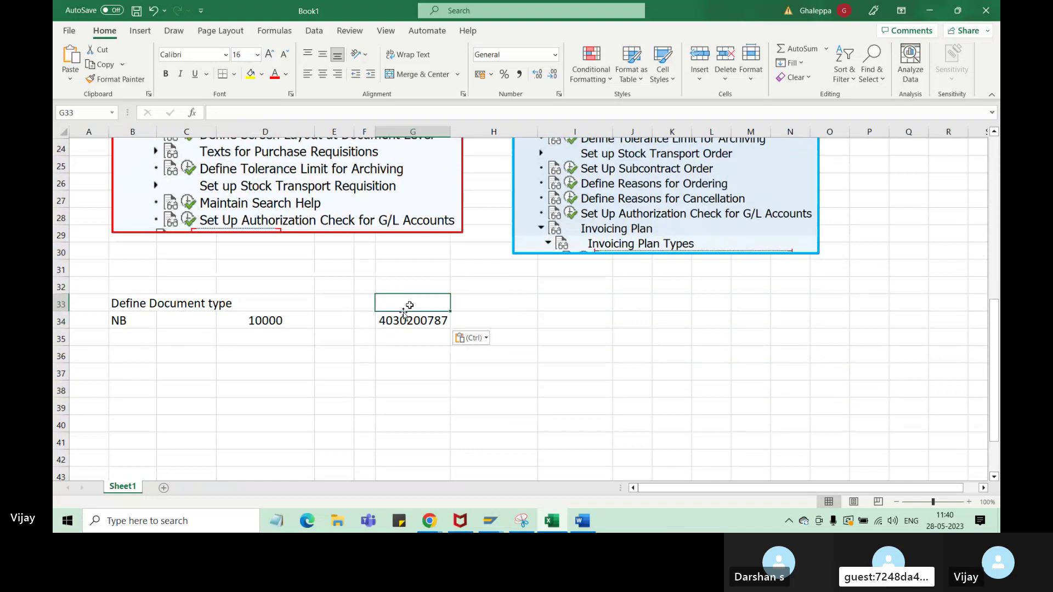
click(367, 322)
text(PO N)
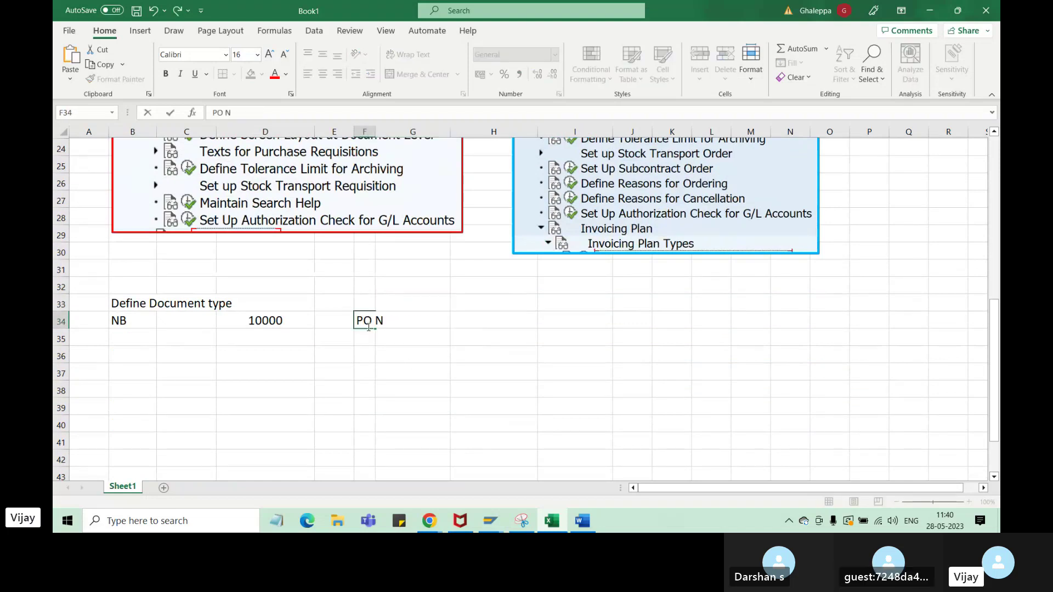
text(r)
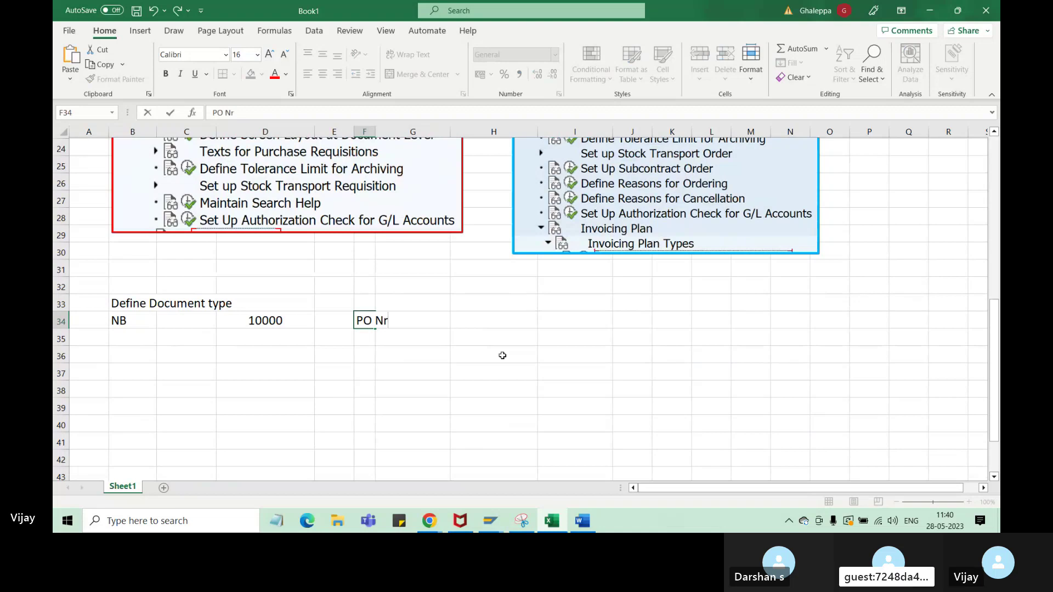
drag(502, 356, 496, 342)
double_click(376, 131)
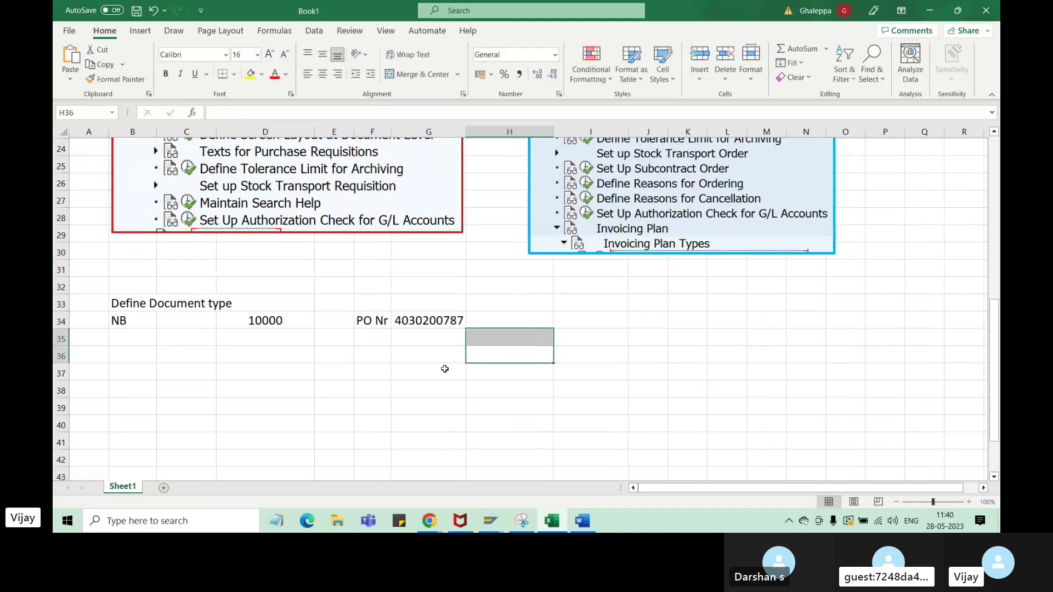
click(443, 386)
click(435, 325)
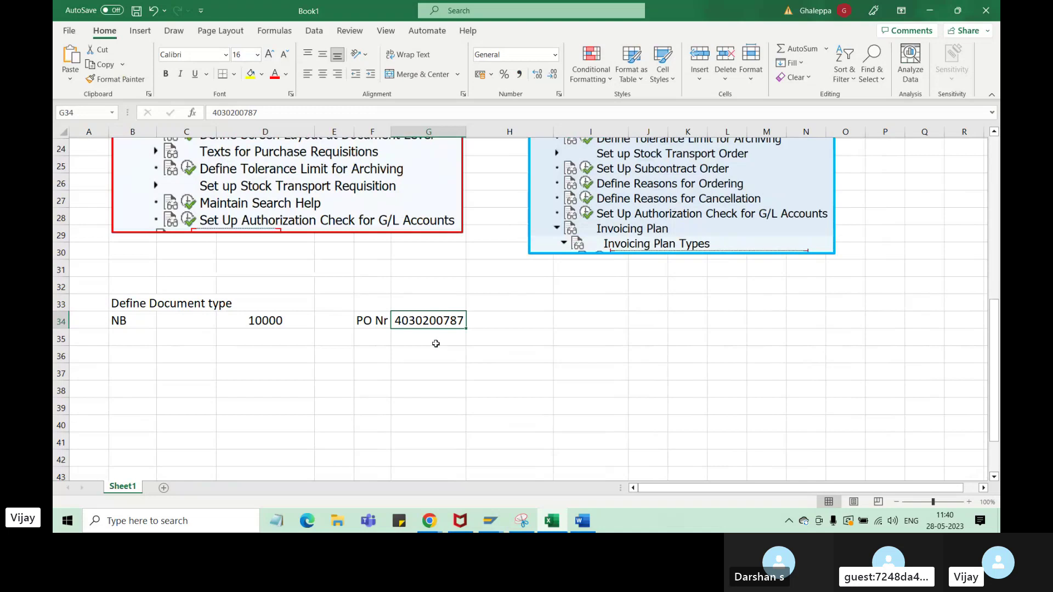
- Enter 85452822 in H34 and 25684632 in H33, then switch back to SAP
click(523, 324)
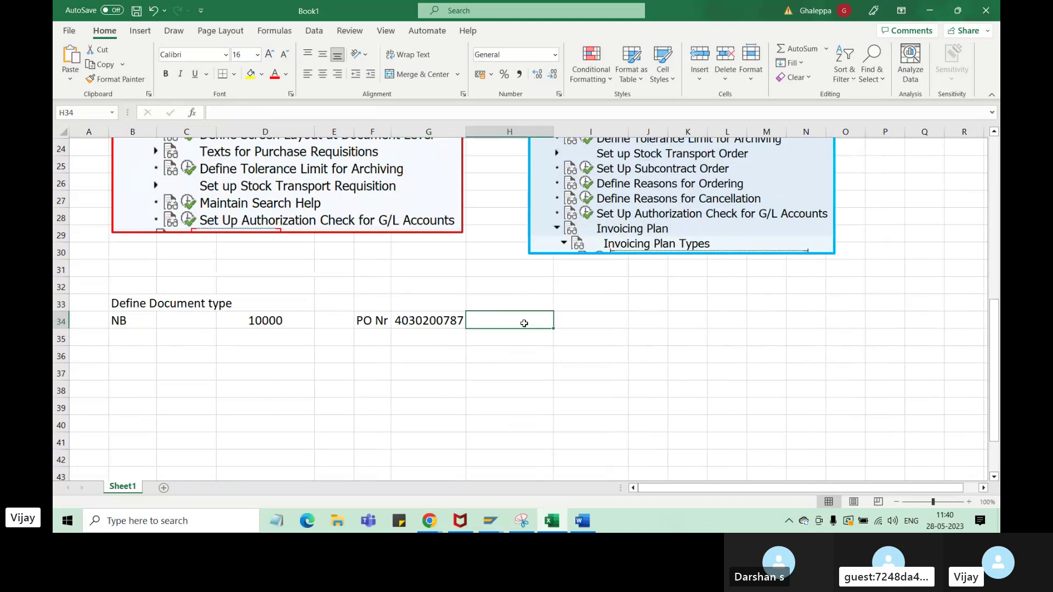
text(85452822)
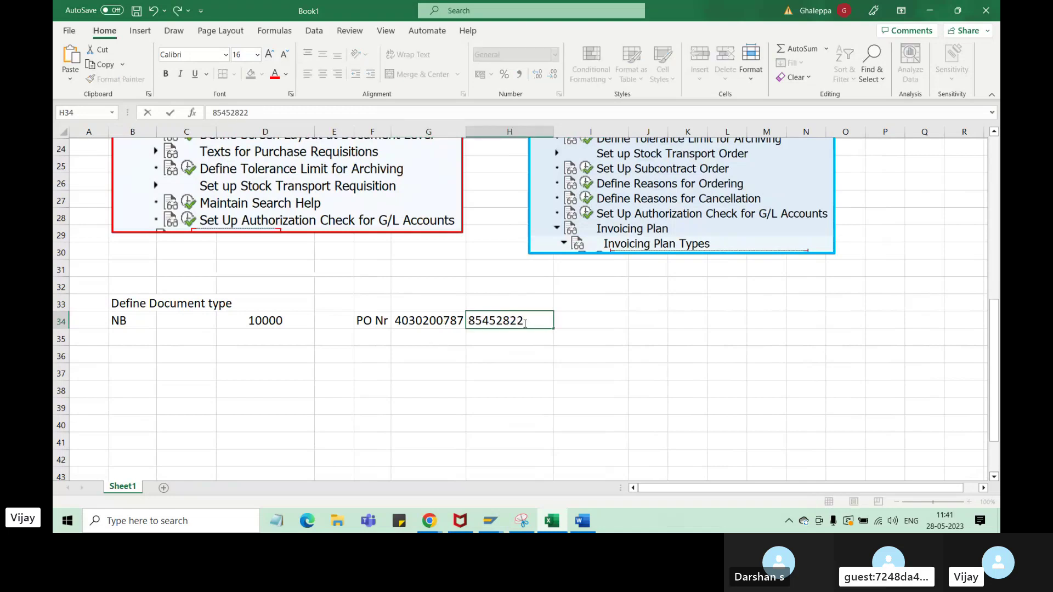
click(499, 299)
text(25)
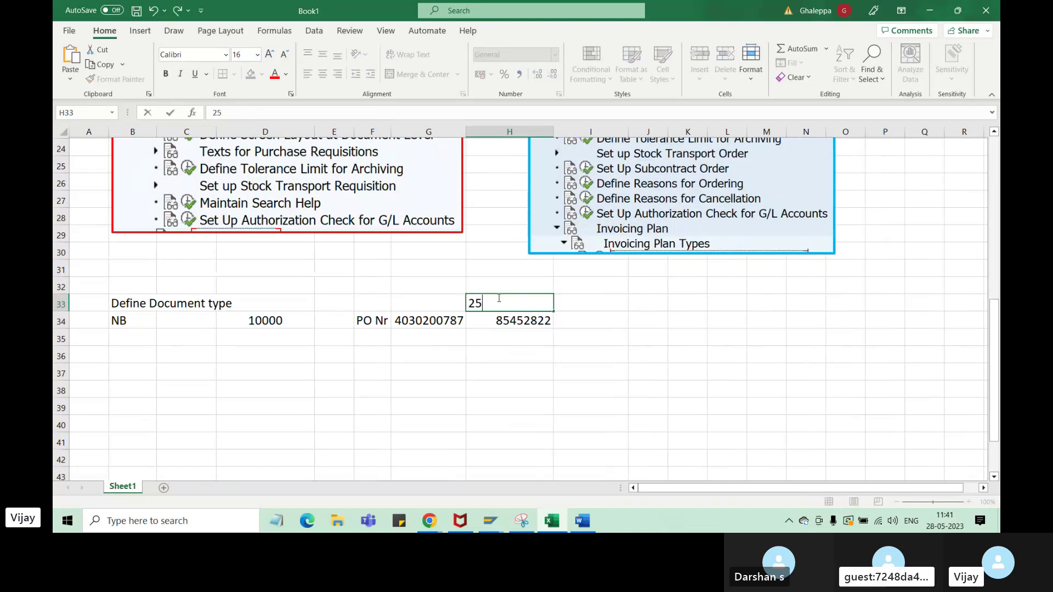
text(684632)
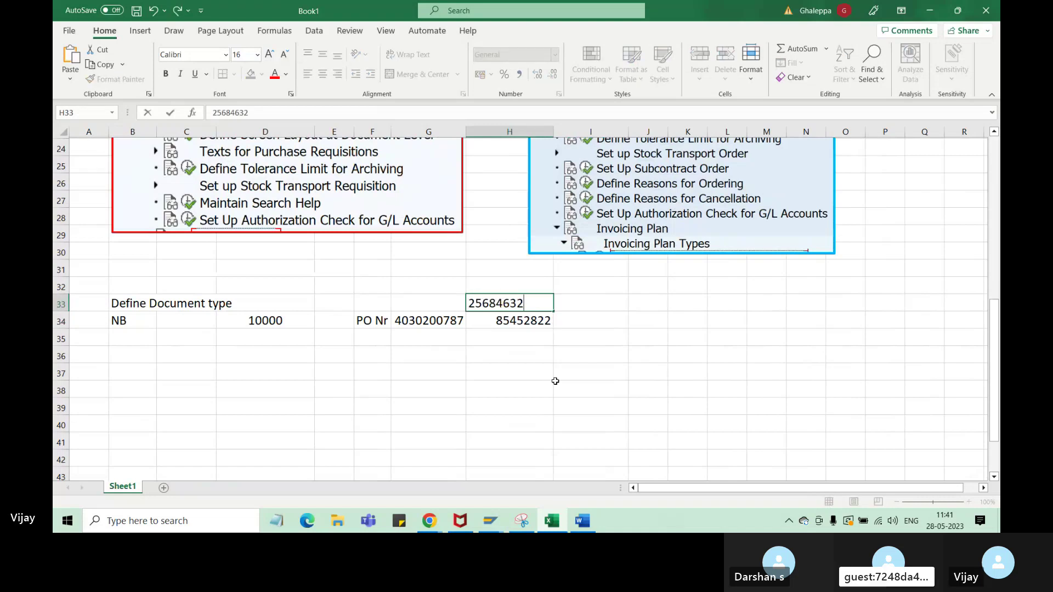
drag(555, 387, 510, 373)
drag(530, 307, 530, 321)
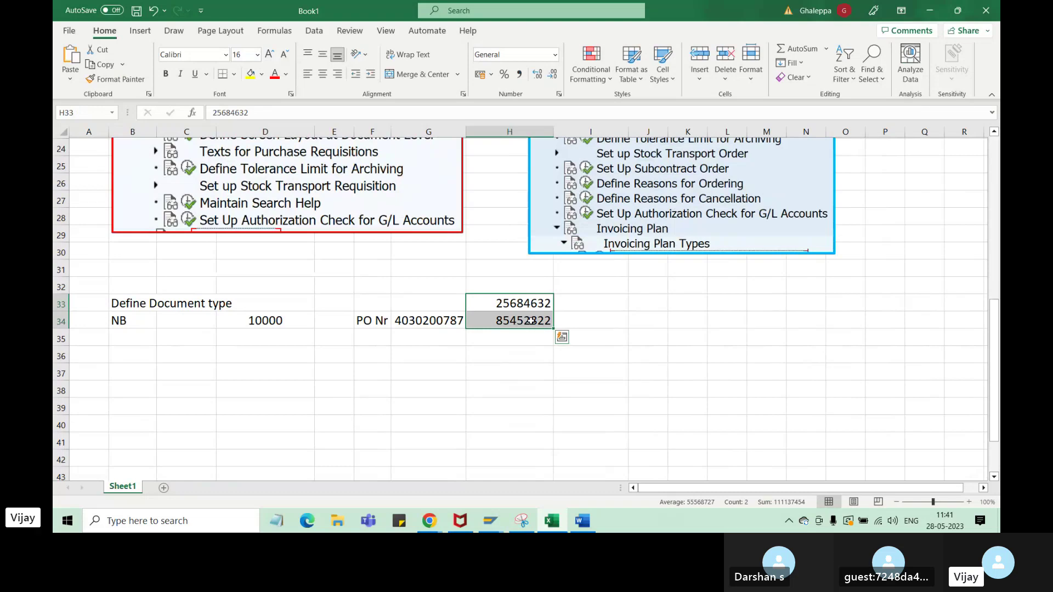
click(490, 520)
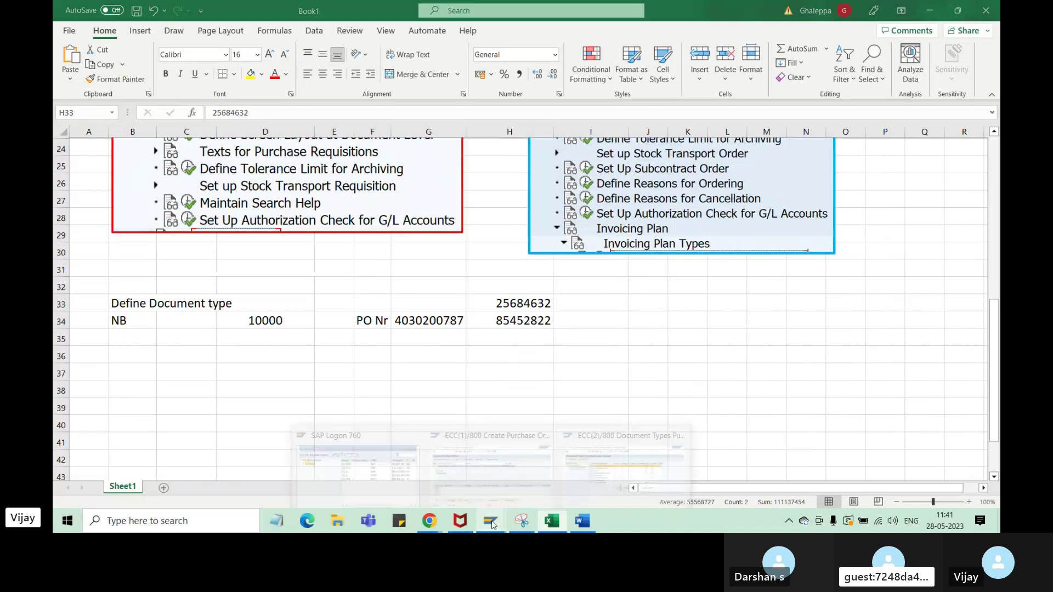
click(468, 480)
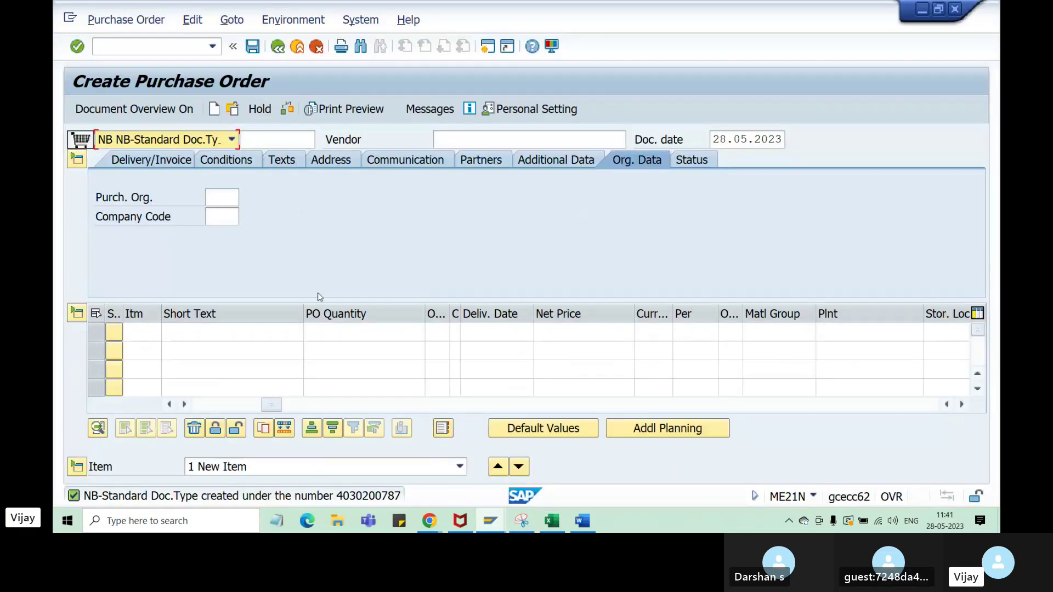
click(236, 113)
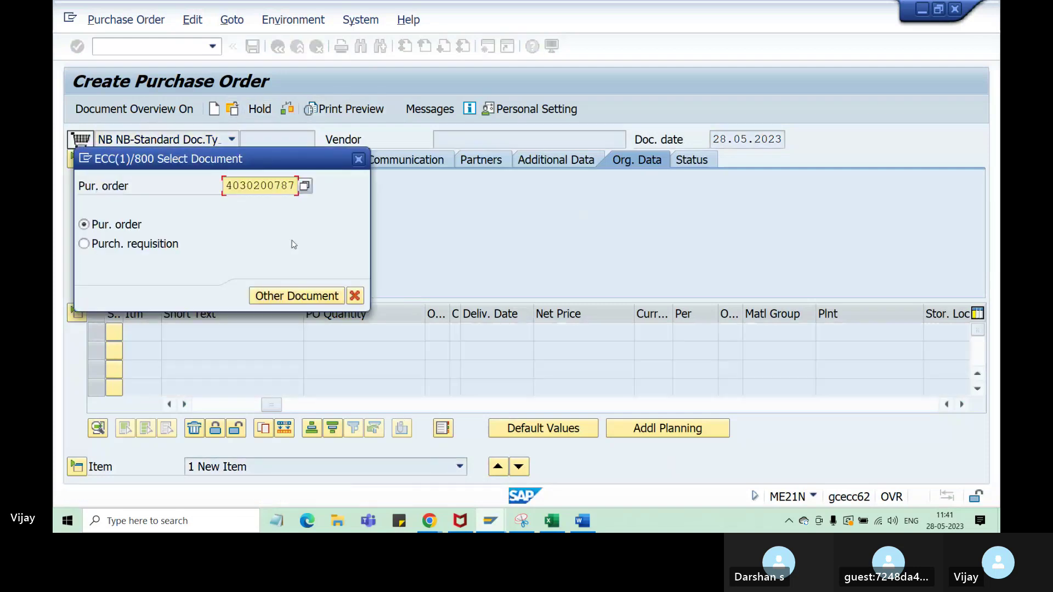
click(288, 295)
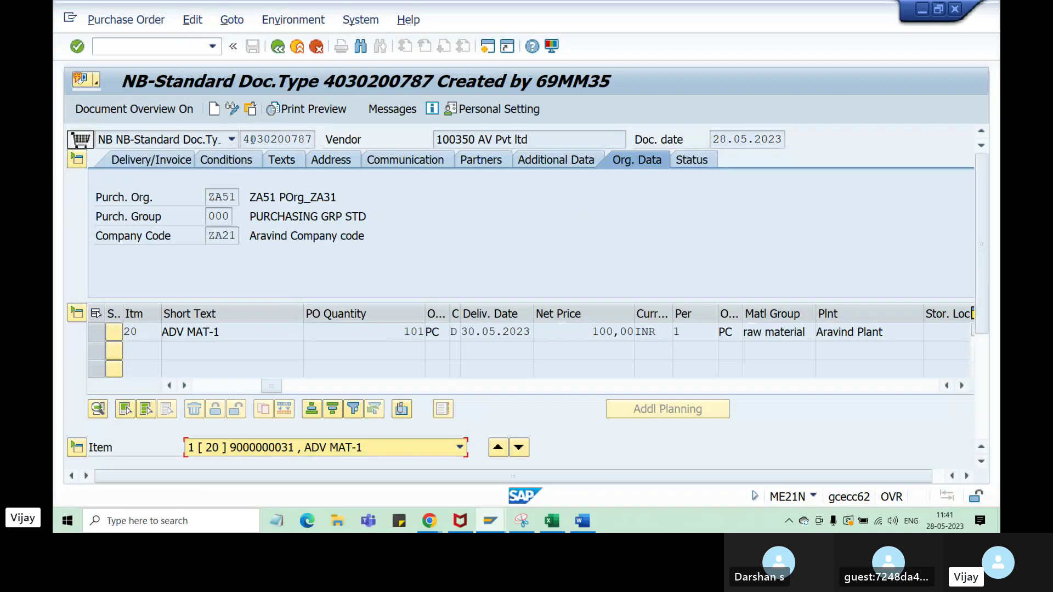
drag(243, 139, 258, 139)
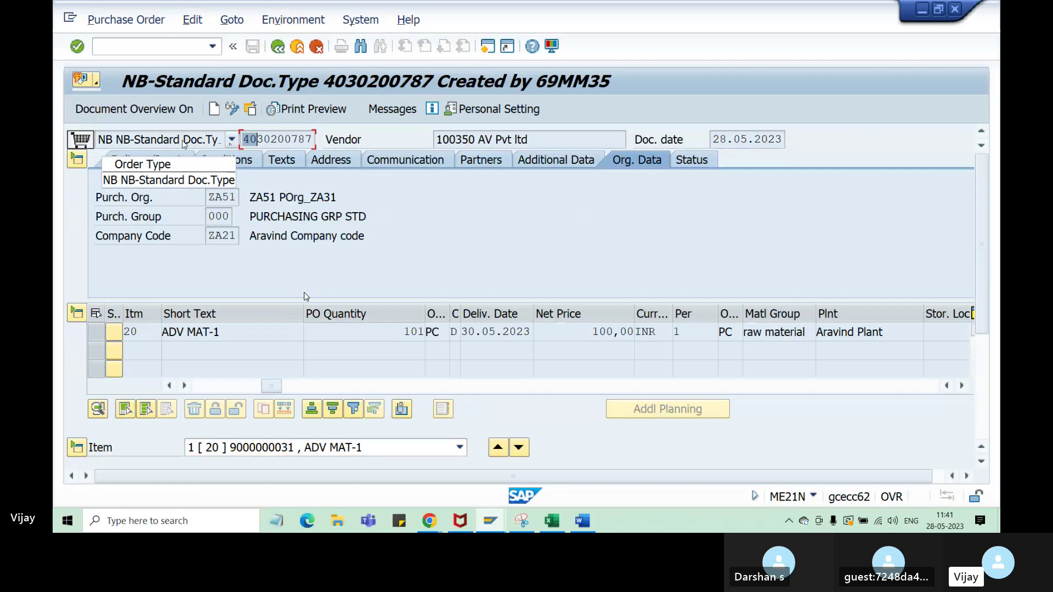
click(185, 142)
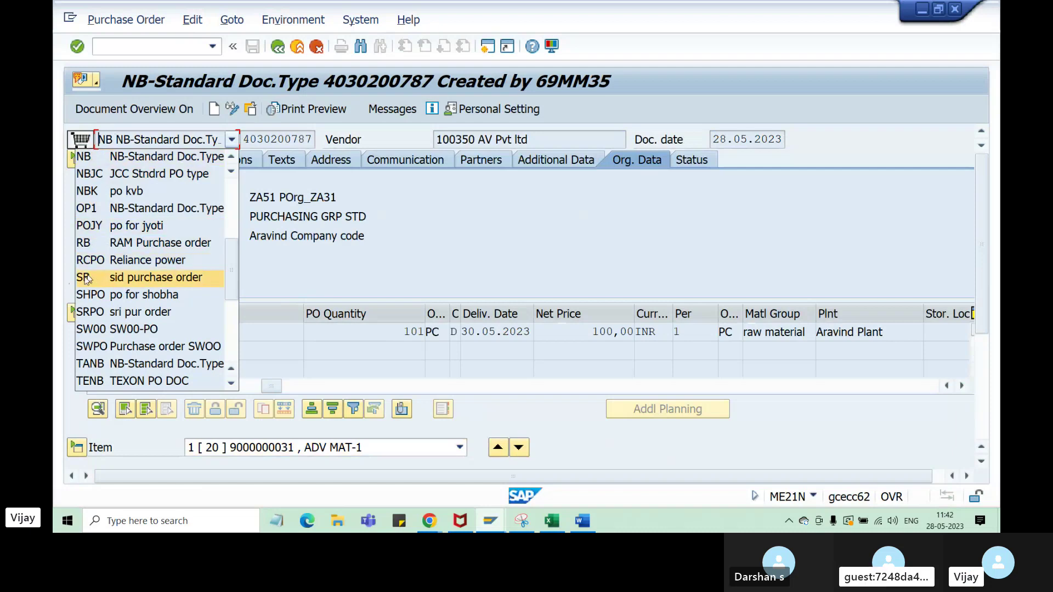
click(424, 256)
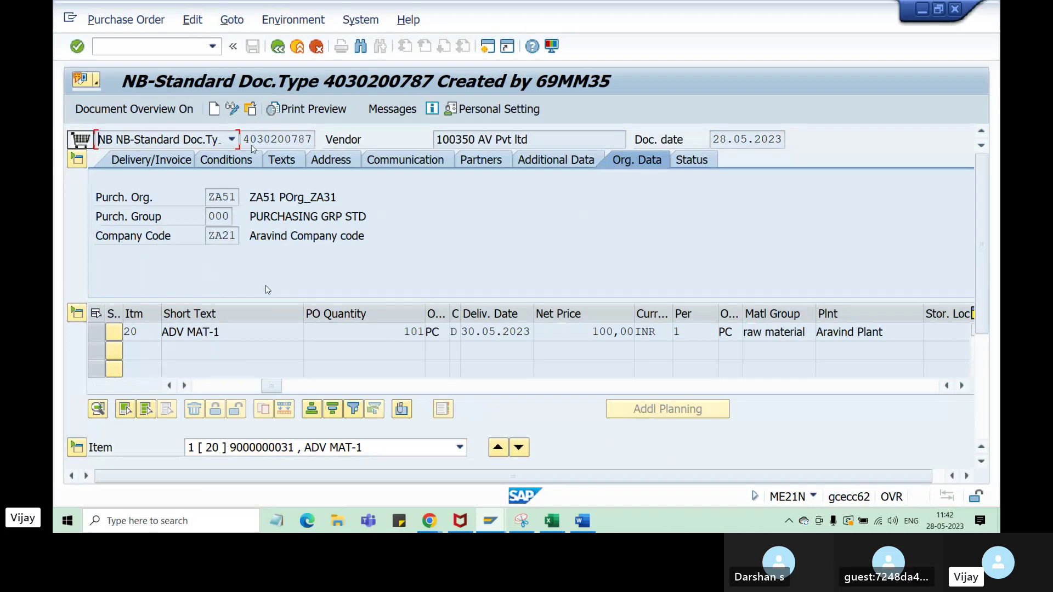
click(232, 139)
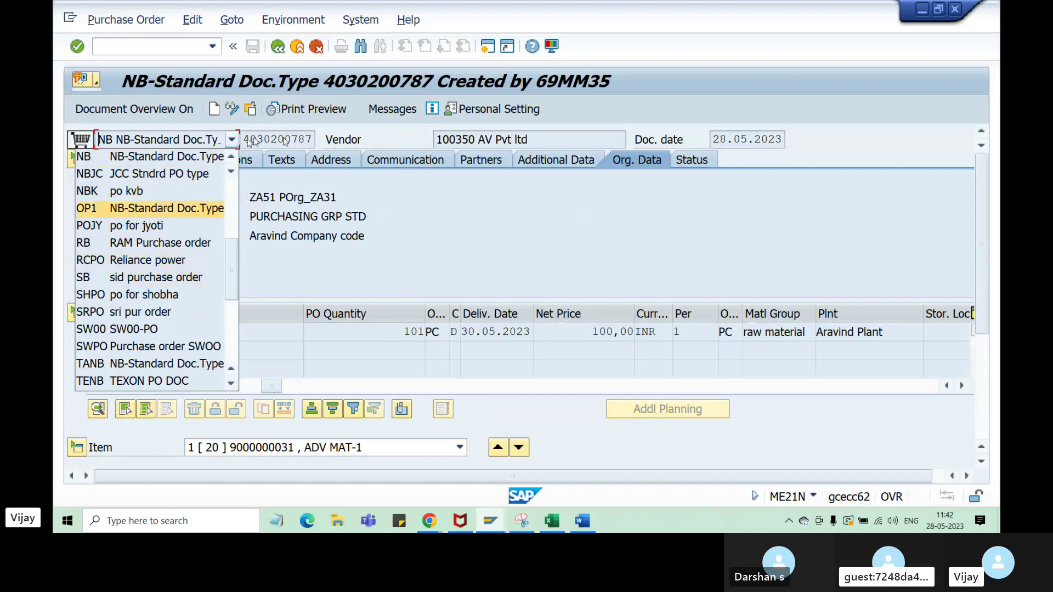
click(253, 142)
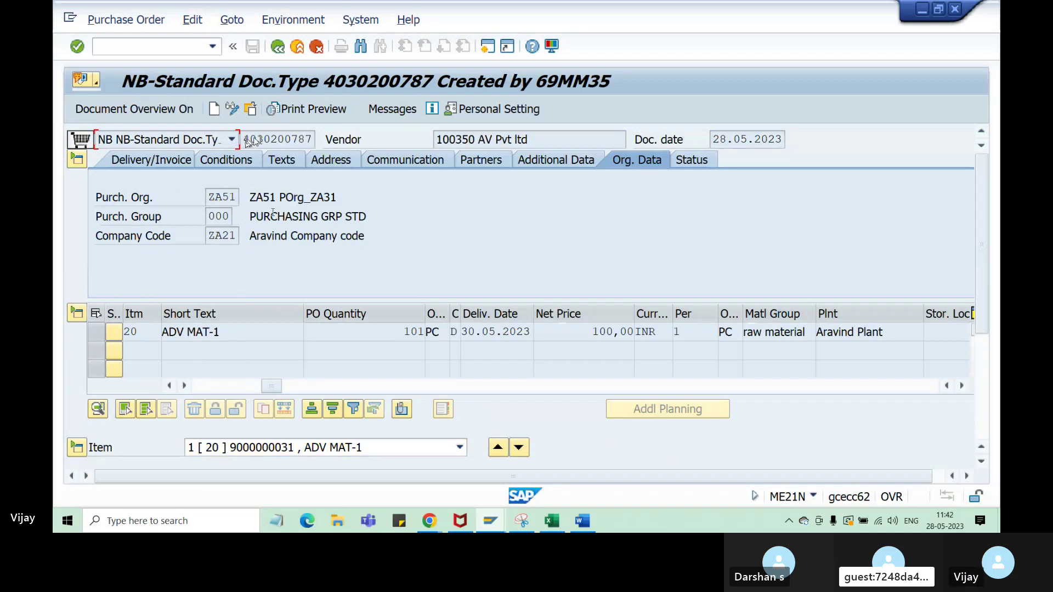
click(553, 521)
- Enter document type ZY in B36 and erase a mistyped entry in C35
click(129, 324)
click(130, 352)
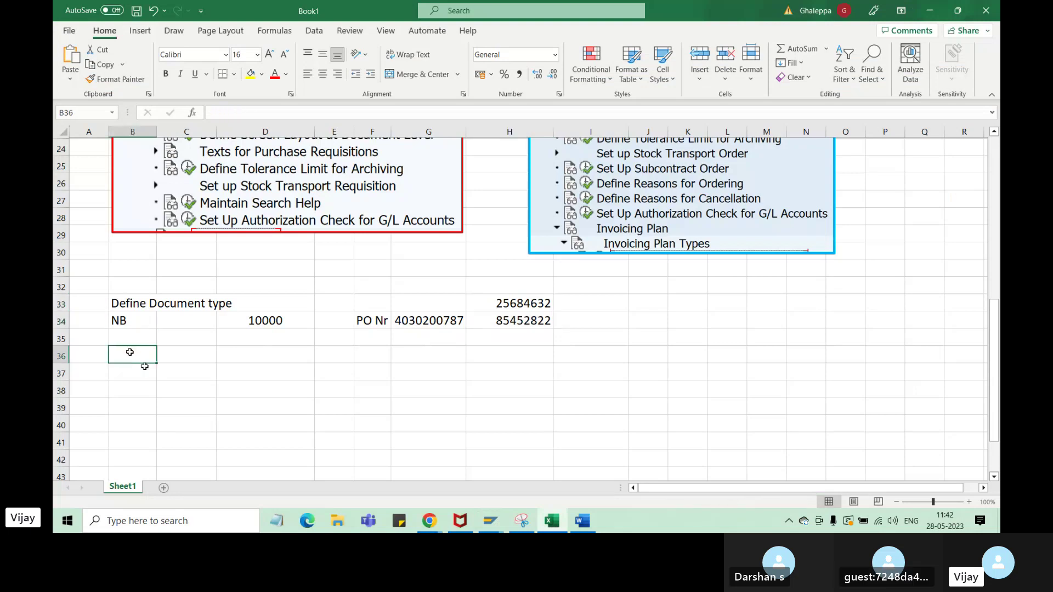
text(ZY)
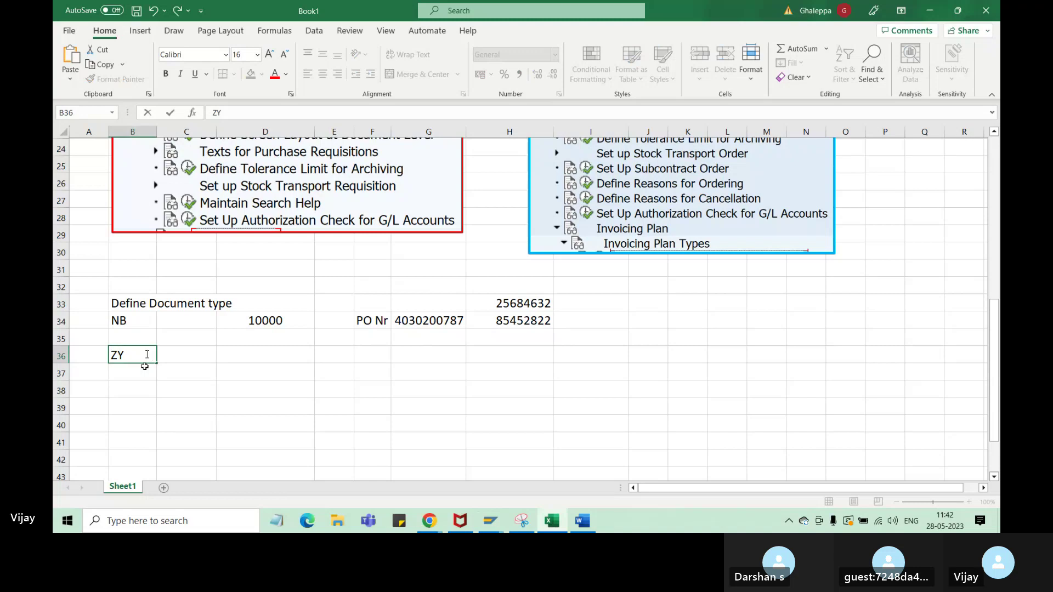
click(188, 338)
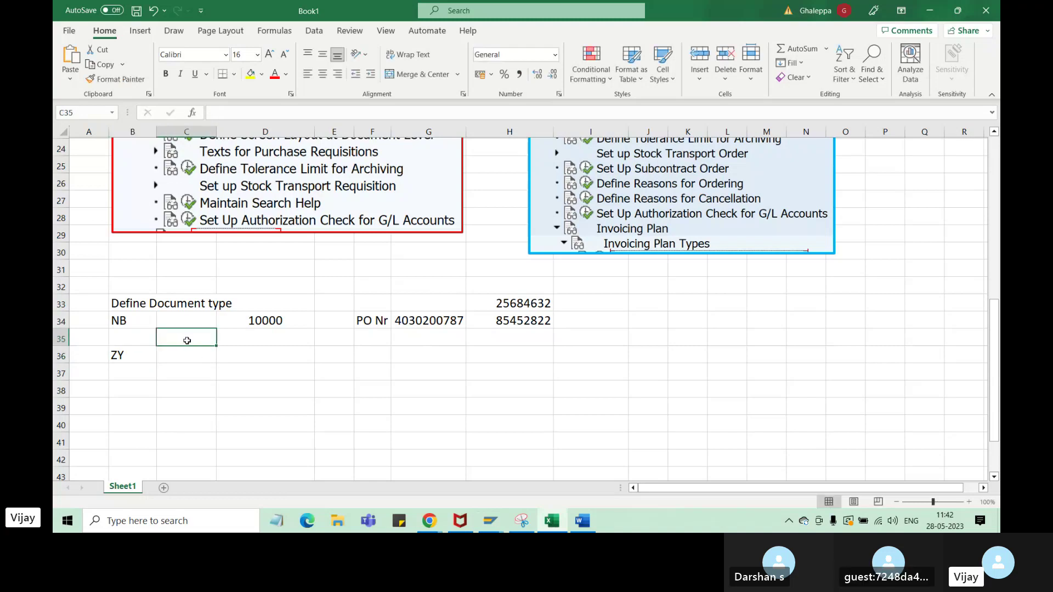
text(platn;)
key(BackSpace)
key(BackSpace)
key(BackSpace)
key(BackSpace)
key(BackSpace)
key(BackSpace)
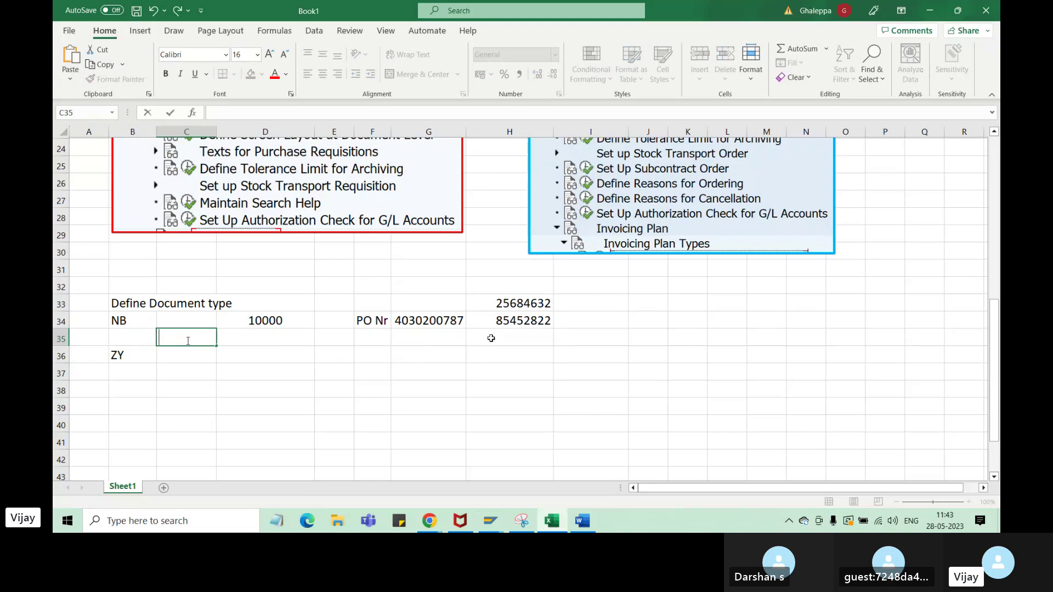
click(407, 363)
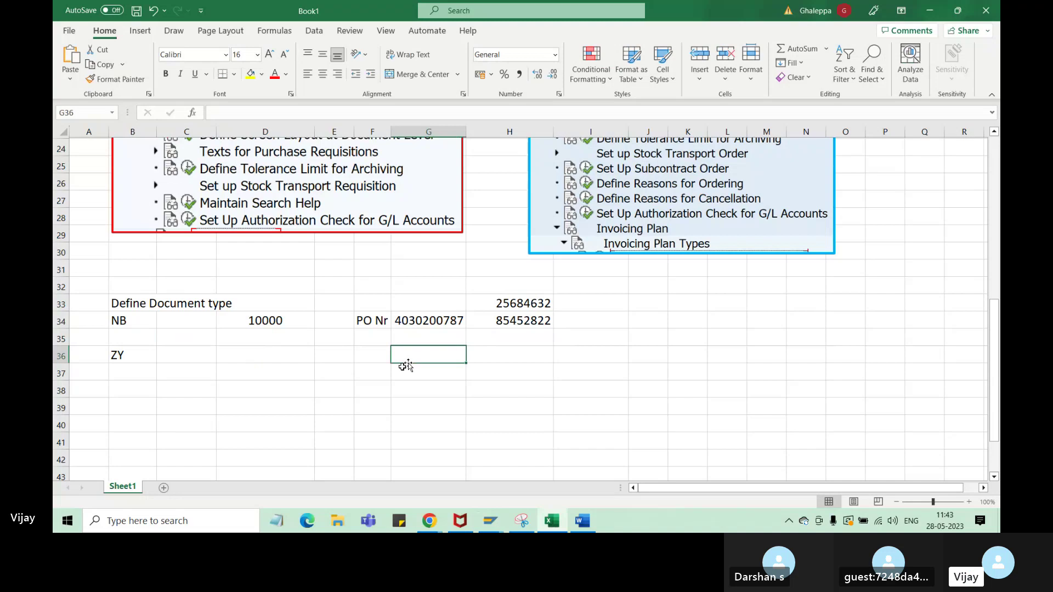
text(90)
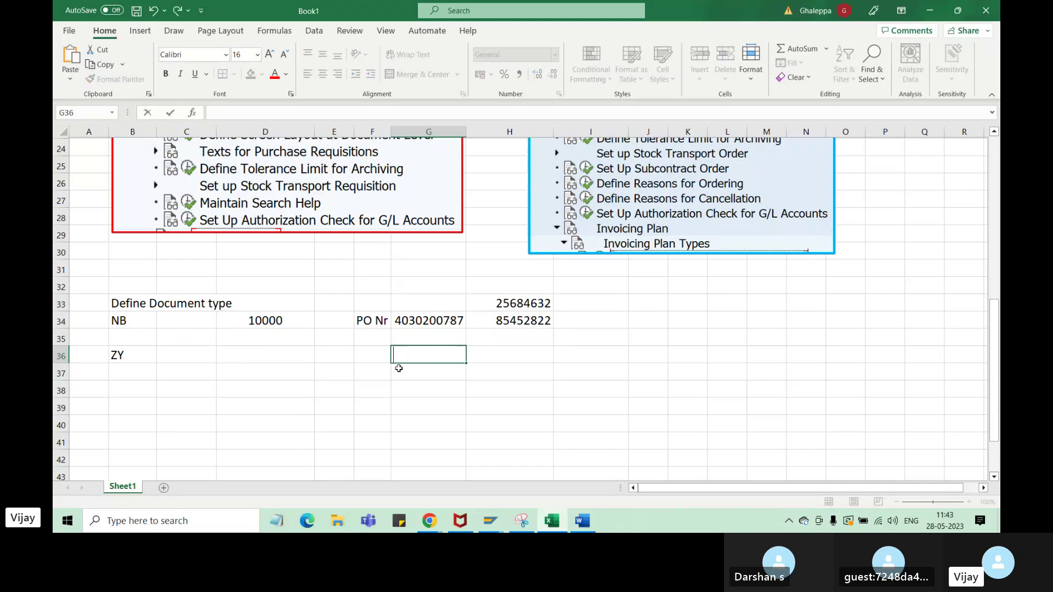
text(12000-)
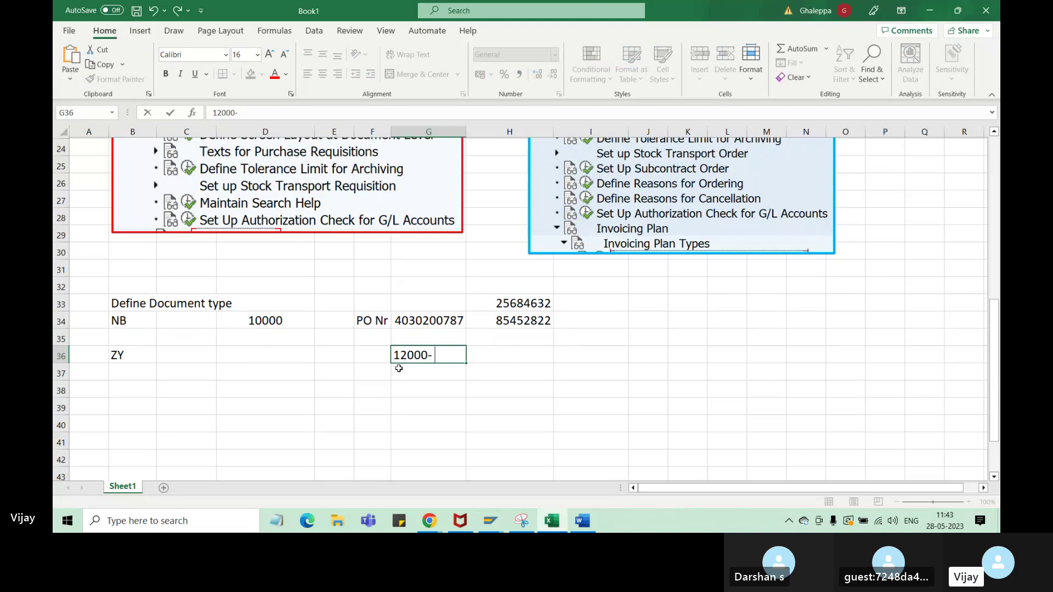
text( 2000)
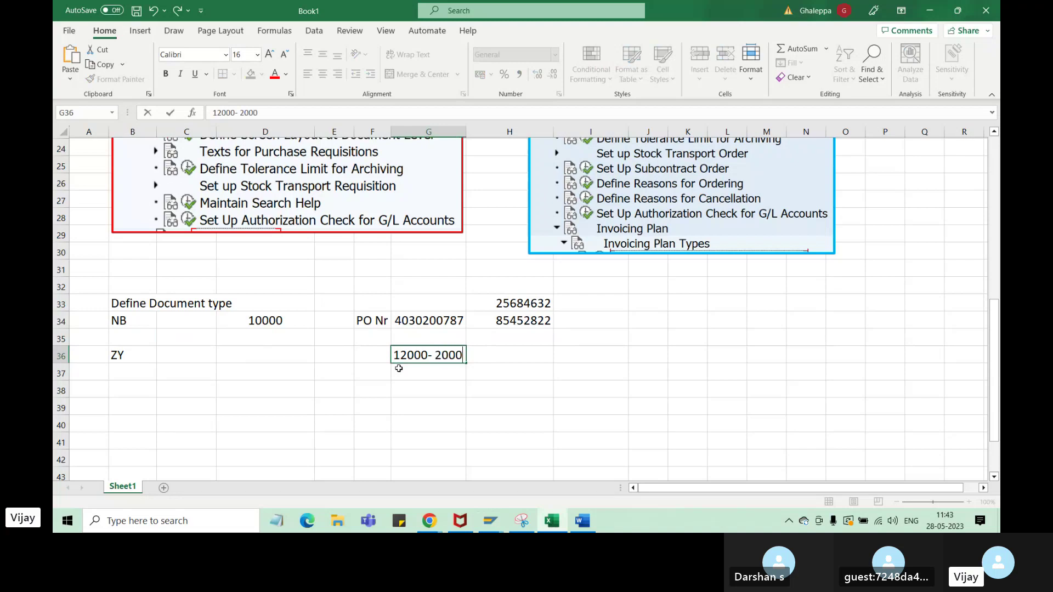
text(0)
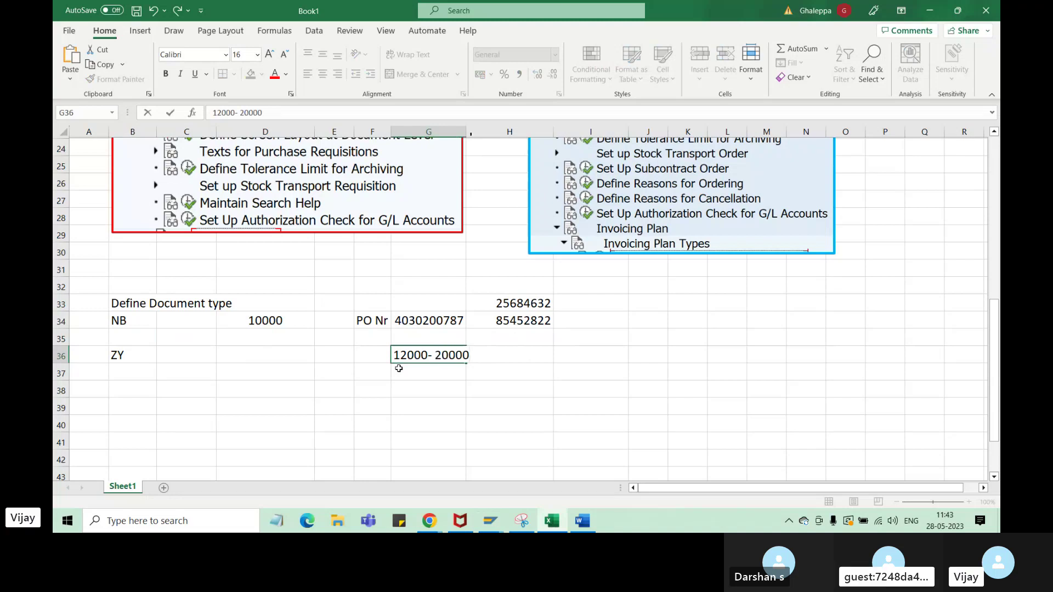
click(494, 132)
drag(466, 131, 490, 131)
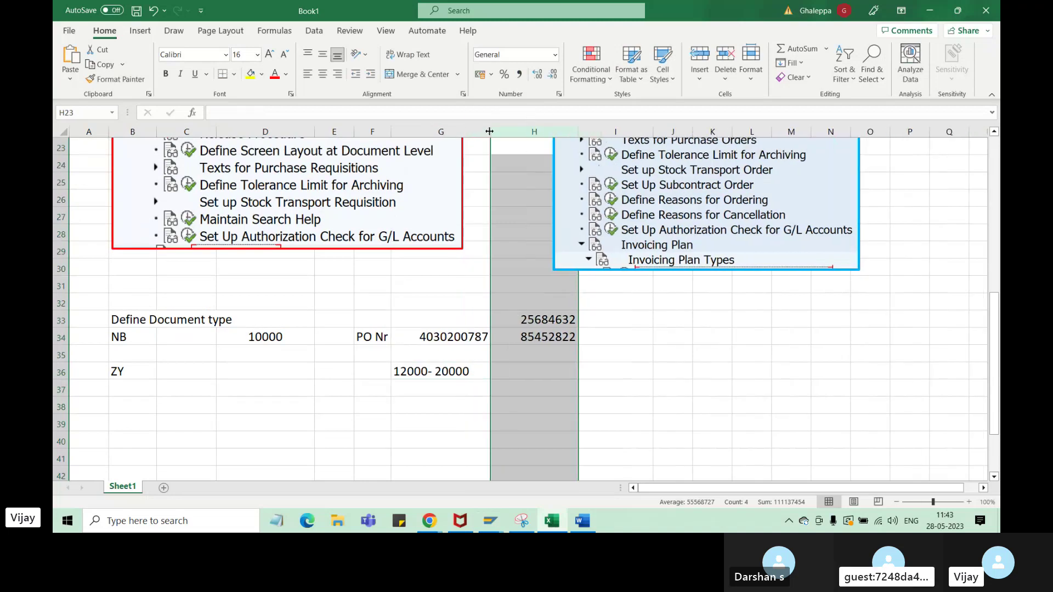
click(418, 371)
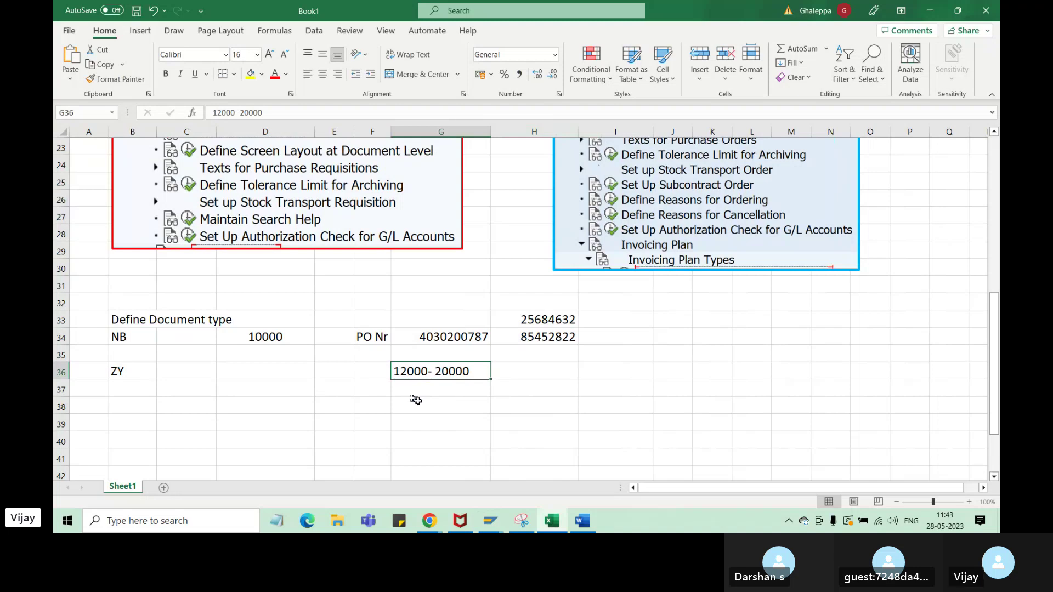
click(451, 337)
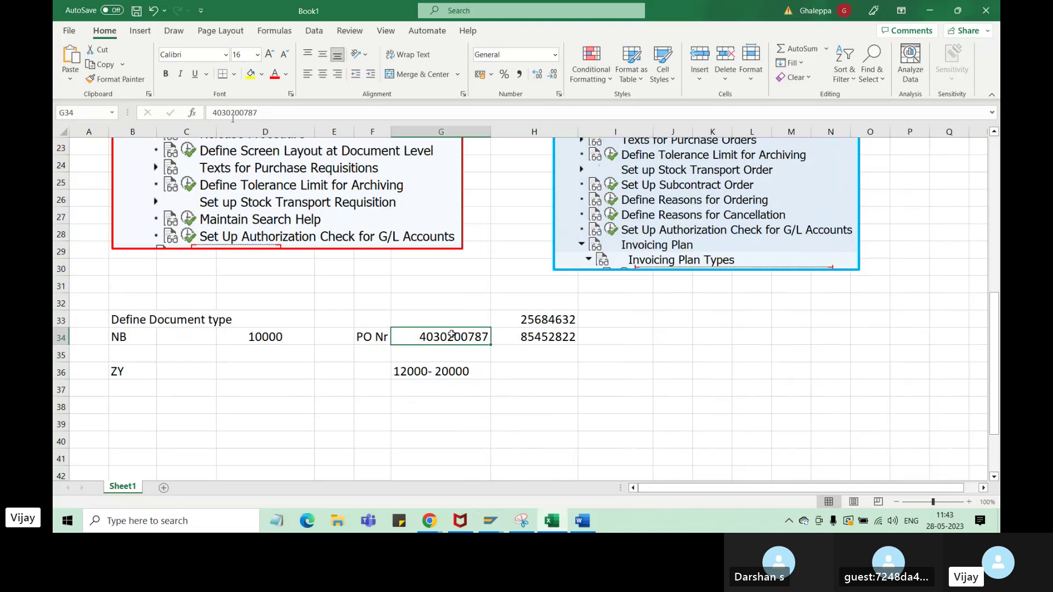
click(490, 521)
click(505, 469)
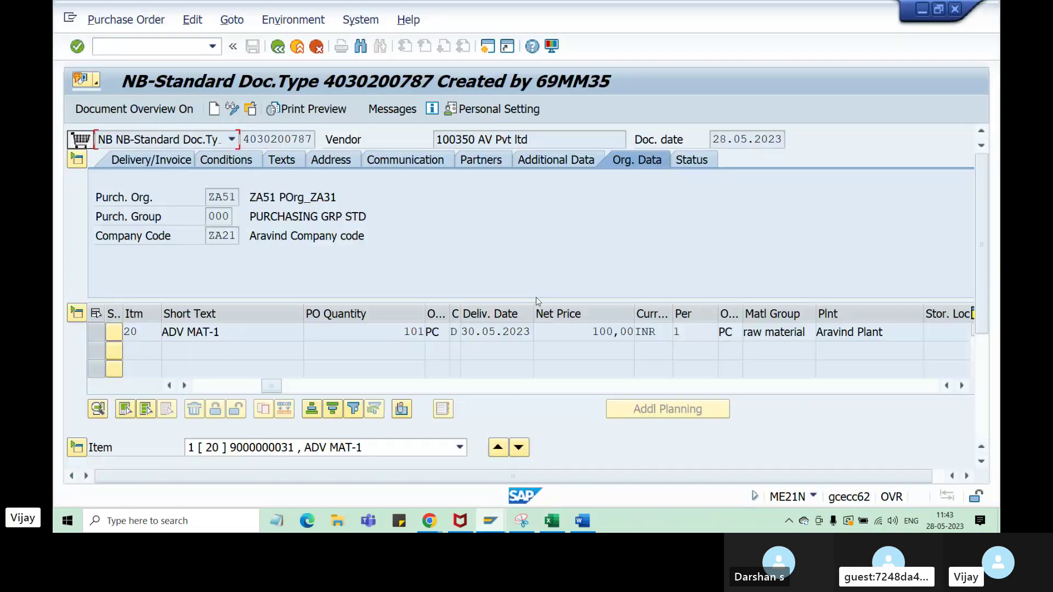
click(492, 526)
click(611, 454)
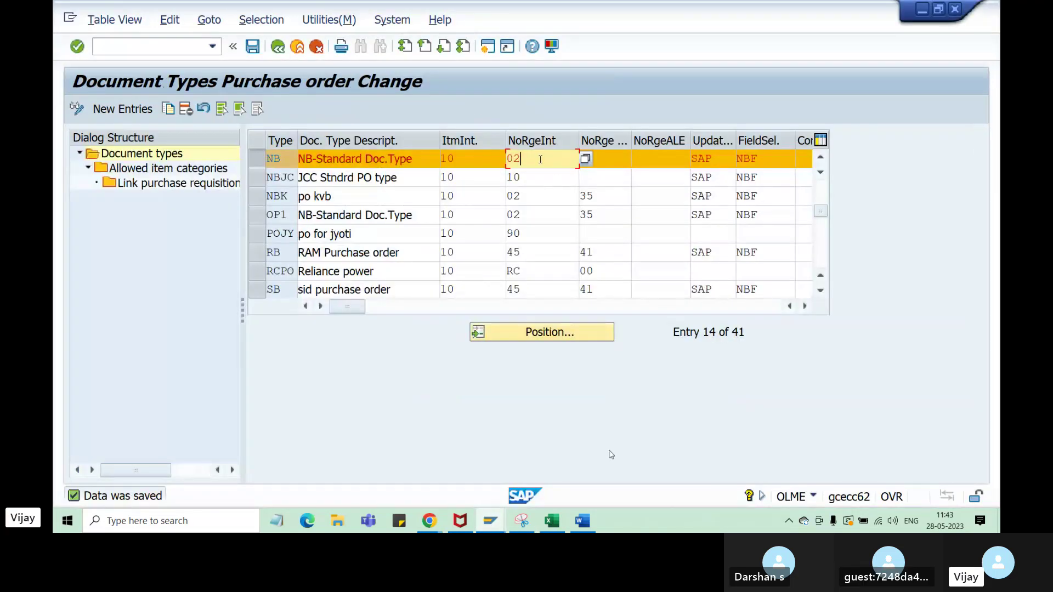
drag(524, 159, 504, 159)
drag(283, 158, 262, 159)
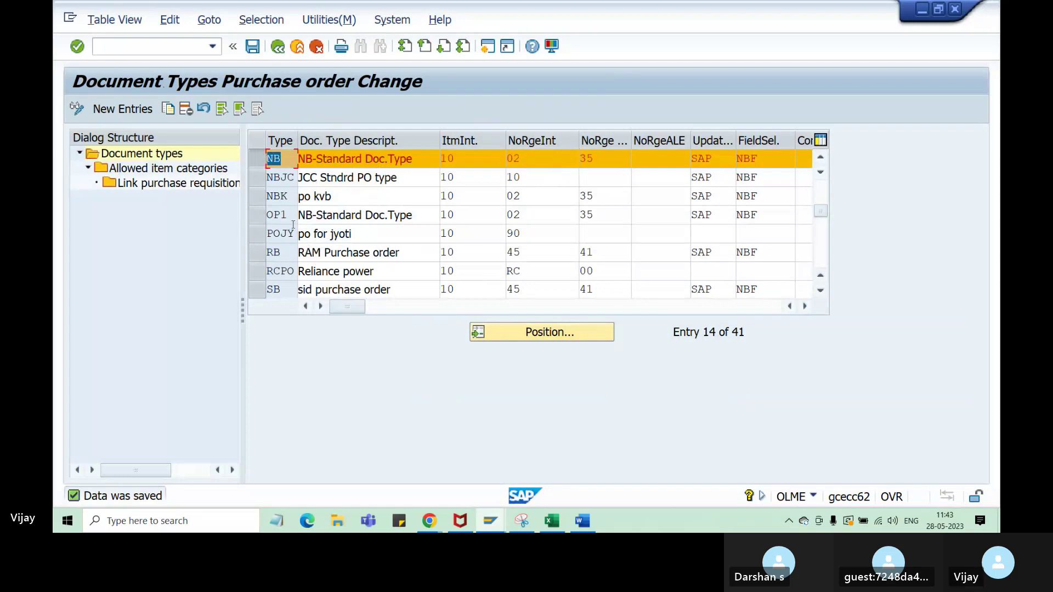
click(518, 159)
drag(518, 159, 507, 159)
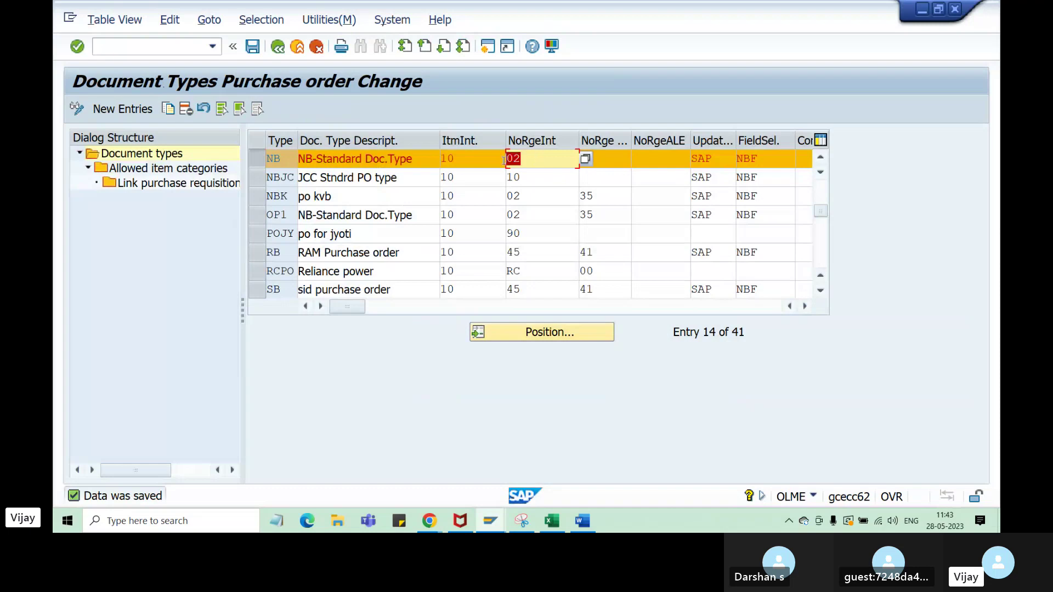
click(551, 521)
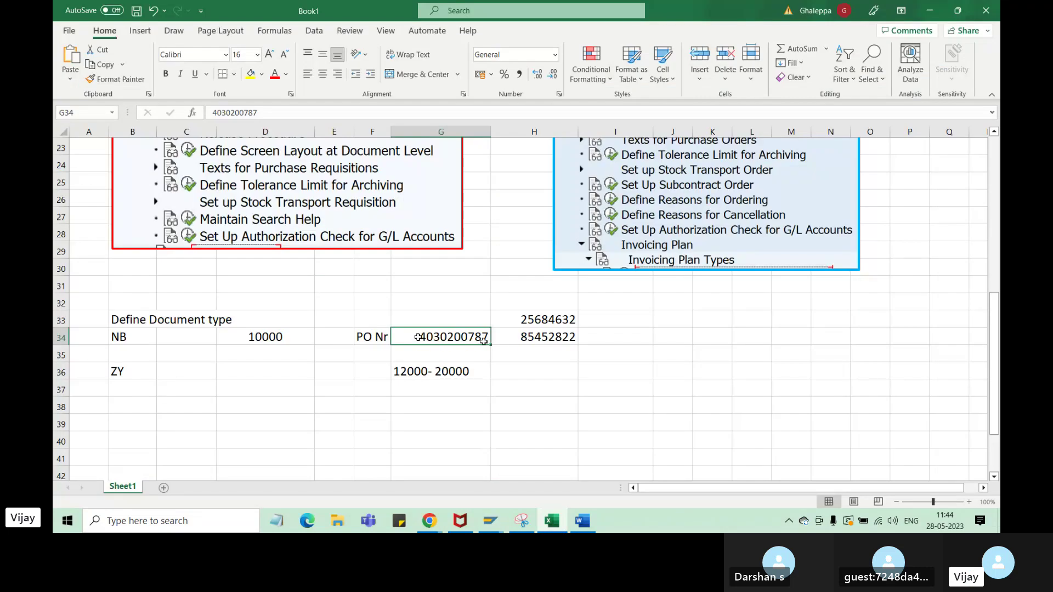
drag(477, 343, 303, 411)
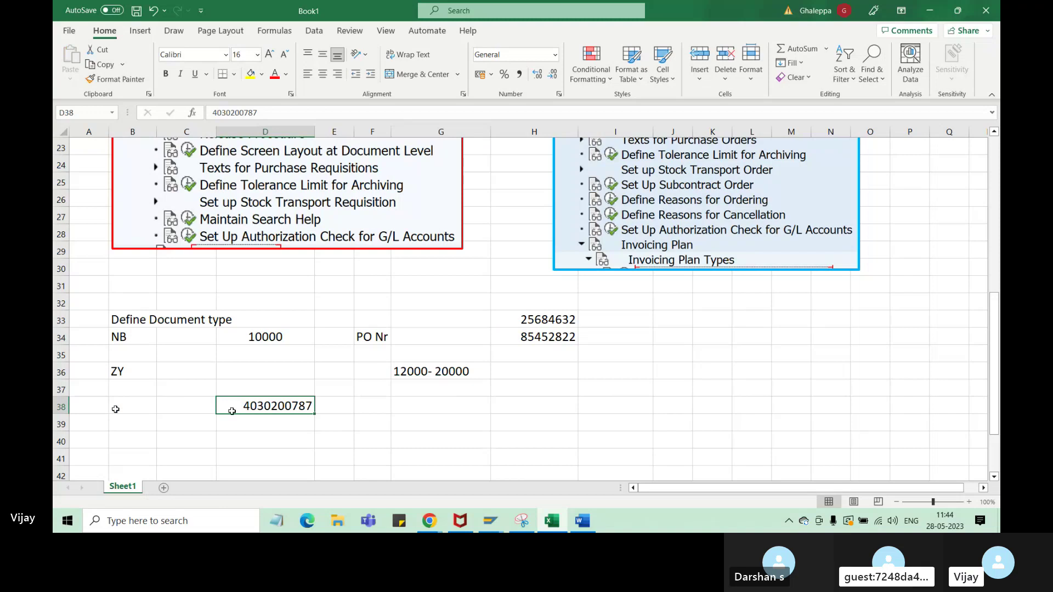
click(149, 410)
text(40)
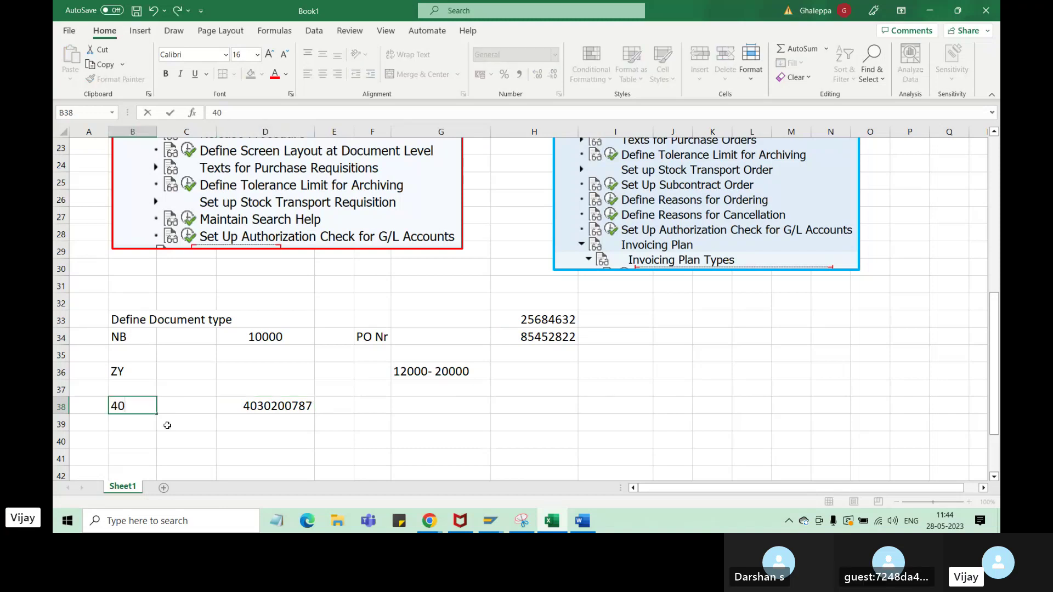
text(0000000)
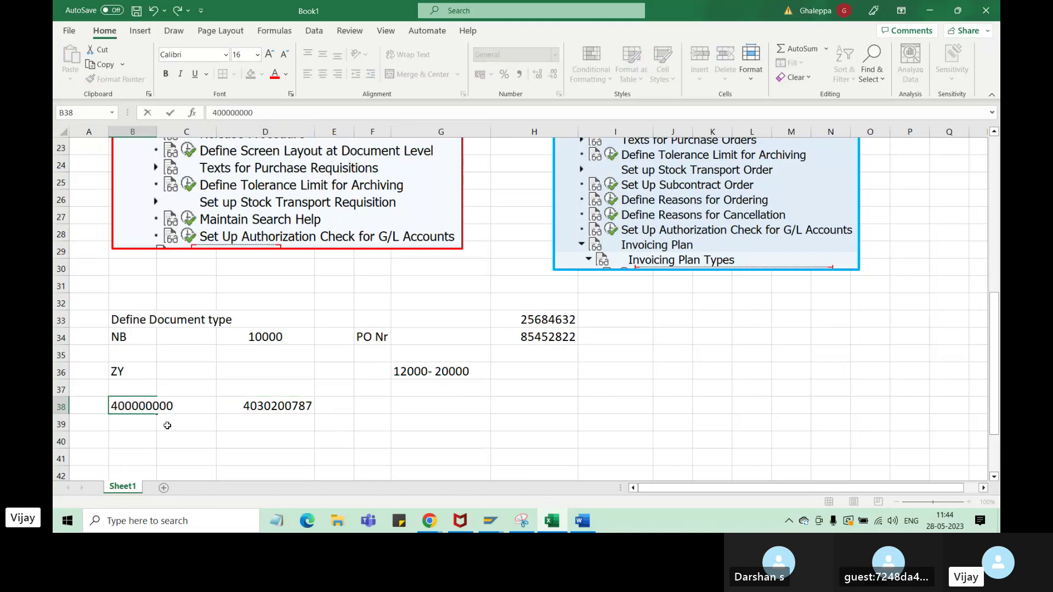
click(372, 404)
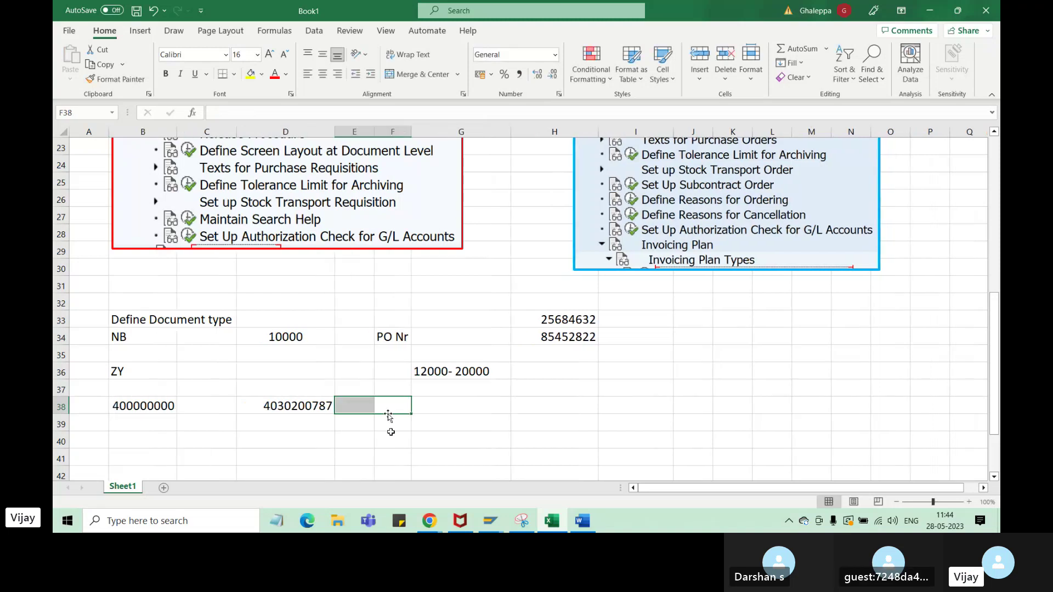
drag(372, 404, 406, 406)
click(407, 71)
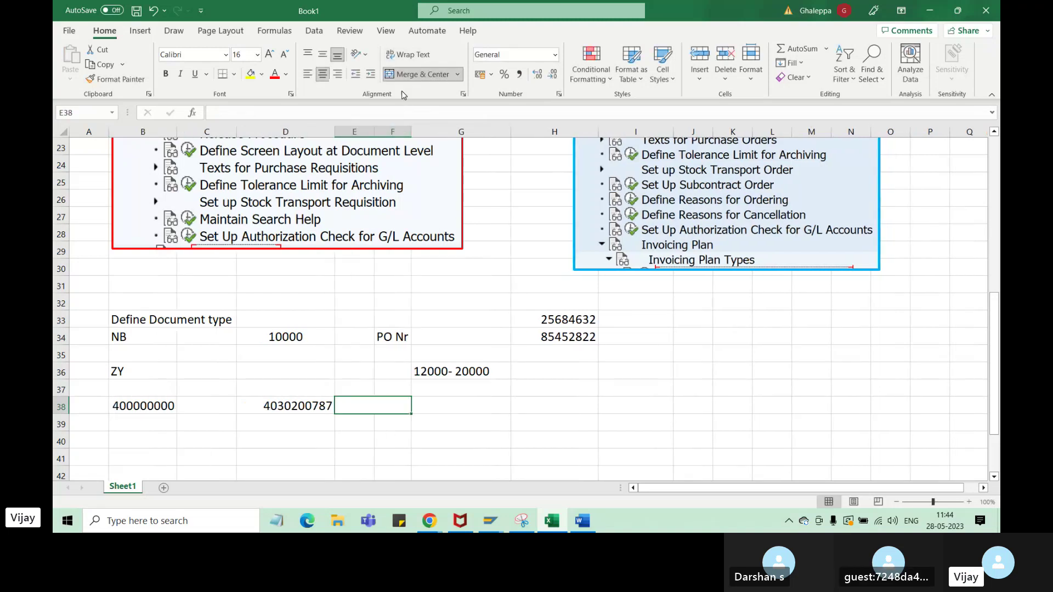
text(499999999)
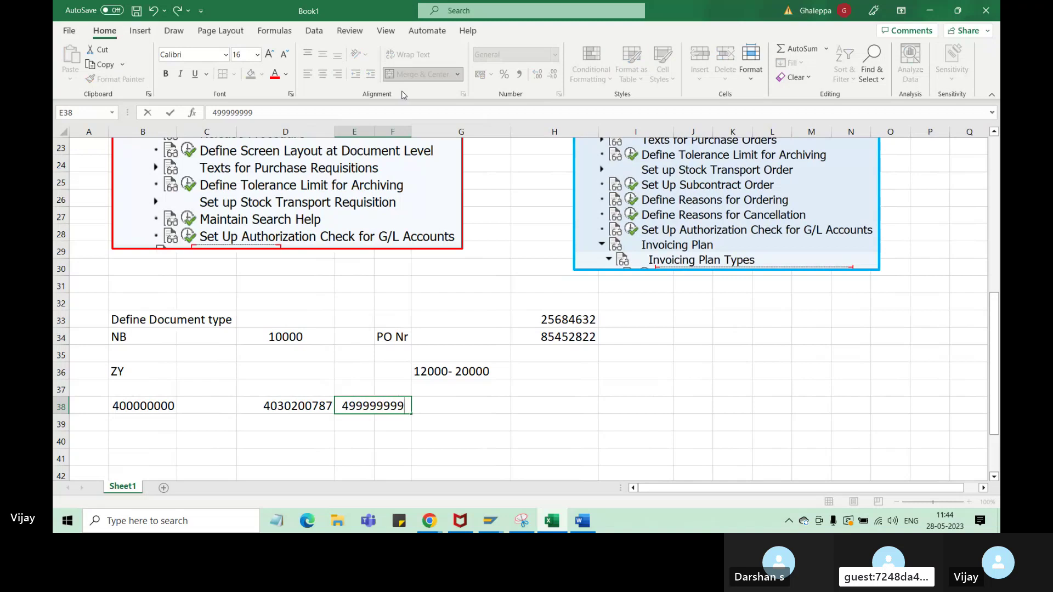
click(218, 409)
drag(218, 409, 285, 407)
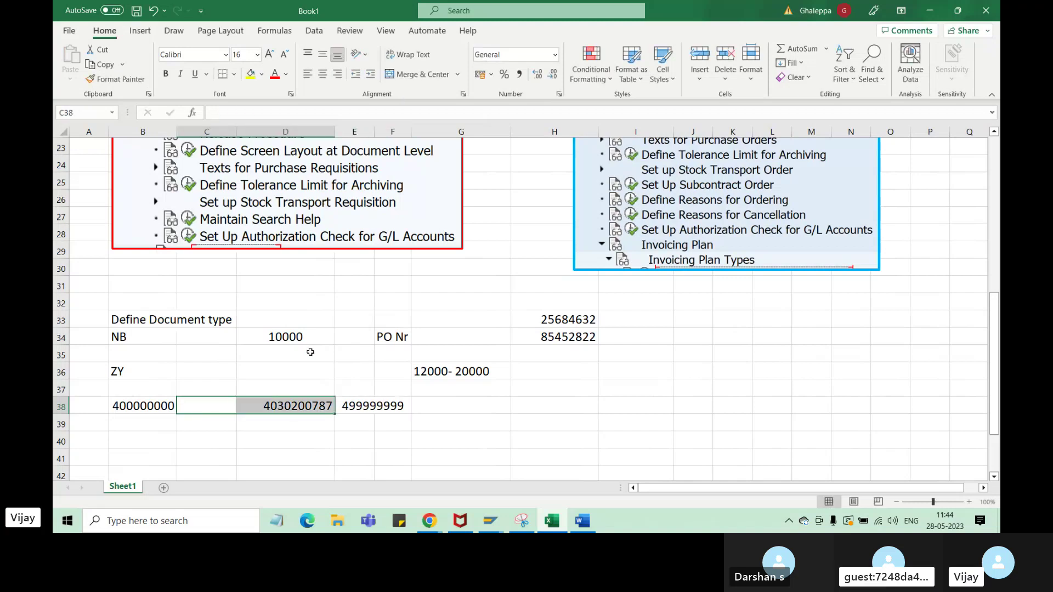
click(423, 74)
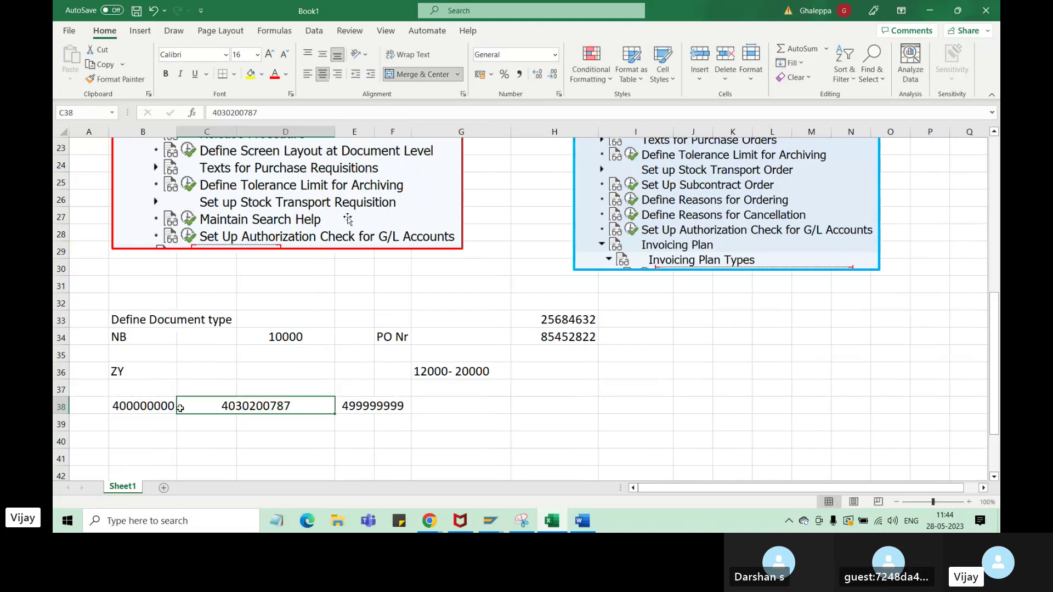
click(159, 407)
click(376, 409)
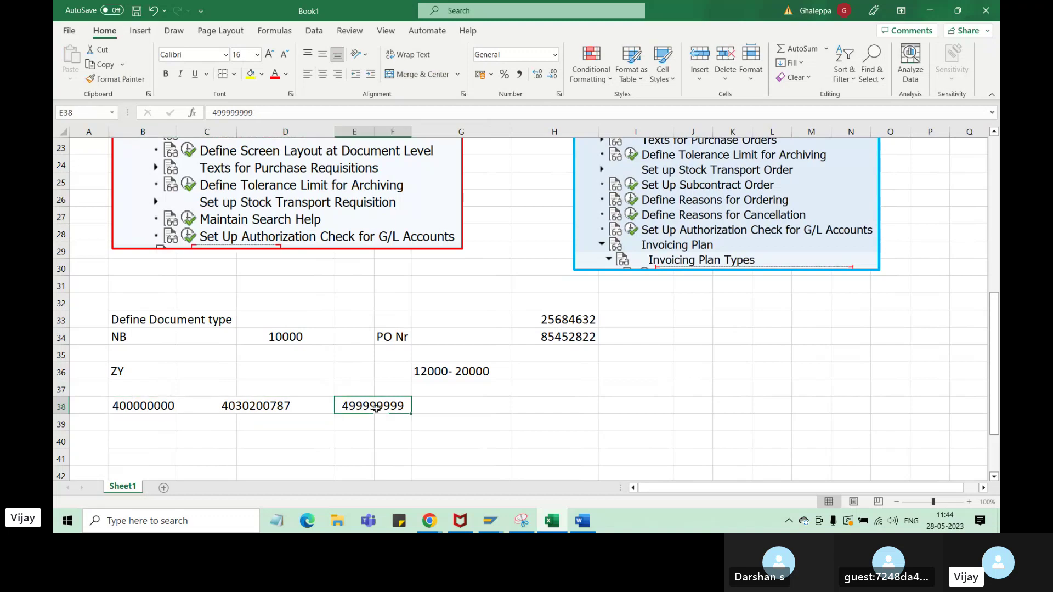
click(267, 410)
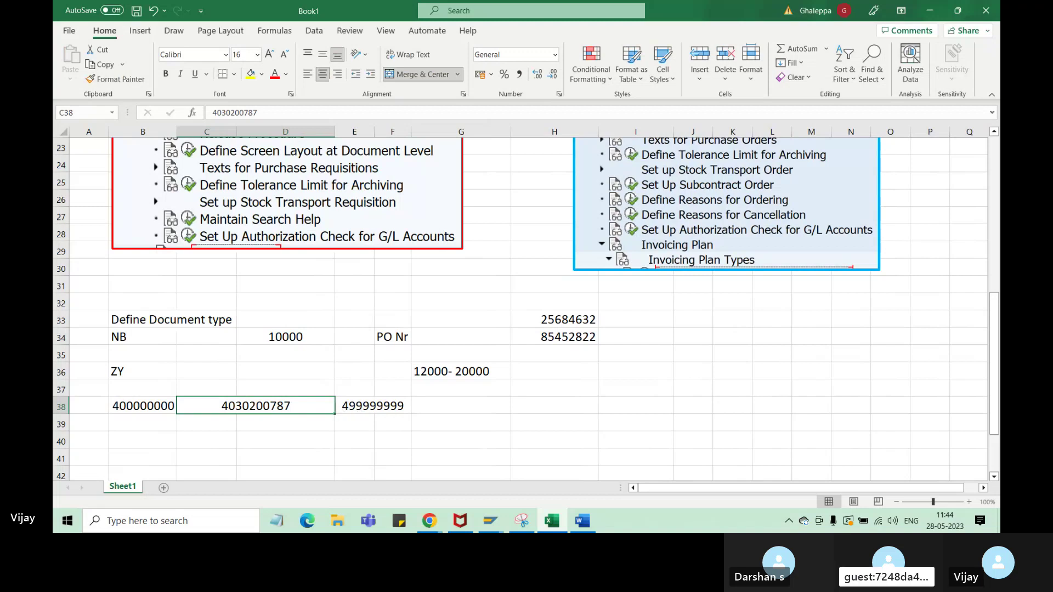
scroll(355, 408, down, 1)
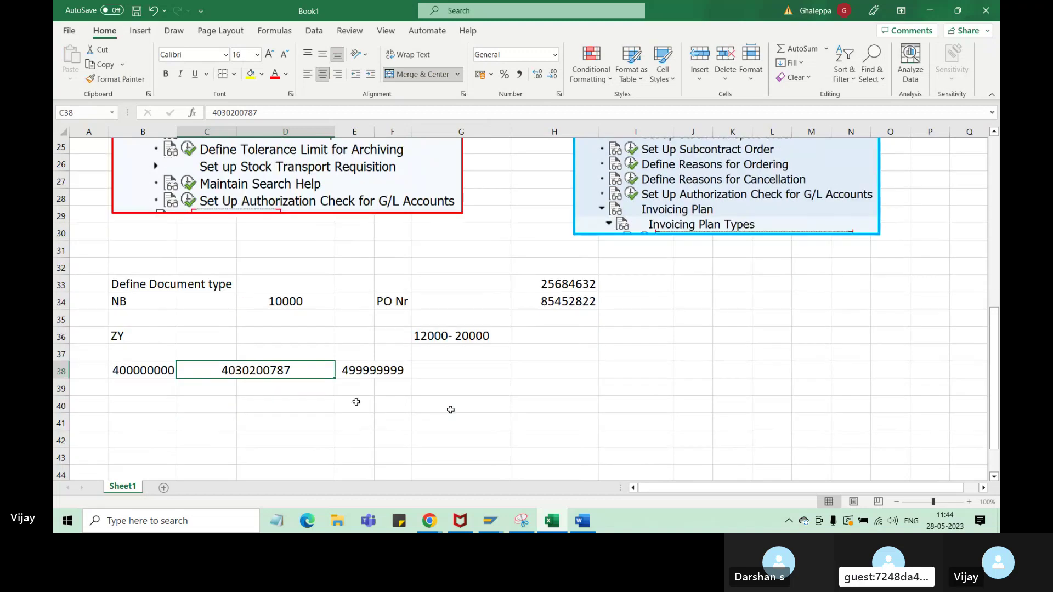
click(89, 371)
- Label row 38 'NB -02' and review its from, current and to numbers
text(N)
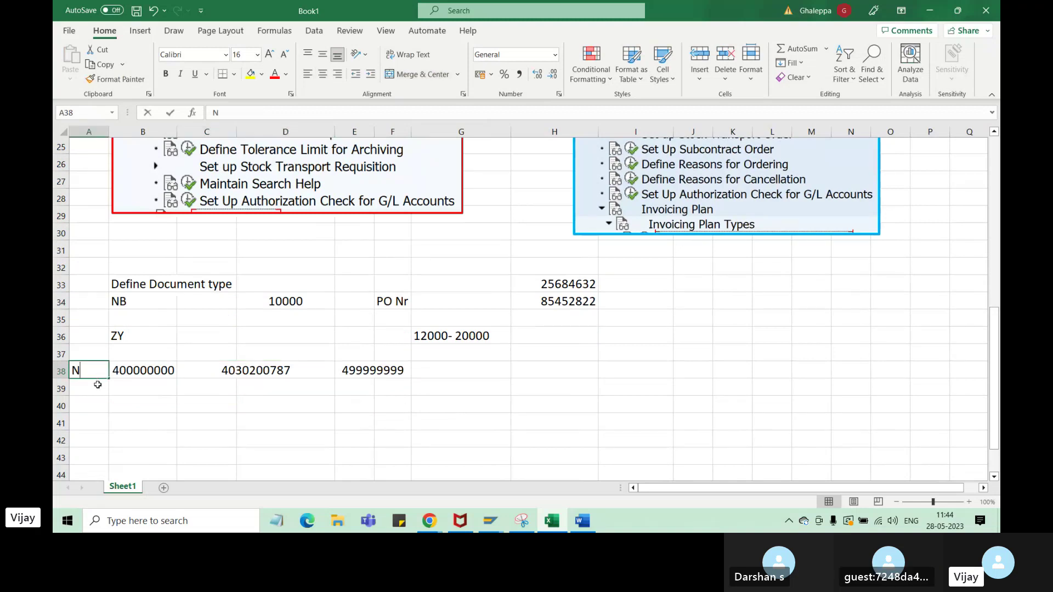
text(B)
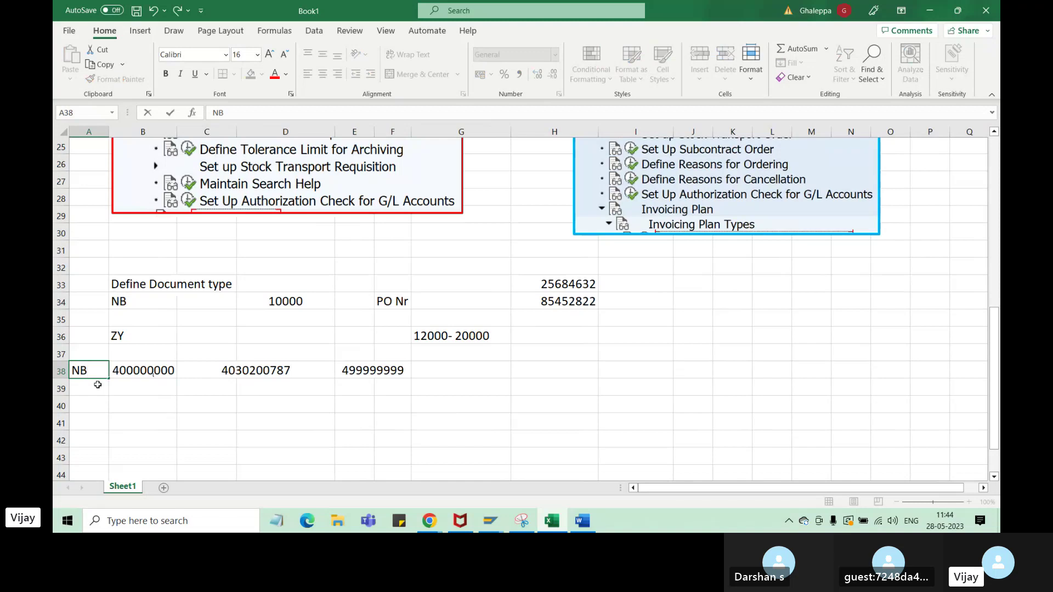
text( -02)
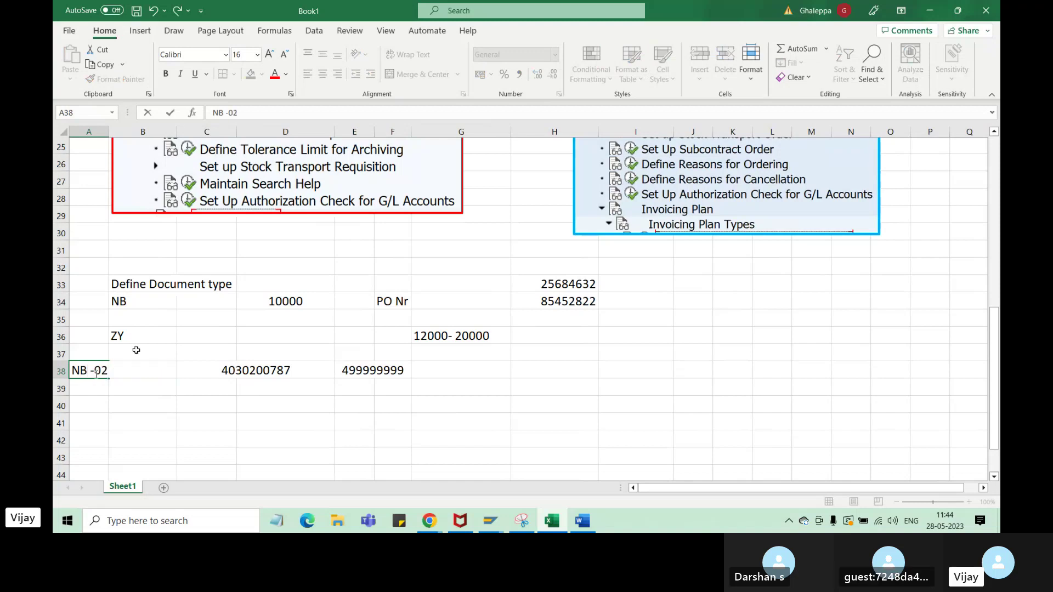
click(196, 406)
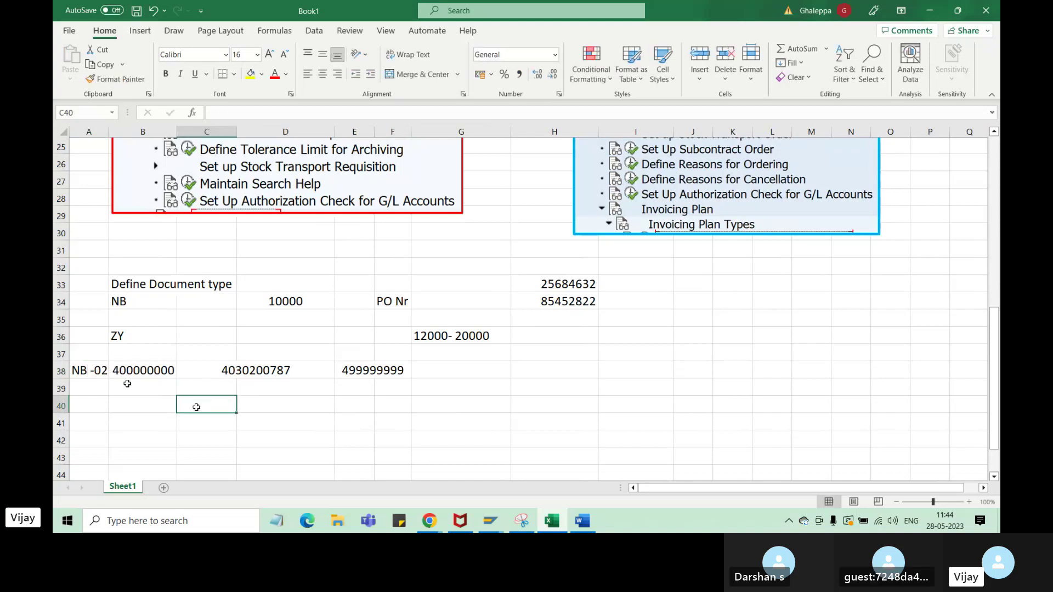
click(156, 371)
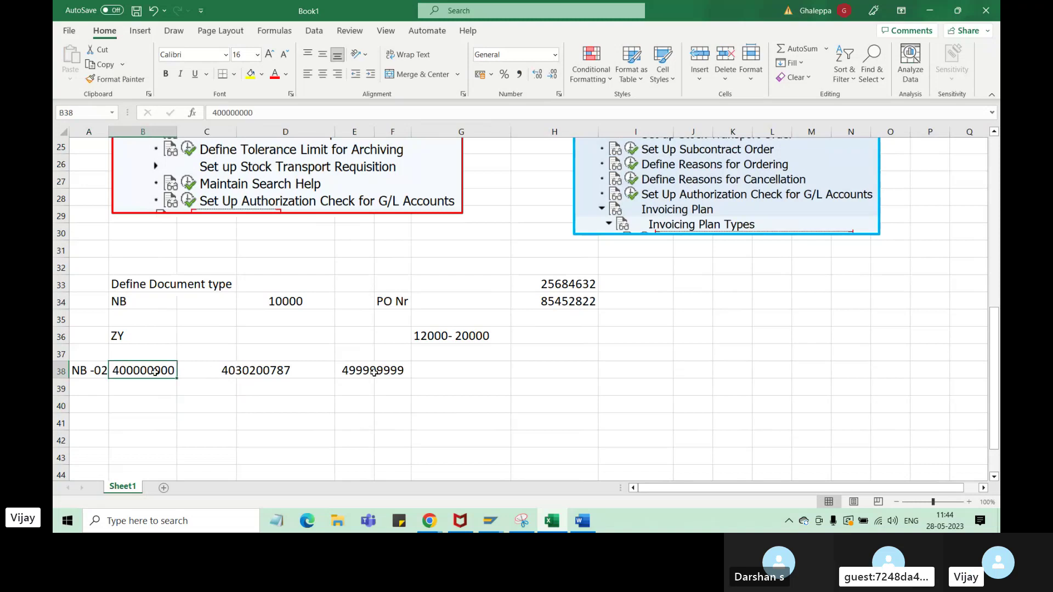
click(352, 371)
click(169, 371)
click(355, 372)
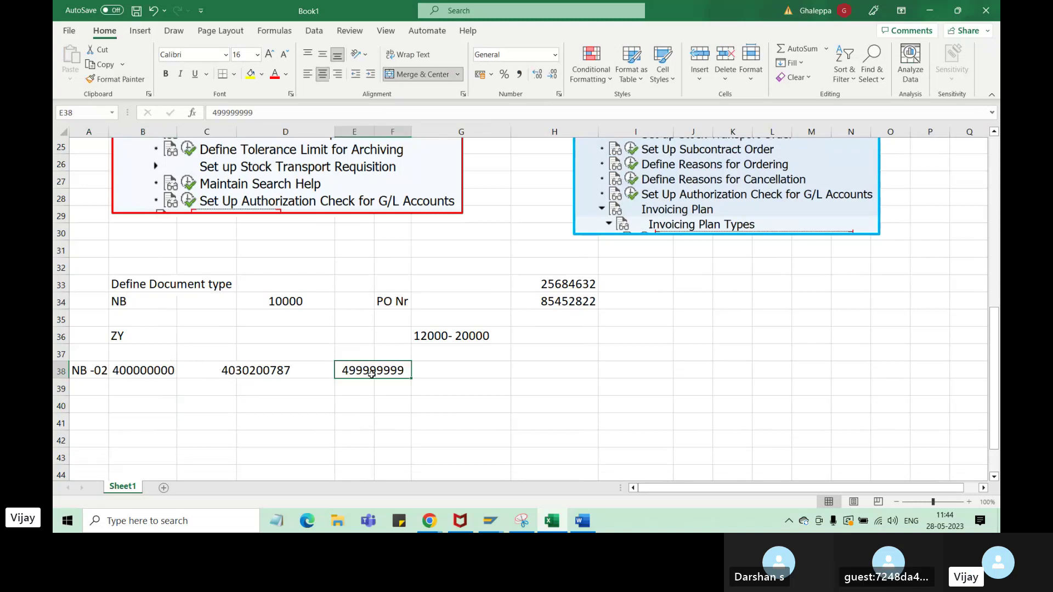
click(167, 371)
click(360, 373)
click(167, 371)
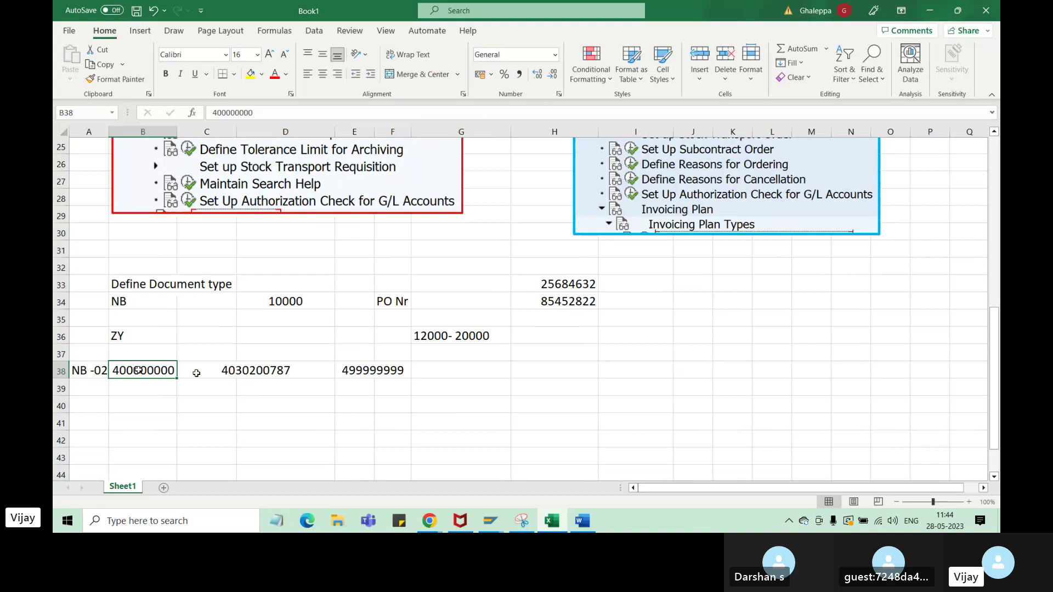
click(362, 373)
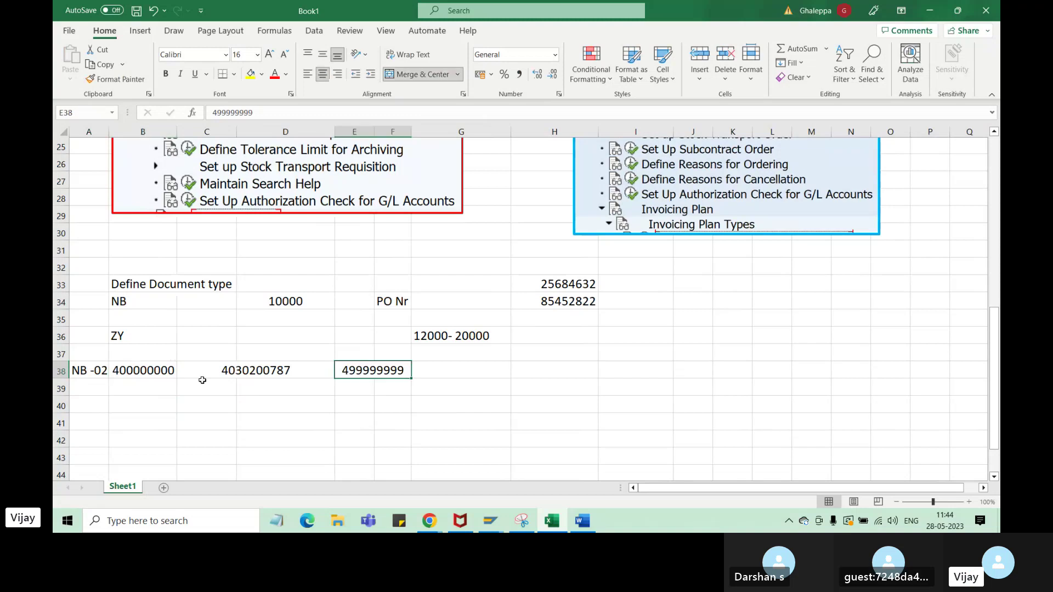
click(250, 373)
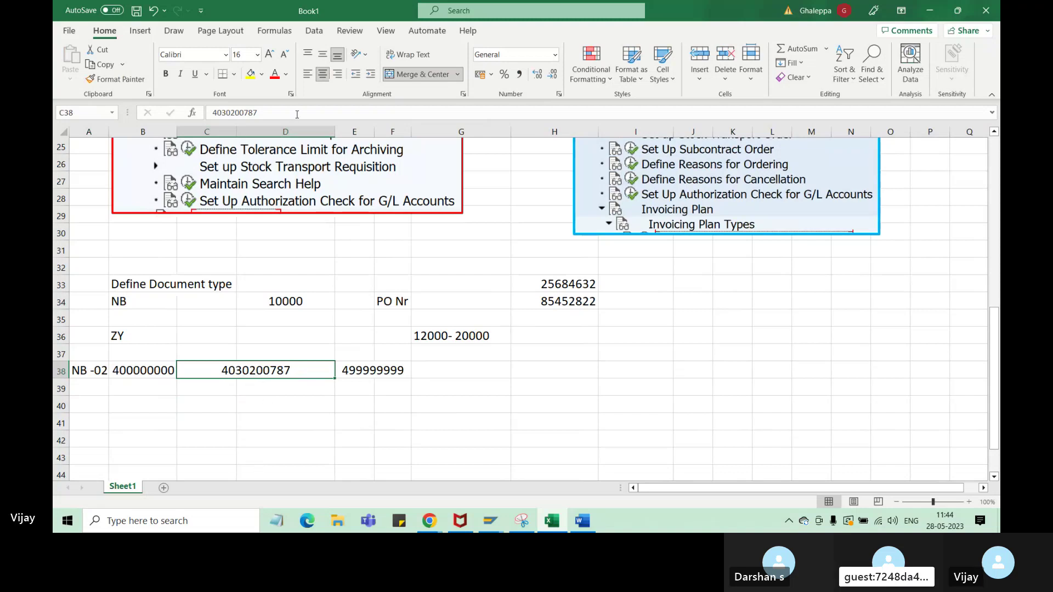
click(297, 114)
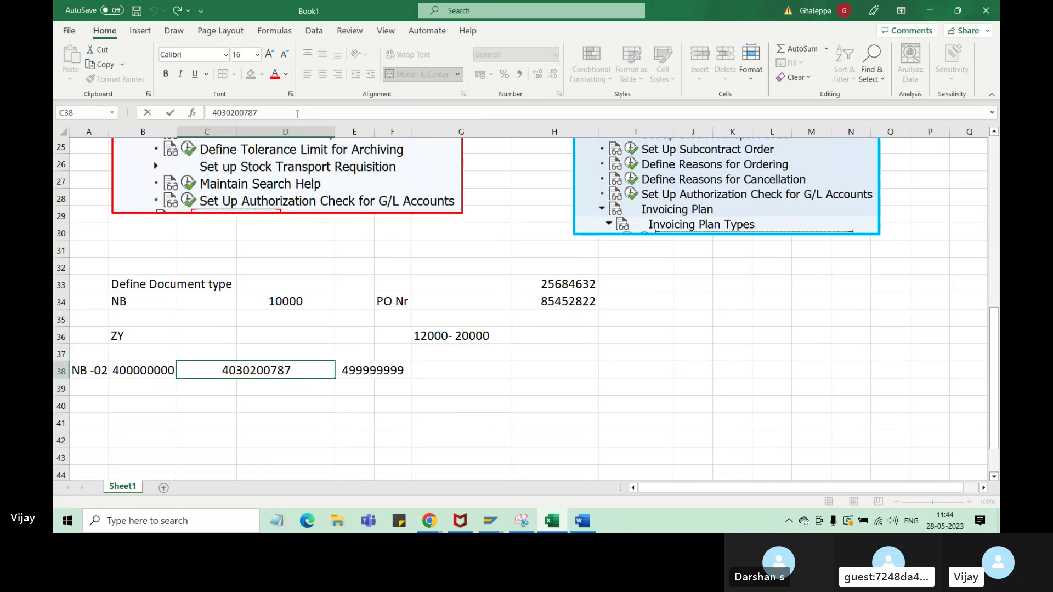
click(367, 372)
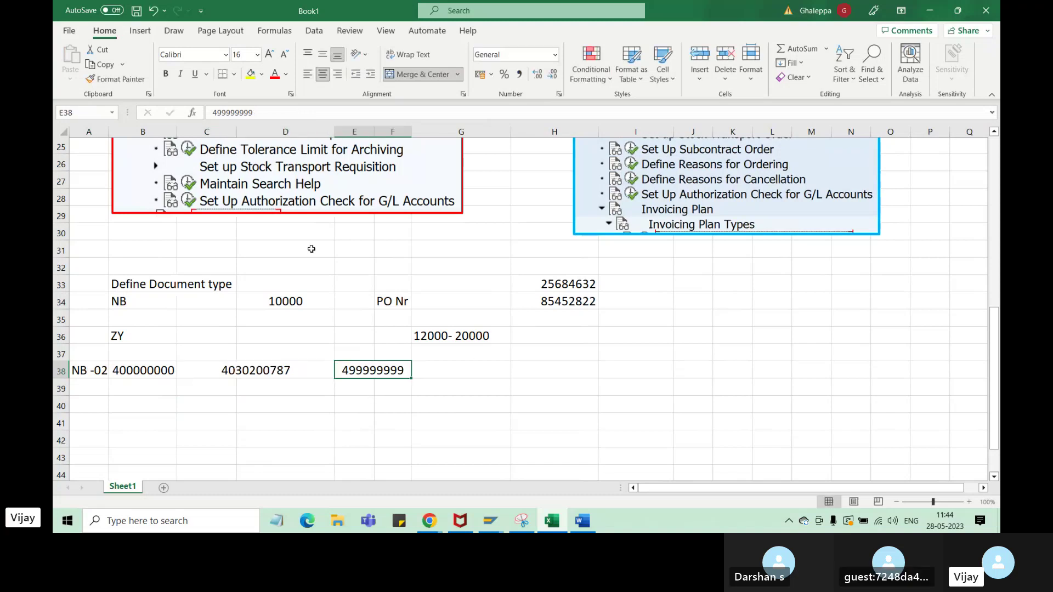
drag(240, 112, 279, 115)
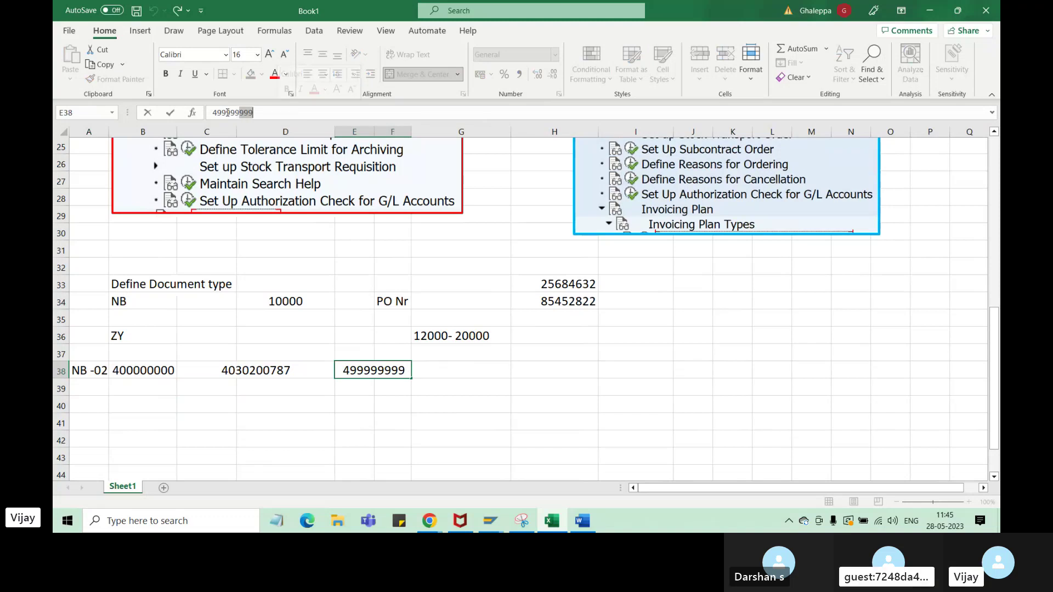
click(281, 115)
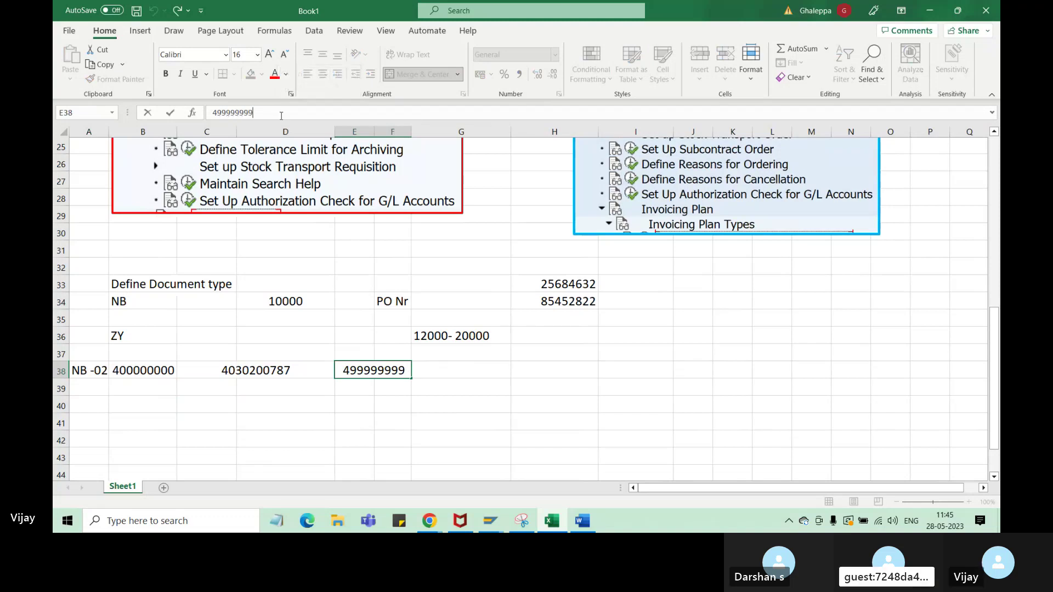
text(9)
click(158, 370)
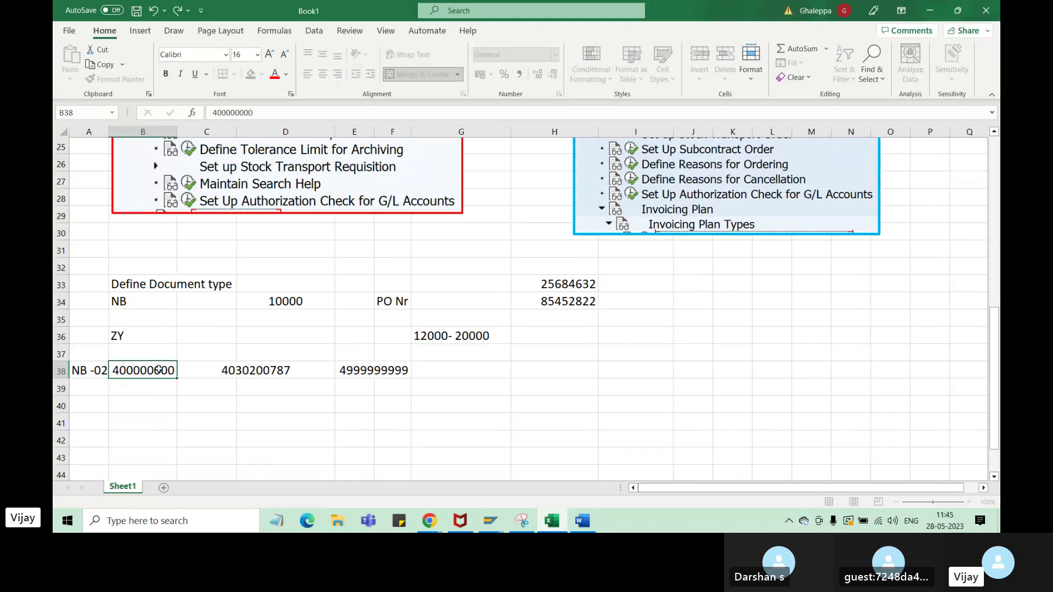
drag(226, 113, 212, 113)
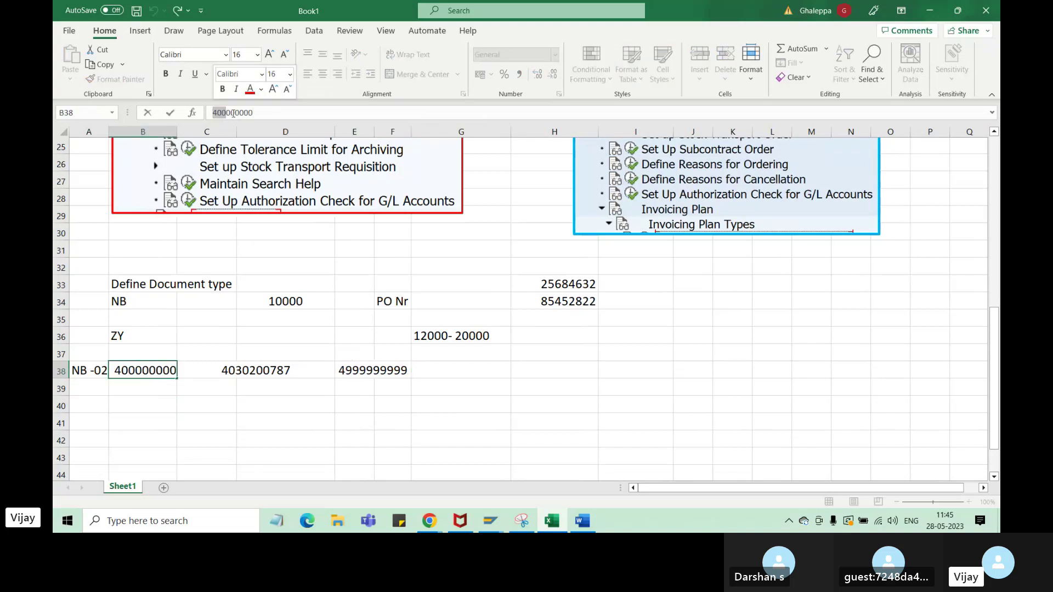
click(271, 113)
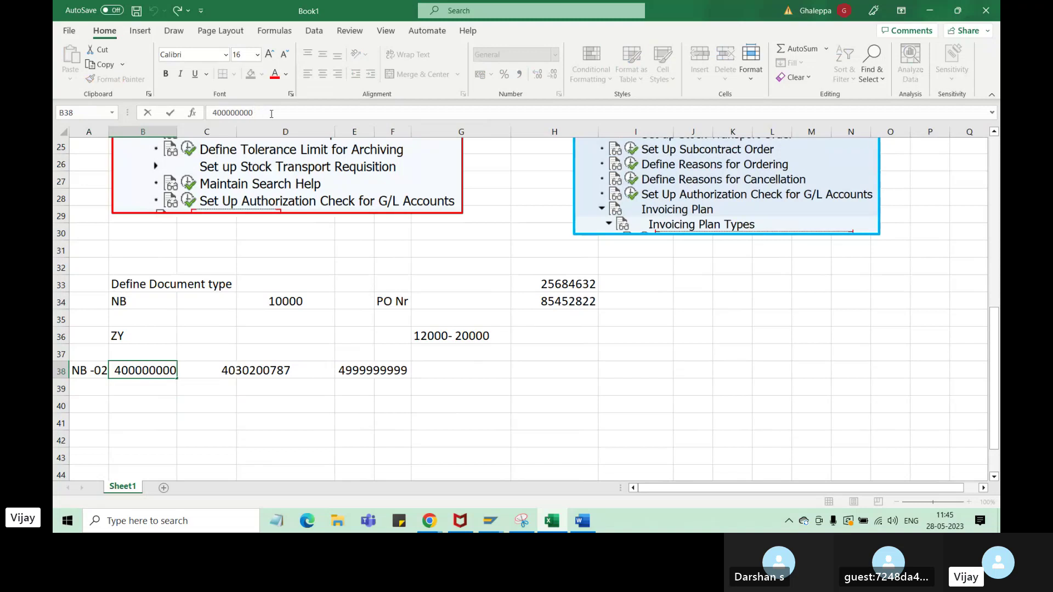
text(0)
click(249, 455)
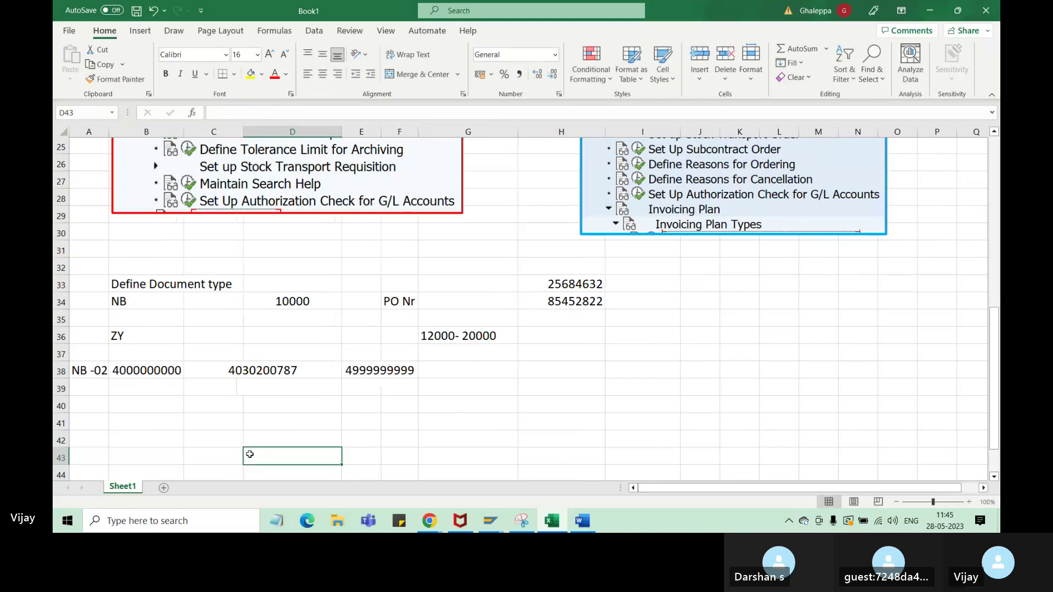
click(147, 368)
click(397, 371)
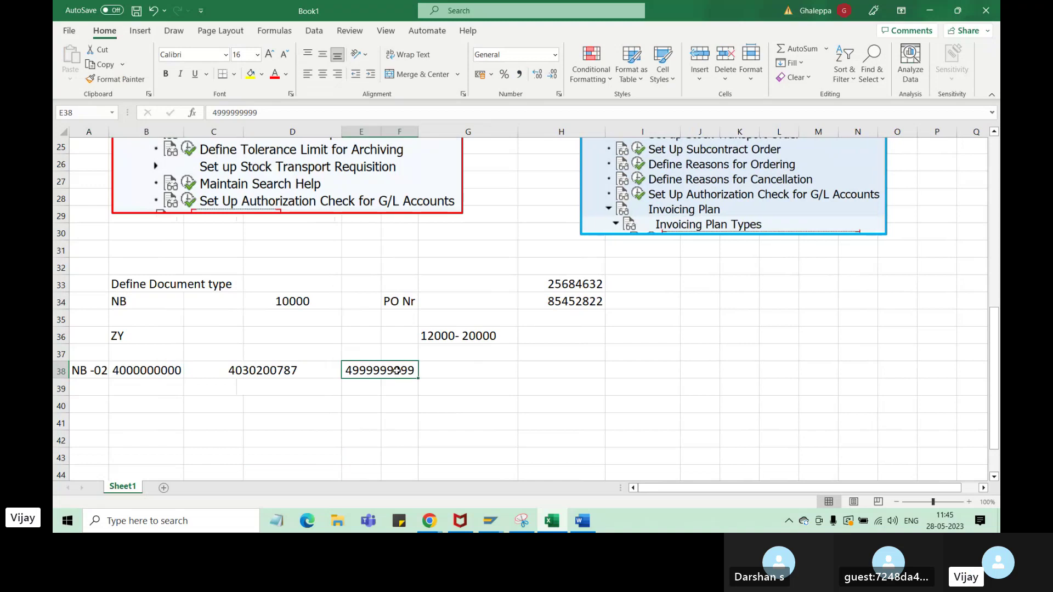
click(166, 376)
click(351, 370)
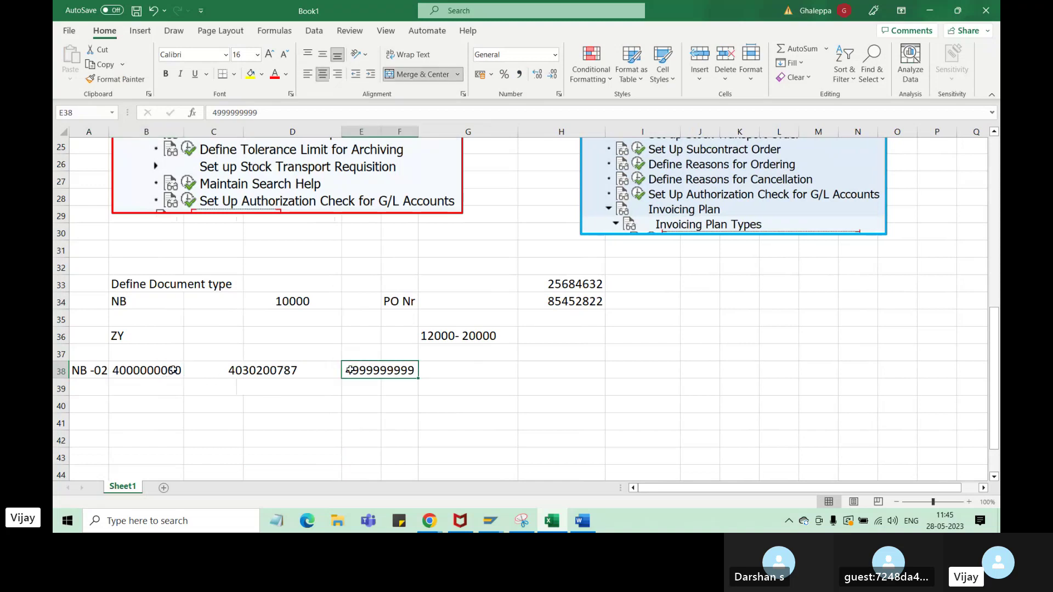
click(174, 370)
click(378, 375)
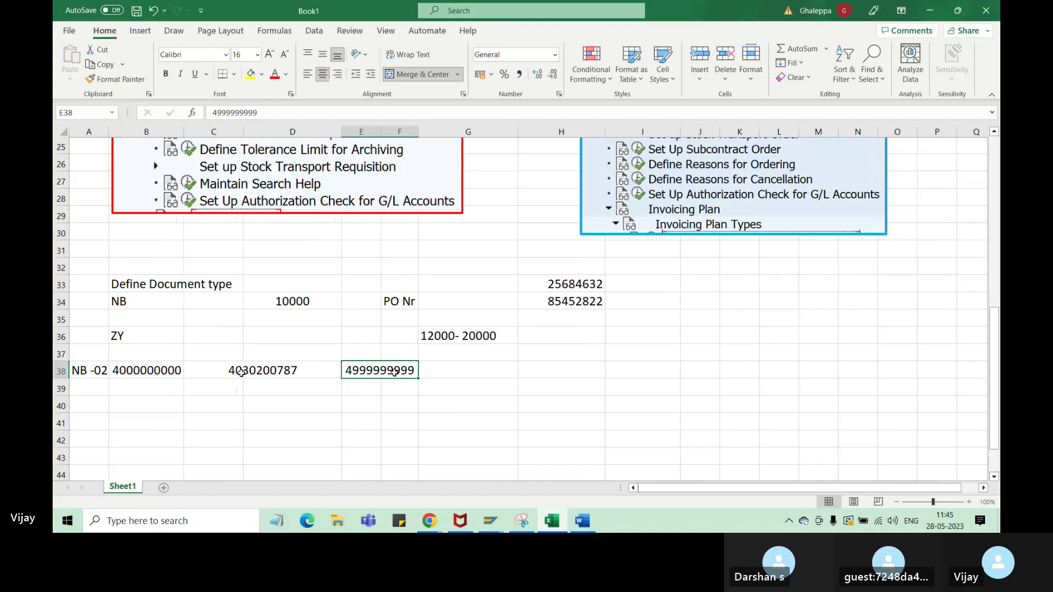
click(490, 523)
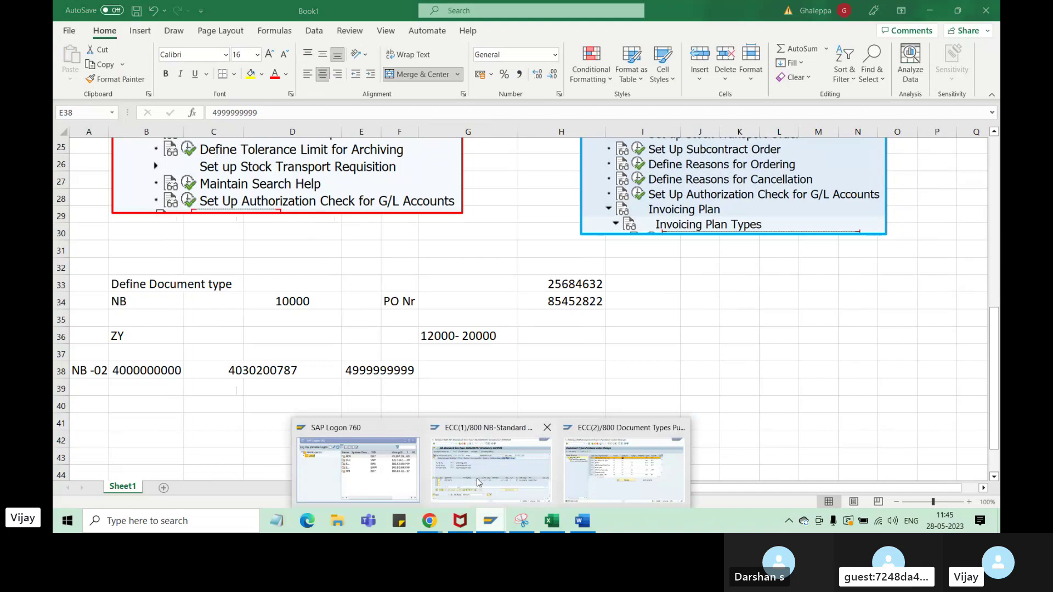
click(476, 479)
- Display the purchasing document number range intervals (OMH6) read-only in SAP
mouse_move(491, 521)
click(625, 467)
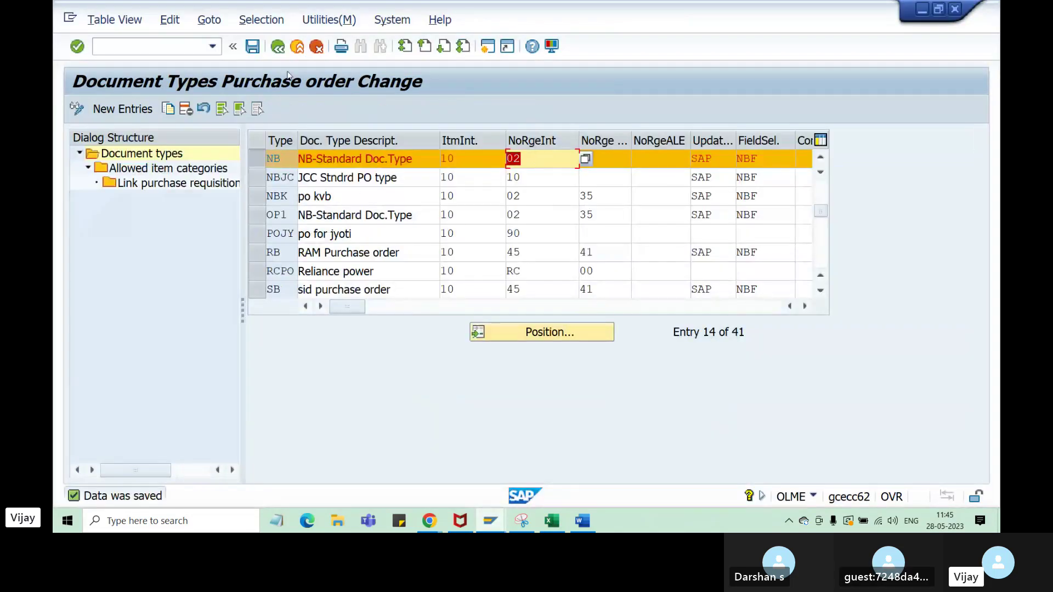
click(277, 46)
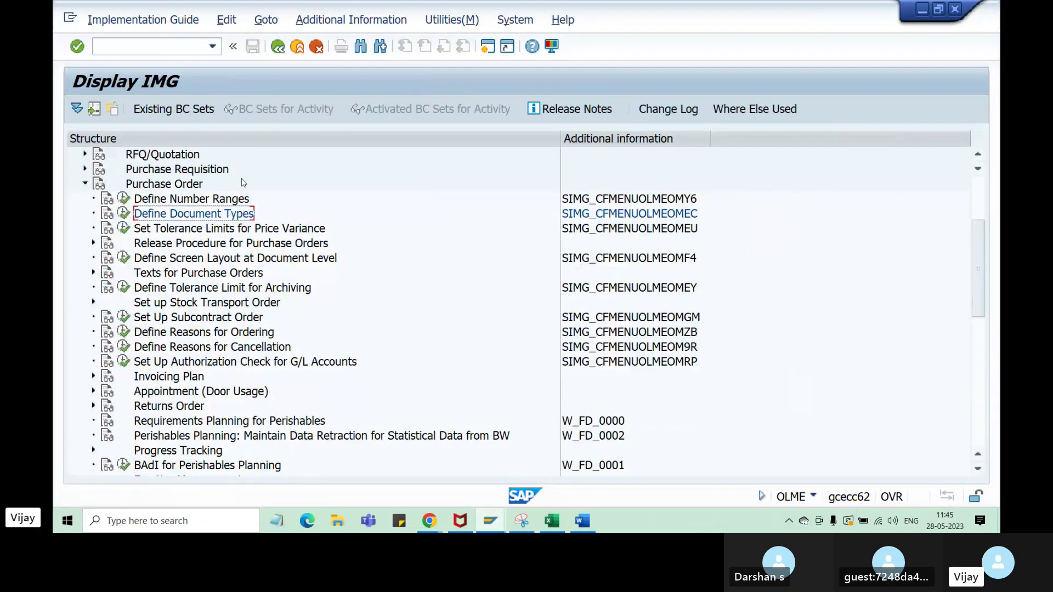
click(244, 198)
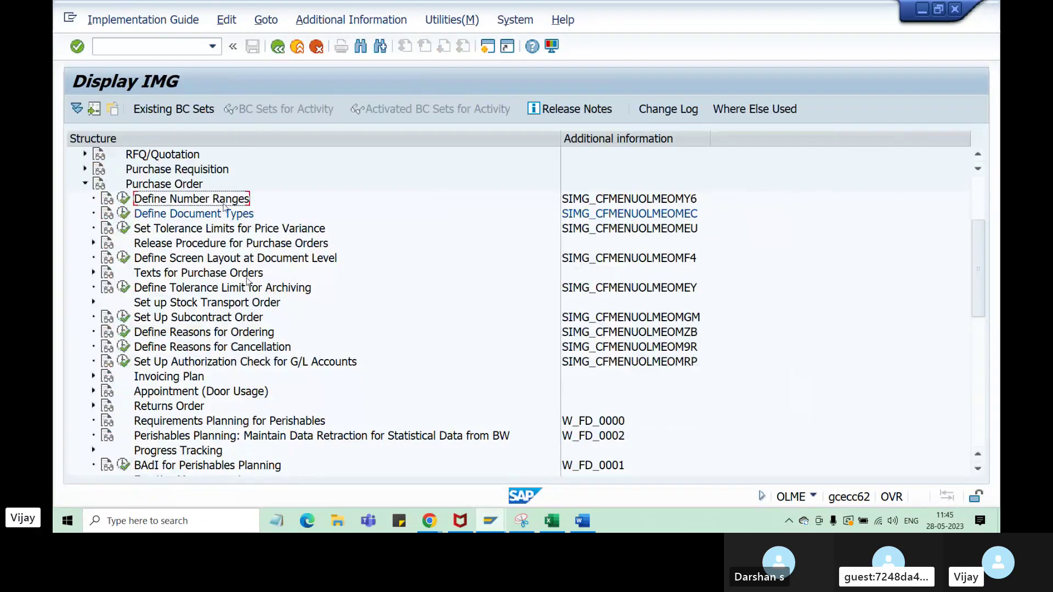
click(124, 199)
click(124, 202)
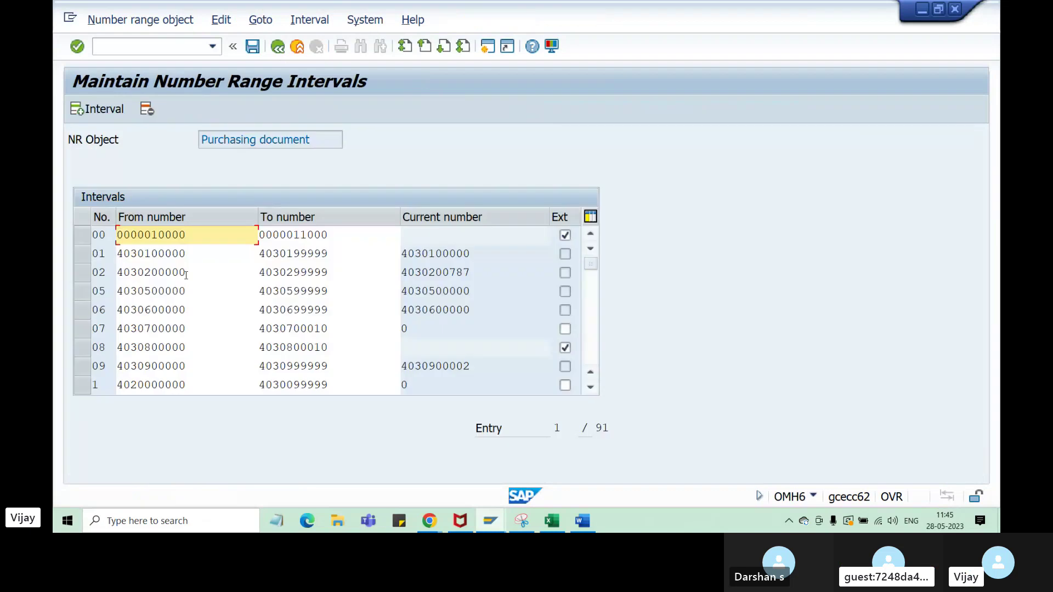
click(278, 47)
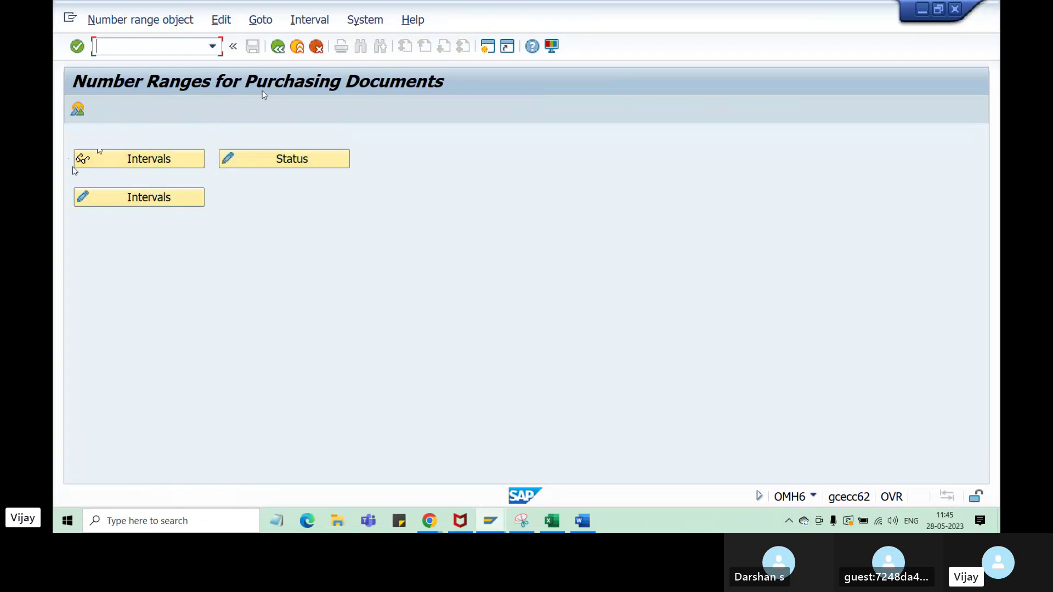
click(134, 164)
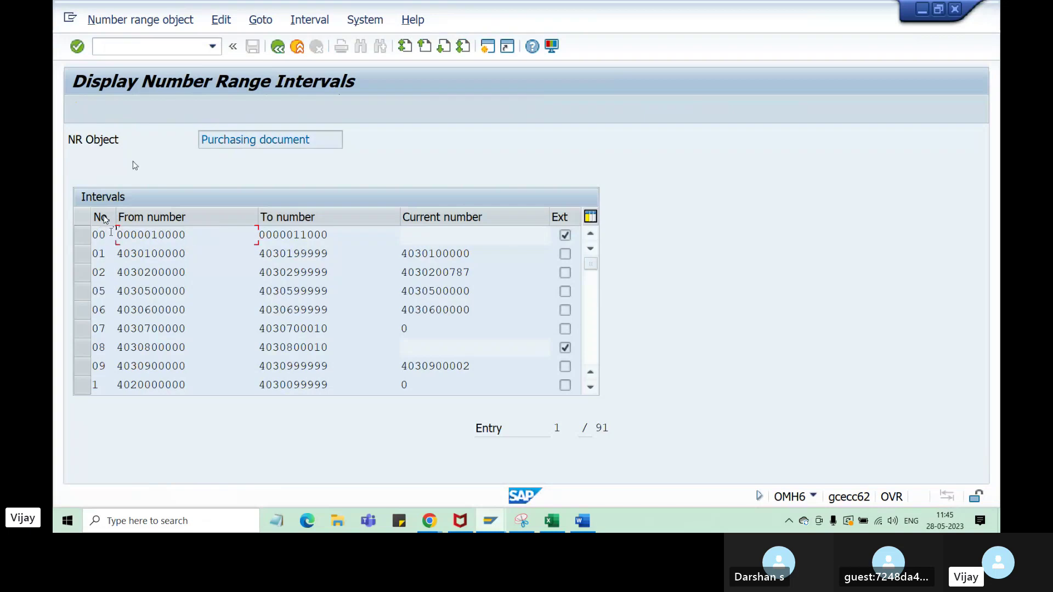
click(104, 254)
drag(117, 273, 188, 273)
key(ctrl+c)
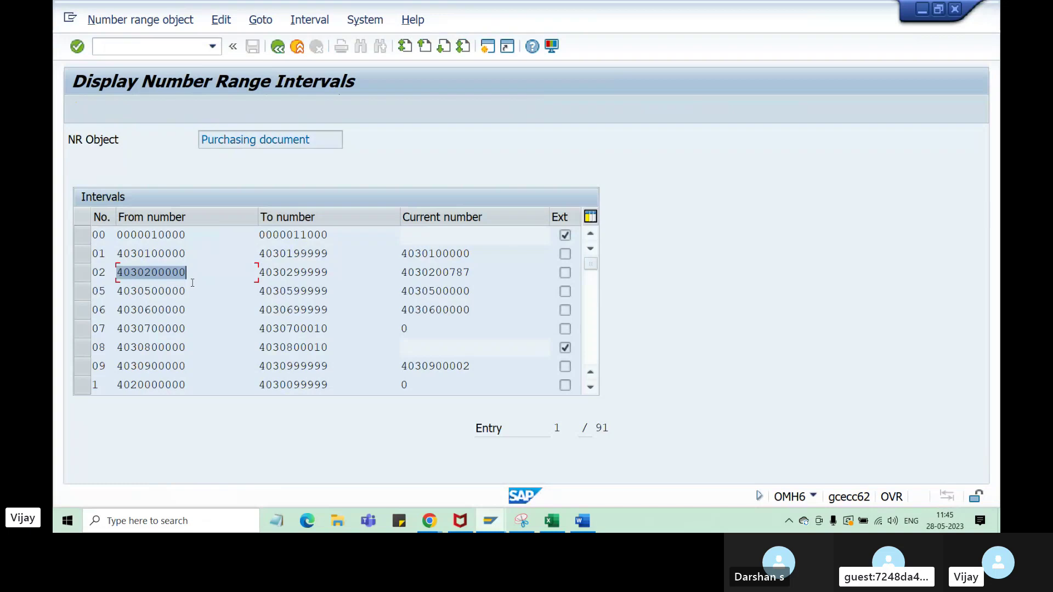
click(190, 277)
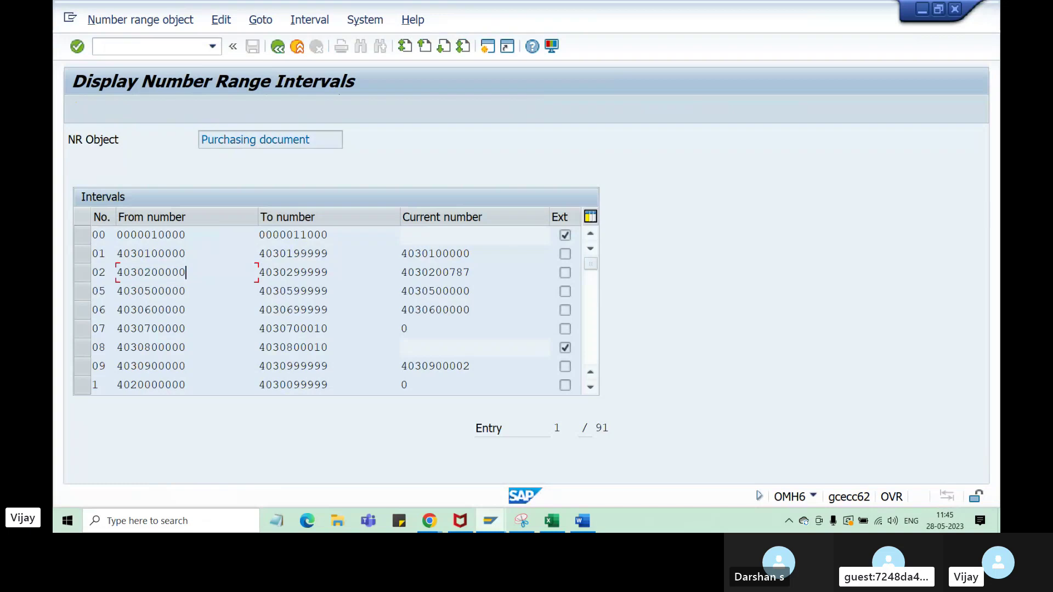
click(550, 522)
click(148, 406)
key(ctrl+v)
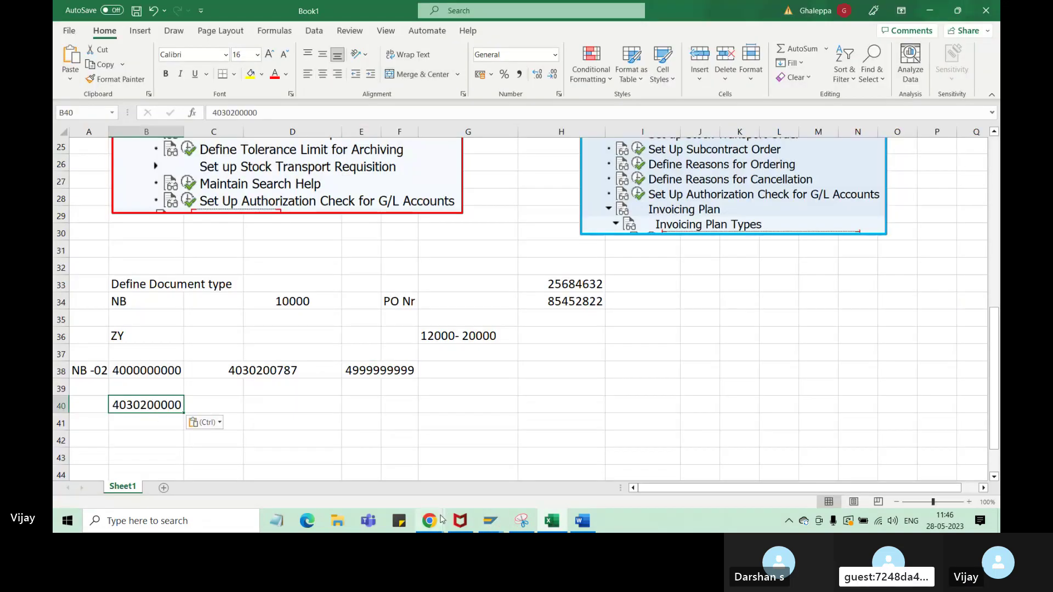
click(491, 521)
click(577, 485)
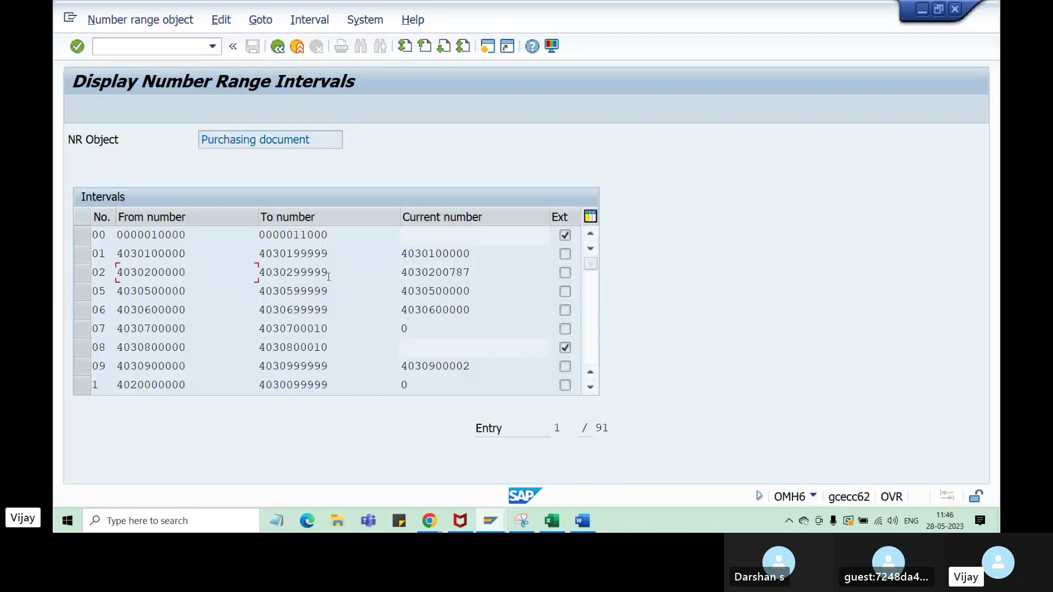
drag(331, 273, 262, 272)
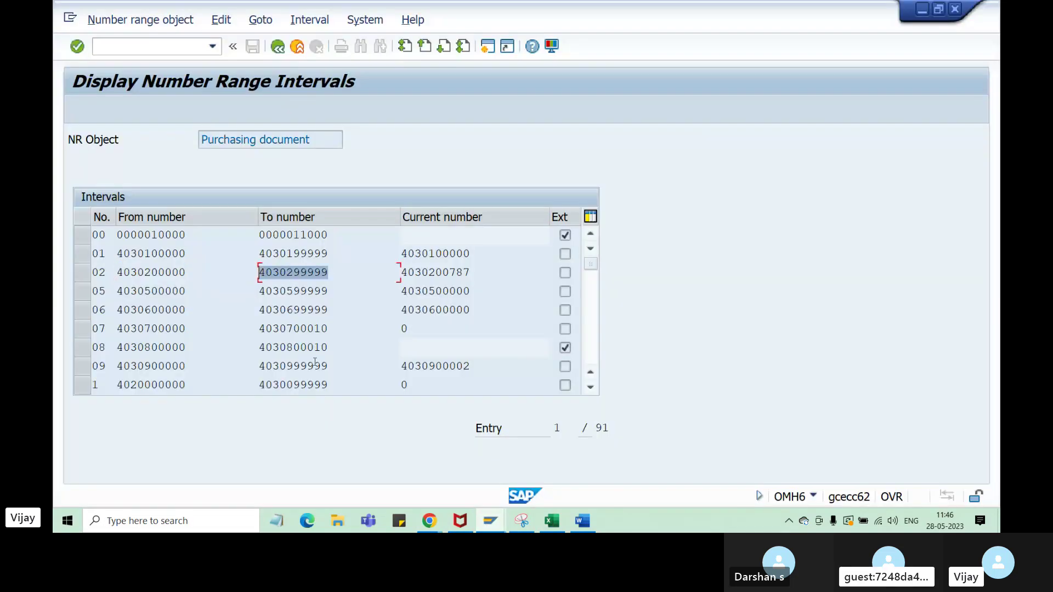
key(ctrl+c)
click(551, 521)
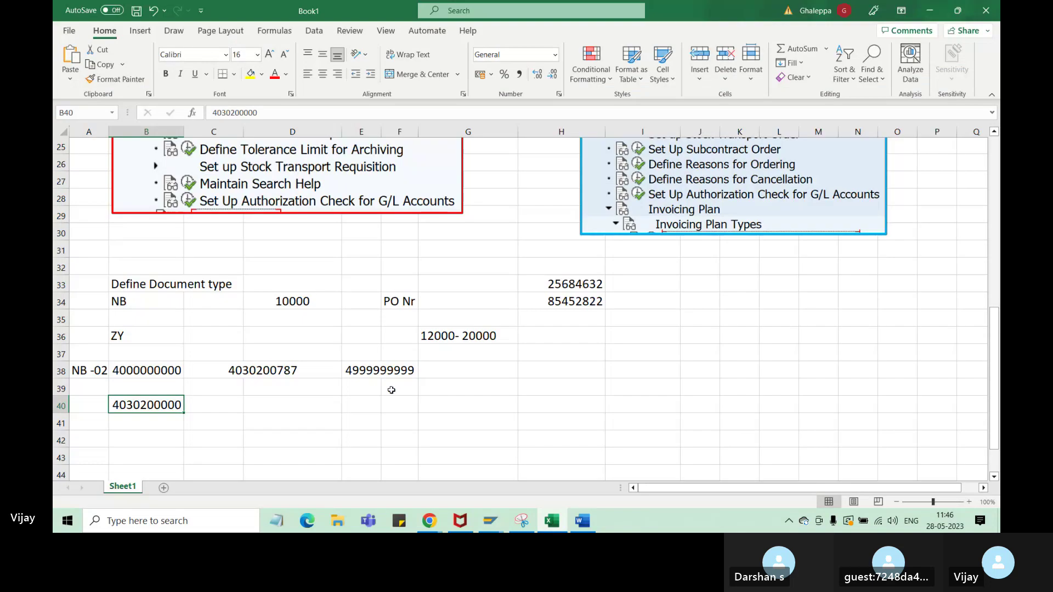
click(362, 409)
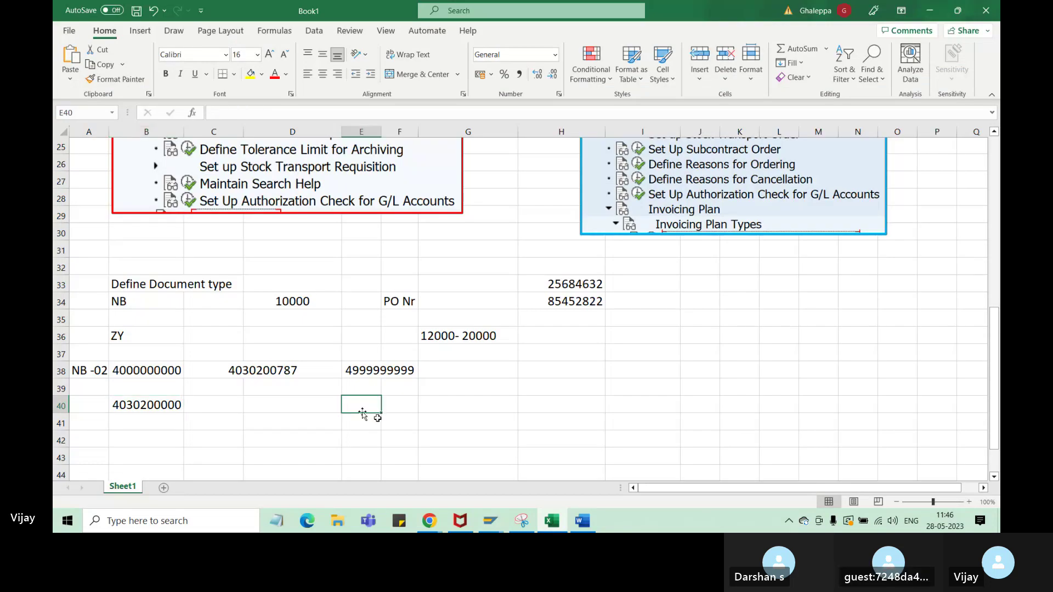
key(ctrl+v)
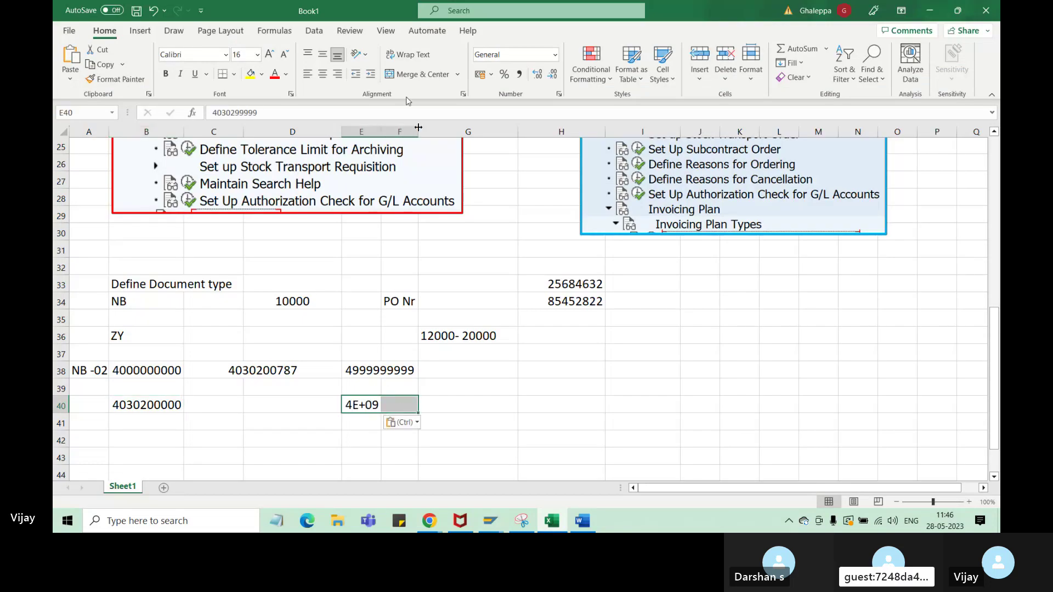
click(420, 74)
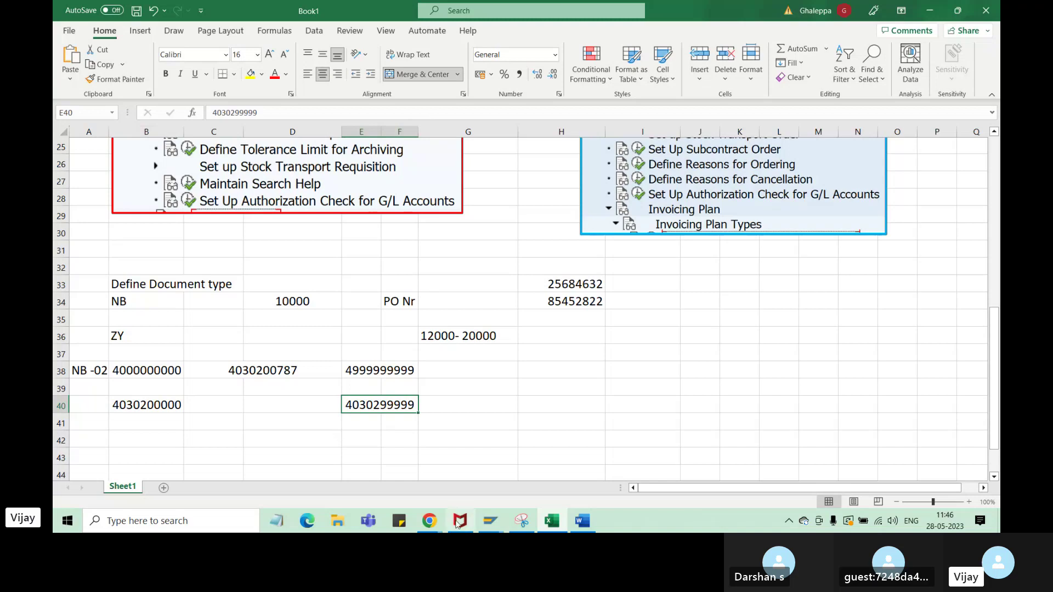
click(288, 373)
drag(280, 379, 280, 406)
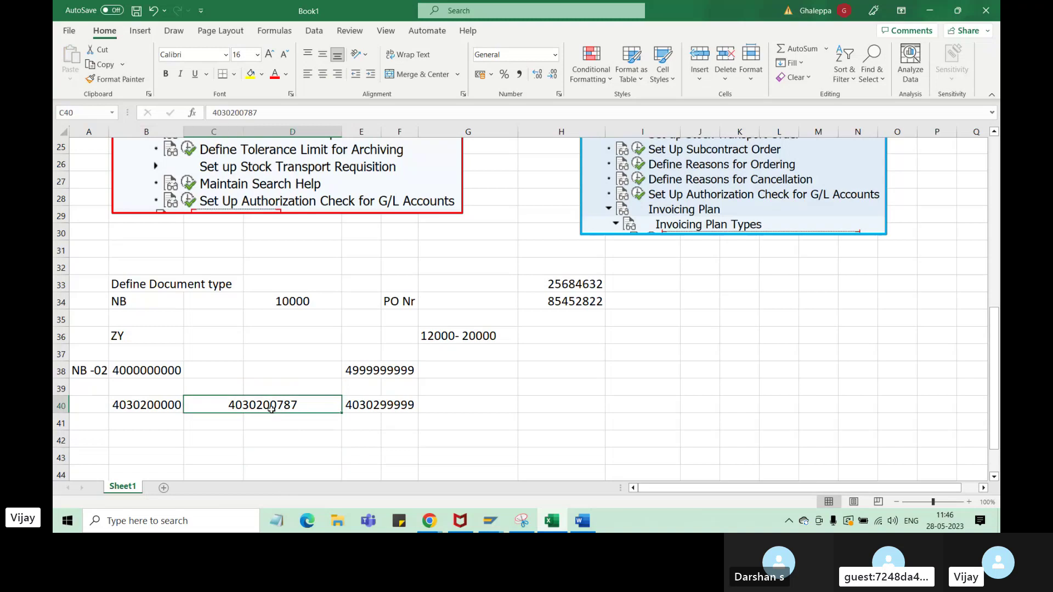
- Review row 40's from, current and to numbers in B40, C40 and E40
click(165, 407)
click(362, 406)
click(168, 405)
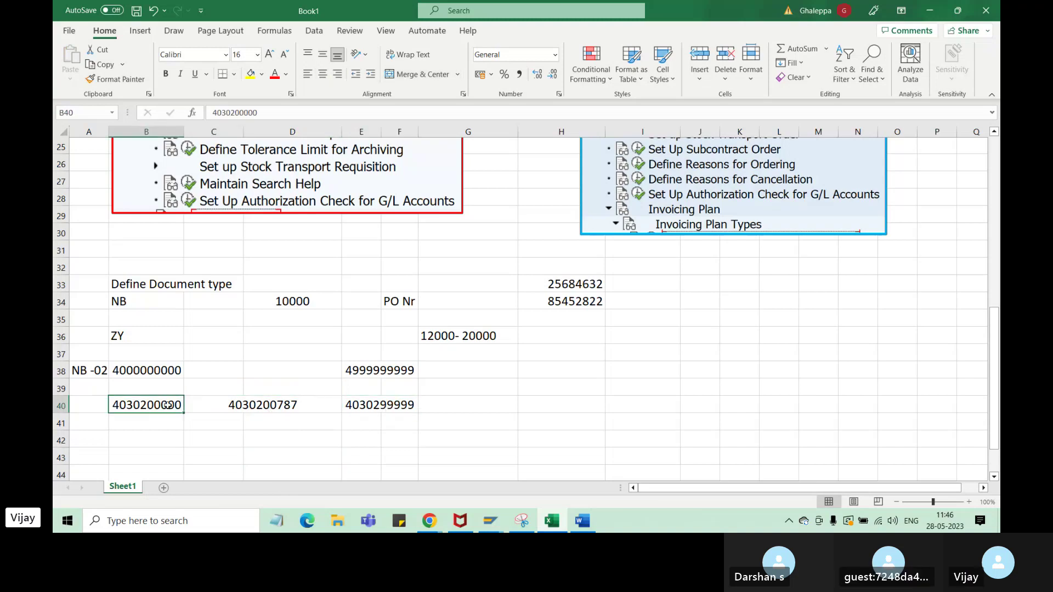
click(373, 408)
click(192, 407)
click(166, 407)
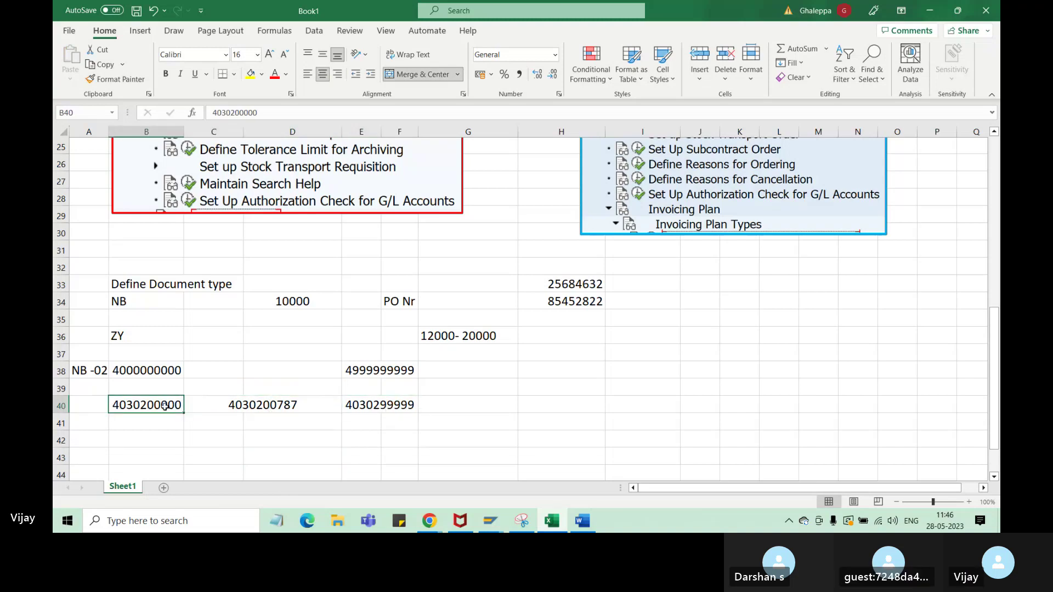
click(384, 409)
click(274, 409)
click(168, 406)
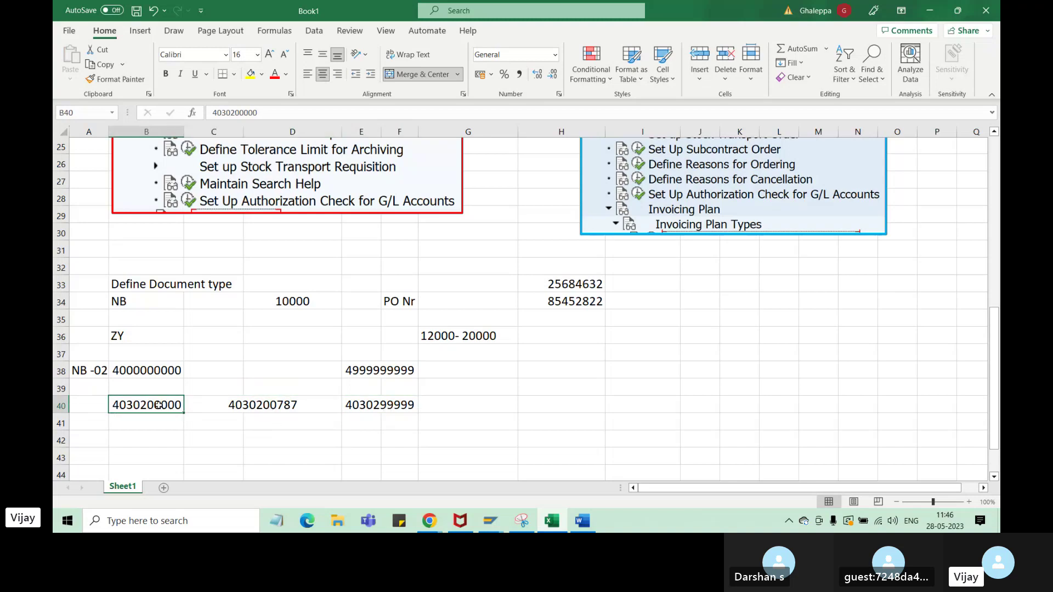
click(384, 408)
click(165, 407)
click(379, 409)
click(191, 400)
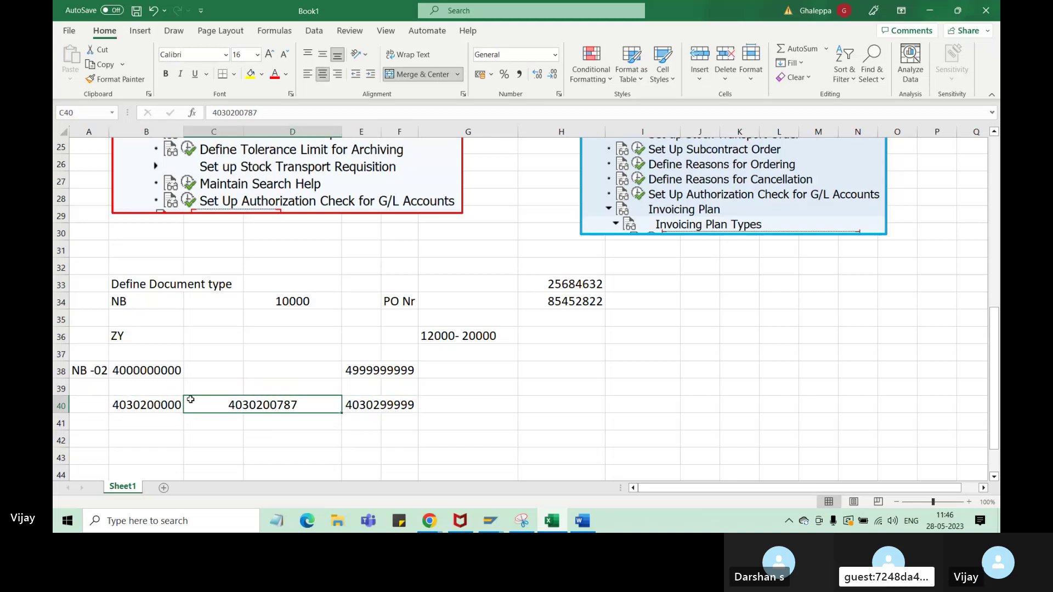
click(376, 404)
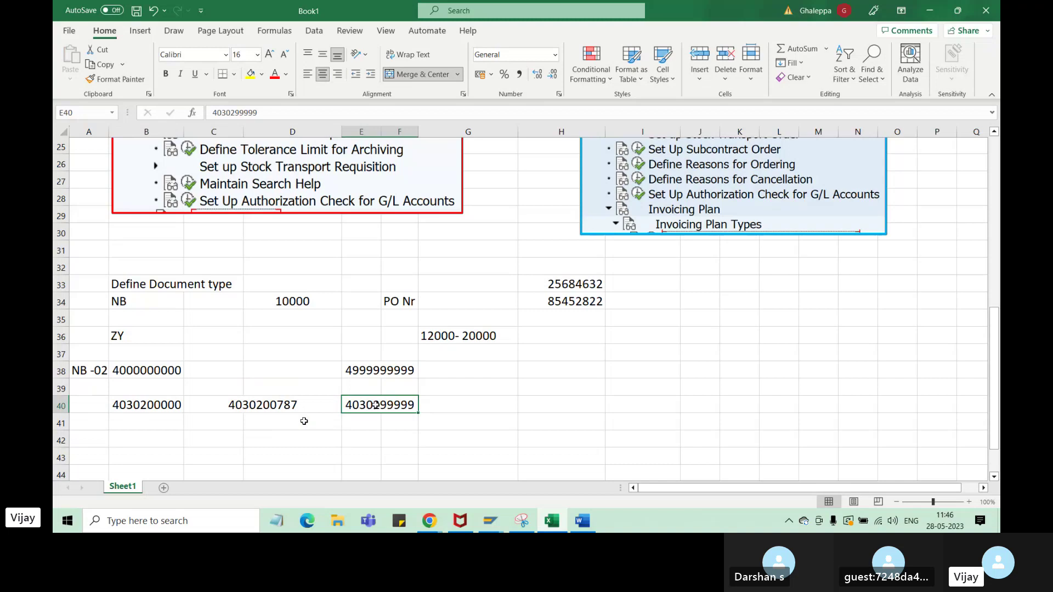
click(94, 379)
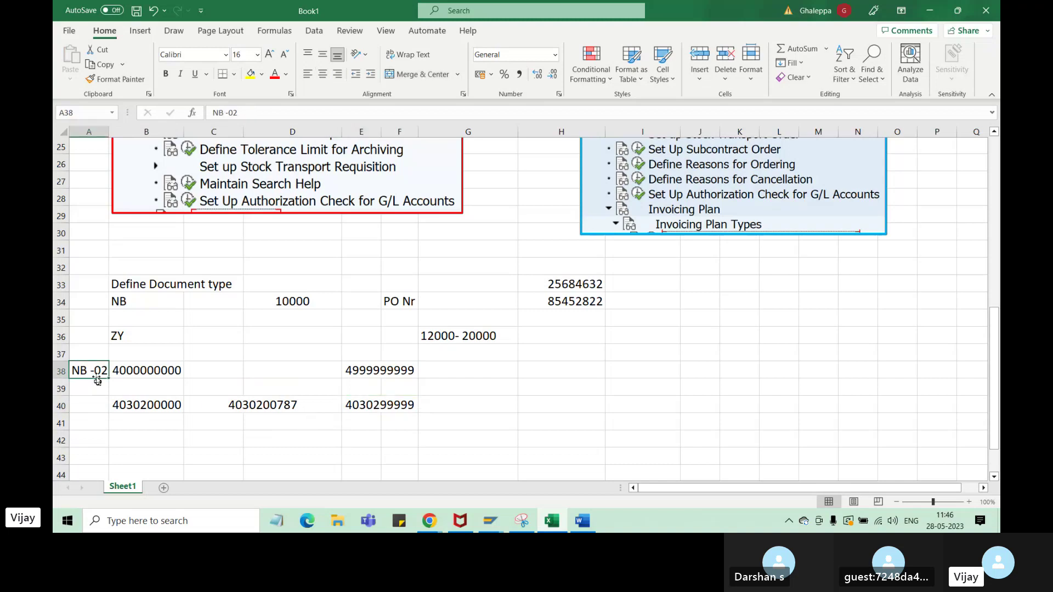
drag(99, 386, 100, 420)
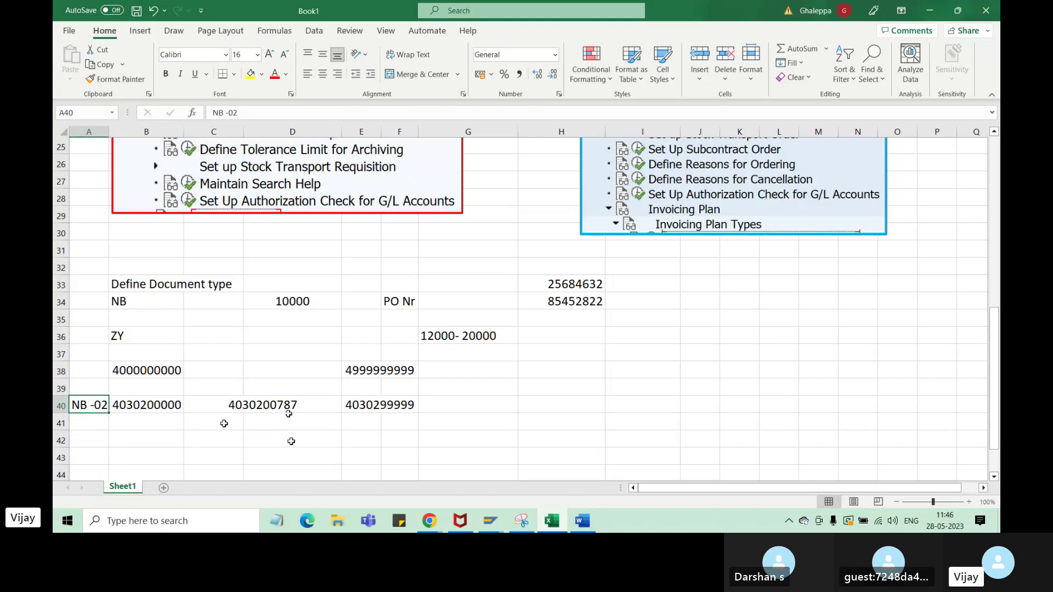
key(Right)
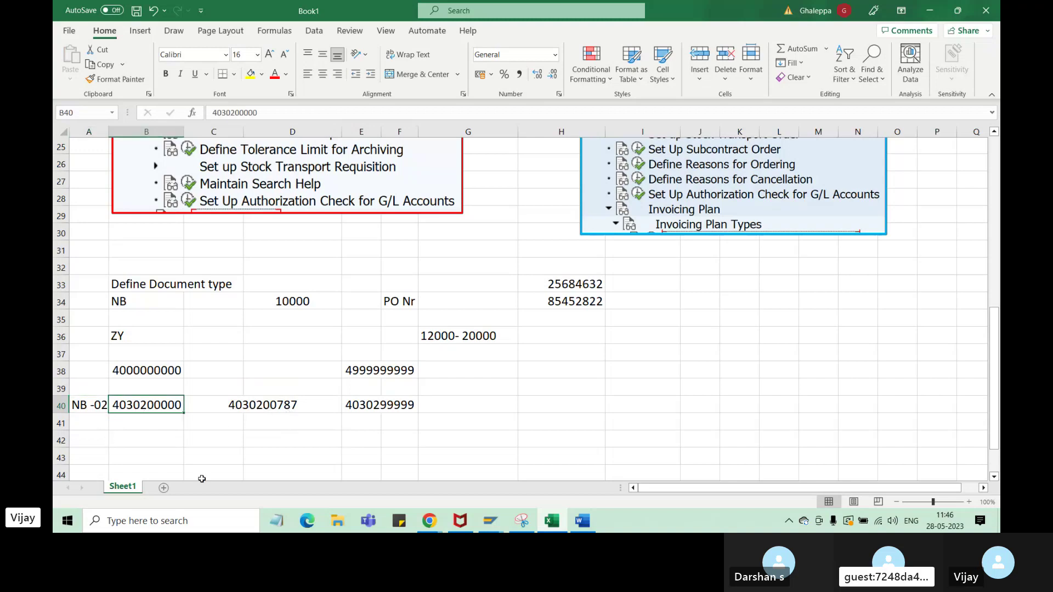
click(406, 409)
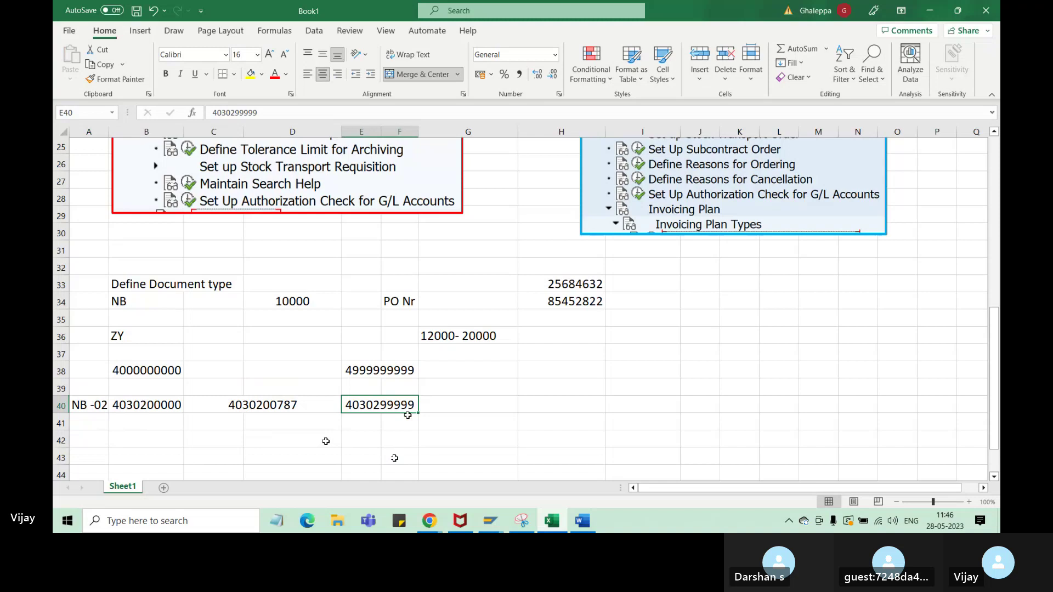
click(147, 440)
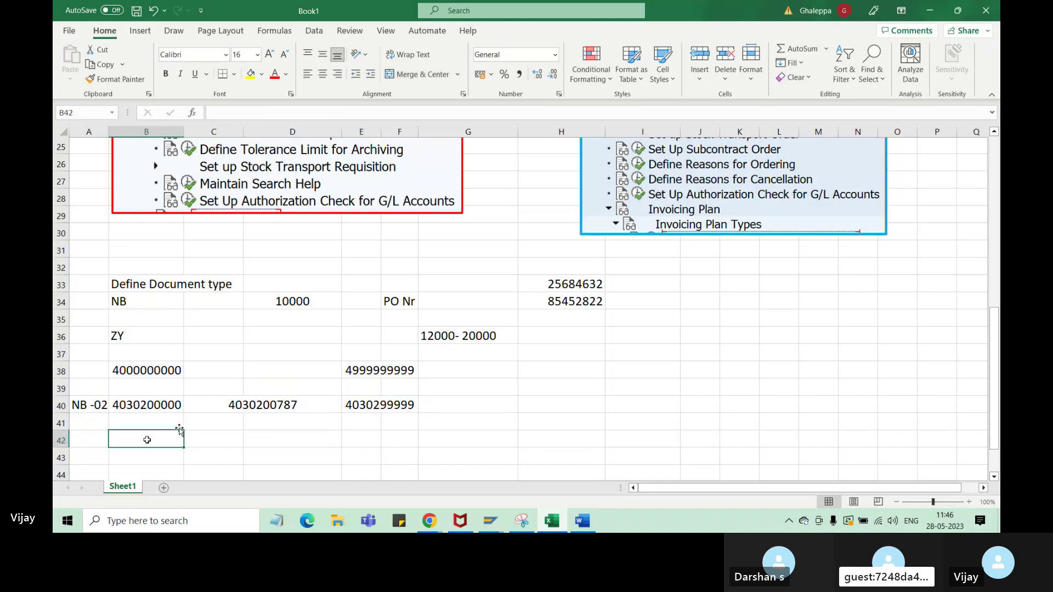
click(164, 406)
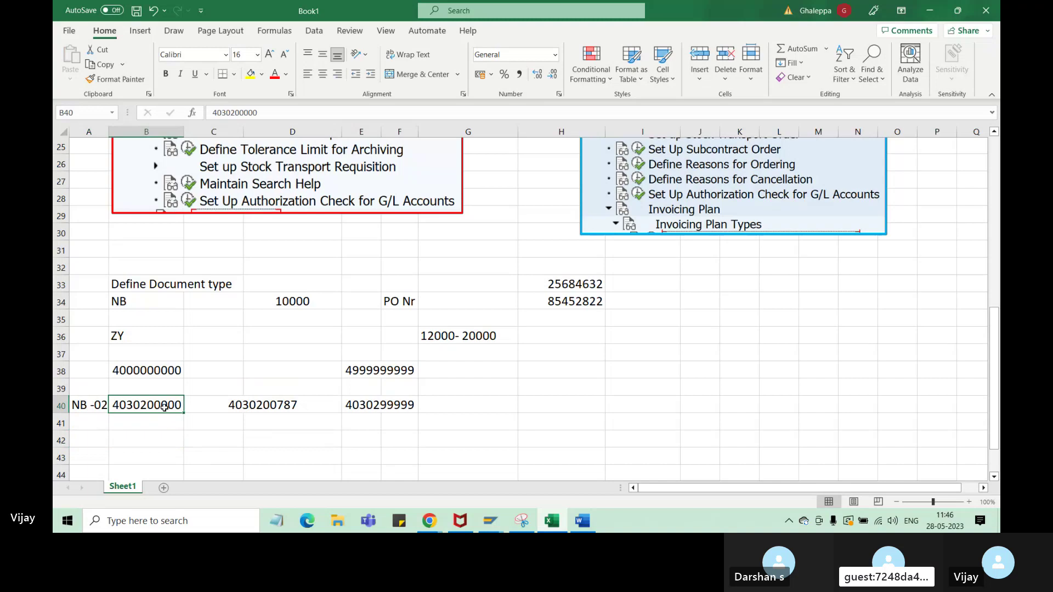
click(104, 409)
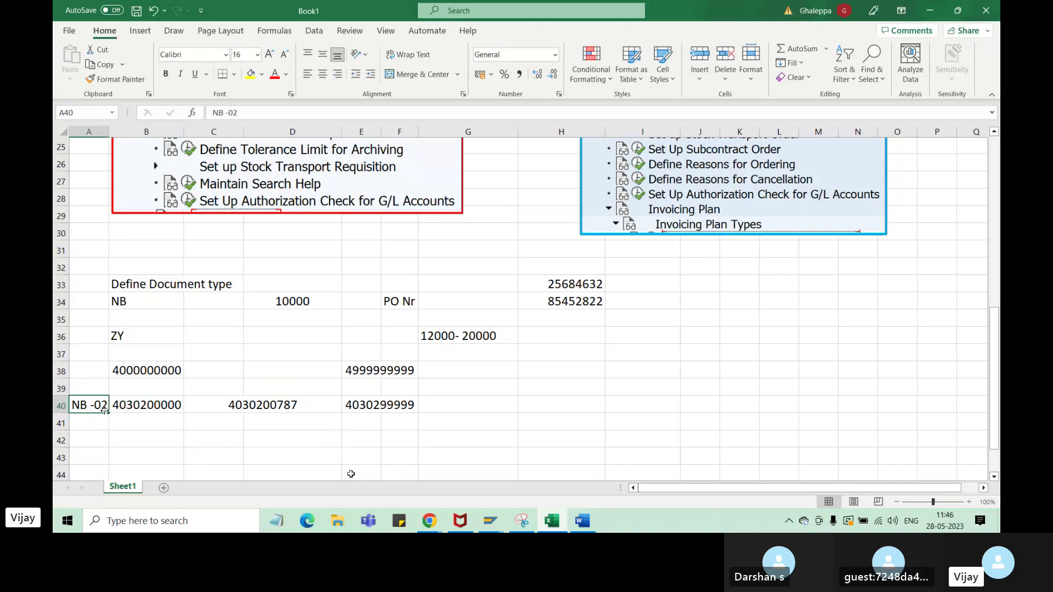
click(164, 409)
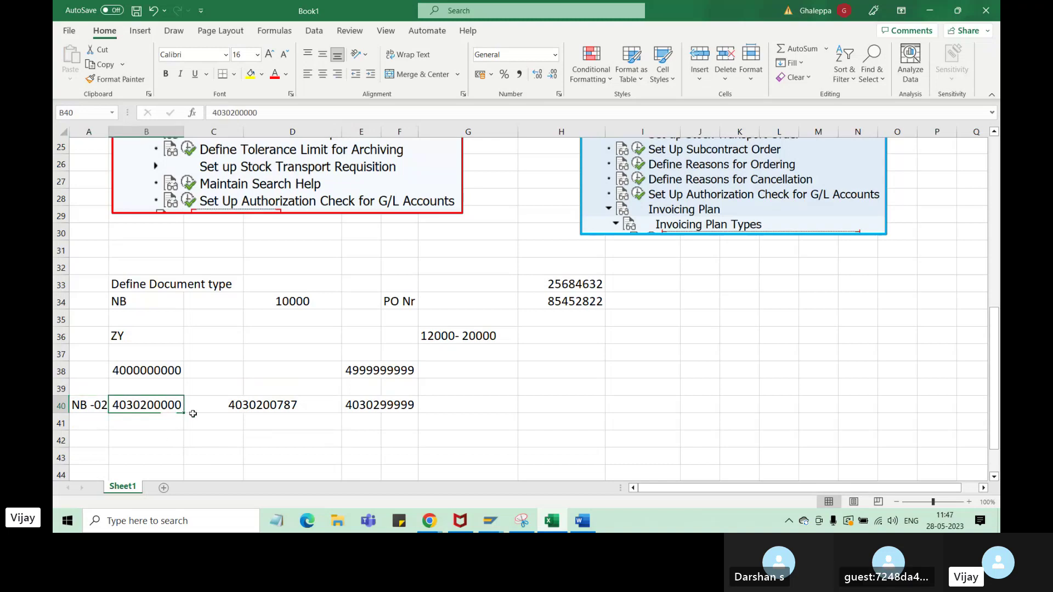
click(390, 406)
click(266, 411)
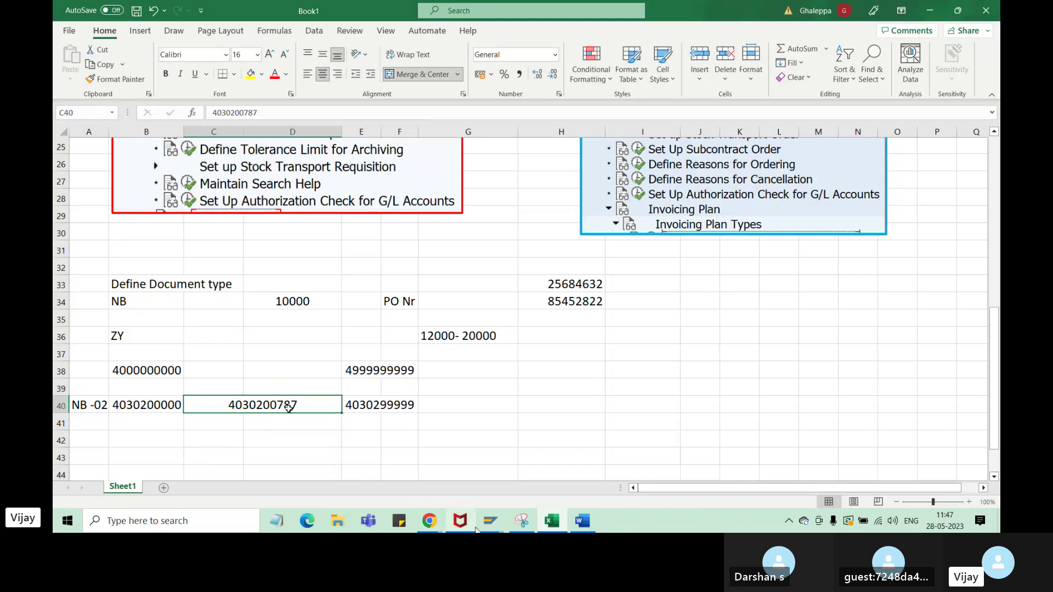
mouse_move(482, 523)
click(606, 485)
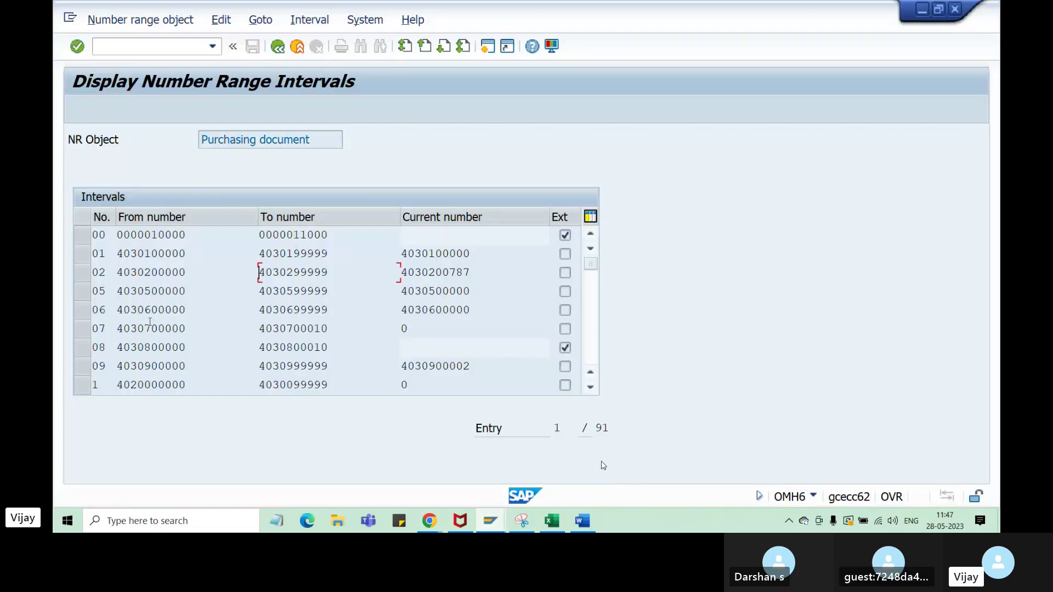
click(86, 272)
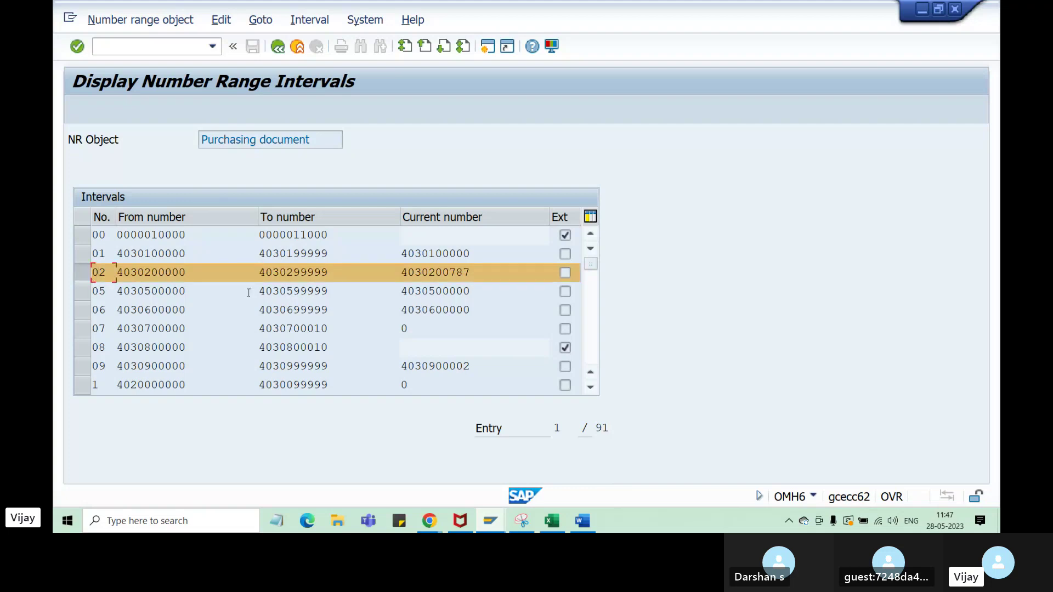
key(Tab)
key(shift+Left)
key(shift+Left)
key(shift+Left)
key(shift+Left)
key(shift+Left)
key(shift+Left)
key(shift+Left)
key(shift+Left)
key(shift+Left)
key(shift+Left)
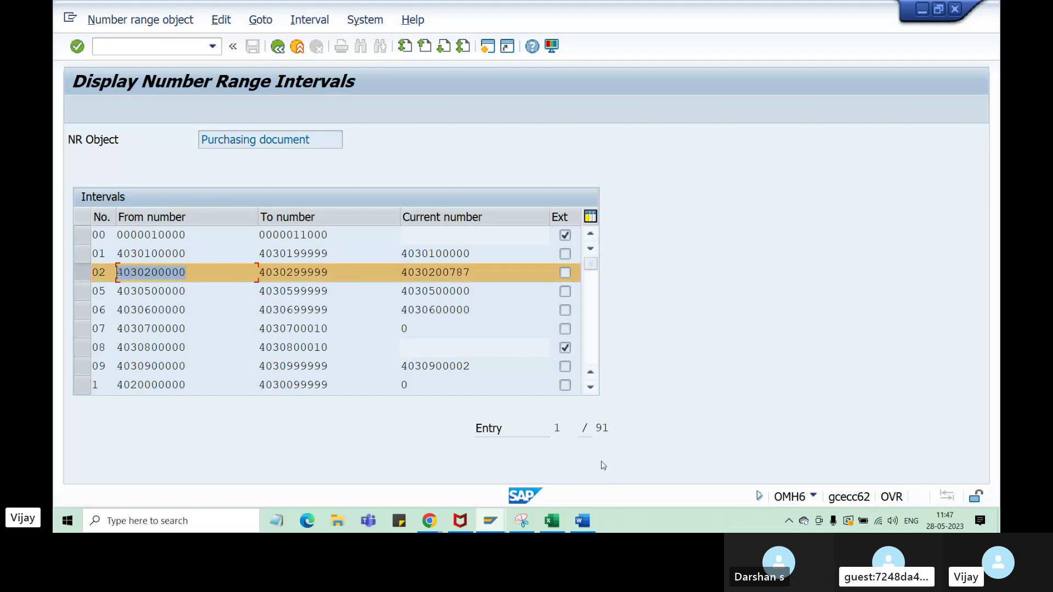
key(Tab)
key(shift+Left)
key(shift+Left)
key(shift+Left)
key(shift+Left)
key(shift+Left)
key(shift+Left)
key(shift+Left)
key(shift+Left)
key(shift+Left)
key(shift+Left)
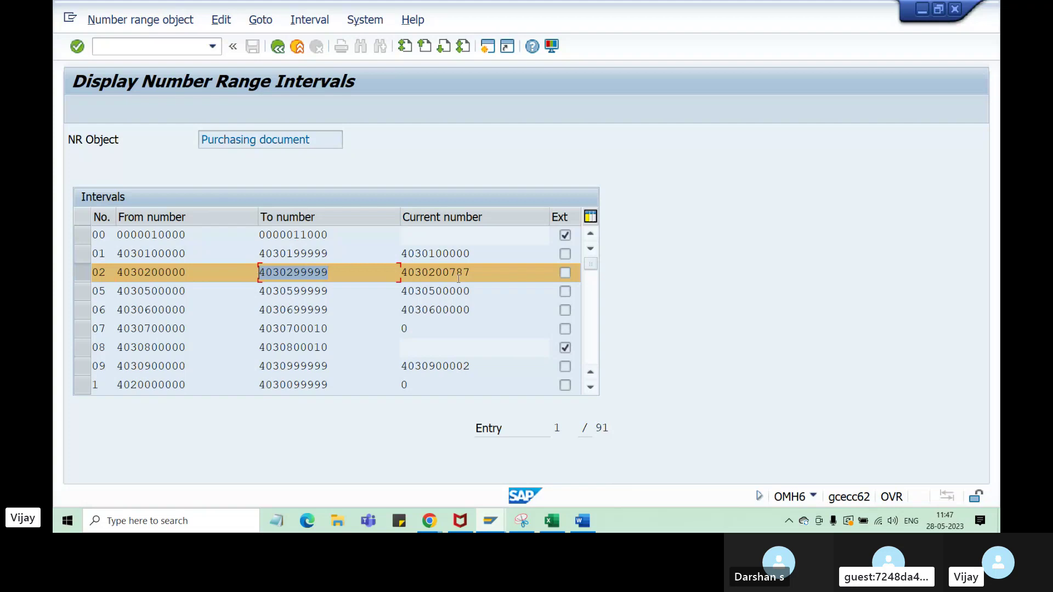
key(Tab)
key(shift+Left)
key(shift+Left)
key(shift+Left)
key(shift+Left)
key(shift+Left)
key(shift+Left)
key(shift+Left)
key(shift+Left)
key(shift+Left)
key(shift+Left)
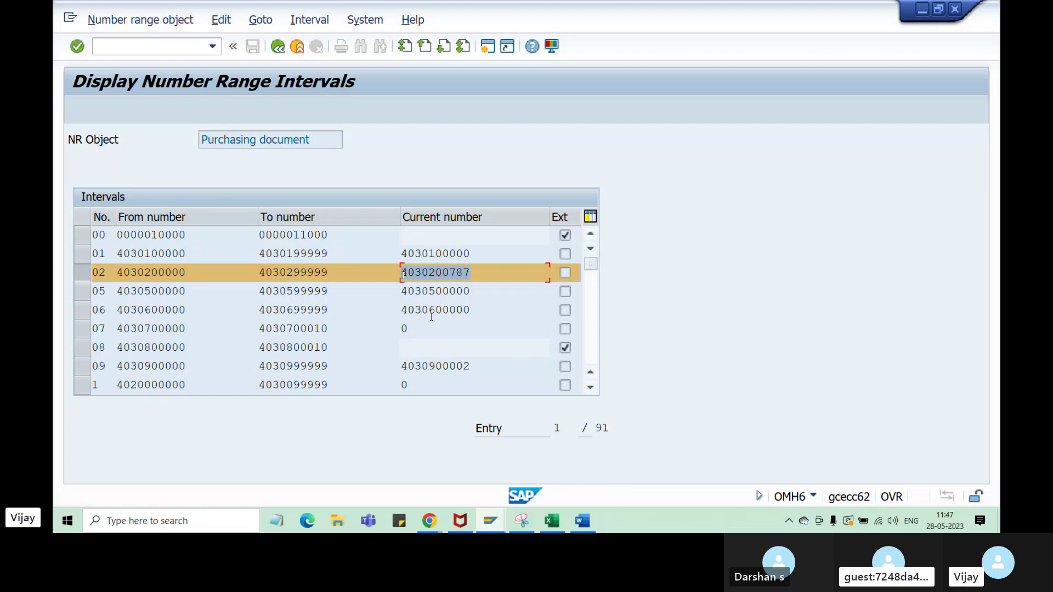
drag(472, 273, 400, 270)
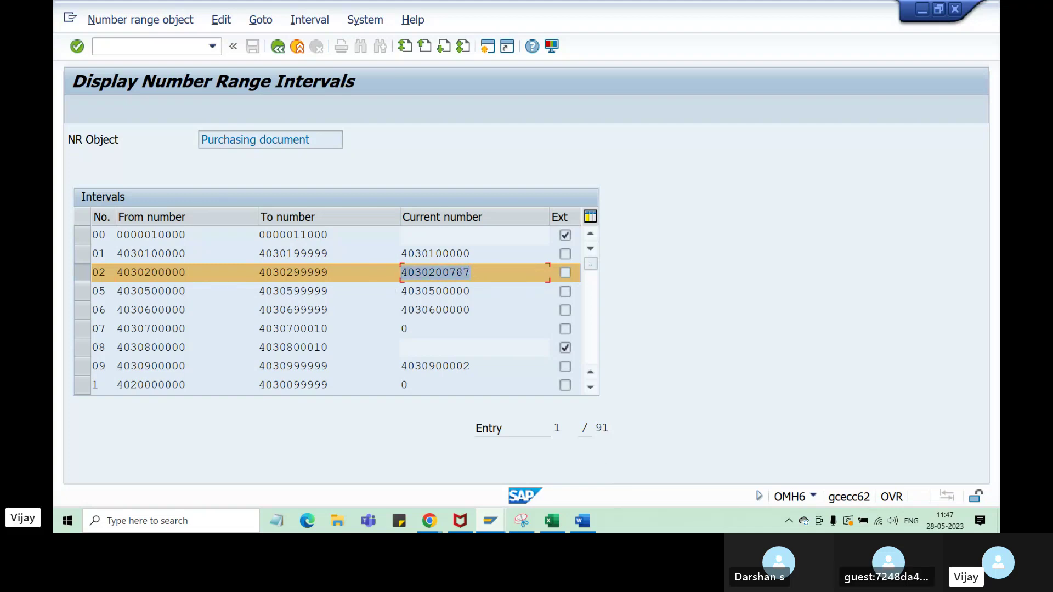
click(467, 272)
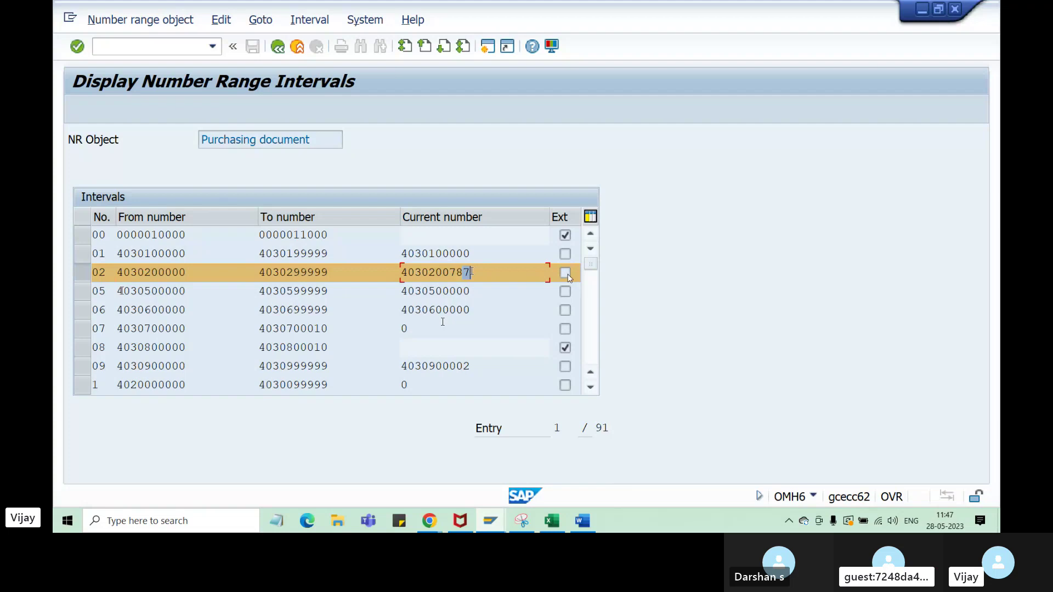
click(565, 273)
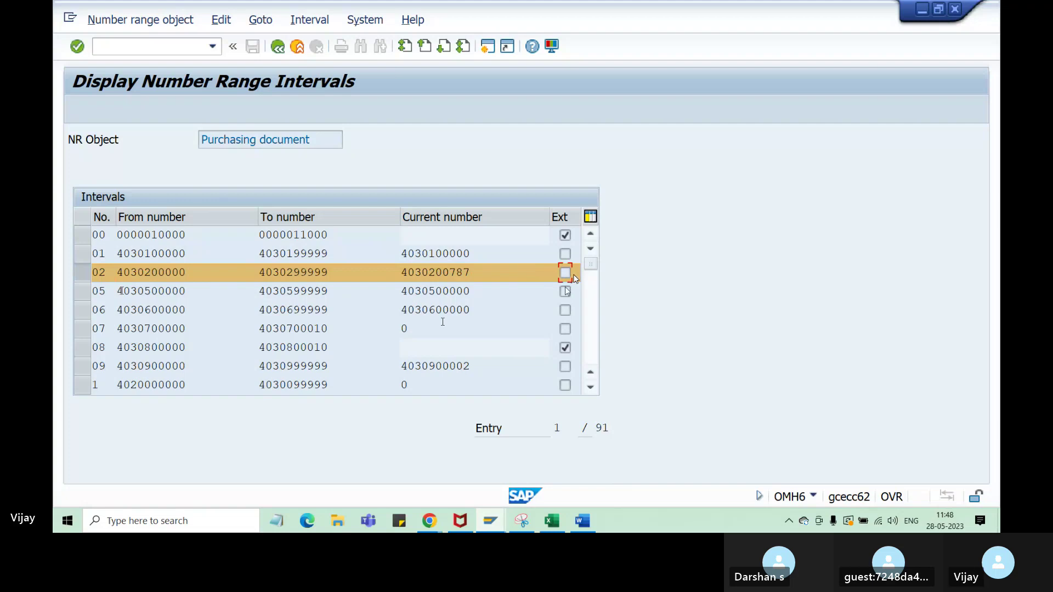
key(alt+Tab)
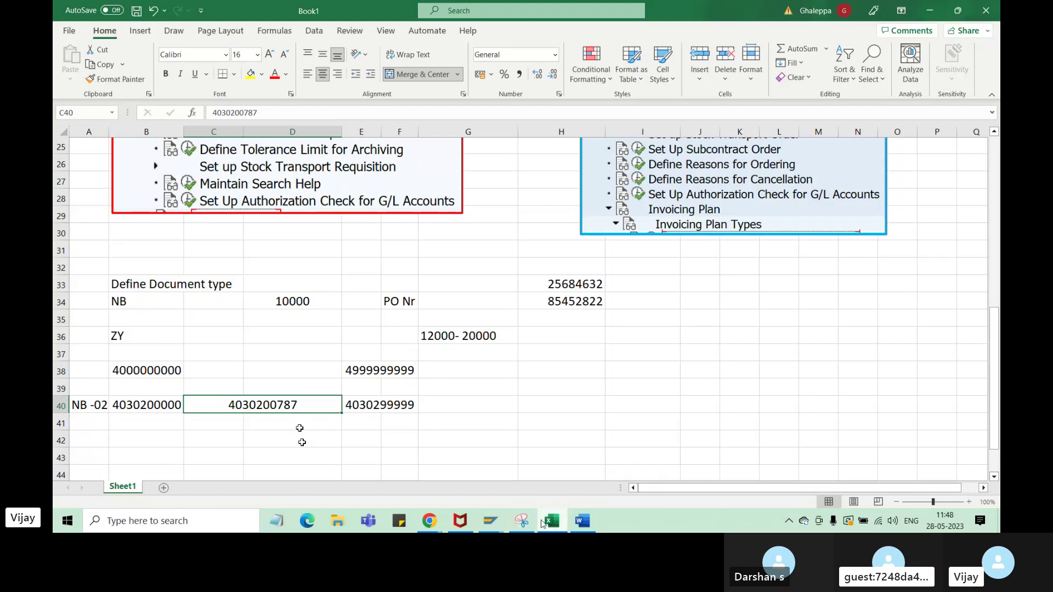
- Bring SAP's Display Number Range Intervals window for purchasing documents to the front
mouse_move(490, 521)
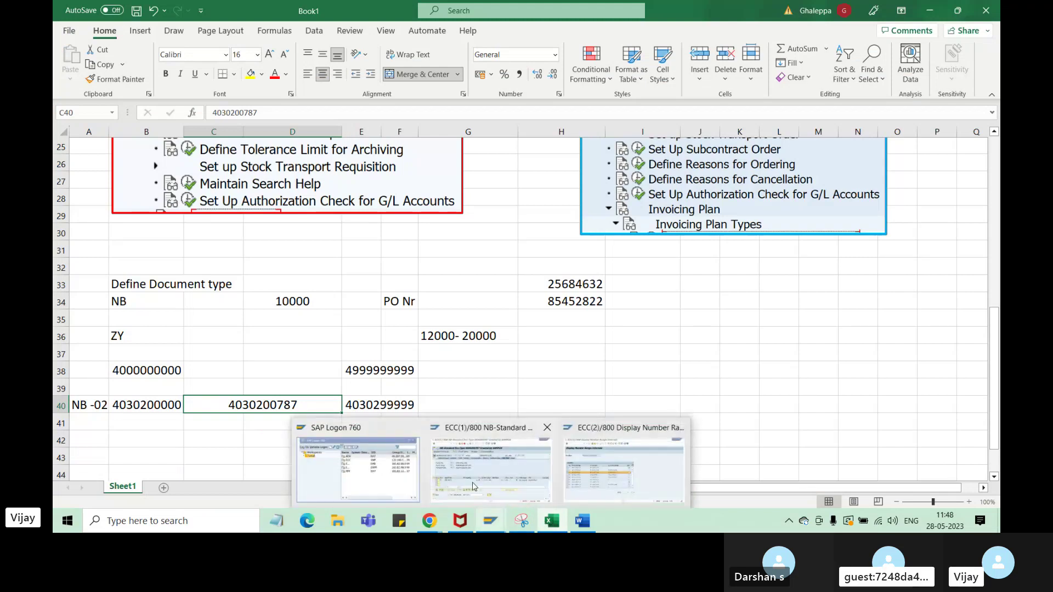
click(602, 485)
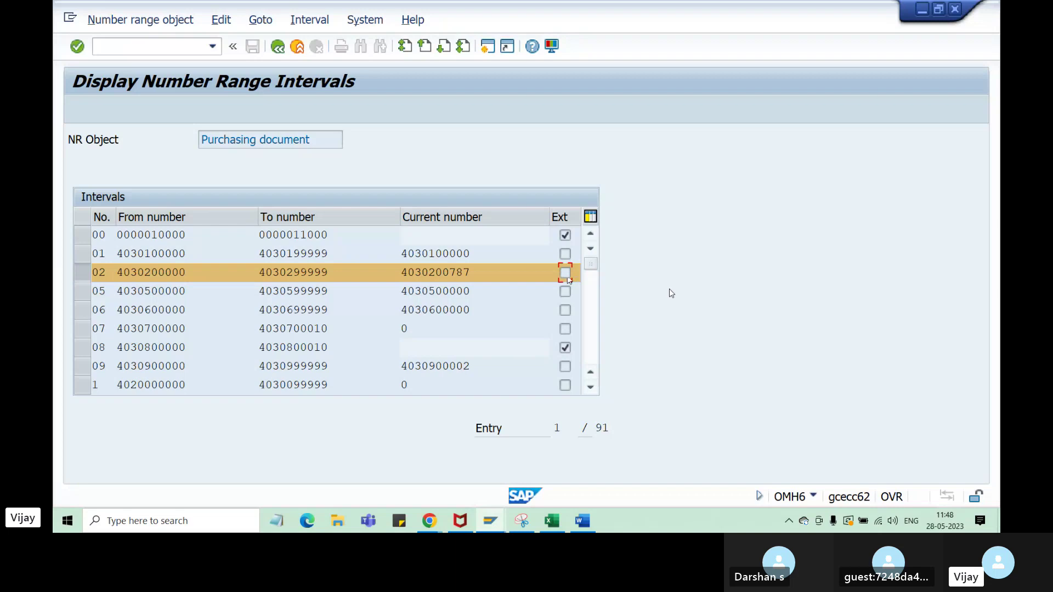
- Check the external numbering flags of intervals 00 and 08 and mark interval 02's current number
click(566, 237)
click(565, 347)
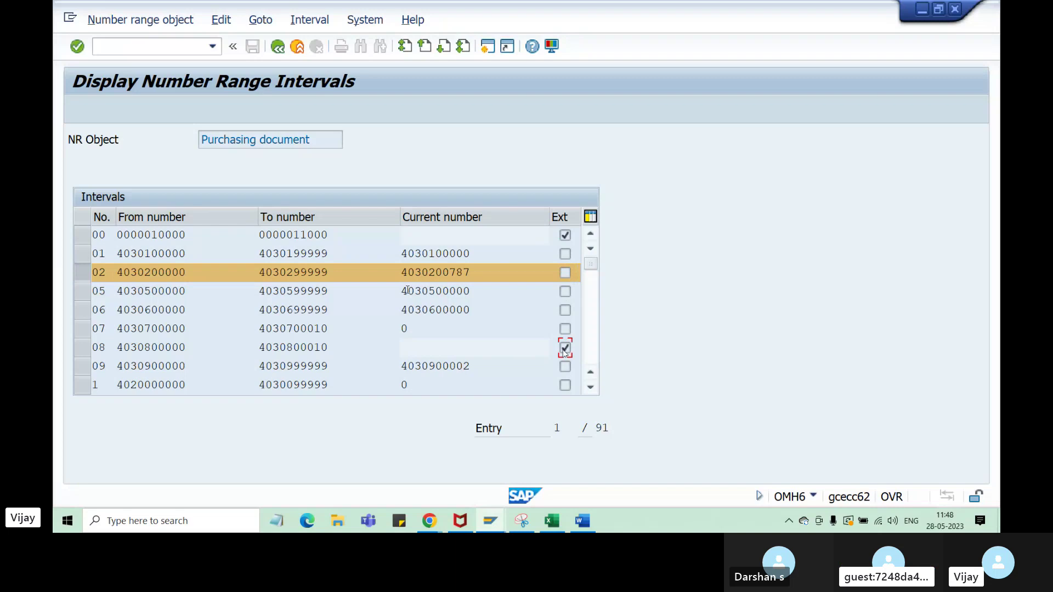
drag(471, 272, 403, 272)
key(ctrl+c)
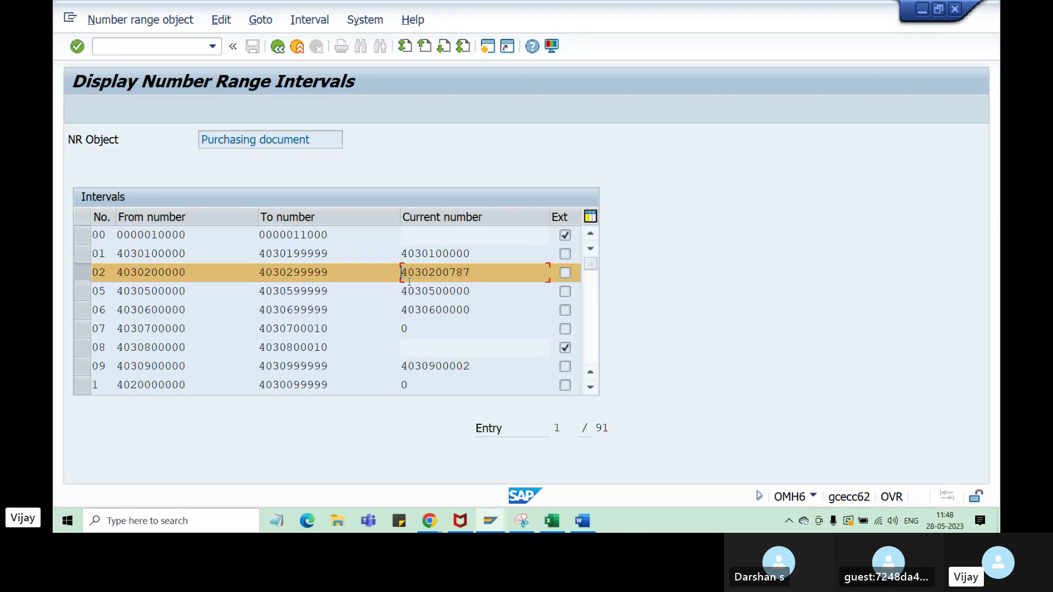
click(491, 520)
click(474, 478)
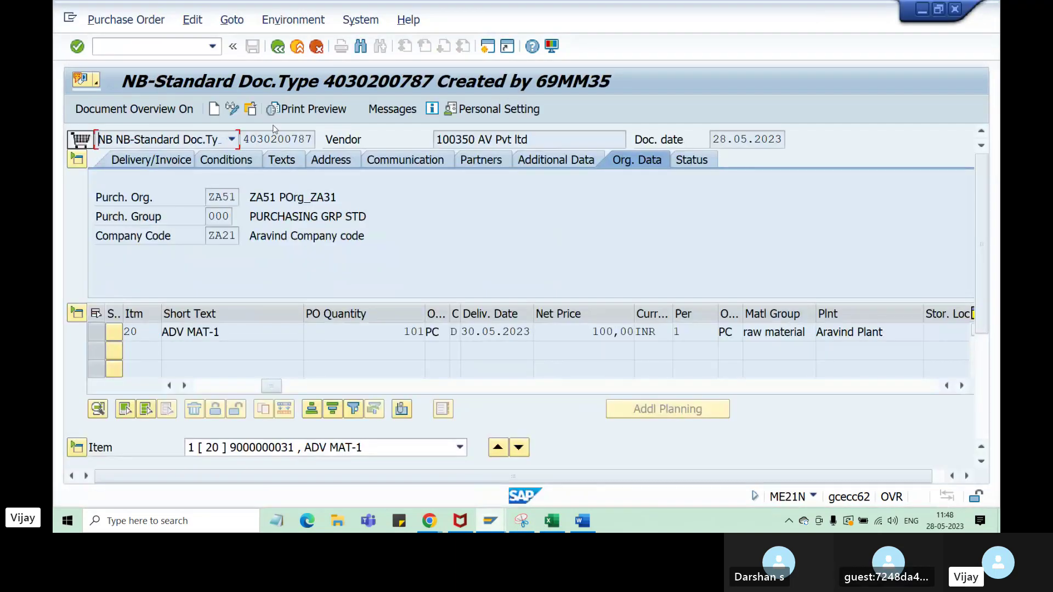
click(216, 113)
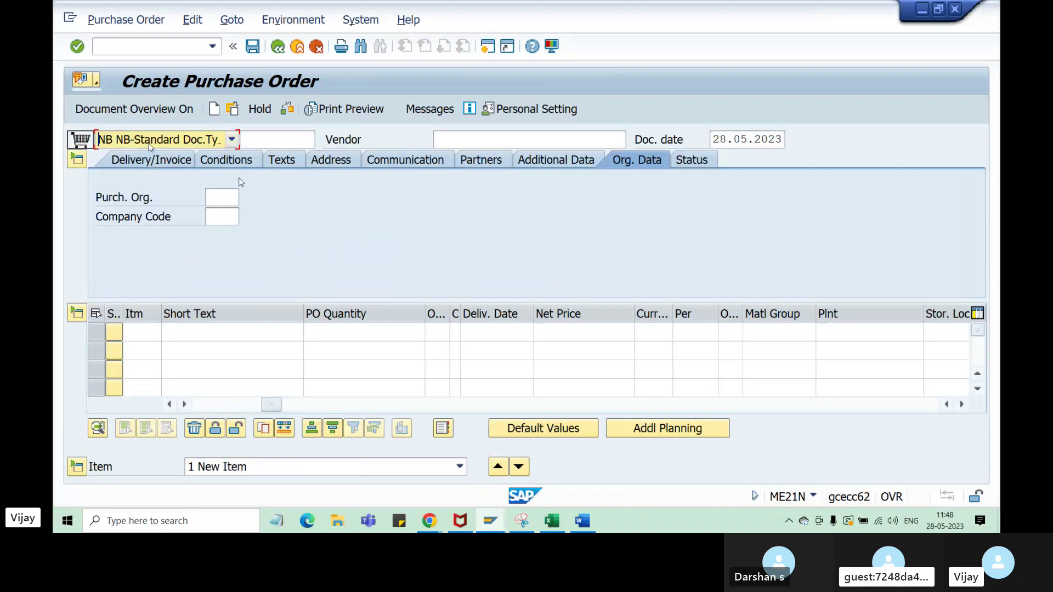
click(288, 144)
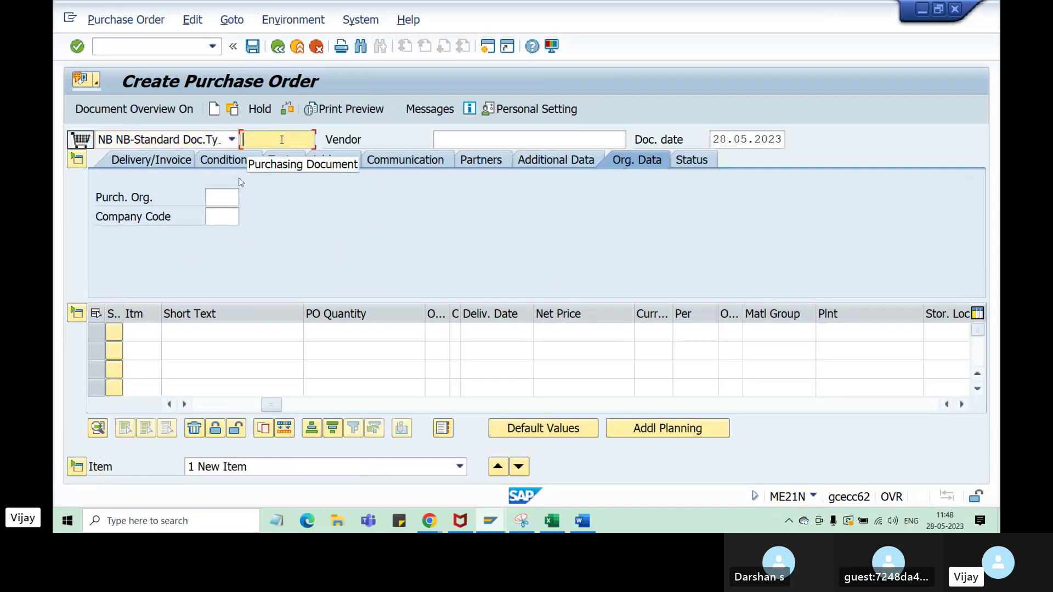
key(ctrl+v)
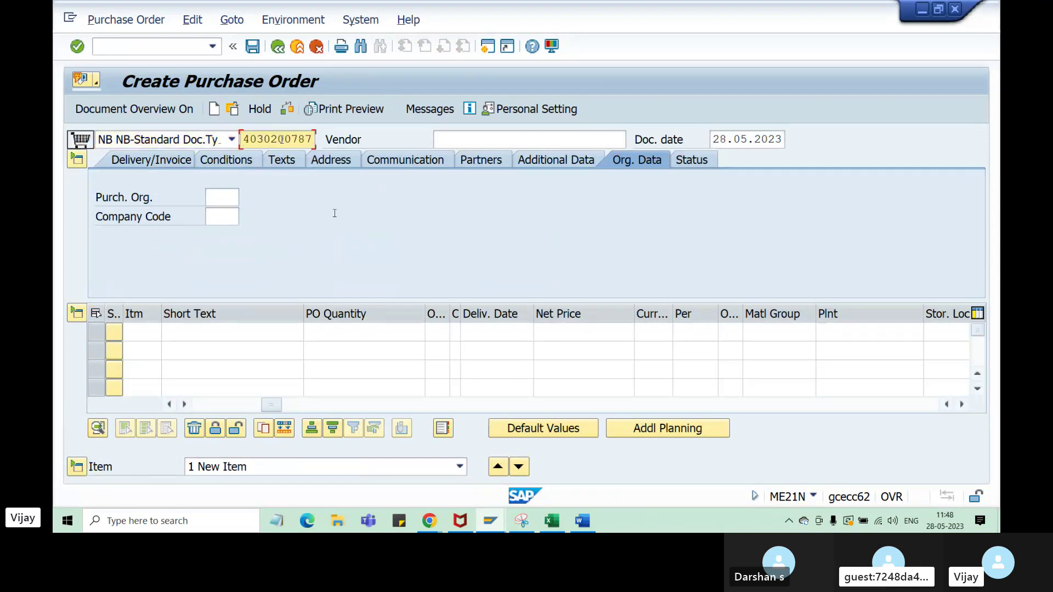
key(BackSpace)
text(8)
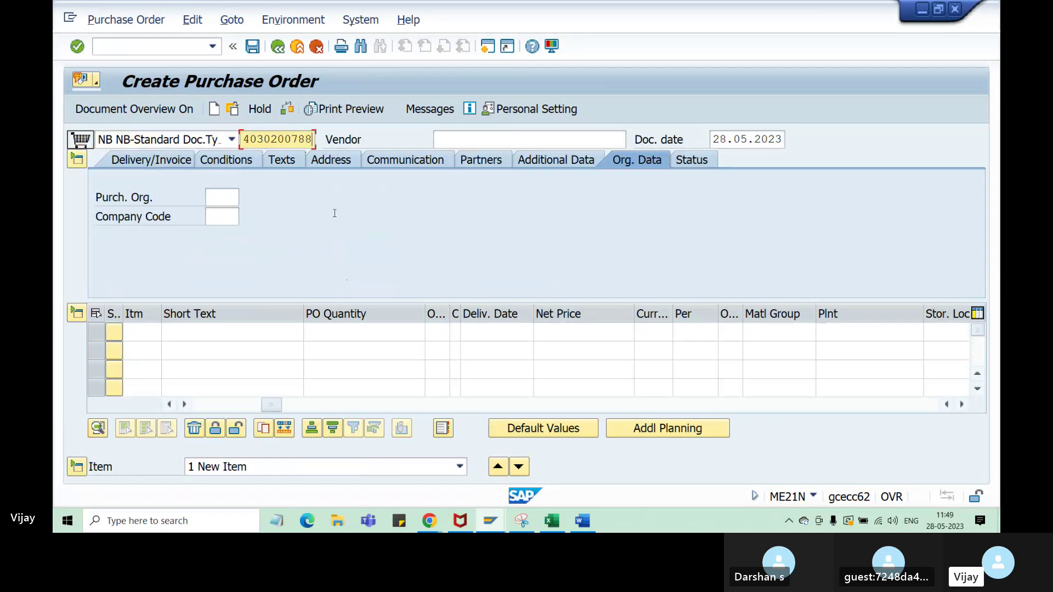
key(BackSpace)
key(BackSpace)
key(BackSpace)
key(BackSpace)
key(BackSpace)
key(BackSpace)
key(BackSpace)
key(BackSpace)
key(BackSpace)
key(BackSpace)
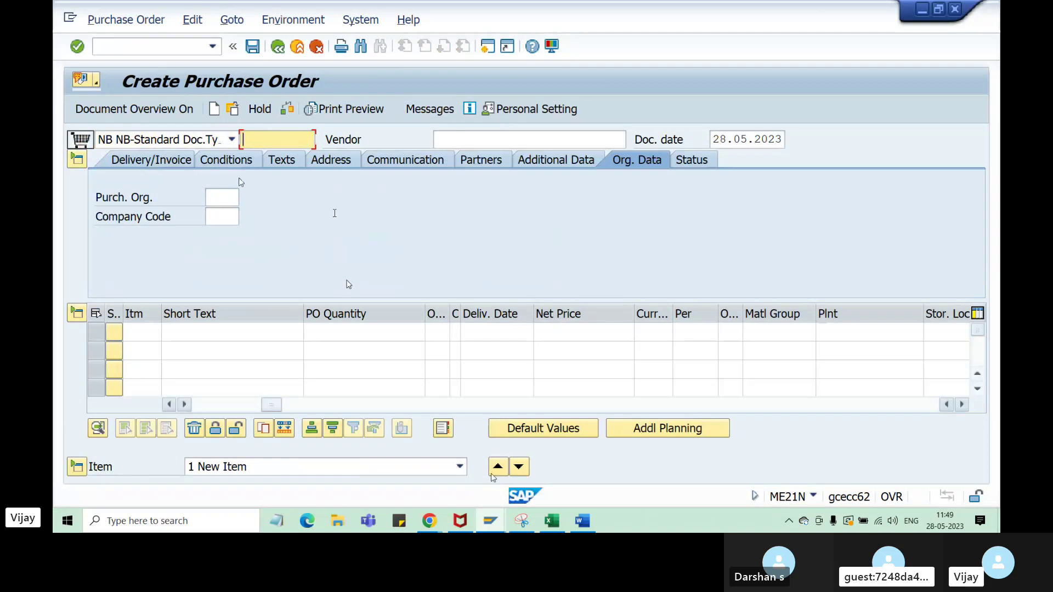
mouse_move(490, 520)
click(582, 461)
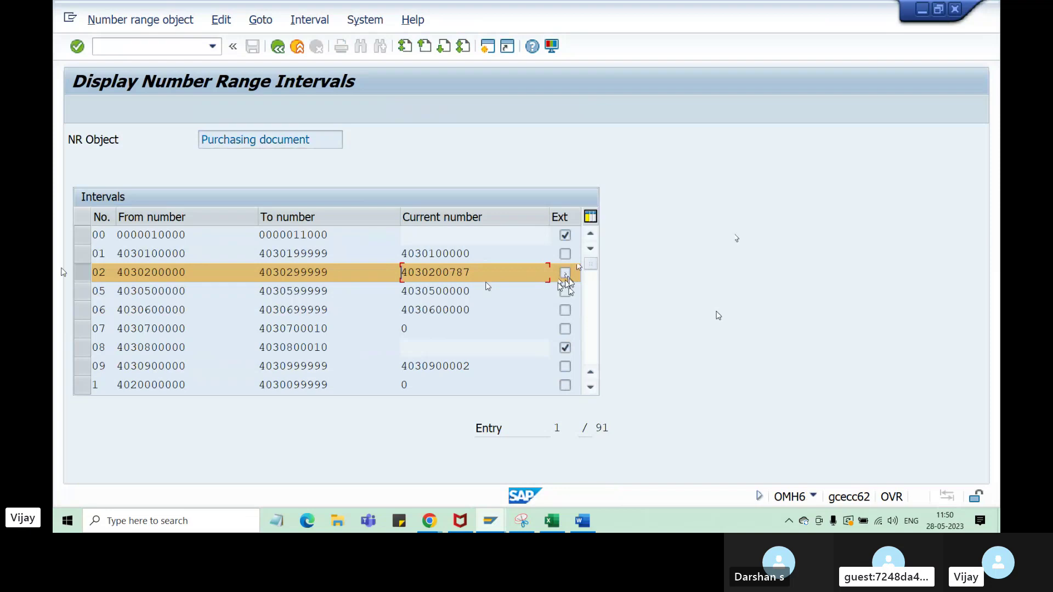
- Leave the interval 02 display and reopen the purchasing number range intervals in change mode
click(88, 273)
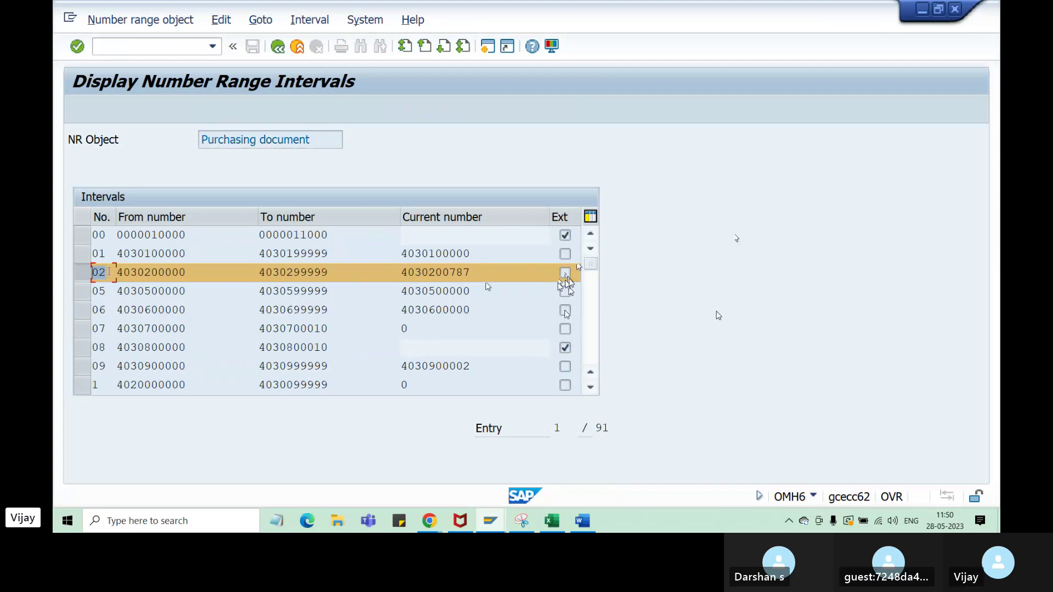
click(278, 47)
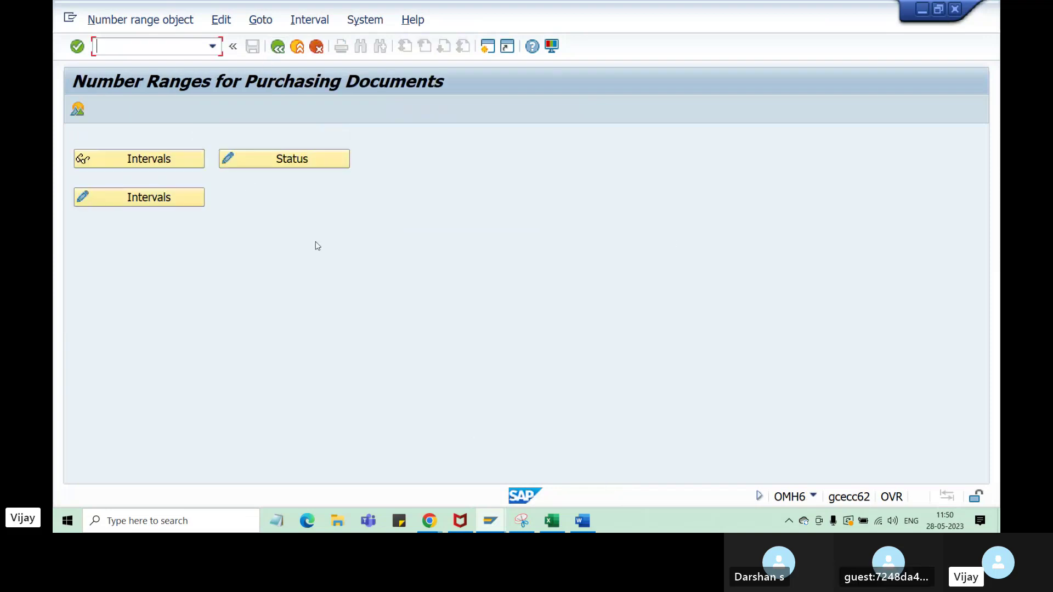
click(168, 197)
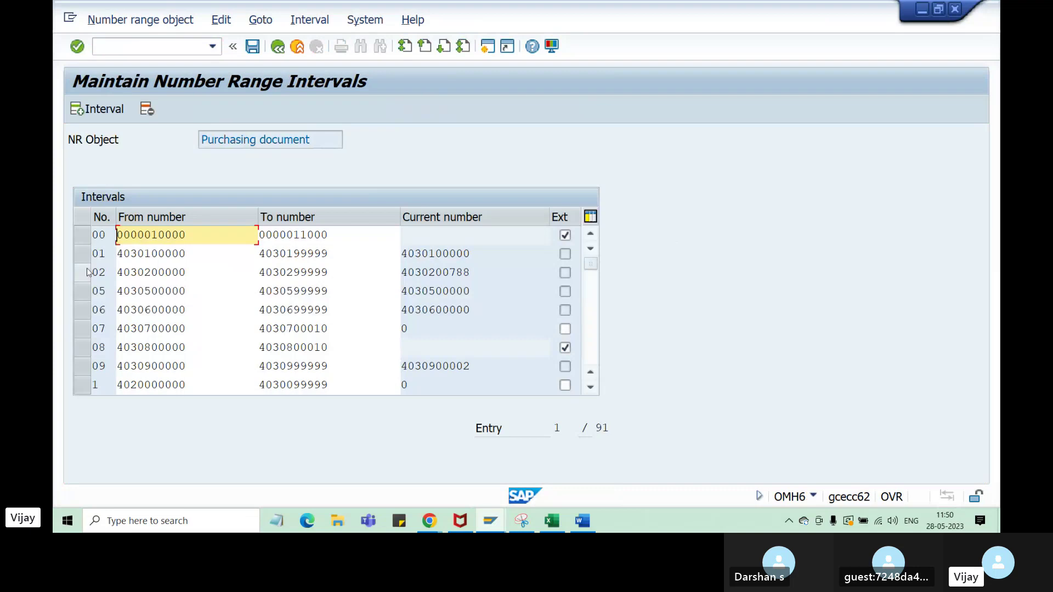
click(564, 274)
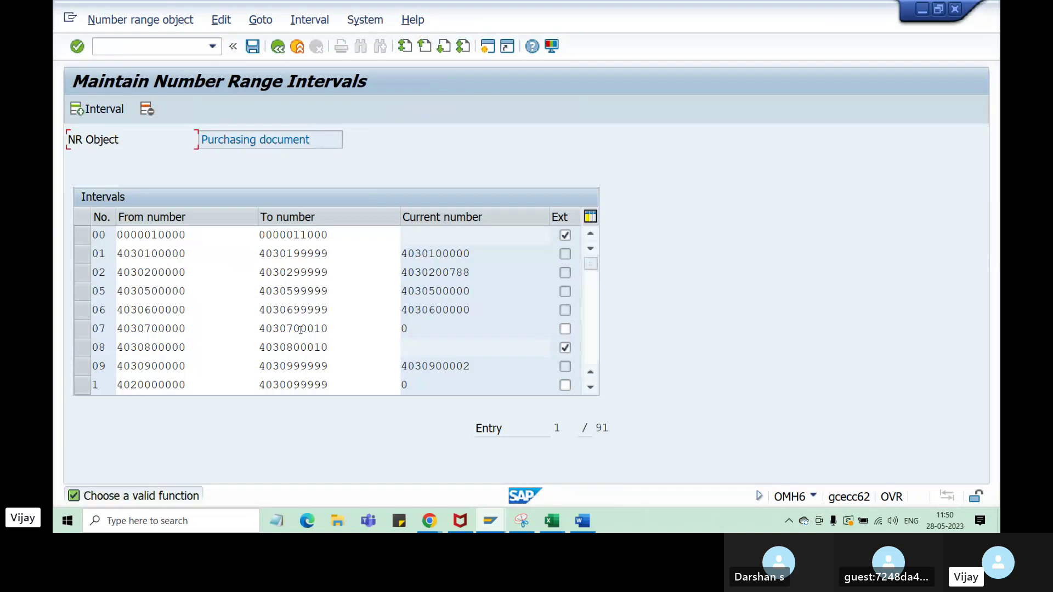
click(179, 272)
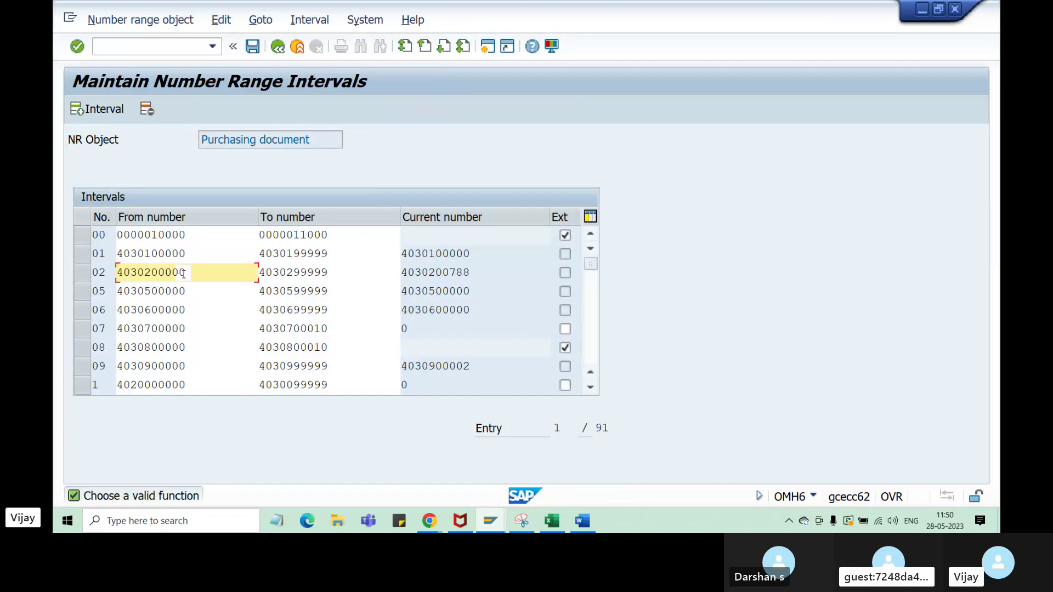
click(568, 277)
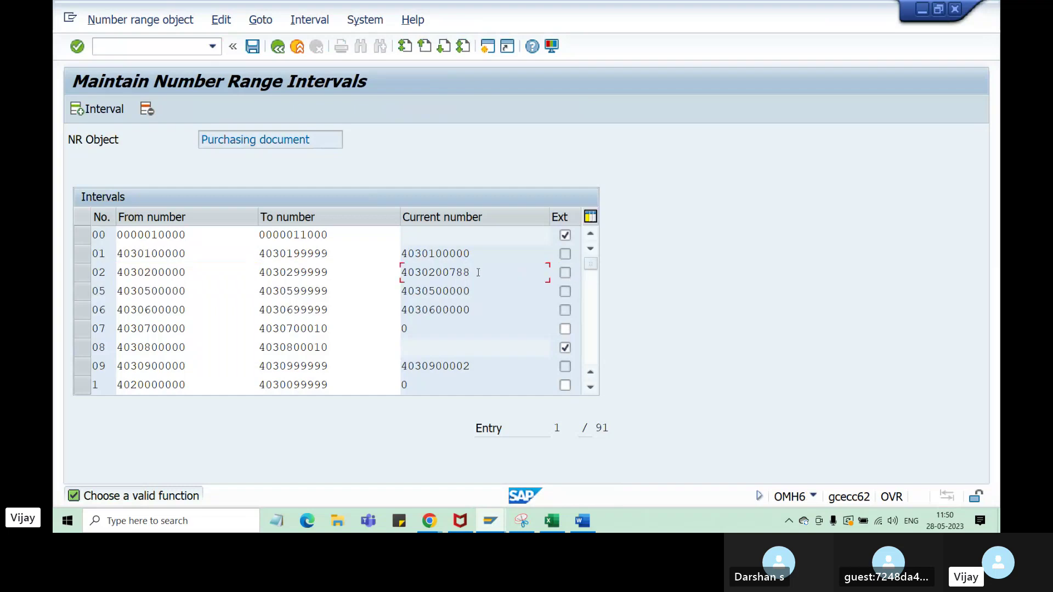
drag(478, 272, 403, 273)
drag(475, 272, 394, 271)
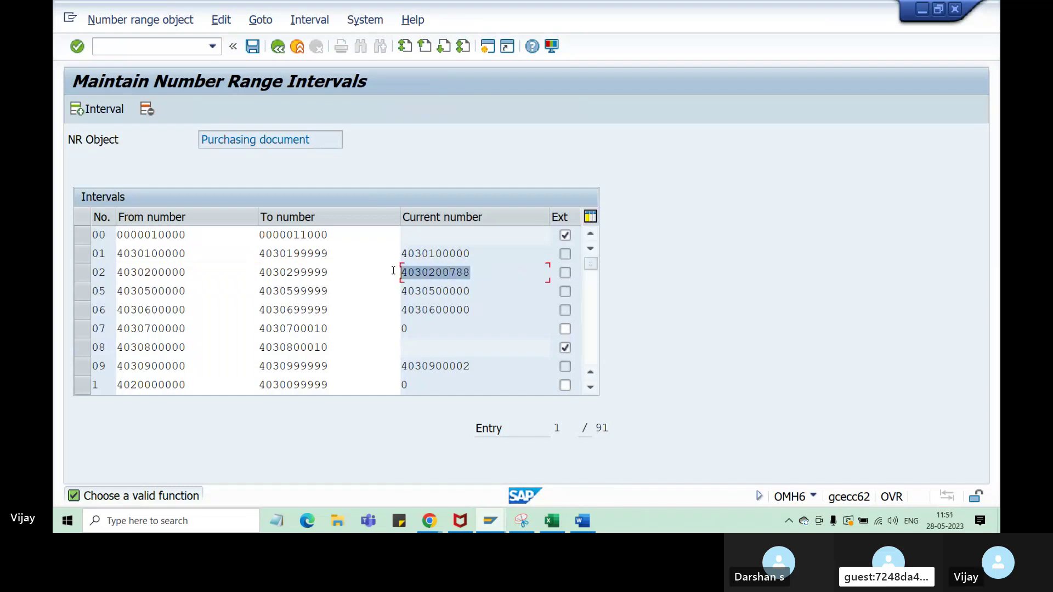
click(479, 270)
mouse_move(478, 269)
mouse_down()
mouse_move(399, 273)
mouse_move(473, 273)
mouse_up()
click(471, 273)
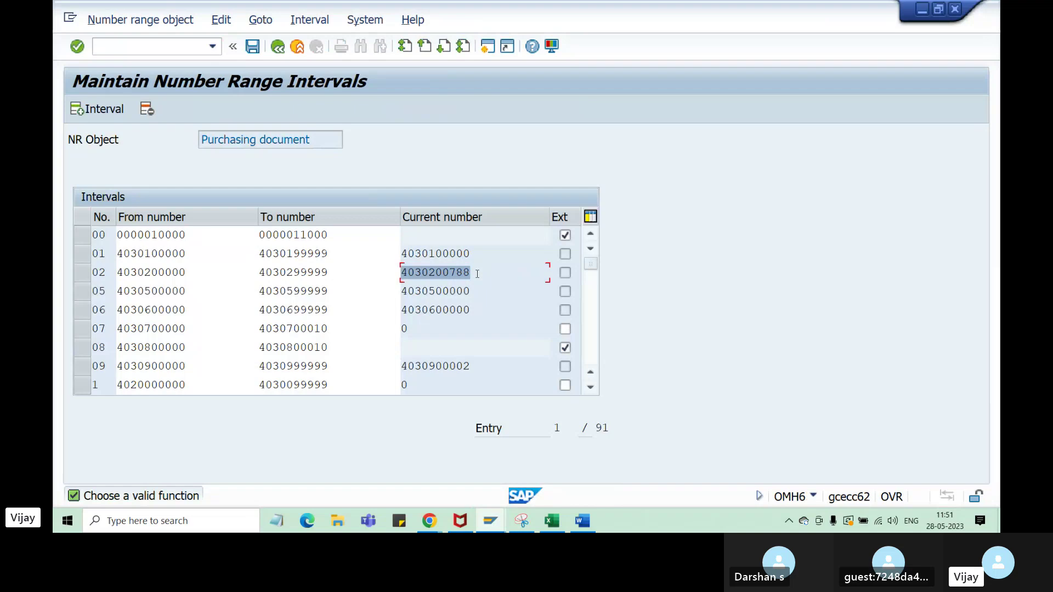
- Compare interval 02's start ending 000 with the current ending 788, then return to the overview
drag(165, 272, 188, 274)
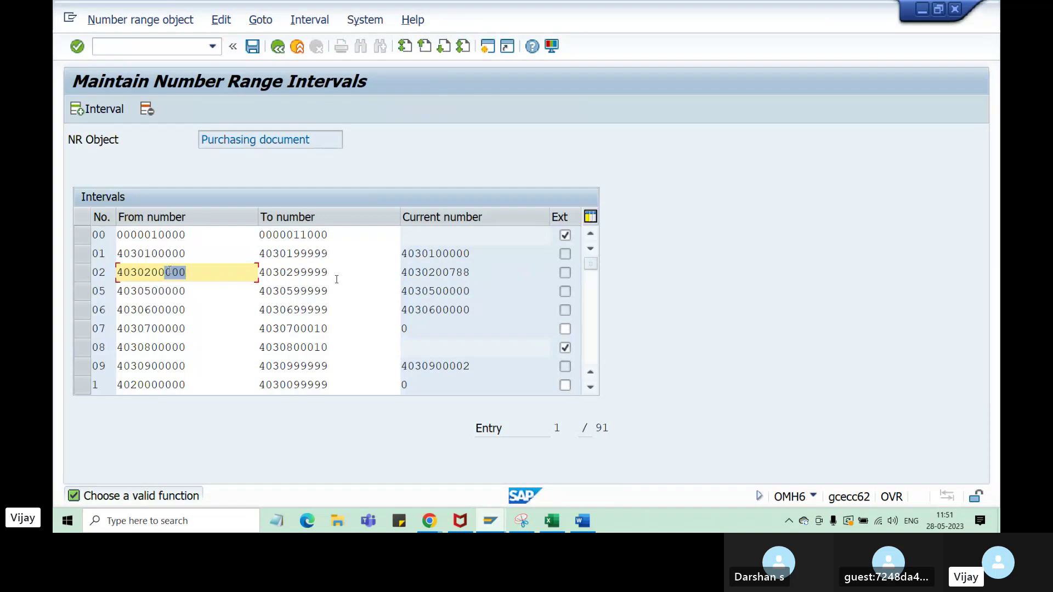
drag(448, 273, 471, 272)
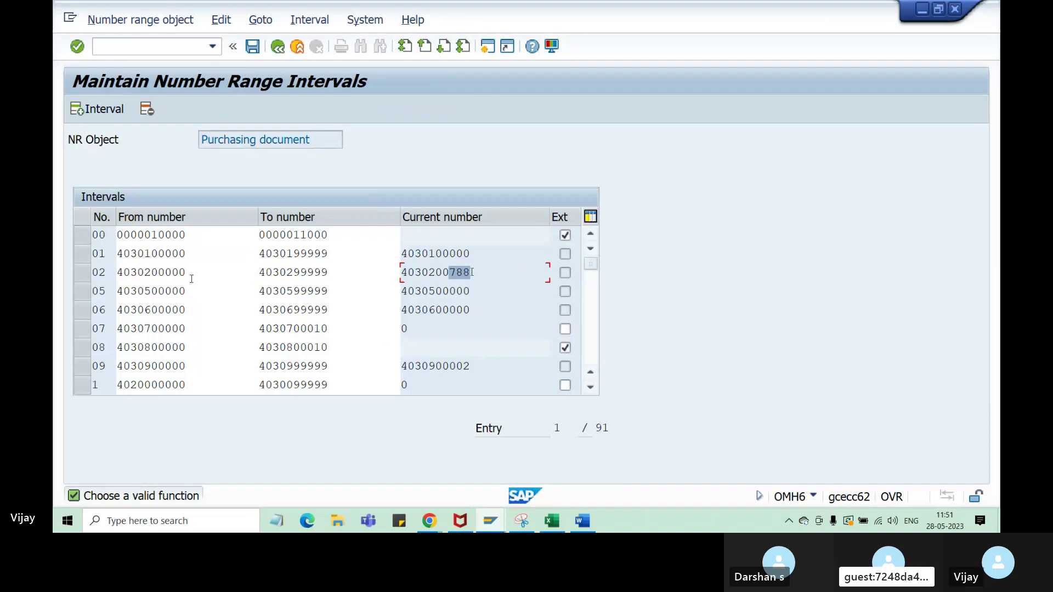
drag(192, 277, 165, 273)
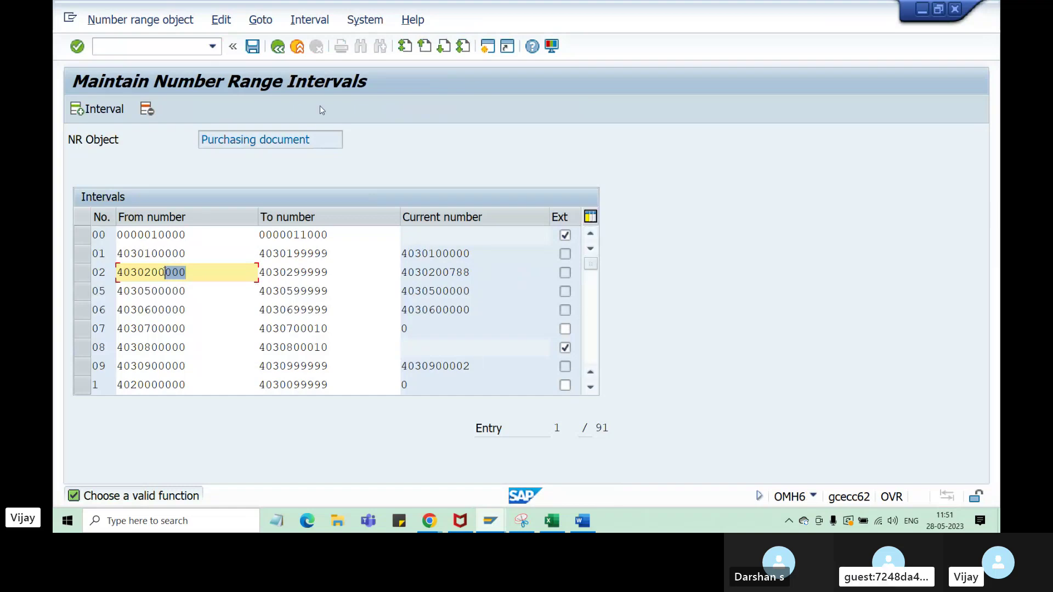
click(278, 47)
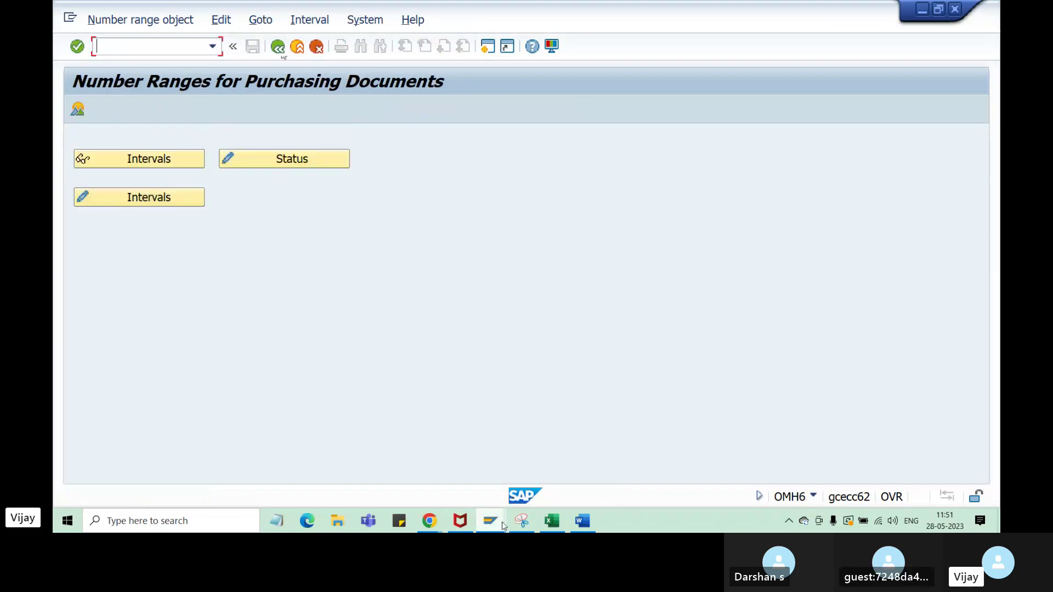
- In the Document Types window, jump to purchase order document type NB
click(501, 523)
click(630, 479)
click(280, 47)
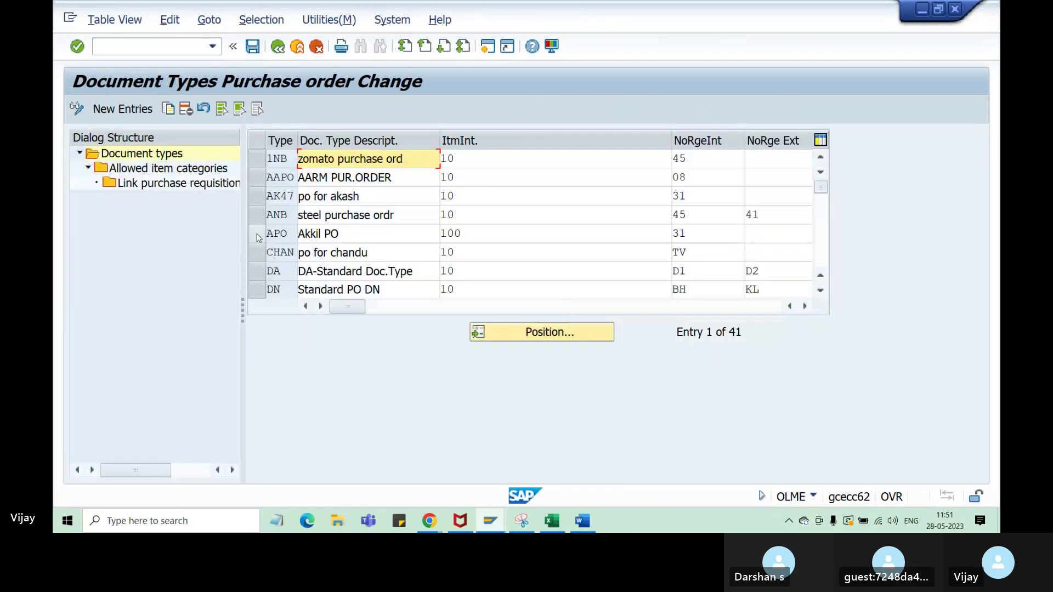
click(548, 334)
text(nb)
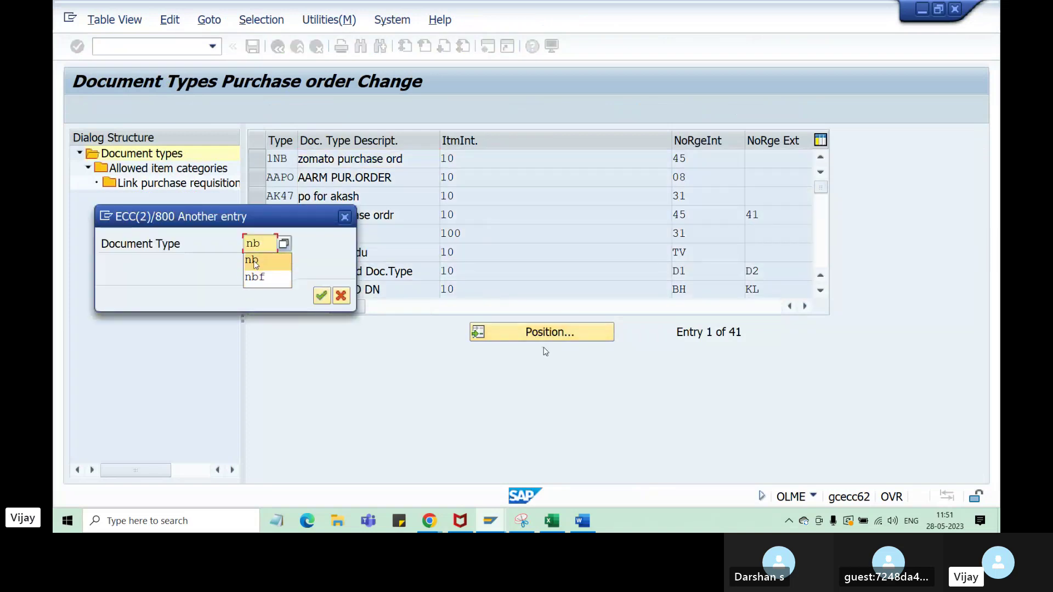
click(322, 297)
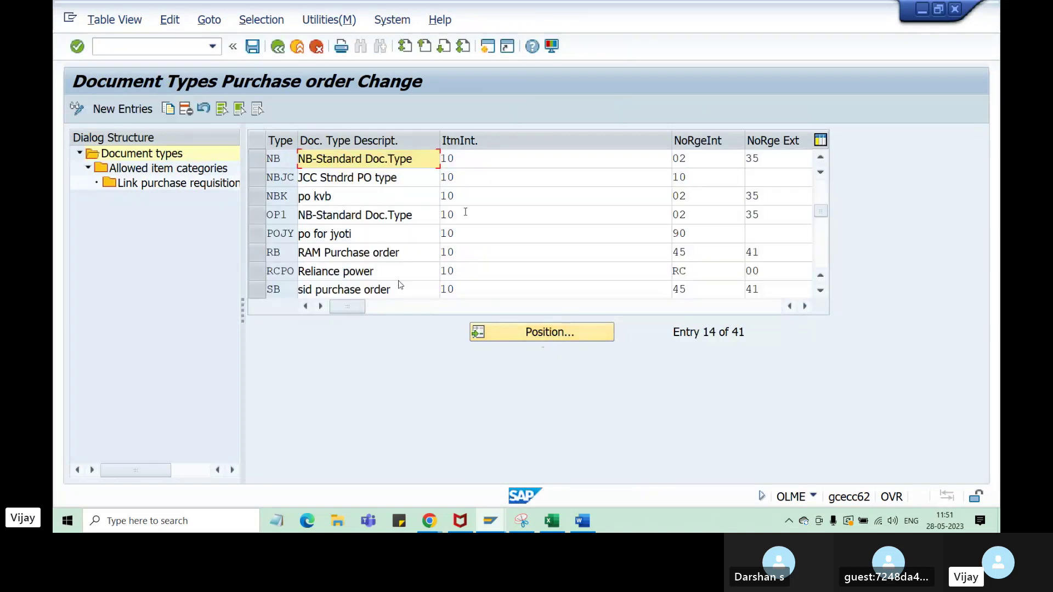
click(471, 155)
- Review NB's item interval 10 and external number range 35, then return to Create Purchase Order
drag(471, 155, 421, 159)
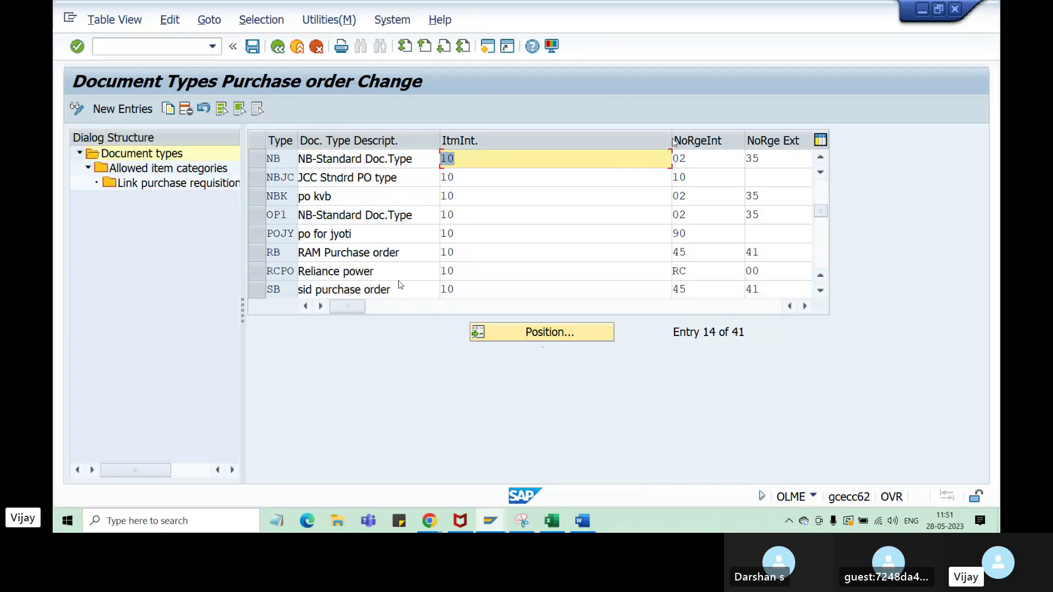
drag(672, 141, 479, 179)
click(603, 160)
text(35)
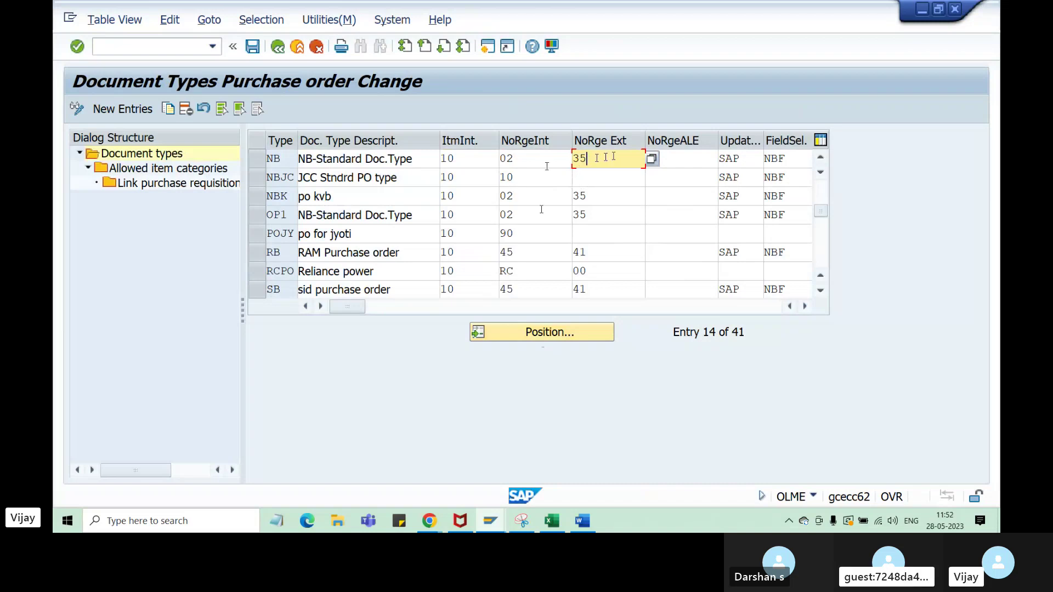
drag(605, 158, 549, 162)
click(494, 525)
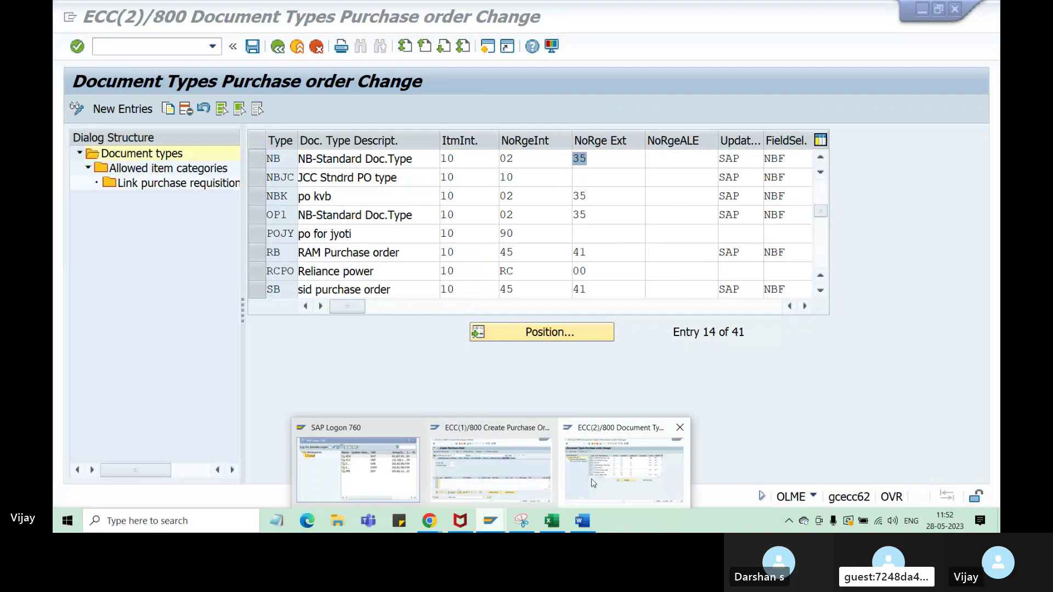
click(491, 460)
- Open a new session with /oME21N and display the purchasing number range intervals under Define Number Ranges
click(142, 47)
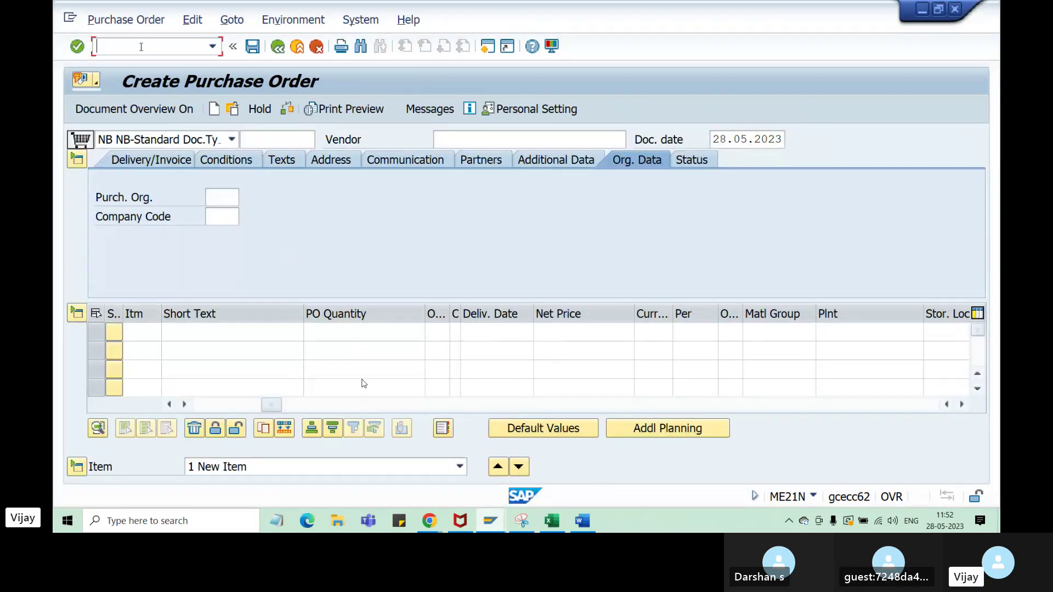
text(/ome21n)
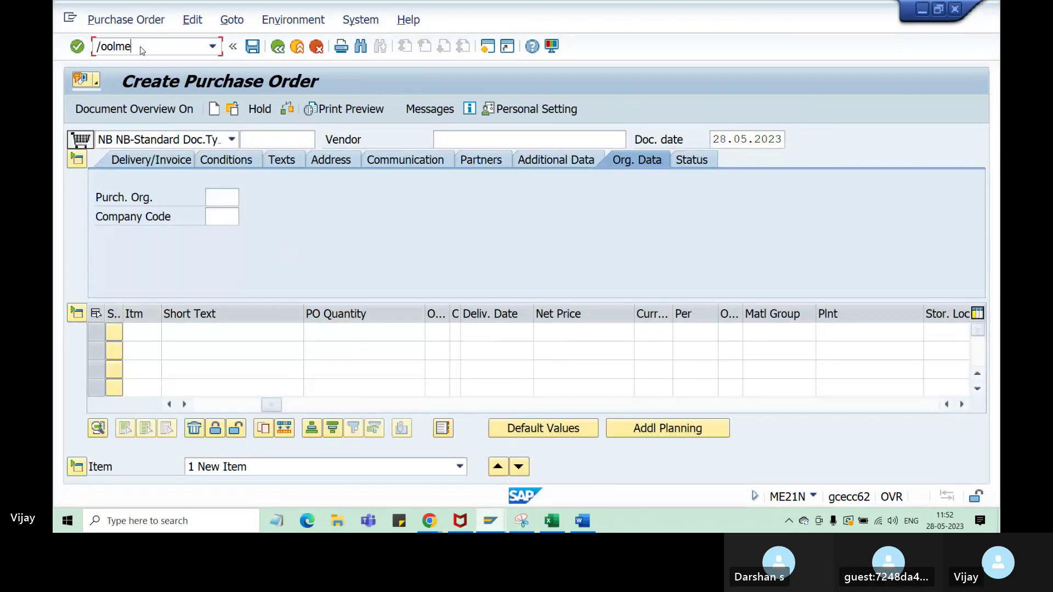
key(Return)
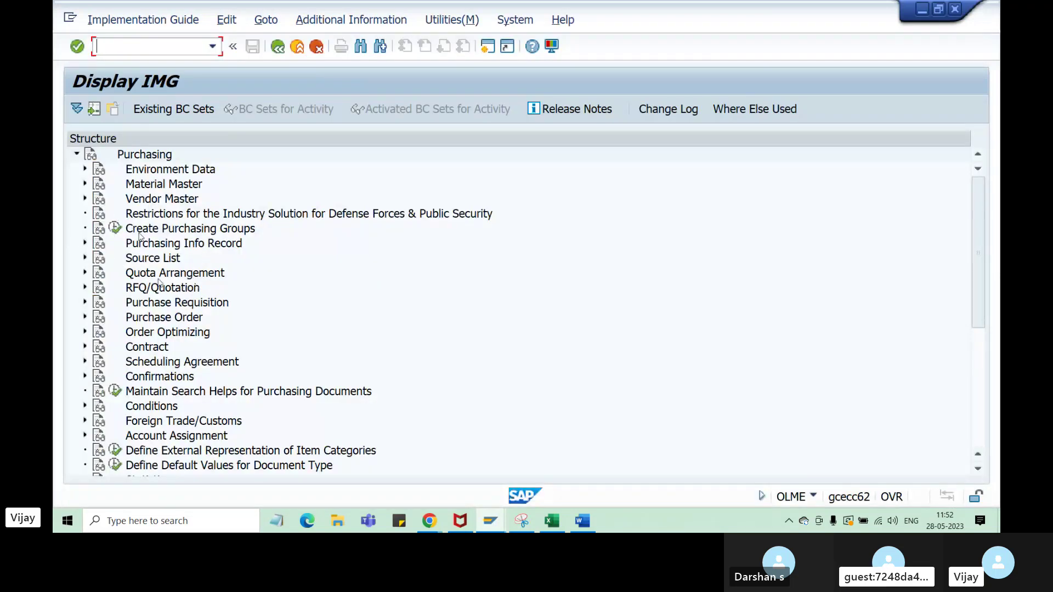
scroll(134, 257, down, 1)
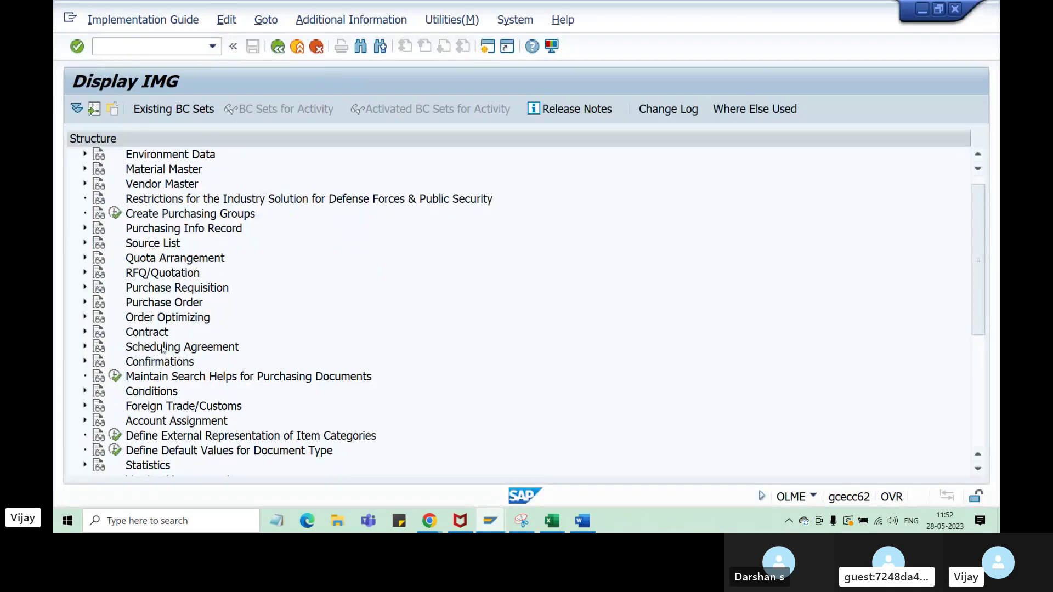
click(85, 304)
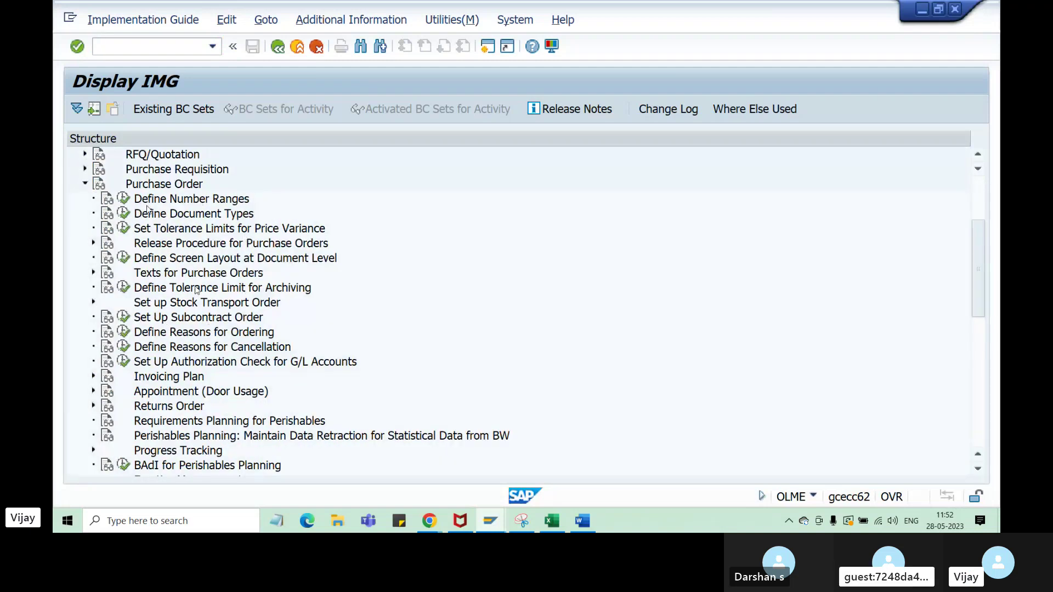
click(125, 199)
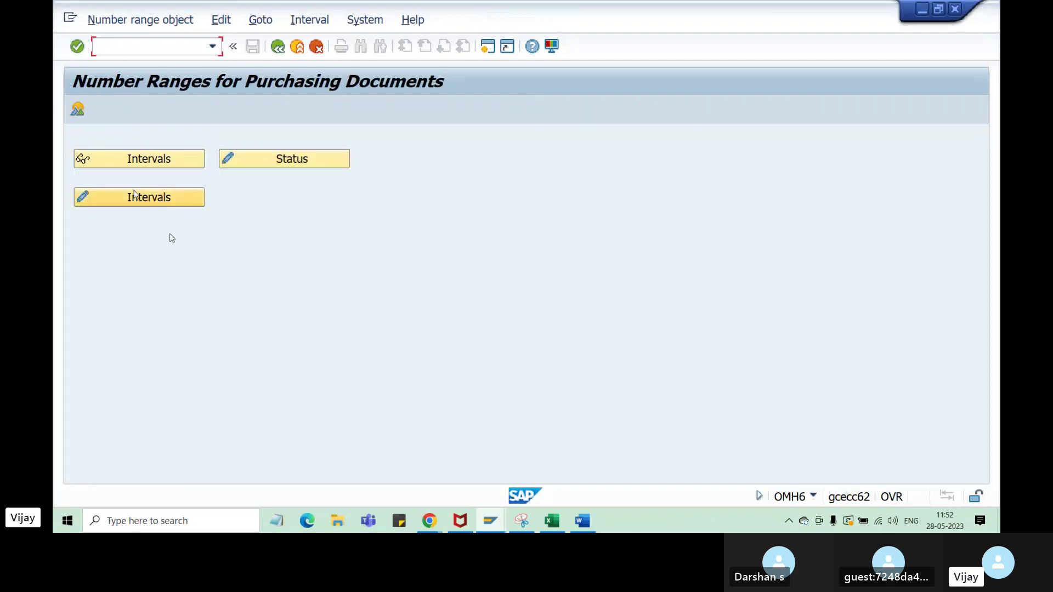
click(138, 164)
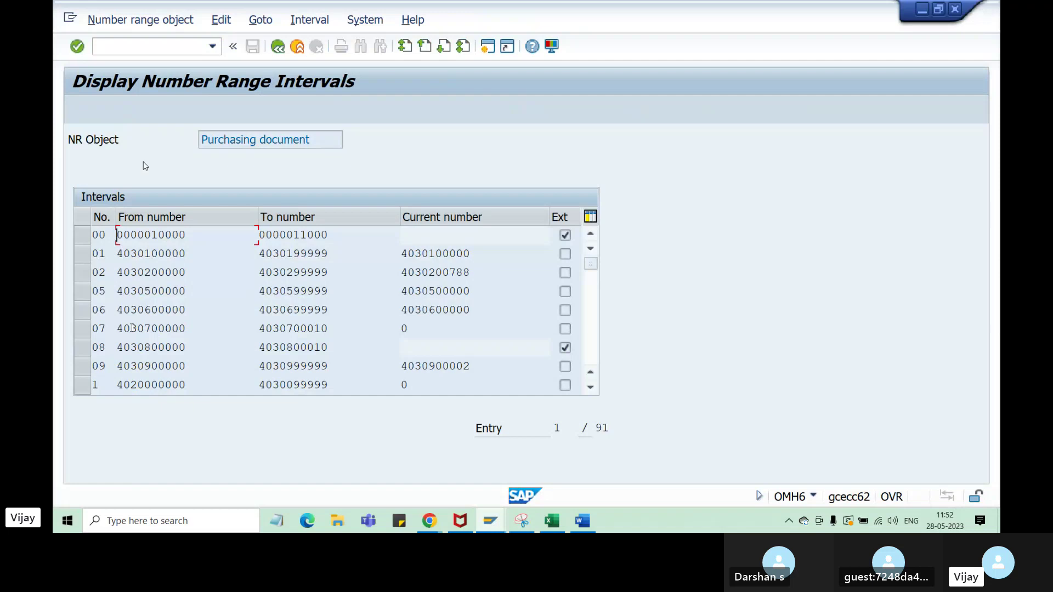
- Bring the number range intervals window forward and scroll down to interval 35
mouse_move(491, 521)
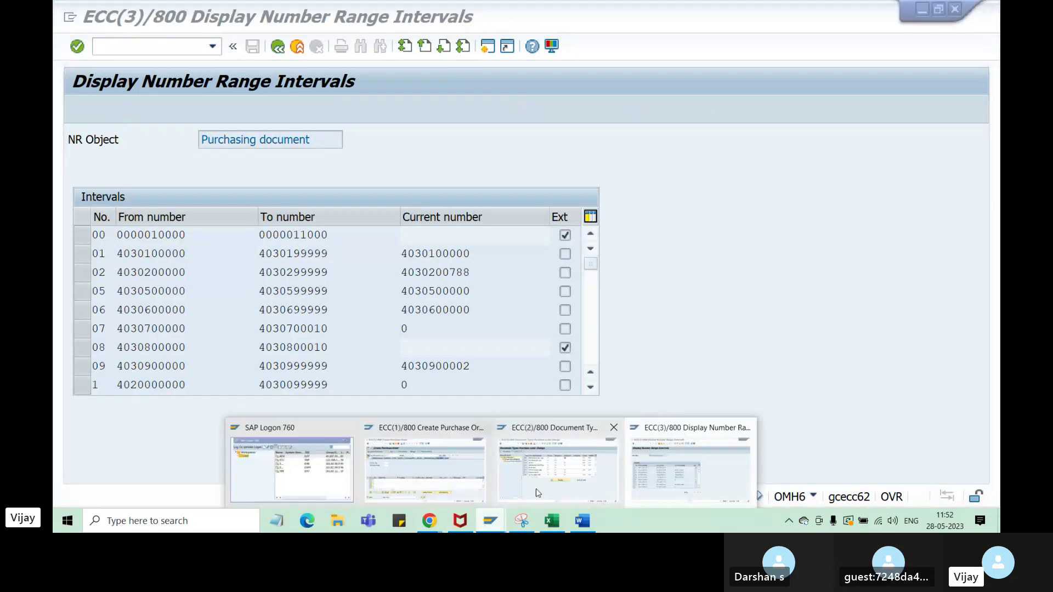
click(584, 483)
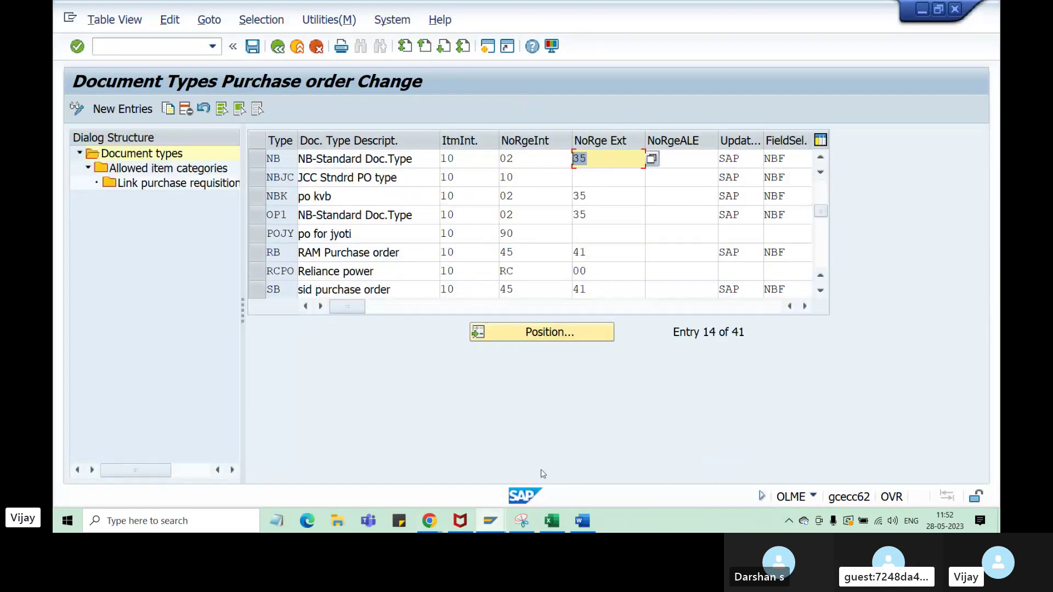
mouse_move(491, 521)
click(425, 472)
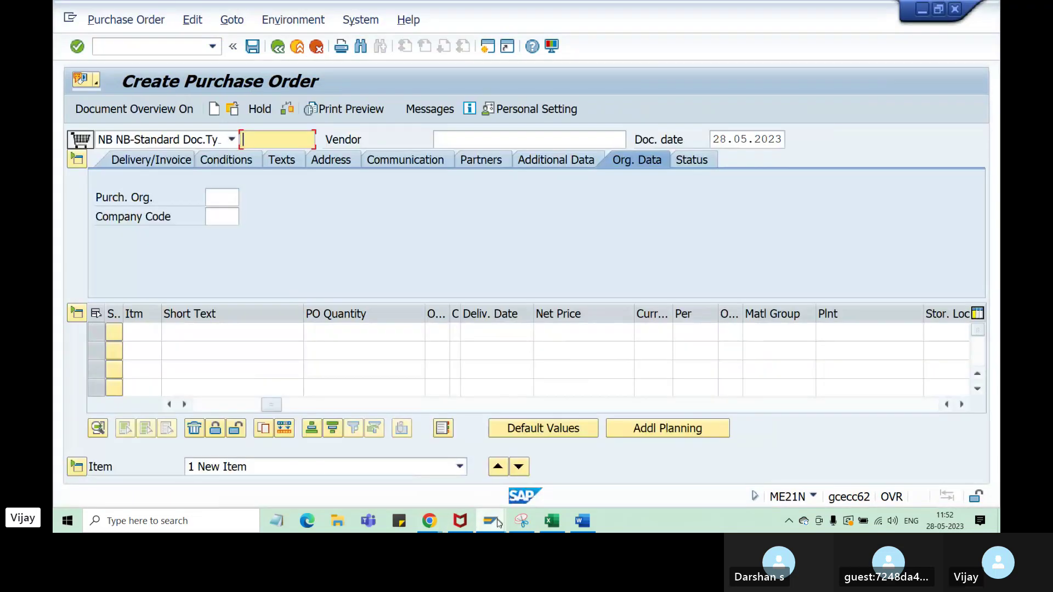
click(605, 481)
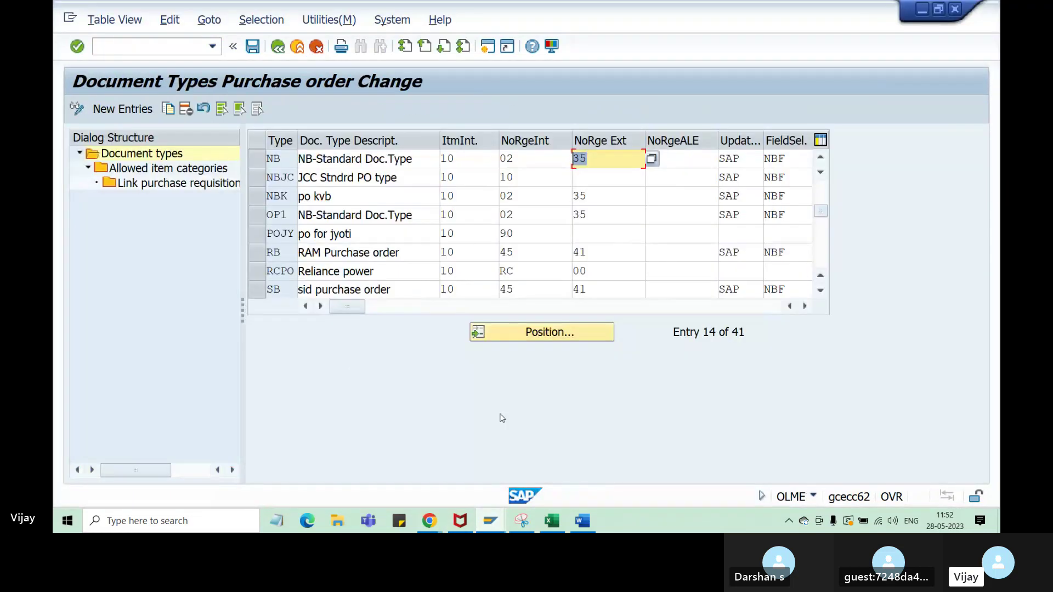
click(691, 466)
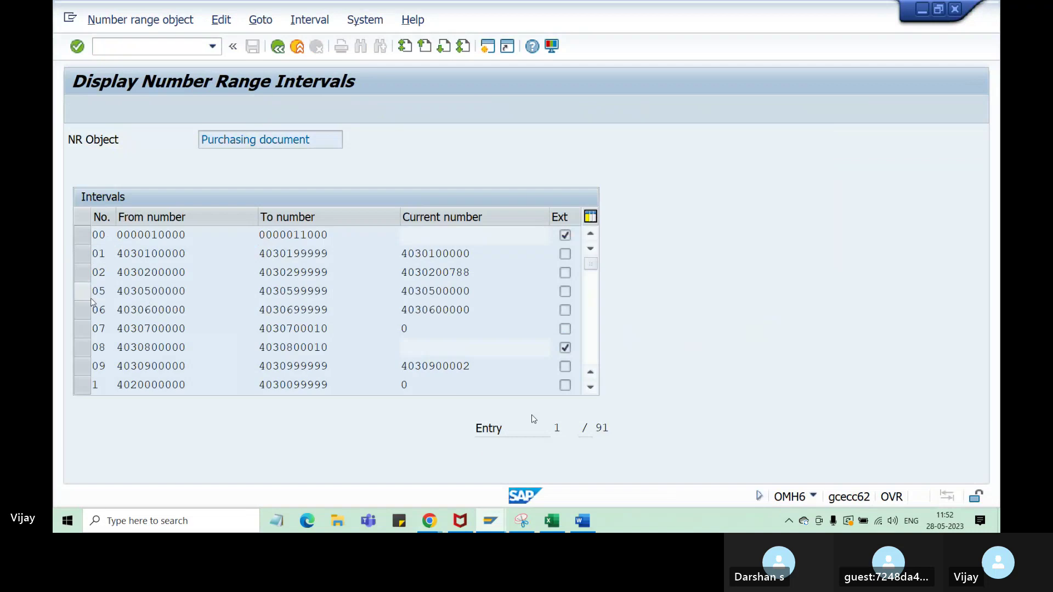
scroll(92, 303, down, 5)
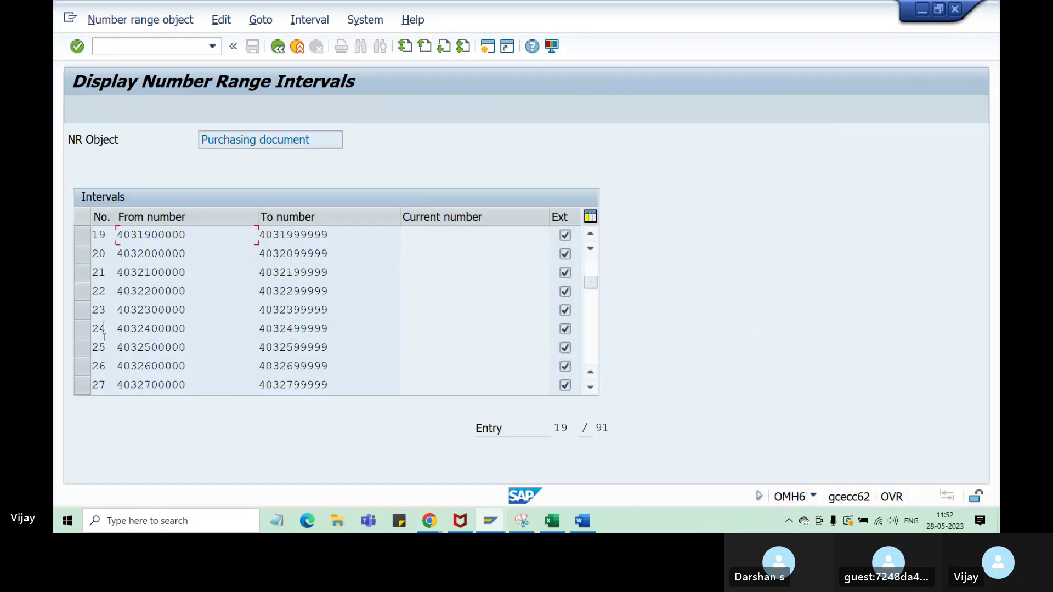
scroll(113, 351, down, 2)
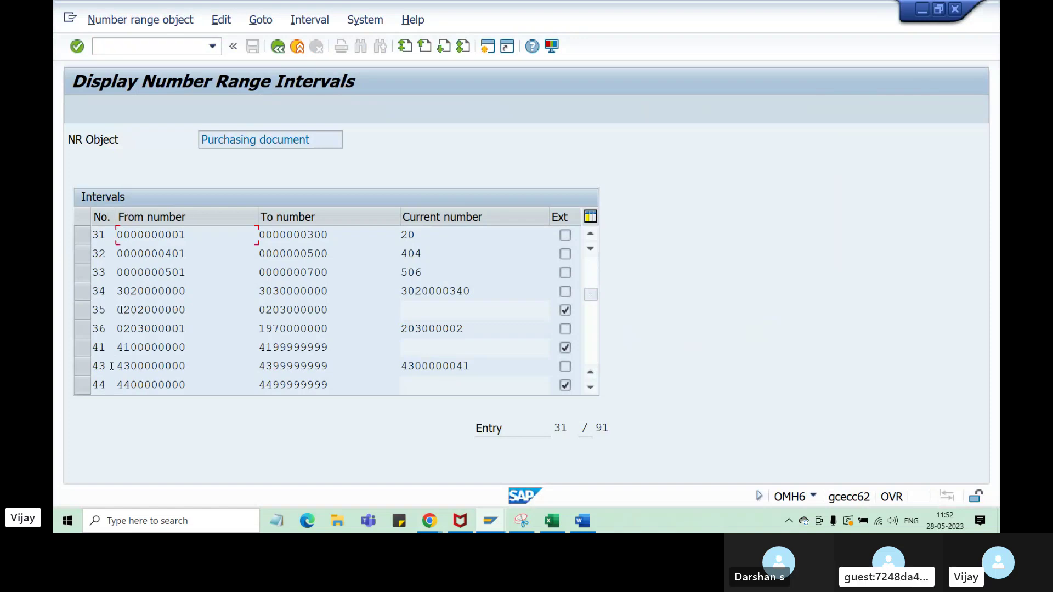
drag(117, 310, 154, 310)
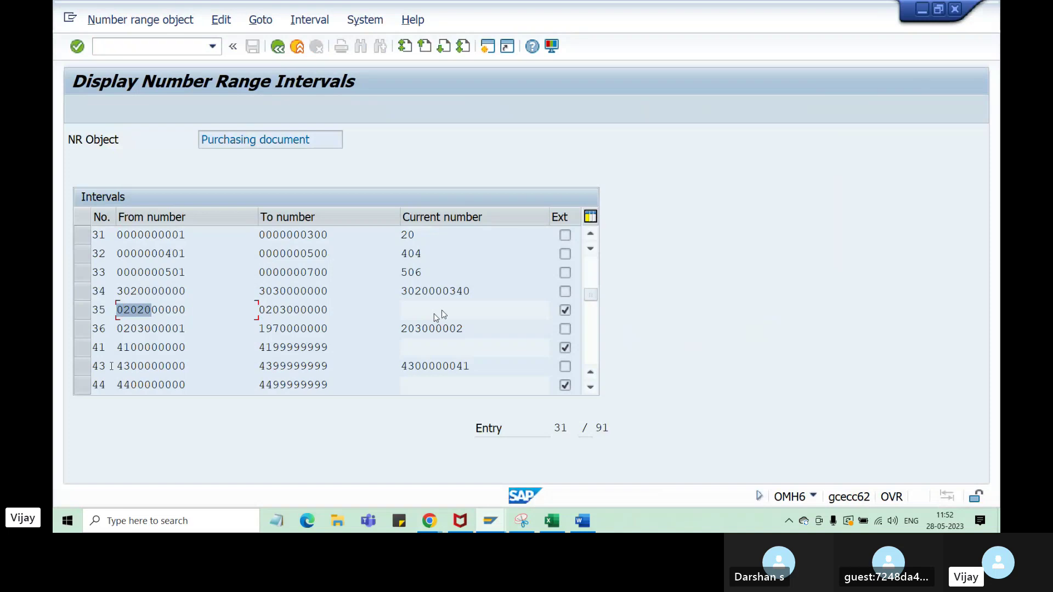
key(End)
key(shift+Tab)
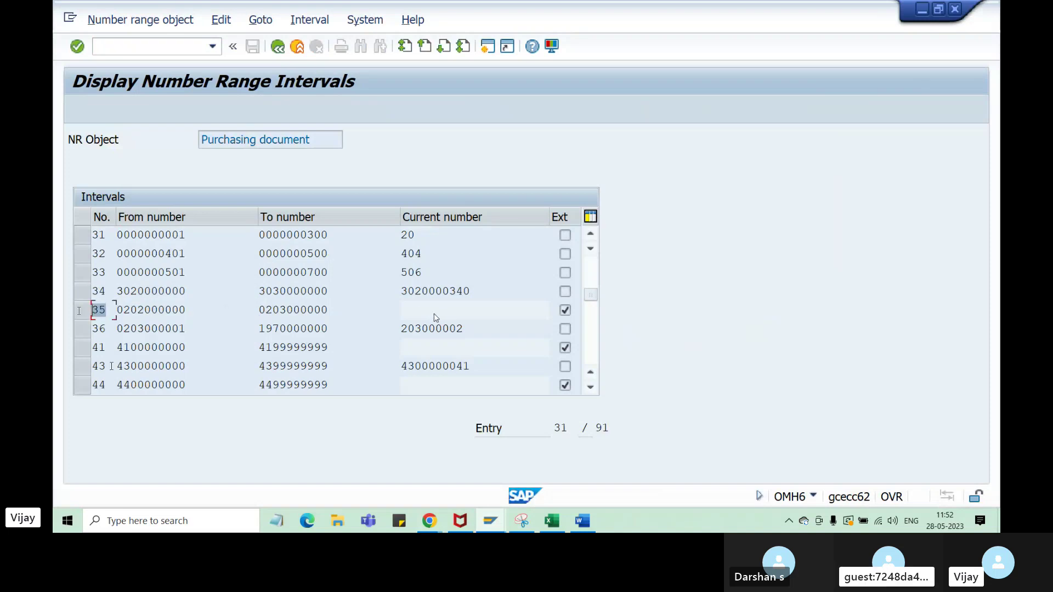
drag(125, 310, 187, 309)
key(ctrl+c)
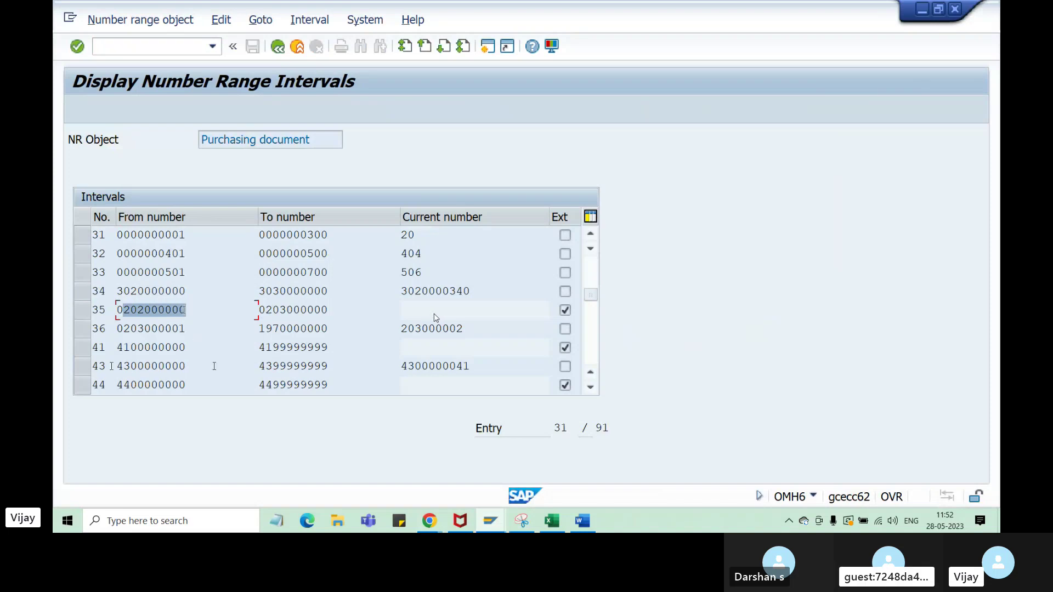
click(431, 315)
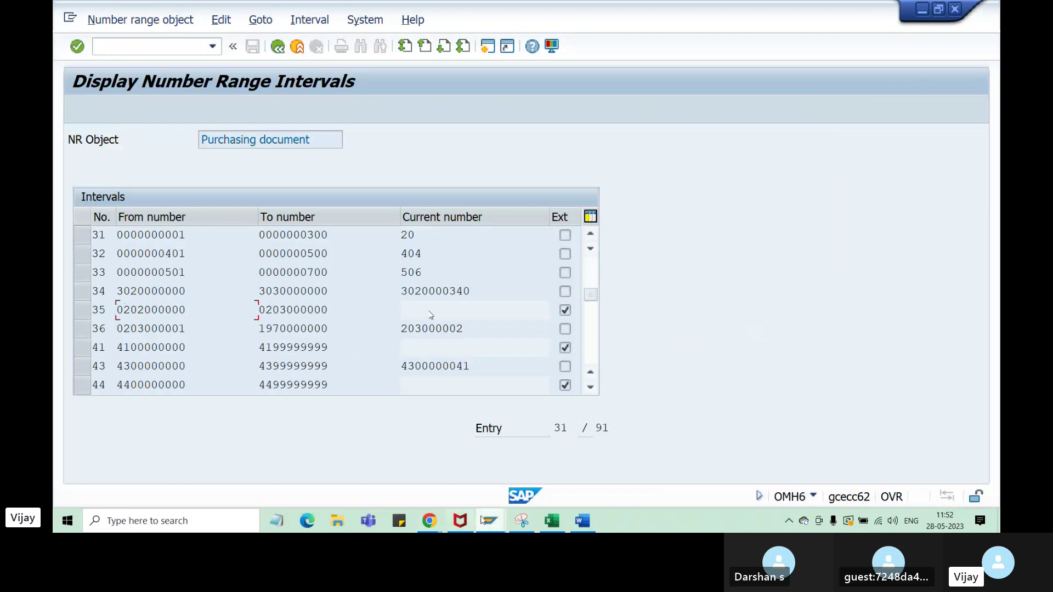
mouse_move(491, 521)
click(472, 430)
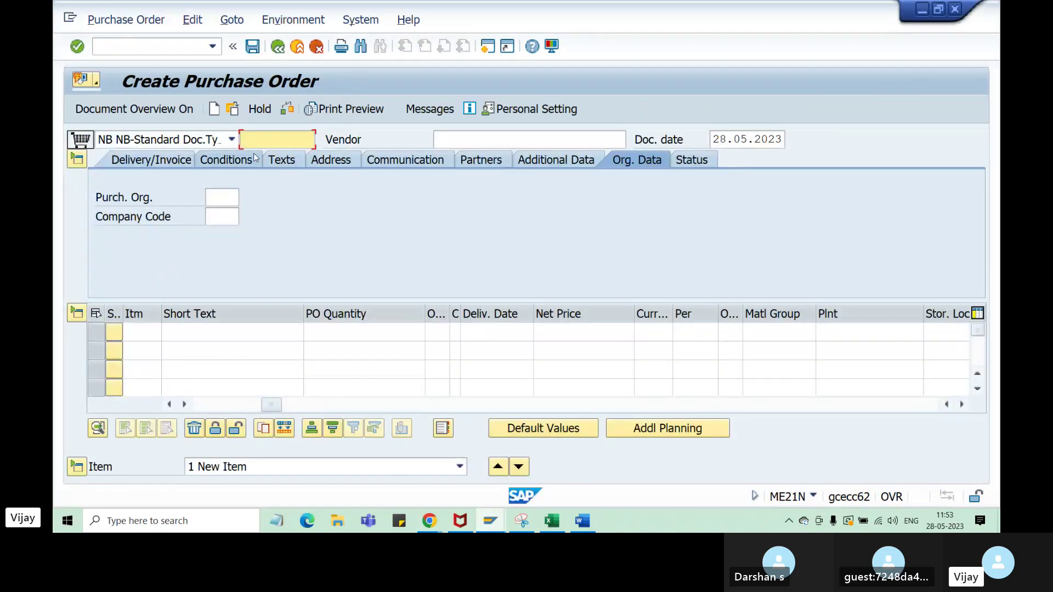
- Enter PO number 202000000 with purchasing org ZA51, purchasing group 000 and company code ZA21
key(ctrl+v)
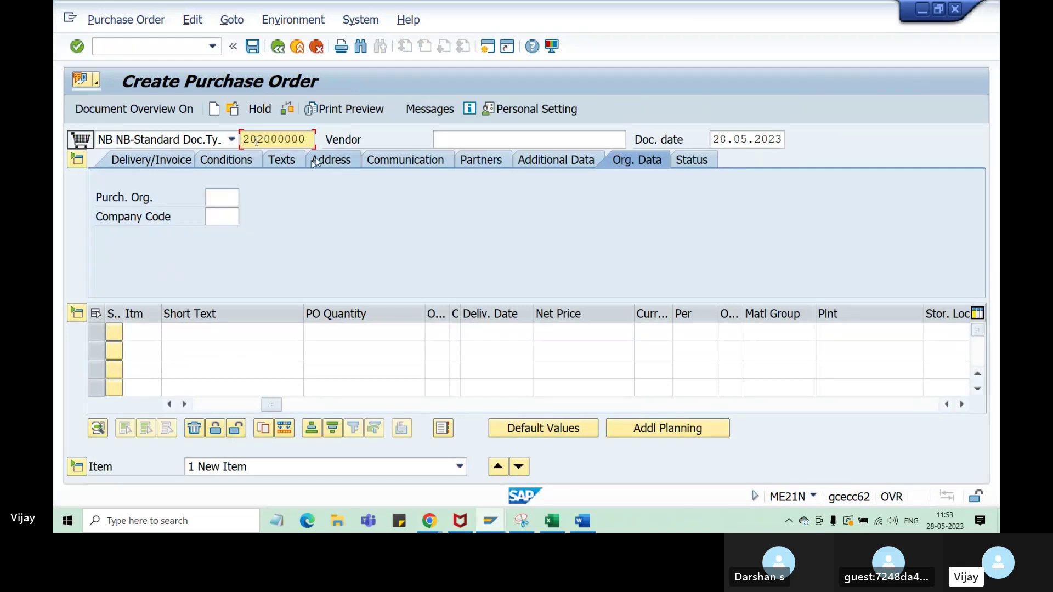
key(Return)
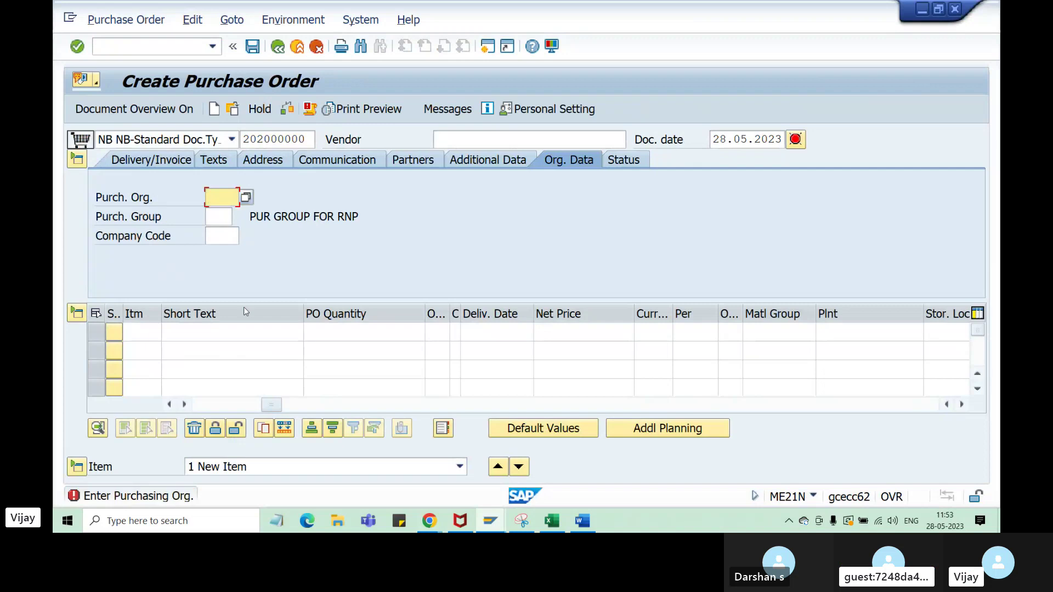
click(221, 197)
click(222, 214)
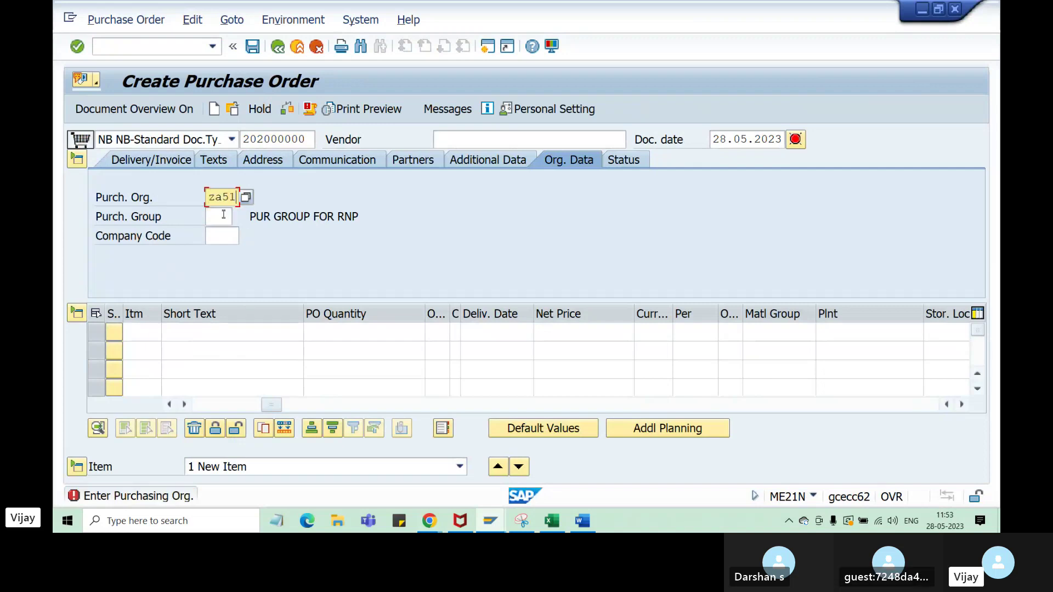
click(222, 216)
click(222, 235)
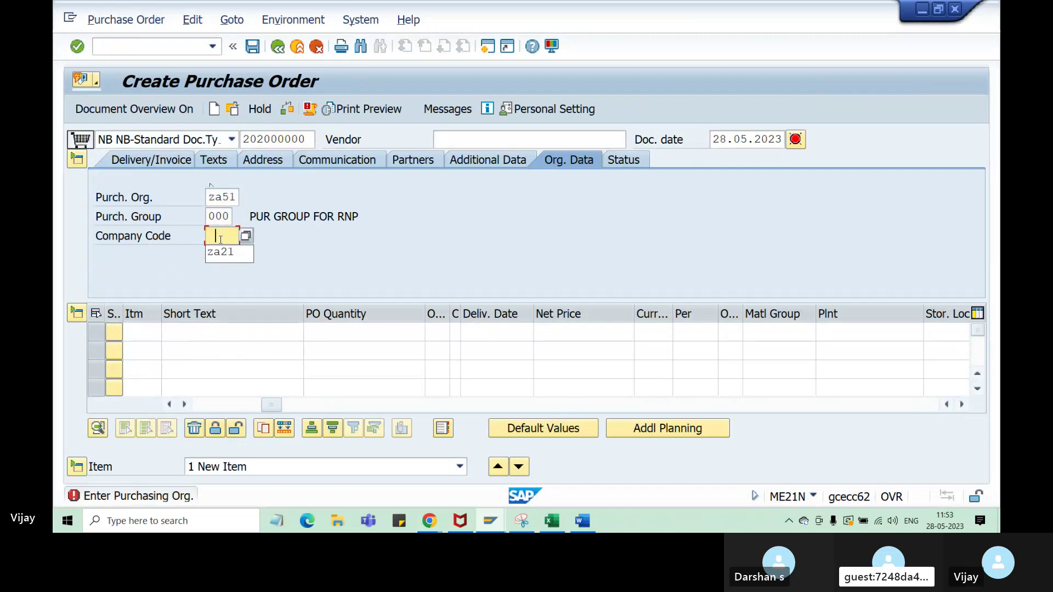
click(225, 255)
key(Return)
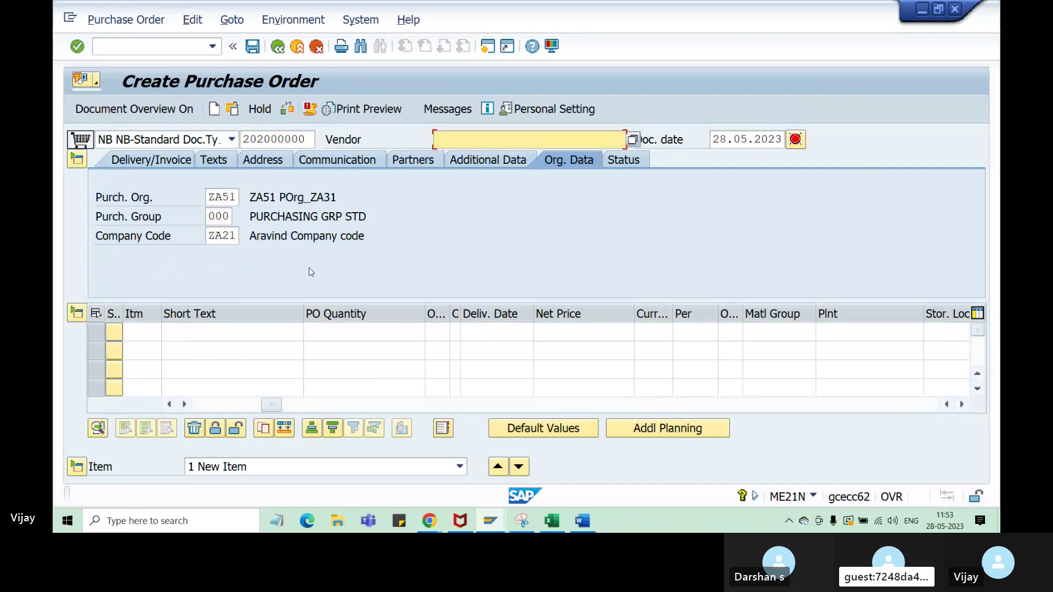
- Set vendor 100350 and keep order type NB
click(500, 141)
click(497, 161)
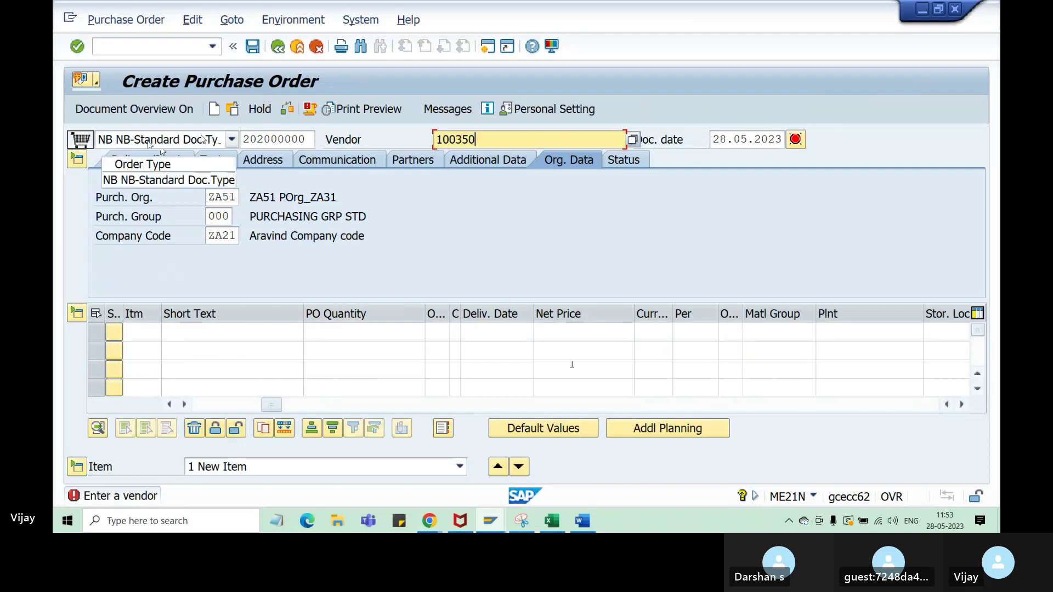
click(232, 140)
click(157, 164)
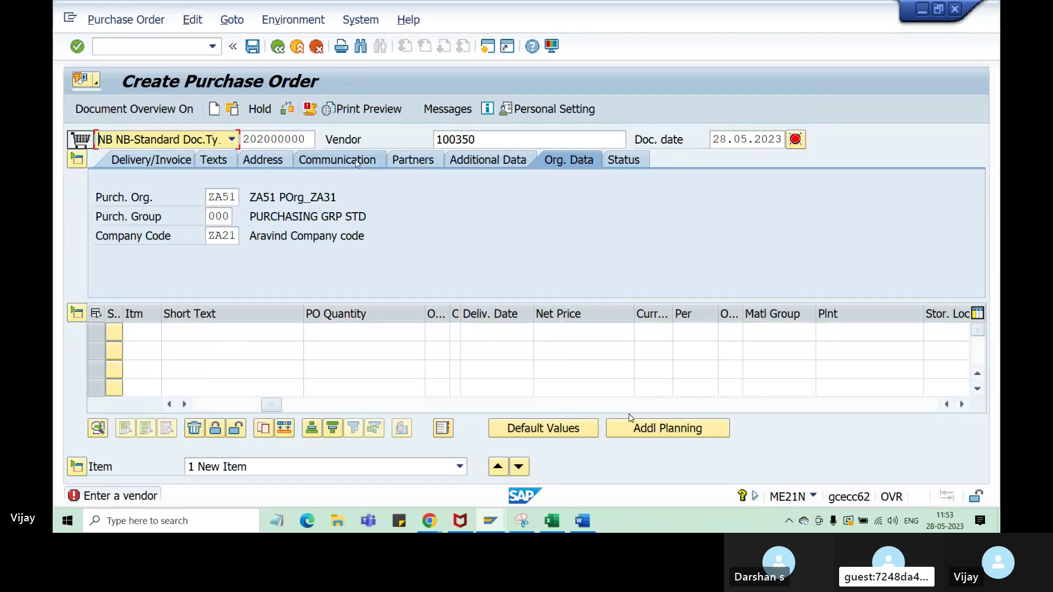
key(Tab)
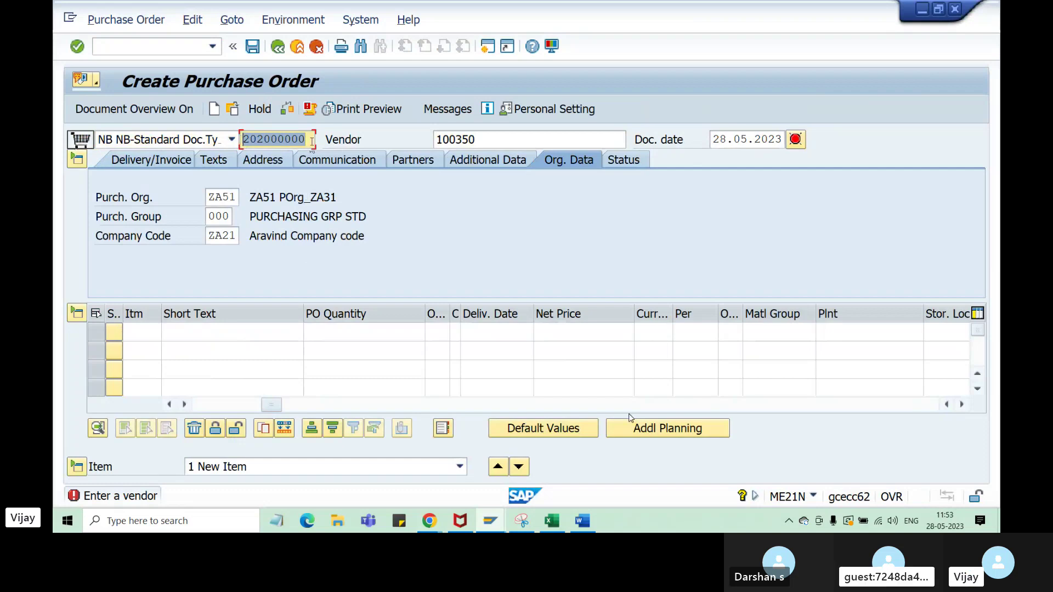
mouse_move(490, 526)
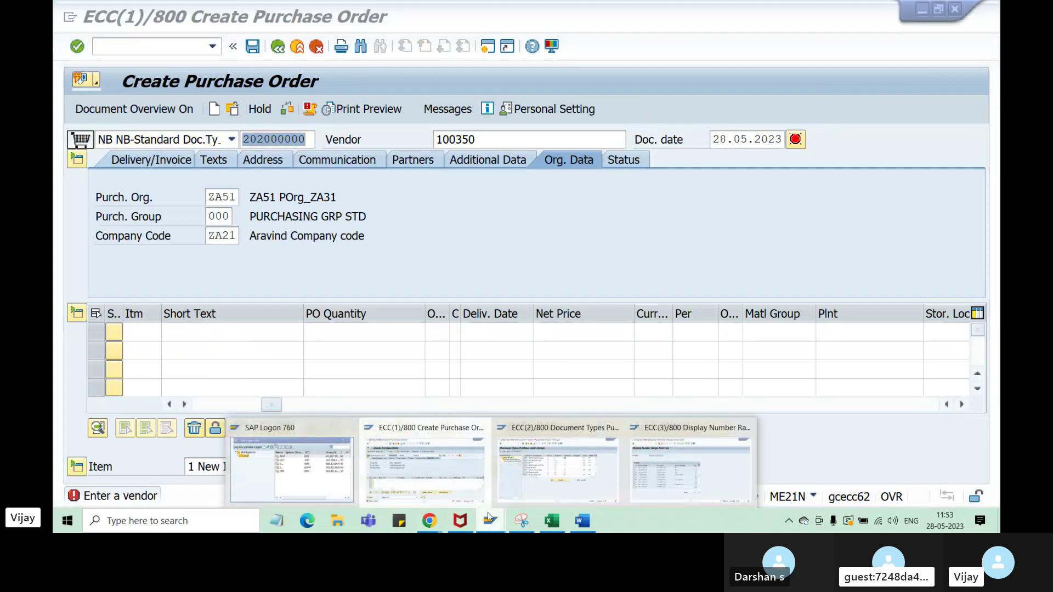
click(686, 455)
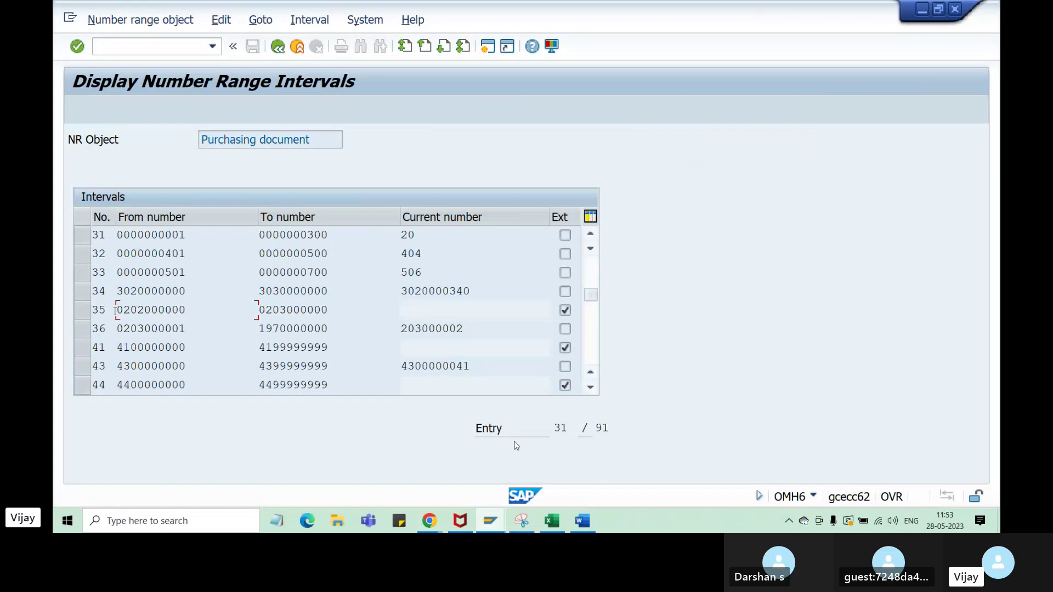
drag(115, 311, 91, 309)
drag(123, 311, 189, 310)
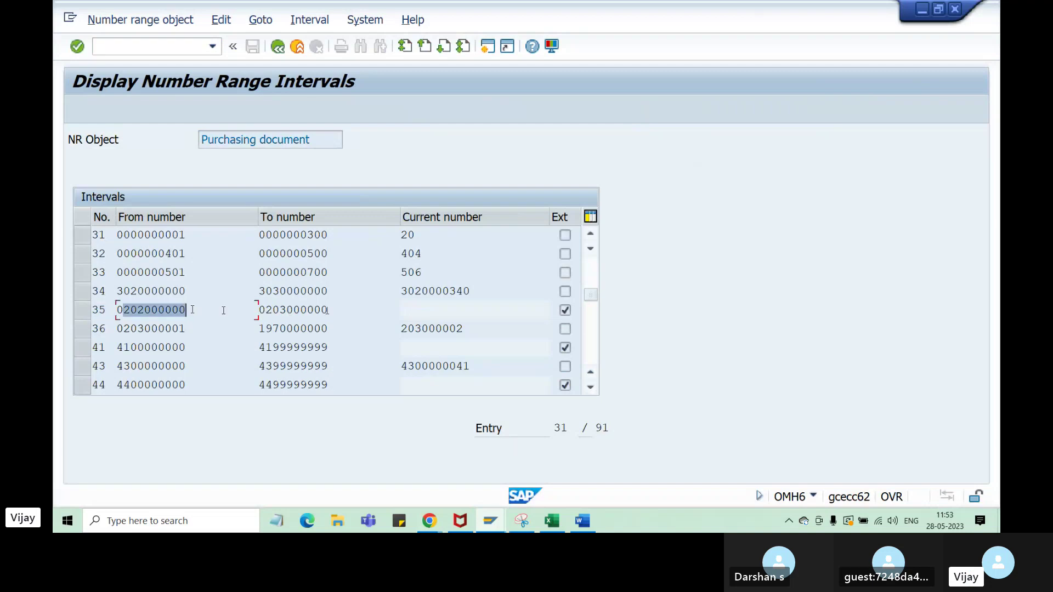
click(167, 311)
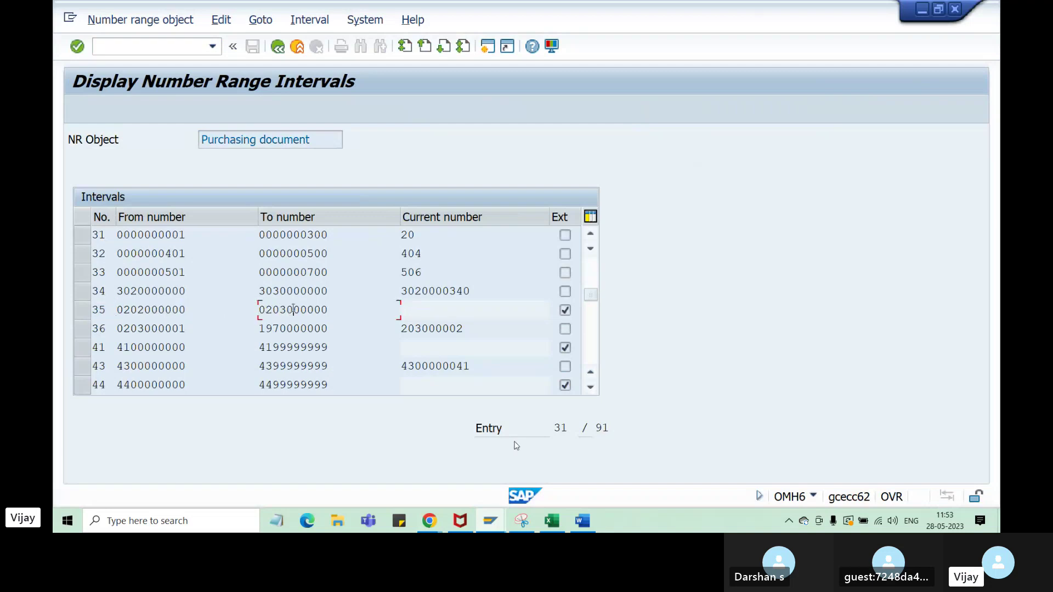
click(158, 310)
click(326, 310)
click(131, 311)
click(307, 310)
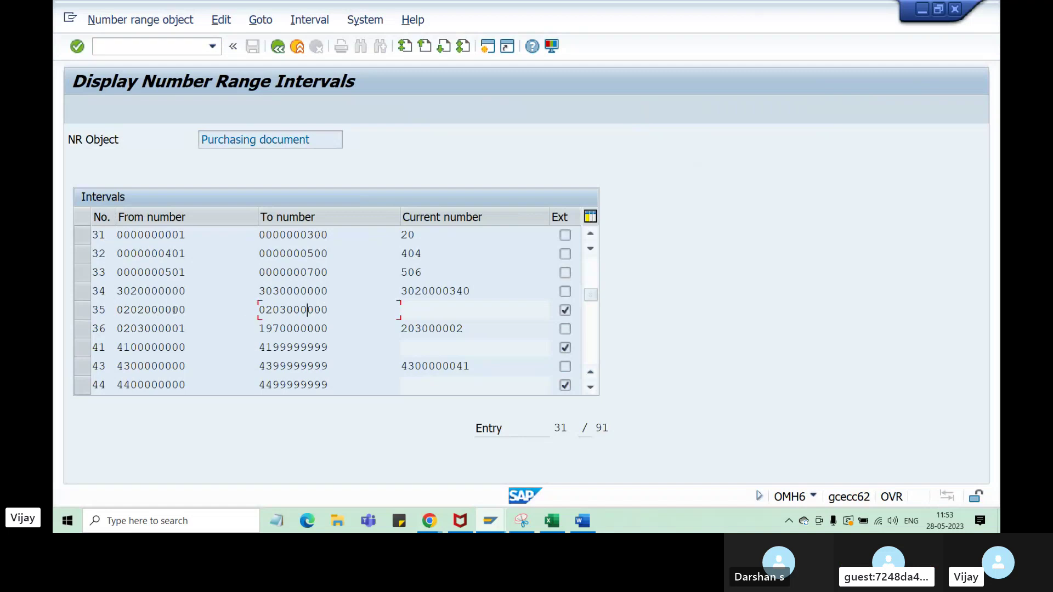
click(430, 521)
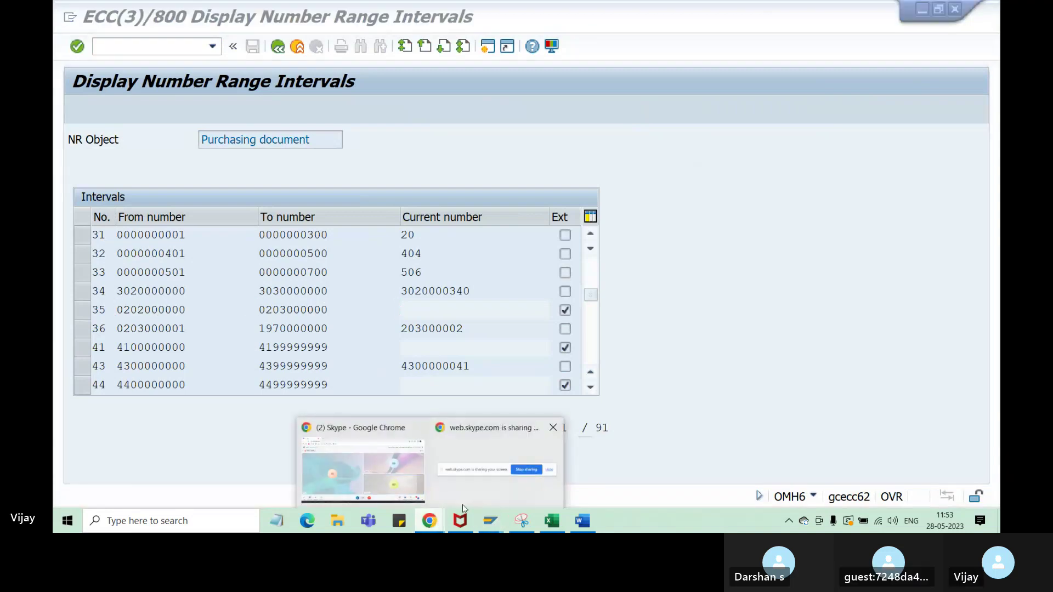
- Change the purchase order number to 202000005
mouse_move(490, 521)
click(428, 464)
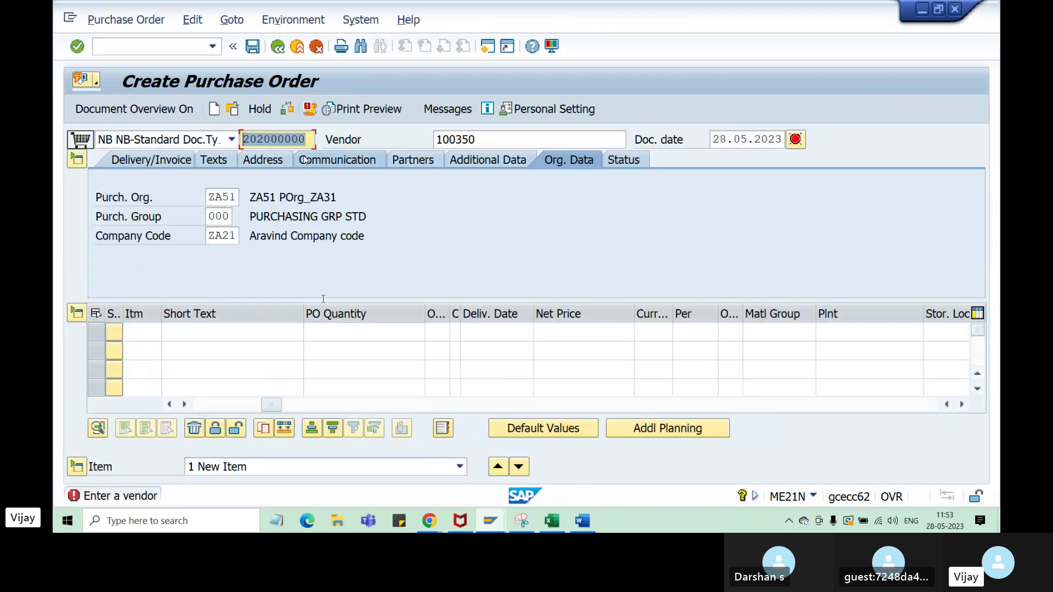
click(300, 139)
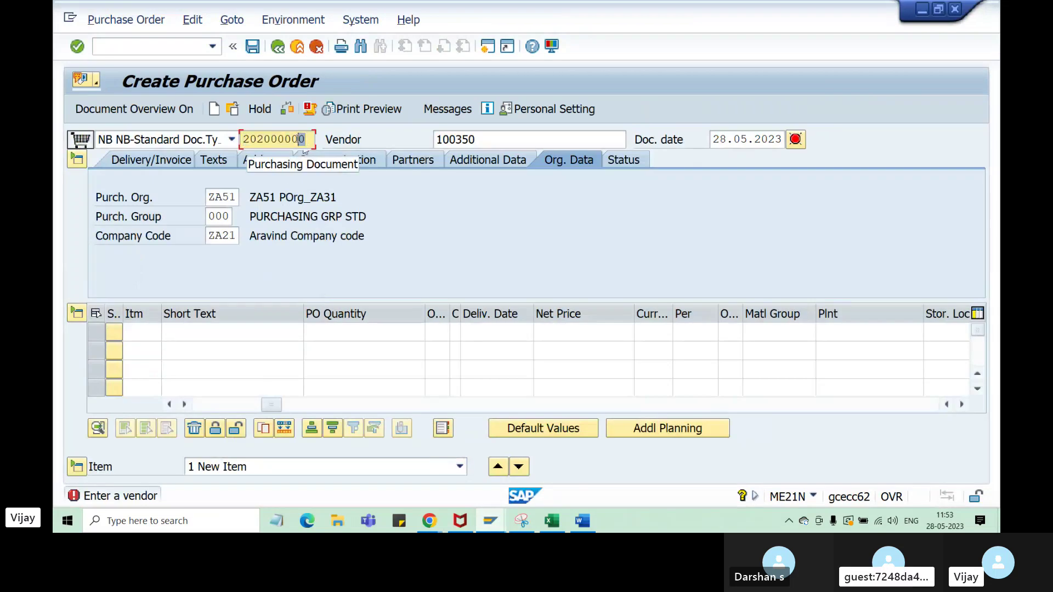
text(5)
key(Return)
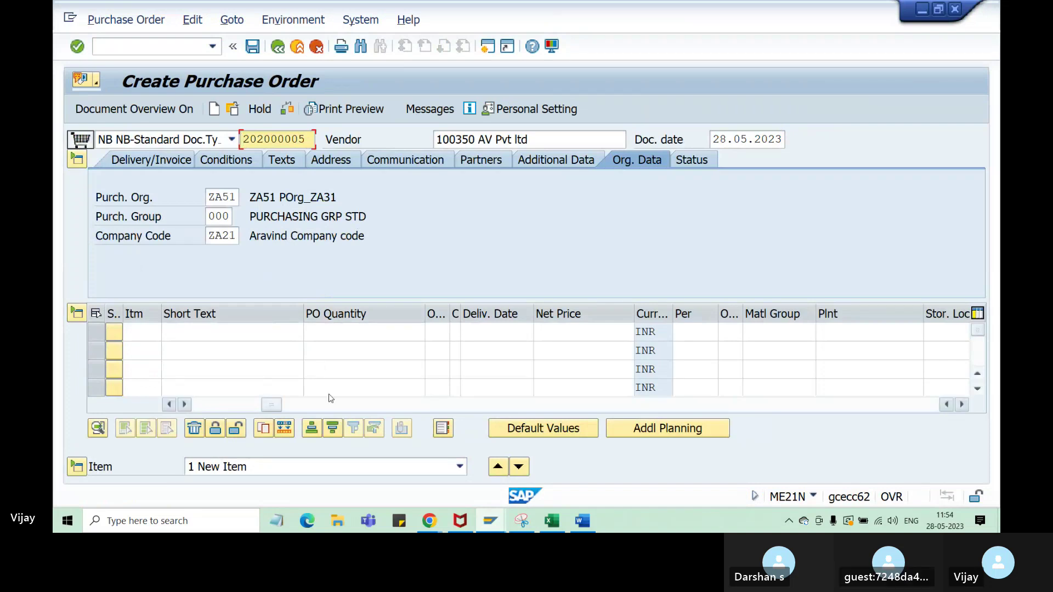
click(237, 333)
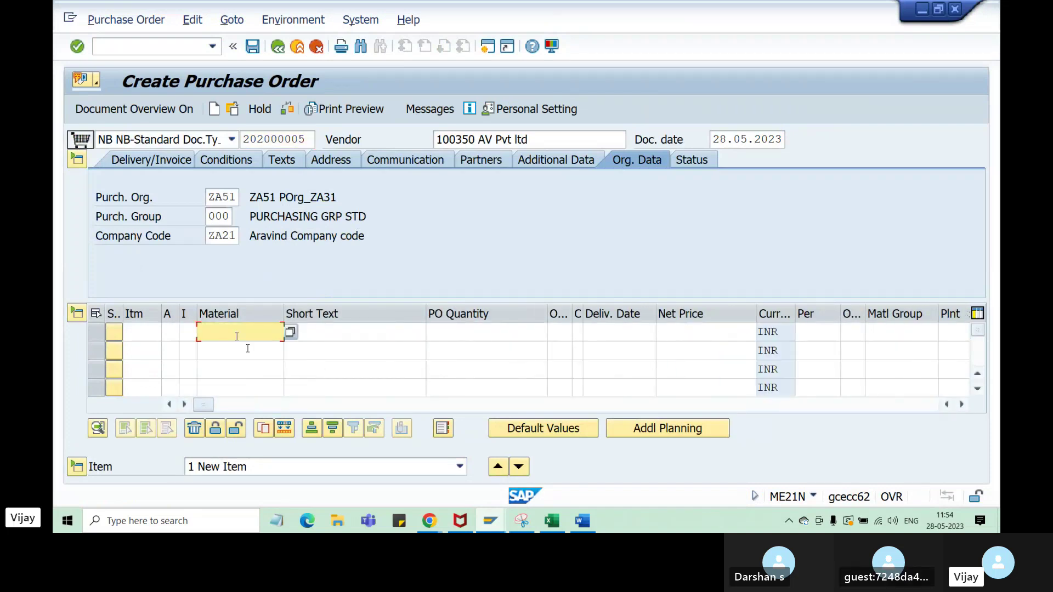
key(ctrl+v)
click(489, 331)
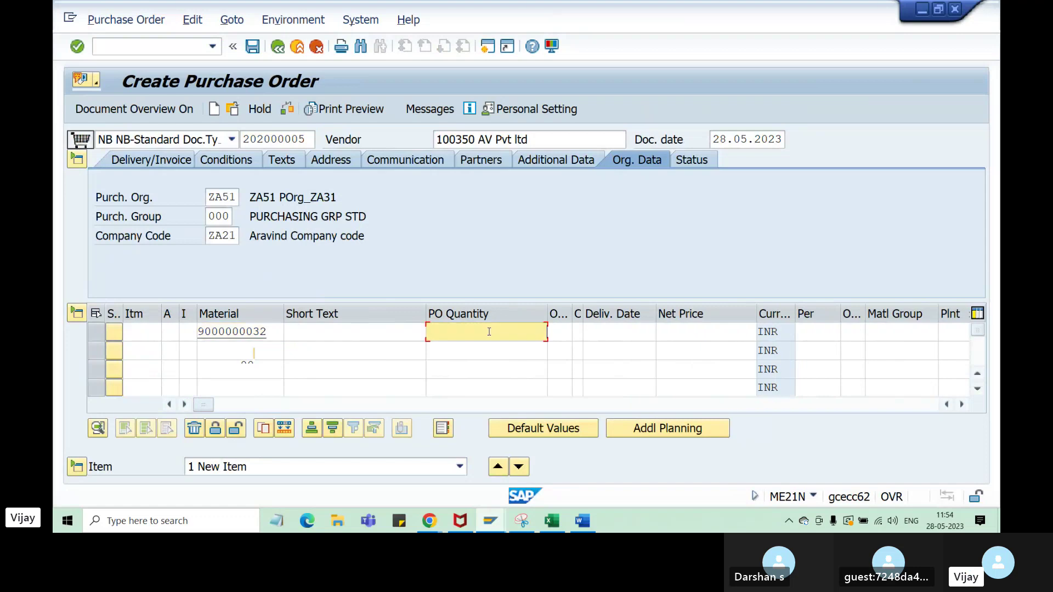
text(101)
click(692, 333)
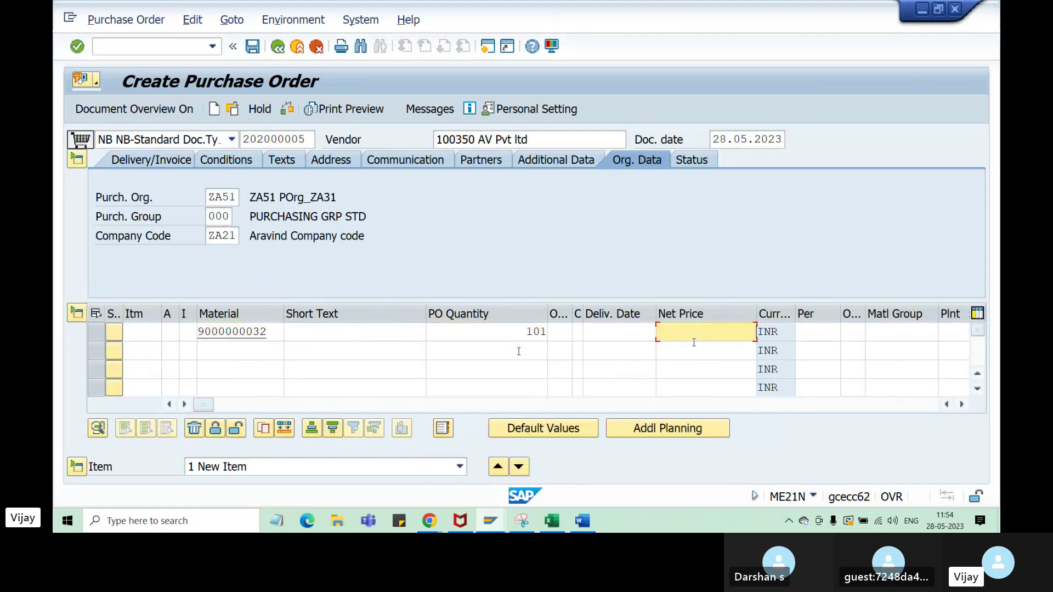
text(100)
click(954, 332)
text(za31)
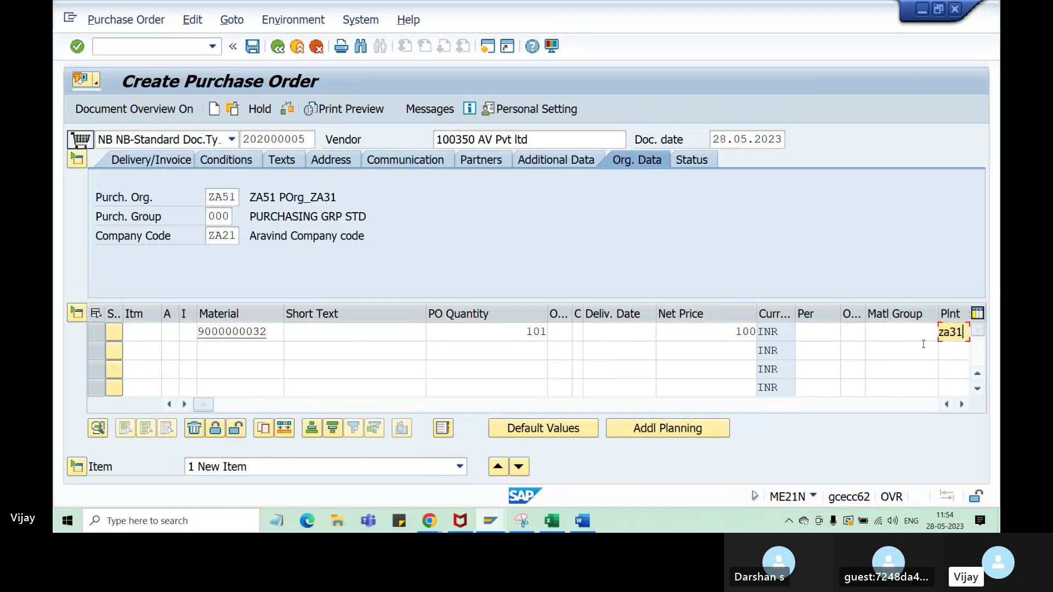
key(Return)
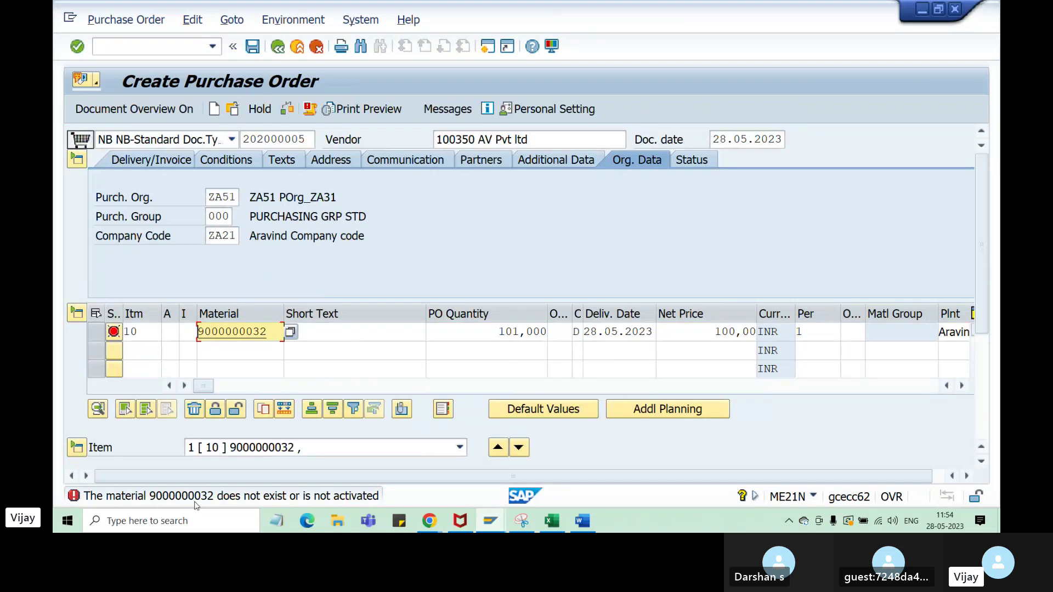
click(274, 335)
key(BackSpace)
text(1)
key(Return)
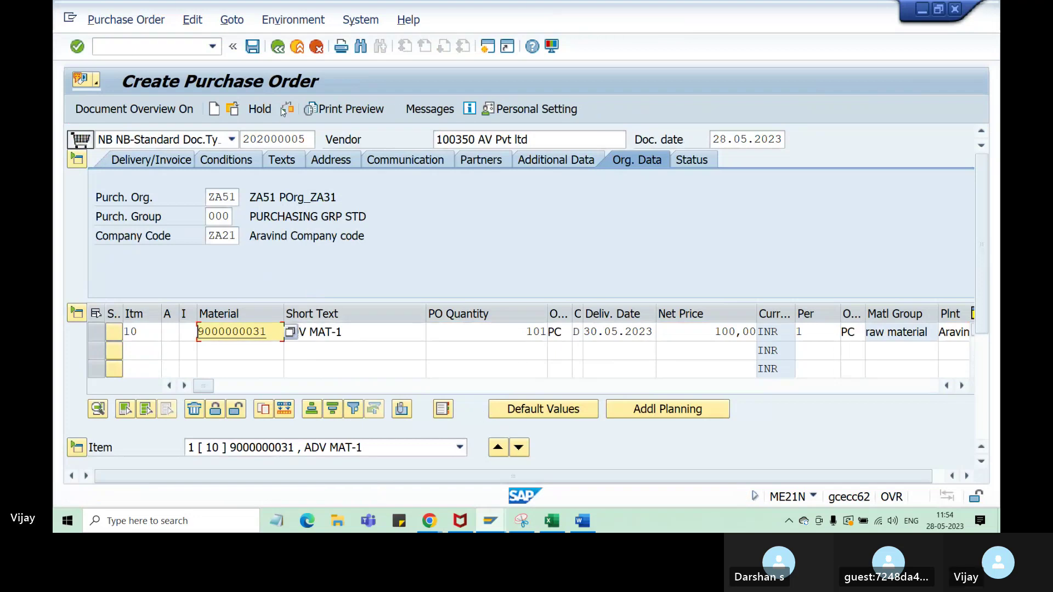
click(252, 47)
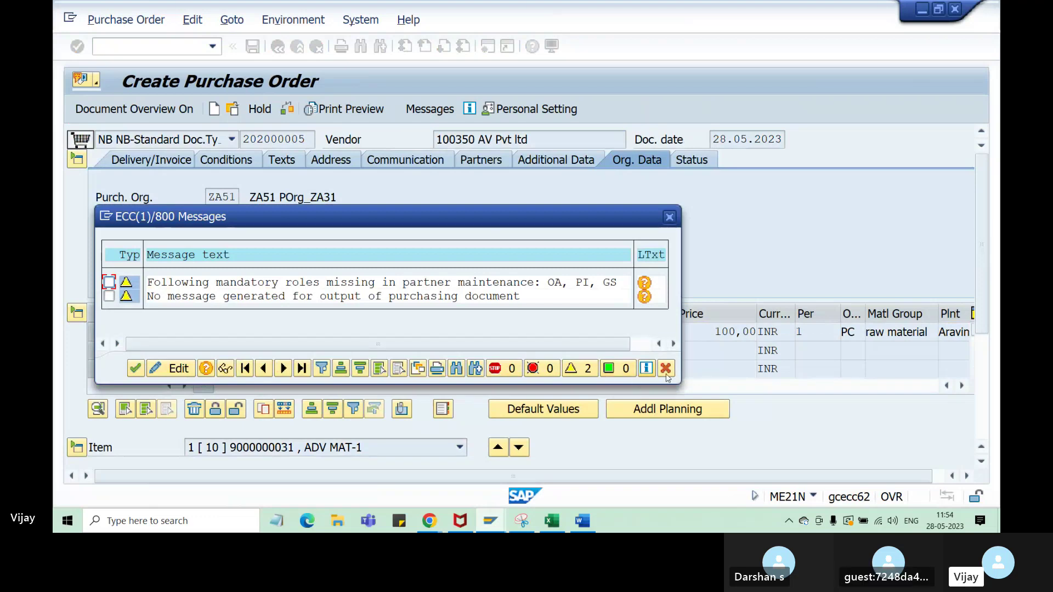
- Dismiss the warning messages and save the purchase order despite them
key(Return)
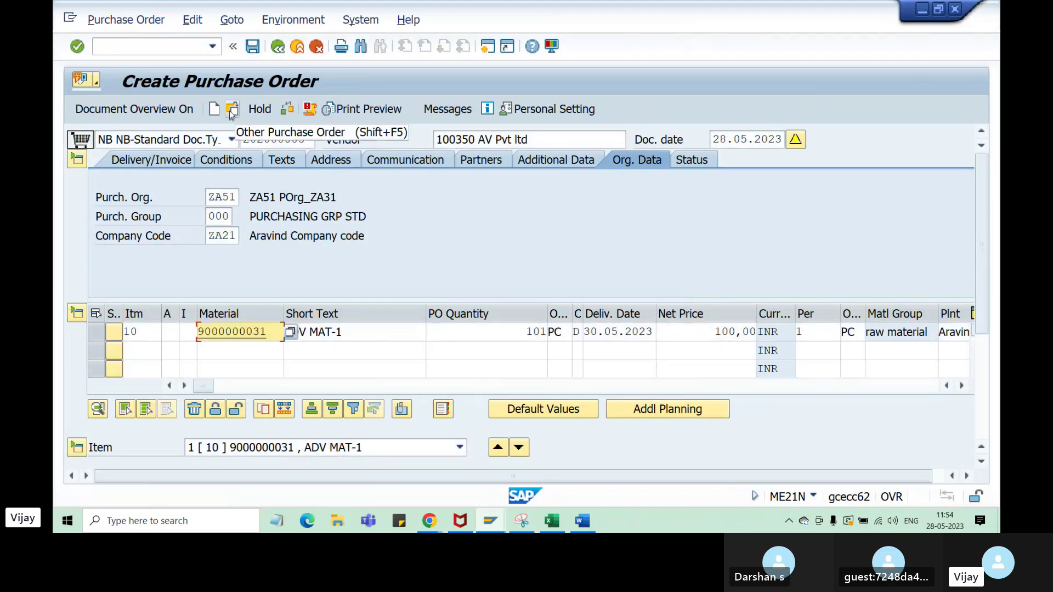
click(232, 109)
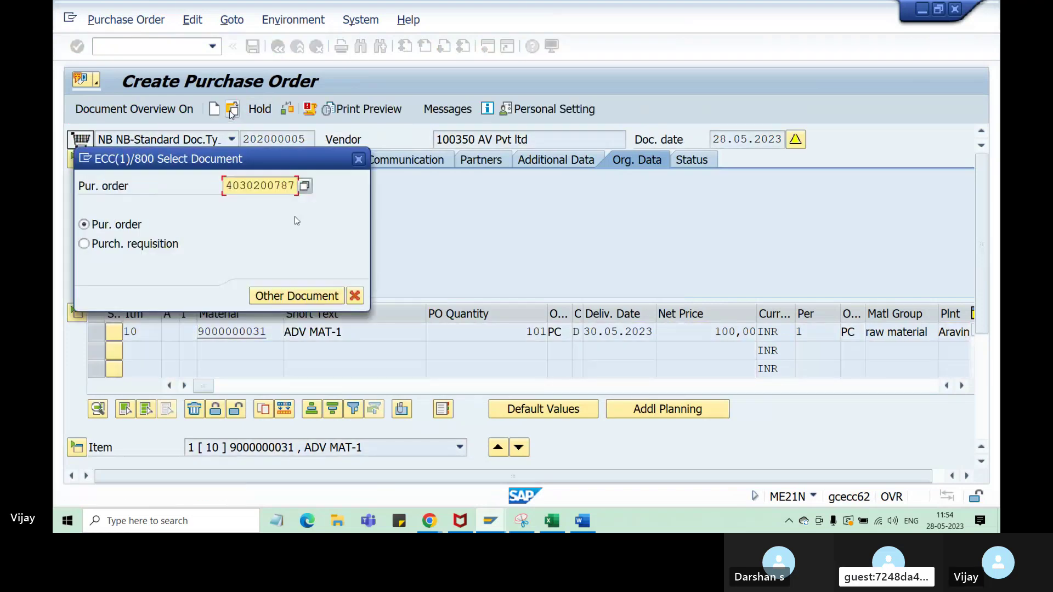
key(Escape)
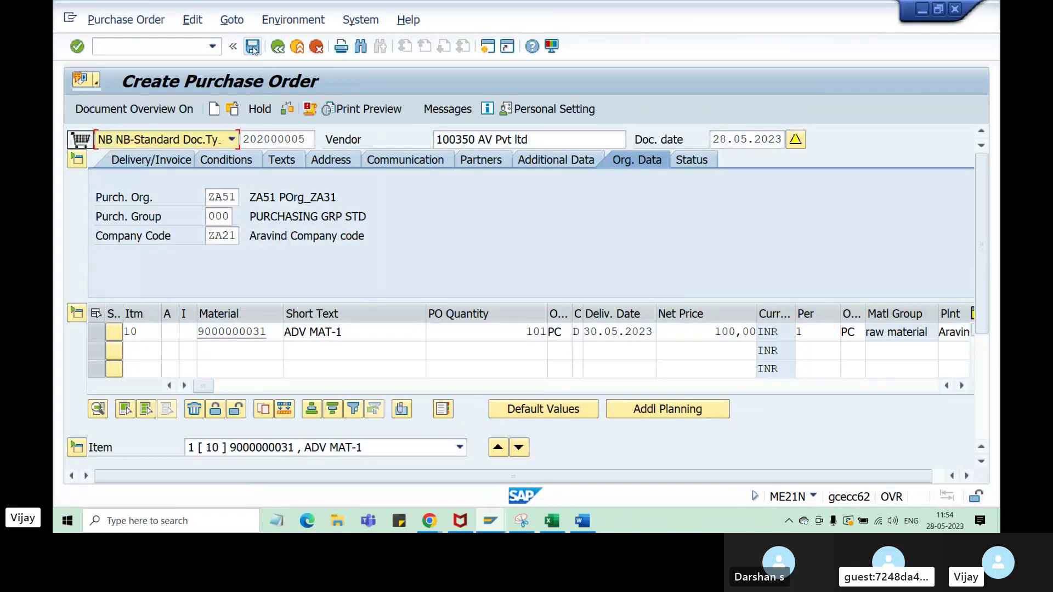
click(252, 48)
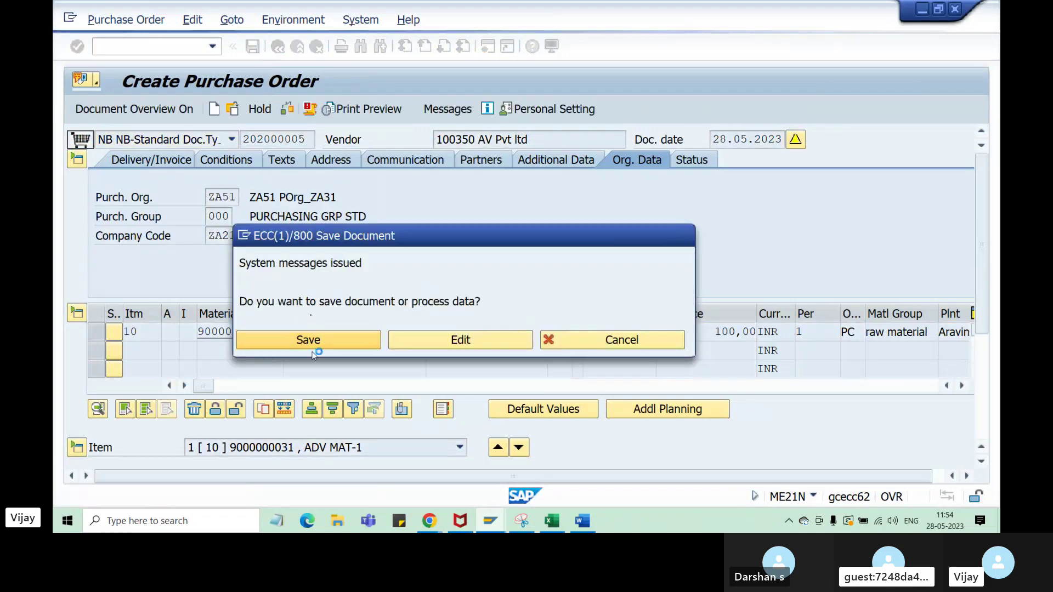
click(314, 342)
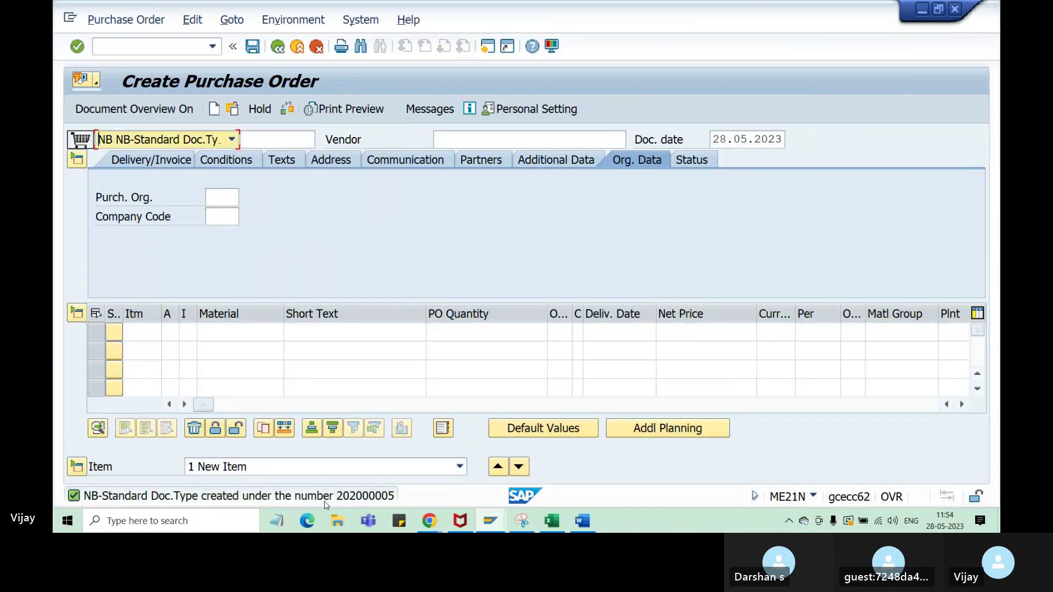
- Copy the new document number 202000005 from the save confirmation message
double_click(357, 497)
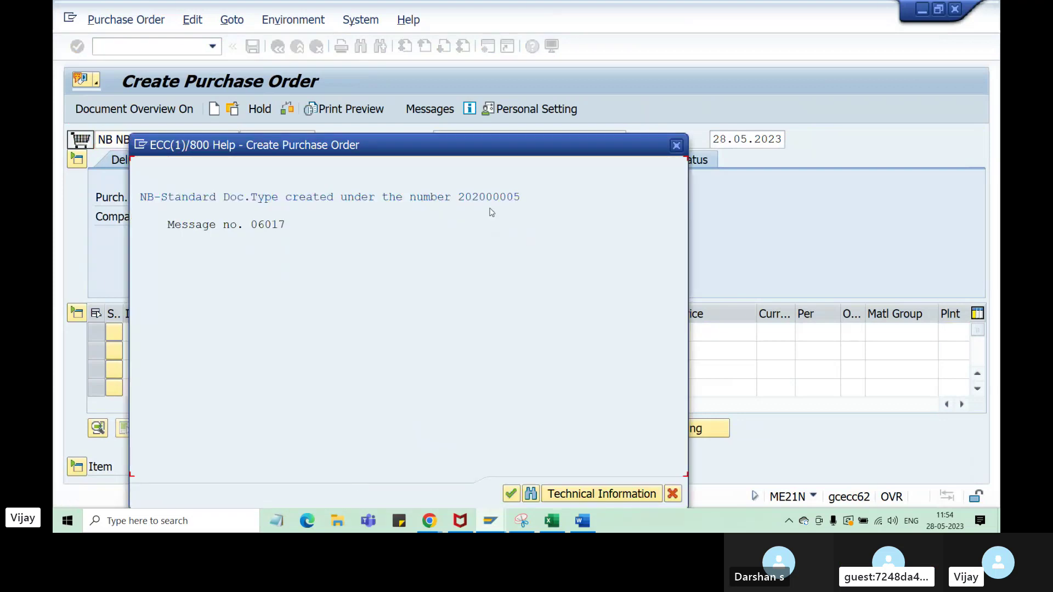
click(459, 199)
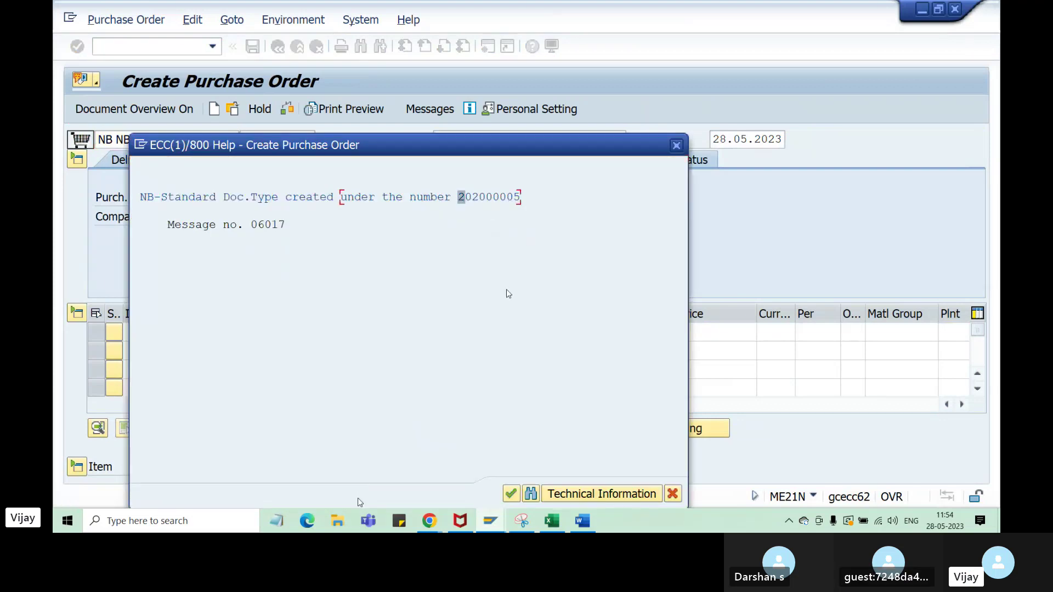
key(ctrl+y)
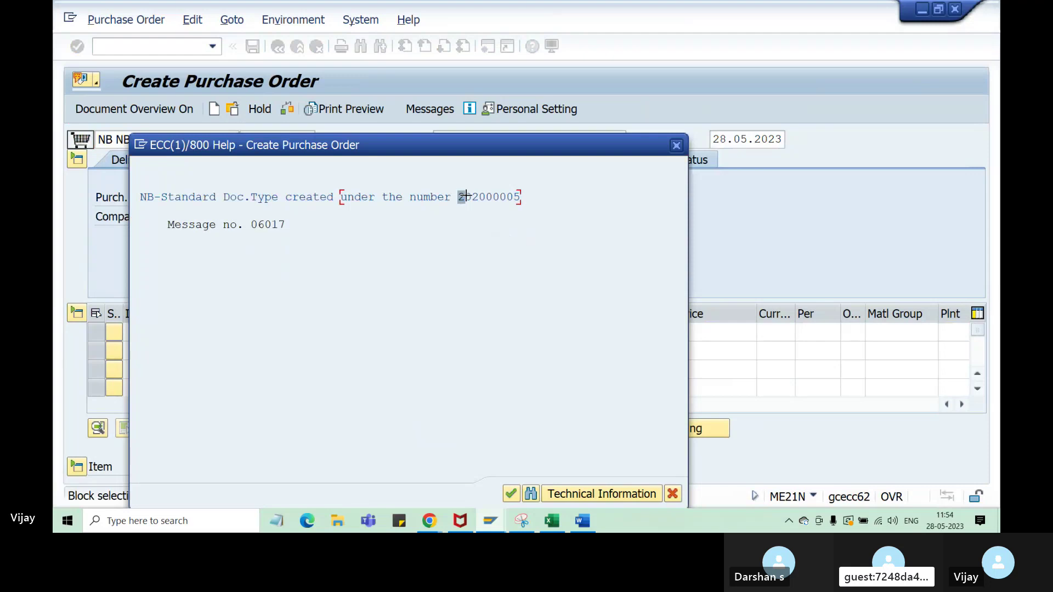
drag(460, 199, 514, 203)
key(ctrl+c)
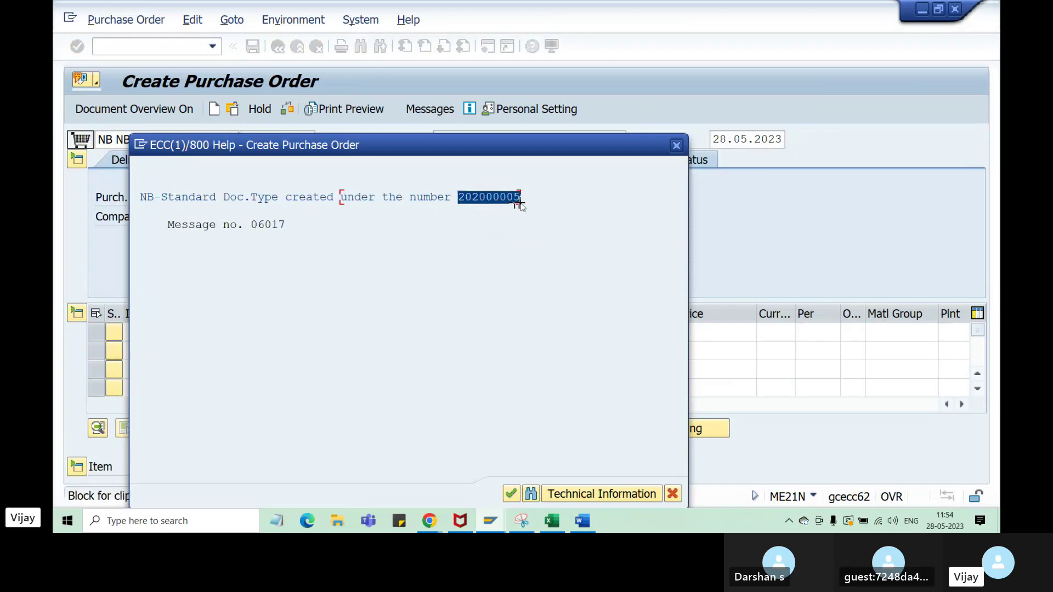
key(Return)
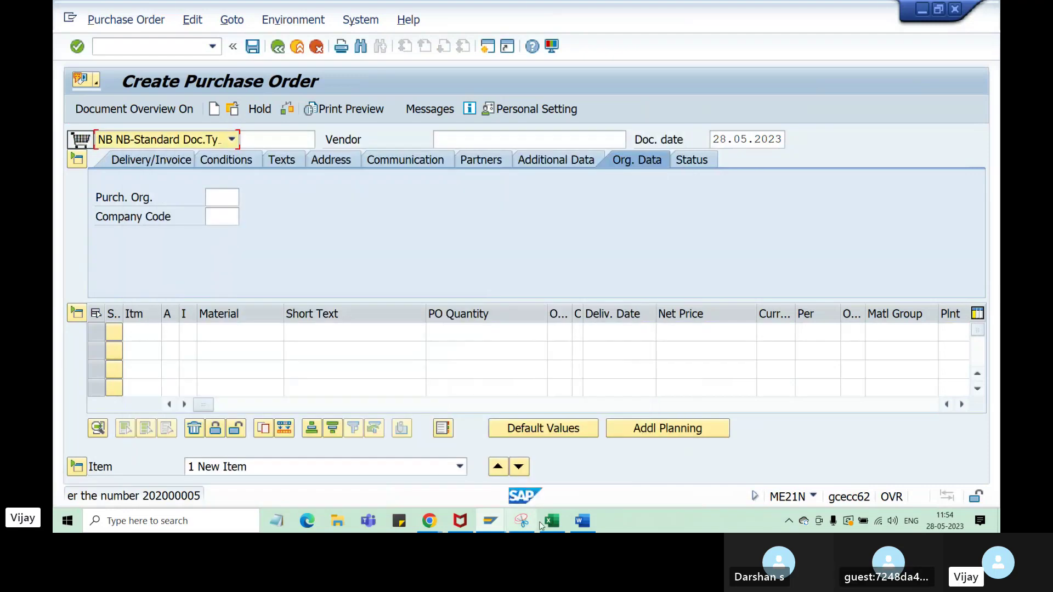
click(560, 528)
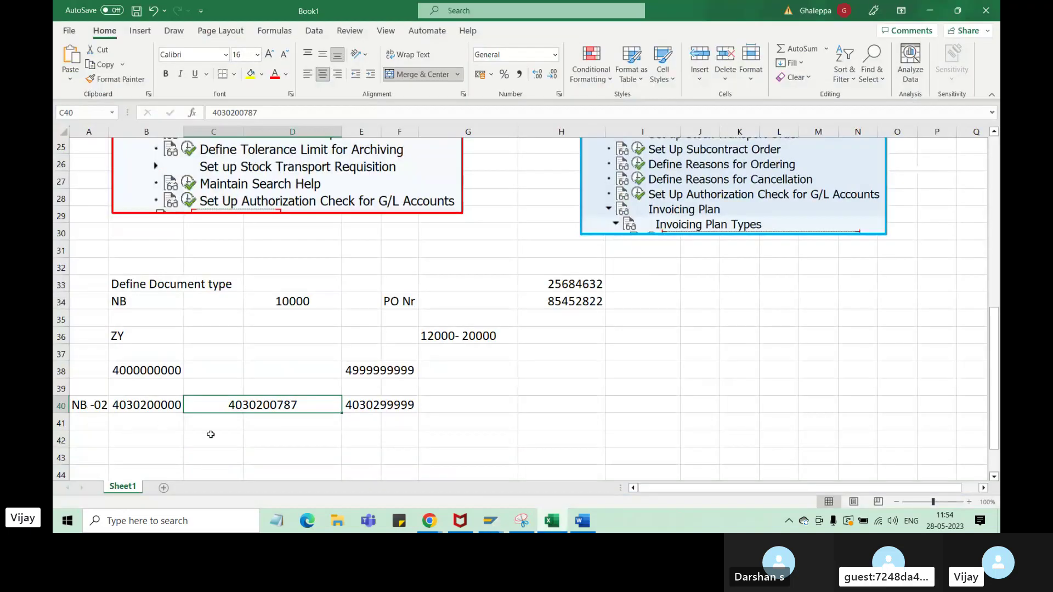
drag(219, 426, 282, 426)
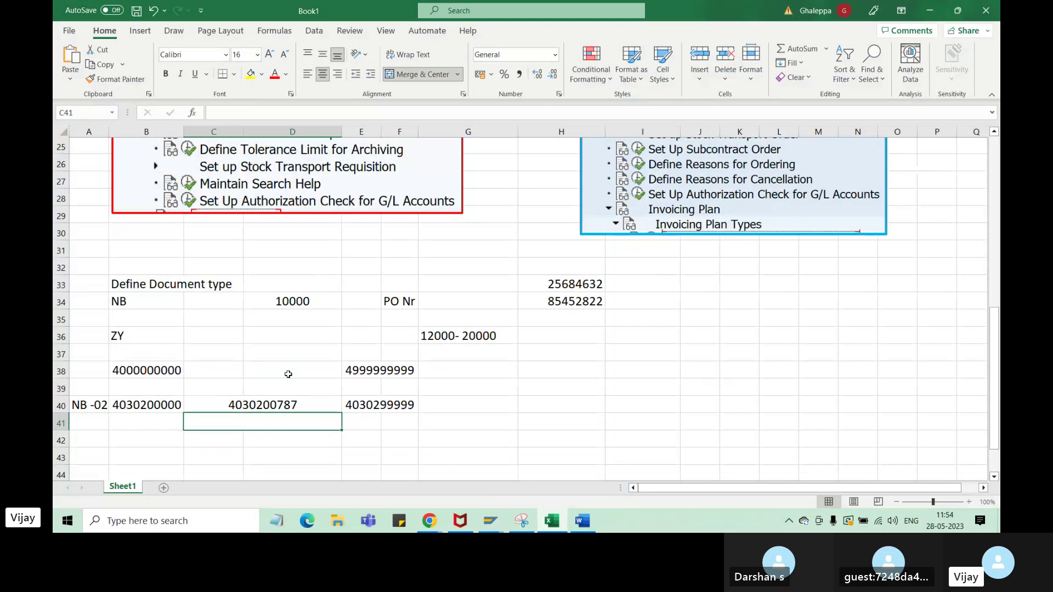
key(ctrl+v)
click(549, 296)
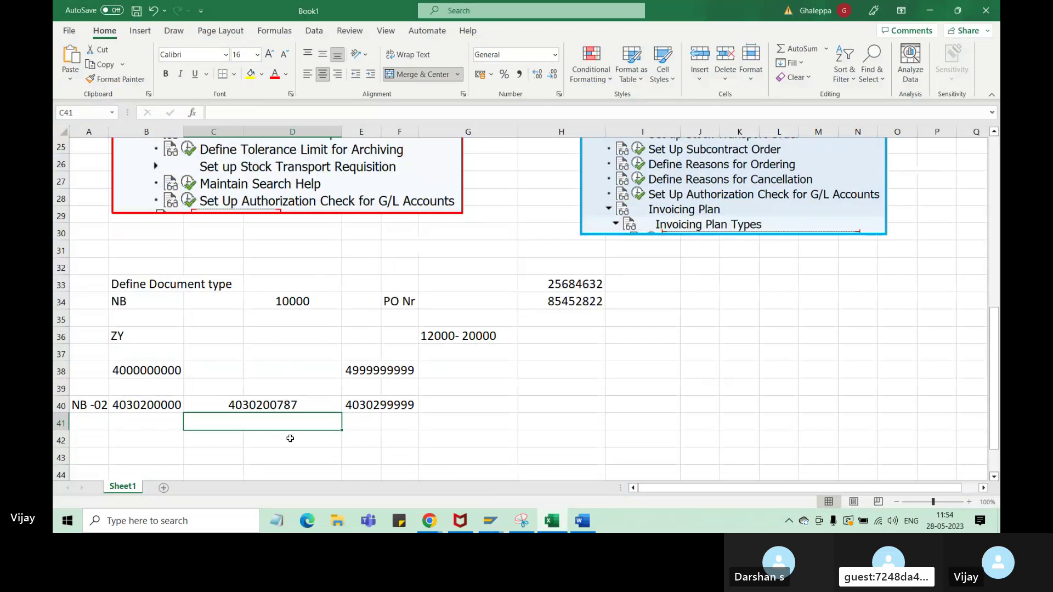
double_click(266, 425)
key(ctrl+v)
key(Return)
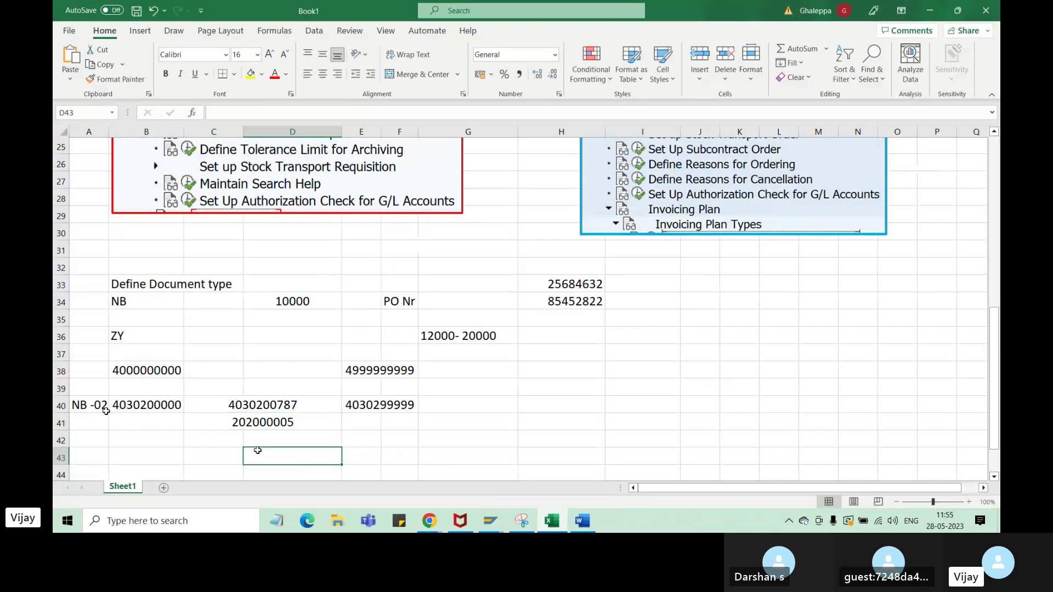
- Move the NB -02 label down and centre it vertically across rows 40 and 41
click(101, 410)
drag(98, 416, 98, 434)
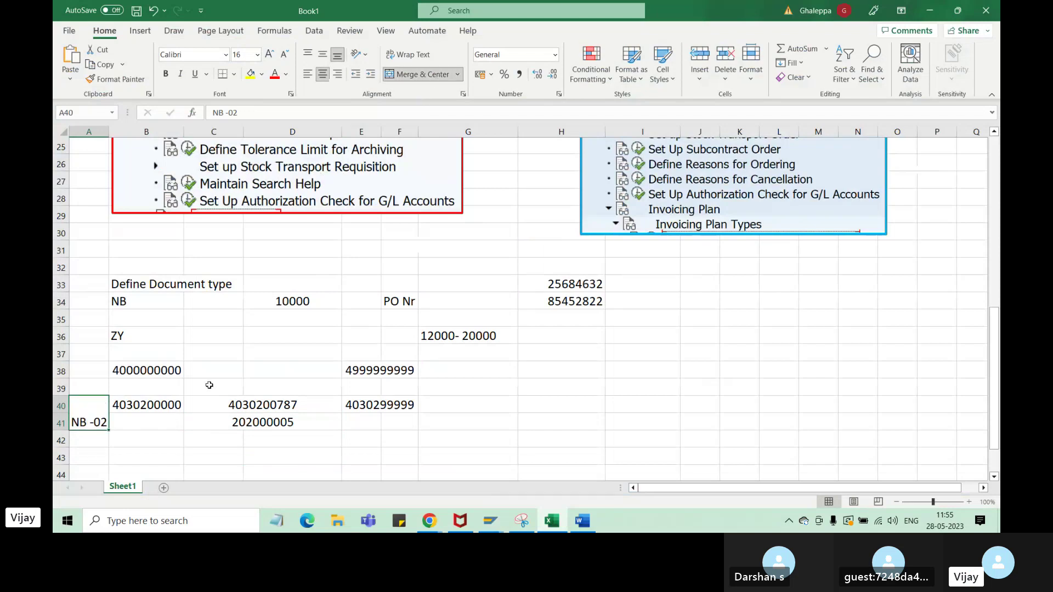
click(322, 54)
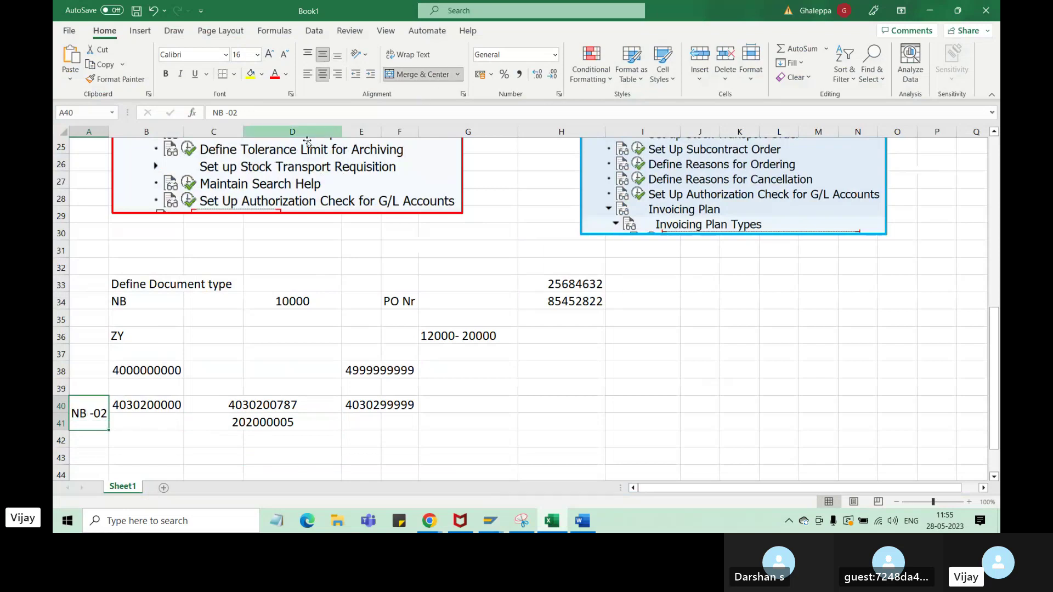
click(159, 406)
click(325, 405)
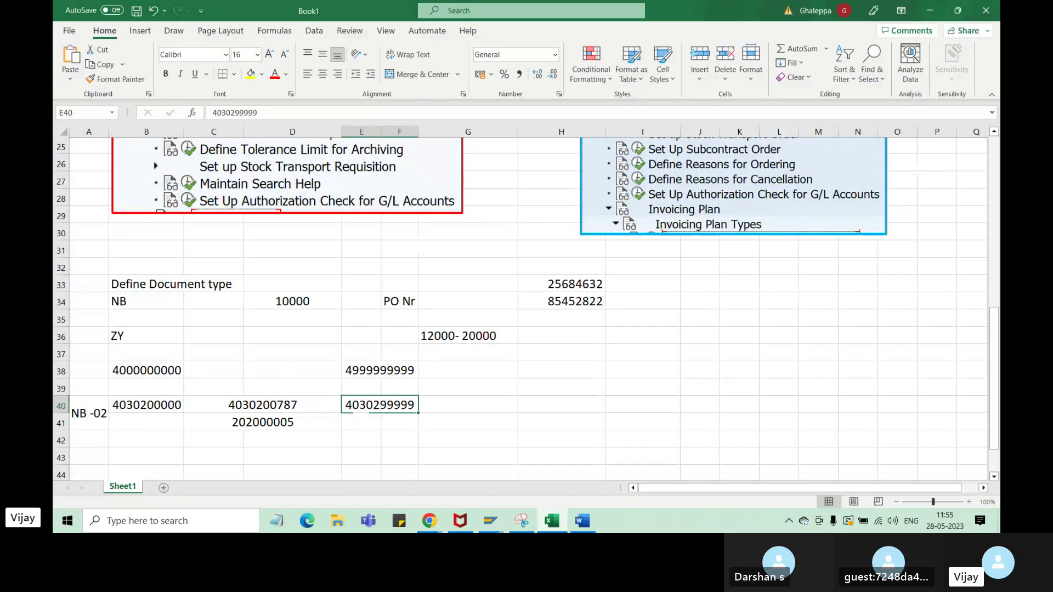
click(179, 406)
click(357, 405)
click(188, 404)
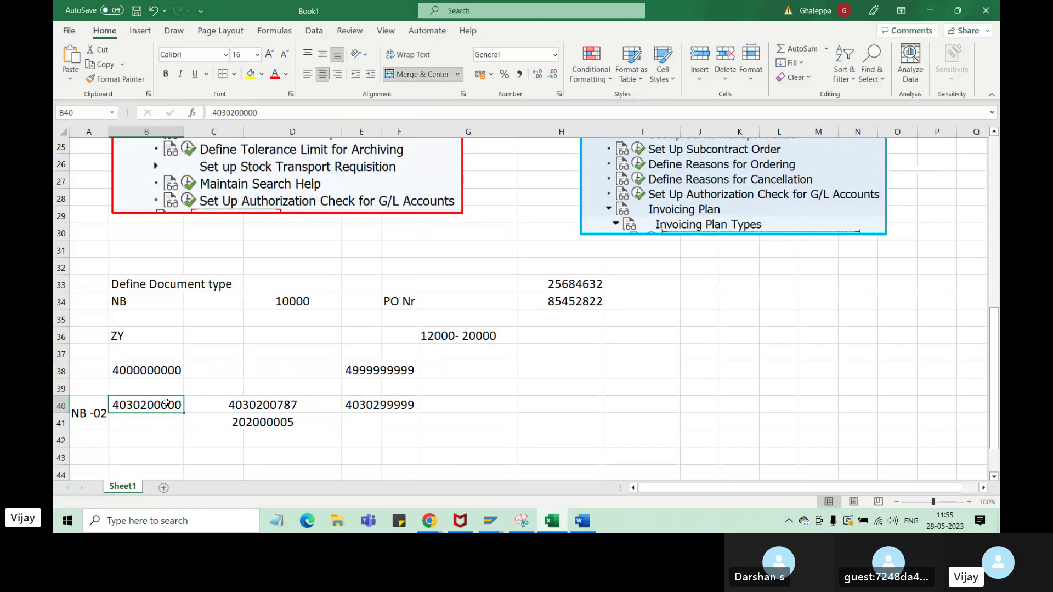
click(356, 404)
click(189, 403)
click(363, 409)
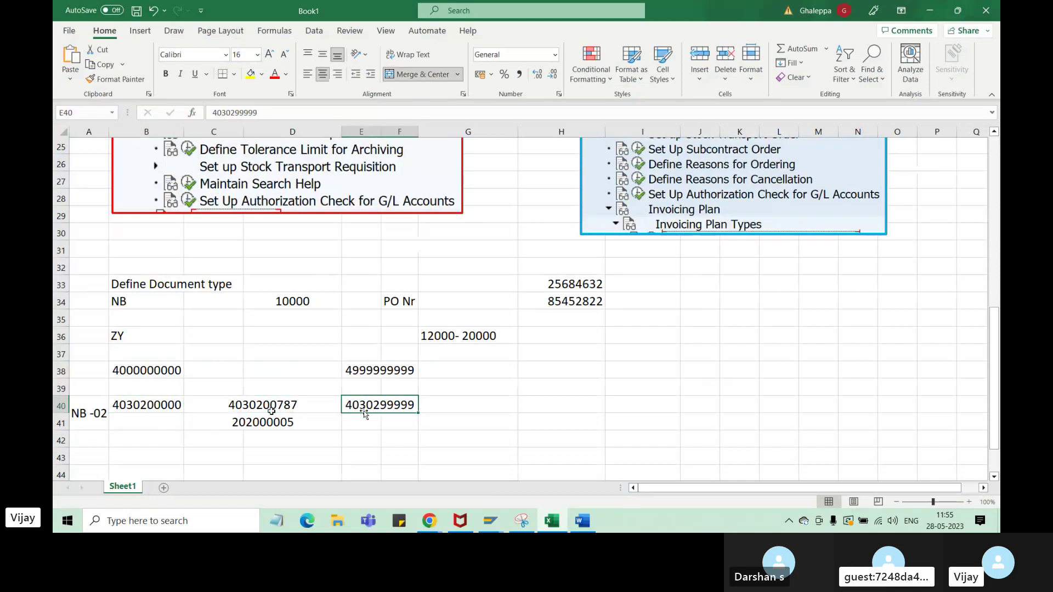
click(165, 408)
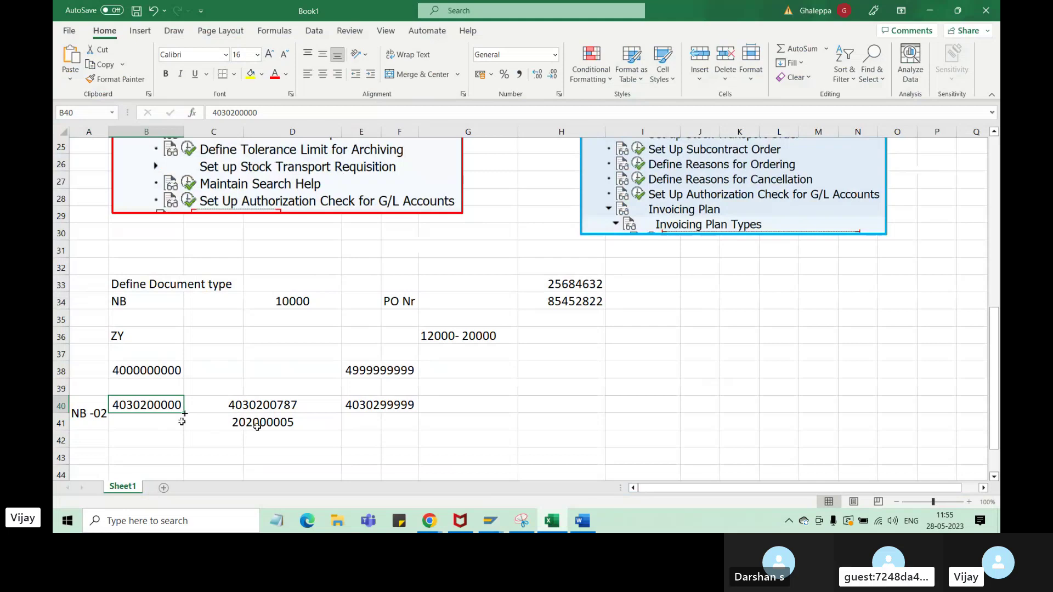
click(270, 425)
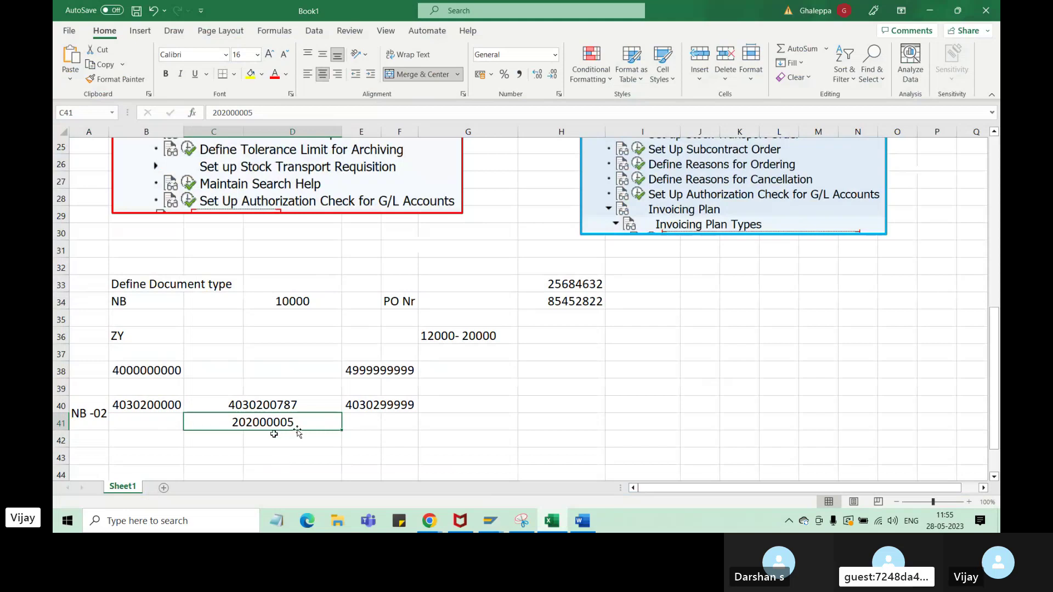
click(260, 404)
click(259, 427)
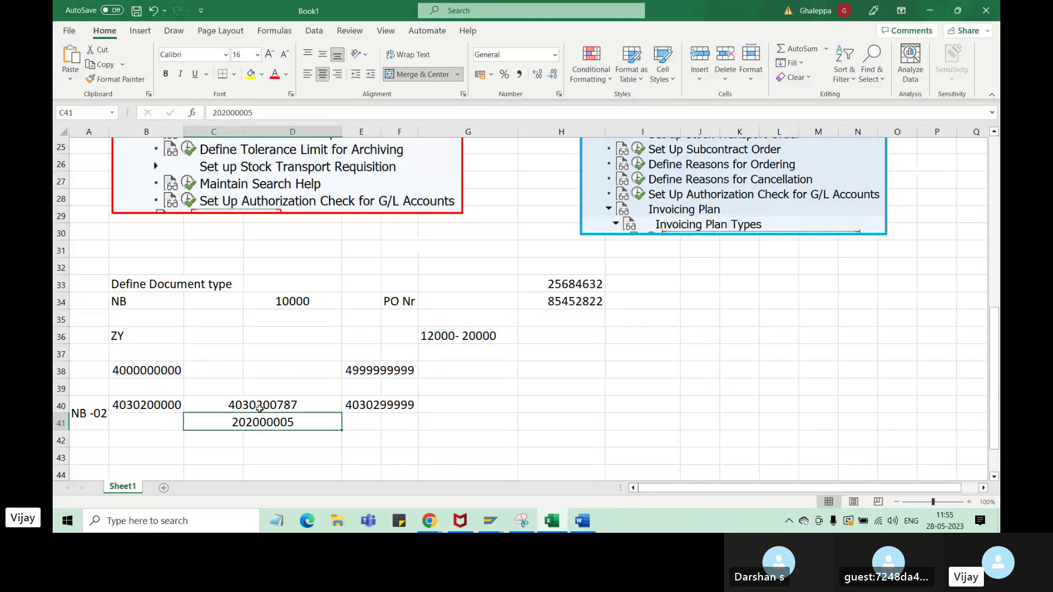
click(260, 407)
click(260, 425)
click(263, 407)
click(263, 422)
click(264, 407)
click(263, 425)
click(88, 420)
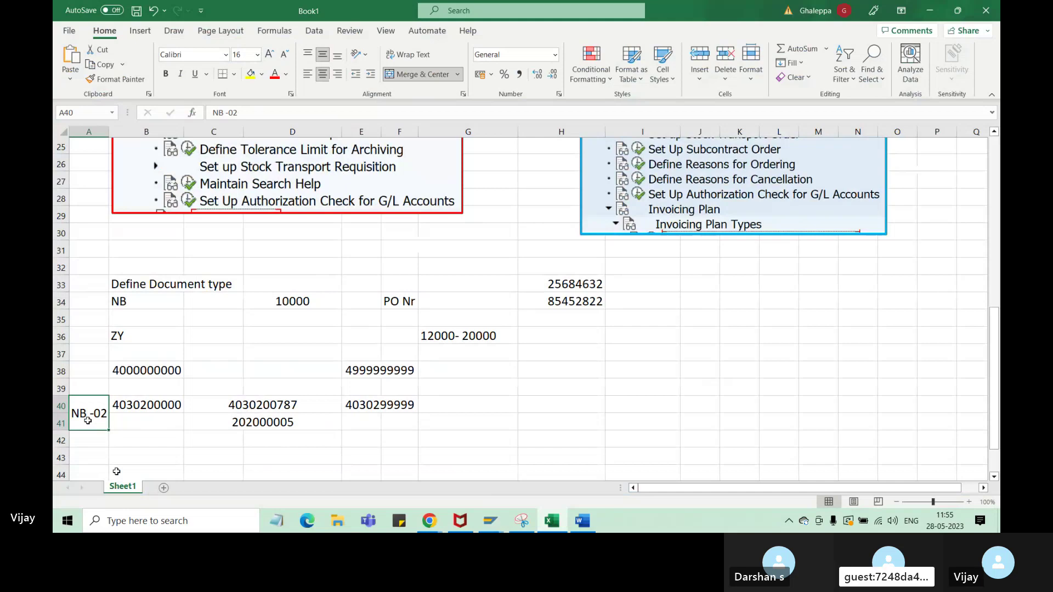
drag(223, 411, 248, 418)
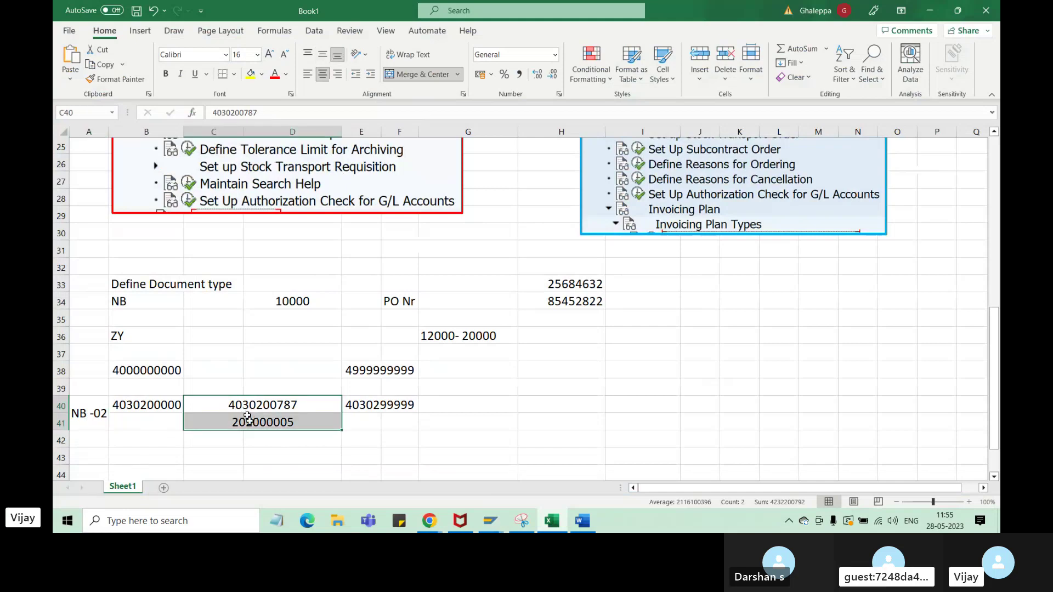
click(86, 420)
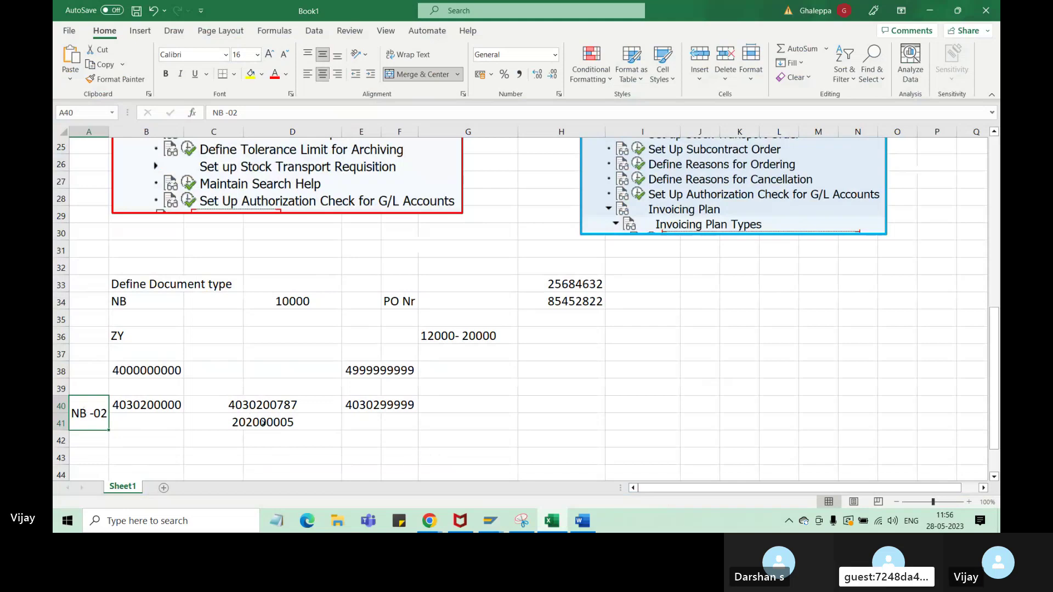
mouse_move(430, 520)
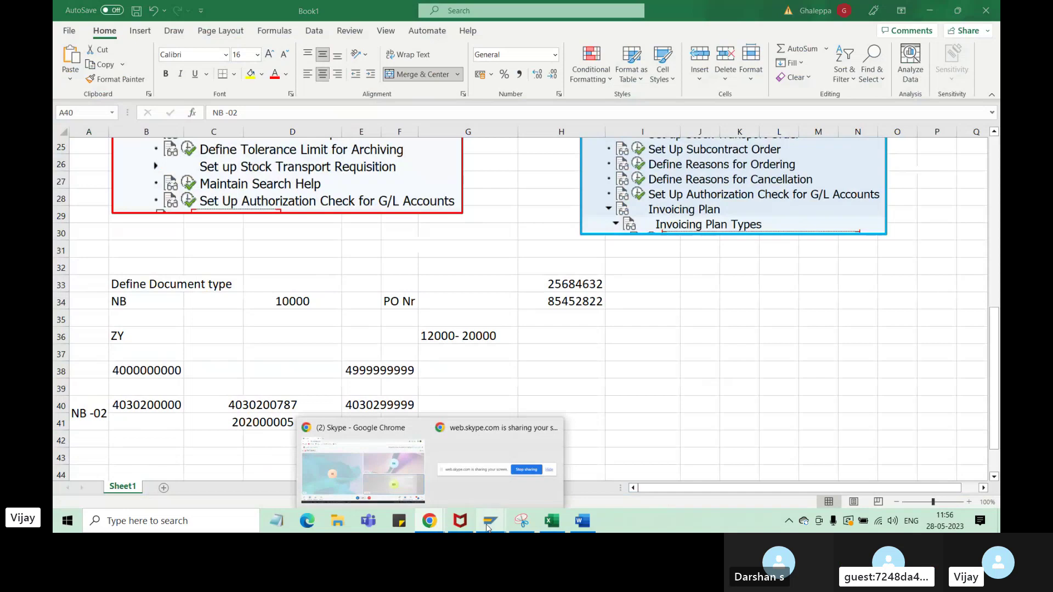
- Point out NB's internal range 02, external range 35 and field selection key NBF
mouse_move(488, 527)
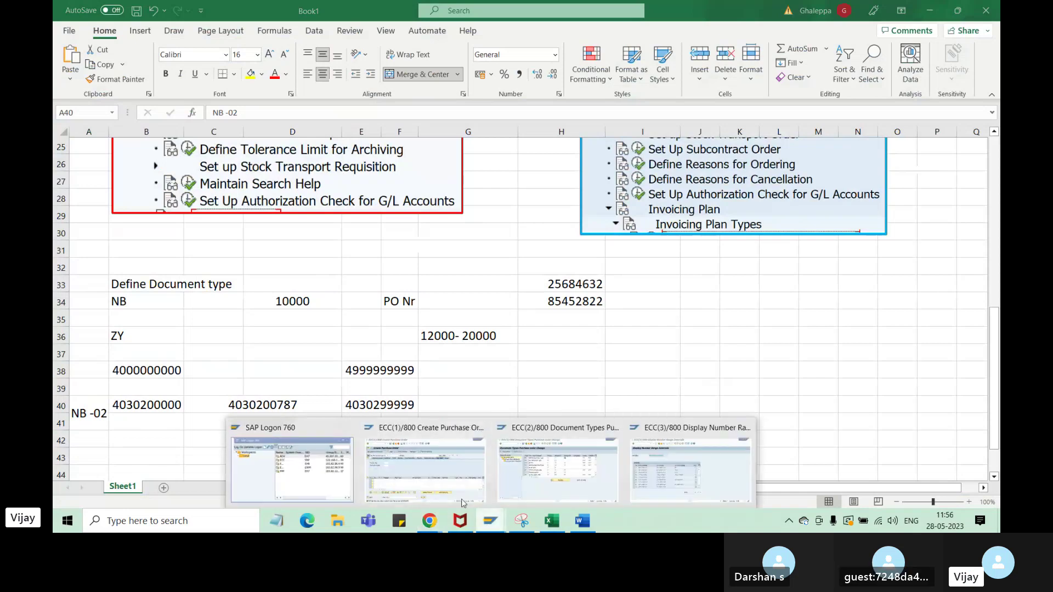
click(552, 492)
click(533, 153)
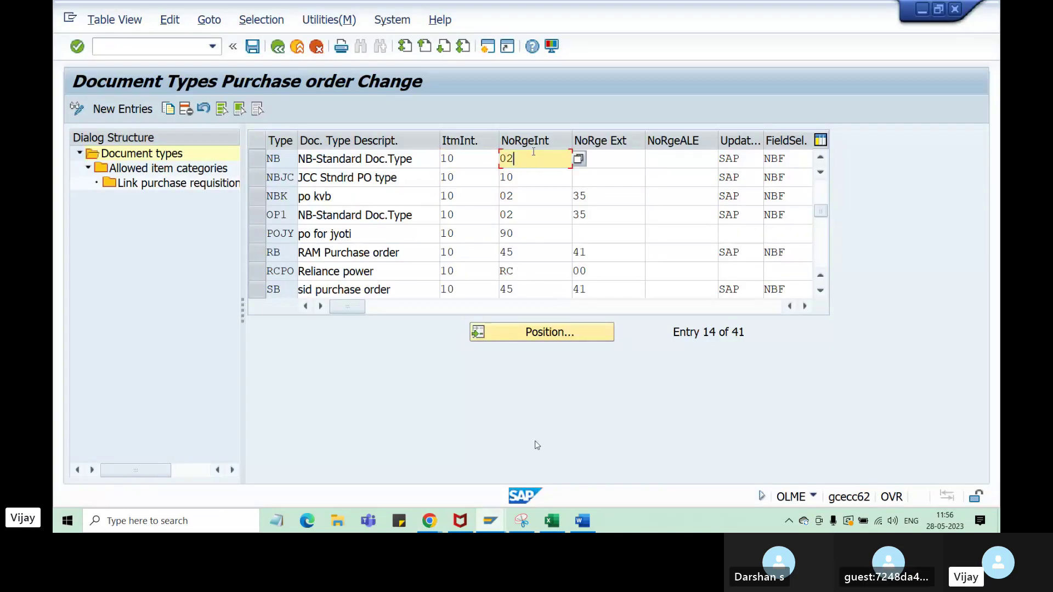
drag(534, 151, 496, 151)
drag(611, 157, 579, 157)
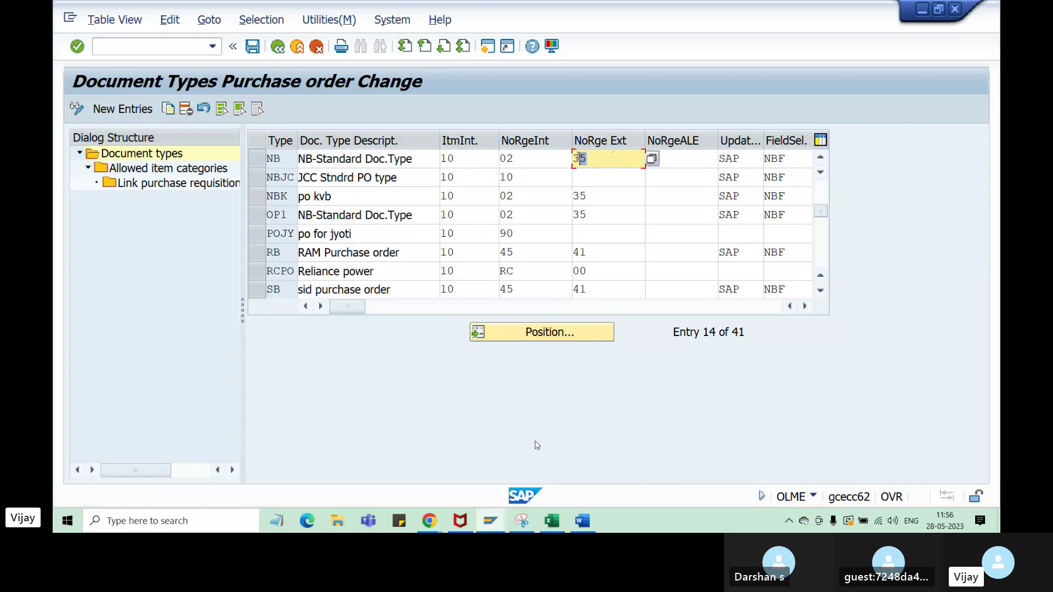
click(805, 306)
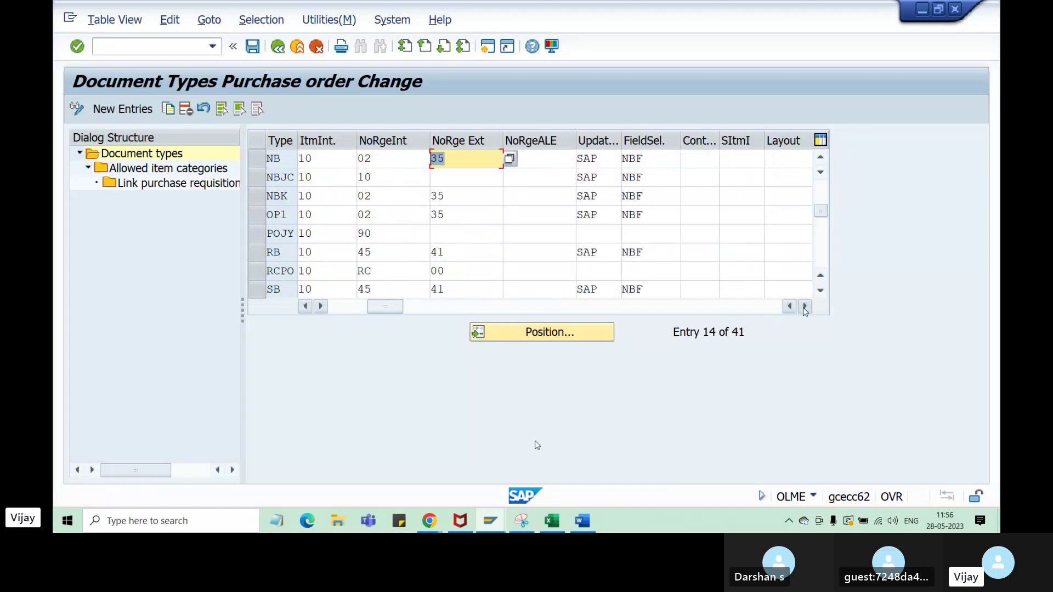
click(655, 160)
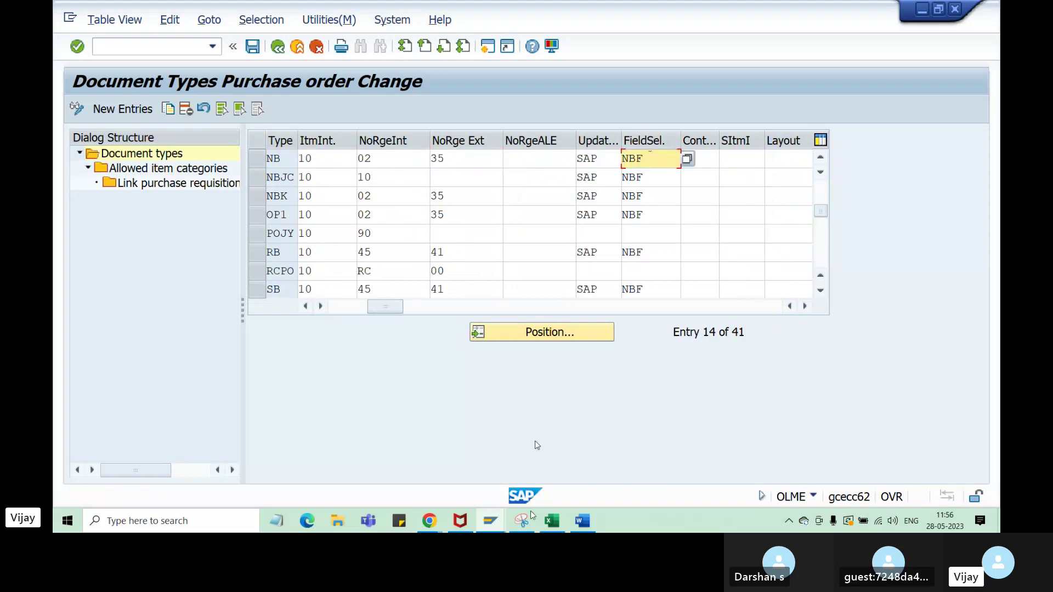
click(493, 521)
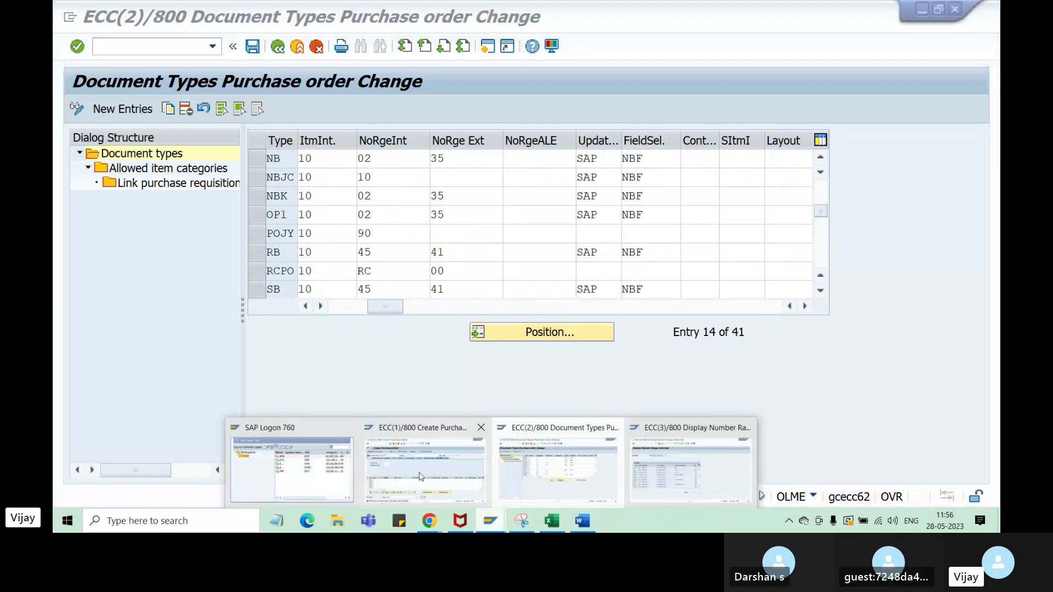
click(421, 477)
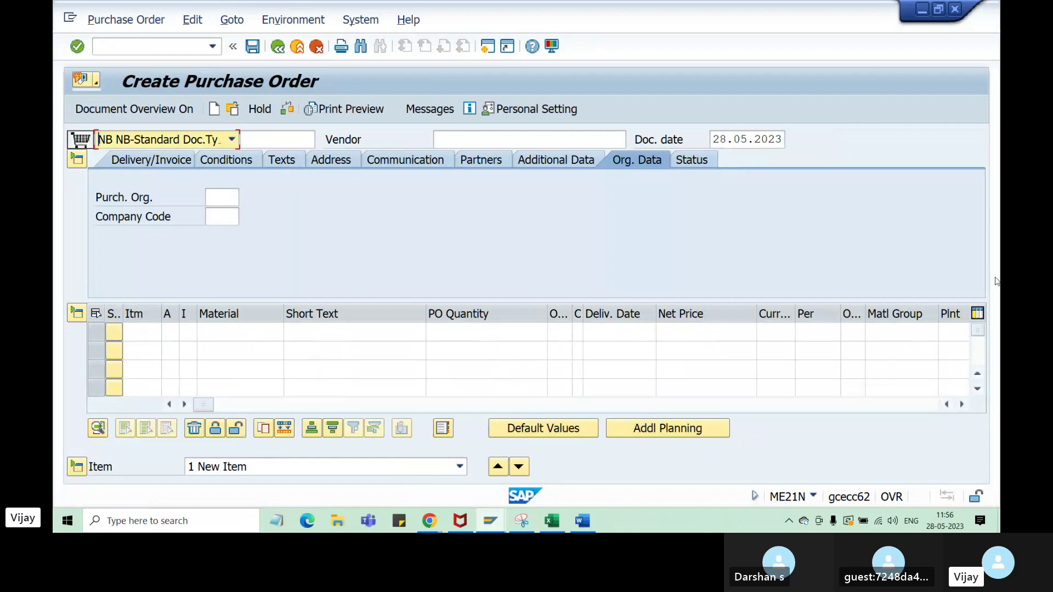
click(250, 332)
click(252, 347)
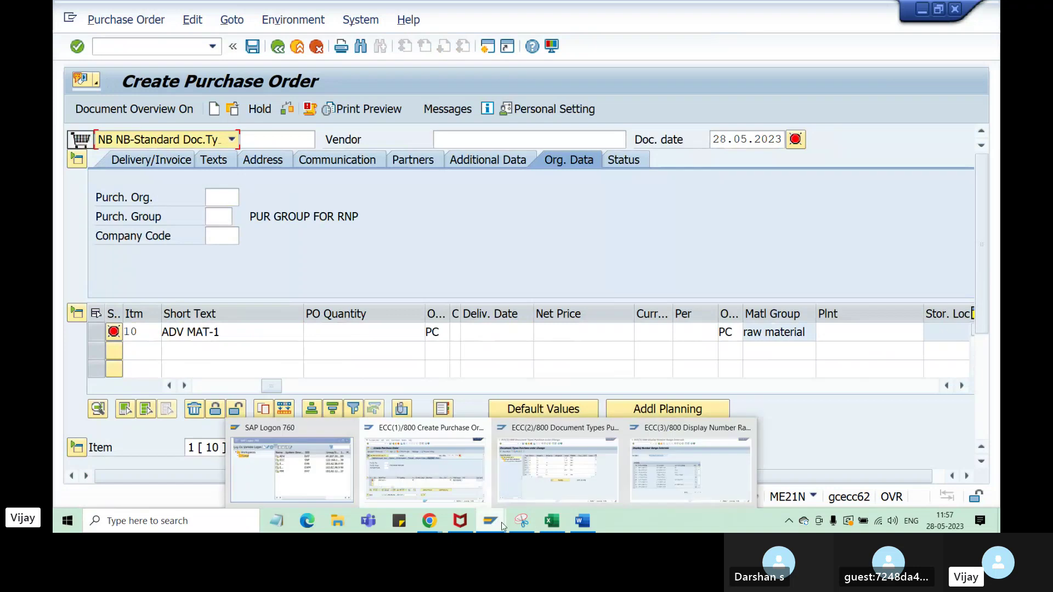
- Point out NB's field selection key NBF again, then go back to the Excel notes
mouse_move(492, 522)
click(582, 477)
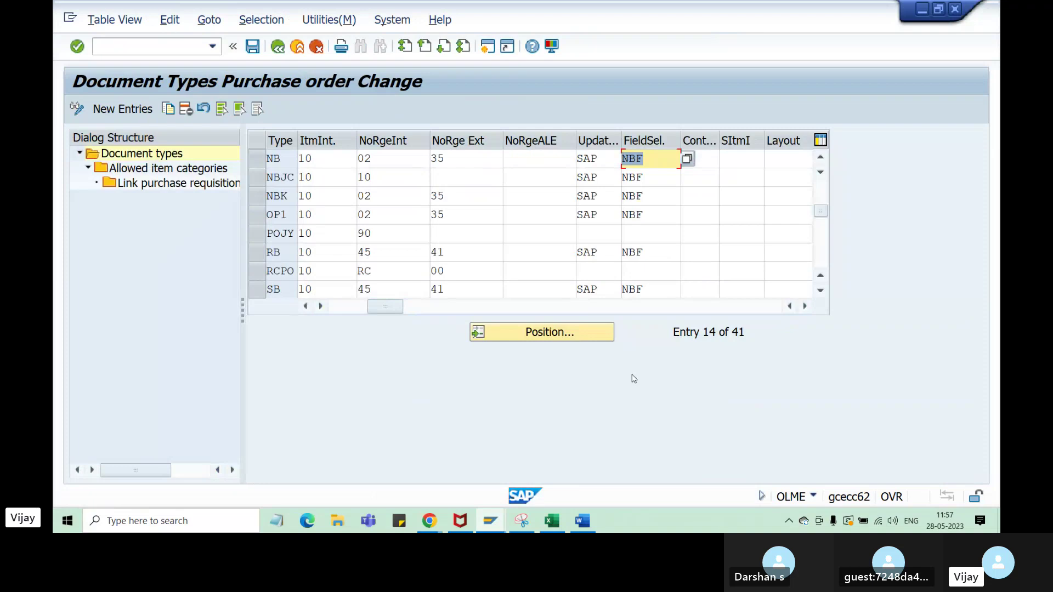
click(660, 160)
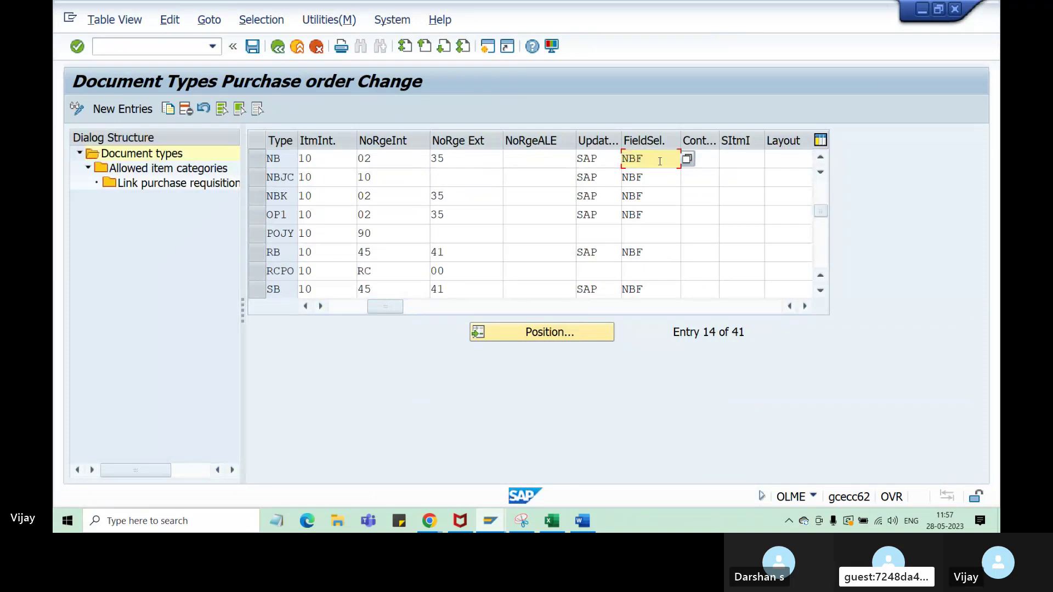
click(554, 521)
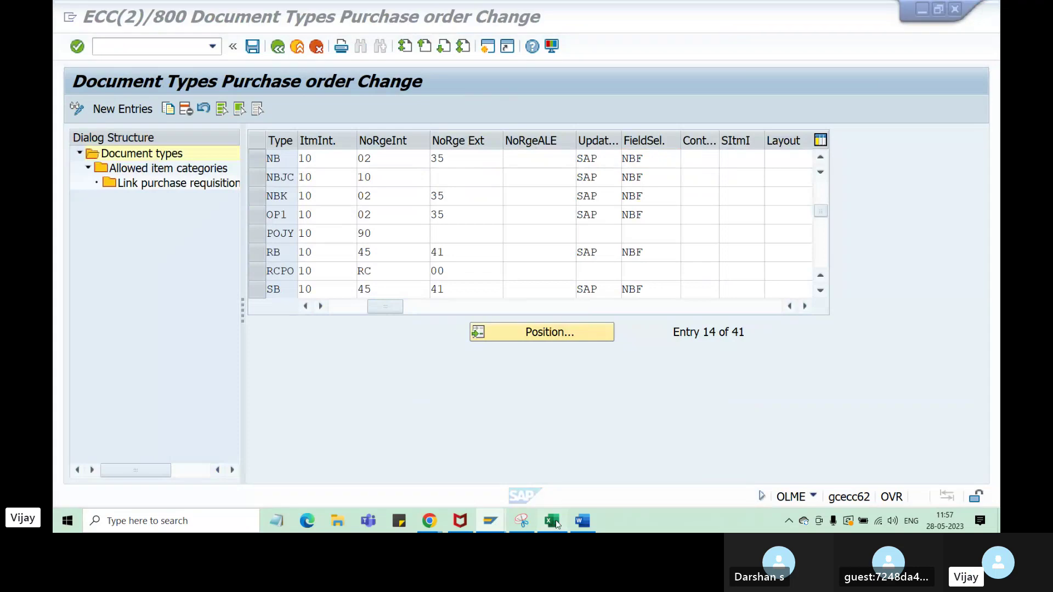
scroll(169, 440, down, 2)
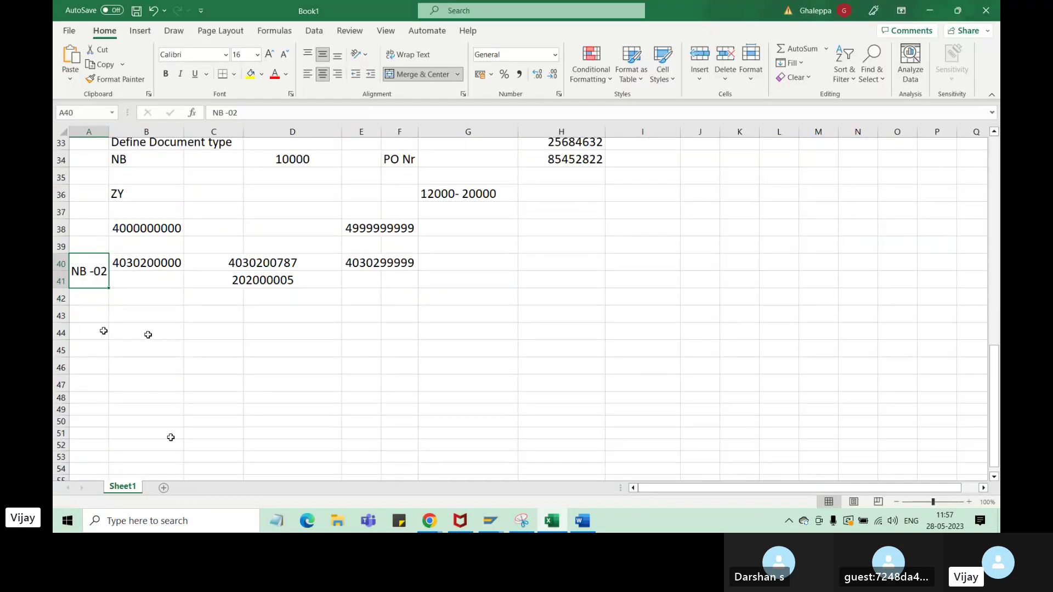
- Put All Borders on A44:C47 and enter 1, 2, 3 across row 44
drag(96, 331, 213, 376)
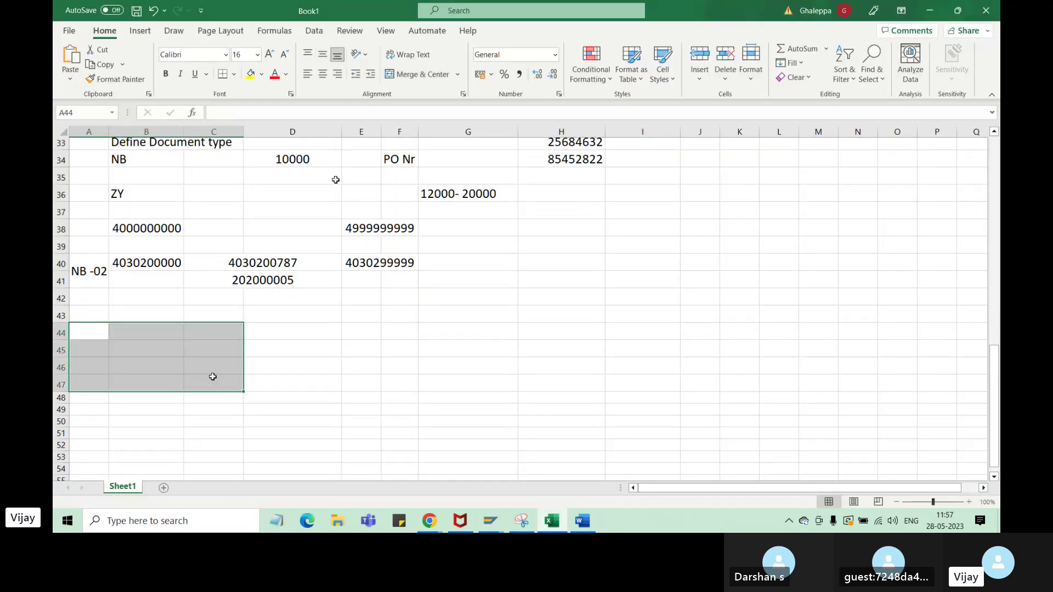
click(235, 74)
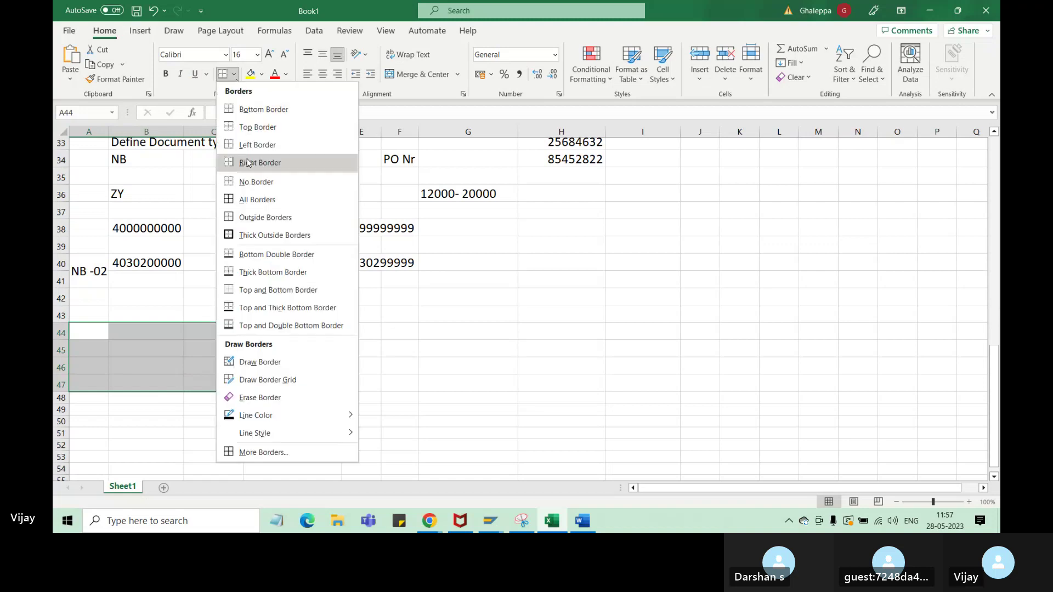
click(253, 203)
click(157, 372)
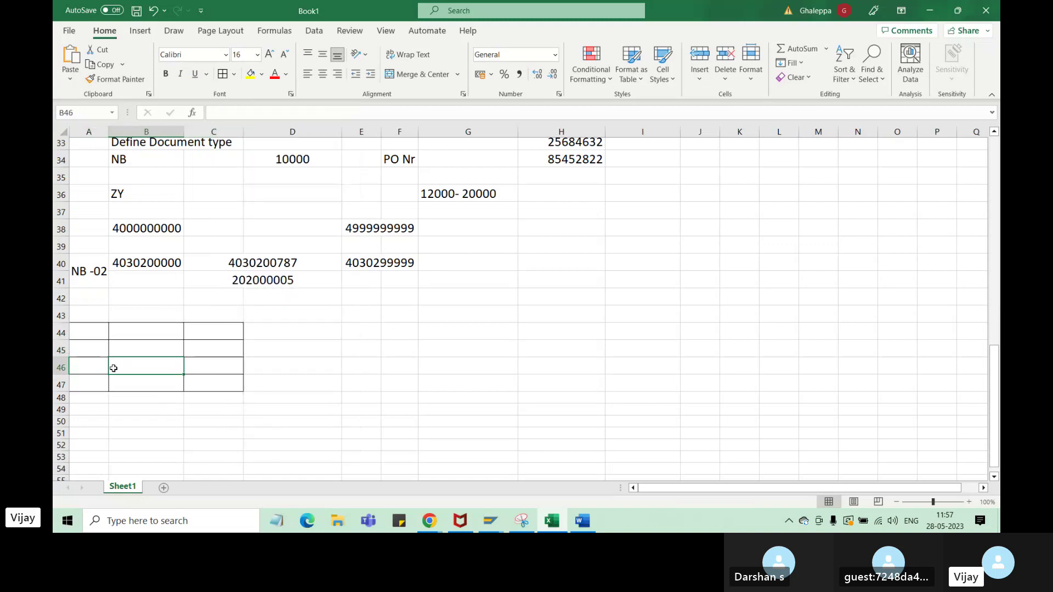
click(94, 336)
text(1)
key(Tab)
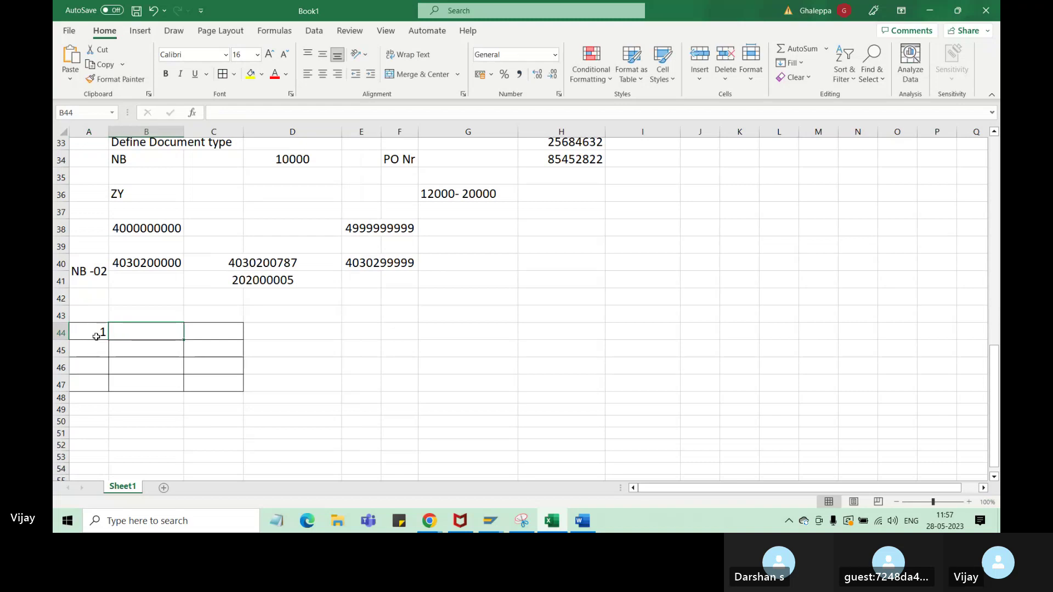
text(2)
key(Tab)
text(3)
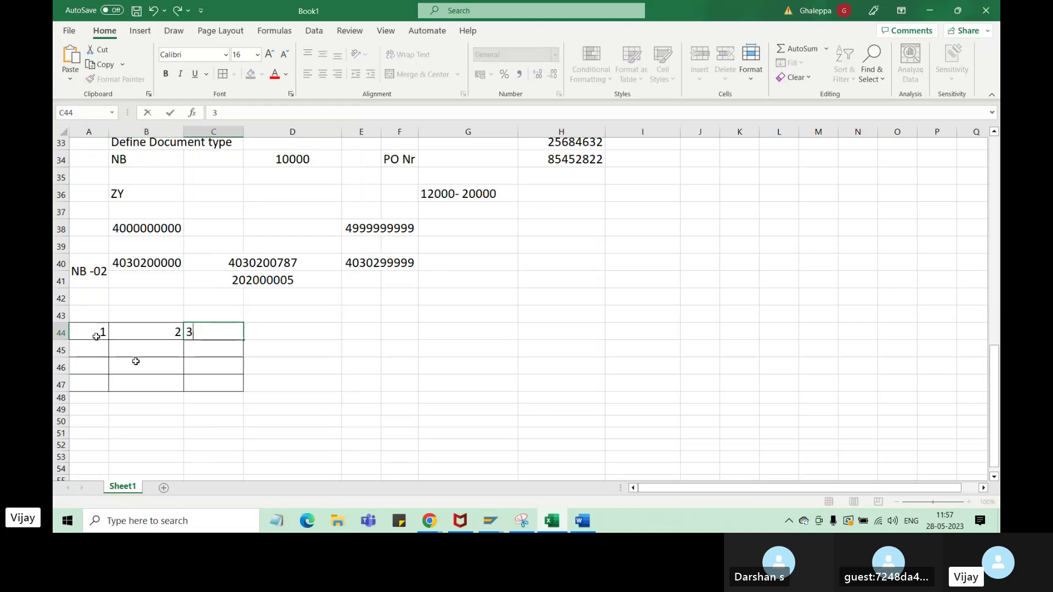
- Enter 5 in B46 and 7 in C45 of the new table
click(136, 361)
text(5)
click(226, 351)
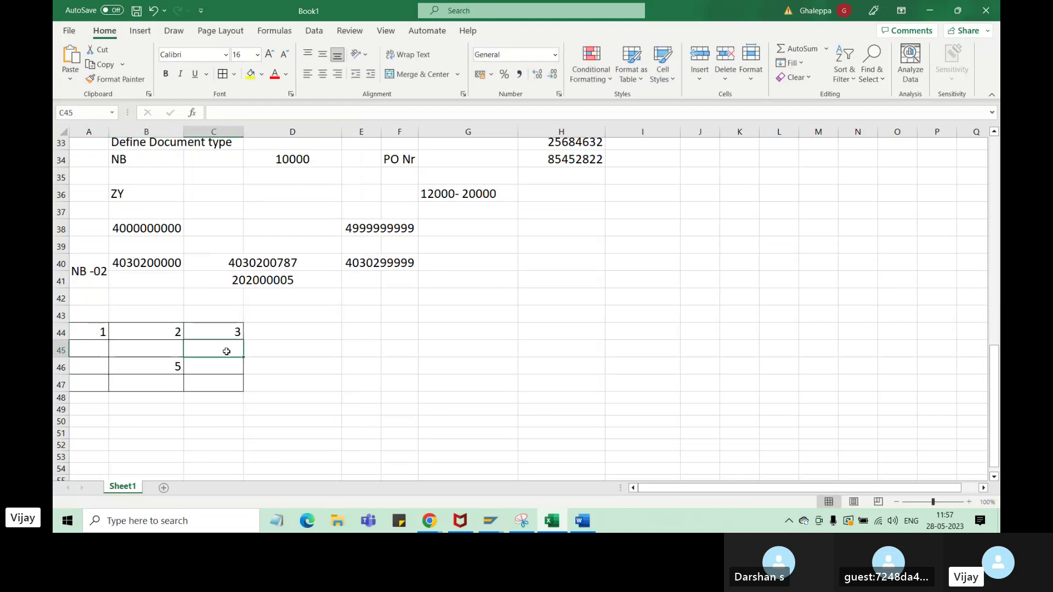
text(7)
click(219, 411)
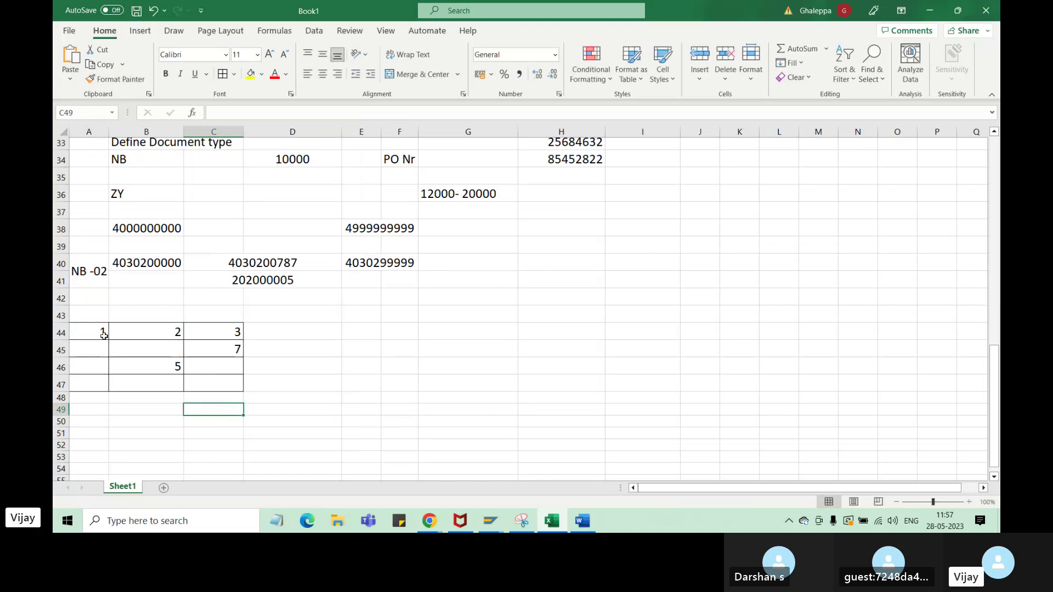
- Merge and center A43:C43 as the table's PO heading
drag(102, 332, 230, 381)
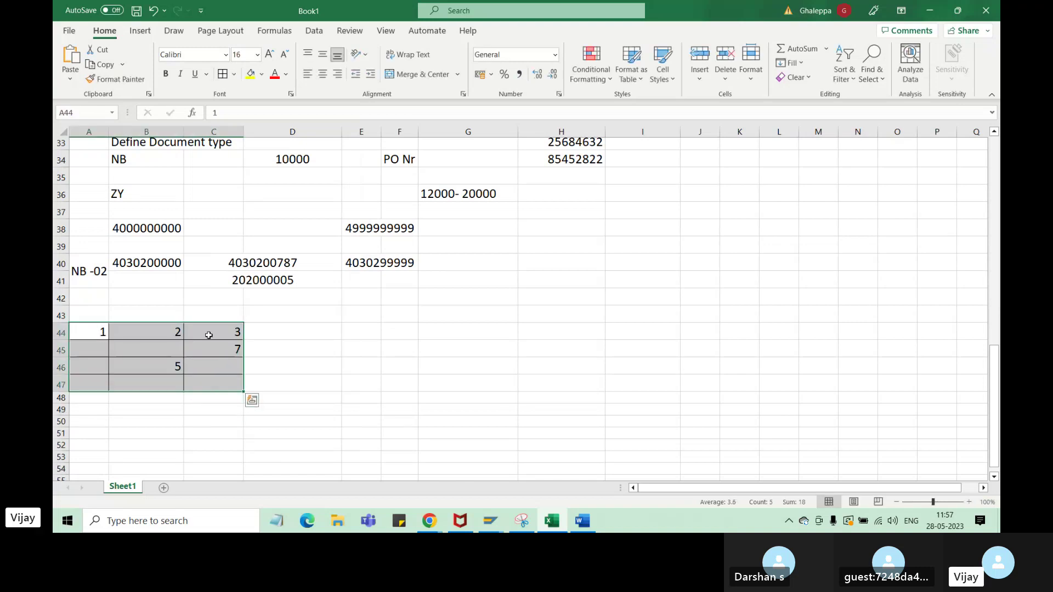
drag(95, 315, 225, 316)
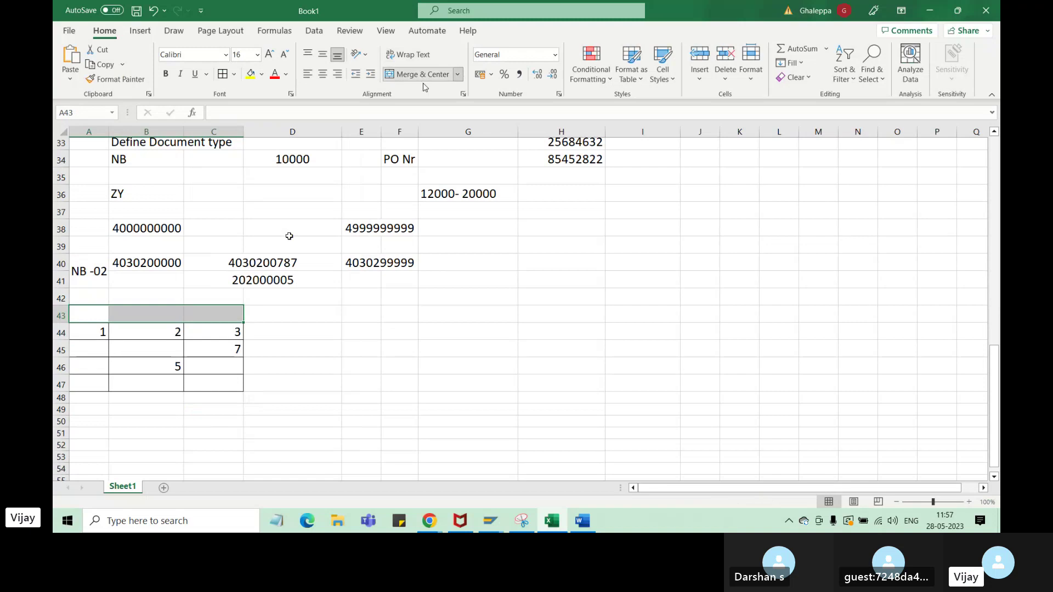
click(422, 76)
double_click(173, 309)
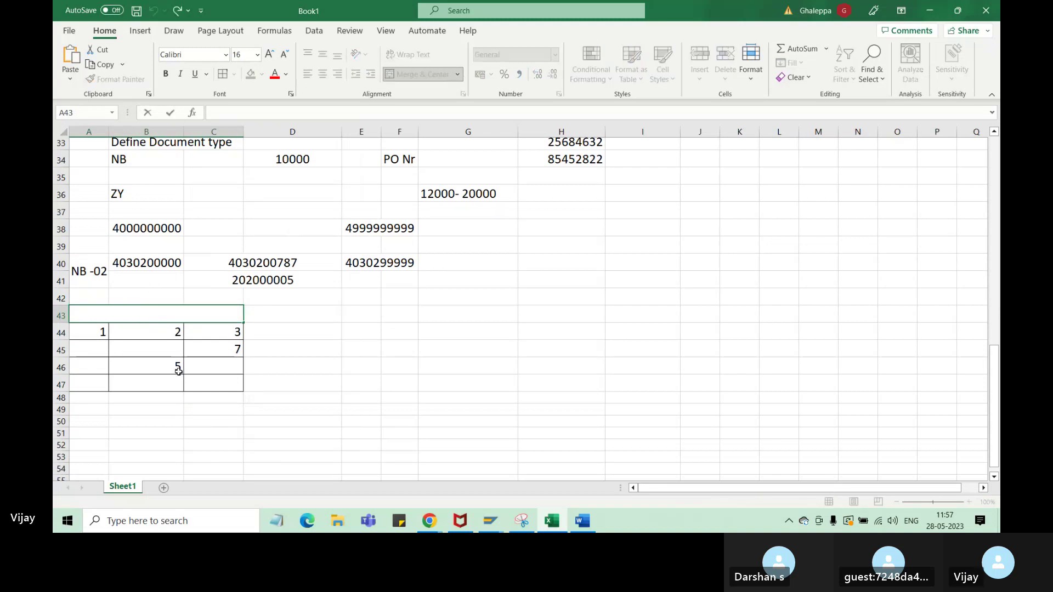
text(PO)
click(245, 414)
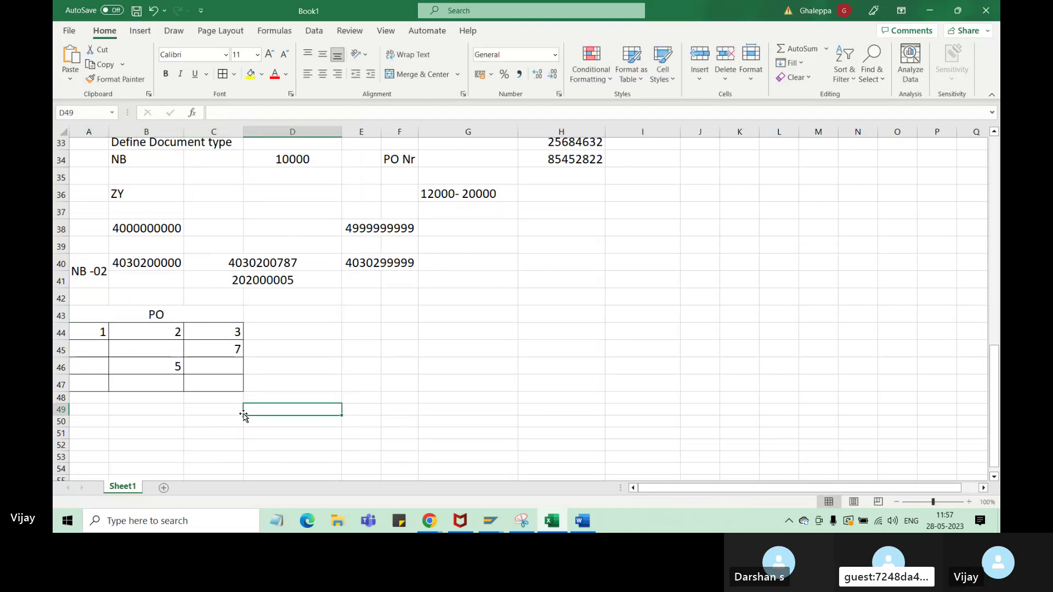
- Compare with the Create Purchase Order window, then delete the 5 from B46
drag(98, 331, 242, 332)
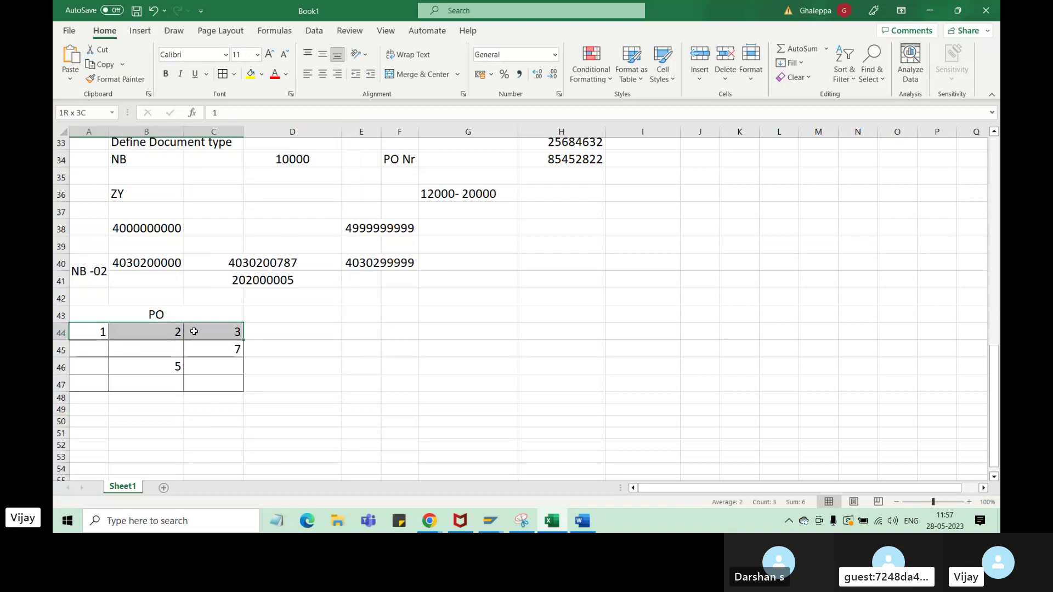
click(492, 524)
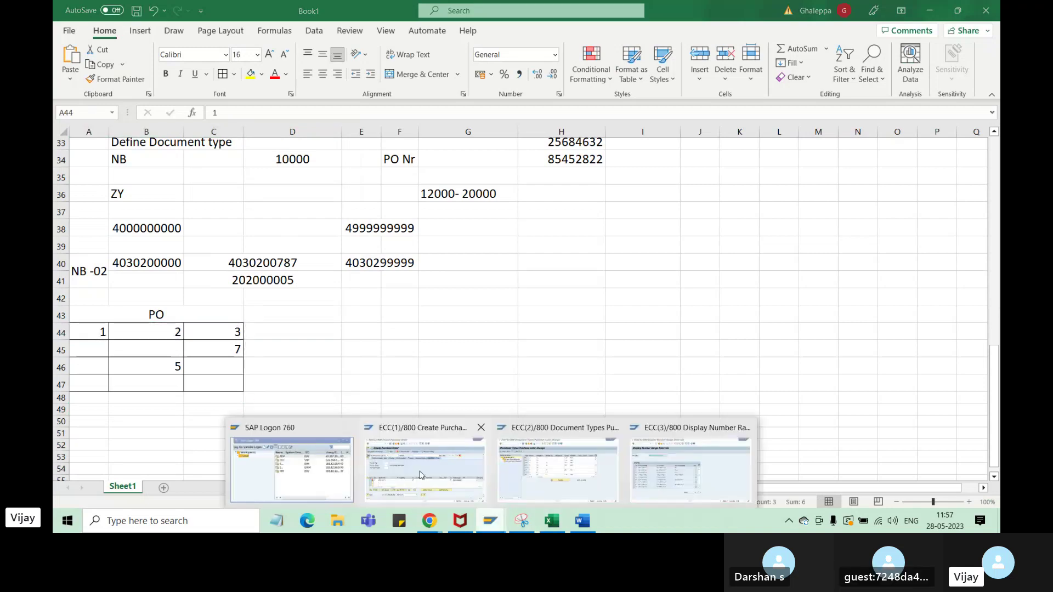
click(421, 475)
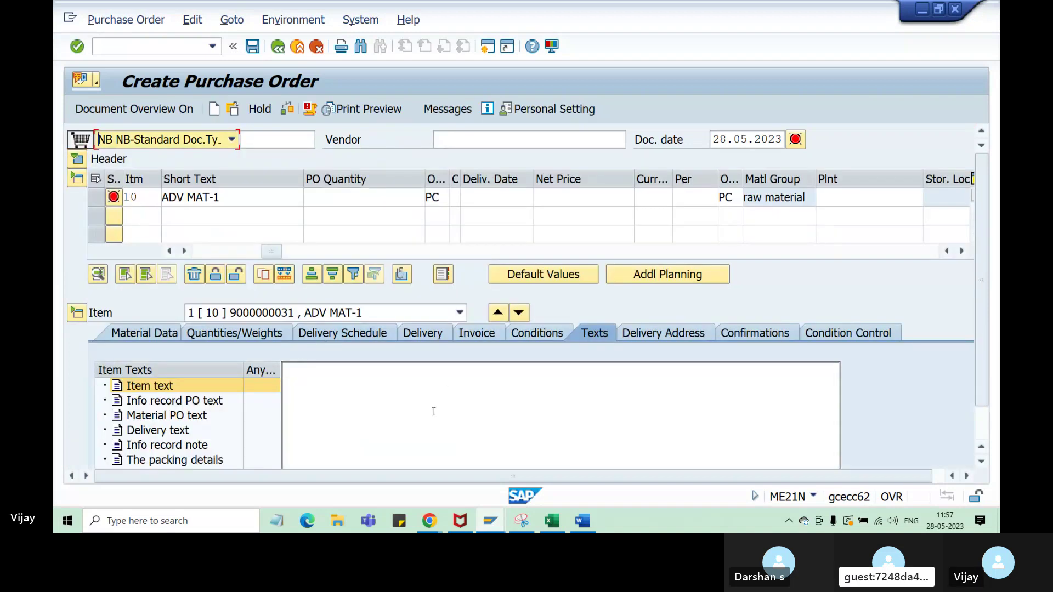
click(552, 521)
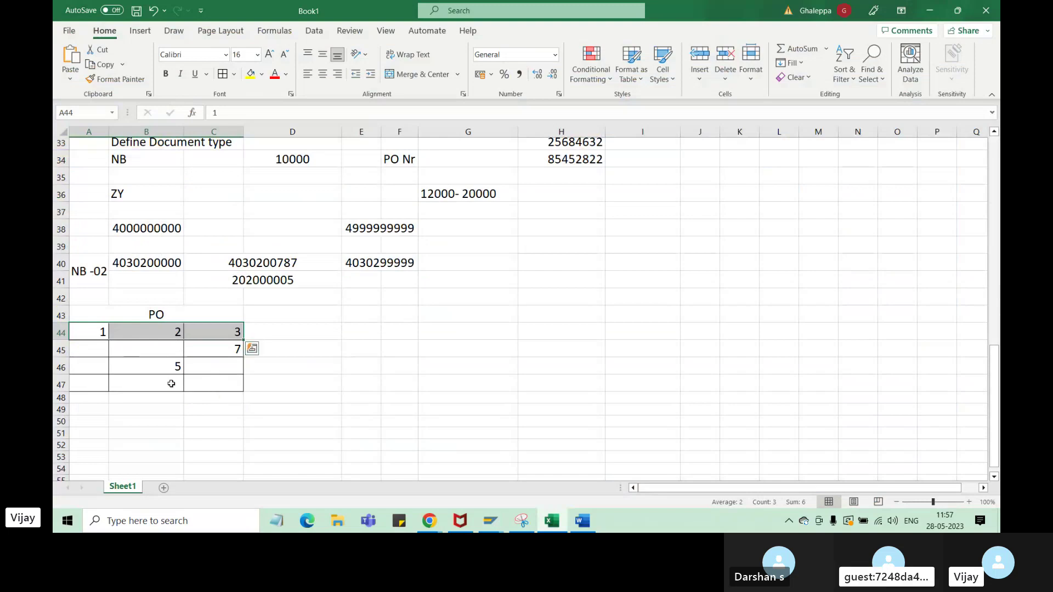
click(162, 366)
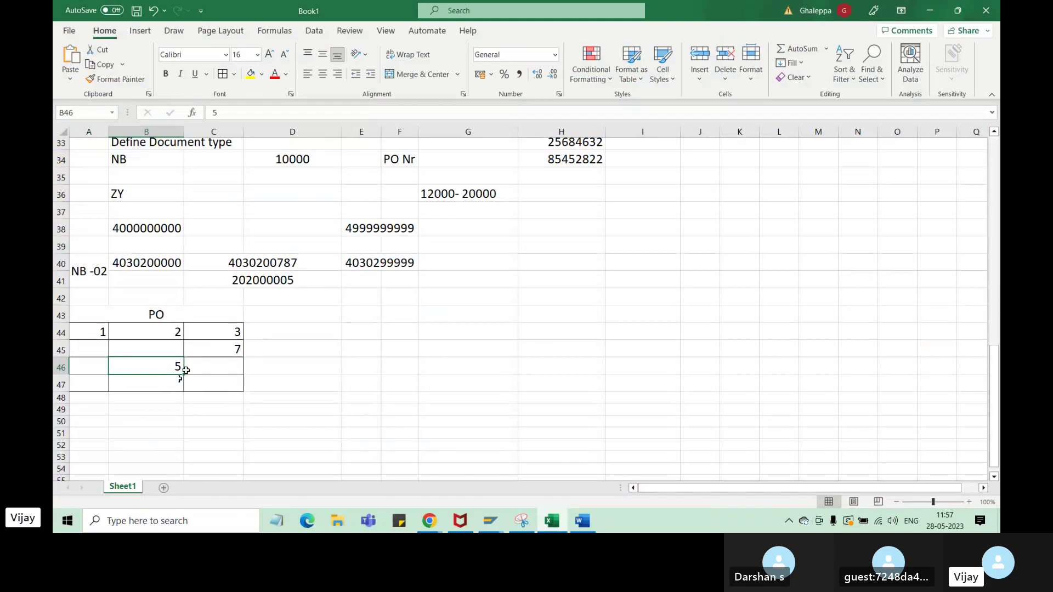
key(Delete)
- Merge A49:C49, enter 'N123/NBS/ABC' there and set it to font size 16
click(104, 411)
drag(99, 411, 210, 408)
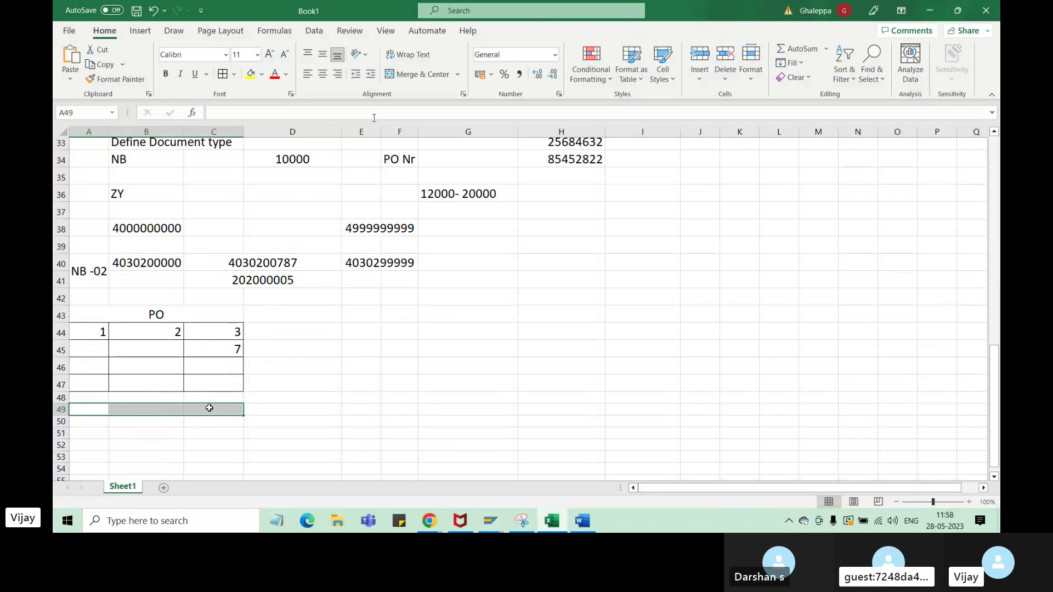
click(410, 75)
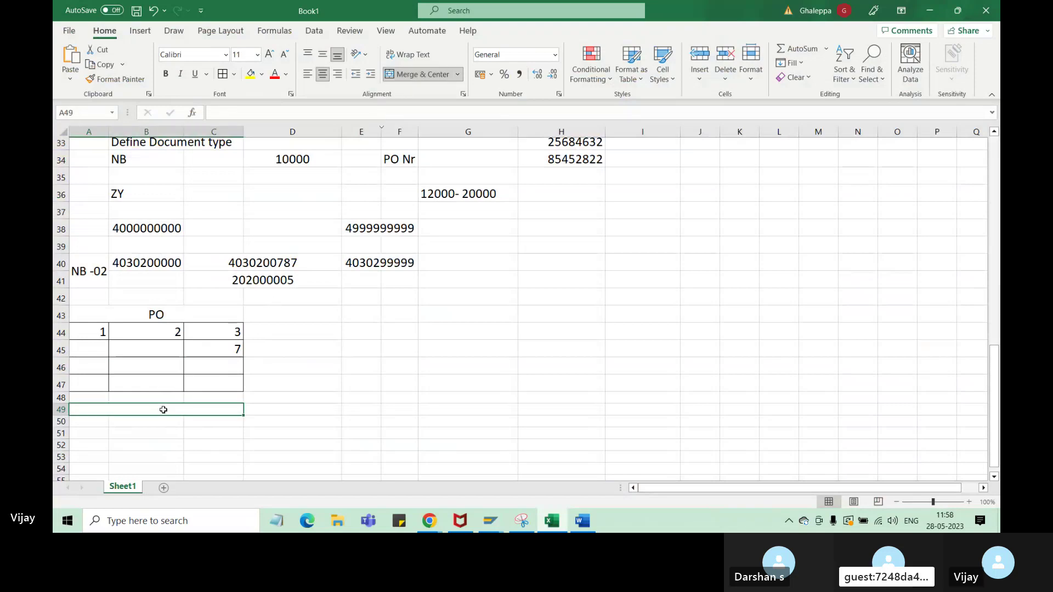
text(N1)
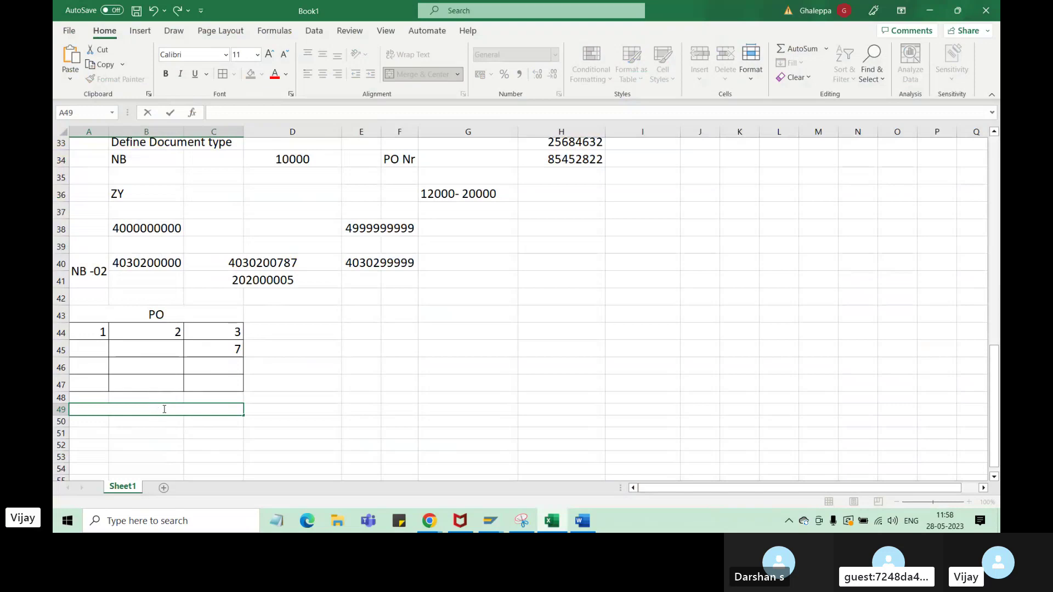
text(2)
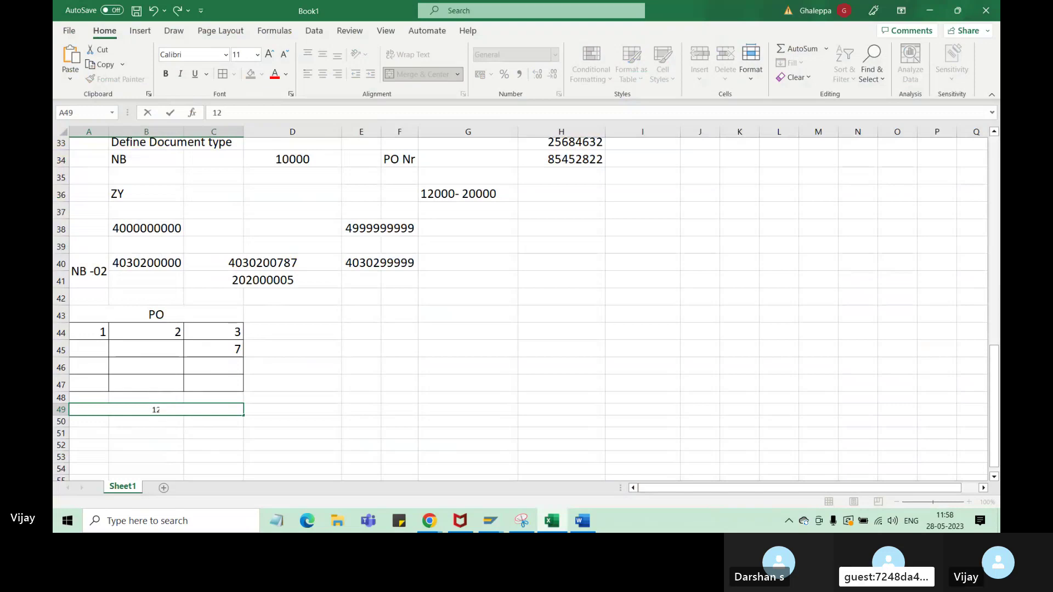
text(3/N)
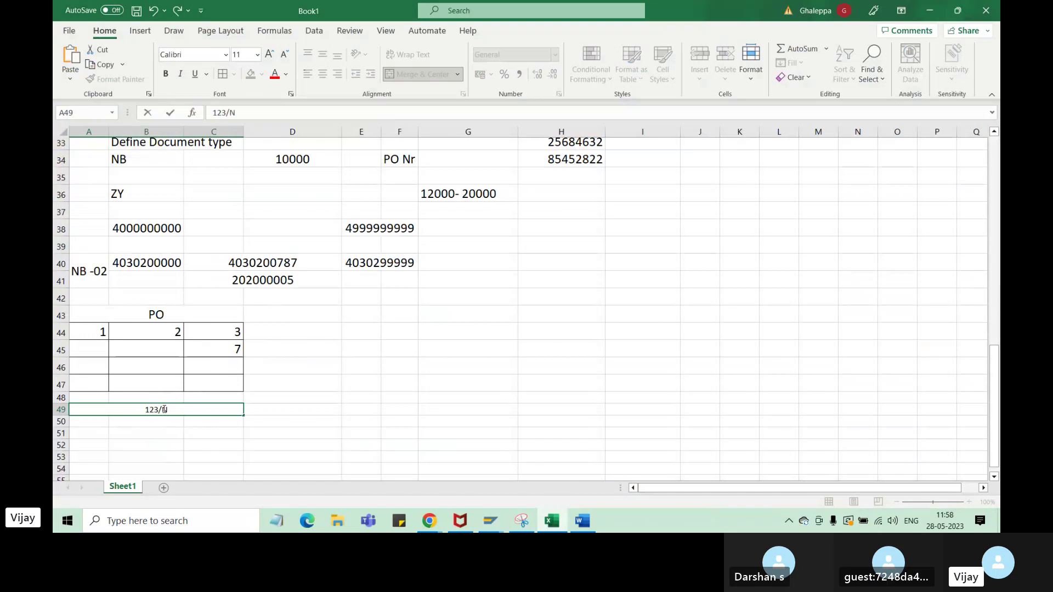
text(BS/ABC)
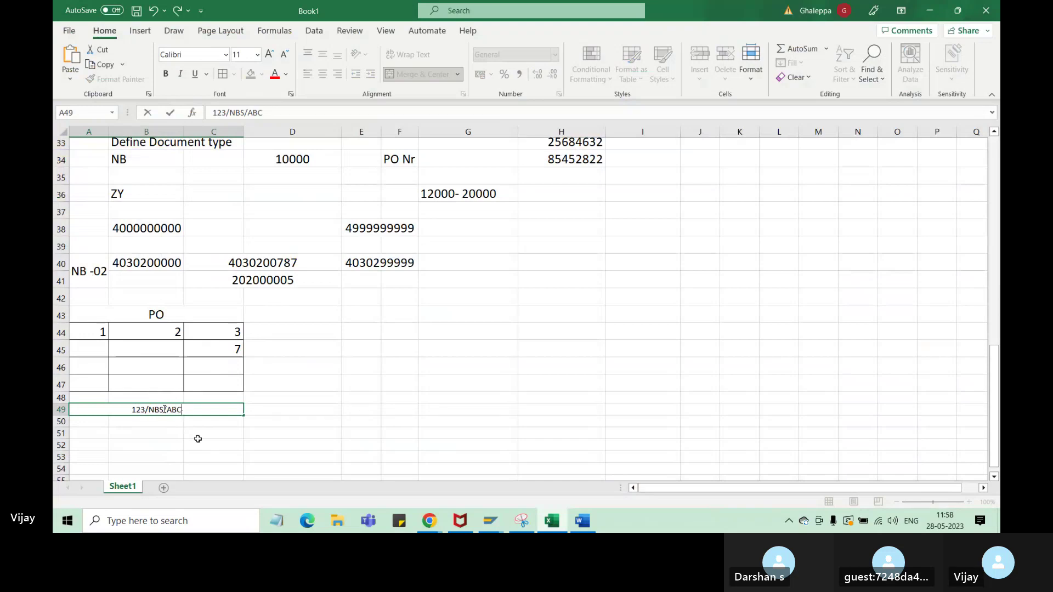
click(198, 439)
click(211, 410)
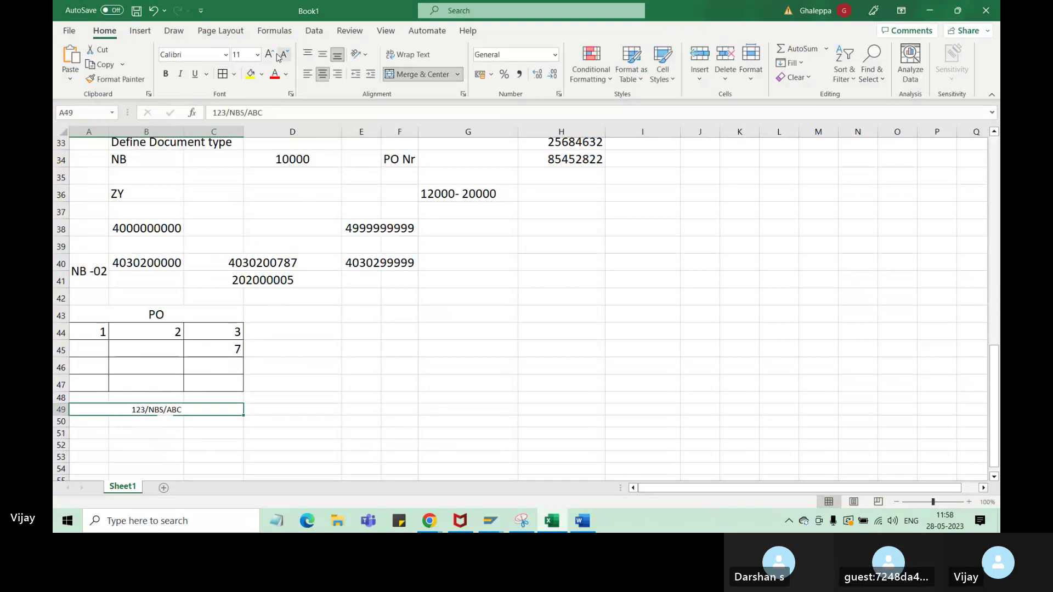
click(257, 55)
click(239, 164)
click(206, 384)
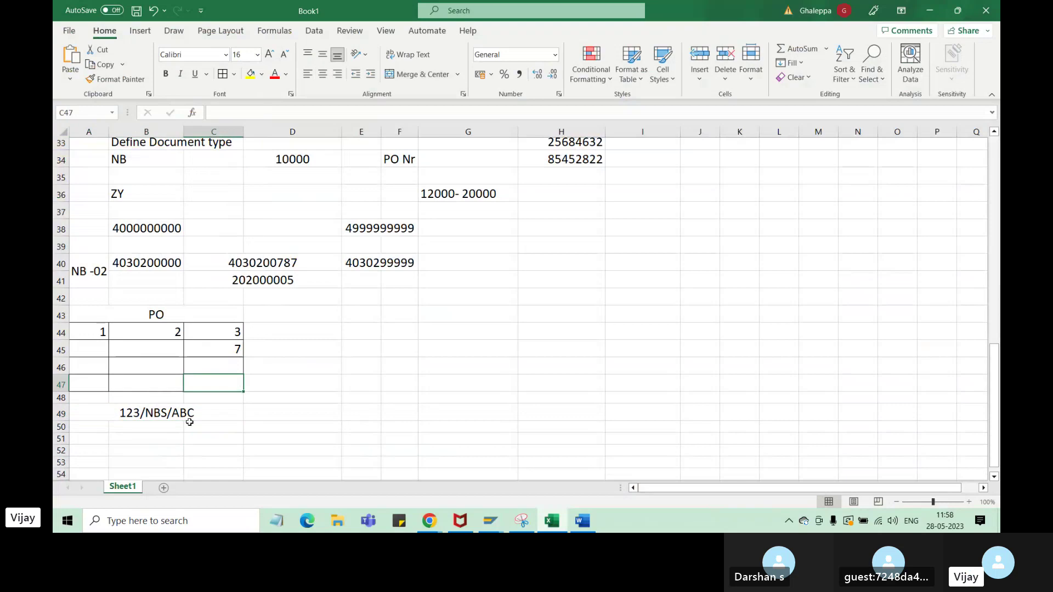
- Replace the 123/NBS/ prefix so it reads 'ABC - 5 filed is not required'; start A51 with NEF
click(156, 419)
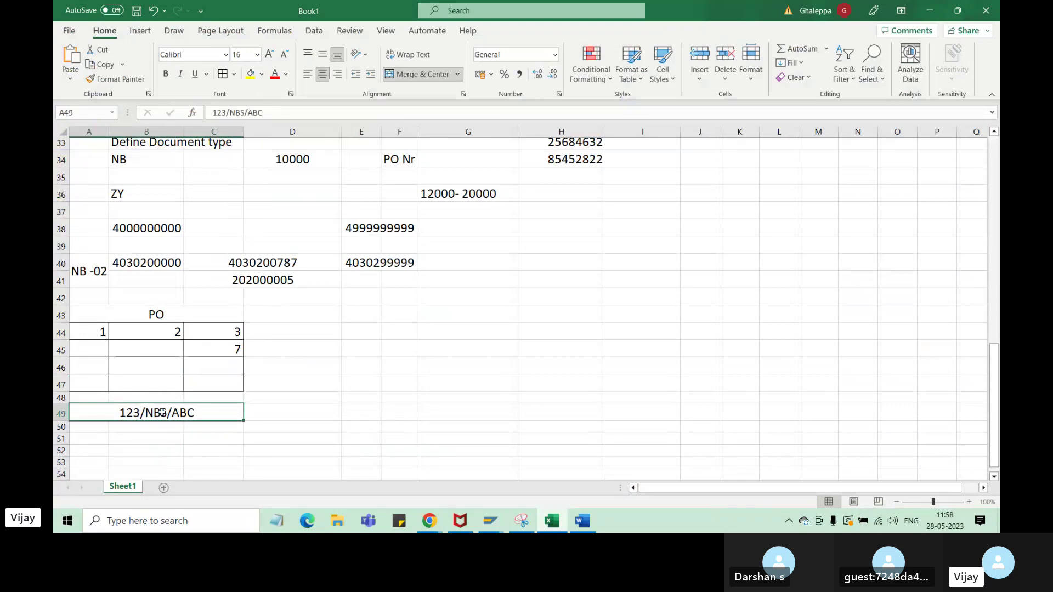
drag(171, 413, 100, 409)
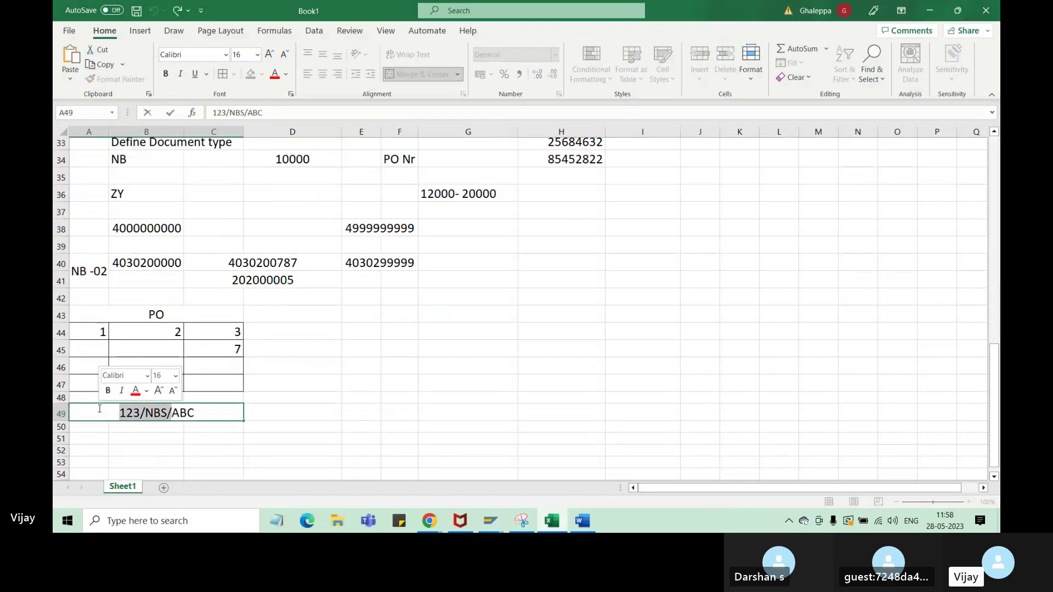
key(BackSpace)
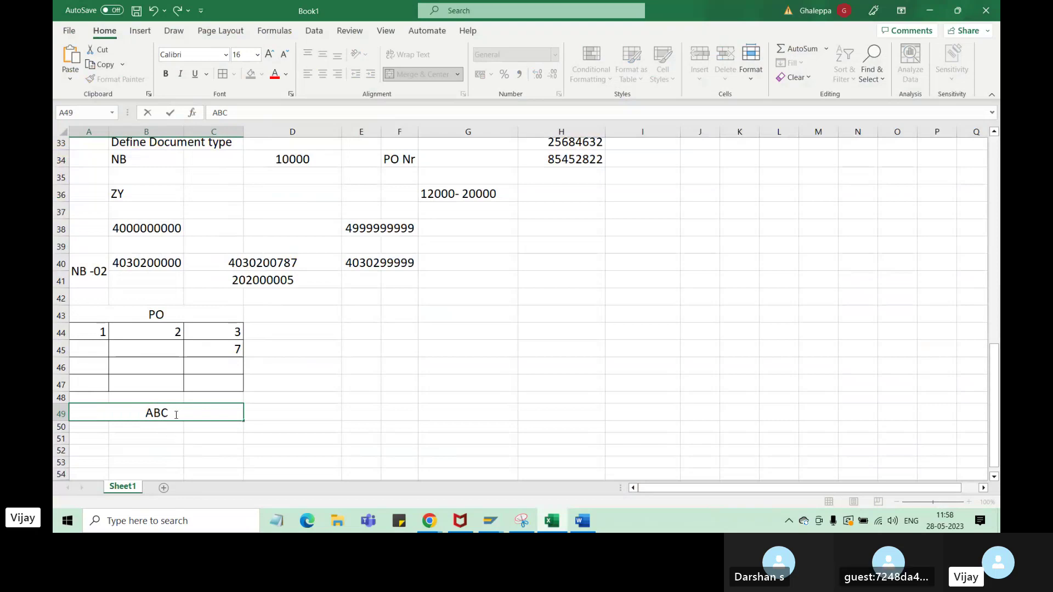
text(-)
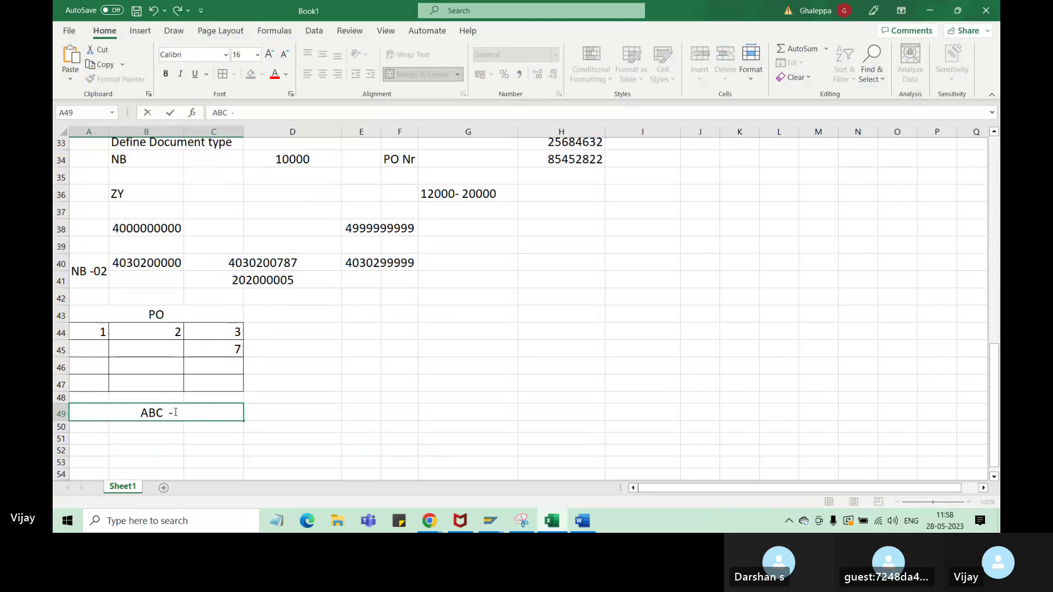
text( 5 f)
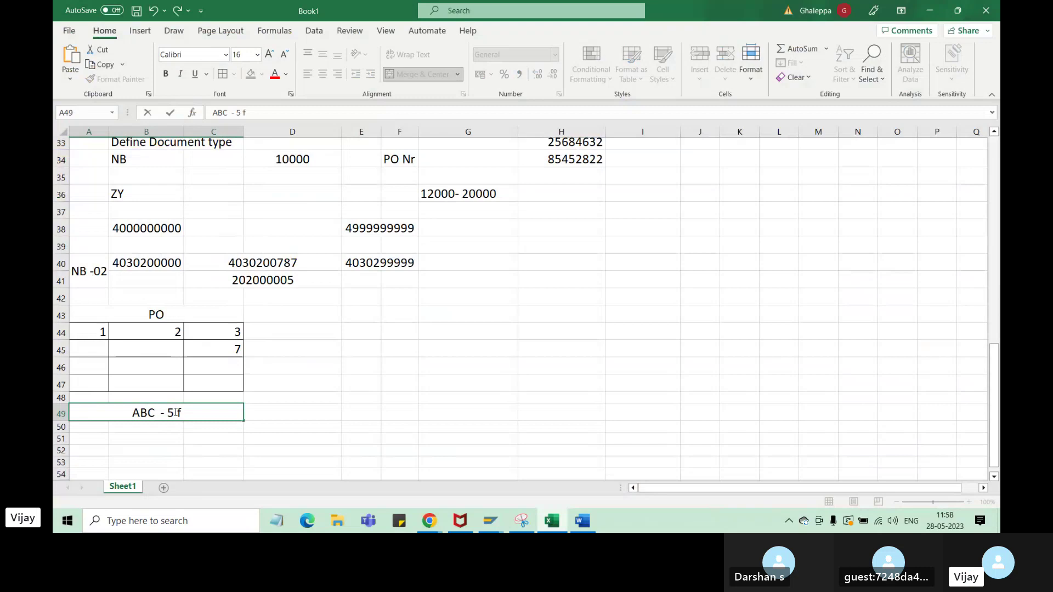
text(iled is)
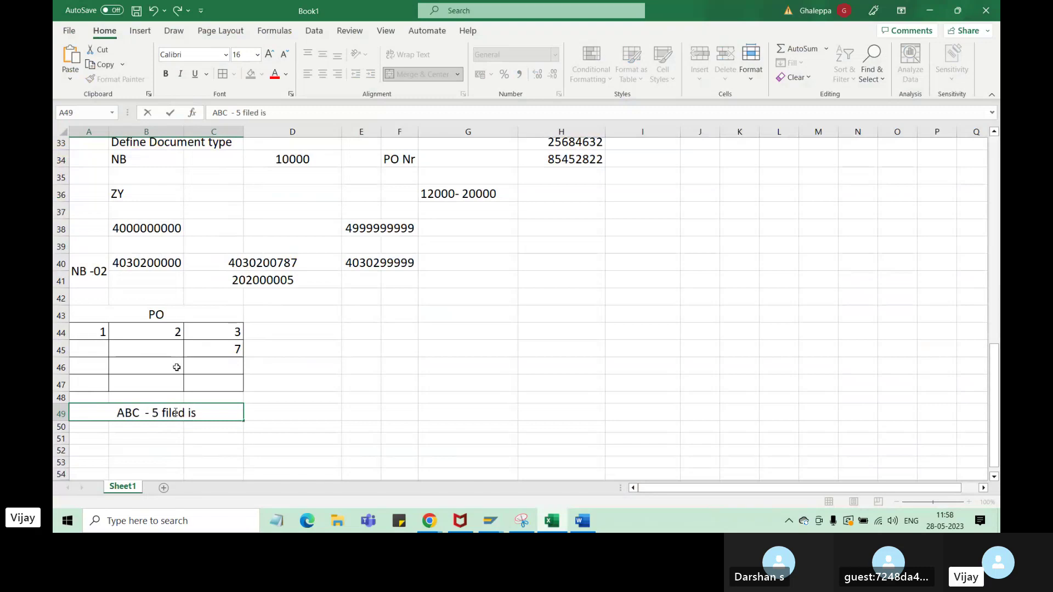
text( not required)
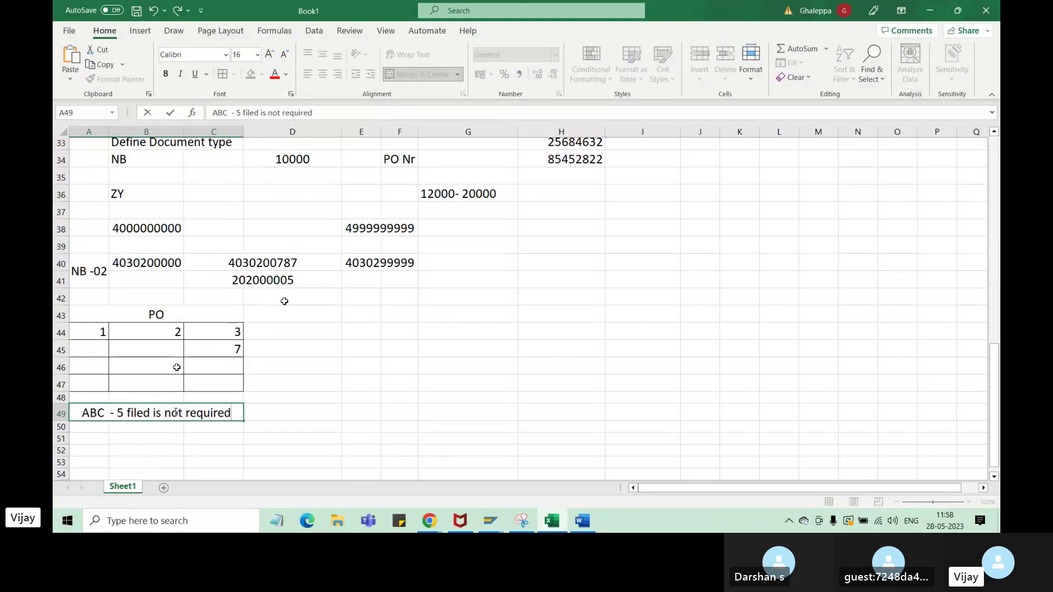
click(102, 440)
text(N)
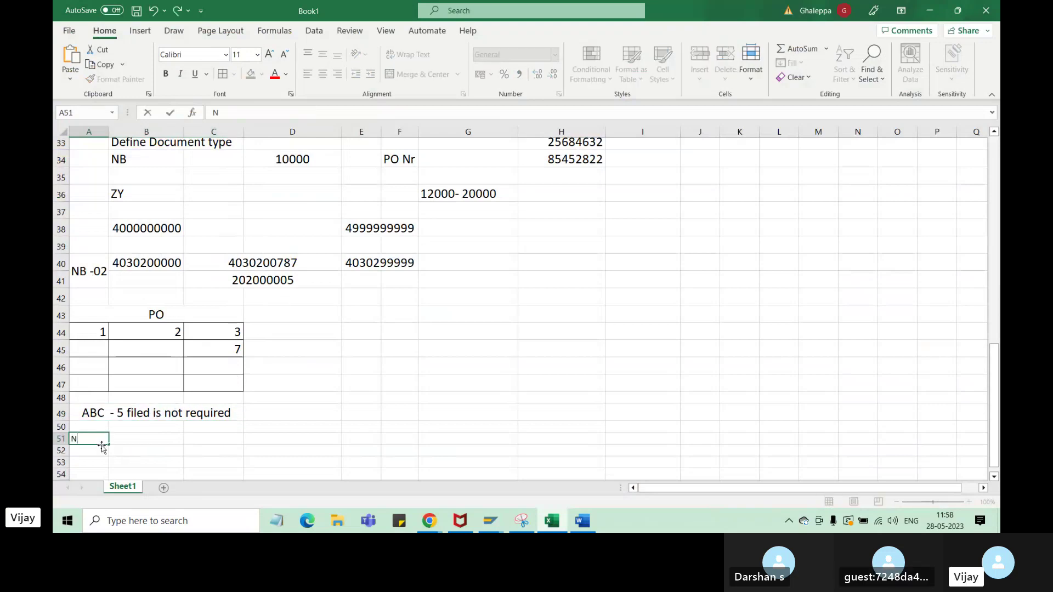
text(EF)
- Copy the NBF field selection key from SAP's document types into cell A51
mouse_move(489, 521)
click(566, 481)
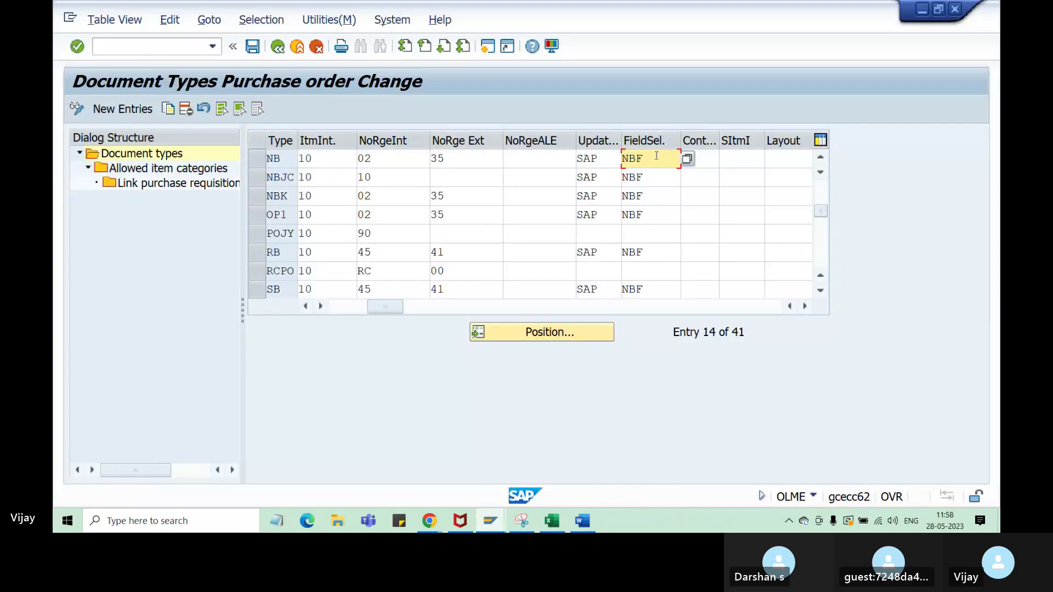
key(ctrl+c)
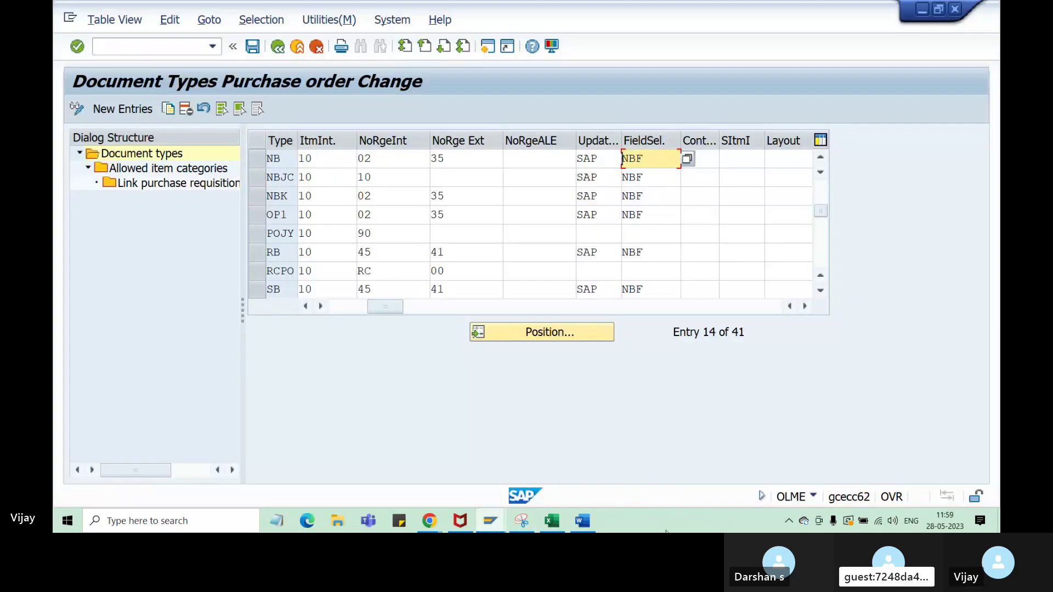
click(552, 521)
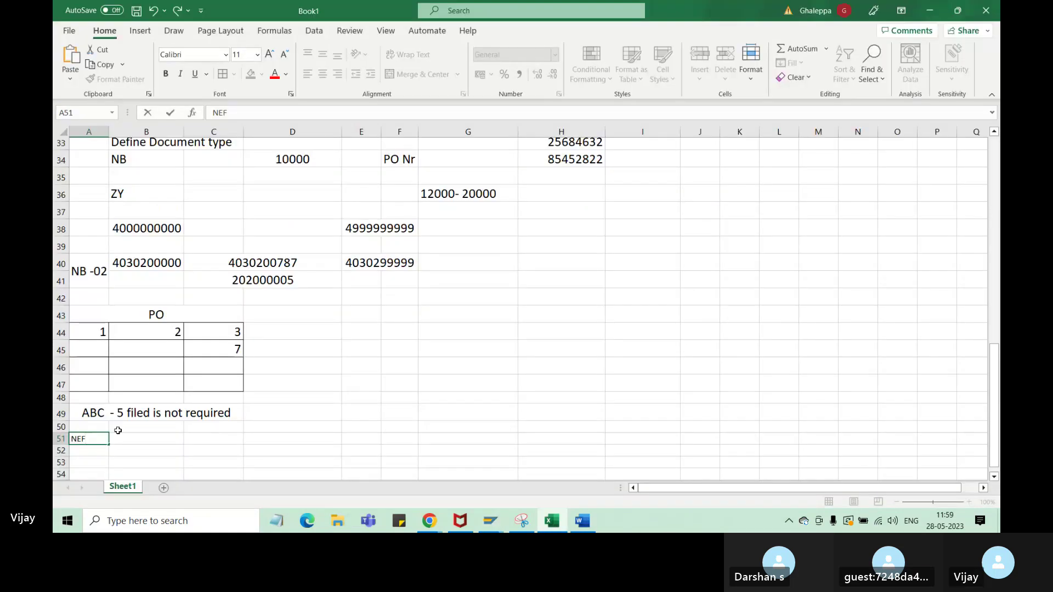
drag(92, 442, 197, 441)
key(ctrl+v)
click(154, 438)
- Set A51:C51 to font size 16 and merge and center it
click(399, 80)
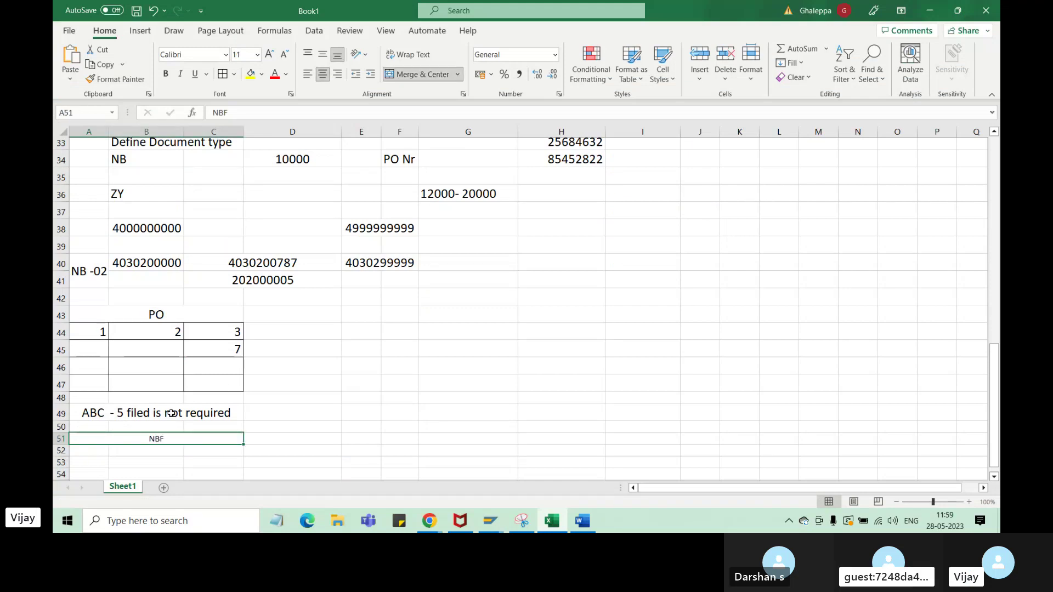
key(ctrl+z)
drag(87, 439, 296, 441)
drag(106, 444, 176, 445)
drag(83, 440, 219, 441)
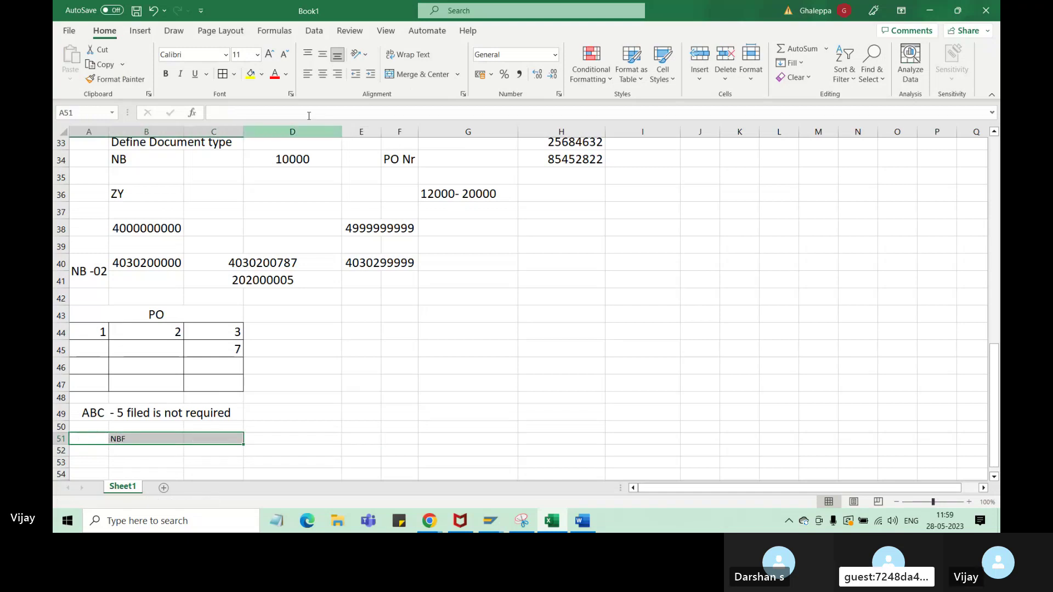
click(257, 55)
click(238, 163)
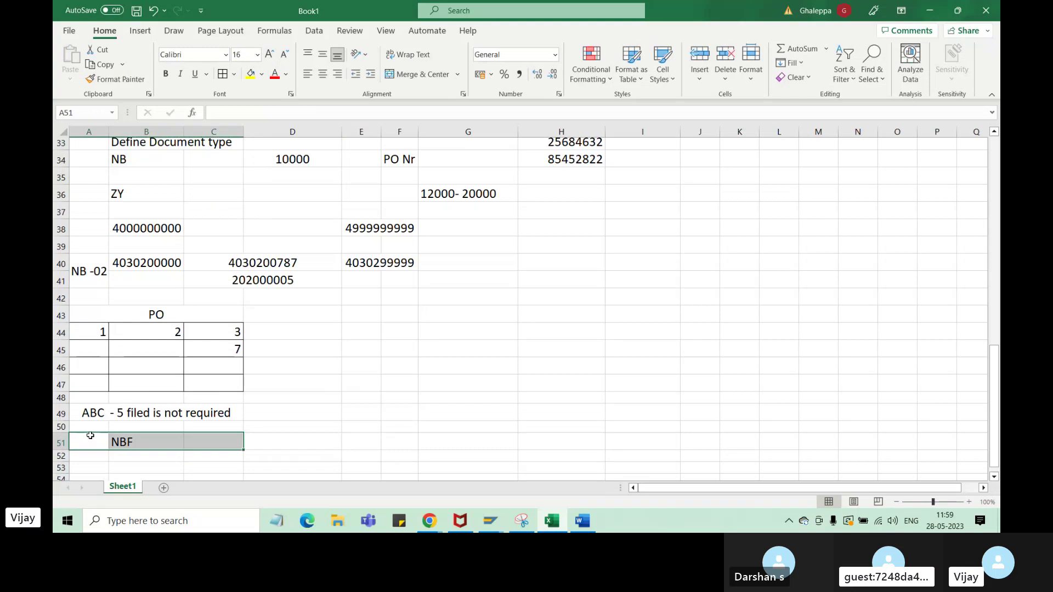
drag(89, 440, 214, 448)
click(407, 77)
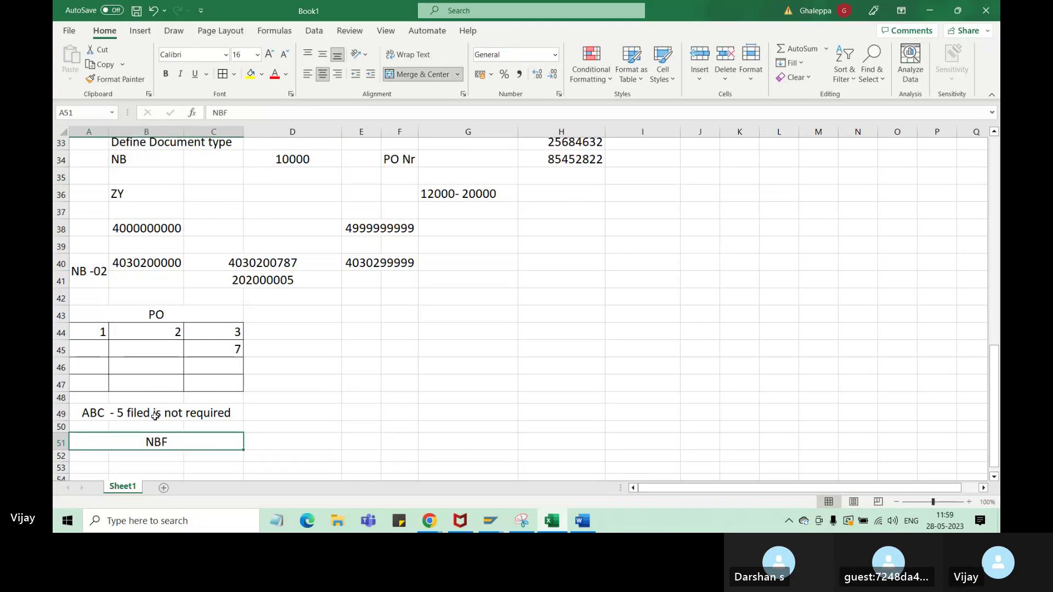
- Rewrite the merged cell as 'NBF - 5 filed is required'
key(BackSpace)
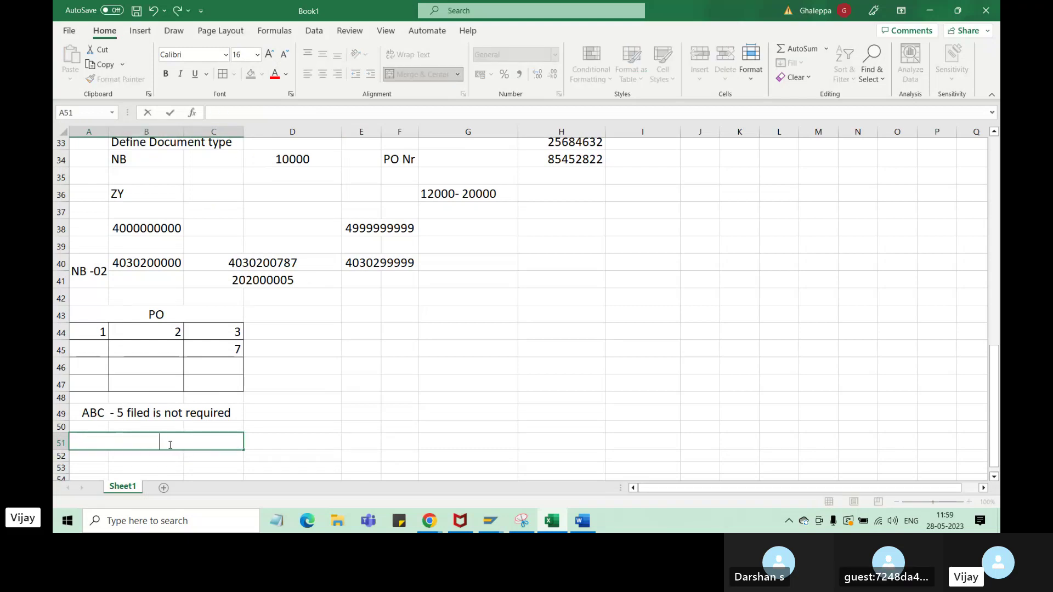
text(NBF - 5 f)
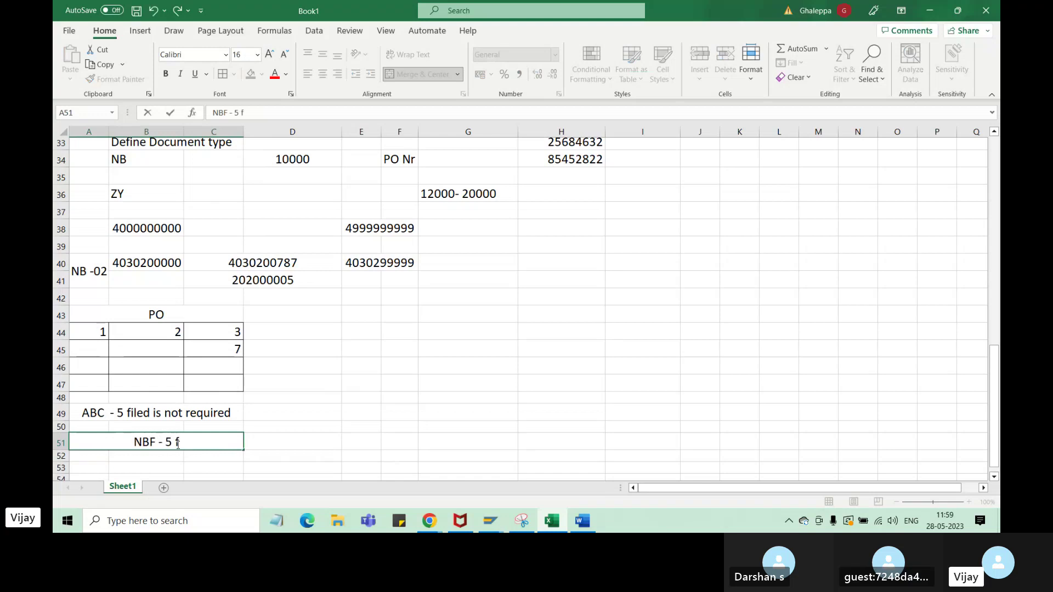
text(iled s)
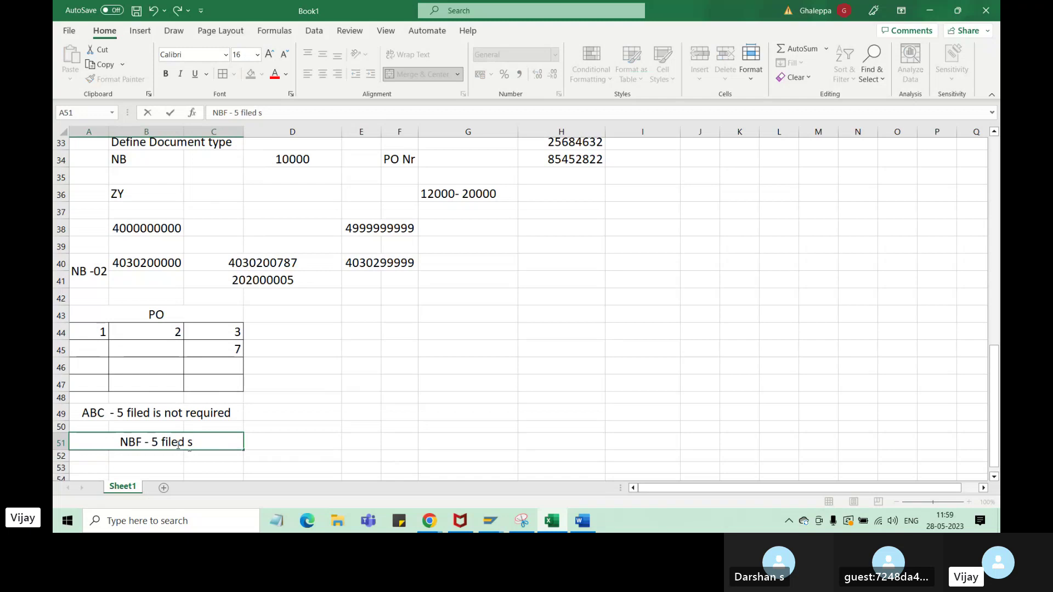
key(BackSpace)
text(is required)
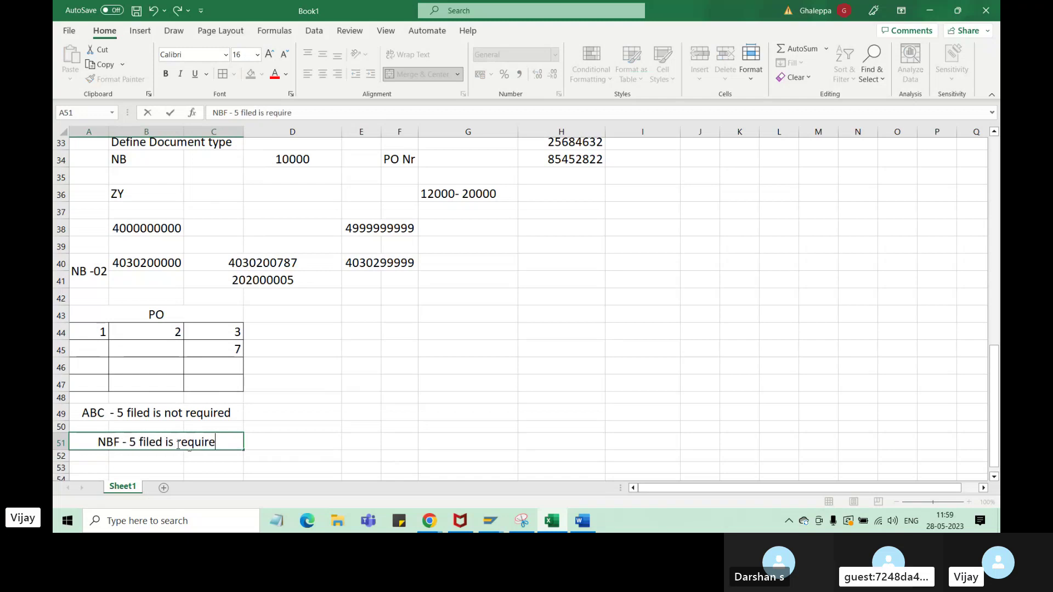
click(490, 521)
click(447, 488)
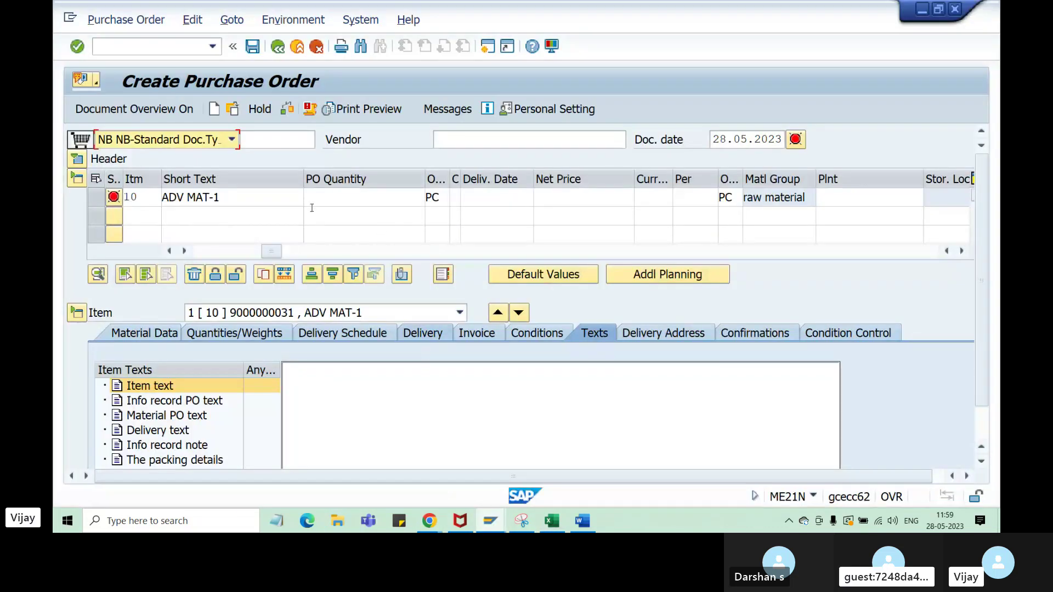
click(406, 231)
click(656, 196)
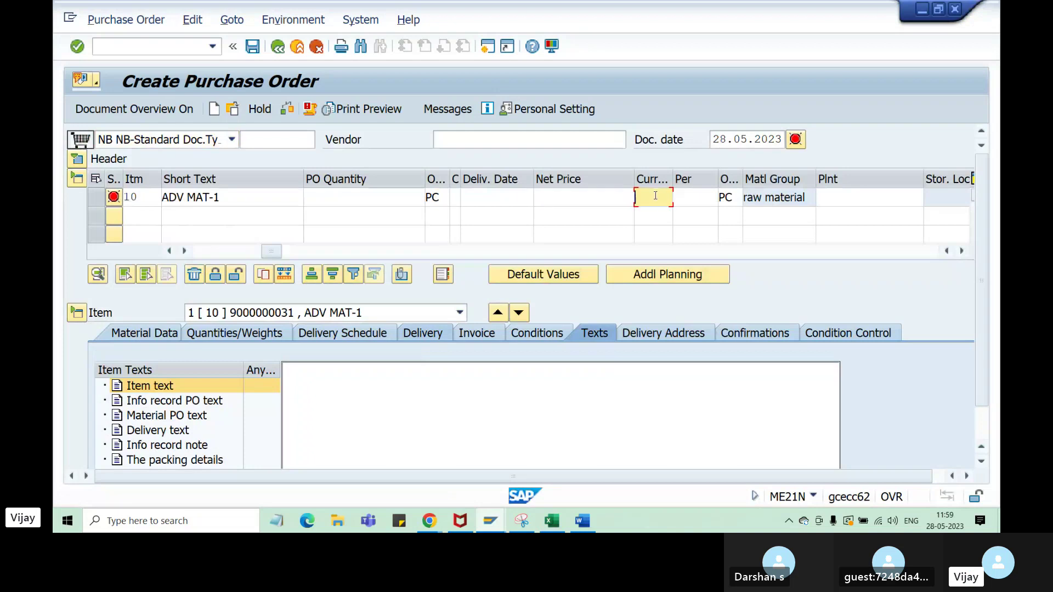
click(851, 198)
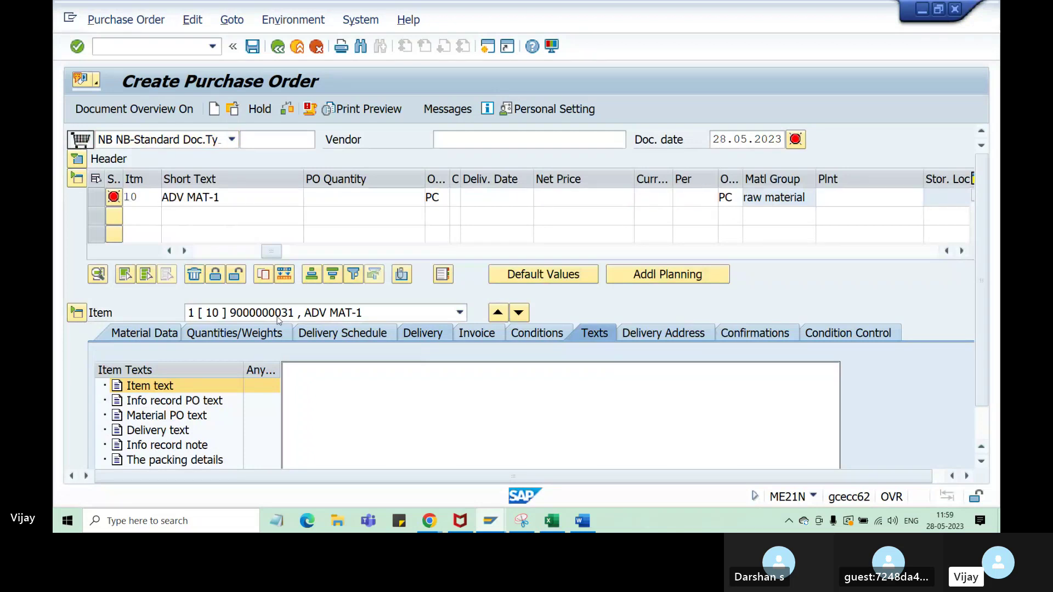
click(144, 333)
click(269, 390)
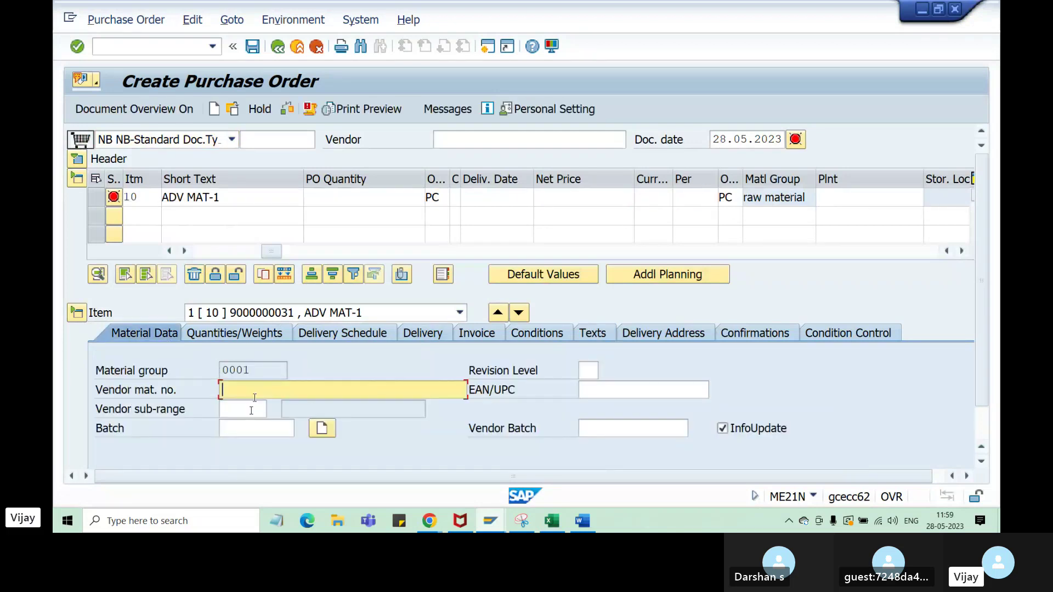
click(244, 425)
click(597, 390)
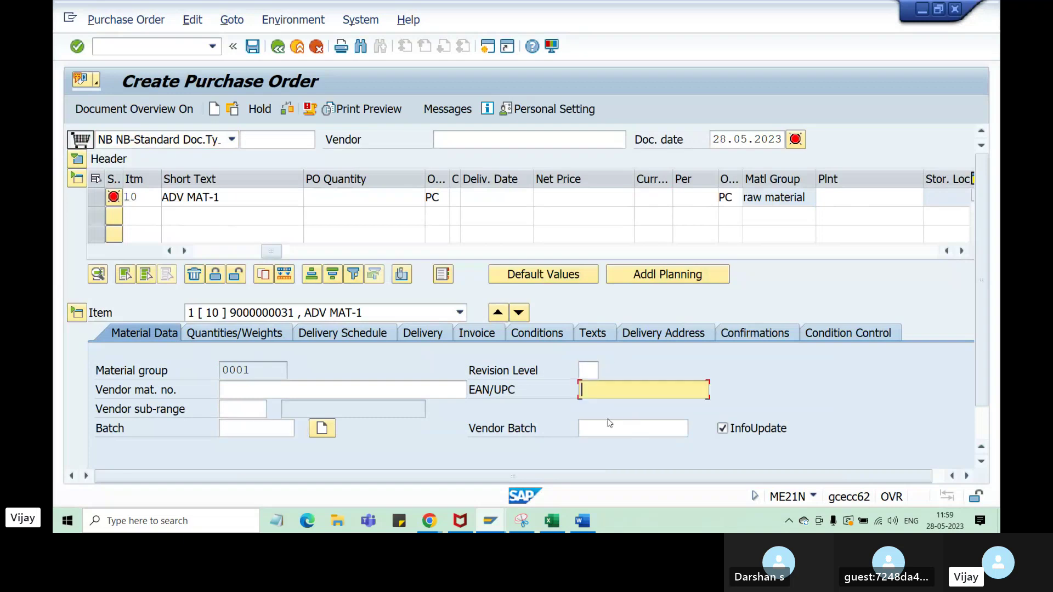
click(631, 428)
click(340, 335)
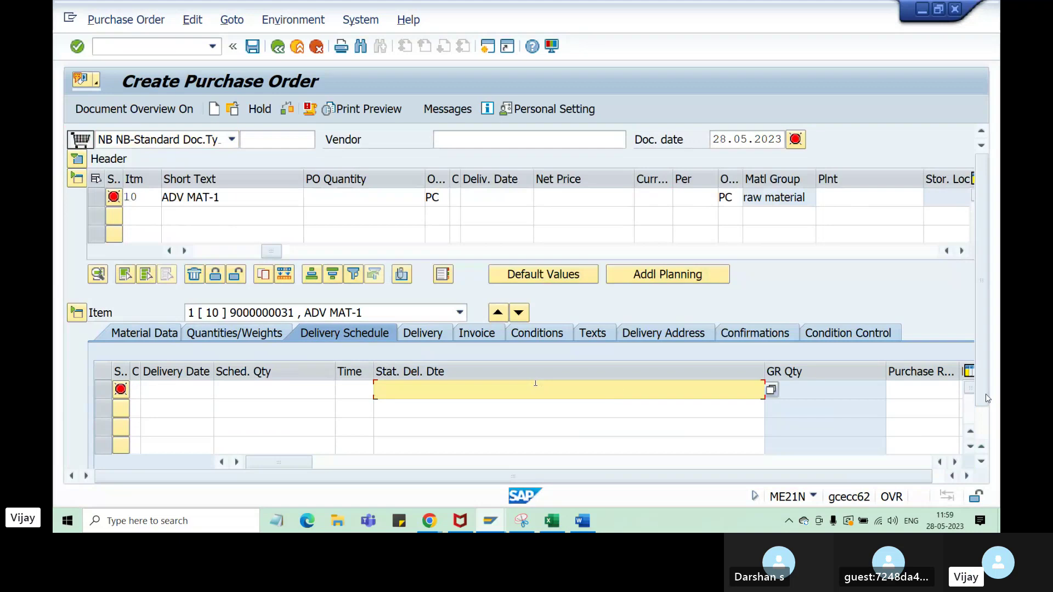
click(551, 522)
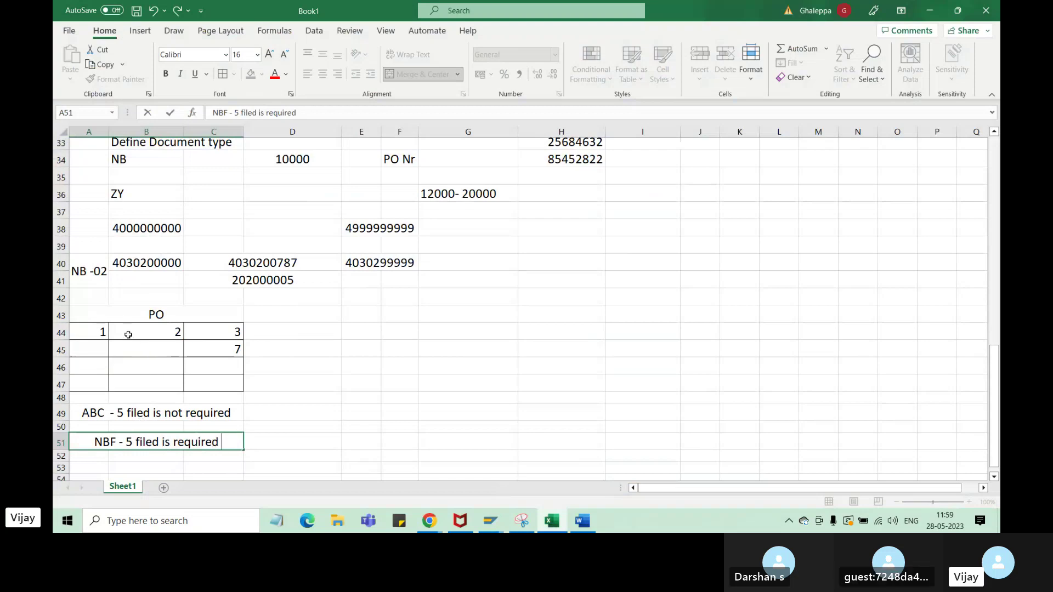
- Copy the PO table A43:C47 to A52 and enter 5 in B55
drag(99, 317, 208, 376)
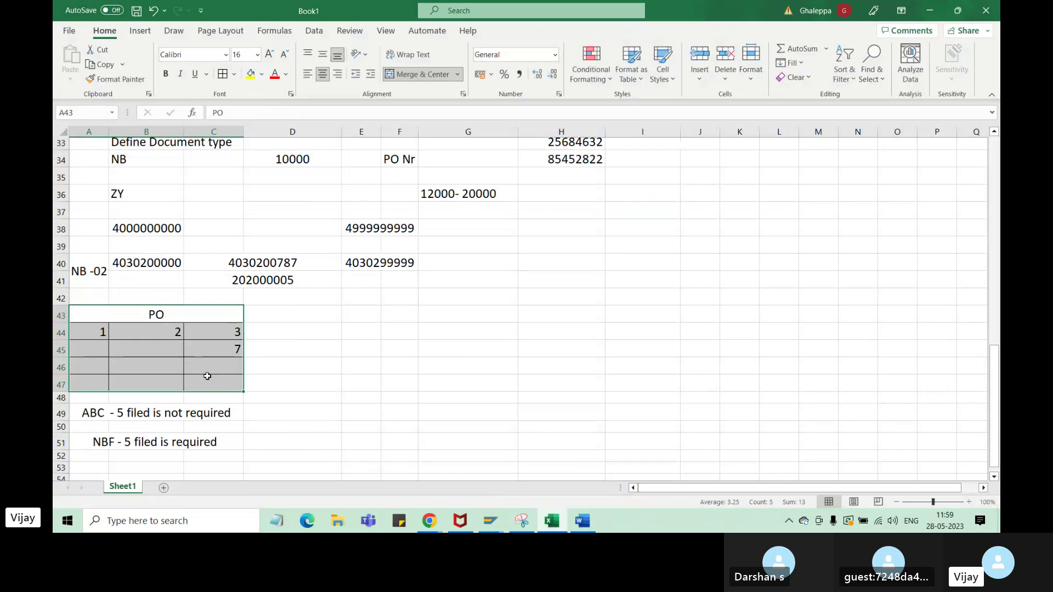
key(ctrl+c)
scroll(219, 377, down, 1)
click(98, 389)
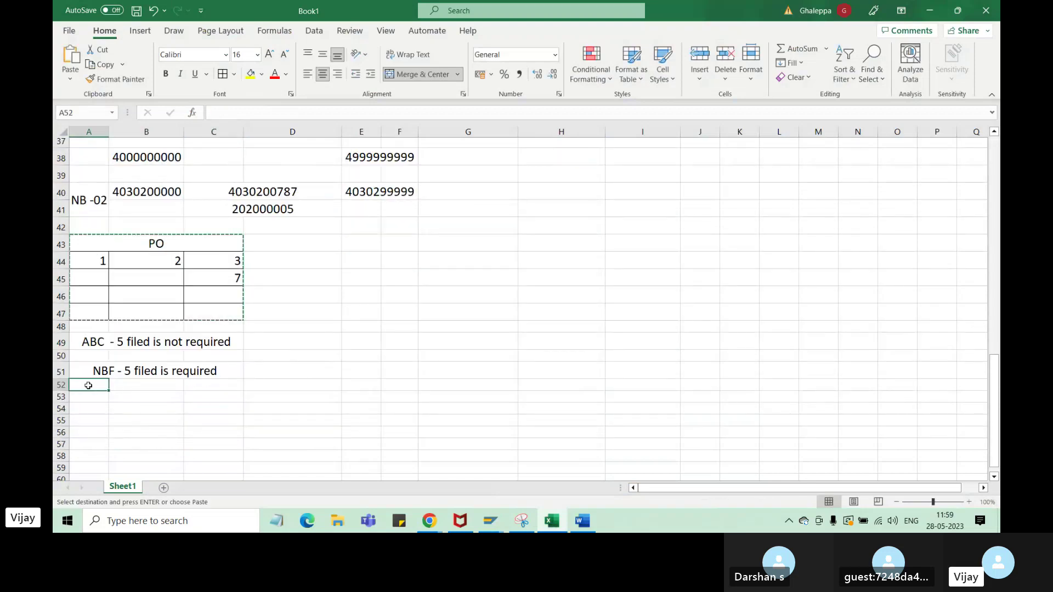
key(ctrl+v)
click(165, 440)
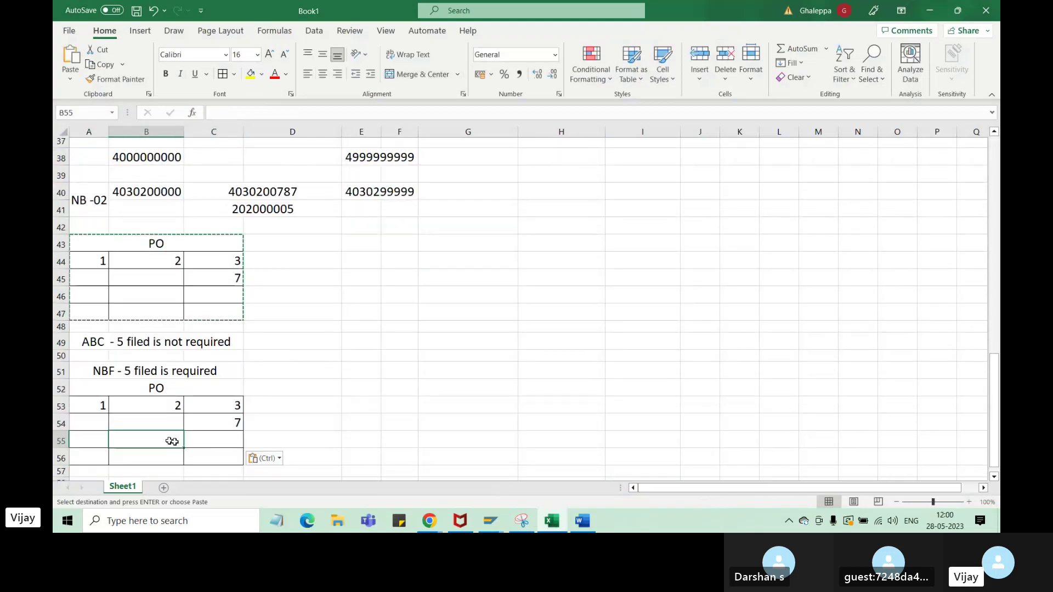
text(5)
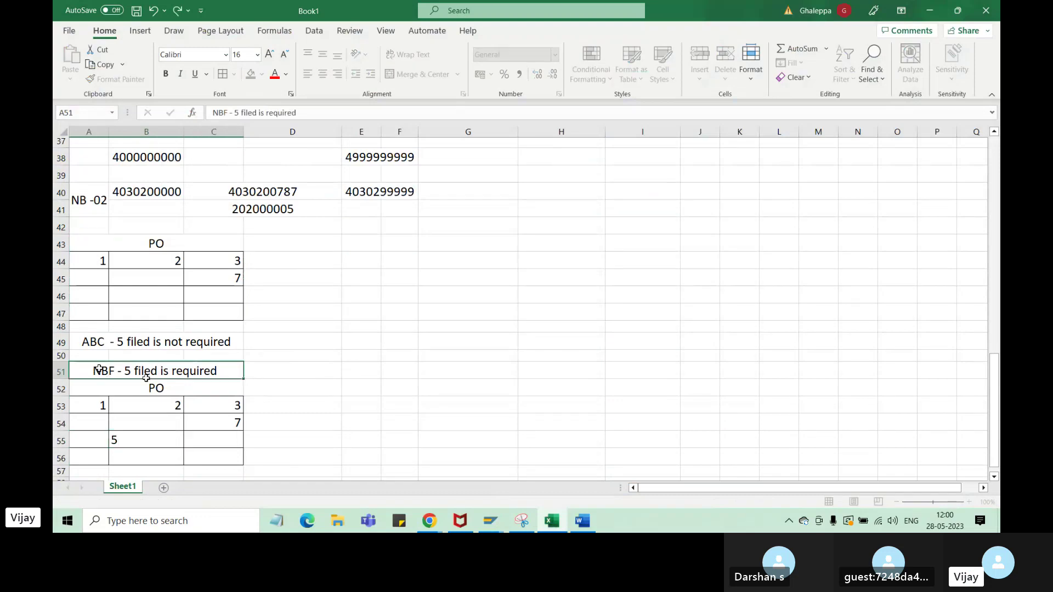
- Apply Thick Outside Borders to the NBF block A51:C56 and the ABC block A43:C49
drag(101, 367, 230, 458)
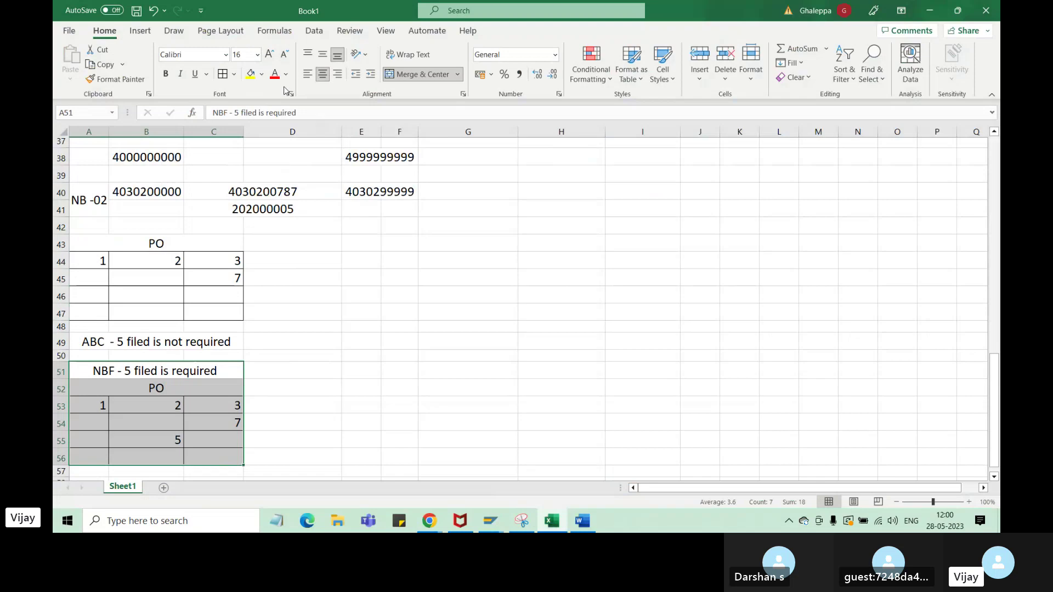
click(235, 74)
click(274, 235)
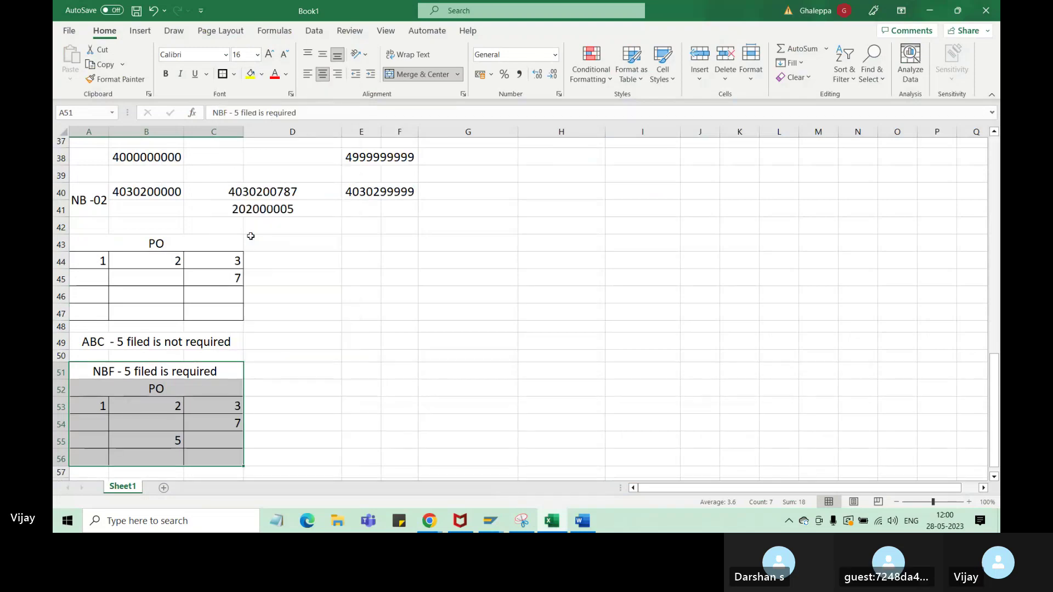
click(274, 339)
drag(97, 247, 229, 334)
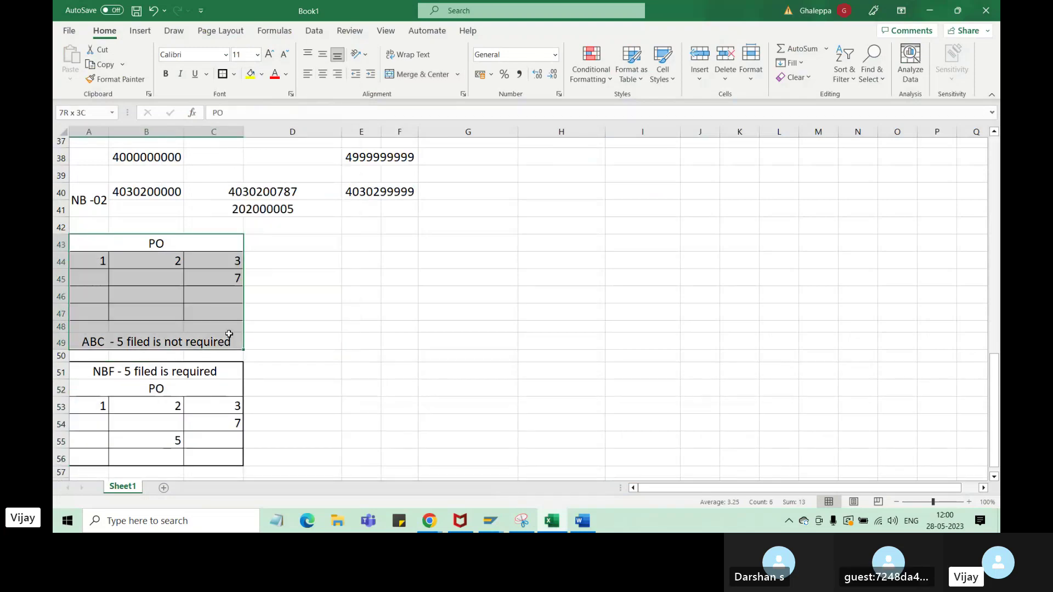
click(234, 75)
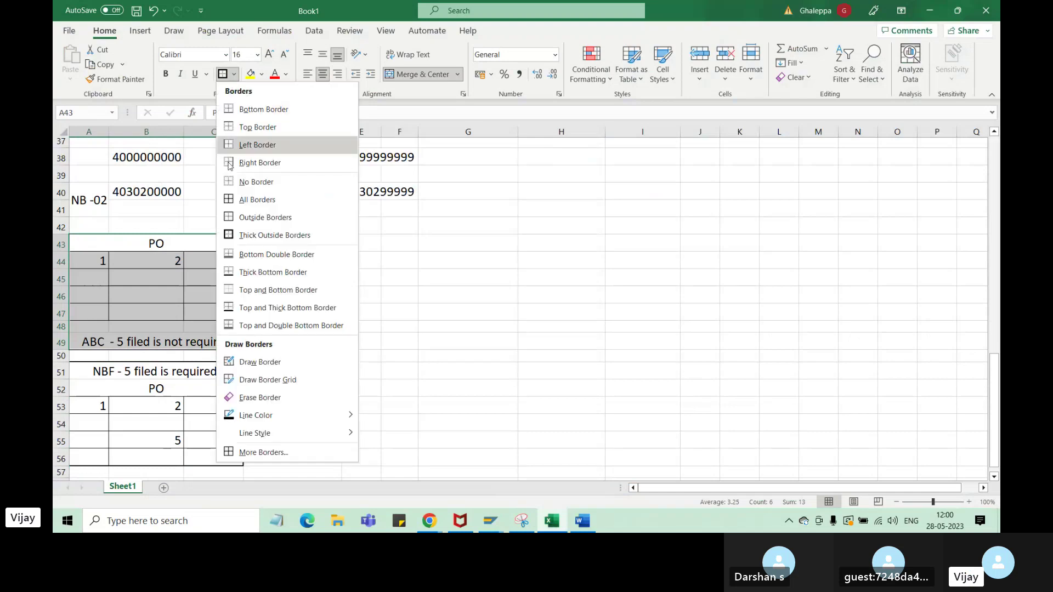
click(274, 235)
click(325, 341)
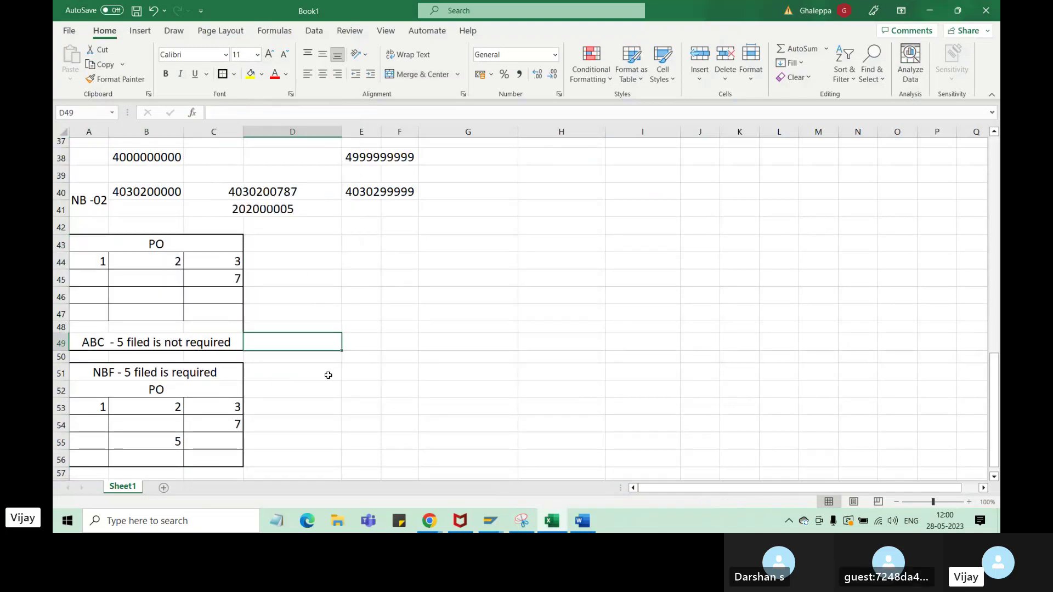
click(463, 358)
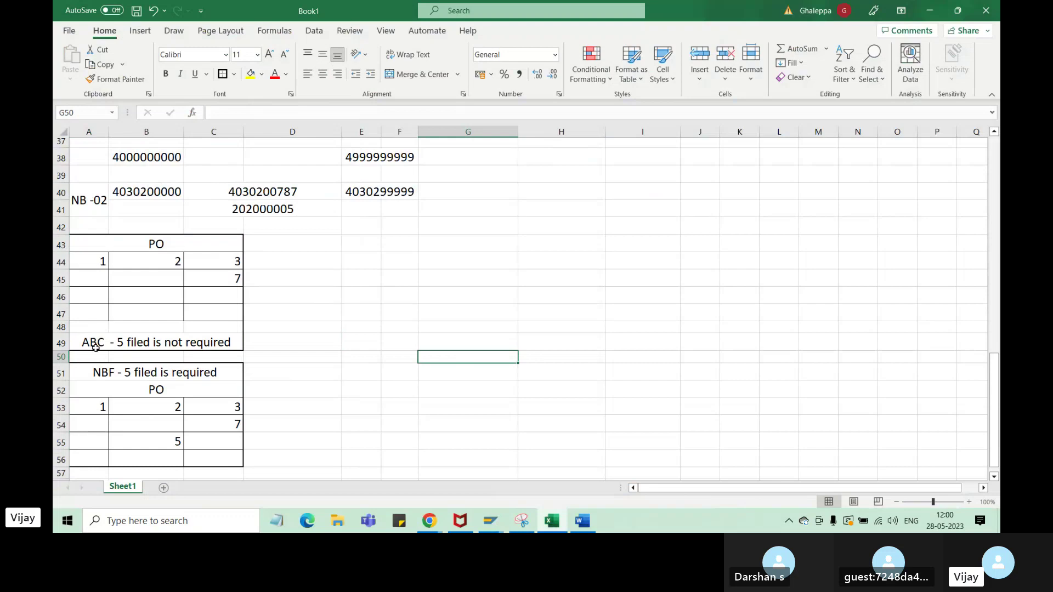
- Highlight type NB and its FieldSel. value NBF in the ECC(2) Document Types table, then return to Excel
mouse_move(490, 521)
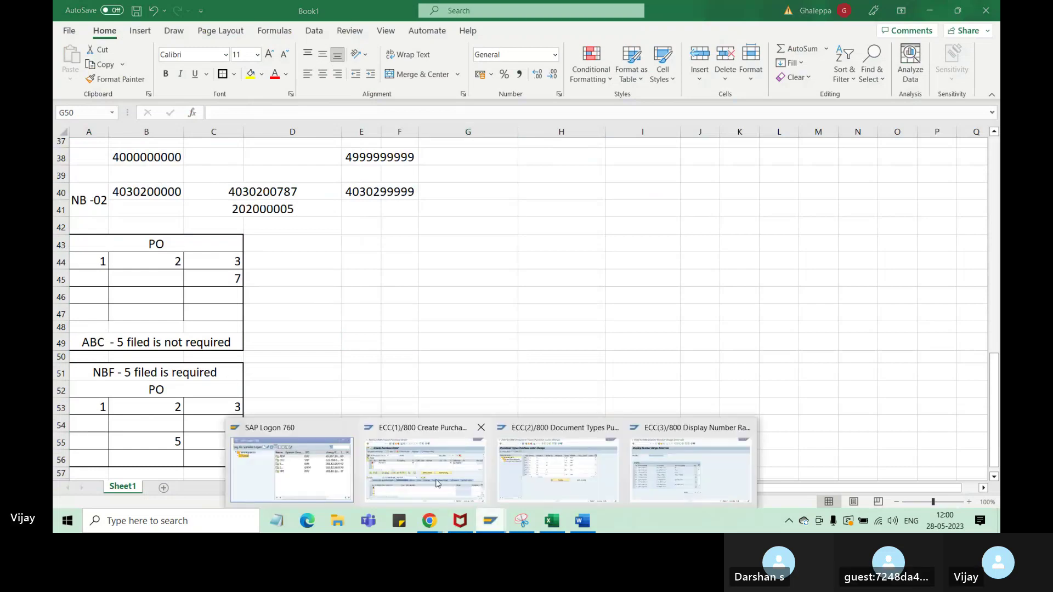
click(437, 483)
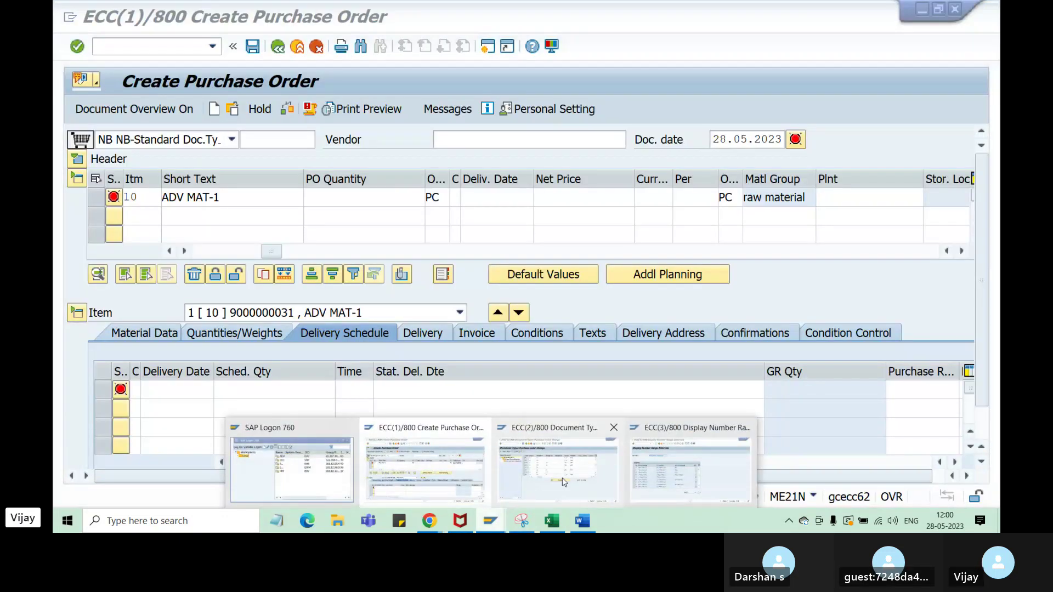
click(562, 478)
drag(285, 160, 264, 158)
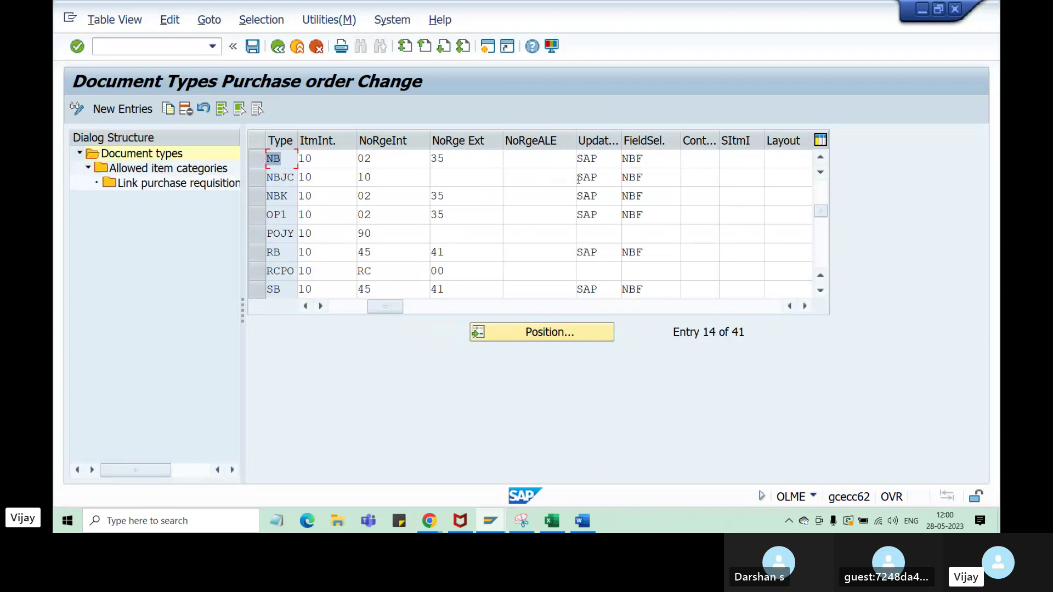
drag(652, 158, 609, 157)
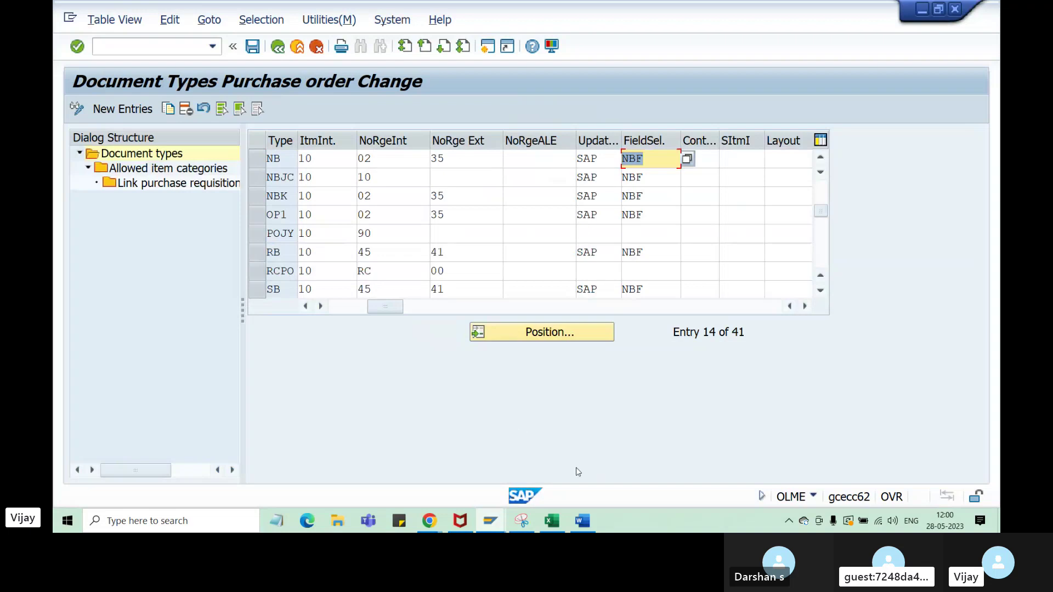
click(552, 520)
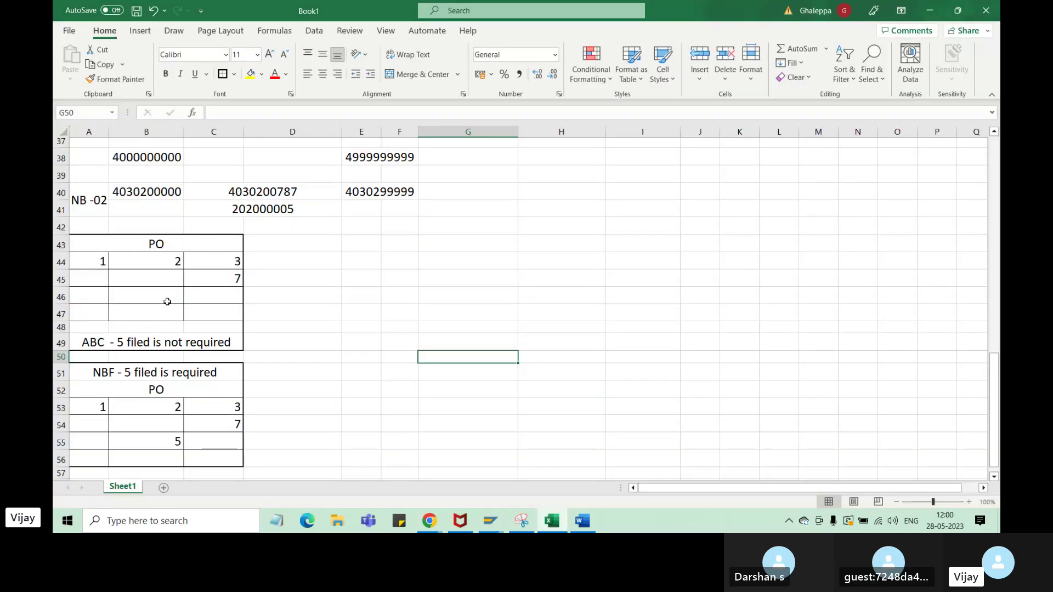
- Set A57:B57 to 16-point font and type AA in A57, then bring up SAP
click(167, 302)
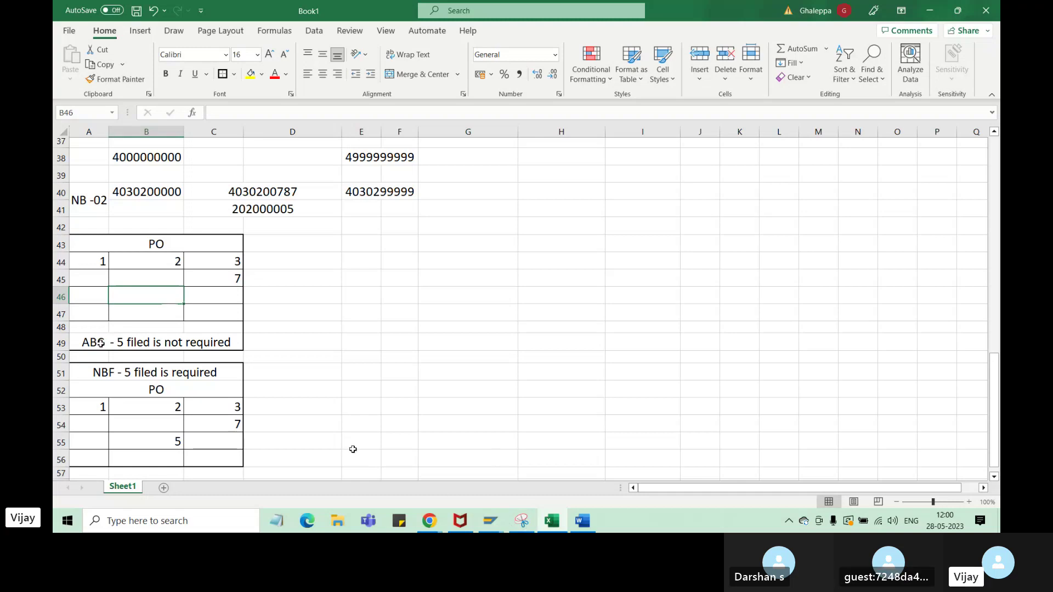
scroll(356, 437, down, 1)
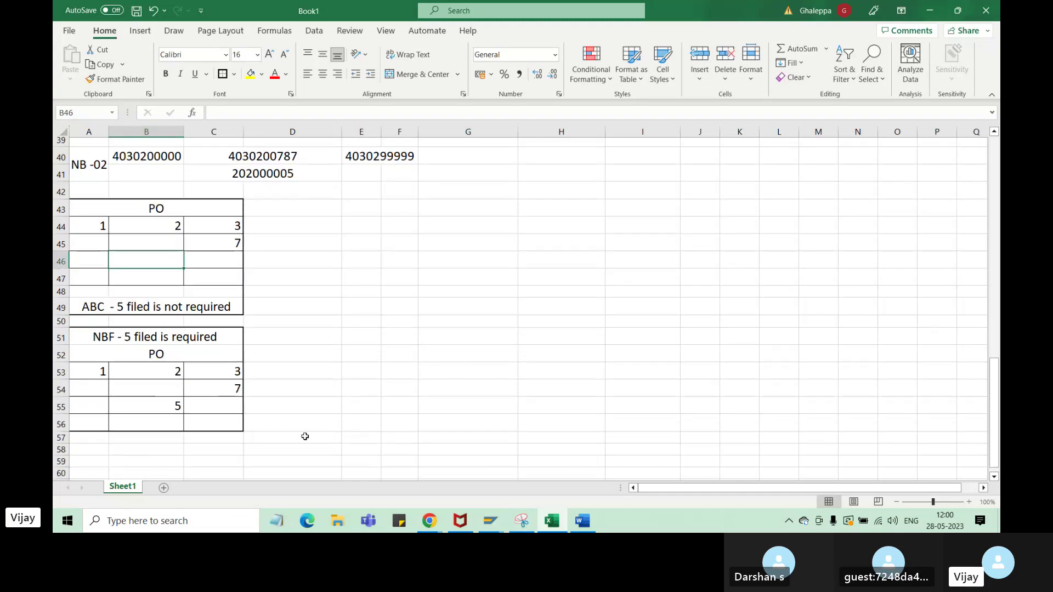
click(87, 448)
drag(89, 439, 137, 438)
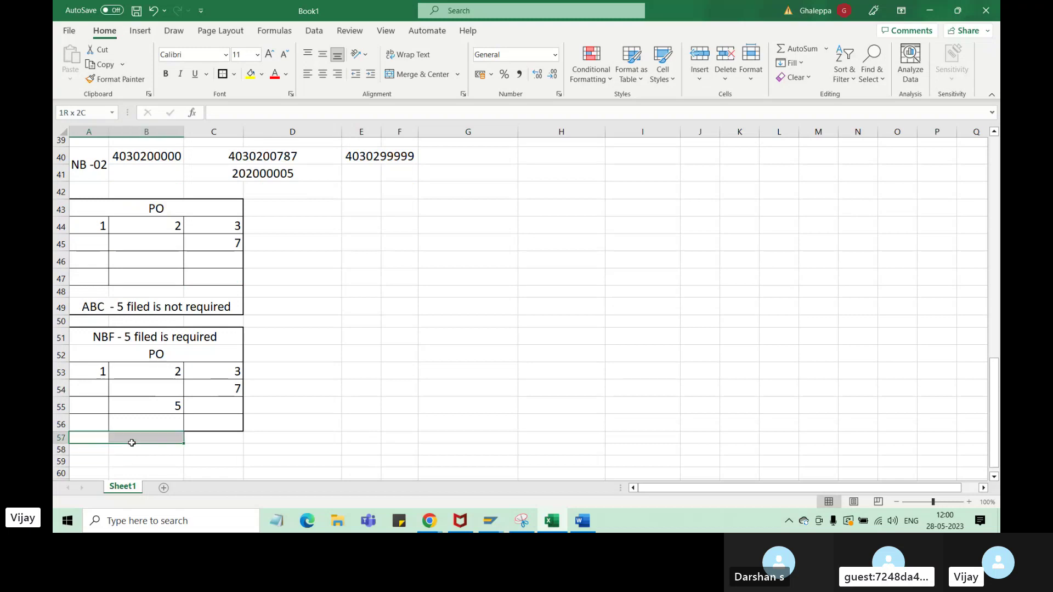
click(258, 55)
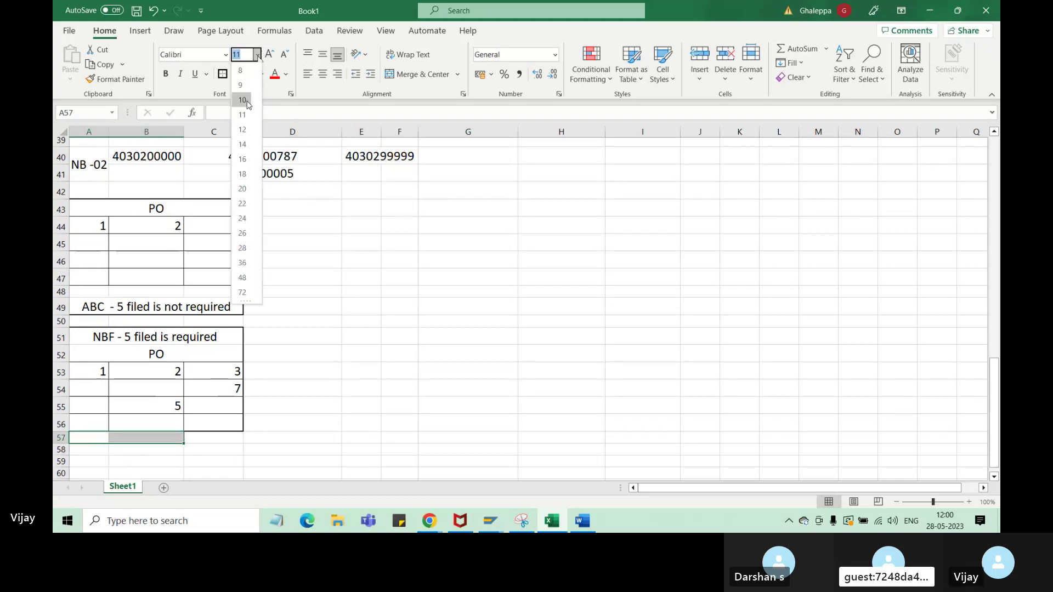
click(242, 161)
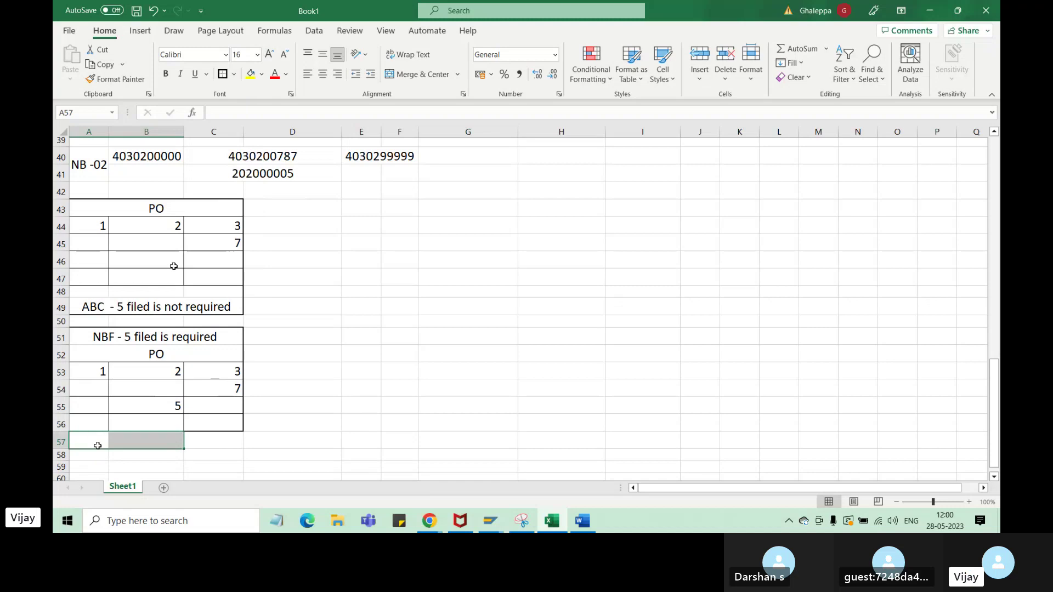
text(AA)
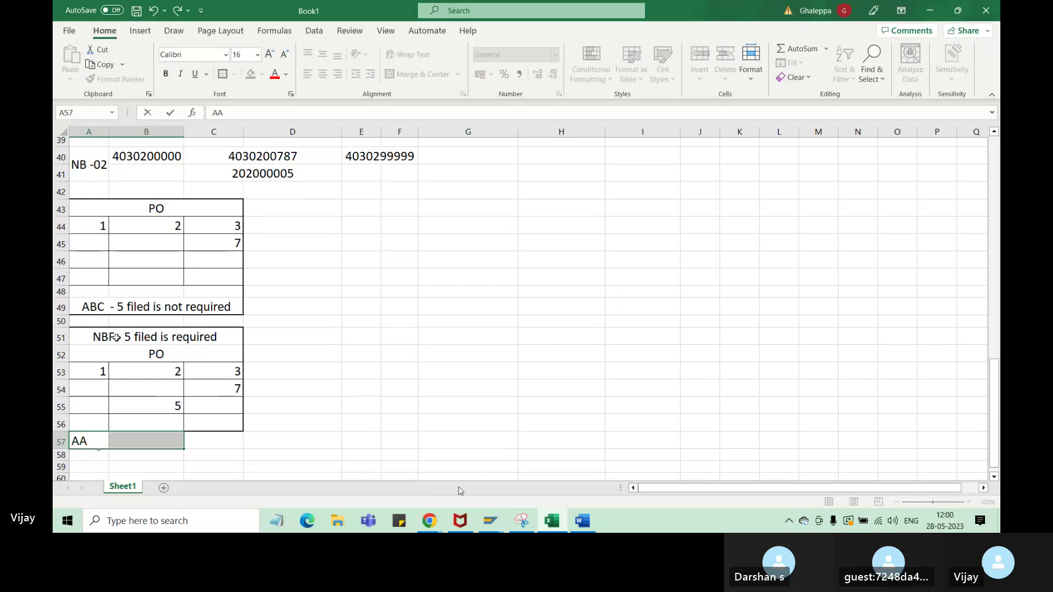
click(496, 523)
- Highlight document type NB and its field selection key NBF, then glance back at Excel
click(600, 479)
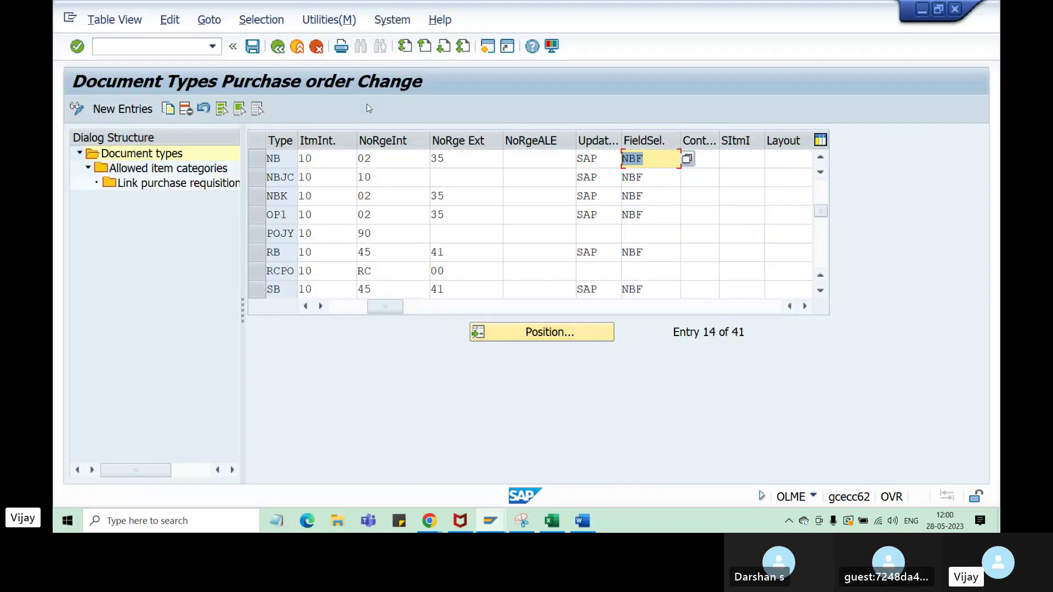
drag(282, 159, 259, 162)
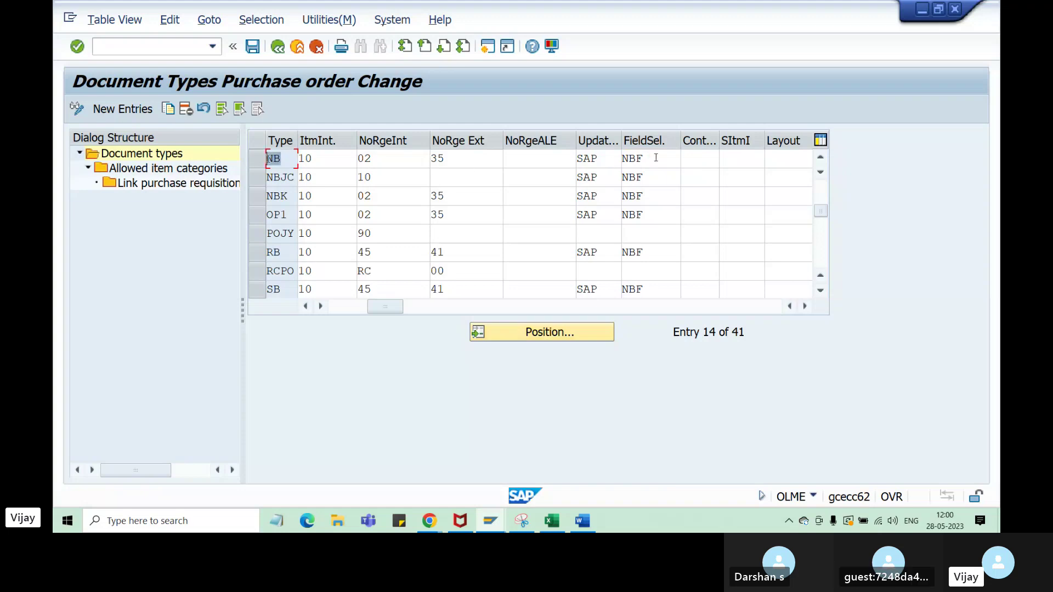
double_click(628, 159)
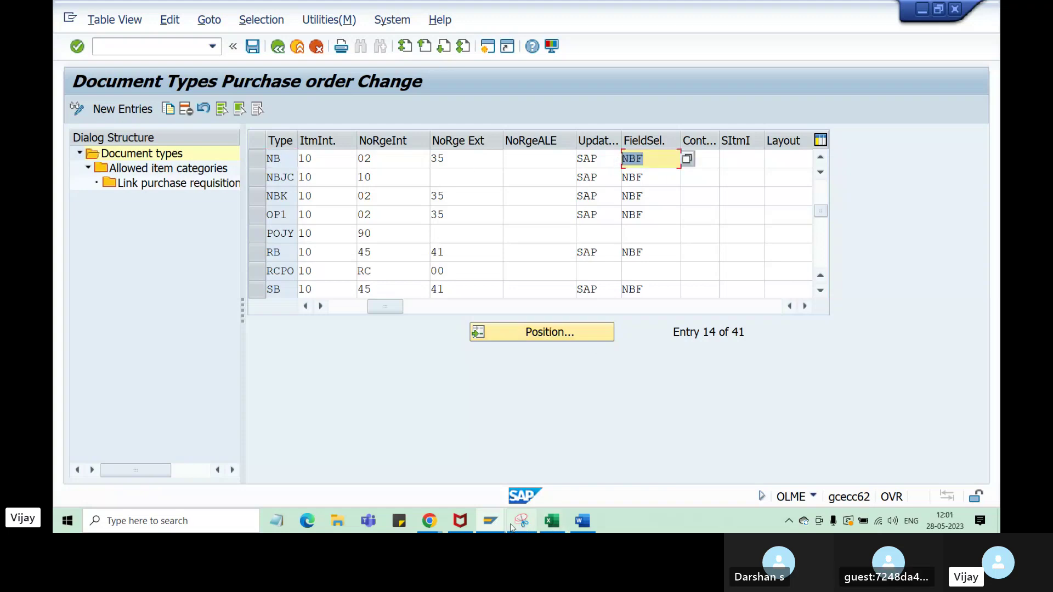
mouse_move(552, 522)
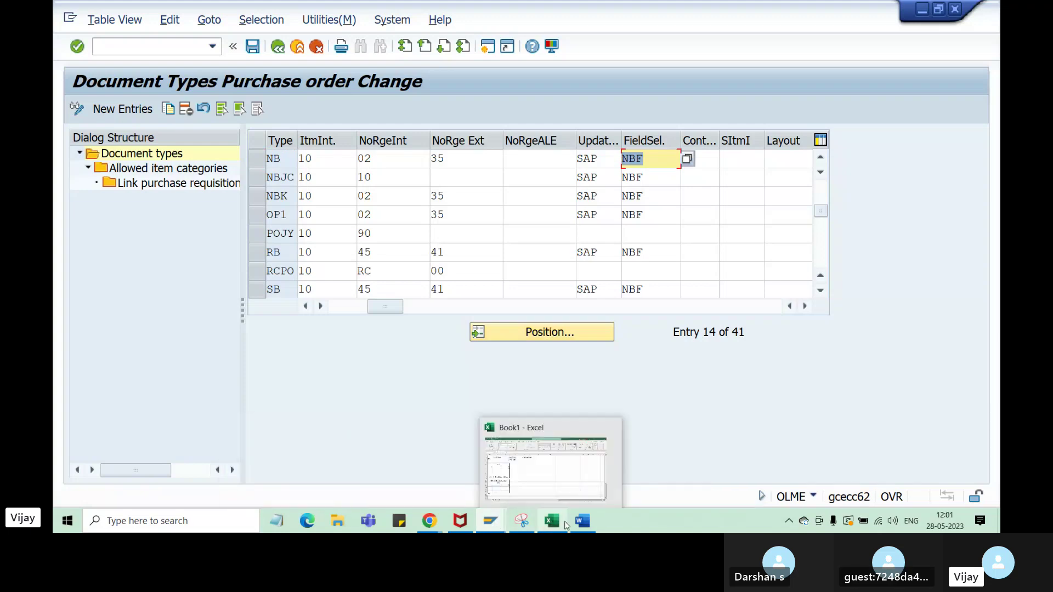
click(546, 472)
- Check the 5 in B55 against NB's NBF field selection value in SAP
click(175, 403)
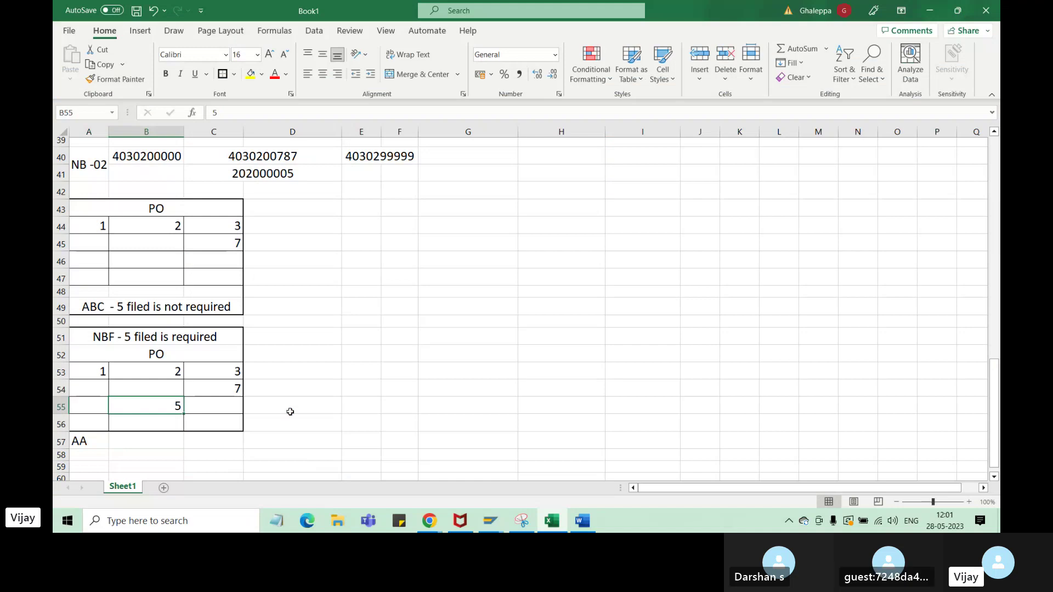
mouse_move(491, 523)
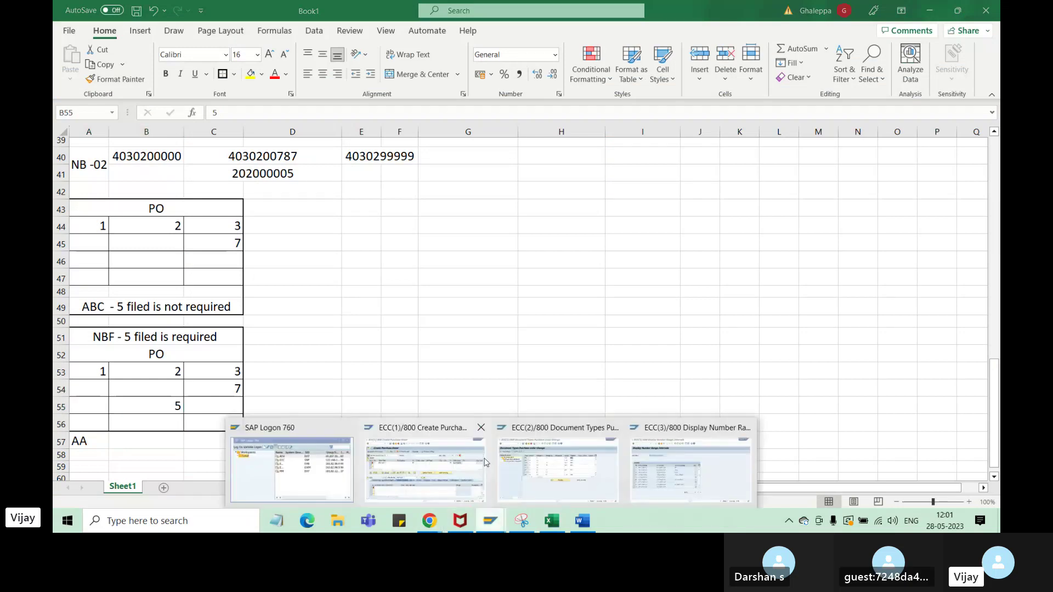
click(604, 482)
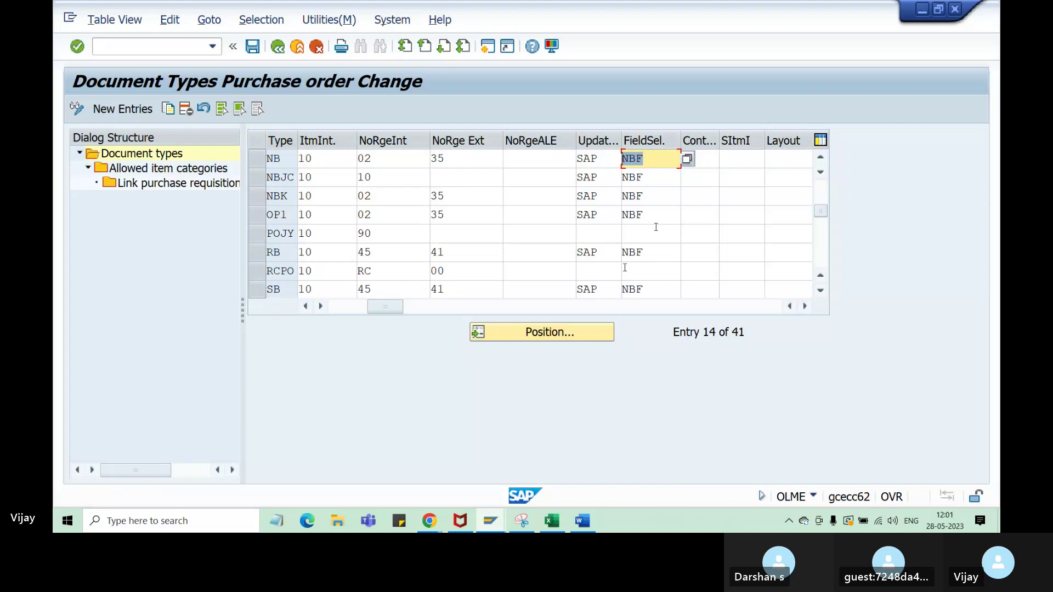
click(634, 158)
drag(634, 157, 622, 159)
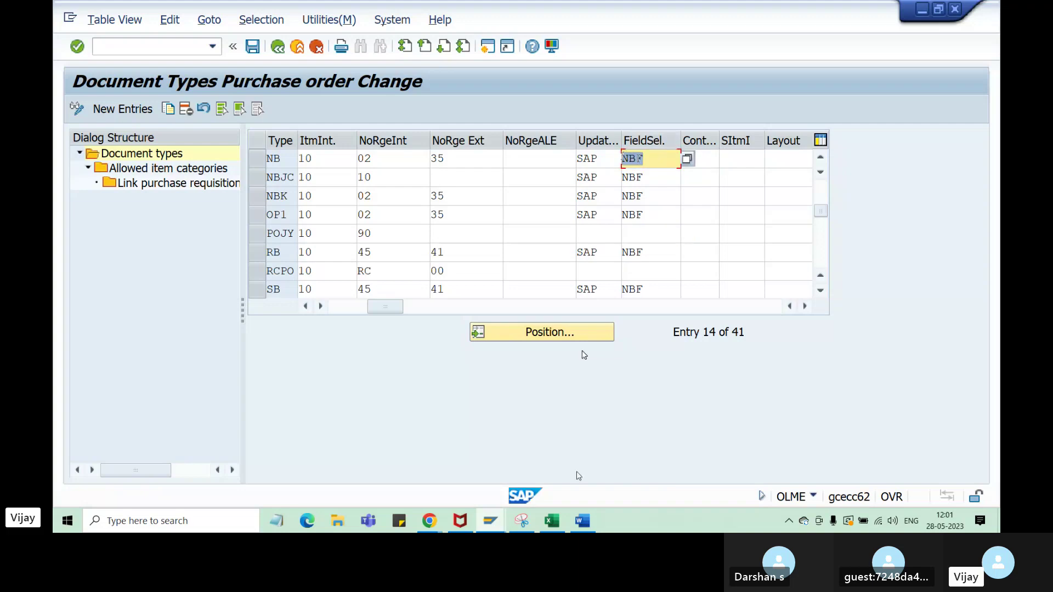
- Point out NB with key NBF, then document types POJY and RCPO, and return to Excel
double_click(272, 158)
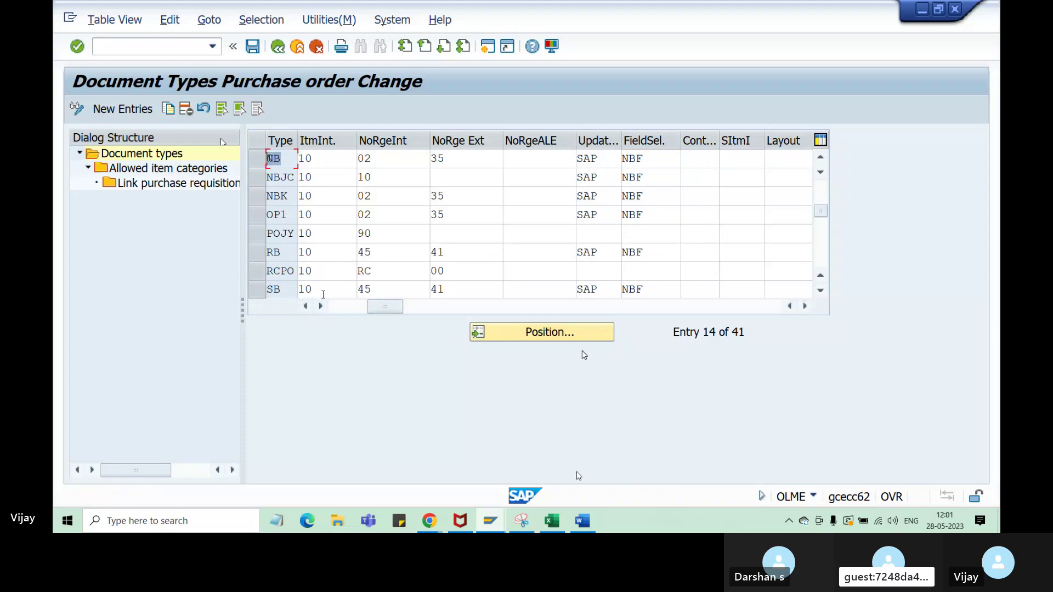
drag(652, 155, 623, 159)
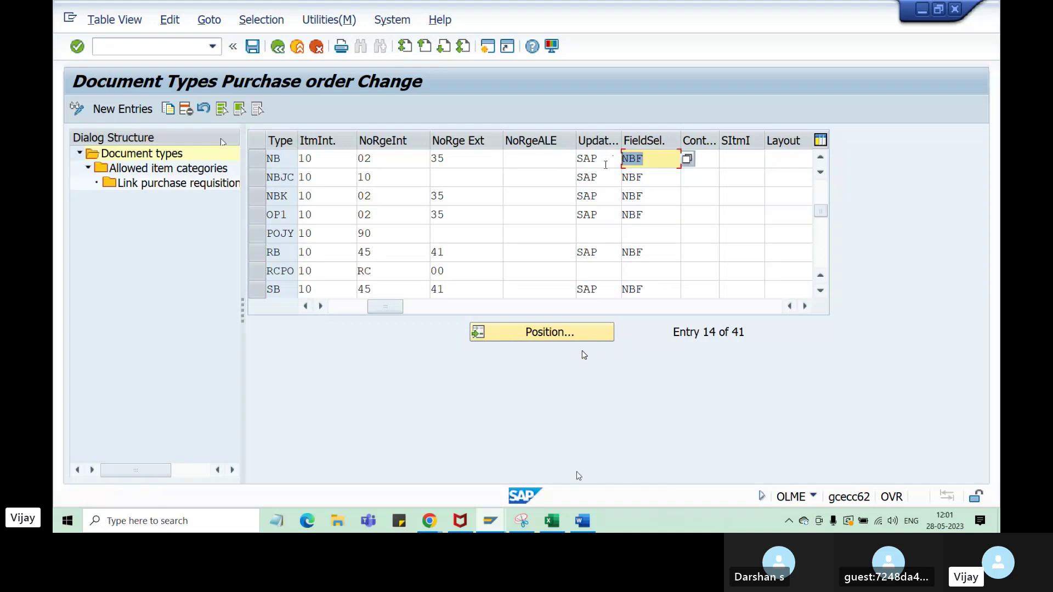
drag(289, 159, 267, 159)
drag(653, 159, 623, 159)
drag(290, 159, 268, 160)
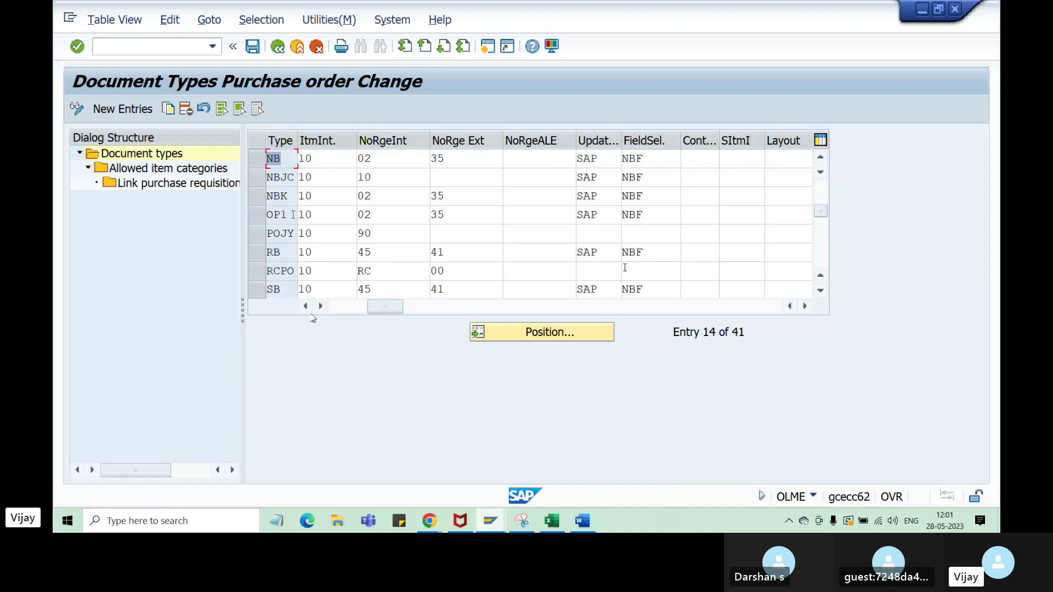
drag(288, 215, 267, 234)
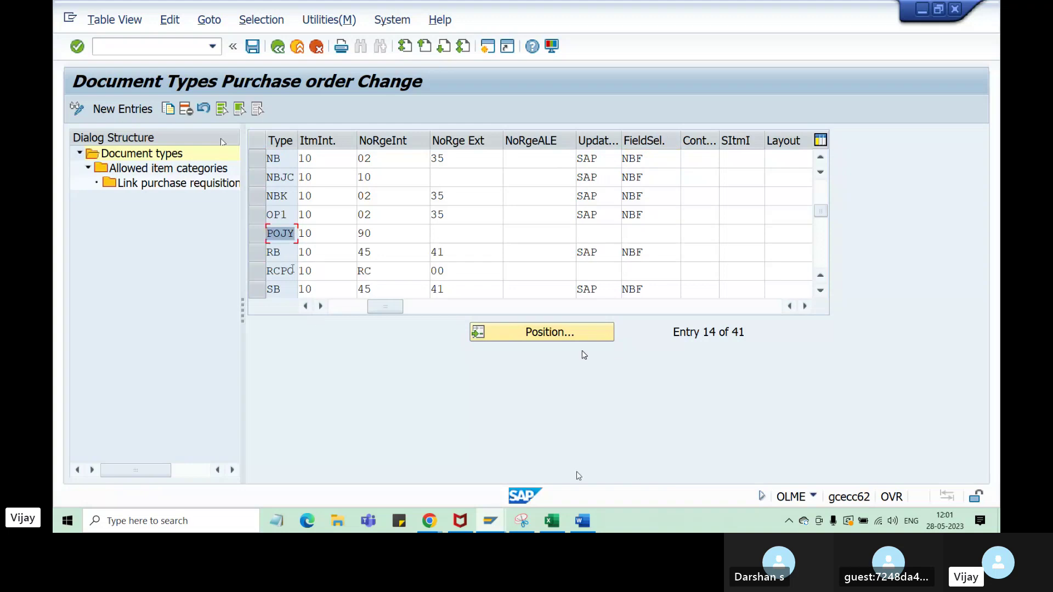
drag(293, 271, 267, 271)
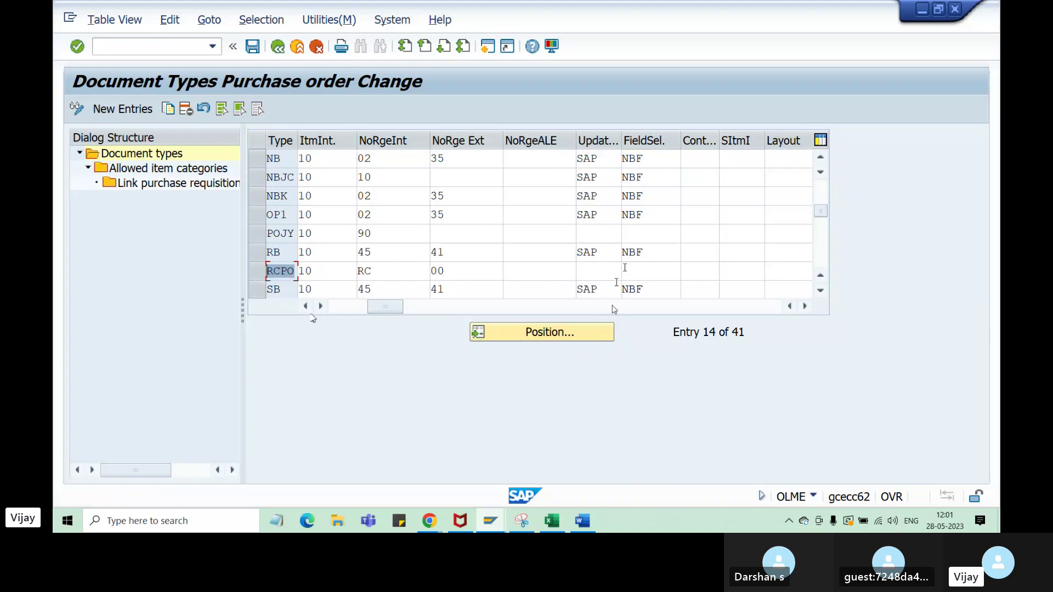
click(552, 520)
- Look over the SAP purchase order creation screen, then return to the notes
scroll(287, 387, down, 1)
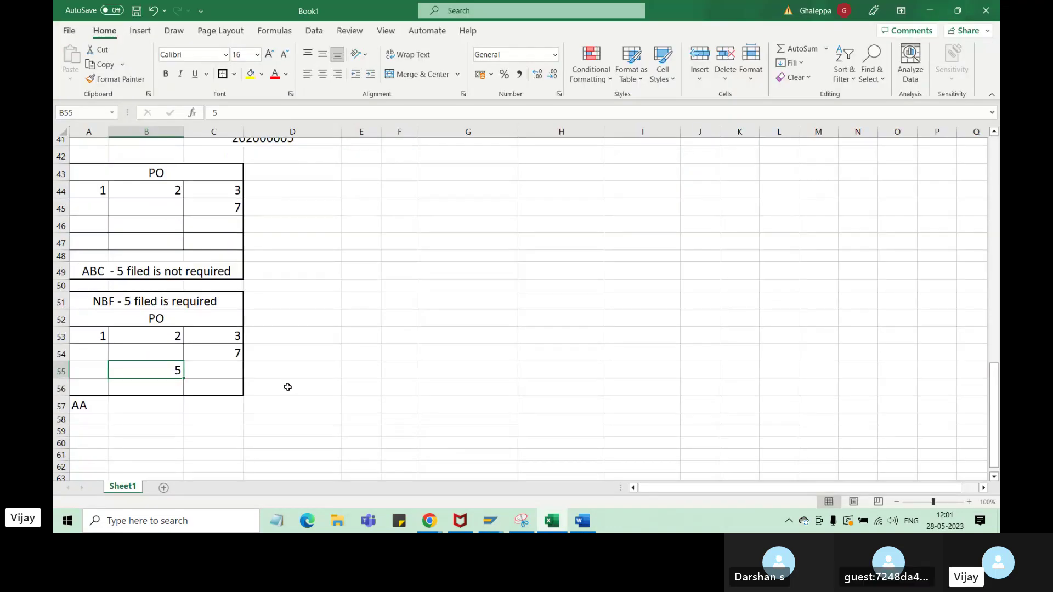
scroll(288, 387, up, 2)
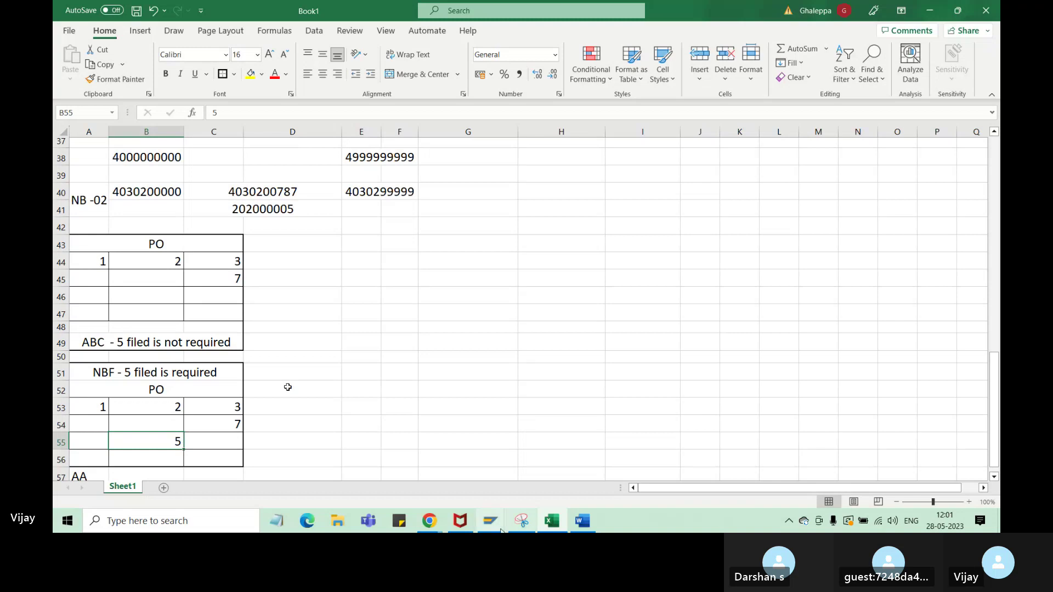
mouse_move(490, 520)
click(423, 419)
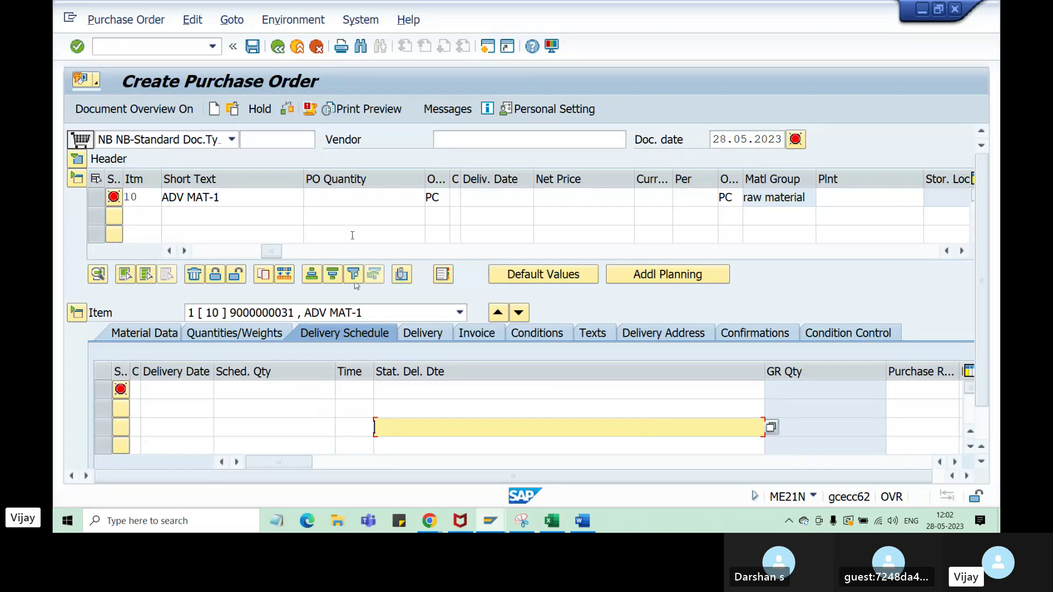
click(552, 521)
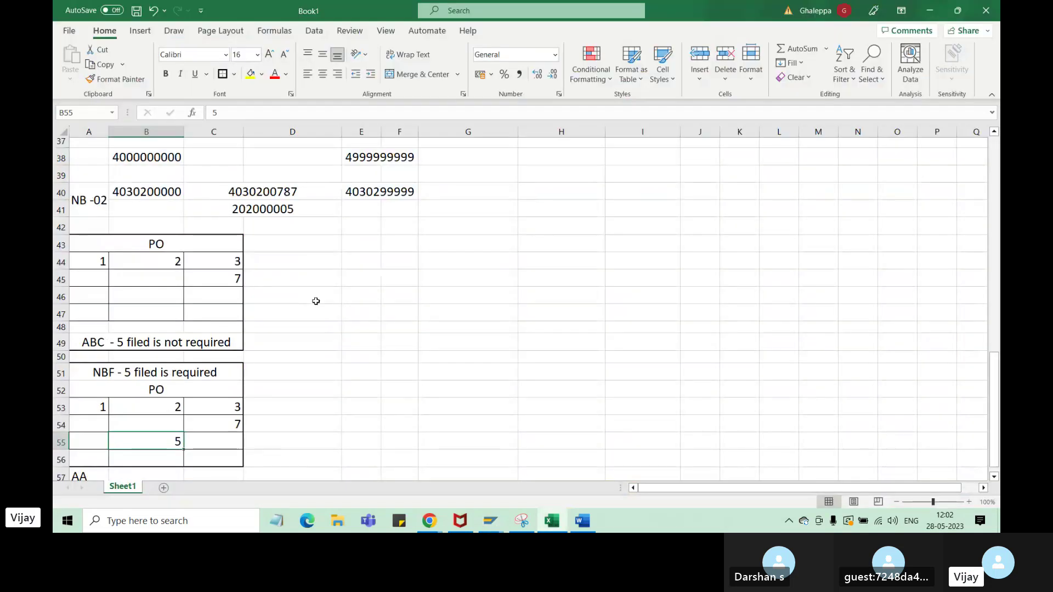
- Enter in G44: 'changes in the field selection in the PO screen >>>>> Filed selection >>>>>>>>Document type'
click(482, 265)
text(cah)
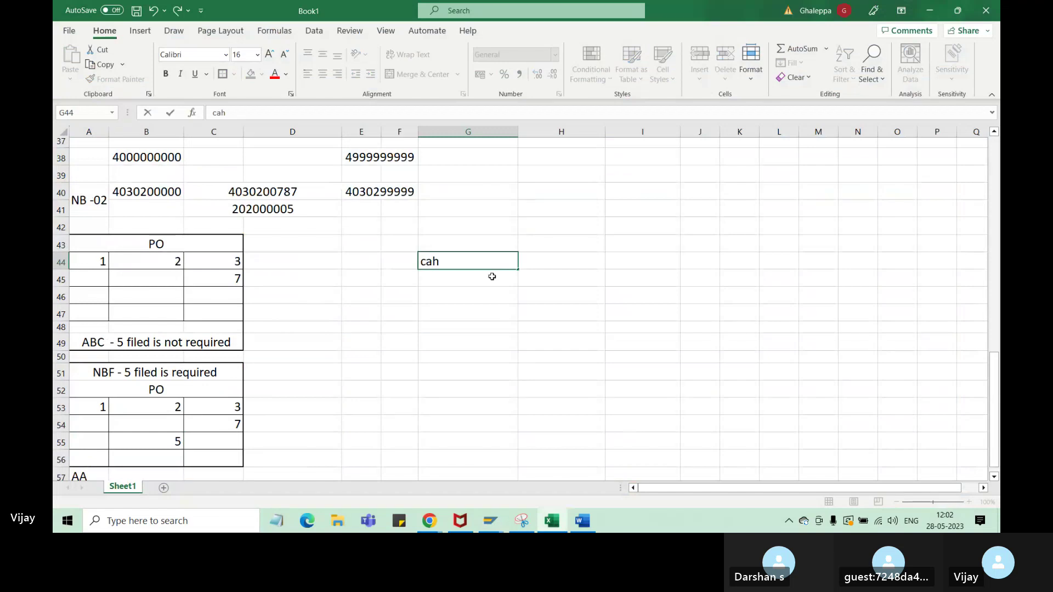
text(nge)
key(BackSpace)
key(BackSpace)
key(BackSpace)
key(BackSpace)
key(BackSpace)
key(BackSpace)
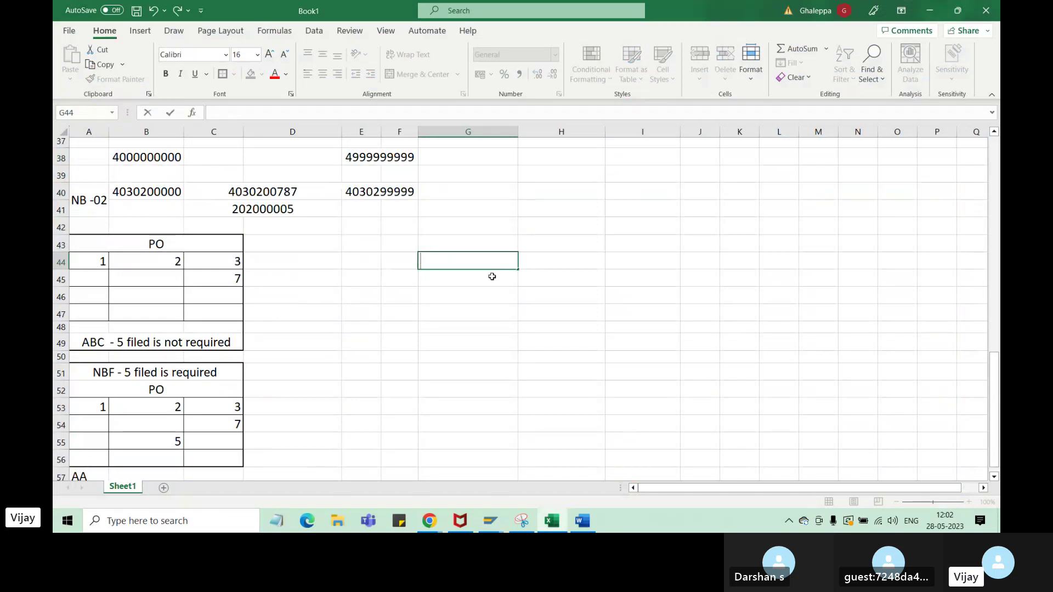
text(changes ith)
key(BackSpace)
key(BackSpace)
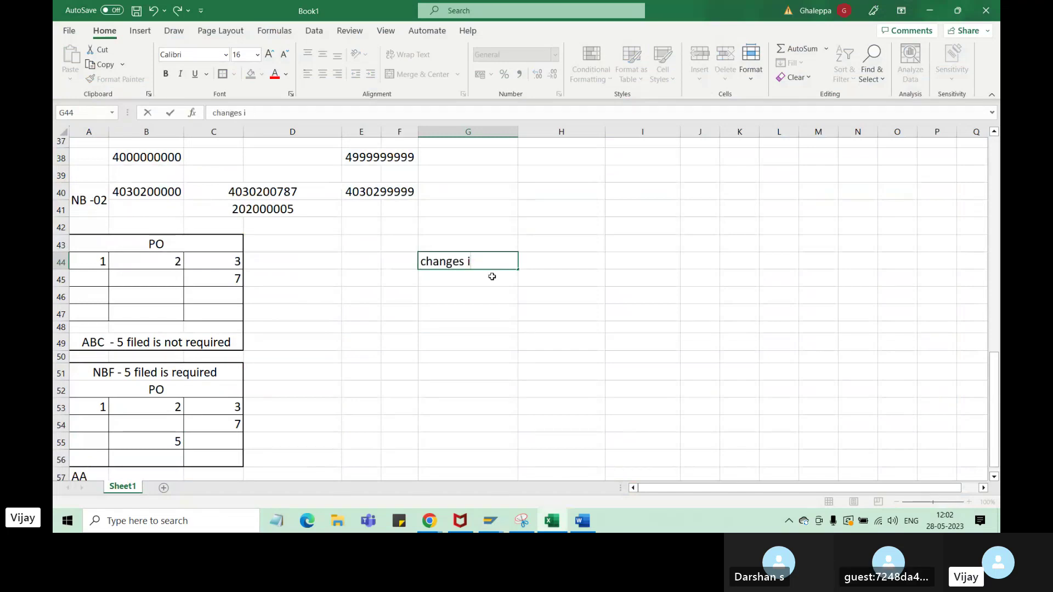
text(n the field sele)
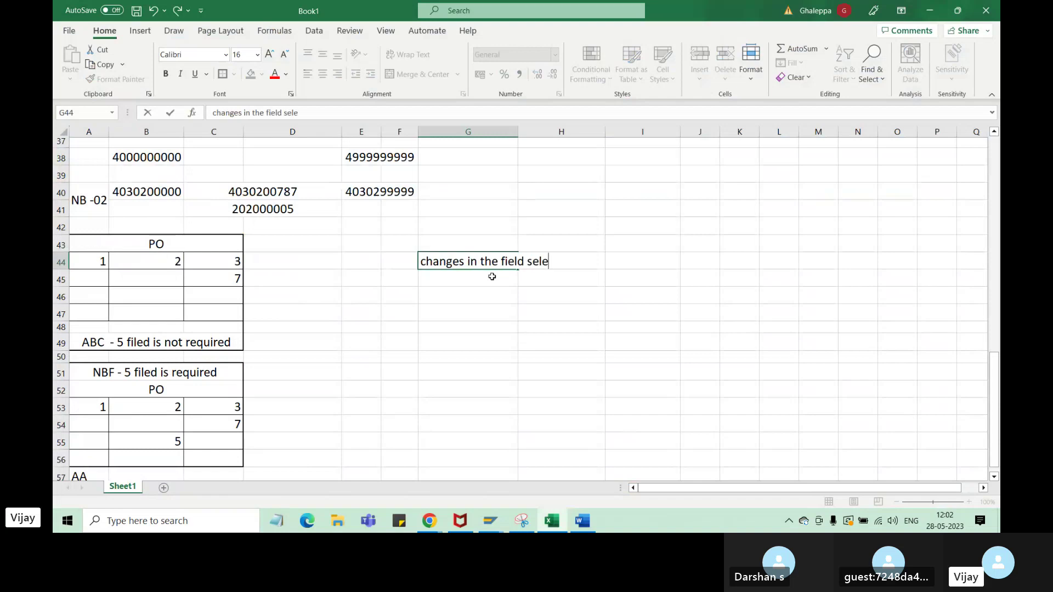
text(xt)
key(BackSpace)
key(BackSpace)
text(ction)
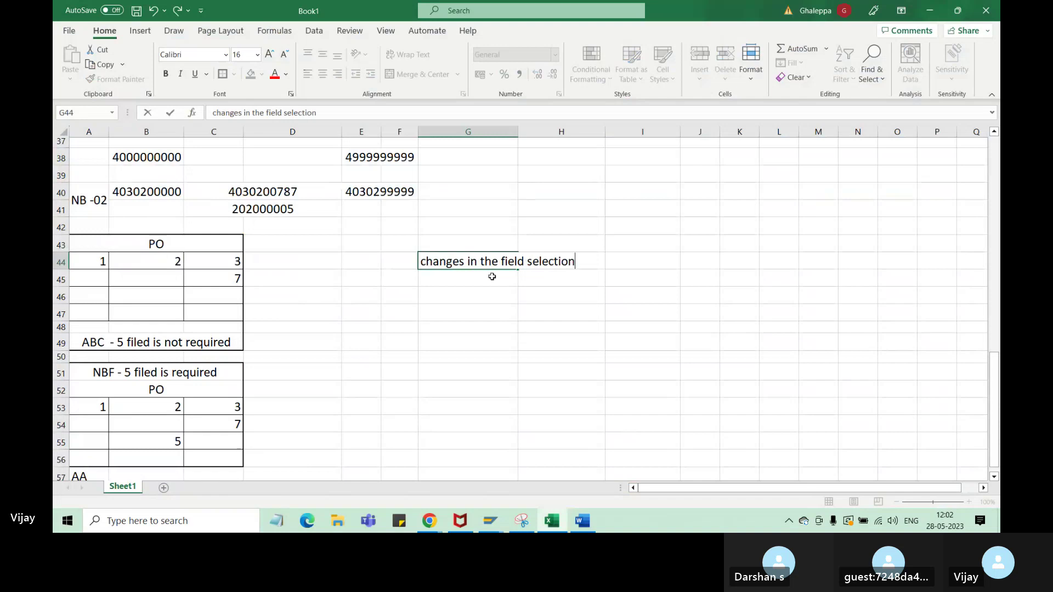
text( in the )
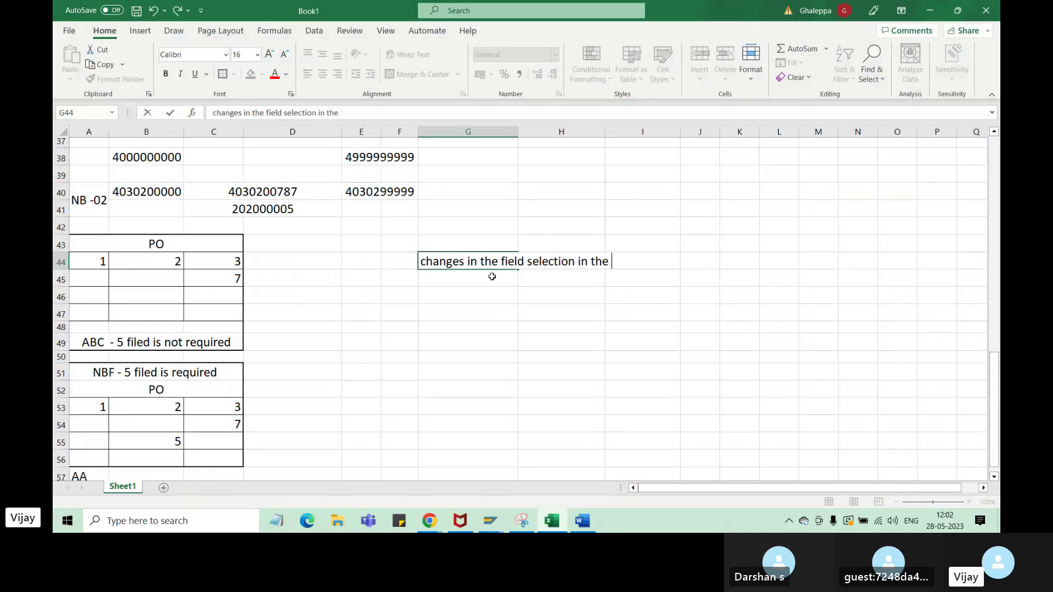
text(pPO scree)
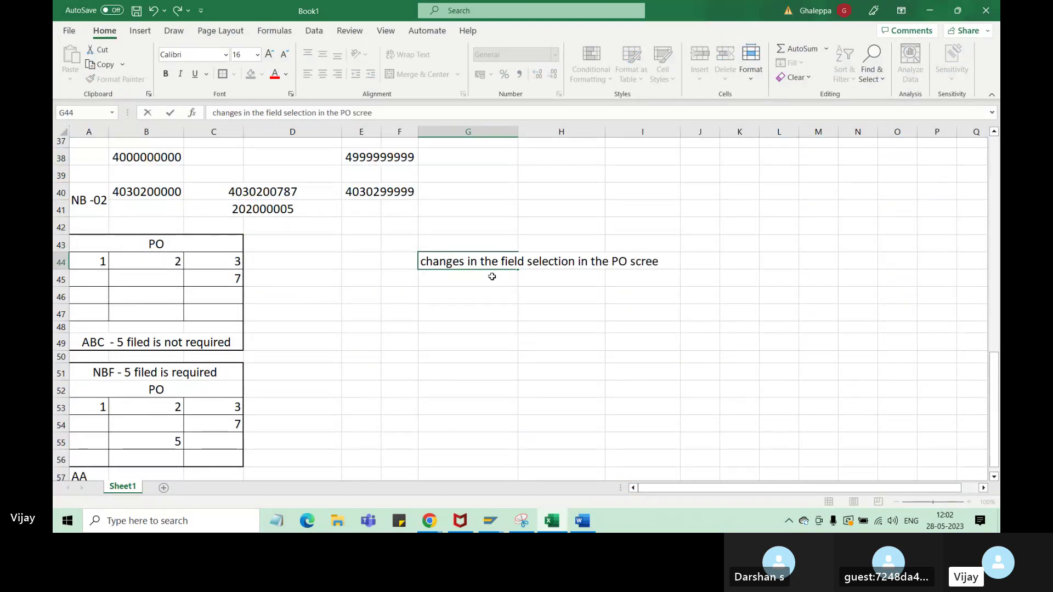
text(n  >>)
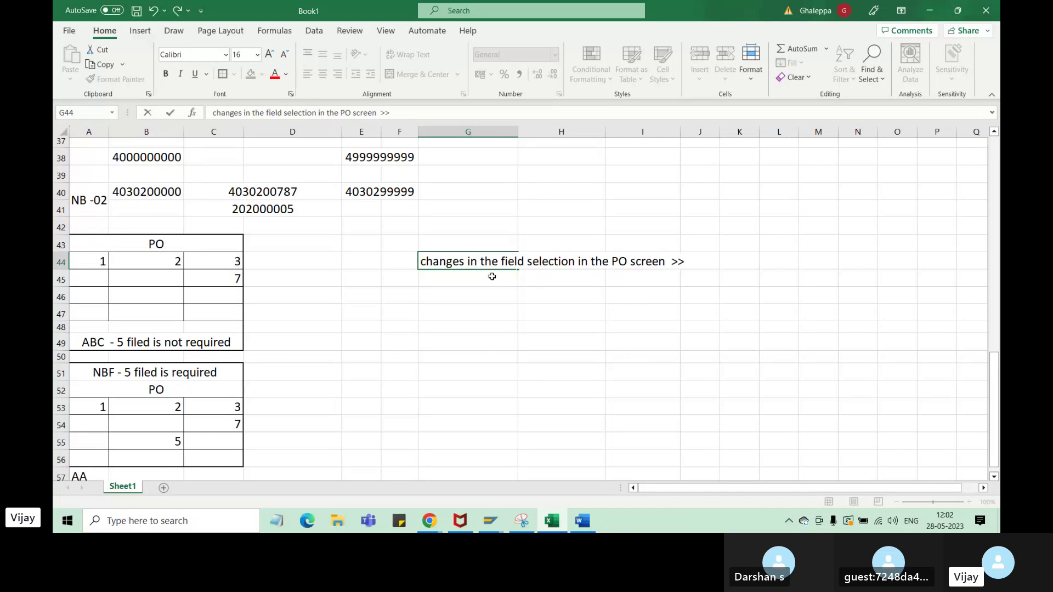
text(>>> Filed sec)
key(BackSpace)
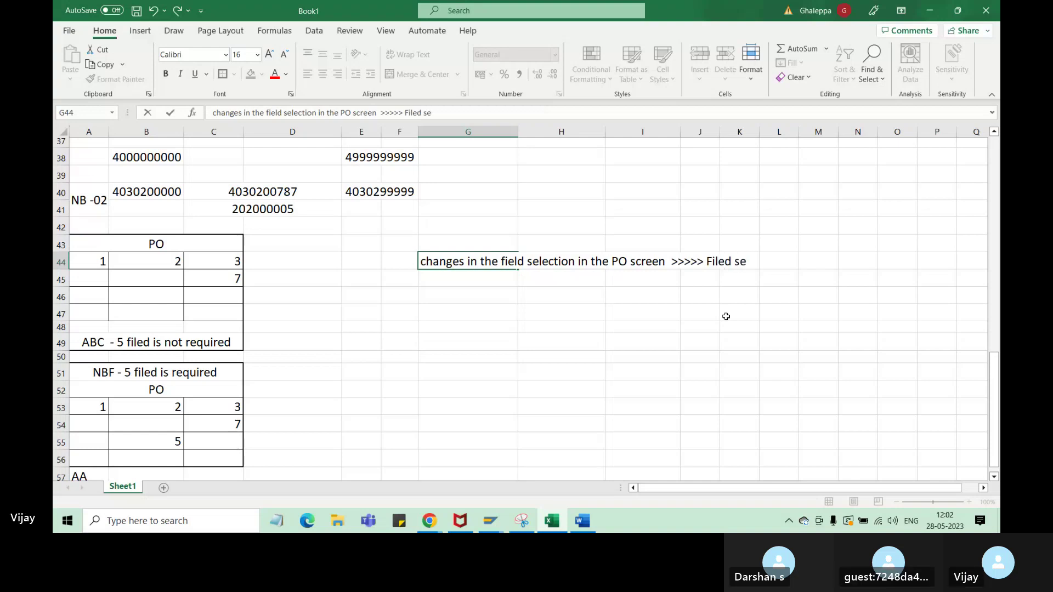
text(lection >>>>>>>>)
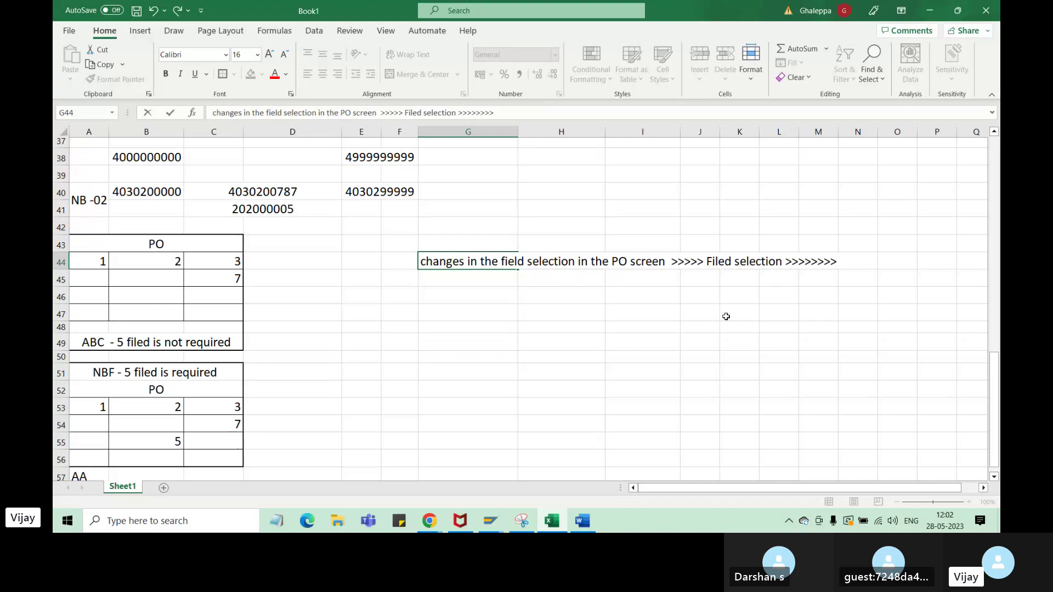
text(Document ytp)
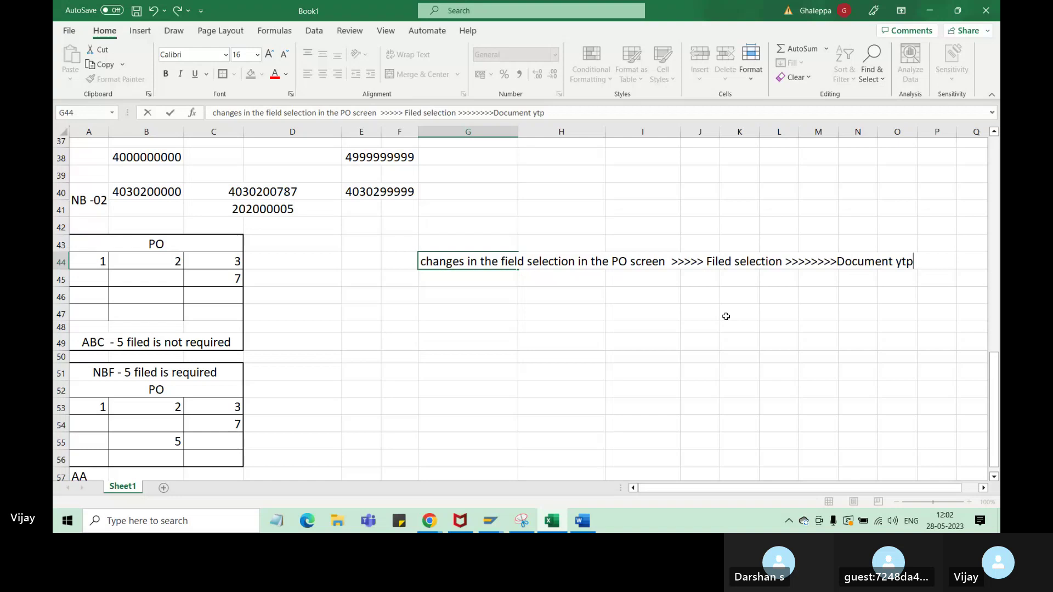
key(BackSpace)
key(BackSpace)
key(BackSpace)
text(type)
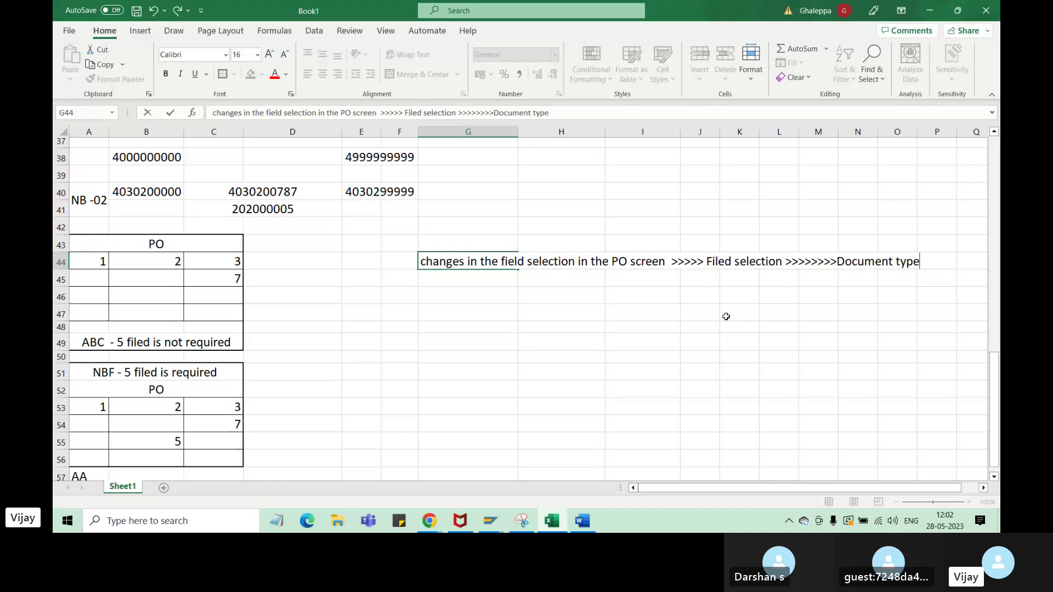
click(395, 285)
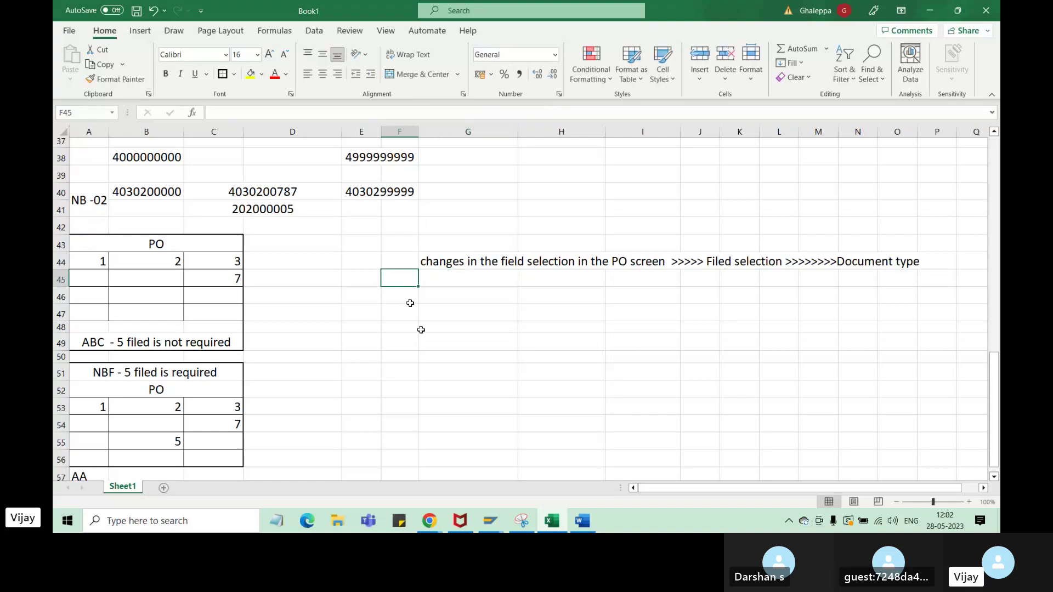
- Add the Ex: label in F45 and insert 'name' after Filed selection in the G44 note
text(Ex:)
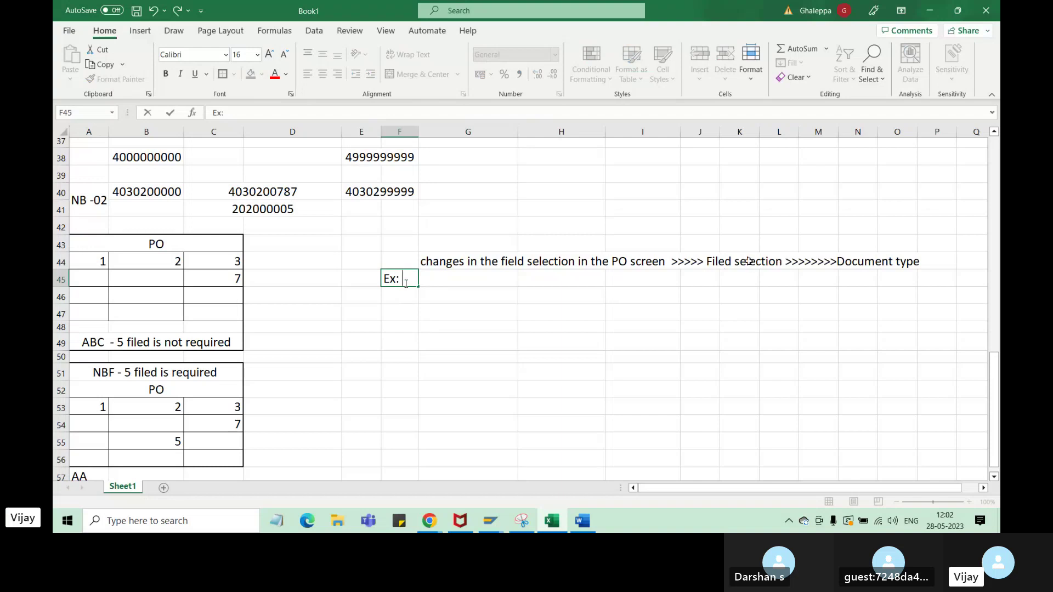
click(783, 262)
click(495, 264)
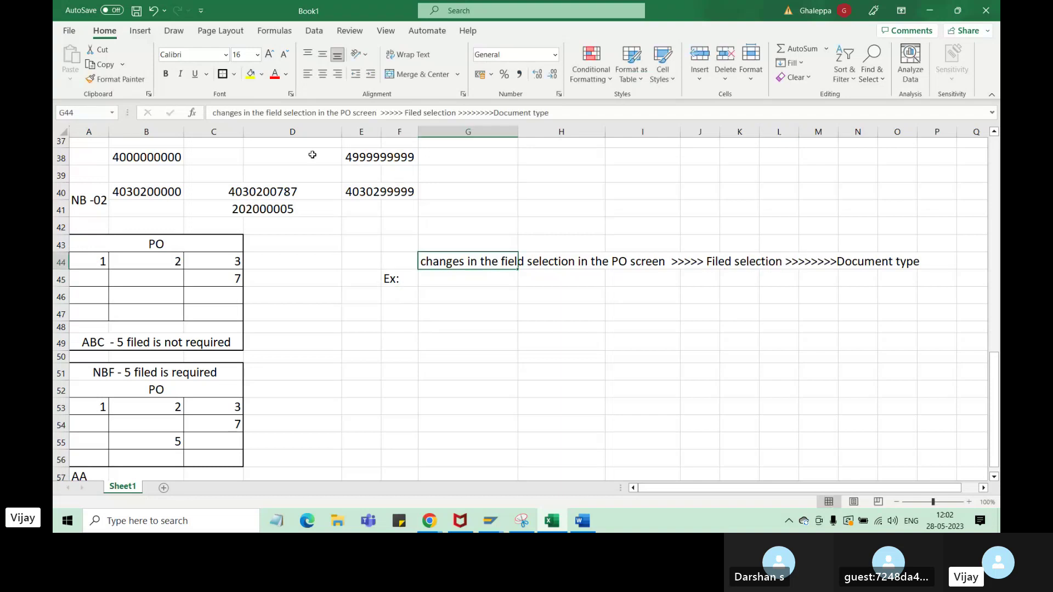
click(458, 113)
text(name)
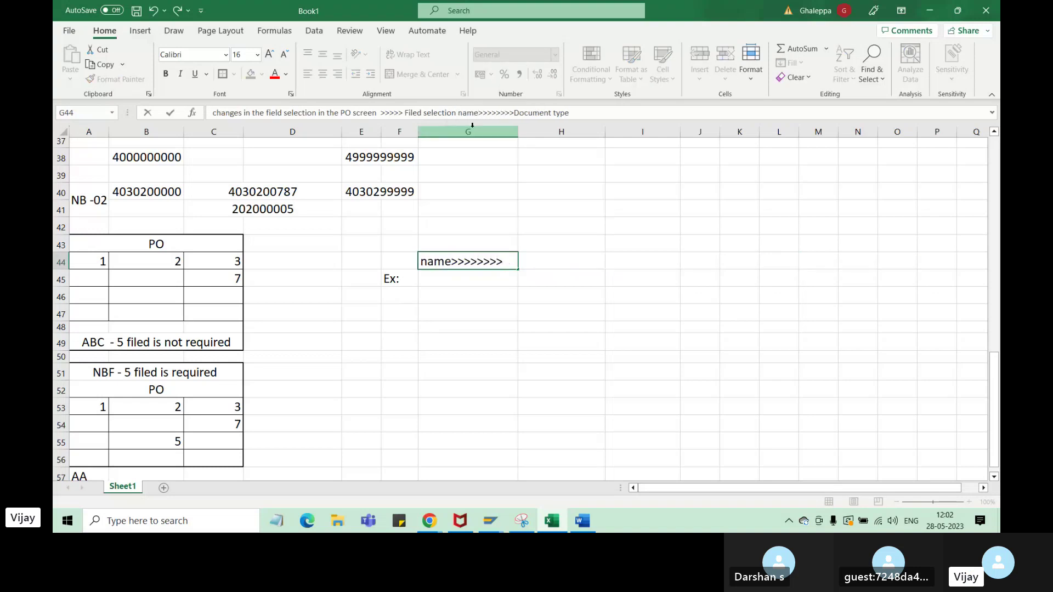
click(512, 340)
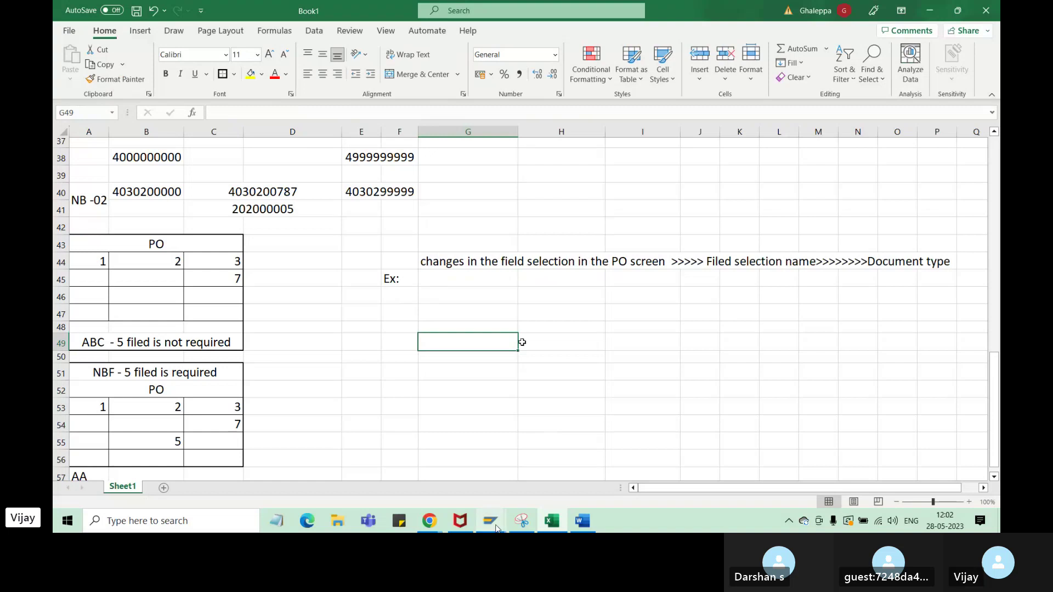
- Check NB's NBF field selection key in SAP's document types table
mouse_move(506, 507)
click(548, 469)
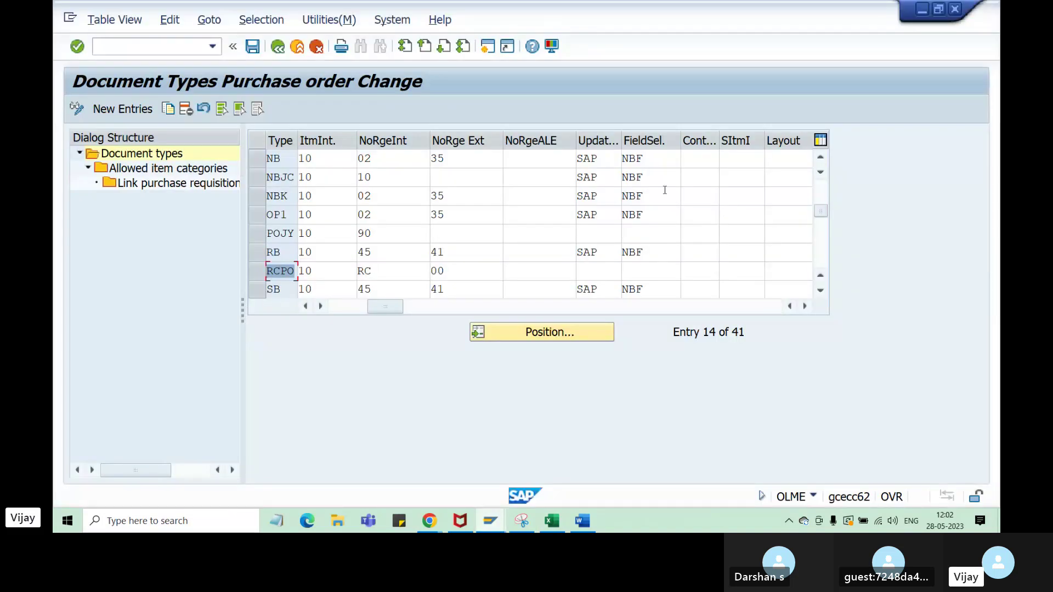
click(621, 162)
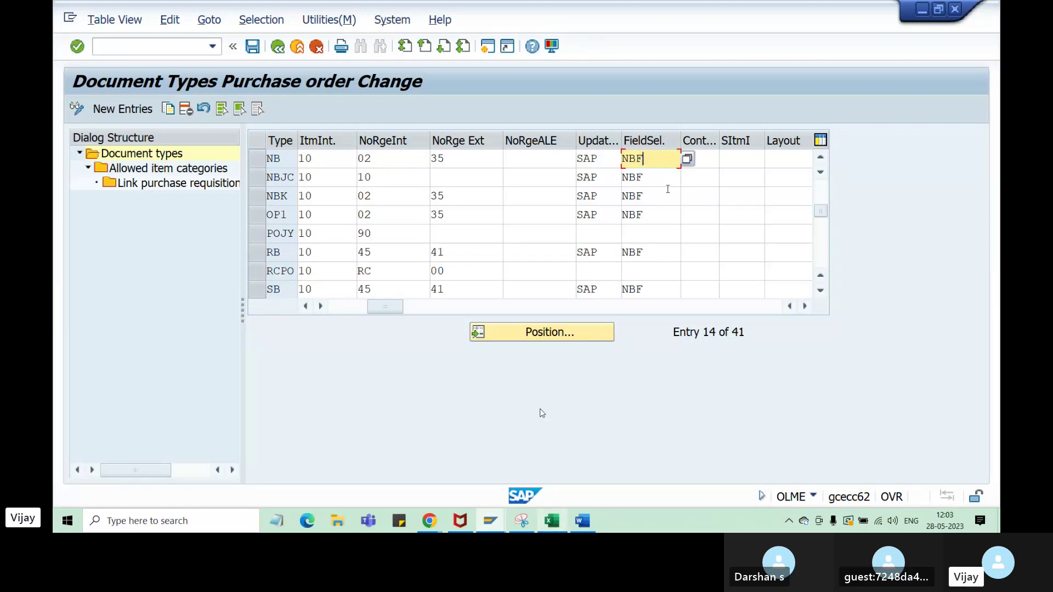
- Enter 'NBF >>>>>>' in G45 beside Ex:, then return to SAP's document types table
key(alt+Tab)
click(464, 281)
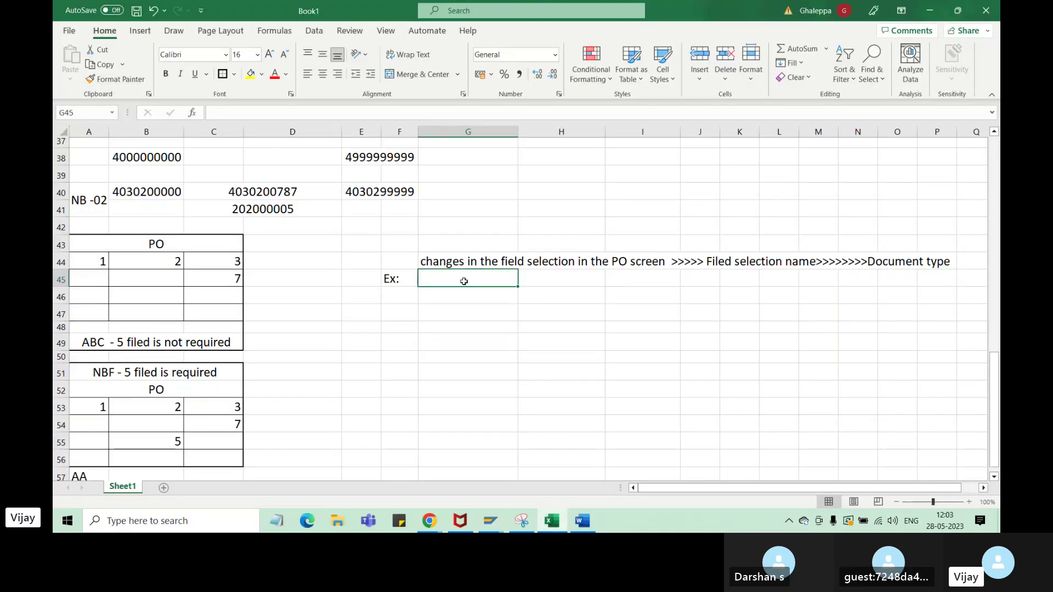
click(256, 115)
text(NBF)
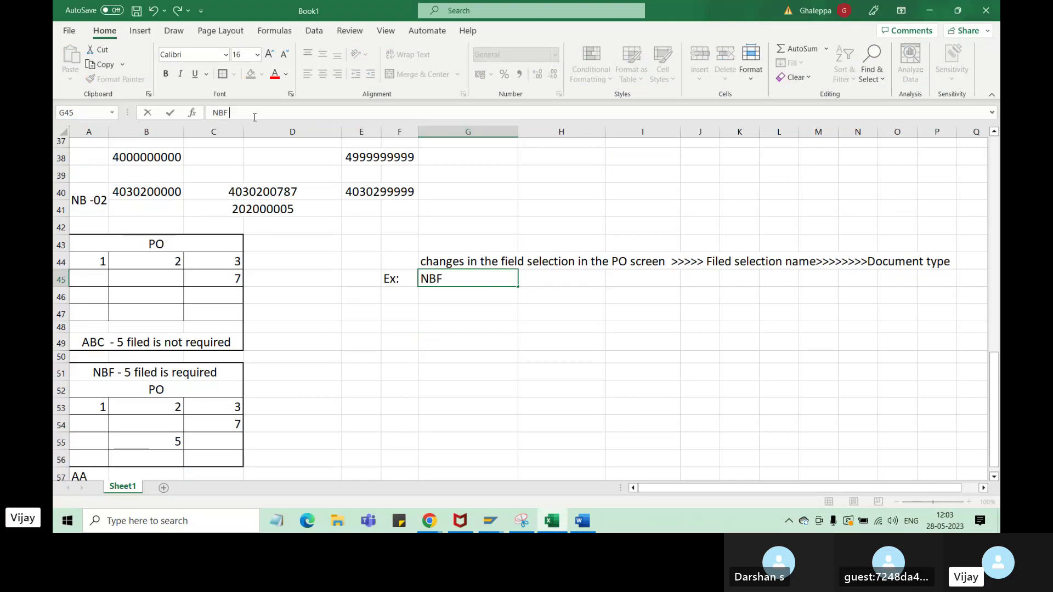
text( >>>>>>)
click(499, 523)
click(563, 420)
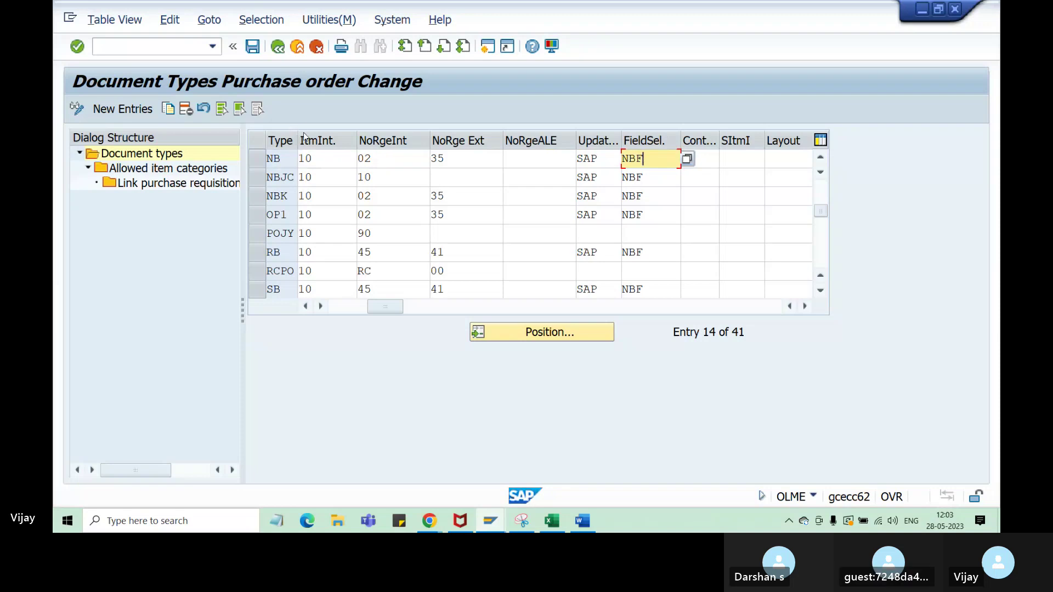
- Narrow the NoRgeInt and NoRge Ext columns of the document types table
click(348, 306)
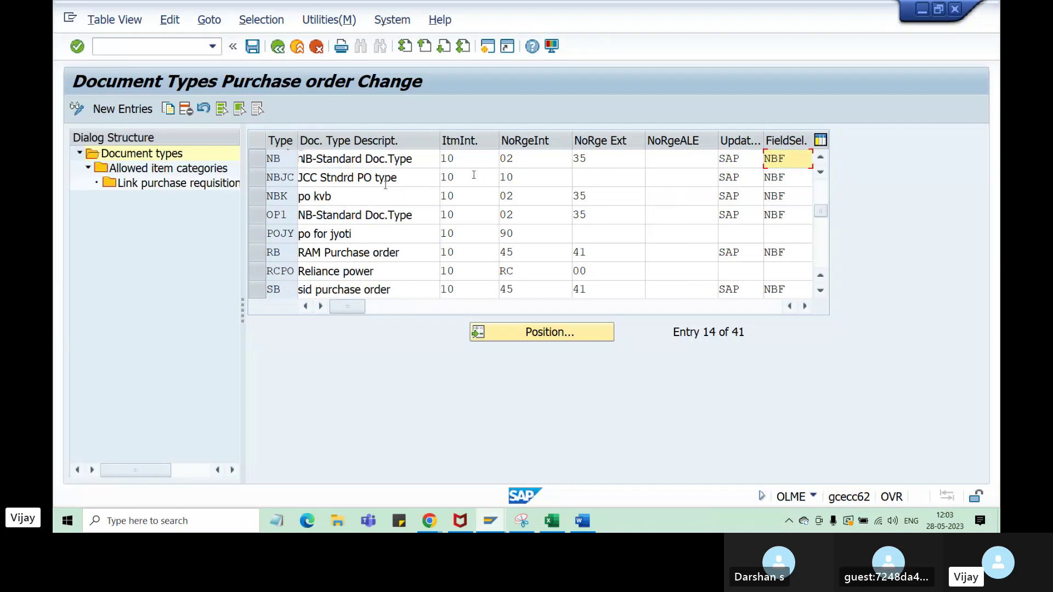
drag(573, 140, 558, 140)
drag(631, 140, 617, 140)
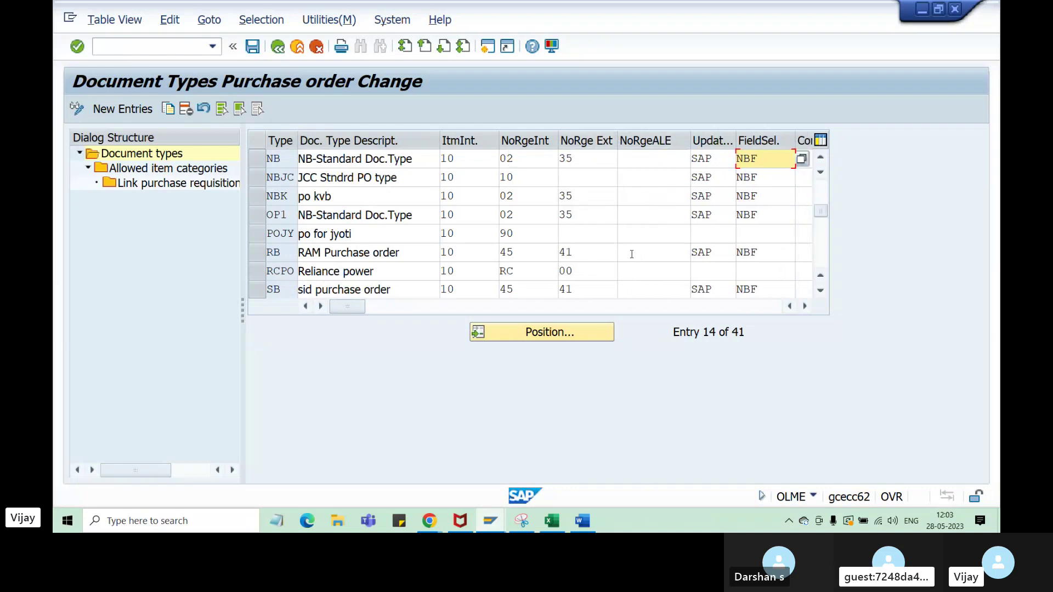
- Select the NB type code, then resume editing the G45 example in Excel
click(279, 156)
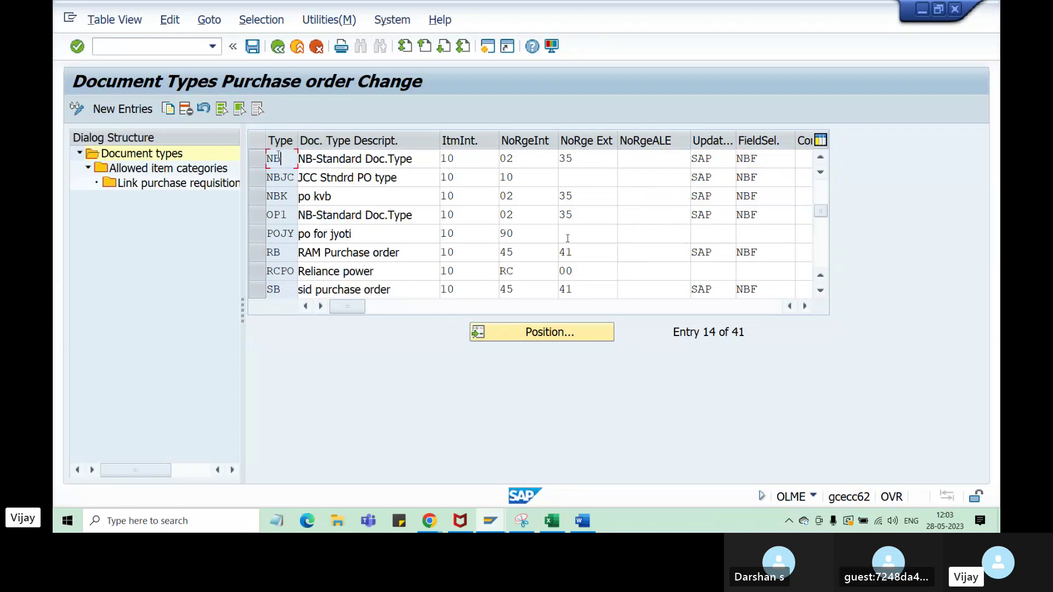
drag(279, 157, 238, 159)
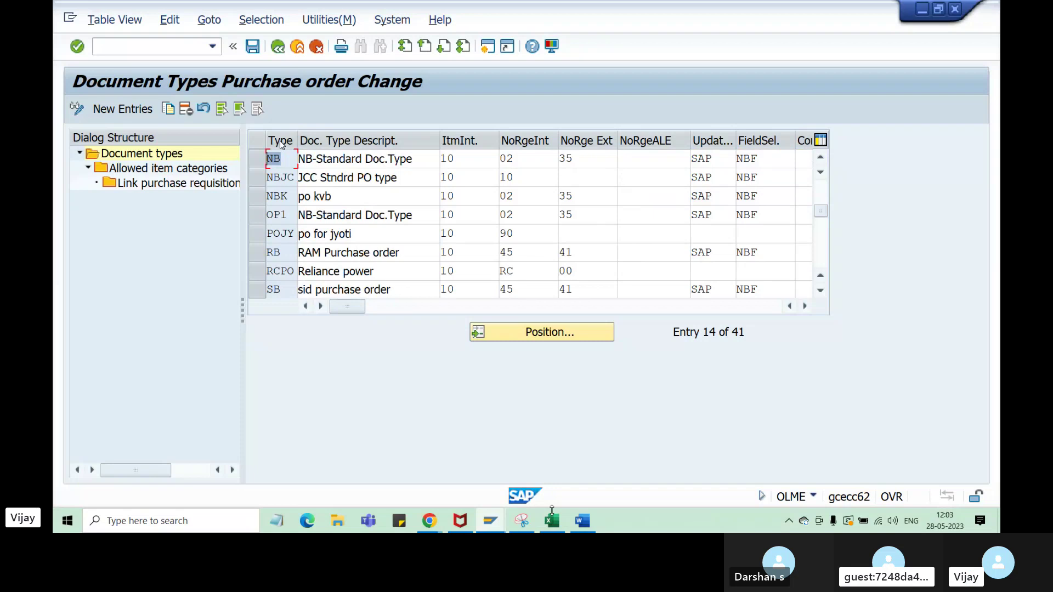
key(alt+Tab)
double_click(493, 283)
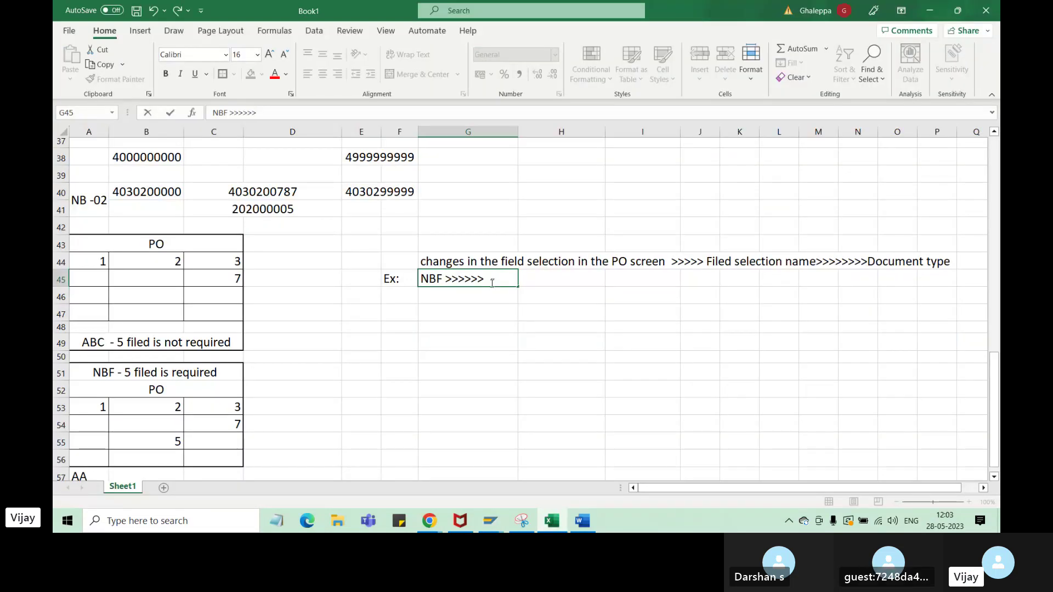
- Append NB>>> and NB's internal number range 02>>>> to the G45 example
text(NB>>>)
mouse_move(490, 521)
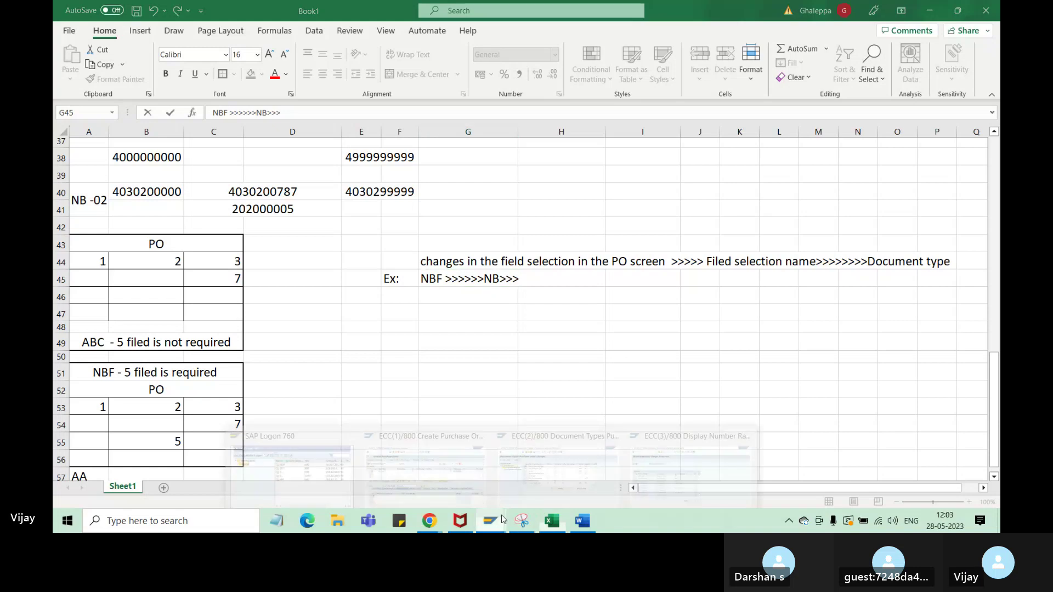
click(562, 459)
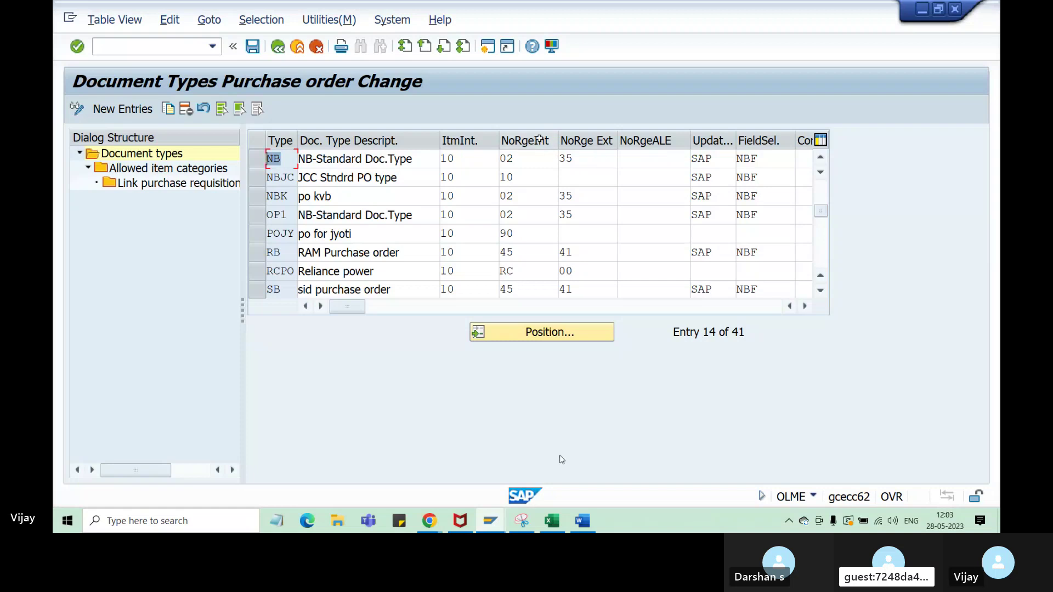
click(508, 159)
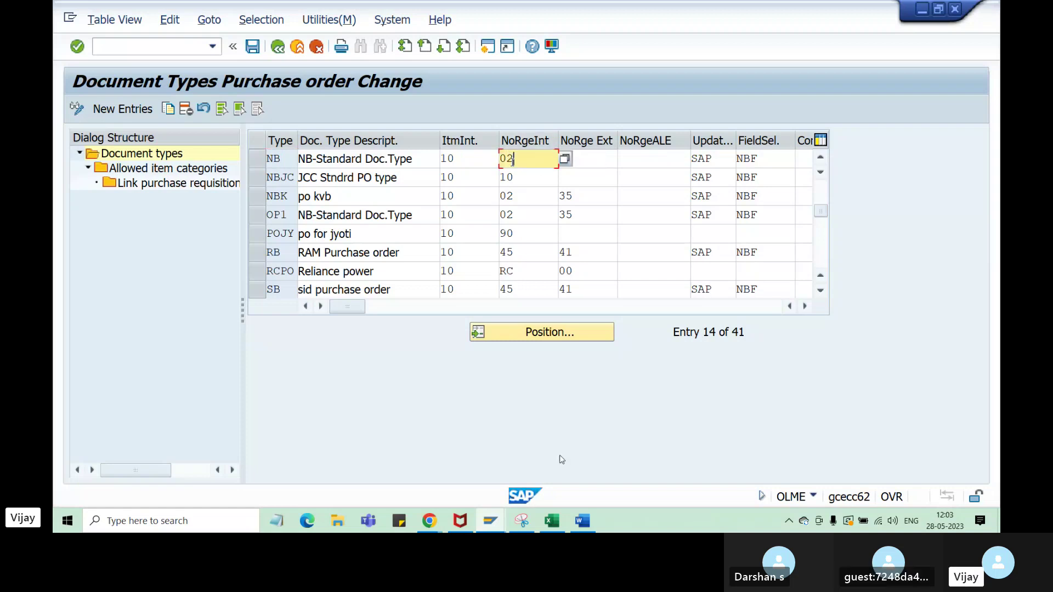
click(552, 521)
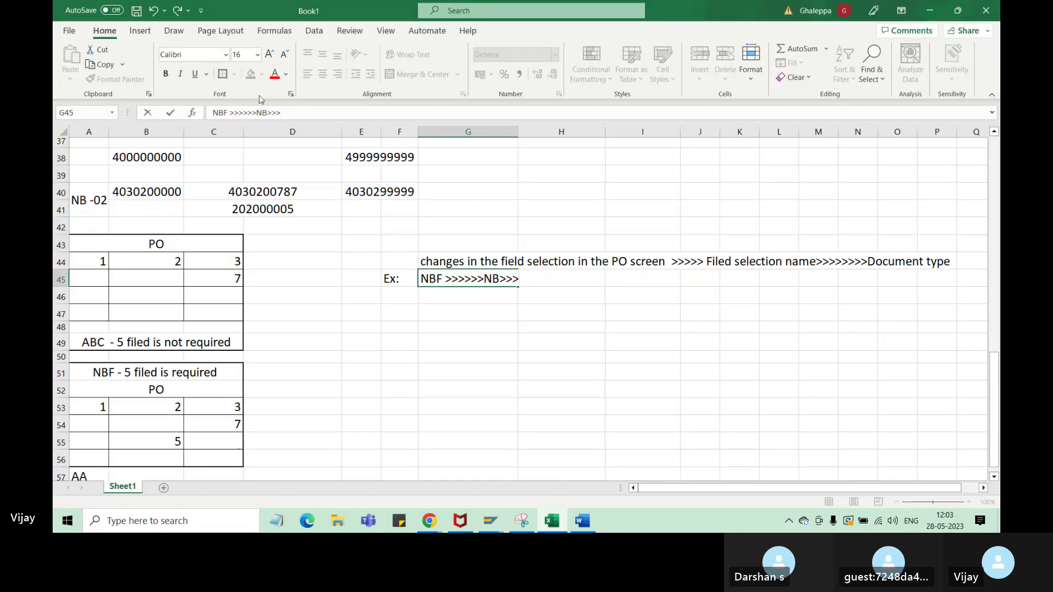
text(02>>>>)
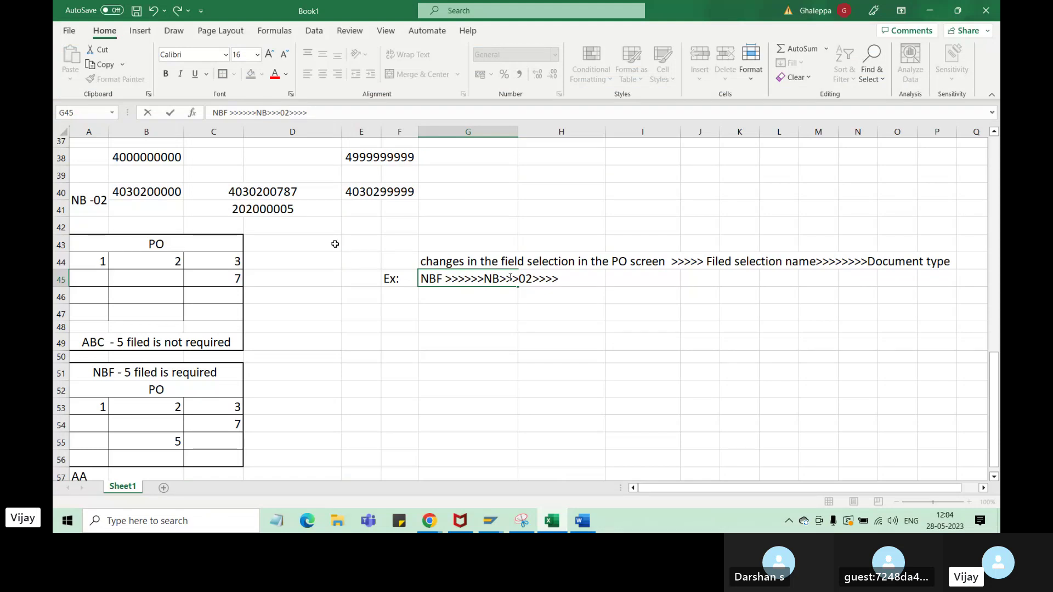
- Read NB's next field in SAP and add 35 to the example
click(490, 521)
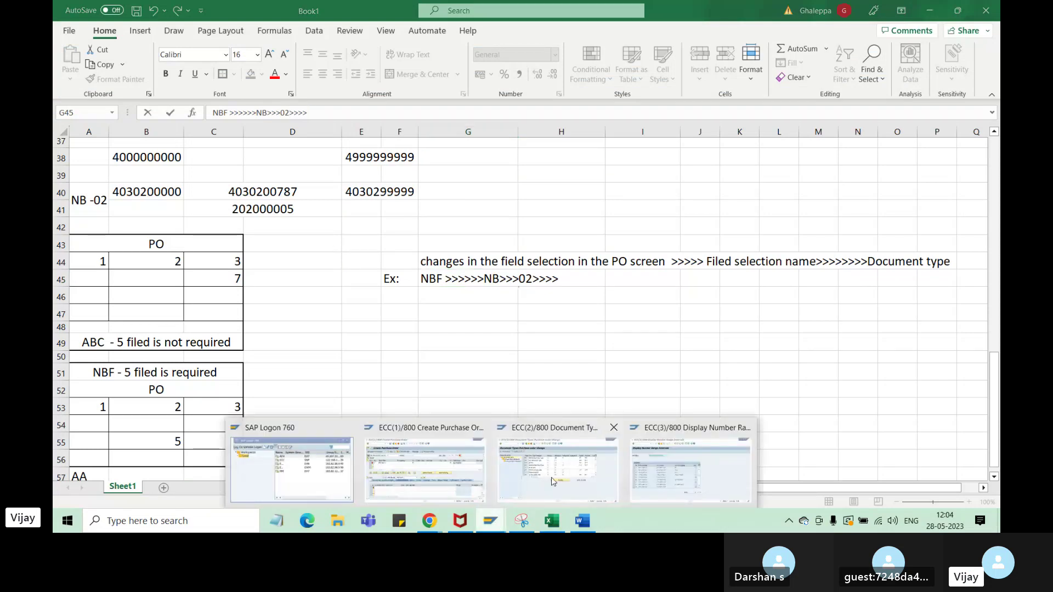
click(565, 481)
key(Tab)
key(Tab)
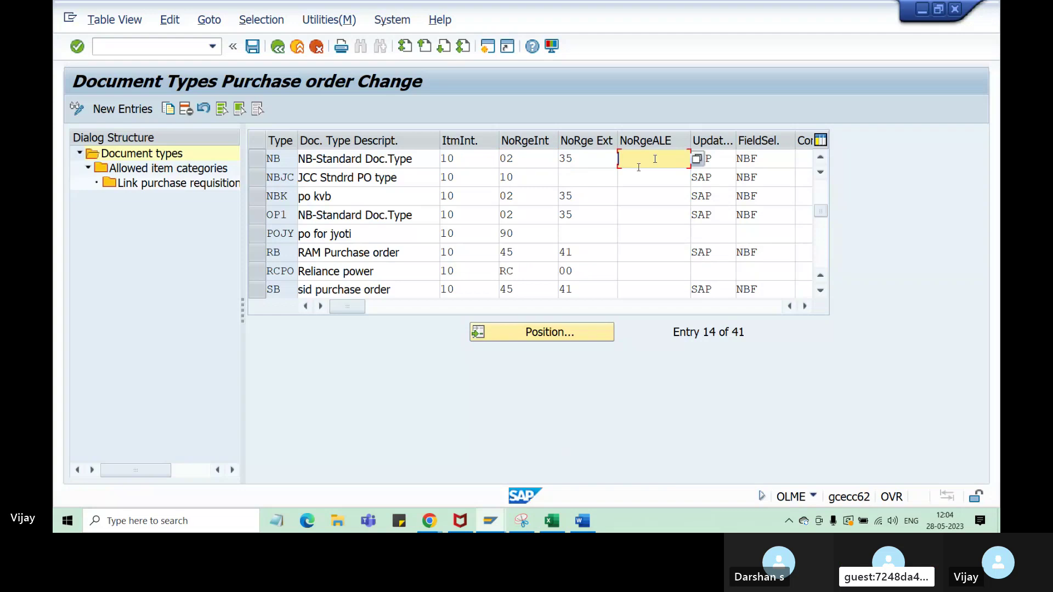
click(552, 520)
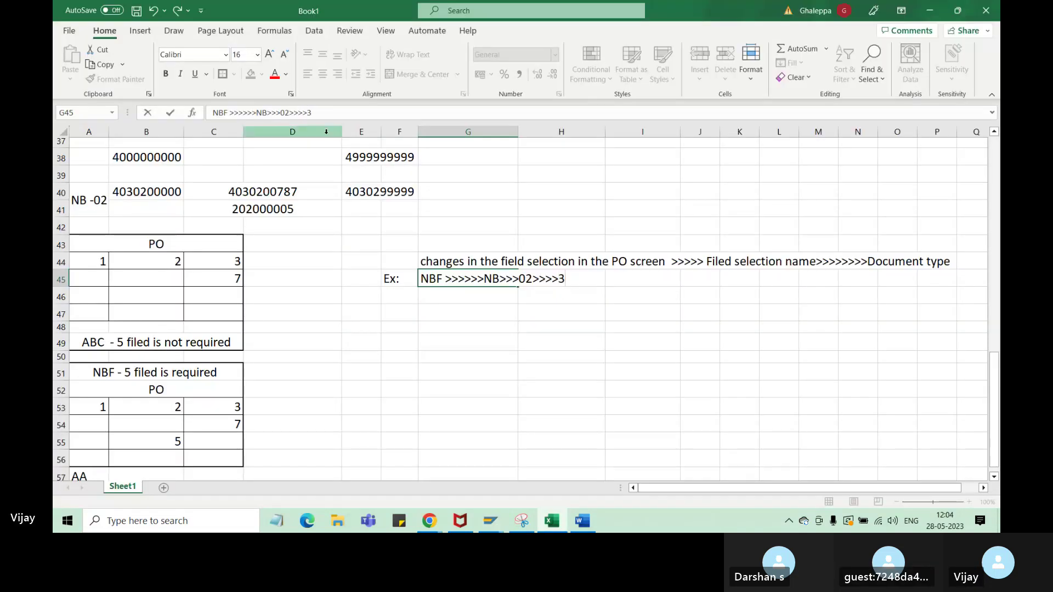
text(5)
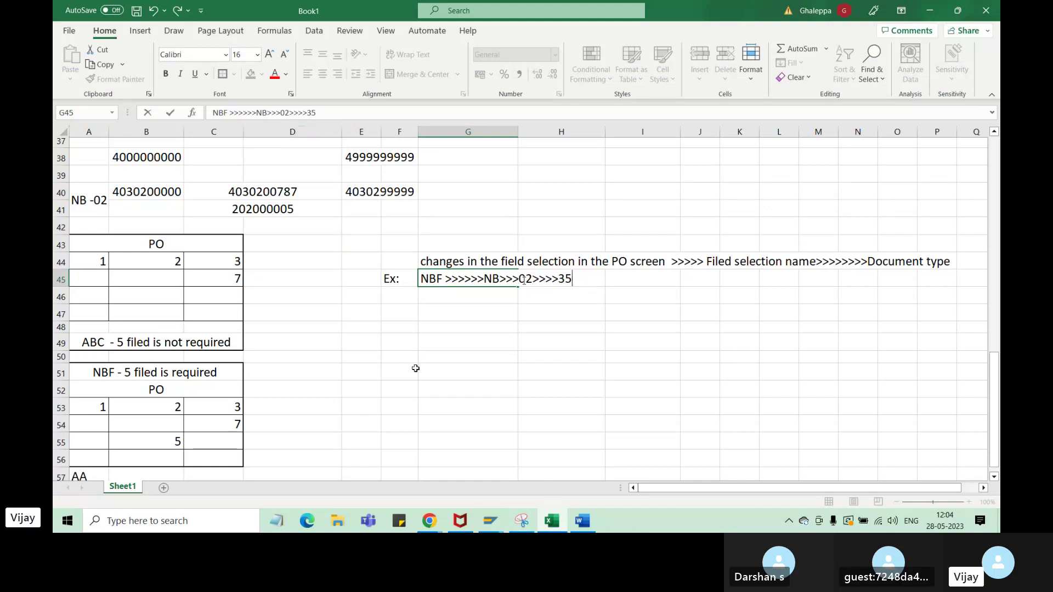
- Read NB's item interval 10 and finish the example with >>10
click(497, 529)
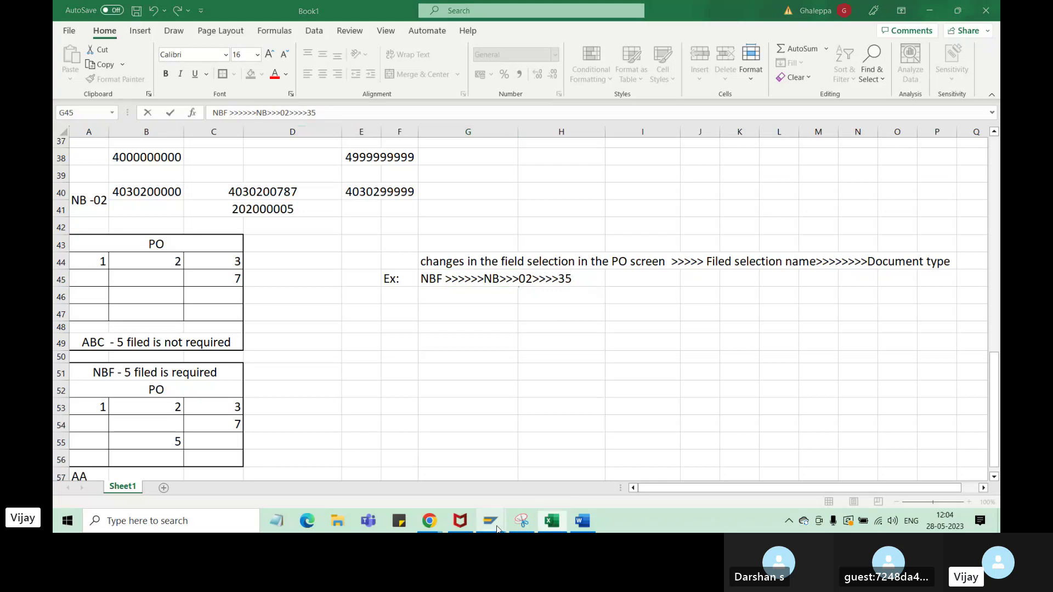
click(565, 447)
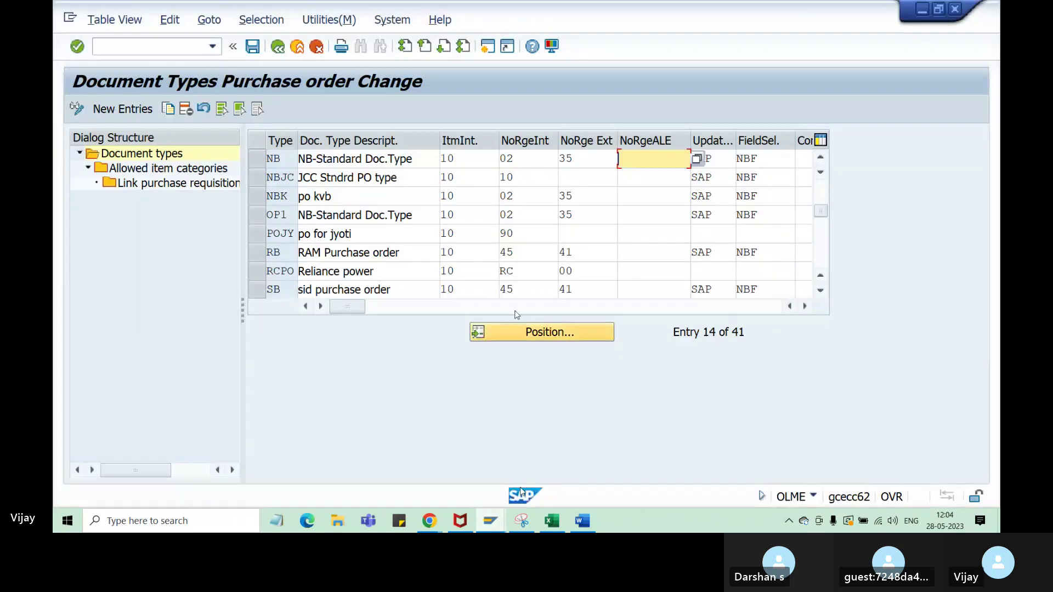
click(470, 159)
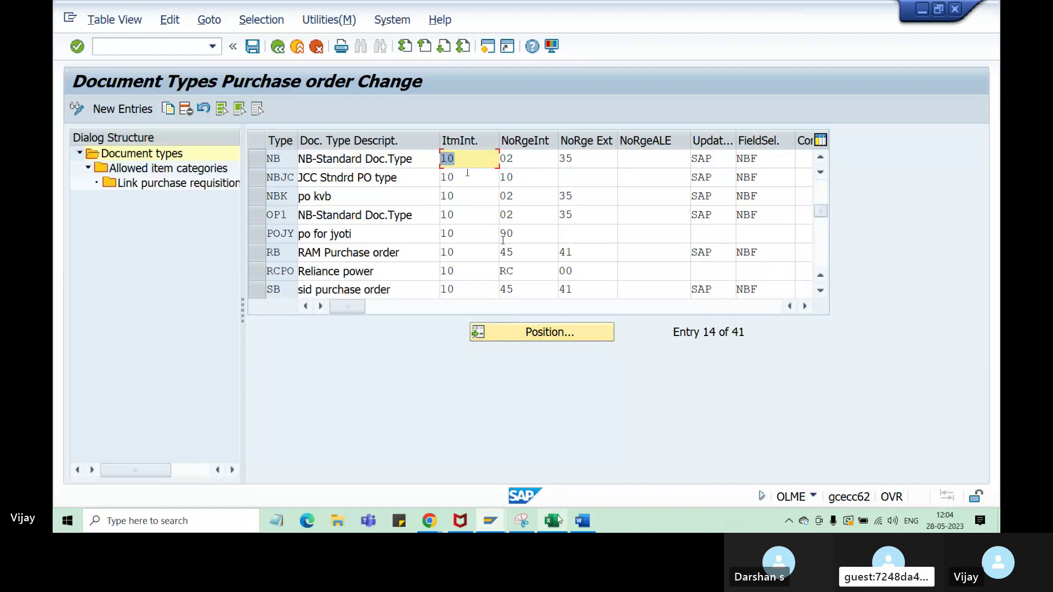
click(558, 522)
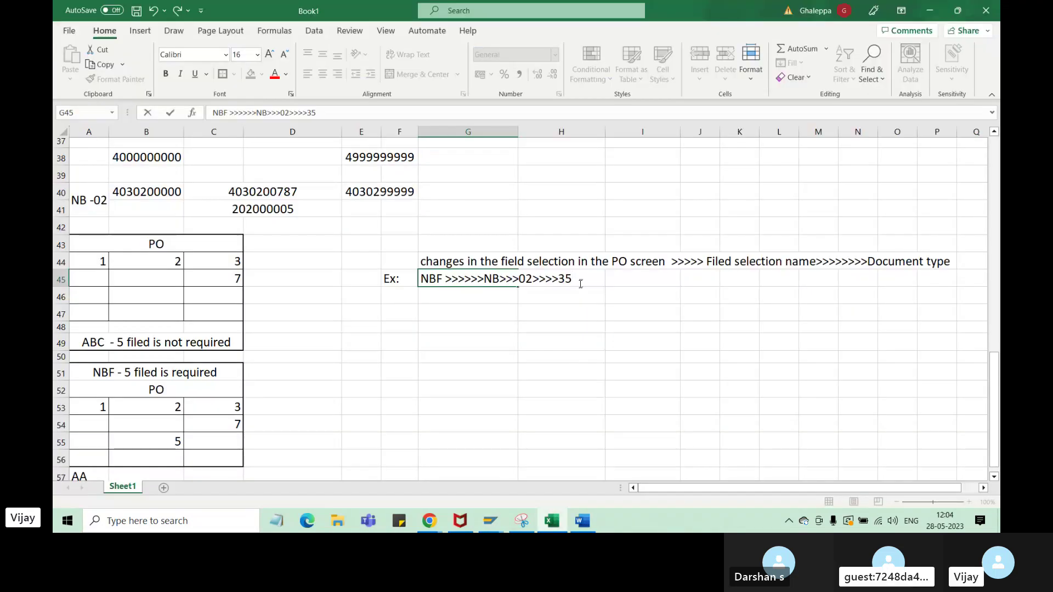
text(>>10)
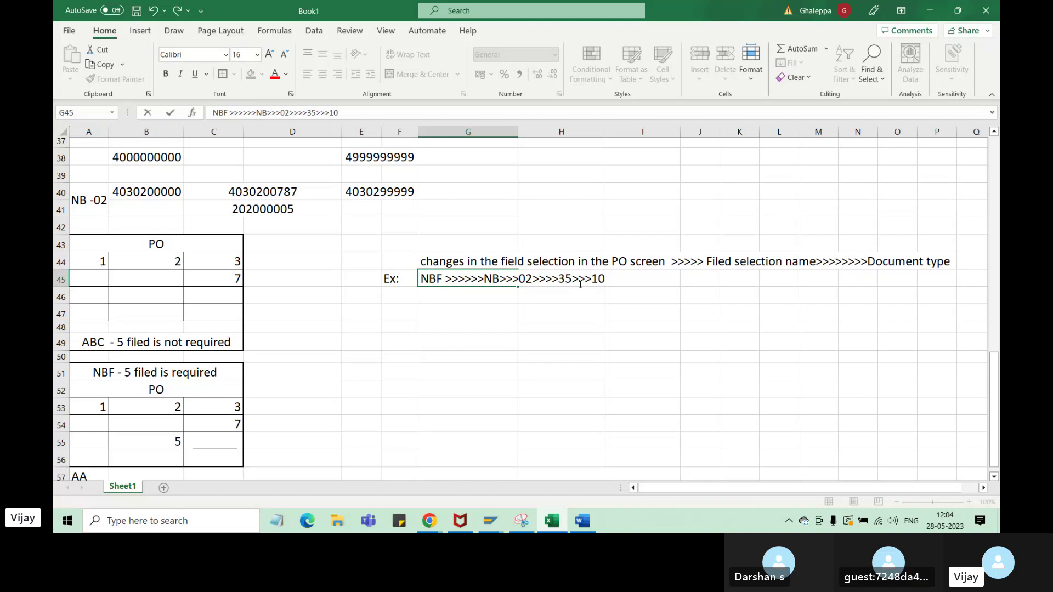
click(628, 367)
click(392, 313)
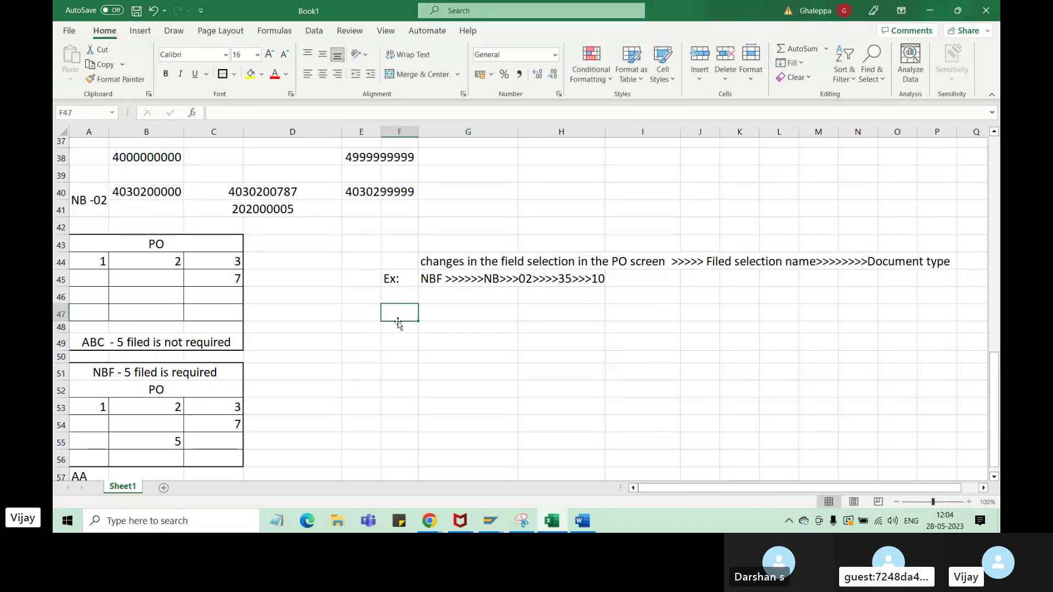
- Enter the Ex2 label in F47 and select G47 for the second example
text(Ex2)
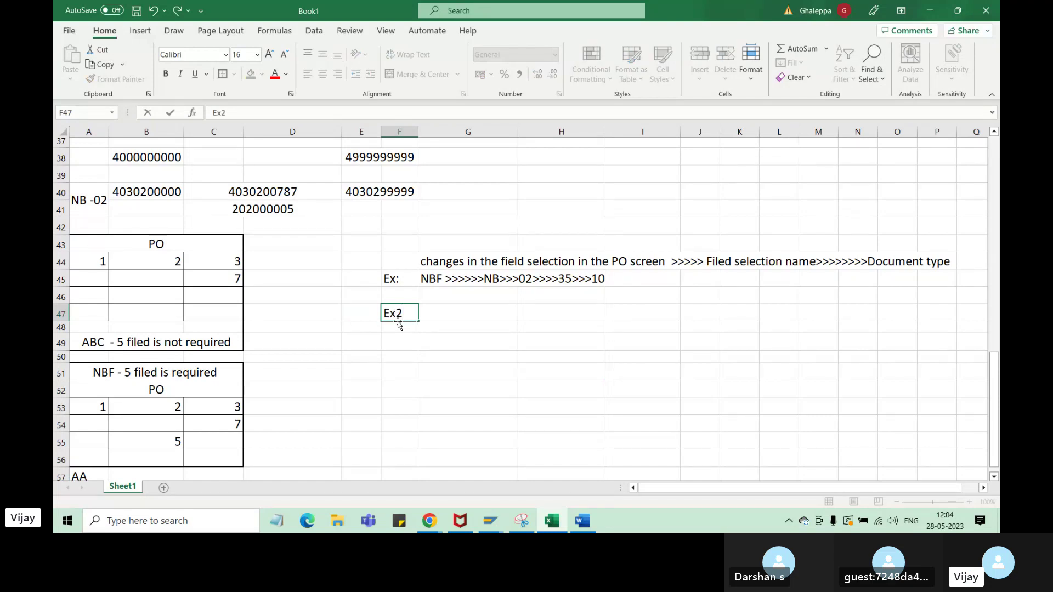
click(493, 283)
click(461, 317)
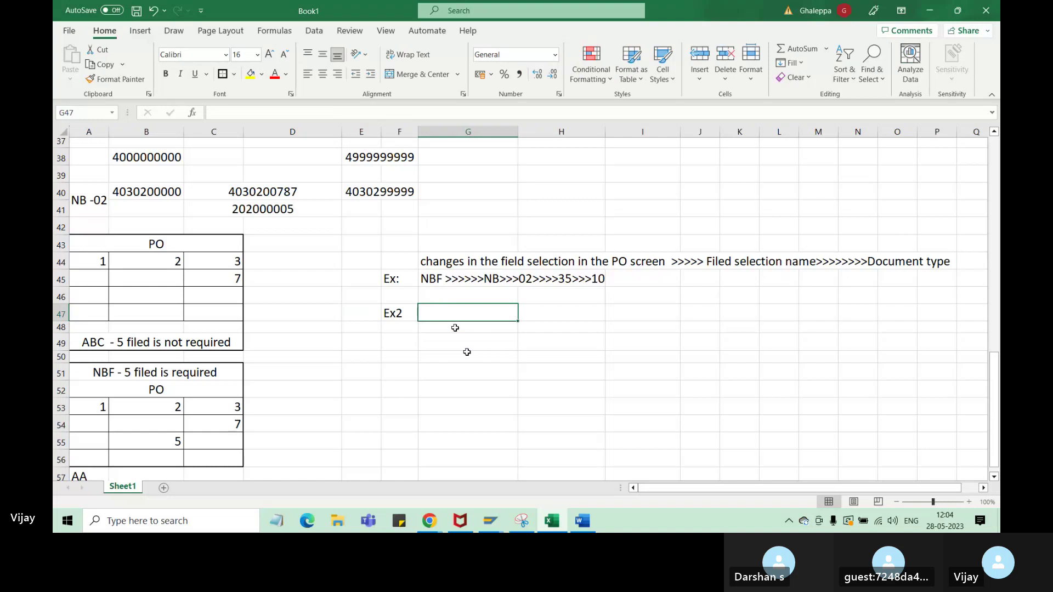
click(439, 291)
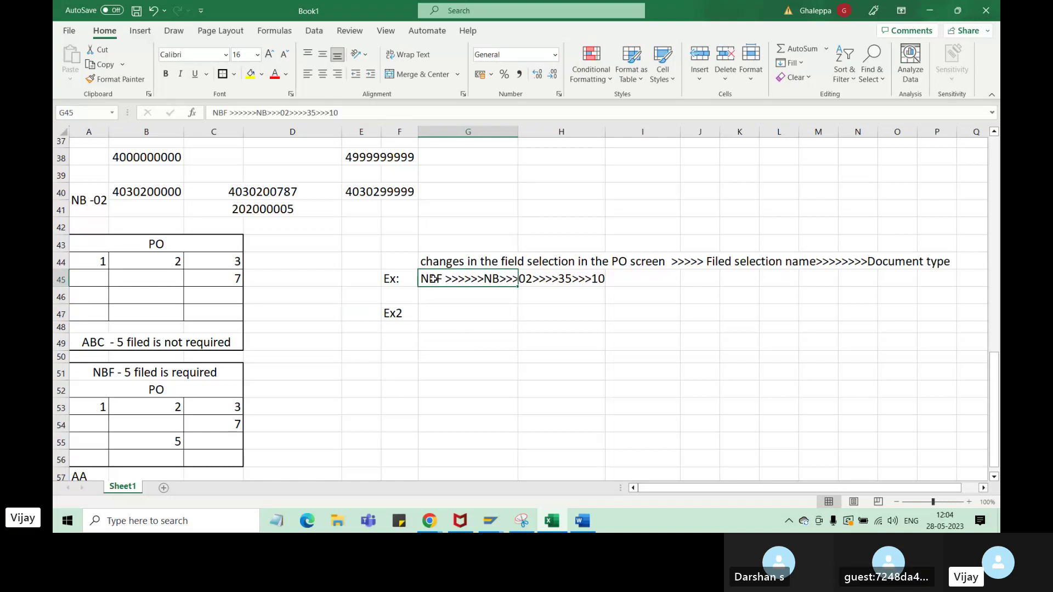
click(431, 315)
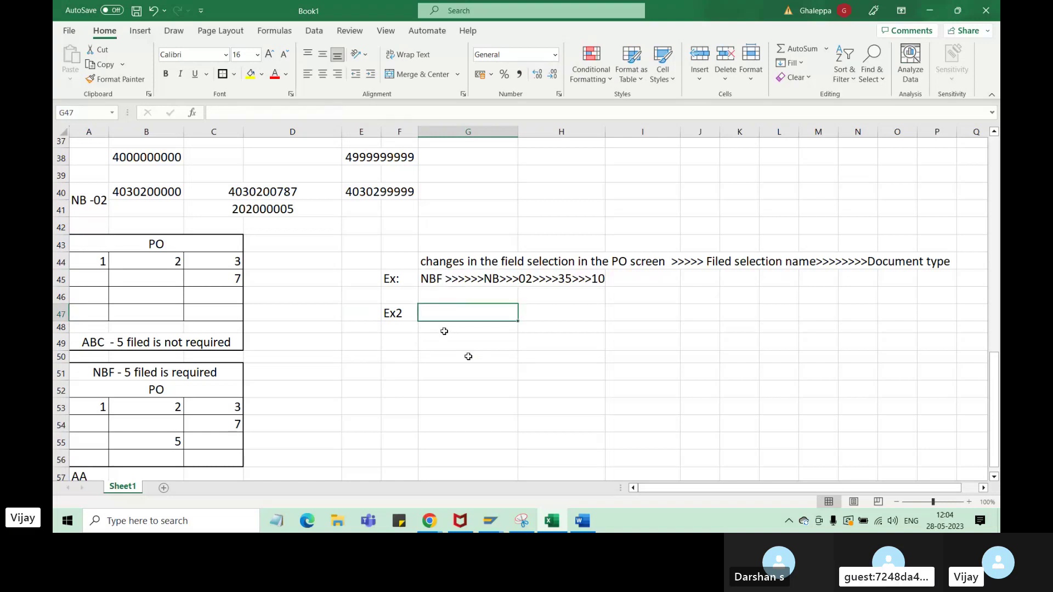
- Type the chain ZYY>>>>>>> ZY>>>Z3>>>>Z4>>>>20 in G47
text(ABC)
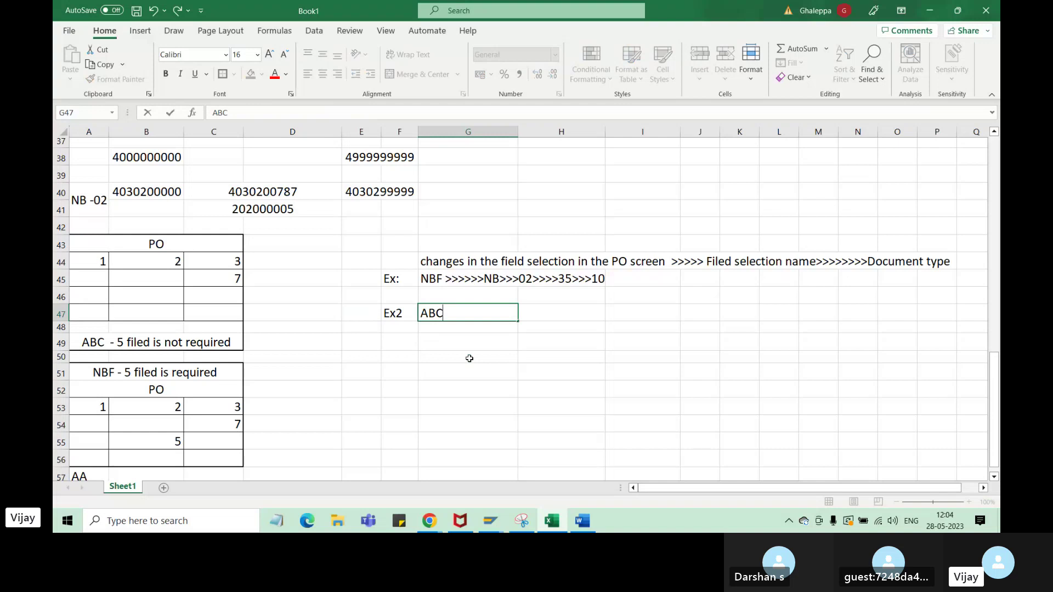
key(BackSpace)
key(BackSpace)
key(BackSpace)
text(ZYY)
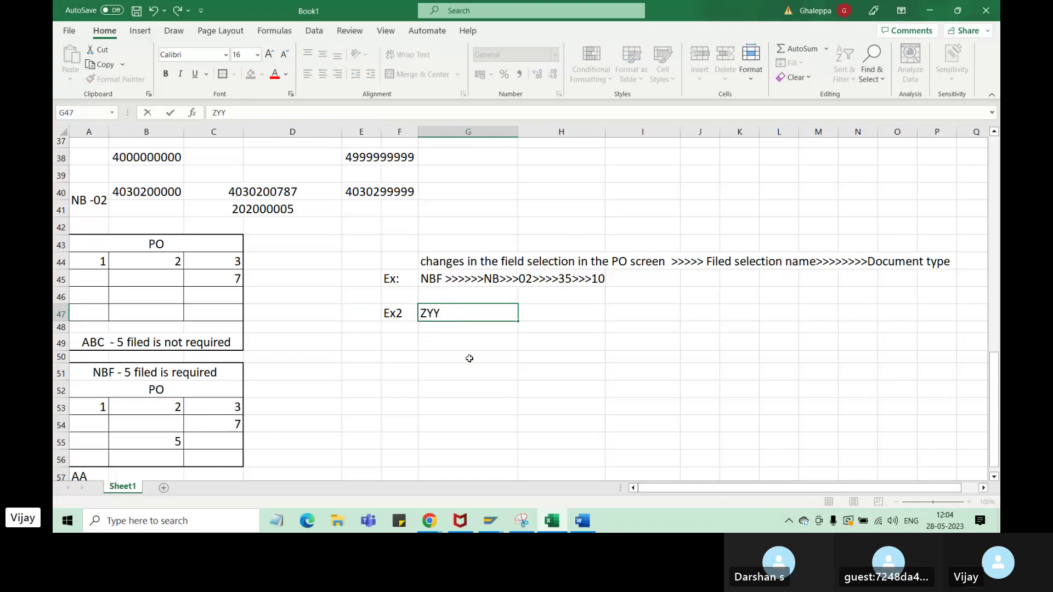
text(>>>>>)
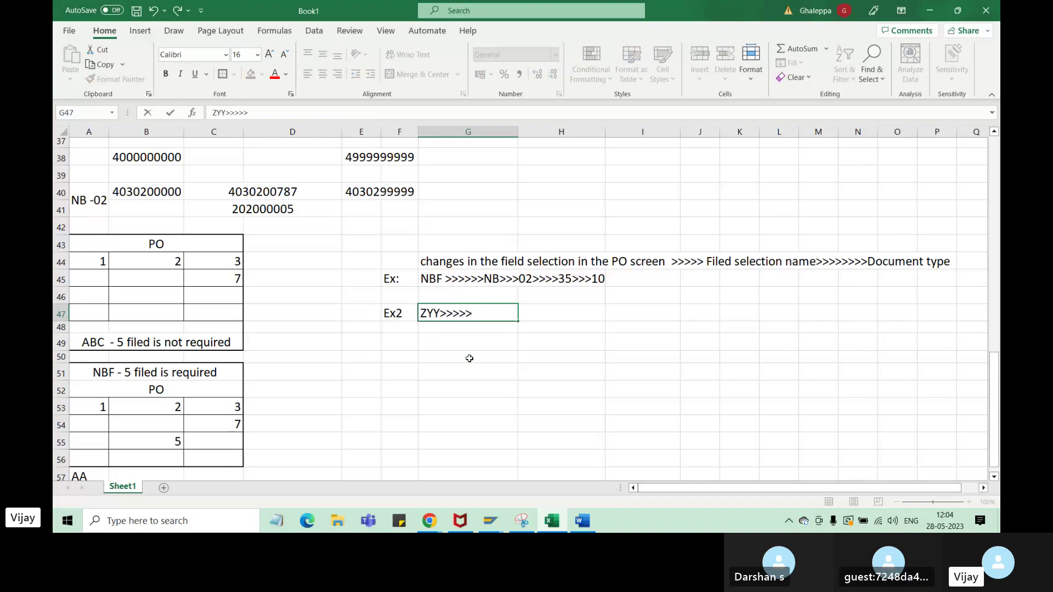
text(>> ZY)
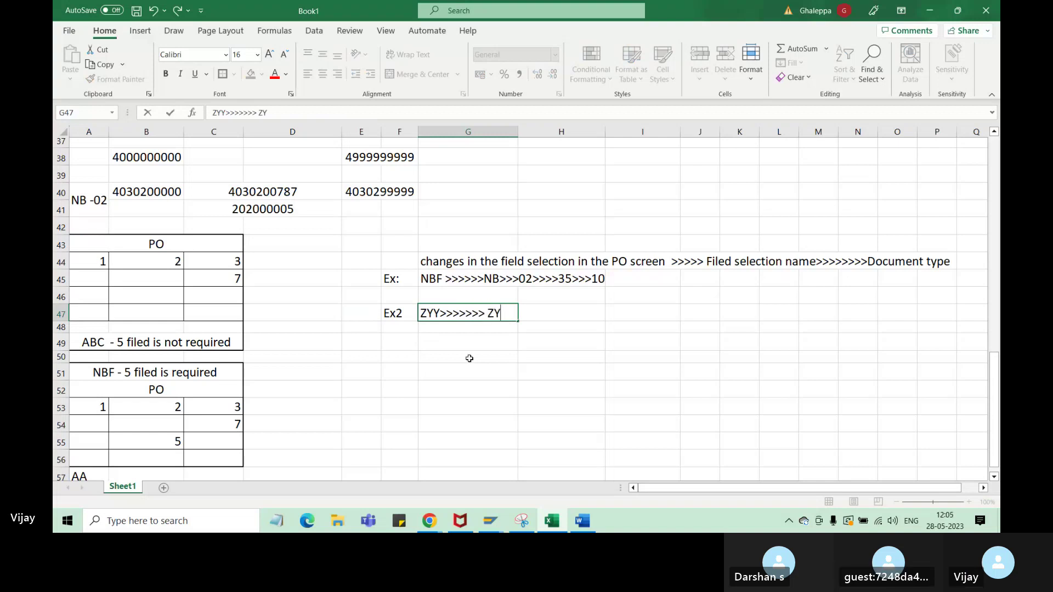
text(>>>)
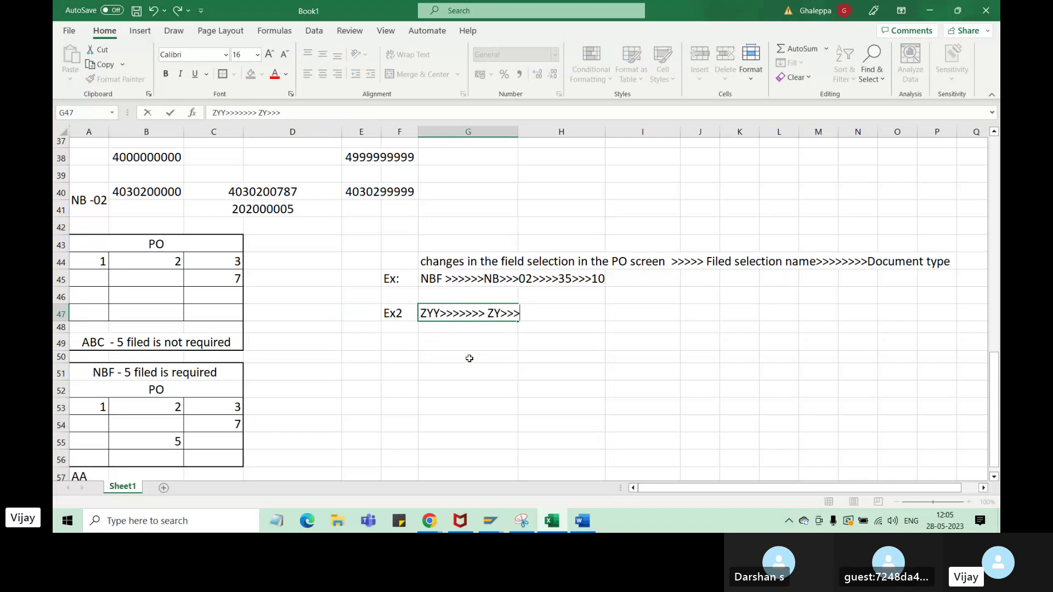
text(Z)
key(BackSpace)
text(#)
key(BackSpace)
text(3)
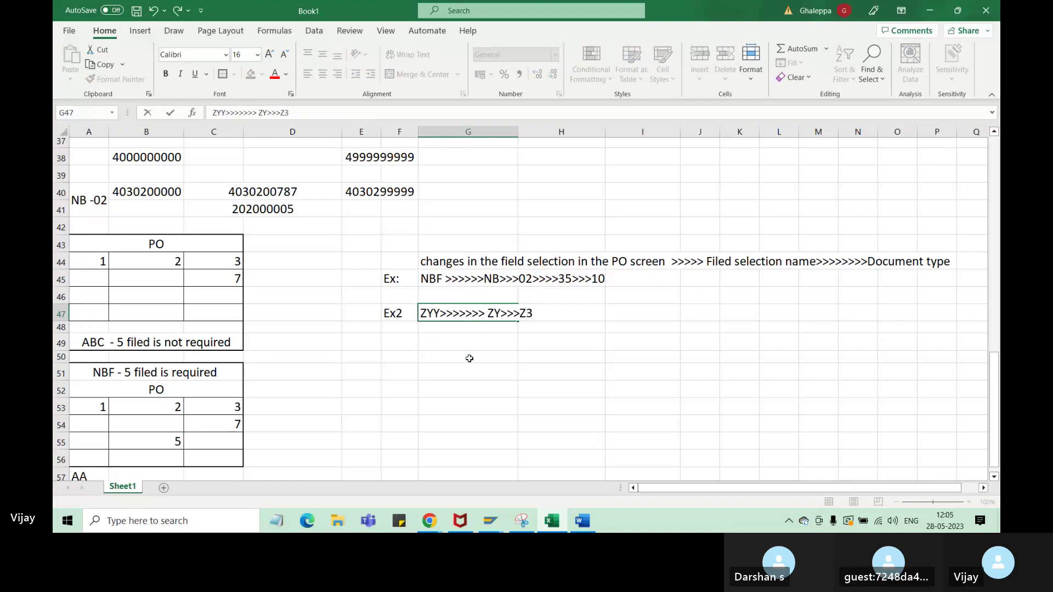
text(>>>)
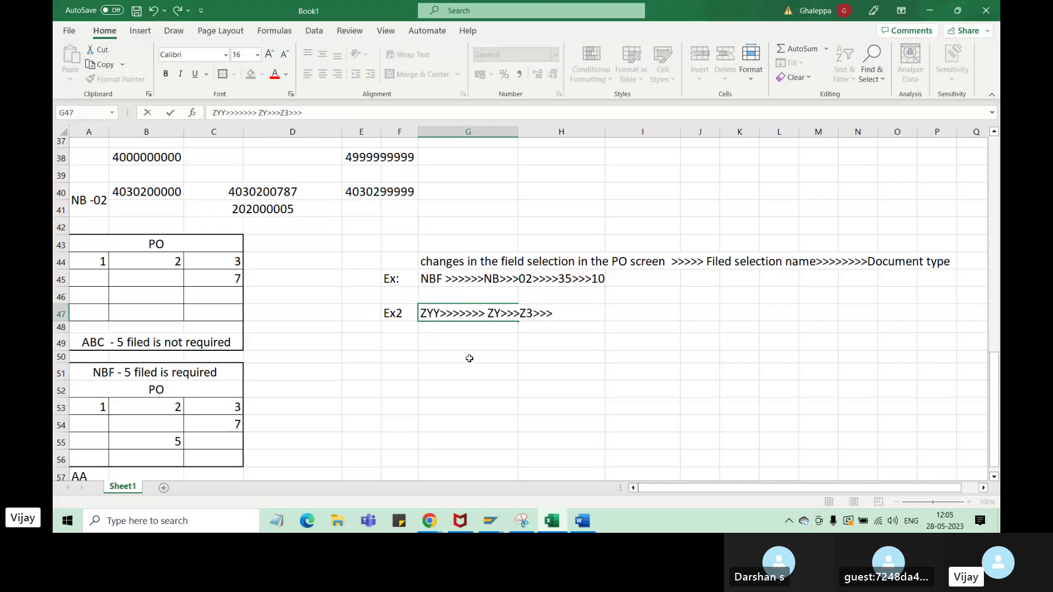
text(>)
text(Z)
text(4>>>>>20)
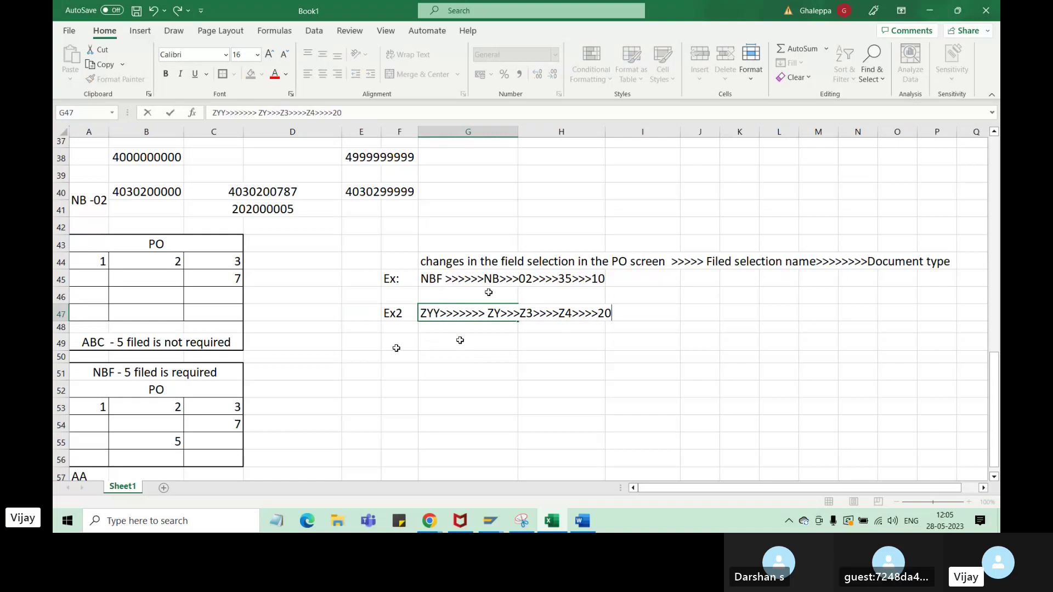
- Enter ZY in G49 and set F49:I54 to font size 16
click(447, 345)
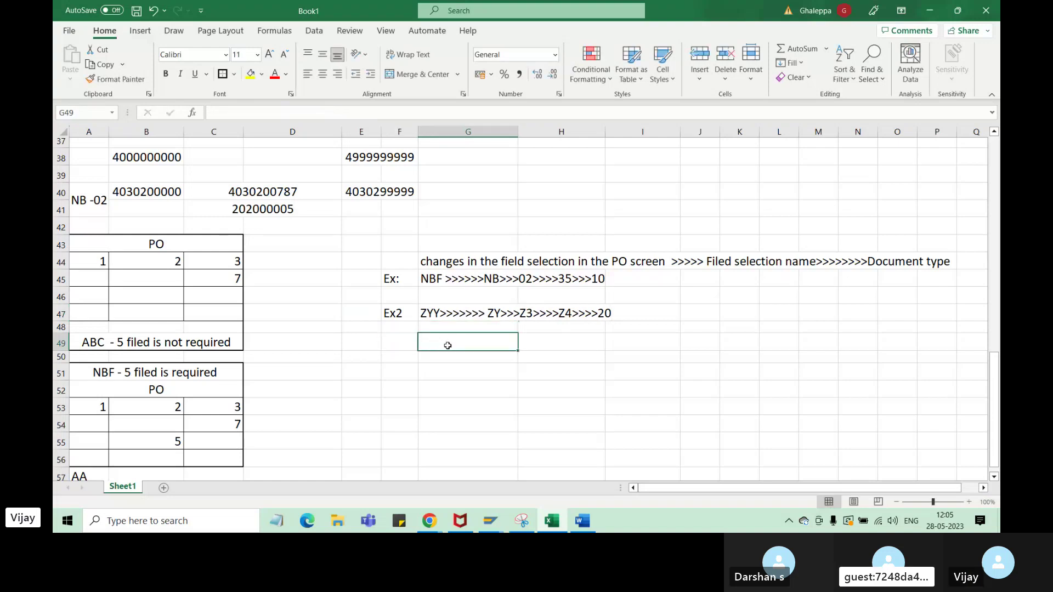
text(ZY)
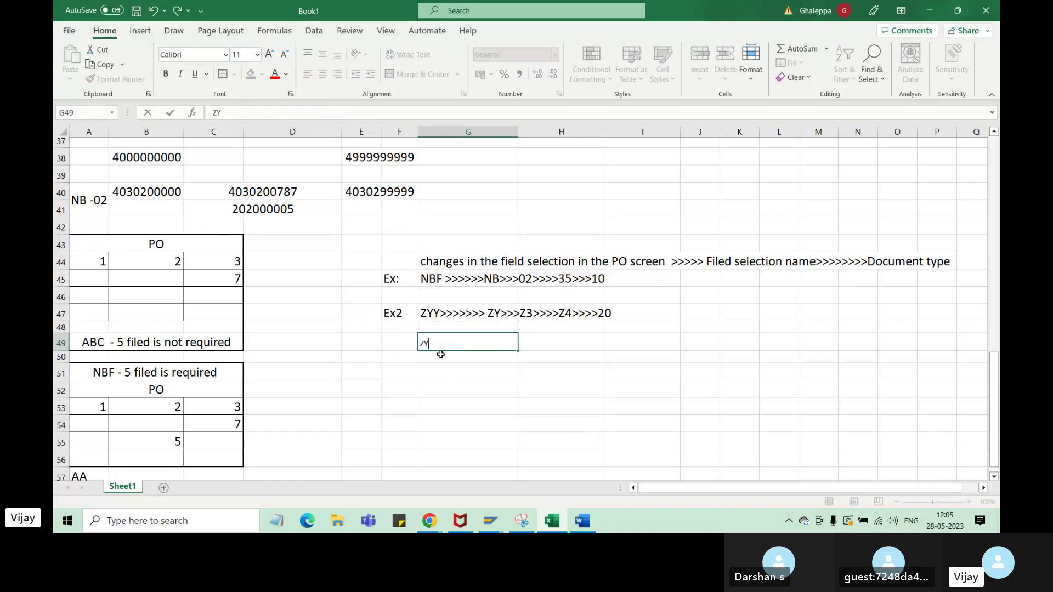
drag(399, 342, 642, 425)
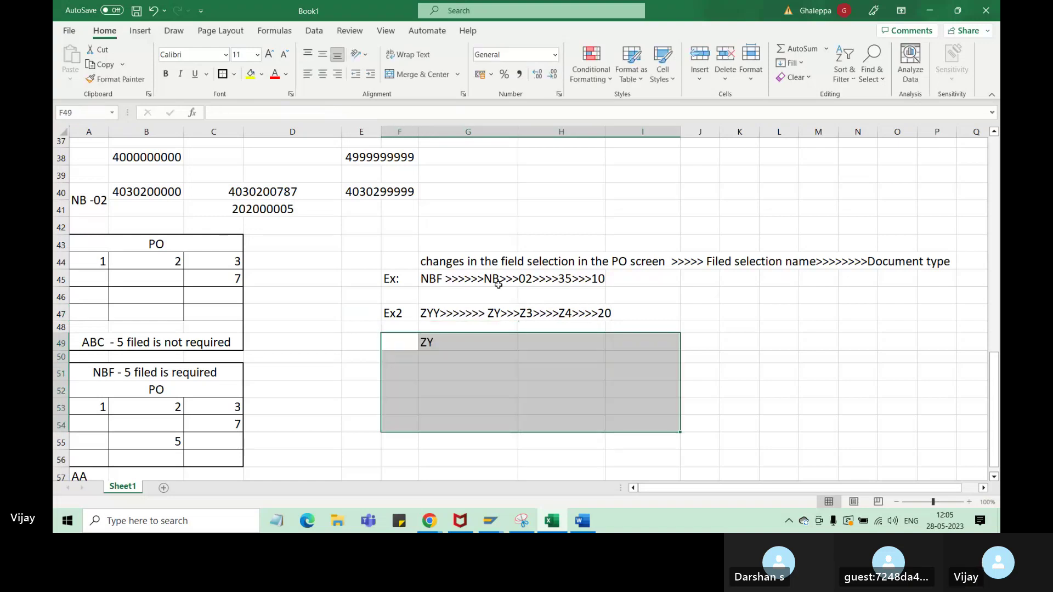
click(257, 54)
click(241, 161)
click(433, 345)
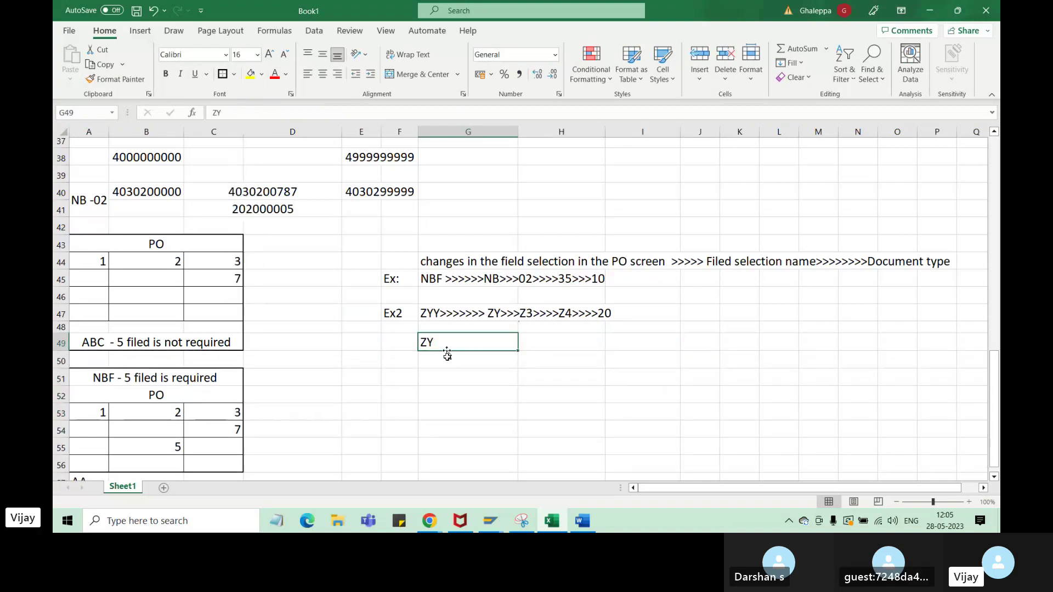
- Label F49 'Doc type' and autofit column F
click(401, 348)
text(D)
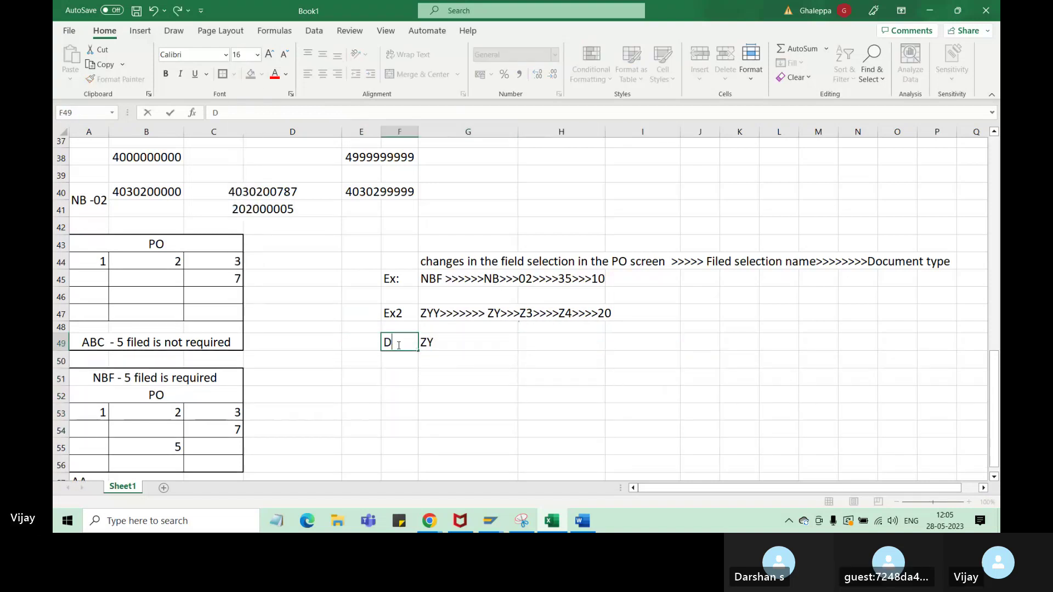
text(oc type)
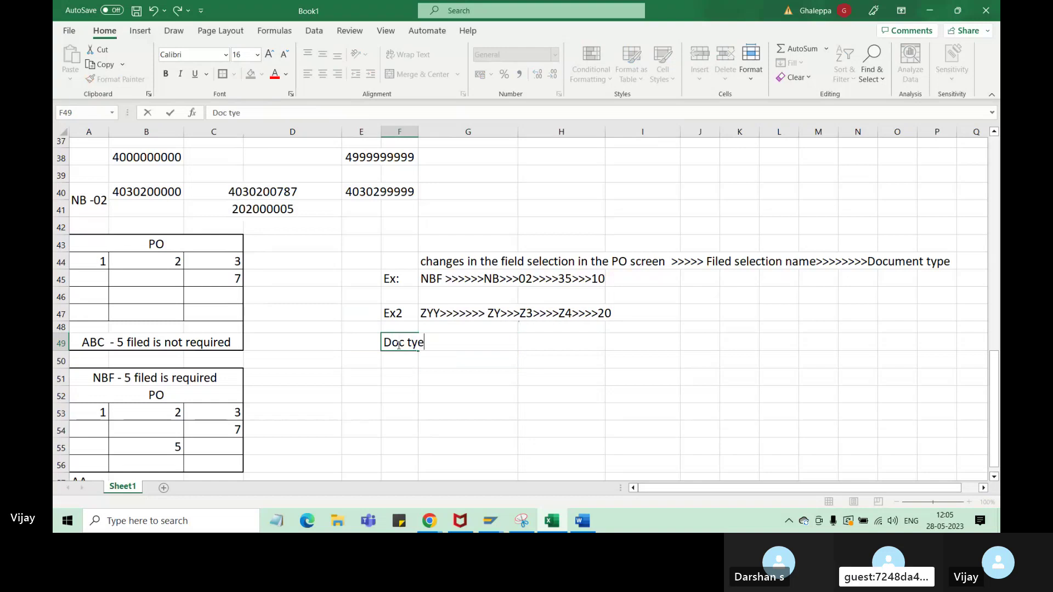
key(BackSpace)
text(pe)
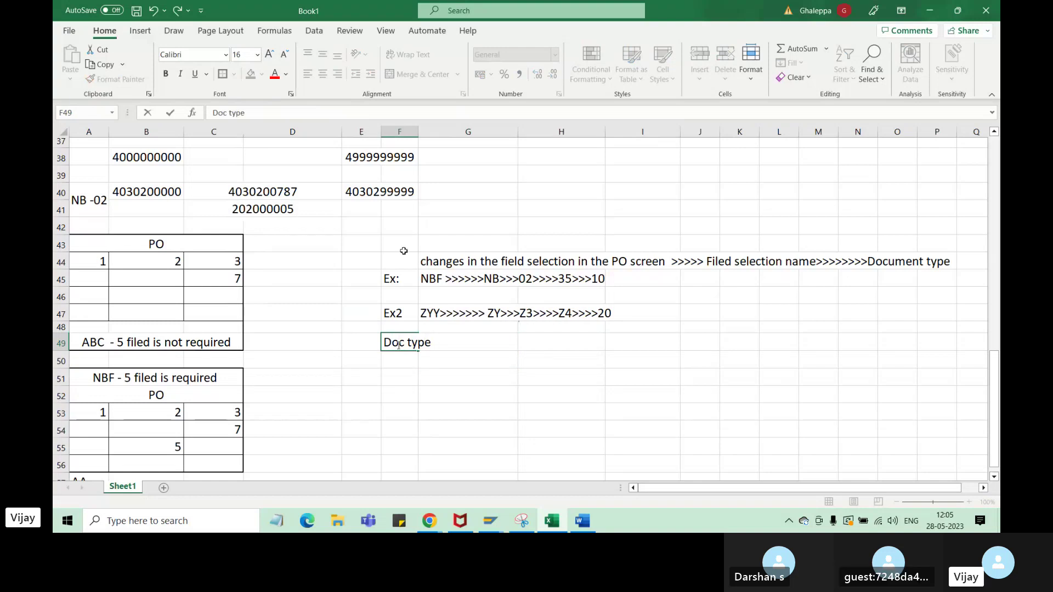
click(488, 424)
double_click(418, 129)
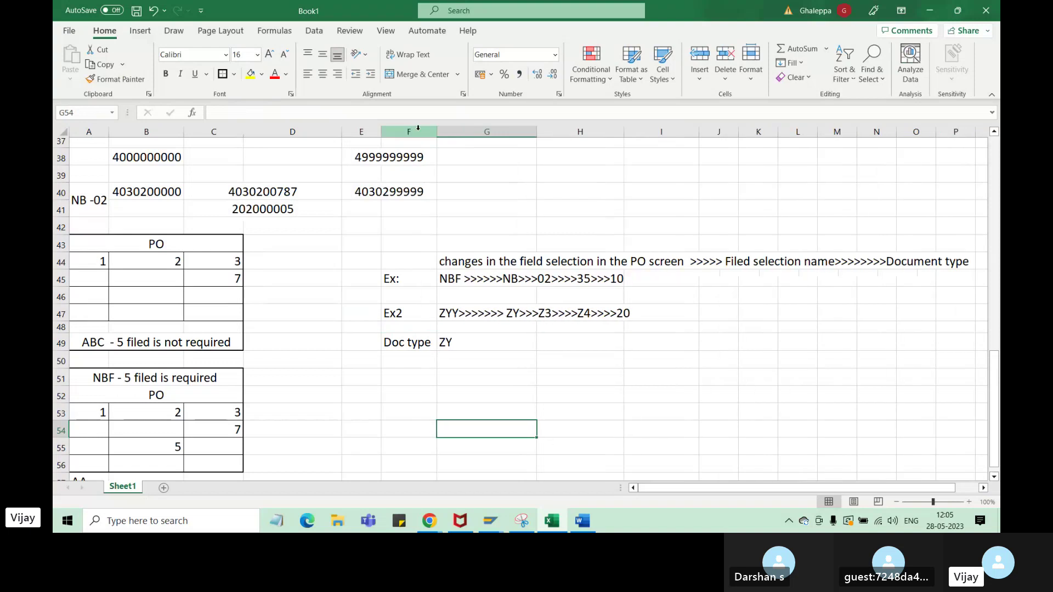
- Add the 'Field sec Name' label in F50 with ZYY beside it
click(418, 357)
text(Field)
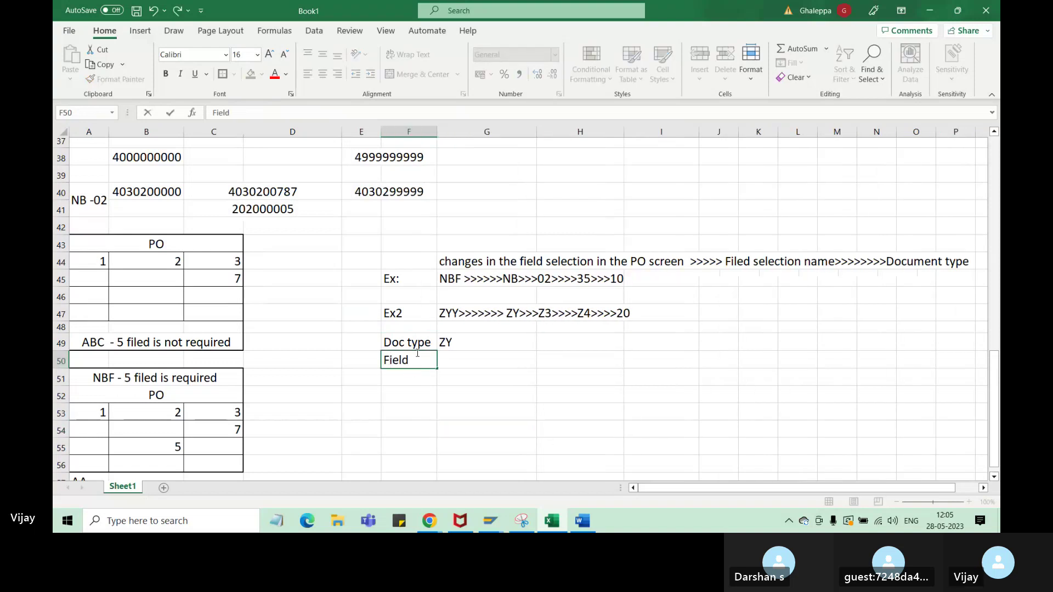
text( sec Name)
click(442, 461)
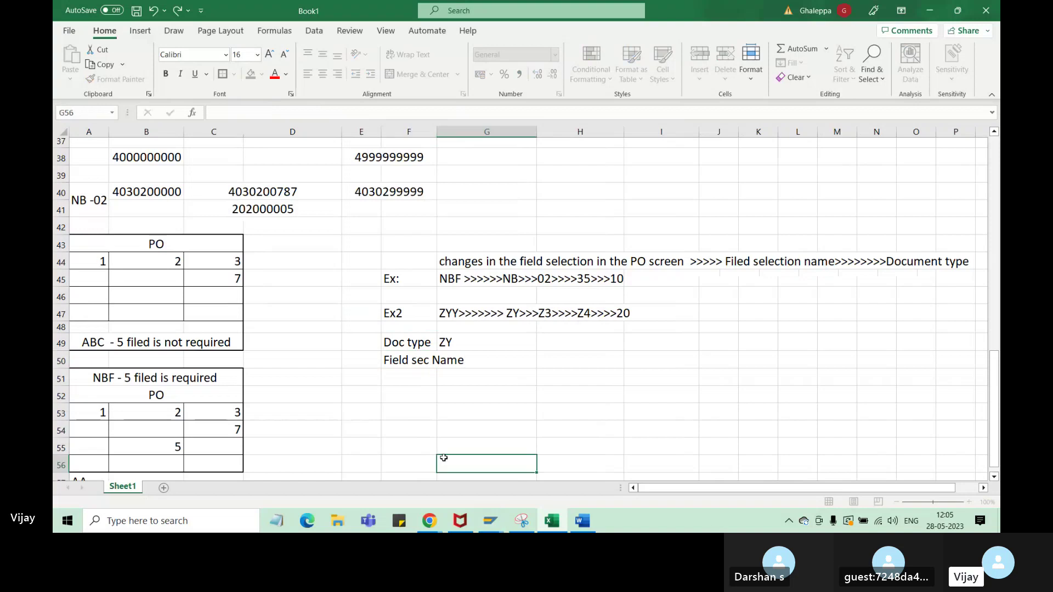
double_click(436, 128)
click(485, 317)
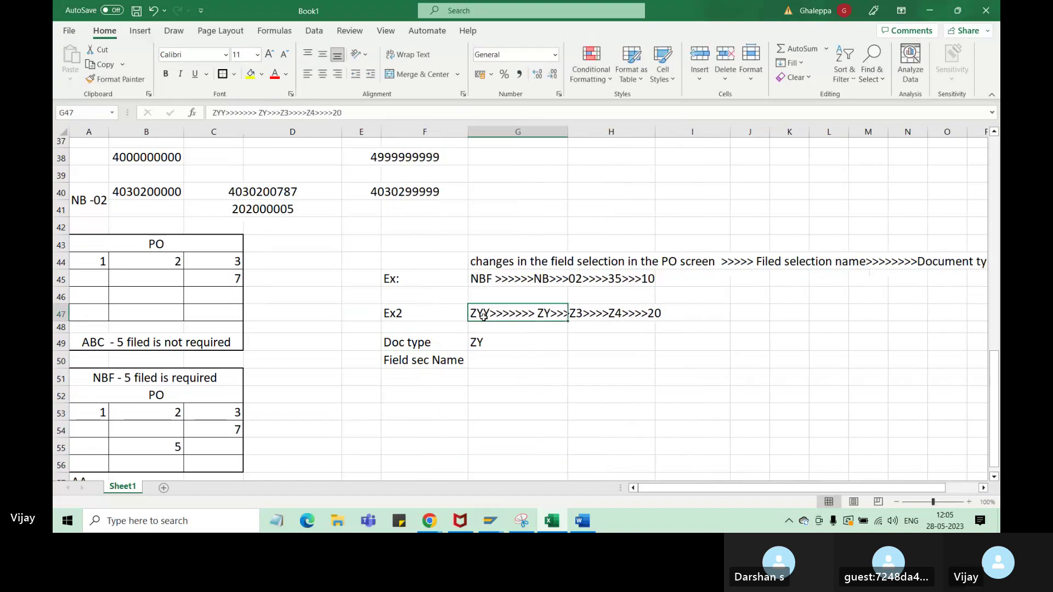
click(495, 371)
text(ZYY)
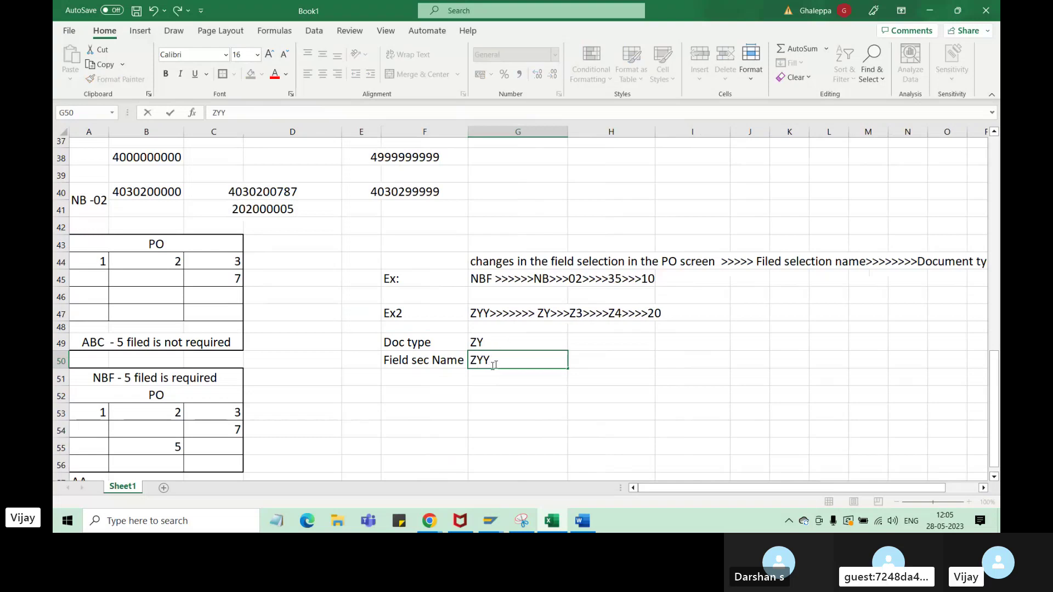
click(495, 349)
drag(494, 350, 495, 355)
click(543, 297)
- List Z3 and Z4 in the cells below ZYY
click(524, 385)
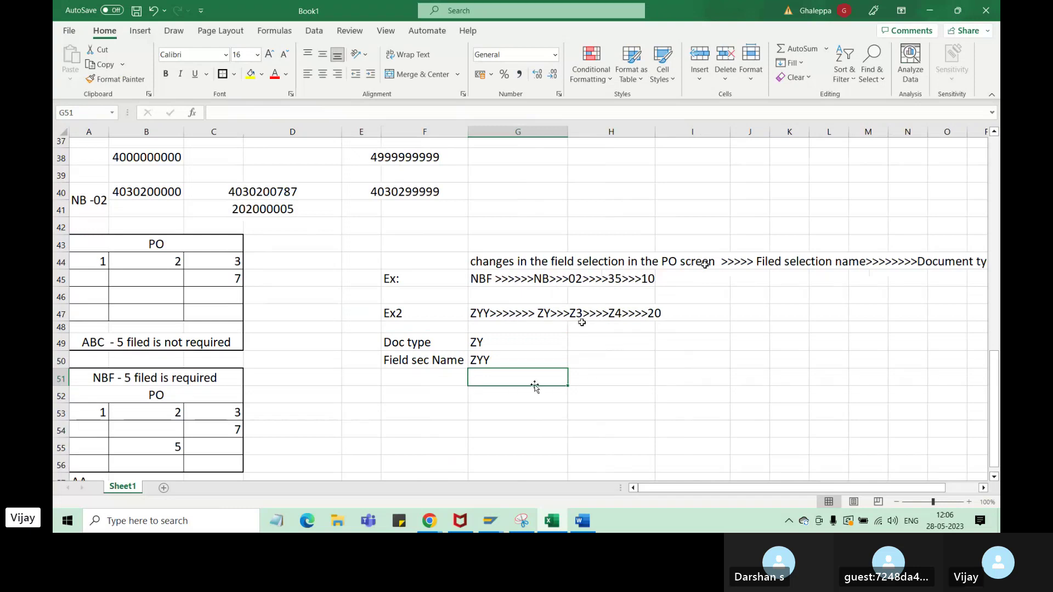
click(750, 260)
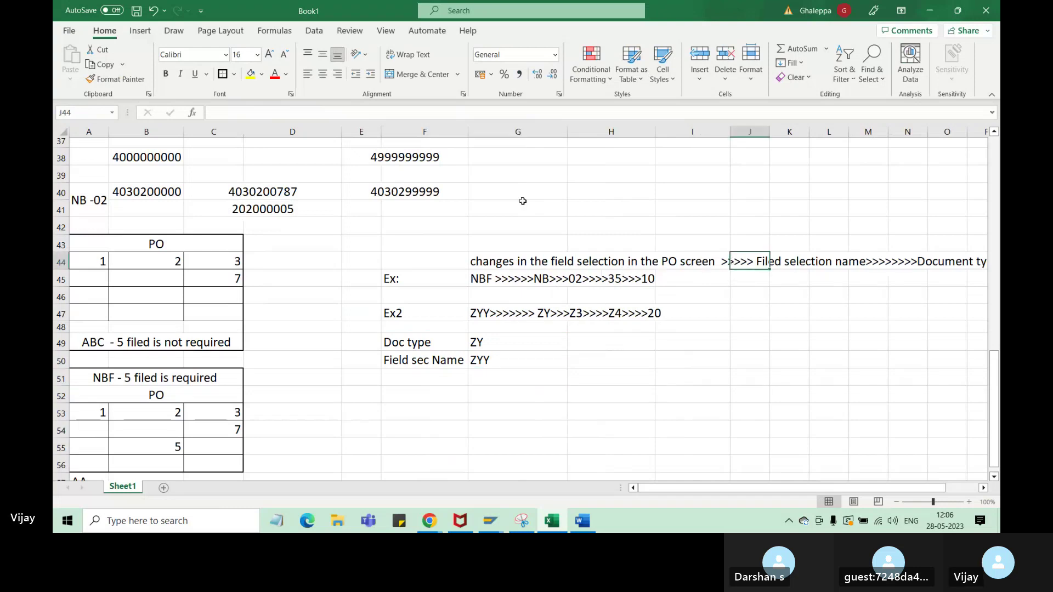
click(473, 377)
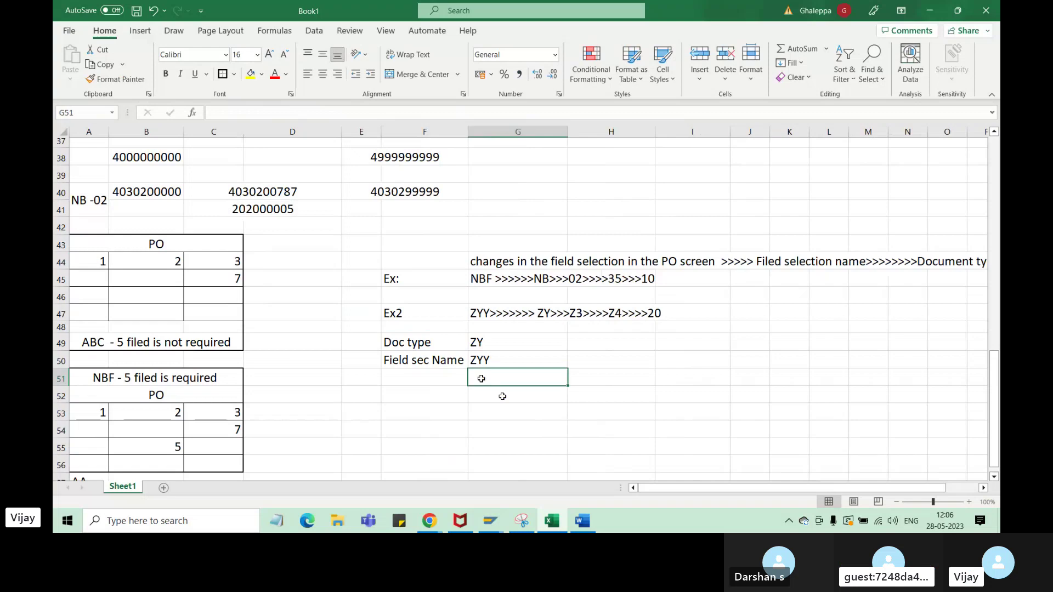
text(Z)
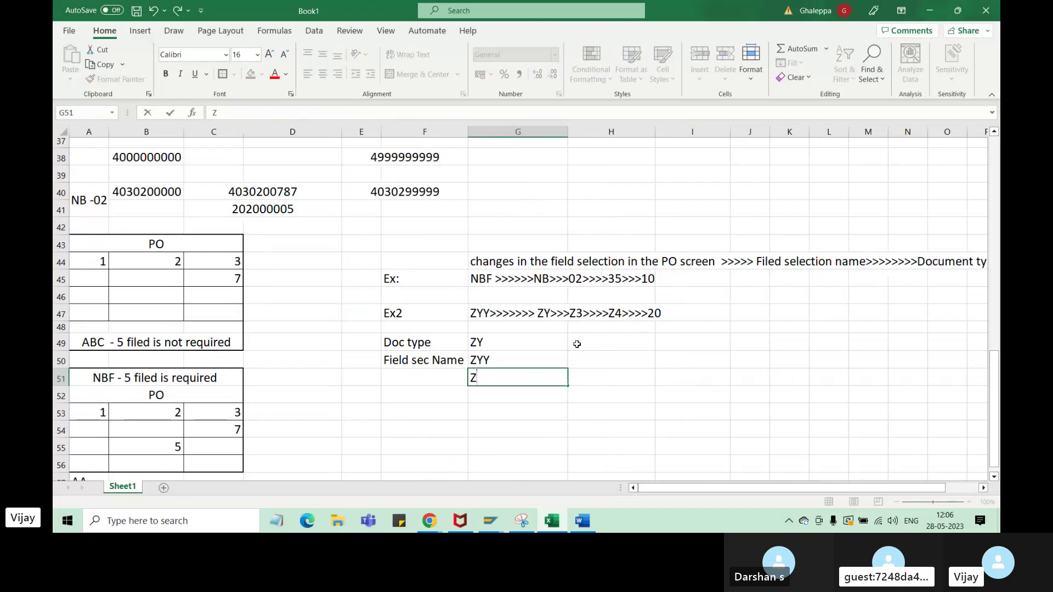
text(3)
click(486, 399)
text(Z)
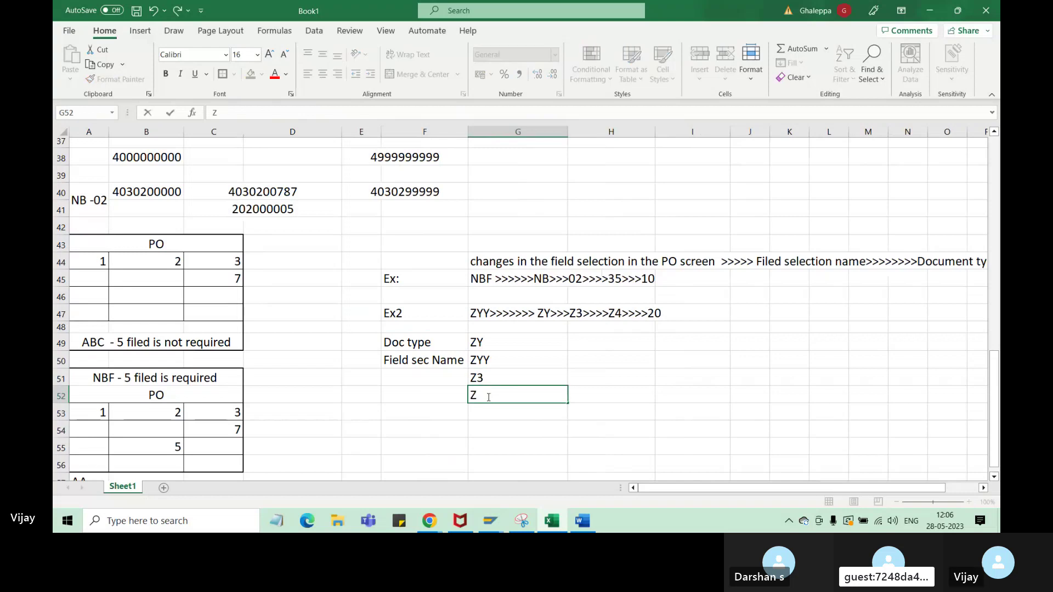
text(4)
click(487, 415)
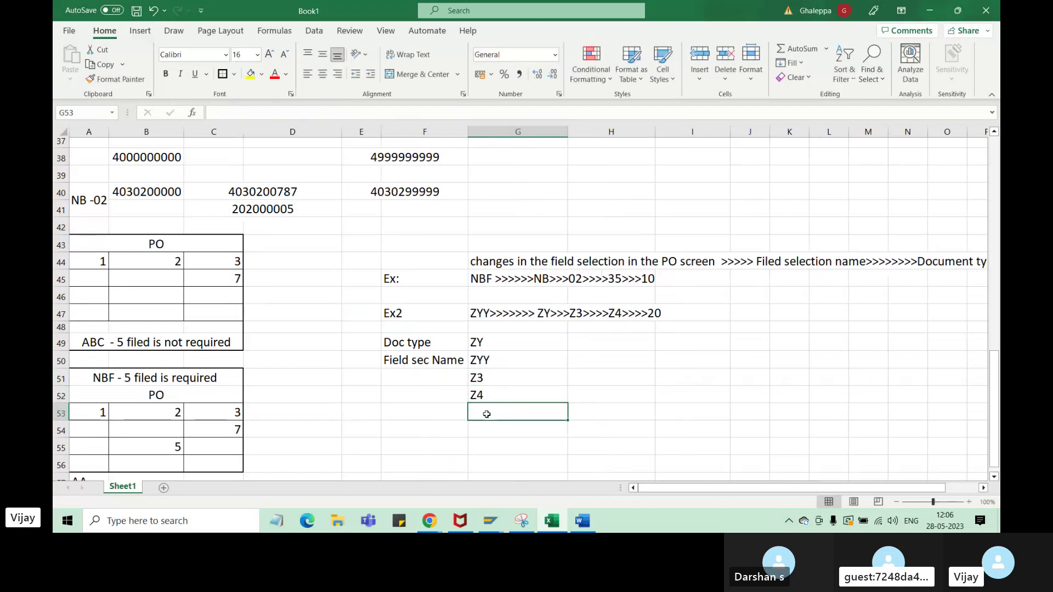
- Add 20 directly under ZYY above Z3 and Z4, left-aligned
text(20)
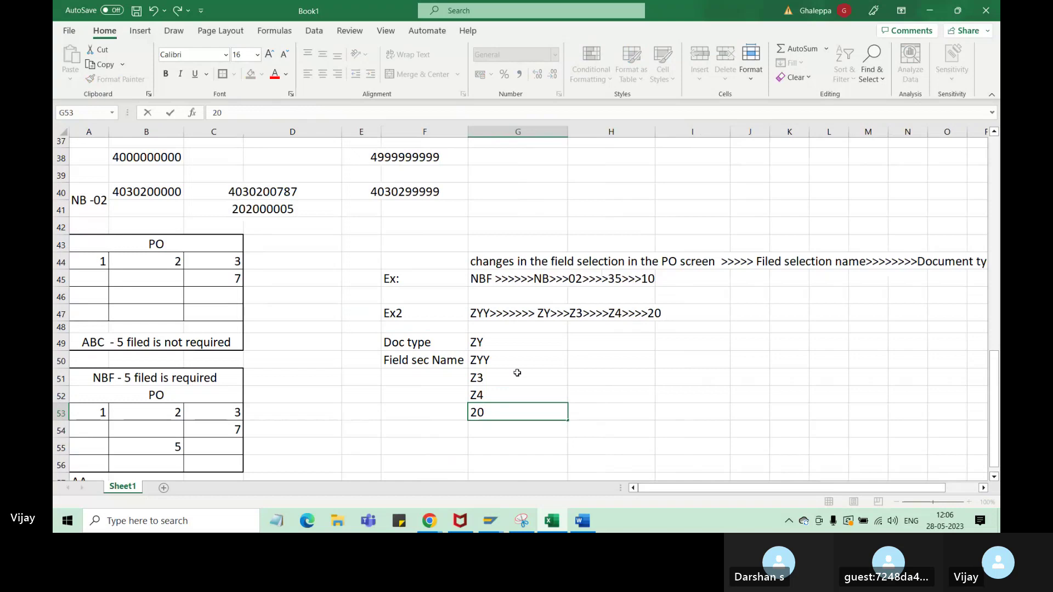
drag(513, 379, 512, 412)
drag(511, 421, 519, 387)
click(505, 434)
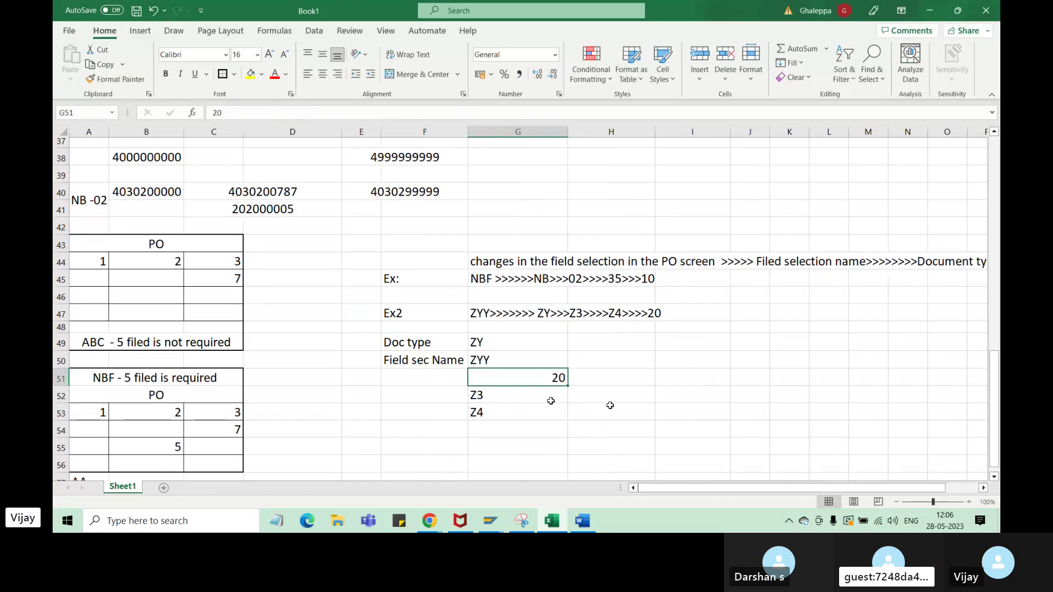
click(308, 74)
click(570, 424)
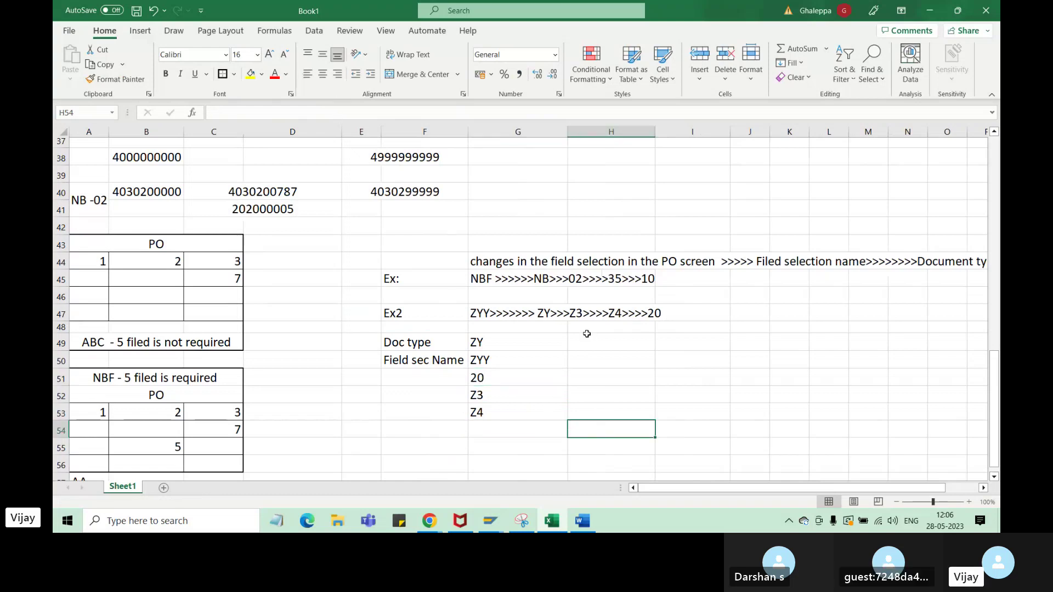
- Apply an outside border to the breakdown block F49:G53
drag(409, 342, 497, 414)
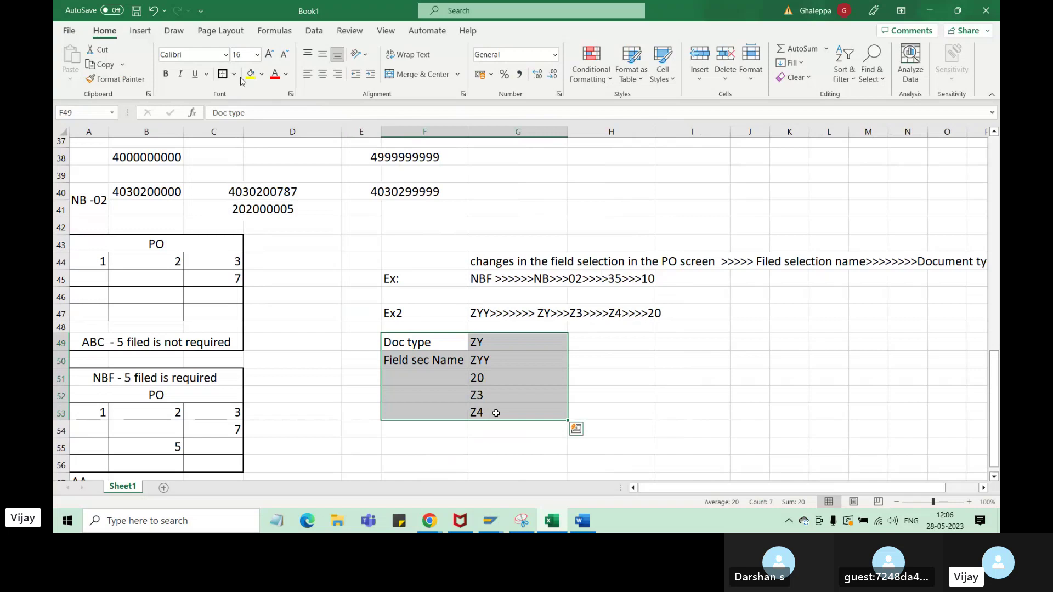
click(651, 404)
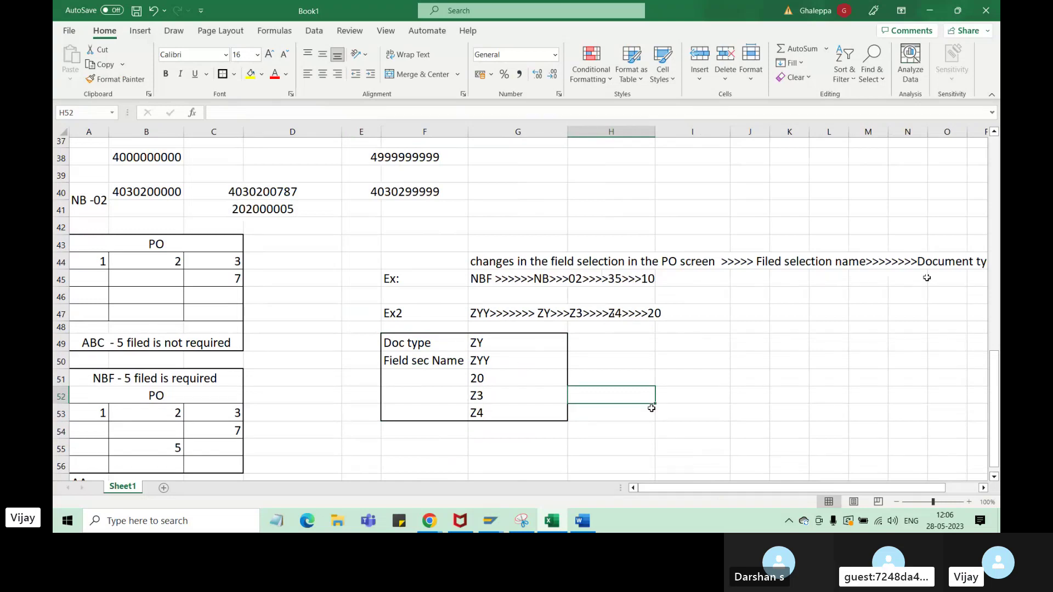
click(581, 313)
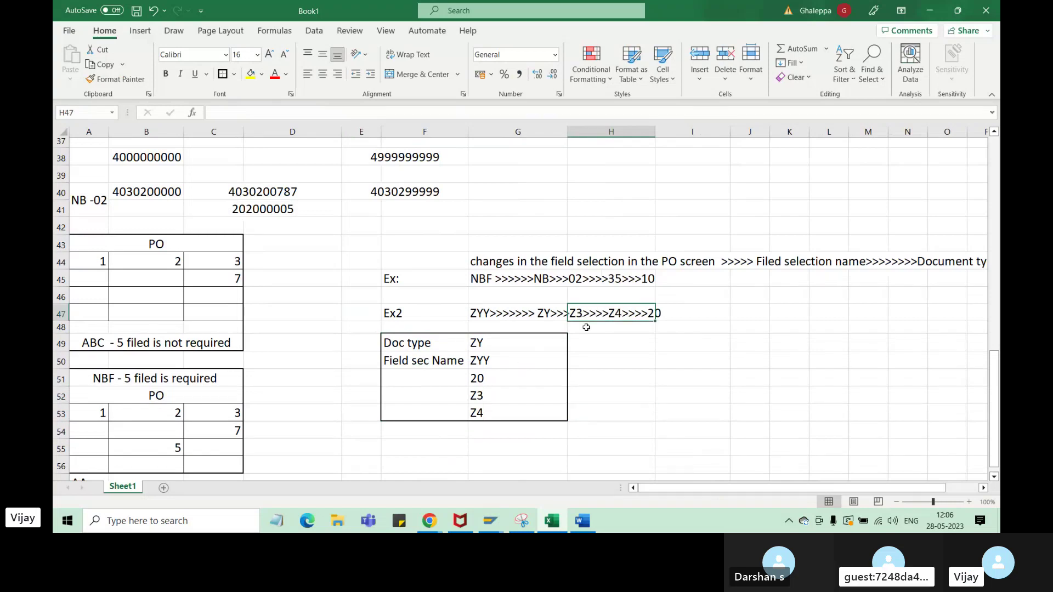
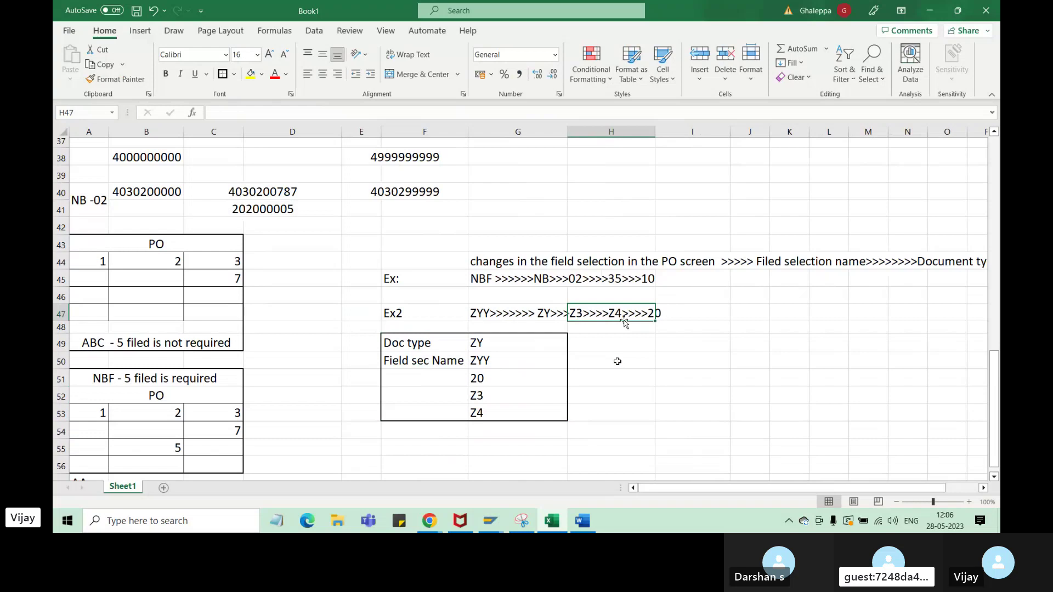
- Go back from the document types to the IMG tree and highlight the Doc type and ZY notes in row 49
mouse_move(490, 523)
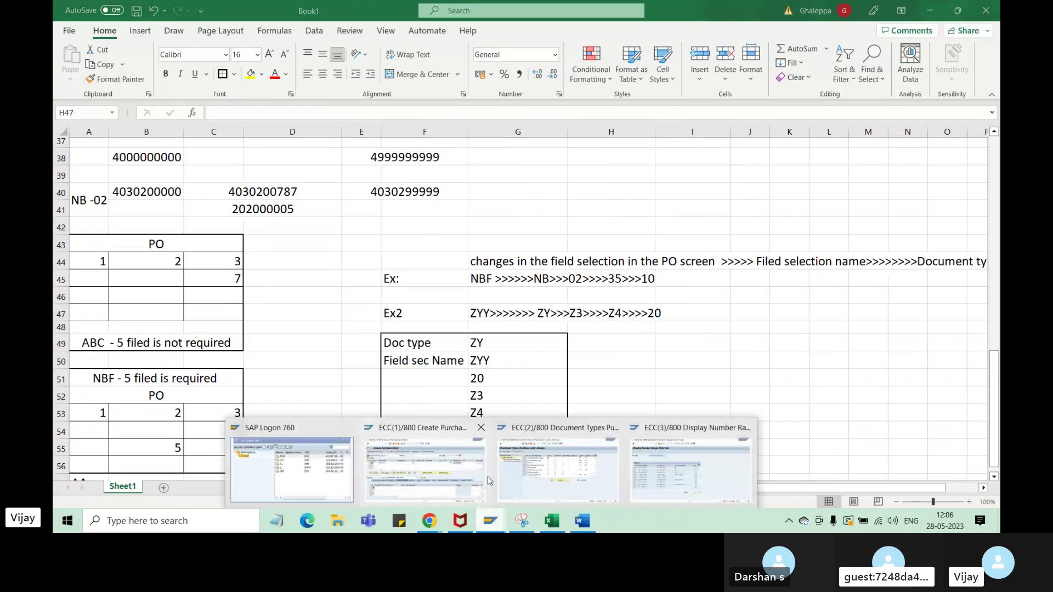
click(575, 487)
key(F3)
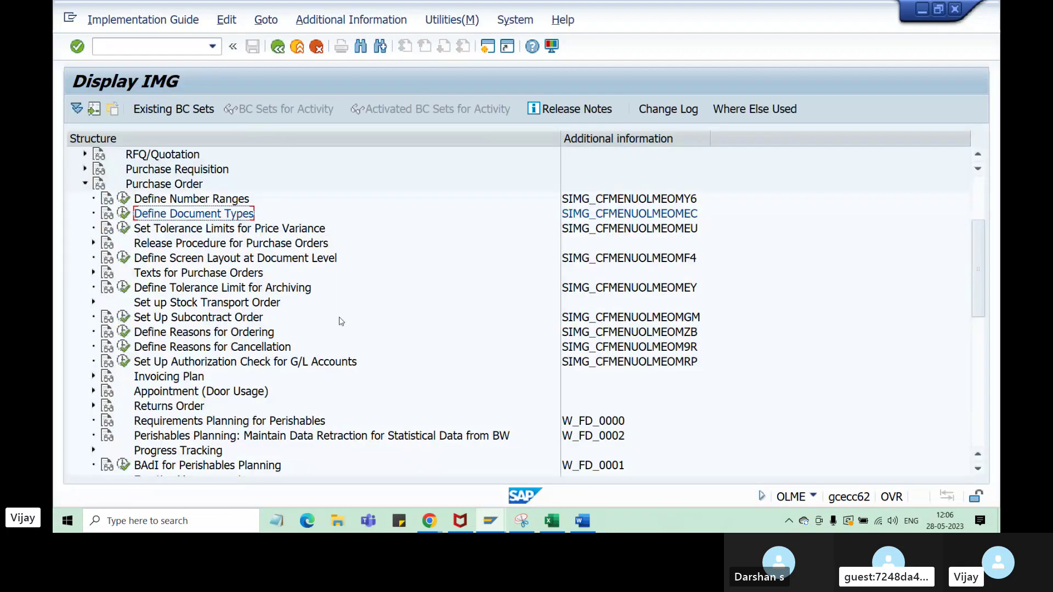
key(alt+Tab)
drag(412, 354, 488, 349)
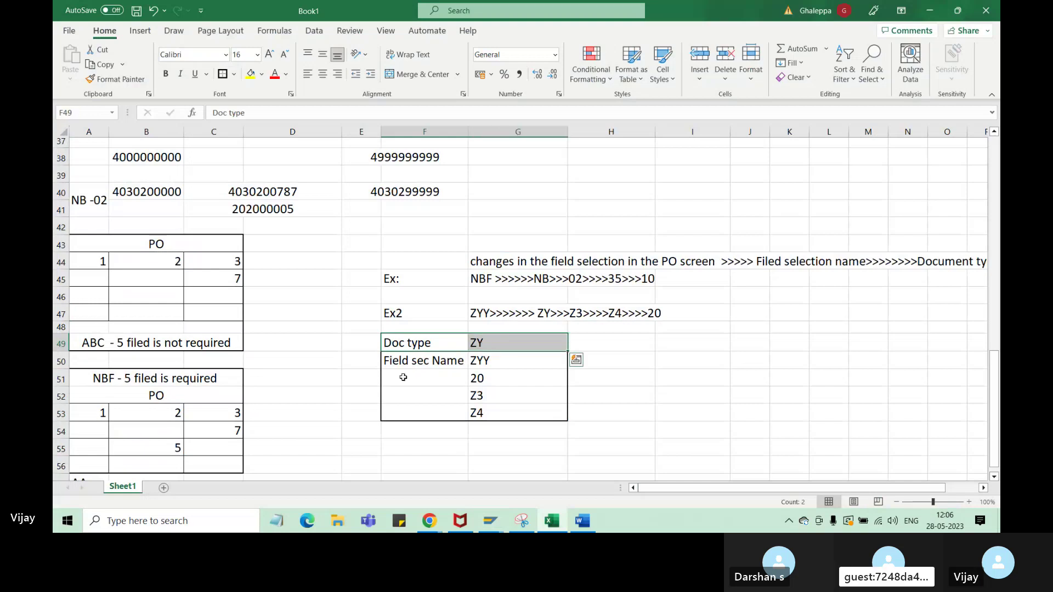
- Collapse the Purchase Order and Purchasing nodes in the Display IMG tree
click(490, 521)
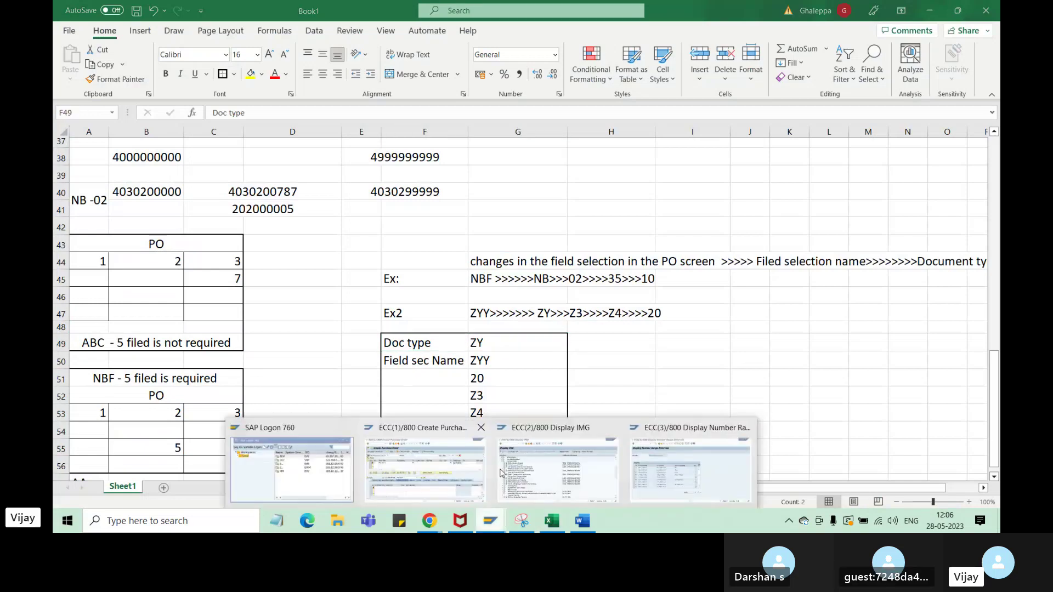
click(554, 484)
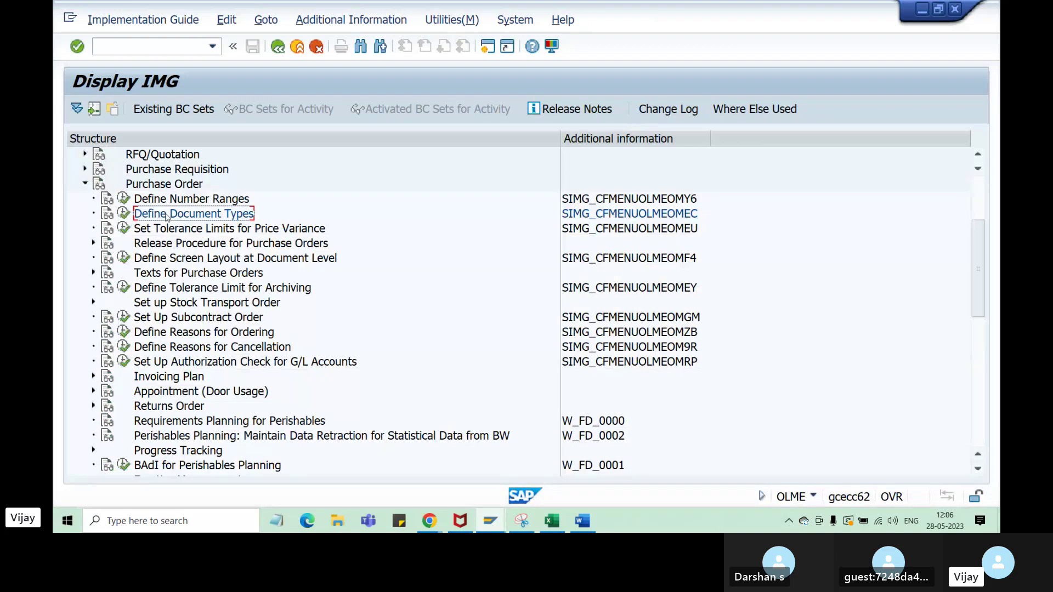
click(85, 183)
scroll(197, 277, up, 3)
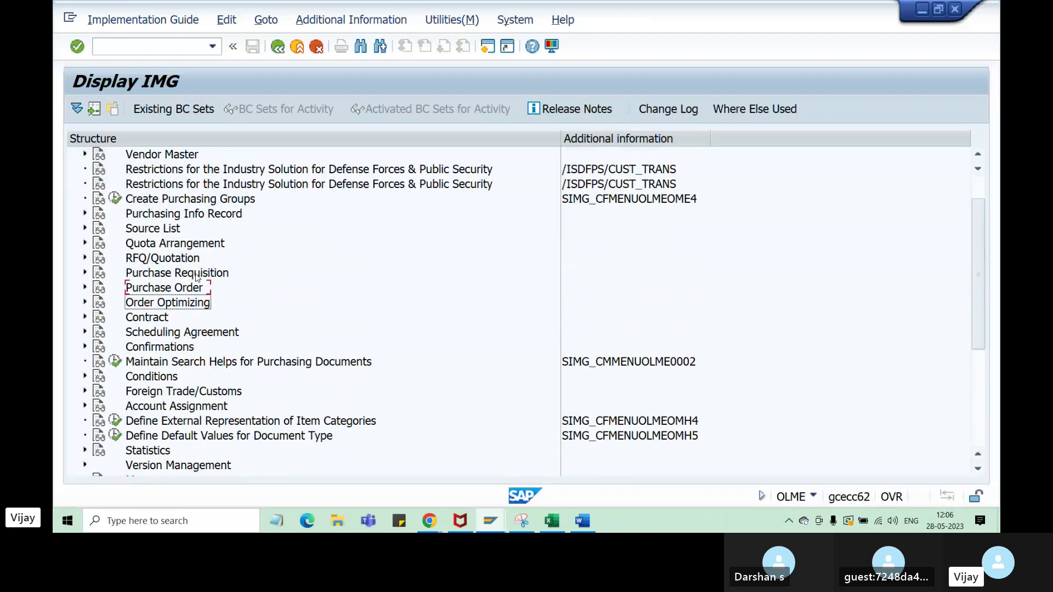
click(77, 154)
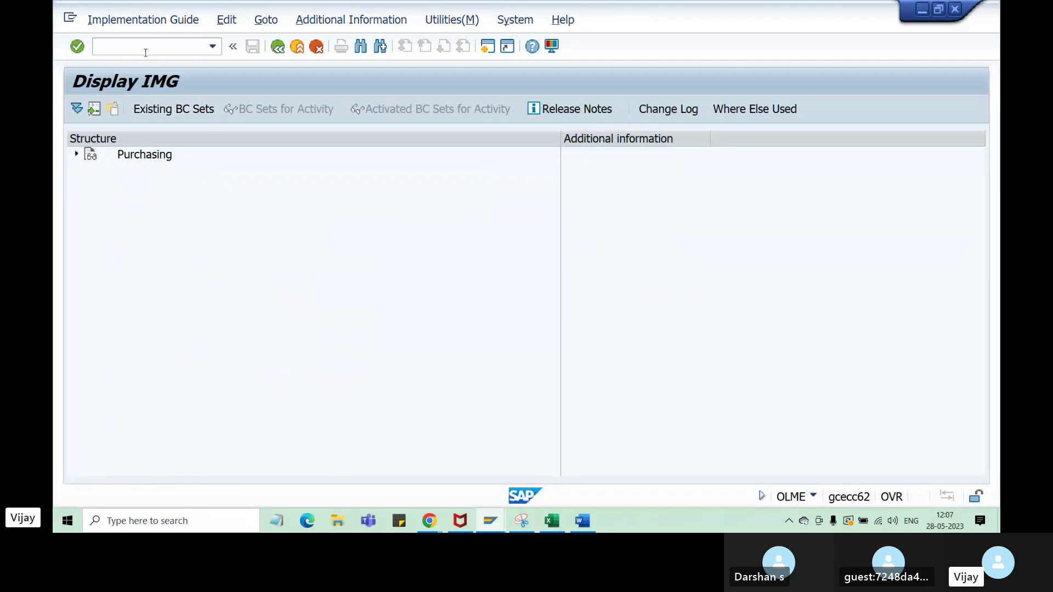
- Fill the SPRO path cell B10 yellow in the Excel notes and return to Display IMG
click(552, 521)
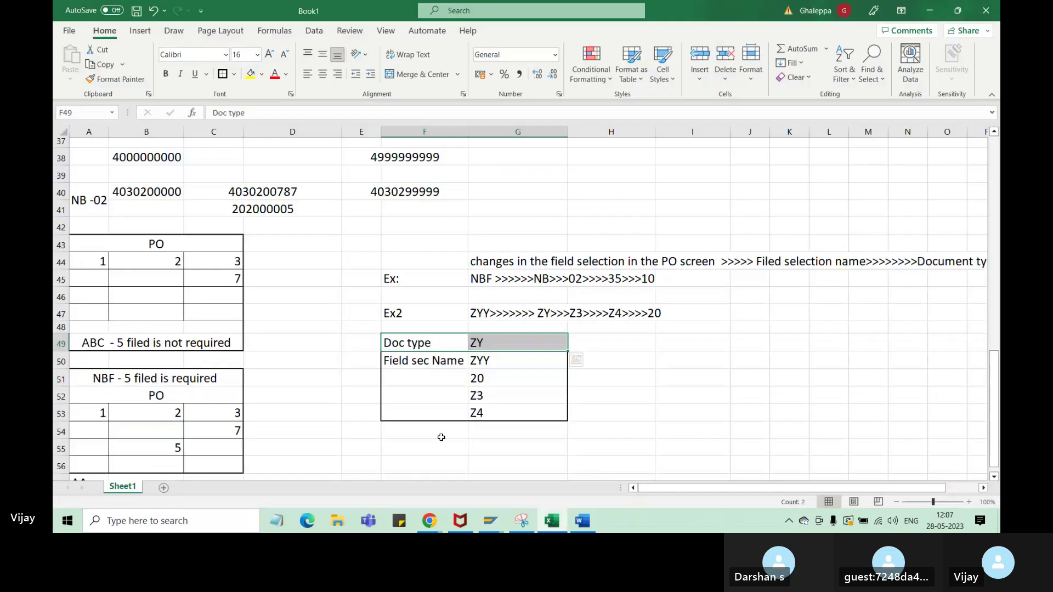
scroll(277, 312, up, 7)
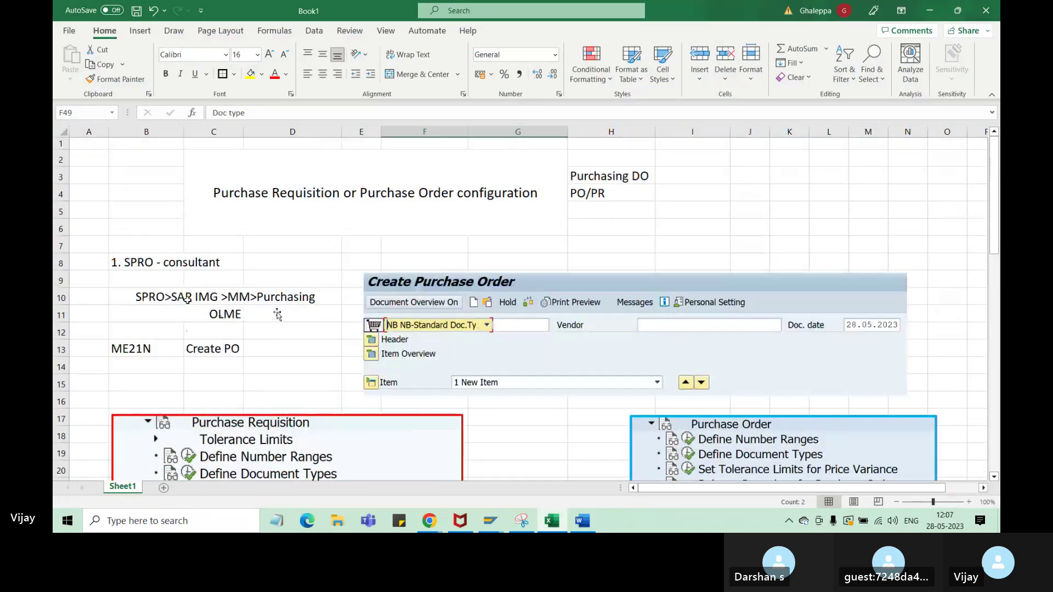
click(198, 297)
click(251, 74)
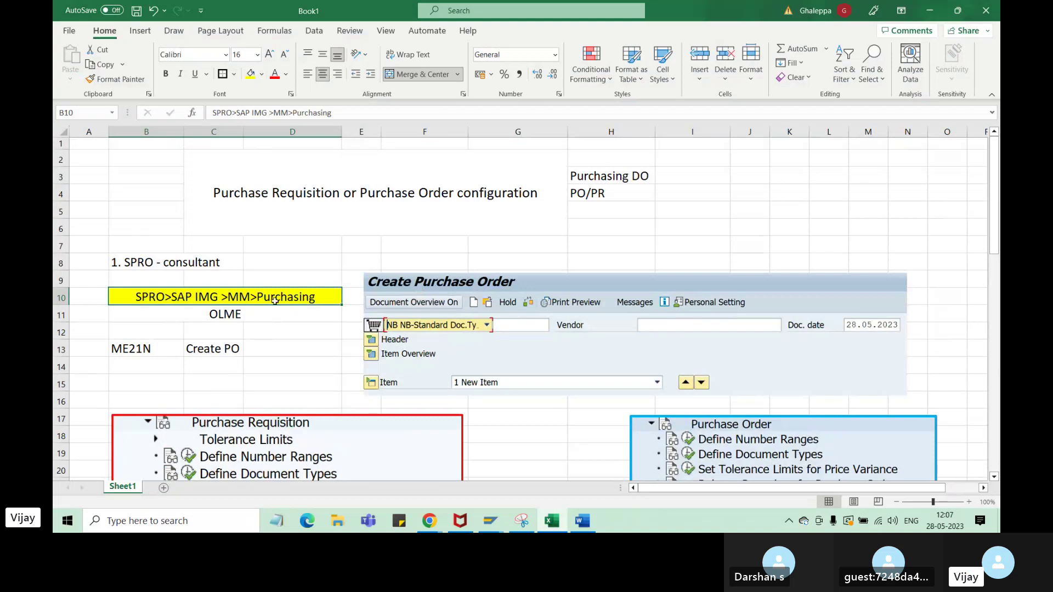
scroll(285, 301, down, 11)
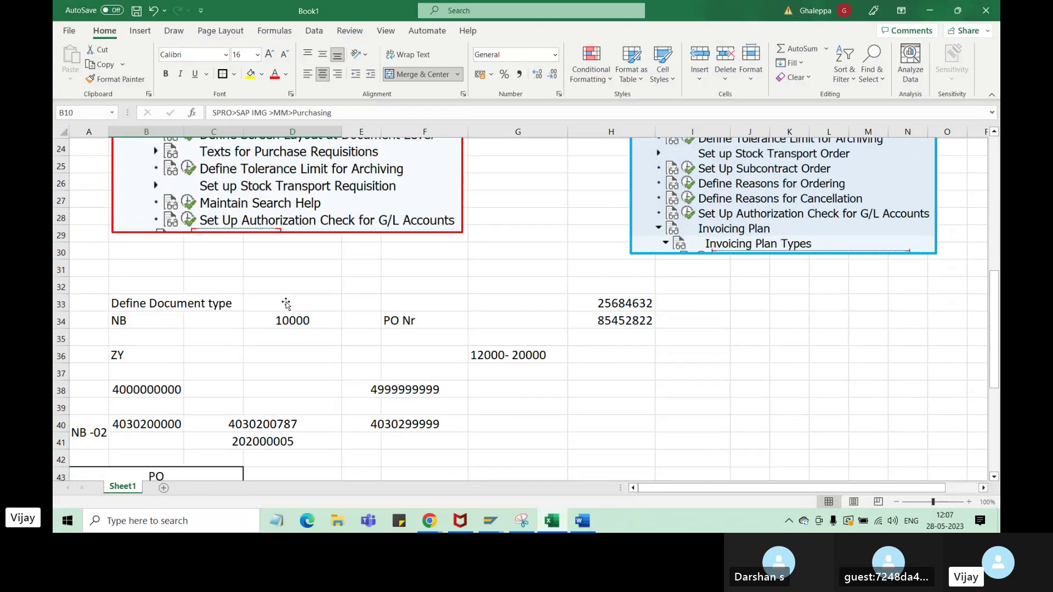
click(490, 526)
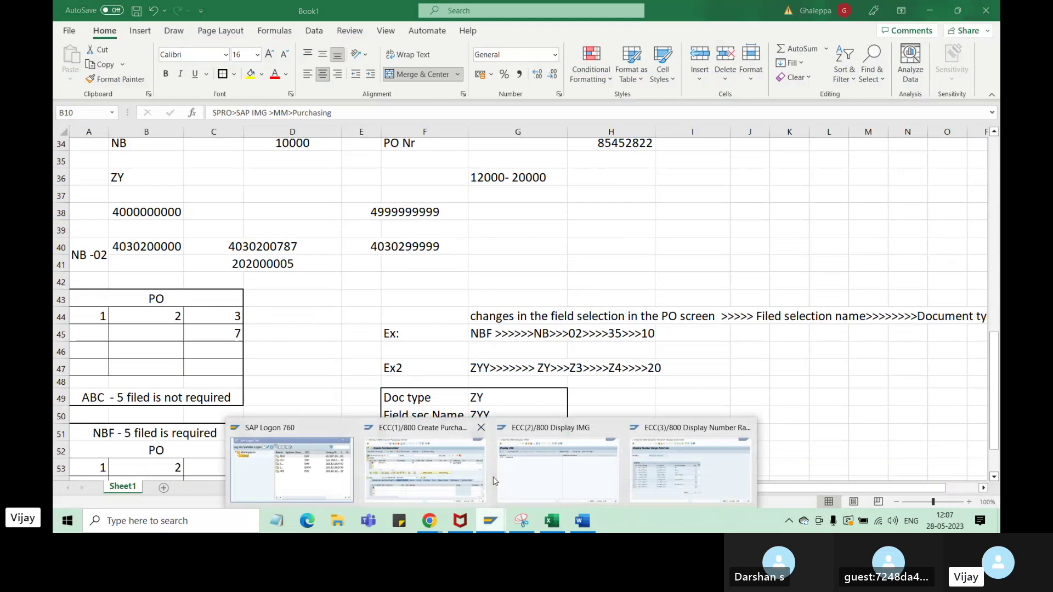
click(553, 483)
- Expand Purchasing > Purchase Order and run Define Document Types
click(77, 154)
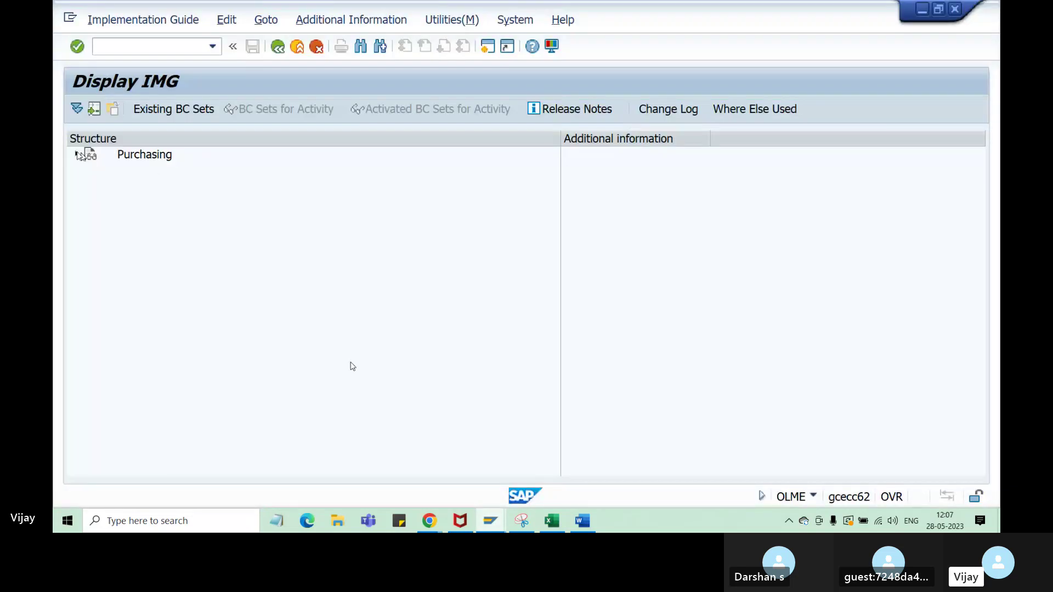
click(85, 317)
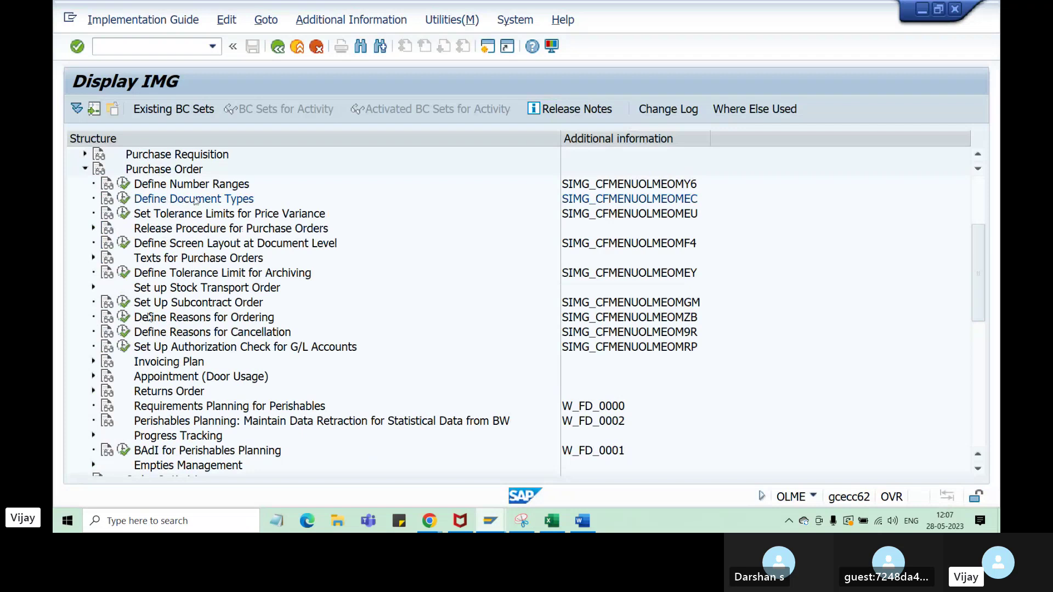
click(196, 200)
click(124, 199)
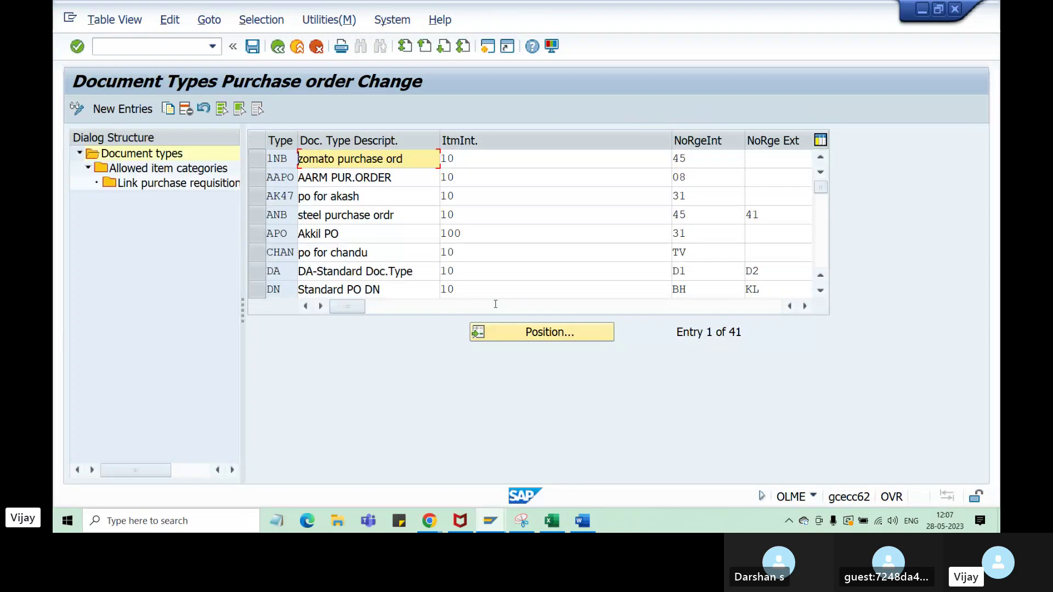
- Position the table on document type NB and copy it as a new entry
click(534, 335)
text(nb)
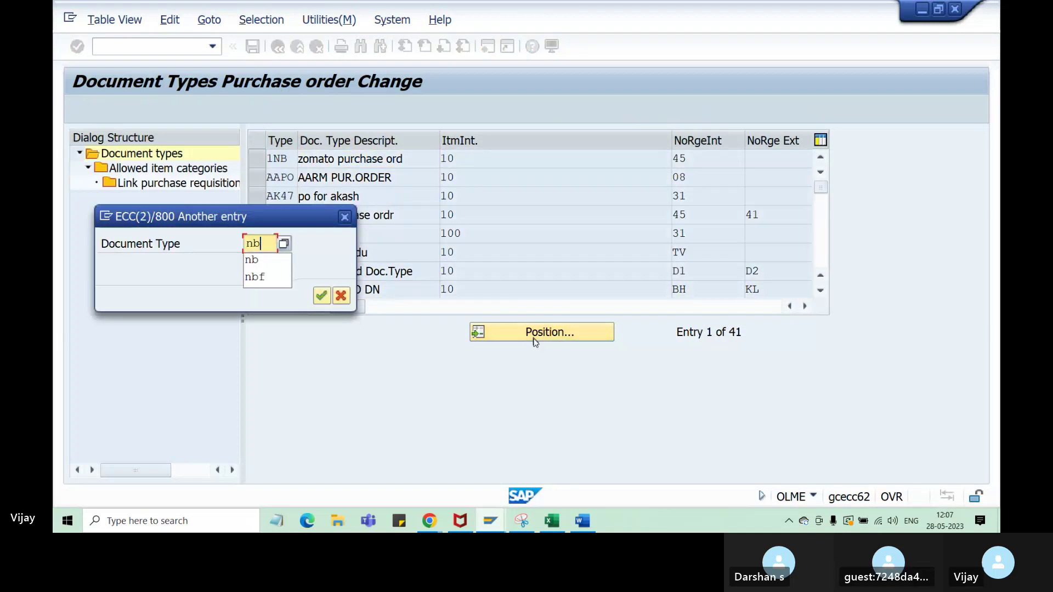
key(Return)
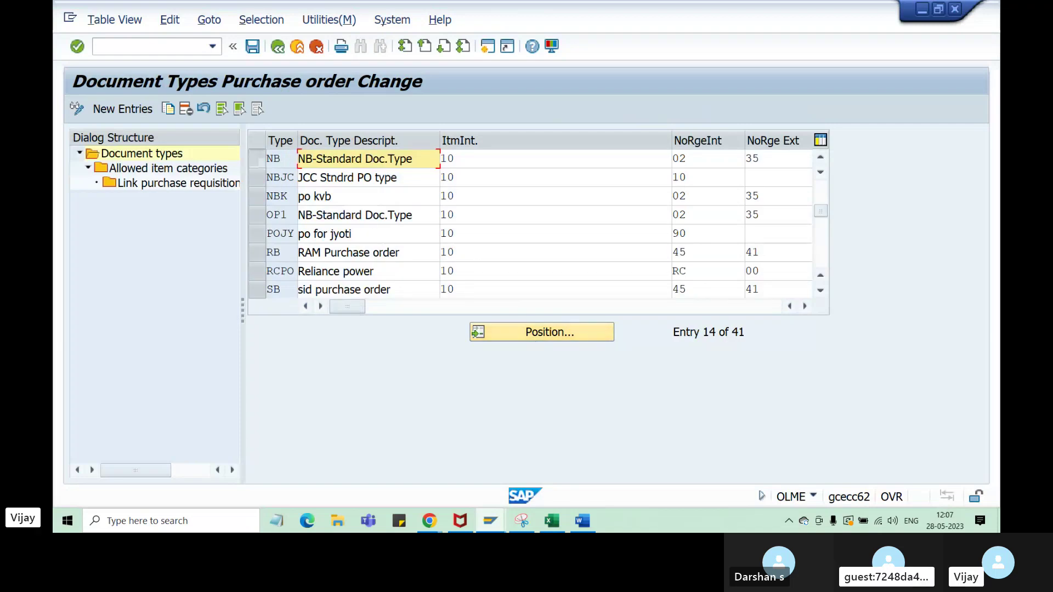
click(168, 109)
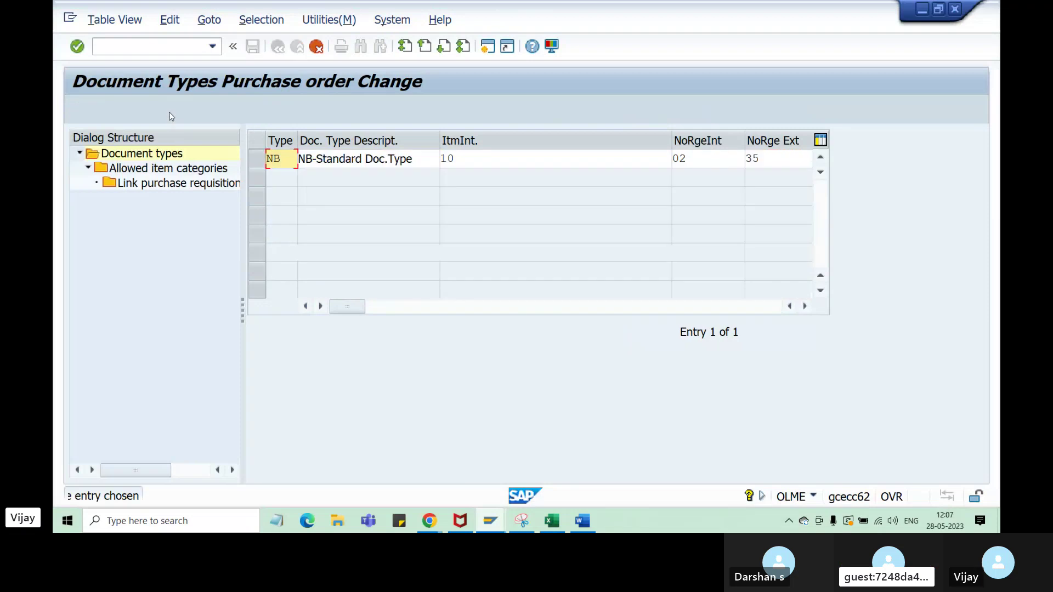
click(558, 525)
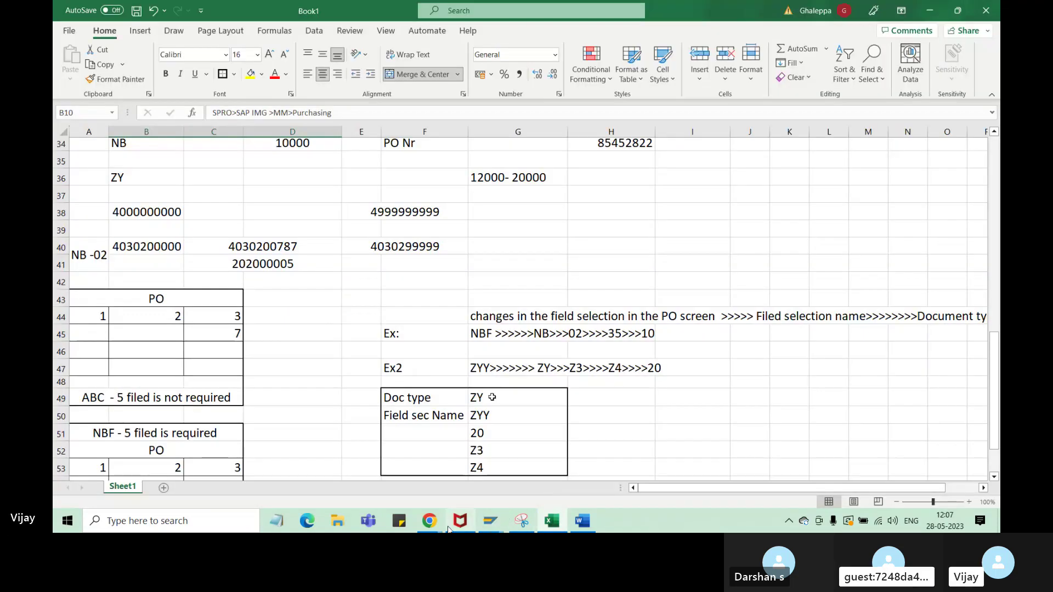
- Change the copied entry's type code from NB to ZY
mouse_move(490, 523)
click(547, 487)
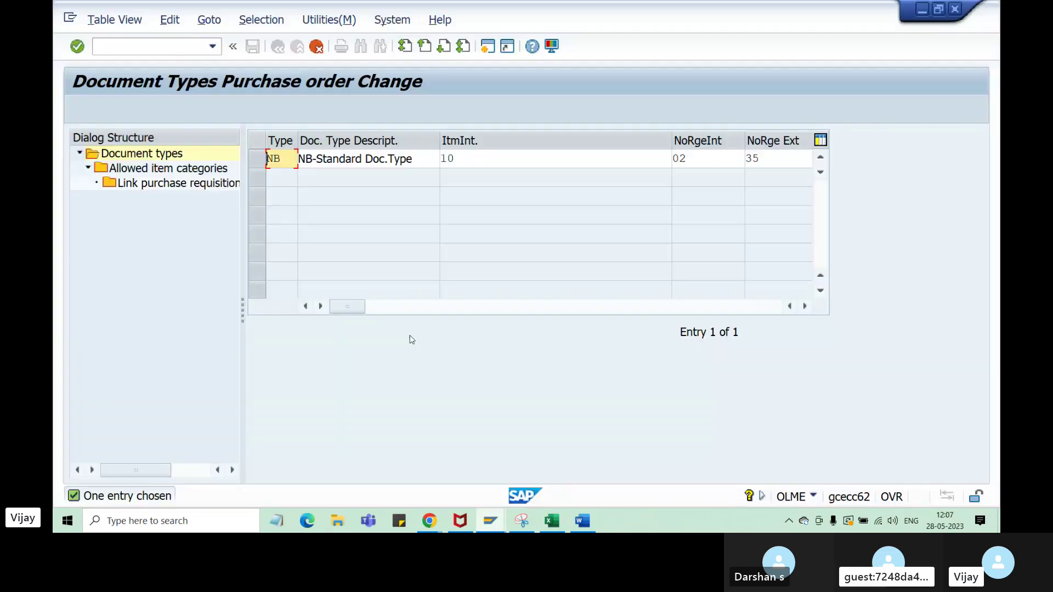
drag(280, 158, 257, 160)
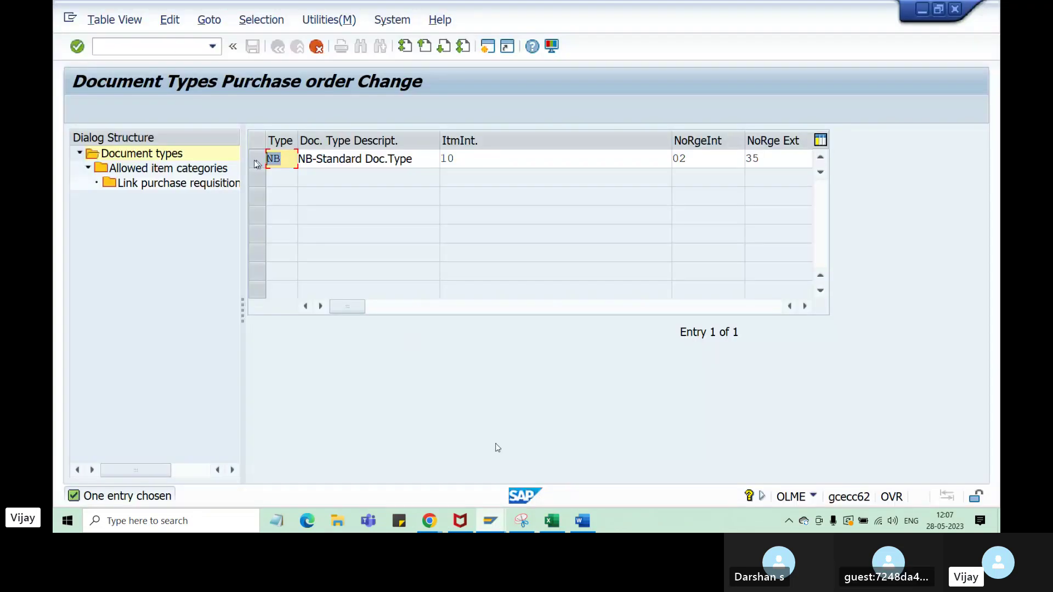
text(Z)
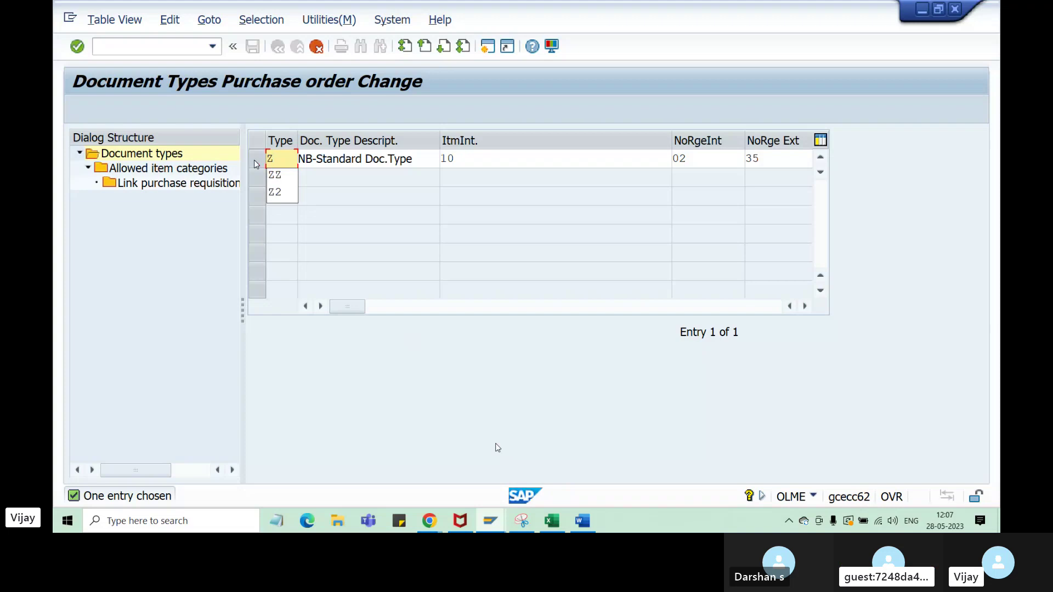
text(y)
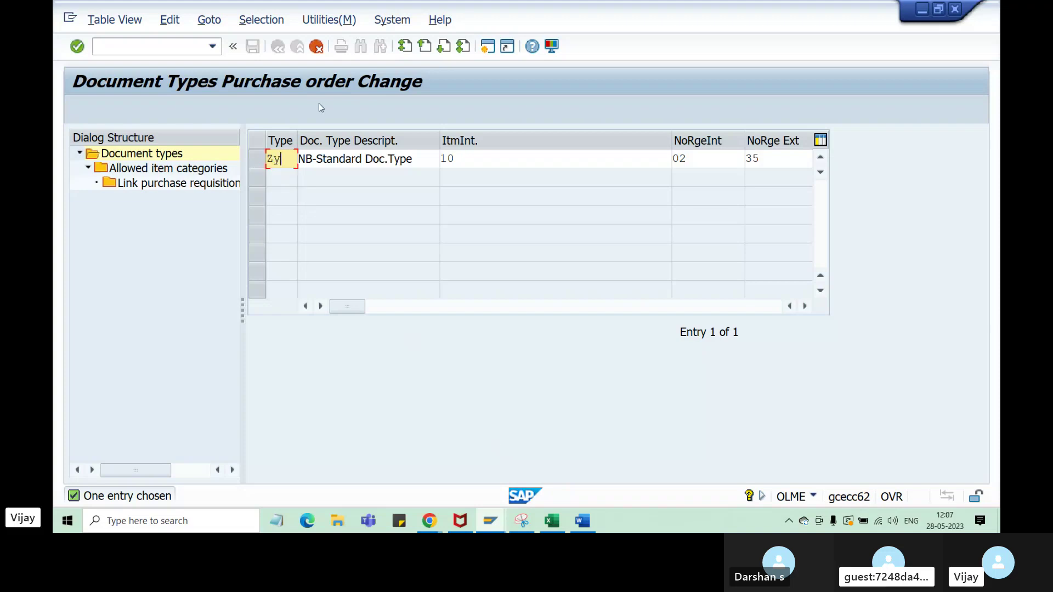
drag(255, 160, 273, 159)
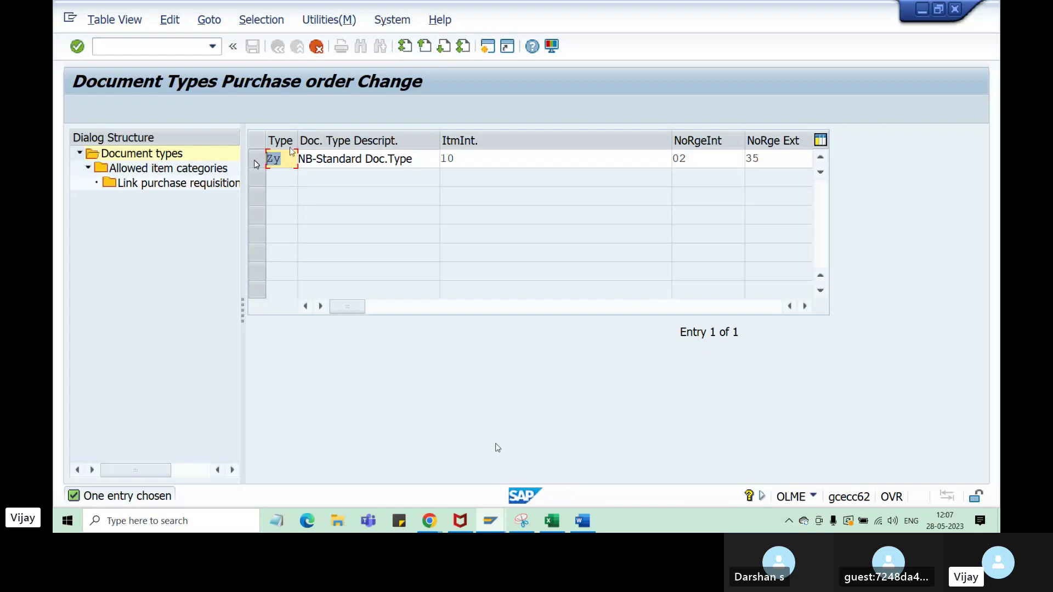
click(287, 166)
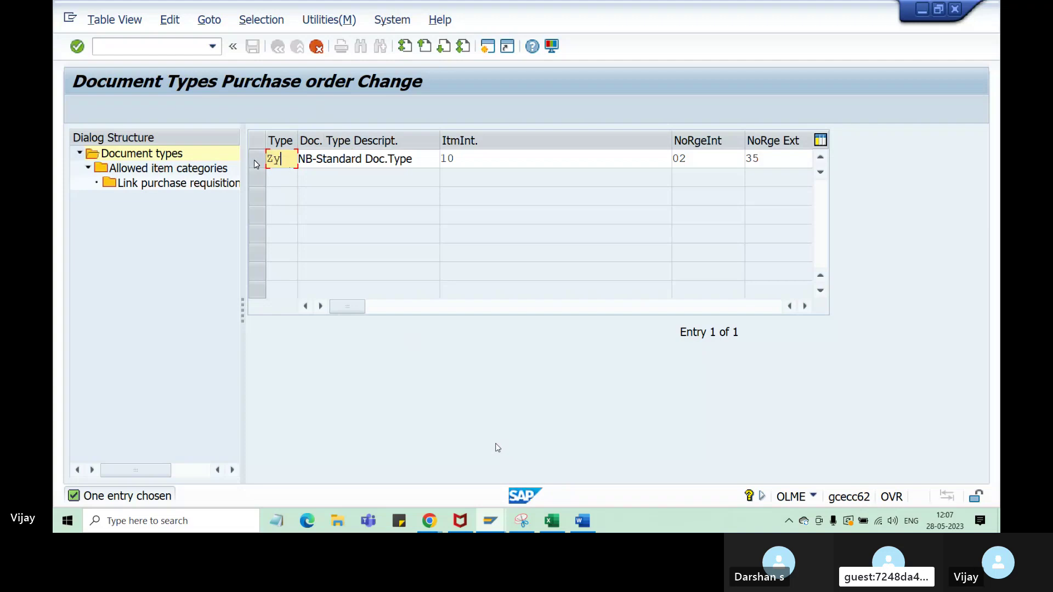
key(BackSpace)
text(Y)
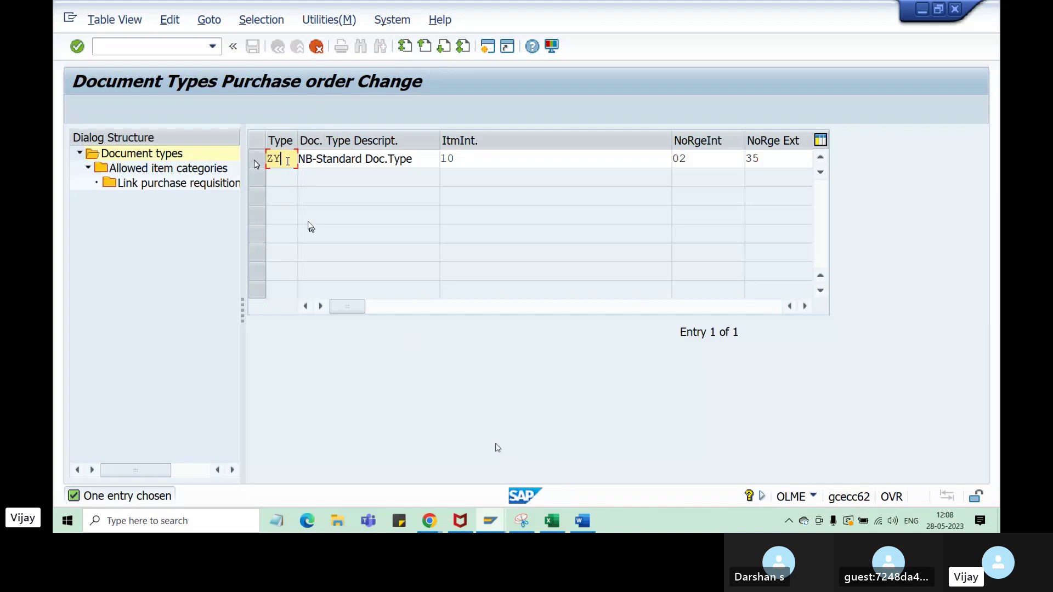
- Replace the description with 'ZY doc type India'
drag(413, 159, 301, 159)
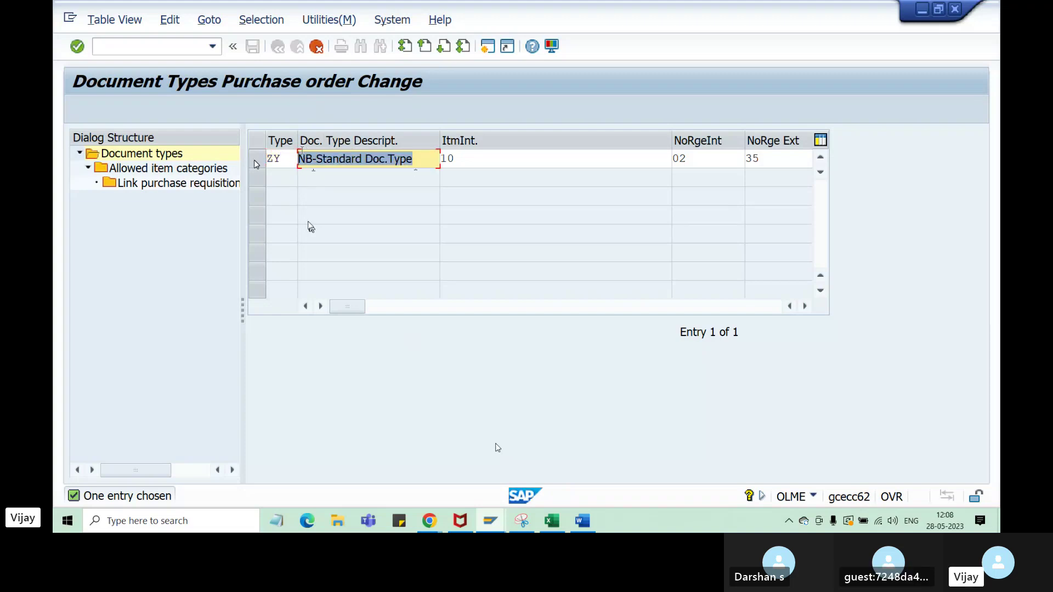
text(ZY fouc)
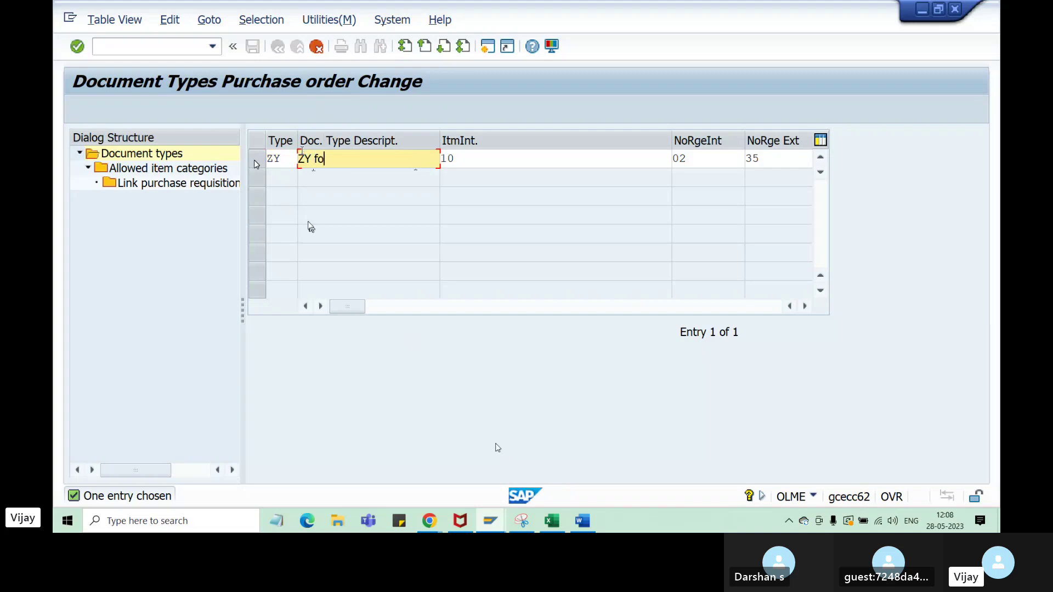
key(BackSpace)
key(BackSpace)
key(BackSpace)
key(BackSpace)
text(doc )
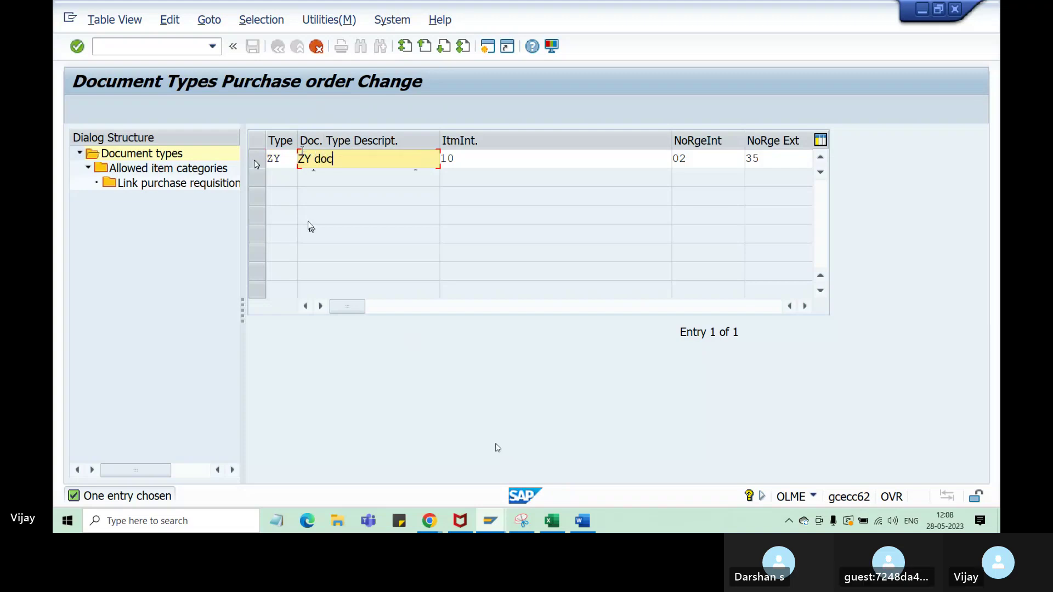
text(type -)
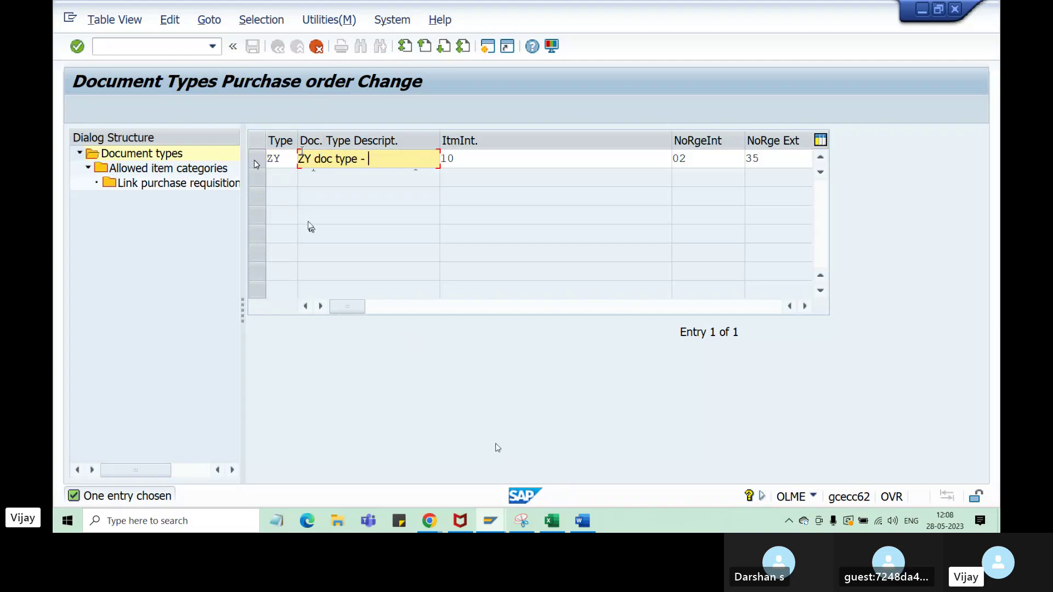
text( Za31)
click(374, 159)
text(AB1)
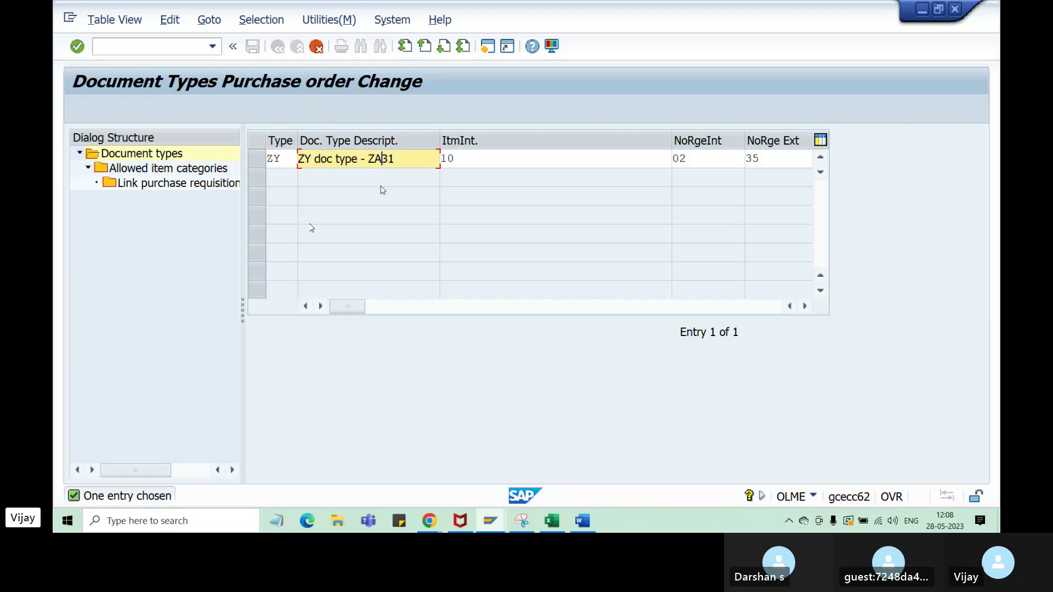
click(421, 161)
drag(421, 160, 362, 160)
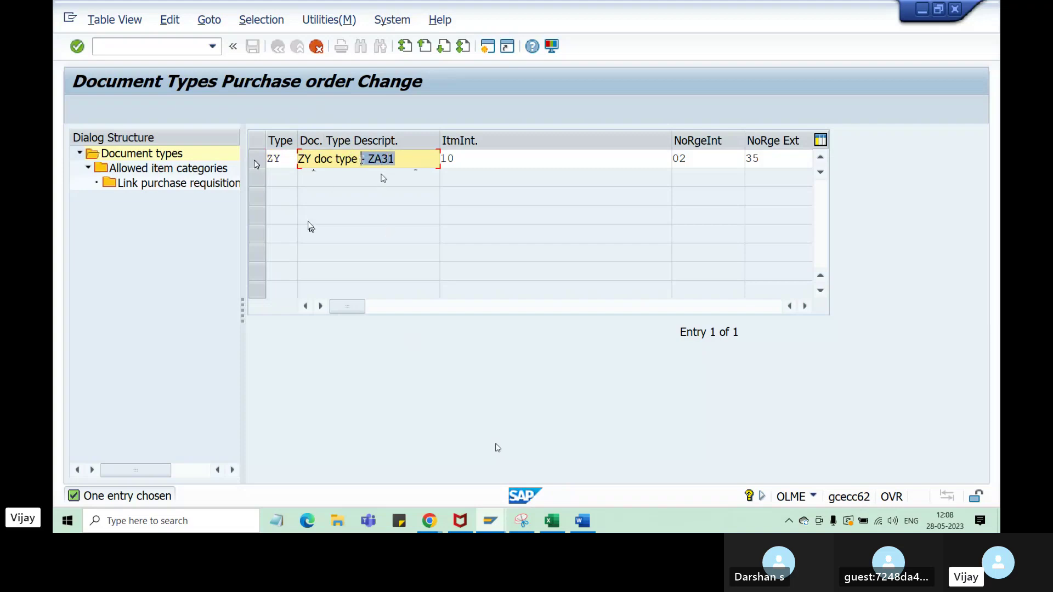
key(BackSpace)
text(India)
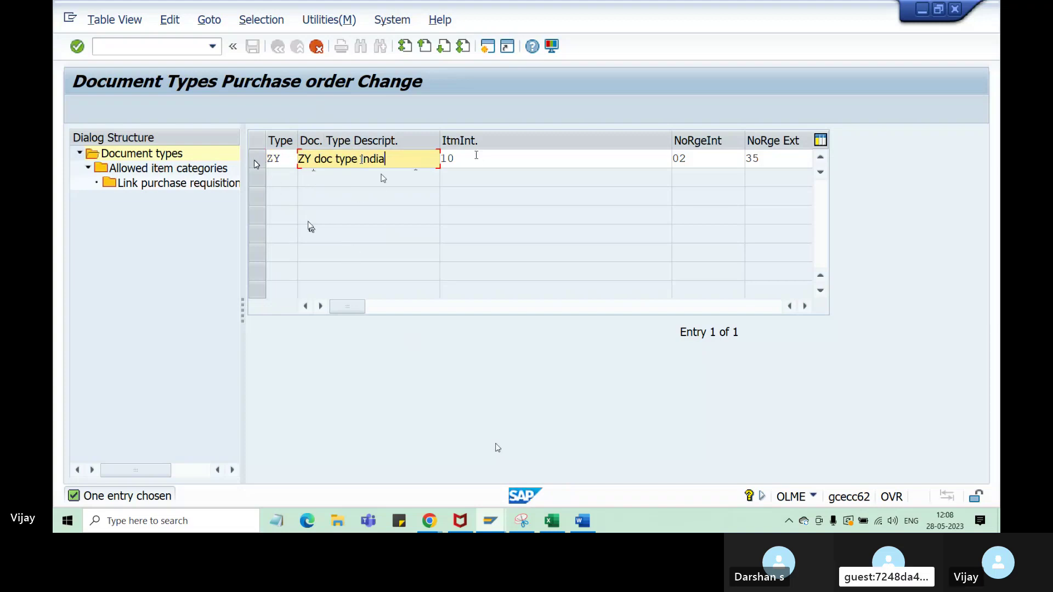
- Set the item interval to 20 and confirm the entries with F6
drag(463, 159, 425, 158)
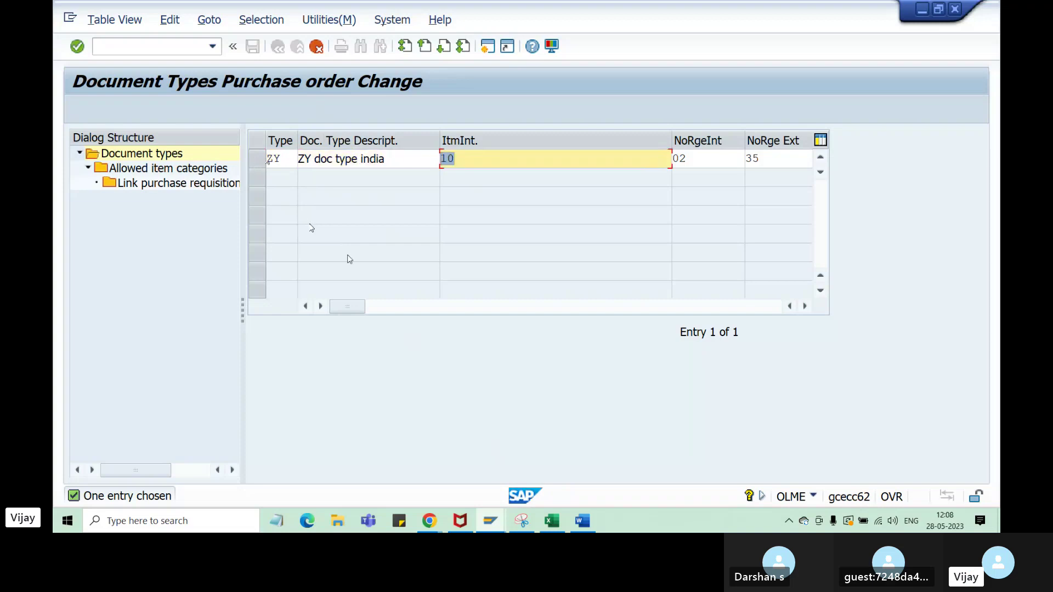
text(20)
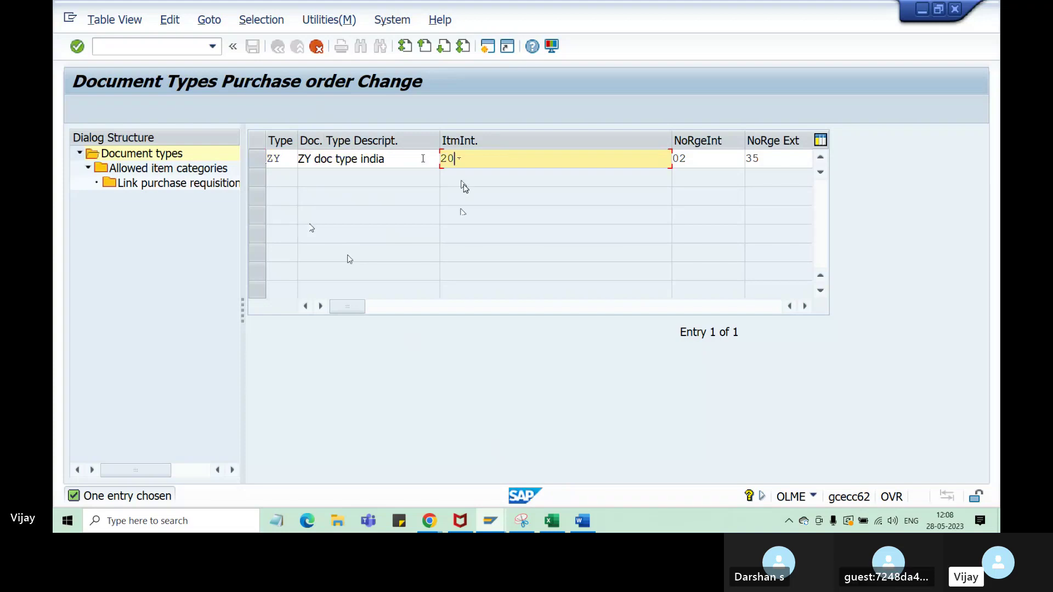
key(F6)
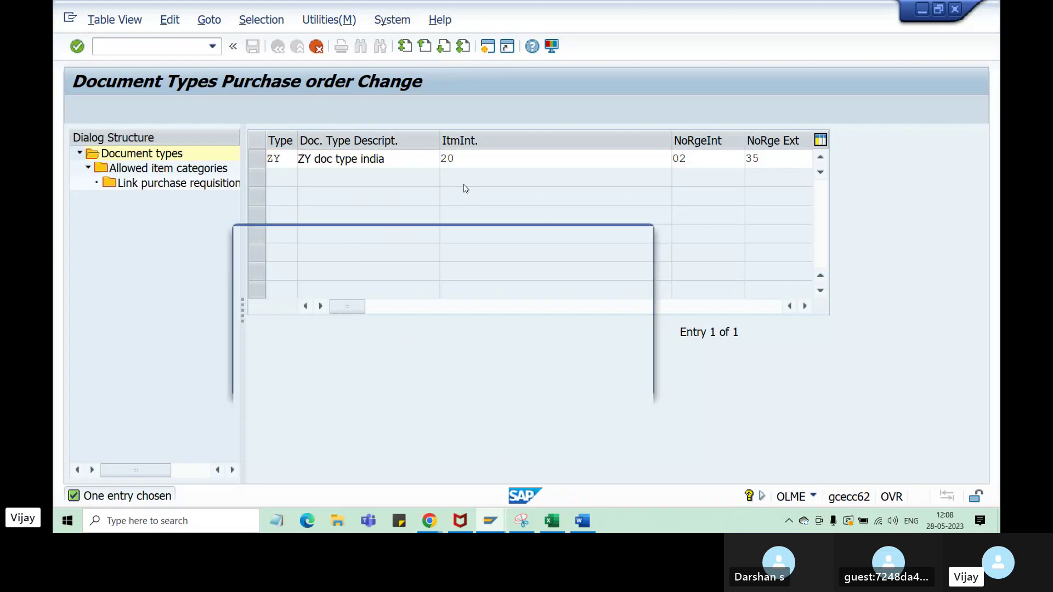
- Copy all 176 dependent entries along with ZY and close the information message
click(561, 285)
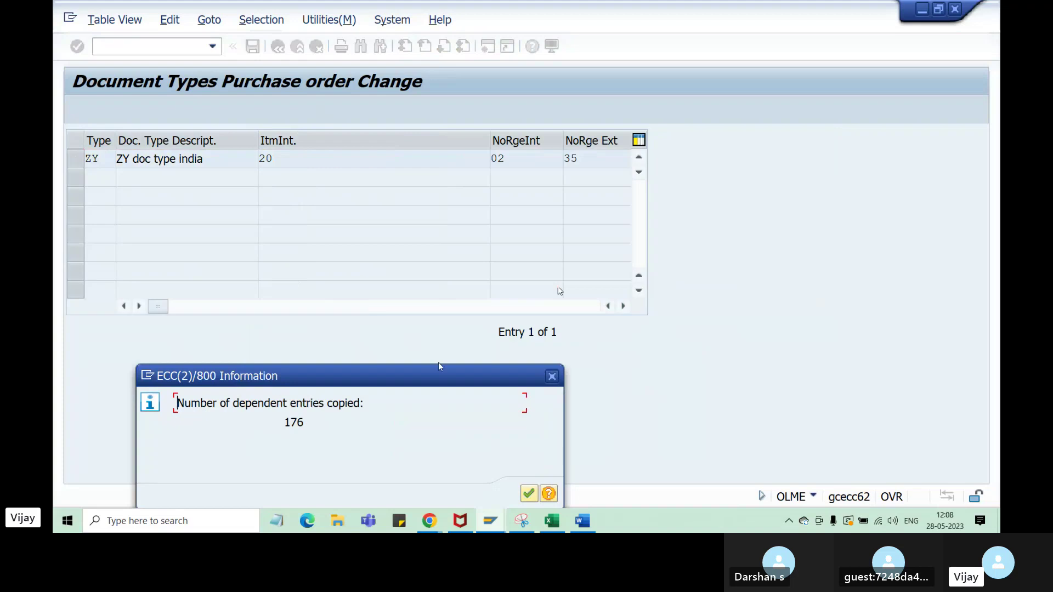
drag(307, 426, 285, 422)
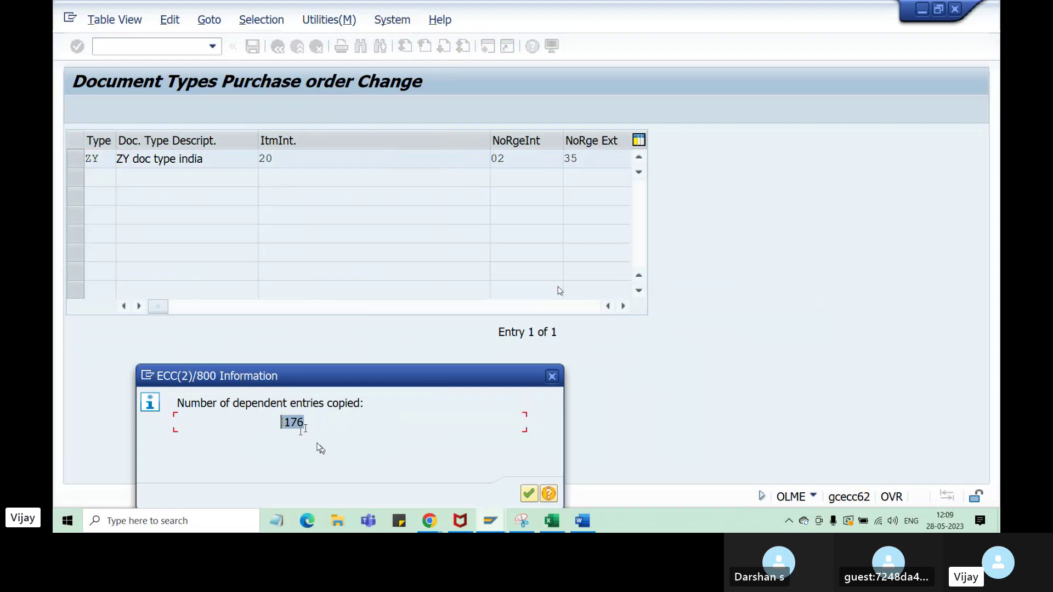
click(551, 378)
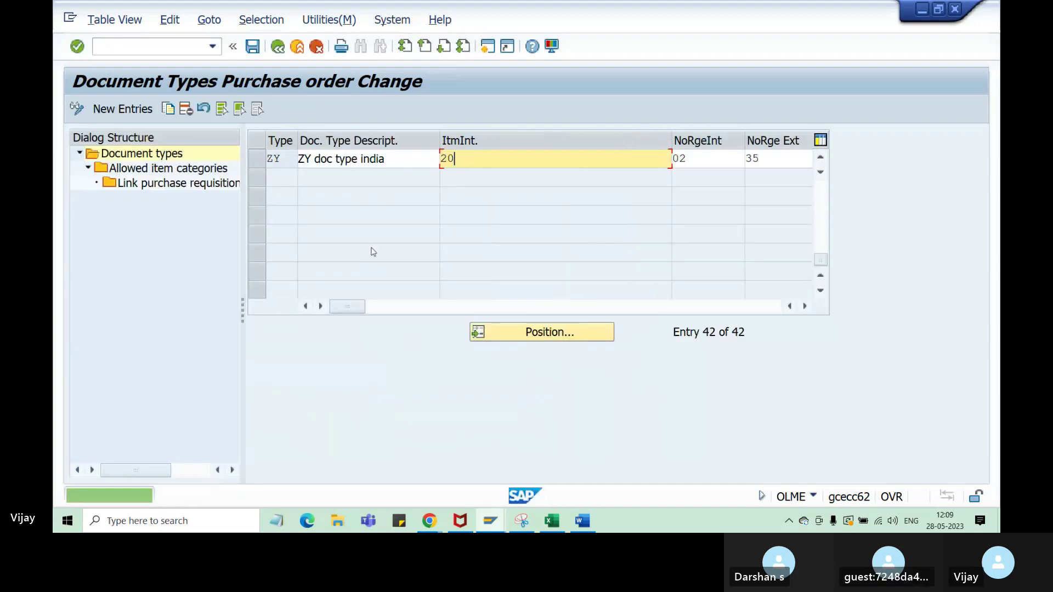
- Review the new ZY row, including external range 35, and narrow the item interval column
click(281, 161)
click(361, 160)
click(508, 163)
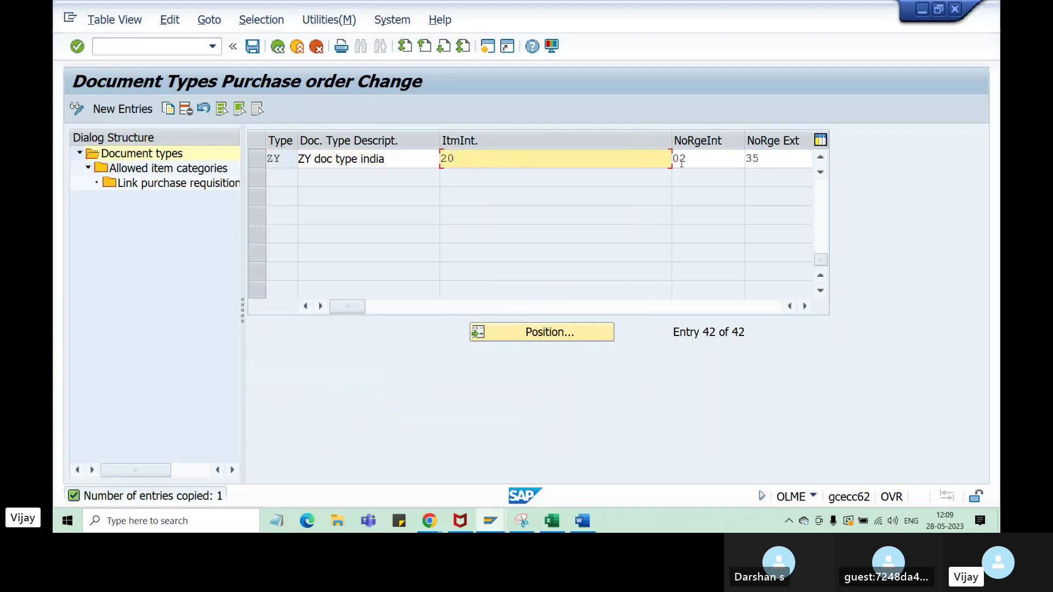
click(760, 158)
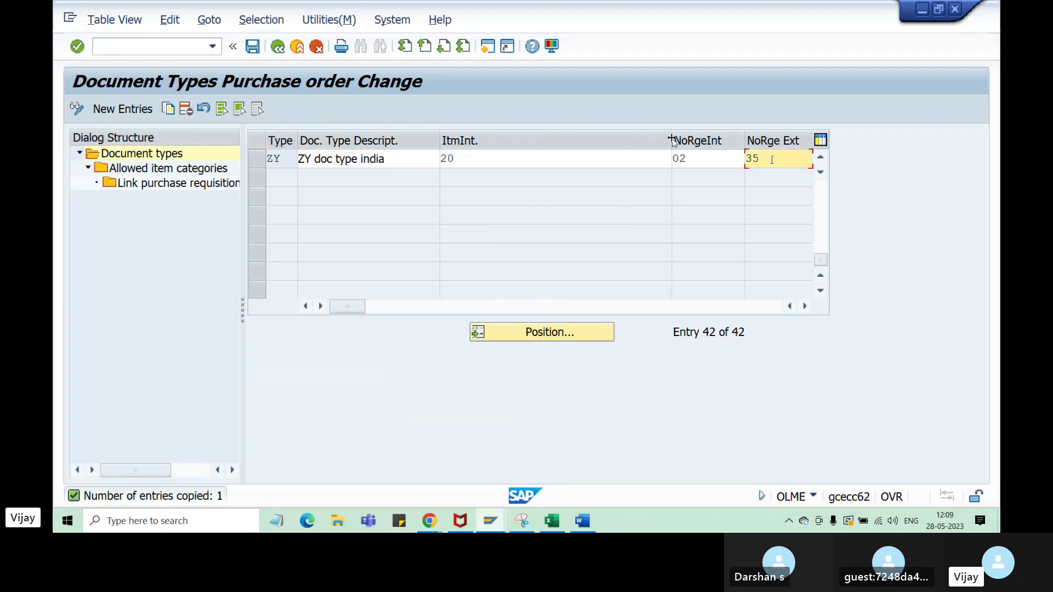
drag(672, 140, 500, 142)
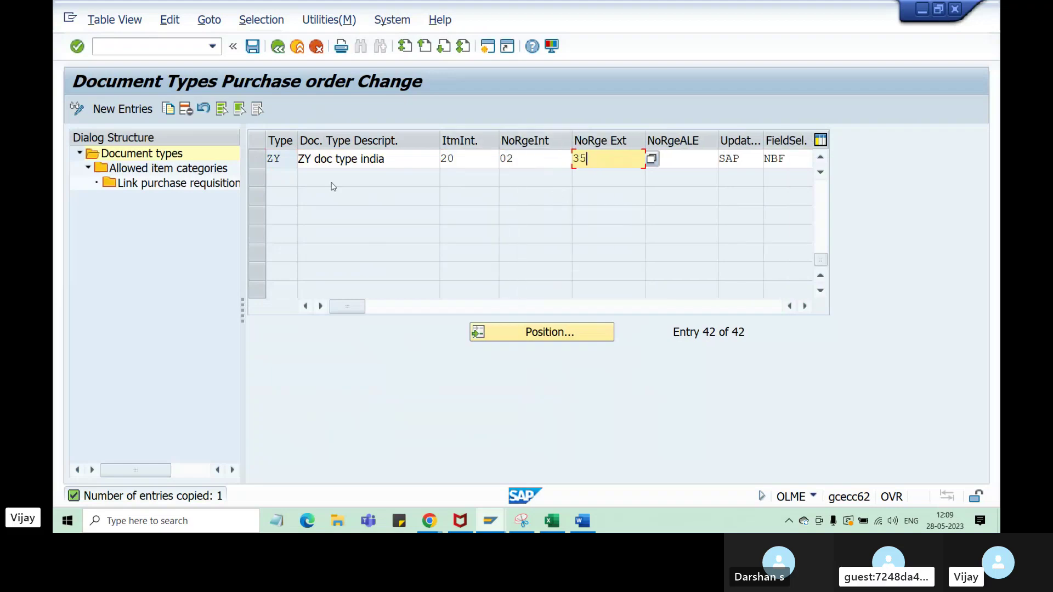
double_click(265, 157)
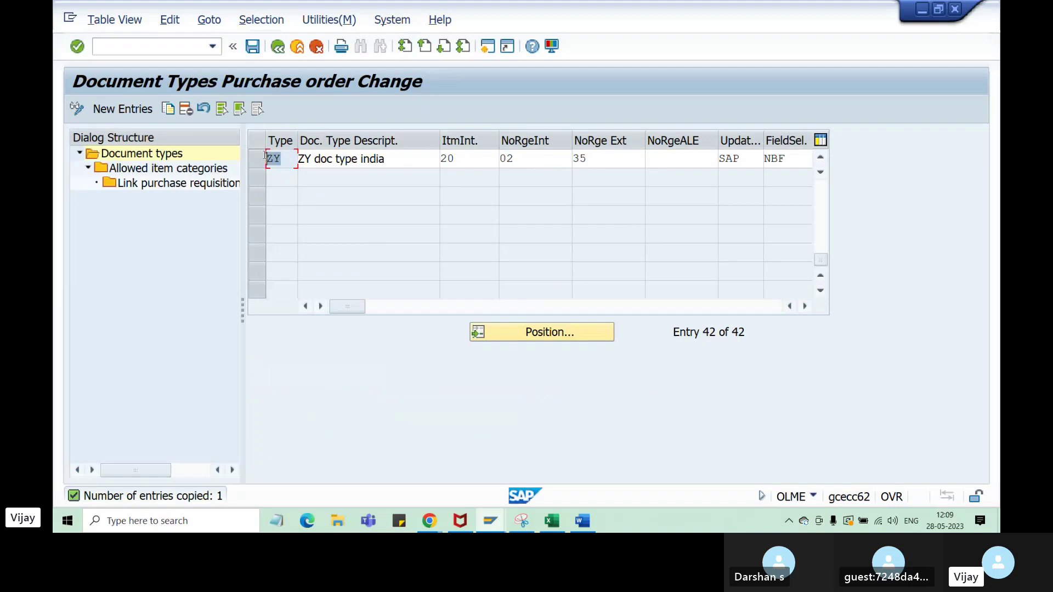
click(548, 527)
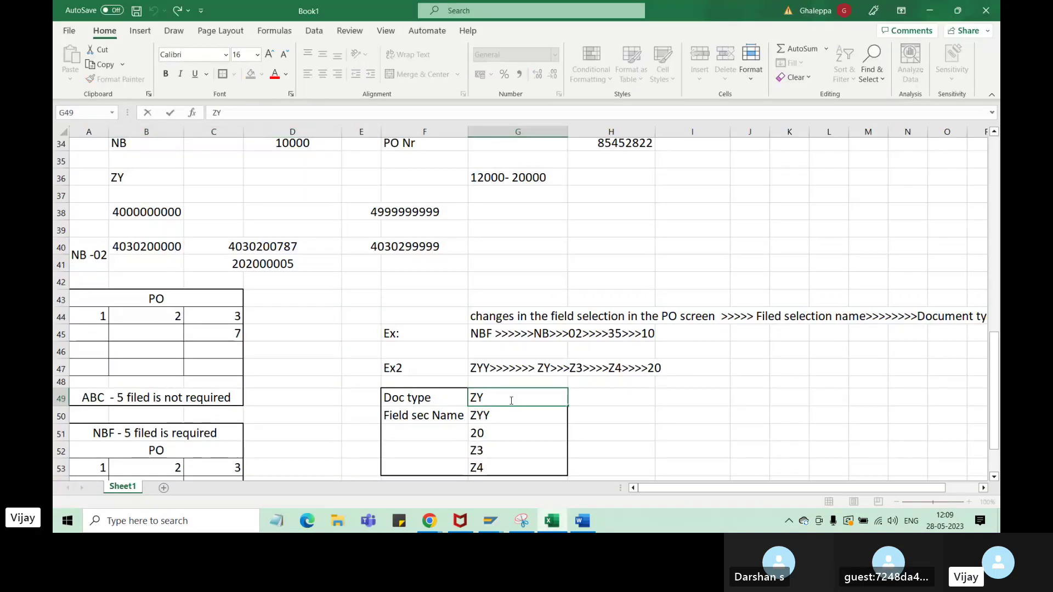
- Mark ZY as Done in the Excel checklist
text(Done)
click(503, 416)
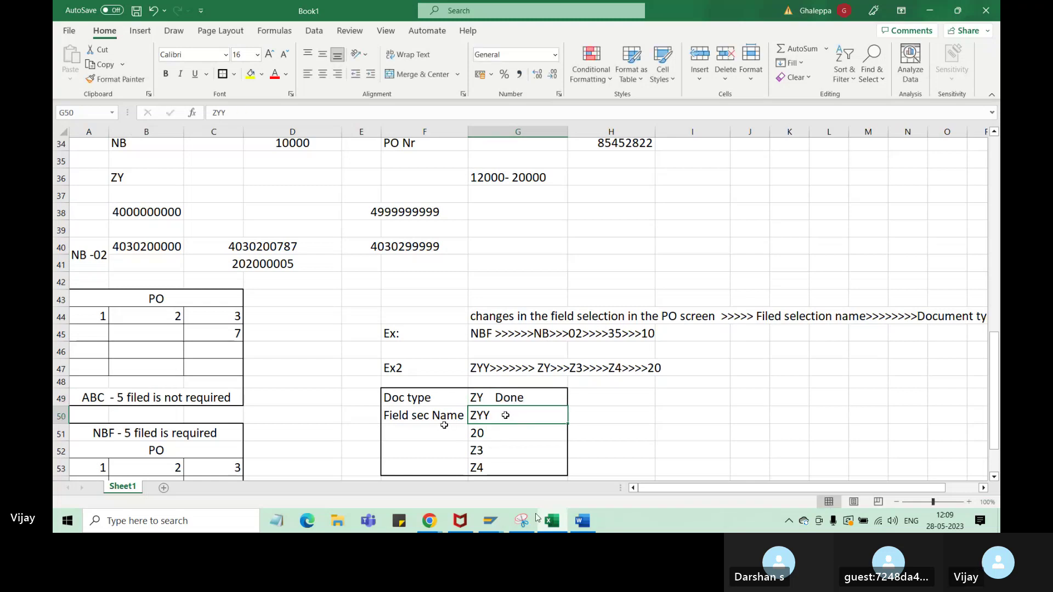
mouse_move(490, 523)
click(547, 482)
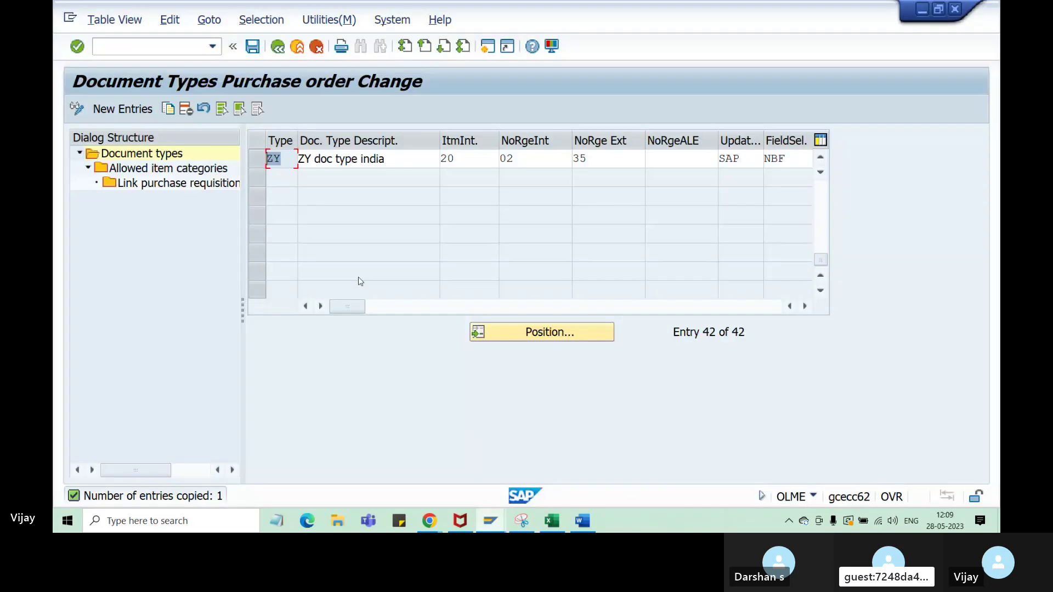
- Check item interval 20 in SAP and mark the checklist entry 20 as Done
click(485, 160)
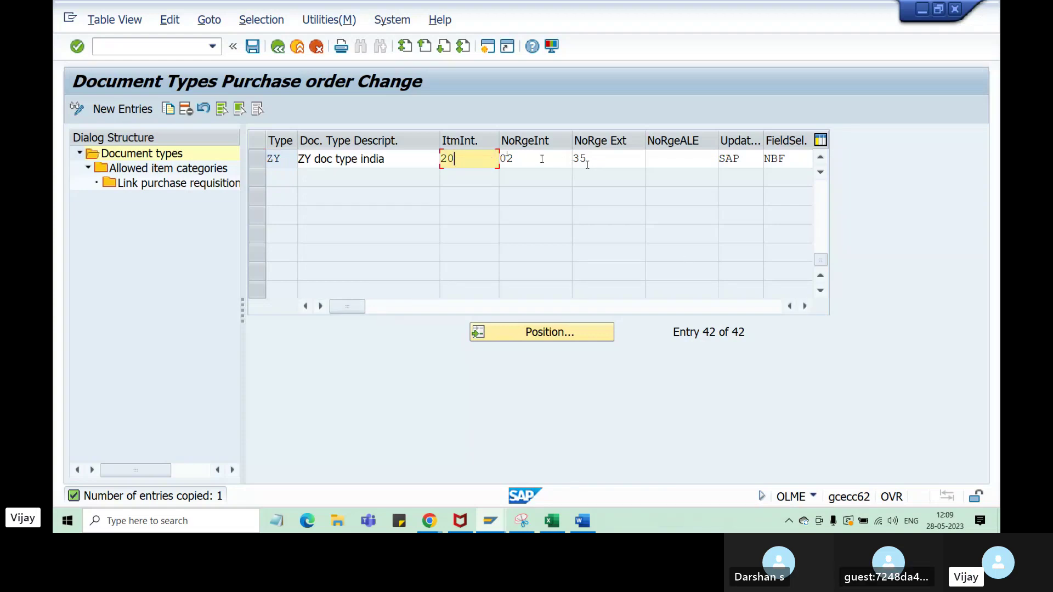
click(552, 520)
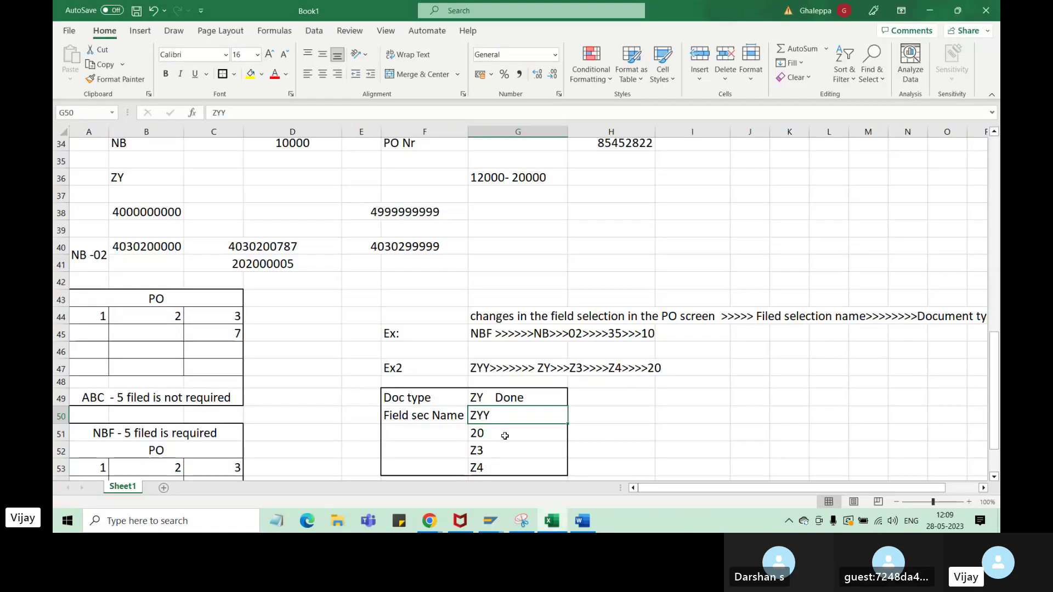
click(506, 436)
double_click(507, 434)
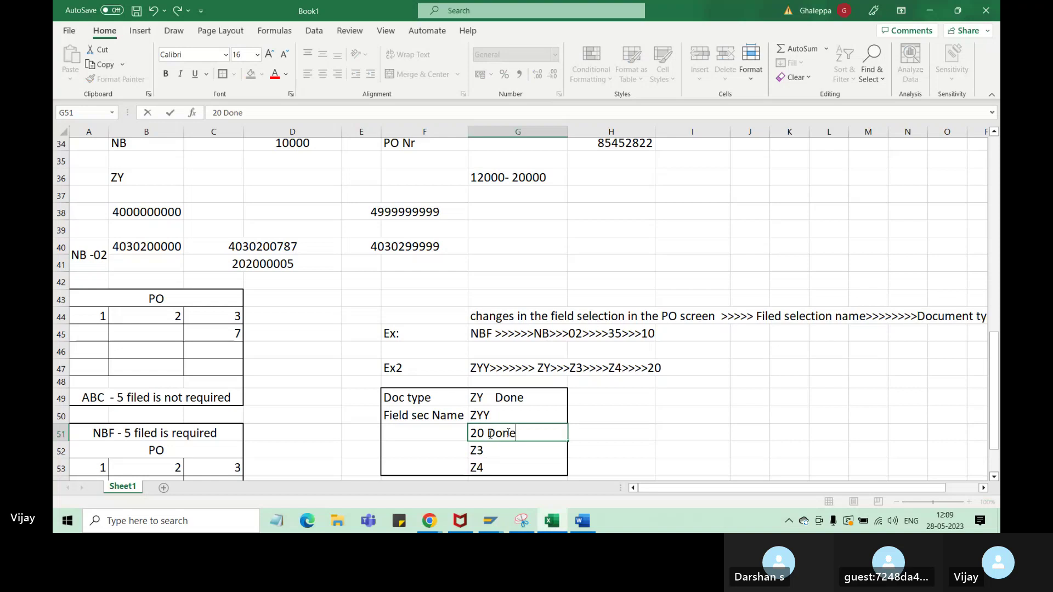
click(661, 436)
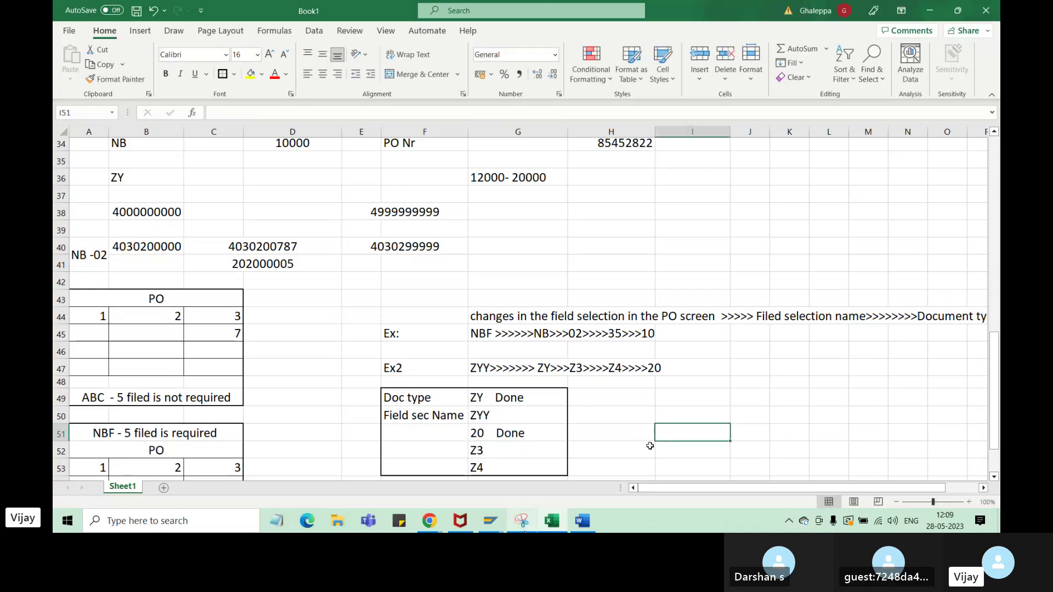
mouse_move(490, 520)
click(565, 476)
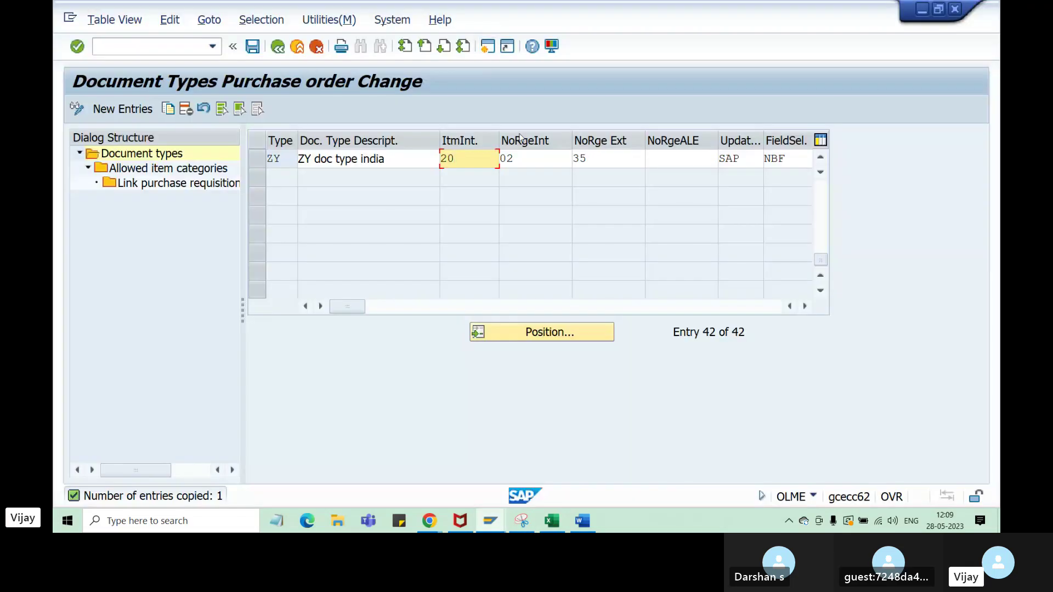
- Give ZY internal number range 02 and external number range 35
key(Tab)
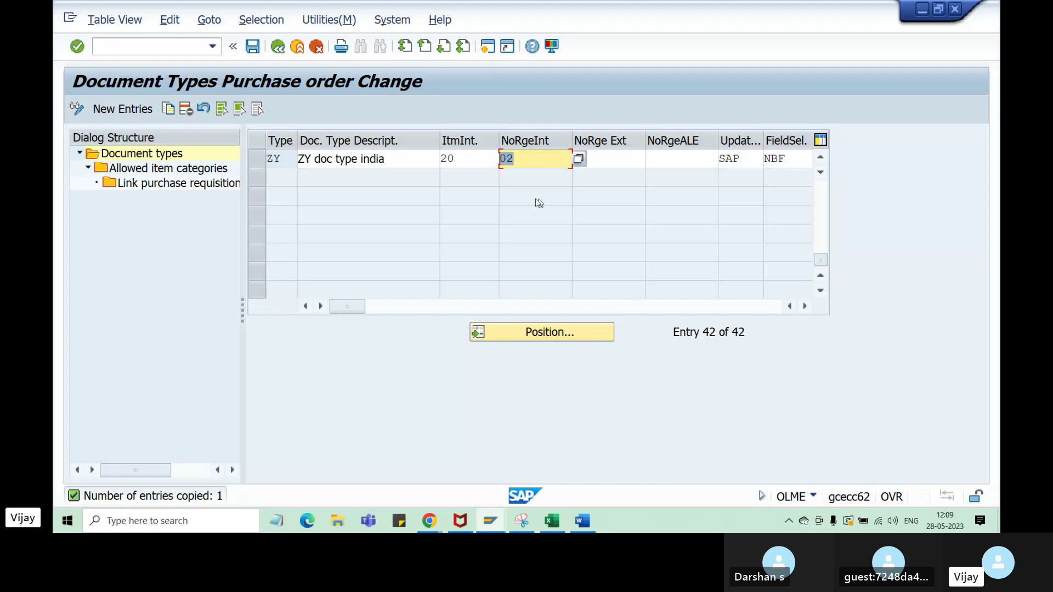
click(529, 162)
key(Tab)
text(35)
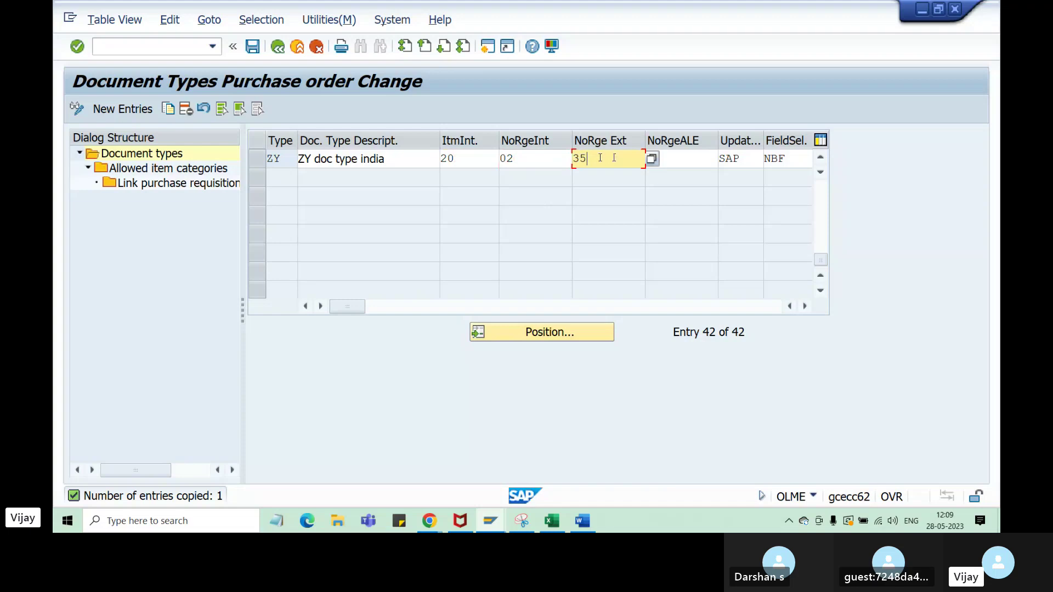
drag(600, 158, 497, 159)
click(601, 162)
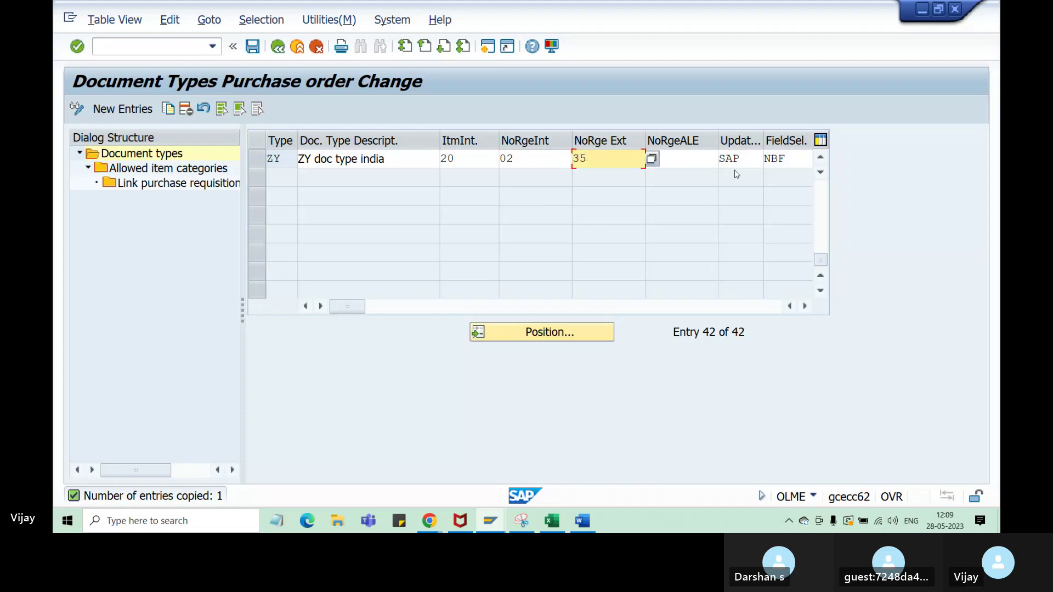
- Compare the NBF field selection key with the ZYY plan in the checklist and save ZY
drag(795, 158, 762, 160)
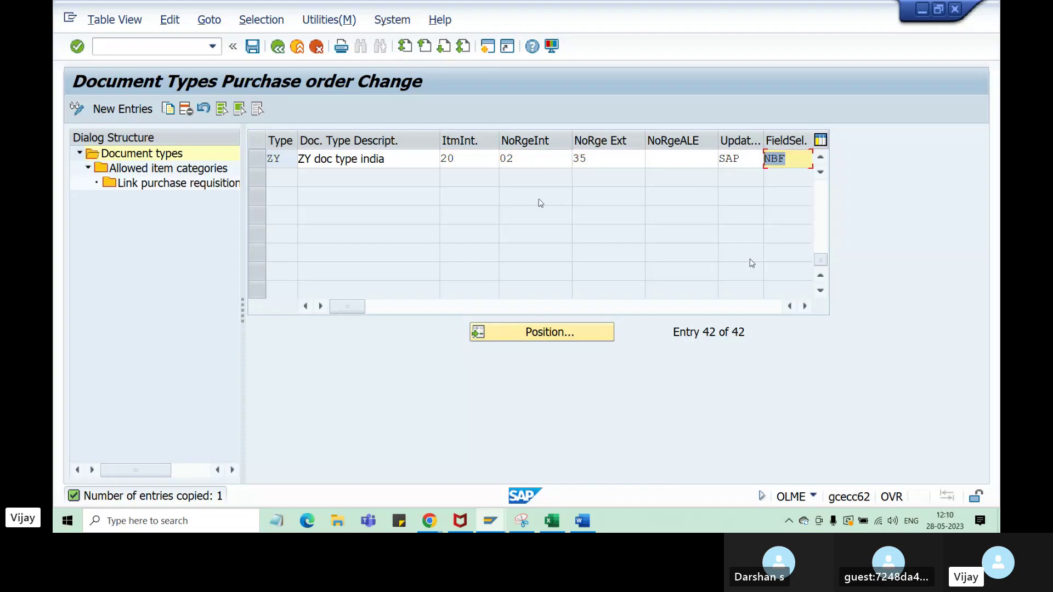
click(805, 307)
click(805, 307)
click(805, 306)
click(527, 162)
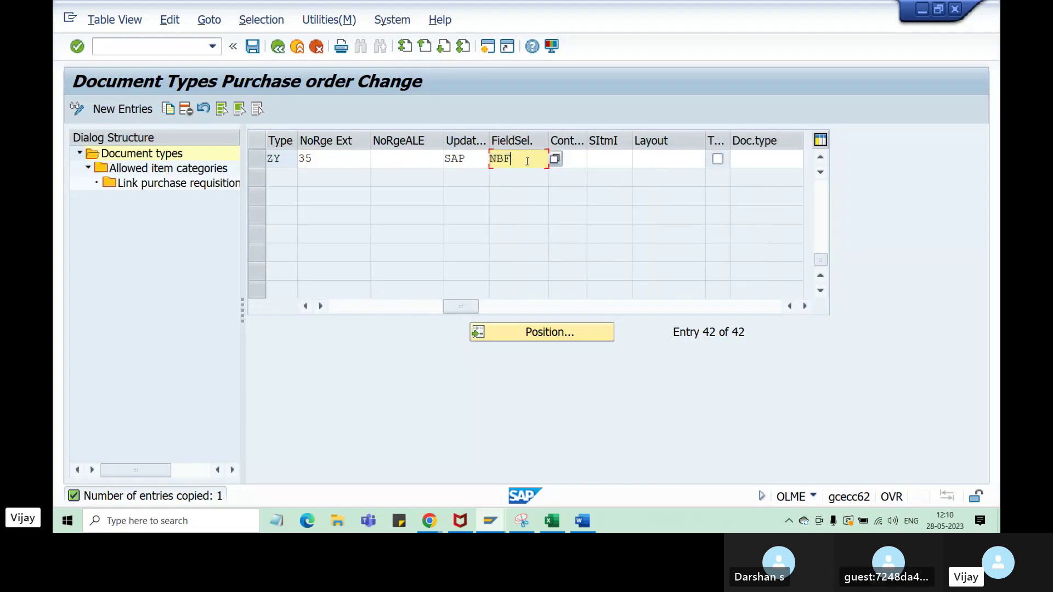
key(shift+Left)
key(shift+Left)
key(shift+Left)
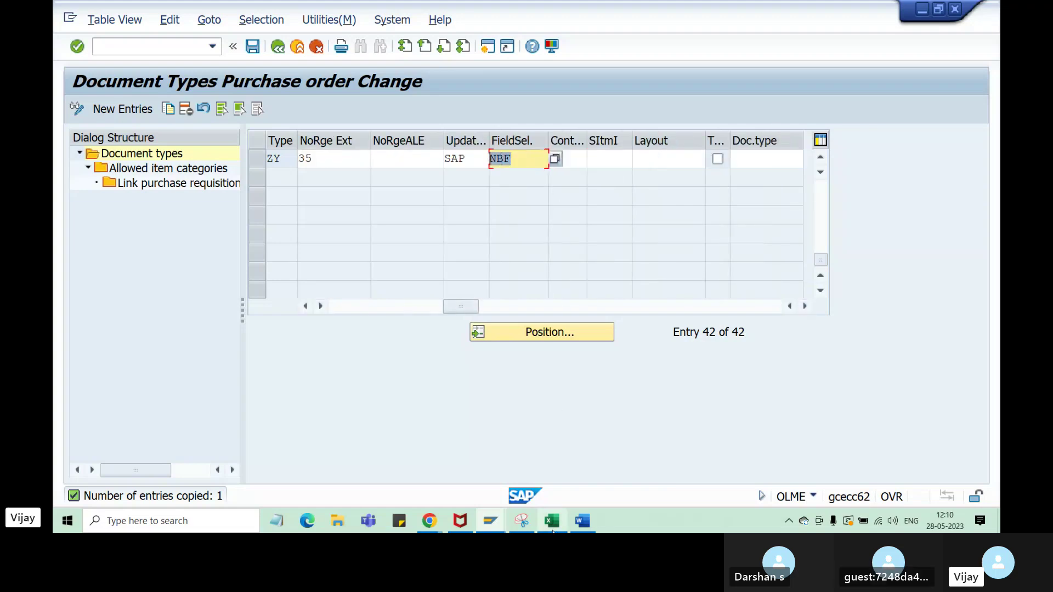
click(550, 525)
click(490, 417)
double_click(520, 418)
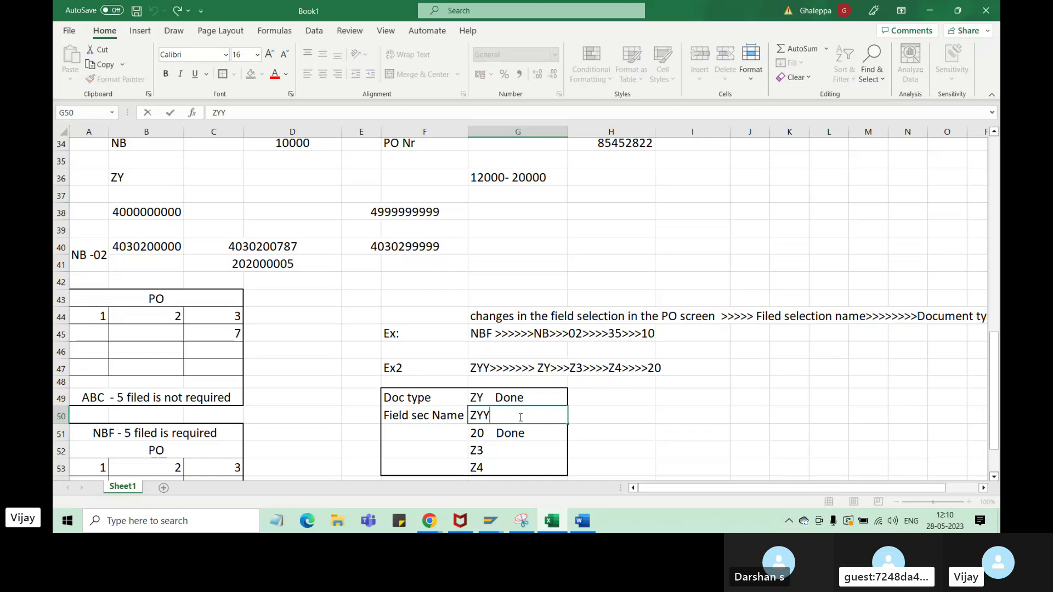
click(496, 528)
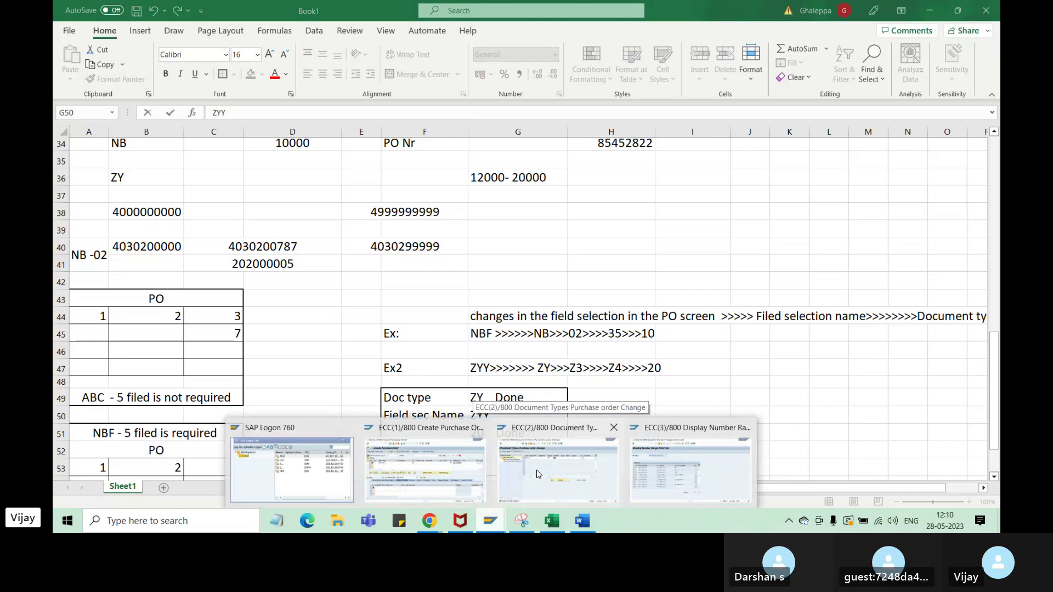
click(537, 474)
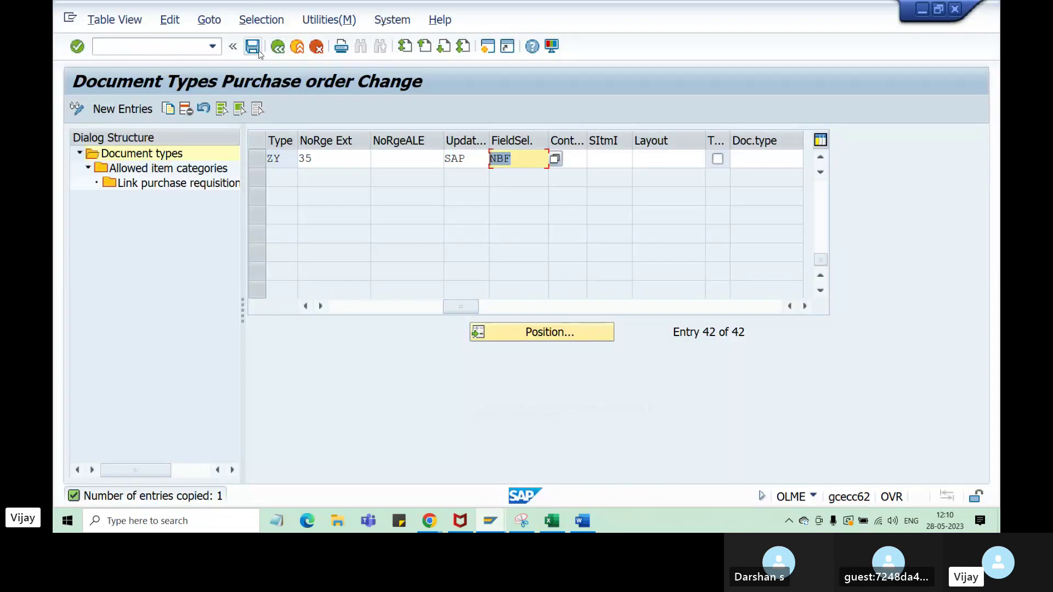
click(255, 49)
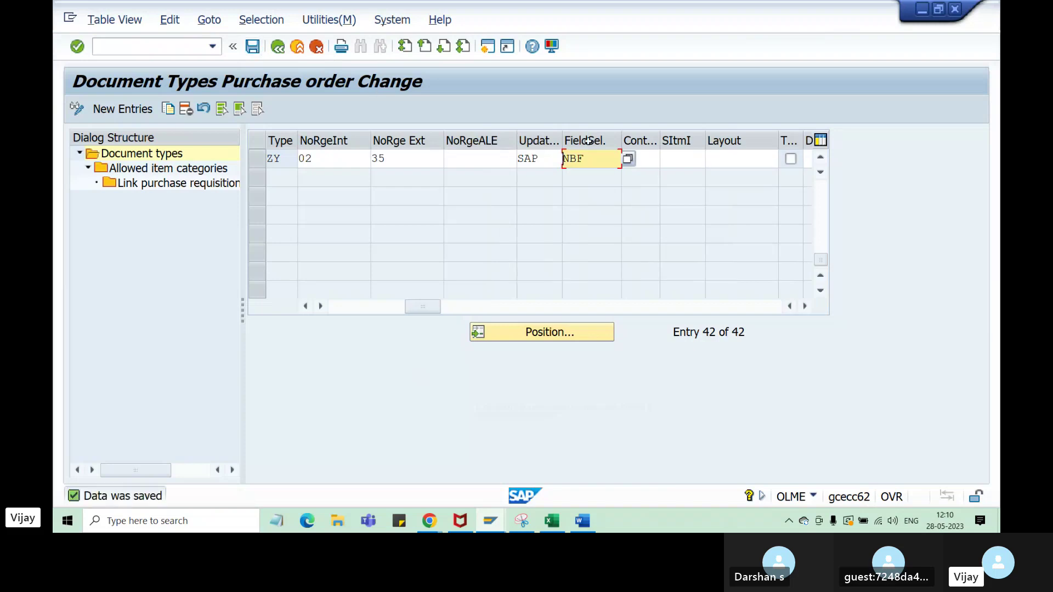
- Clear the NBF field selection key from ZY and save the document type again
drag(592, 158, 555, 159)
click(609, 164)
key(BackSpace)
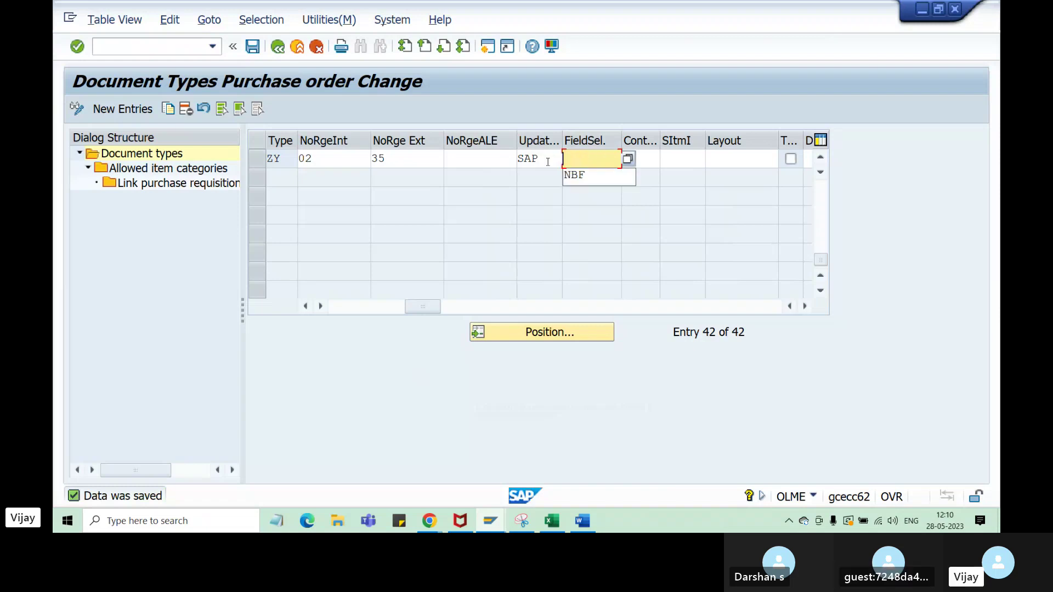
key(Return)
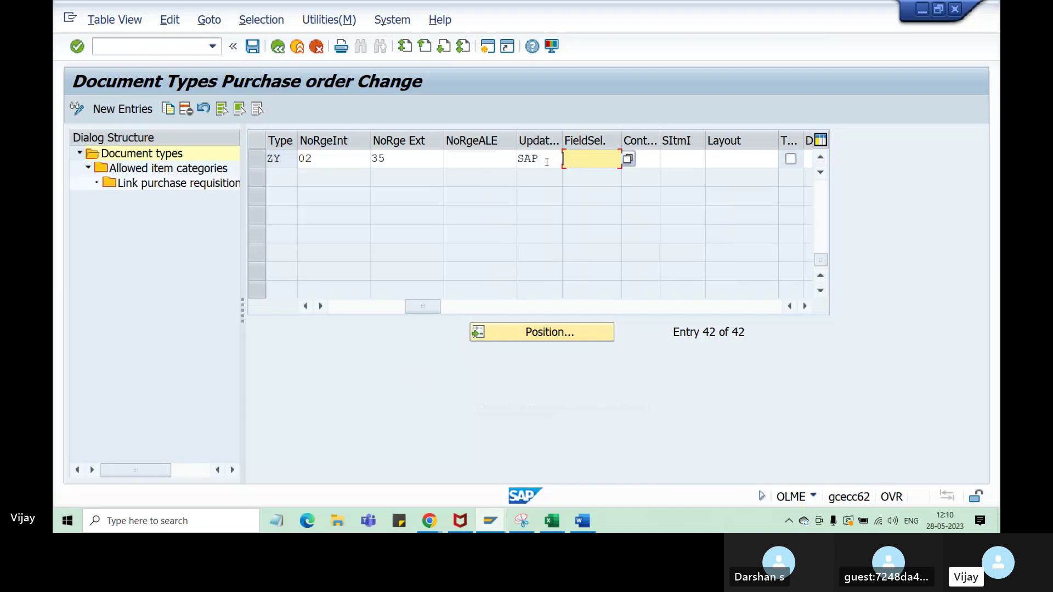
click(252, 48)
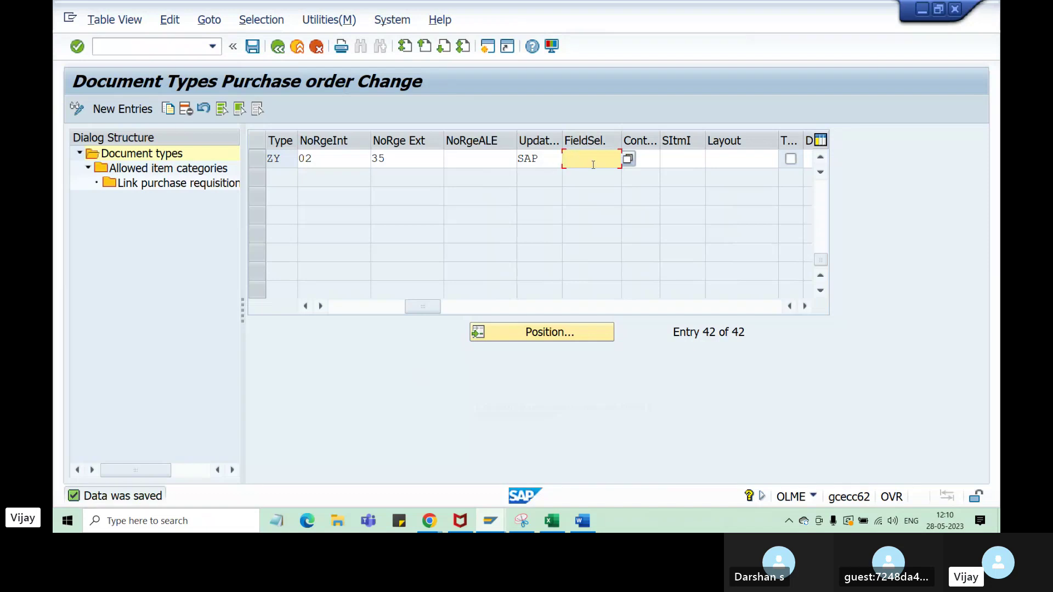
- Review the saved ZY entry: empty field selection, ranges 02 and 35
drag(287, 160, 268, 160)
click(577, 159)
drag(426, 301, 415, 307)
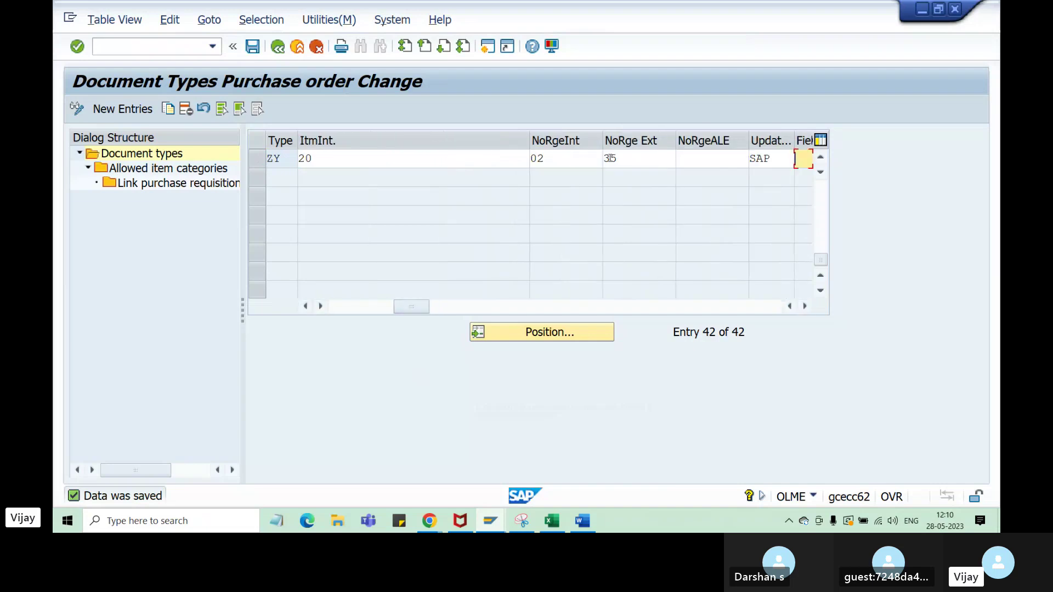
drag(543, 158, 524, 159)
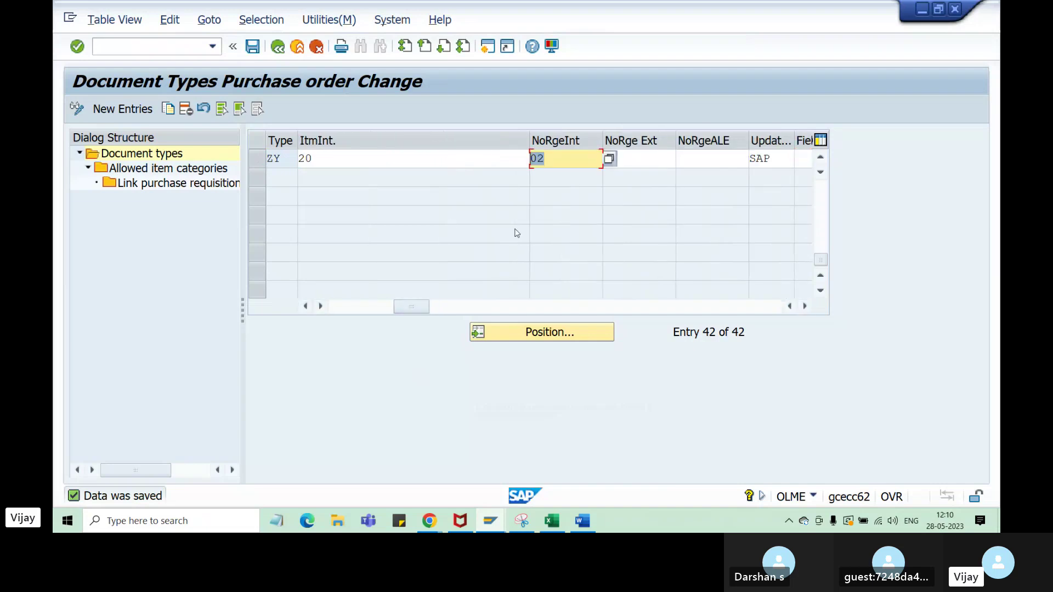
drag(292, 157, 265, 154)
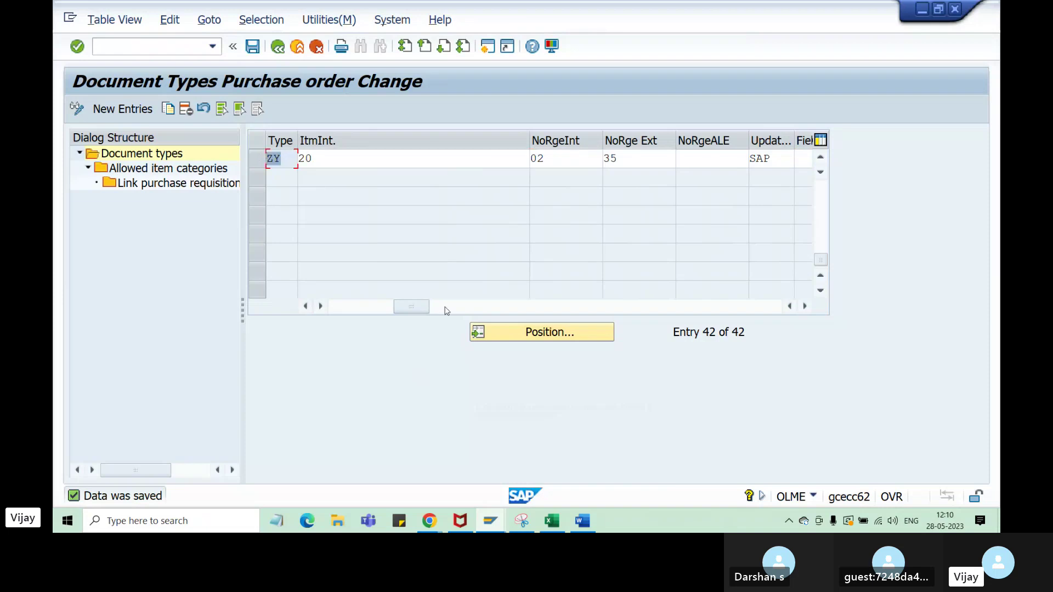
drag(631, 158, 582, 161)
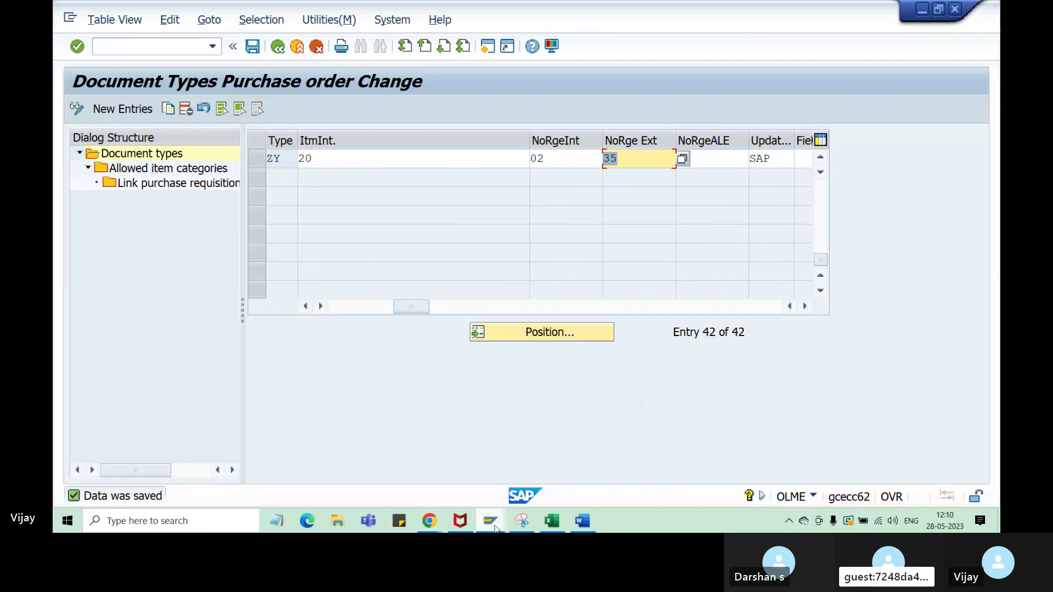
mouse_move(490, 523)
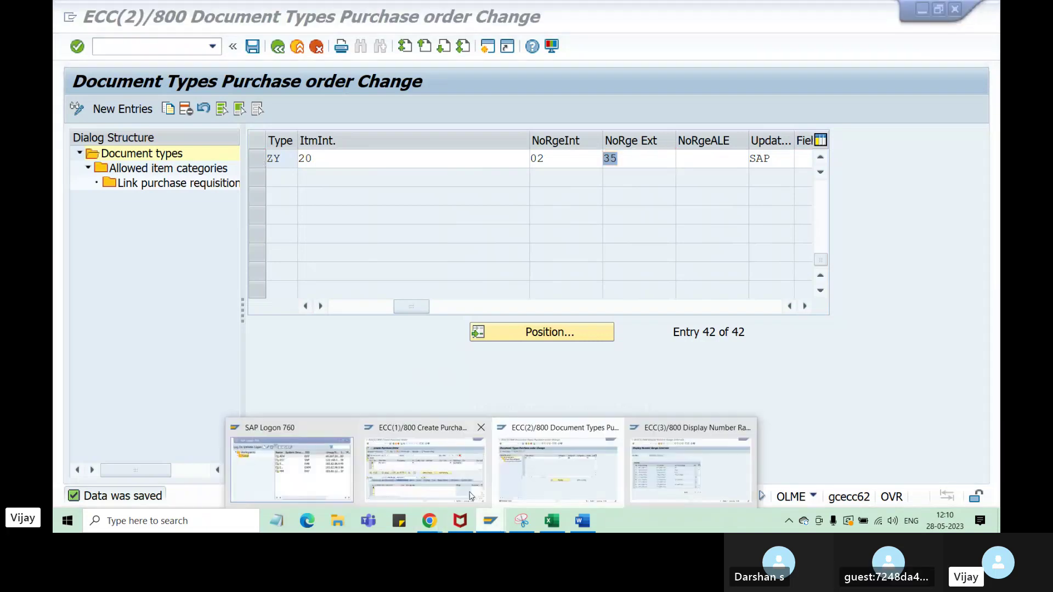
click(558, 473)
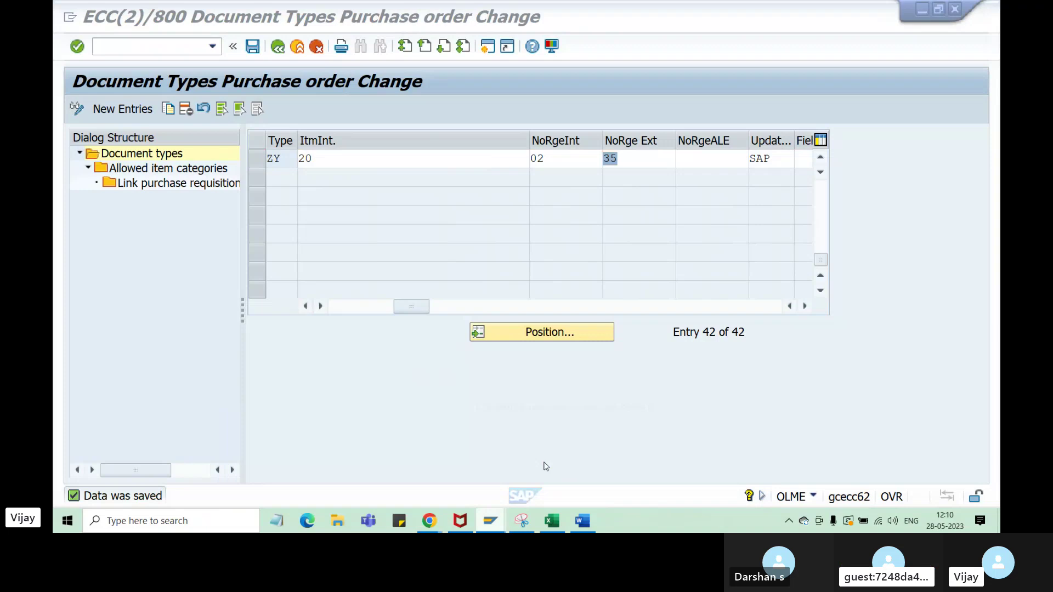
- Go back to the IMG tree and select the PO field sketch A44:C48 in the notes
click(278, 48)
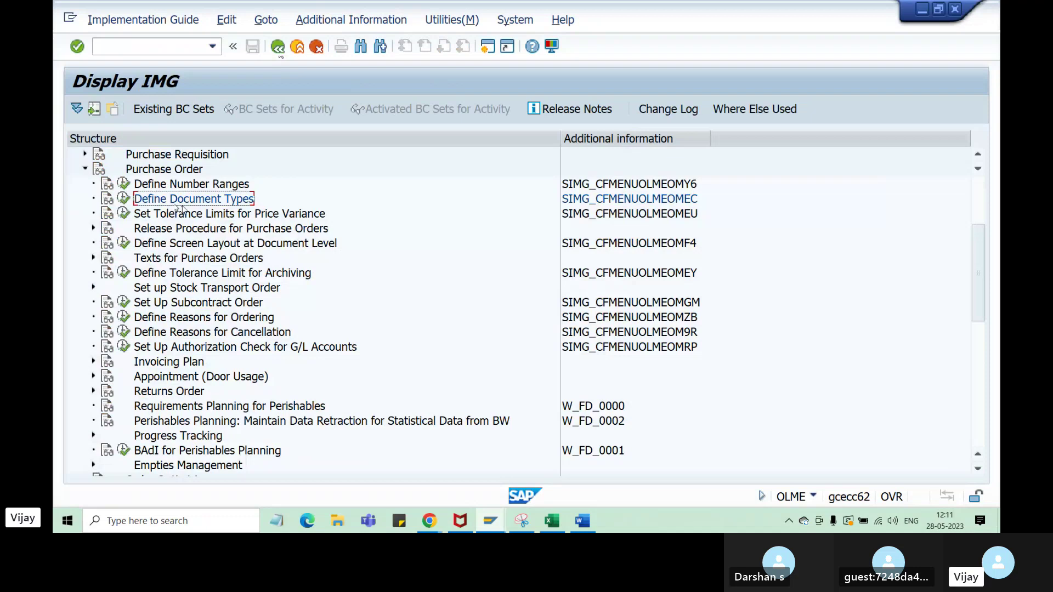
click(552, 521)
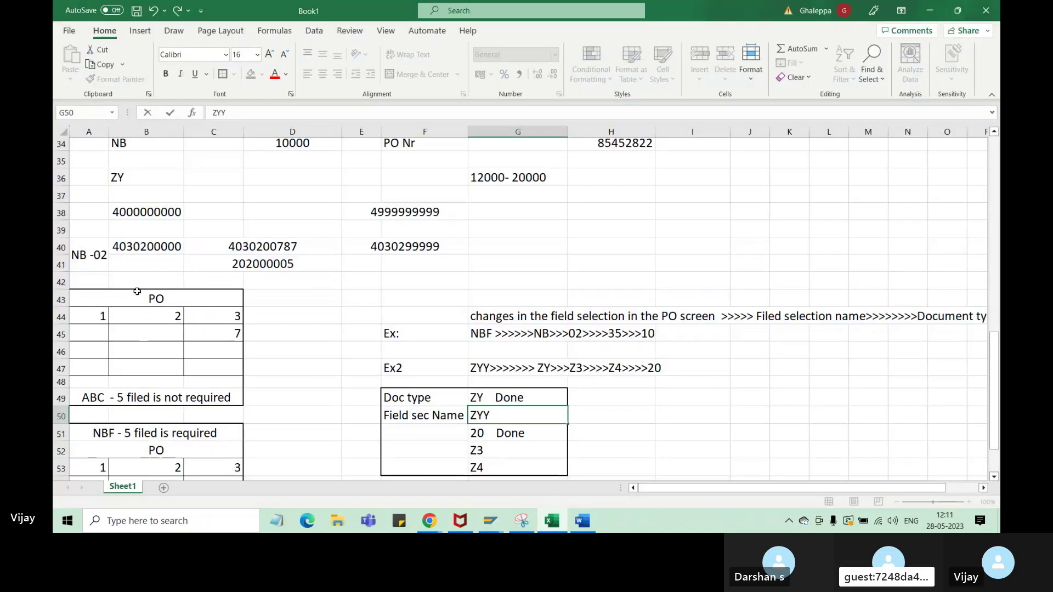
drag(98, 320, 224, 373)
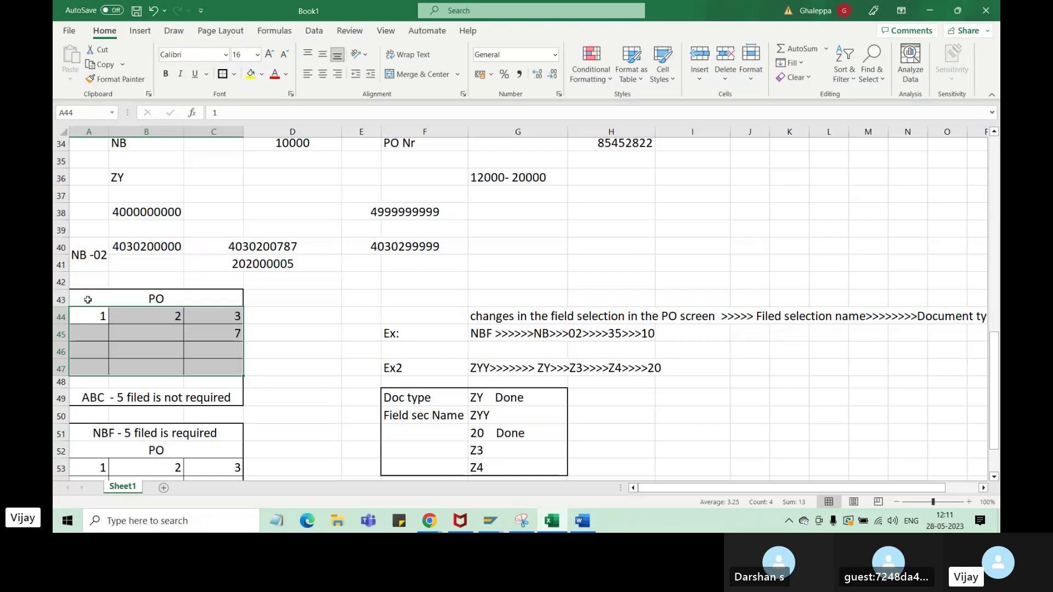
drag(96, 299, 225, 390)
drag(96, 317, 230, 381)
- Execute Purchase Order > Define Screen Layout at Document Level
click(490, 526)
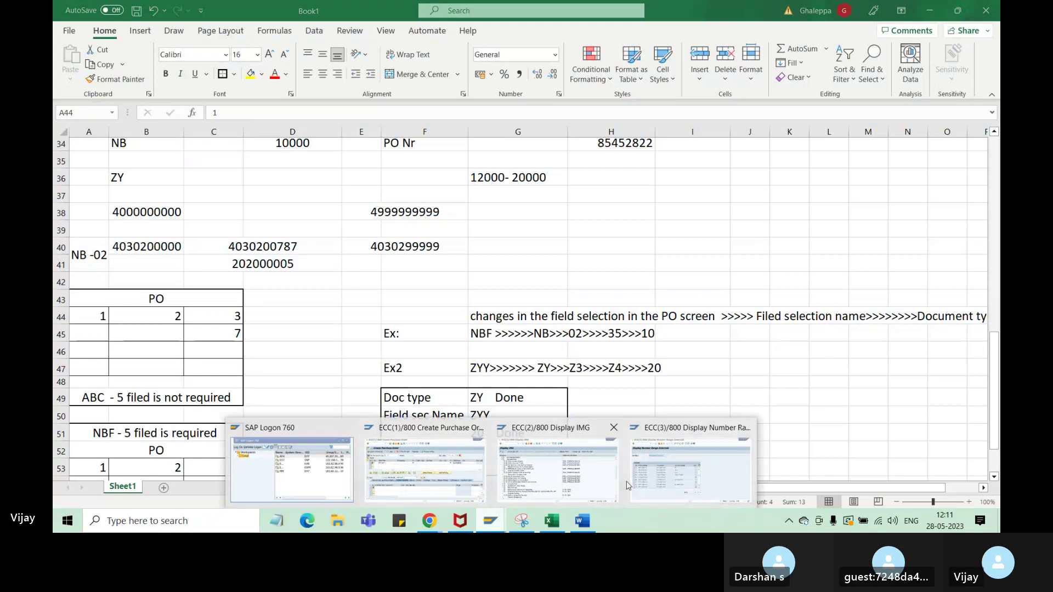
click(568, 484)
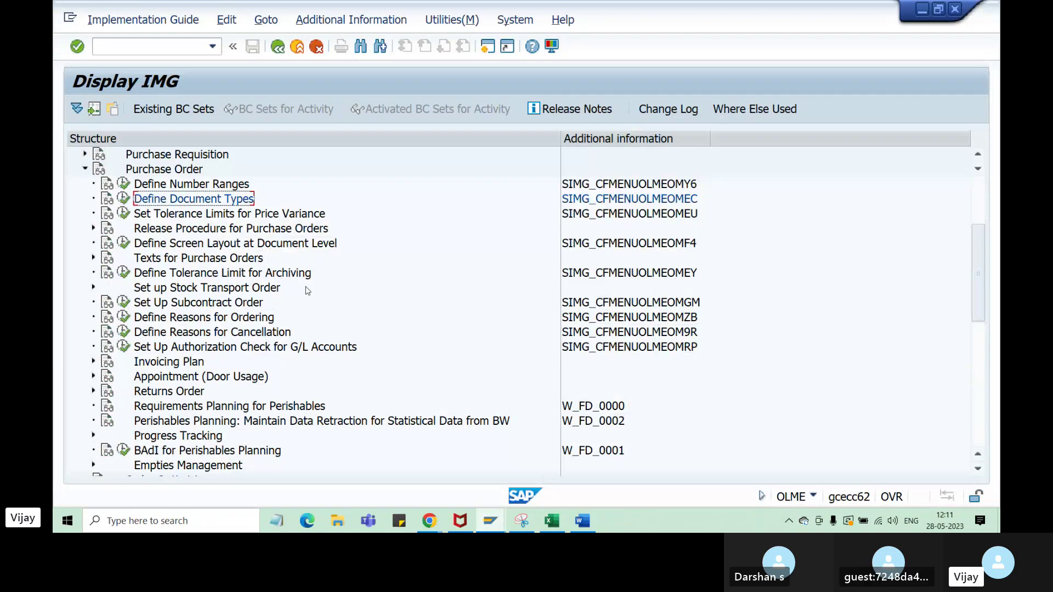
click(124, 243)
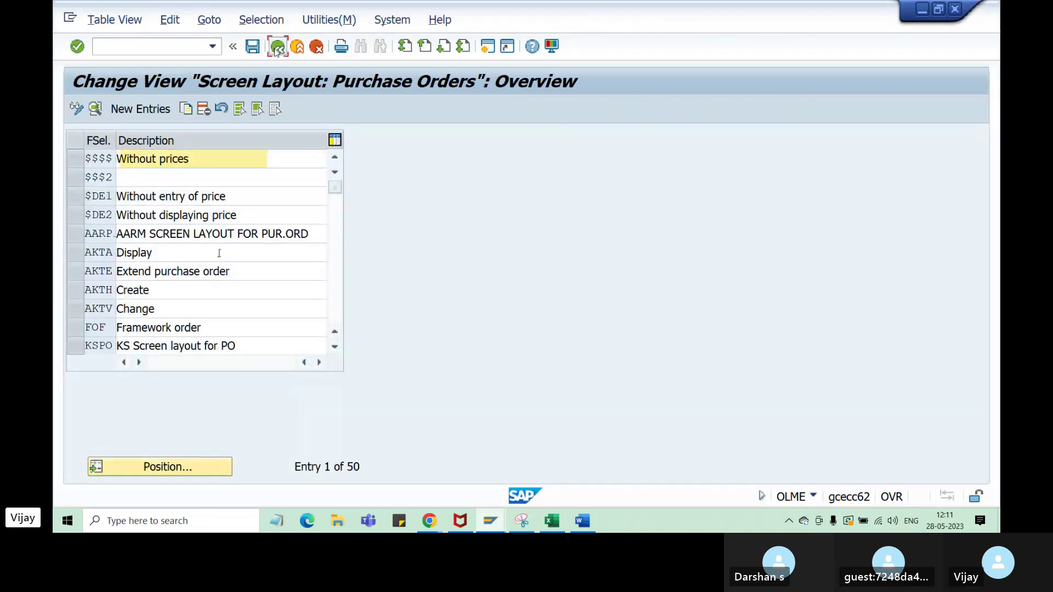
- Reopen the screen layout overview, widen the key column and review its 50 entries
click(278, 46)
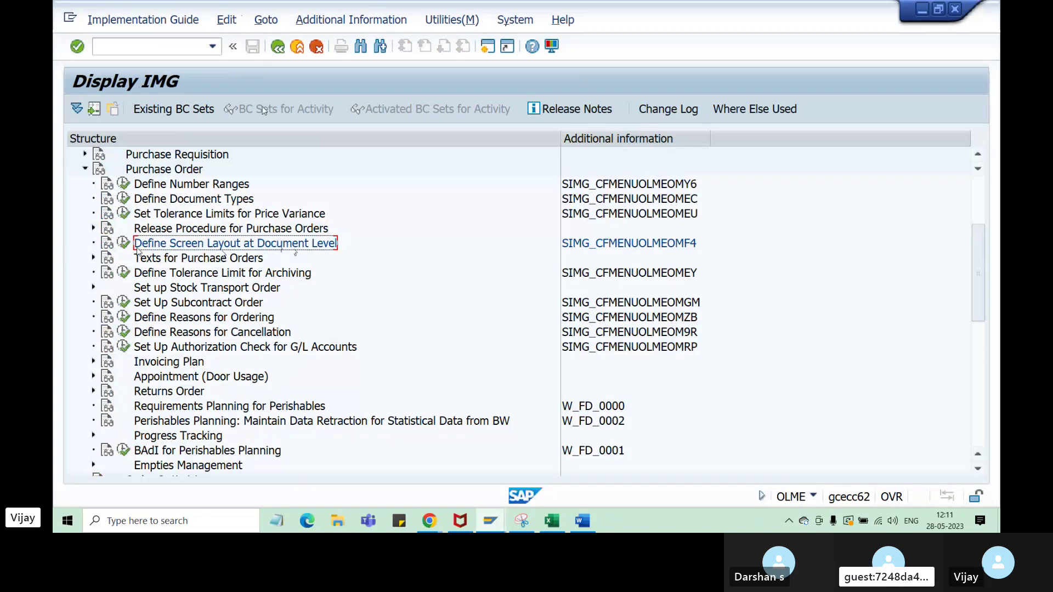
click(124, 243)
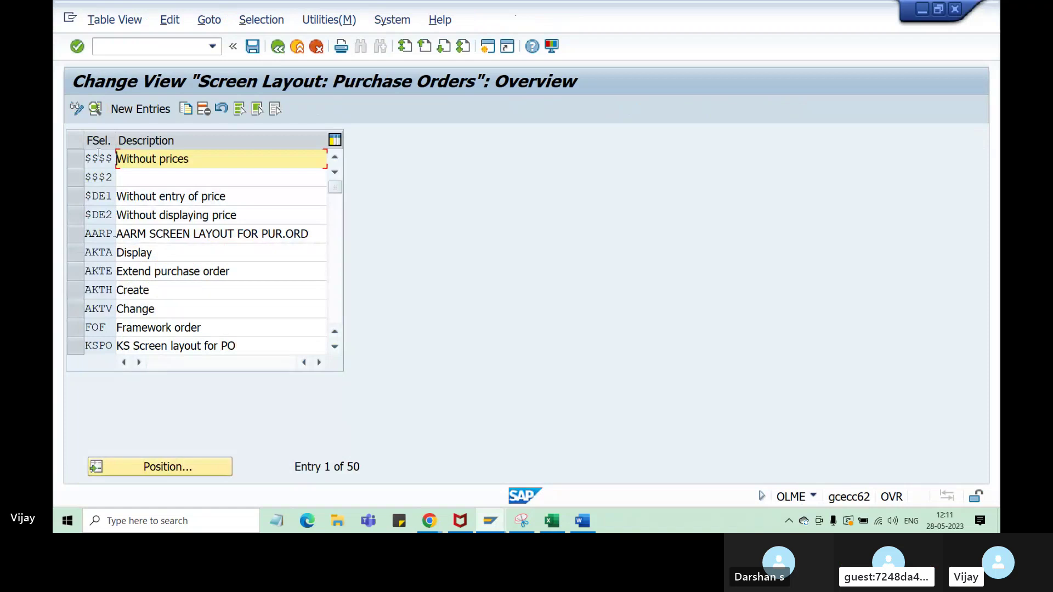
drag(115, 138, 136, 144)
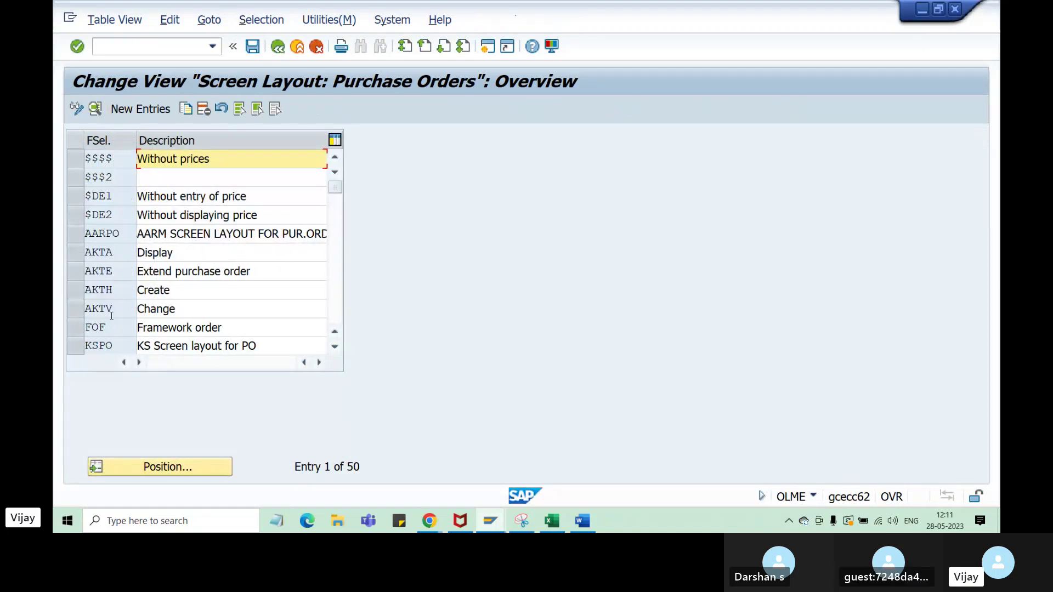
drag(361, 467, 344, 468)
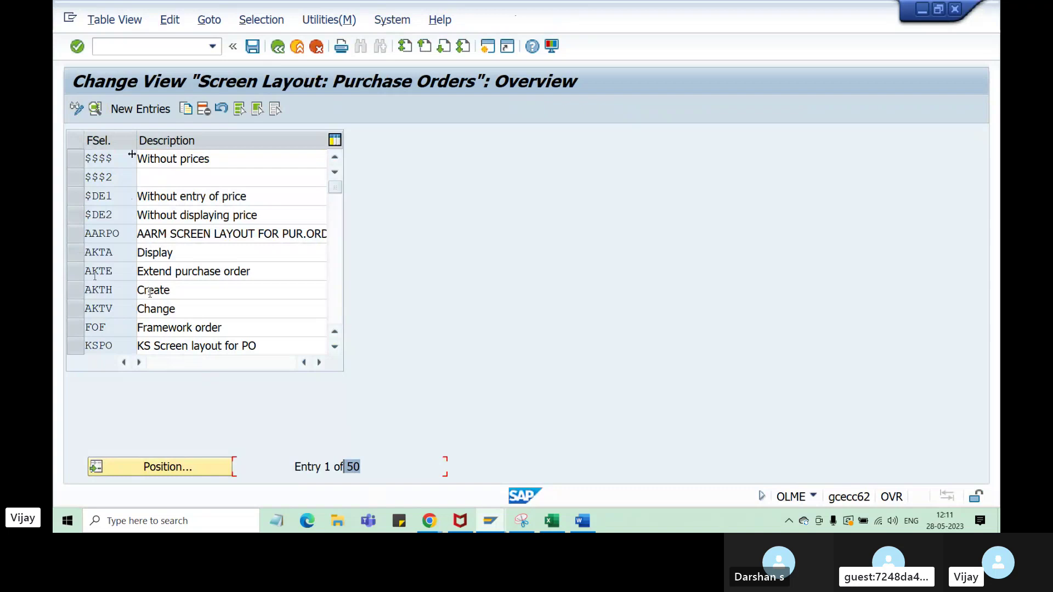
scroll(111, 231, down, 4)
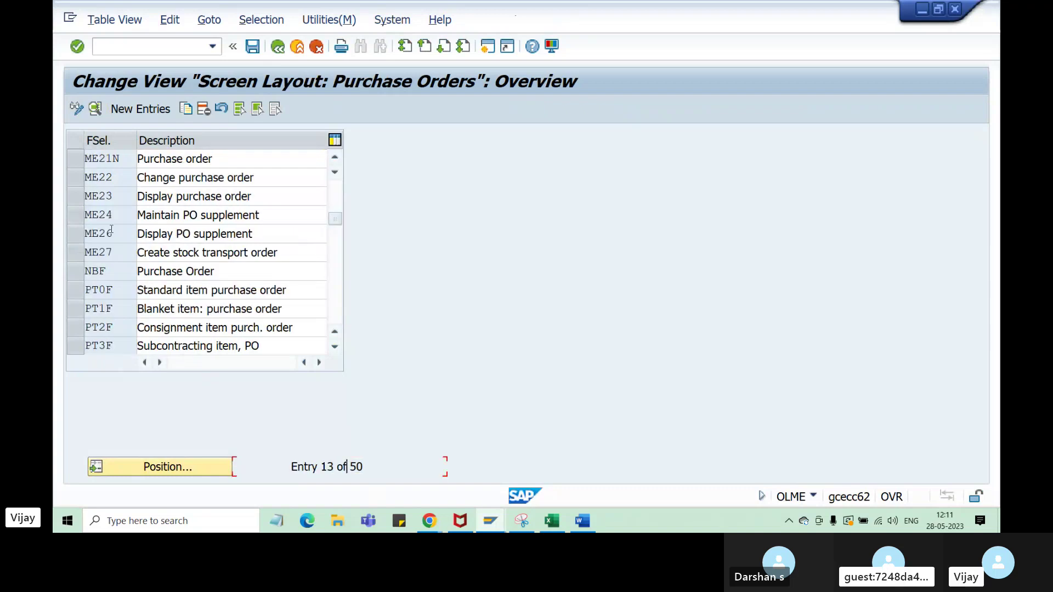
scroll(112, 275, down, 9)
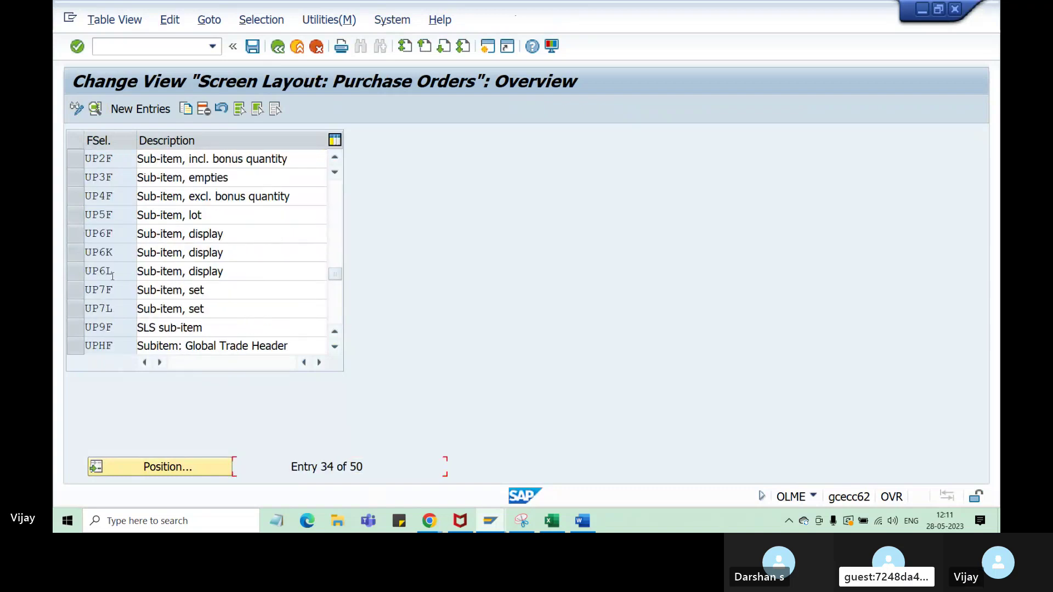
click(165, 468)
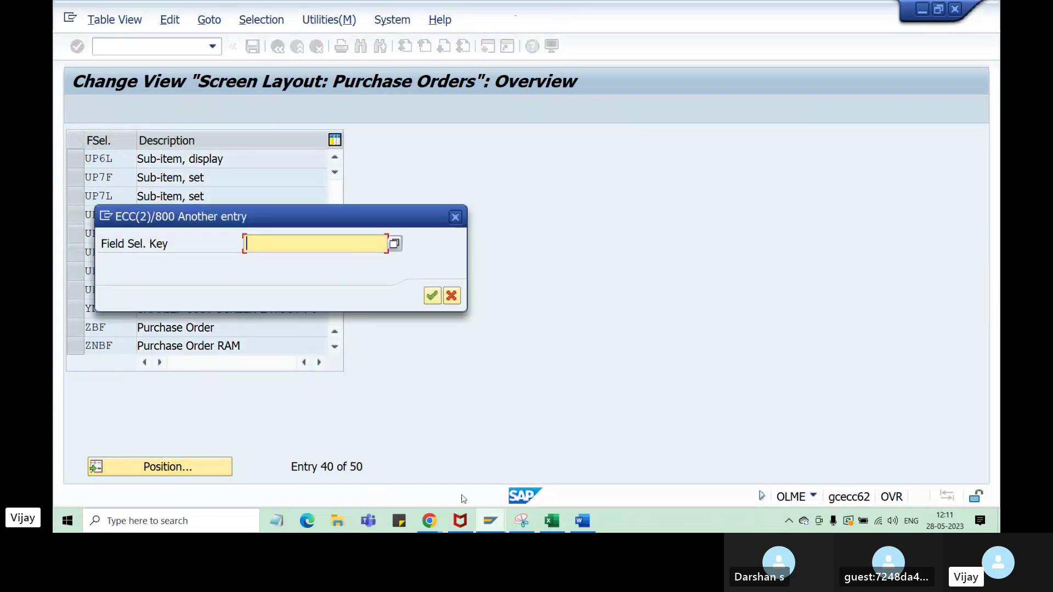
- Colour the word NBF red in notes cell A51
click(551, 522)
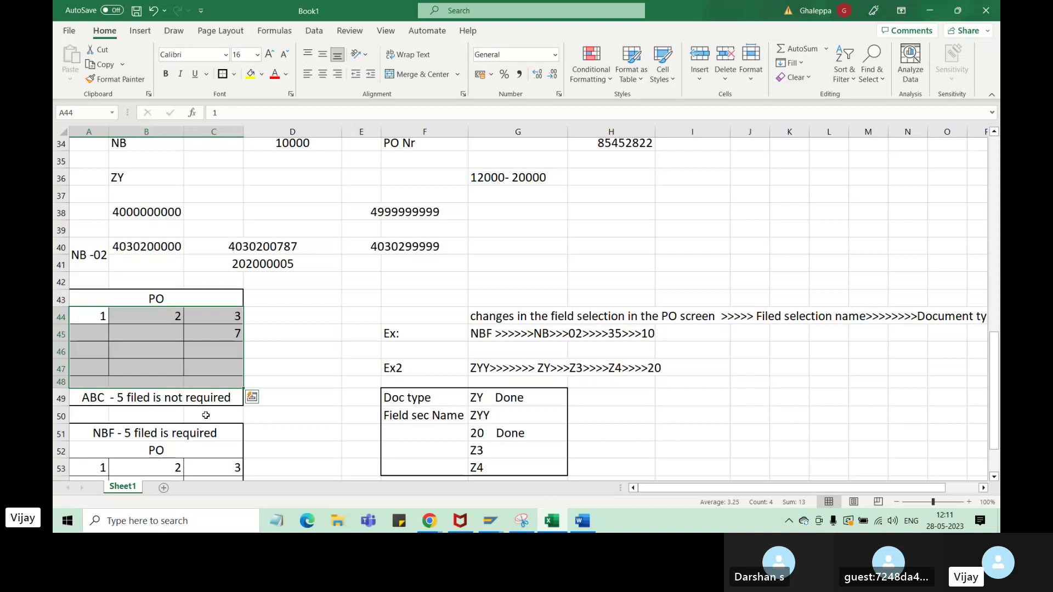
scroll(137, 402, down, 1)
click(114, 399)
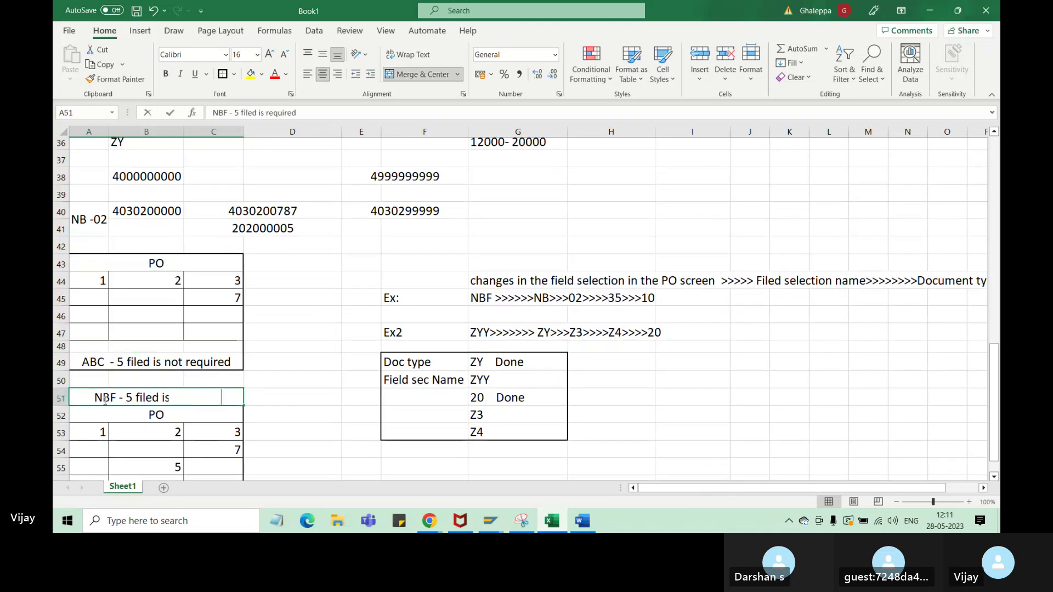
double_click(114, 399)
double_click(114, 399)
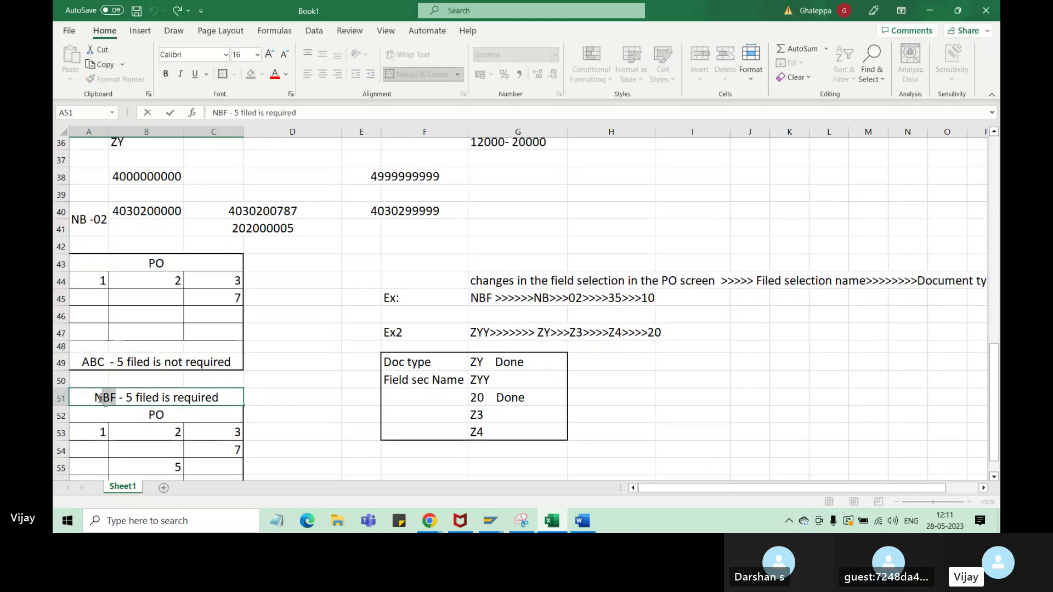
click(275, 74)
- Position the list on NBF and select the NBF Purchase Order row
click(489, 521)
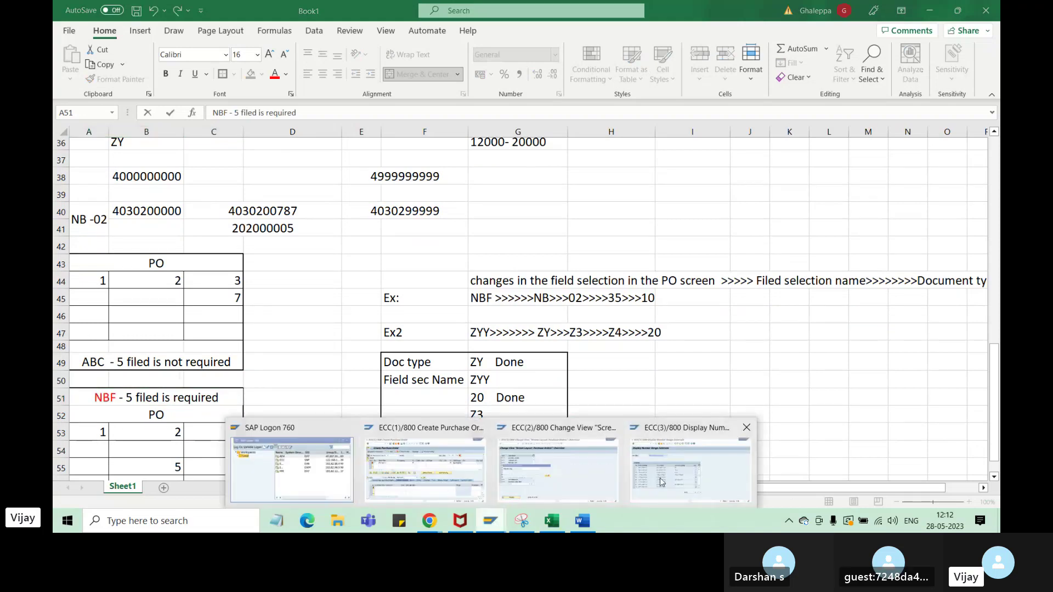
click(661, 483)
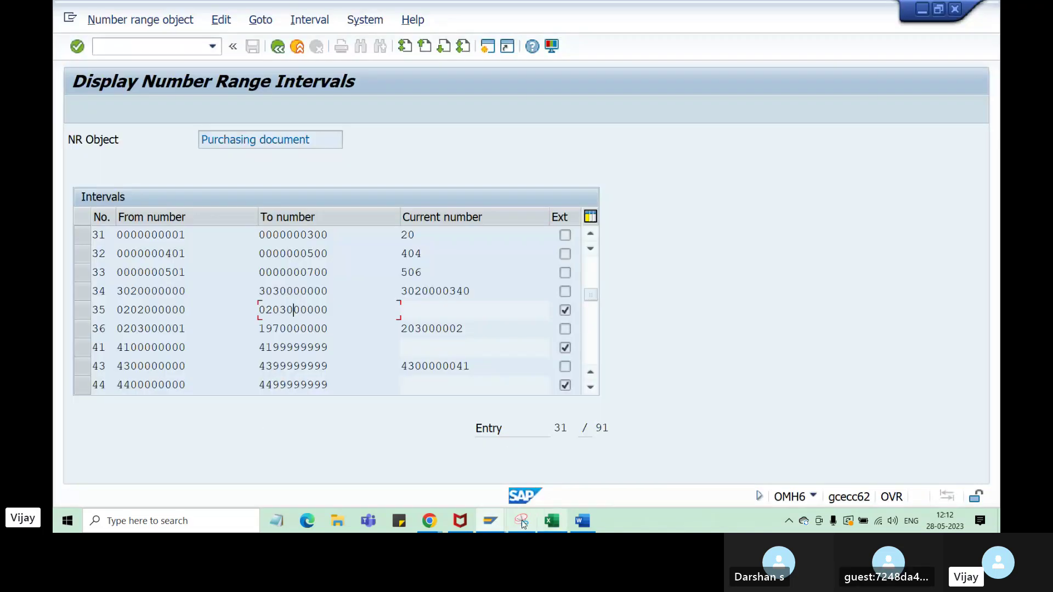
click(490, 521)
click(535, 483)
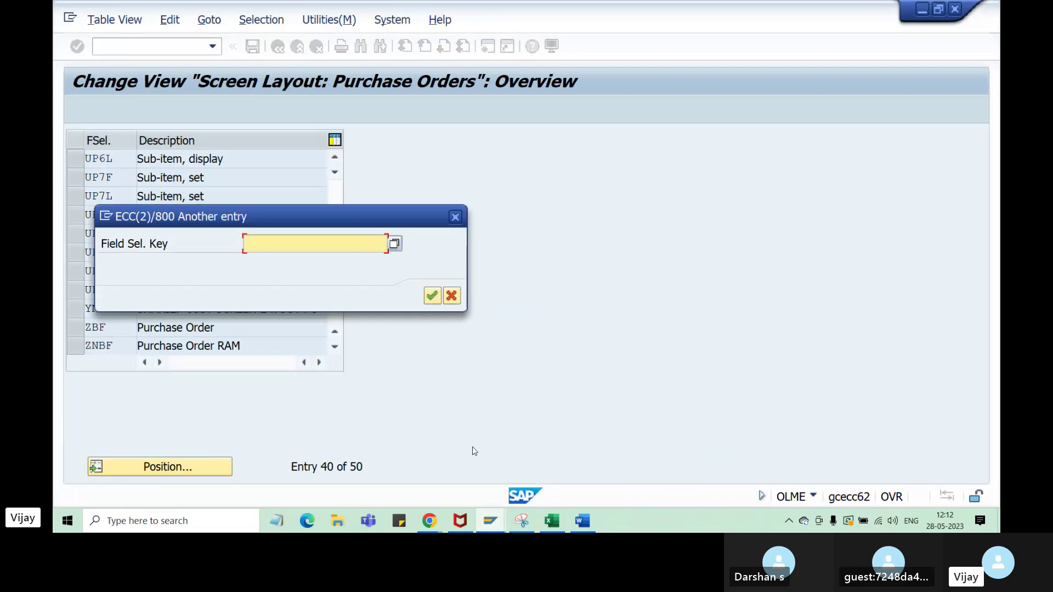
text(nbf)
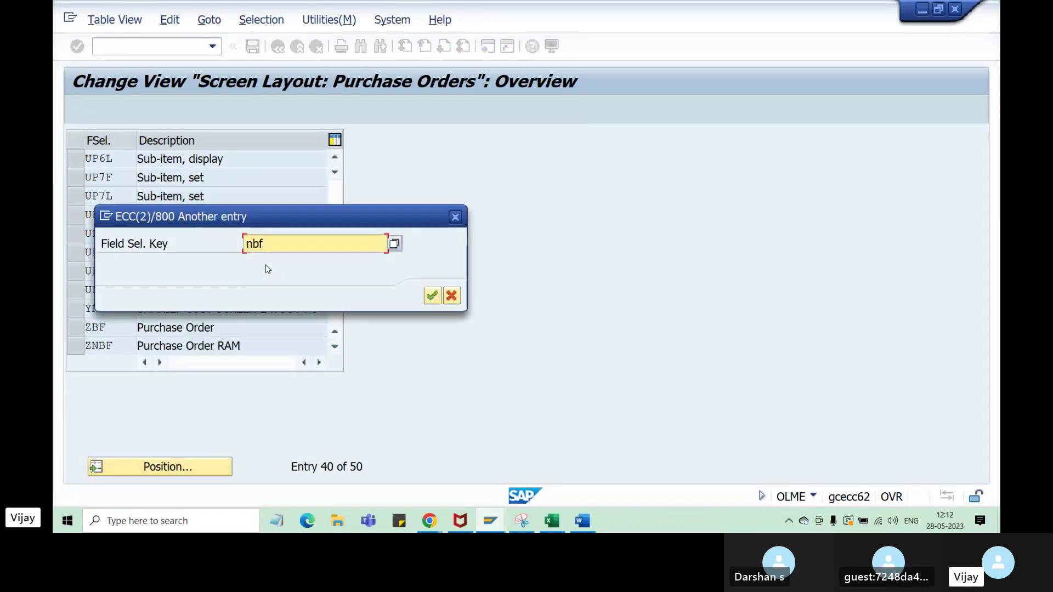
key(Return)
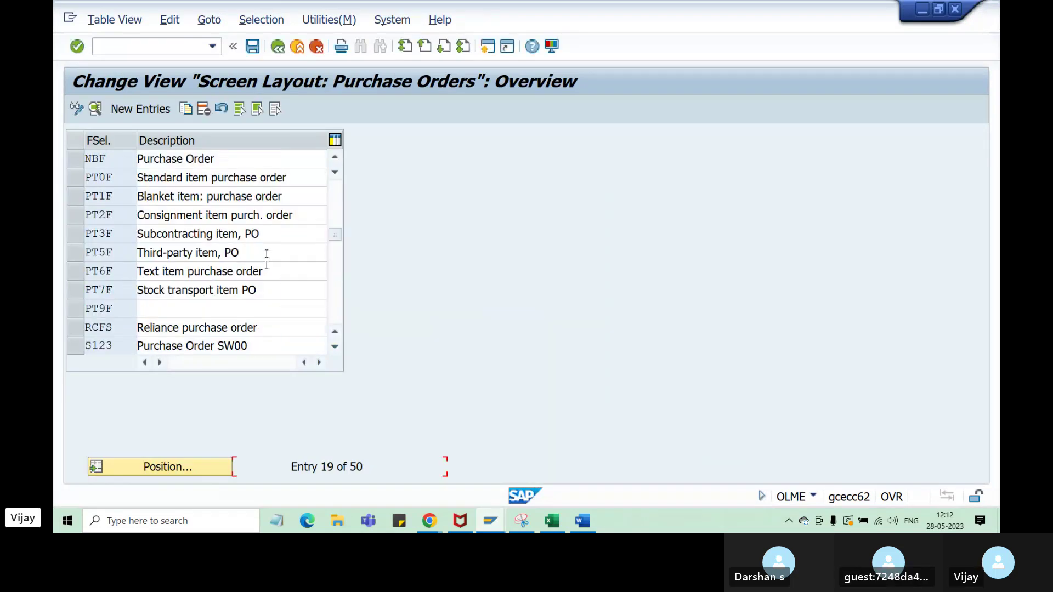
click(76, 161)
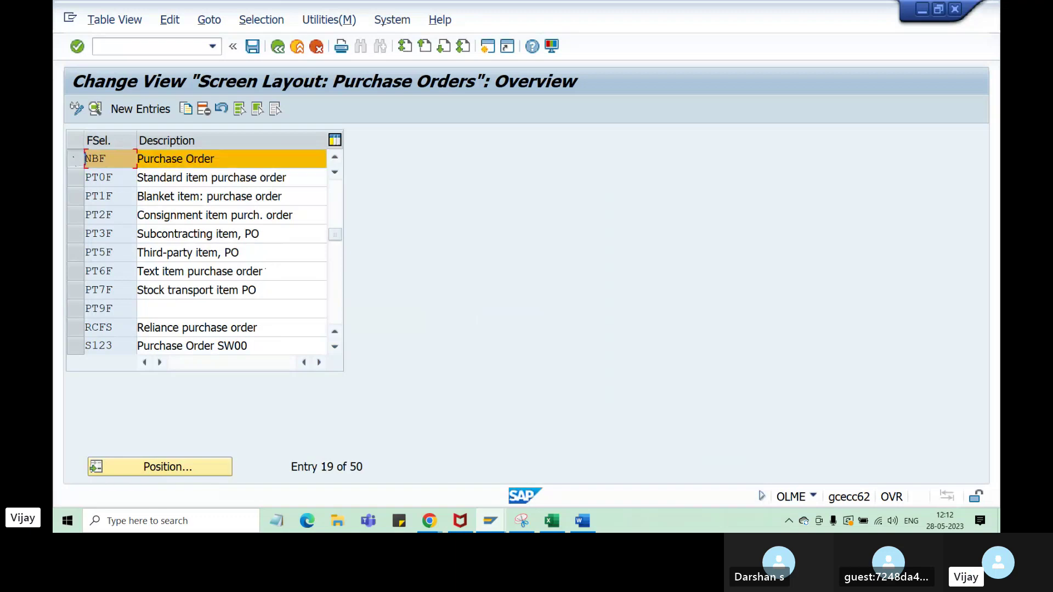
- Copy the NBF entry to the new key ZYY and start typing a field selection description
click(185, 109)
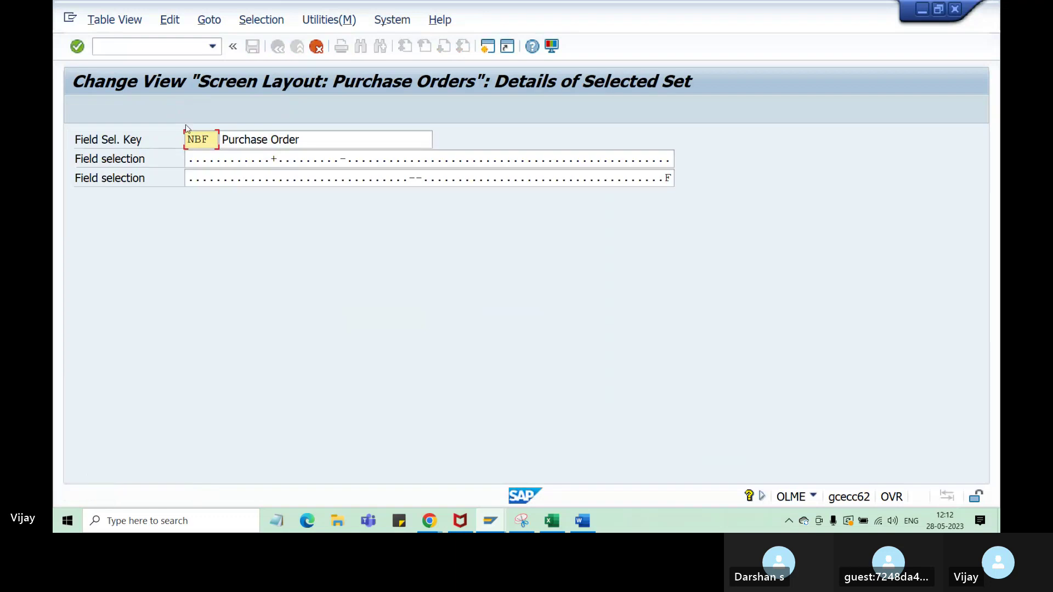
double_click(213, 136)
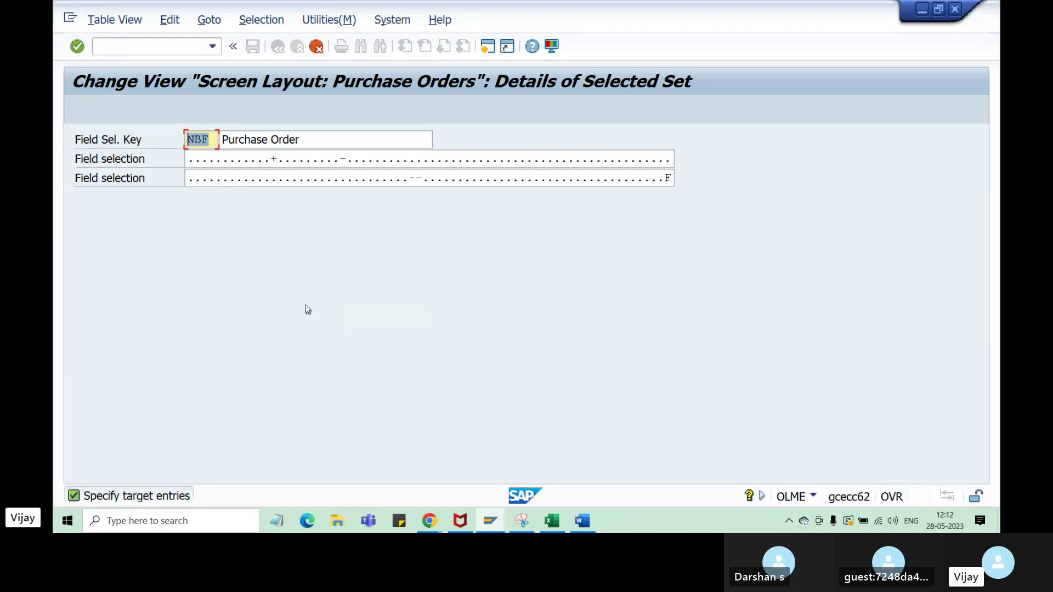
text(ZYY)
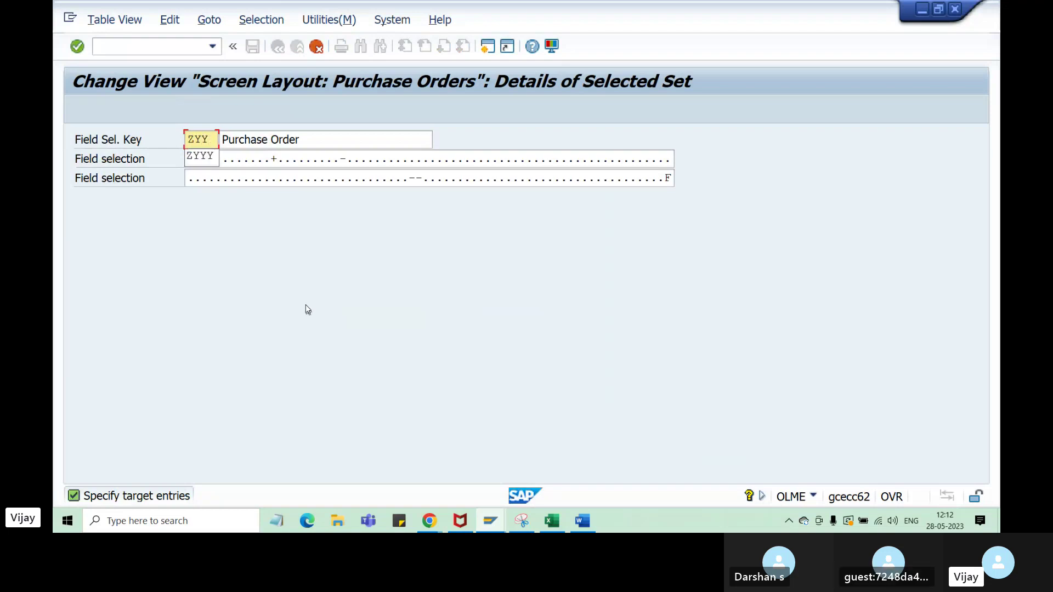
click(315, 138)
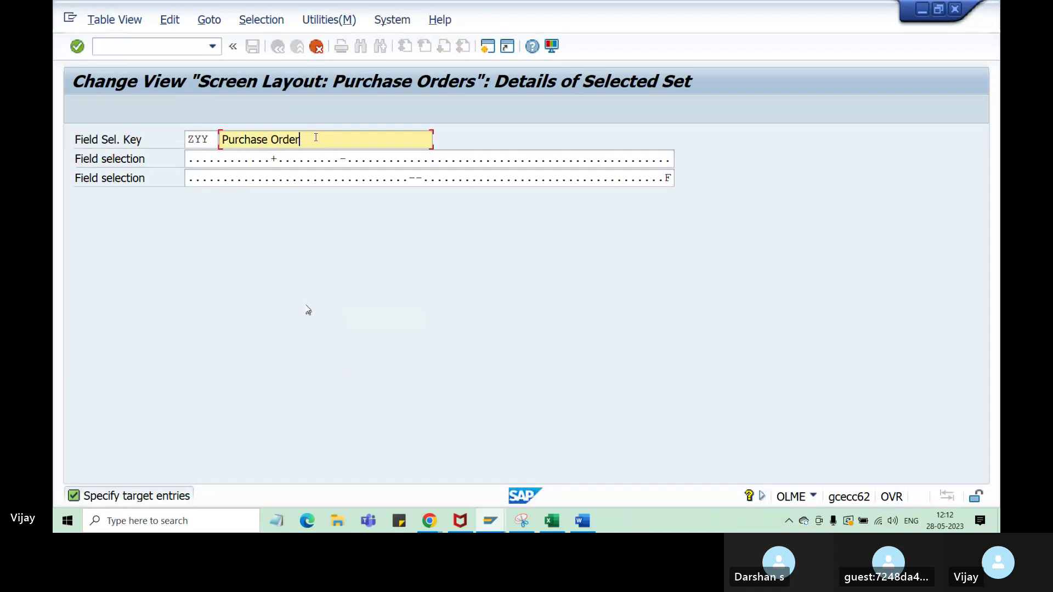
text(filed )
text(selcdt)
key(BackSpace)
key(BackSpace)
text(ele)
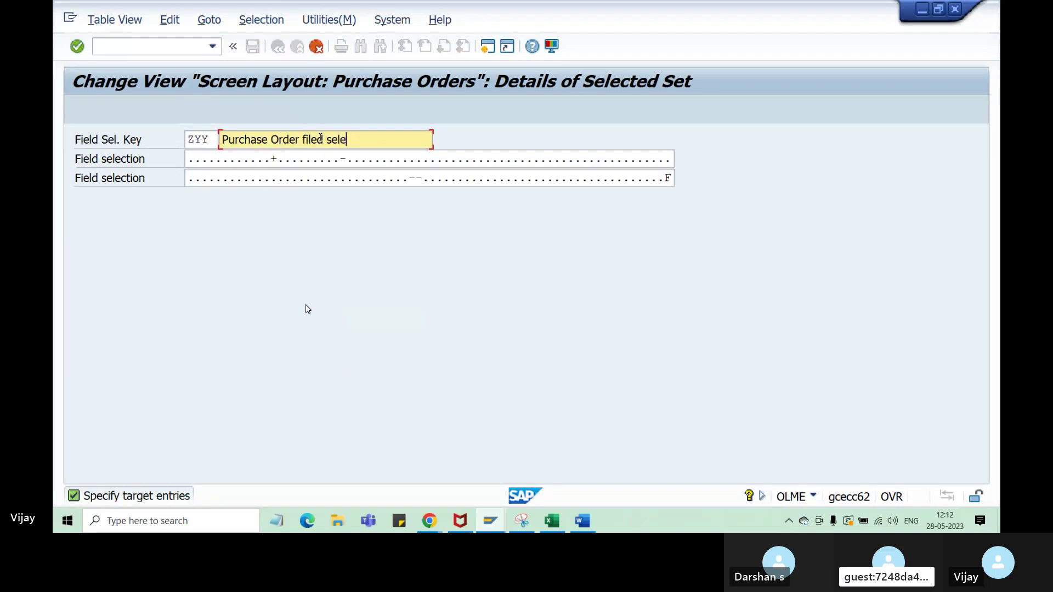
text(ction)
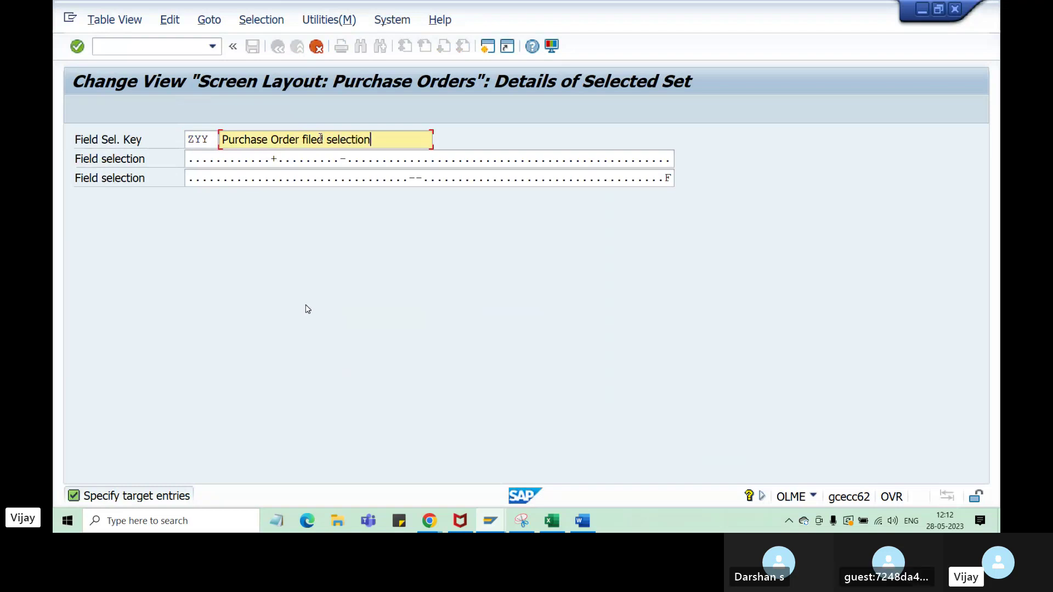
- Replace the description with 'doc type ZY, Purchase Order', checking the Excel notes partway through
key(Left)
key(Left)
key(Left)
key(Left)
key(Left)
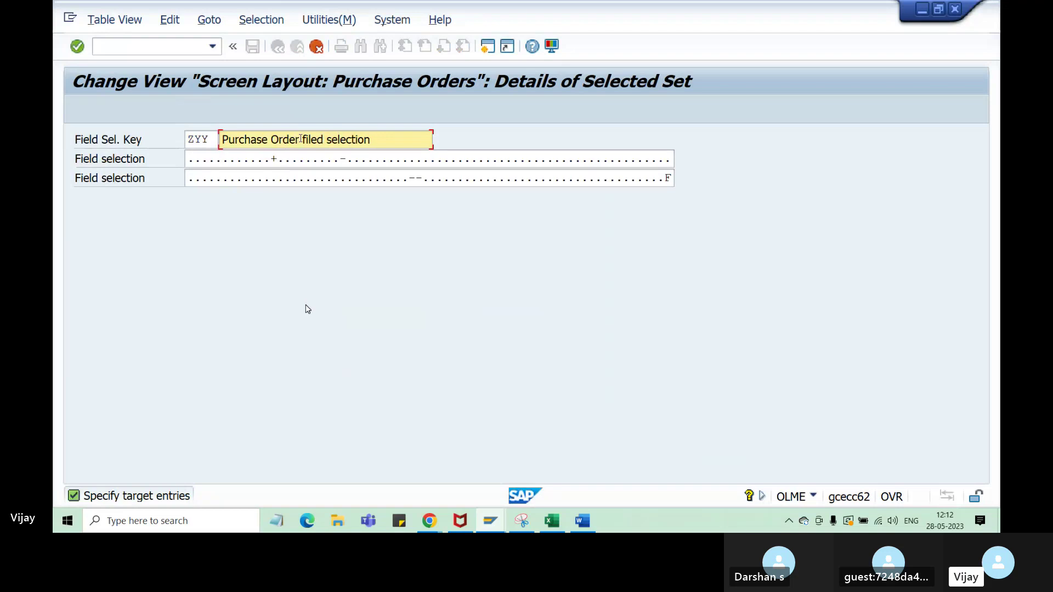
text(-)
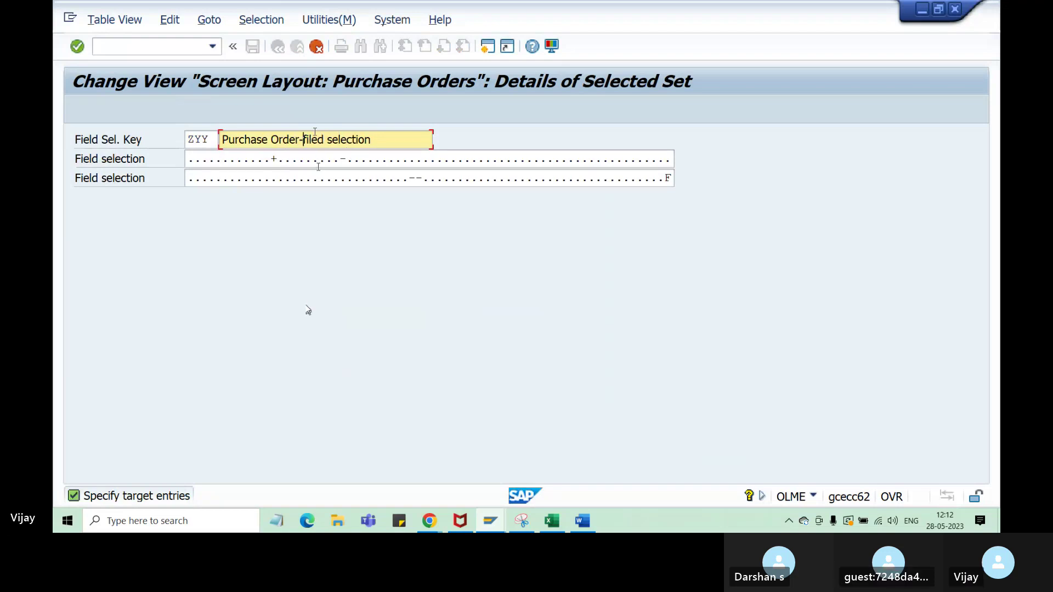
key(shift+Left)
key(shift+Left)
key(shift+Left)
key(shift+Left)
key(shift+Left)
key(shift+Left)
key(shift+Left)
key(shift+Left)
key(shift+Left)
key(shift+Left)
key(shift+Left)
key(shift+Left)
key(shift+Left)
key(shift+Left)
key(shift+Left)
key(BackSpace)
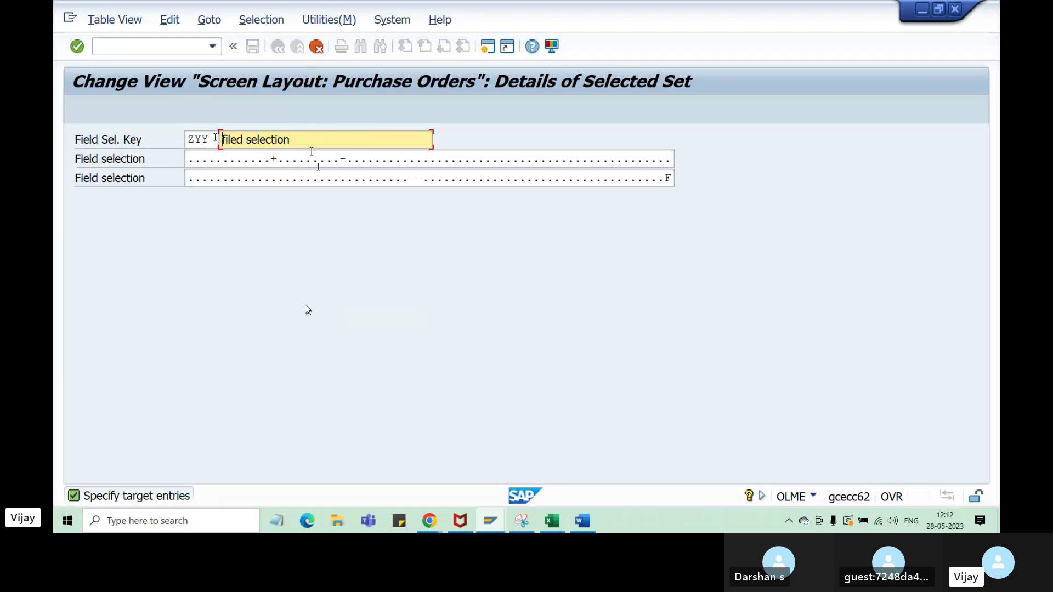
key(shift+End)
text(doc)
click(552, 520)
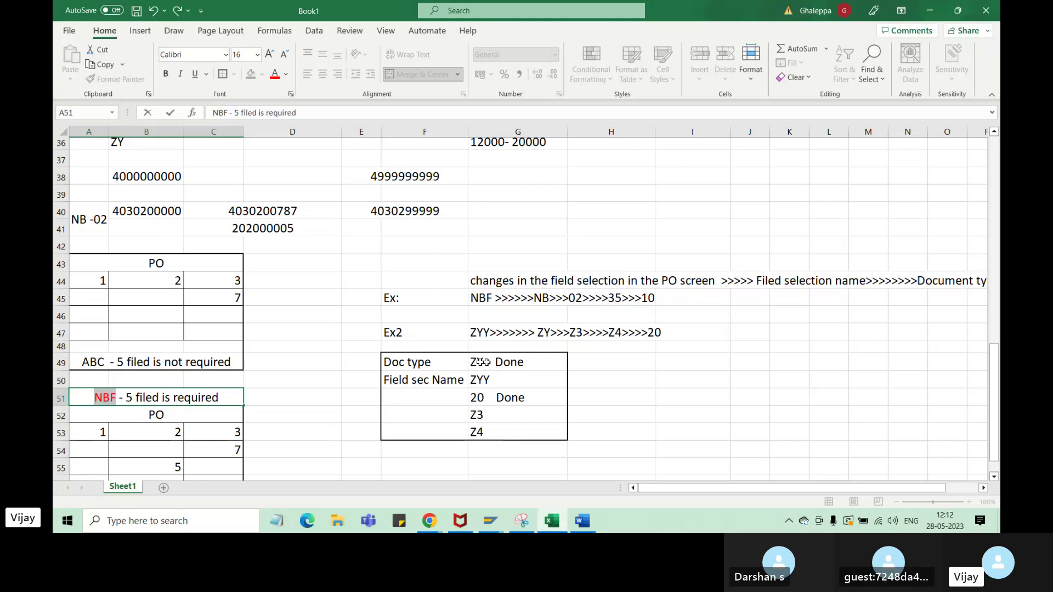
click(492, 524)
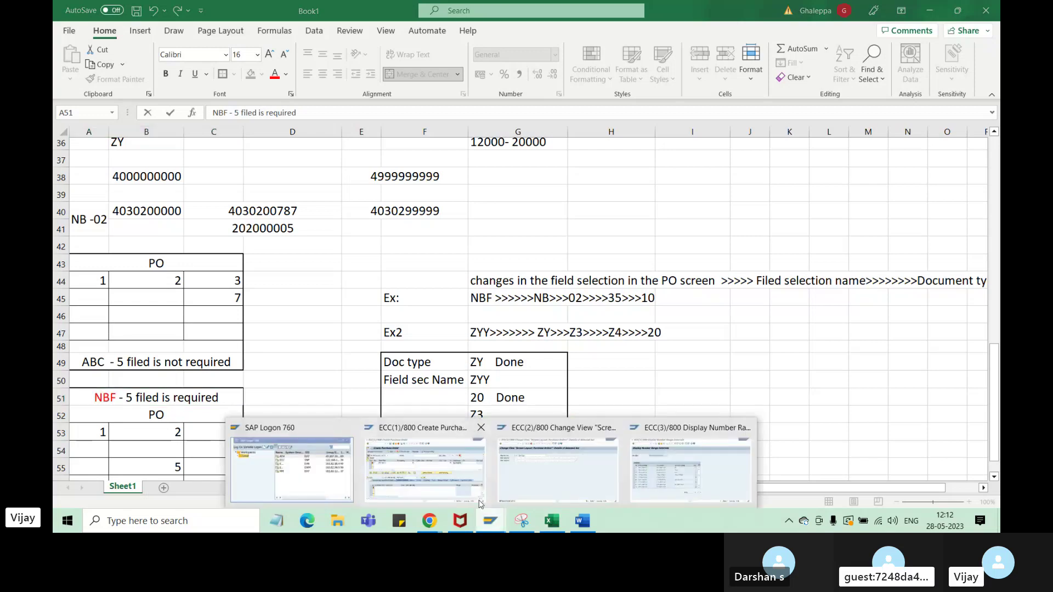
click(582, 455)
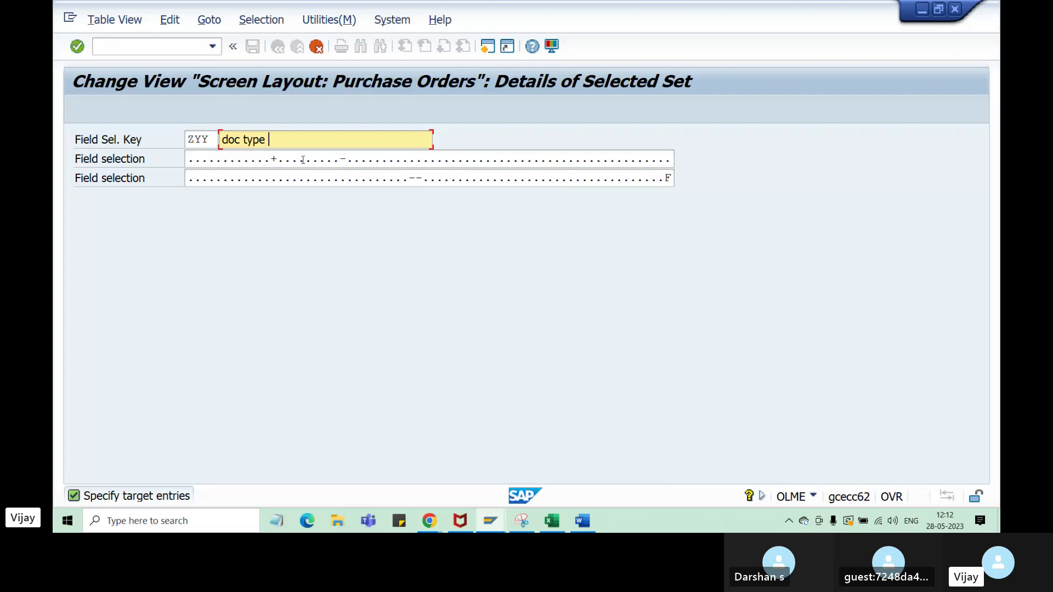
text(, P)
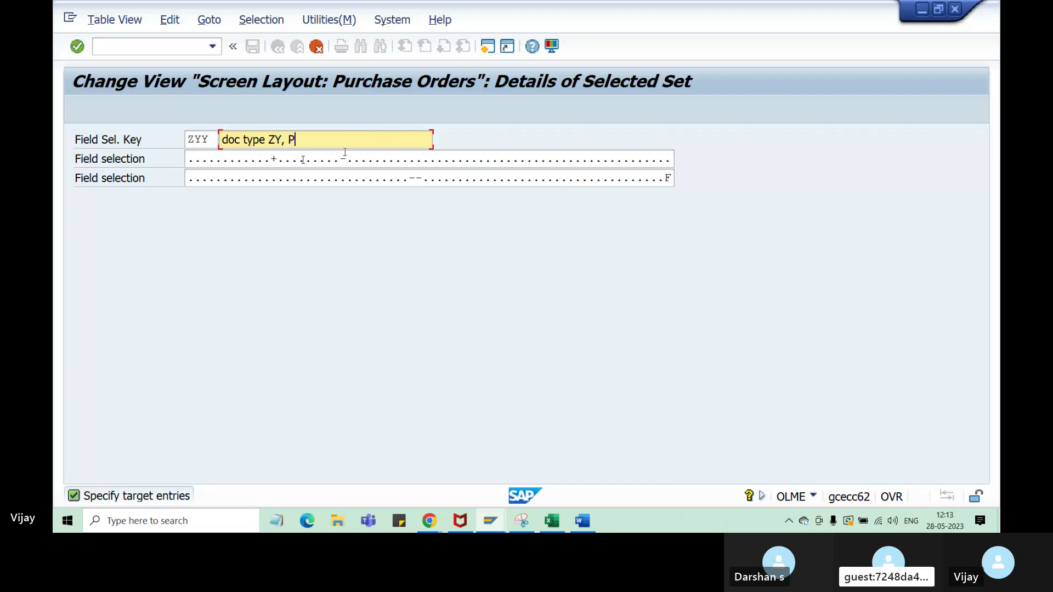
text(chase Order)
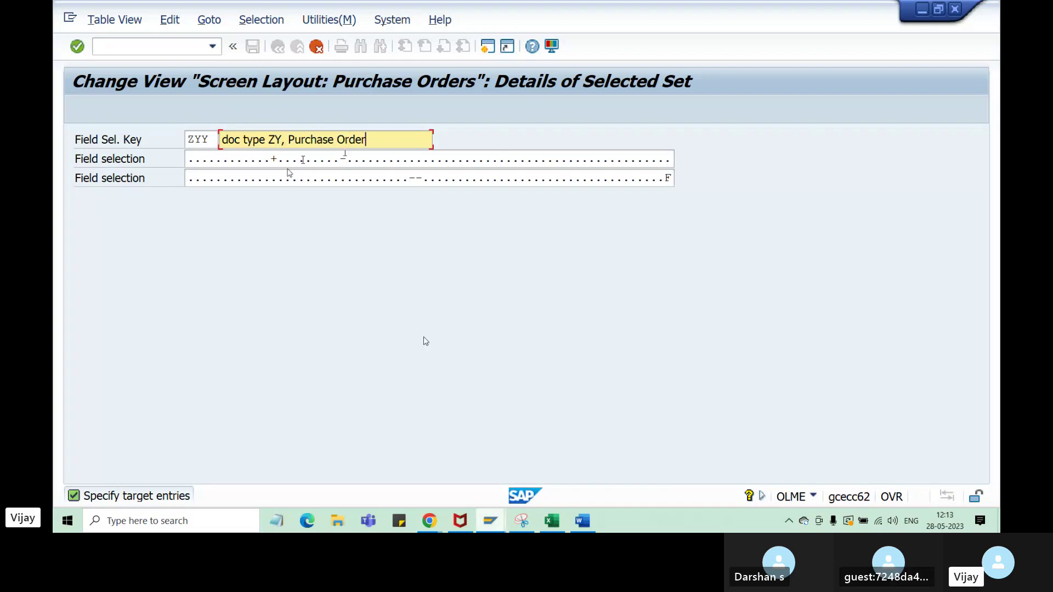
click(556, 523)
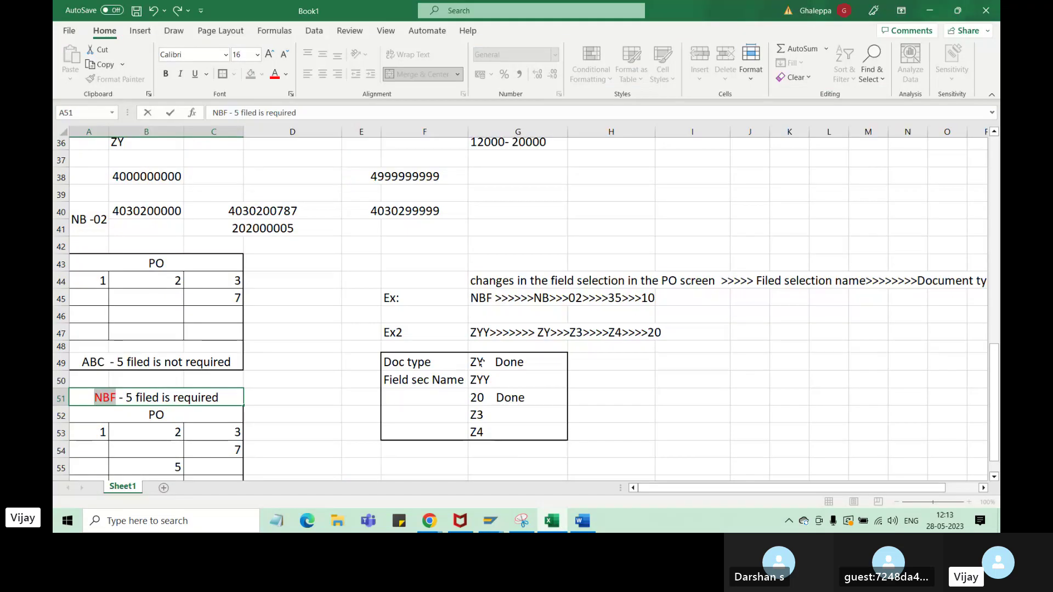
- Review the ZY and ZYY rows in the Excel notes, leaving cell G50 reading ZYY
click(481, 363)
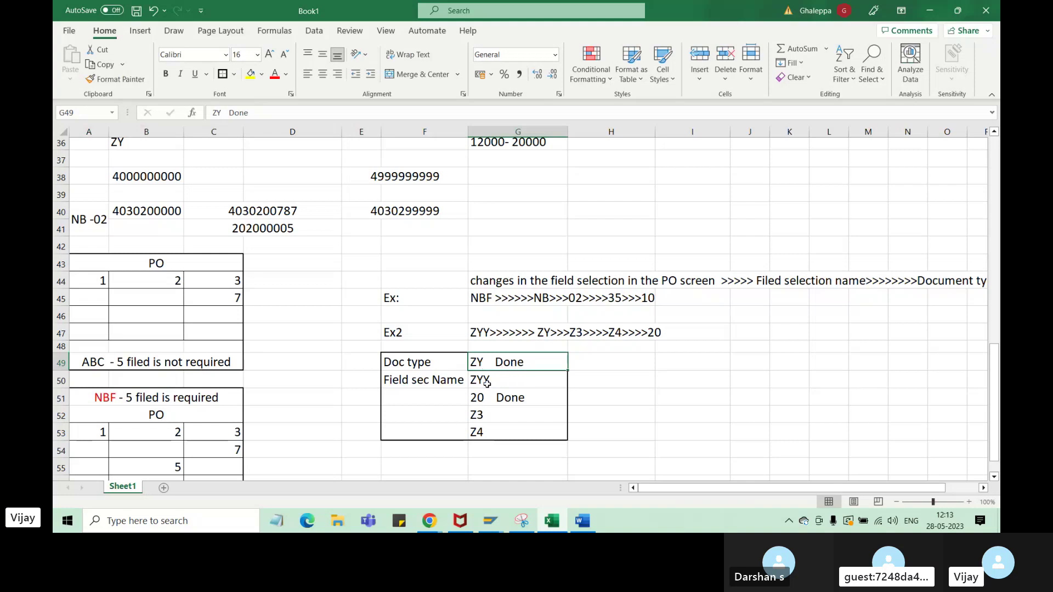
click(507, 384)
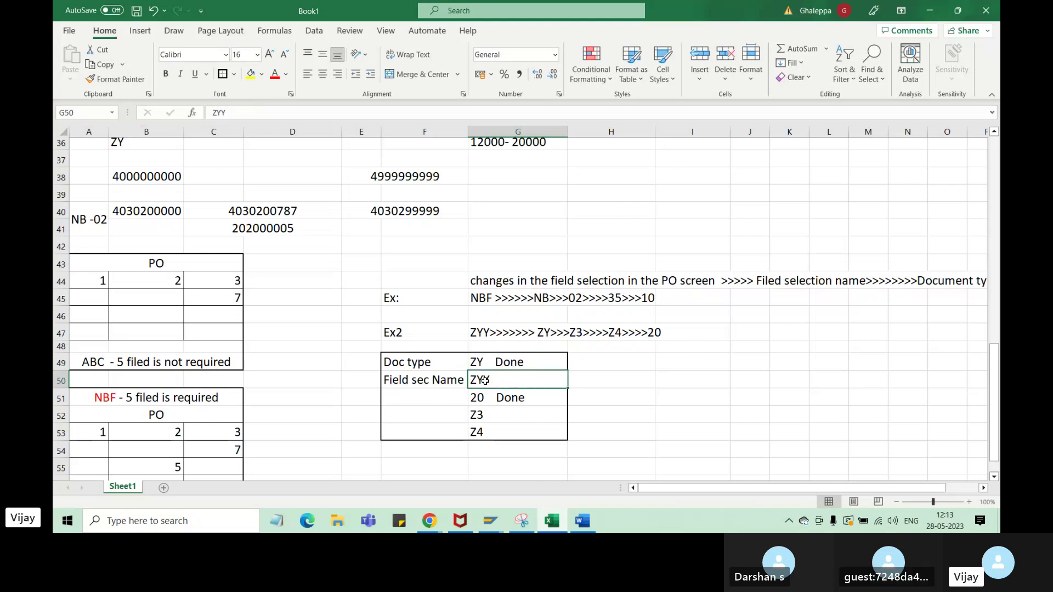
key(Up)
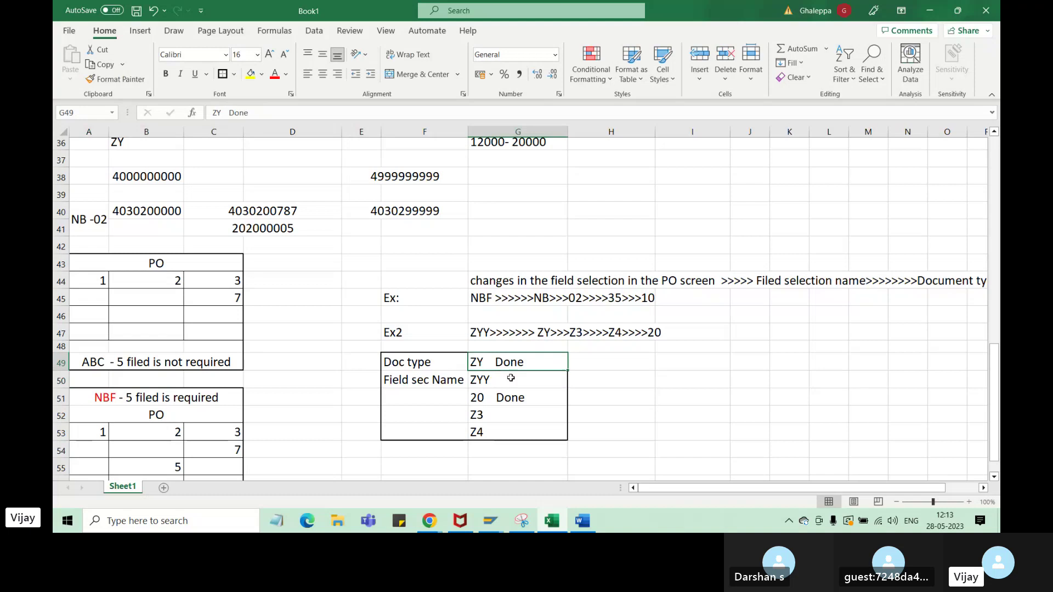
double_click(510, 379)
text(r)
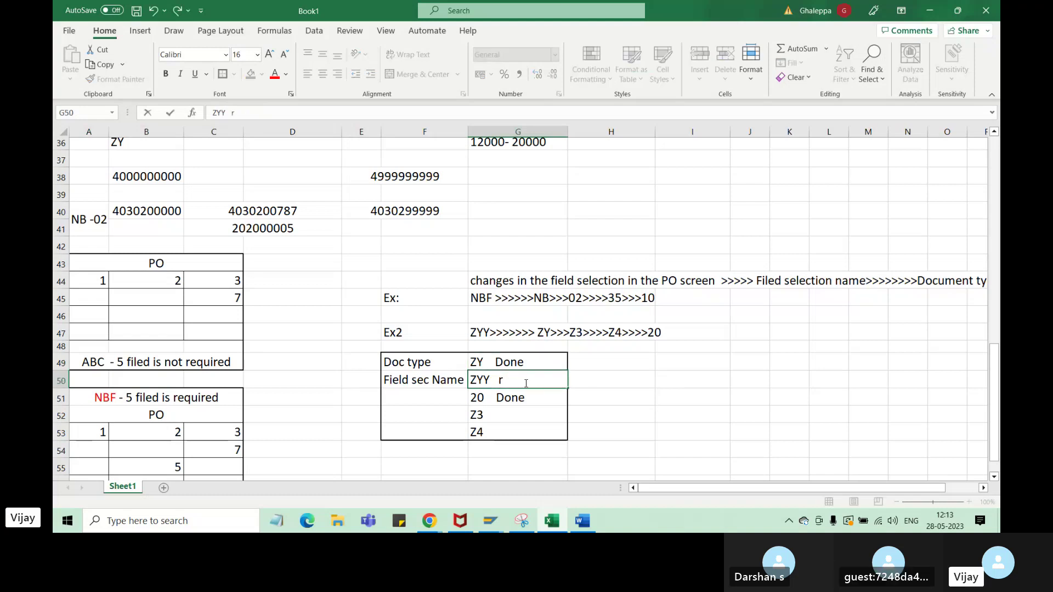
text(elted Zy)
key(BackSpace)
text(Y)
drag(547, 380, 501, 379)
key(BackSpace)
click(491, 520)
- Confirm the ZYY entry, select its row in the overview and open its field selection groups
click(552, 477)
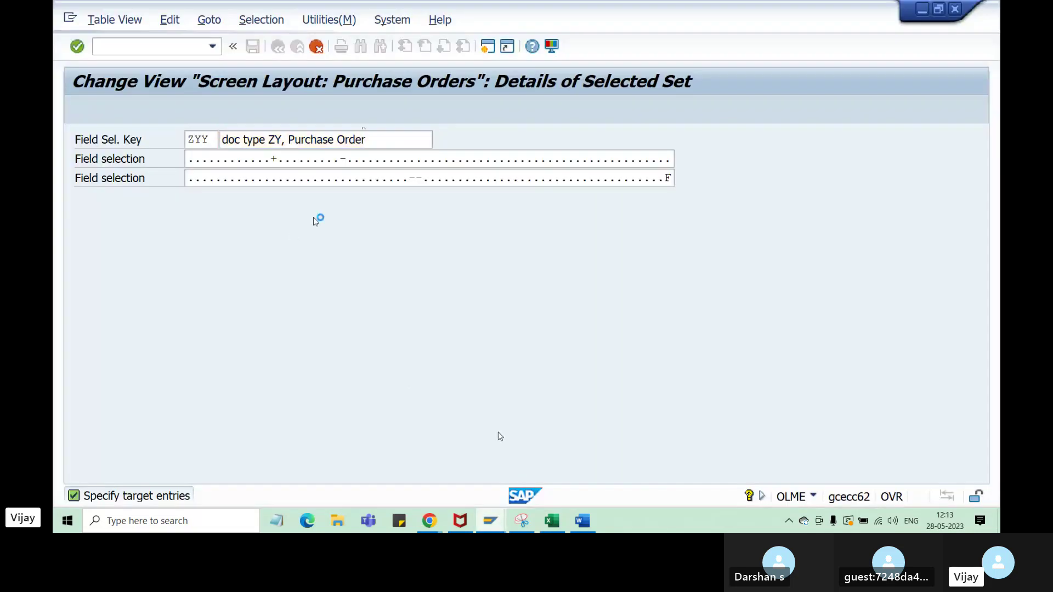
key(Return)
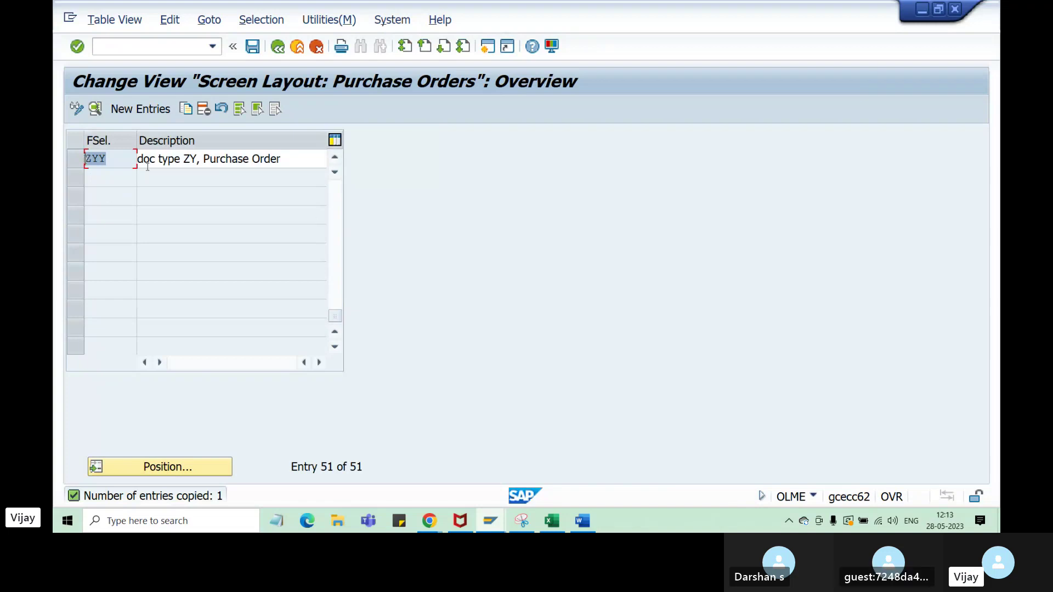
click(76, 159)
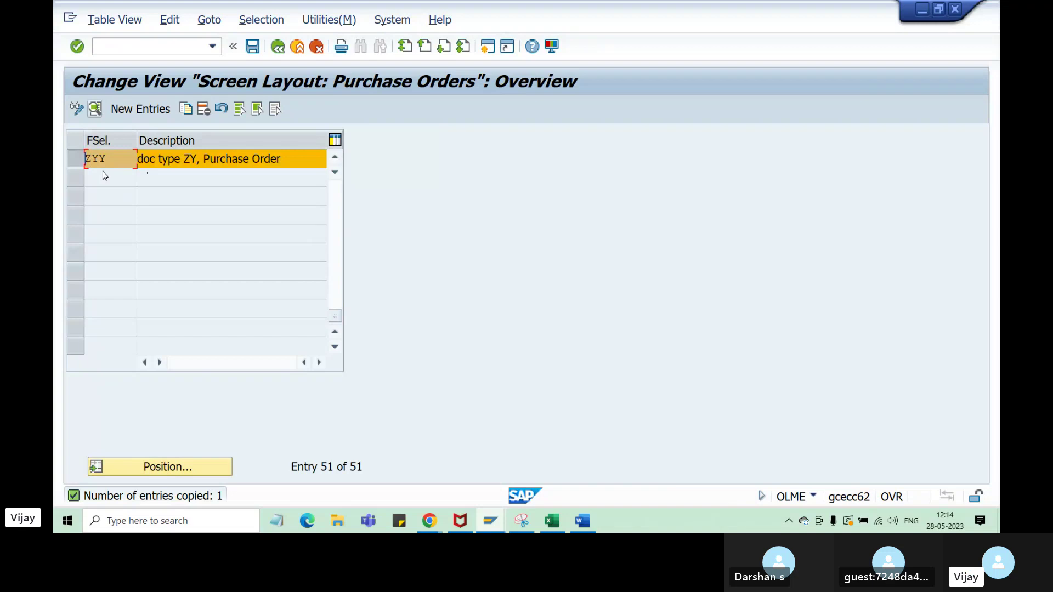
click(95, 109)
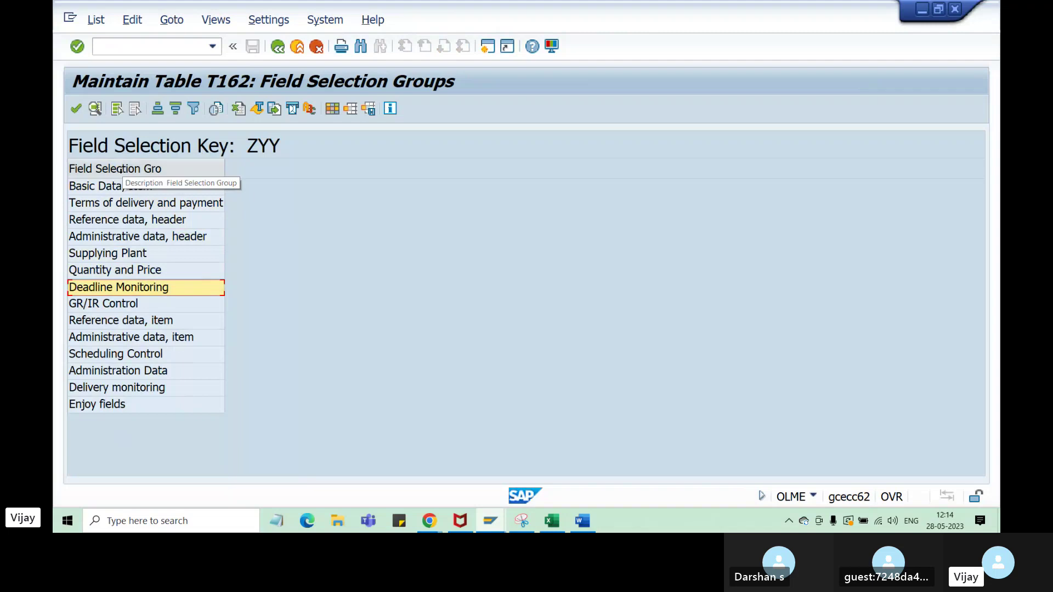
- Switch between the T162 field selection groups and the Create Purchase Order window, ending on the purchase order
click(490, 521)
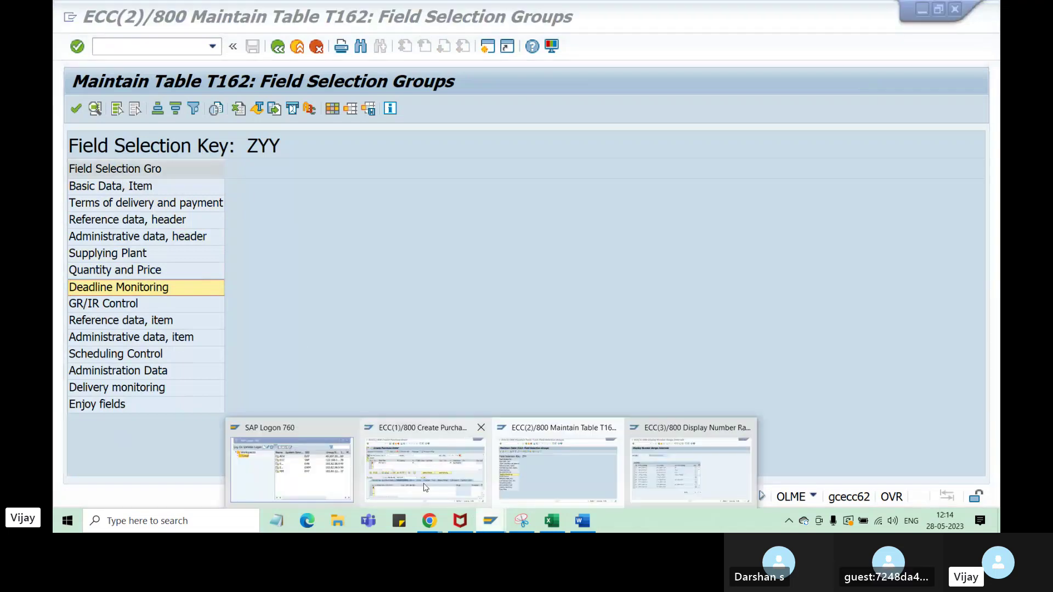
click(426, 488)
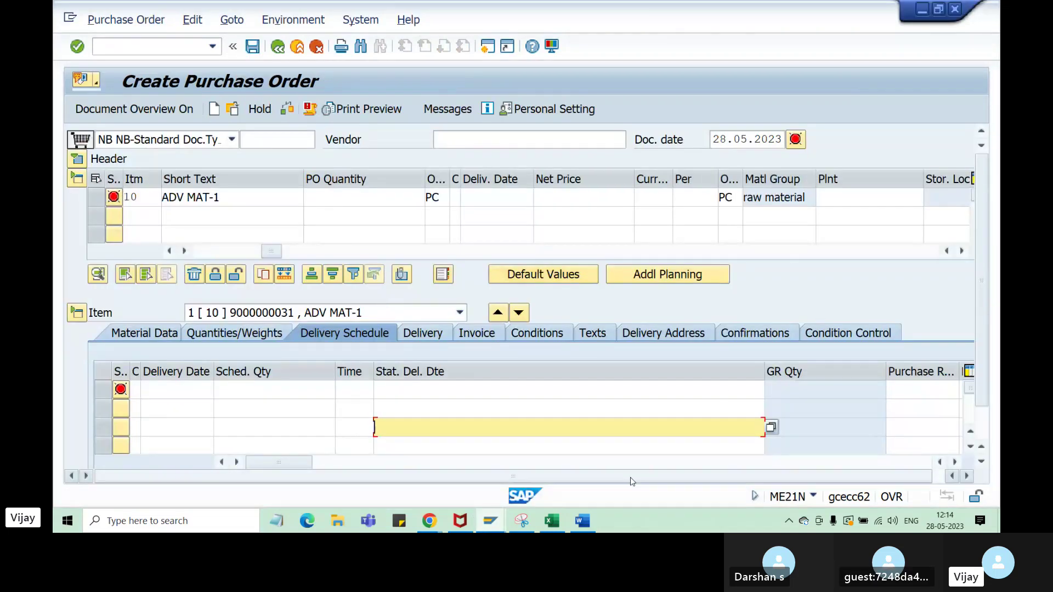
click(490, 521)
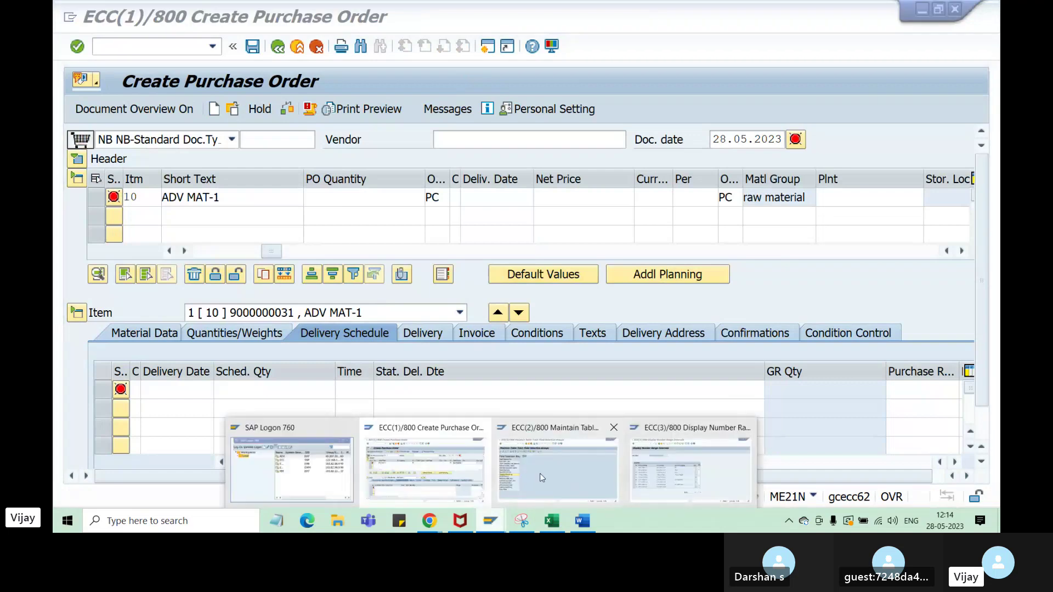
click(540, 473)
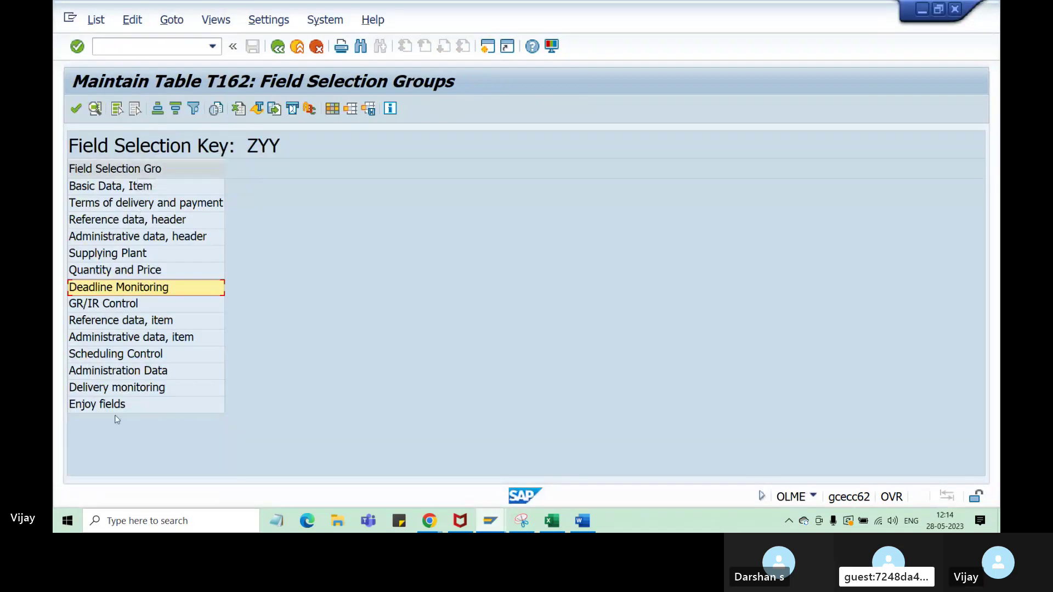
click(490, 521)
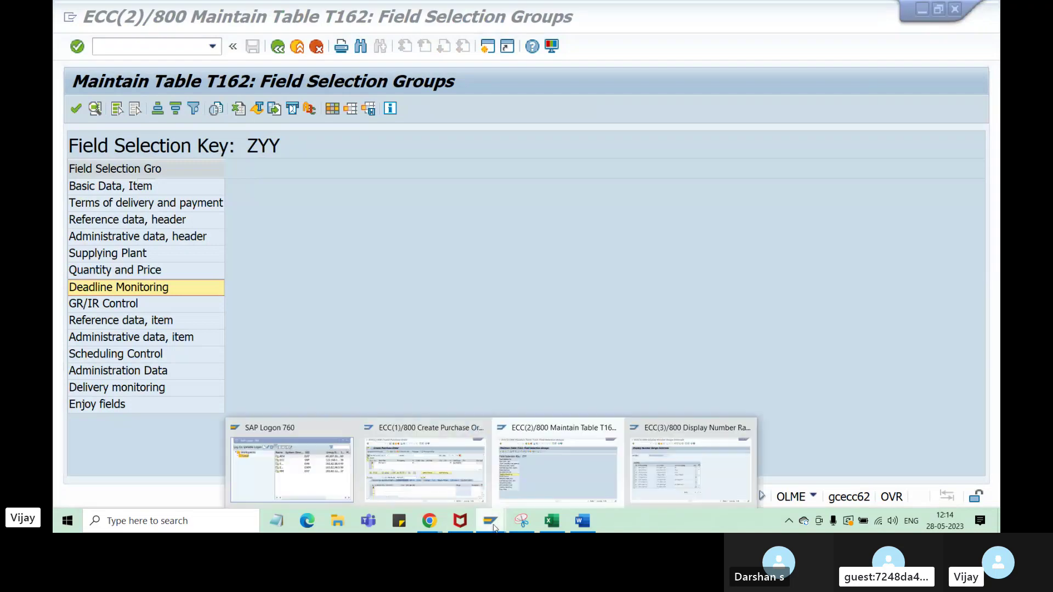
click(417, 449)
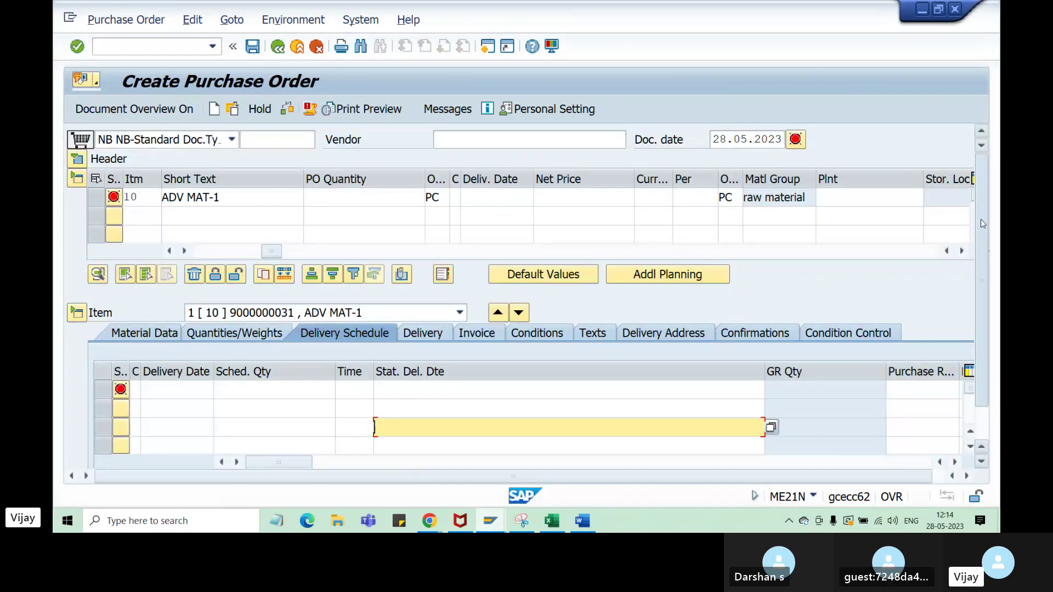
- Expand the purchase order header and review its texts, delivery/invoice and payment term fields
click(78, 160)
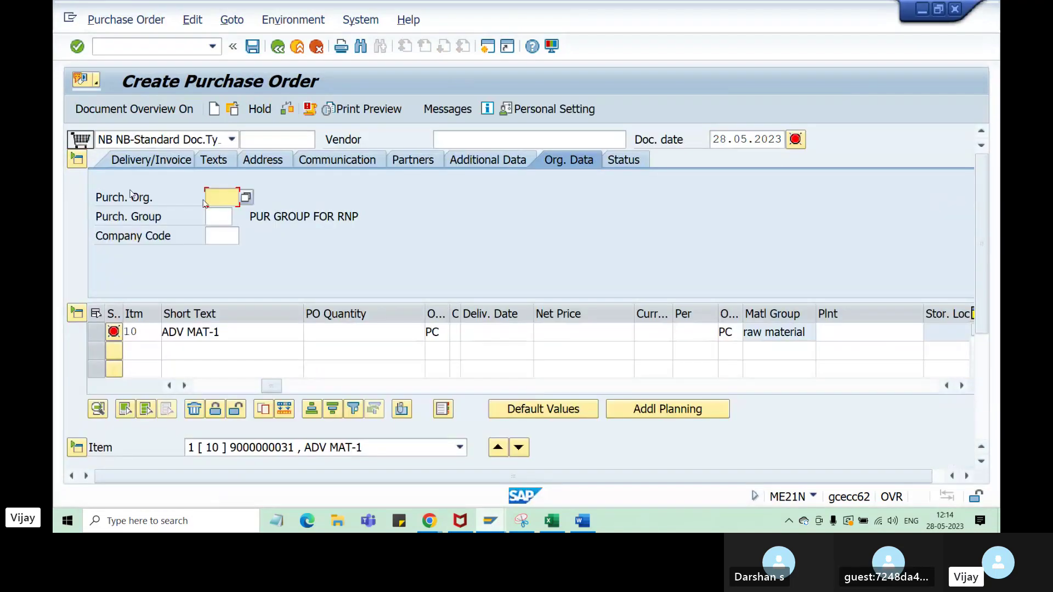
click(198, 162)
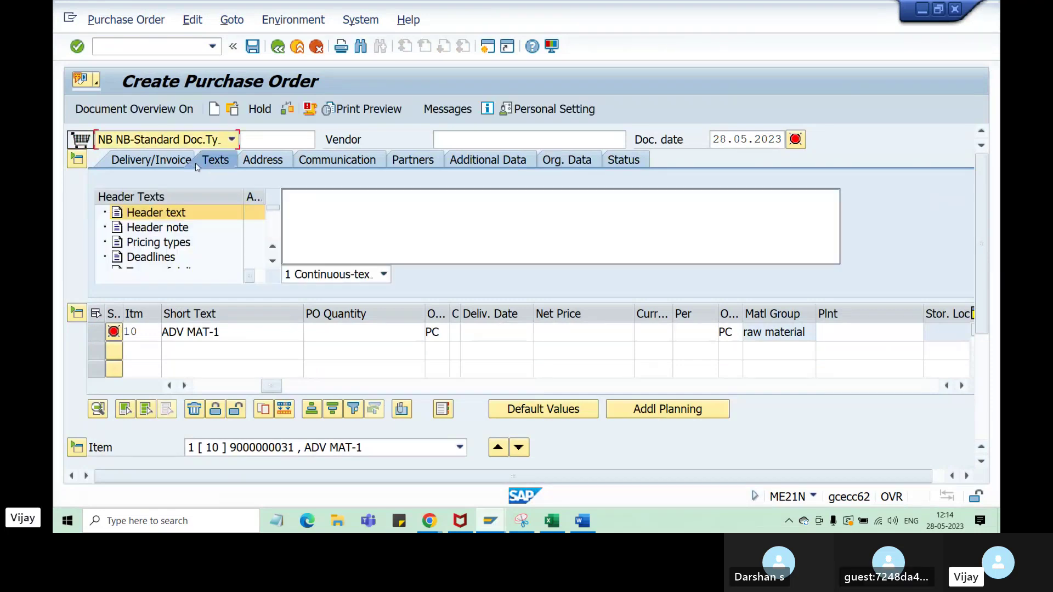
click(136, 159)
click(218, 216)
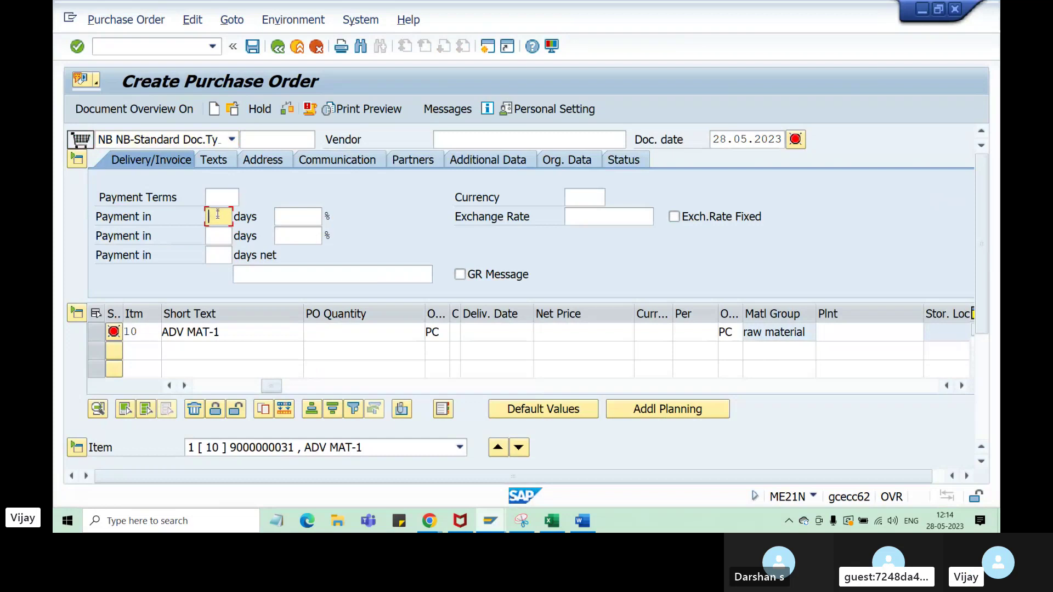
click(219, 236)
click(220, 254)
click(296, 216)
click(296, 235)
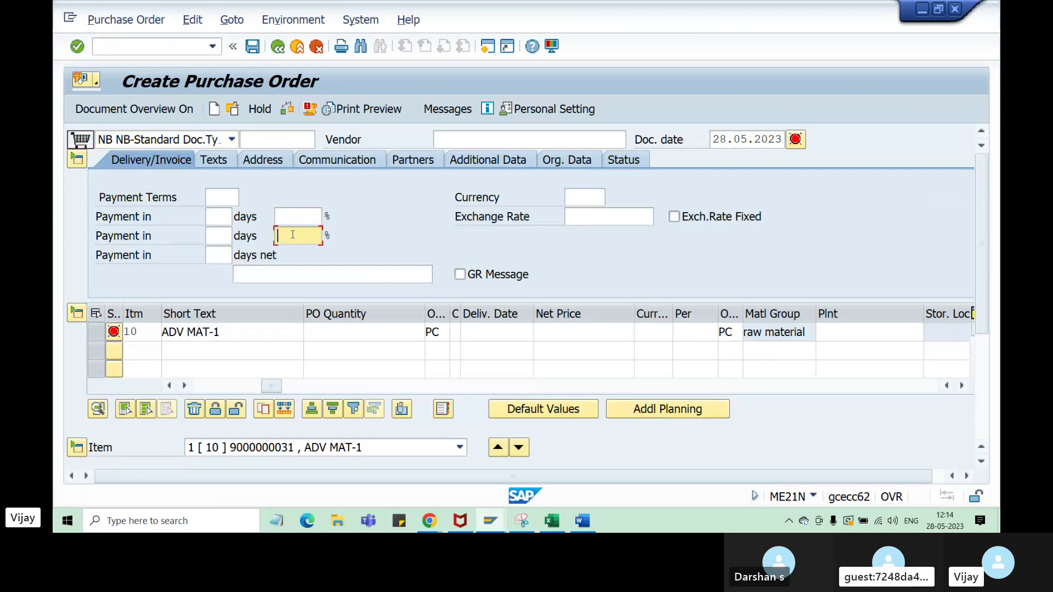
click(574, 199)
click(582, 216)
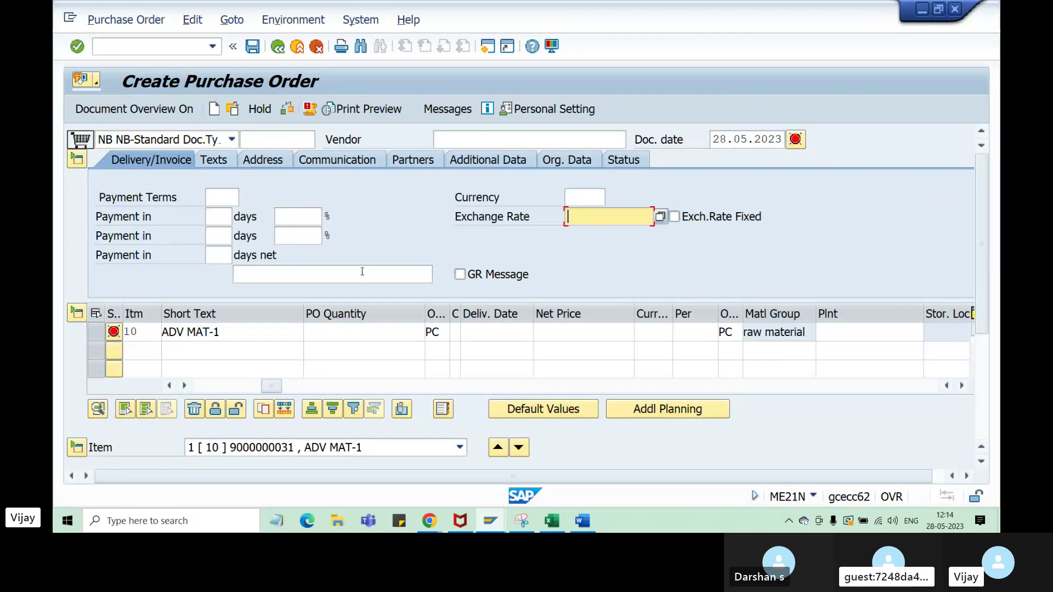
click(362, 273)
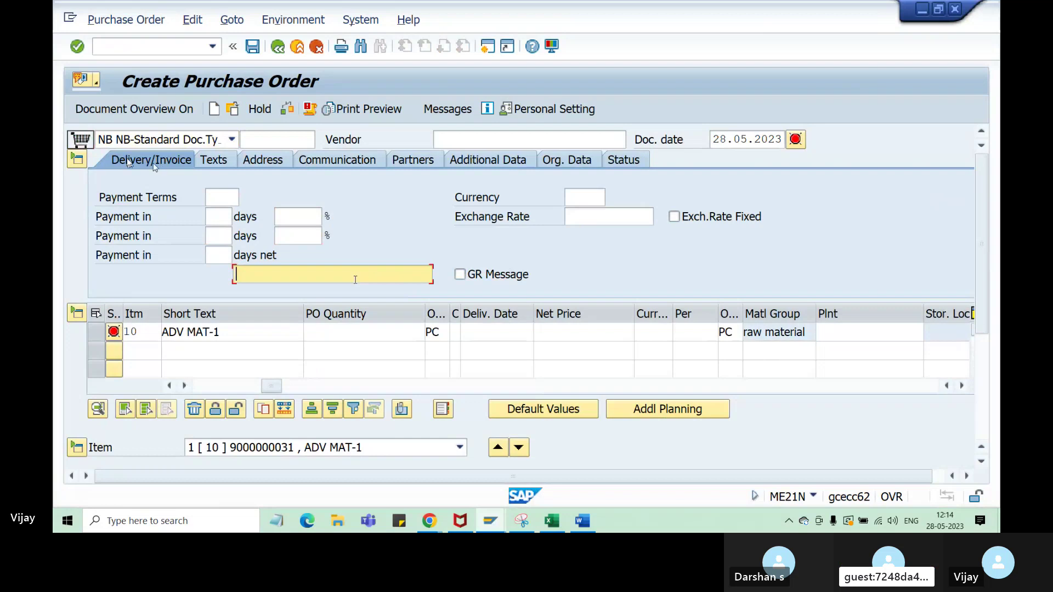
click(213, 160)
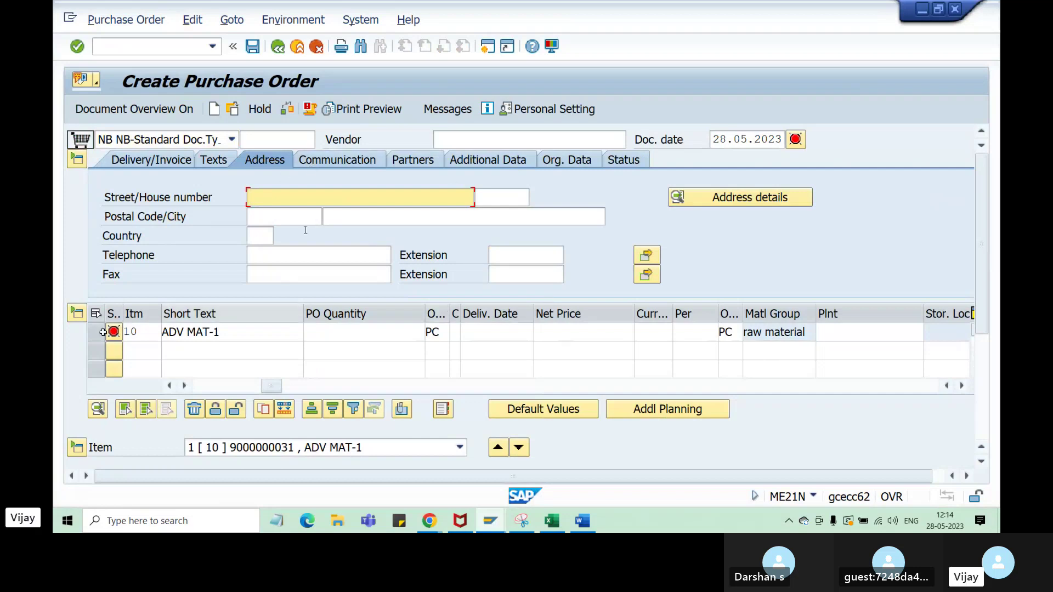
click(77, 159)
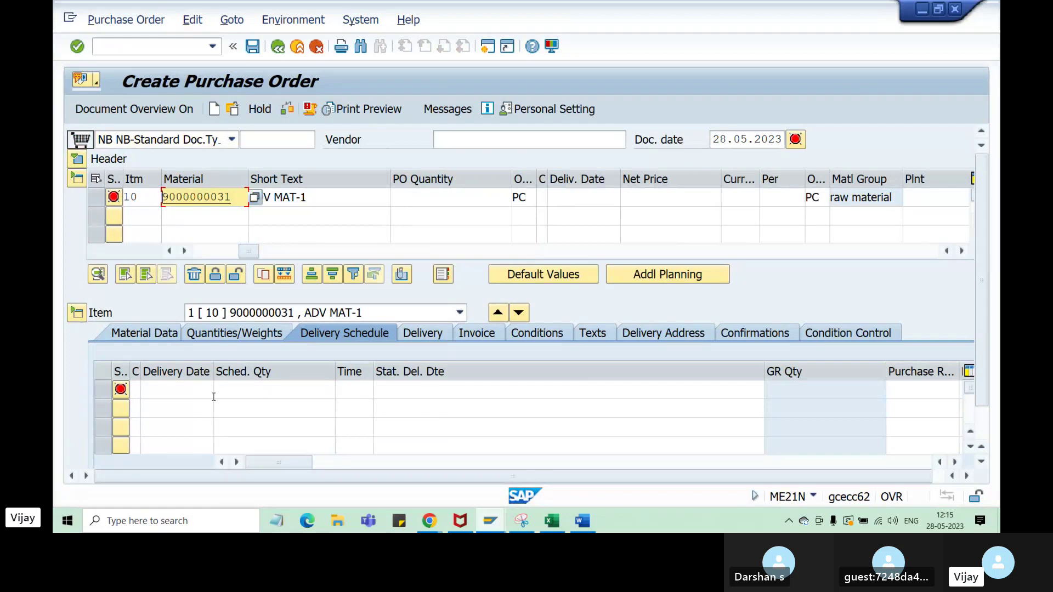
click(166, 336)
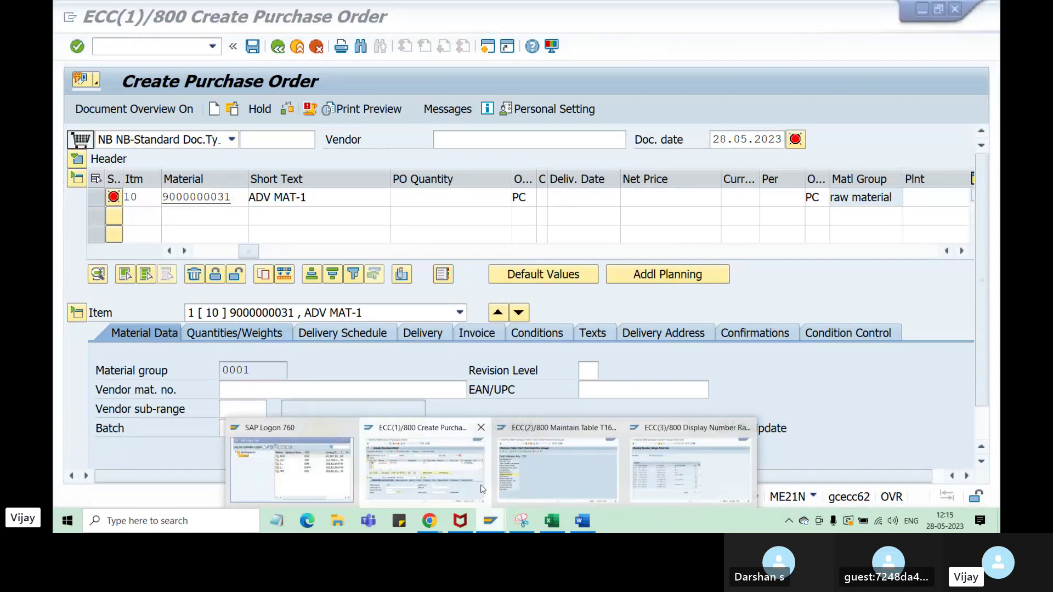
click(467, 456)
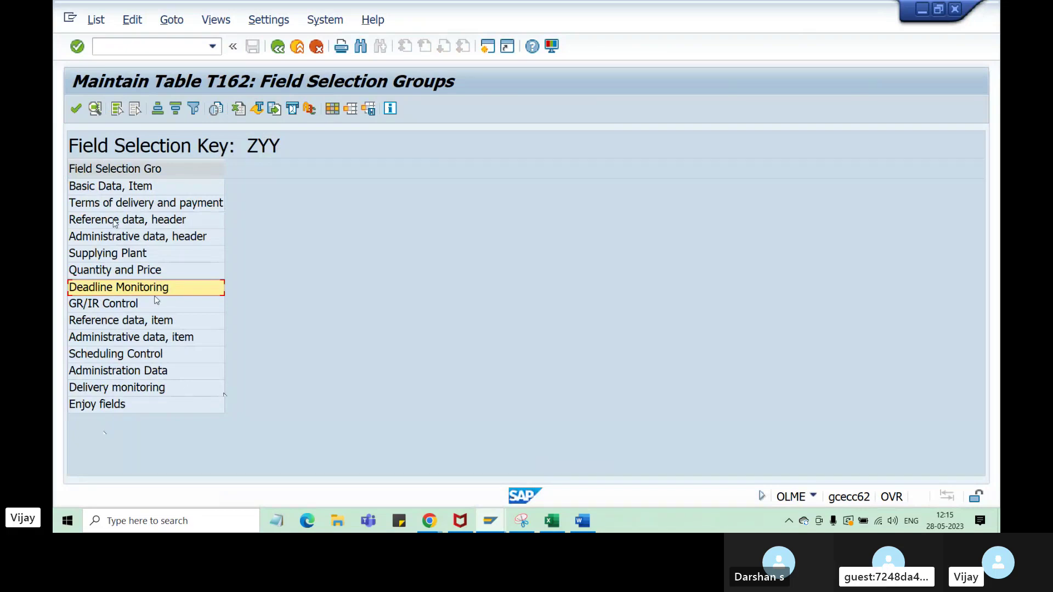
click(490, 521)
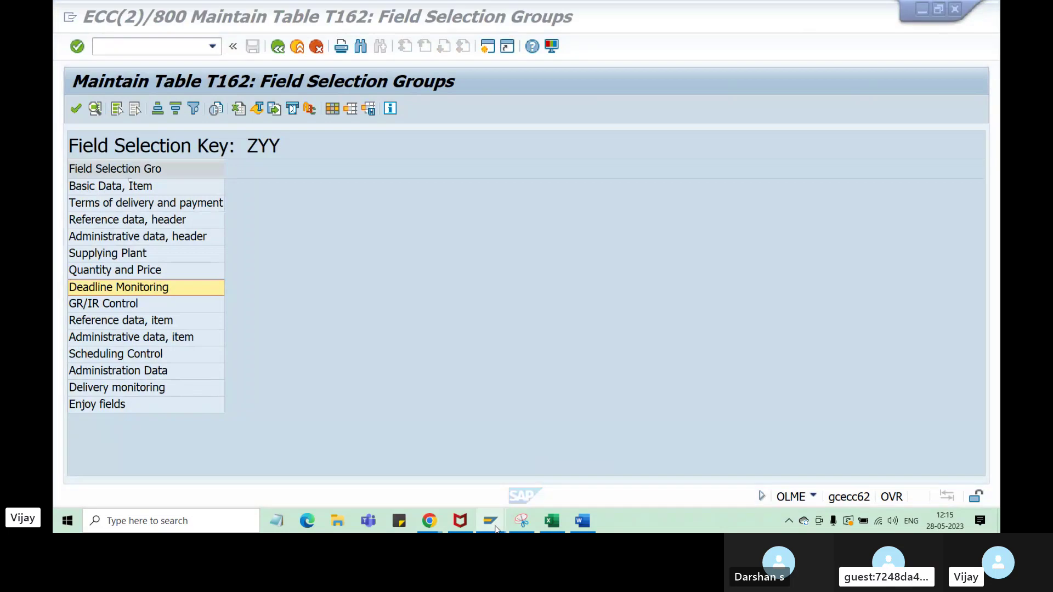
click(433, 488)
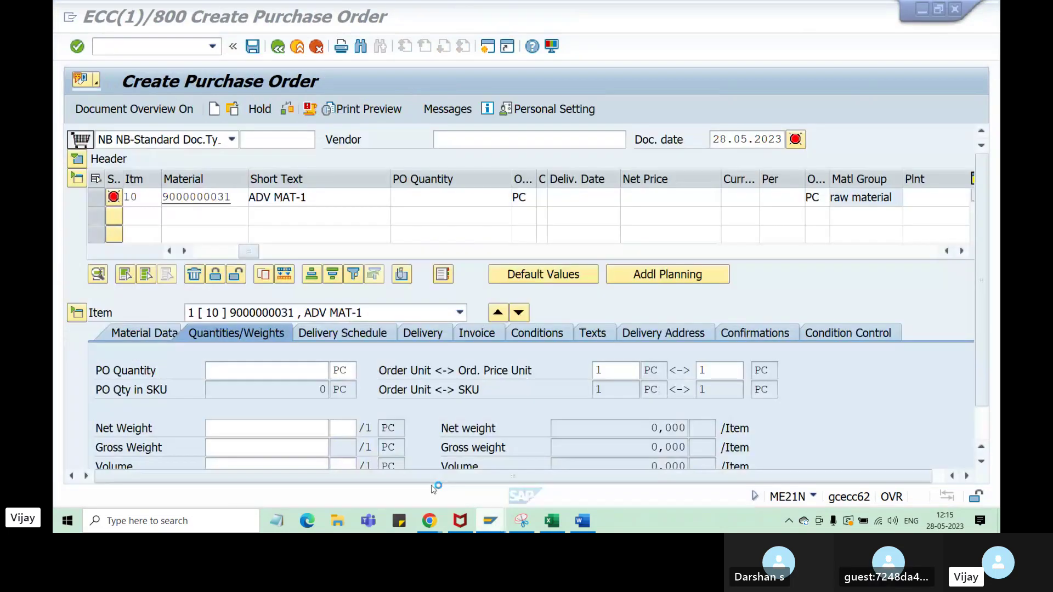
click(146, 333)
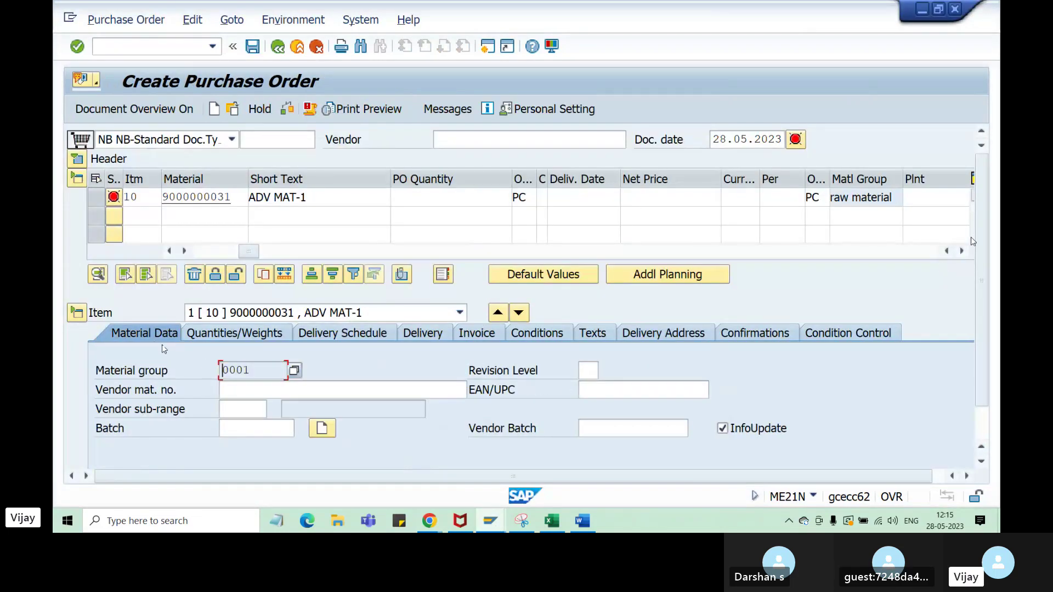
scroll(989, 277, down, 1)
scroll(989, 277, down, 1)
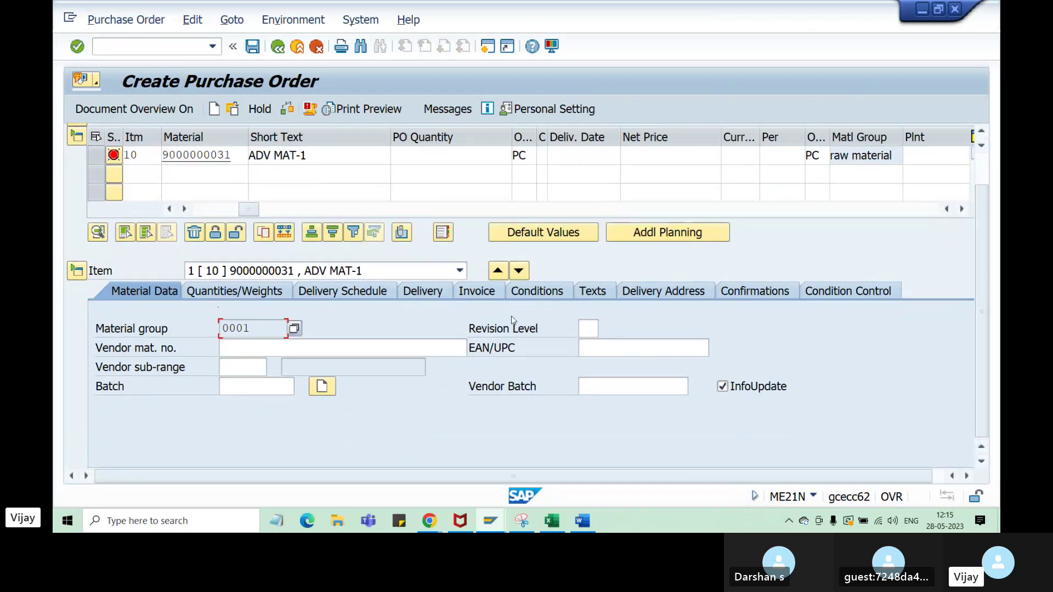
- Show item 10's delivery data, inspect the Incoterms code and description fields, and check the order type list
click(432, 296)
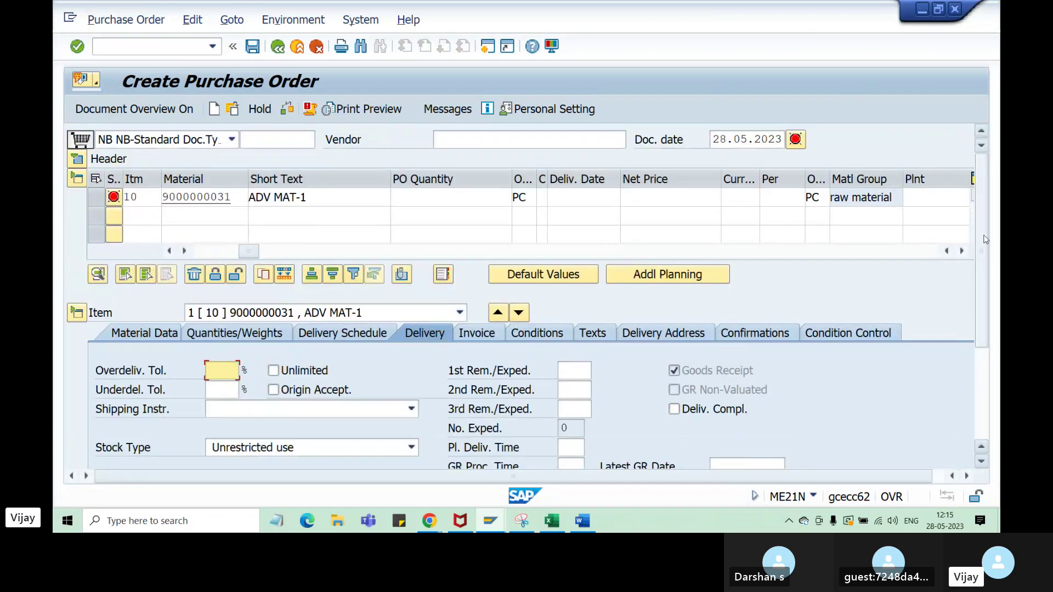
scroll(645, 366, down, 3)
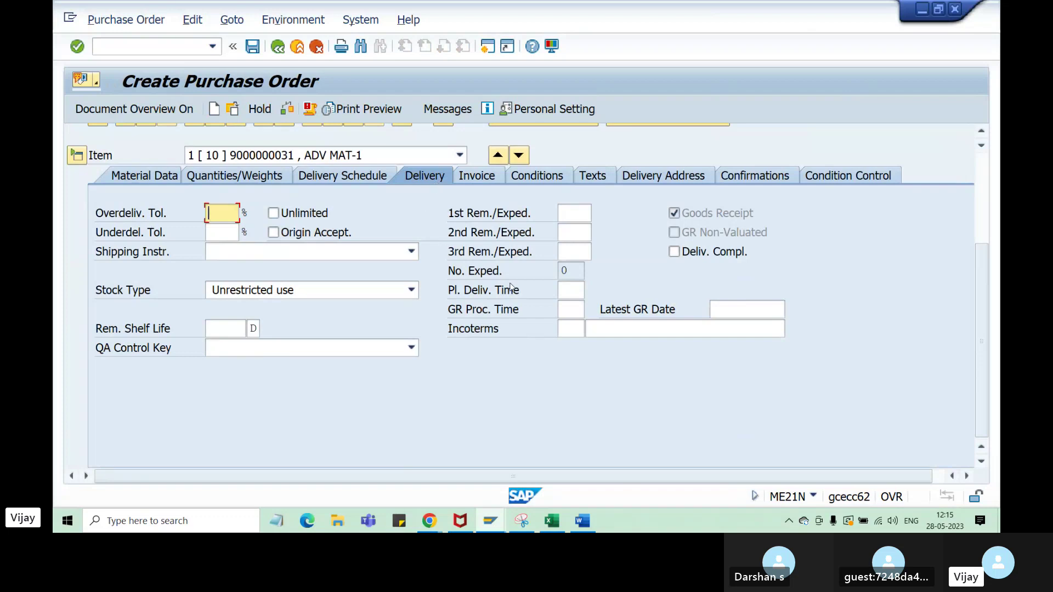
click(568, 328)
click(618, 330)
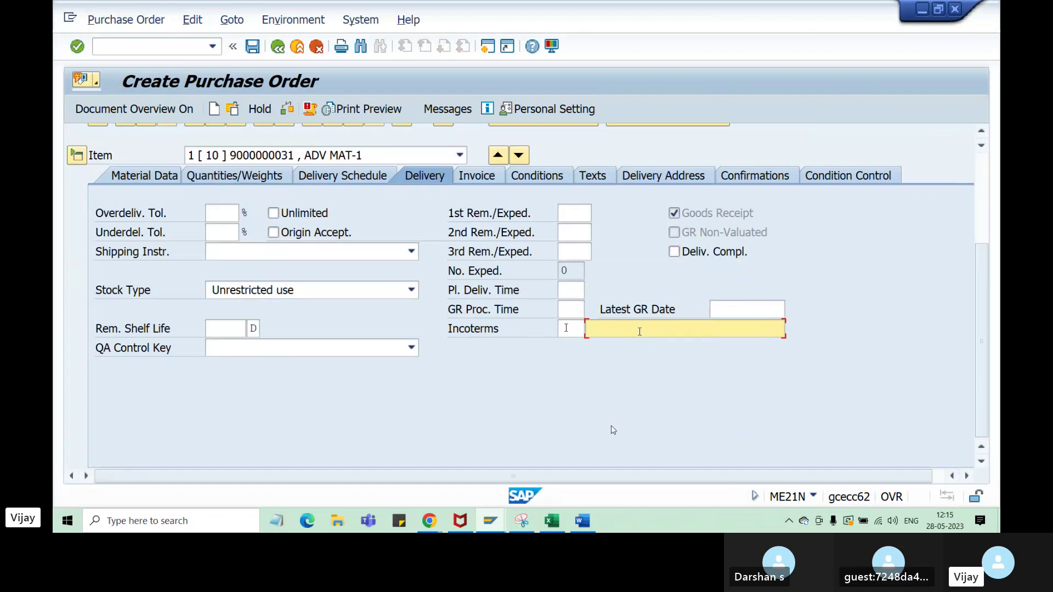
click(566, 328)
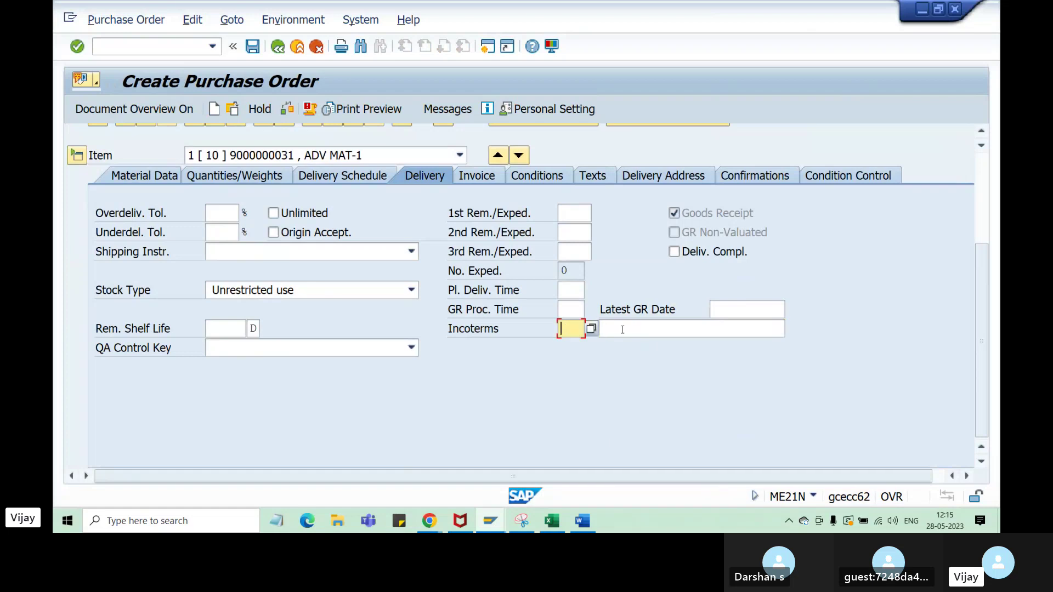
click(622, 330)
click(568, 328)
click(617, 329)
click(576, 328)
click(615, 329)
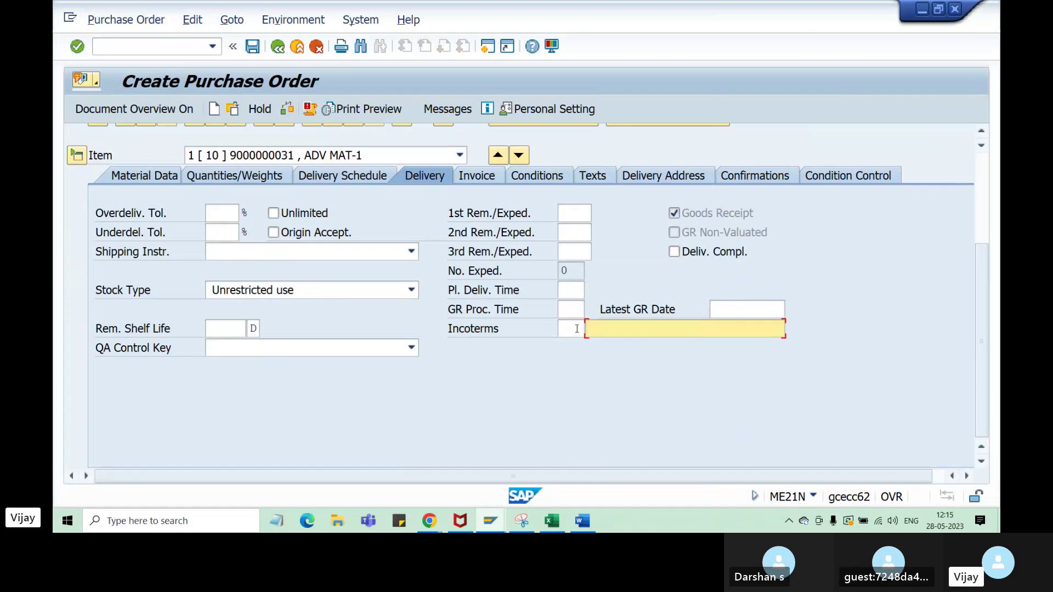
click(576, 328)
click(610, 330)
click(574, 328)
click(614, 329)
click(573, 328)
click(617, 329)
scroll(513, 391, up, 5)
scroll(511, 383, up, 2)
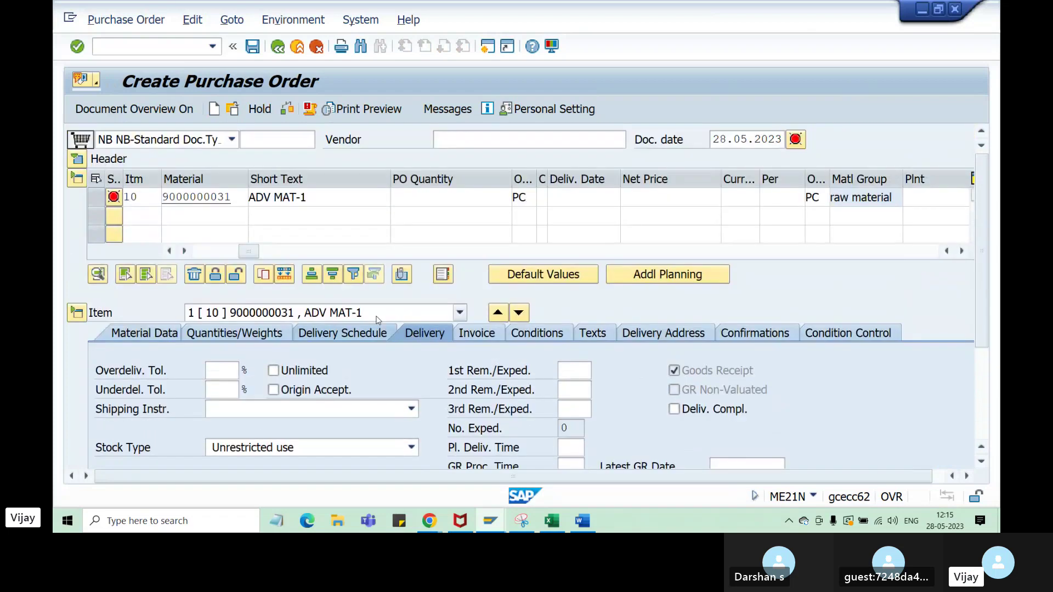
click(227, 143)
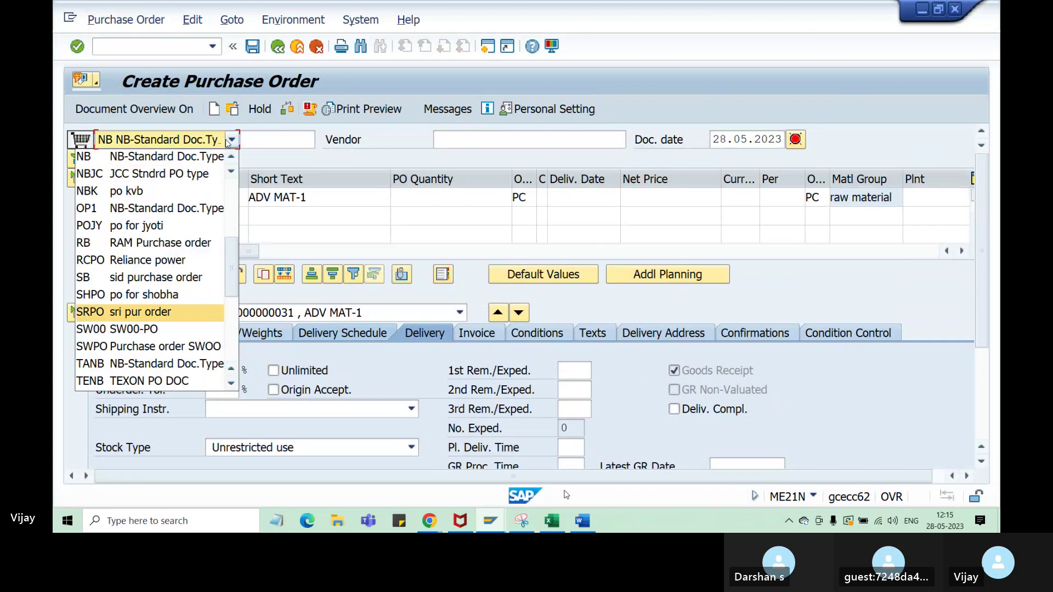
click(552, 521)
- Add the note 'incoterms hide' in cell H49 beside the ZY row, then return to the T162 window
click(484, 363)
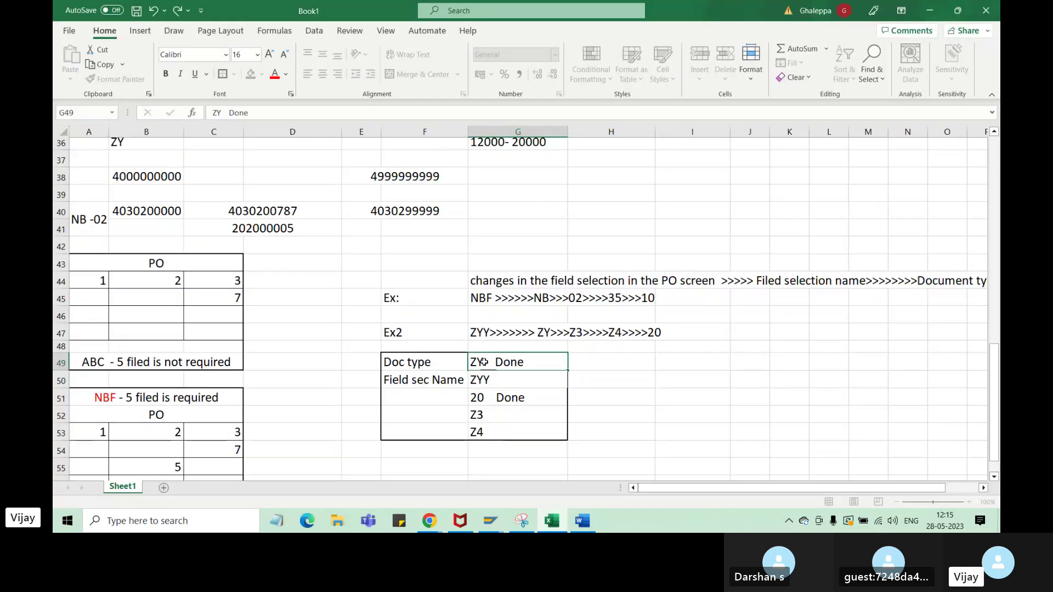
double_click(479, 362)
click(604, 366)
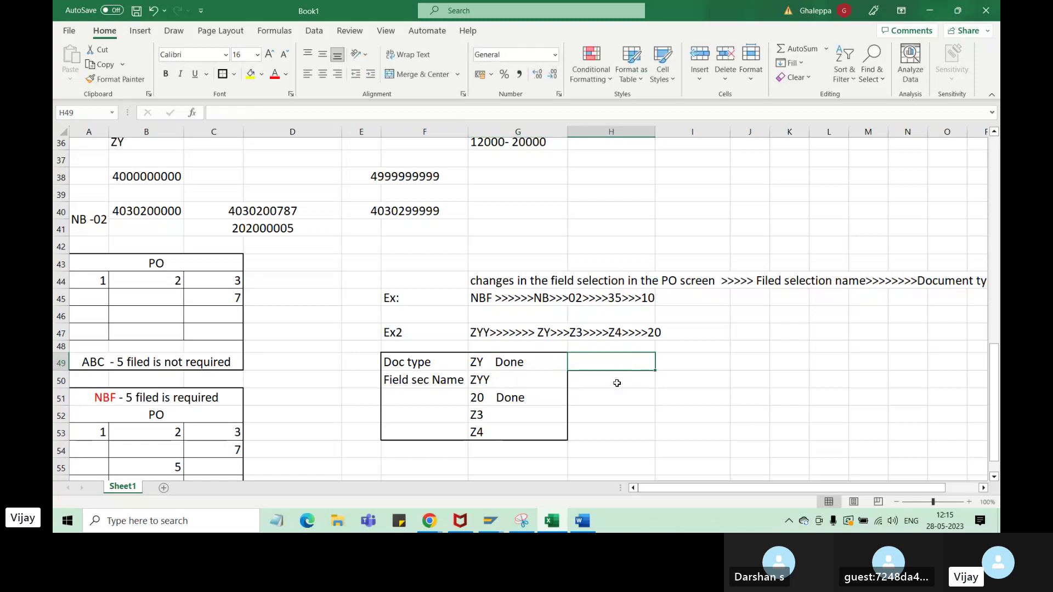
text(invo)
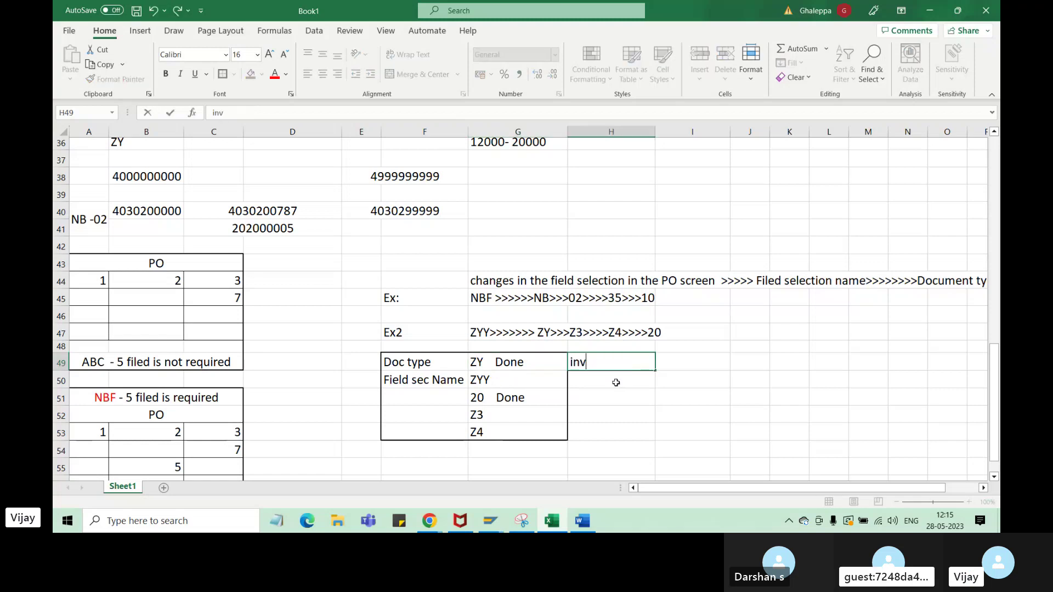
key(BackSpace)
text(coterms)
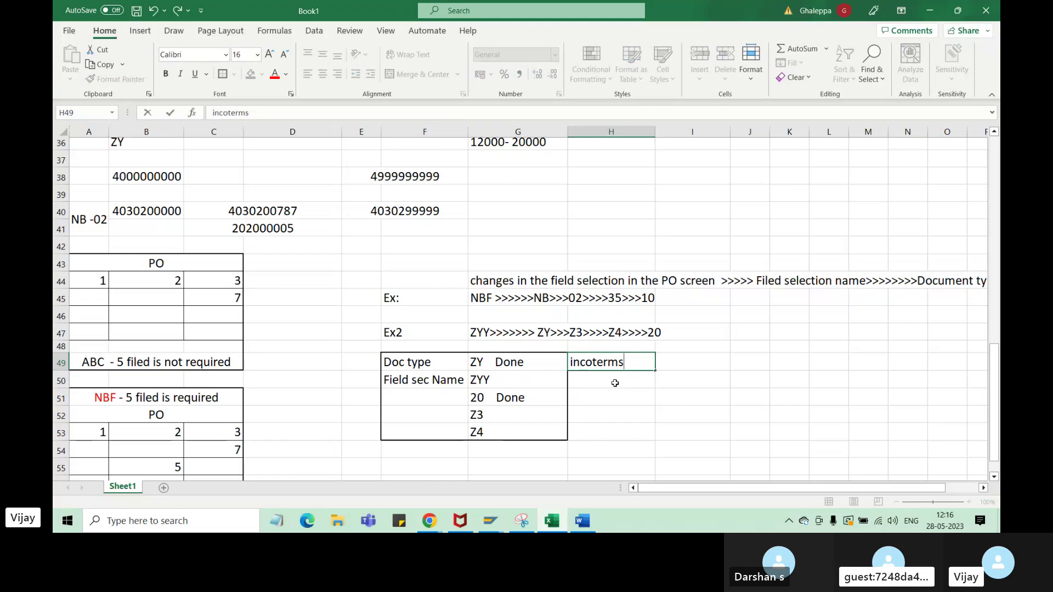
text(hide)
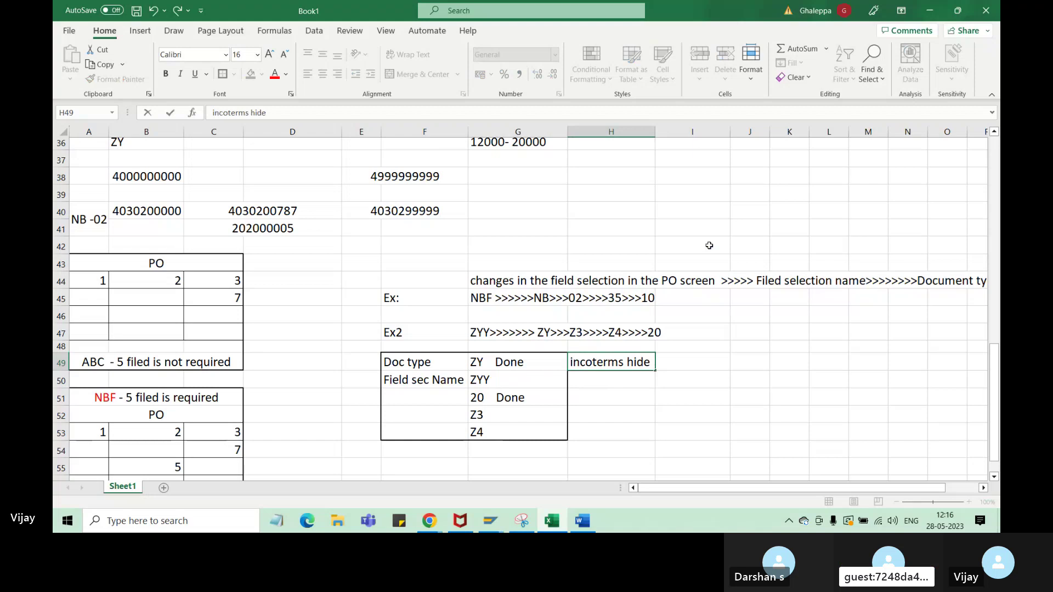
click(638, 419)
click(624, 363)
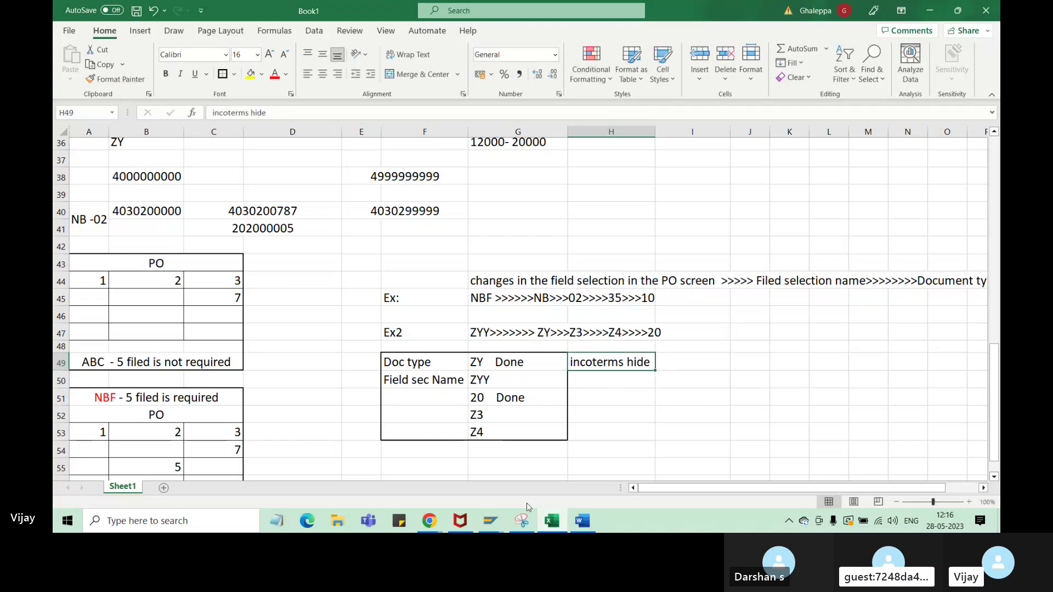
mouse_move(490, 521)
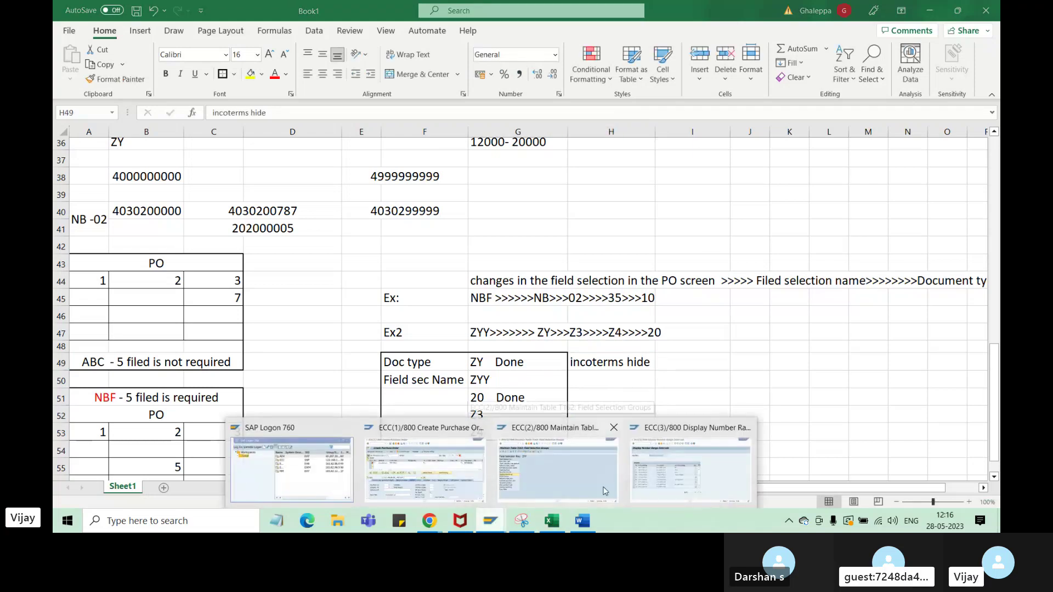
click(546, 486)
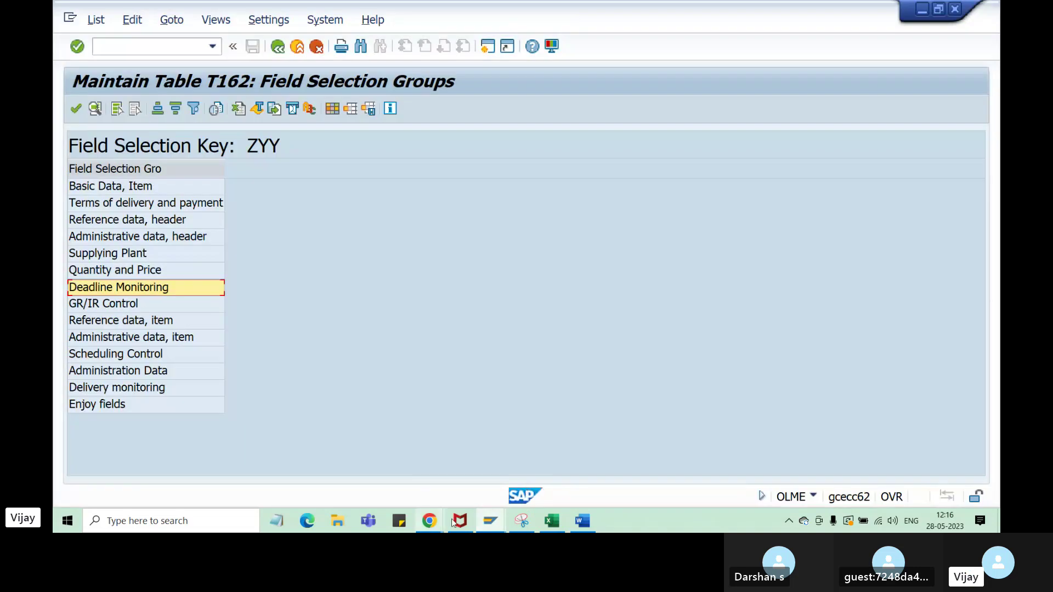
- Return to the purchase order and point out item 10's Incoterms code and description fields
mouse_move(490, 521)
click(420, 461)
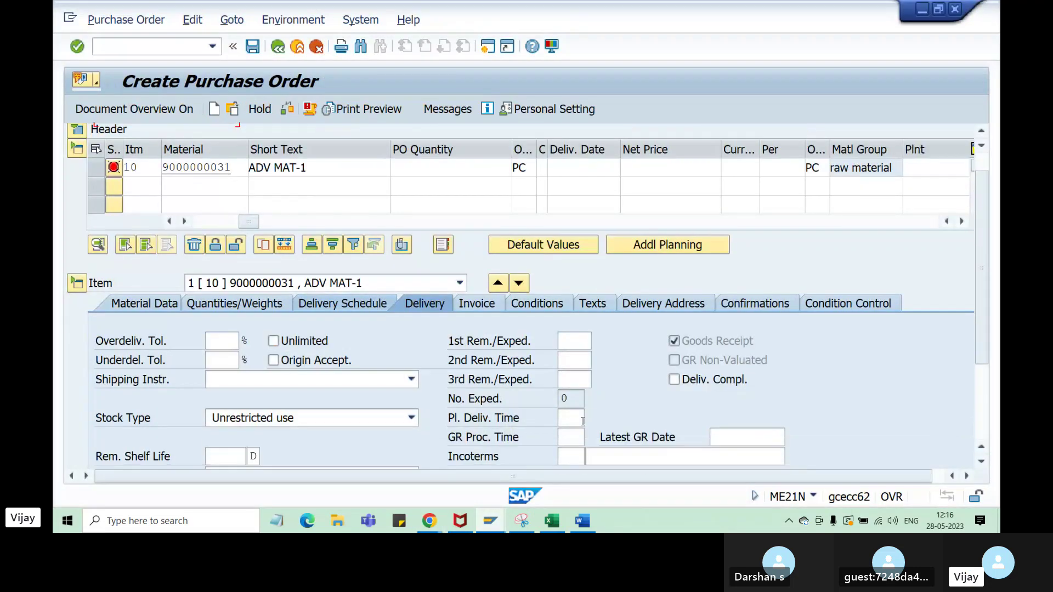
scroll(583, 421, down, 2)
click(573, 420)
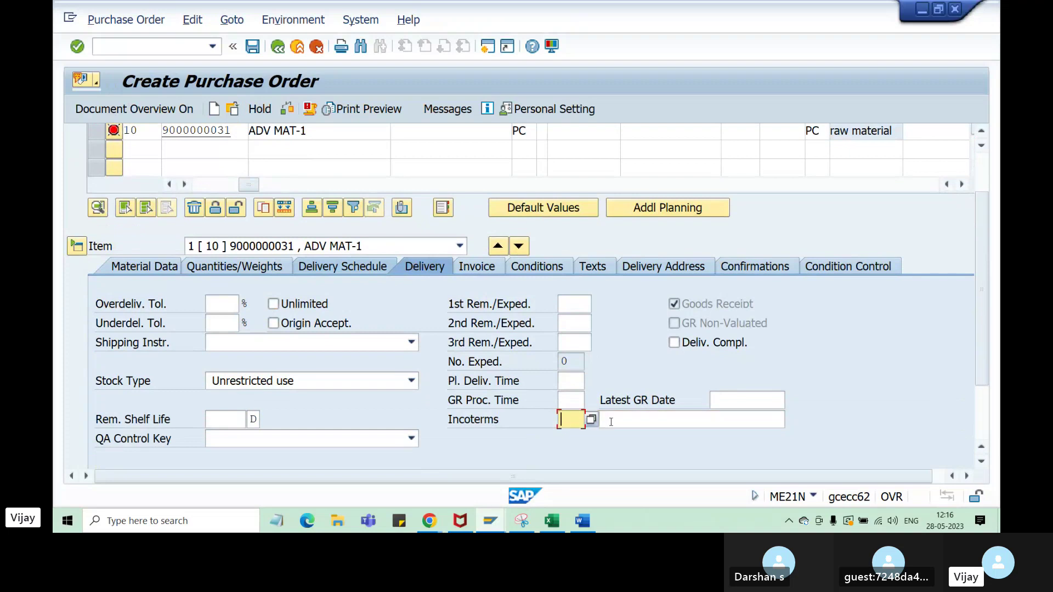
click(611, 421)
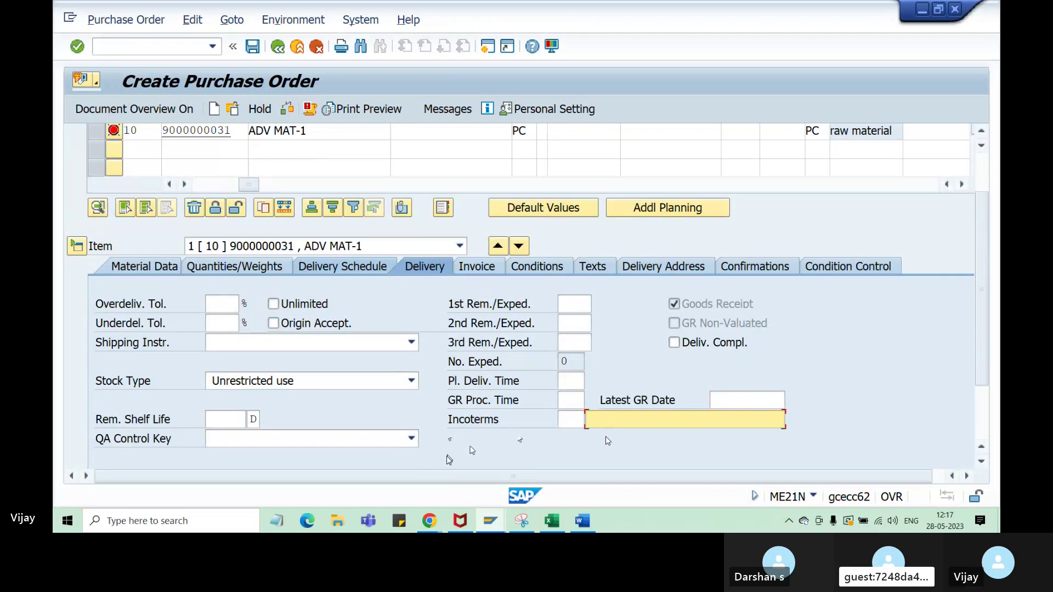
- Step through item 10's delivery tolerance and shipping instruction fields, then the Incoterms fields
click(221, 305)
click(220, 324)
click(232, 346)
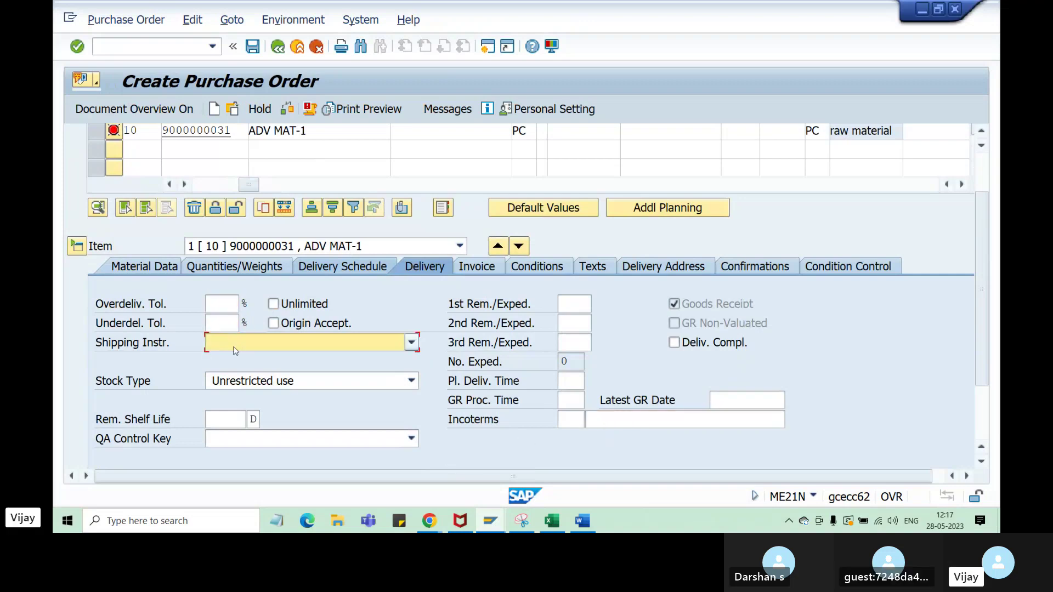
click(411, 343)
click(483, 459)
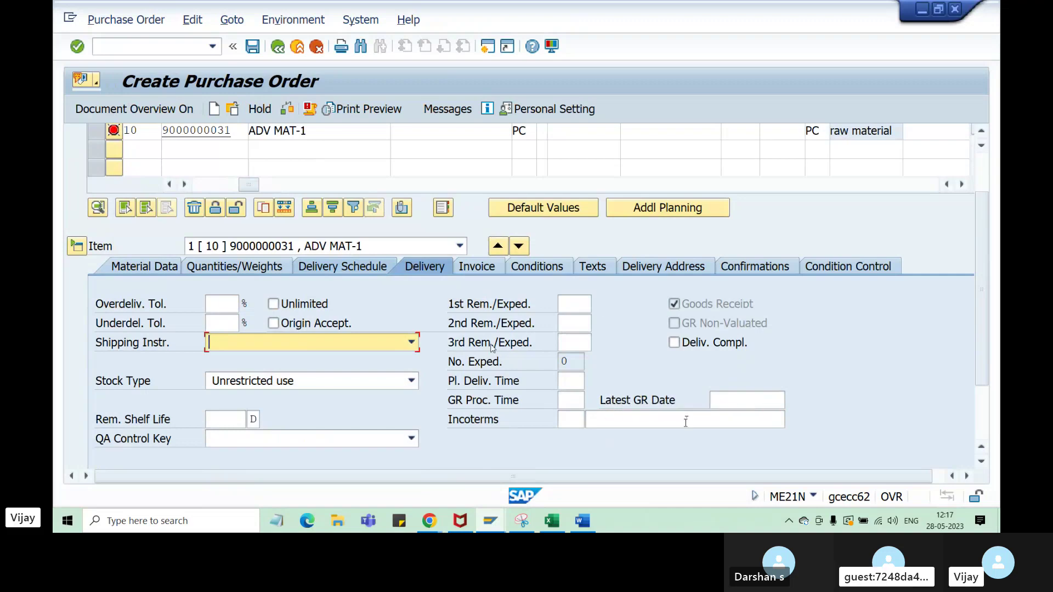
click(576, 421)
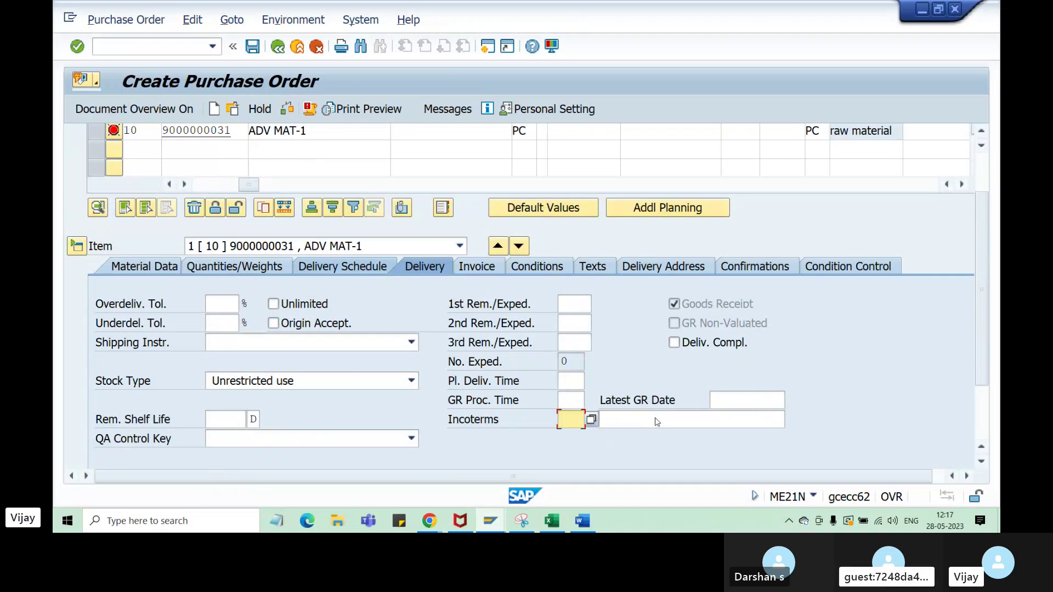
click(658, 421)
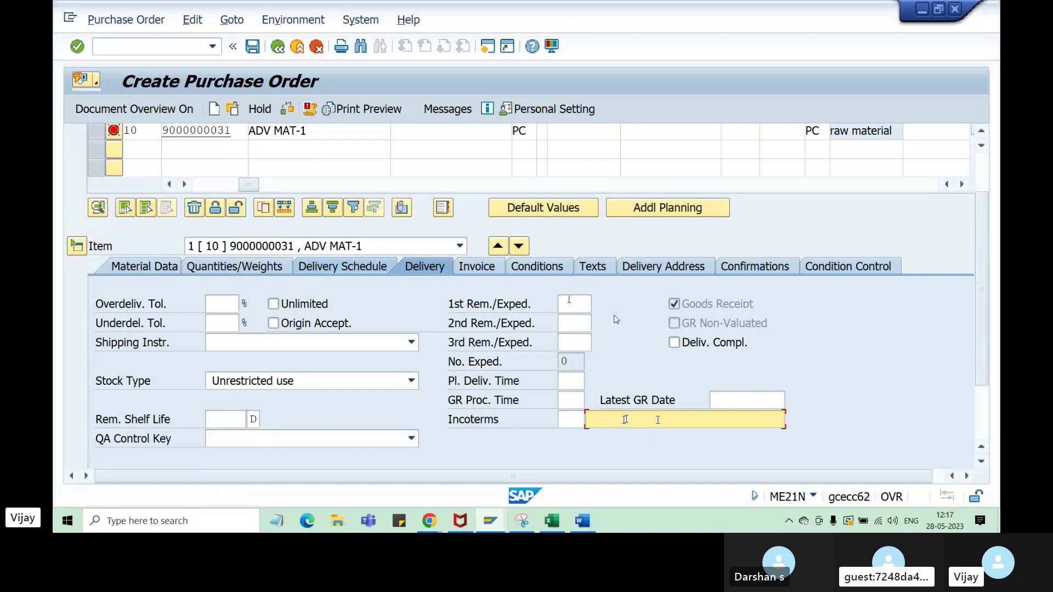
- Scroll the delivery data and point out the Incoterms code, description and field label
click(576, 303)
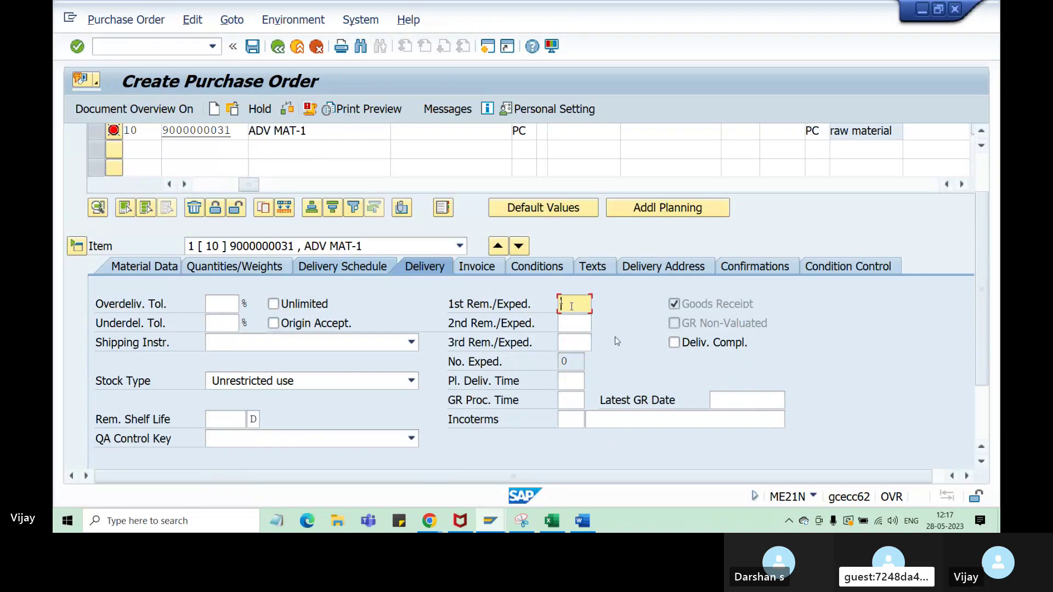
scroll(651, 351, up, 1)
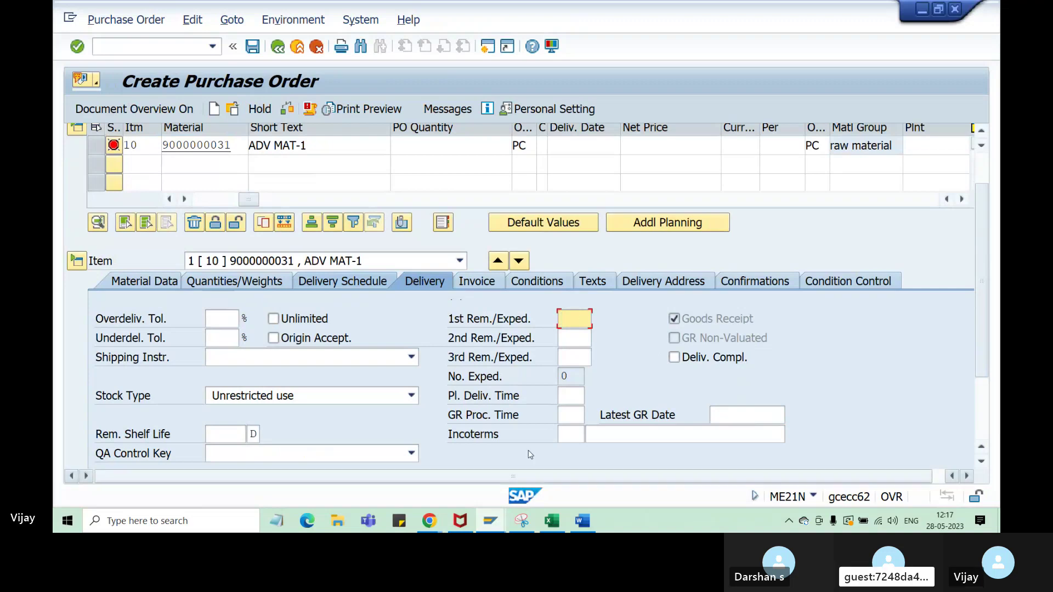
click(568, 434)
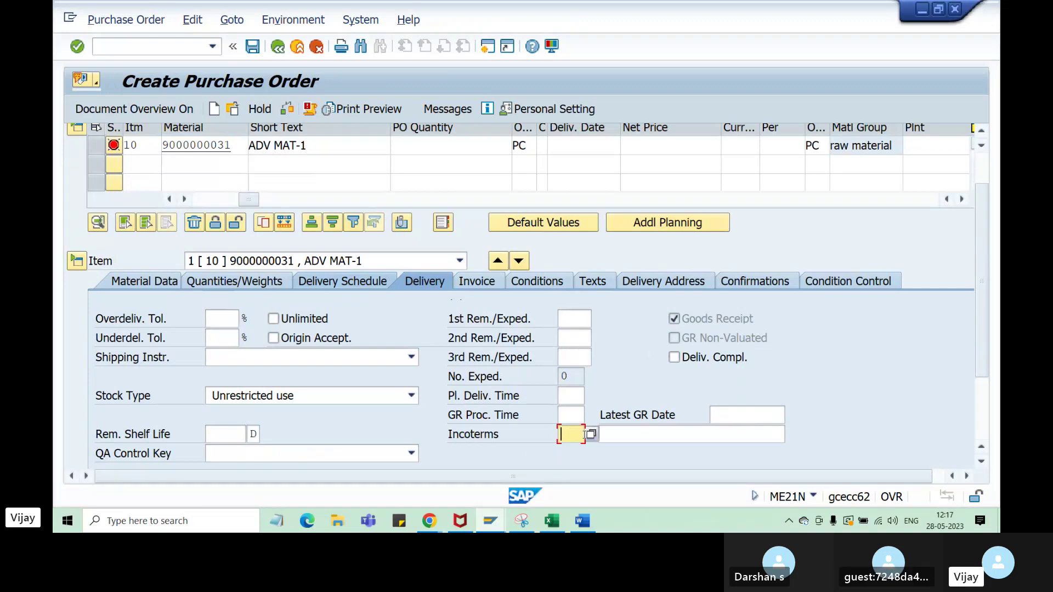
click(616, 434)
click(570, 434)
click(619, 435)
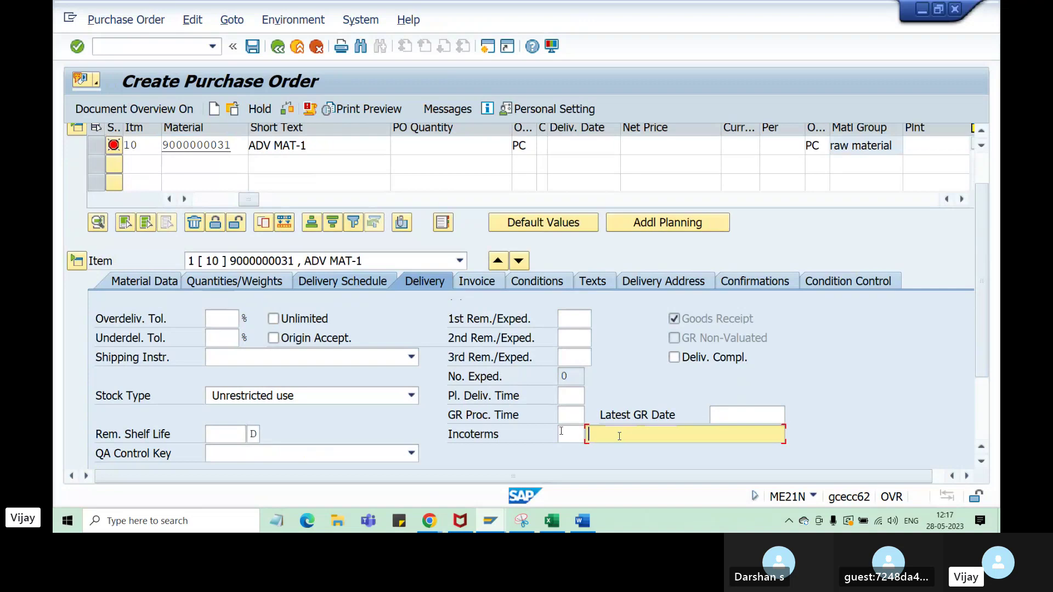
click(568, 435)
click(502, 437)
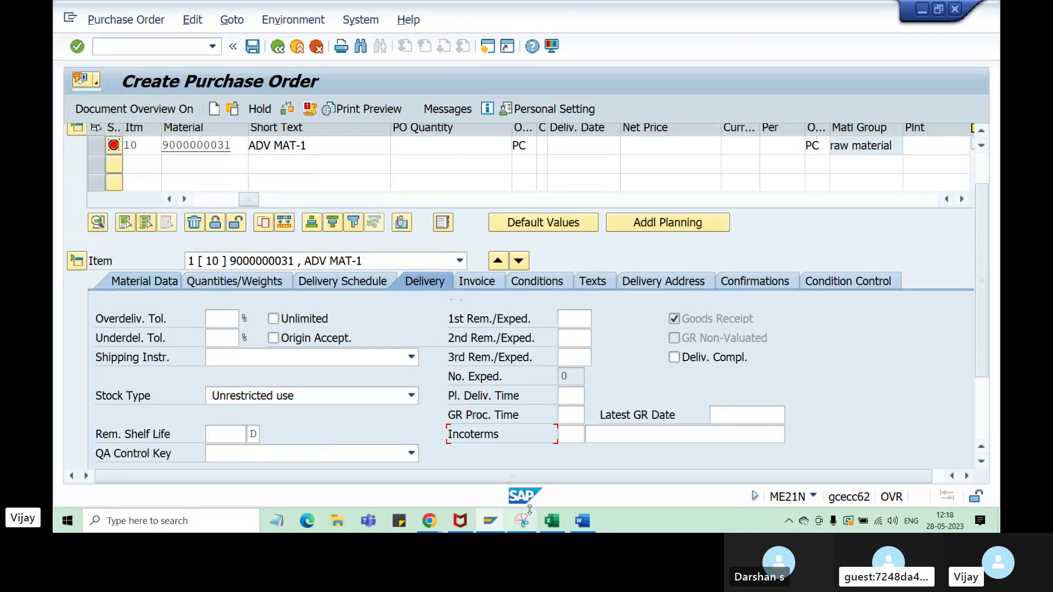
- In the T162 session, look over ZYY's Basic Data, Reference data and Administrative data item groups
mouse_move(490, 521)
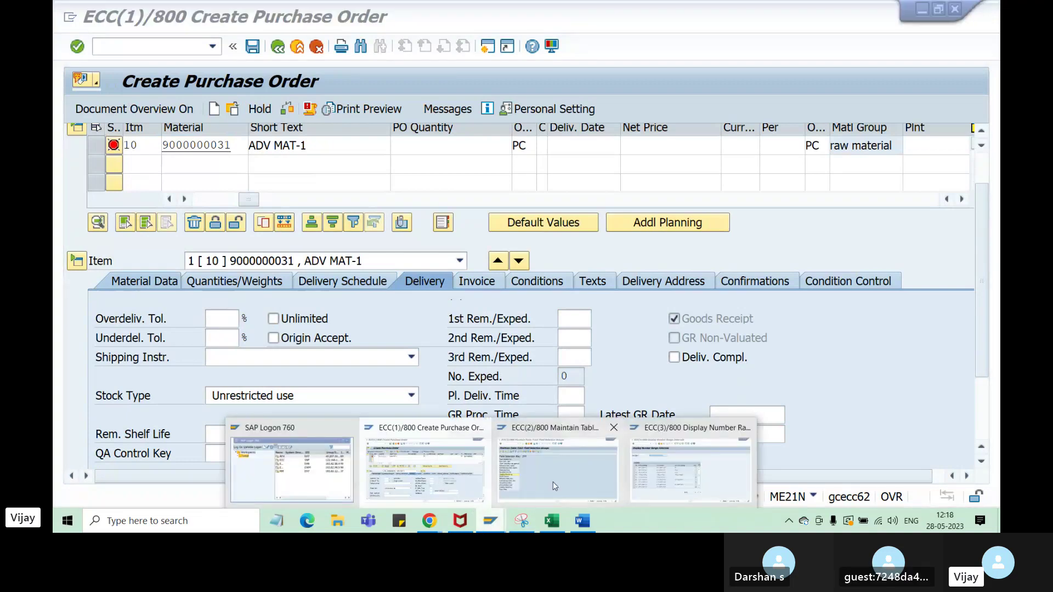
click(424, 446)
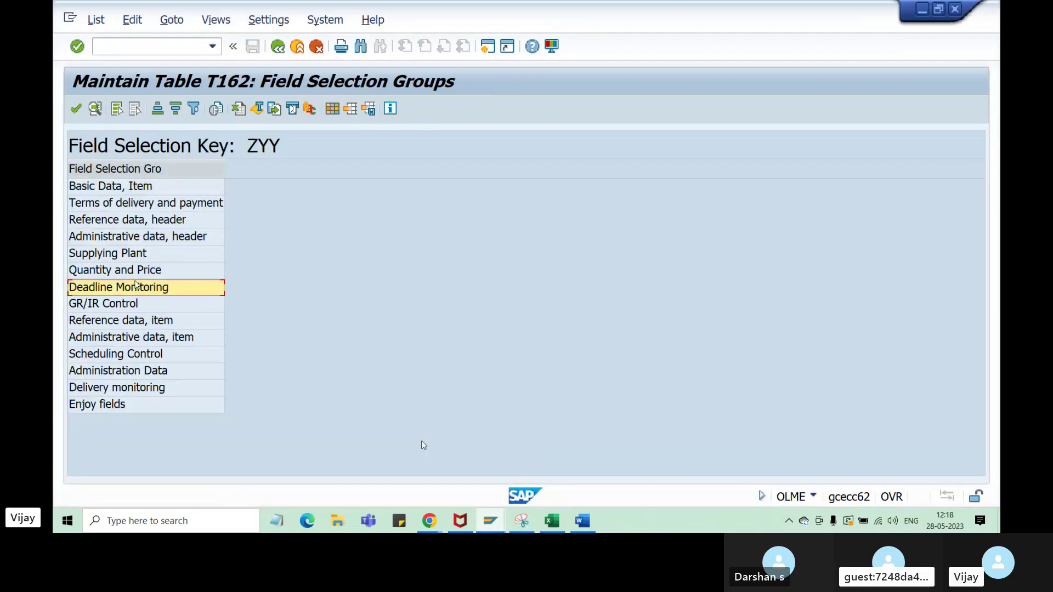
click(136, 187)
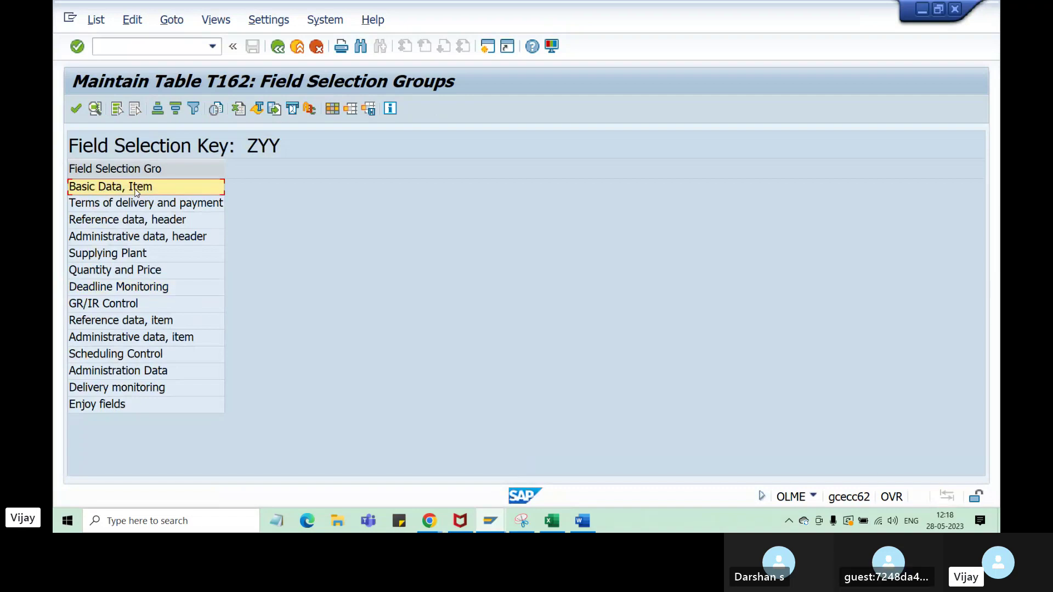
click(140, 339)
click(149, 326)
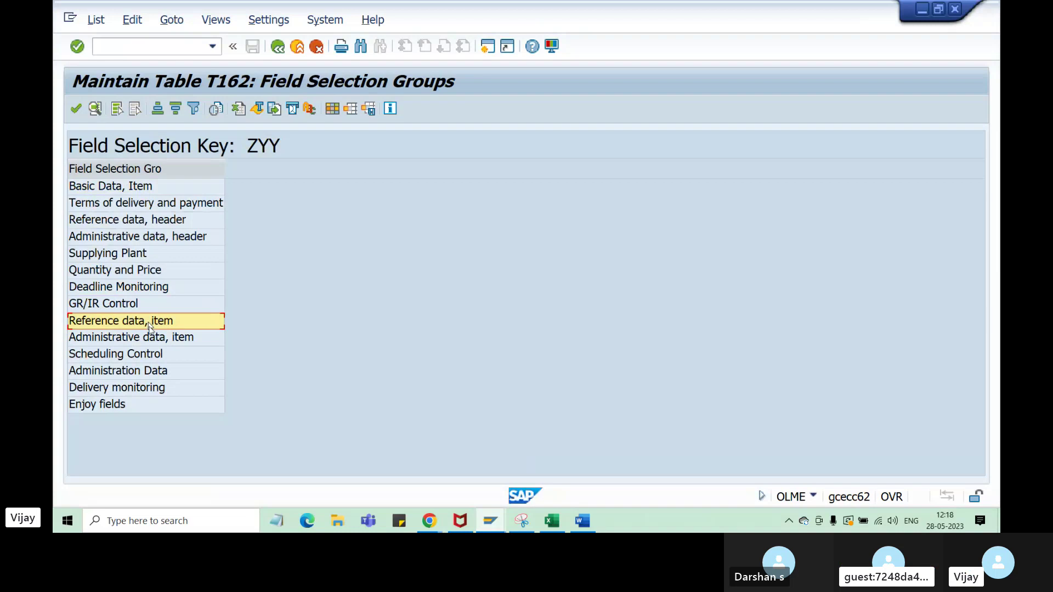
click(147, 338)
click(165, 322)
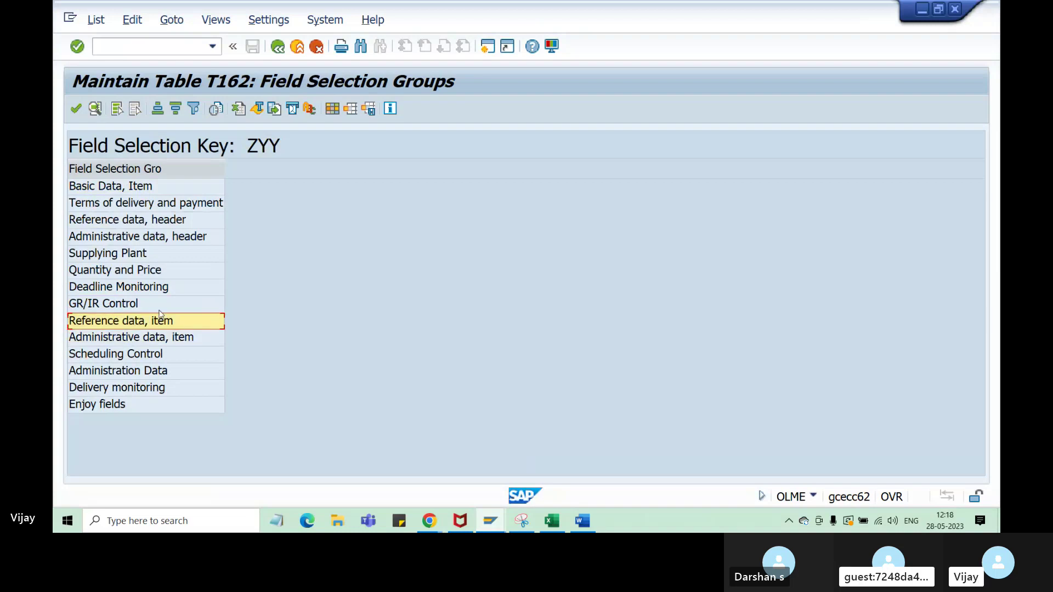
click(147, 189)
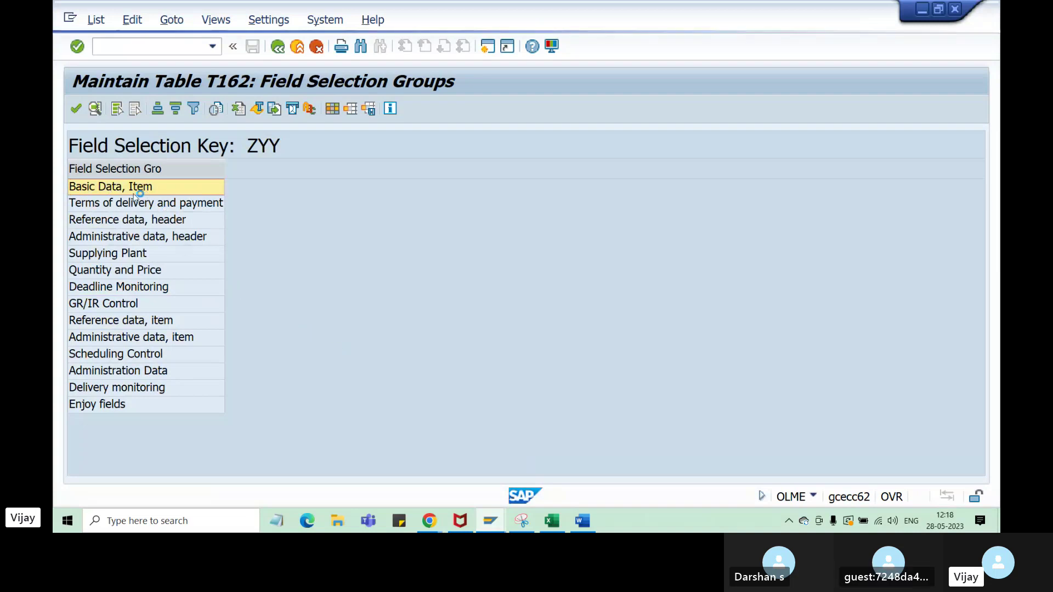
- Open the Basic Data, Item field list, then the Terms of delivery and payment field list
double_click(155, 190)
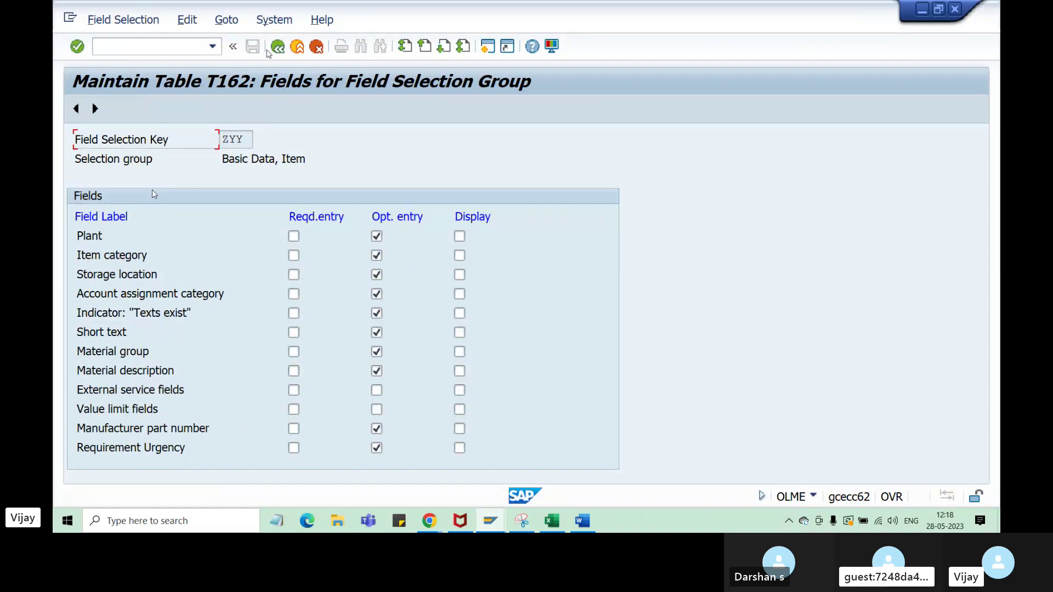
click(269, 50)
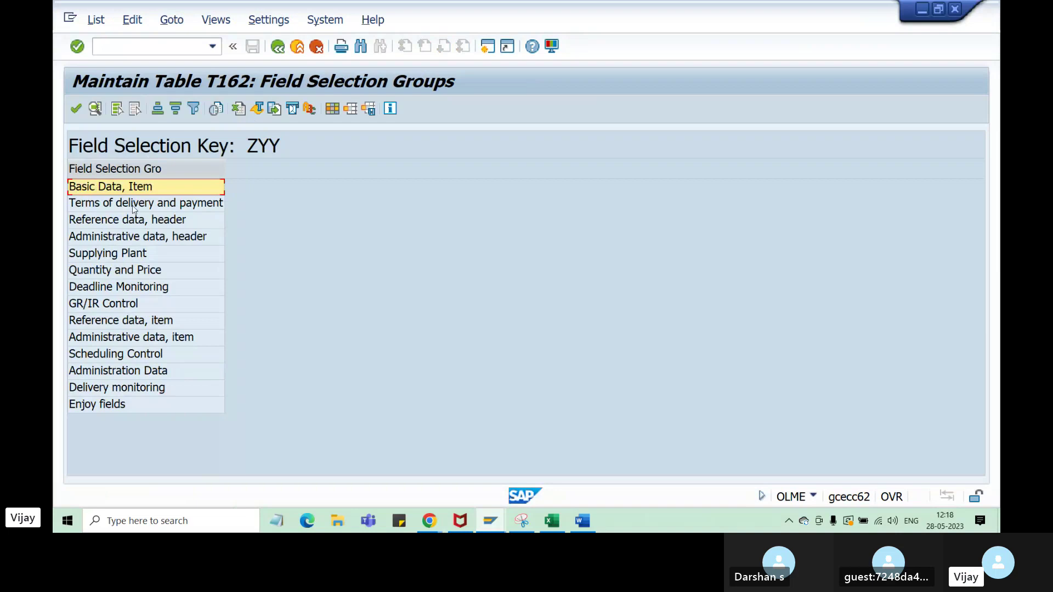
double_click(134, 204)
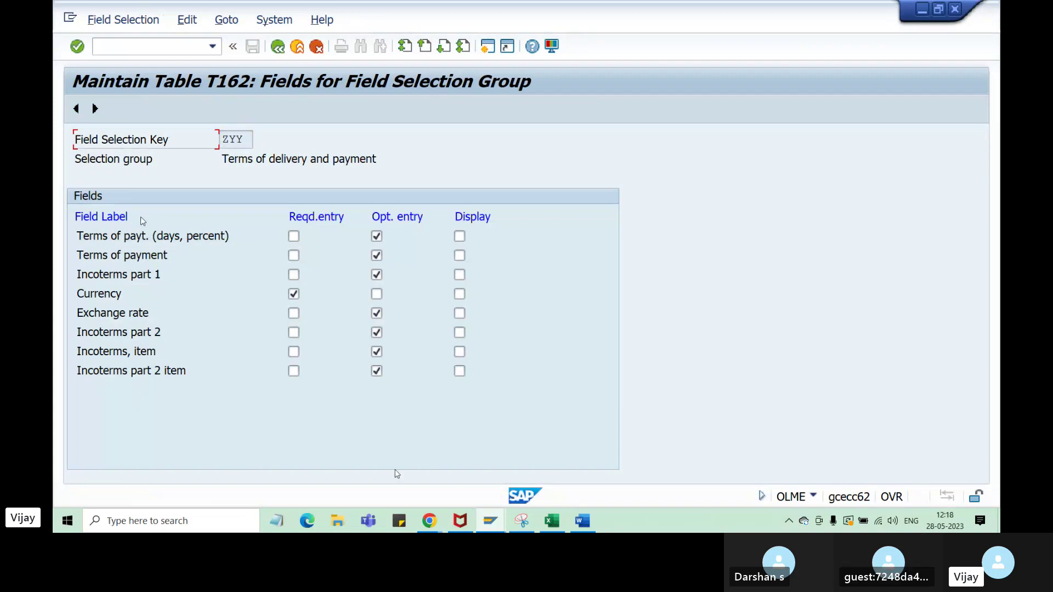
- Back in the purchase order, expand the header and browse its tabs from Delivery/Invoice to Communication
mouse_move(490, 521)
click(428, 461)
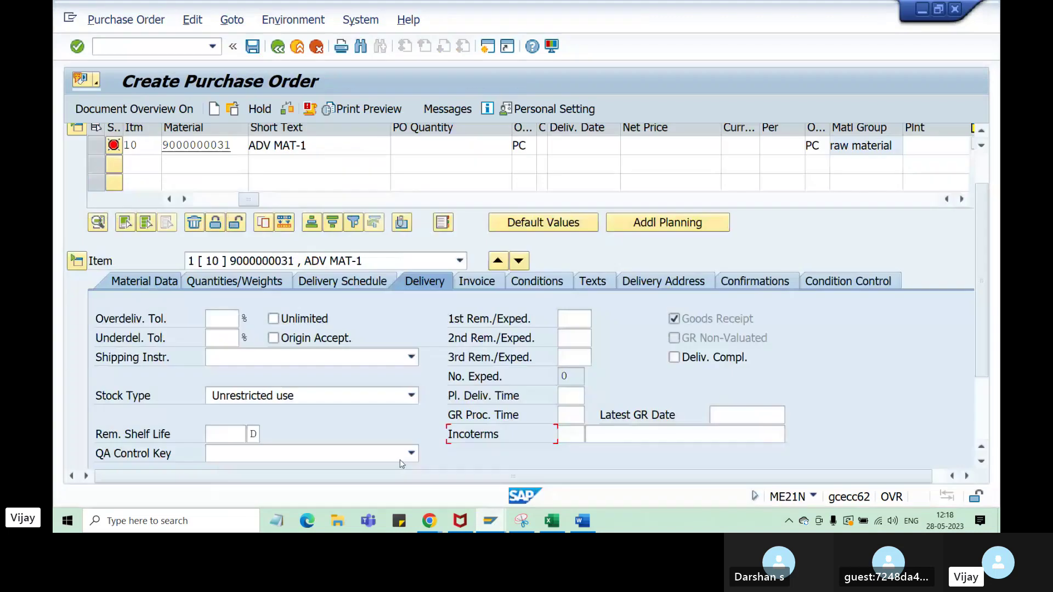
drag(978, 336, 978, 302)
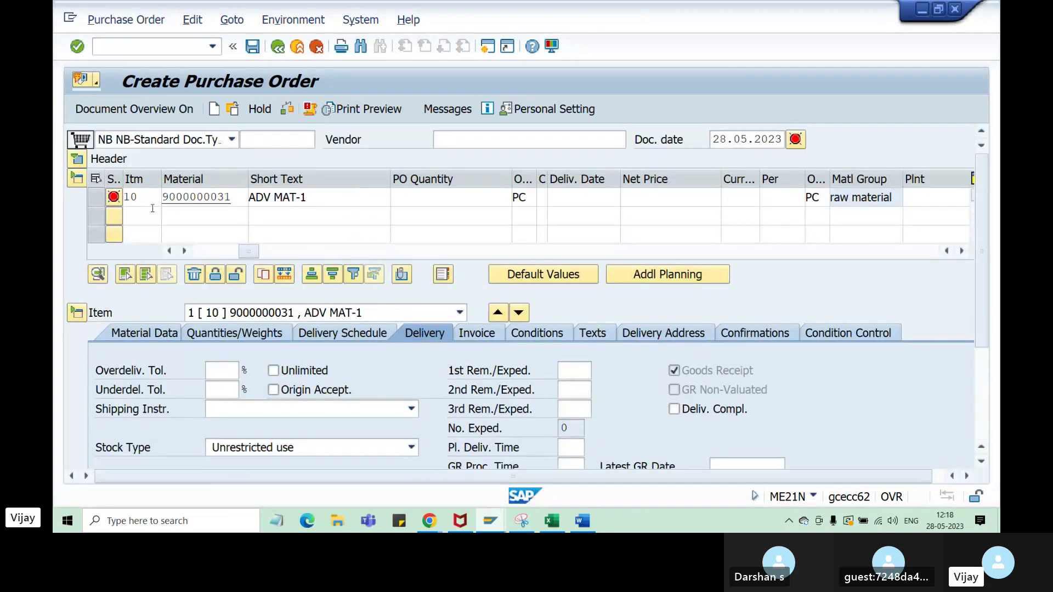
click(82, 161)
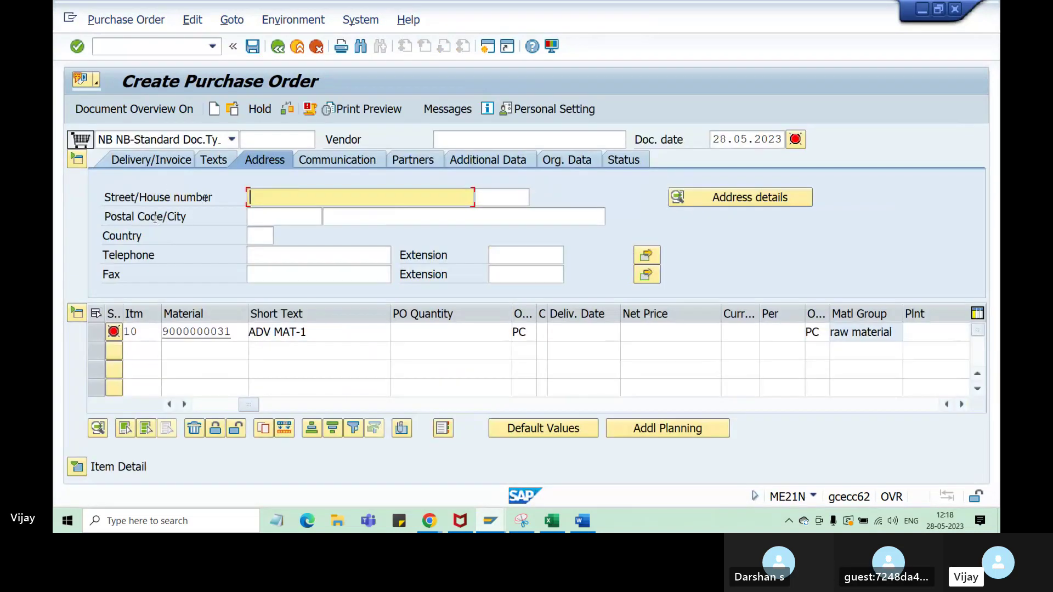
click(146, 160)
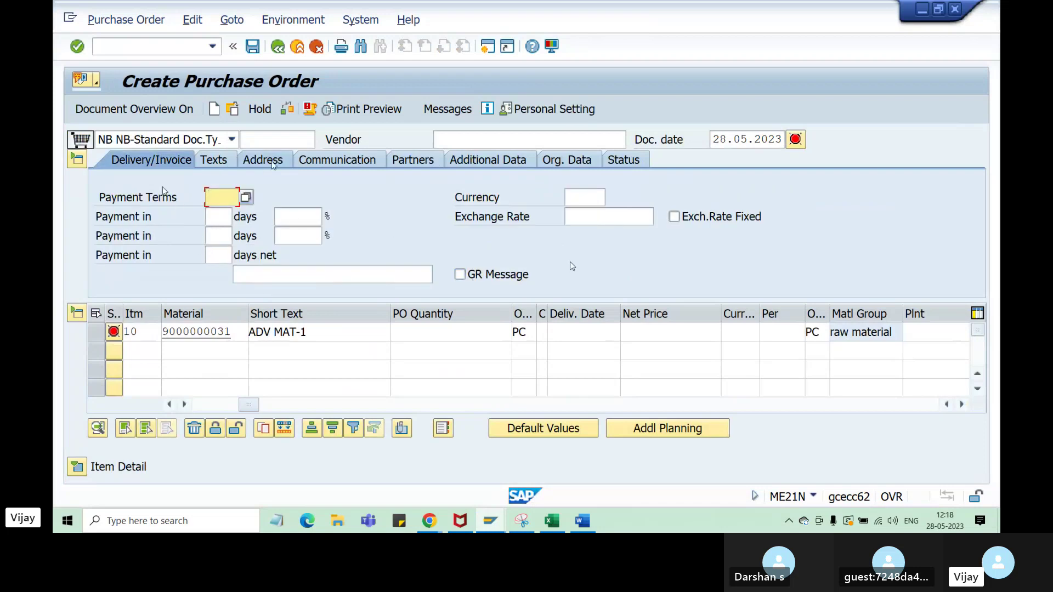
click(219, 160)
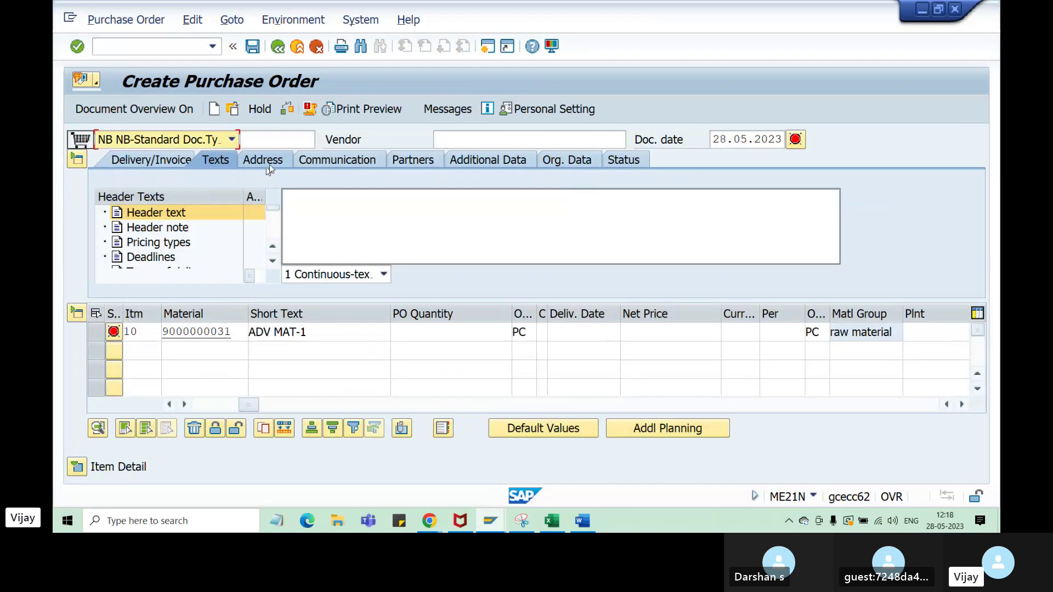
click(269, 163)
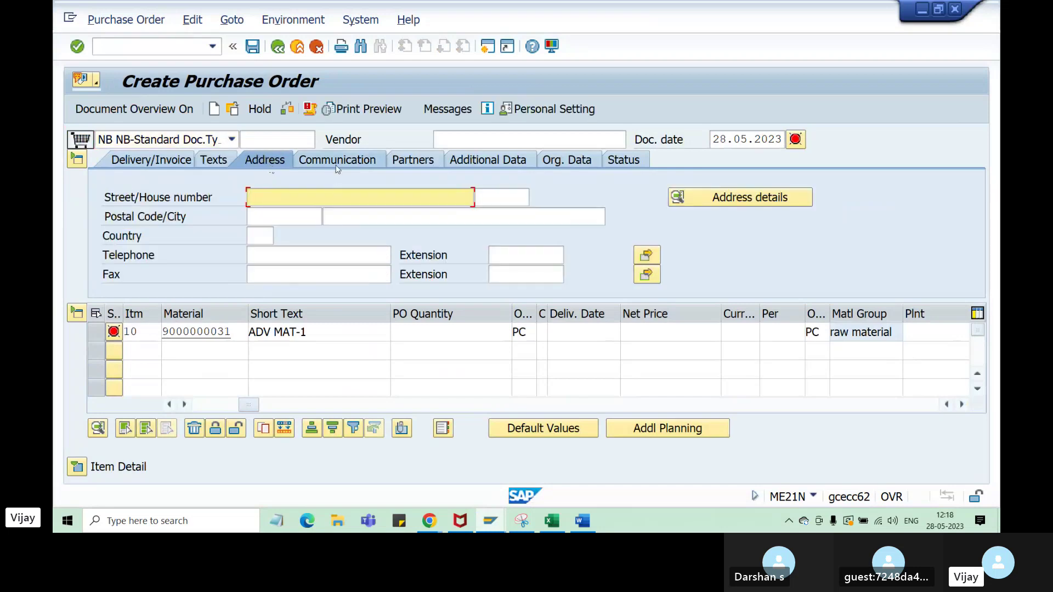
click(420, 159)
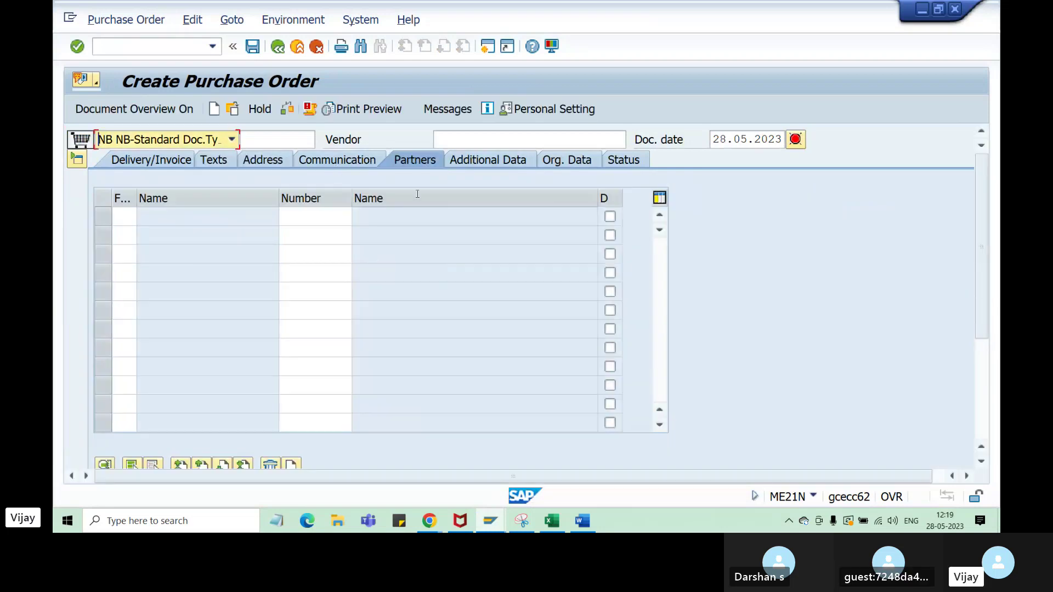
click(472, 161)
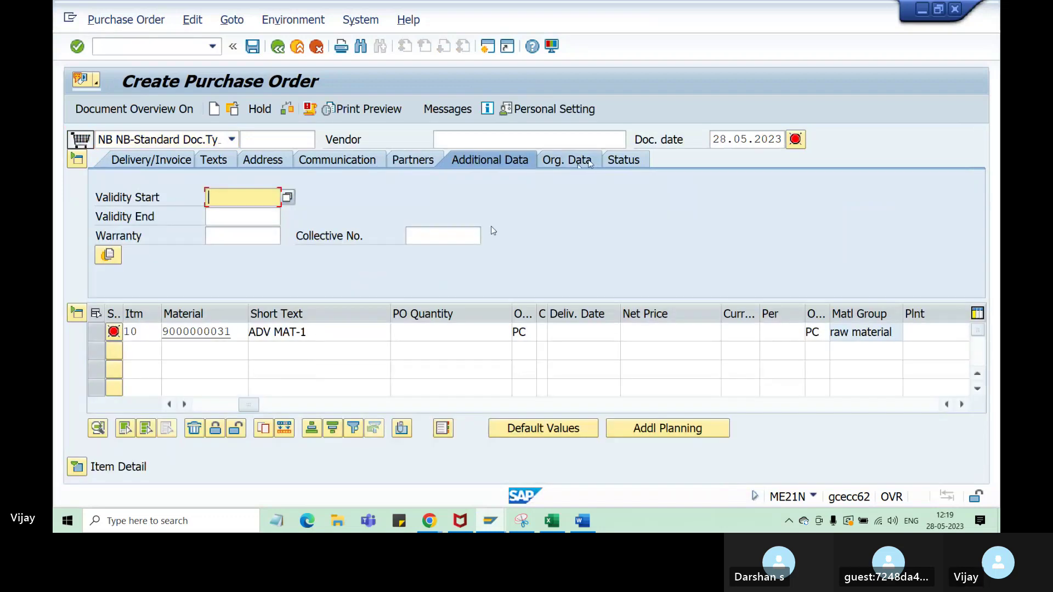
click(567, 159)
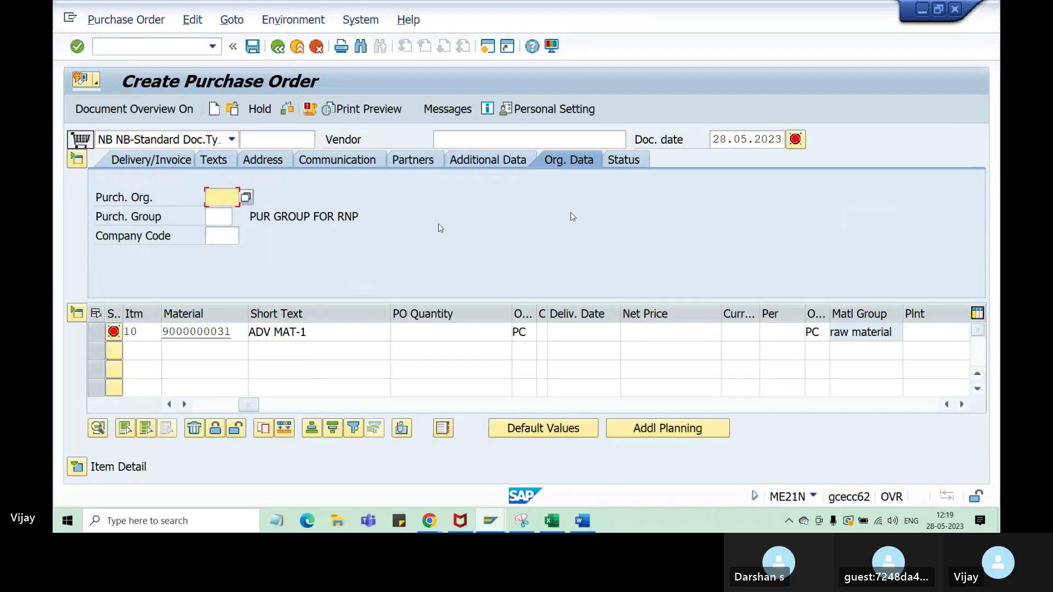
click(415, 160)
click(329, 161)
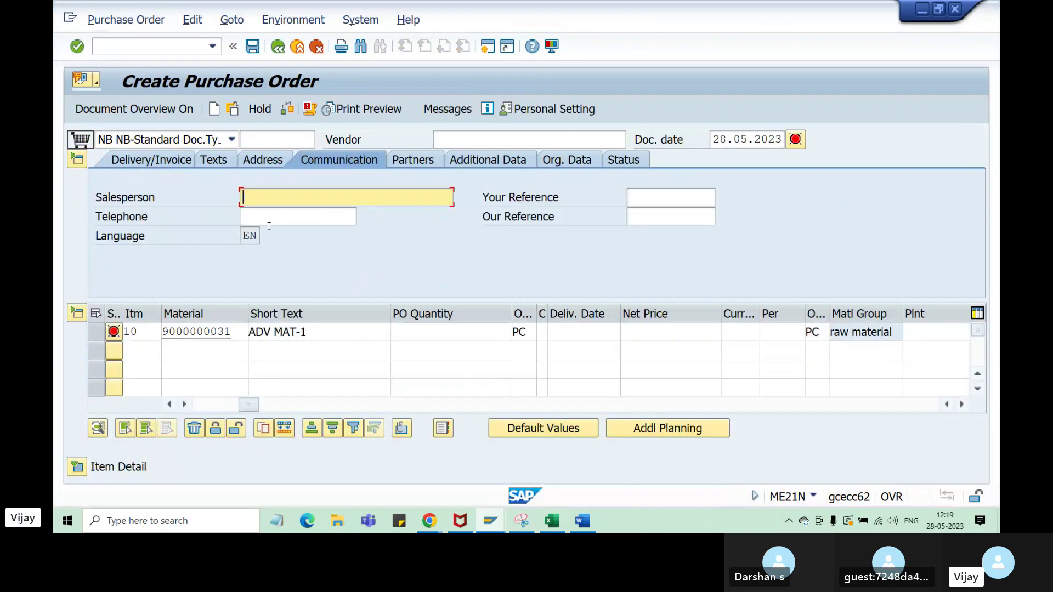
- Reopen the header Delivery/Invoice tab, then return to the T162 delivery-and-payment field list
click(182, 162)
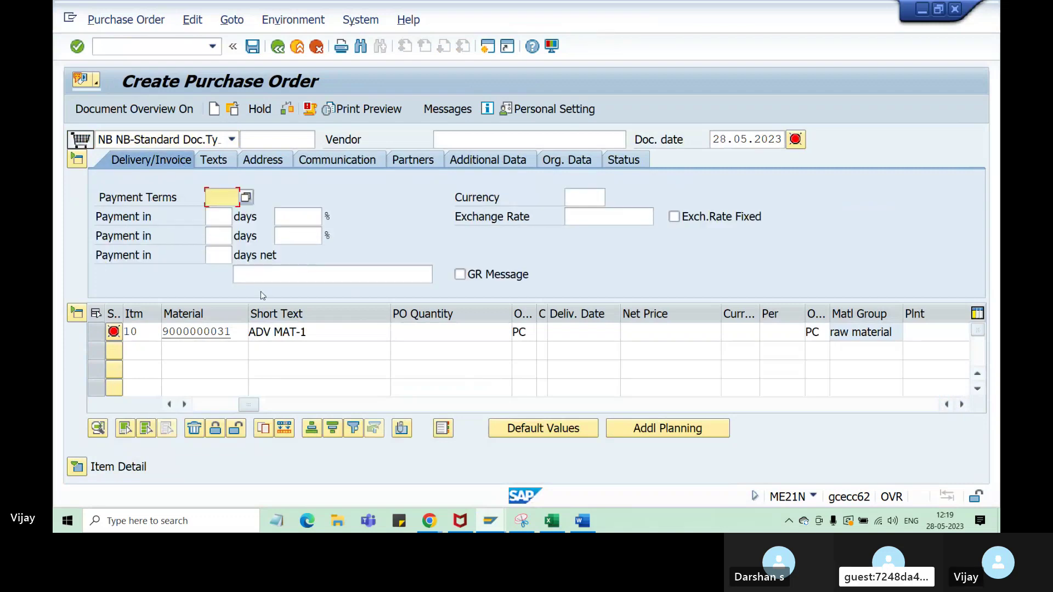
click(499, 527)
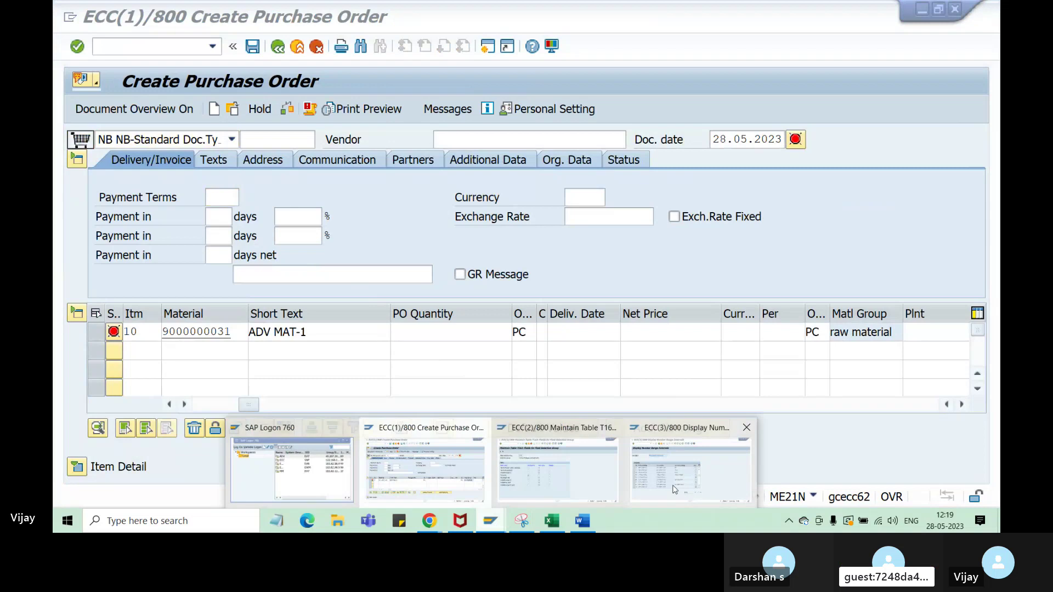
click(557, 472)
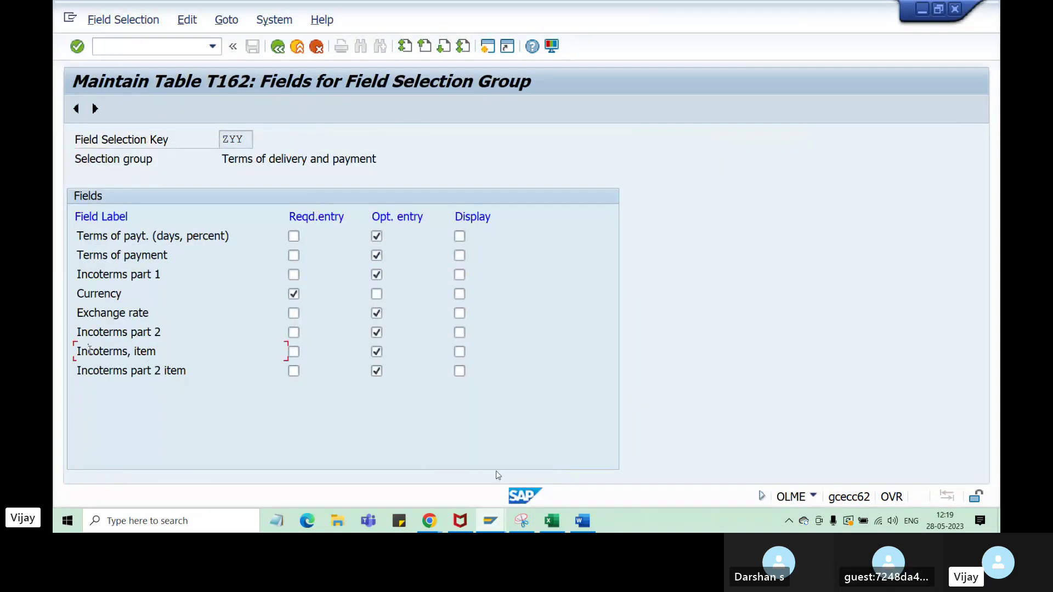
- Untick Opt. entry for both 'Incoterms, item' and 'Incoterms part 2 item' in ZYY's delivery-and-payment fields
drag(87, 351, 183, 356)
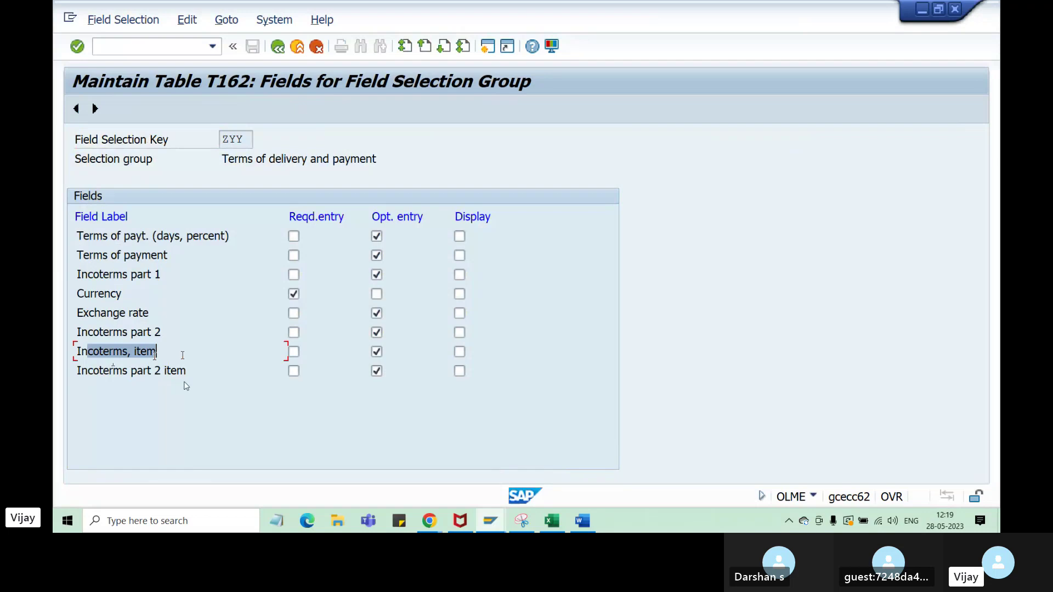
click(377, 354)
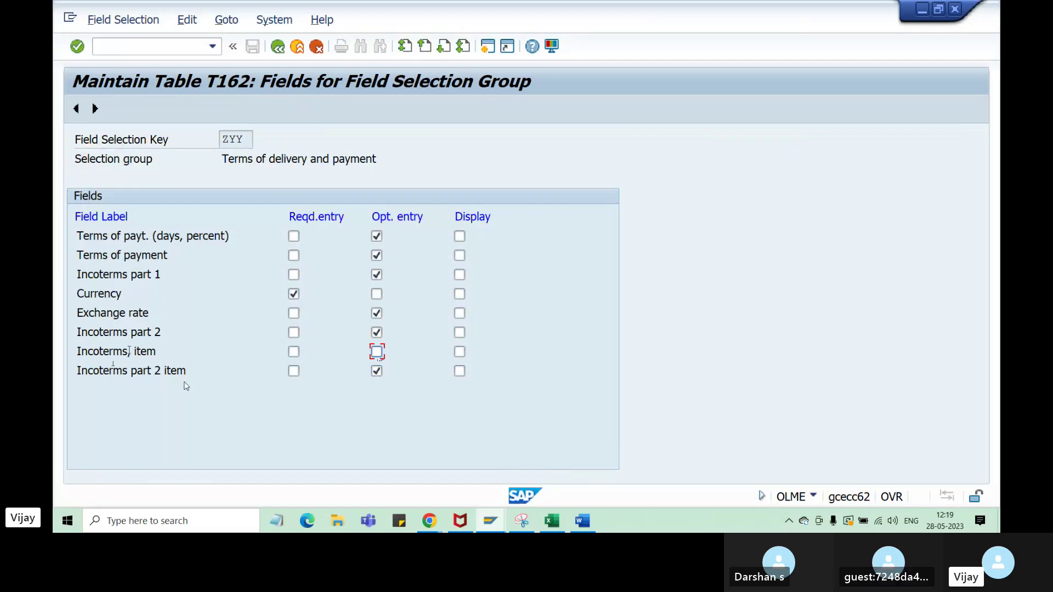
drag(85, 352, 169, 355)
drag(95, 354, 156, 358)
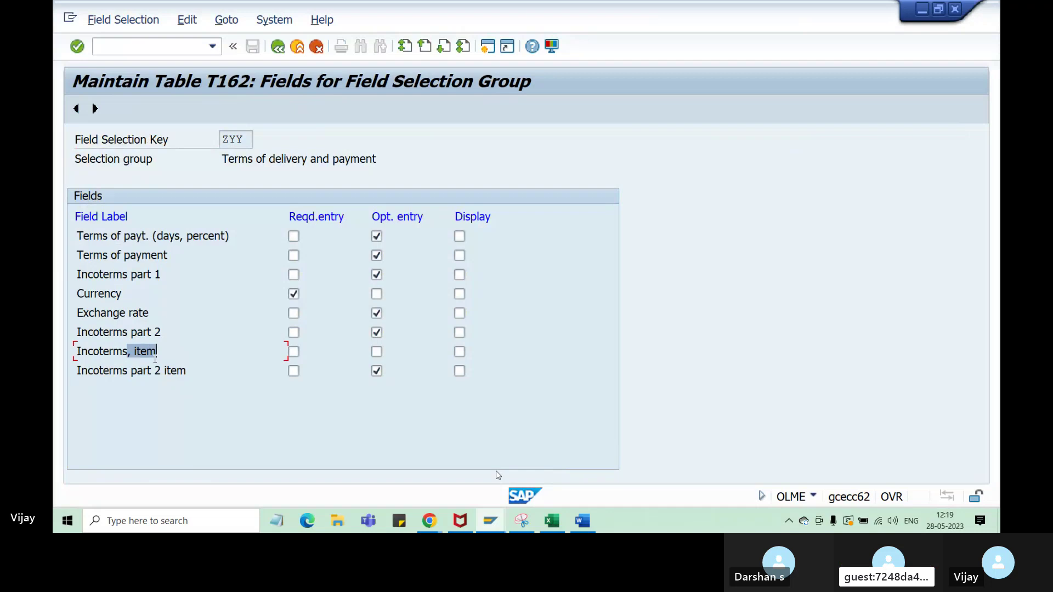
click(377, 370)
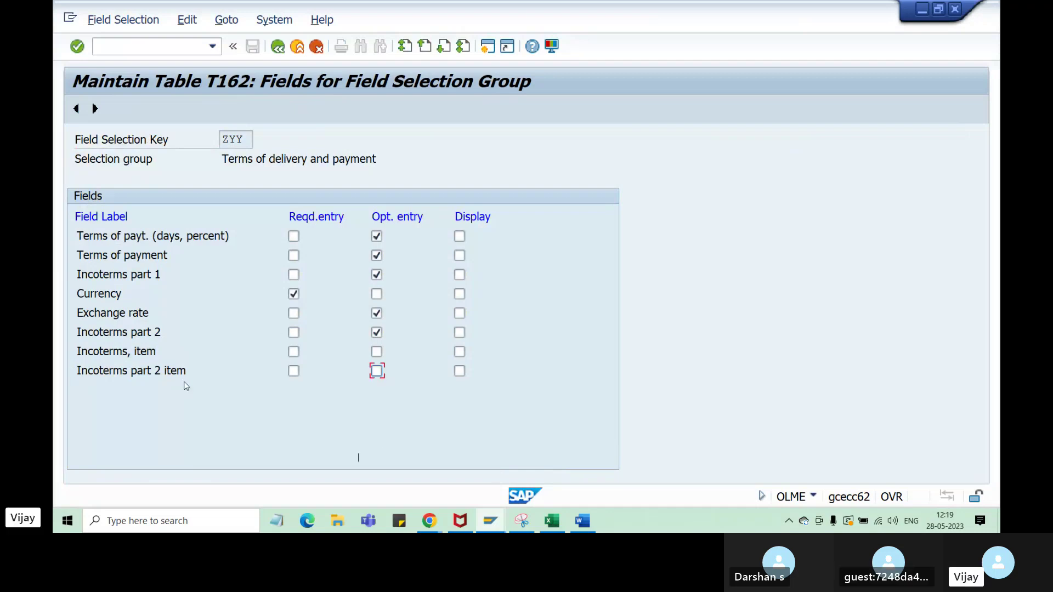
drag(187, 371, 87, 371)
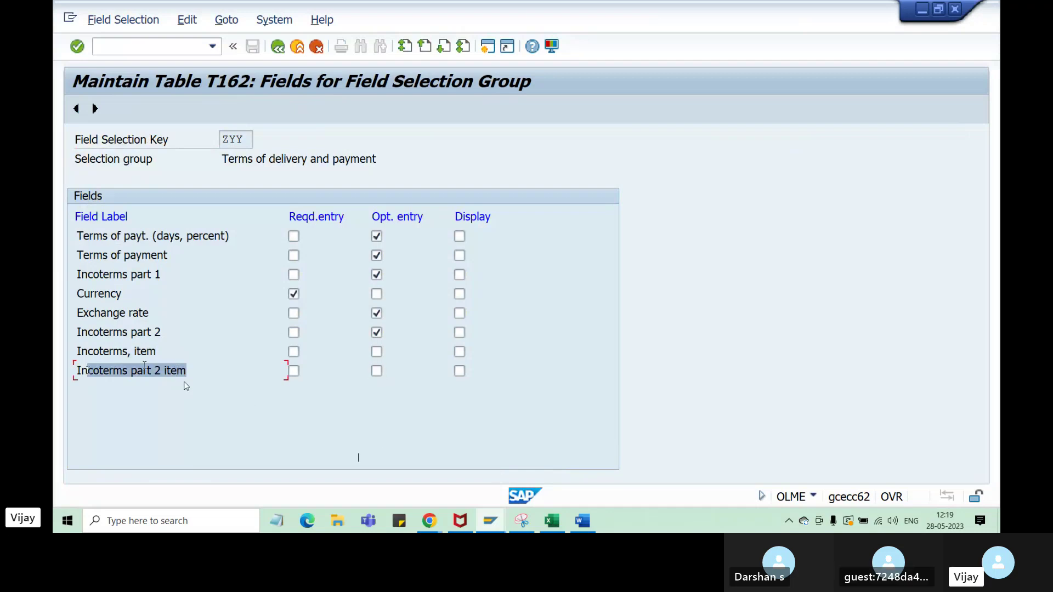
drag(160, 351, 74, 353)
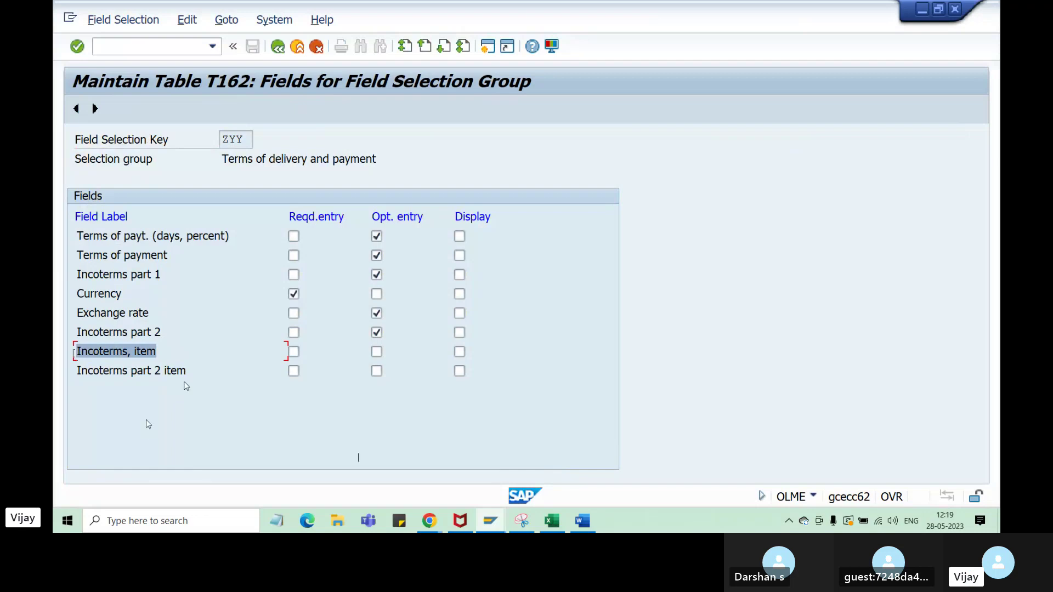
drag(158, 352, 87, 352)
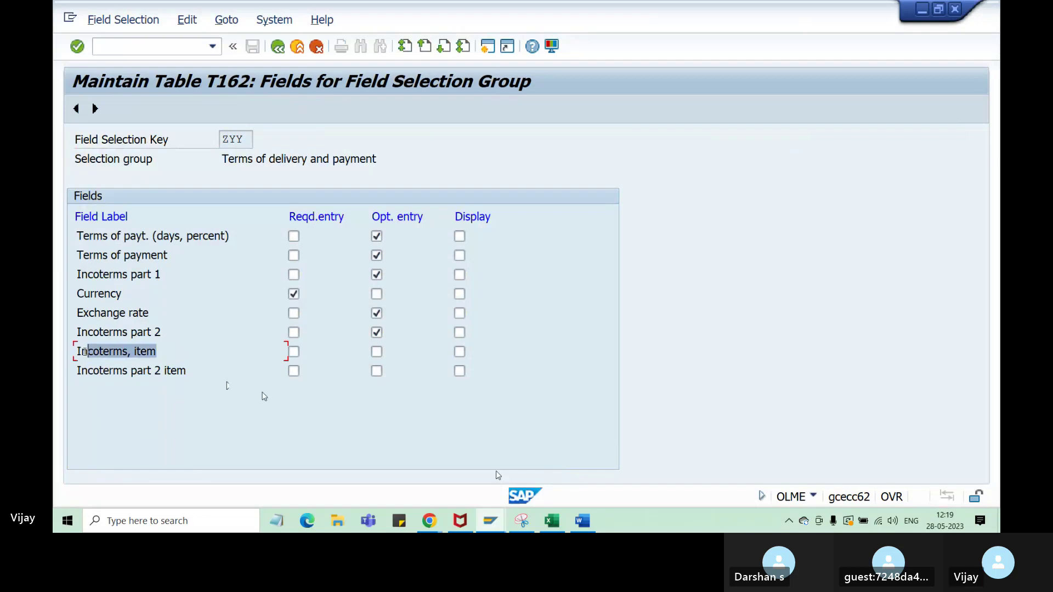
drag(91, 352, 76, 352)
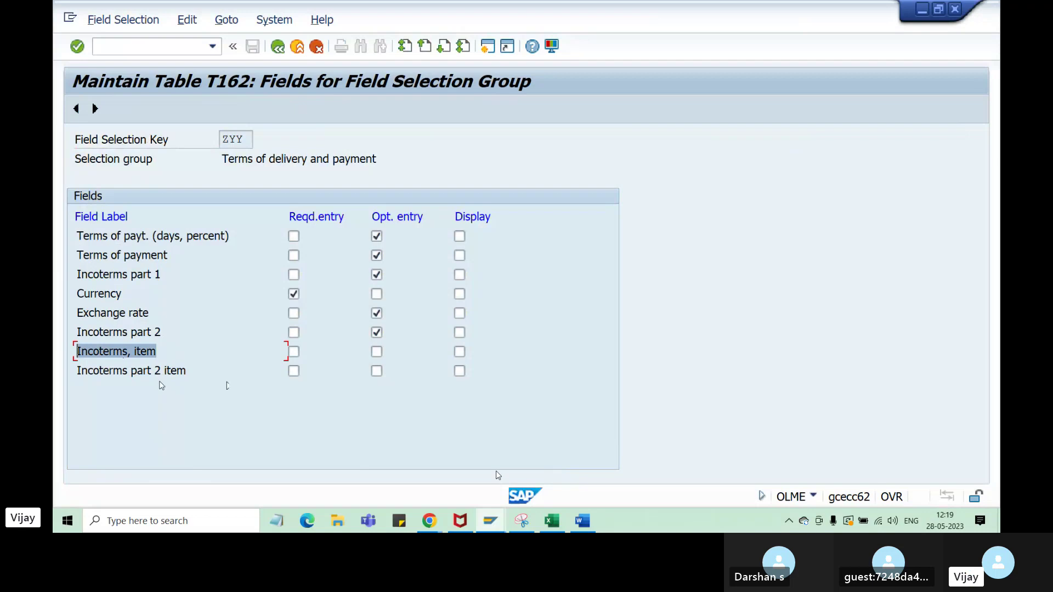
drag(186, 372, 109, 372)
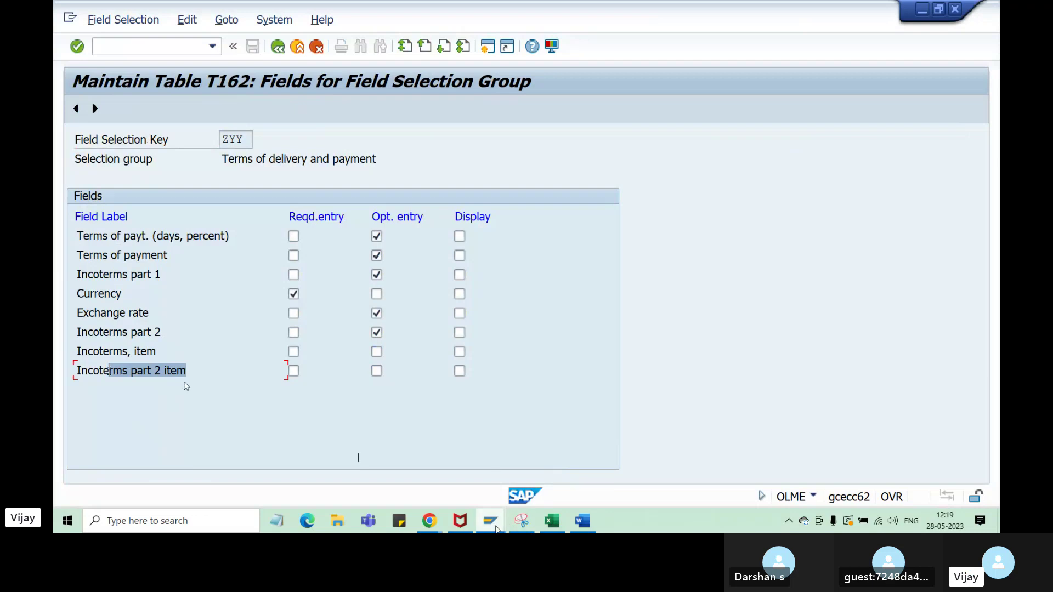
- Check the Incoterms code and location fields on the PO item's Delivery tab, then return to T162
mouse_move(512, 526)
click(496, 459)
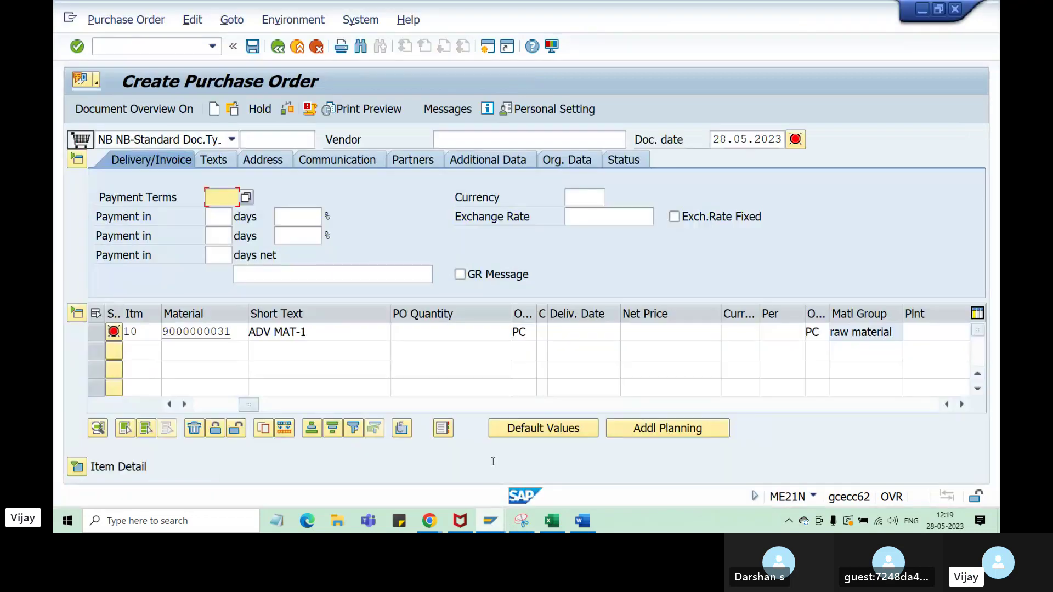
click(77, 467)
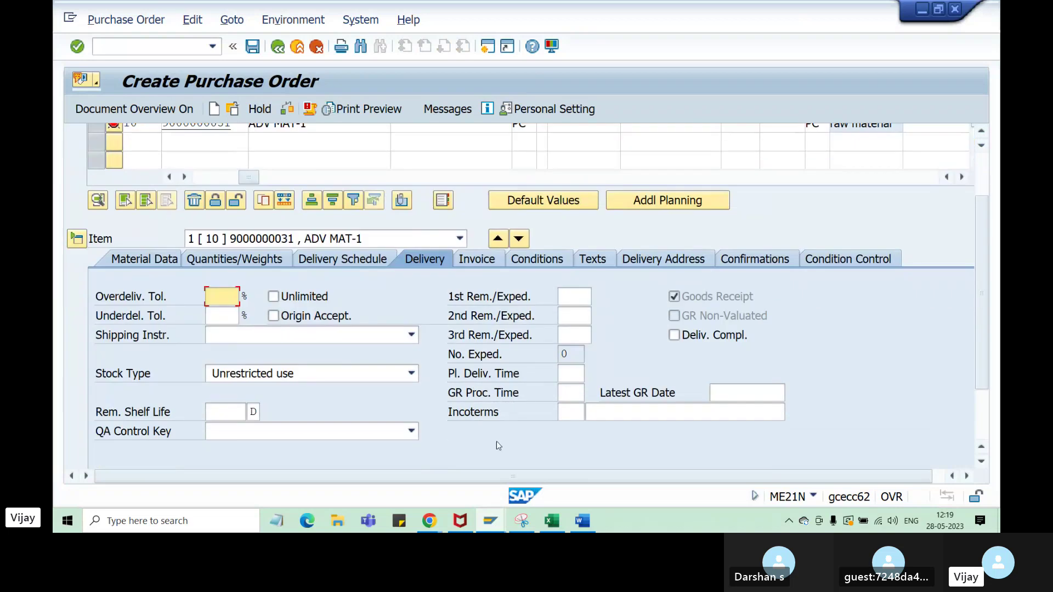
click(571, 413)
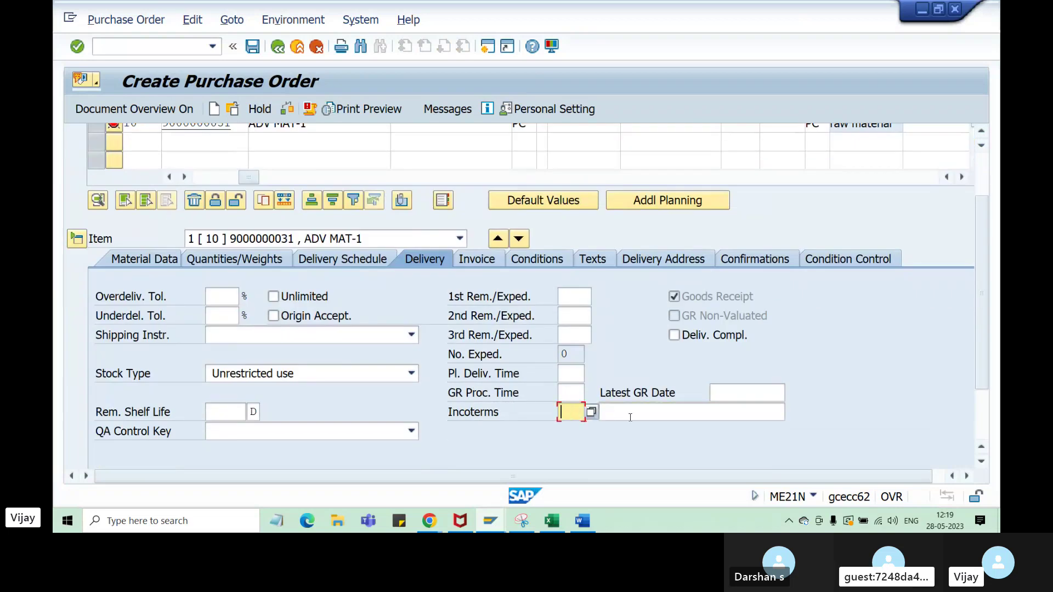
click(630, 418)
click(573, 417)
click(631, 413)
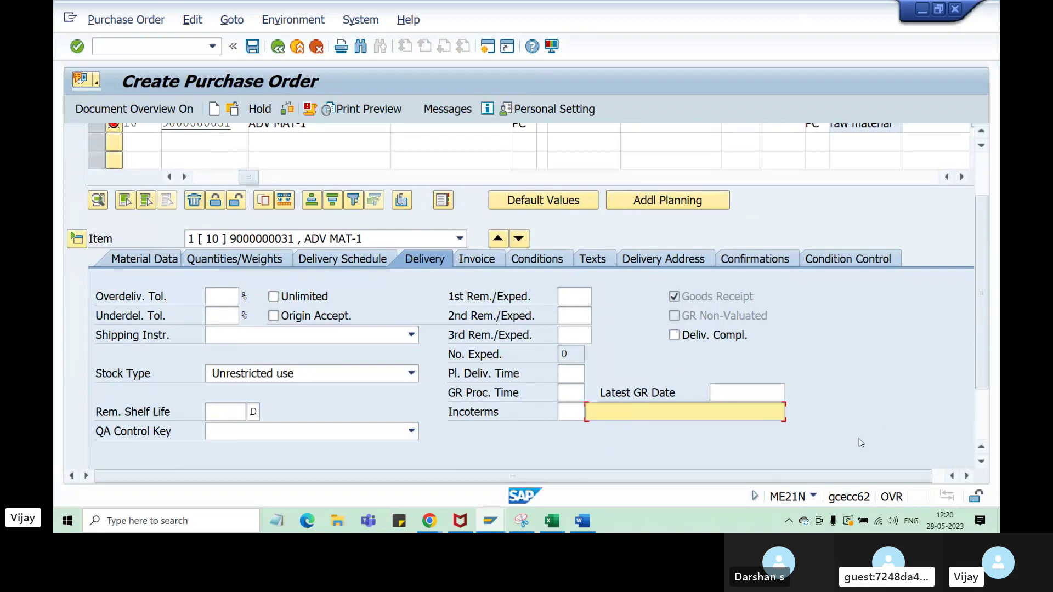
mouse_move(491, 521)
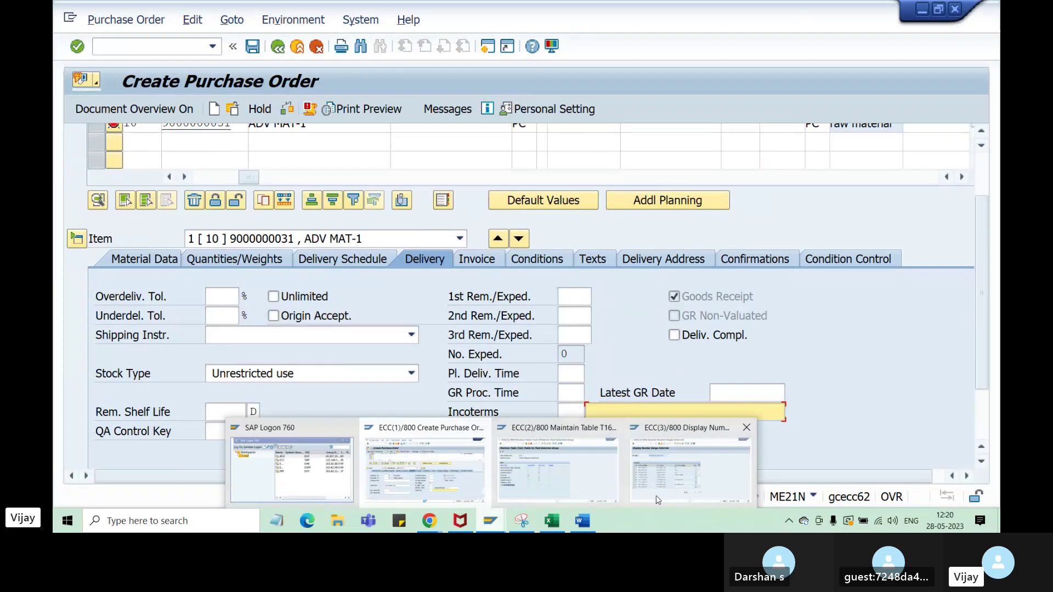
click(565, 475)
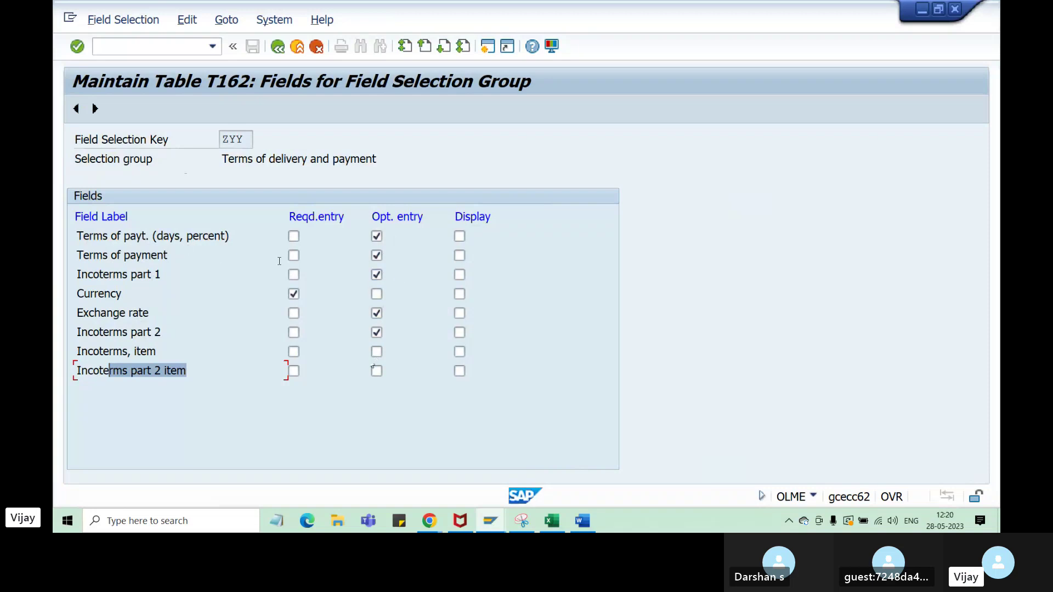
- Go back to ZYY's field selection groups list and bring the purchase order forward
click(377, 370)
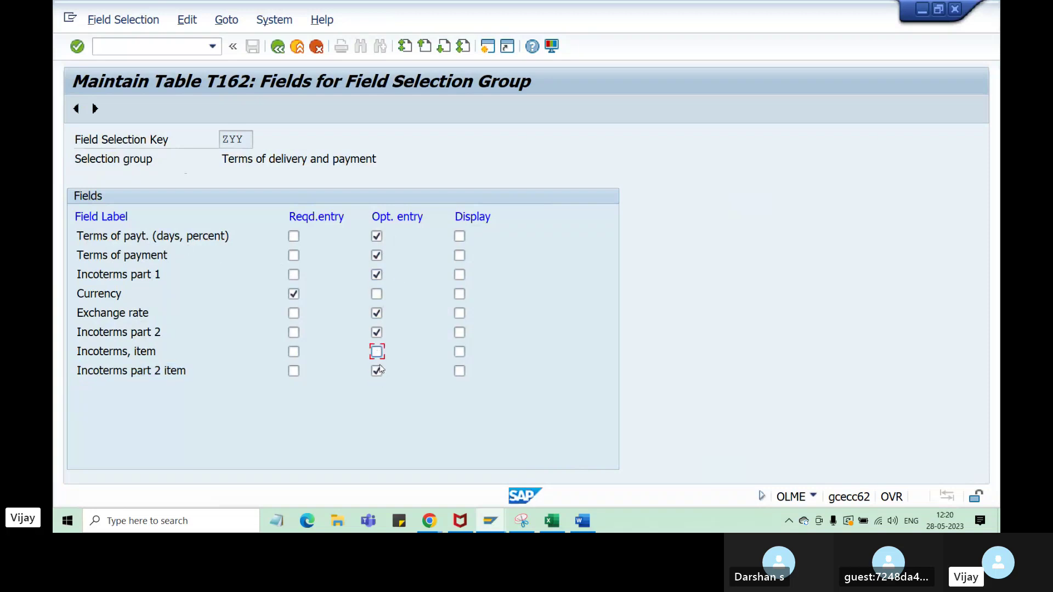
click(277, 47)
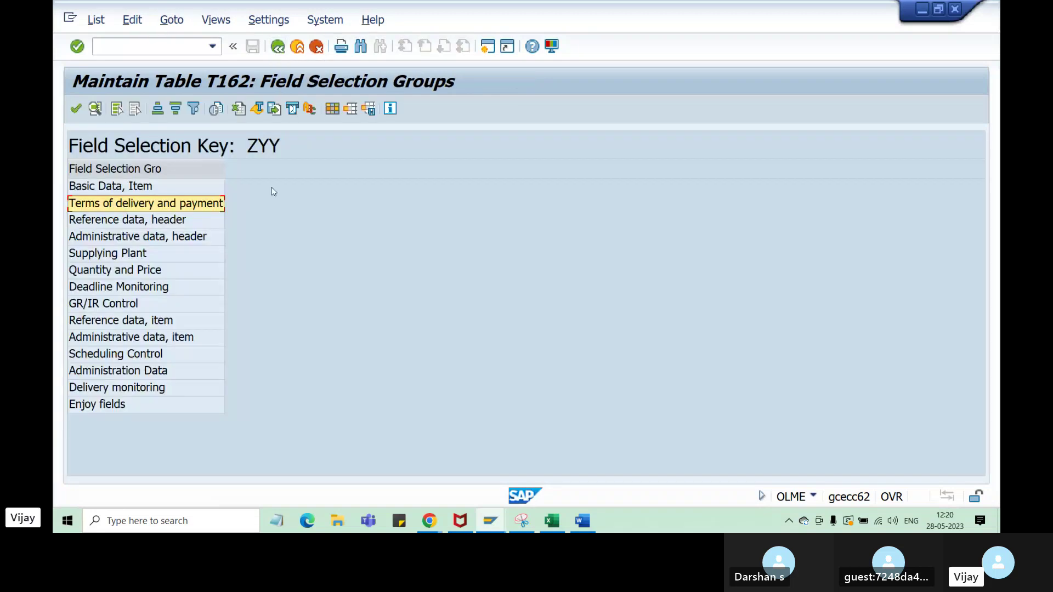
mouse_move(491, 524)
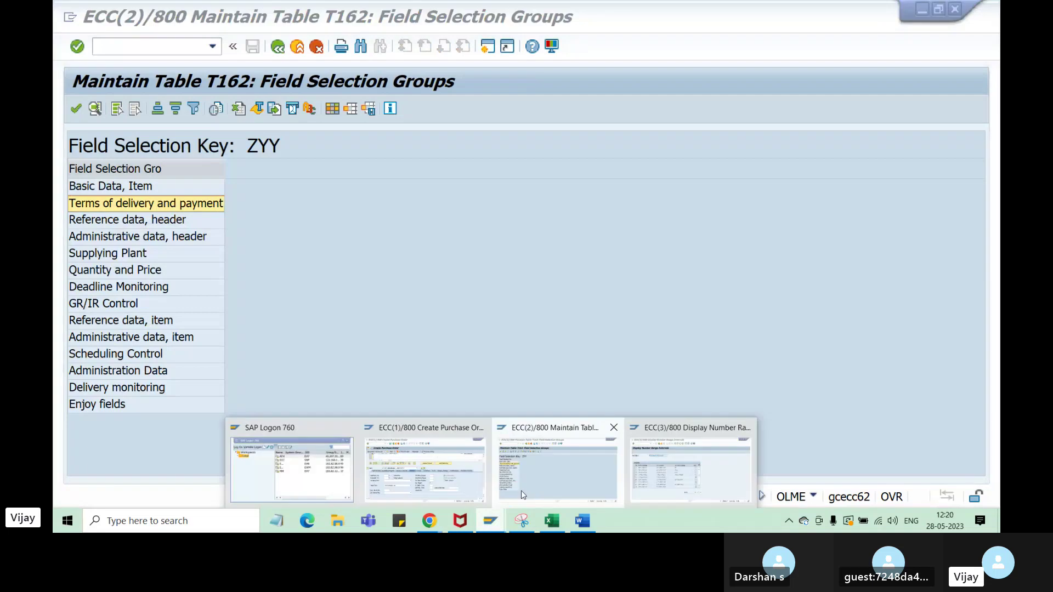
click(418, 481)
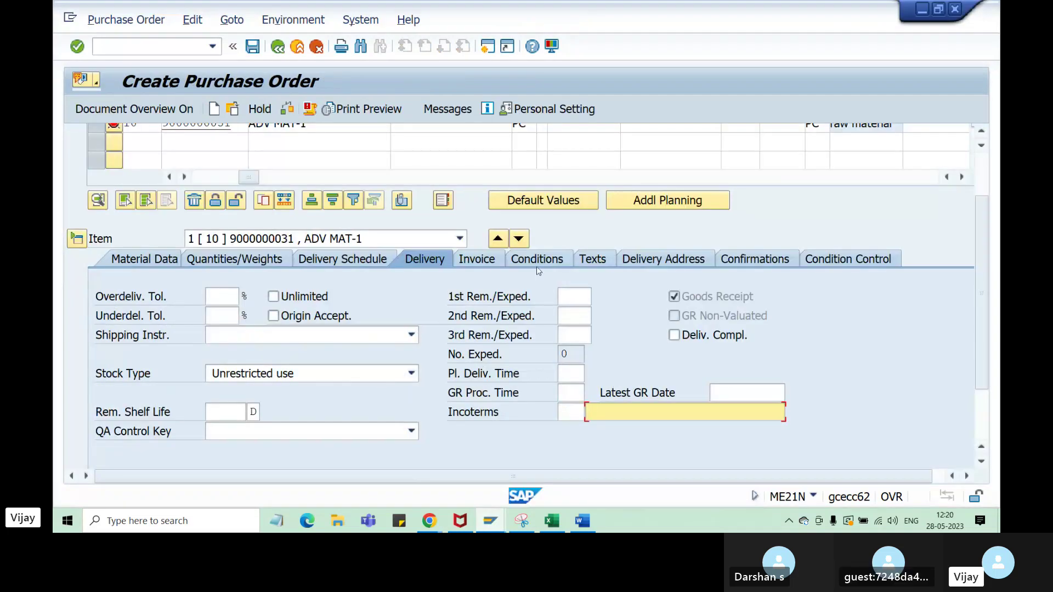
- Look at the Tax Code field on the item's Invoice tab, then return to the groups list
click(495, 261)
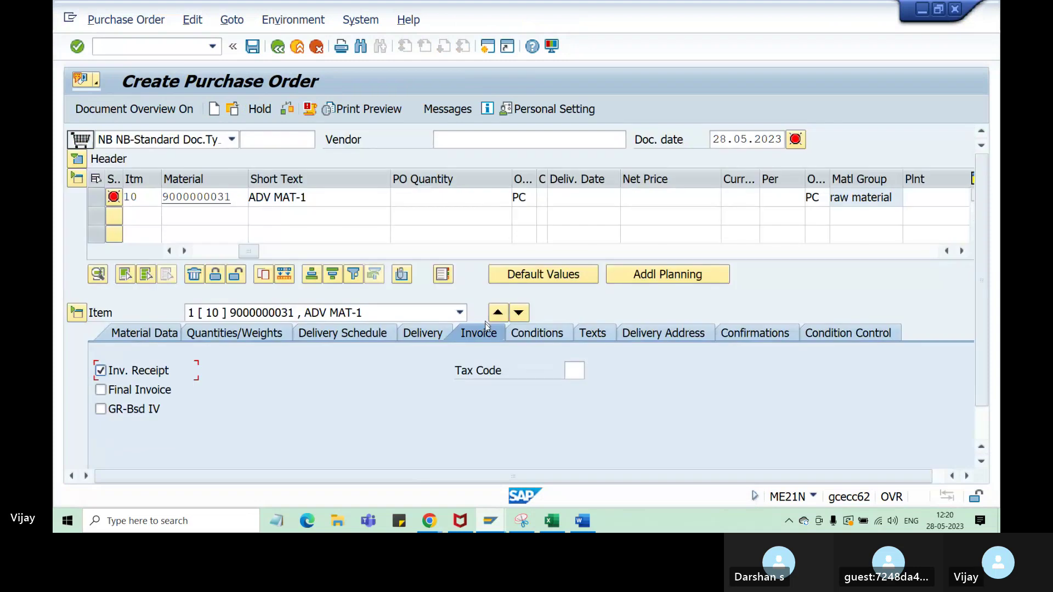
click(572, 372)
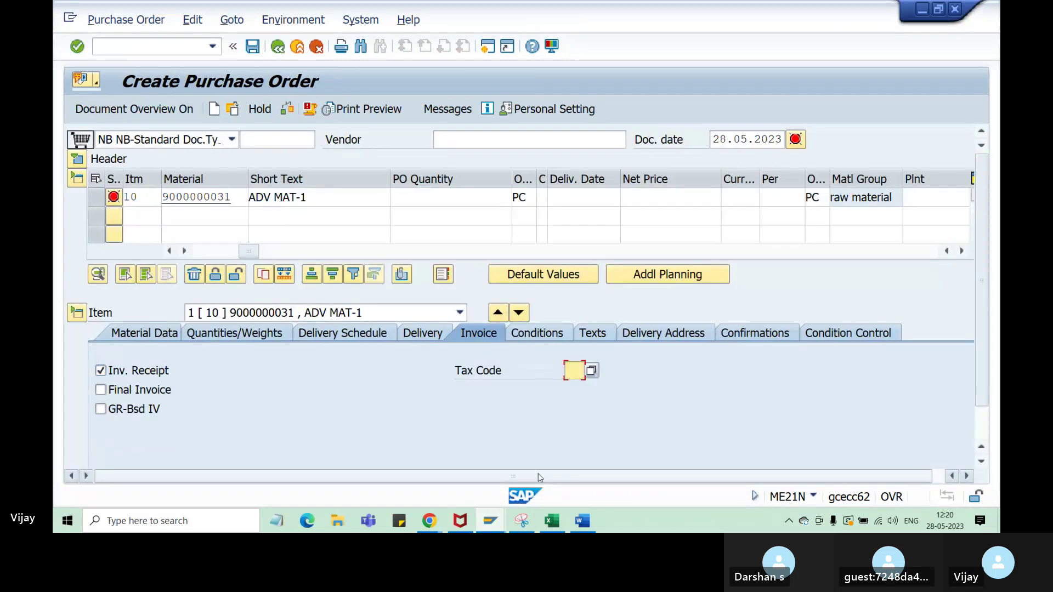
click(491, 520)
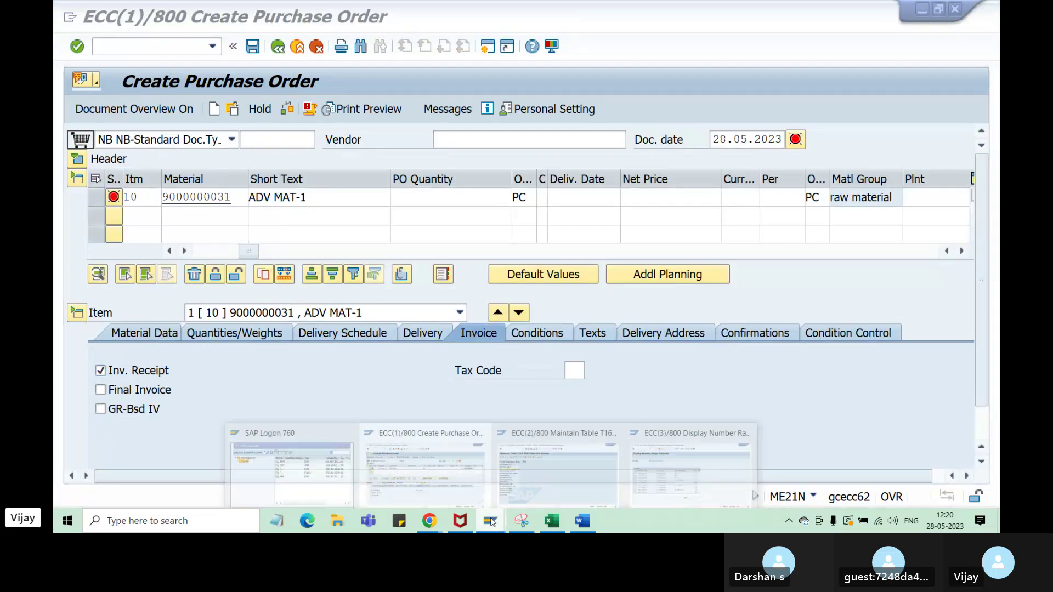
click(546, 488)
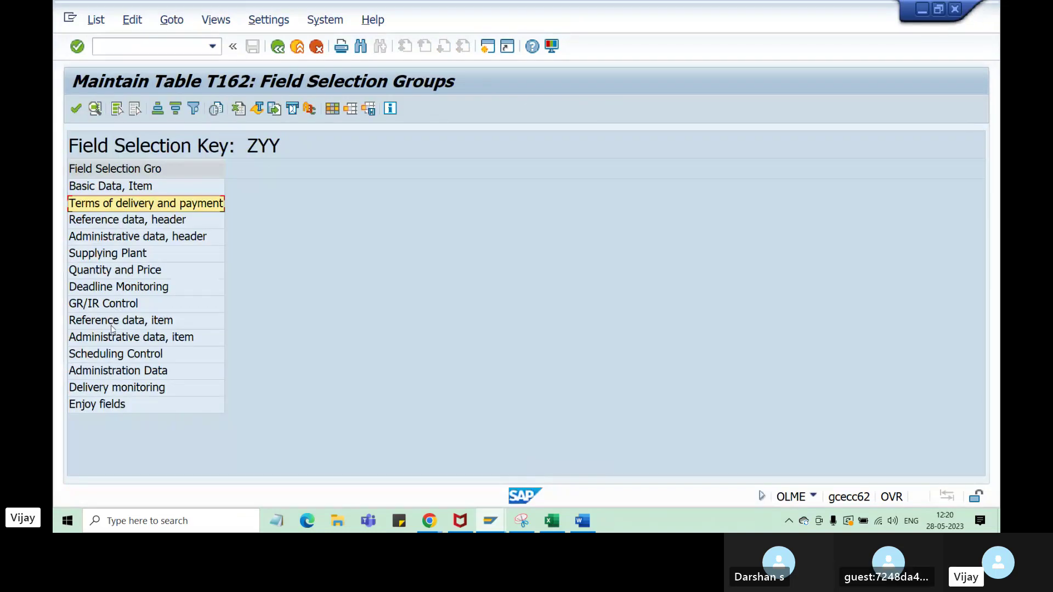
- Browse the Reference data header, Administrative data header and Supplying Plant groups for key ZYY
double_click(108, 221)
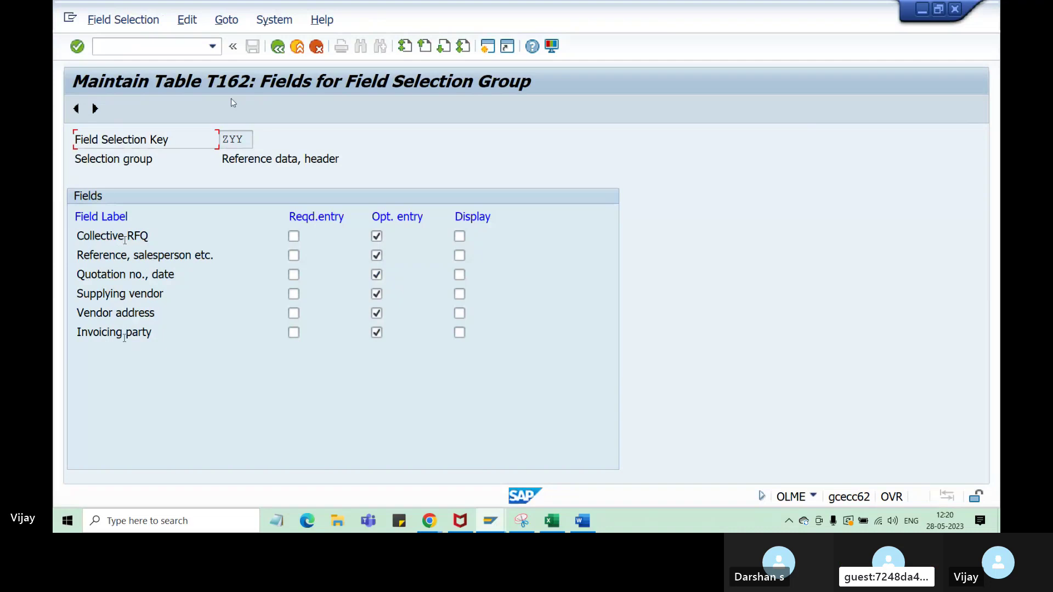
click(270, 51)
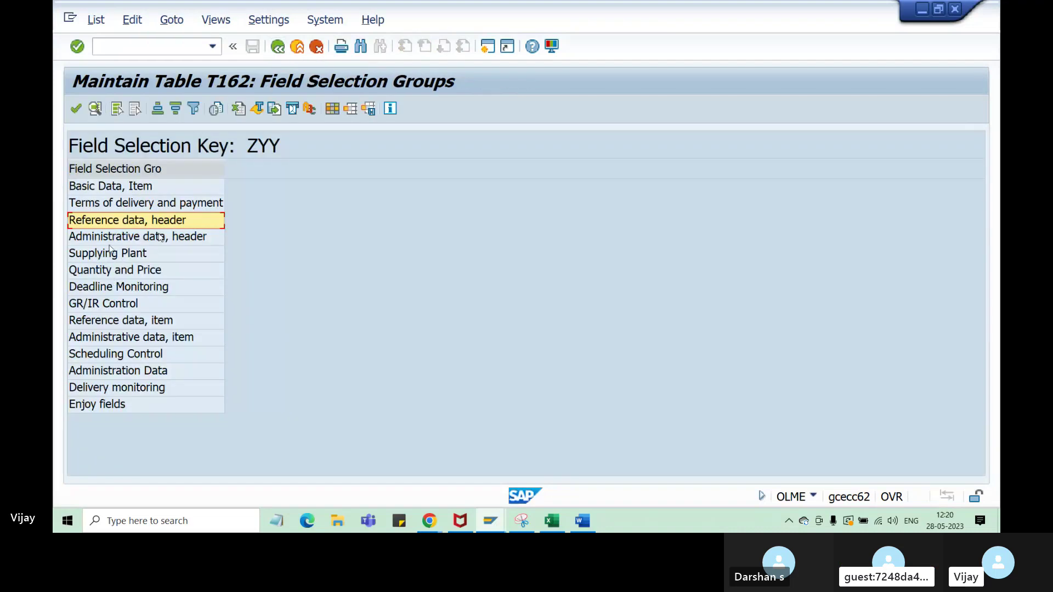
double_click(131, 251)
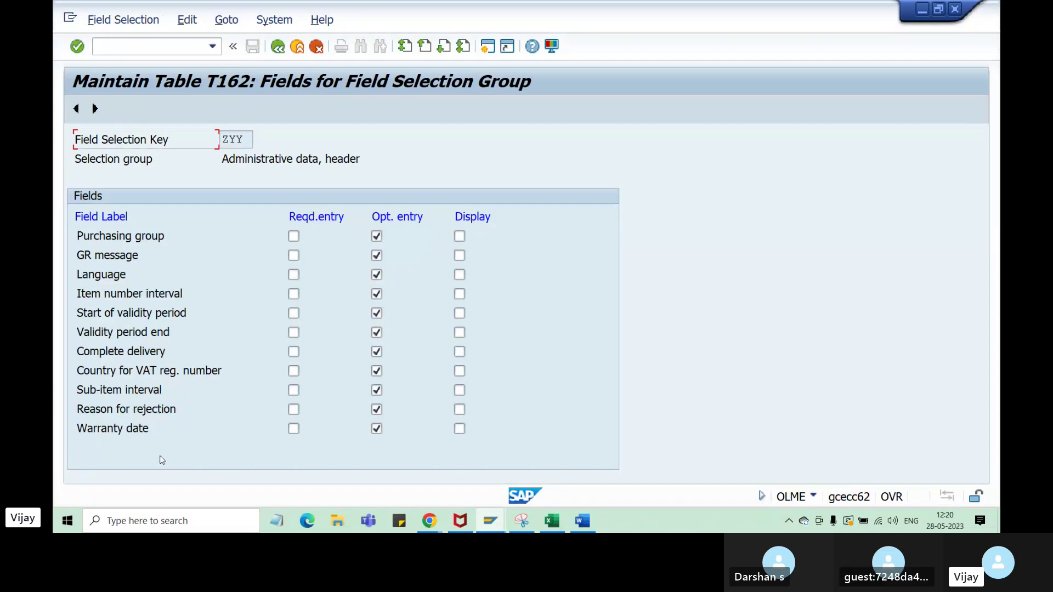
click(277, 46)
double_click(126, 253)
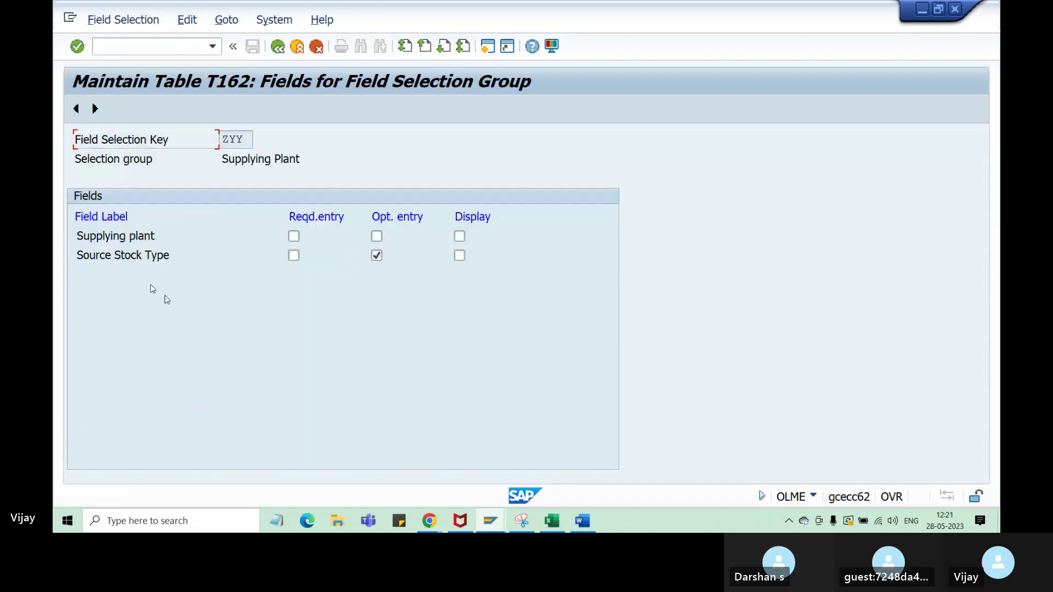
click(277, 47)
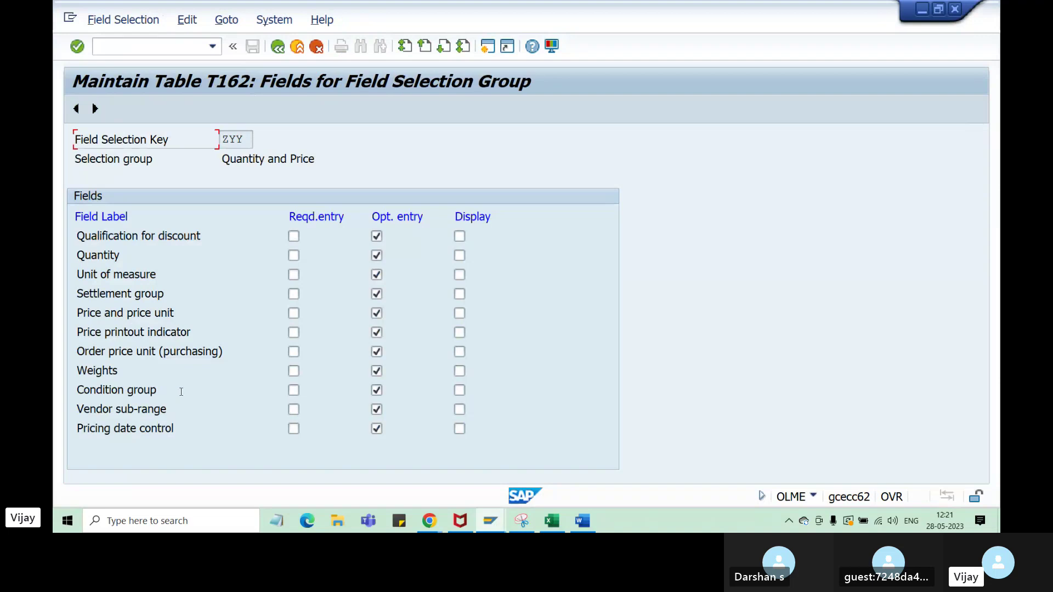
click(277, 47)
- Locate Goods receipt processing time in the Deadline Monitoring group, then switch to the purchase order
click(112, 292)
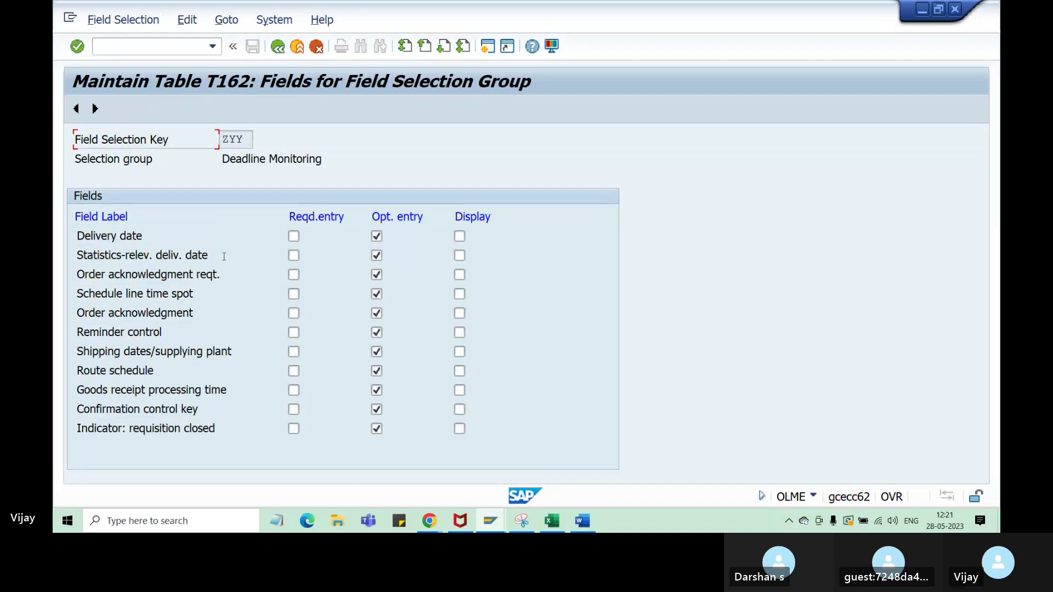
drag(77, 390, 241, 388)
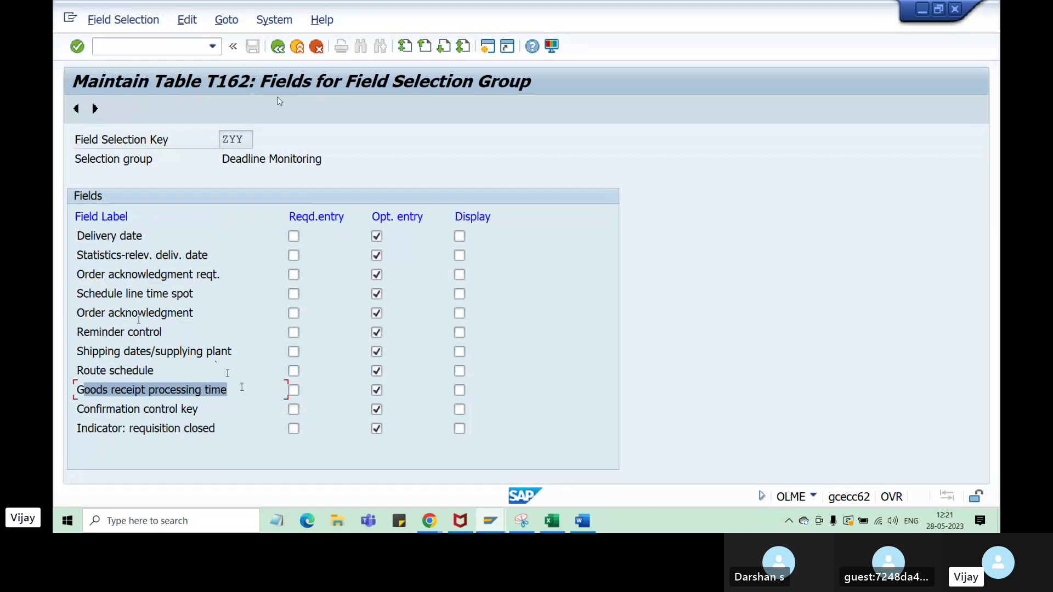
click(484, 528)
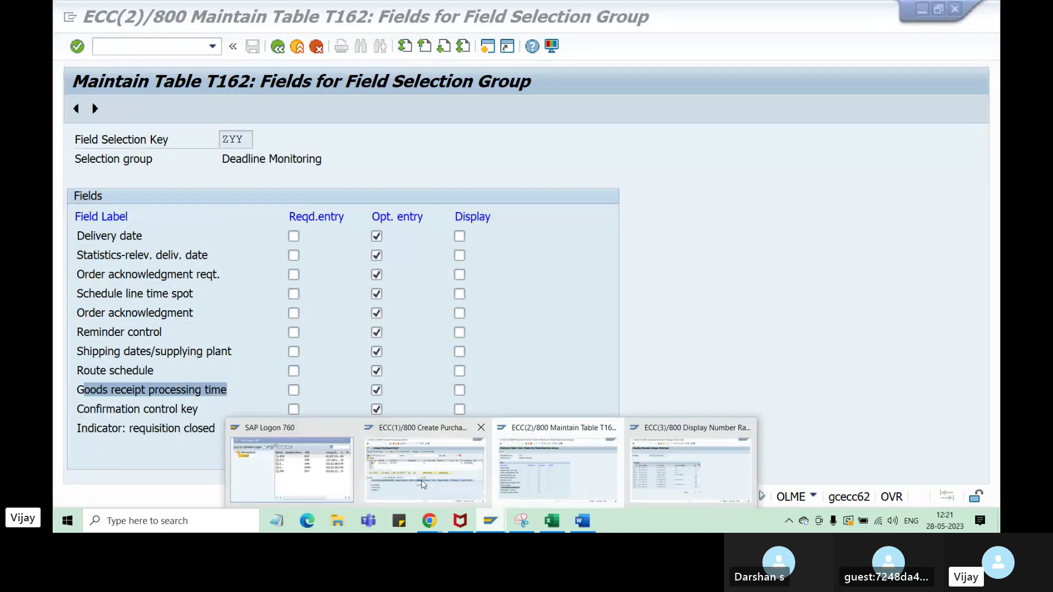
click(421, 484)
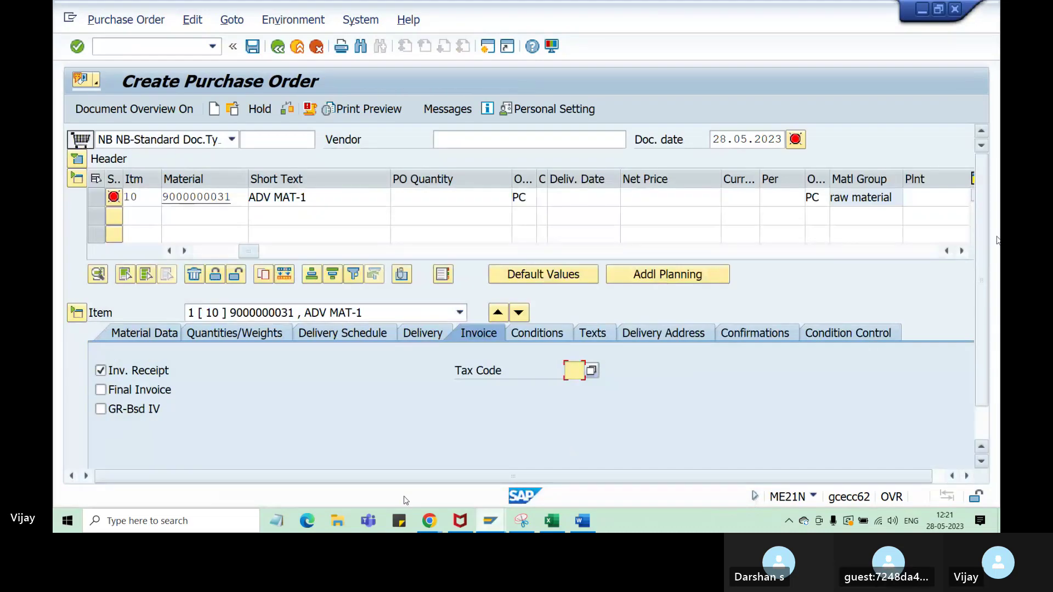
- Find the GR Proc. Time field on the PO item's Delivery tab
scroll(985, 225, down, 2)
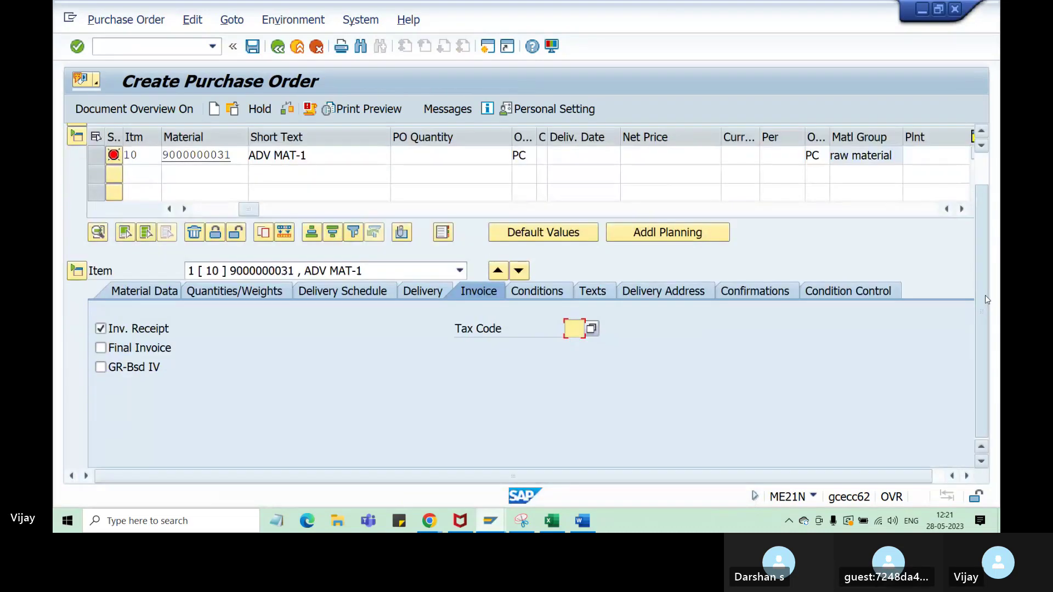
click(152, 293)
click(348, 333)
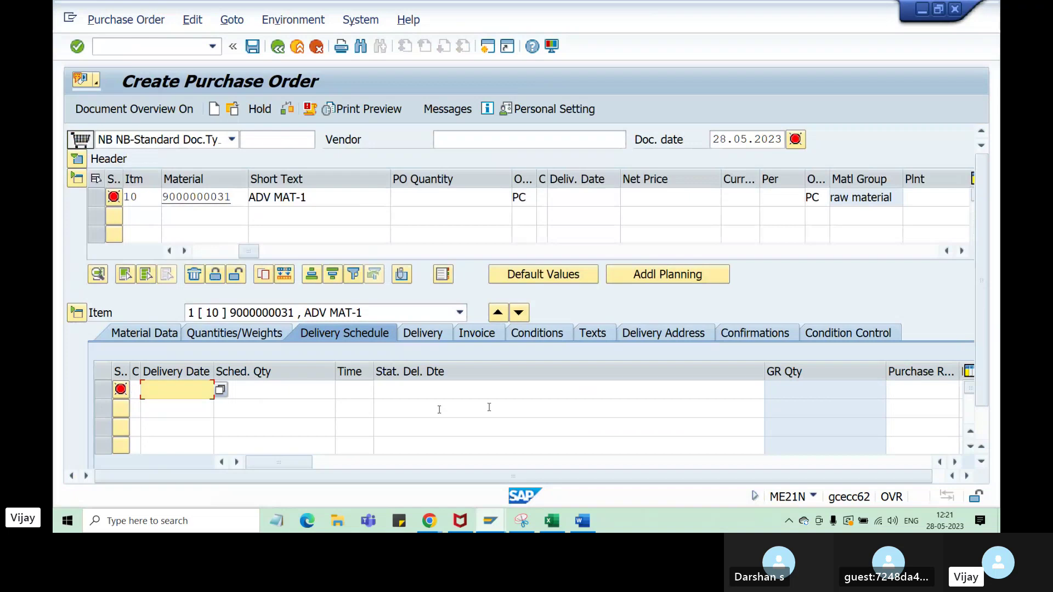
scroll(488, 408, down, 1)
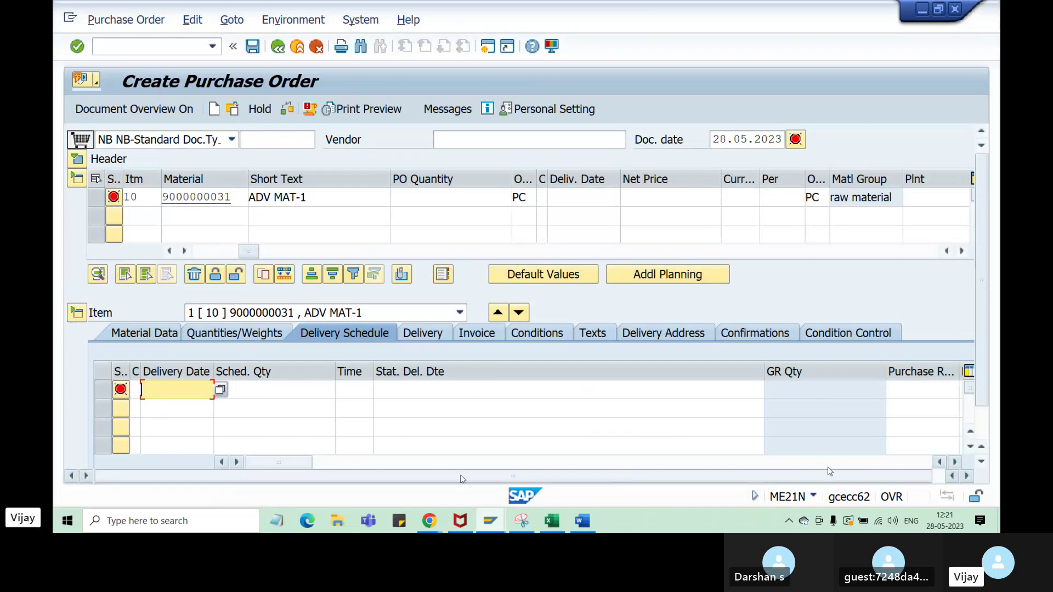
click(952, 477)
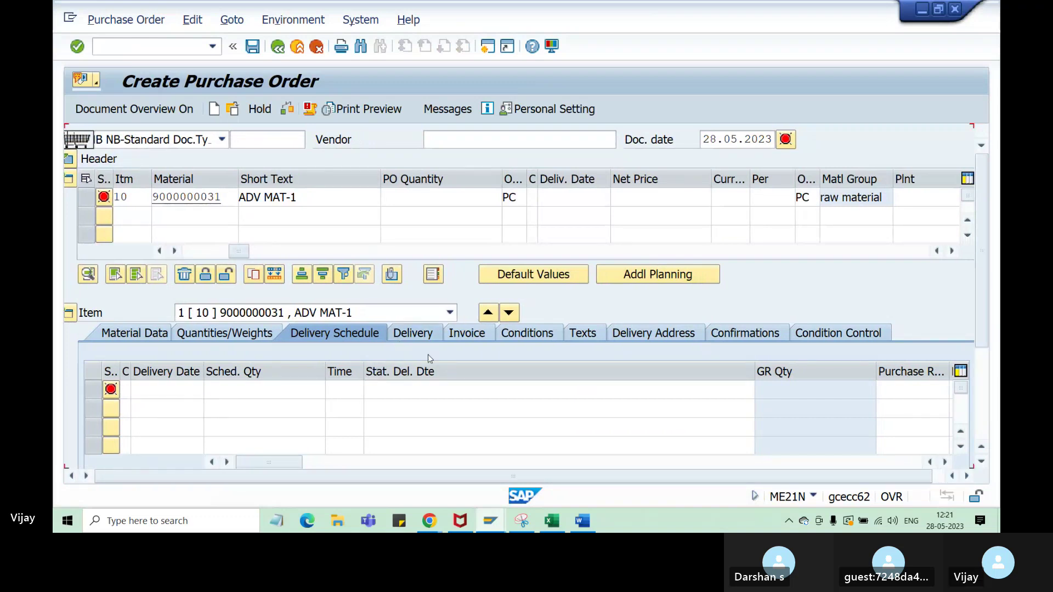
click(416, 333)
scroll(436, 372, down, 1)
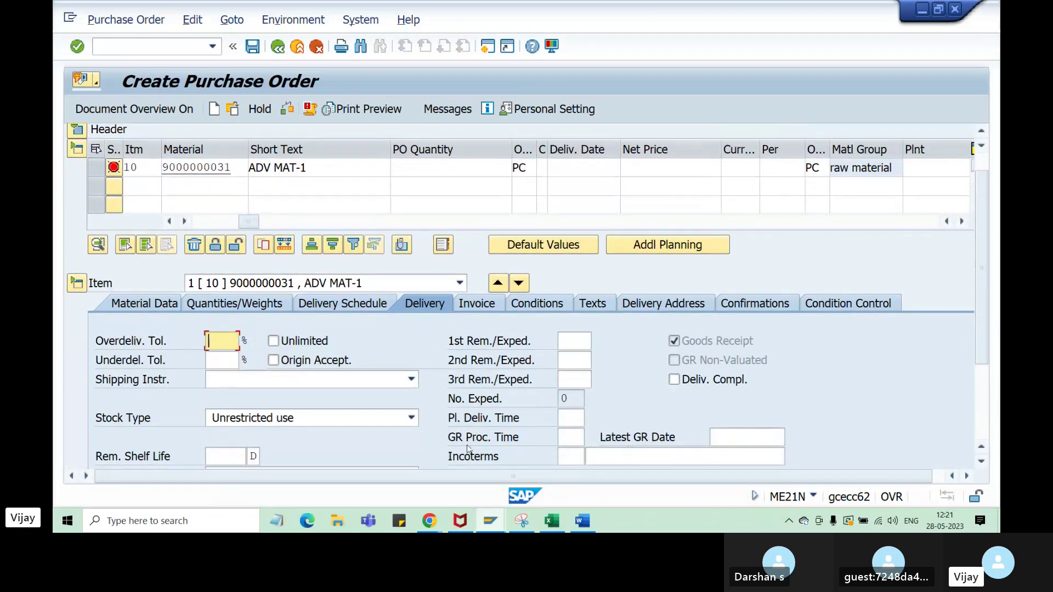
click(570, 438)
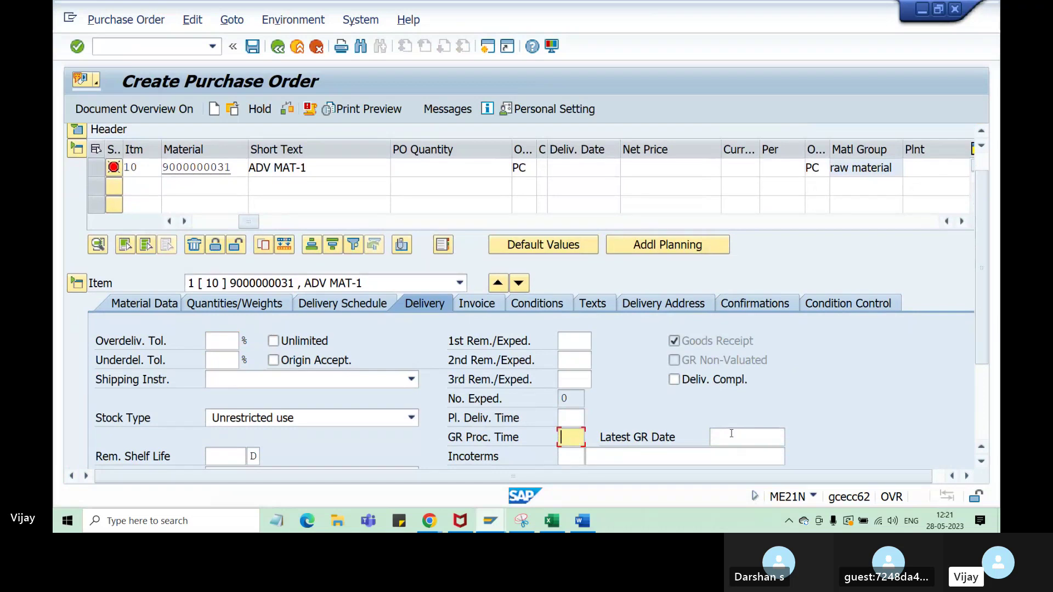
scroll(807, 407, down, 1)
scroll(807, 407, down, 1)
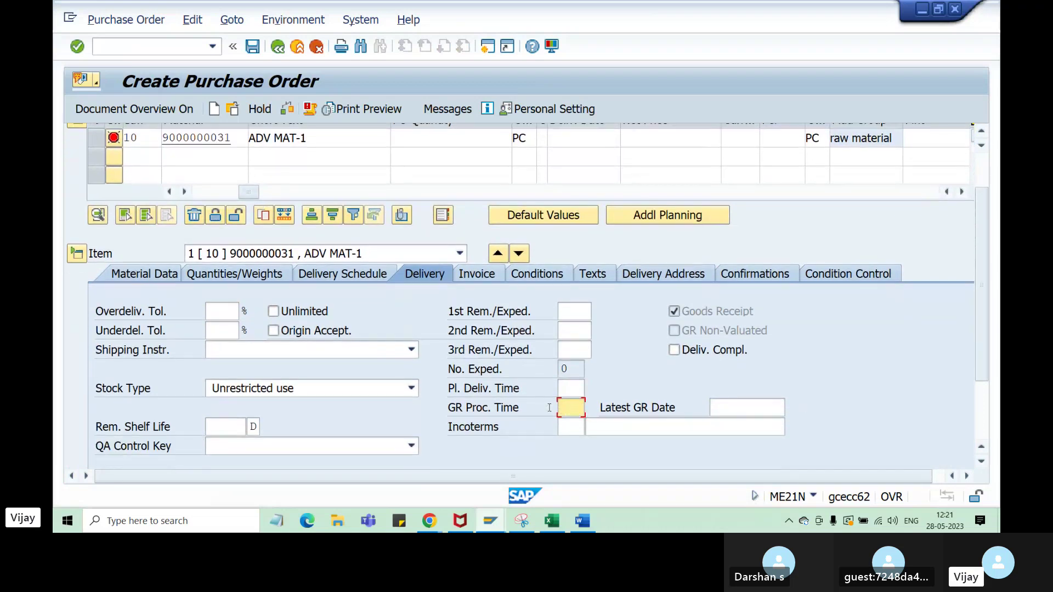
click(518, 412)
- Untick Opt. entry for Goods receipt processing time in ZYY's Deadline Monitoring group
click(491, 521)
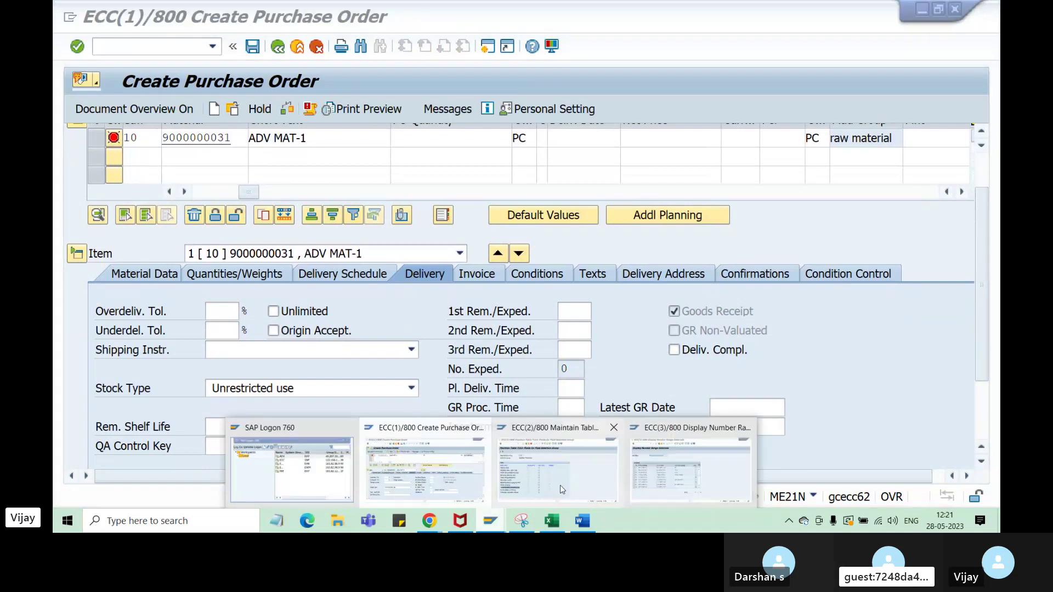
click(559, 487)
click(376, 390)
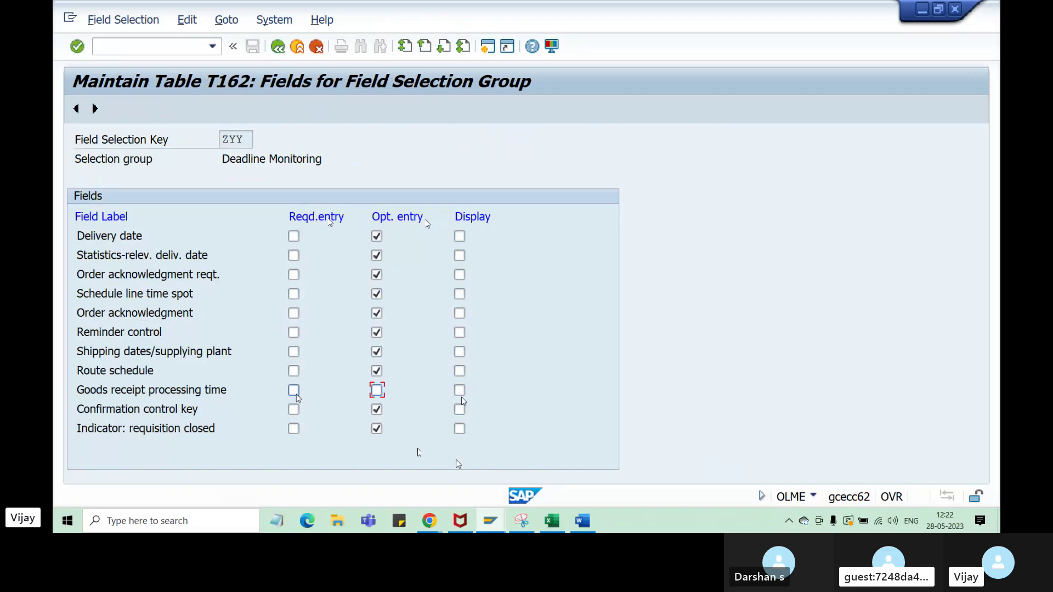
- Tick Reqd.entry for Goods receipt processing time and check its effect in the purchase order session
click(295, 392)
click(490, 521)
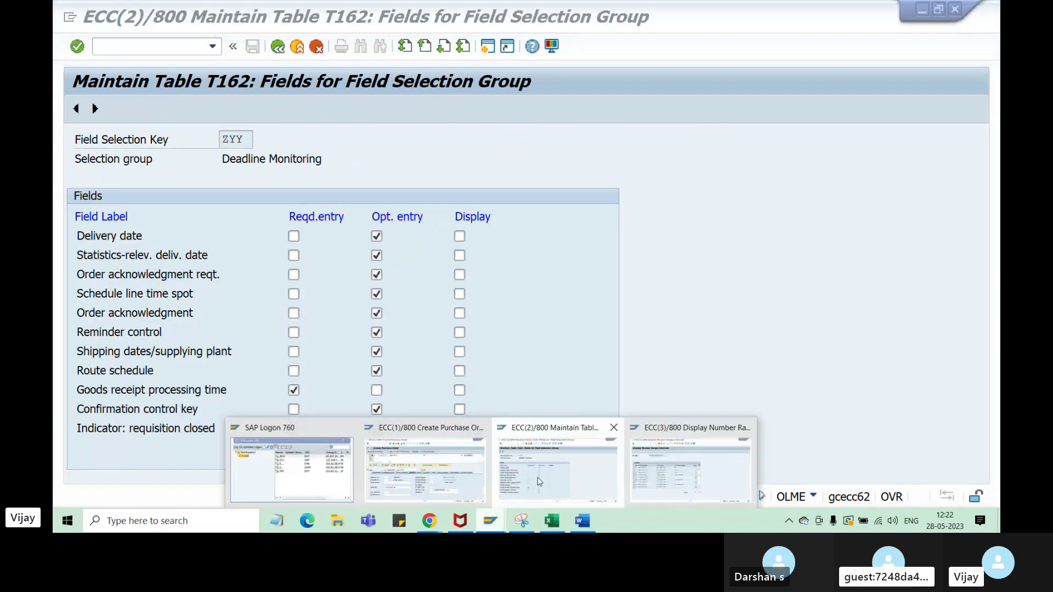
click(458, 483)
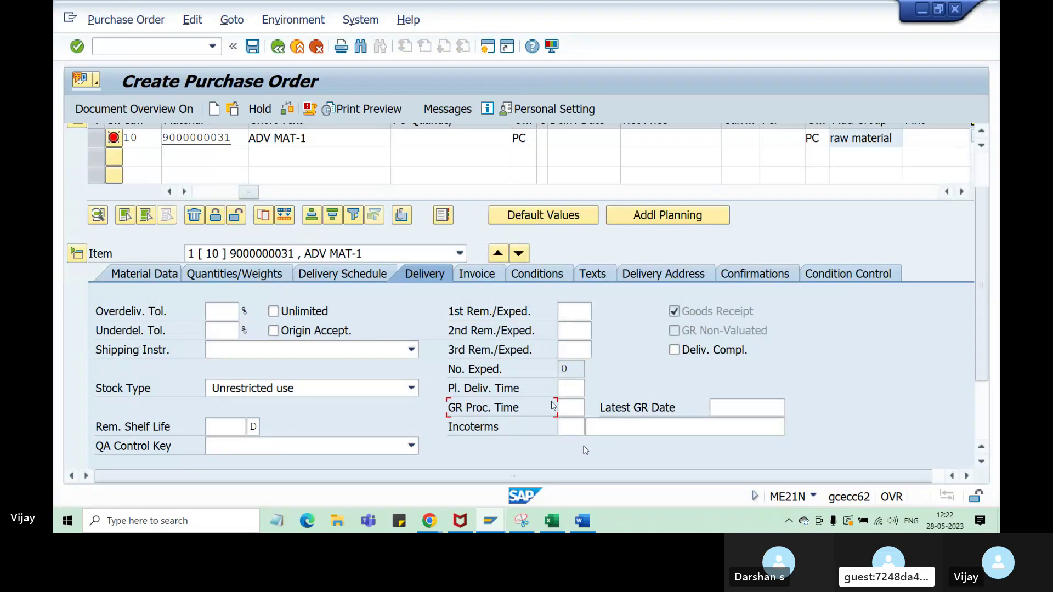
click(490, 520)
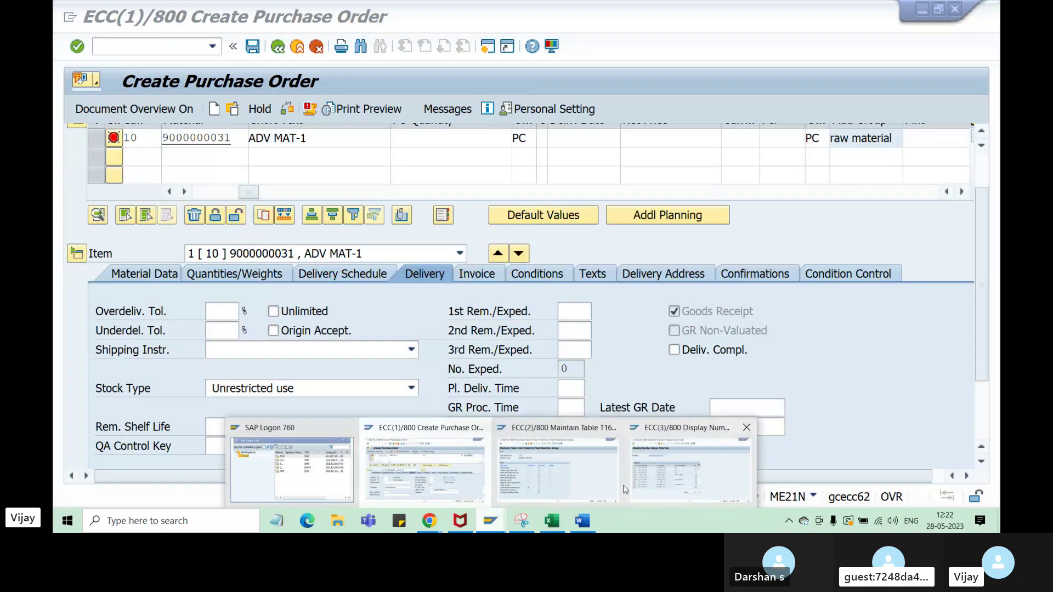
click(620, 488)
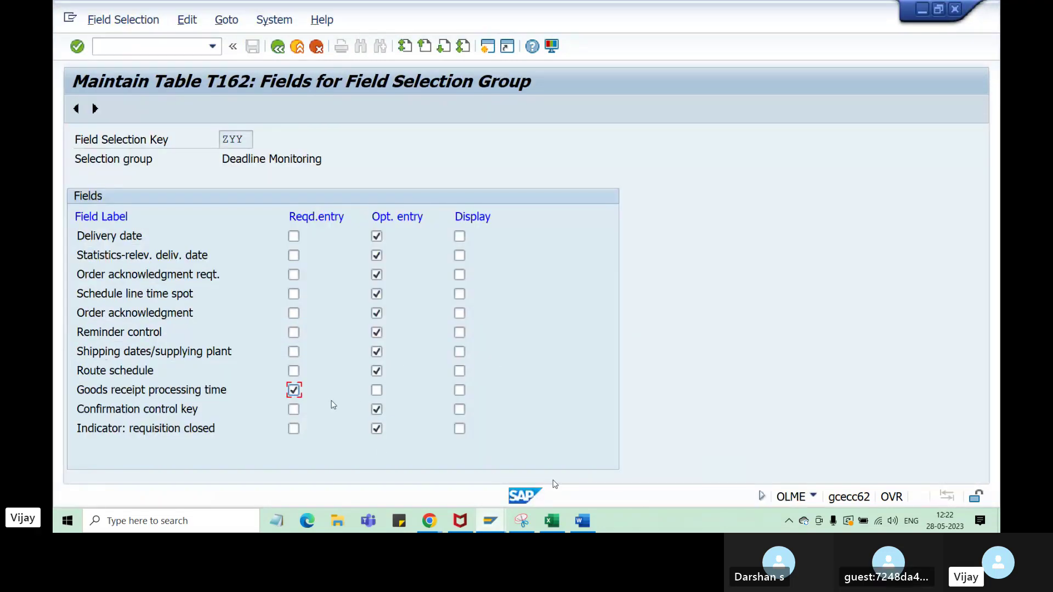
- Untick Reqd.entry for Goods receipt processing time and go back to the Screen Layout overview
click(294, 390)
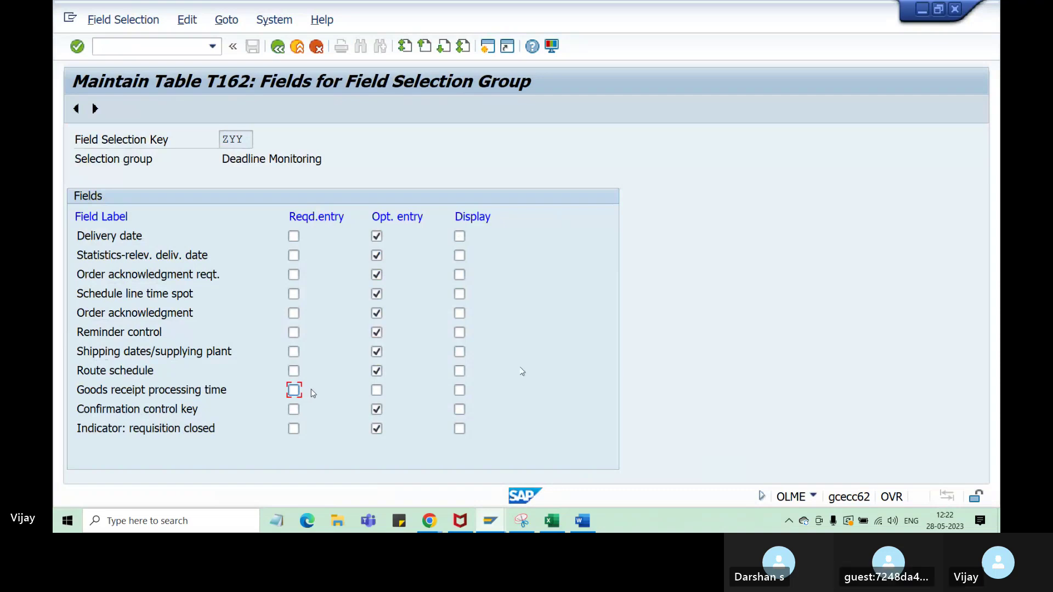
click(277, 46)
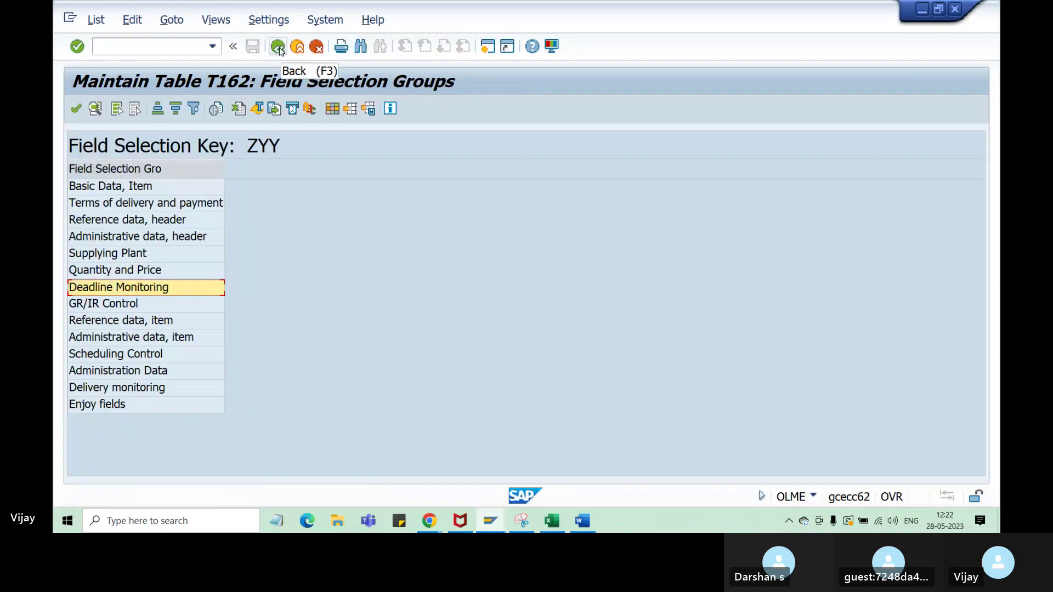
click(278, 47)
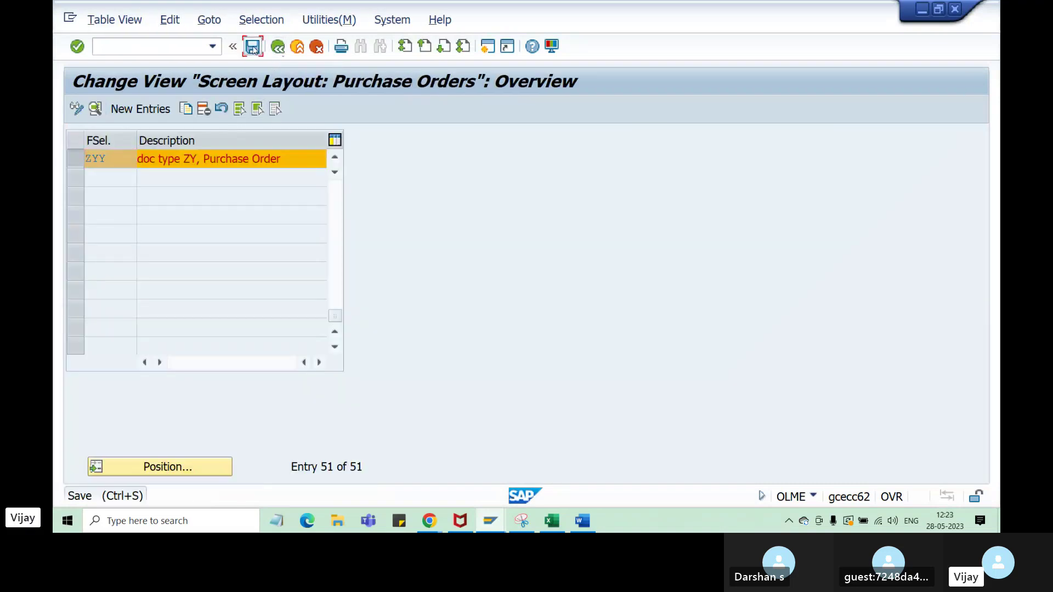
- Save the ZYY field selection changes under the existing customizing request
click(253, 48)
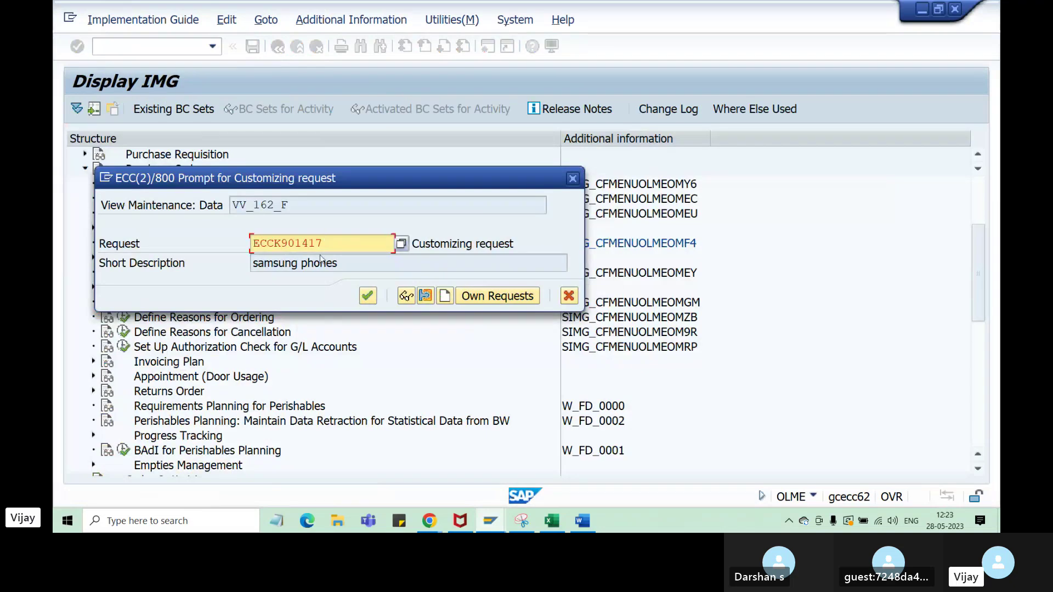
drag(323, 244, 256, 245)
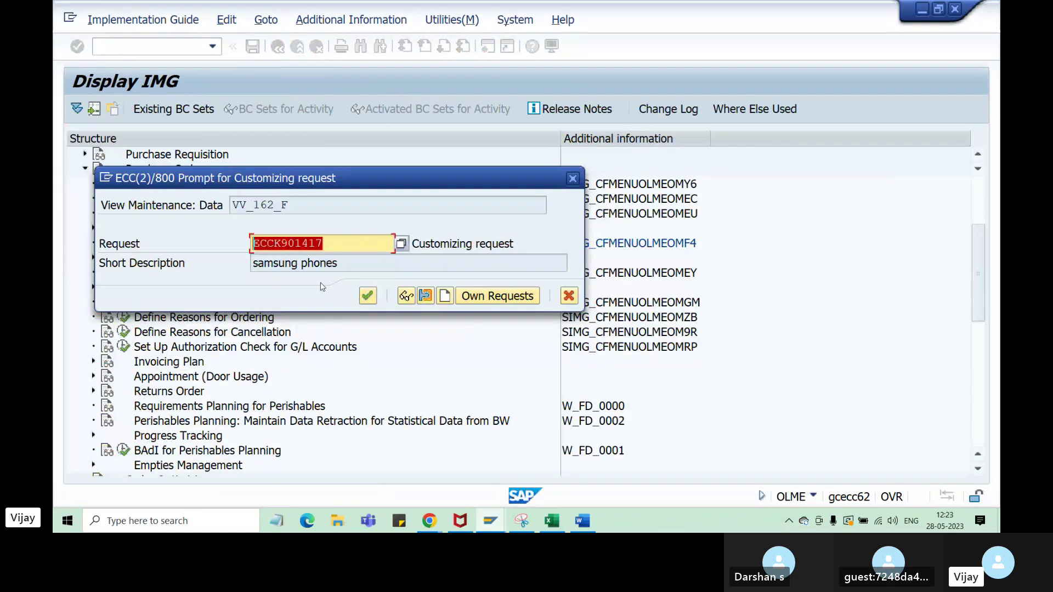
click(367, 299)
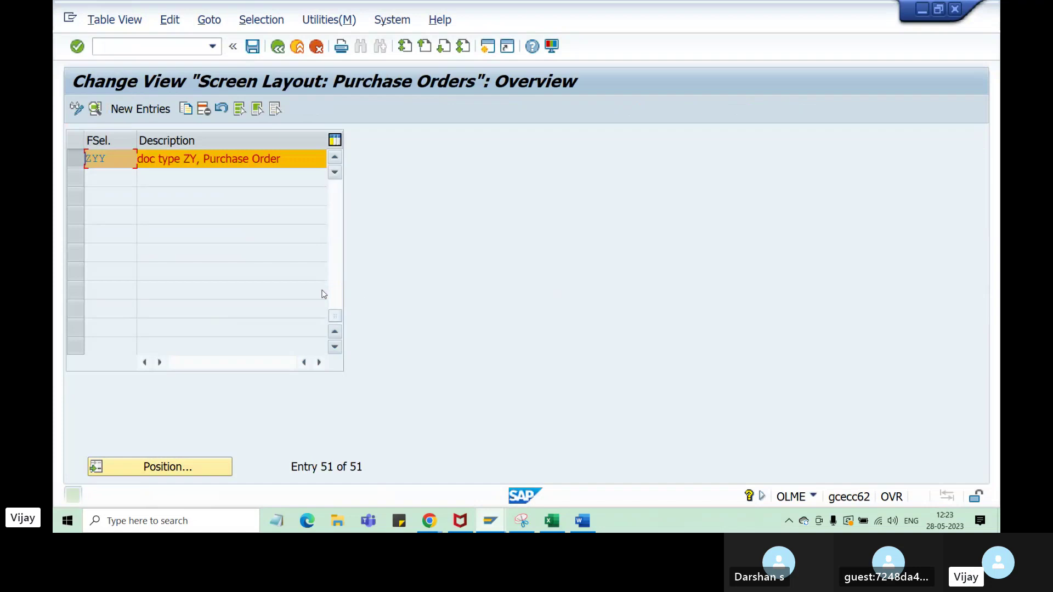
click(551, 521)
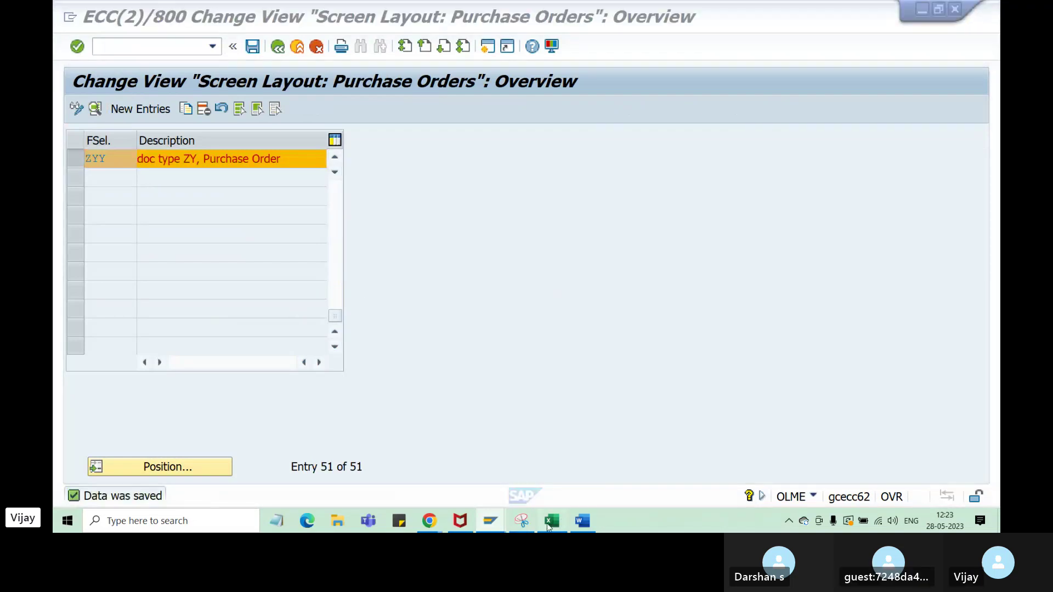
- Change the G50 note to read 'ZYY Done'
double_click(517, 382)
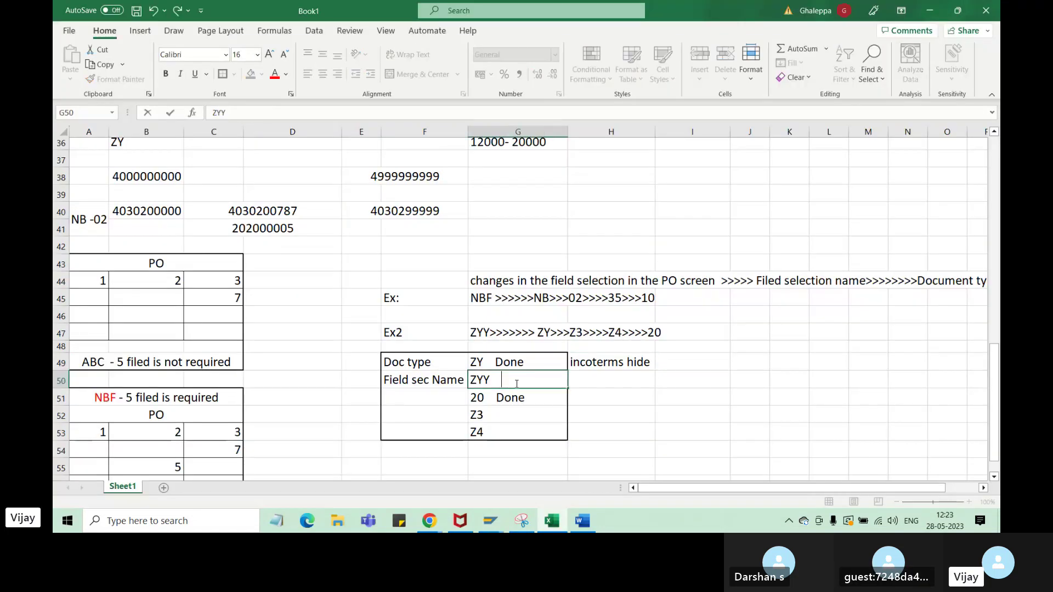
text(Done)
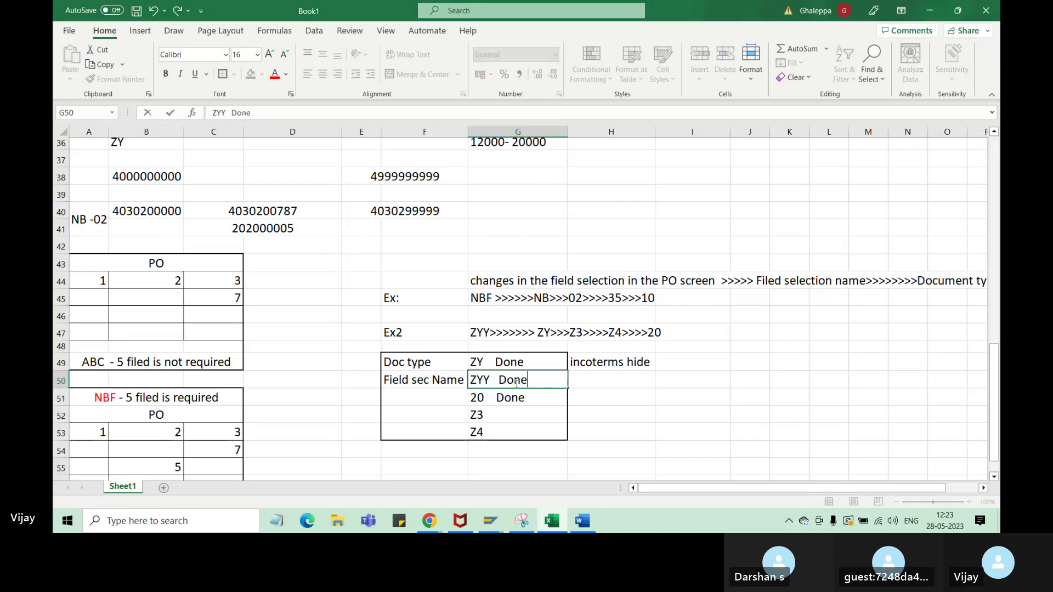
click(498, 379)
key(BackSpace)
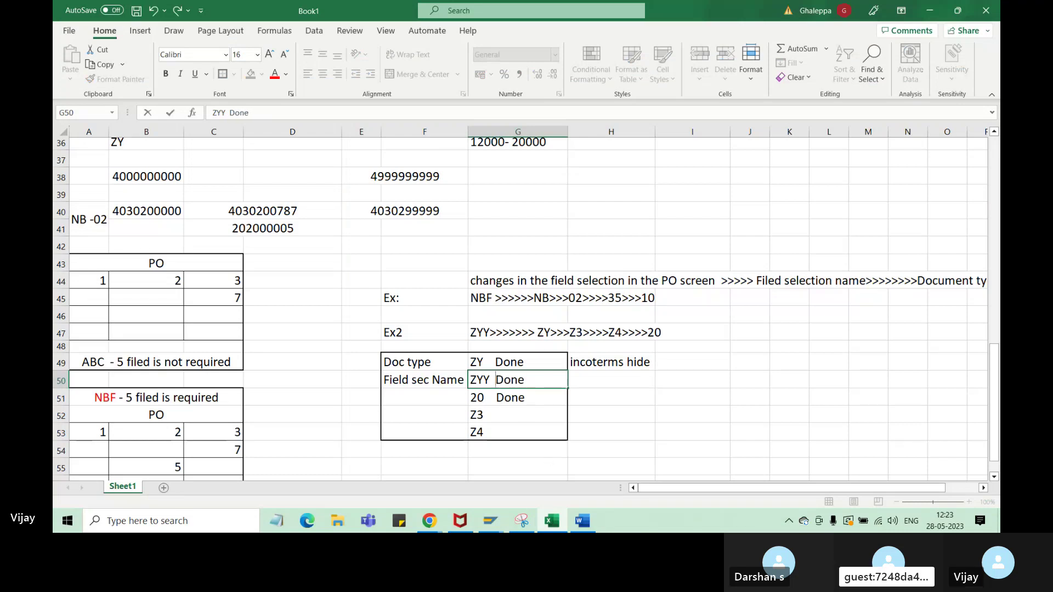
click(506, 417)
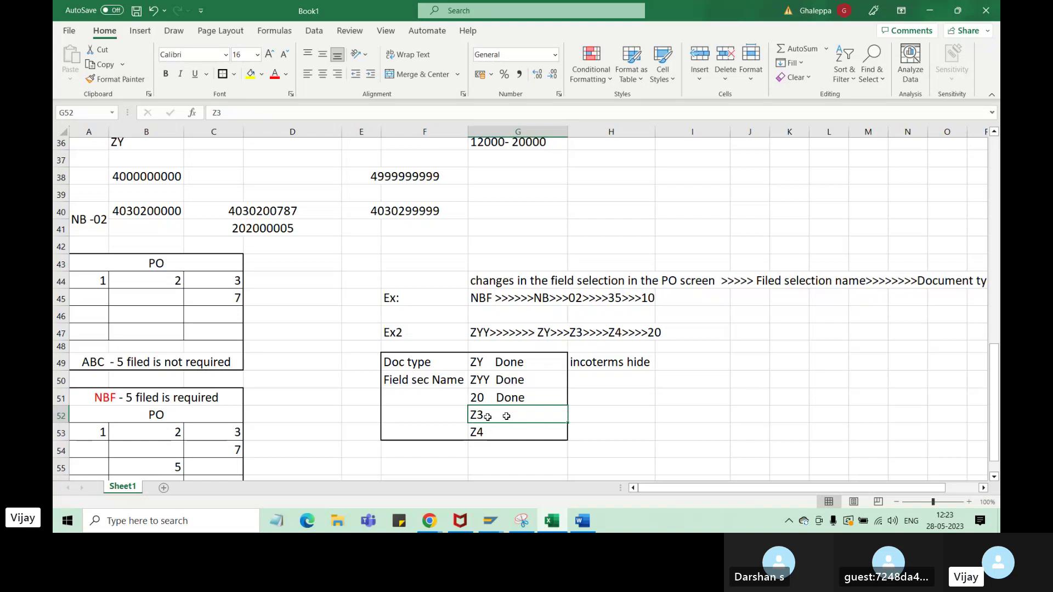
- Label F52 'Inte range' and F53 'Exter range' beside the Z3 and Z4 rows
click(462, 415)
text(Inte ran)
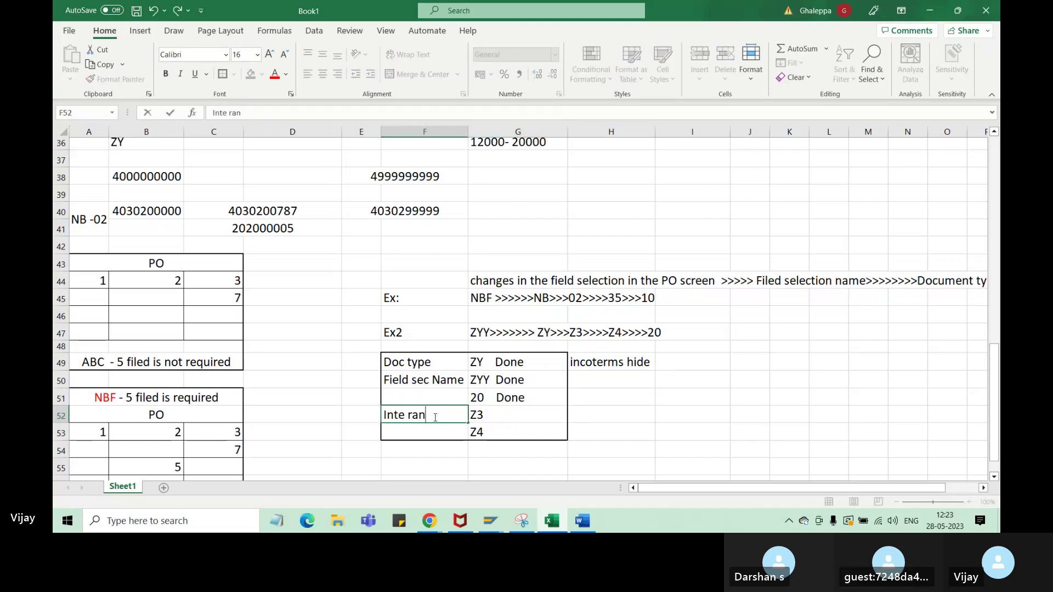
text(ge)
click(429, 433)
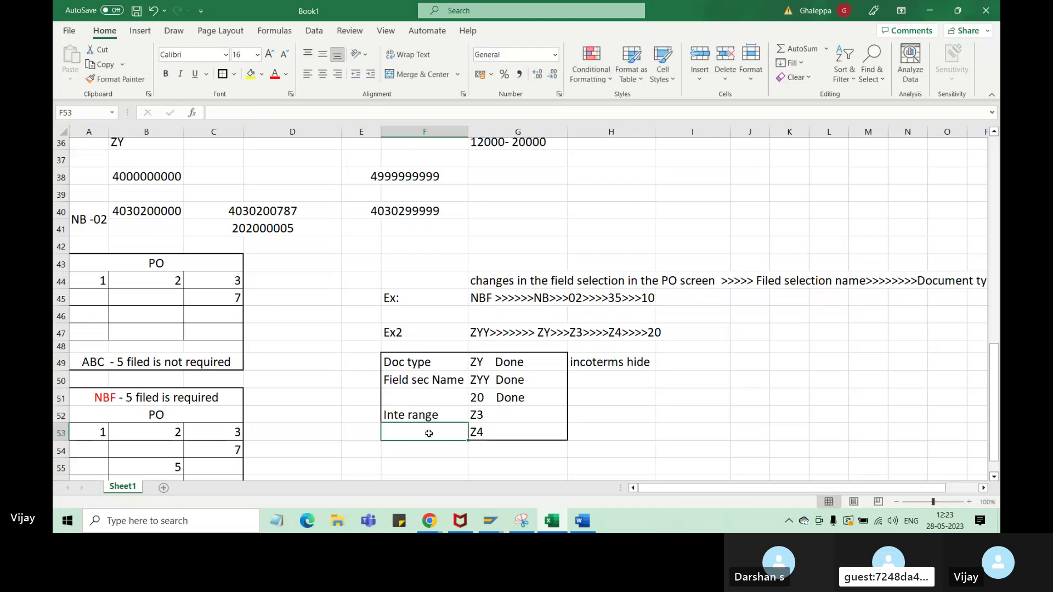
text(Exter range)
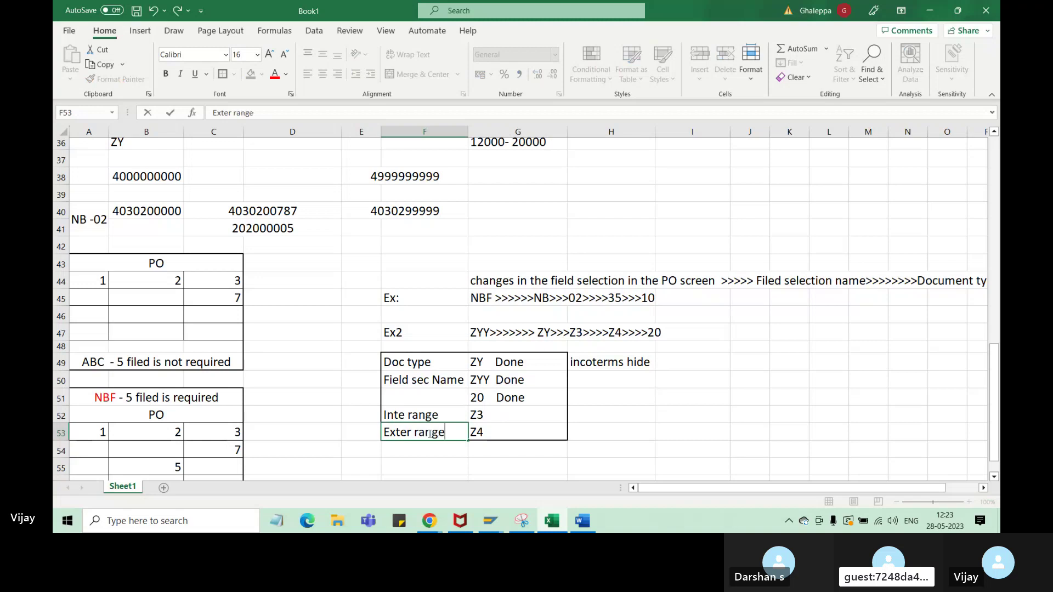
click(489, 436)
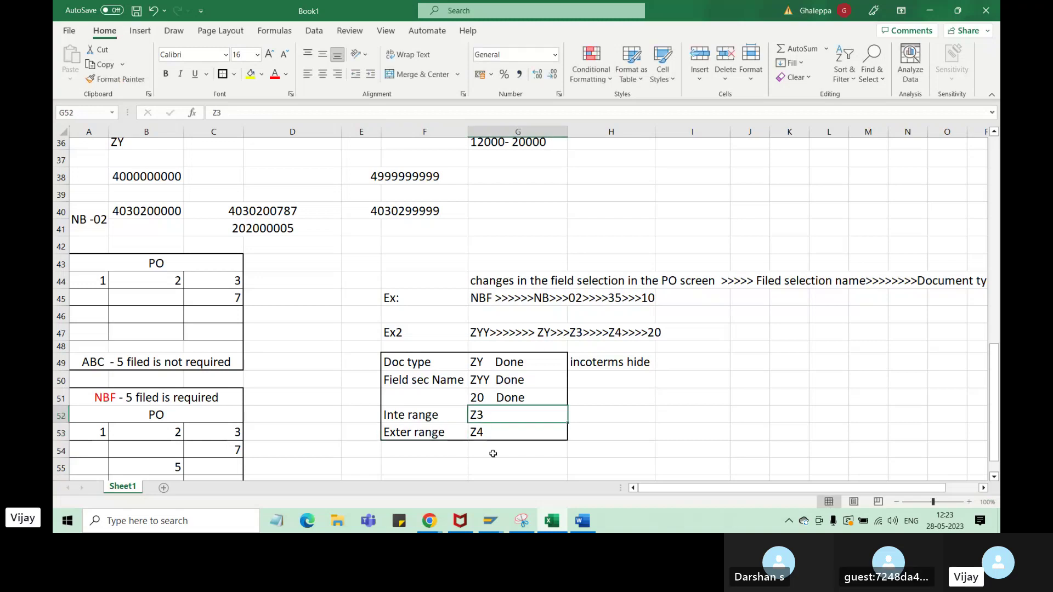
click(488, 418)
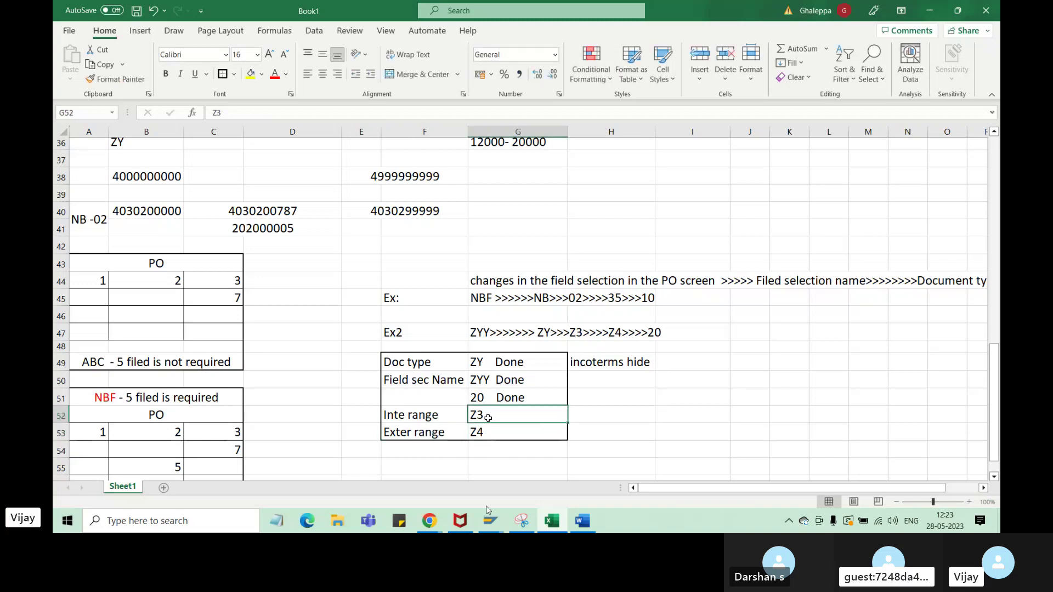
- Glance at the Skype call window, then return to the SAP screen layout overview
mouse_move(490, 520)
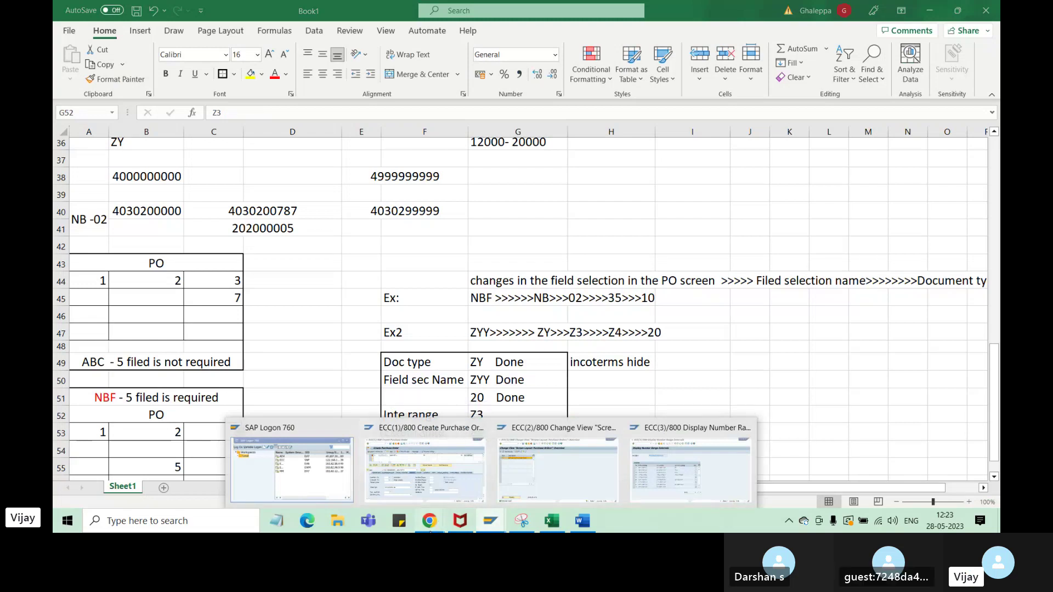
mouse_move(430, 520)
click(334, 478)
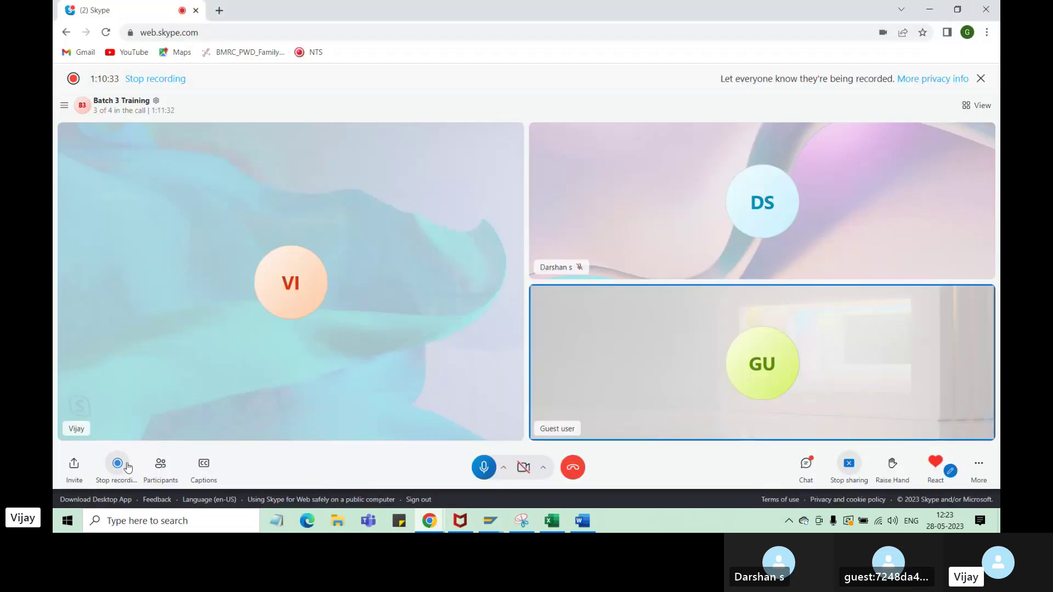
mouse_move(496, 528)
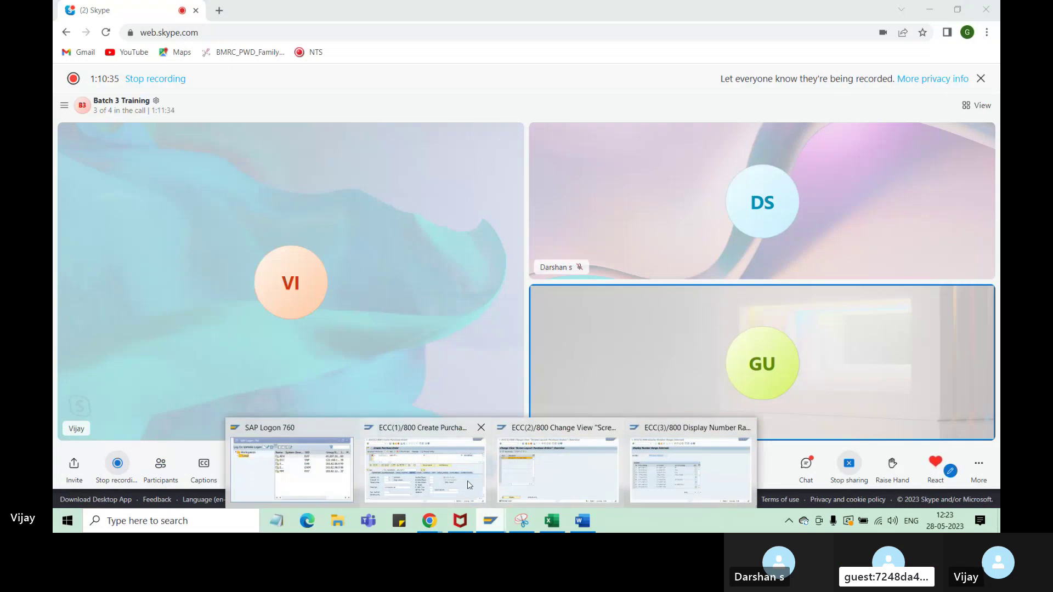
click(561, 478)
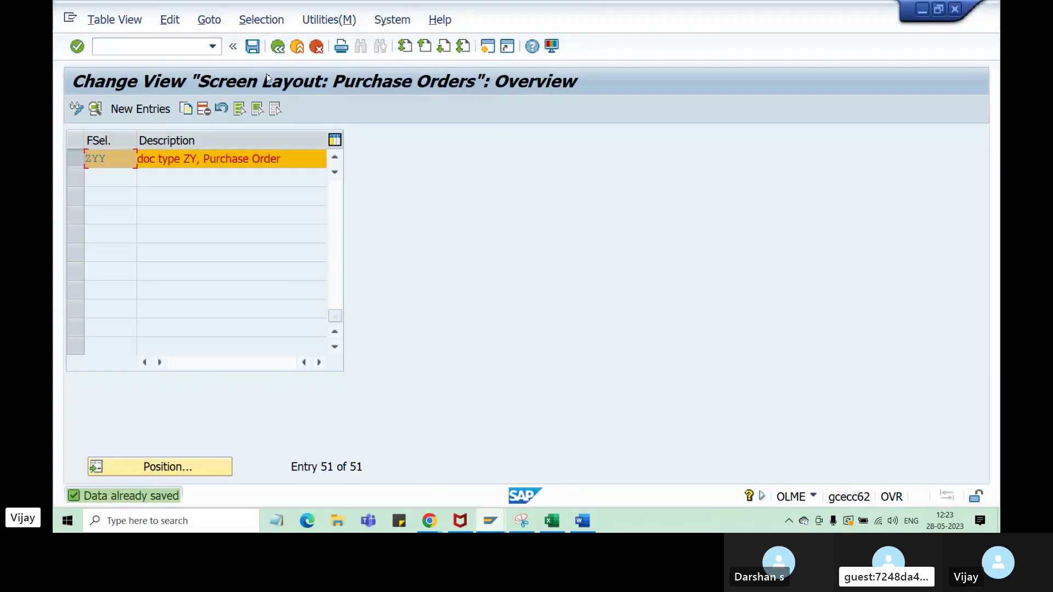
- Return to the IMG tree, open the purchase order document types and position on type ZY
drag(104, 165, 93, 158)
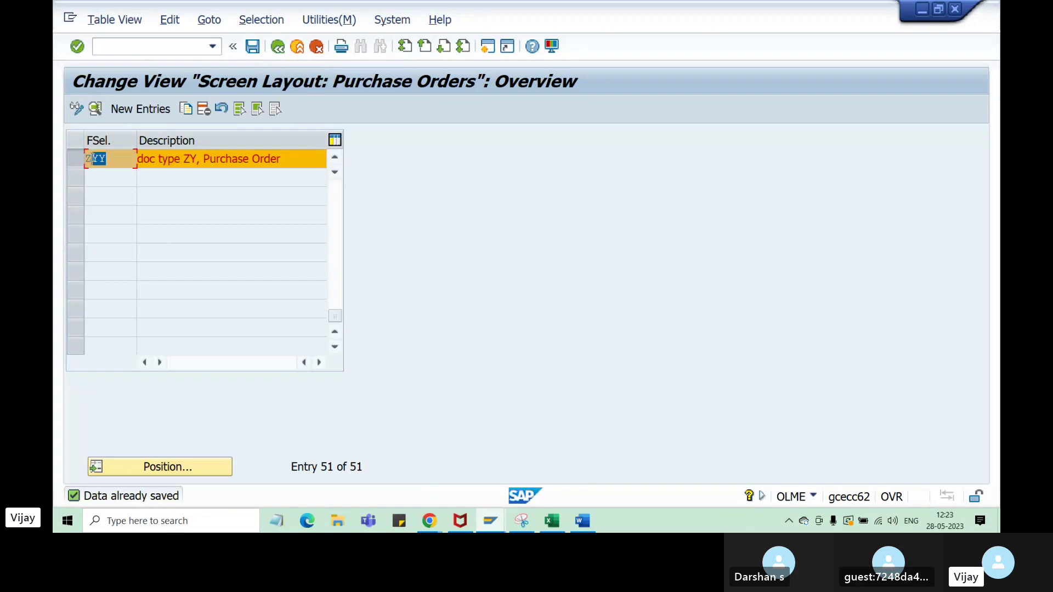
click(106, 206)
click(279, 51)
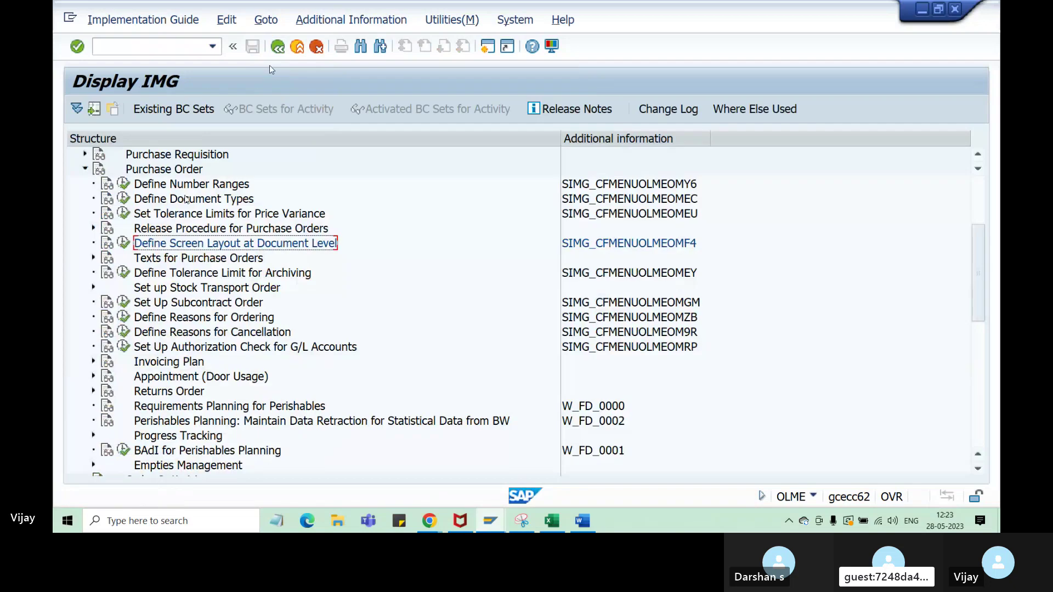
click(171, 188)
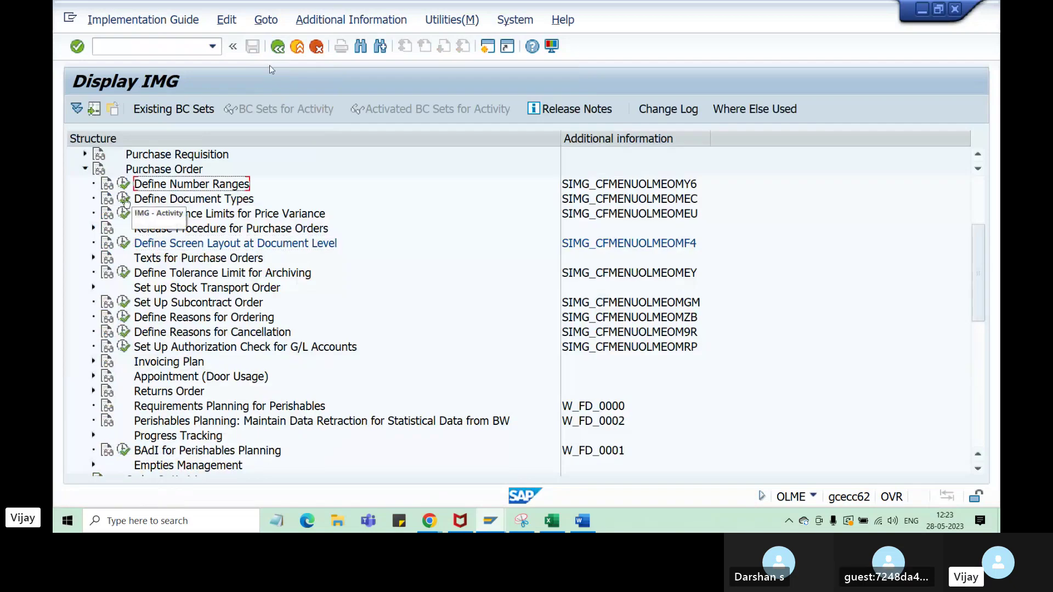
double_click(150, 199)
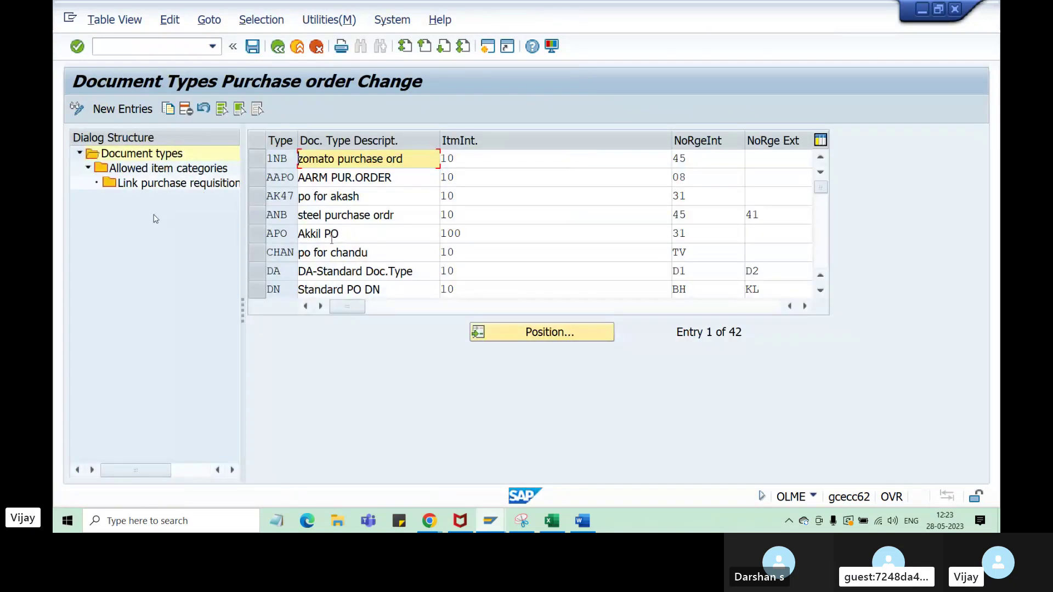
click(496, 329)
text(z)
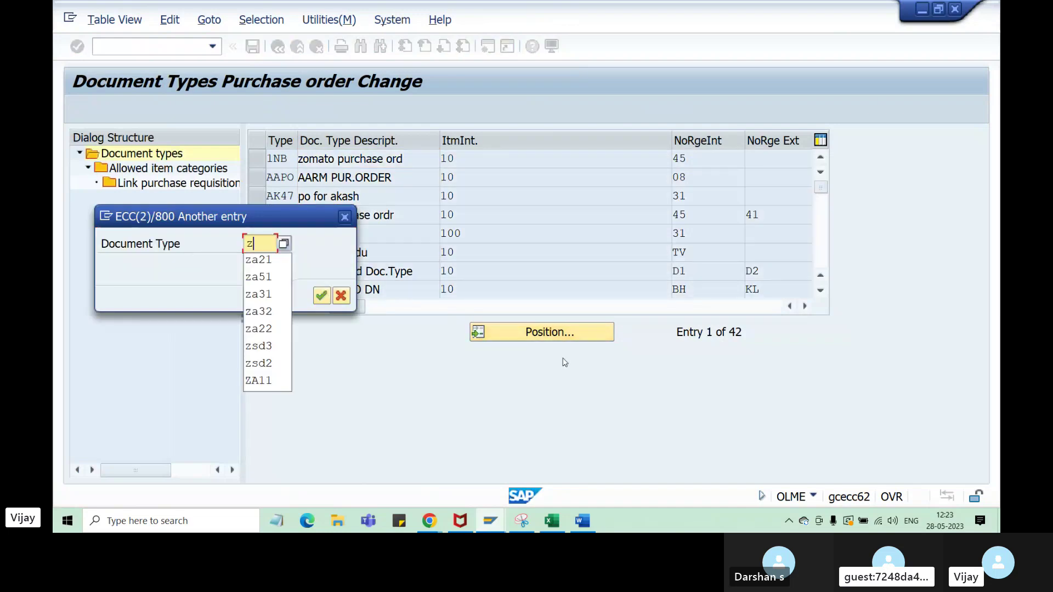
text(y)
key(Return)
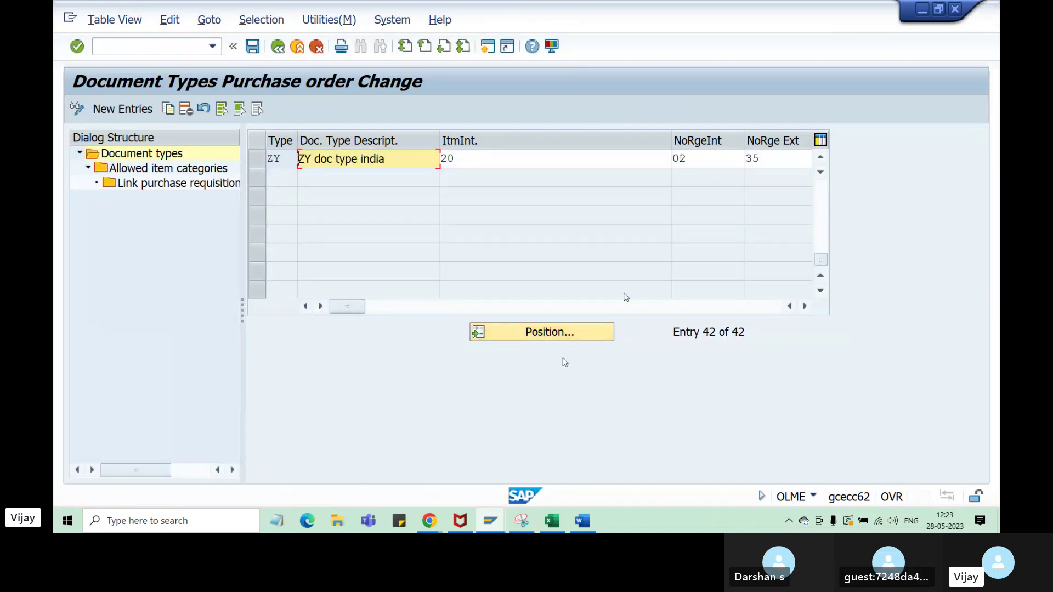
- Reveal the FieldSel. column and enter field selection key ZYY for document type ZY
drag(671, 144, 500, 143)
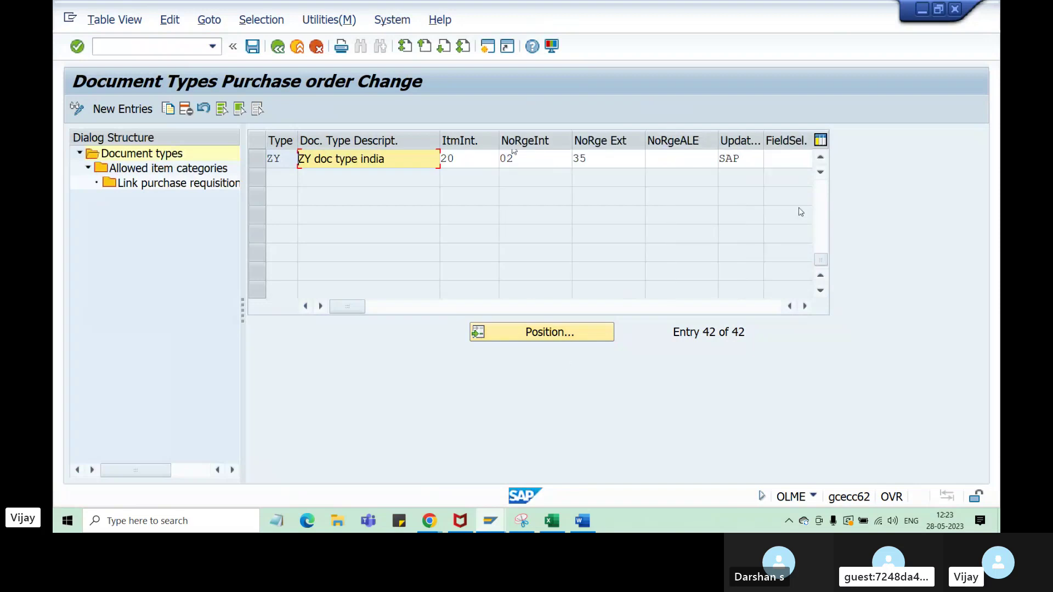
click(805, 306)
click(805, 306)
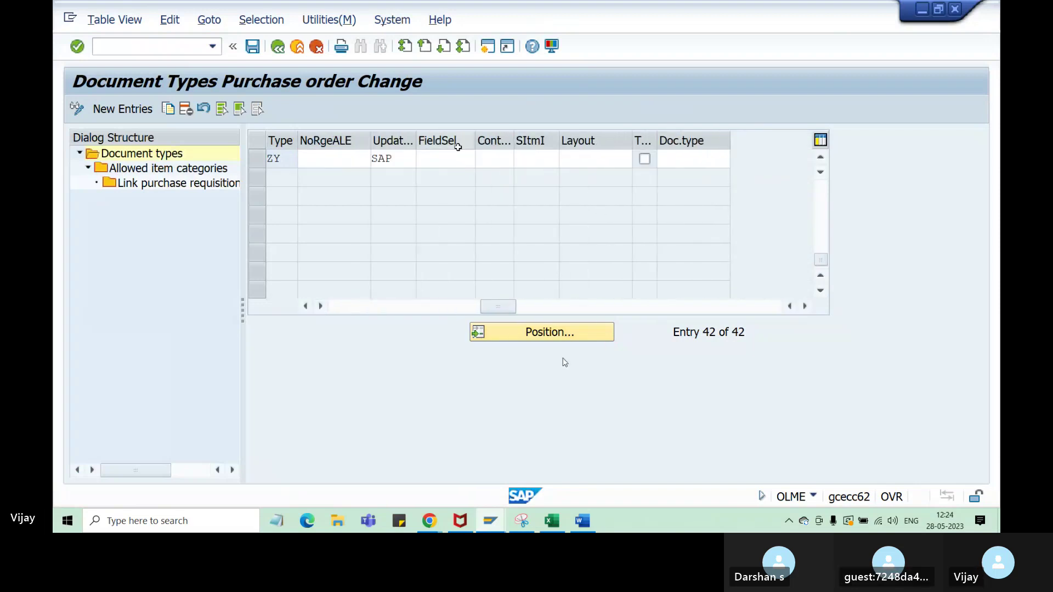
click(446, 158)
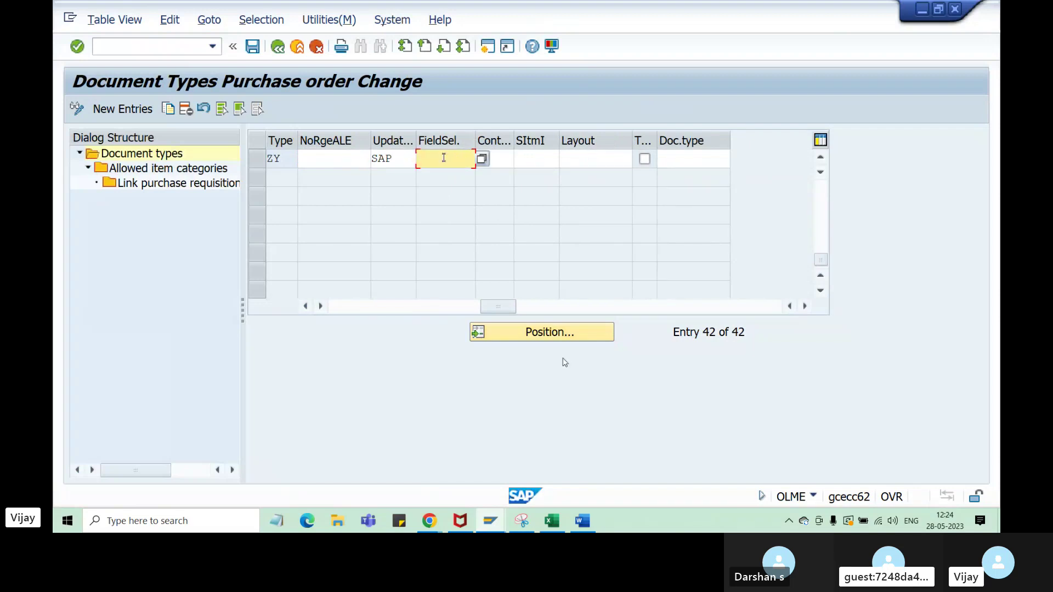
text(ZYY)
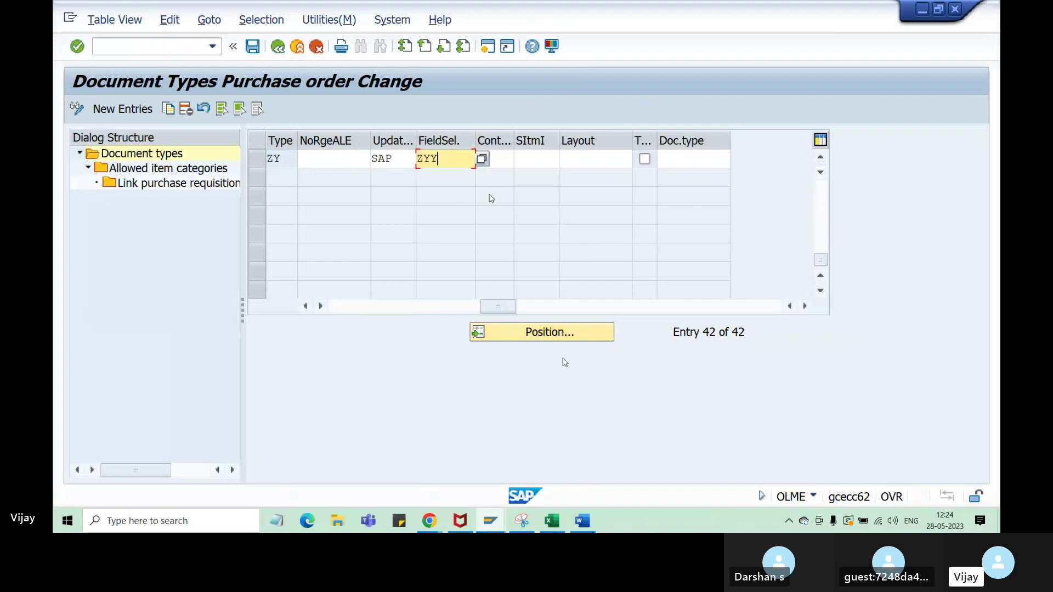
drag(493, 306, 460, 309)
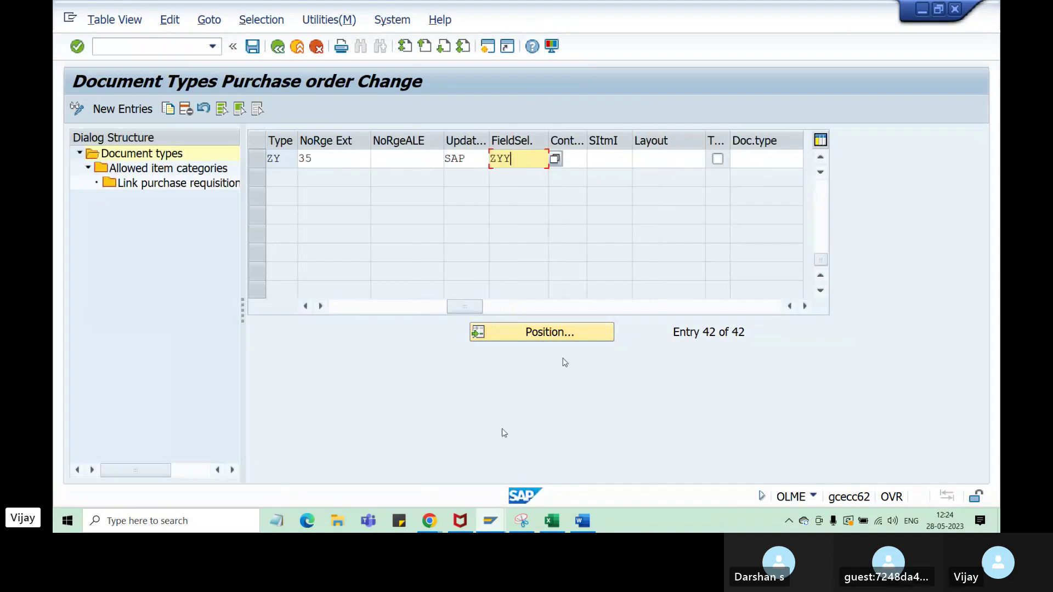
click(552, 521)
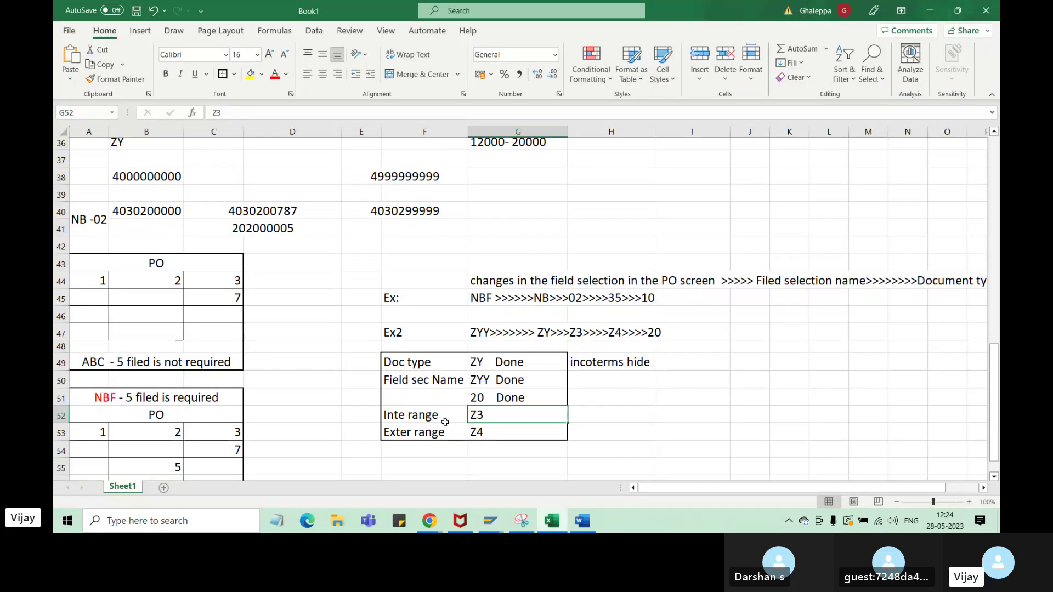
- Review the 'ZYY Done', Z3 internal range and Z4 external range notes in Excel
click(417, 420)
click(482, 387)
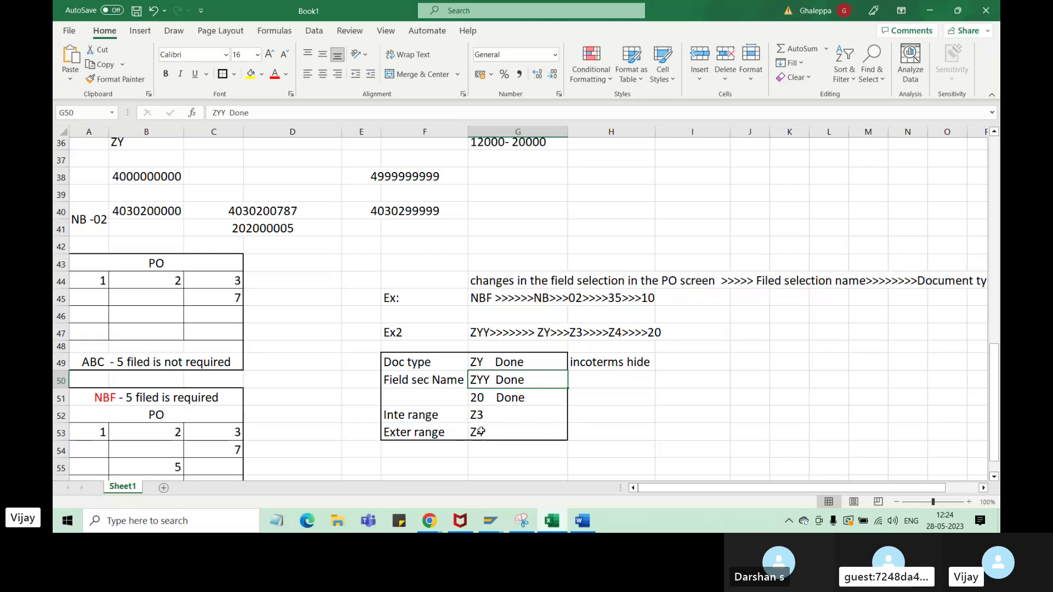
click(483, 417)
click(480, 434)
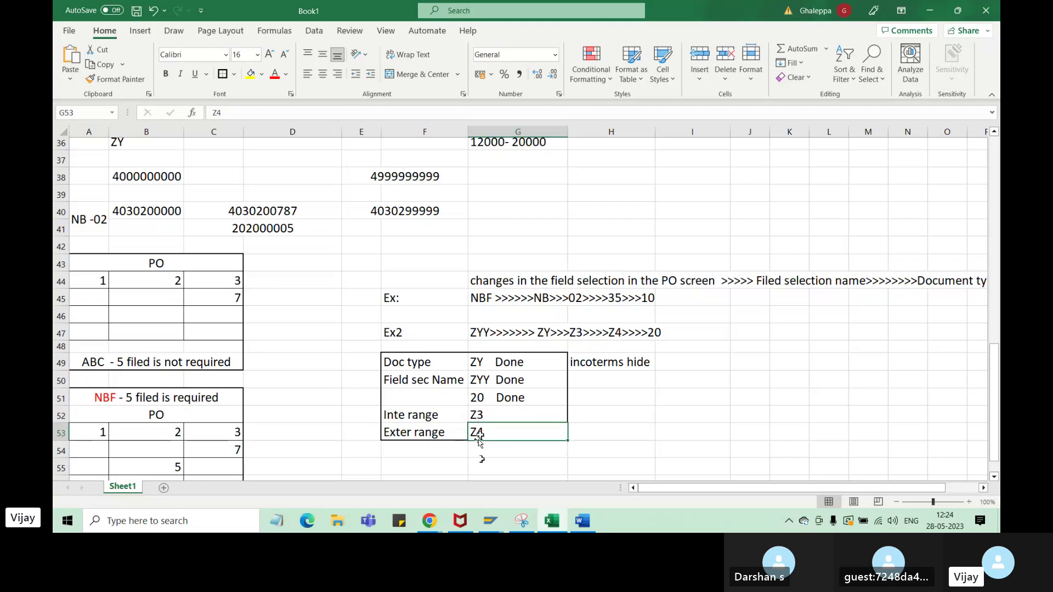
- Open the list of available number ranges for ZY's external number range field
mouse_move(490, 522)
click(554, 477)
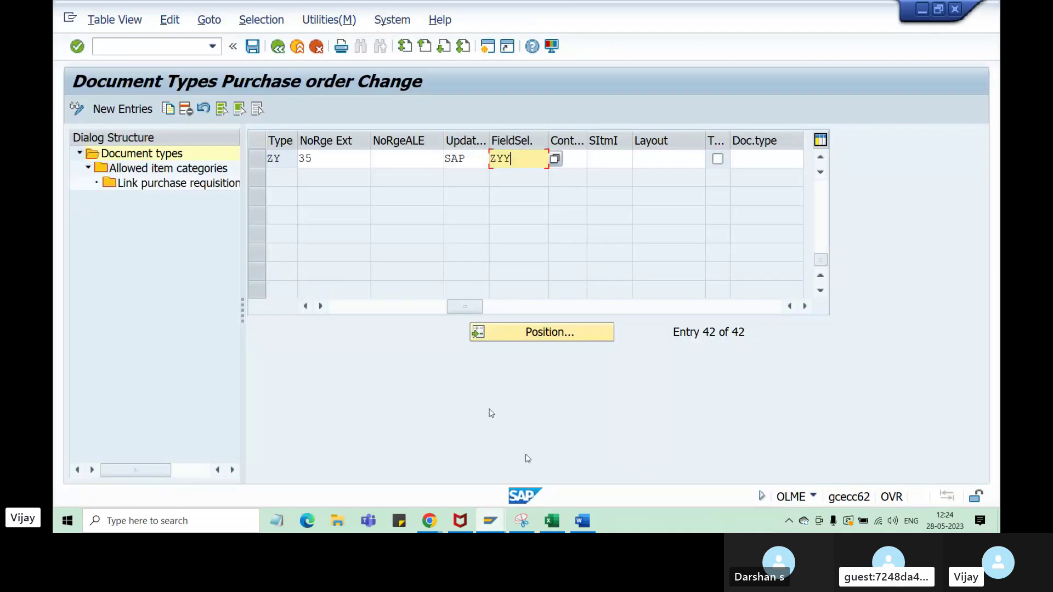
click(350, 163)
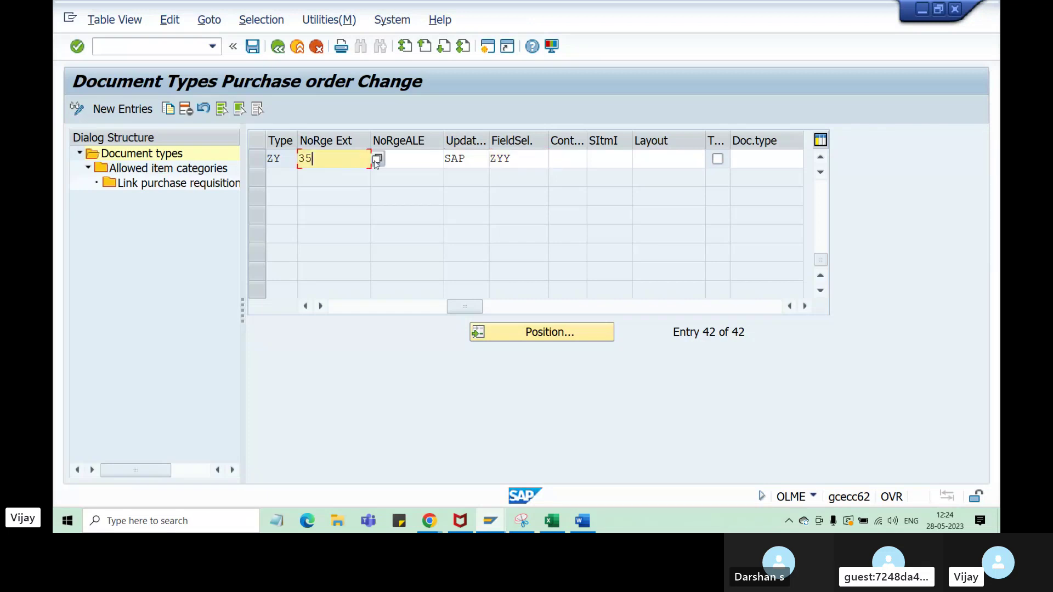
click(377, 160)
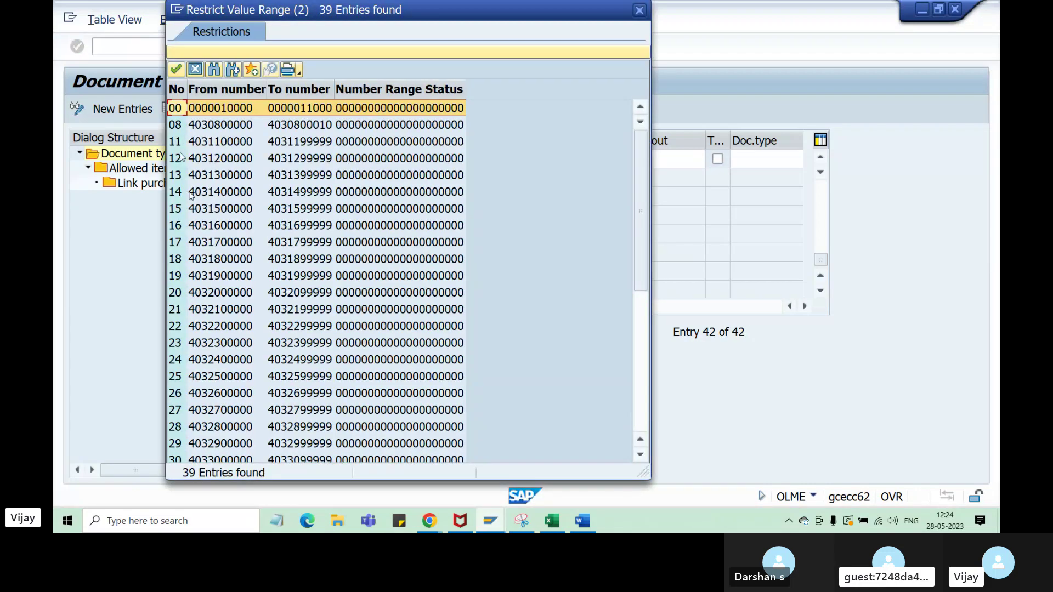
- Close the number range list leaving ZY's external range at 35, and save the document type
click(189, 195)
click(181, 210)
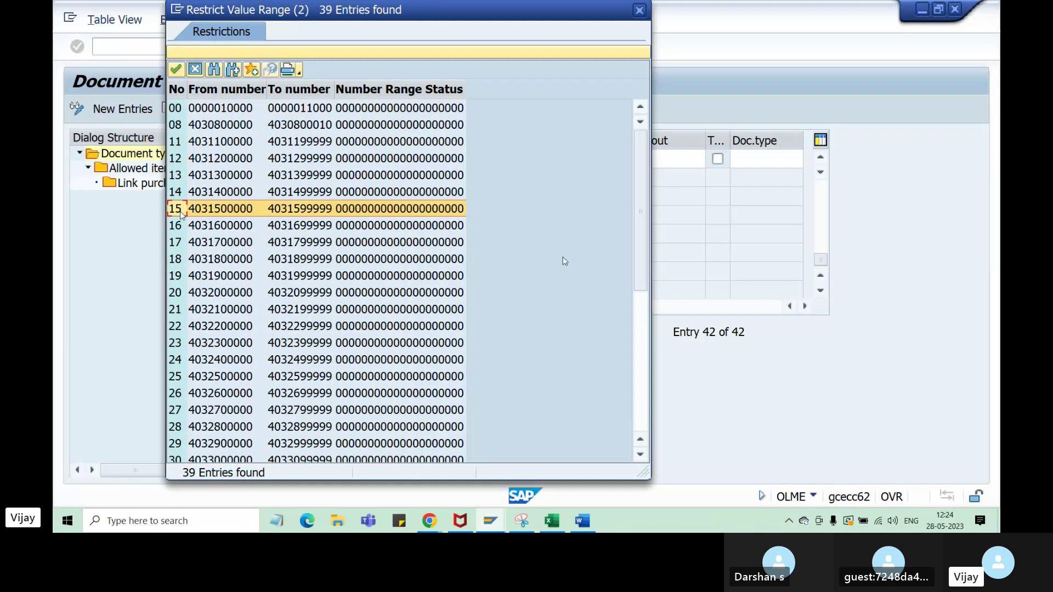
click(640, 10)
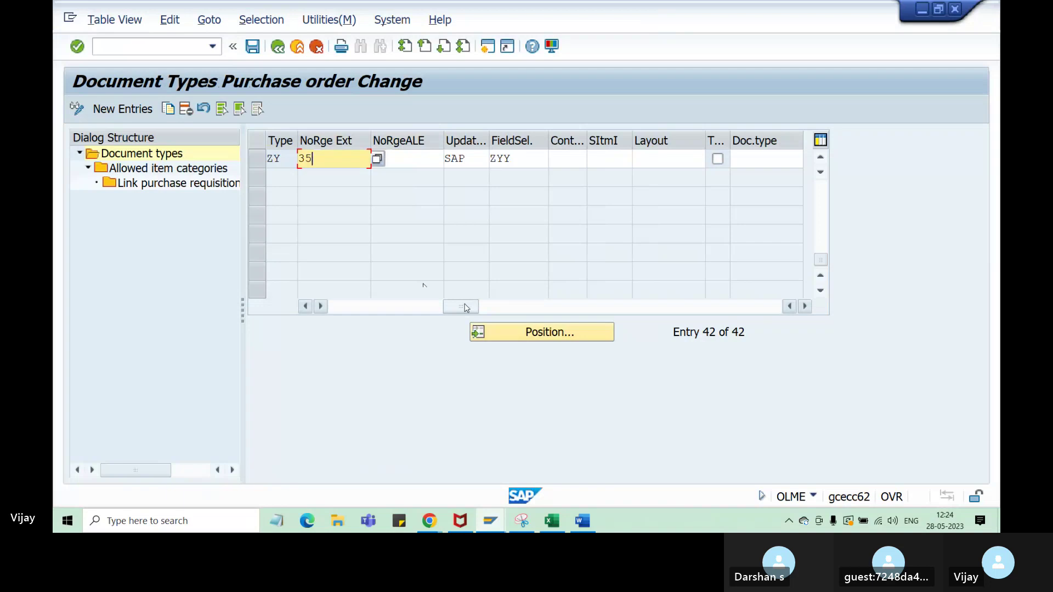
drag(462, 305, 363, 306)
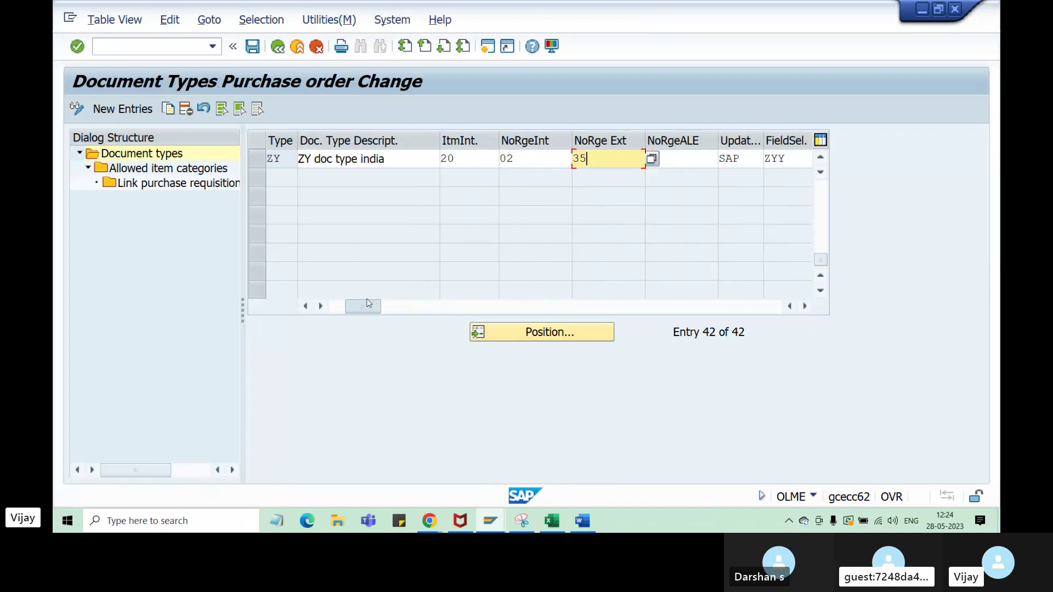
click(491, 522)
click(468, 444)
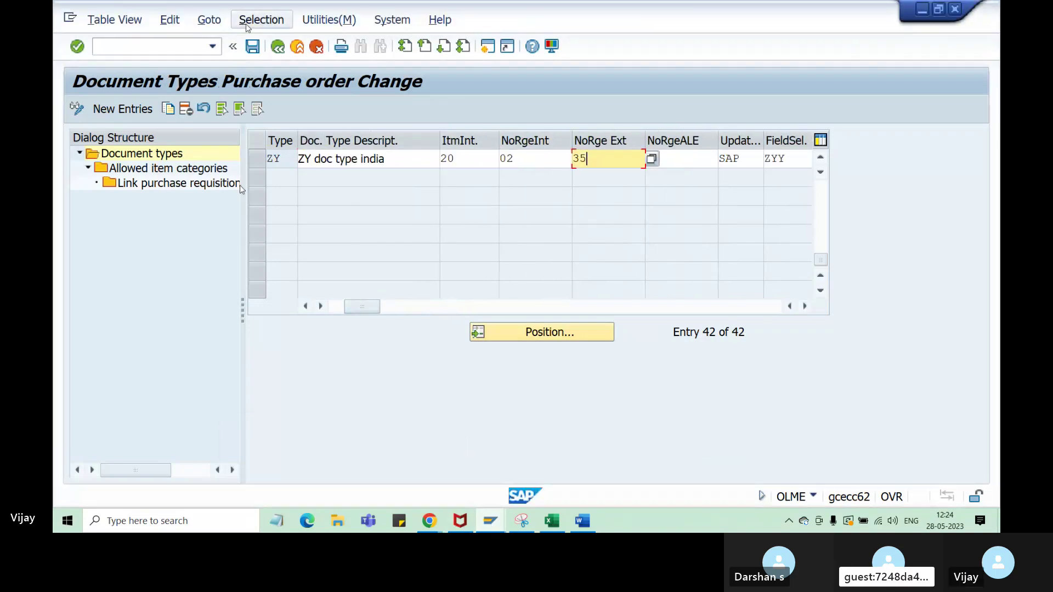
click(253, 47)
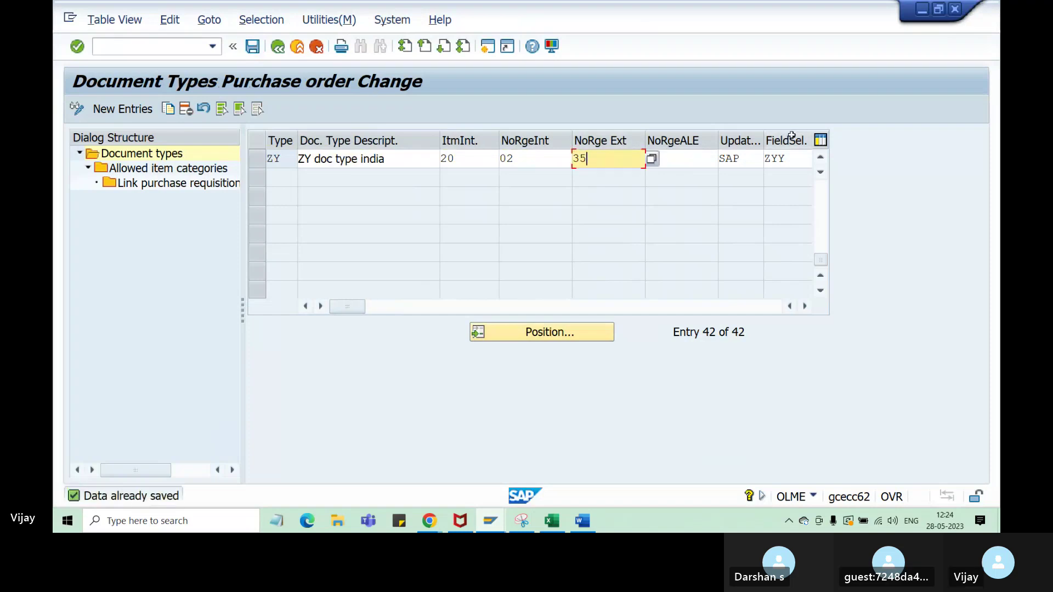
- Move FieldSel. beside the description and change ZY's item interval from 20 to 30
key(Tab)
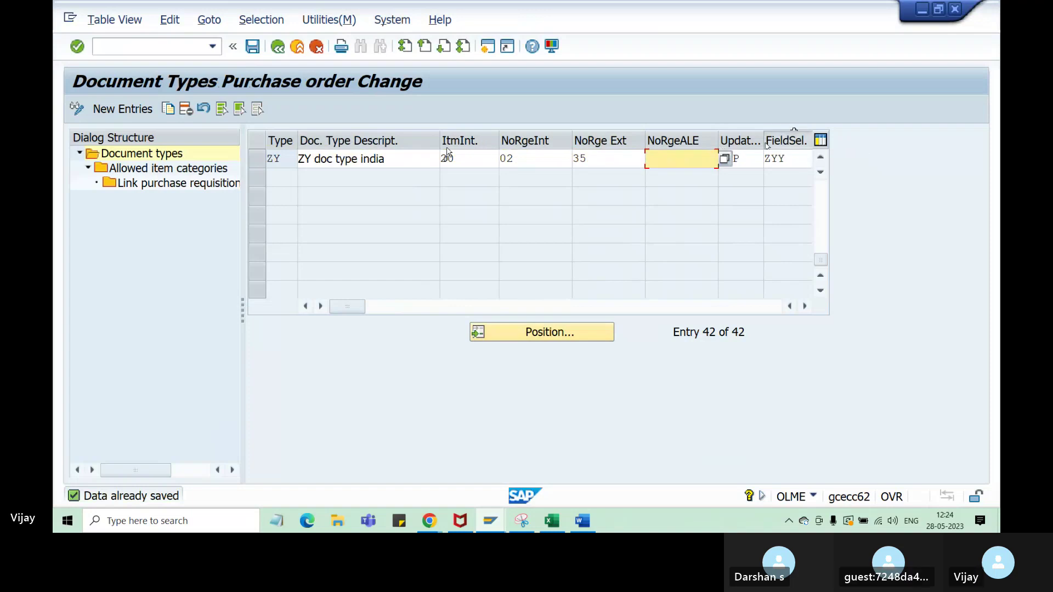
drag(447, 149, 420, 159)
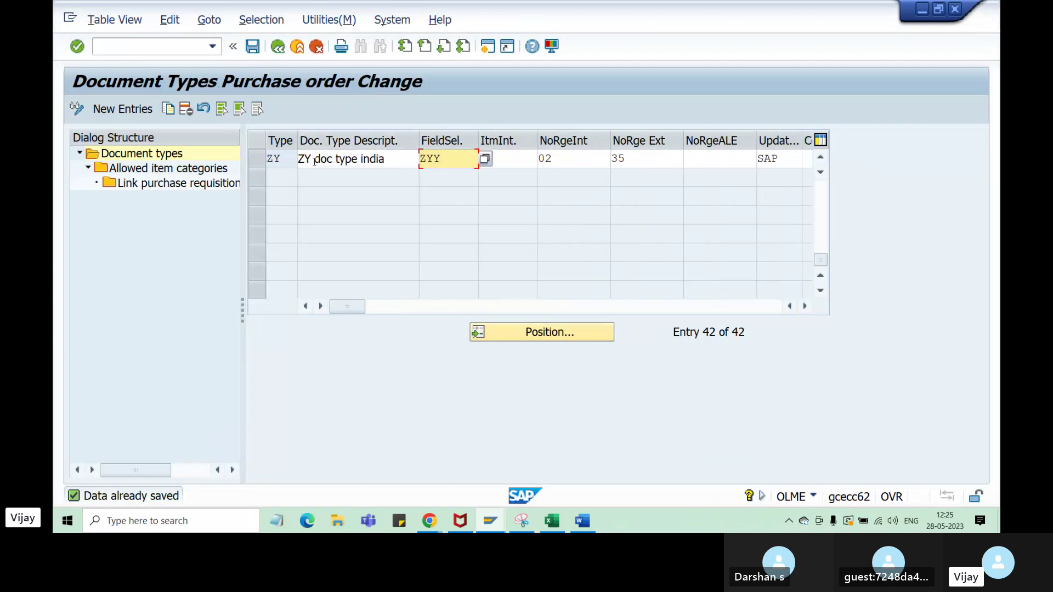
click(276, 159)
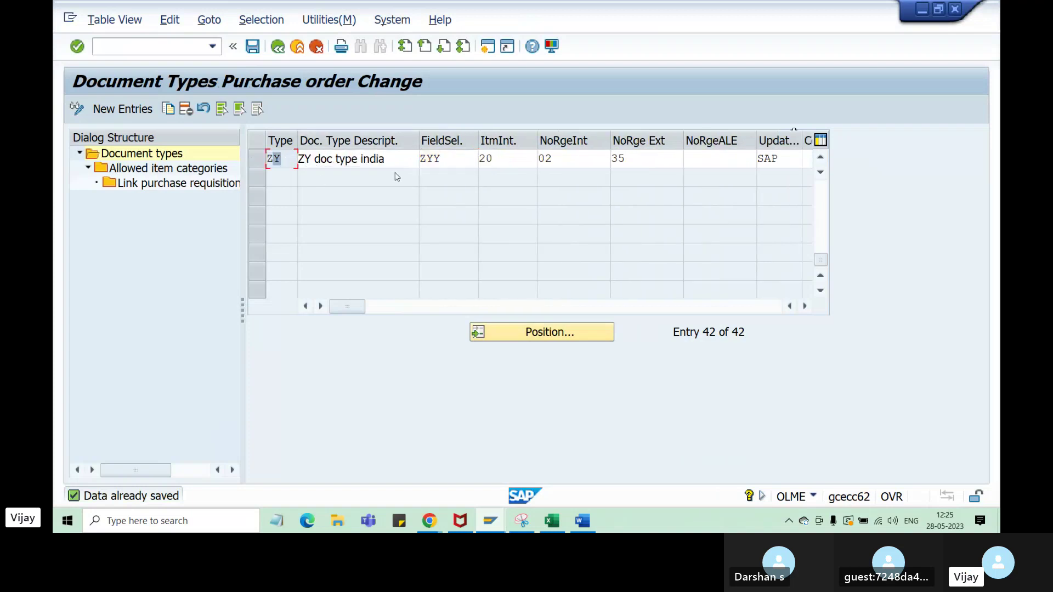
click(342, 164)
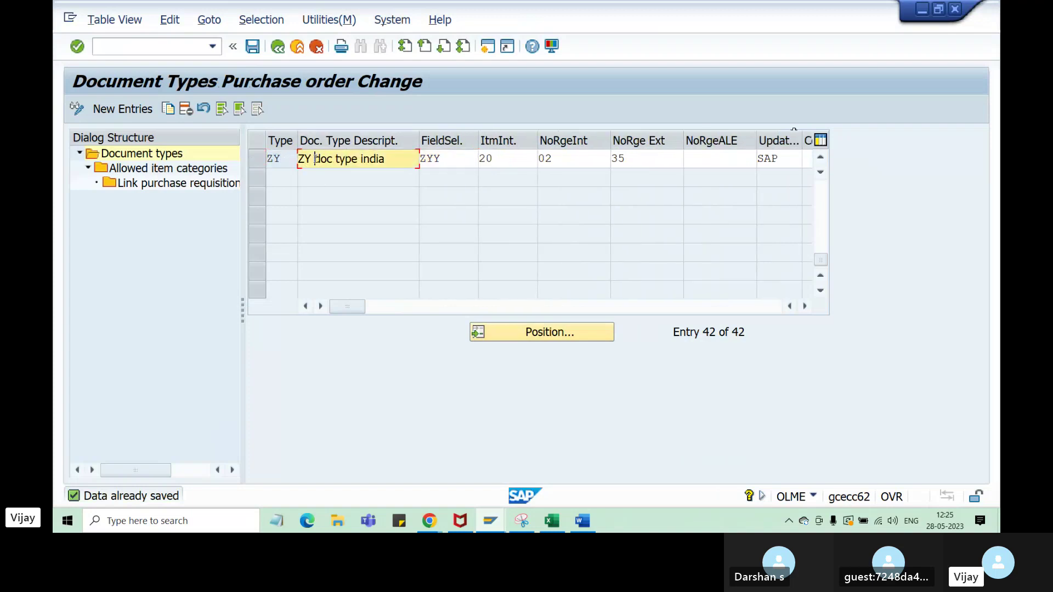
click(445, 159)
click(496, 164)
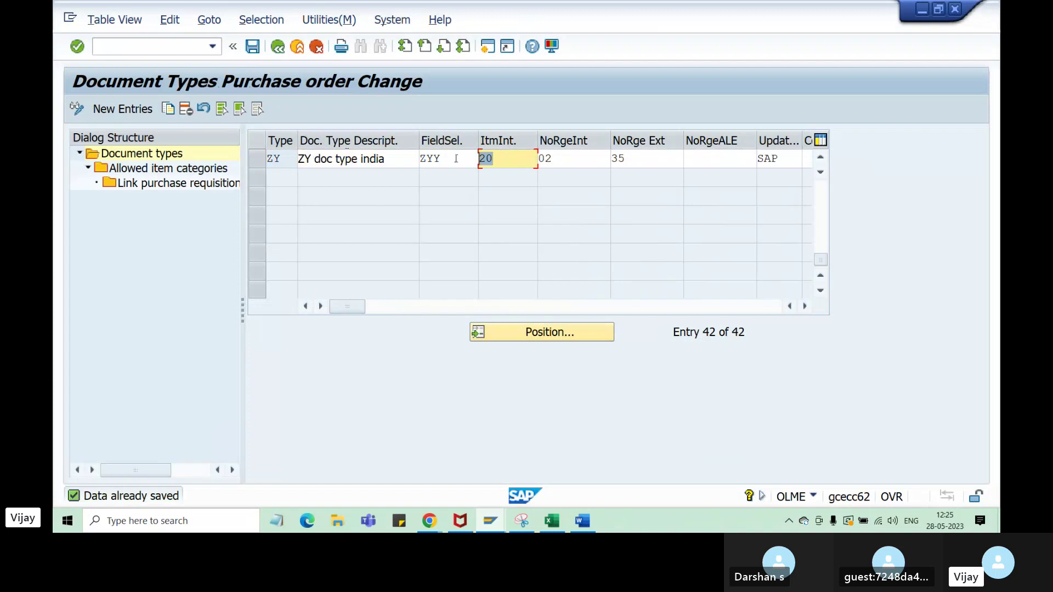
text(30)
key(Return)
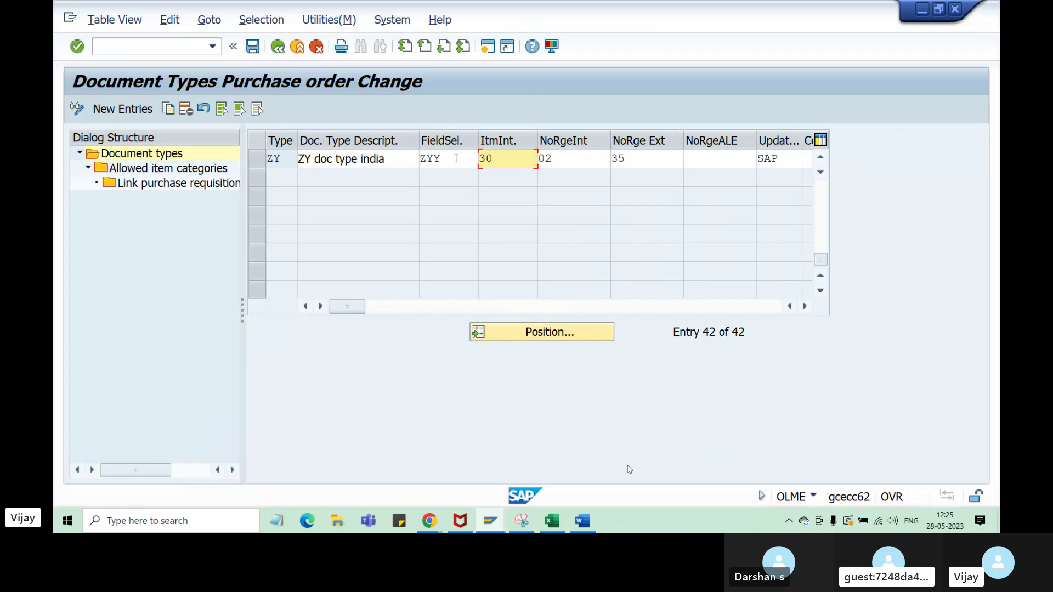
- Update the G51 Excel note from '20 Done' to '30 Done'
click(552, 522)
click(479, 398)
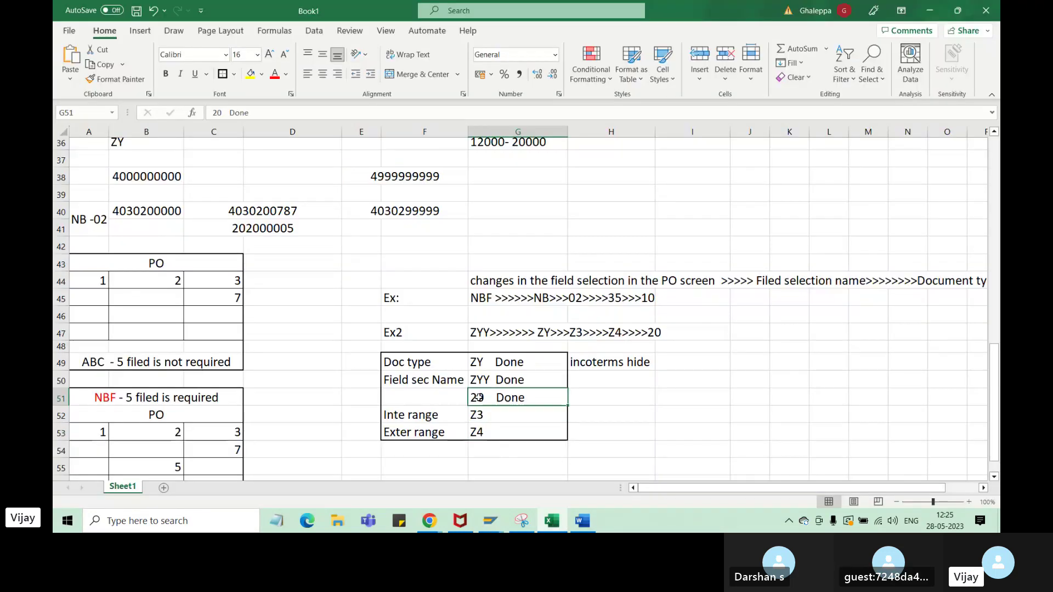
double_click(477, 398)
key(BackSpace)
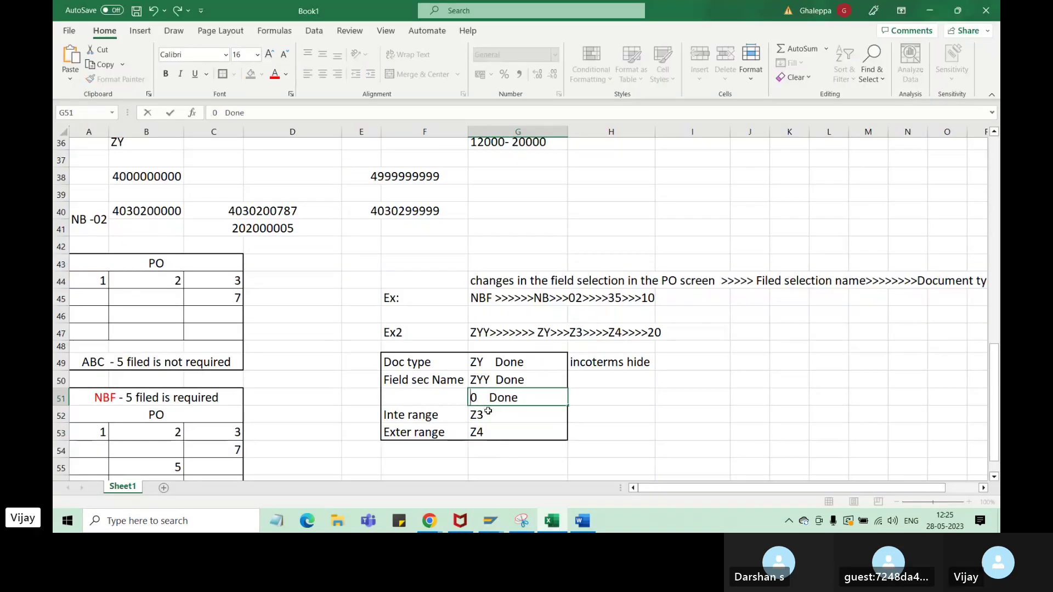
text(3)
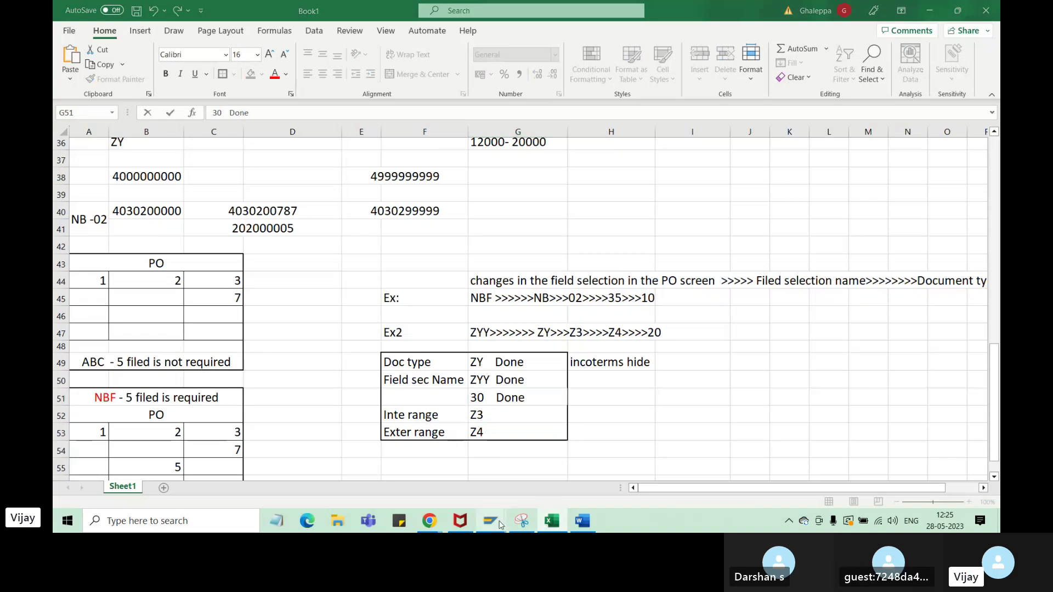
mouse_move(491, 521)
click(532, 472)
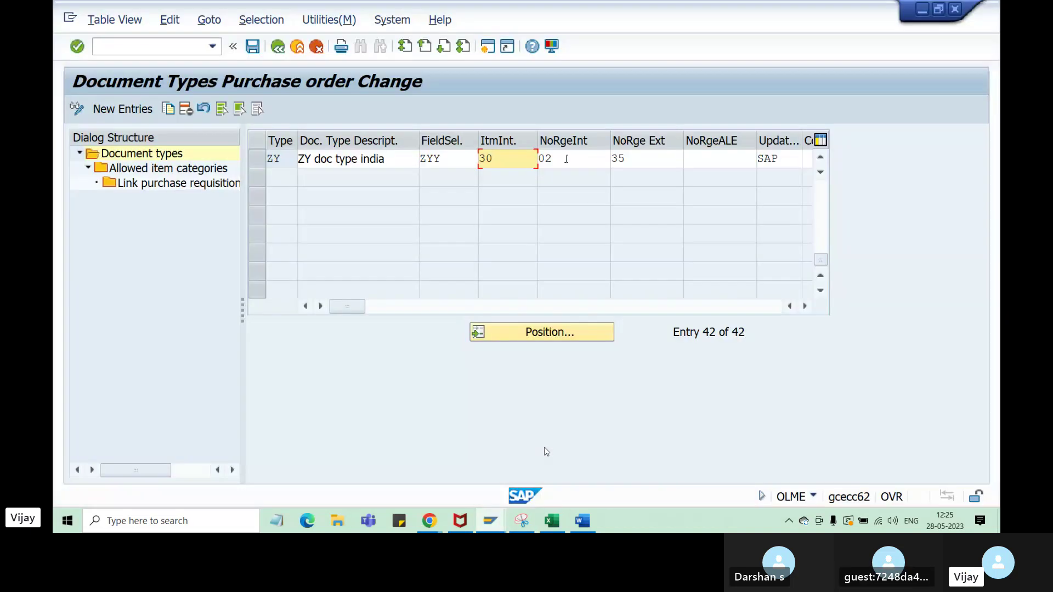
- Check ZY's internal range 02 and external range 35, then return to the Display IMG tree
click(595, 163)
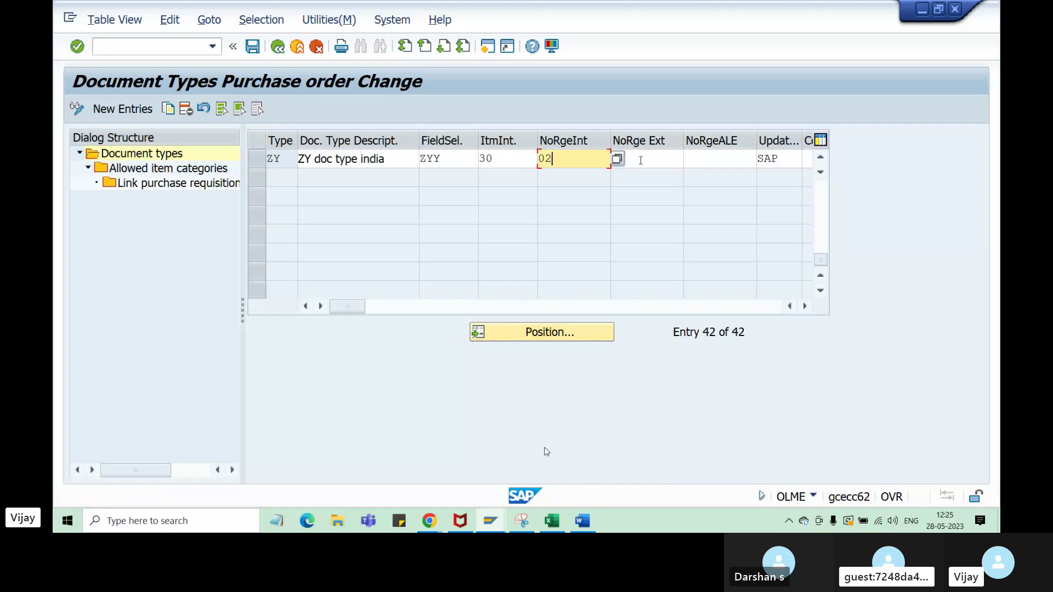
click(641, 158)
text(35)
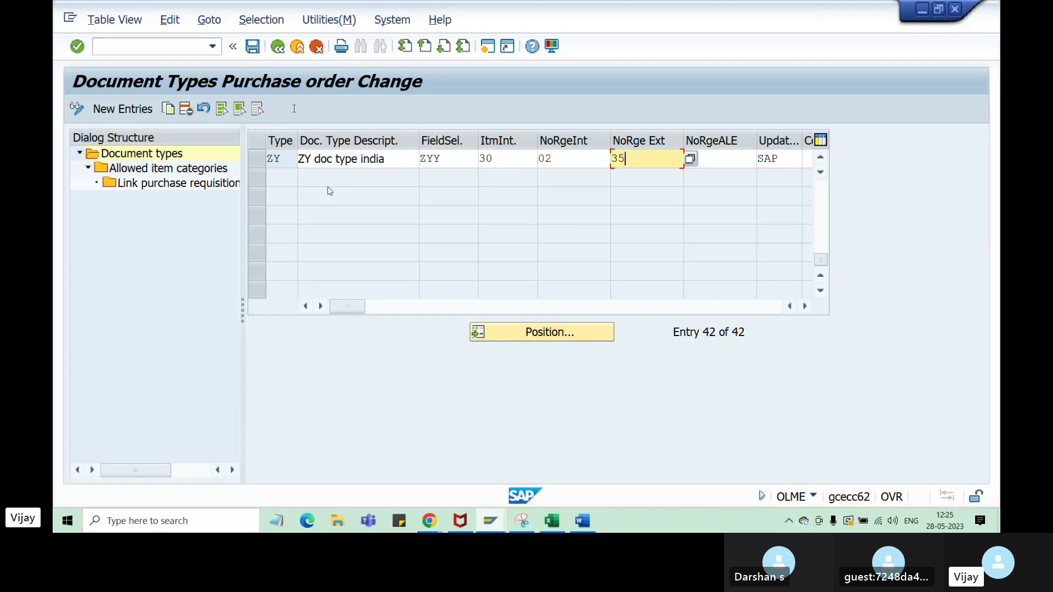
click(278, 47)
- Open Define Number Ranges, view the purchasing intervals, then back out to the IMG tree
click(186, 185)
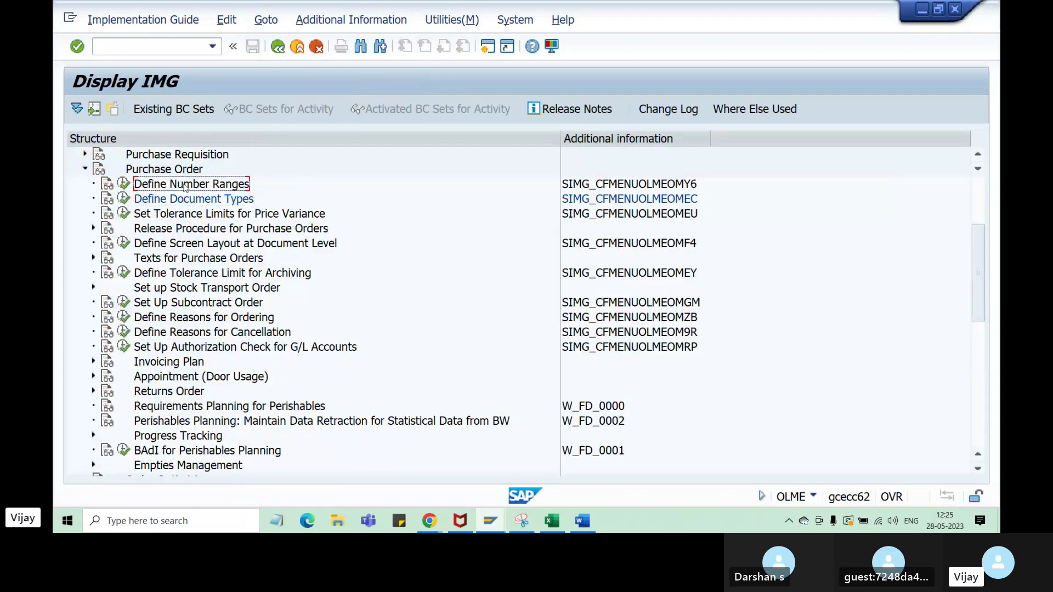
click(124, 184)
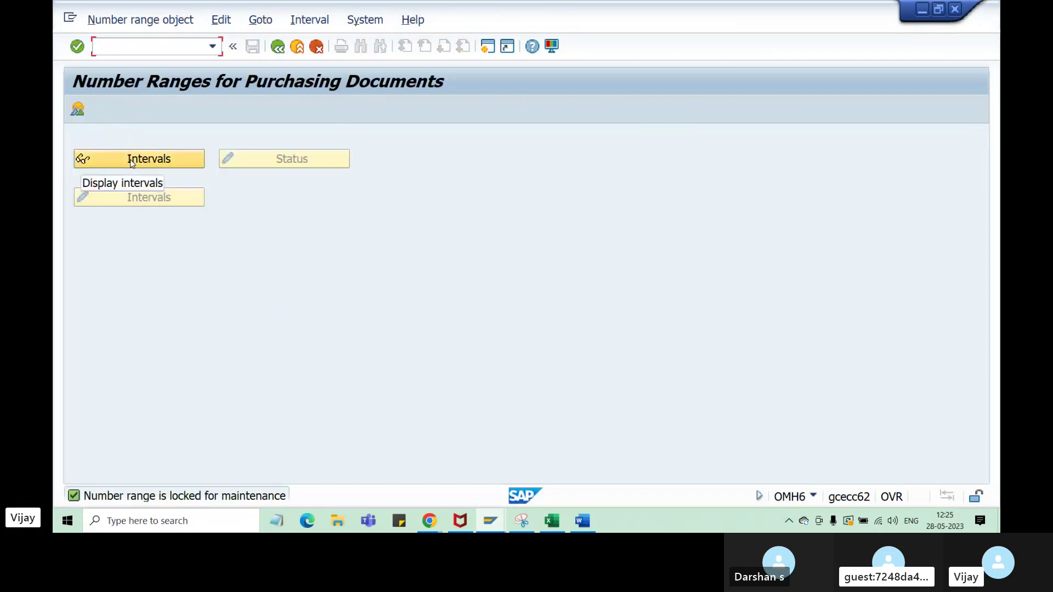
click(131, 162)
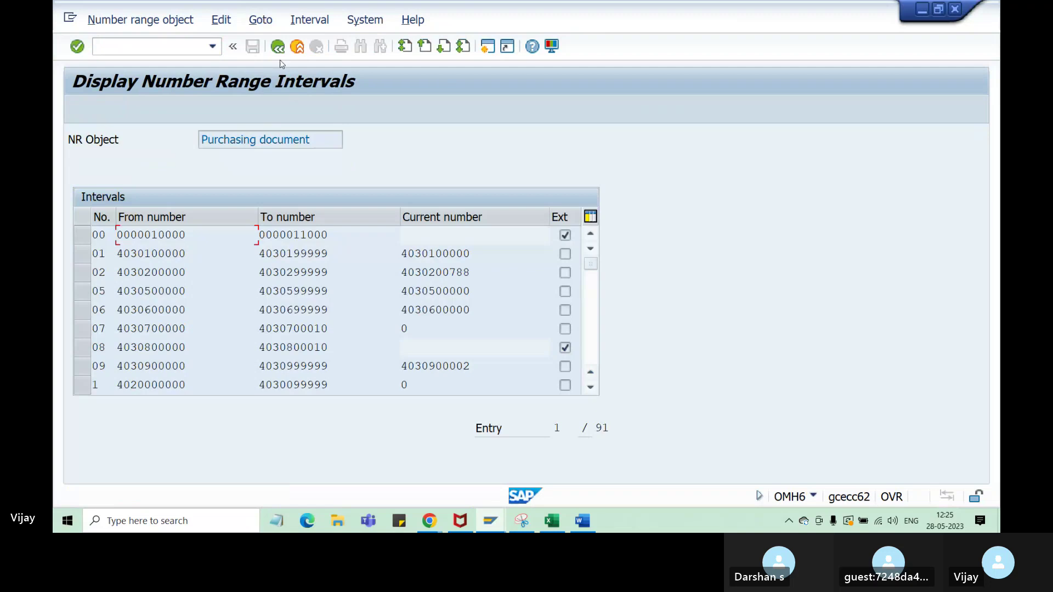
click(277, 47)
click(277, 51)
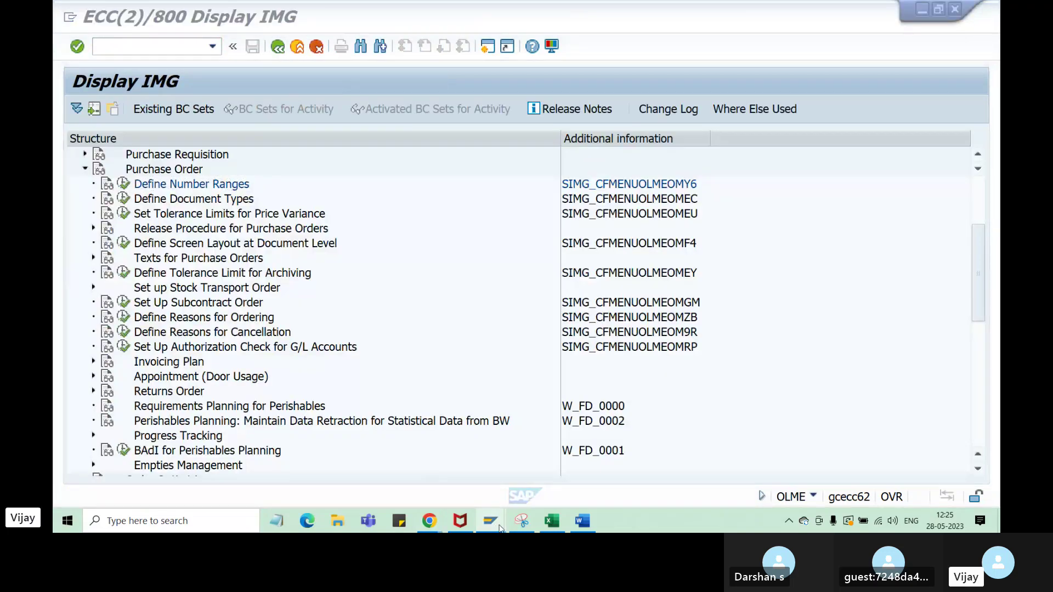
- Close the third SAP session and reopen Define Number Ranges for purchase orders
mouse_move(491, 520)
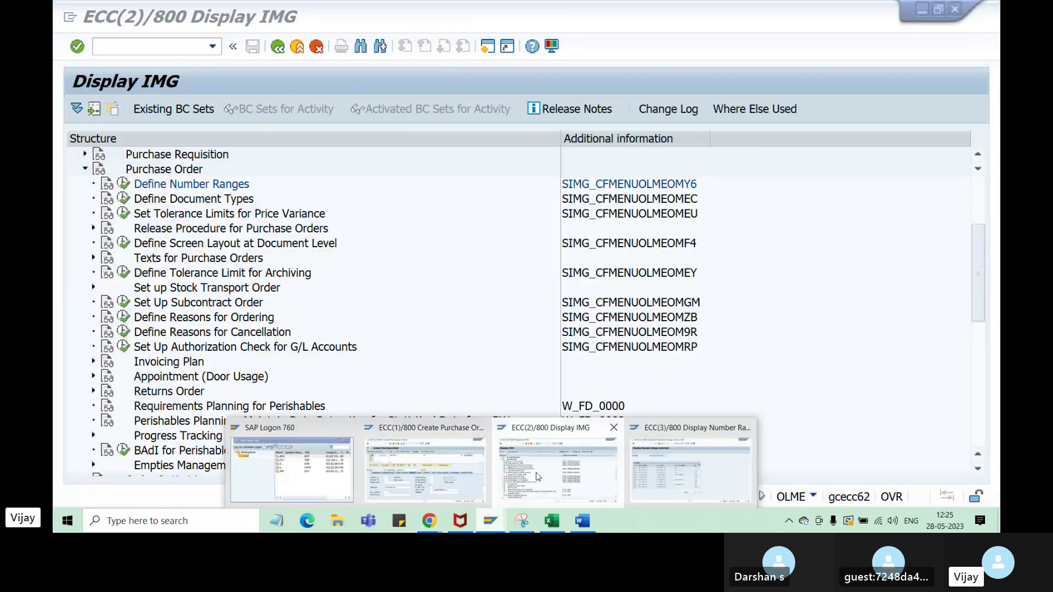
click(700, 473)
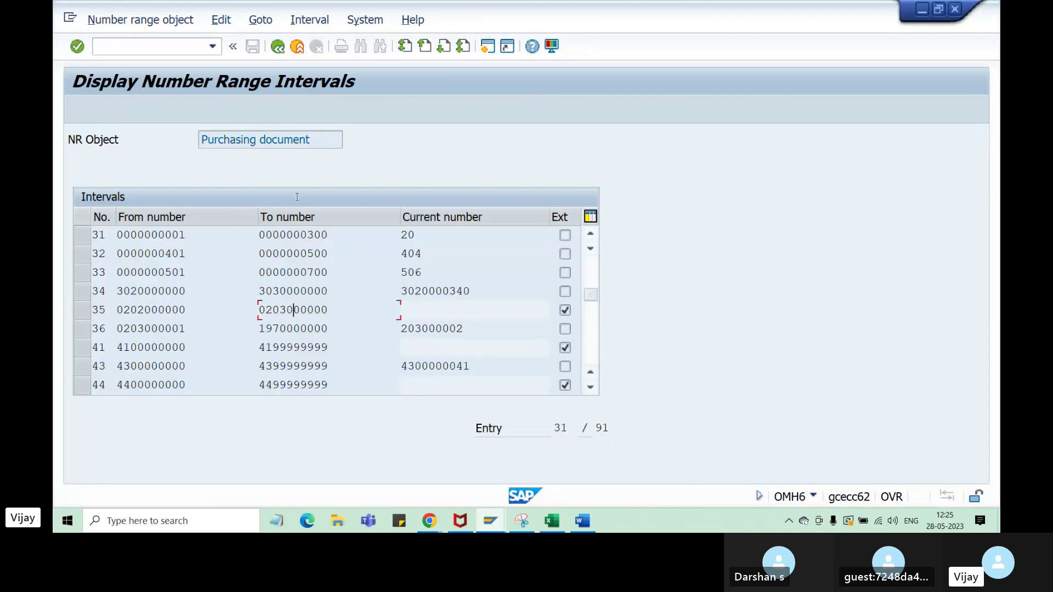
click(277, 47)
click(278, 47)
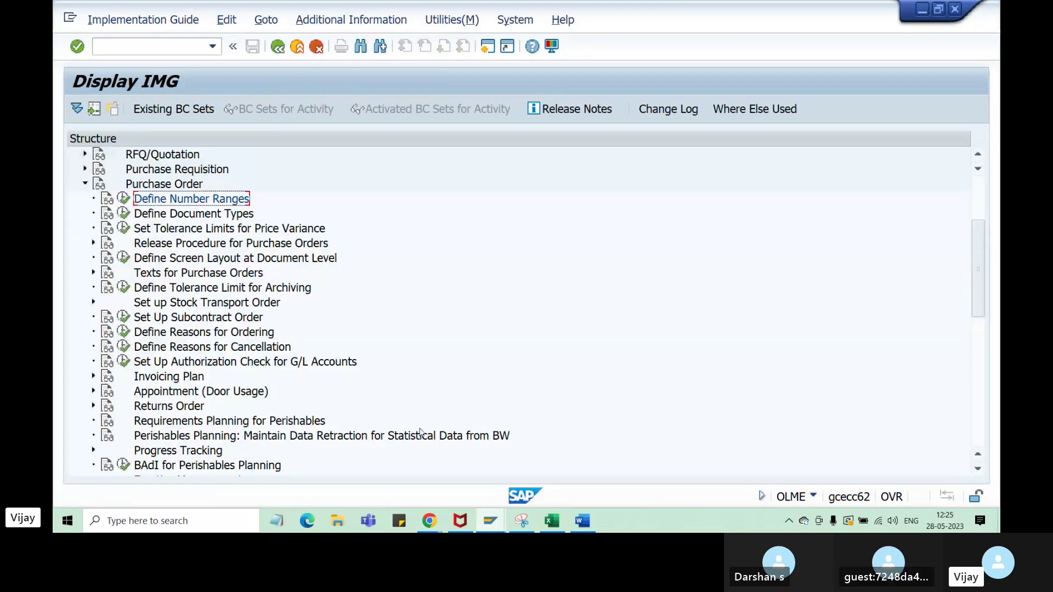
mouse_move(497, 528)
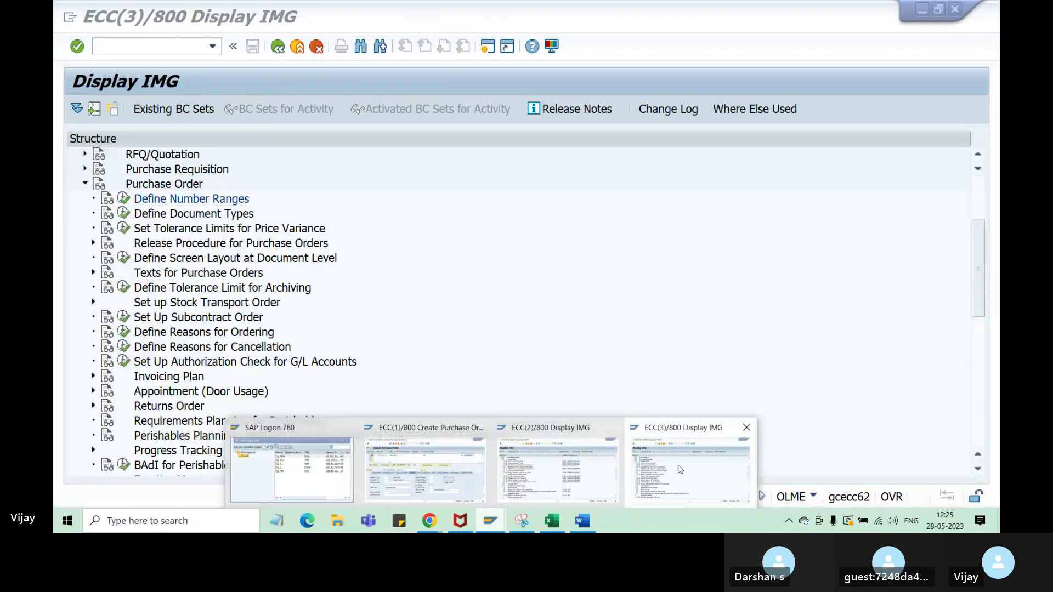
click(746, 429)
click(124, 183)
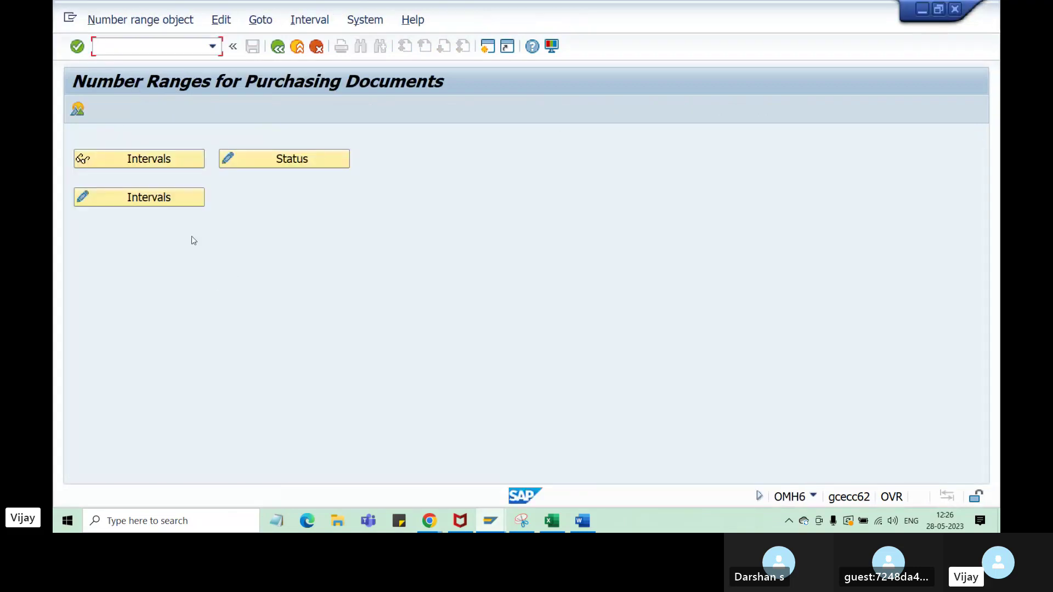
click(148, 162)
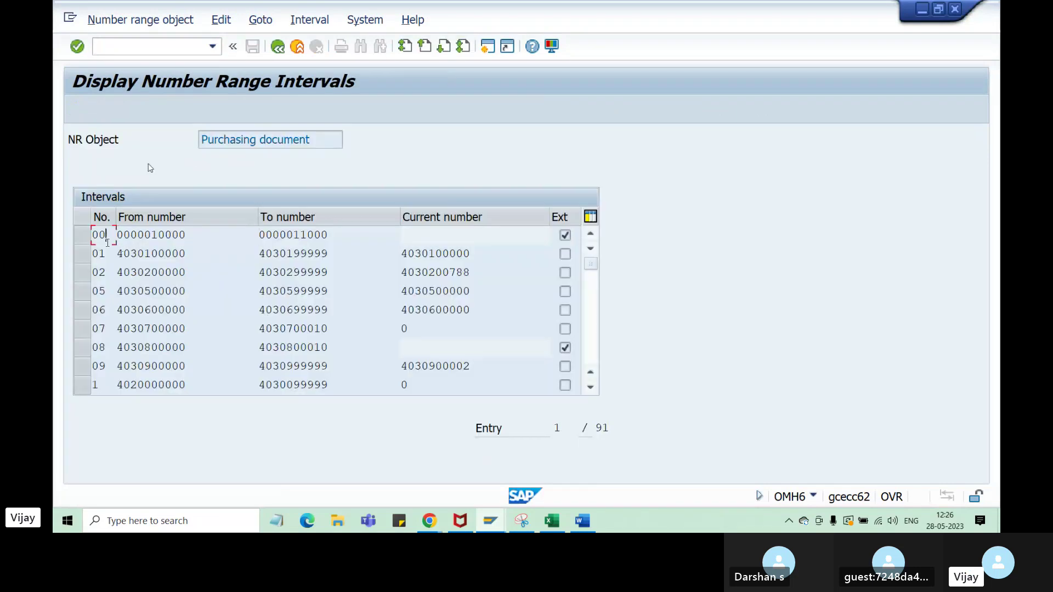
scroll(101, 296, down, 4)
scroll(100, 309, down, 9)
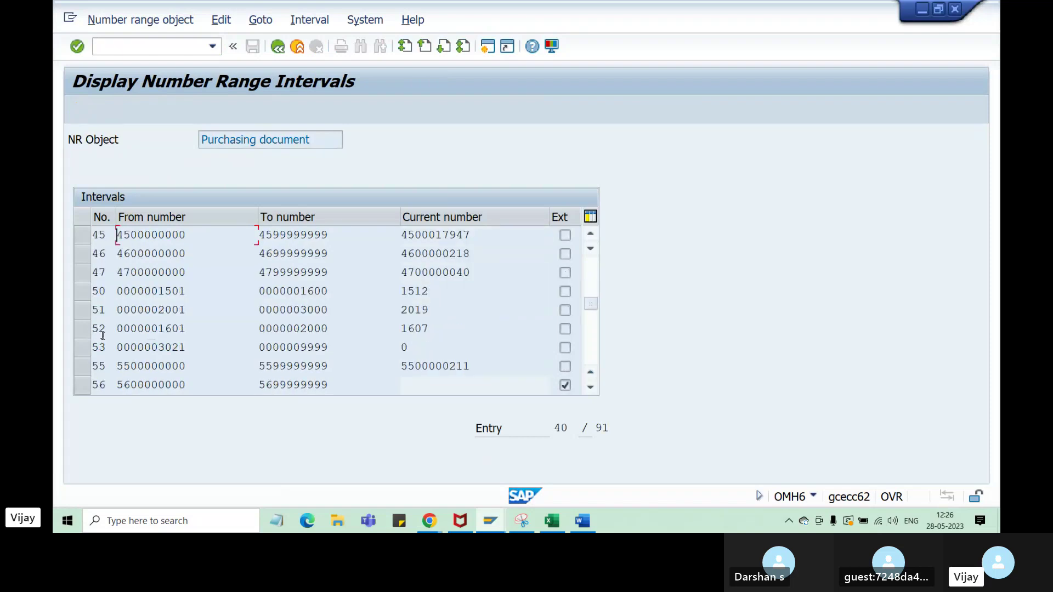
scroll(103, 336, down, 2)
scroll(103, 341, down, 4)
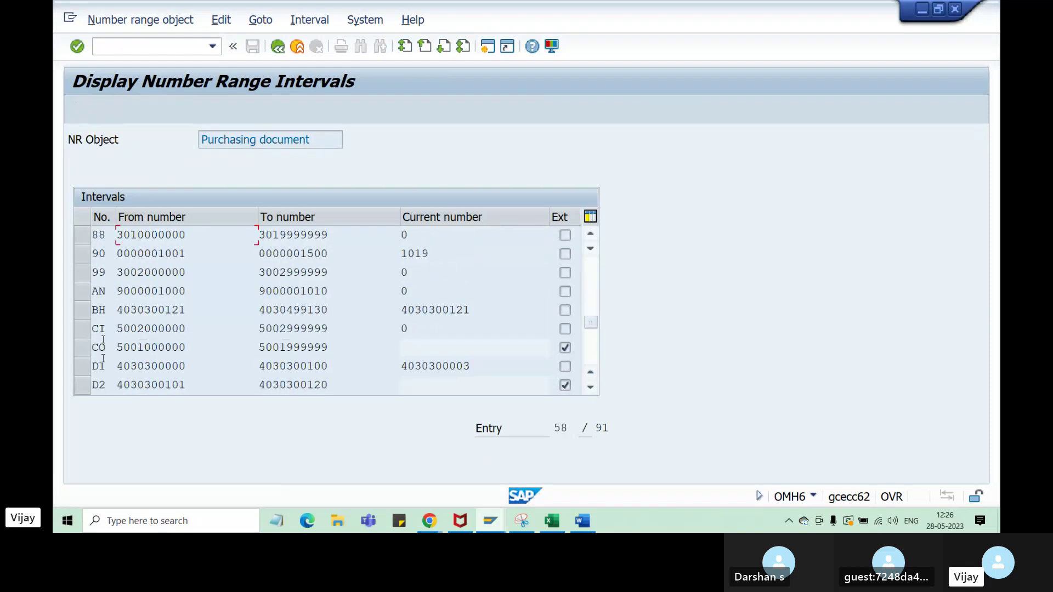
scroll(102, 340, down, 3)
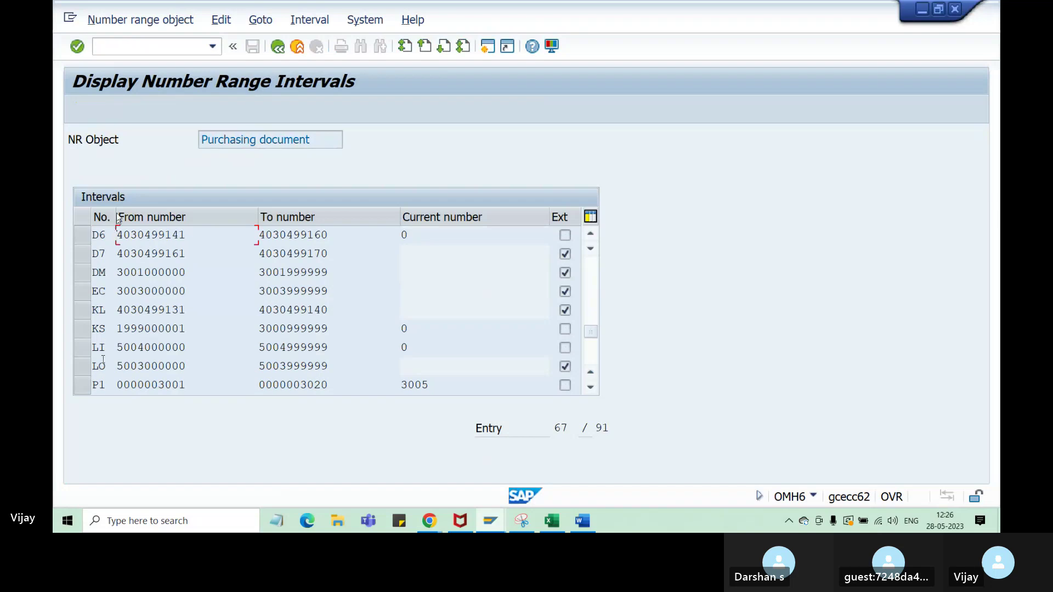
drag(117, 217, 130, 218)
scroll(107, 310, down, 2)
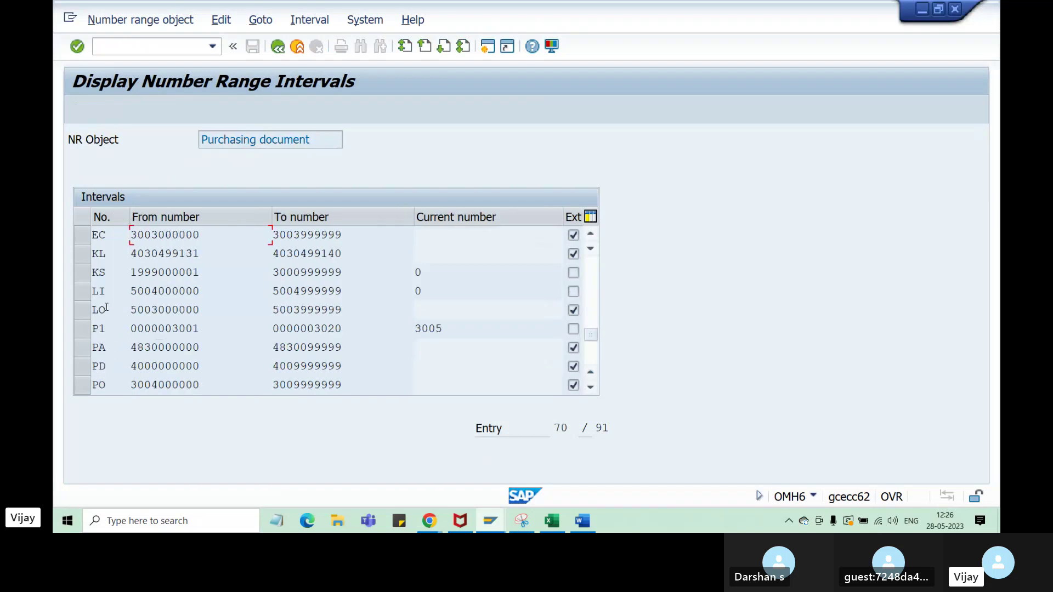
scroll(107, 310, down, 4)
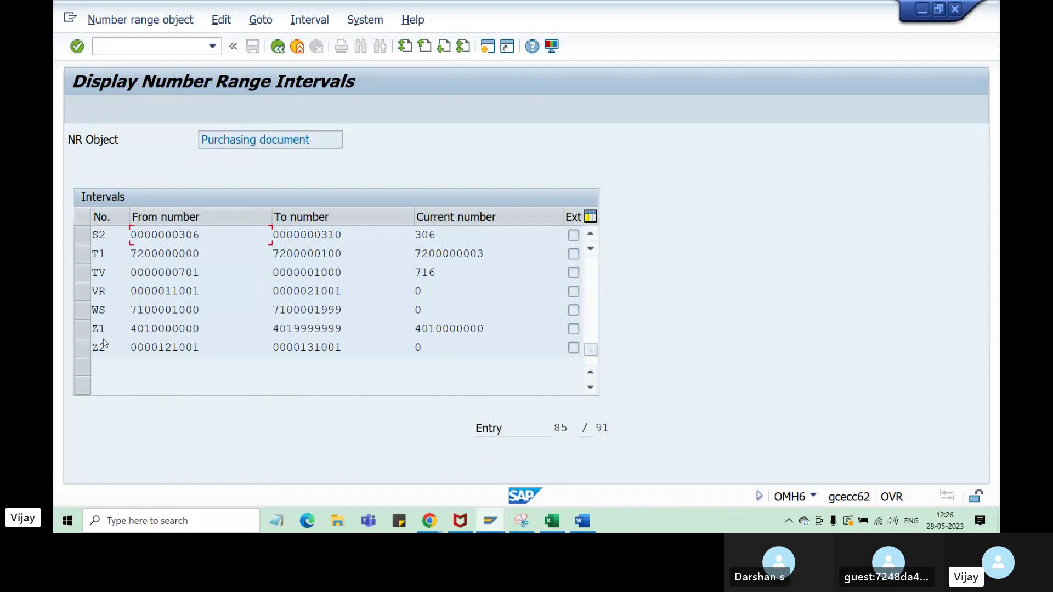
drag(107, 330, 86, 348)
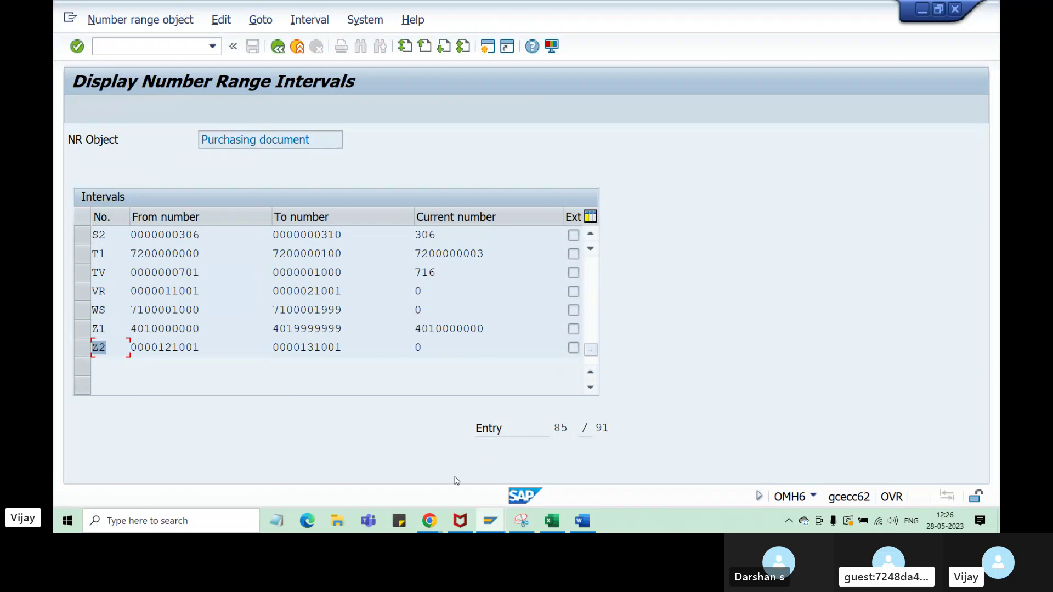
click(549, 522)
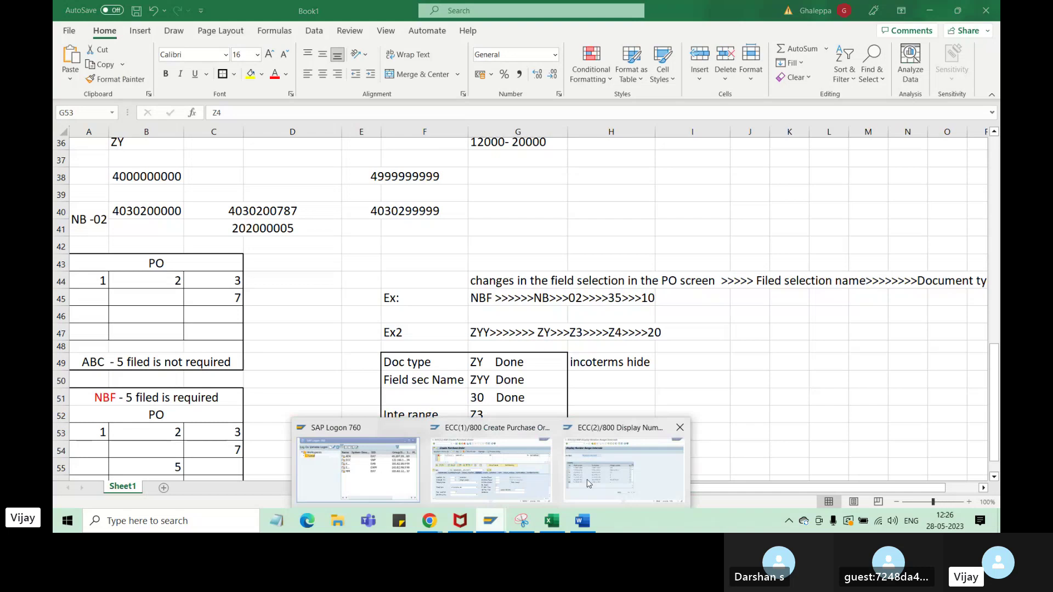
click(587, 483)
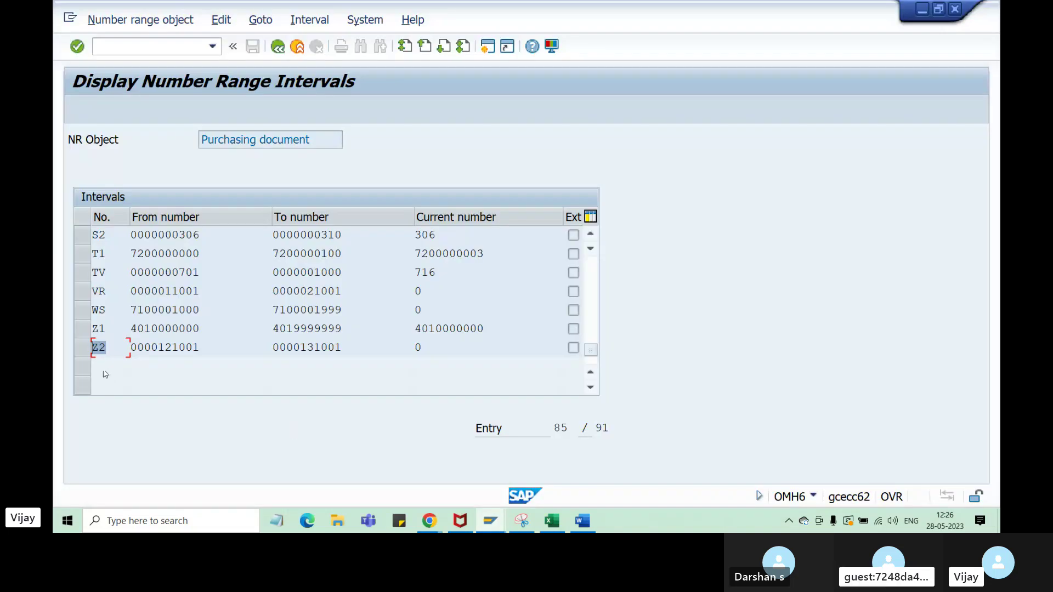
click(279, 47)
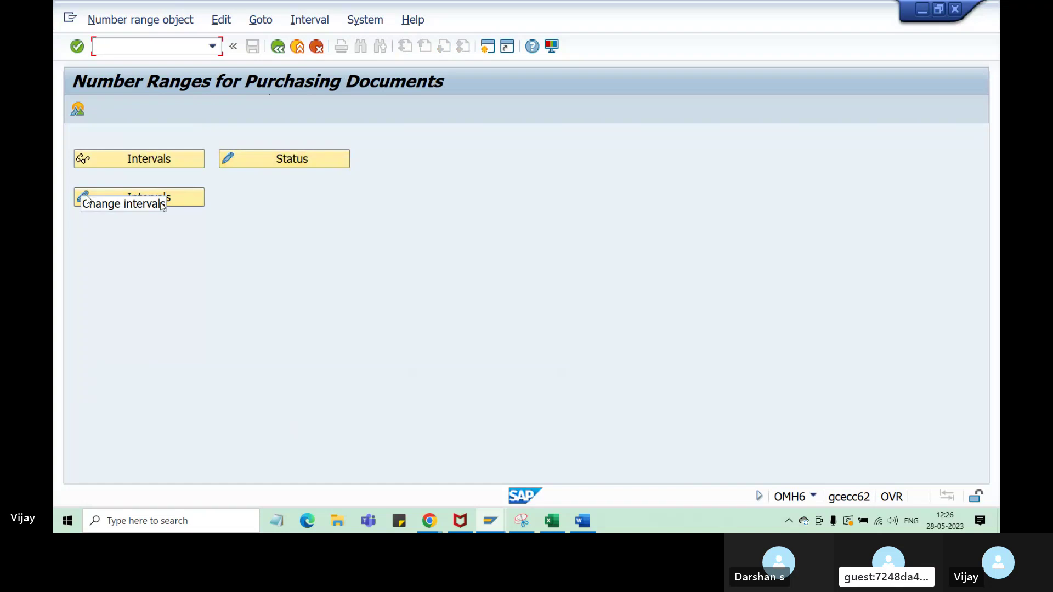
click(134, 199)
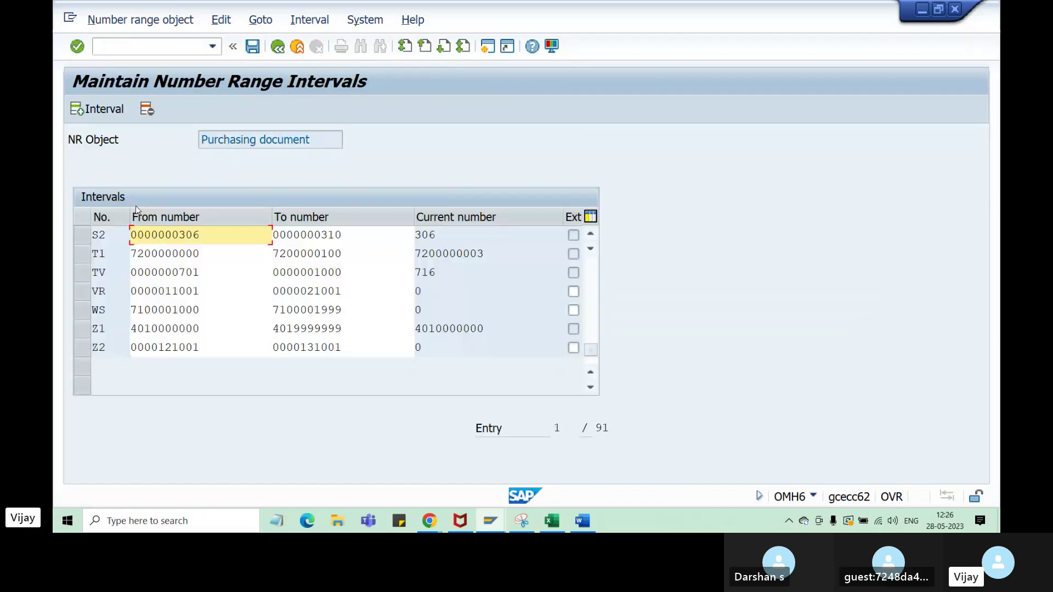
click(104, 347)
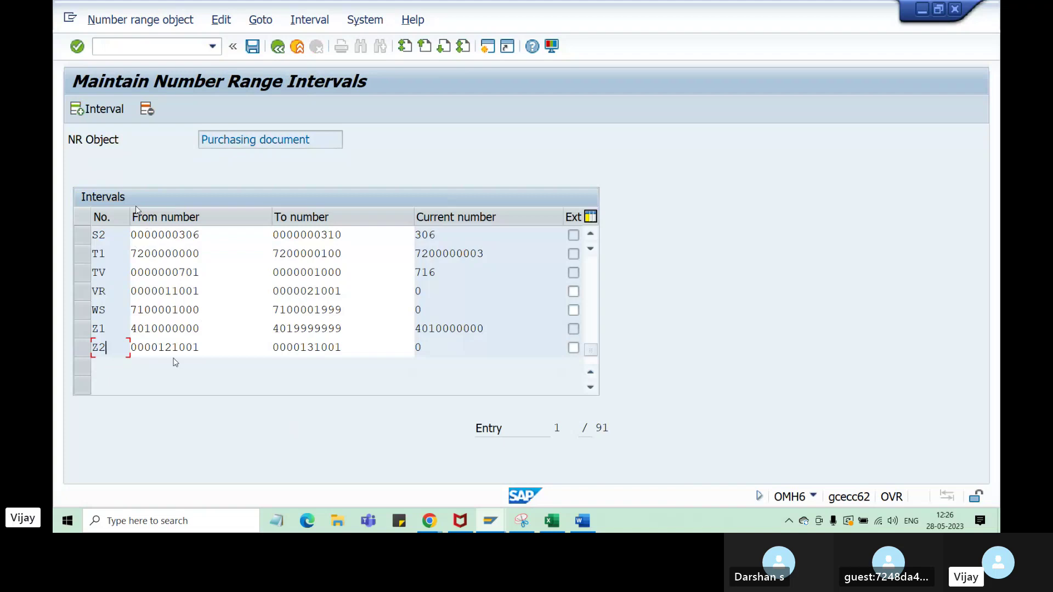
click(86, 354)
click(212, 347)
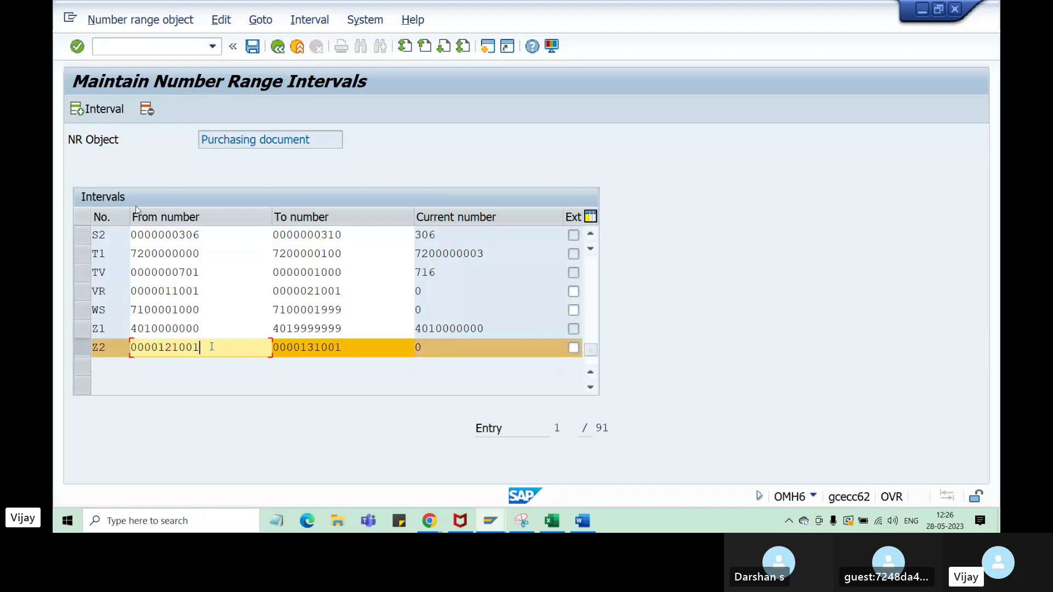
drag(199, 347, 158, 348)
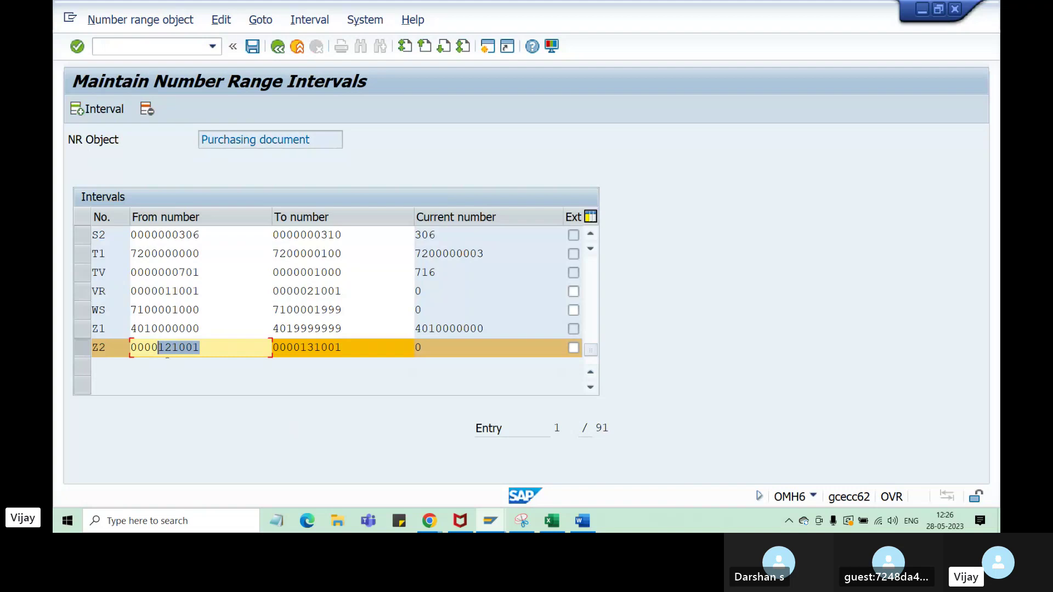
click(84, 350)
click(83, 350)
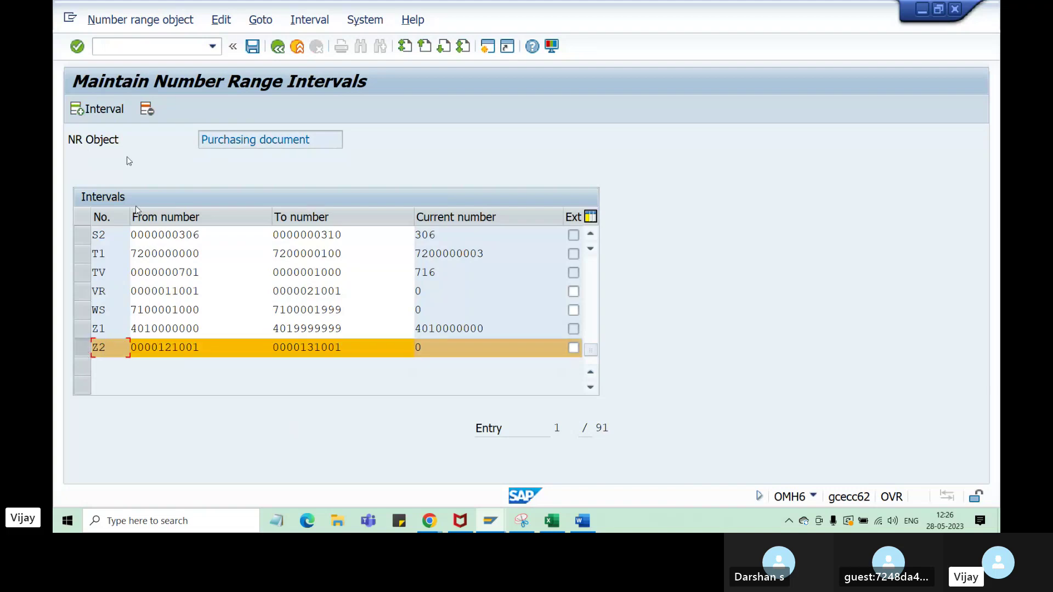
click(199, 350)
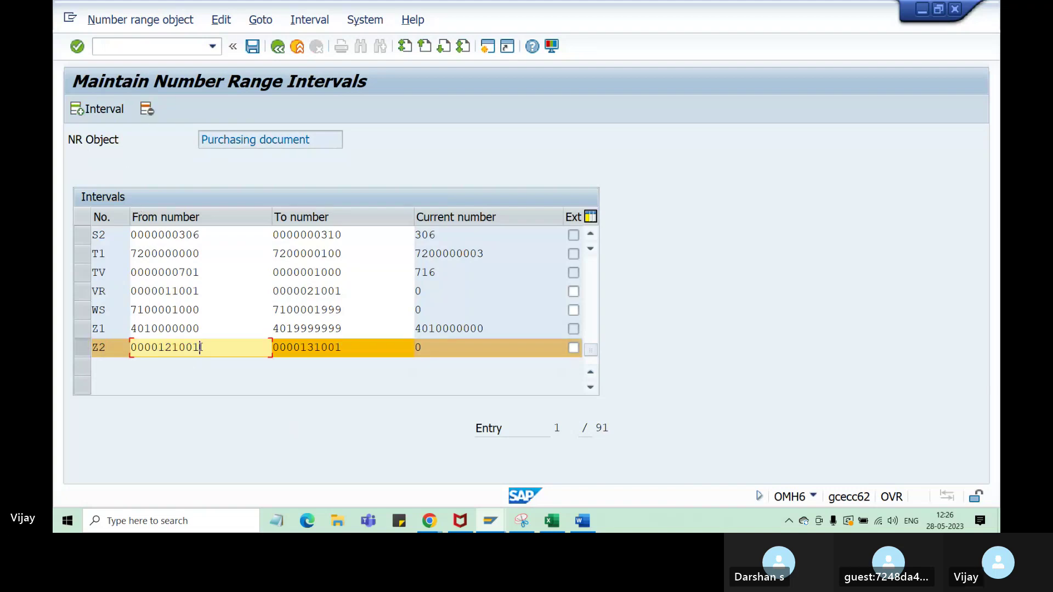
drag(200, 347, 159, 347)
click(188, 384)
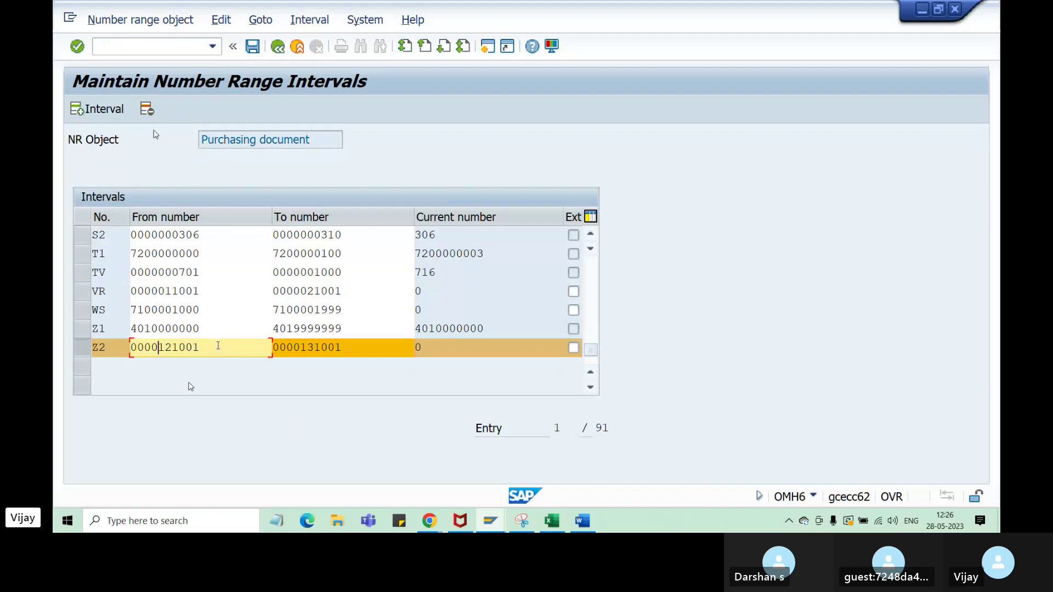
click(84, 349)
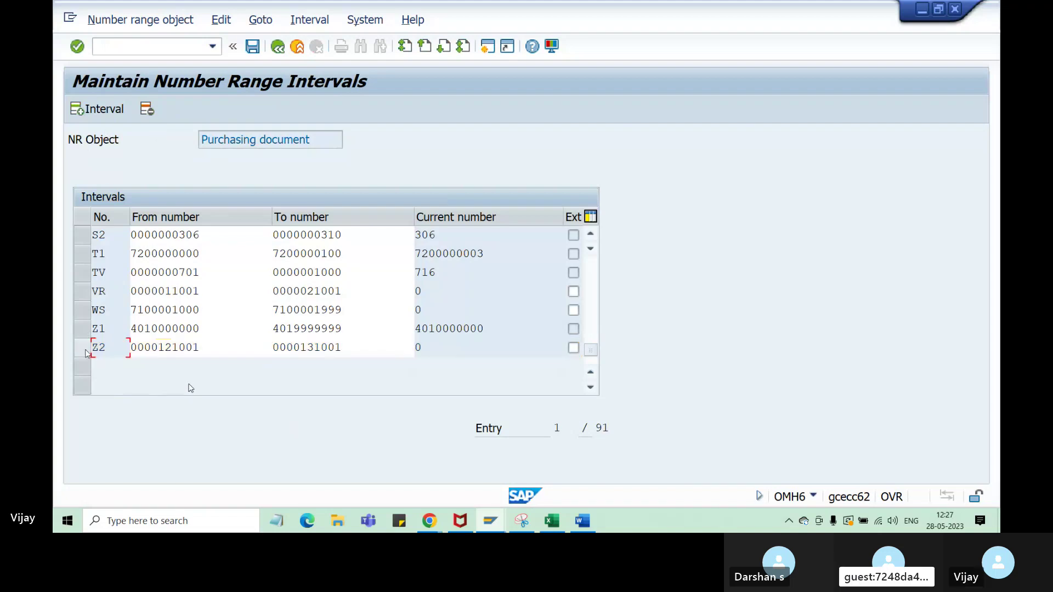
click(82, 348)
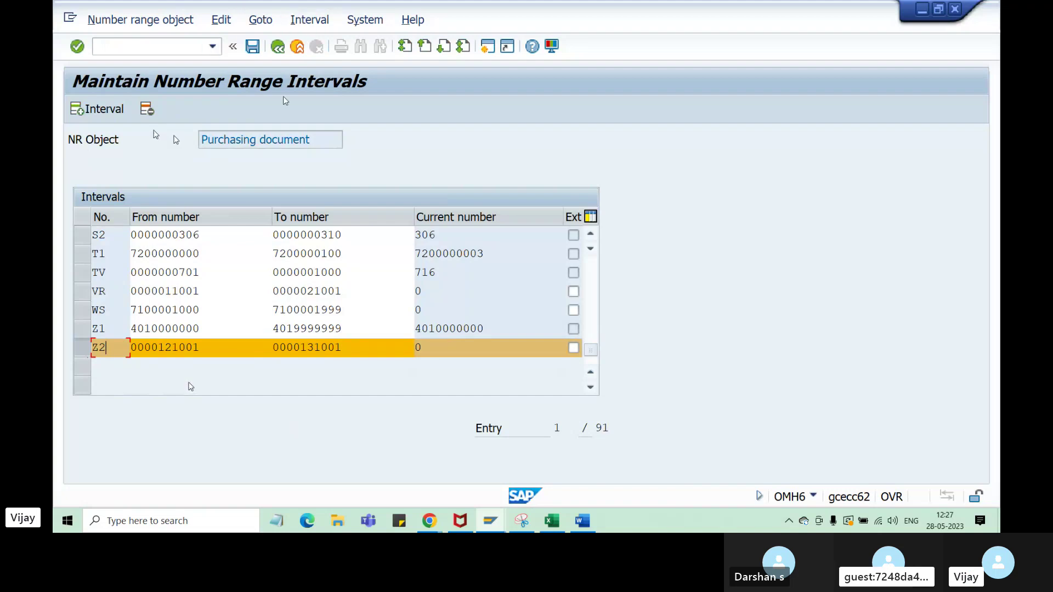
click(202, 348)
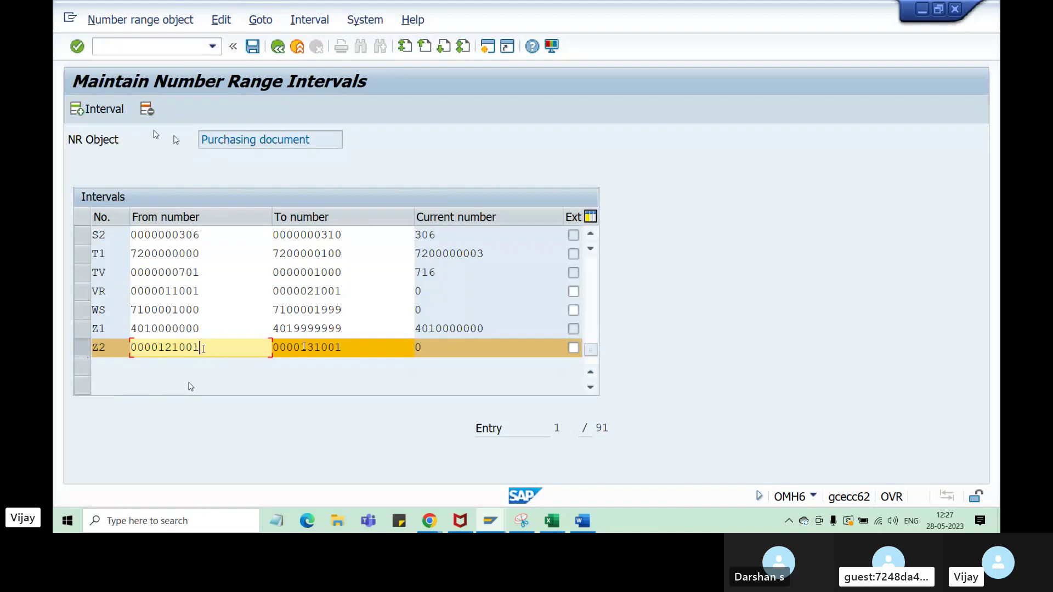
click(303, 349)
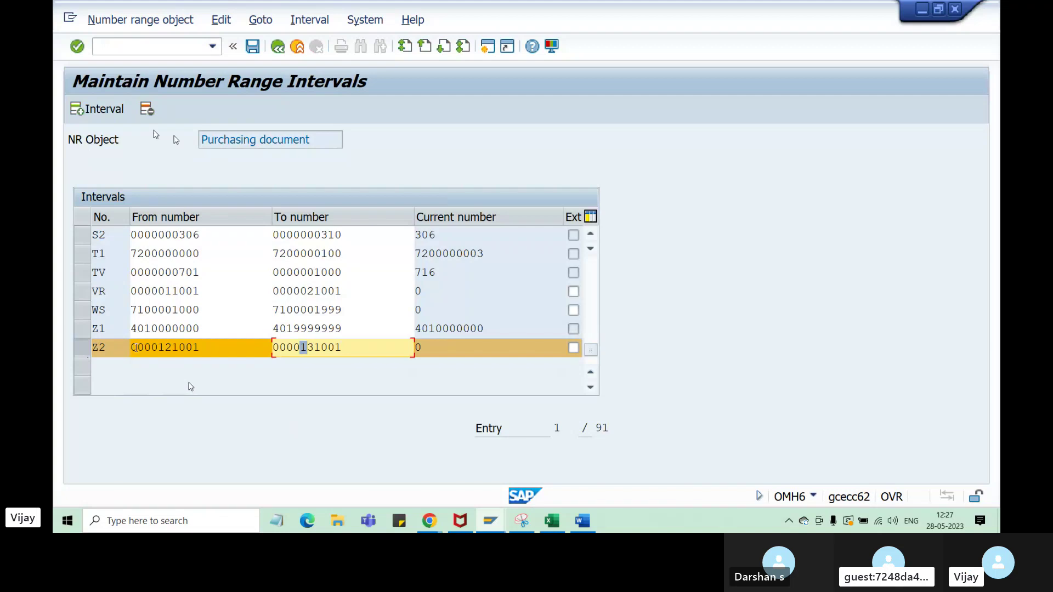
click(92, 355)
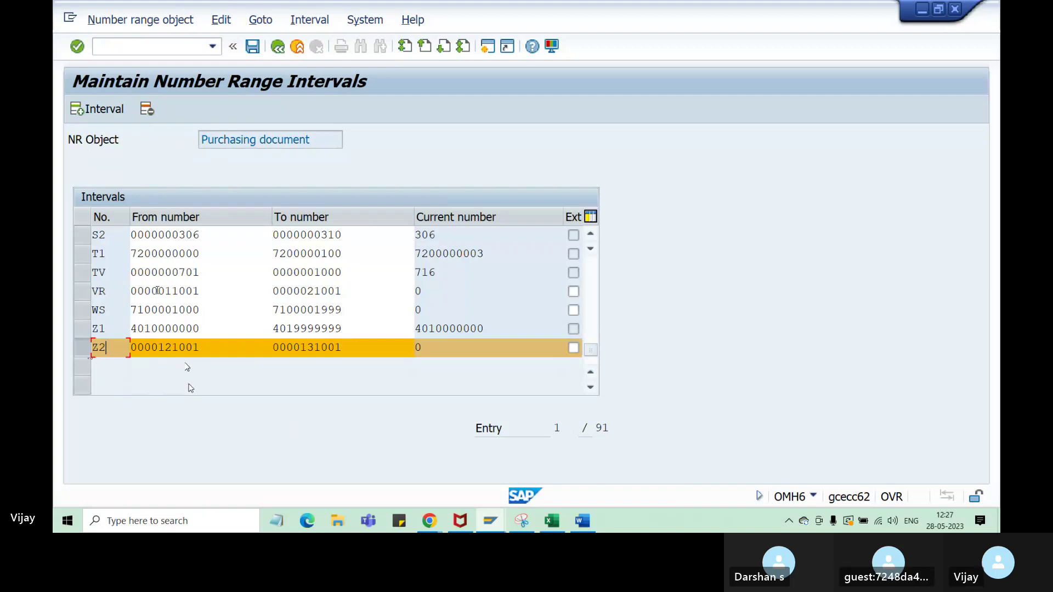
- Delete interval Z2 and save the number ranges, dismissing the transport notice
click(203, 348)
key(shift+Left)
key(shift+Left)
key(shift+Left)
key(shift+Left)
key(shift+Left)
key(shift+Left)
key(ctrl+c)
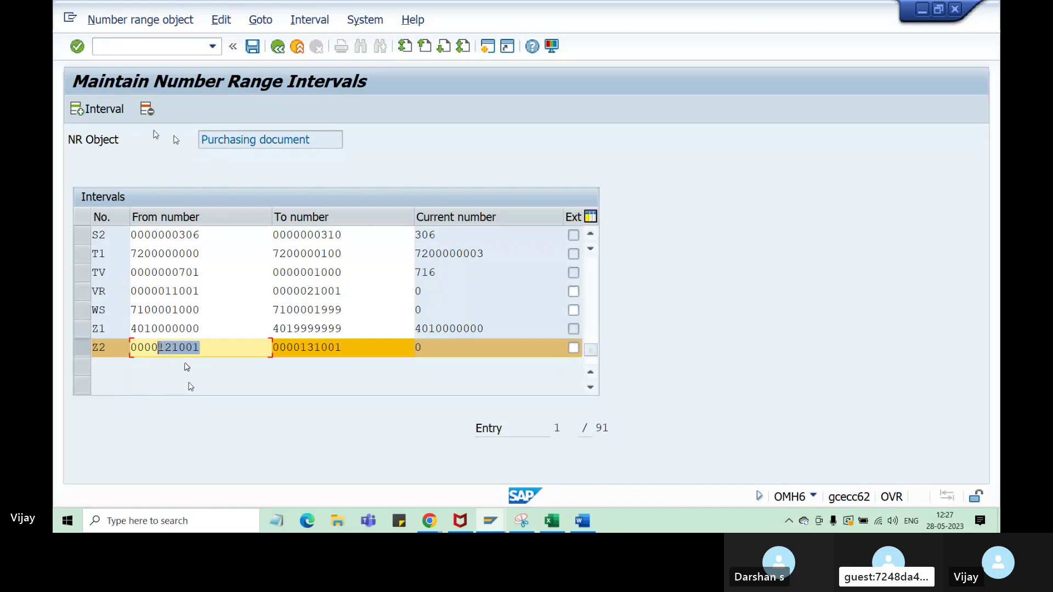
click(87, 352)
click(83, 353)
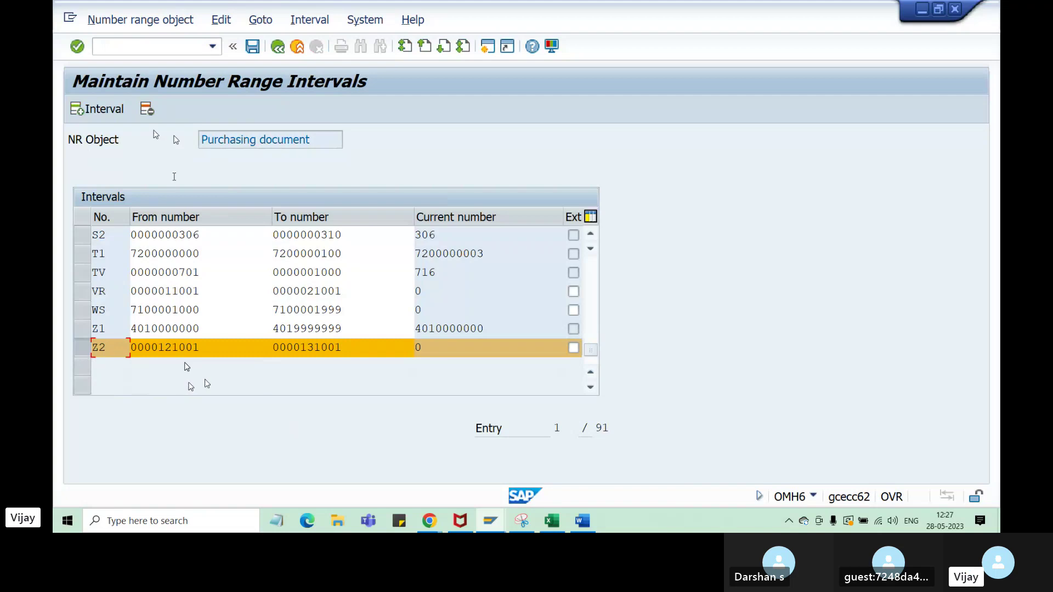
click(147, 109)
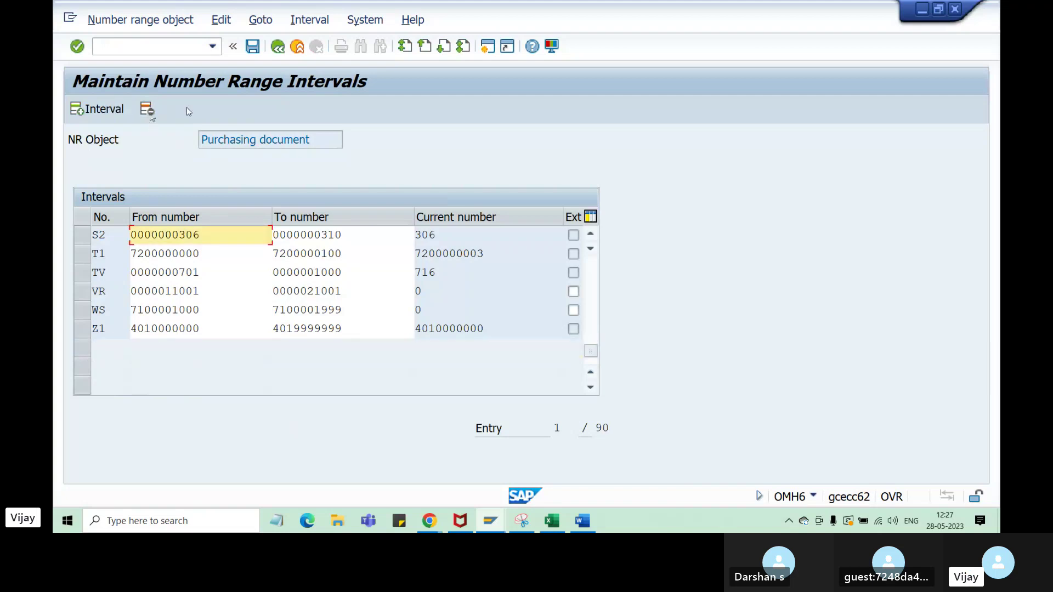
click(252, 47)
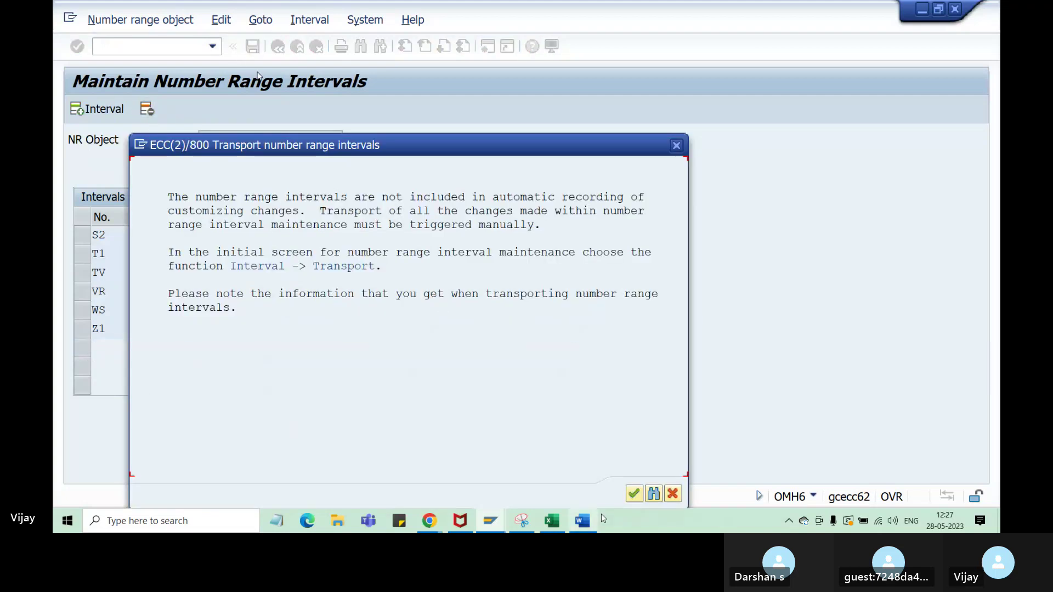
click(635, 494)
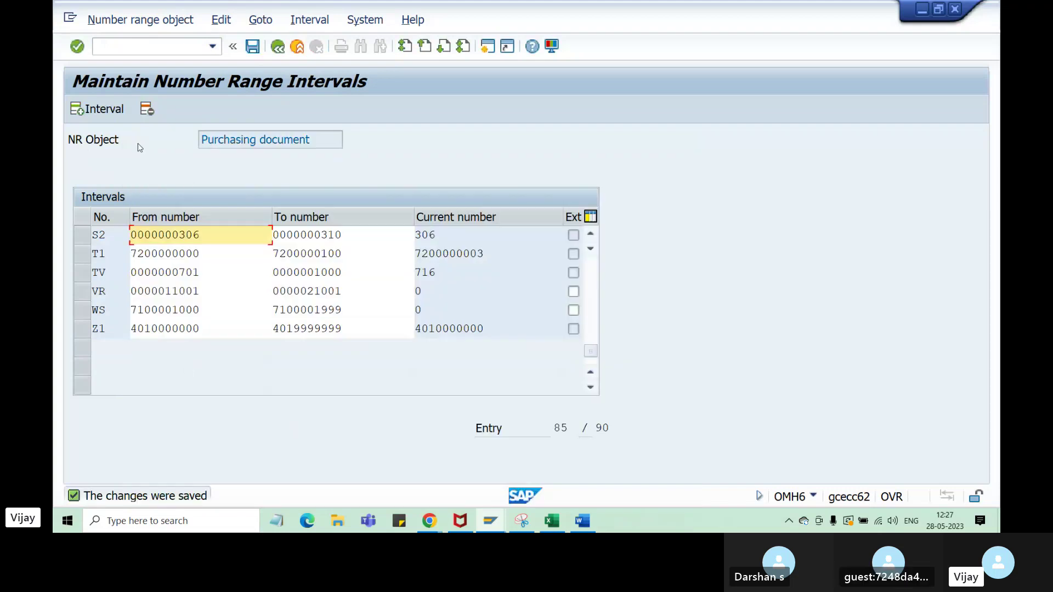
- Insert a new interval numbered Z3 with From number 121001
click(100, 112)
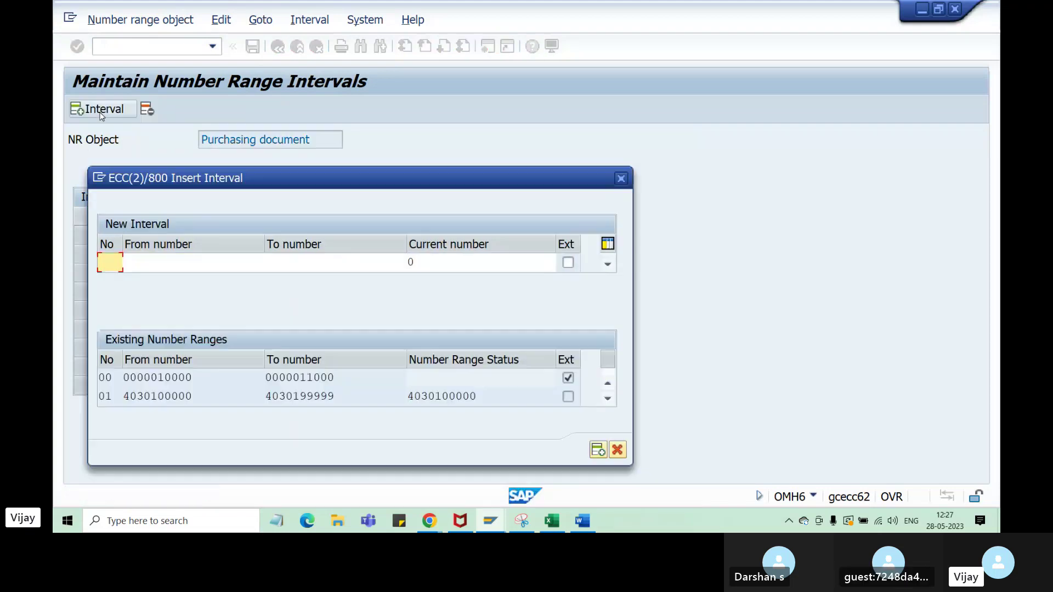
text(Z3)
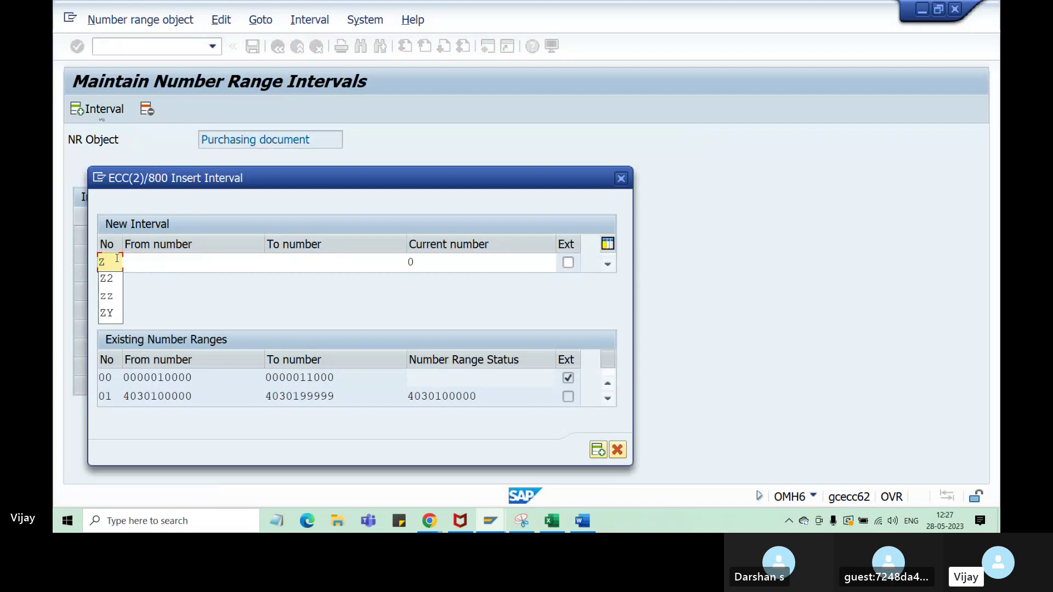
click(156, 263)
key(ctrl+v)
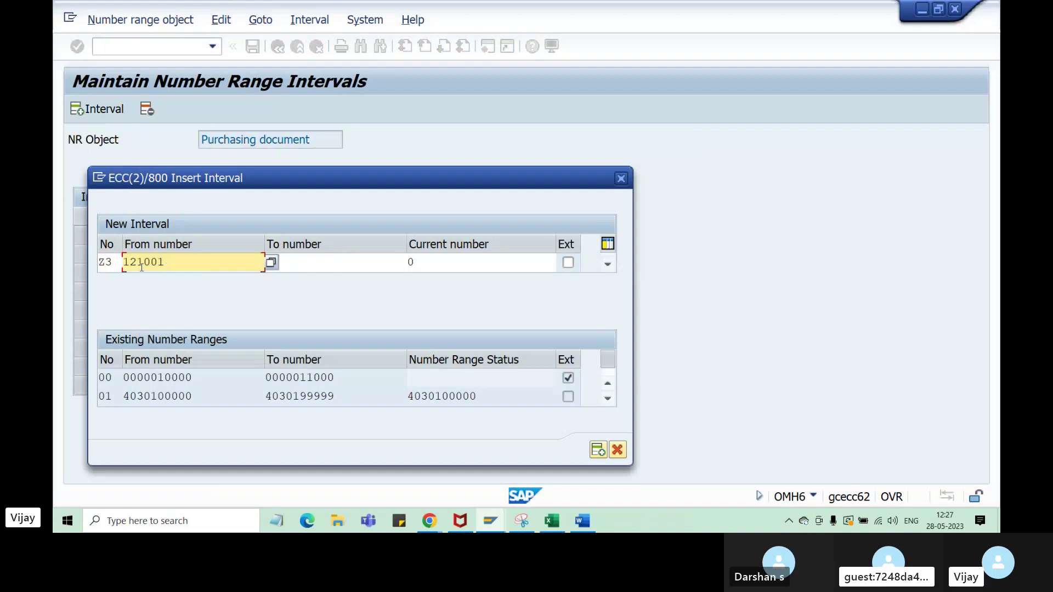
- Set interval Z3's To number to 141000 and confirm the interval
click(308, 266)
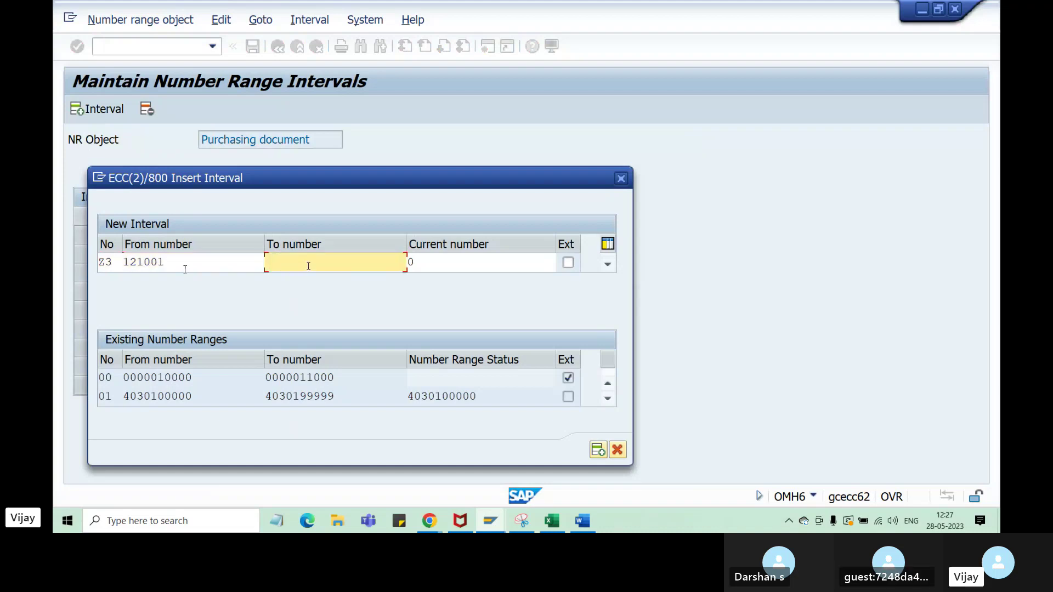
drag(165, 263, 119, 263)
key(ctrl+c)
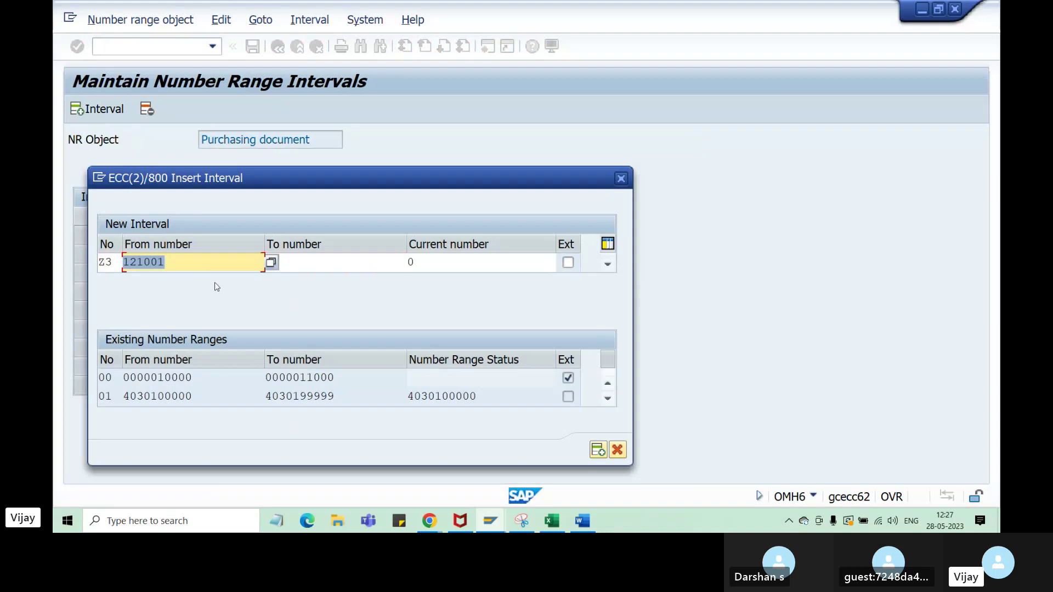
click(311, 264)
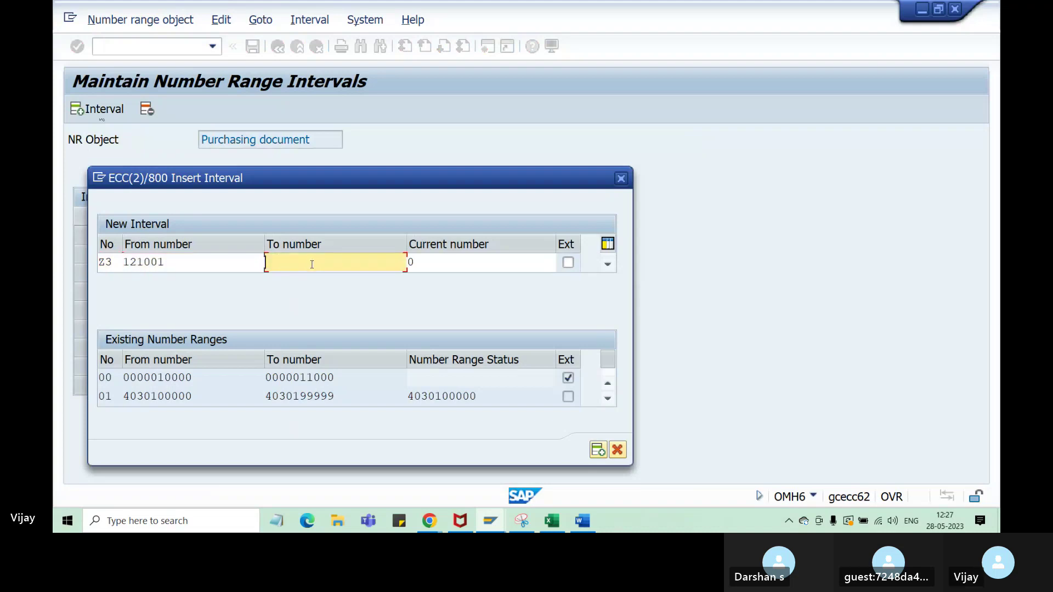
key(ctrl+v)
click(275, 263)
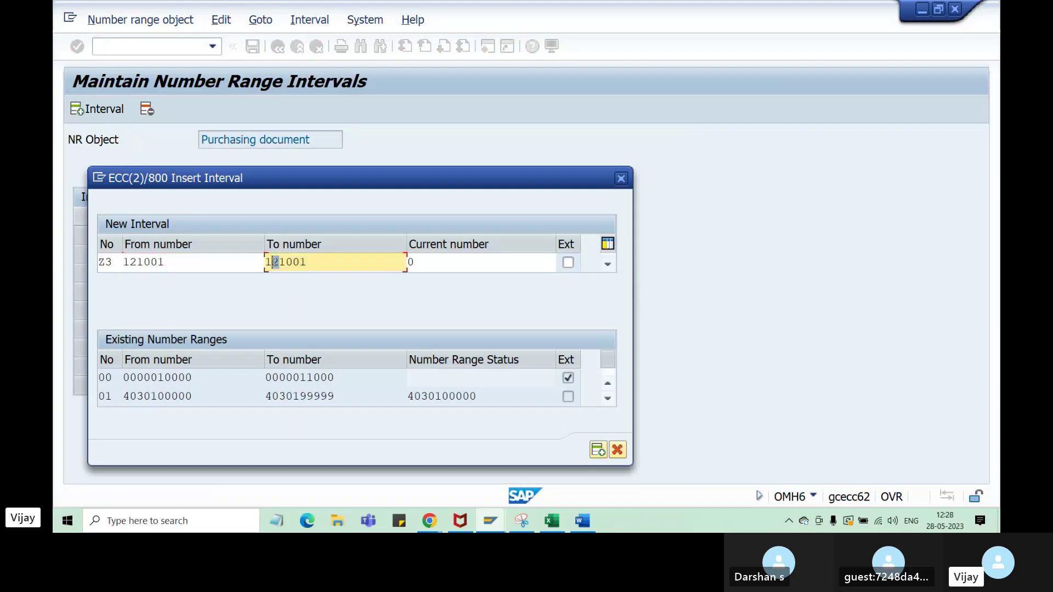
text(4)
click(337, 265)
key(BackSpace)
text(0)
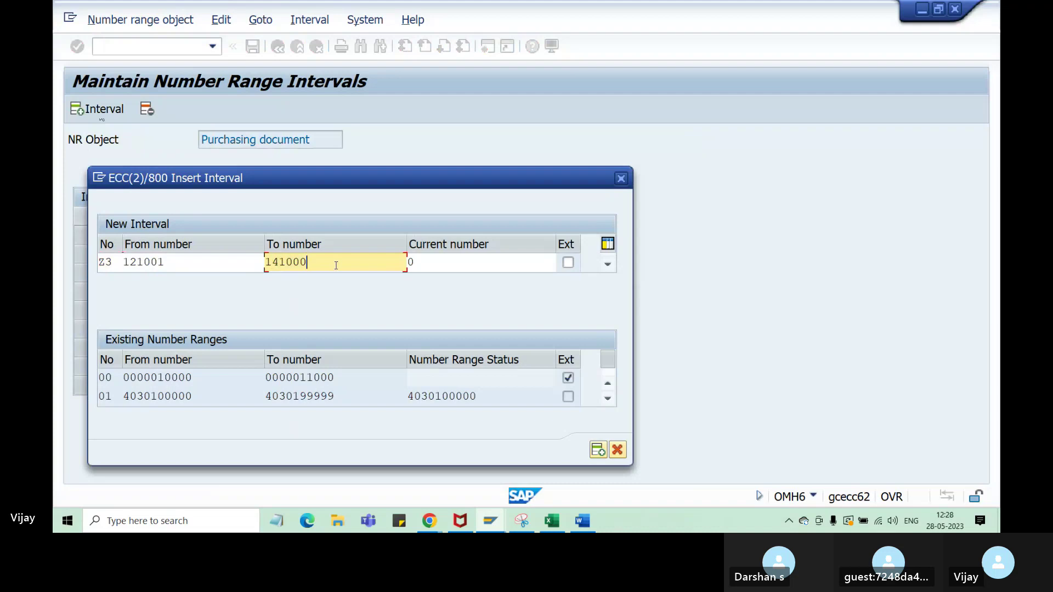
key(Return)
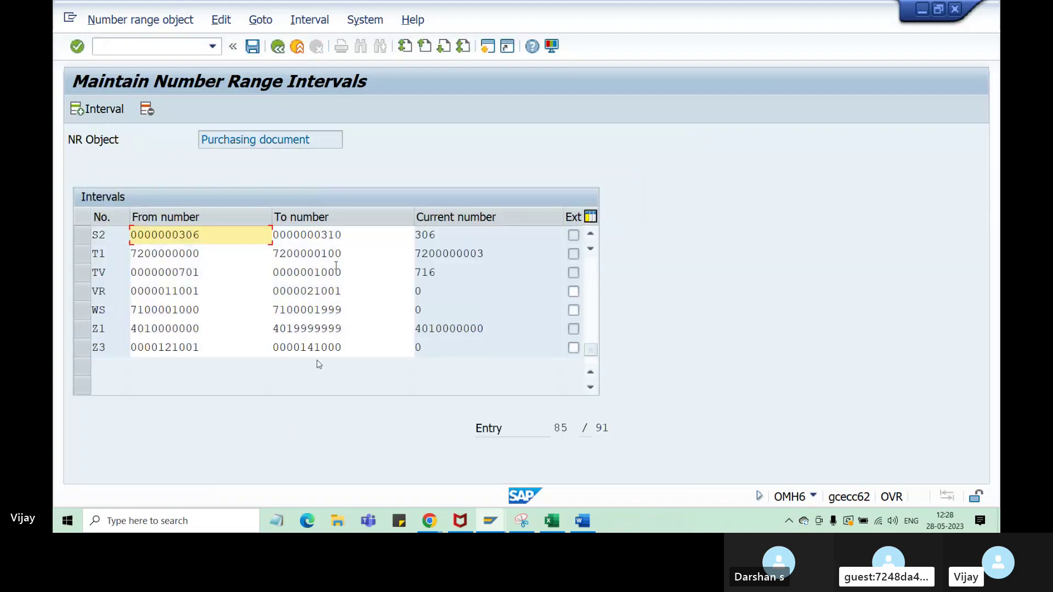
- Insert a new interval numbered Z4 with From number 221001
double_click(93, 348)
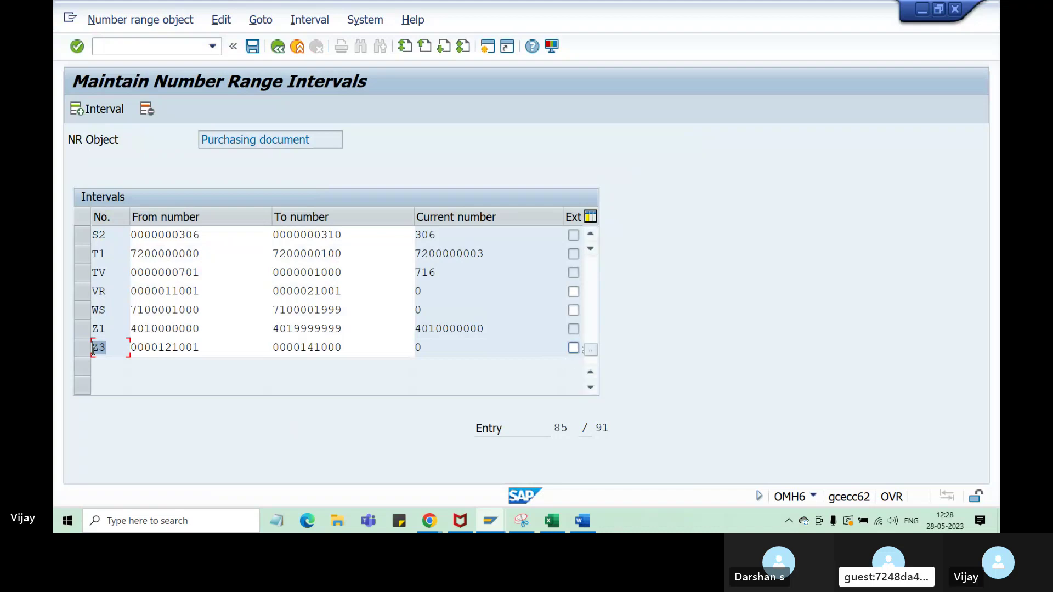
click(94, 113)
text(Z4)
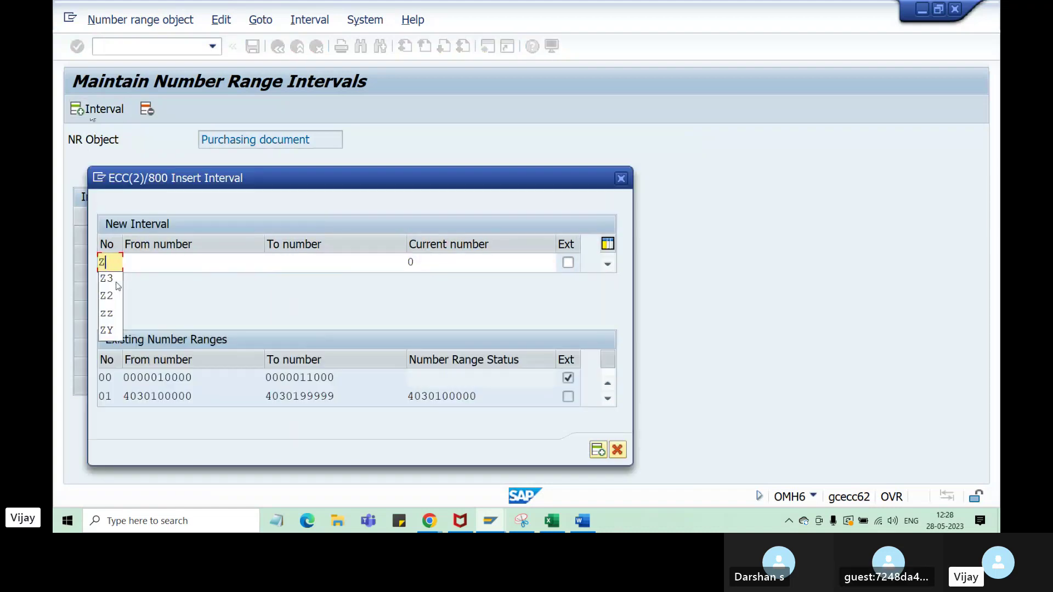
click(170, 261)
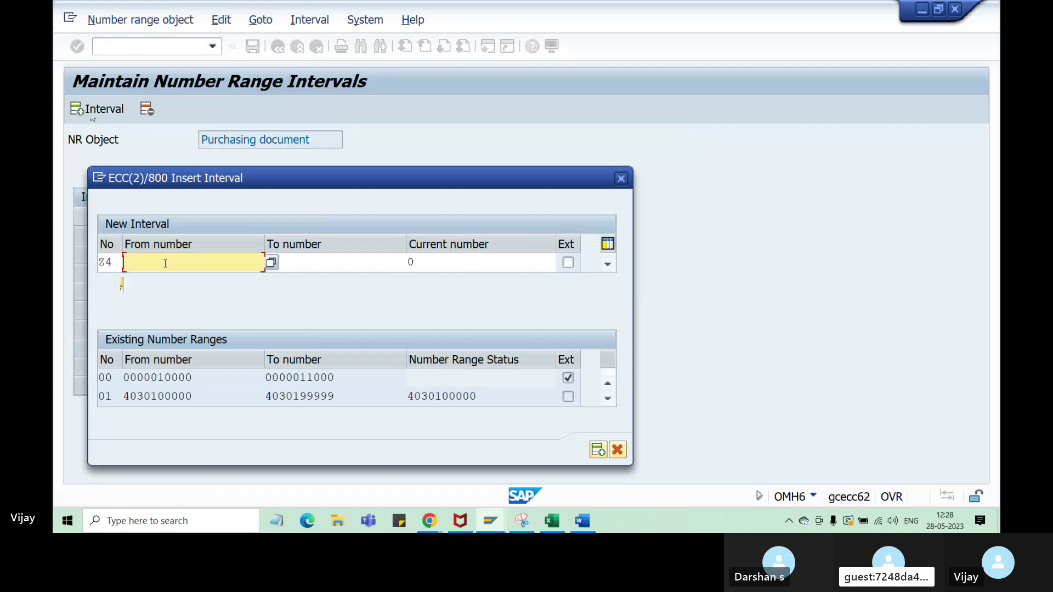
text(121001)
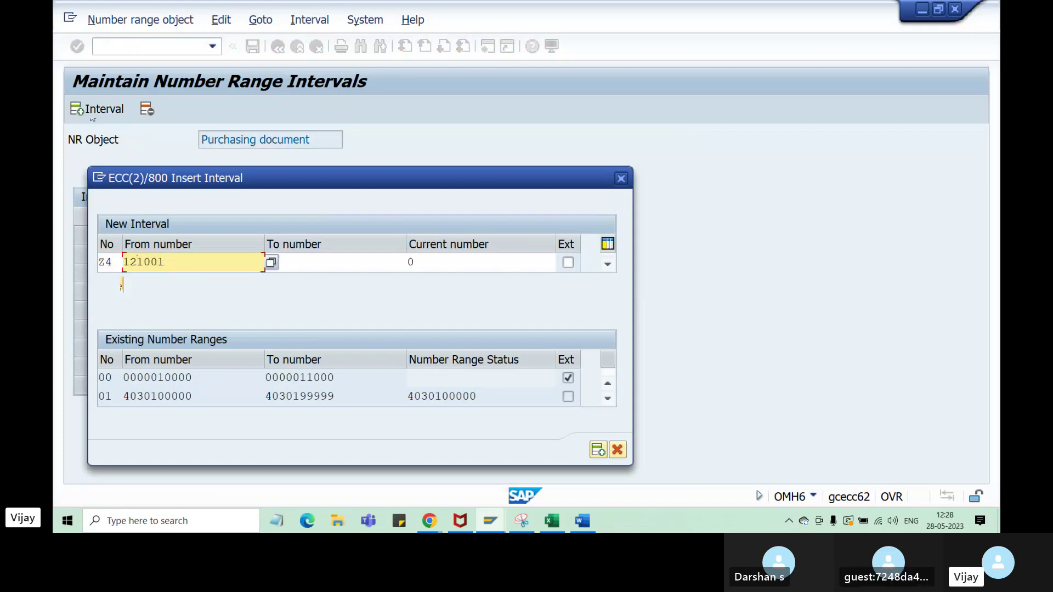
click(132, 263)
key(Left)
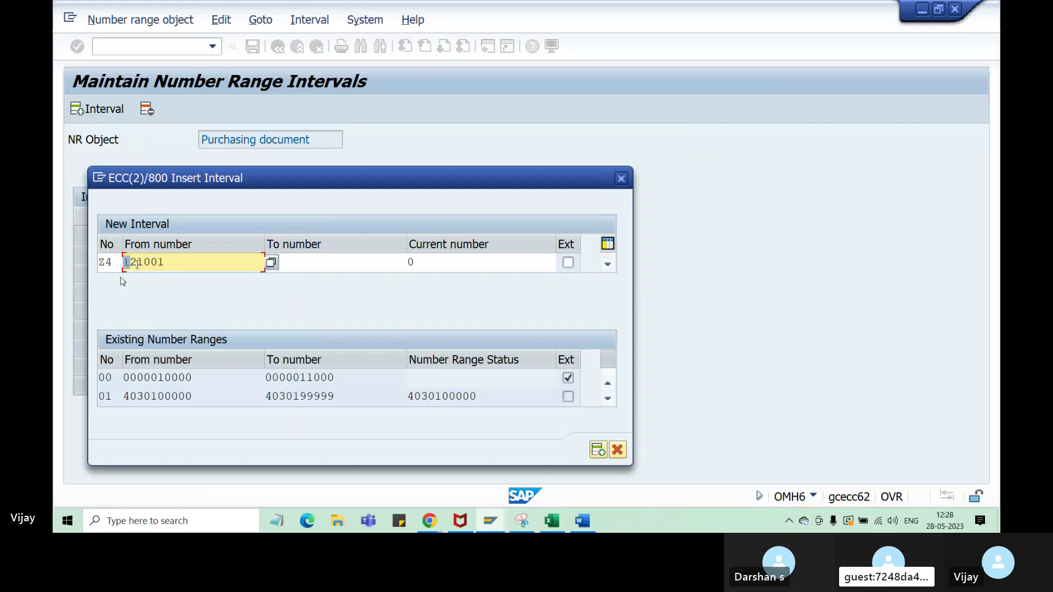
text(2)
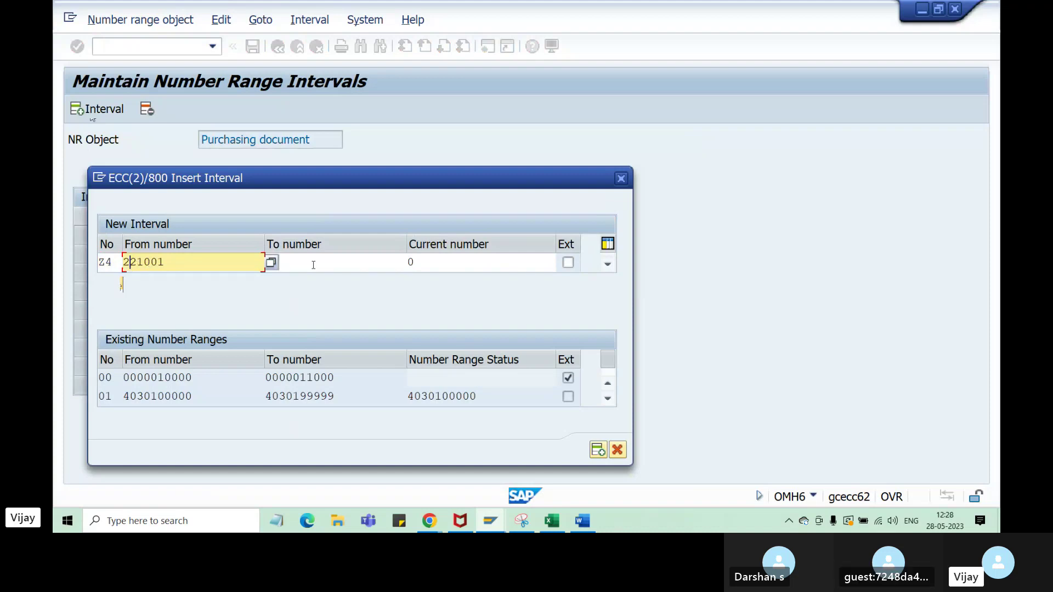
- Set interval Z4's To number to 330000 and confirm the interval
click(313, 264)
double_click(167, 262)
key(ctrl+c)
click(309, 266)
key(ctrl+v)
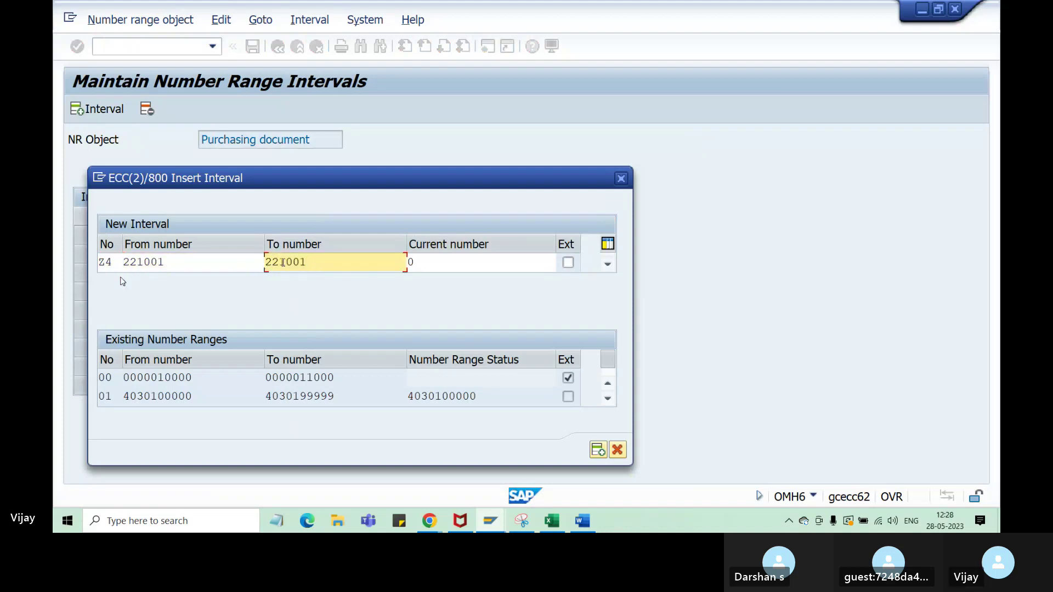
drag(279, 264, 261, 264)
text(33)
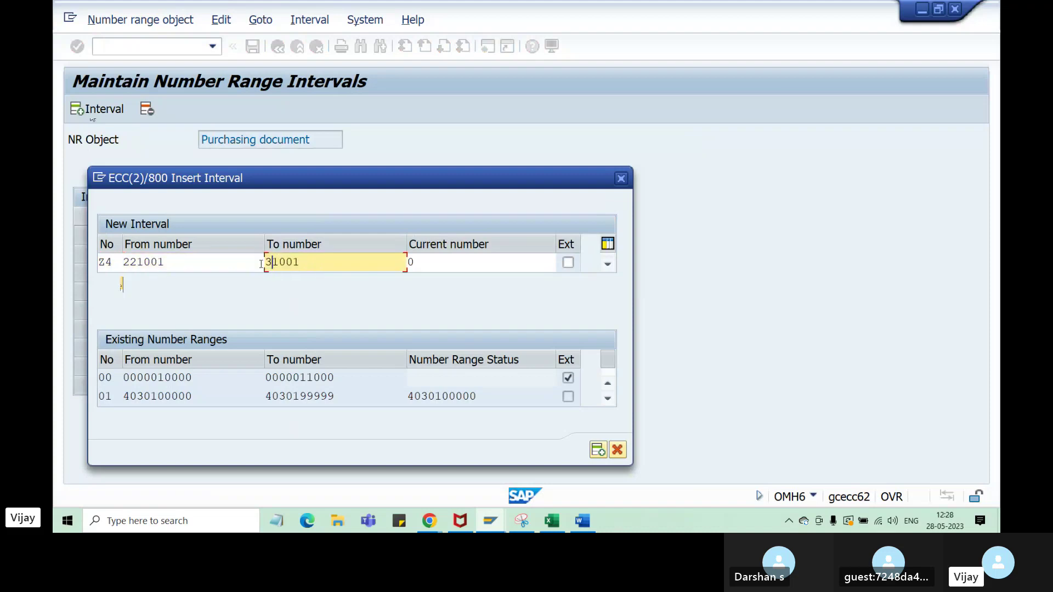
click(304, 263)
click(295, 262)
text(0000)
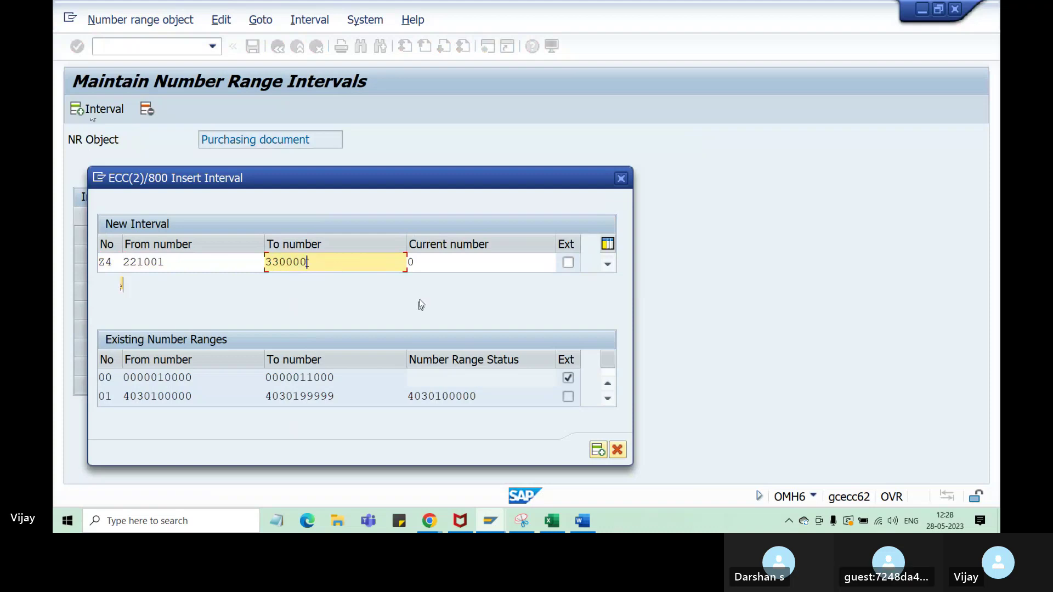
key(Return)
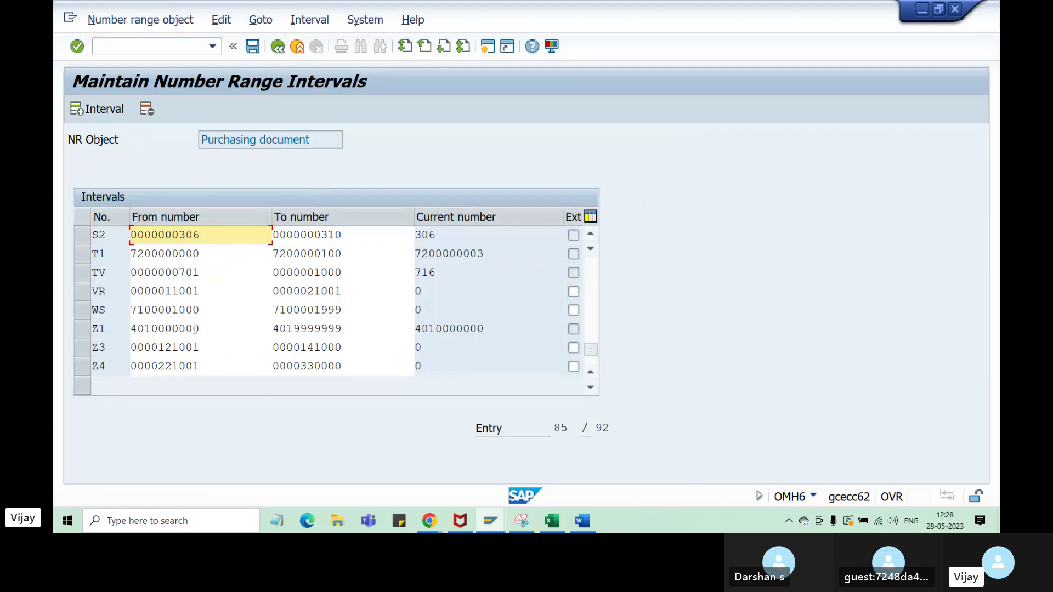
- Select row Z4 and tick its Ext checkbox for external numbering
click(80, 349)
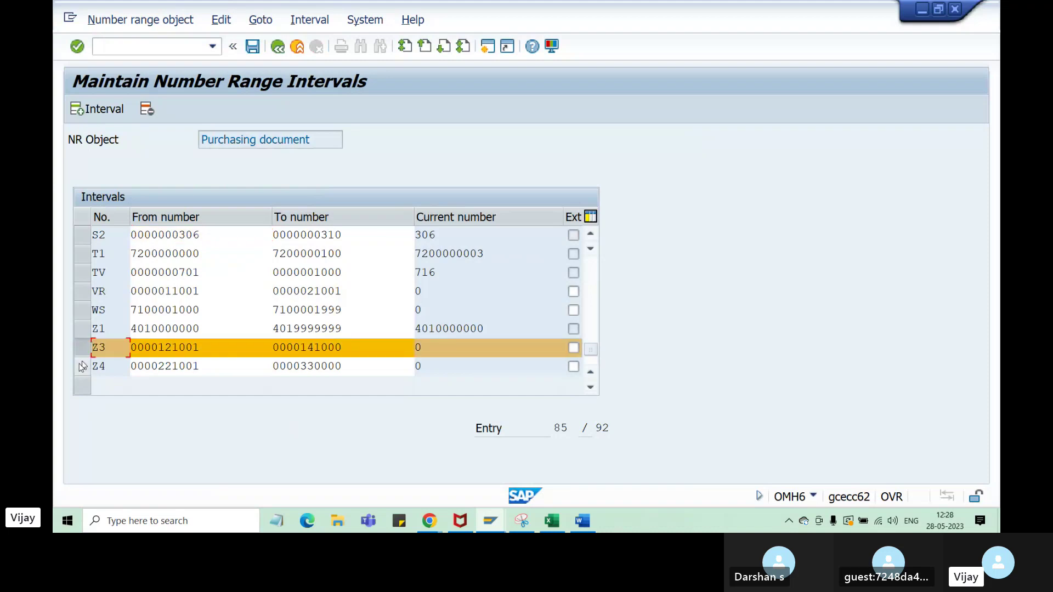
click(80, 363)
click(79, 350)
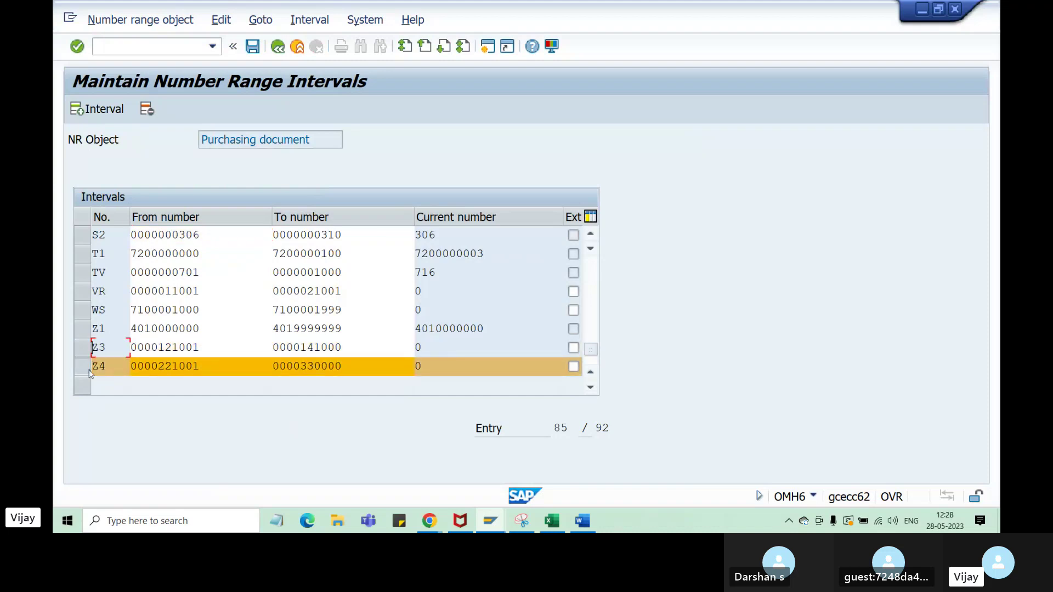
click(574, 368)
- Review the Z3 and Z4 number limits, then save the intervals
drag(159, 348, 201, 346)
drag(341, 348, 299, 347)
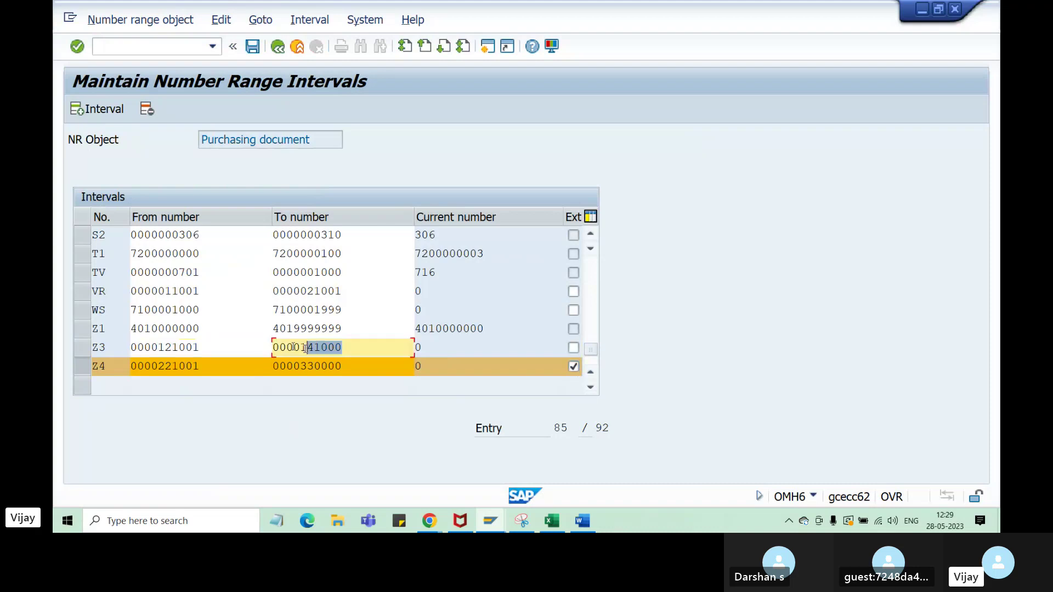
drag(203, 347, 158, 347)
double_click(286, 346)
click(165, 367)
click(317, 368)
click(179, 367)
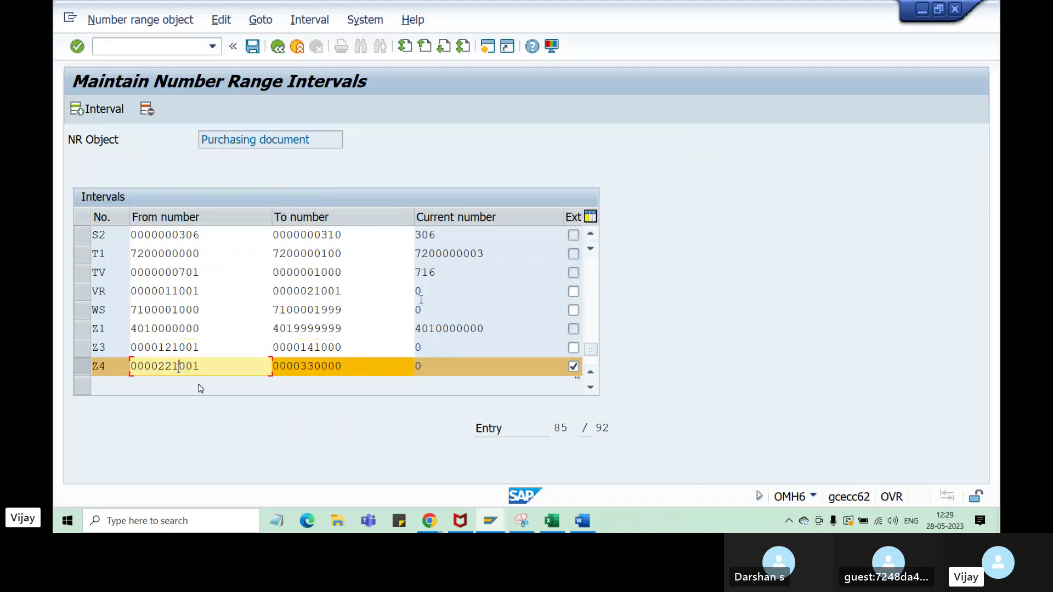
click(309, 370)
click(194, 366)
click(307, 367)
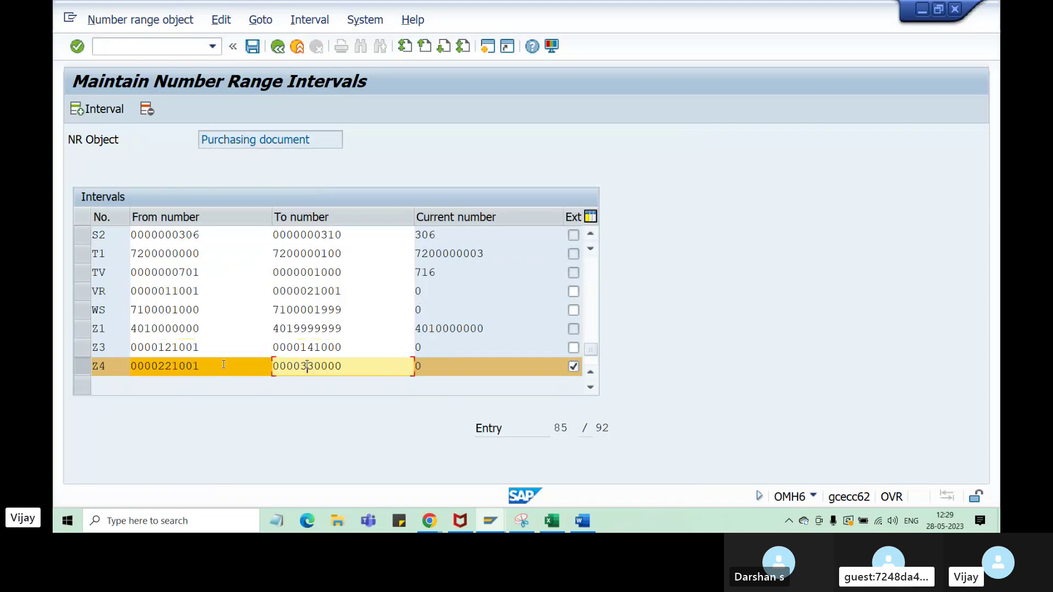
drag(188, 366, 157, 366)
drag(336, 367, 286, 367)
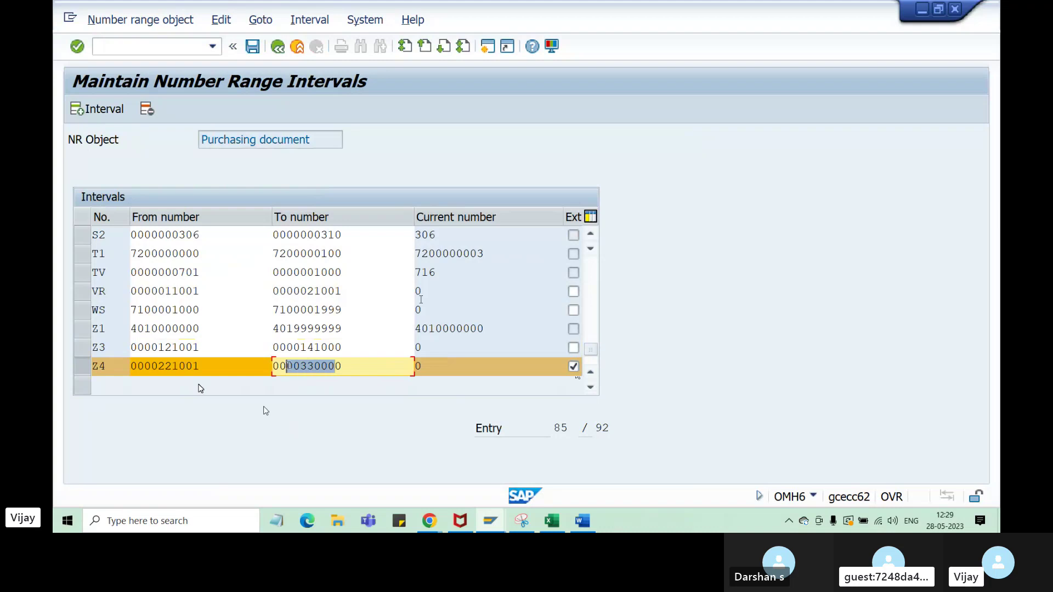
click(253, 53)
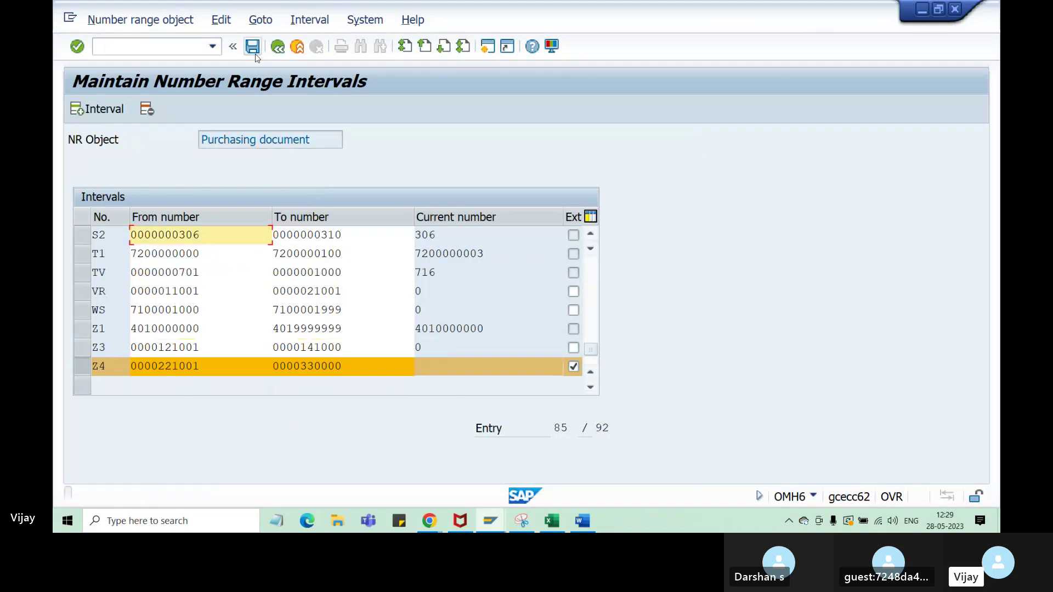
click(277, 46)
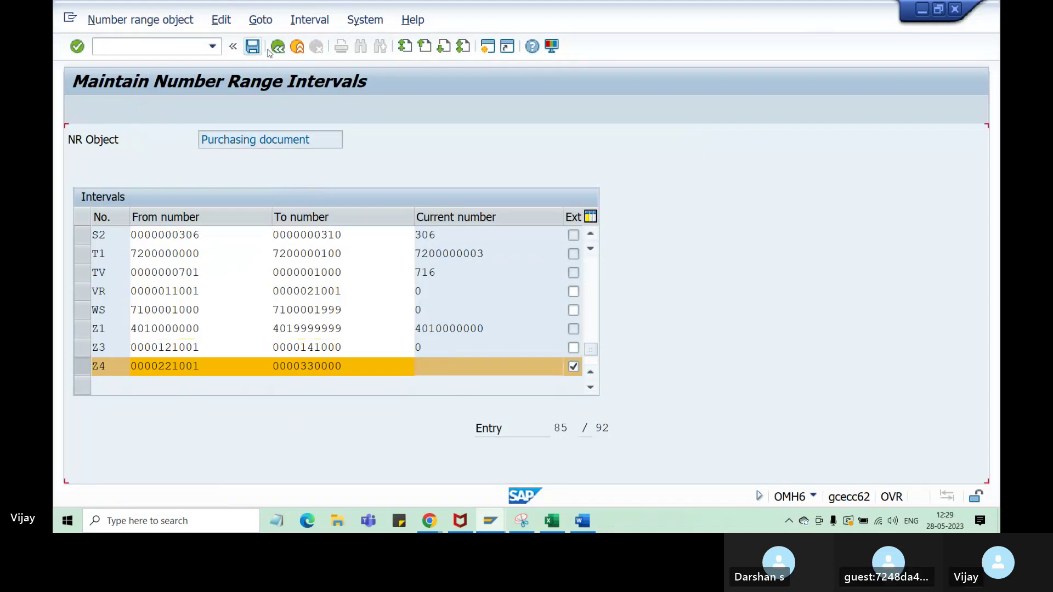
- Go back to the IMG tree and open the purchase order Document Types table
click(277, 47)
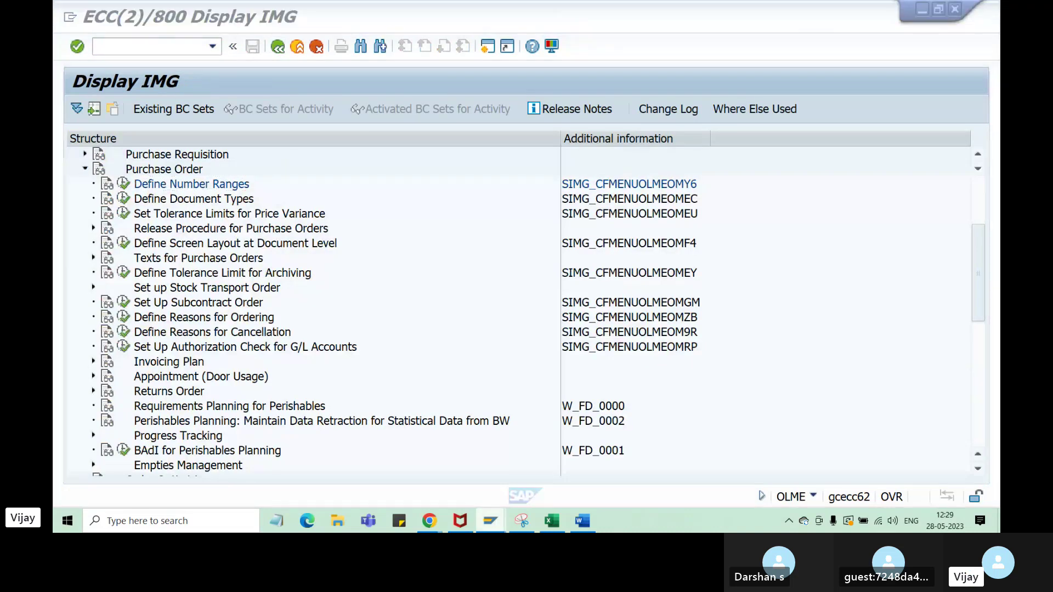
mouse_move(494, 518)
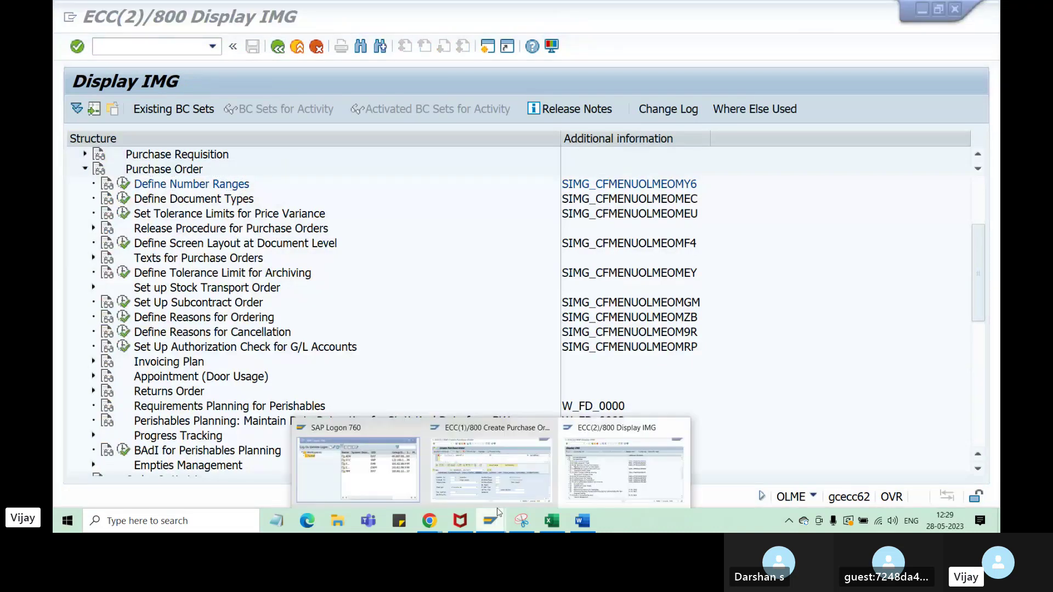
click(595, 487)
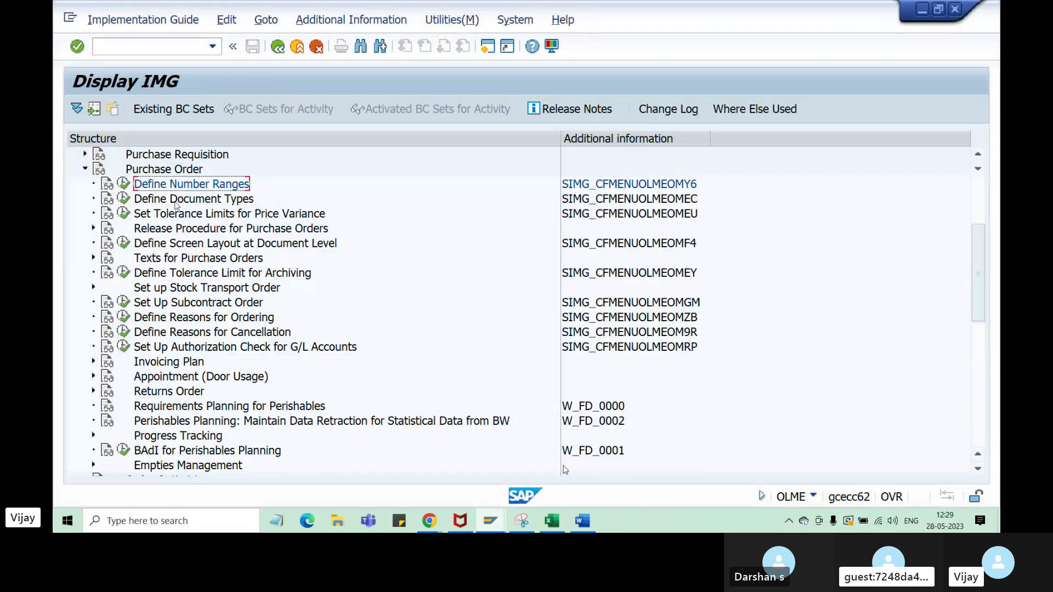
click(136, 206)
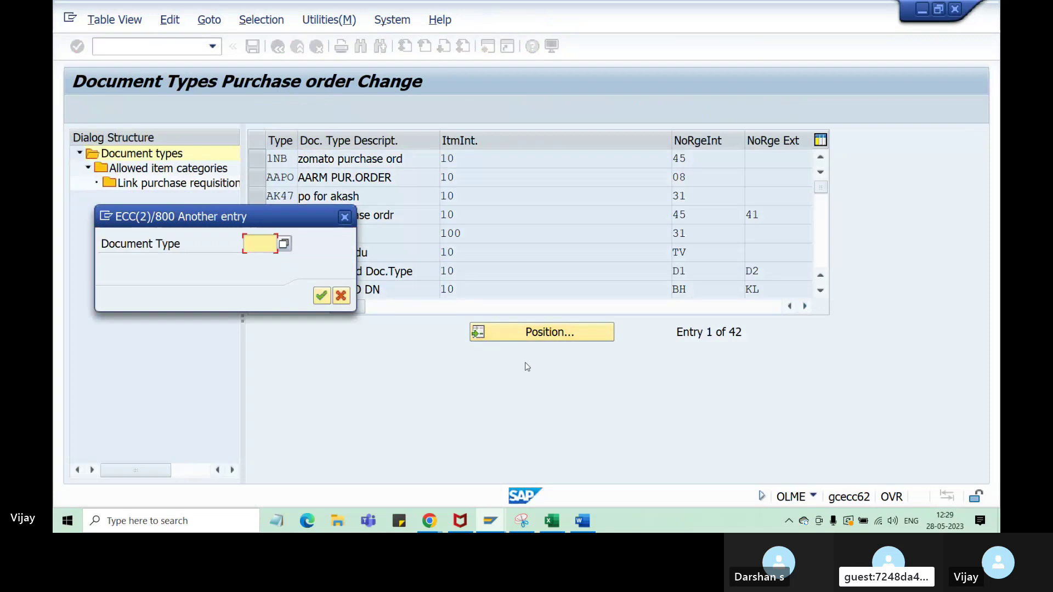
- Locate document type ZY, set internal range Z3 and external range Z4, and save
text(zy)
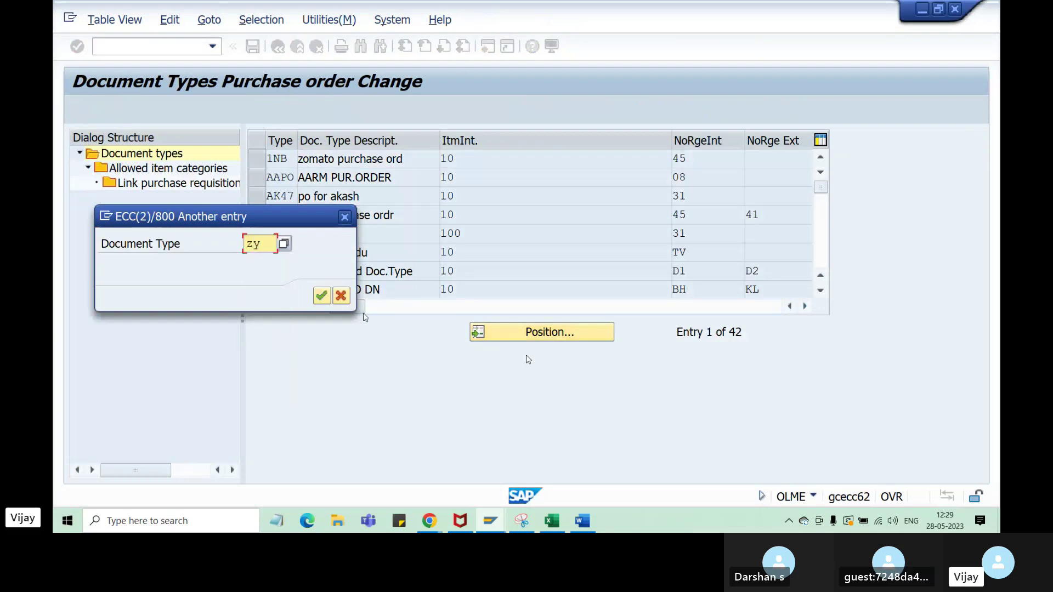
key(Return)
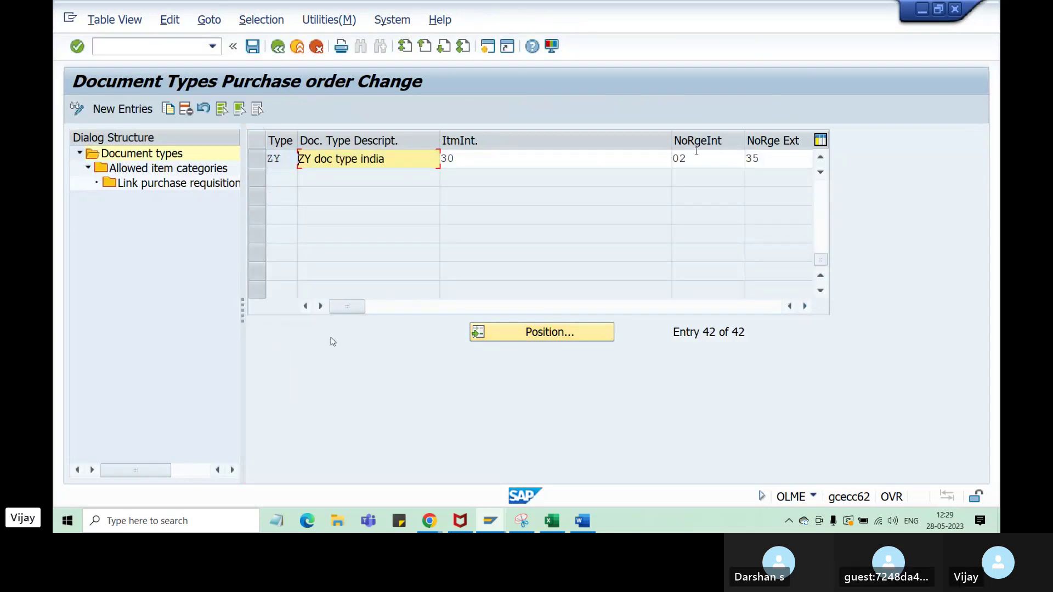
drag(695, 158, 659, 163)
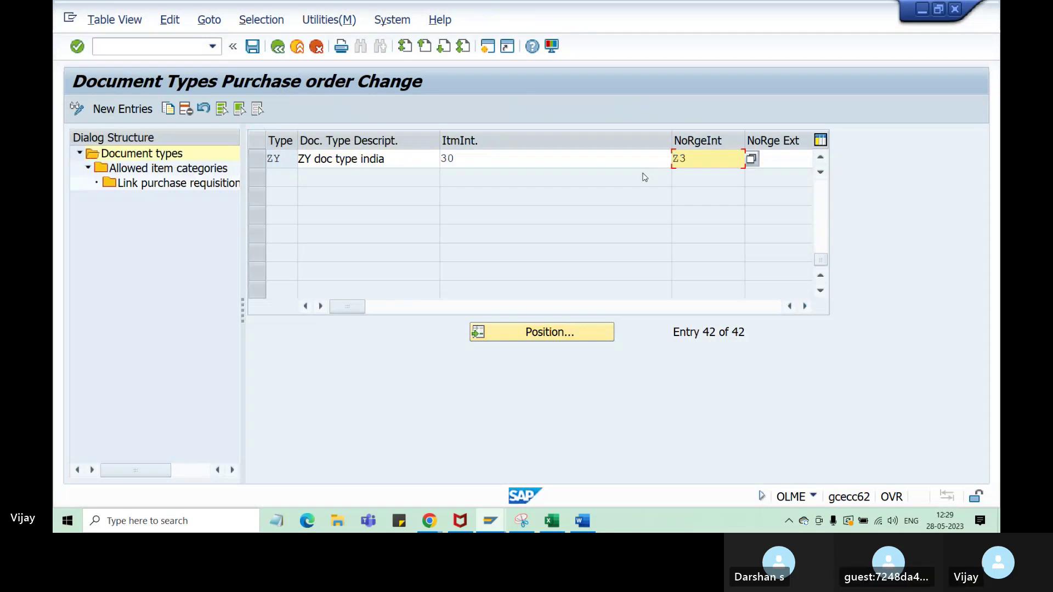
click(805, 305)
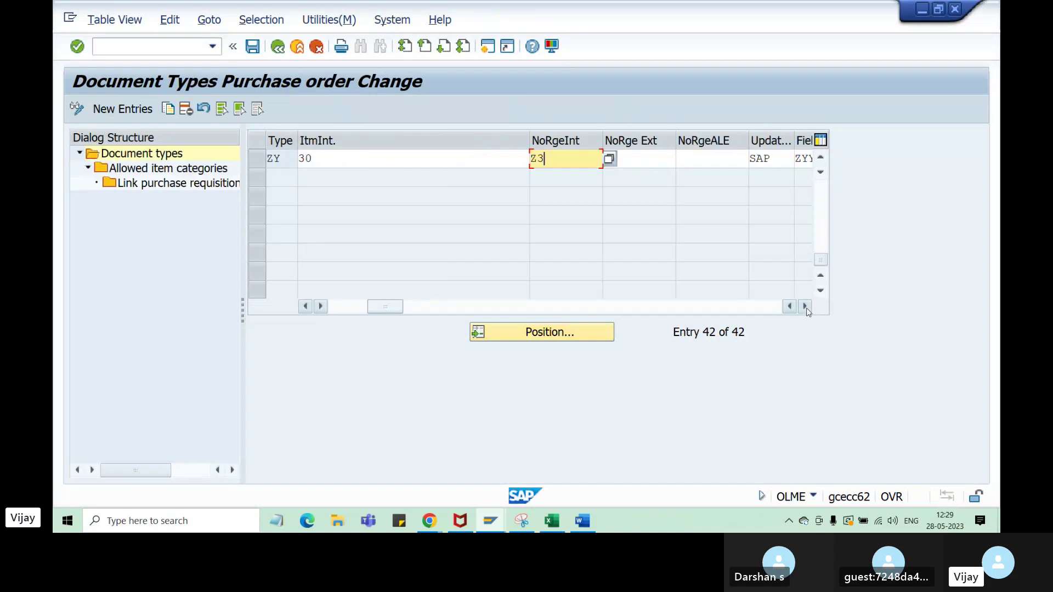
click(658, 159)
text(35)
drag(658, 159, 586, 159)
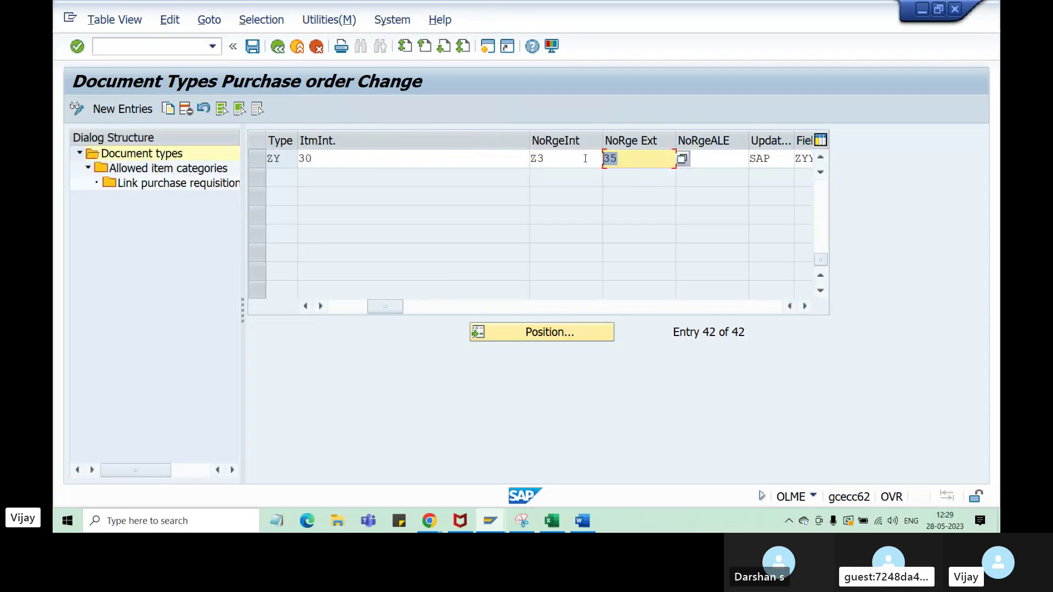
text(Z4)
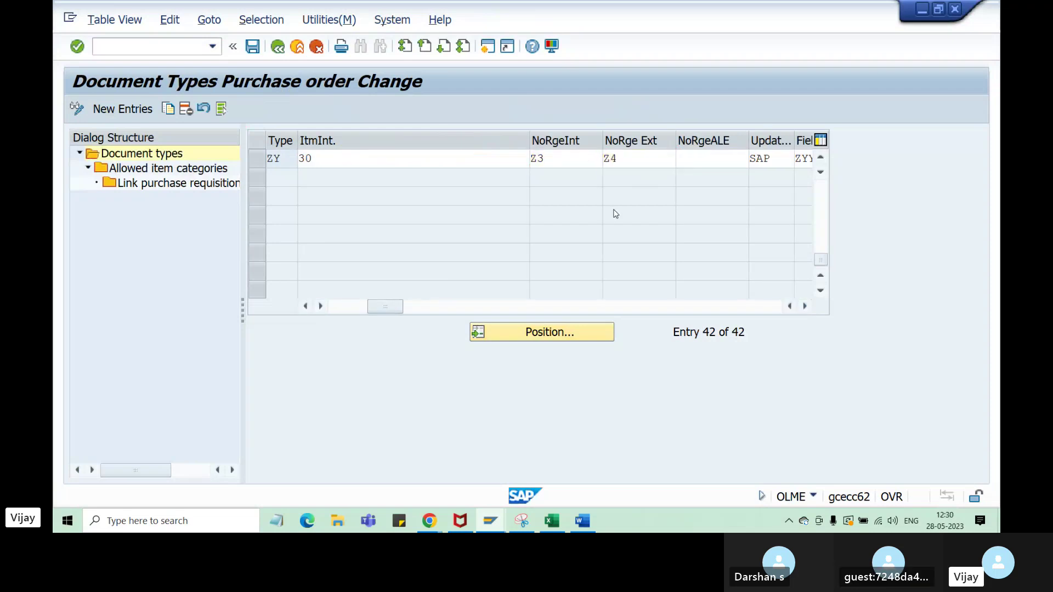
click(256, 48)
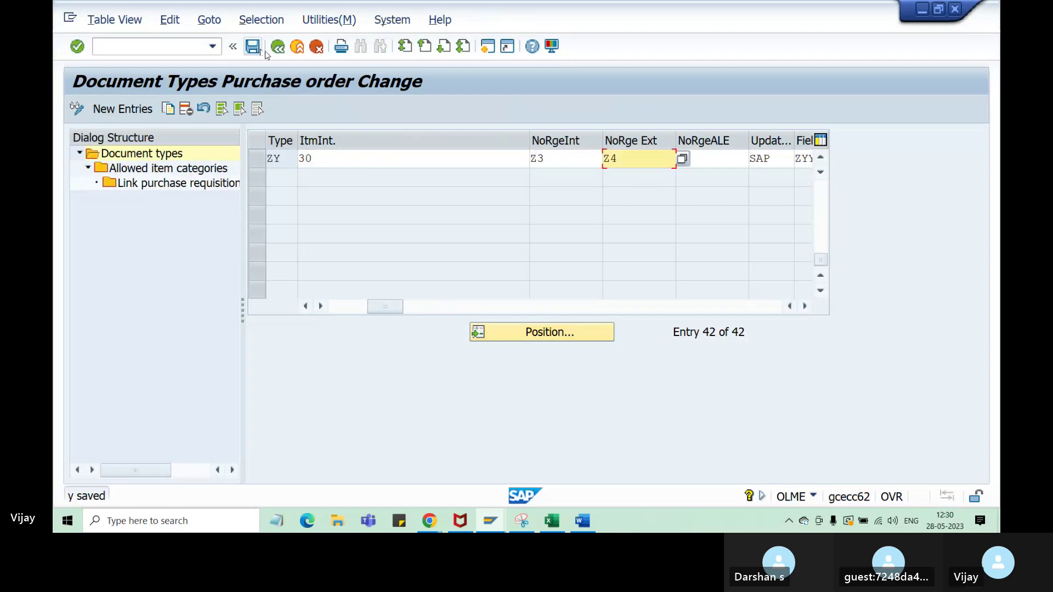
- In the notes sheet, append 'Done' to the Z3 and Z4 range entries
click(552, 521)
double_click(509, 416)
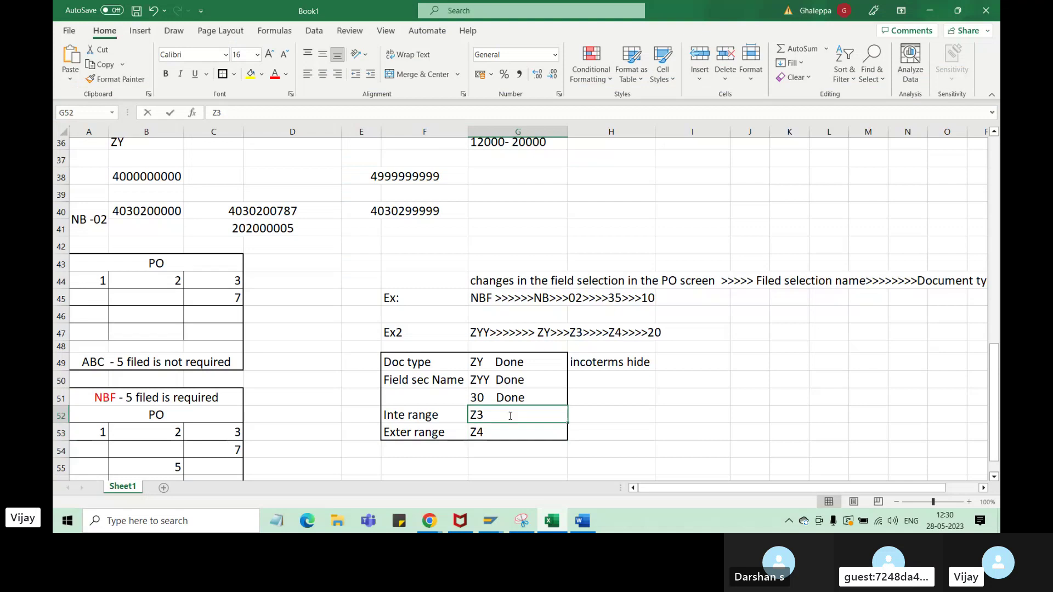
text(Done)
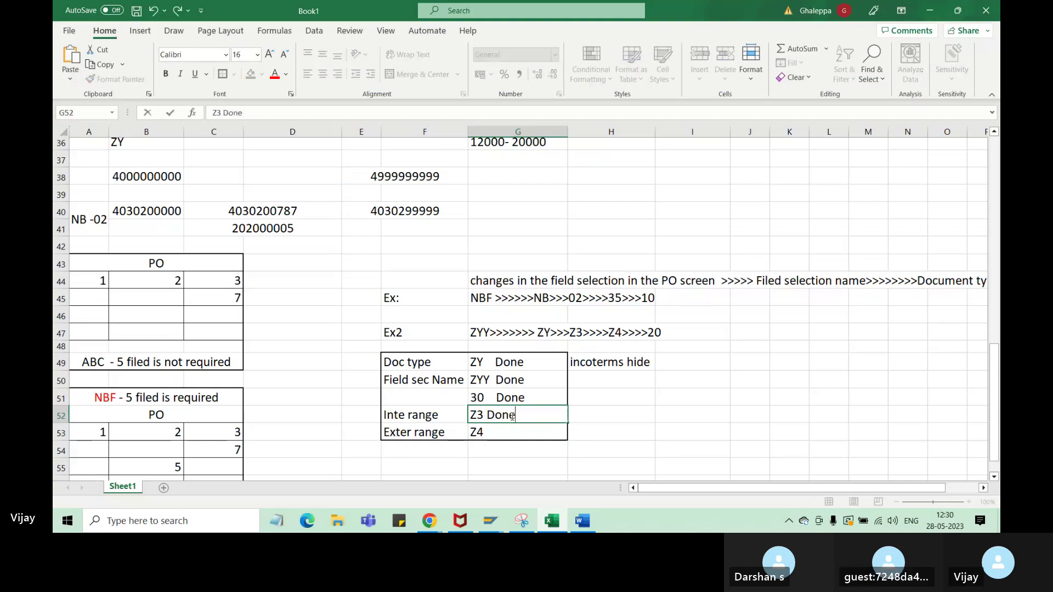
double_click(508, 433)
text(Done)
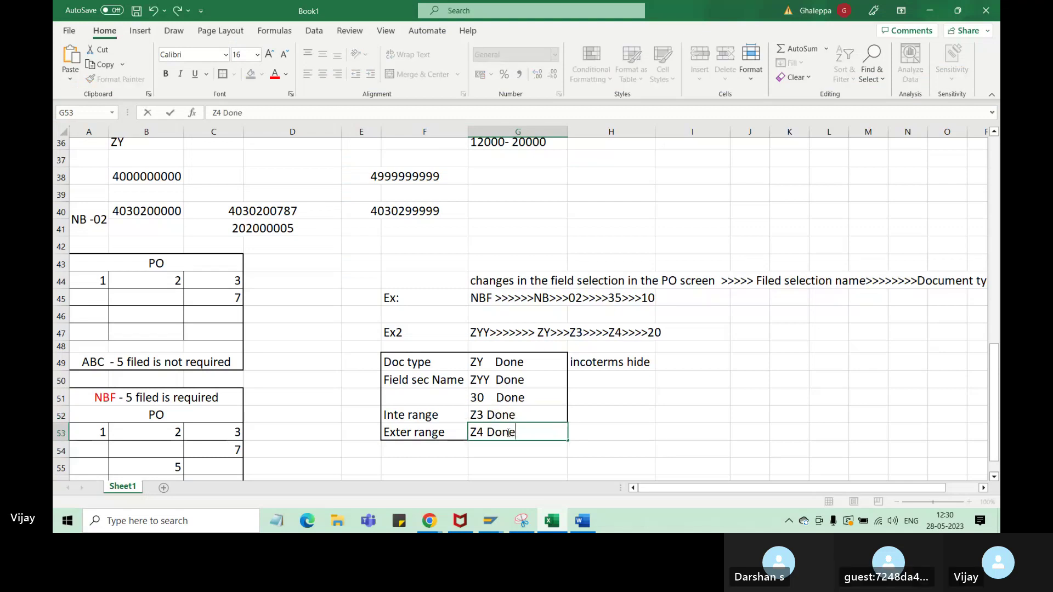
key(Return)
click(496, 420)
key(BackSpace)
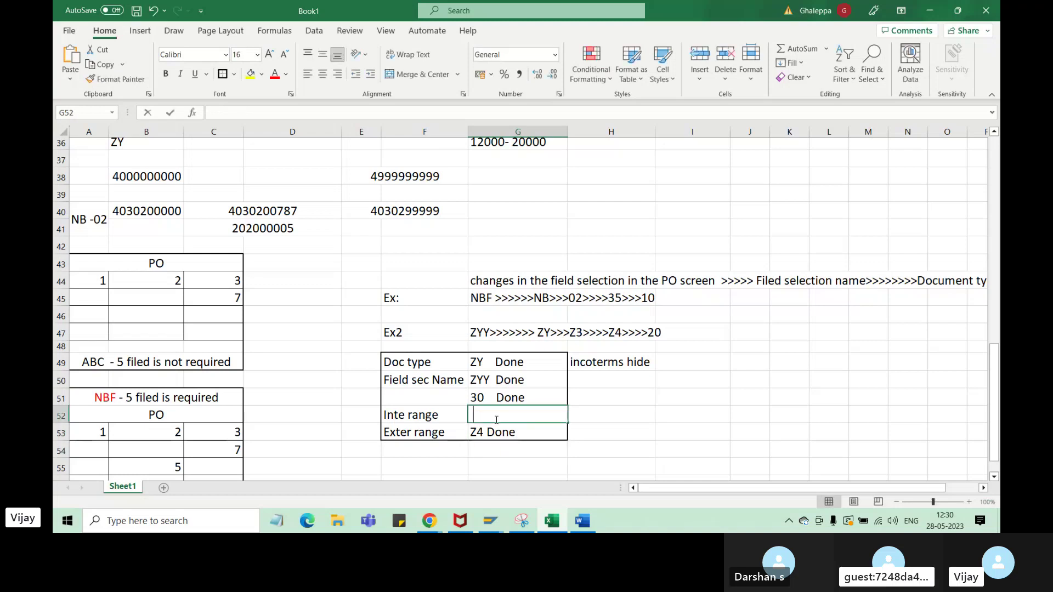
key(ctrl+z)
double_click(491, 415)
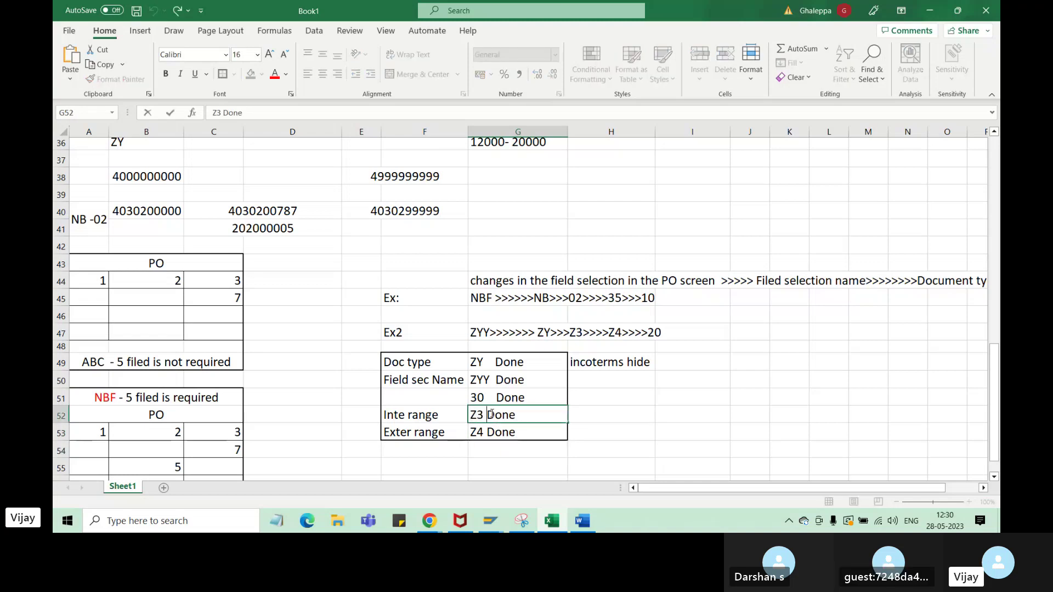
double_click(487, 433)
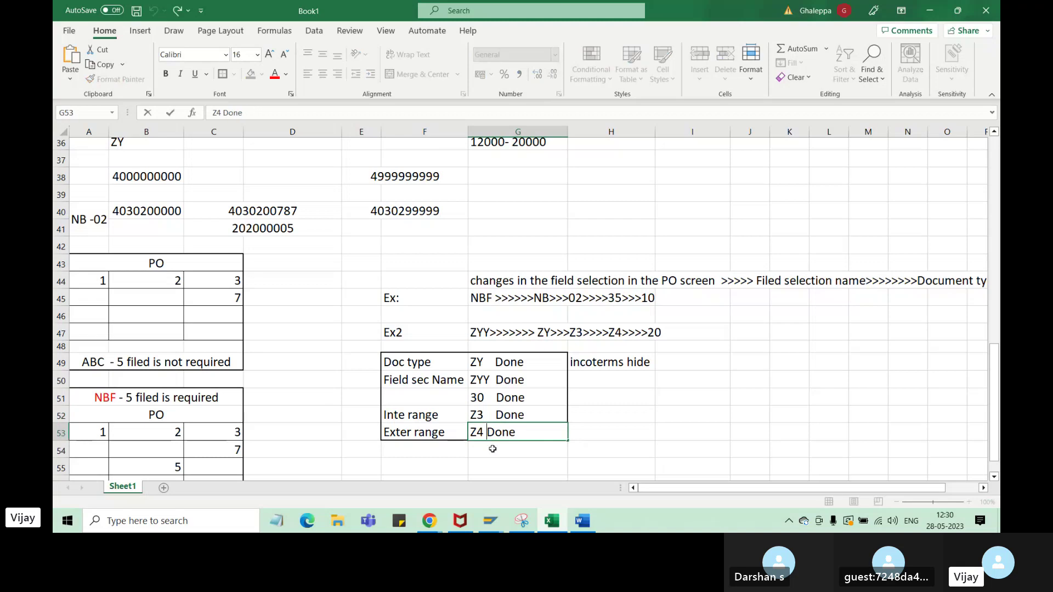
click(690, 427)
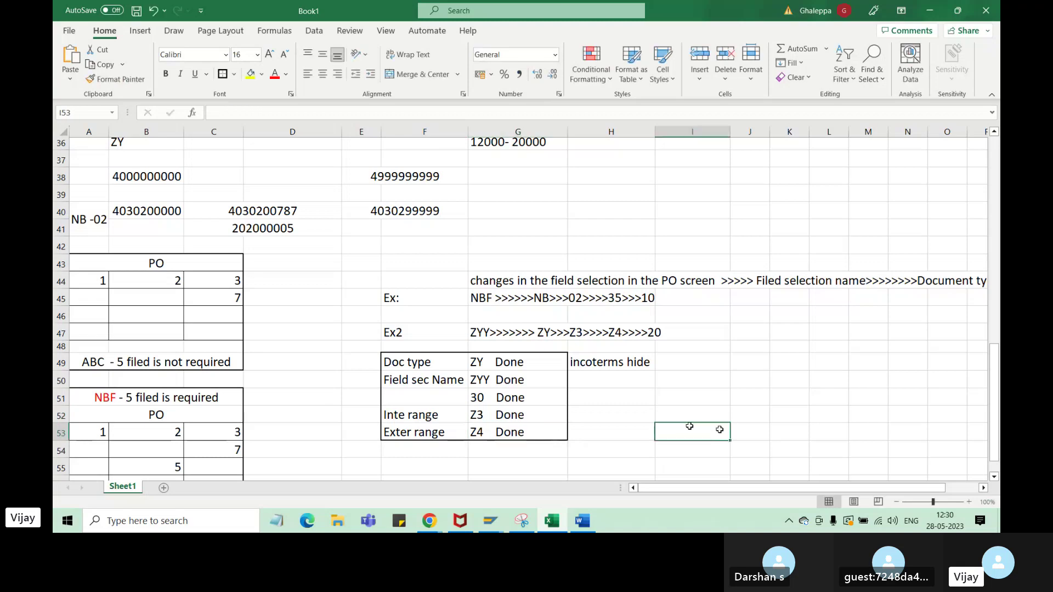
click(476, 364)
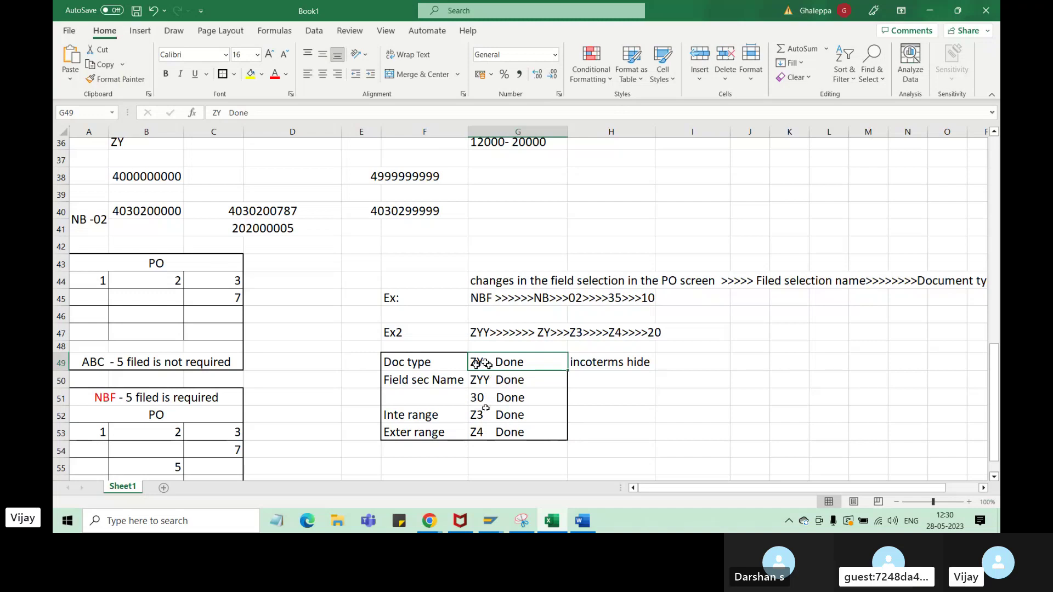
- Add the note 'GR proc hide' below 'incoterms hide'
click(620, 380)
text(GR proc)
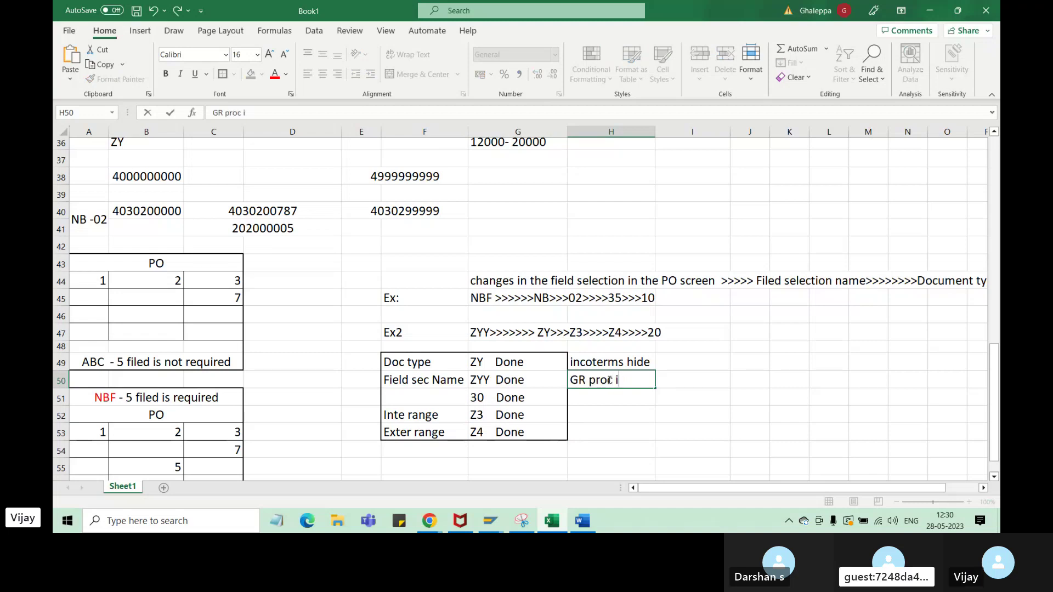
text( hide)
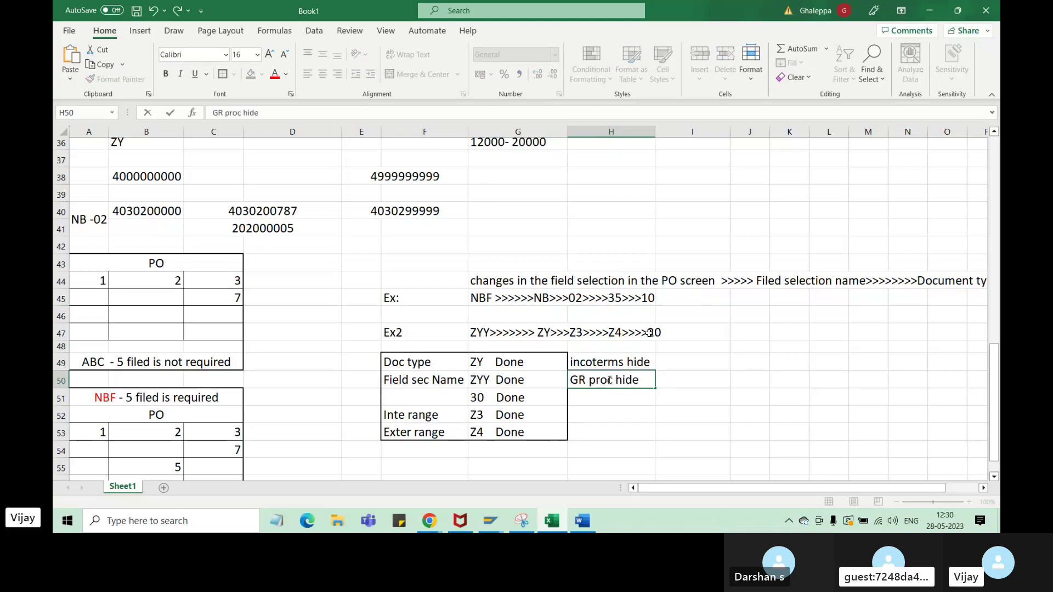
click(653, 410)
click(610, 384)
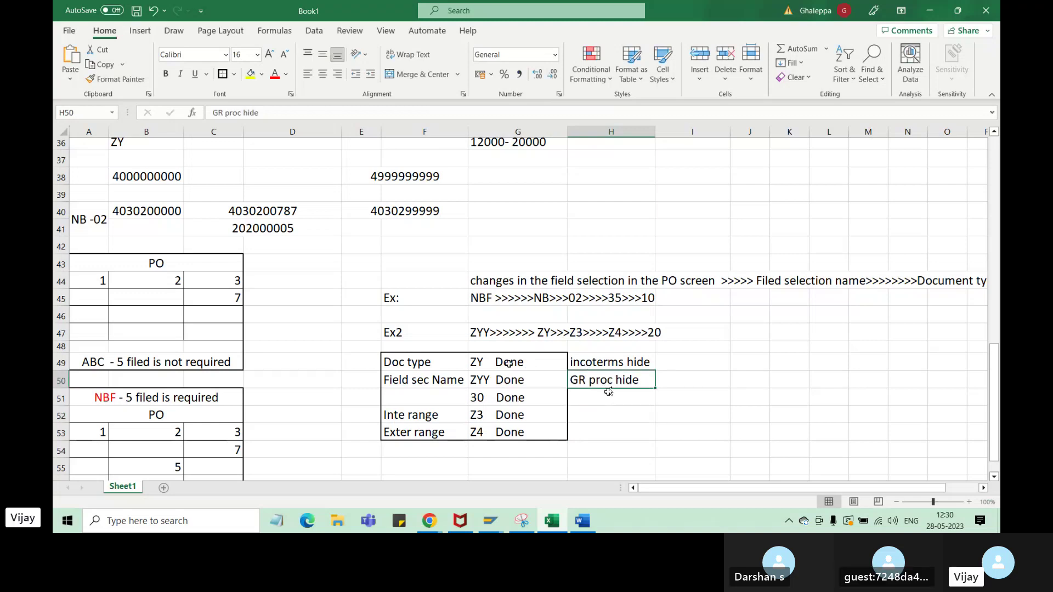
- Restart ME21N with a blank order and choose order type ZY 'ZY doc type india'
mouse_move(490, 520)
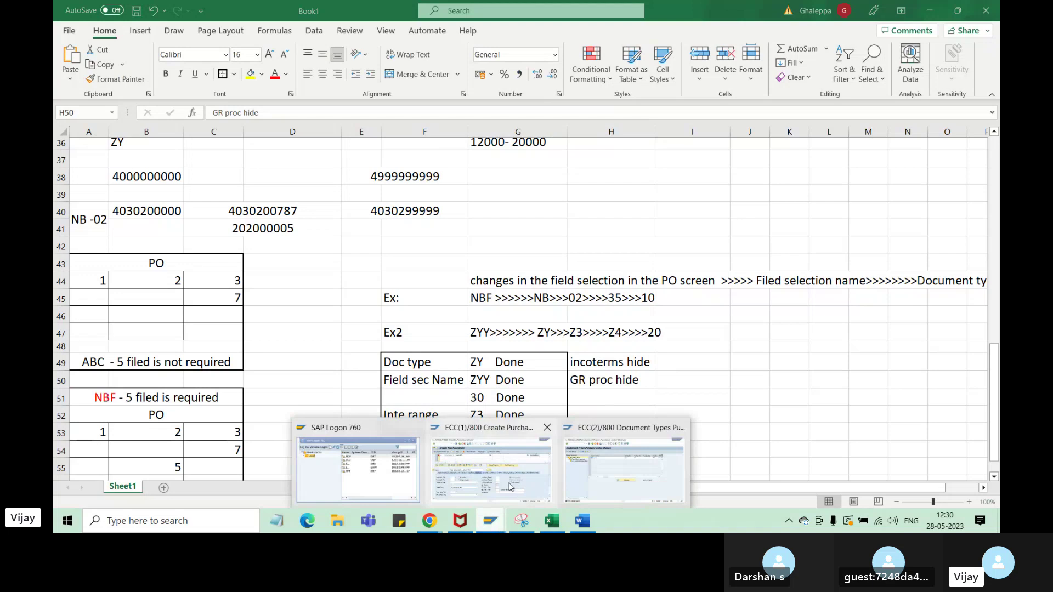
click(509, 487)
text(/nme21n)
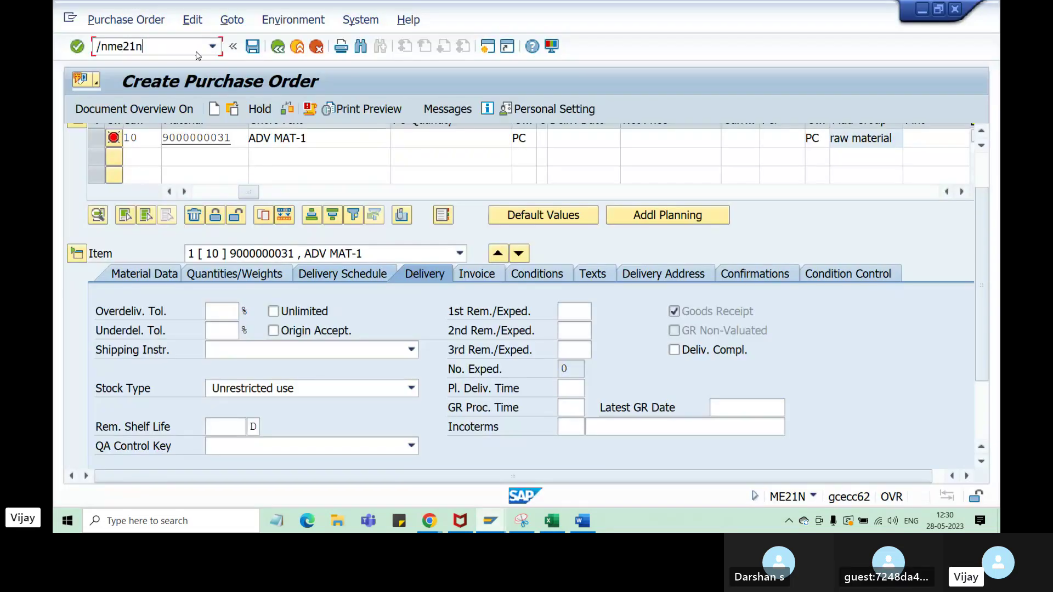
key(Return)
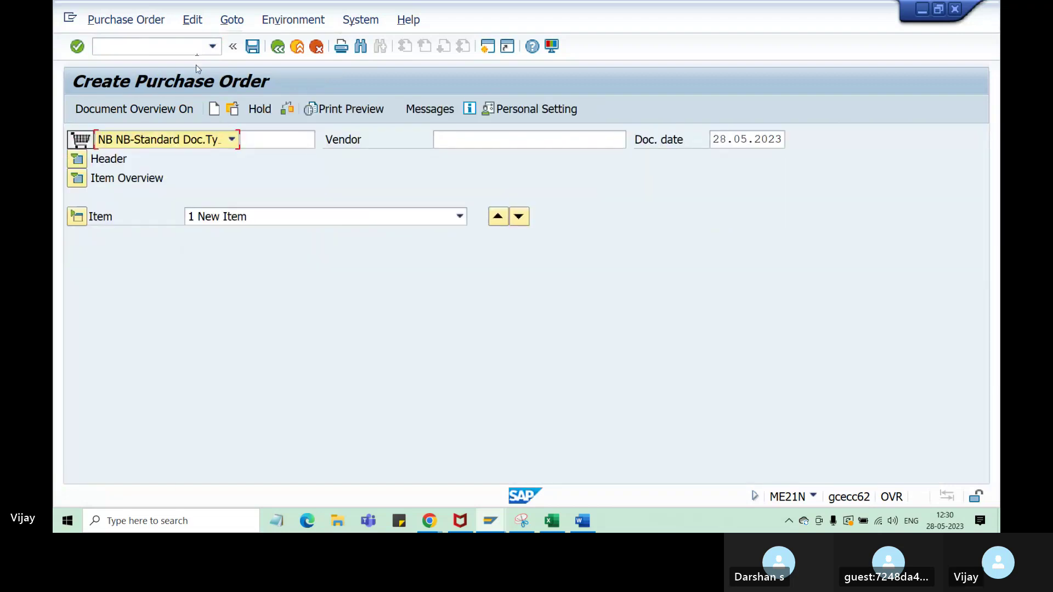
click(232, 141)
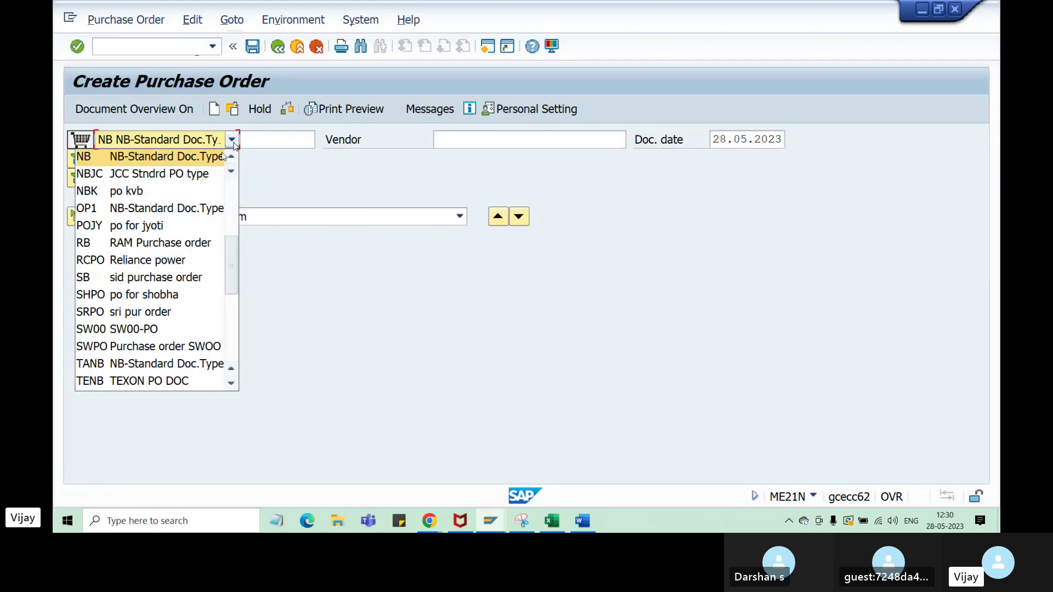
scroll(150, 298, down, 3)
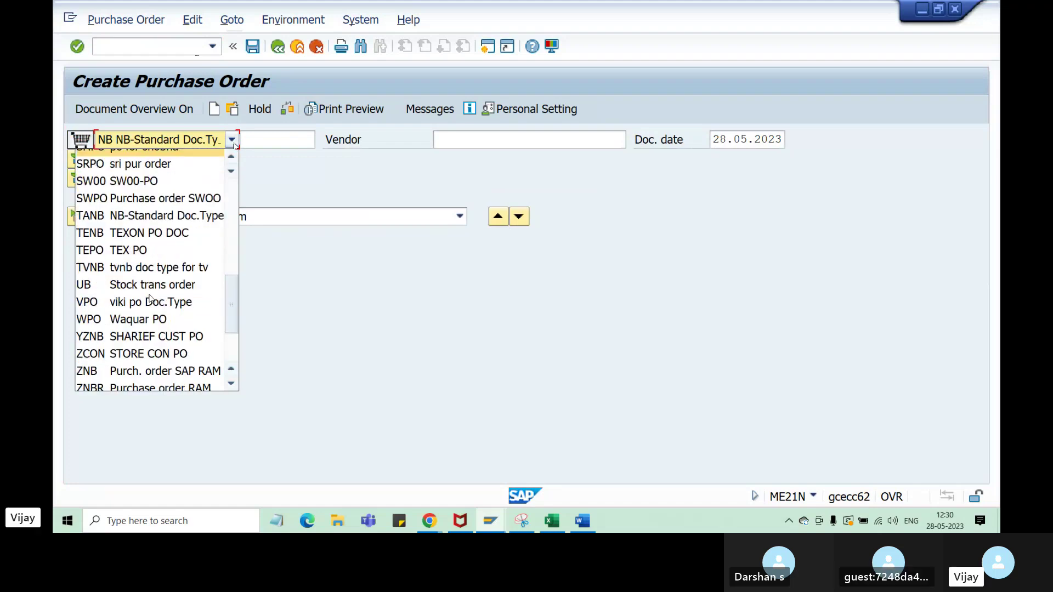
scroll(150, 297, down, 3)
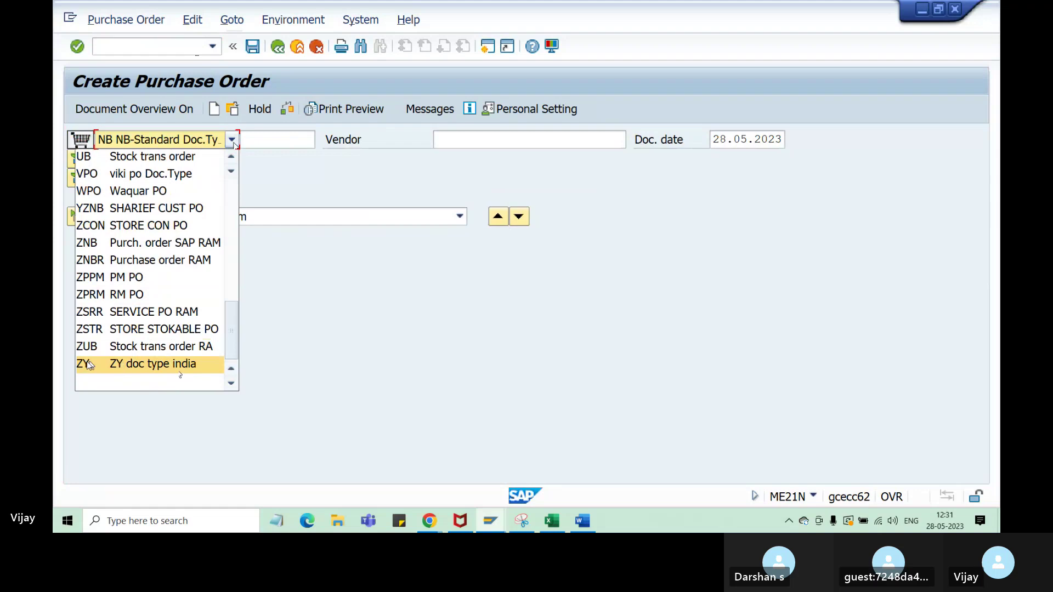
click(117, 366)
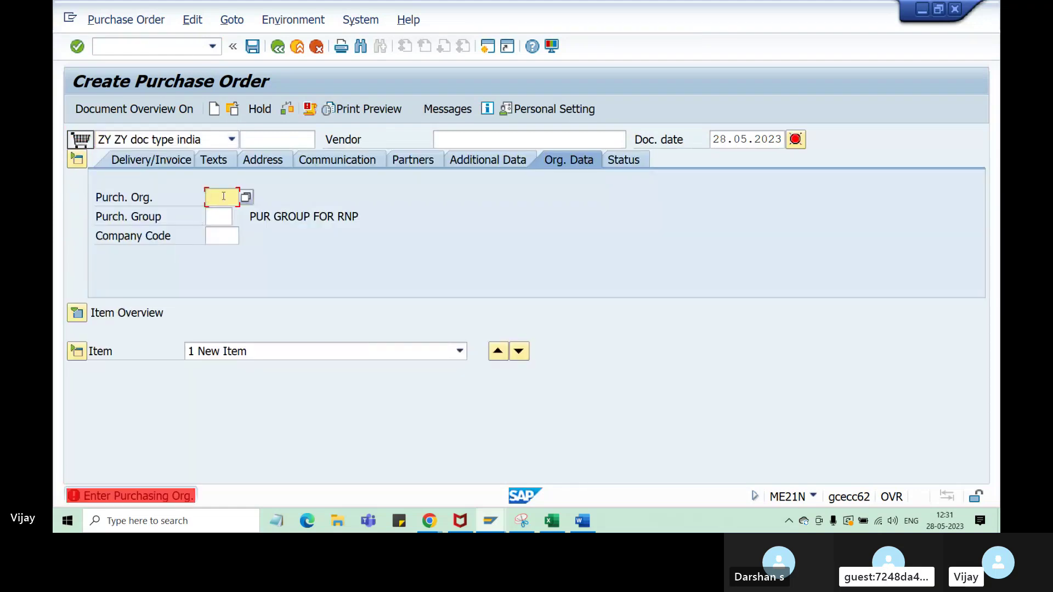
click(223, 196)
click(220, 214)
click(218, 216)
click(219, 234)
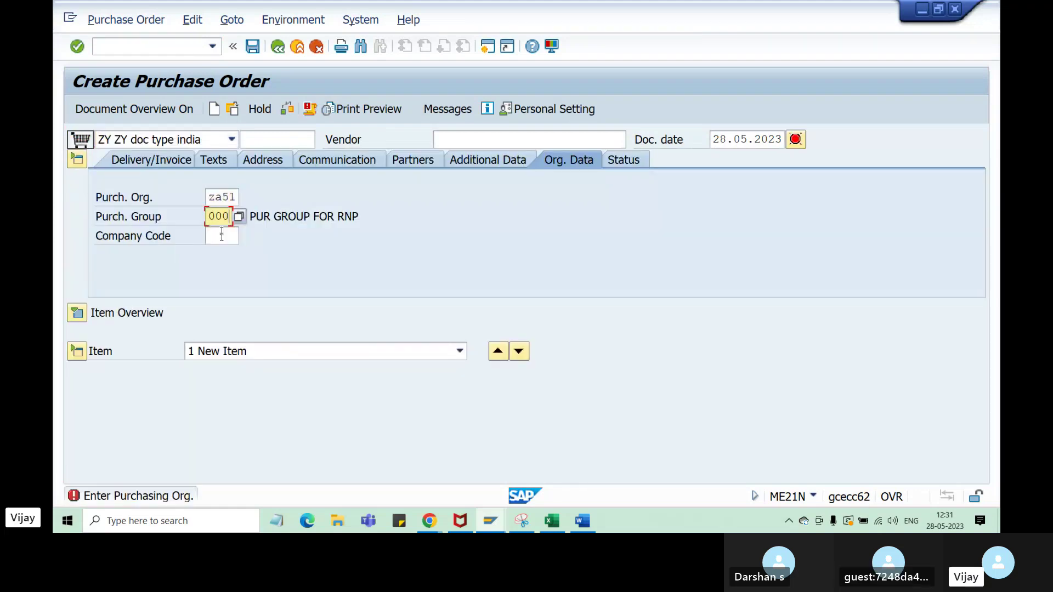
click(222, 236)
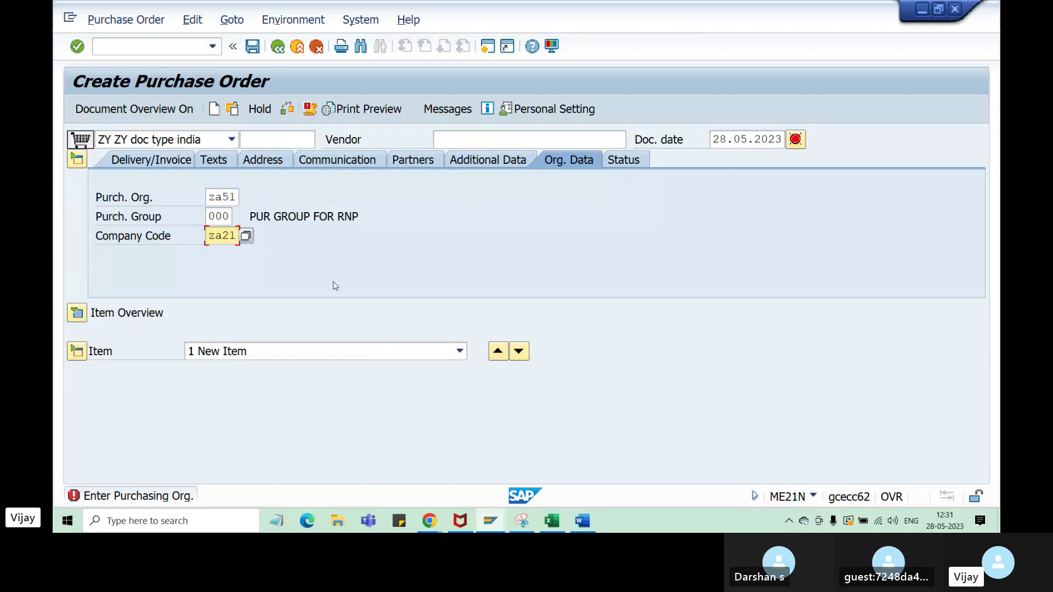
click(77, 313)
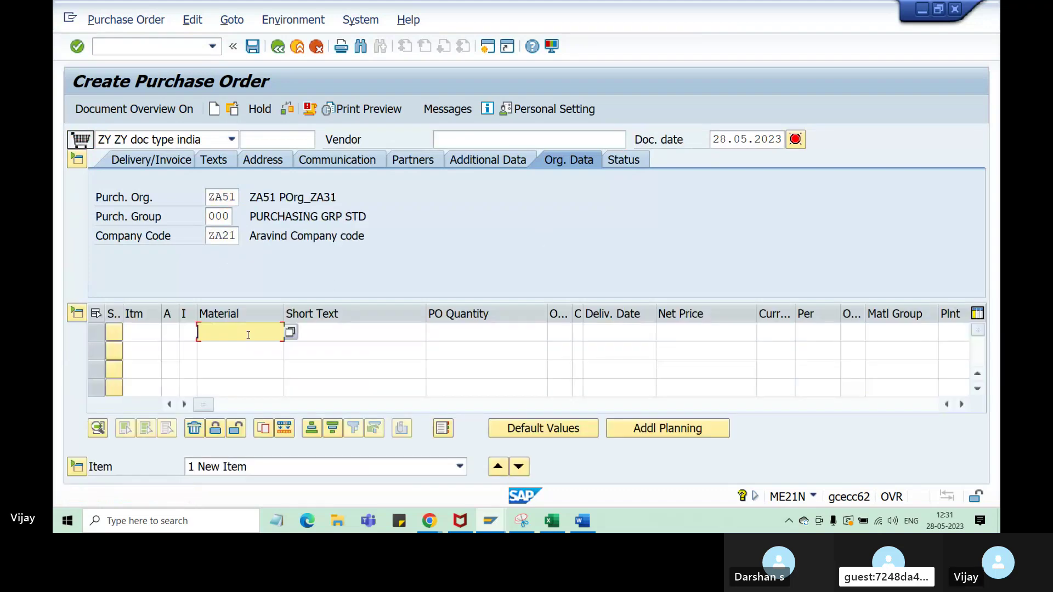
click(241, 332)
click(253, 354)
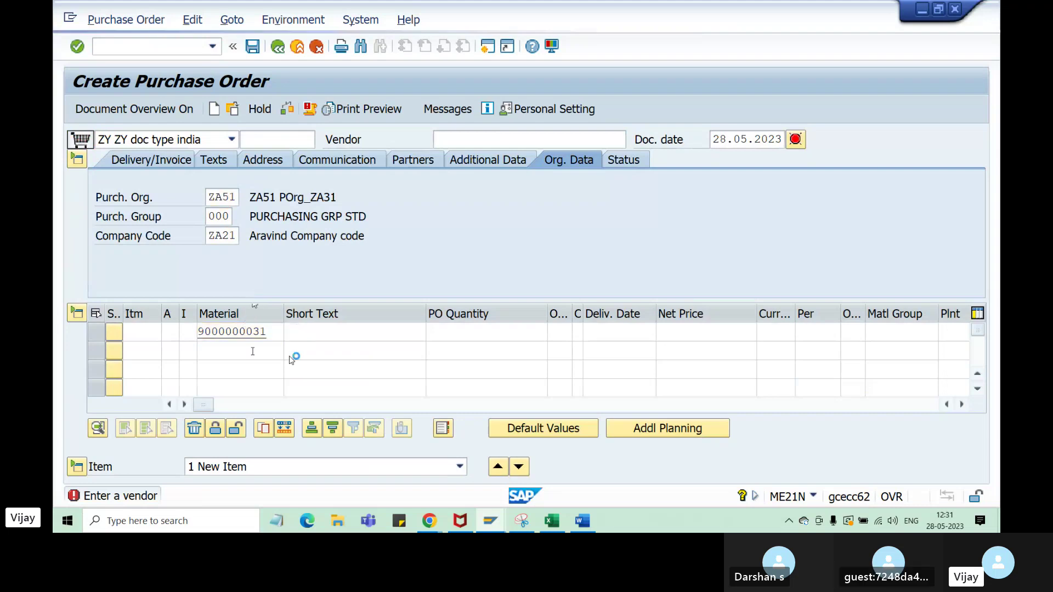
key(Return)
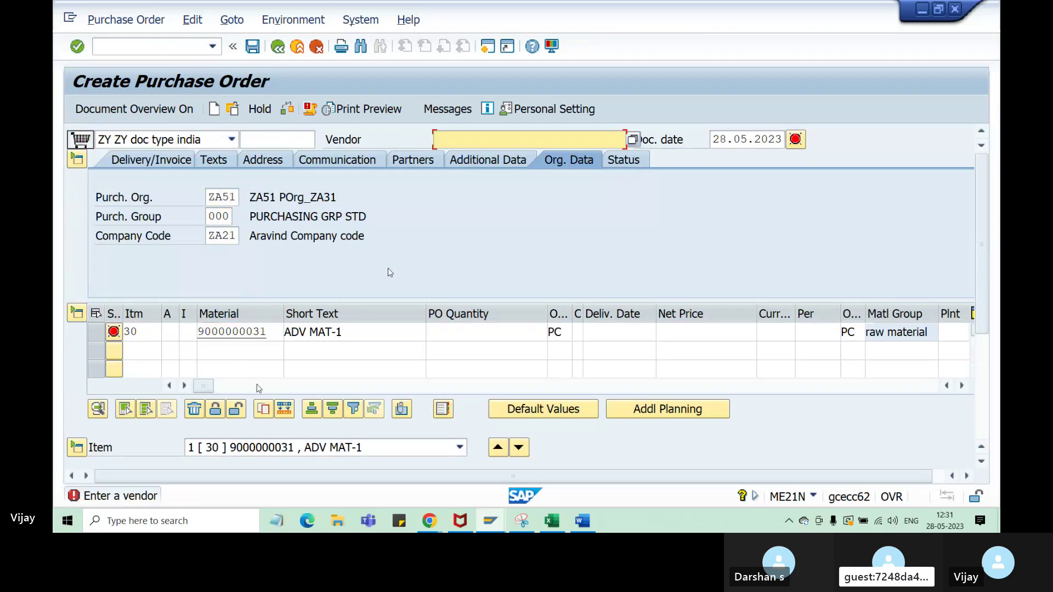
- Enter vendor 100350, plant za31 and quantity 101, then check the order
text(100350)
key(Return)
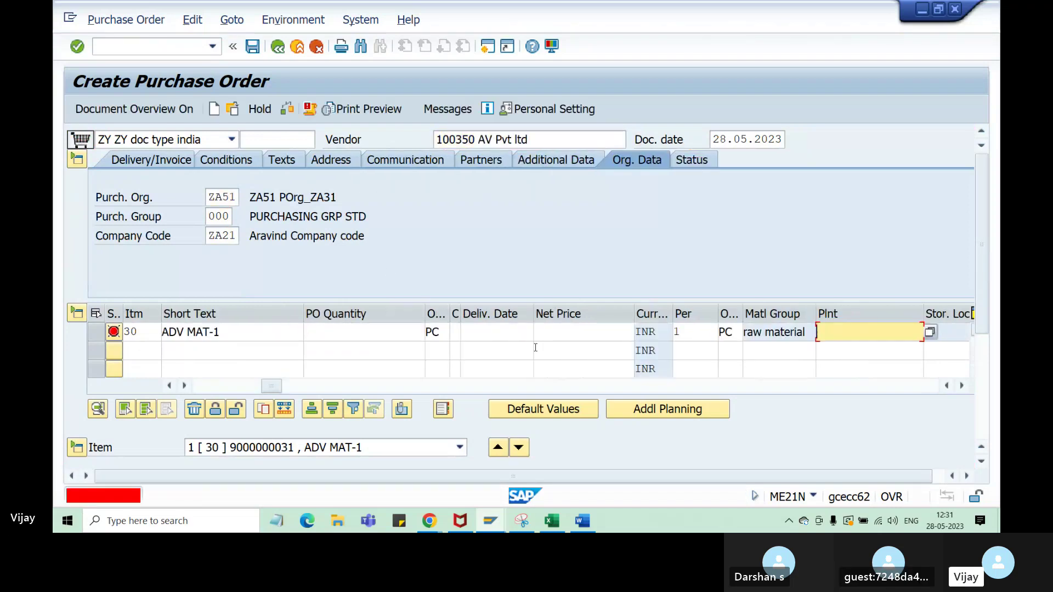
click(860, 351)
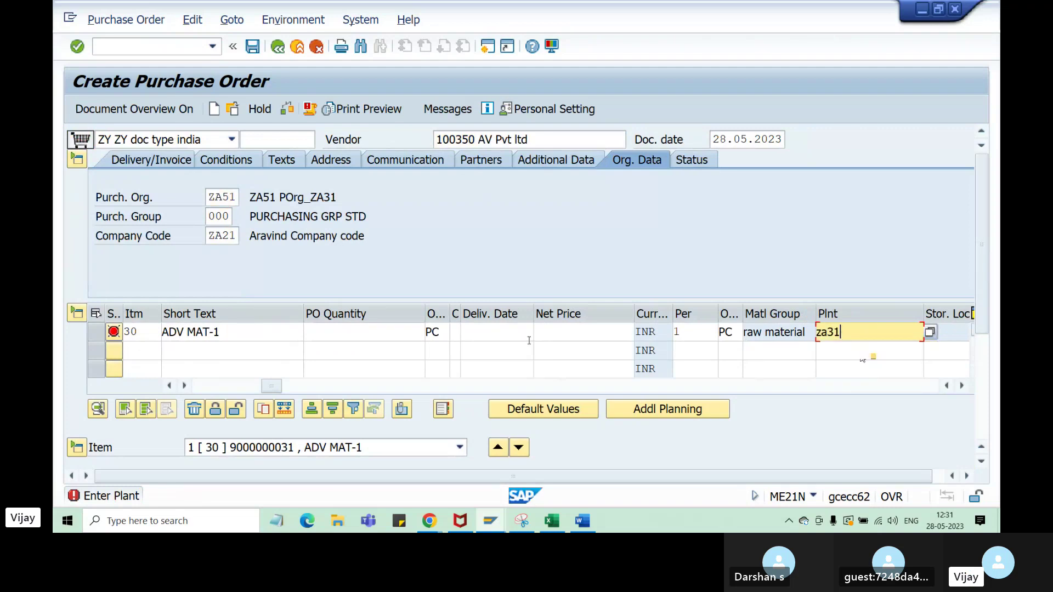
click(382, 333)
text(101)
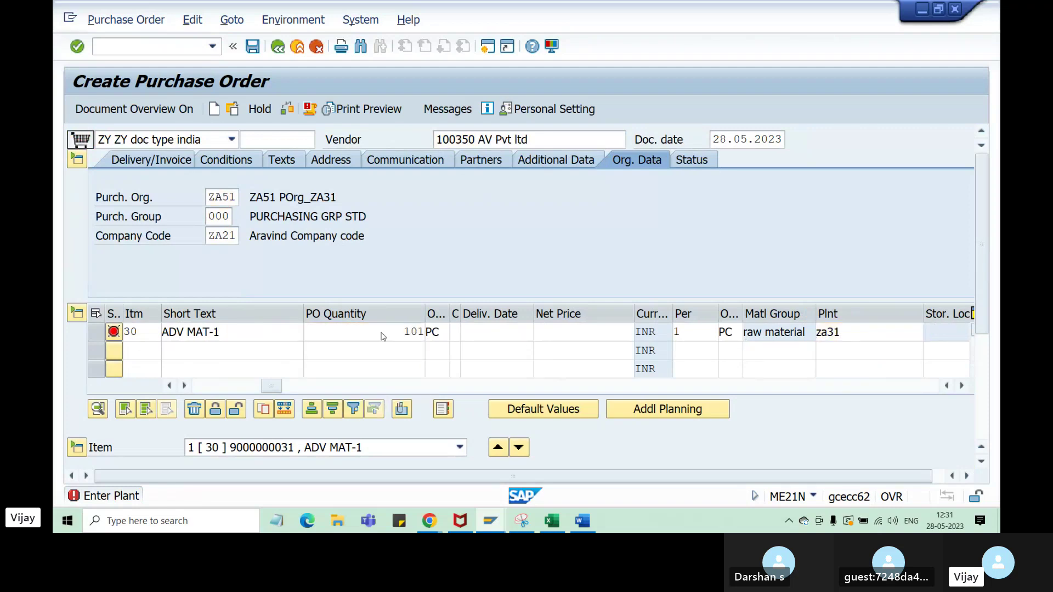
key(Return)
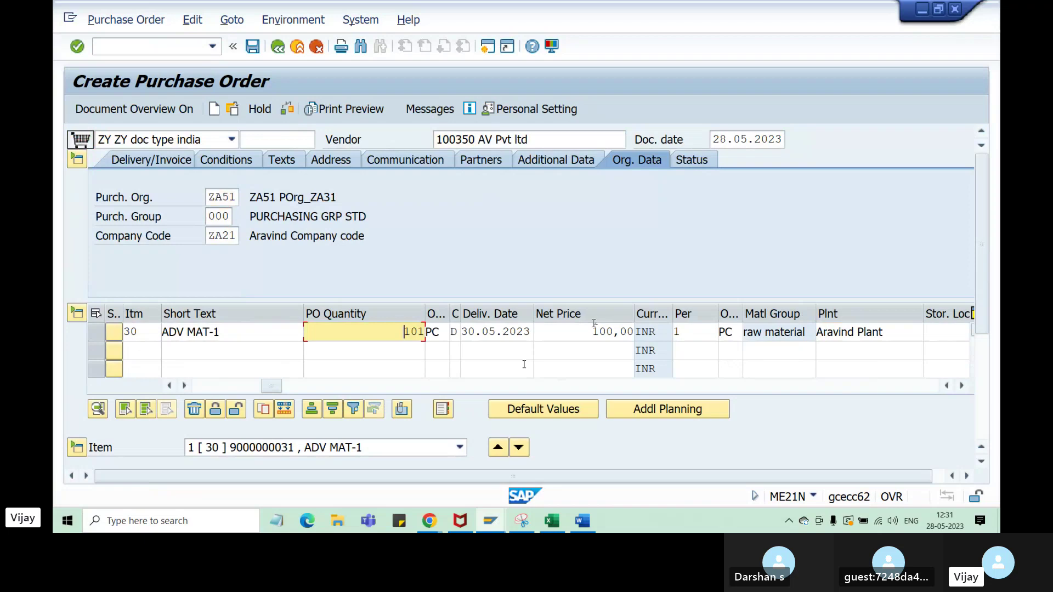
click(288, 111)
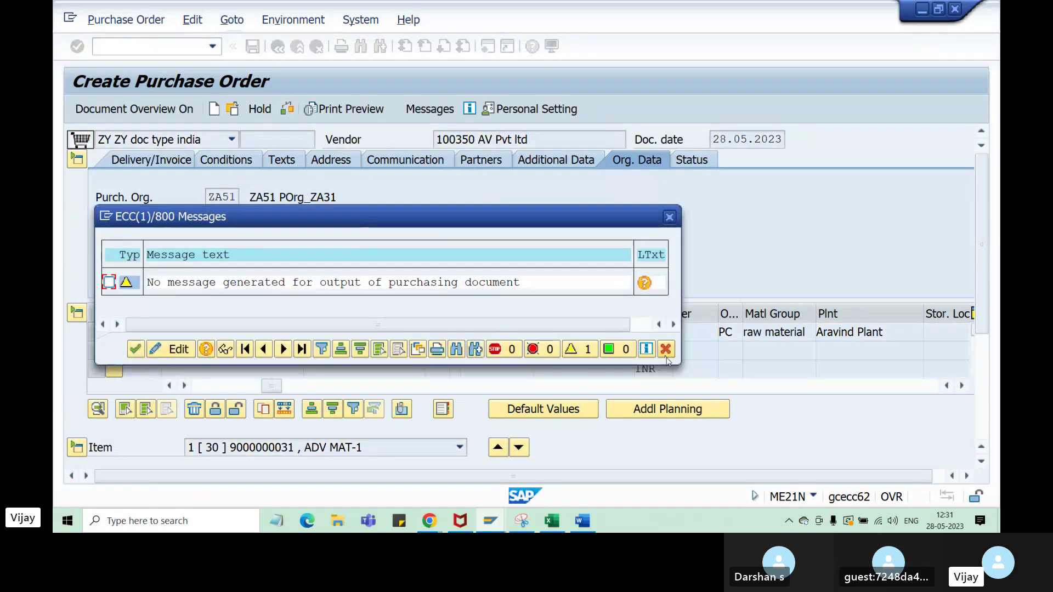
- Close the check messages and display item 30's Material Data, Delivery Schedule and Delivery tabs
click(665, 349)
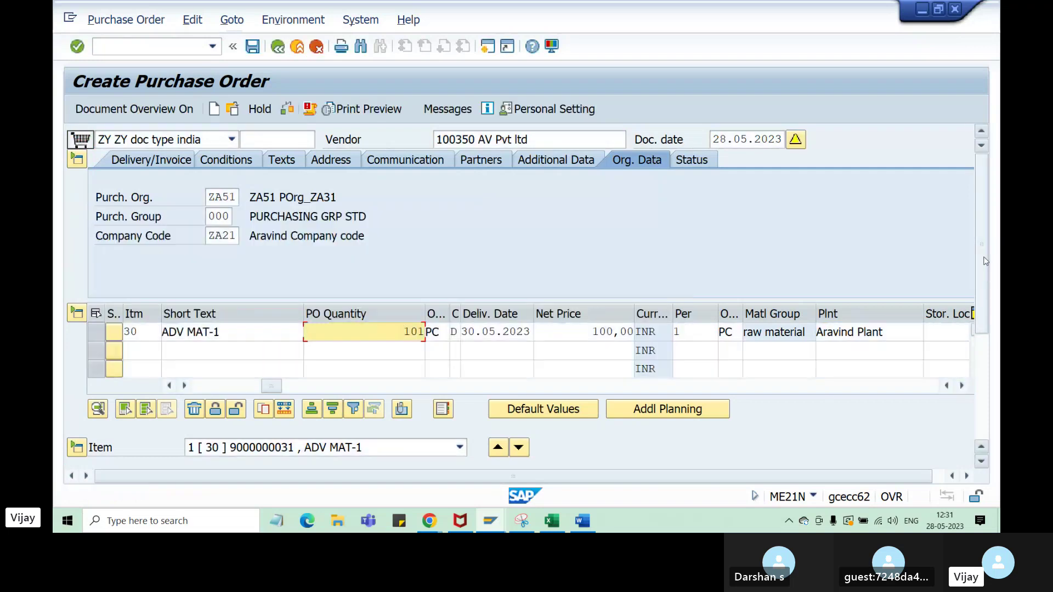
scroll(985, 261, down, 5)
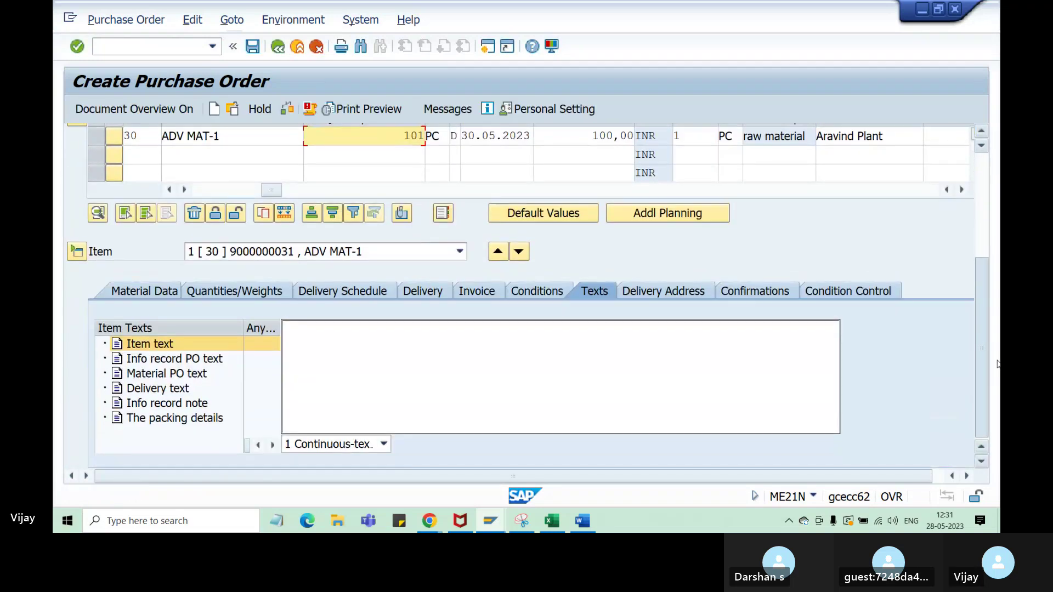
click(175, 294)
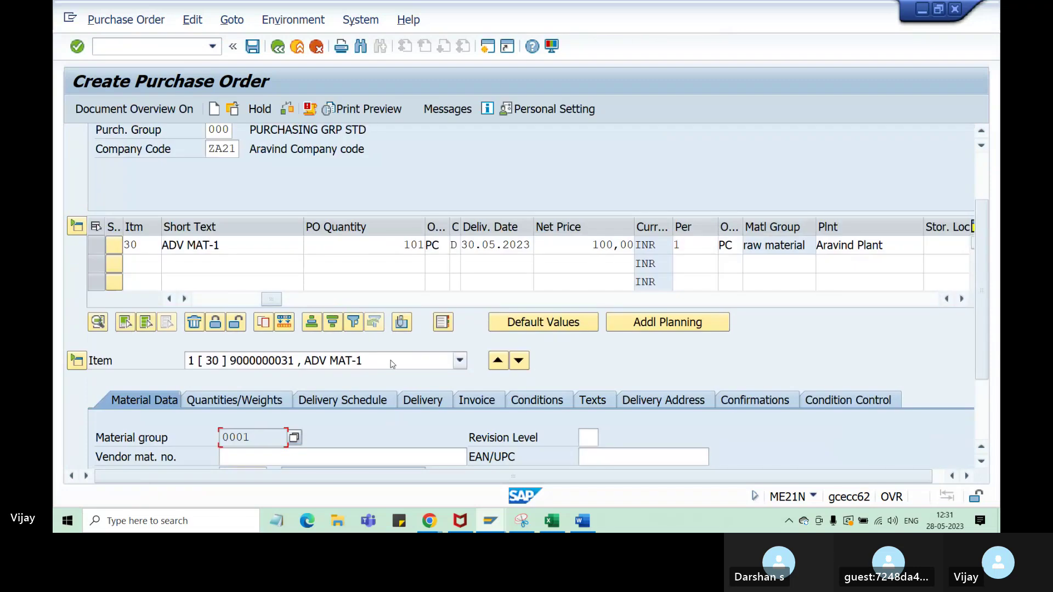
click(365, 401)
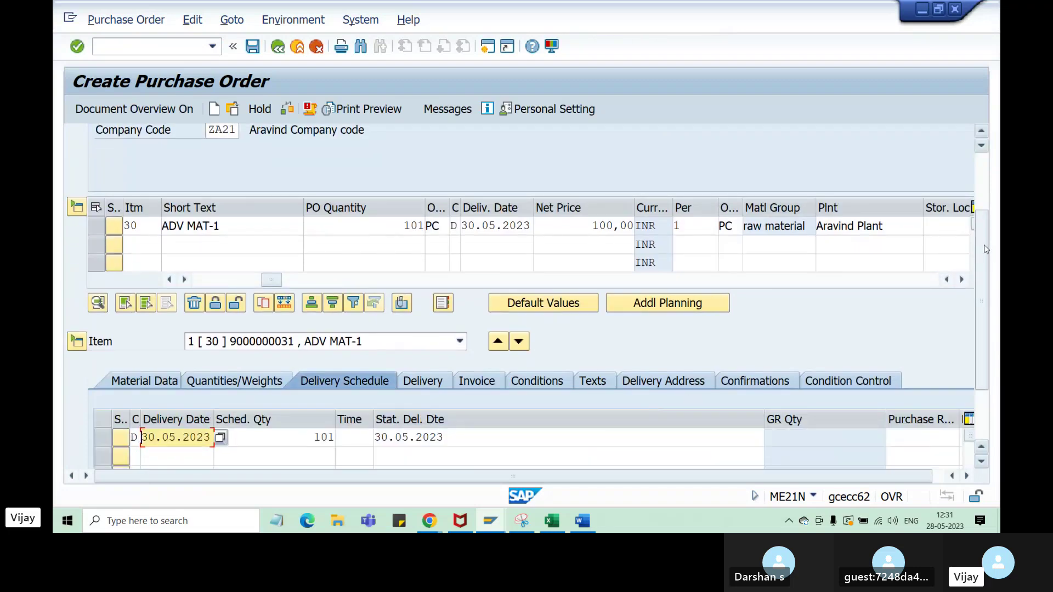
scroll(990, 252, down, 3)
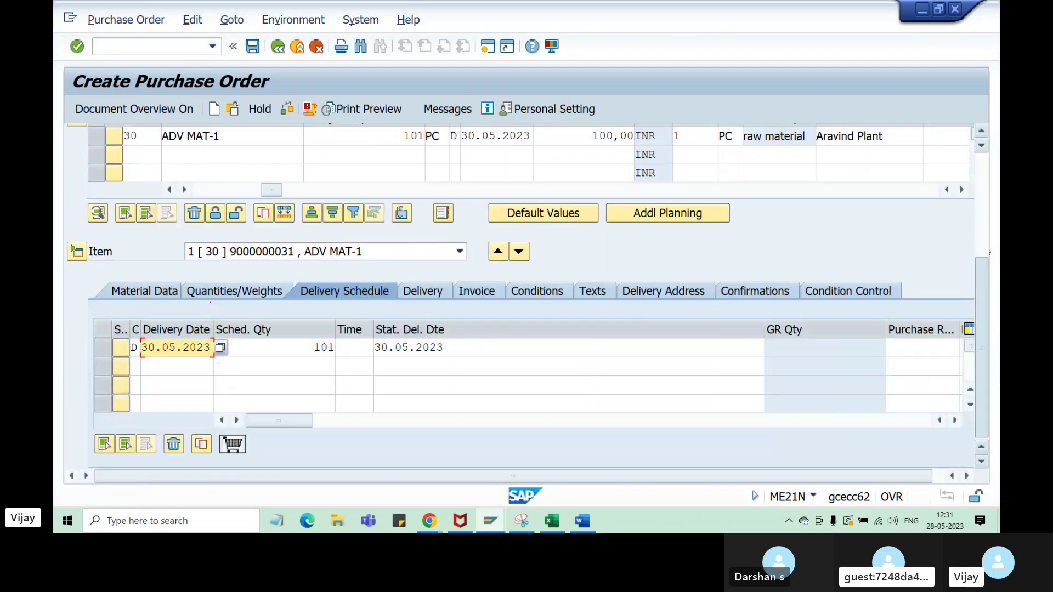
click(423, 291)
scroll(979, 249, down, 3)
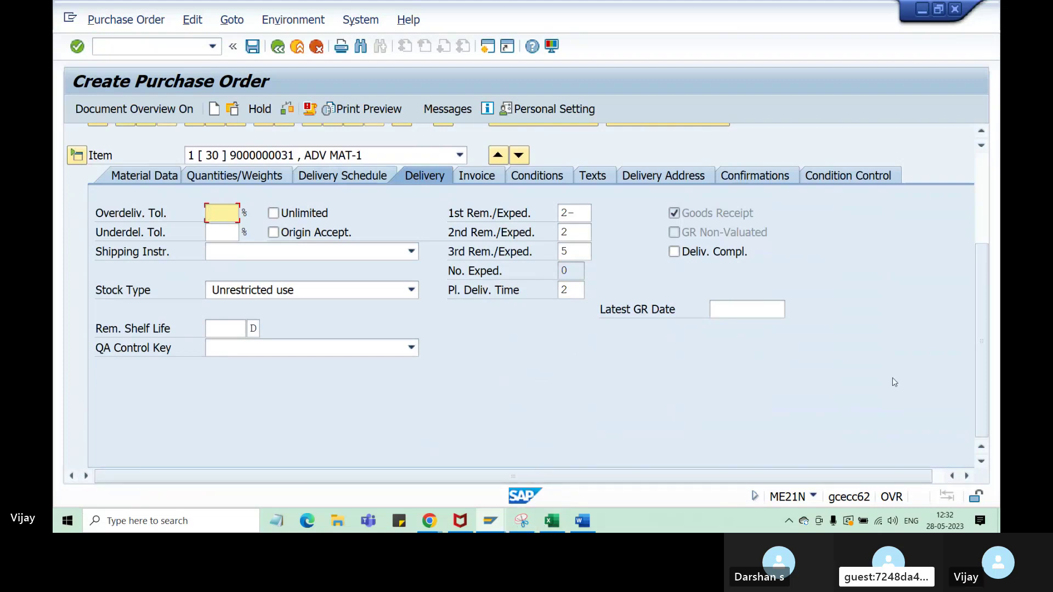
- Restore the SAP window to a smaller size and move it left over the Excel notes
click(939, 10)
drag(446, 26, 339, 45)
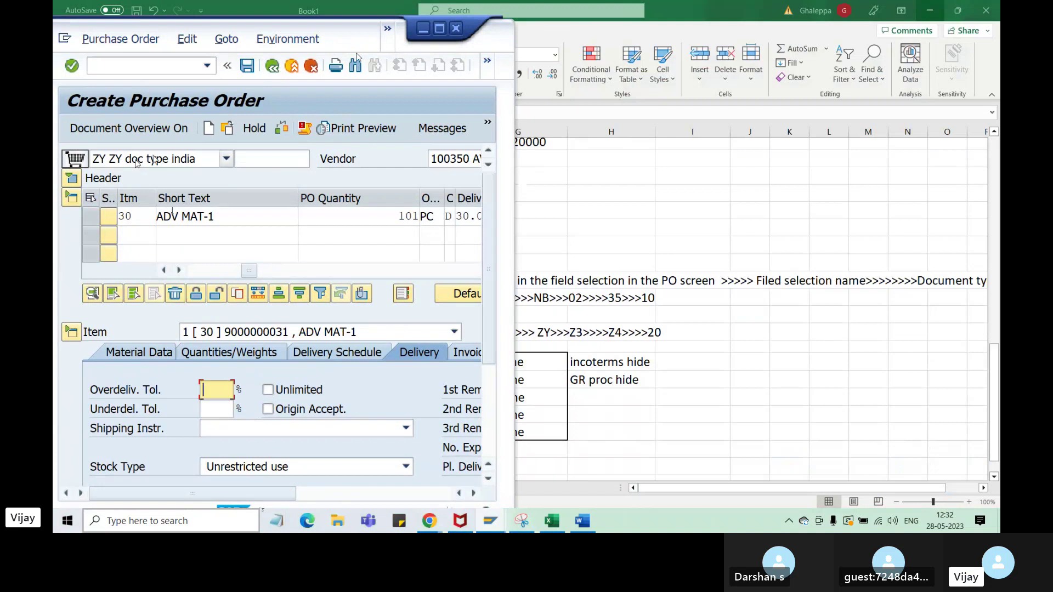
scroll(277, 461, right, 3)
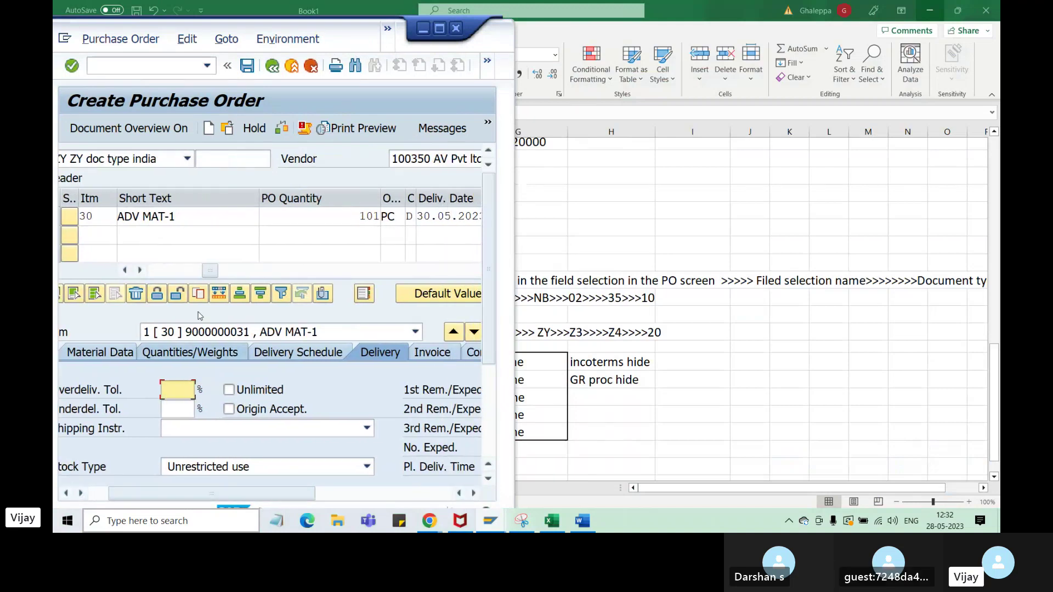
drag(283, 495, 263, 500)
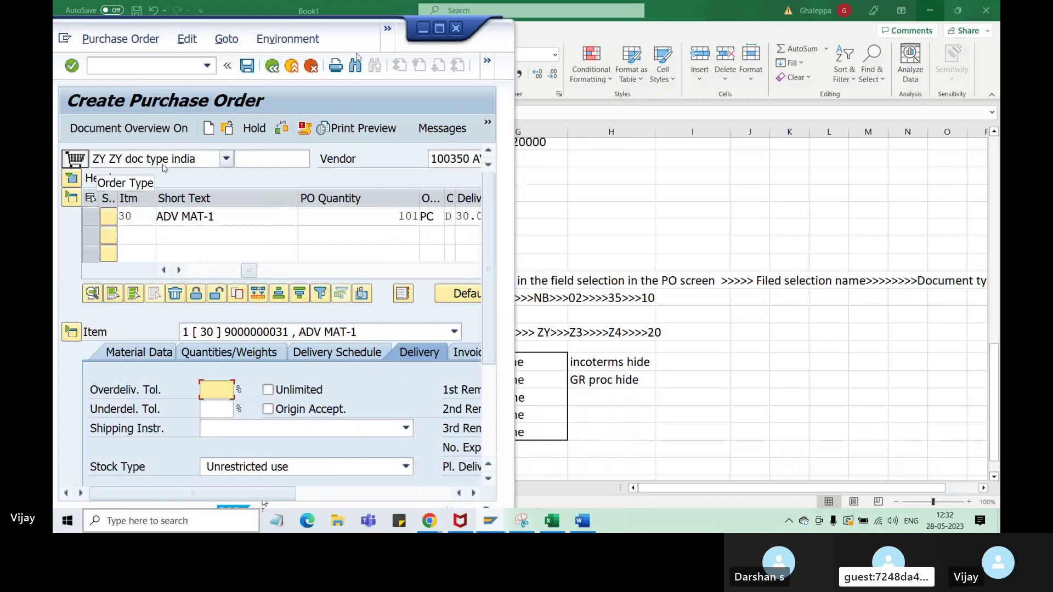
click(147, 67)
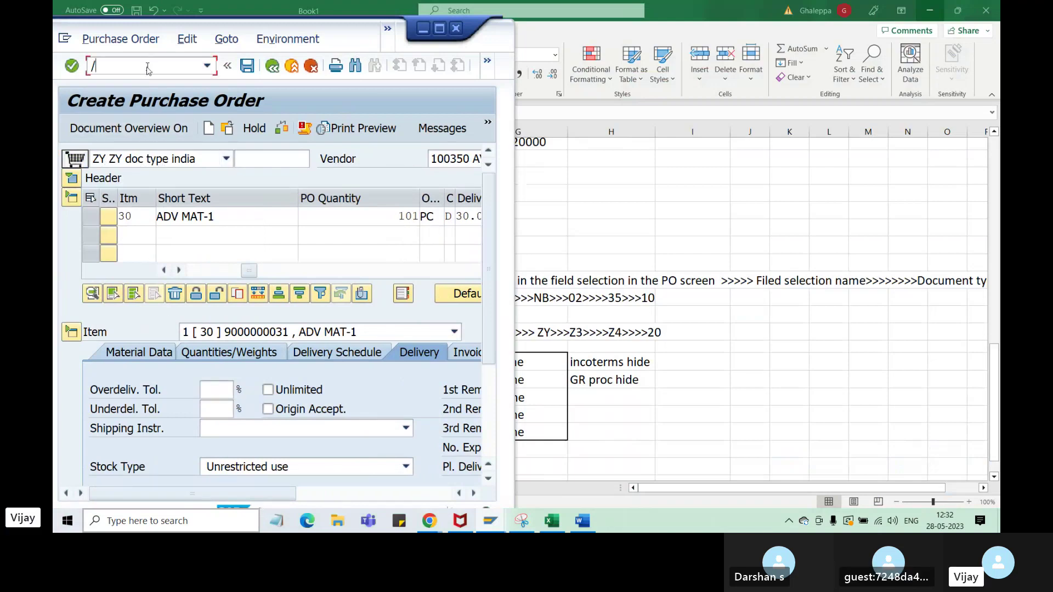
- Start a new order via /ome21 with org ZA51, company code ZA21, group 000, vendor 100350
text(/ome21)
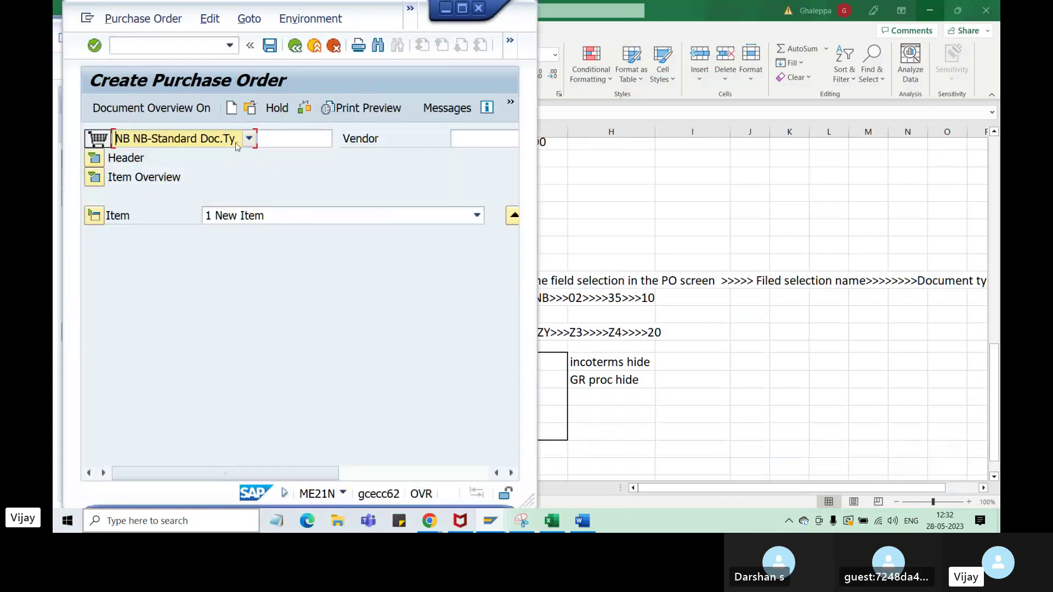
click(95, 158)
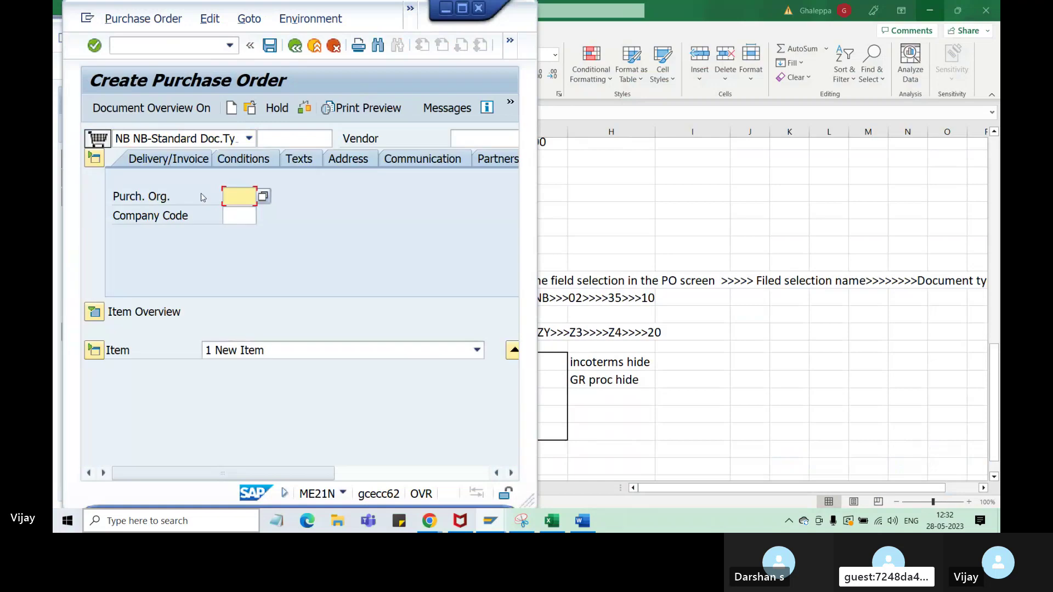
click(227, 197)
click(236, 212)
text(za21)
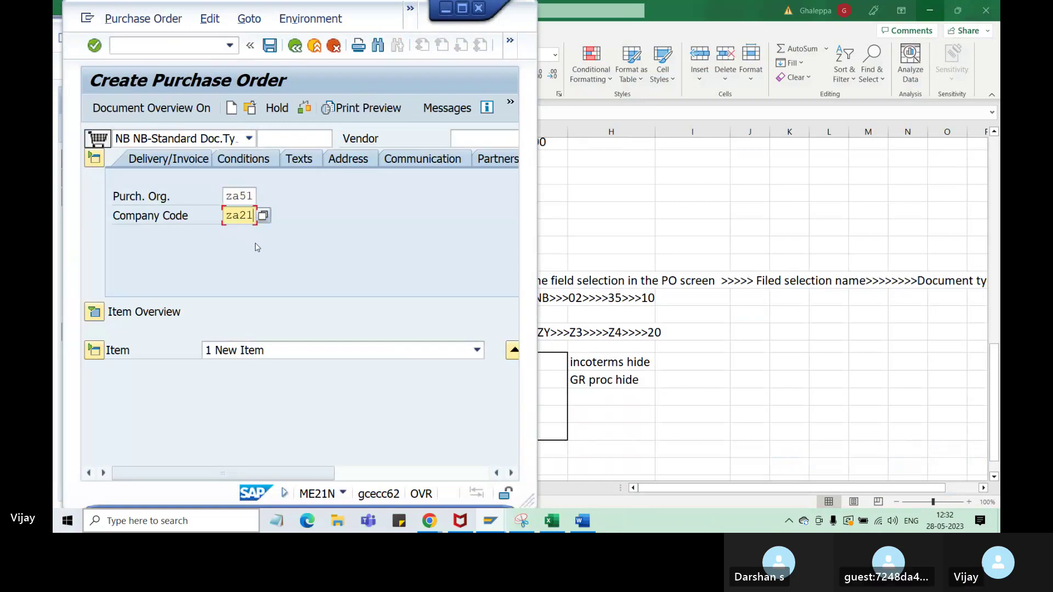
key(Return)
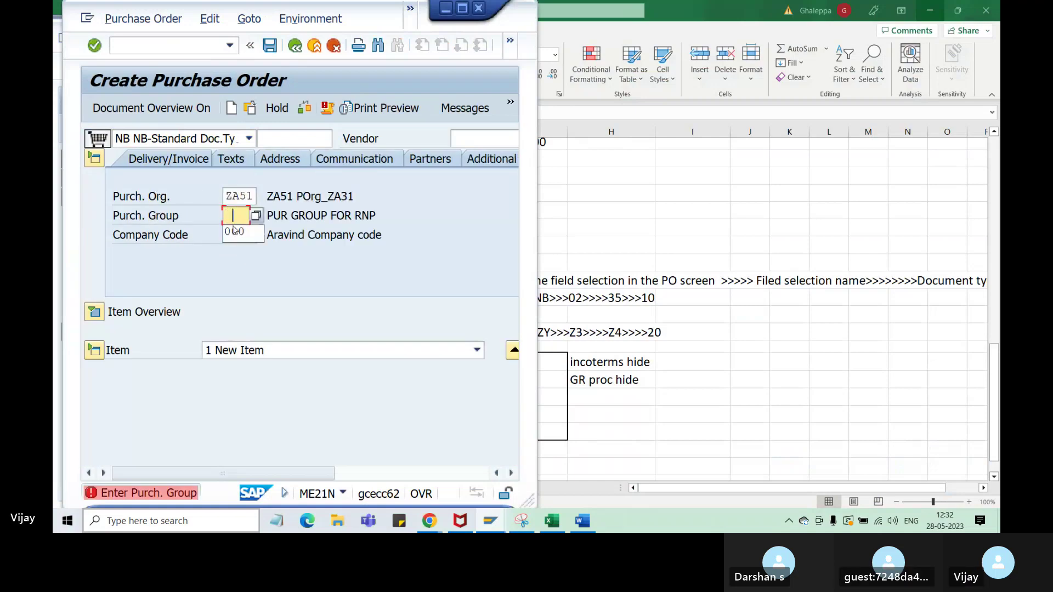
text(000)
key(Return)
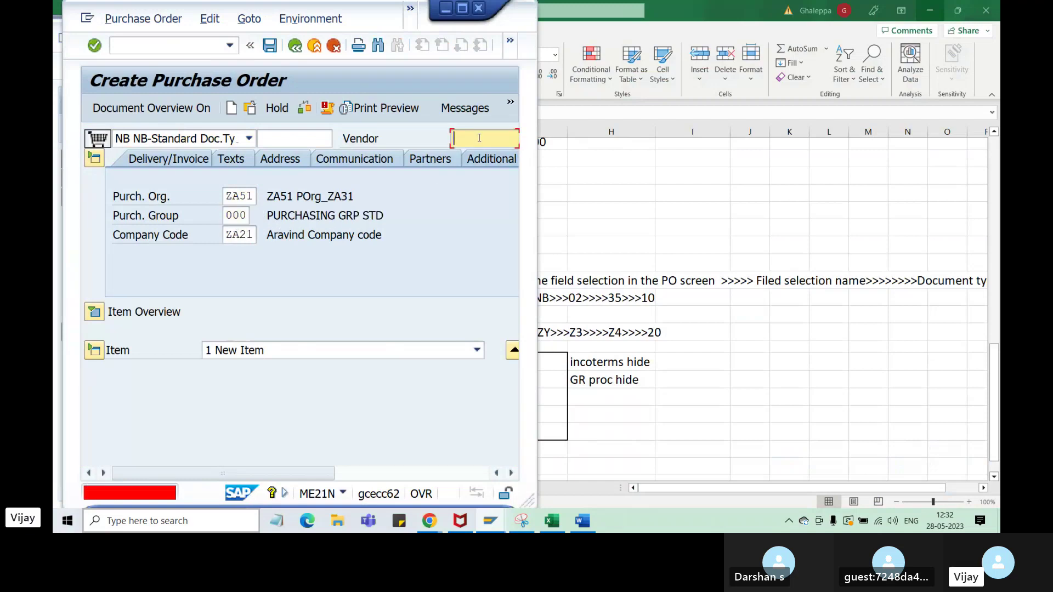
text(1)
click(472, 157)
key(Return)
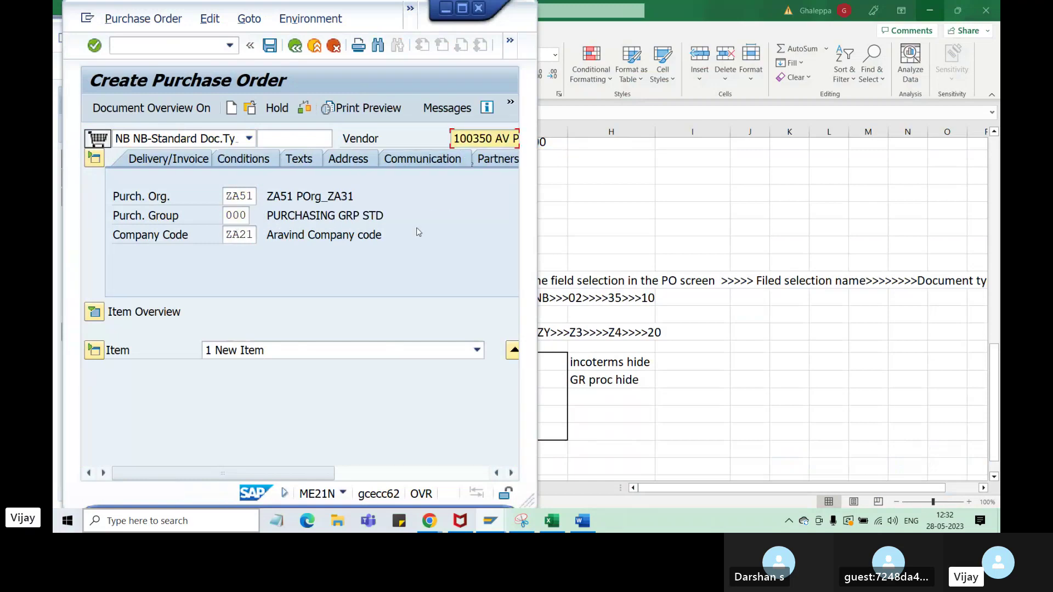
click(98, 314)
click(236, 334)
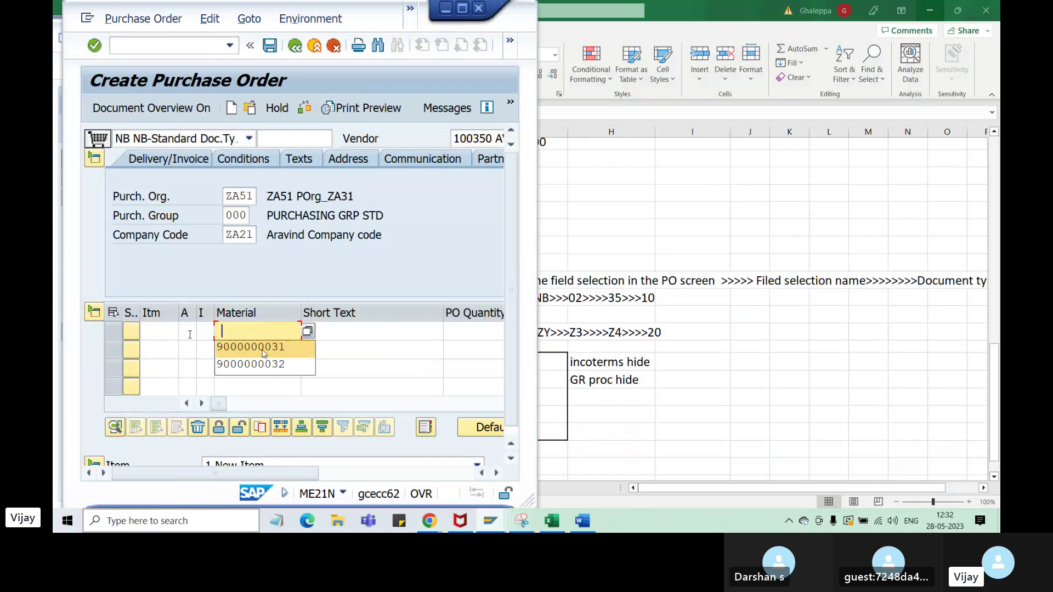
click(263, 346)
key(Return)
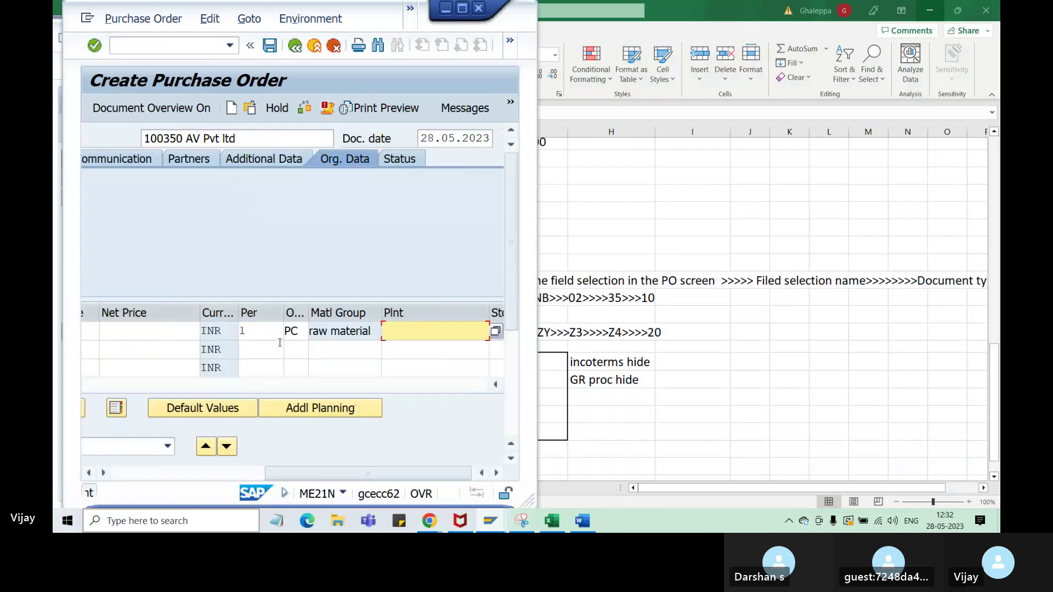
click(404, 334)
click(411, 350)
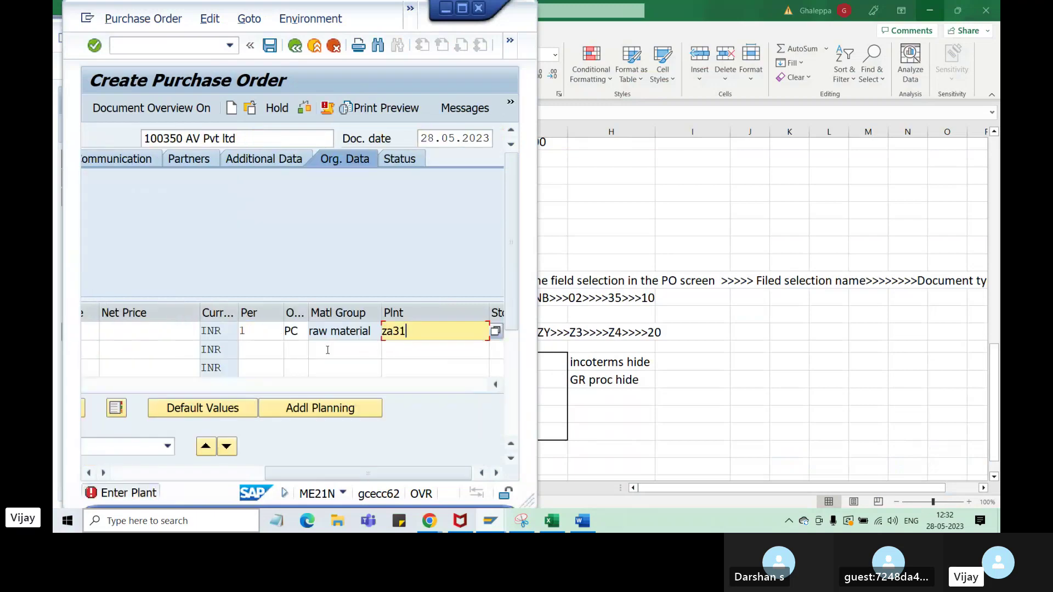
key(Return)
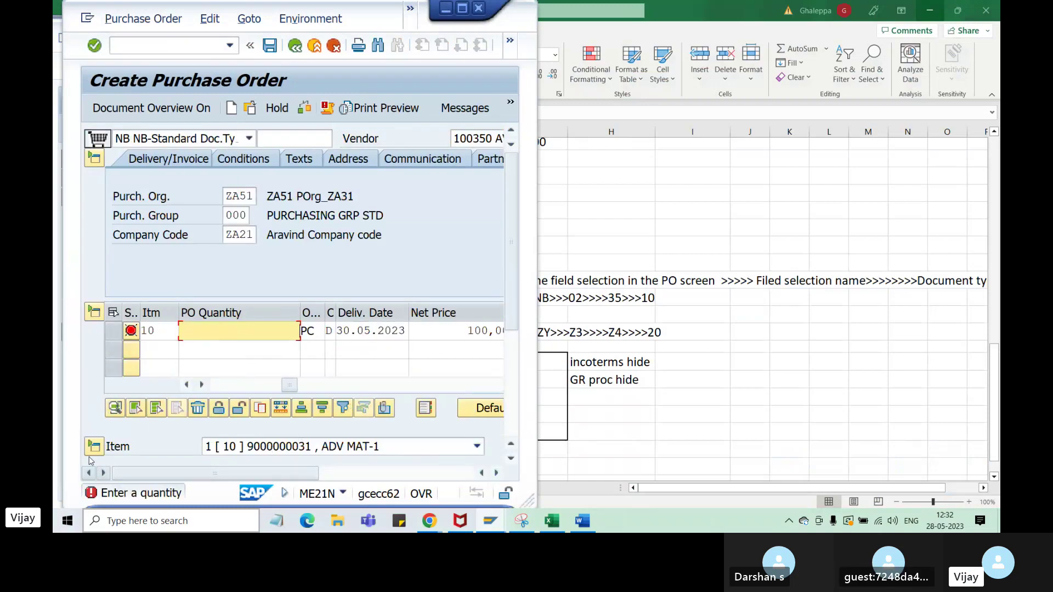
click(94, 446)
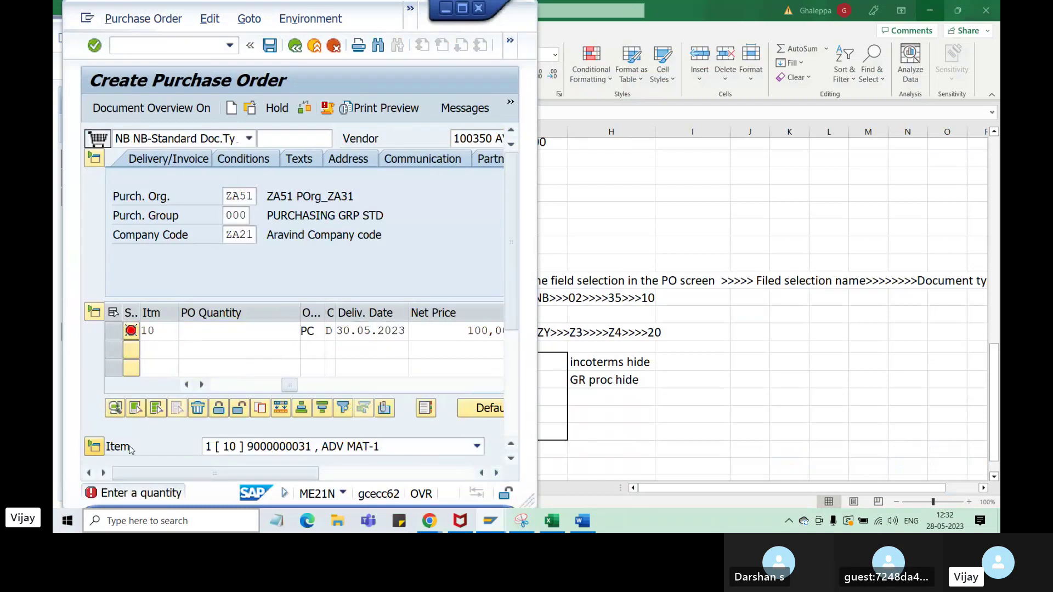
click(286, 21)
- Cycle through the Excel notes and SAP order windows, then tile all open windows side by side
click(703, 147)
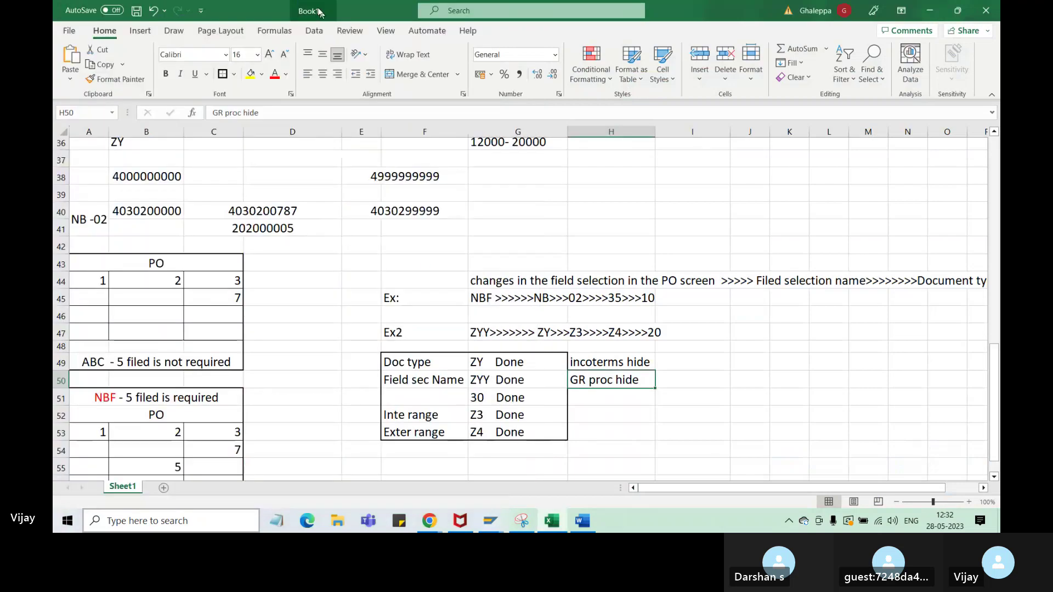
mouse_move(490, 521)
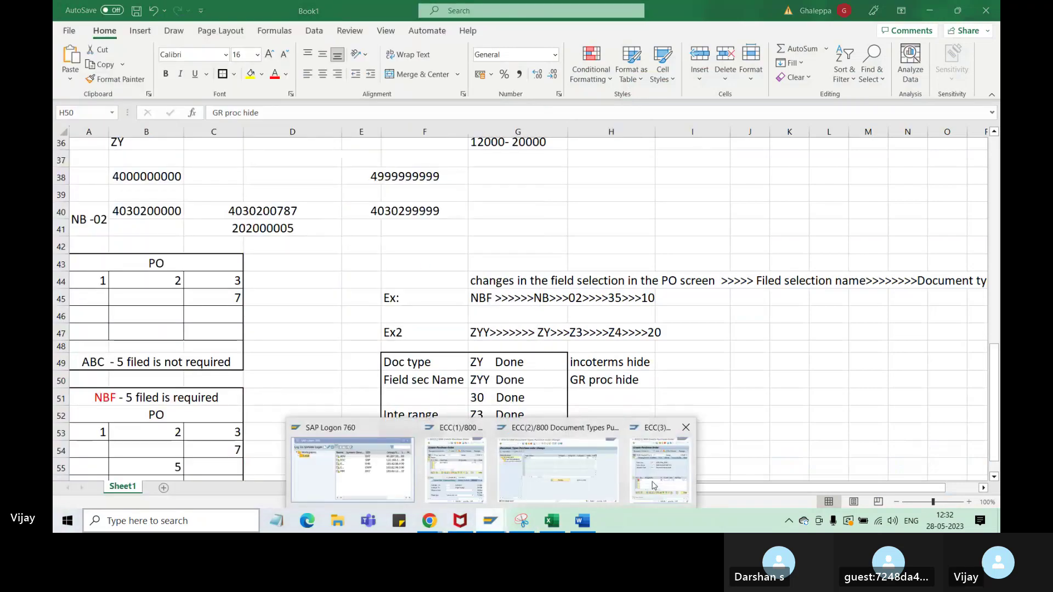
click(474, 474)
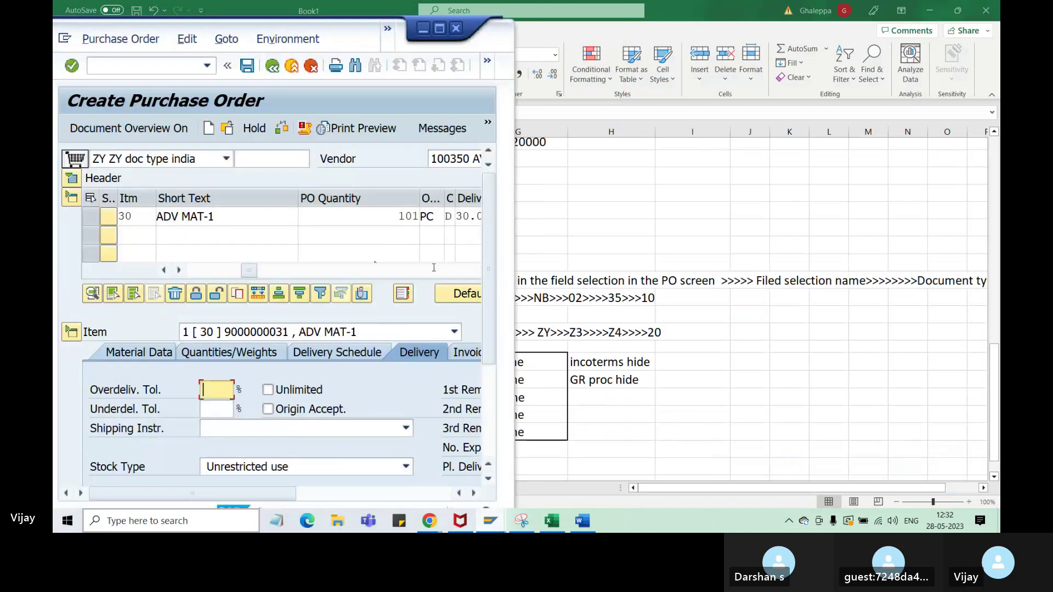
click(491, 521)
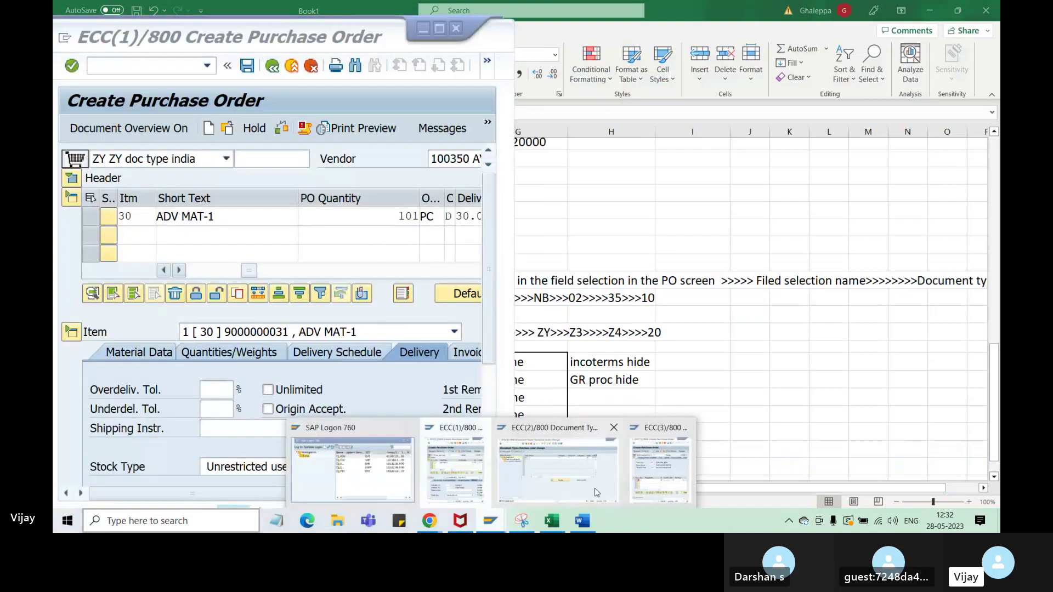
click(646, 482)
right_click(500, 526)
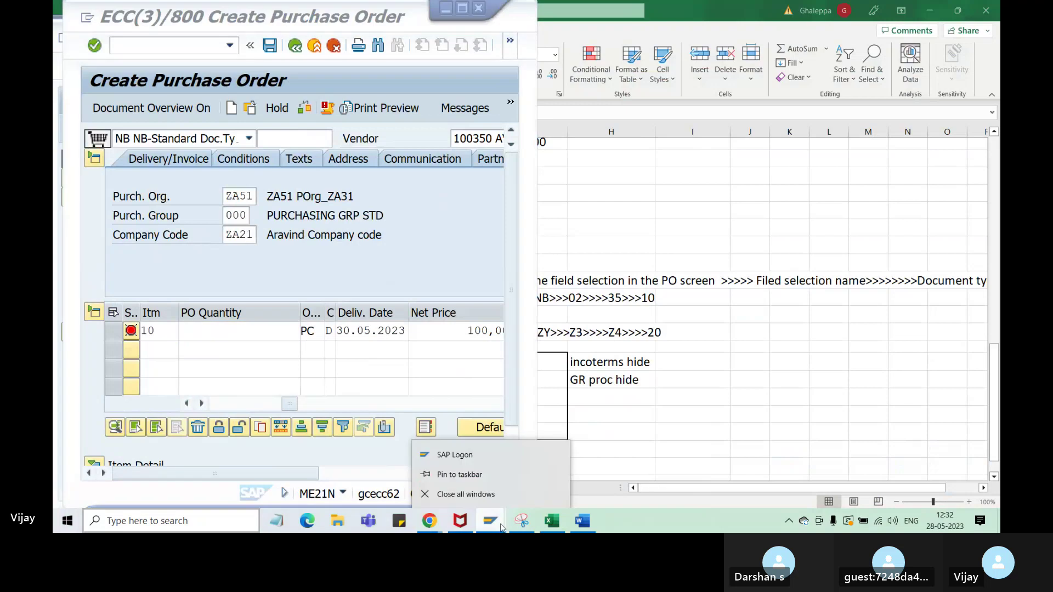
right_click(630, 522)
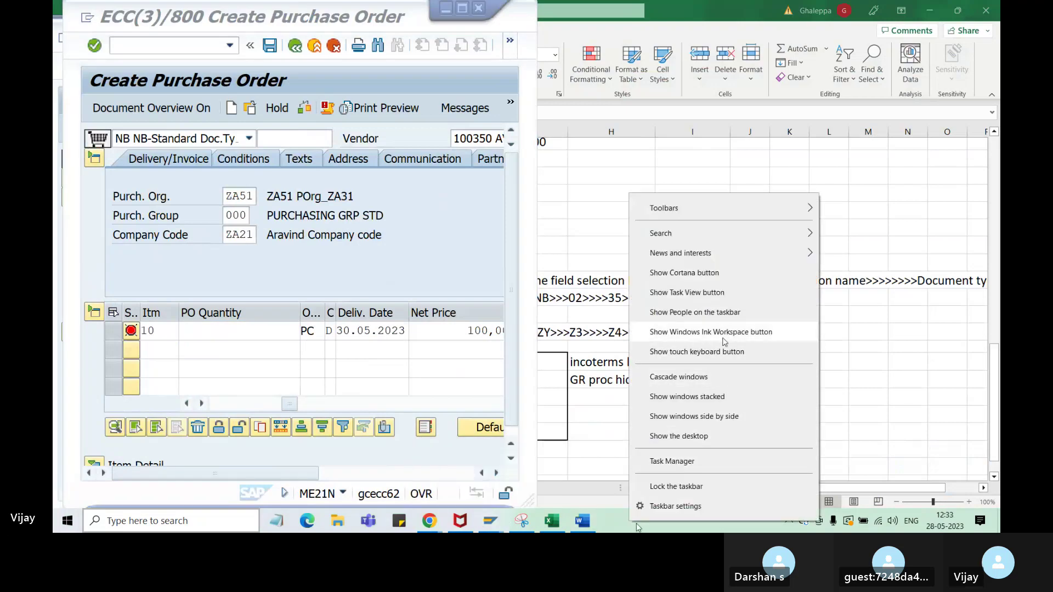
click(720, 418)
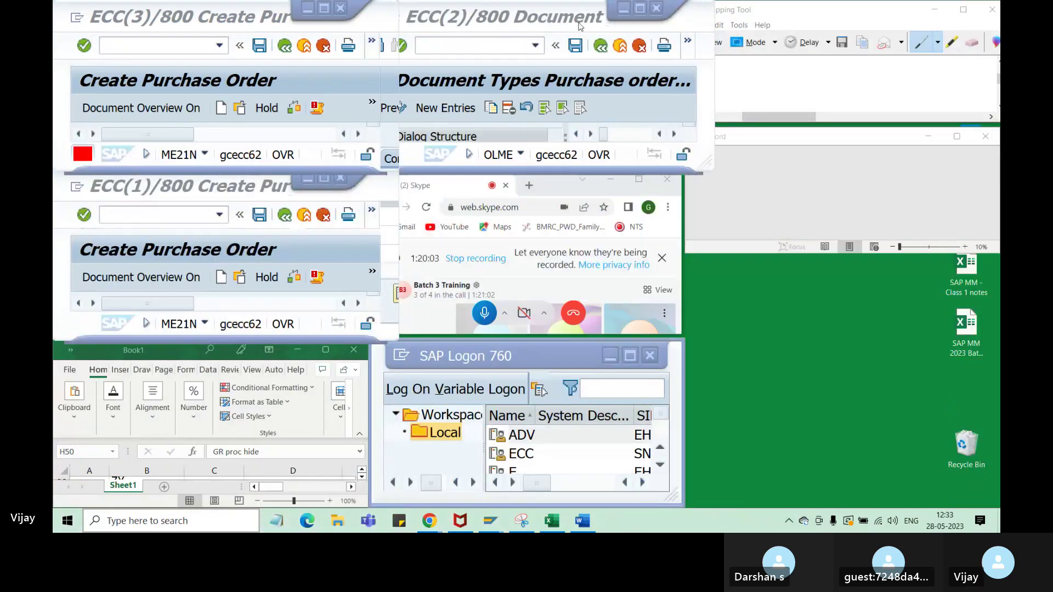
- Minimize SAP Logon, Skype, Excel, the ECC(1) session, Snipping Tool and the document types window
click(540, 12)
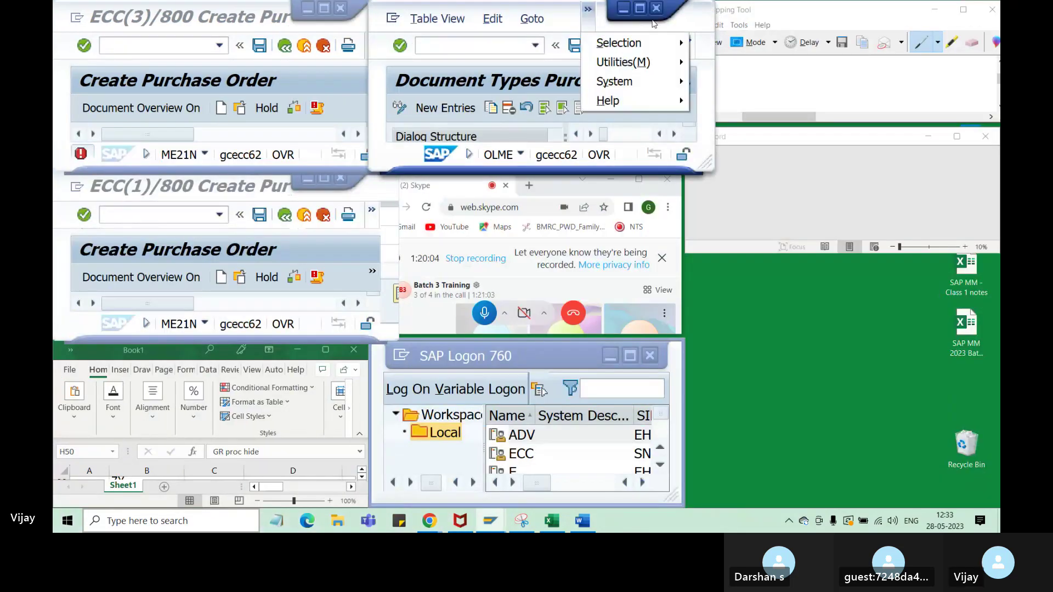
click(617, 187)
click(610, 357)
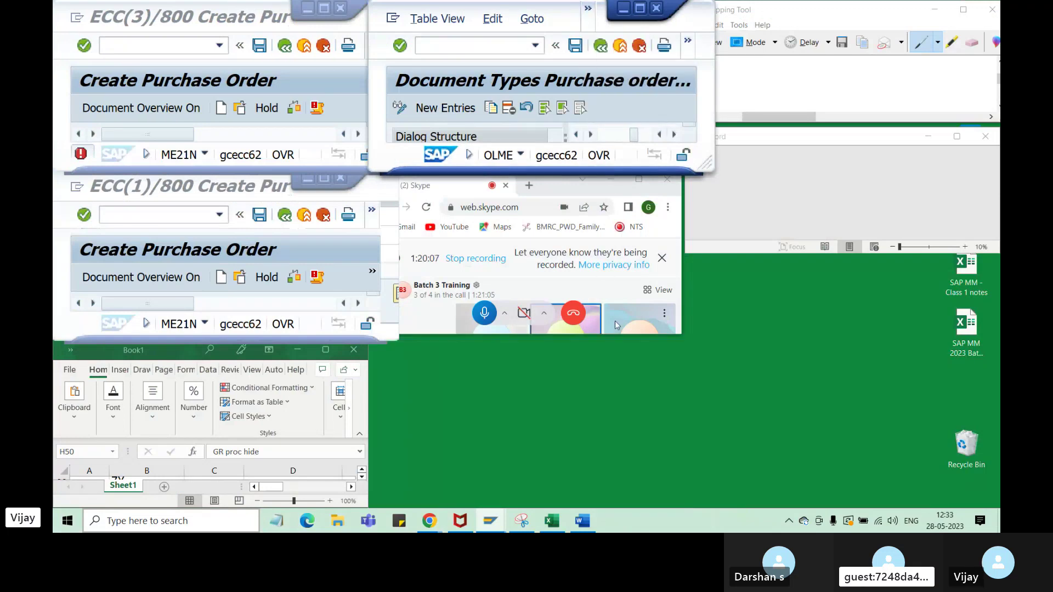
click(604, 190)
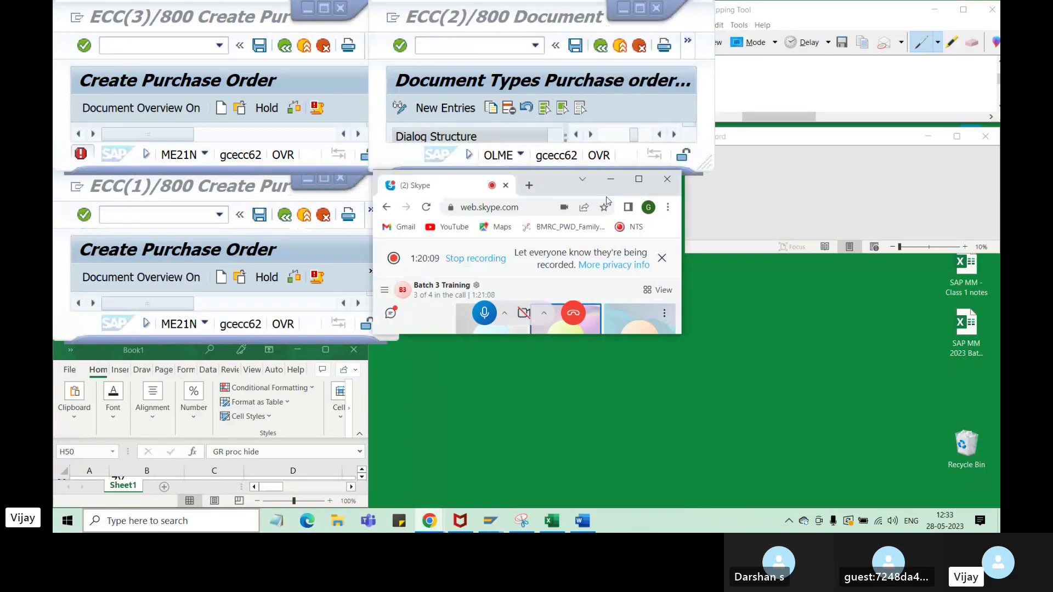
click(610, 179)
click(298, 350)
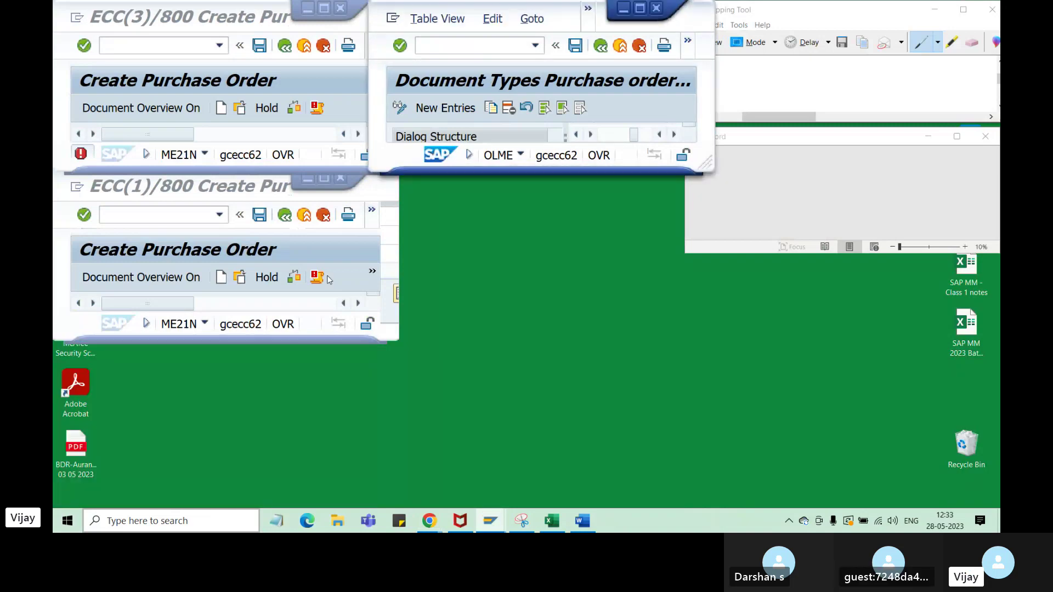
click(307, 182)
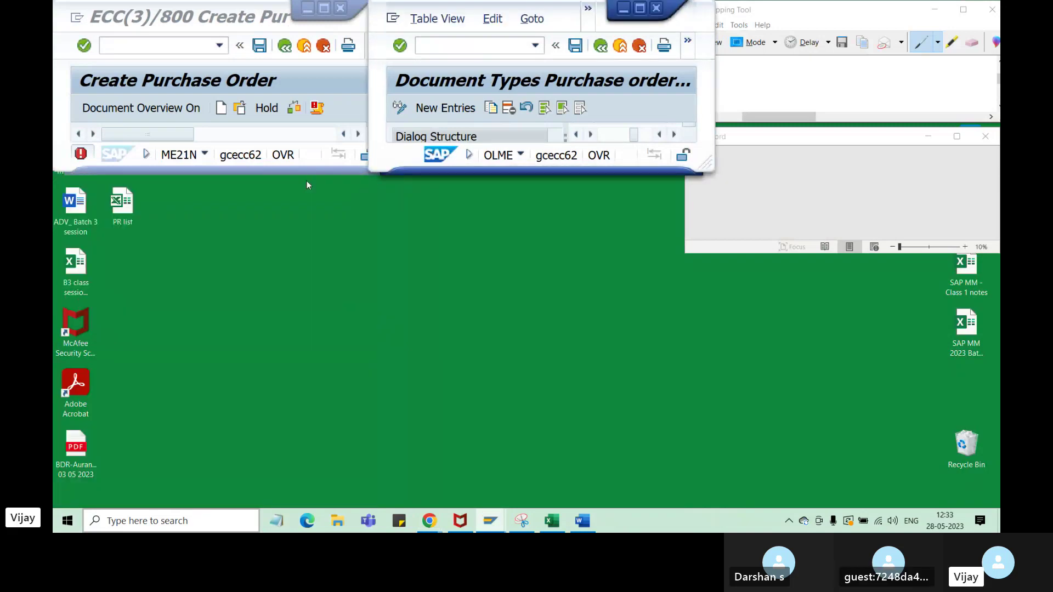
click(936, 10)
drag(622, 171, 637, 456)
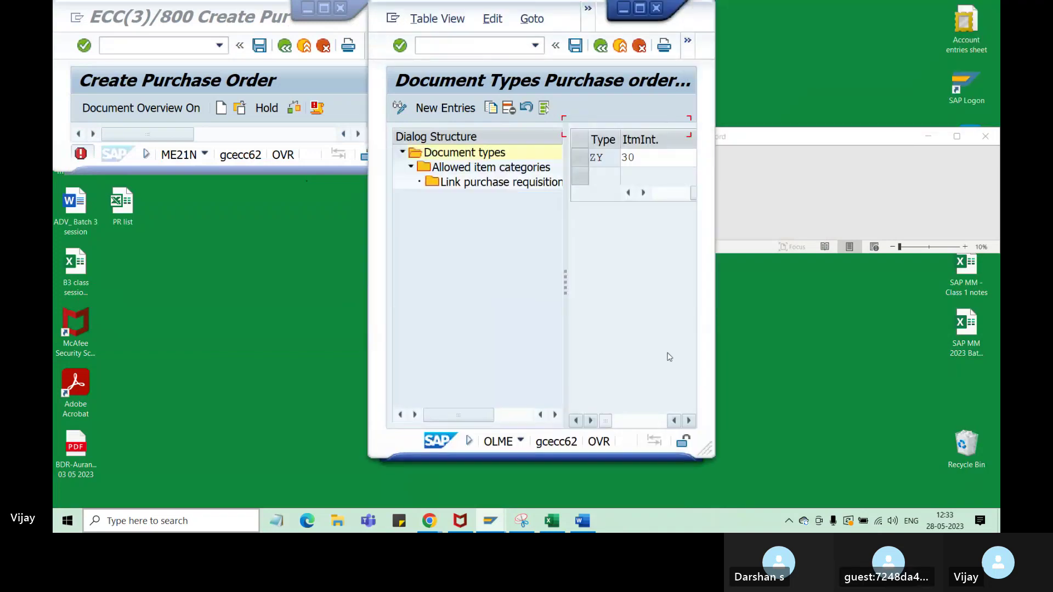
click(623, 9)
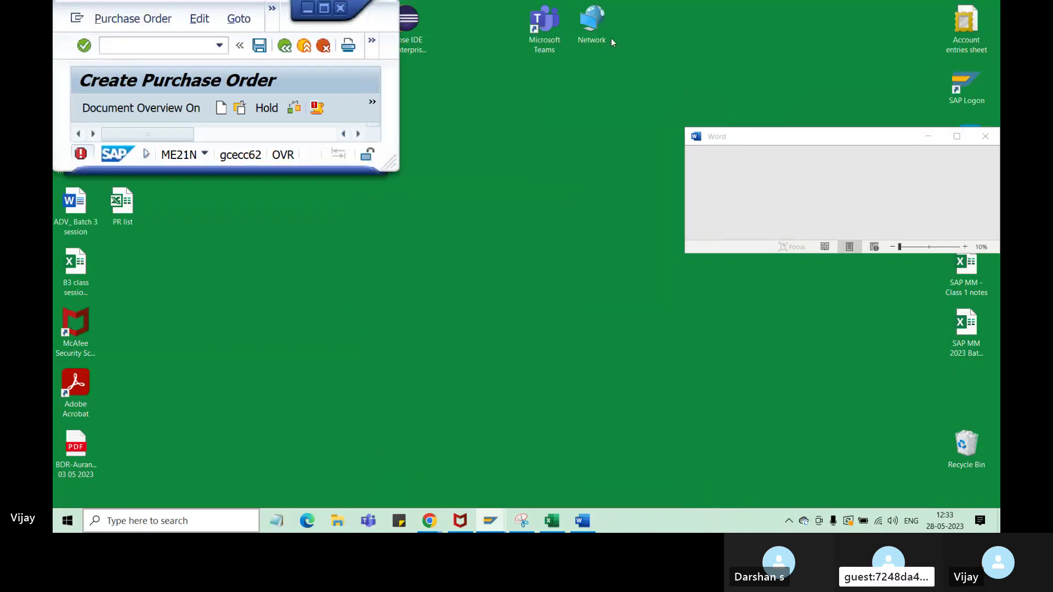
- Bring the ECC(3) NB order window forward, moving it down-right and making it taller
mouse_move(495, 518)
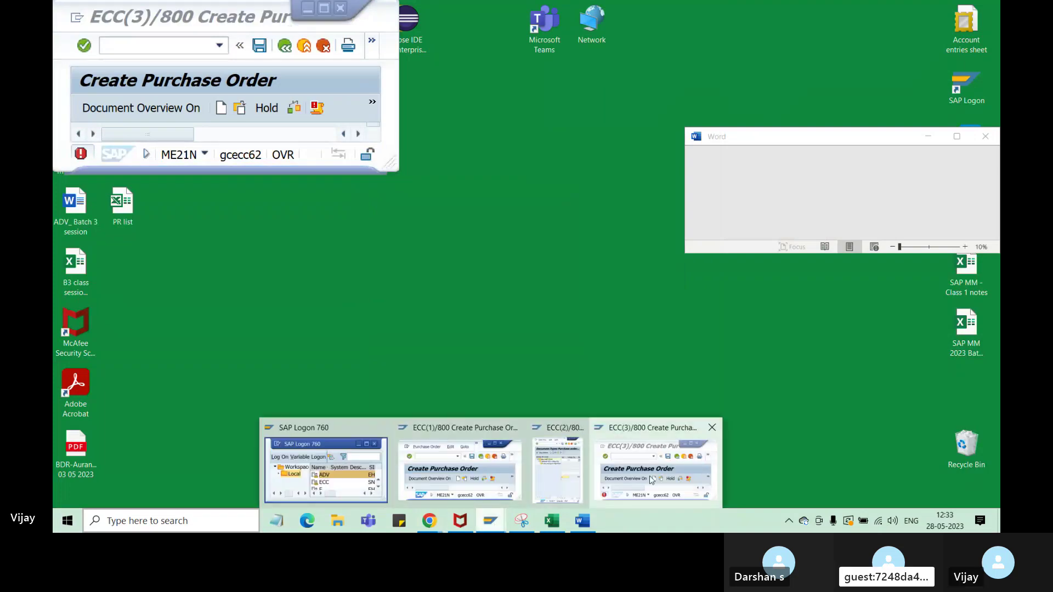
click(603, 437)
drag(155, 6, 212, 152)
drag(256, 320, 256, 467)
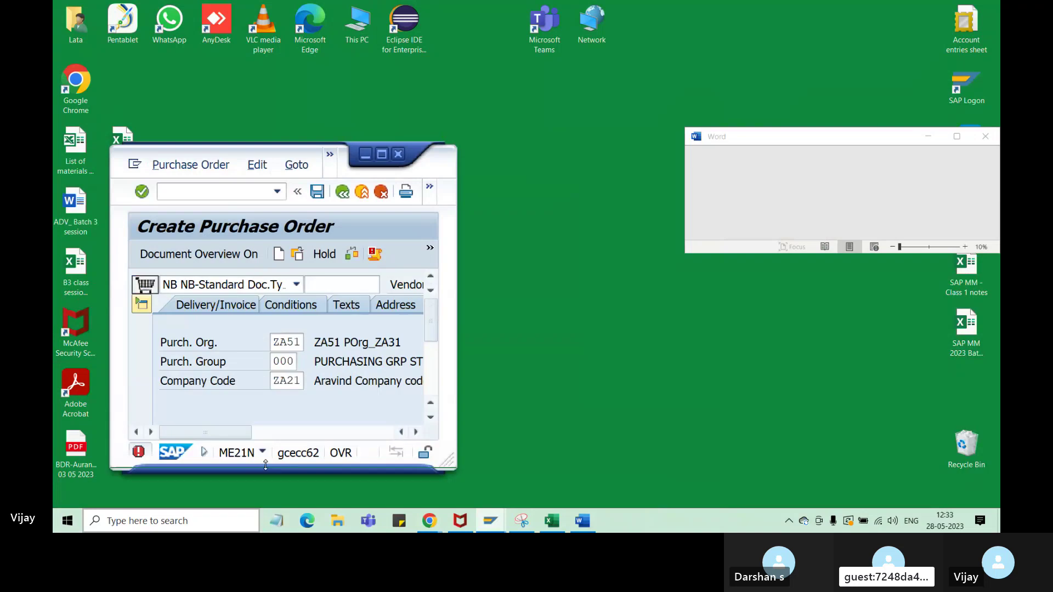
- Position and resize the NB order window on the left, then collapse its Item Overview
drag(230, 153, 204, 80)
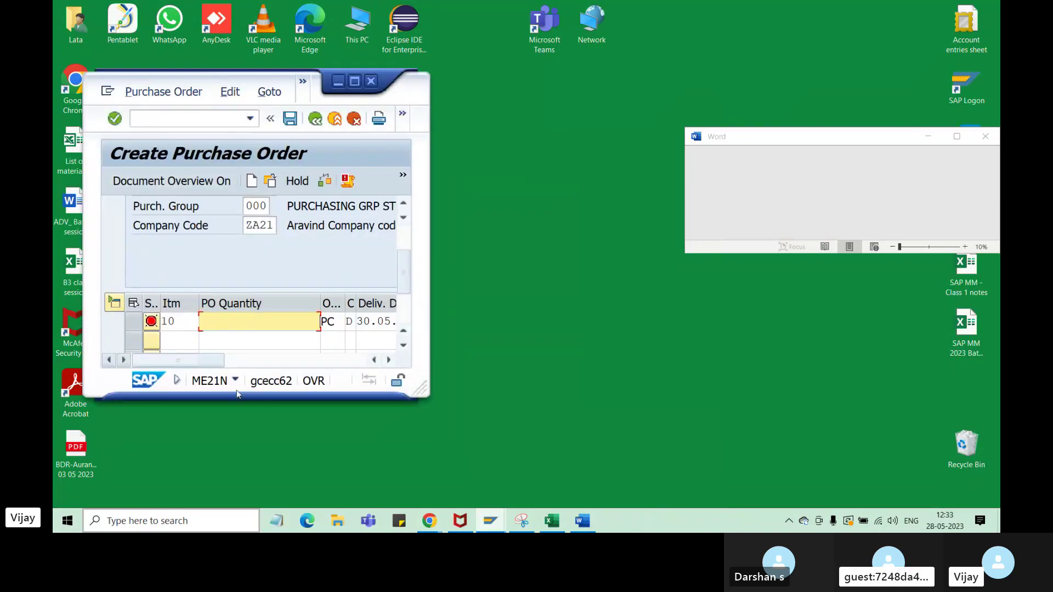
drag(236, 397, 249, 496)
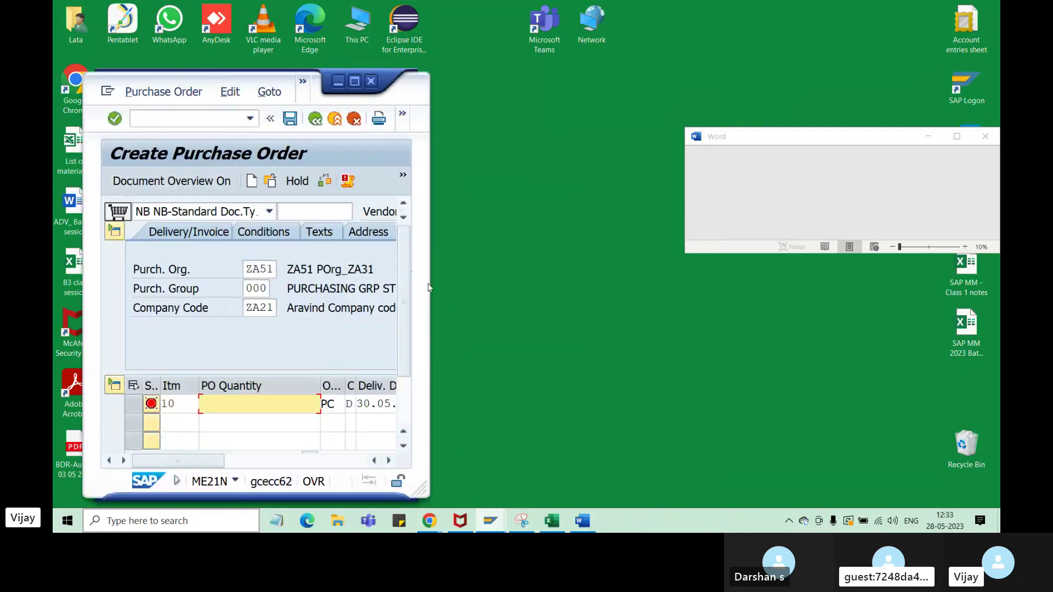
drag(430, 290, 580, 294)
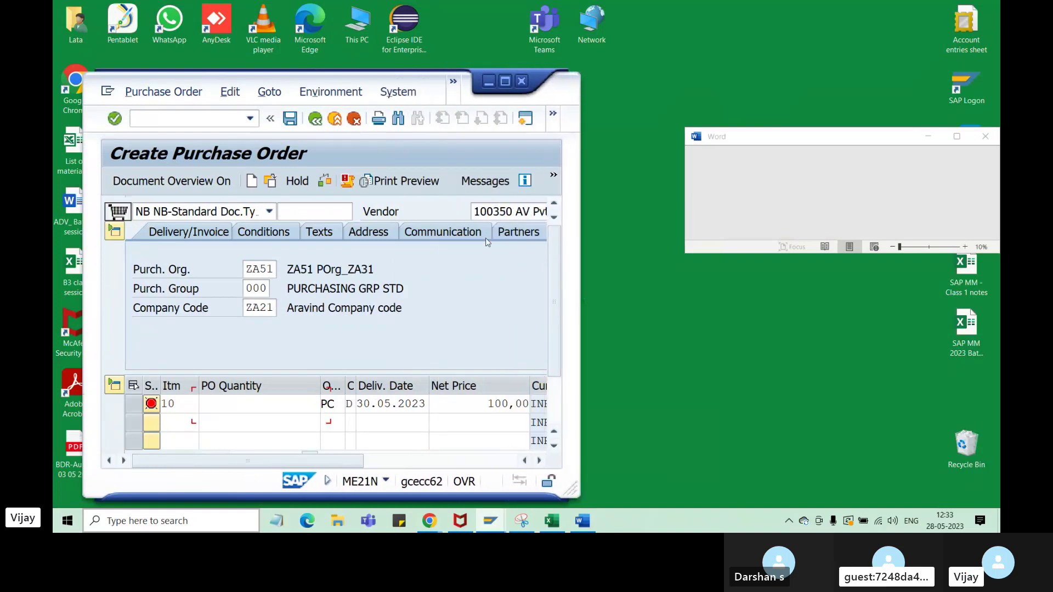
click(270, 92)
click(205, 77)
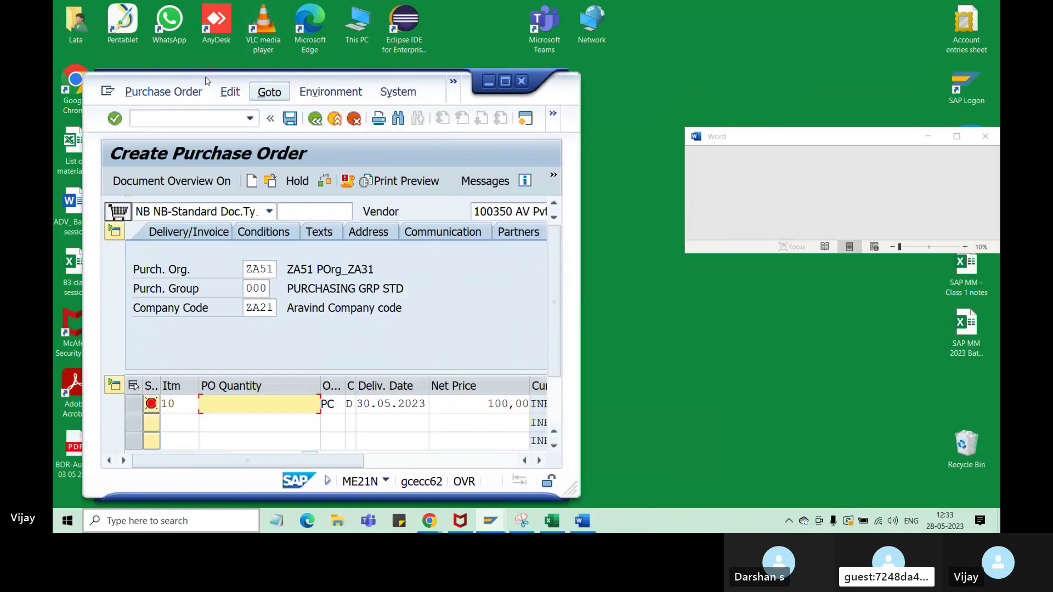
drag(205, 76, 194, 36)
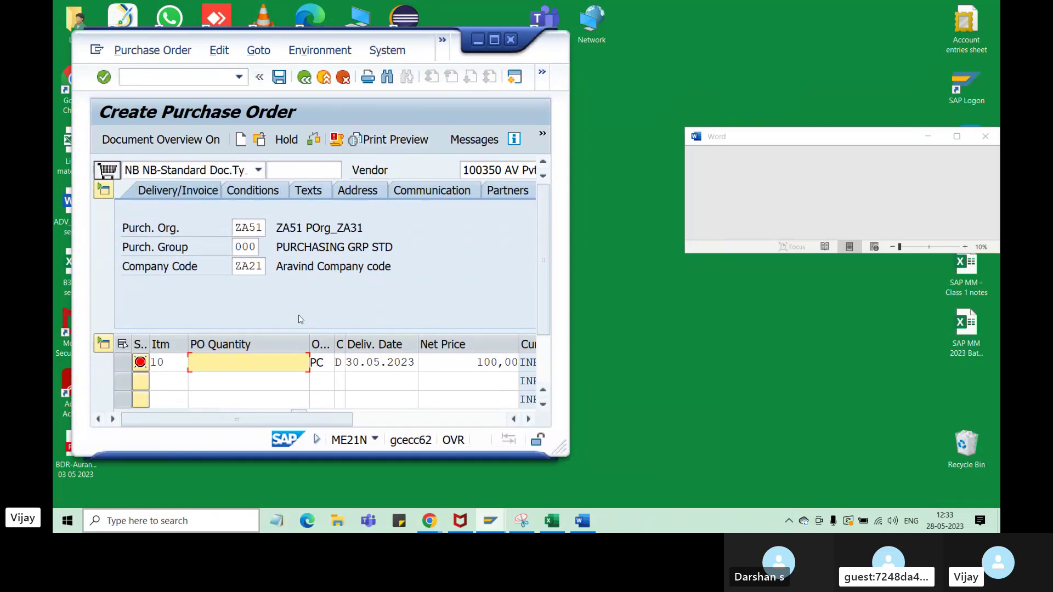
drag(242, 457, 242, 508)
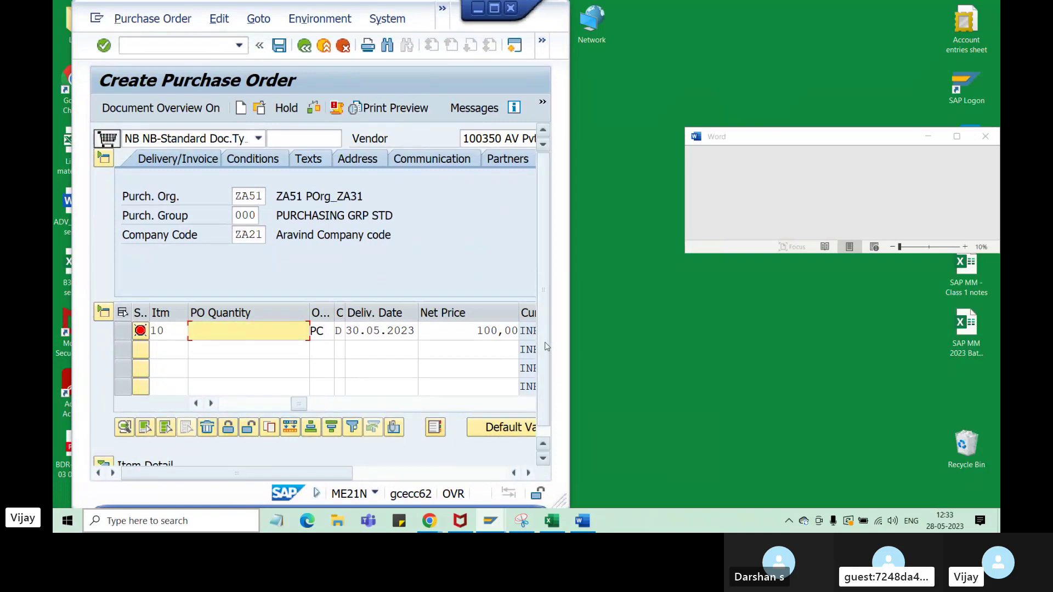
drag(545, 343, 544, 352)
click(106, 304)
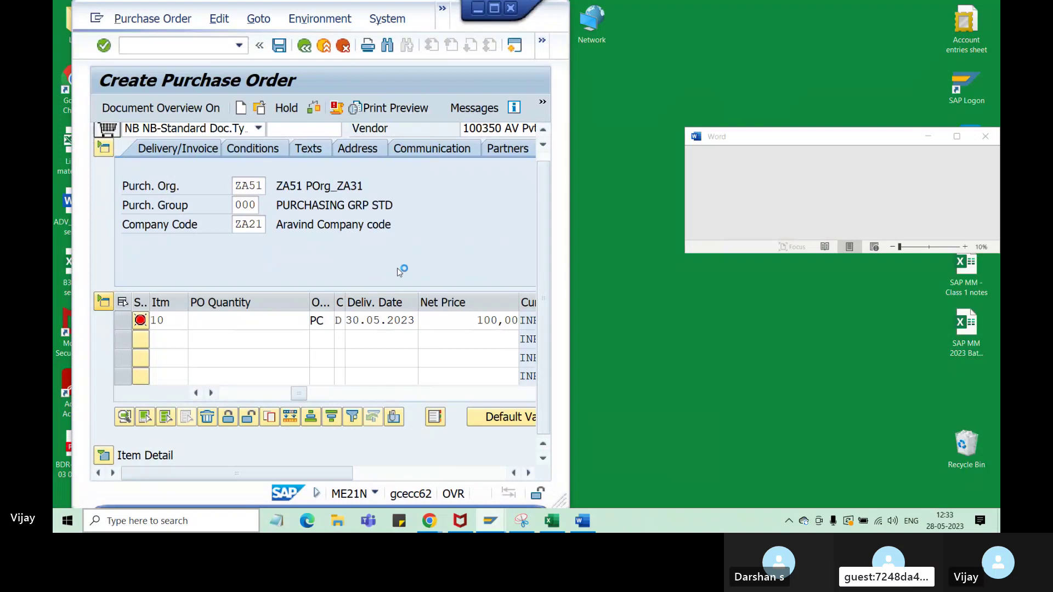
- Bring the ECC(1) ZY order window forward and get the Word window out of the way
mouse_move(491, 527)
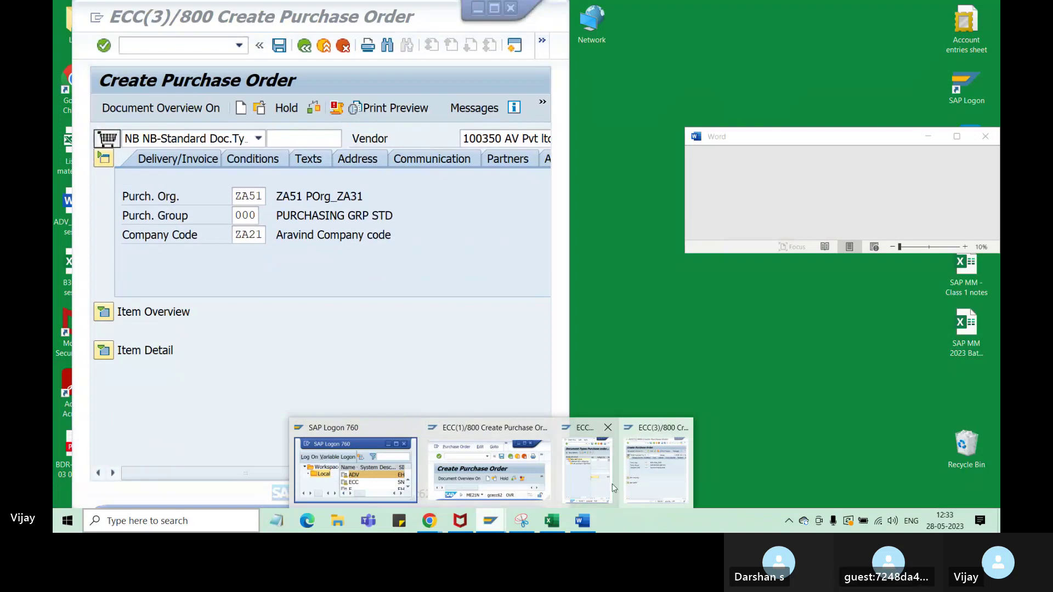
click(508, 481)
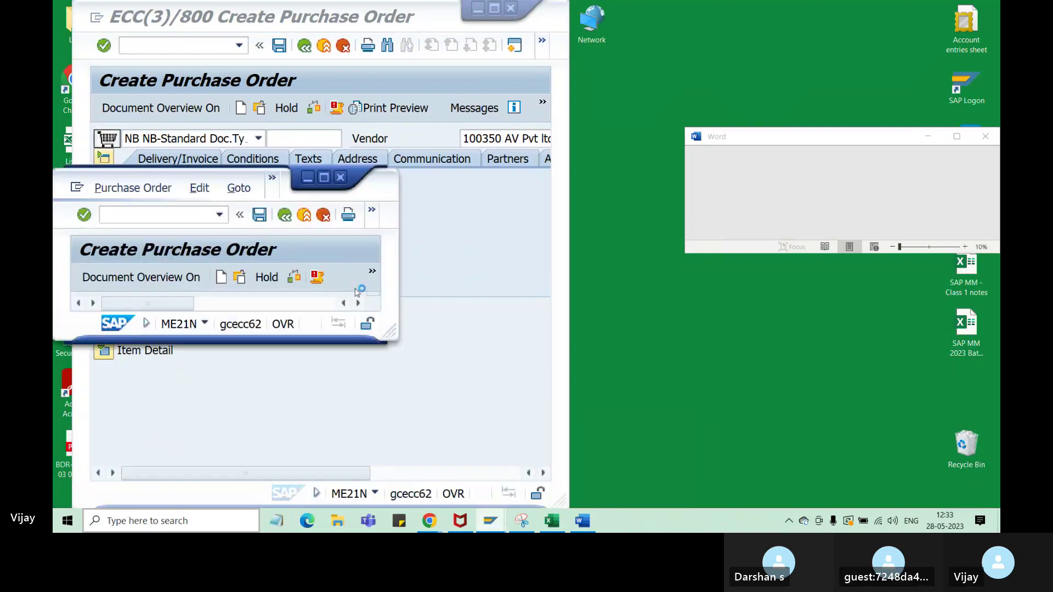
drag(174, 173, 709, 0)
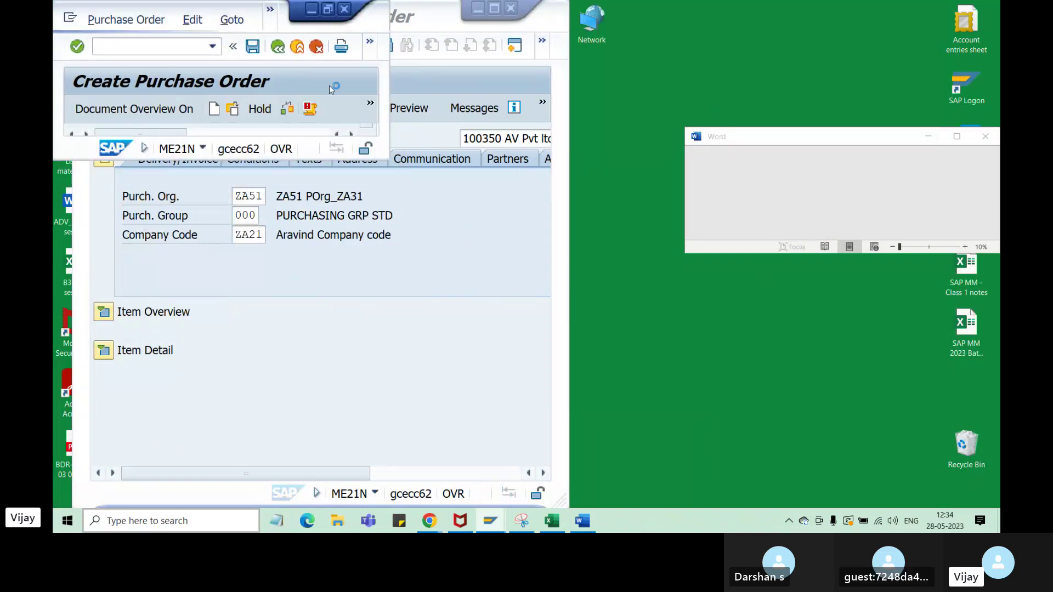
drag(141, 7, 673, 3)
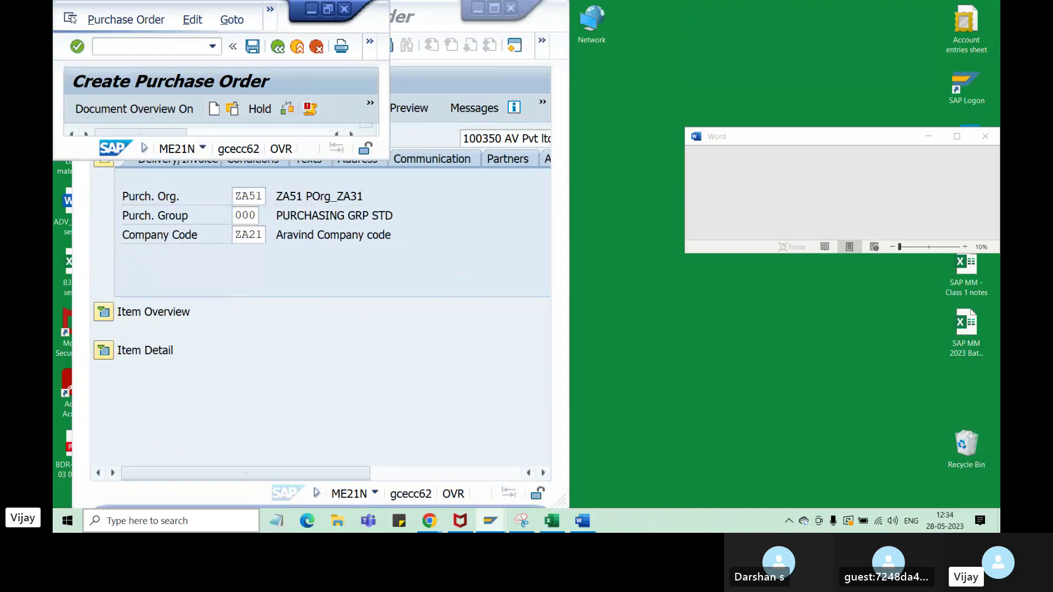
drag(64, 28, 673, 285)
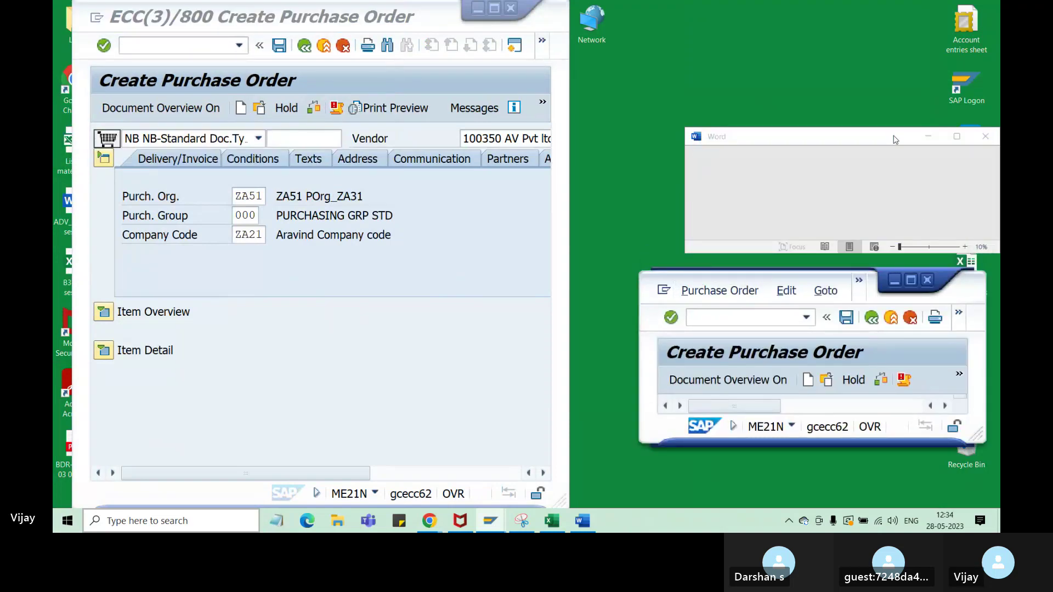
drag(896, 140, 812, 142)
click(873, 142)
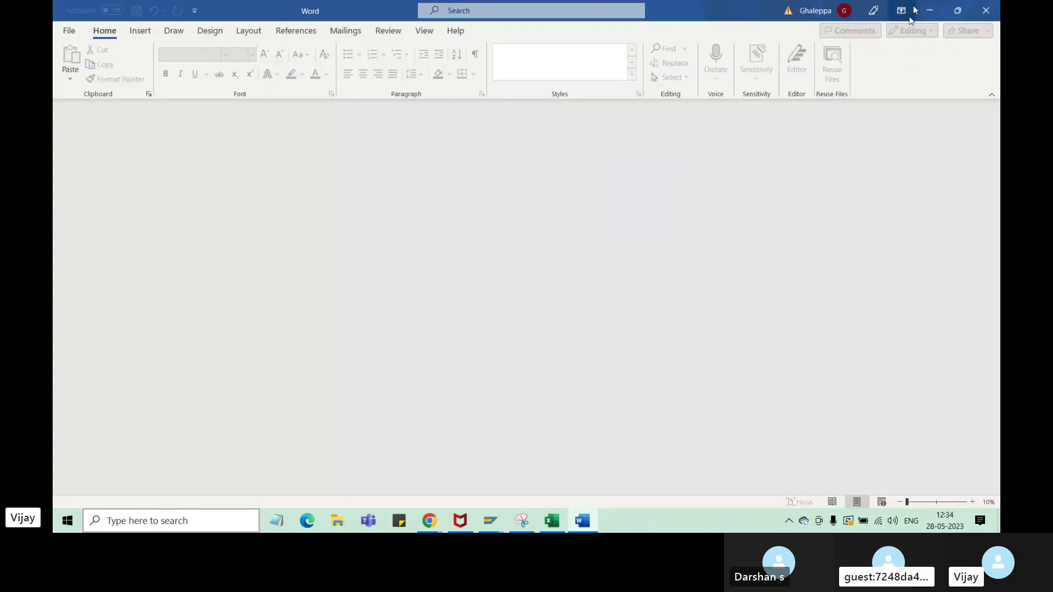
click(930, 10)
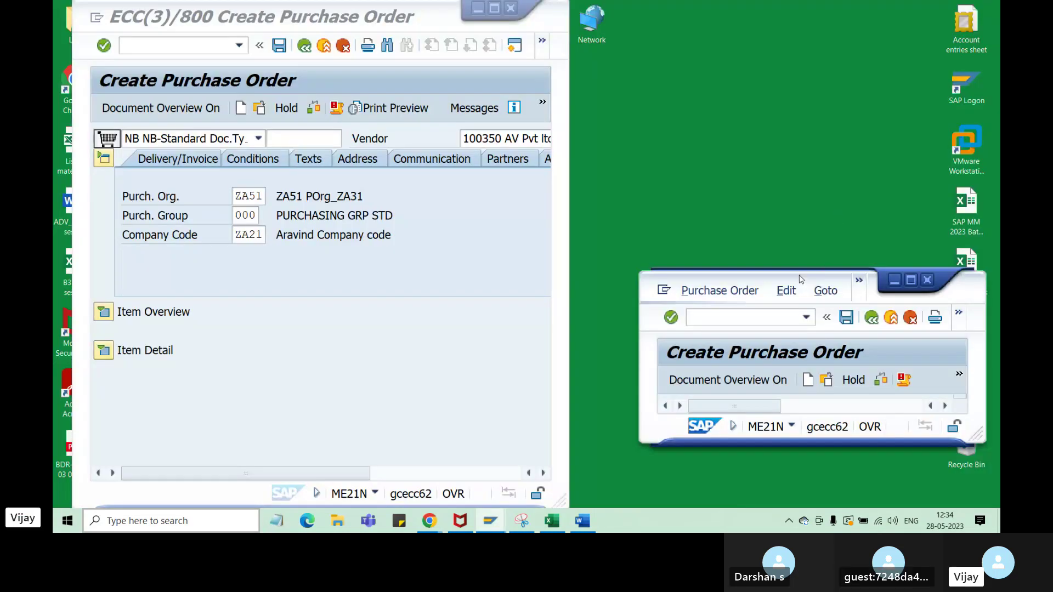
- Place the ZY order window on the right, stretched tall and wide to show item details
drag(800, 279, 748, 1)
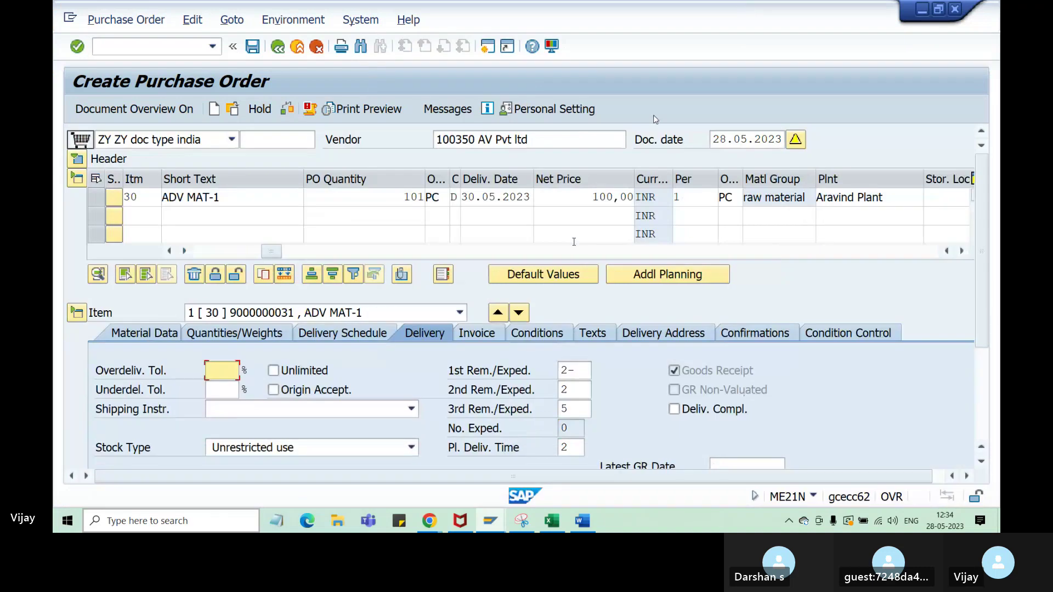
click(938, 9)
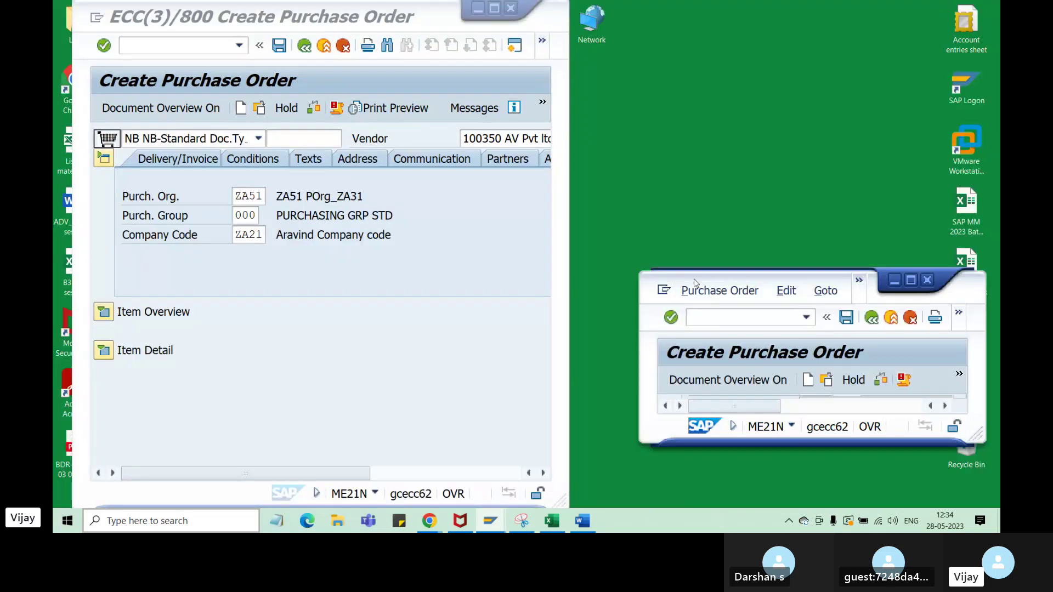
drag(694, 279, 630, 53)
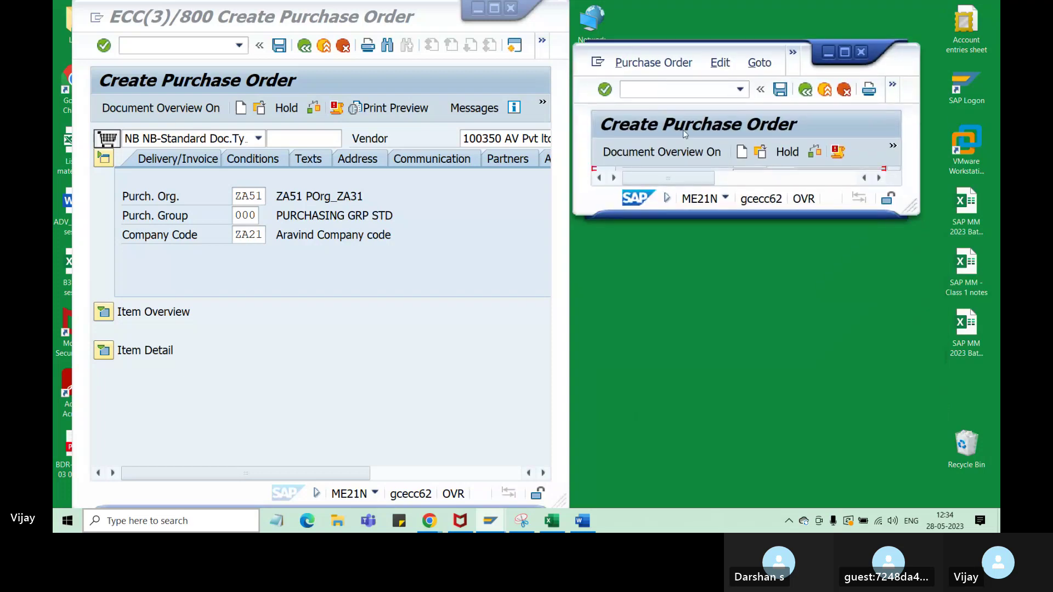
drag(767, 218, 767, 503)
drag(922, 238, 997, 245)
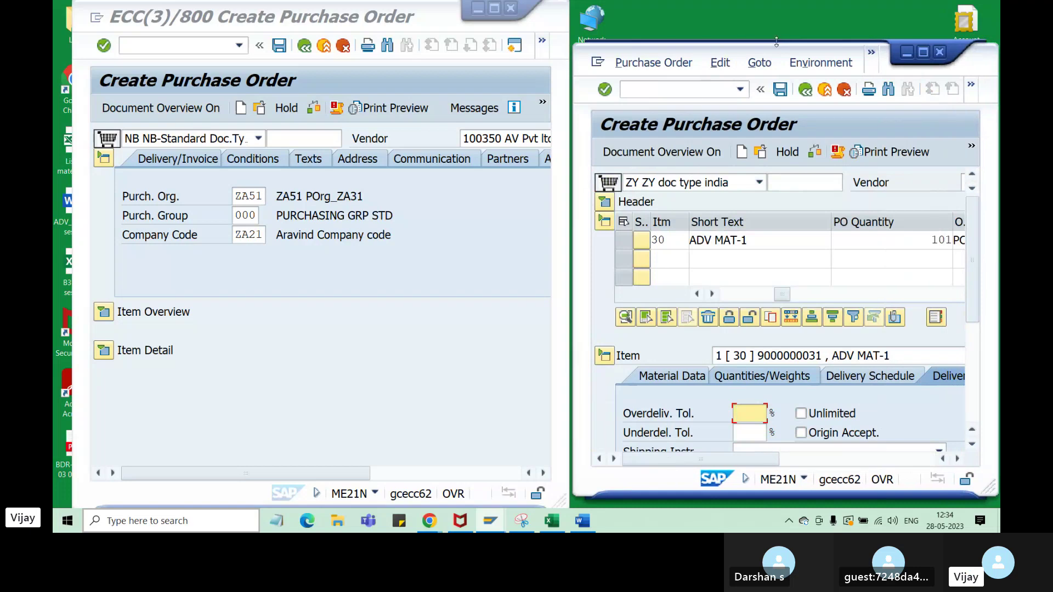
drag(776, 41, 776, 0)
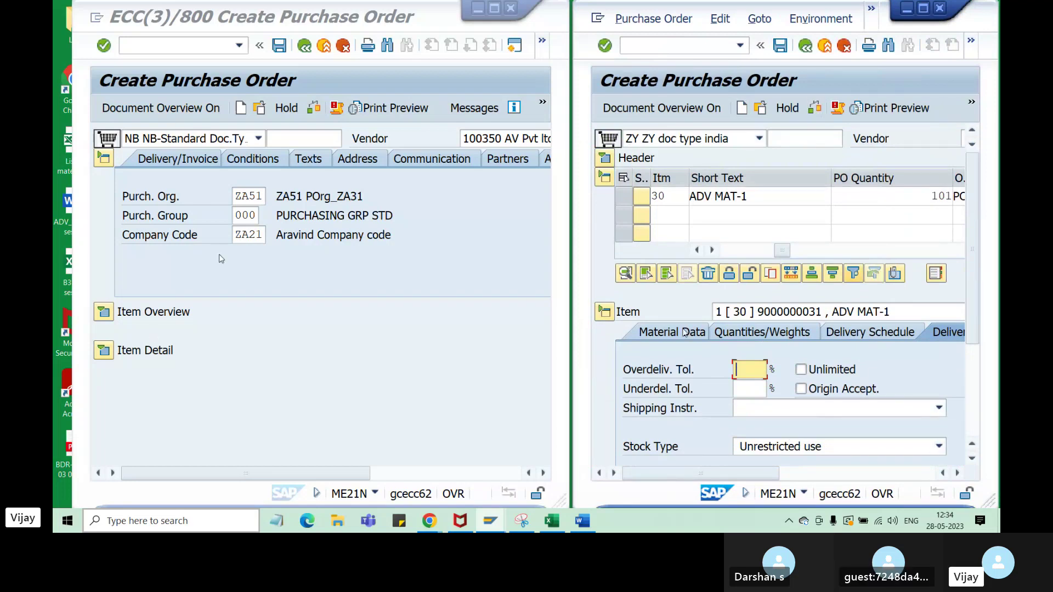
- In the NB order, open the item details and expand the Item Overview at item 10
click(176, 438)
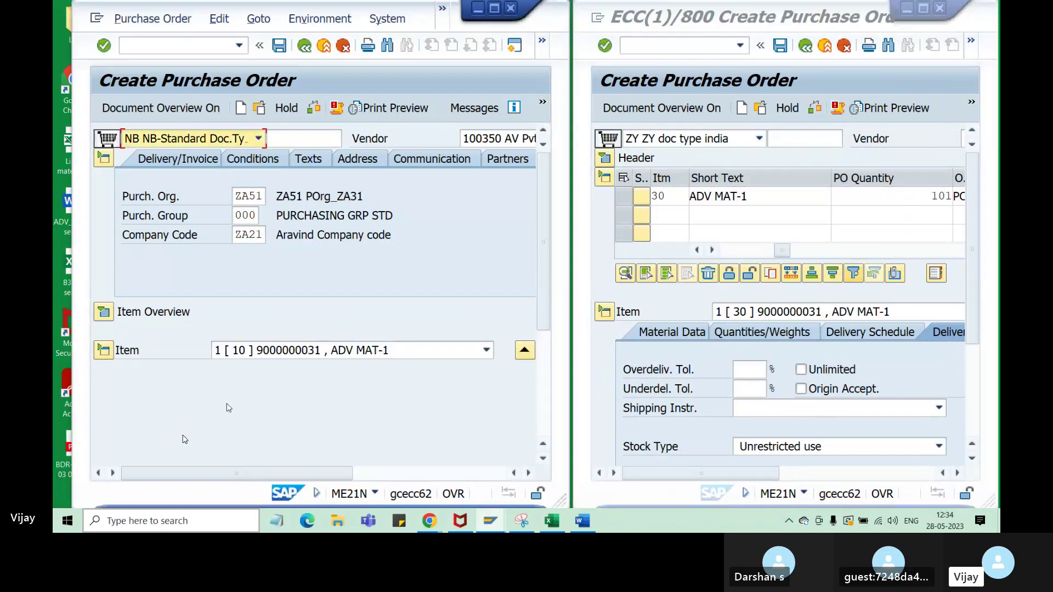
mouse_move(319, 475)
mouse_down()
mouse_move(404, 475)
mouse_move(316, 475)
mouse_up()
click(97, 352)
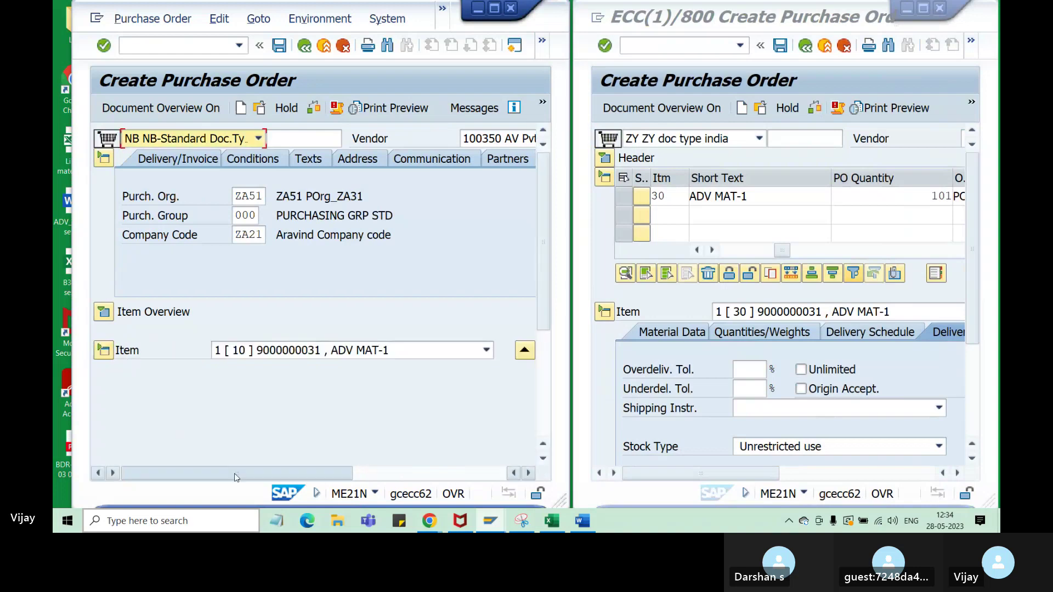
mouse_move(236, 475)
mouse_down()
mouse_move(466, 477)
mouse_move(225, 475)
mouse_up()
click(104, 311)
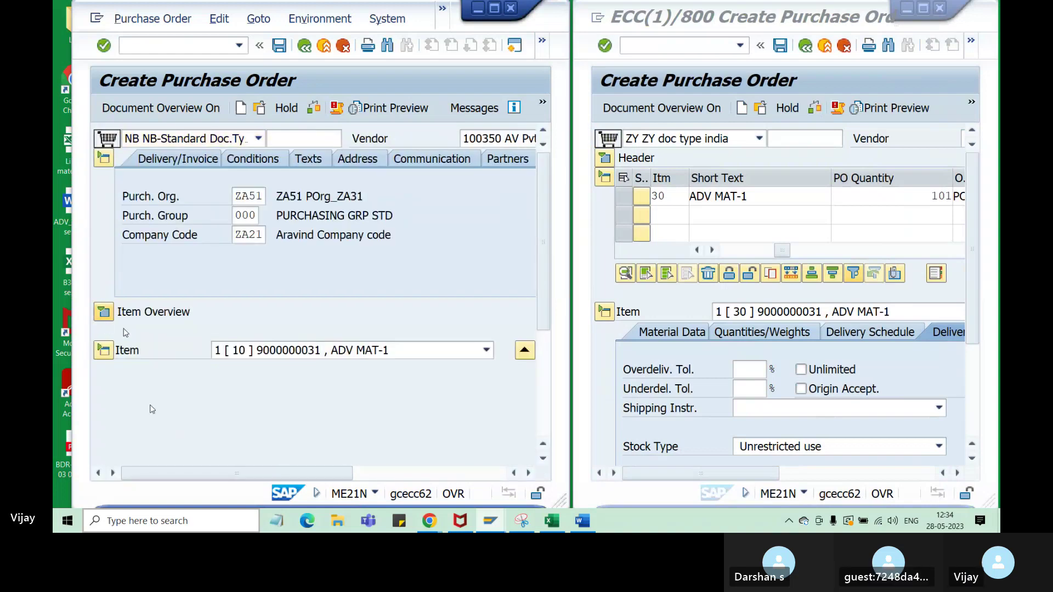
click(247, 330)
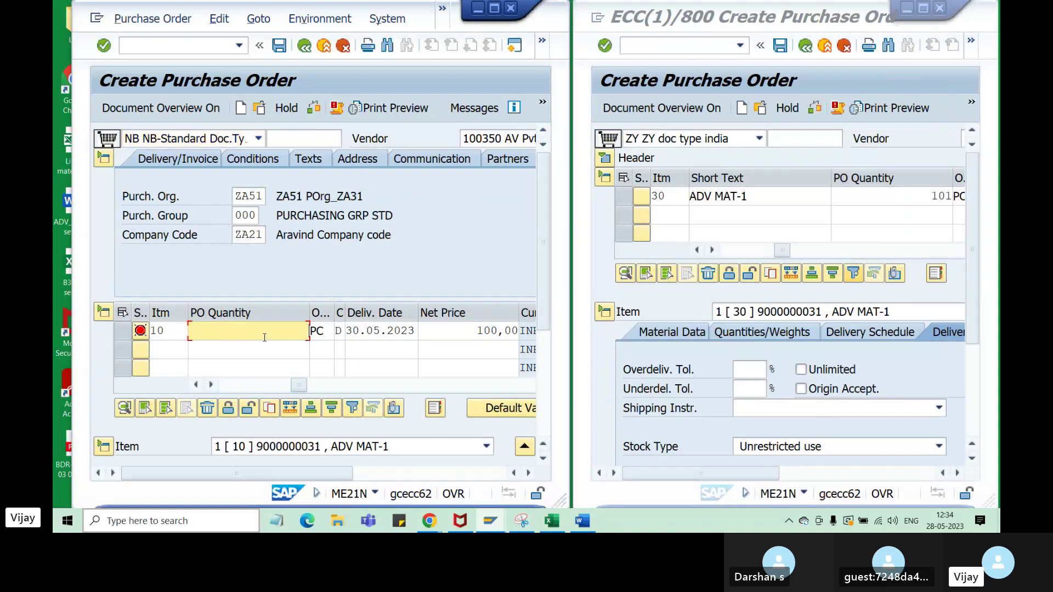
drag(298, 385, 135, 386)
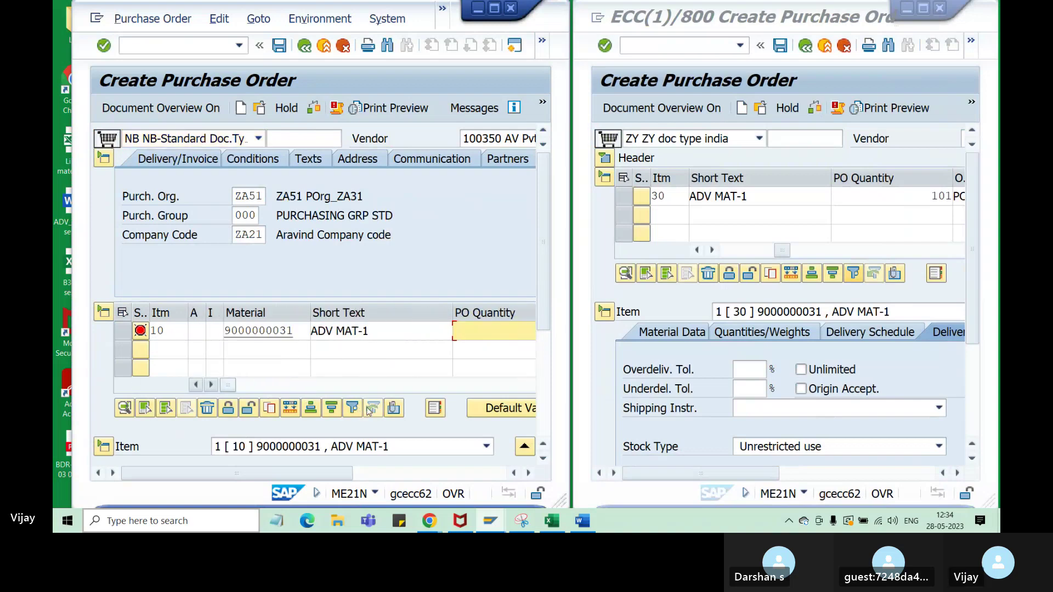
drag(544, 249, 546, 357)
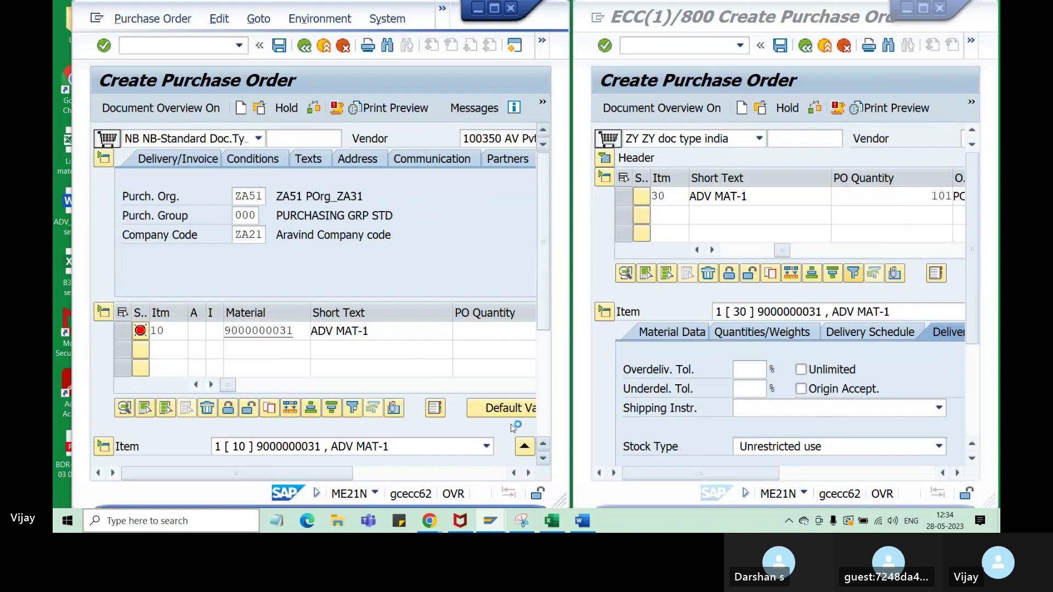
drag(338, 476, 522, 483)
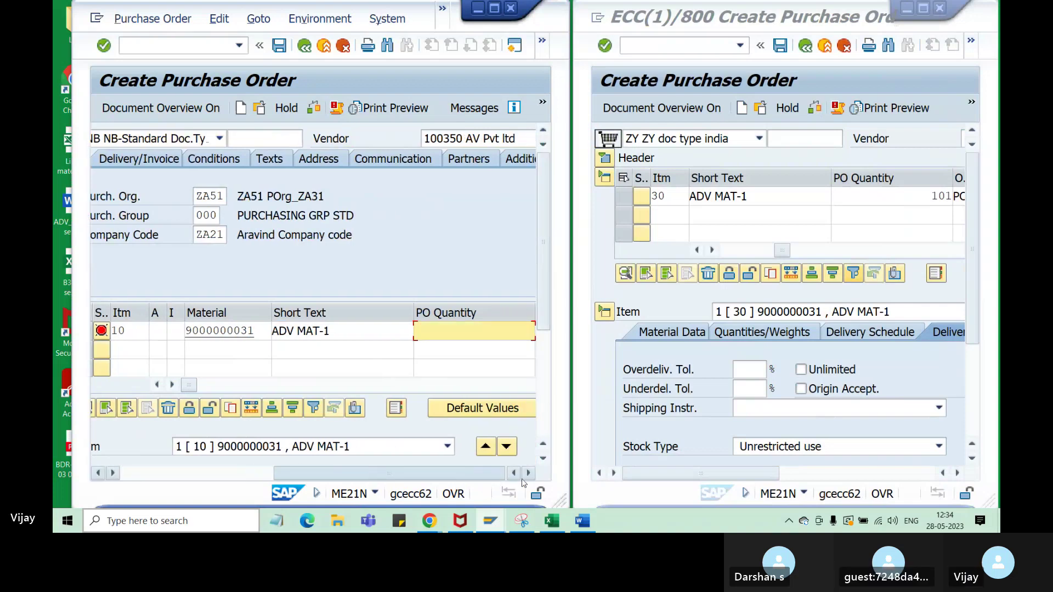
click(528, 474)
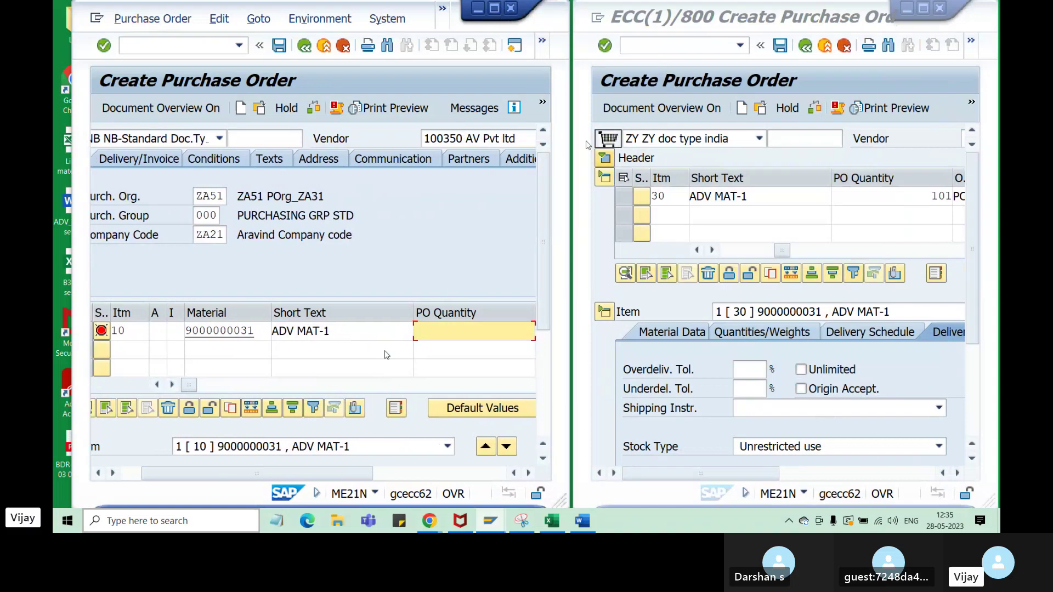
drag(306, 476, 225, 479)
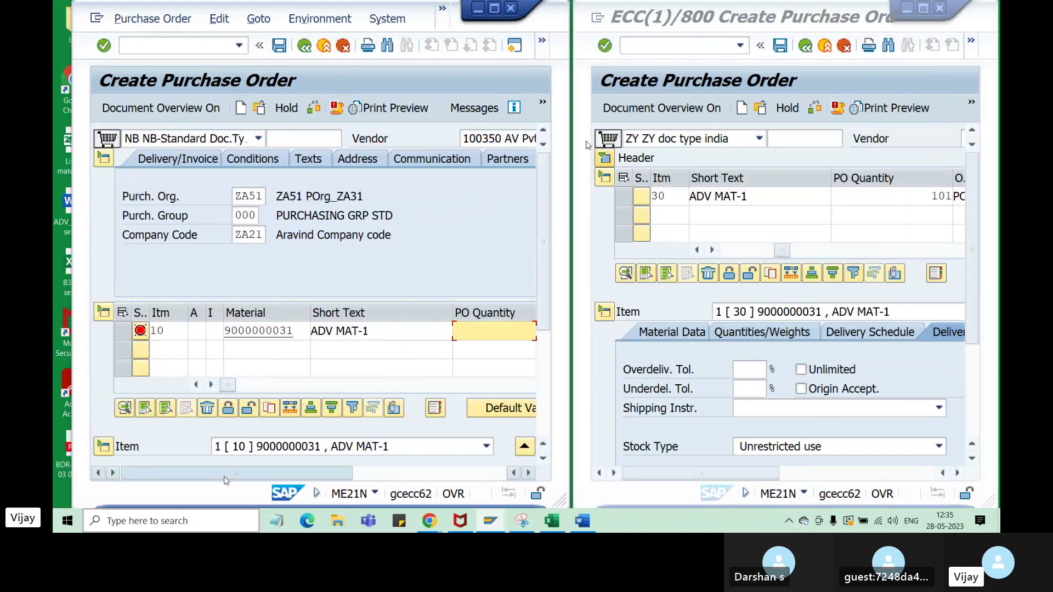
- Maximize the NB window, collapse header and item overview, show item 10's Delivery tab, then restore
click(495, 9)
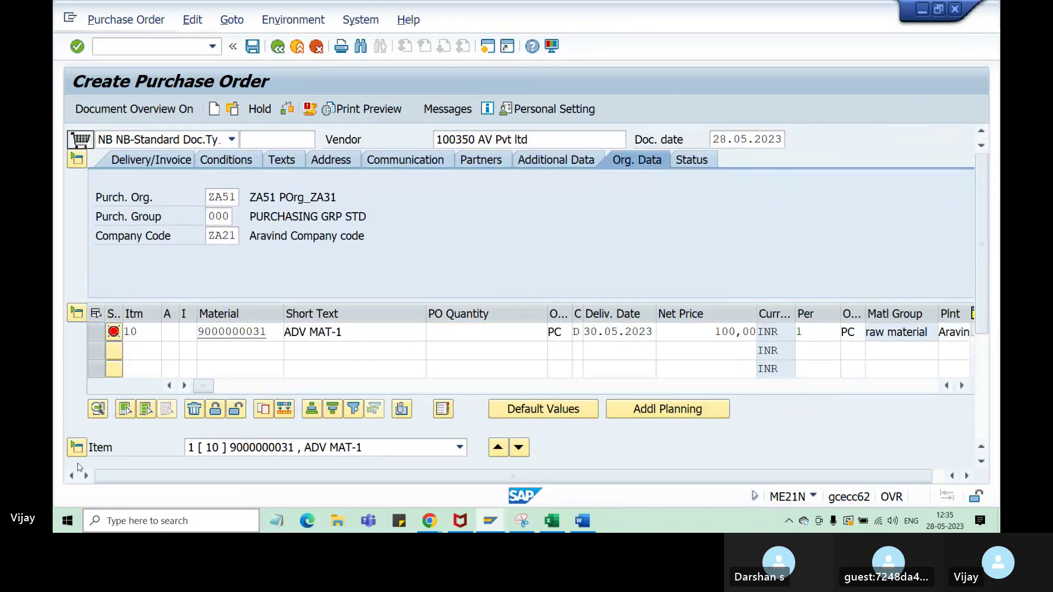
click(76, 448)
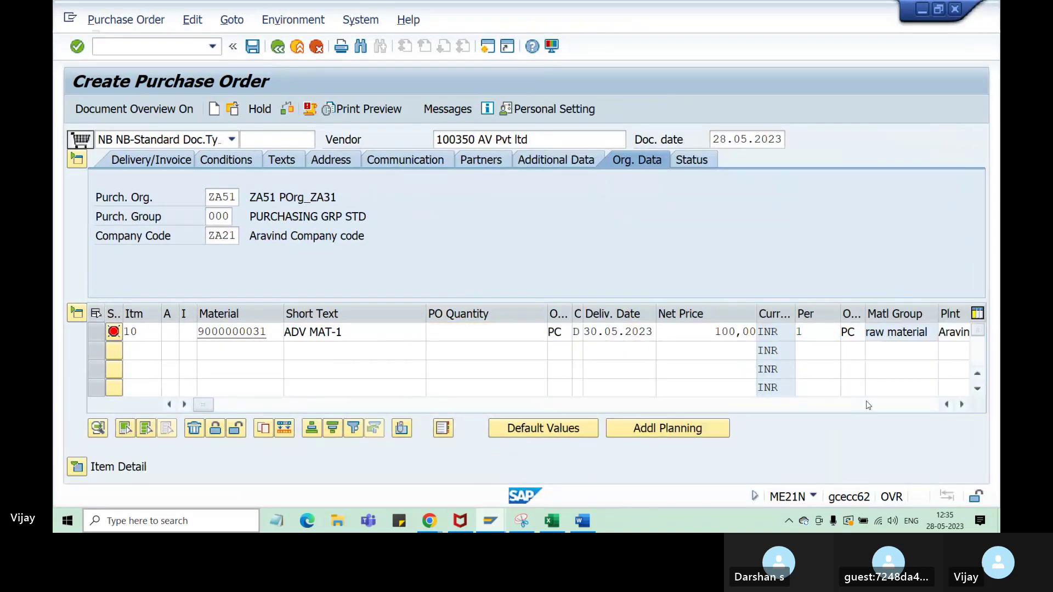
click(78, 160)
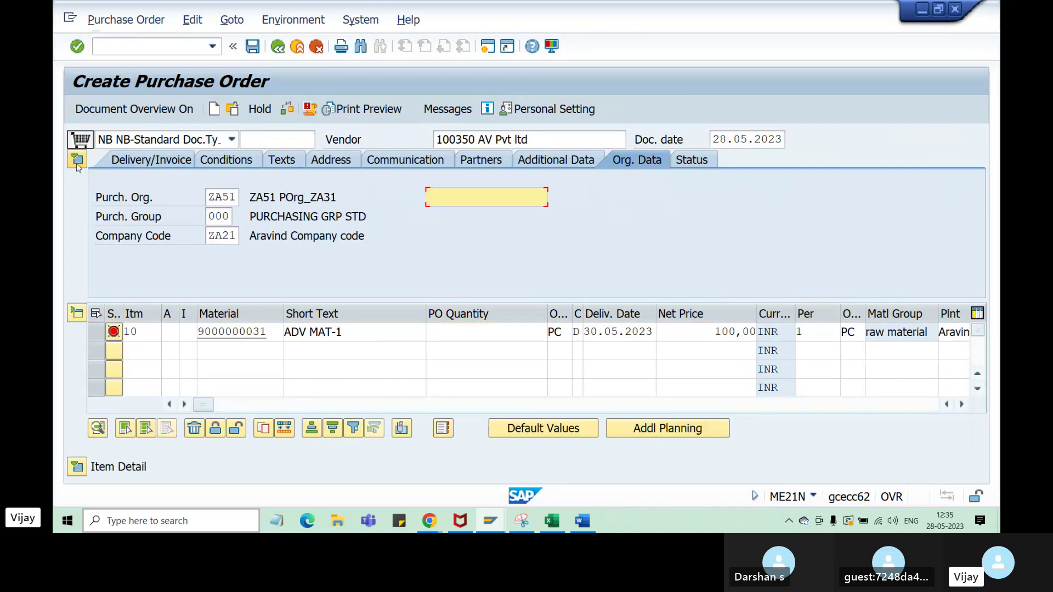
click(77, 161)
click(77, 178)
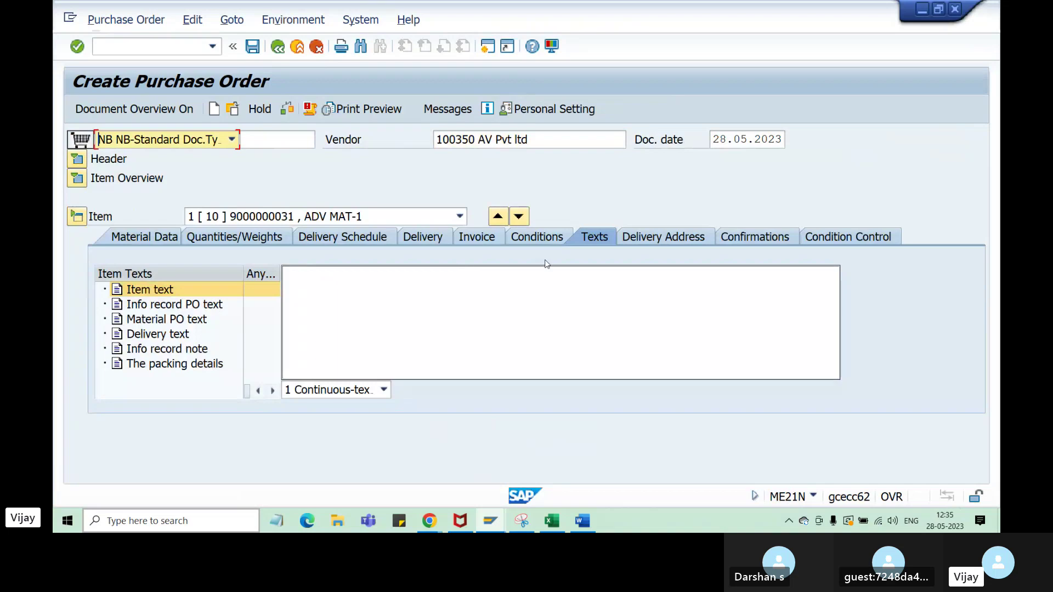
click(435, 242)
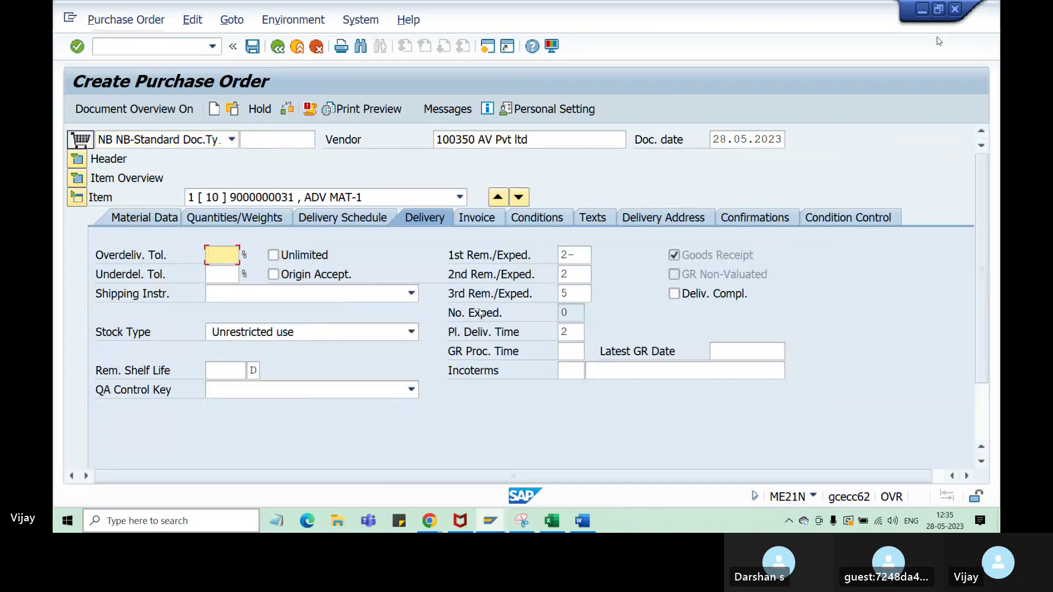
click(938, 9)
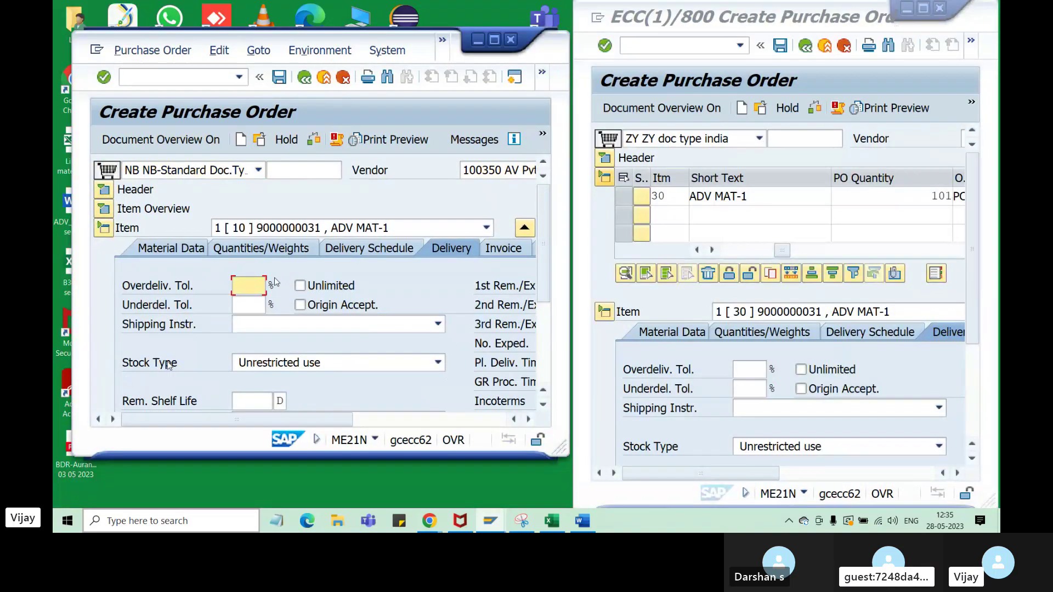
- Scroll NB item 10's Delivery tab right and click into the blank GR processing time and Incoterms fields
drag(244, 420, 179, 417)
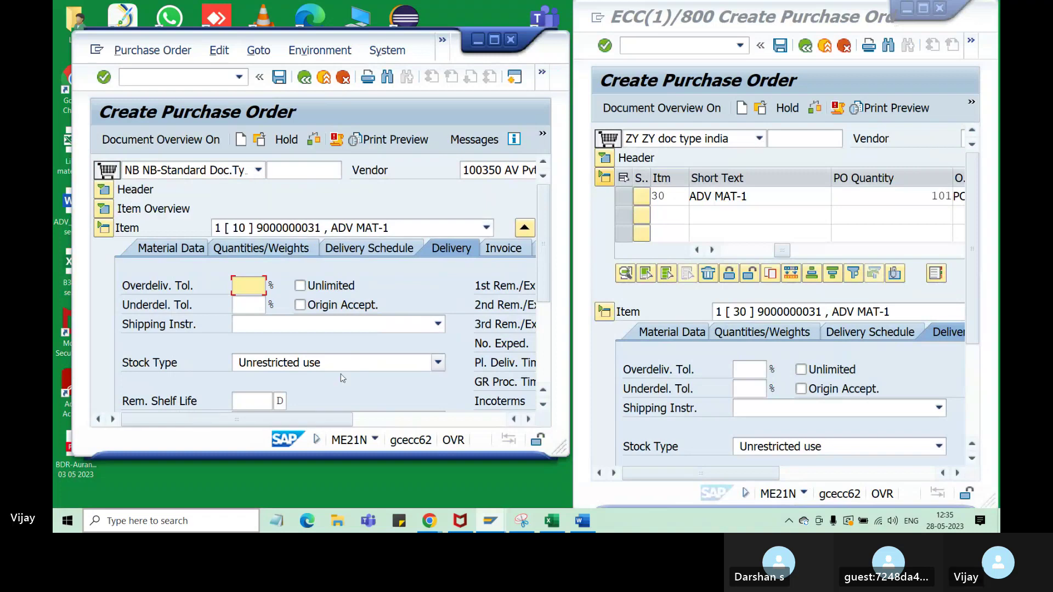
drag(313, 427, 267, 427)
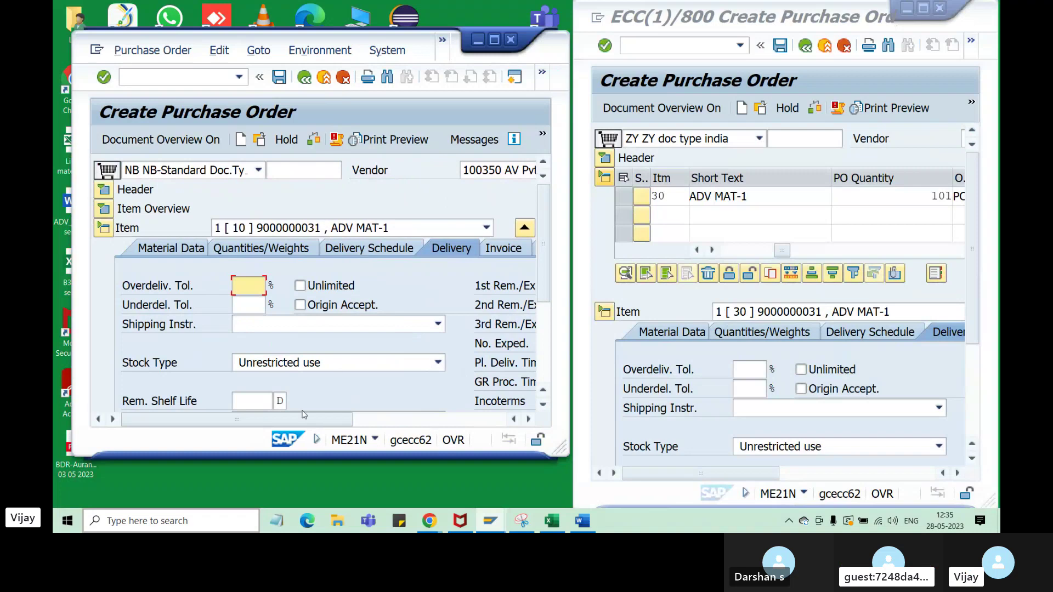
drag(303, 415, 413, 430)
click(370, 384)
click(331, 403)
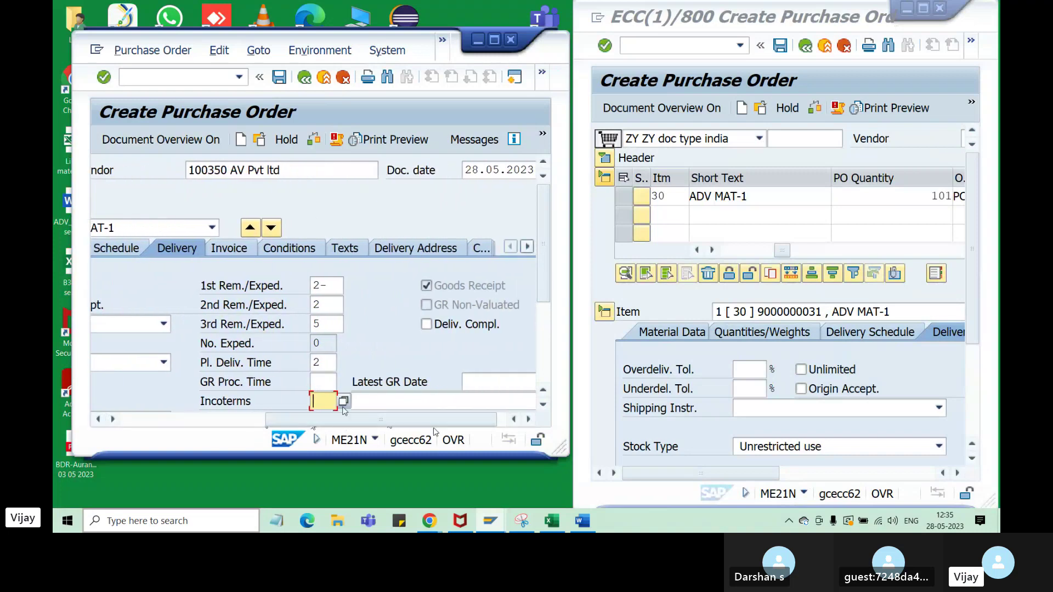
click(370, 404)
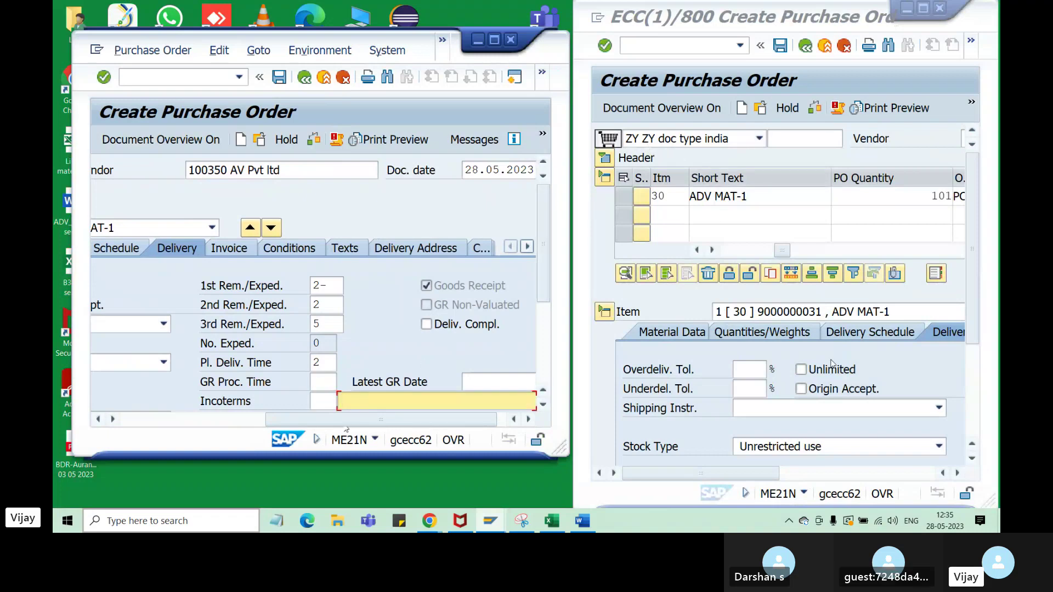
- Scroll through ZY item 30's Delivery tab in the right-hand window
click(781, 476)
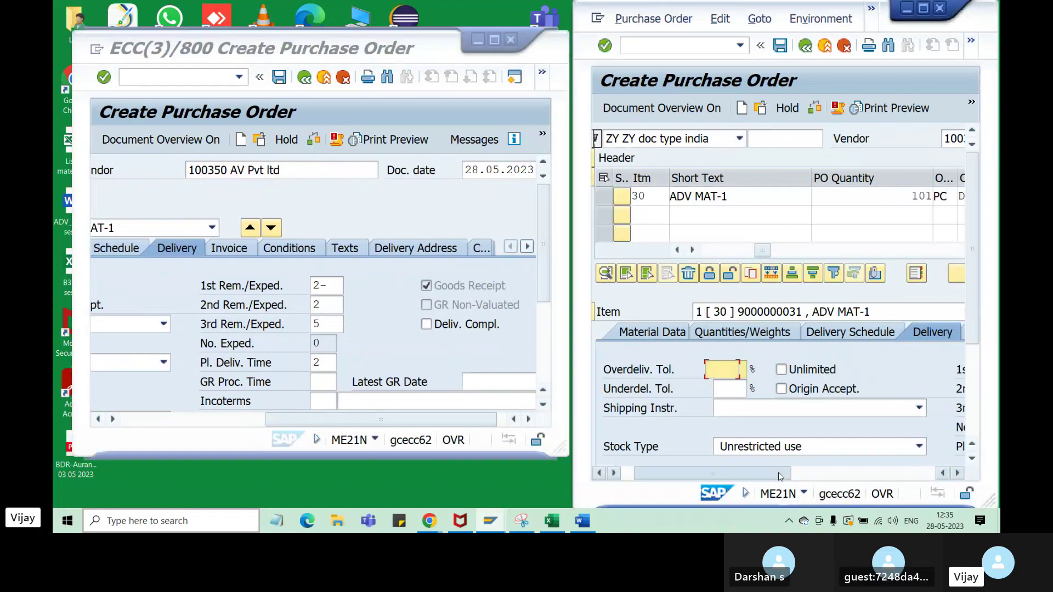
drag(781, 477, 891, 471)
scroll(882, 419, down, 3)
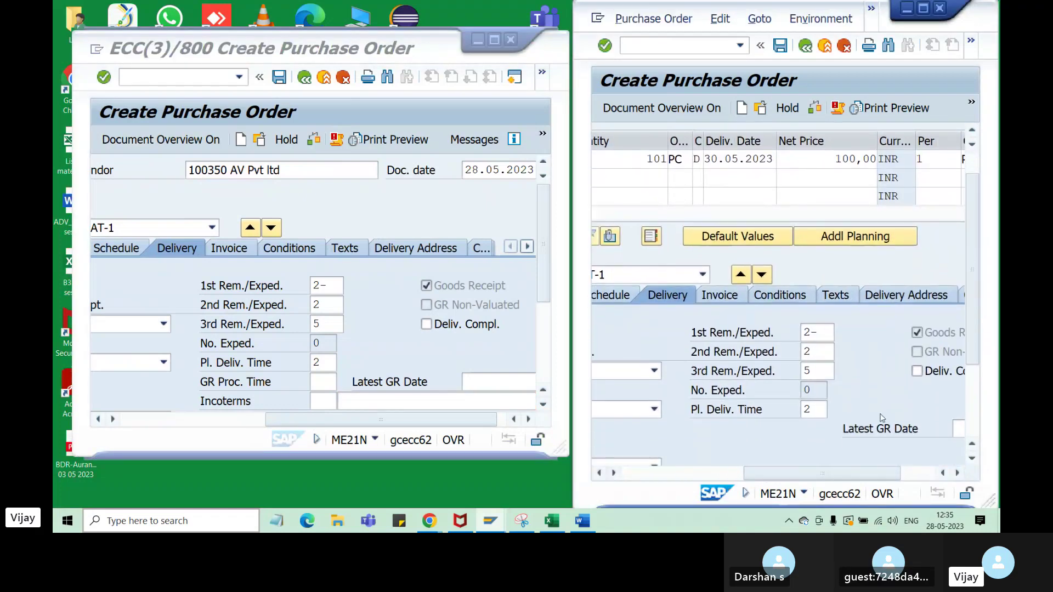
scroll(882, 418, down, 2)
scroll(317, 292, down, 2)
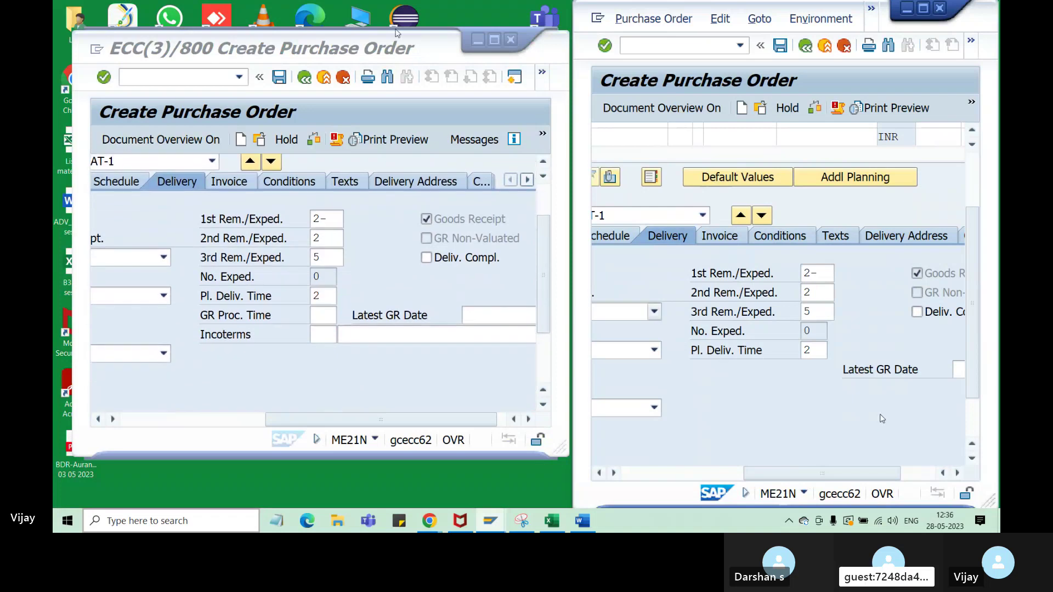
- Stretch the NB window taller, then minimize it and maximize the ZY order
click(441, 36)
drag(441, 36, 442, 11)
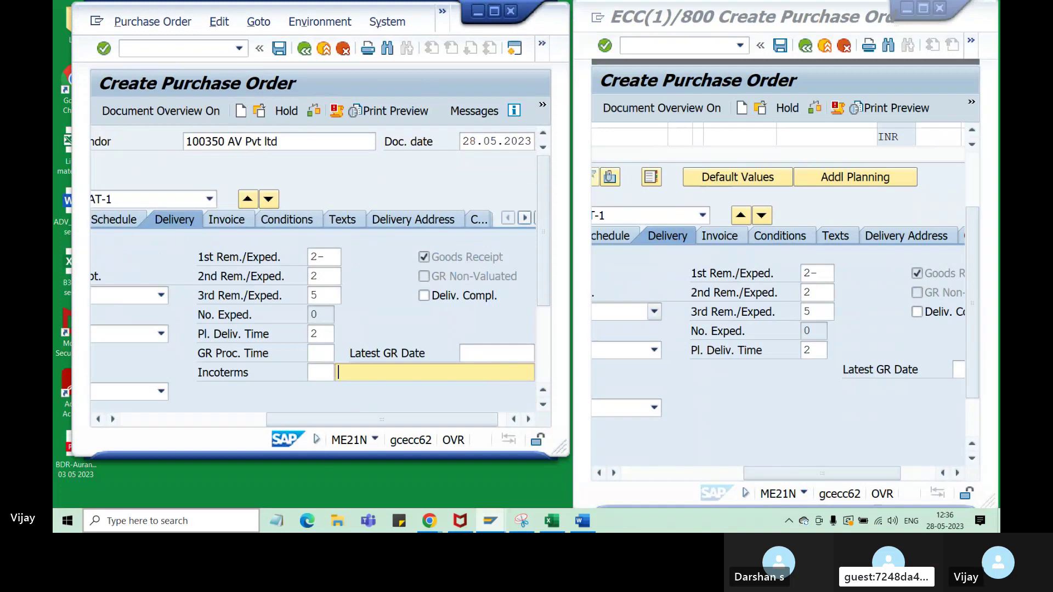
drag(312, 440, 312, 479)
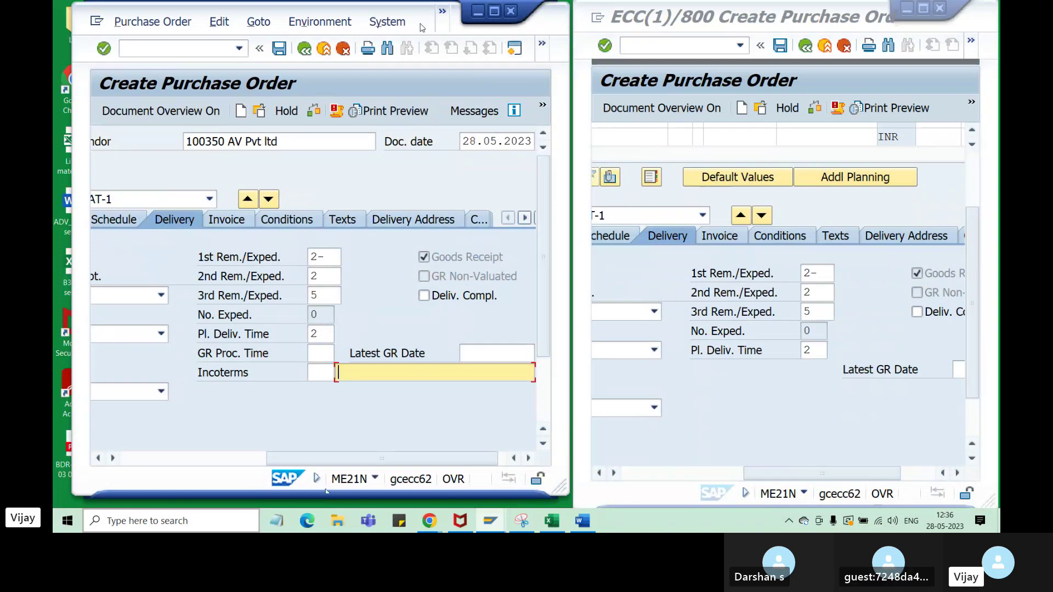
click(477, 11)
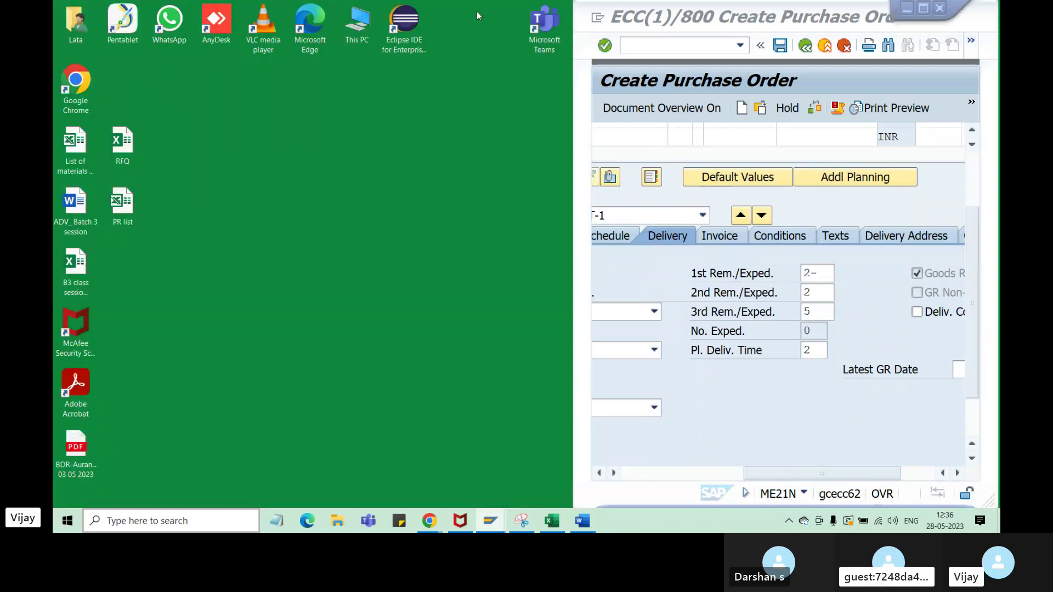
click(924, 9)
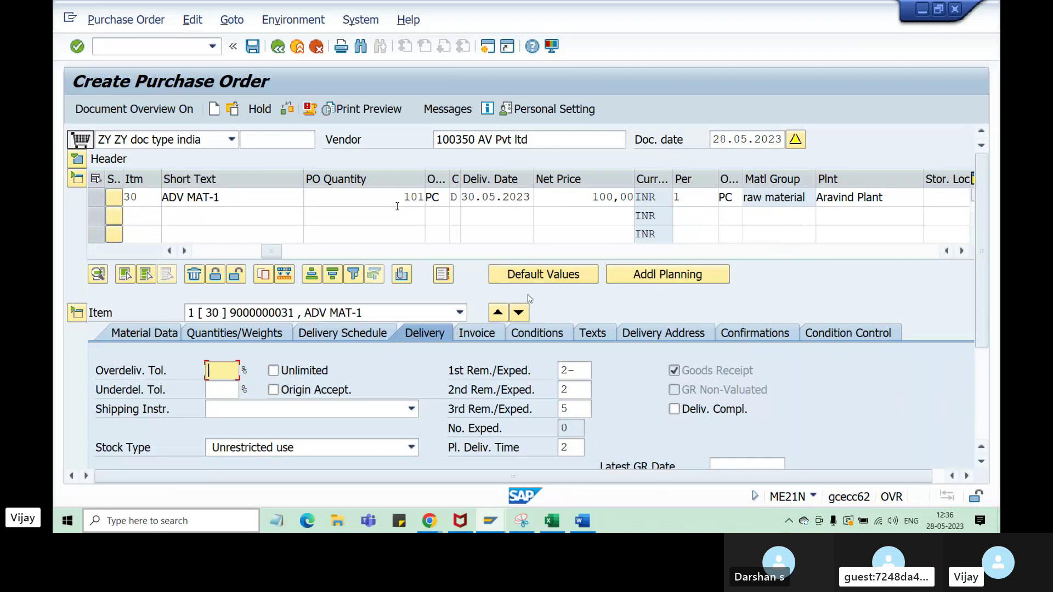
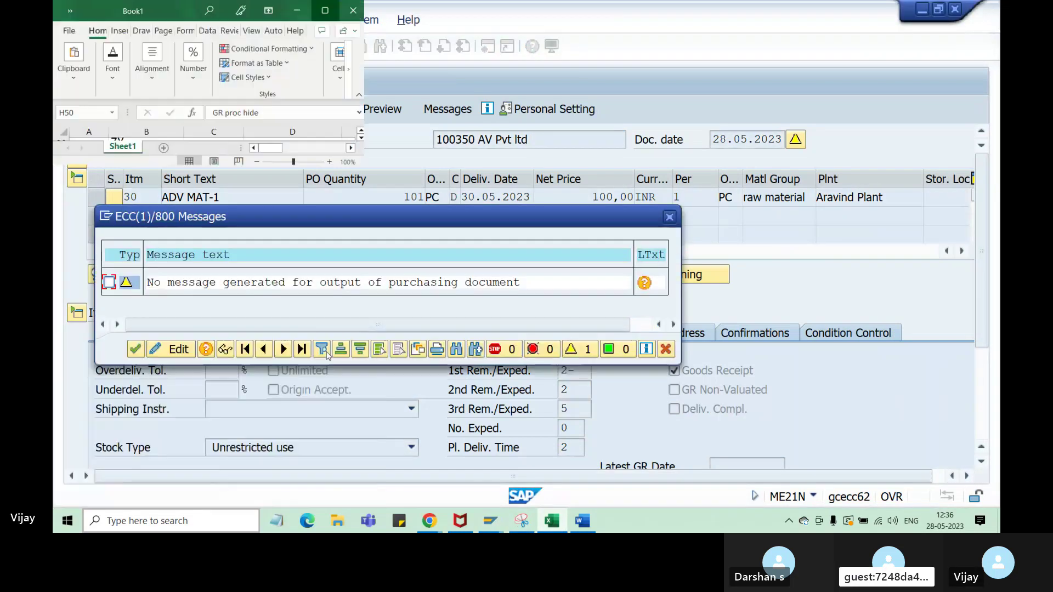
- Maximize the Excel Book1 notes, then minimize them to show the ZY purchase order again
click(325, 11)
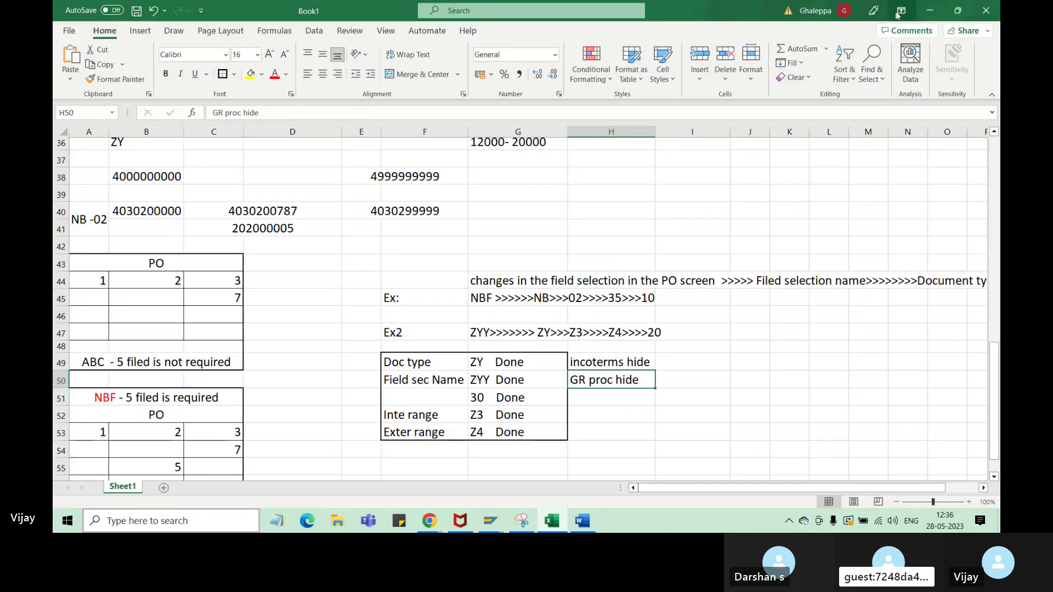
click(927, 12)
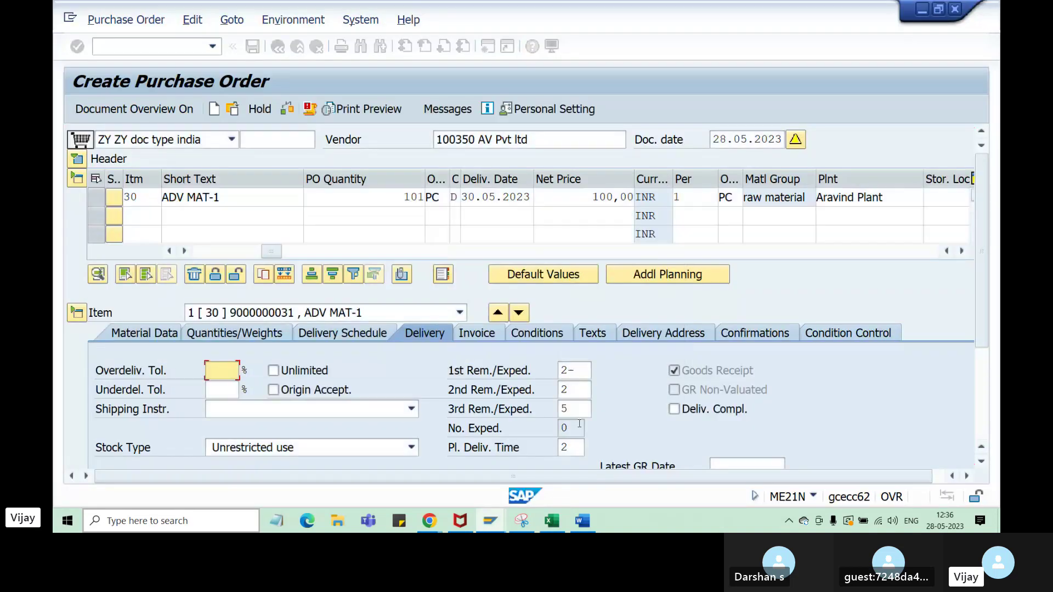
click(497, 528)
- Enter the internal range 12001 -- 20000 in H52, fixing the mistyped upper bound
click(566, 520)
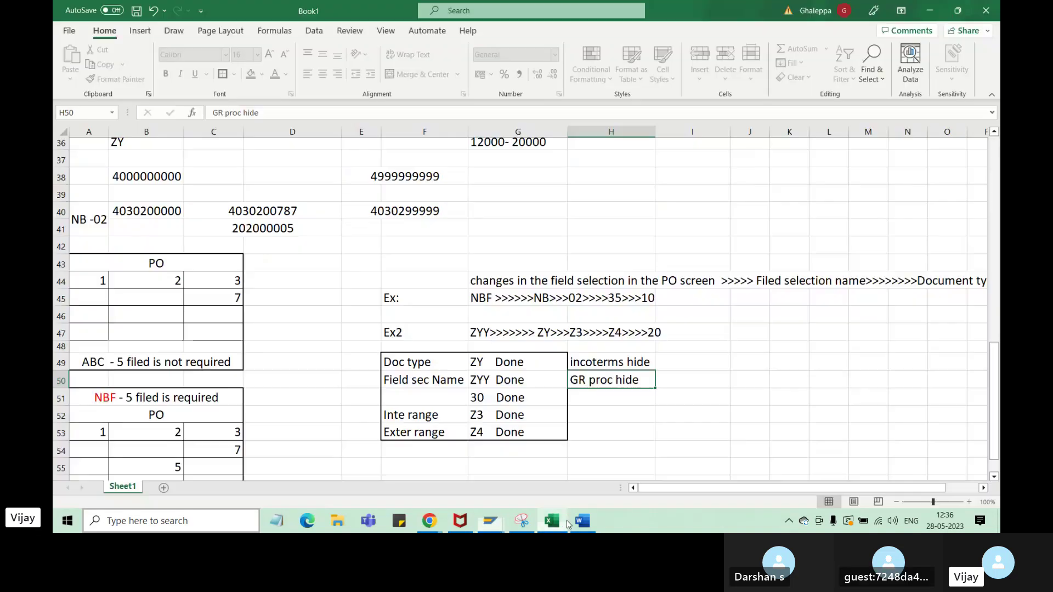
click(591, 416)
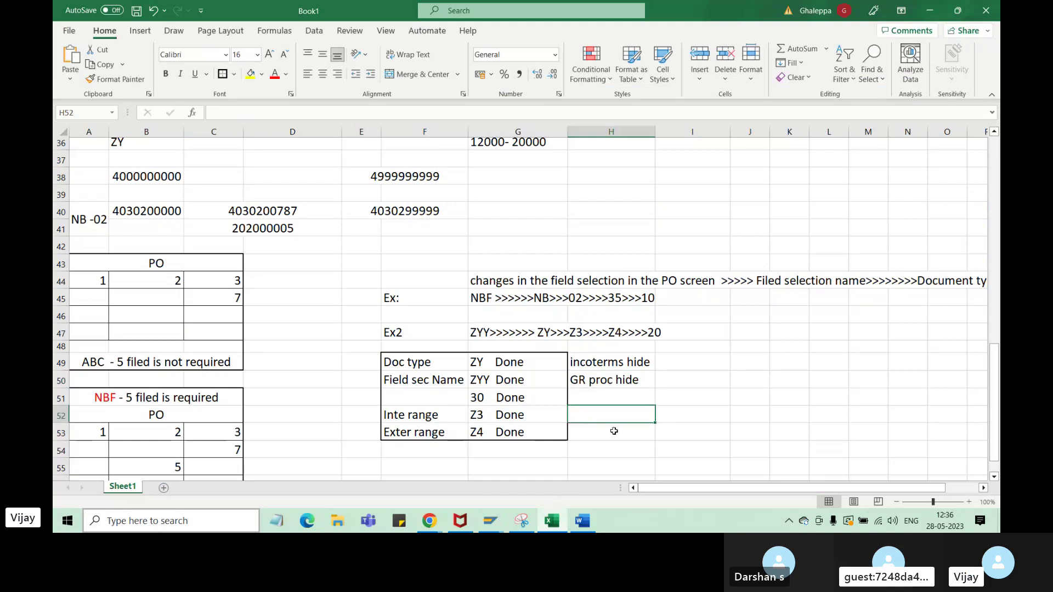
text(1200)
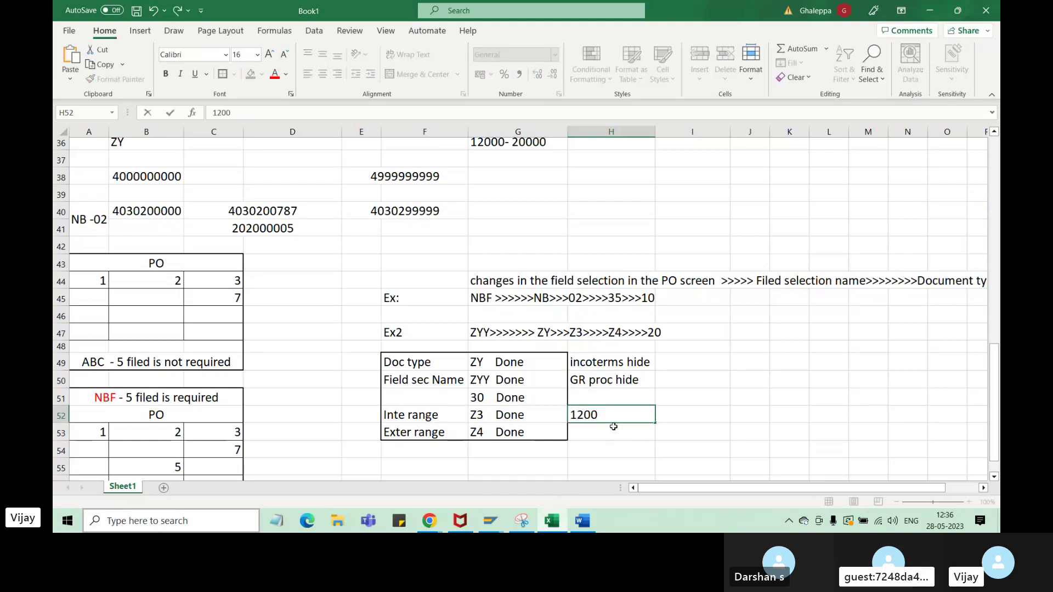
text(1 -- 22000)
key(BackSpace)
click(608, 434)
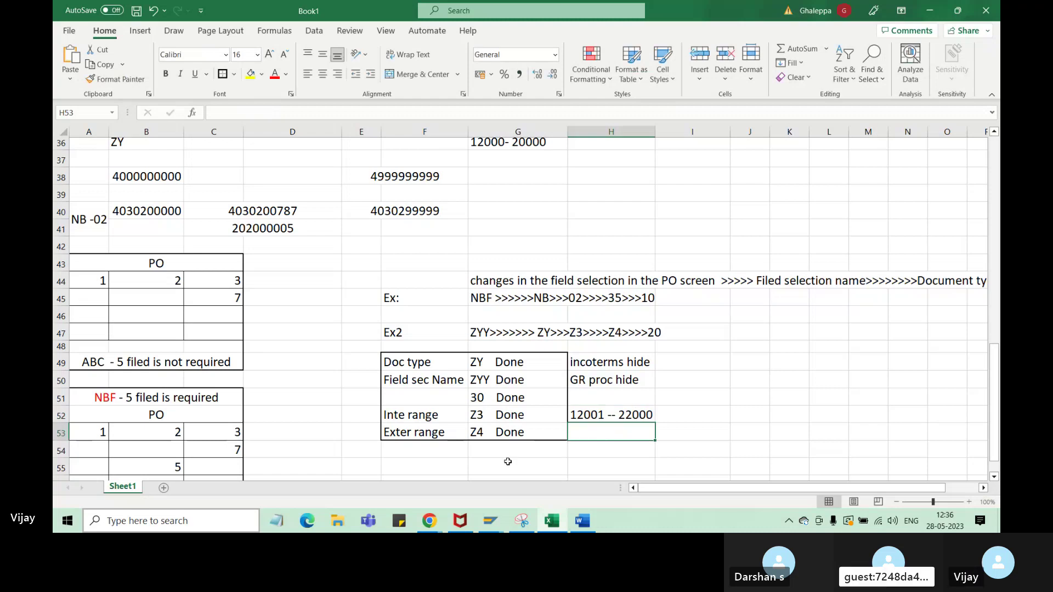
double_click(626, 415)
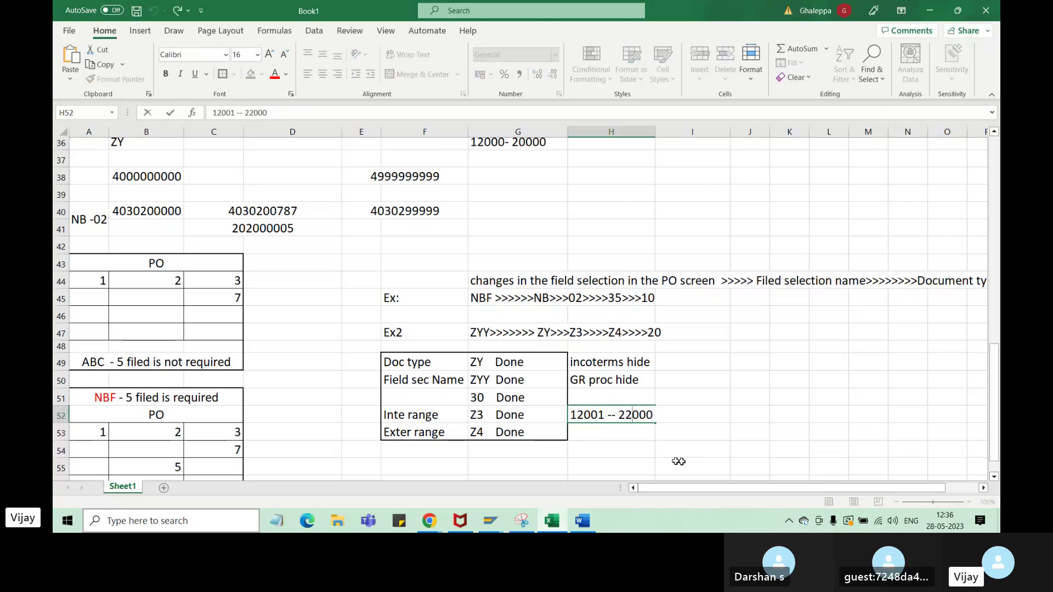
key(BackSpace)
text(0)
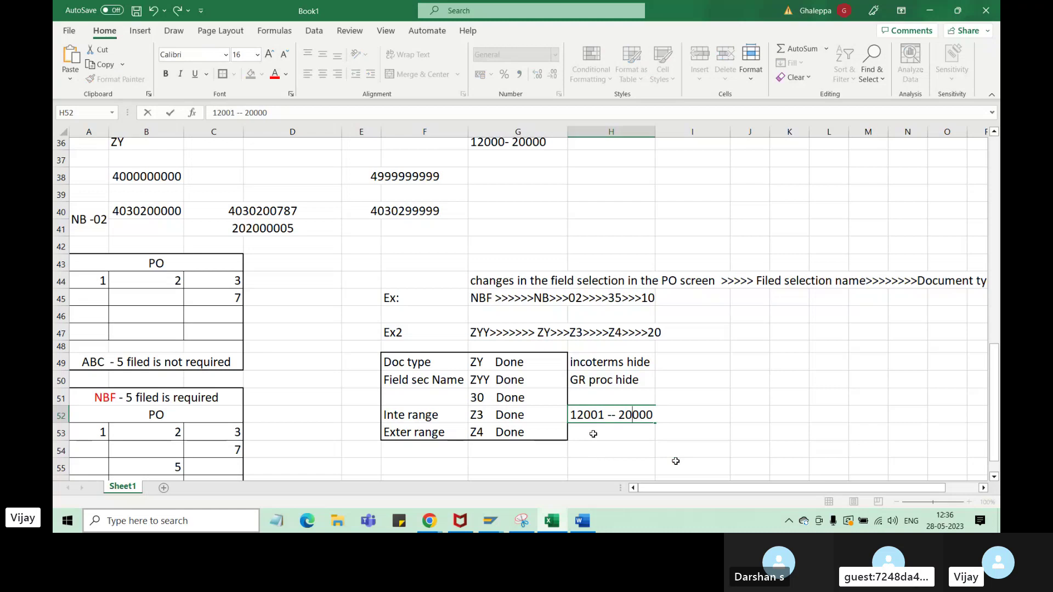
click(594, 434)
- Enter the external range 22000 -- 30000 in H53 beside Exter range
text(22)
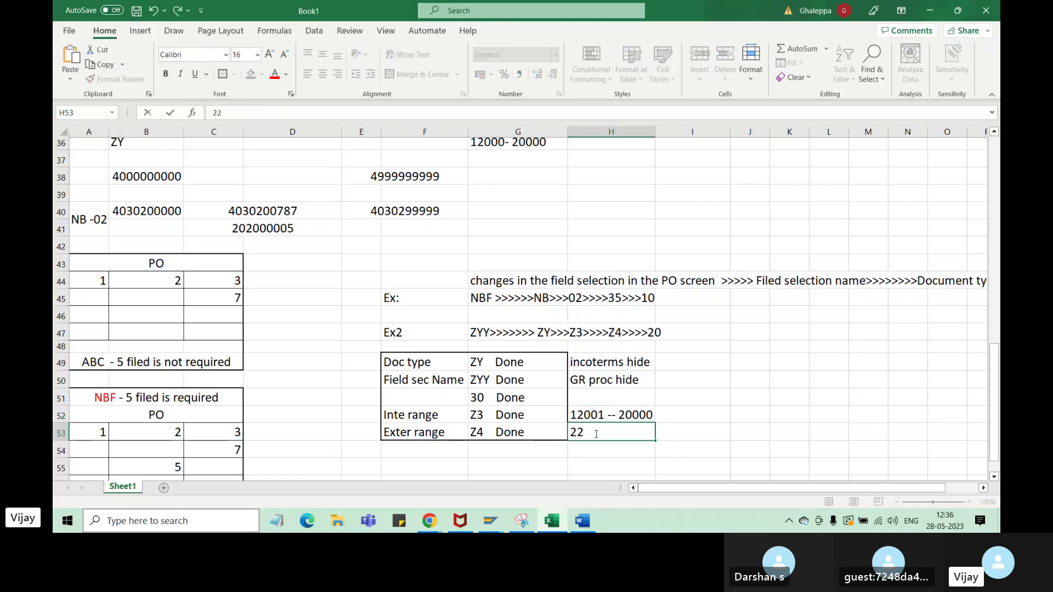
text(000)
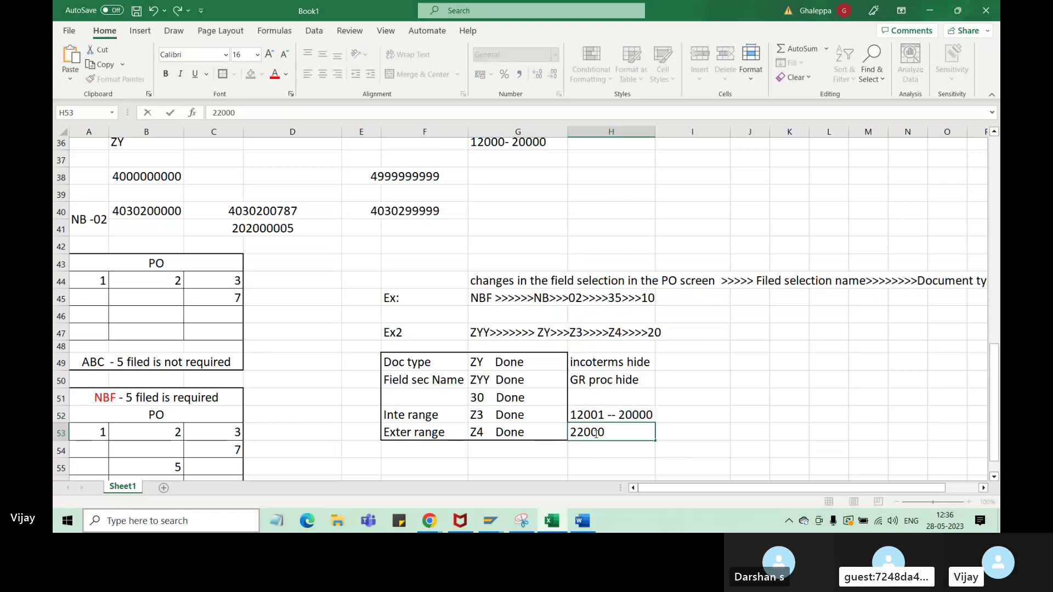
text( - )
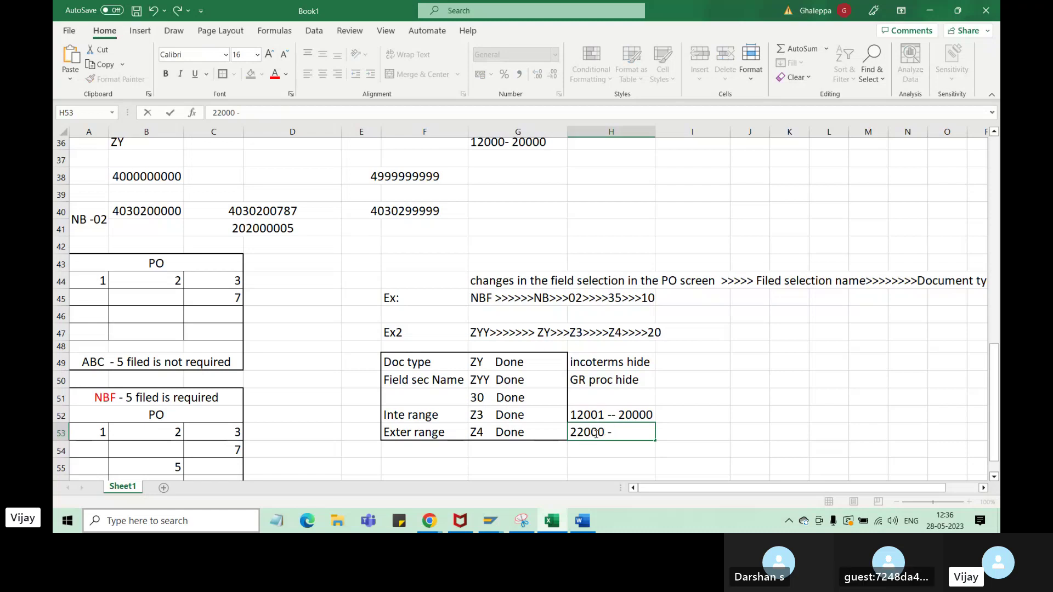
text(-)
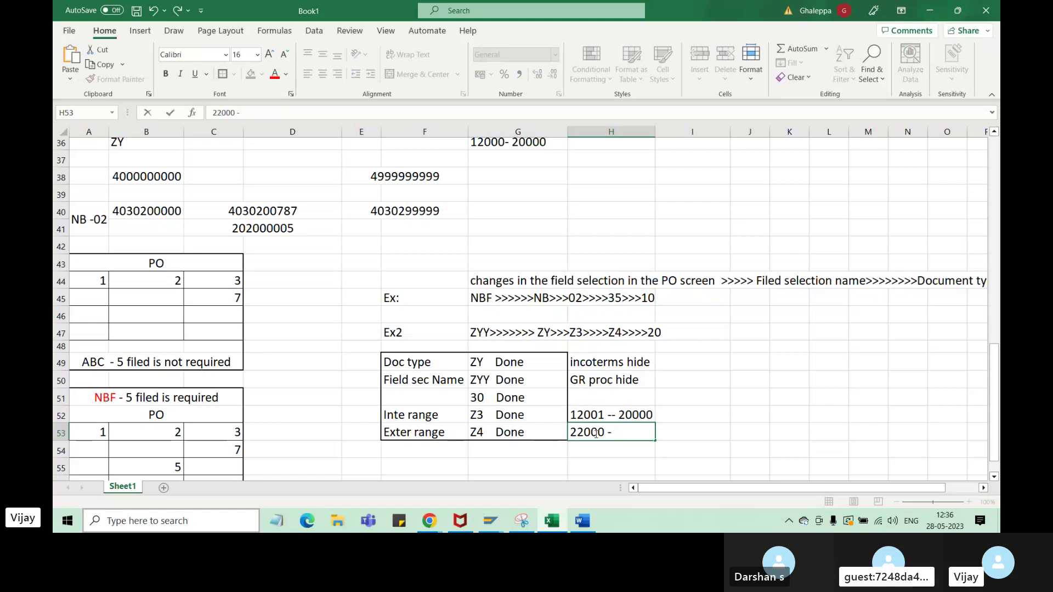
text(30000)
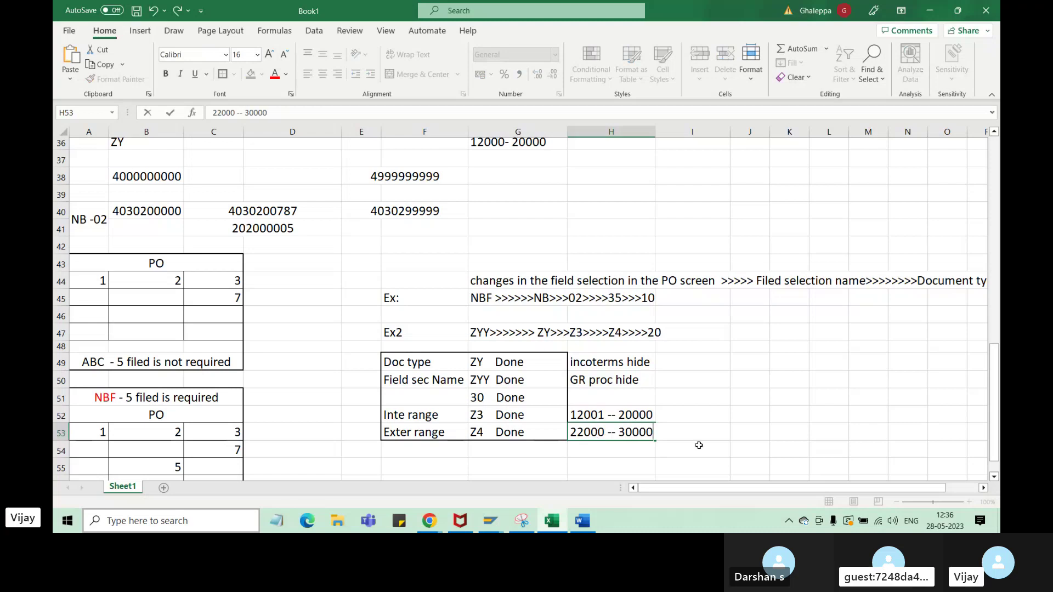
click(749, 416)
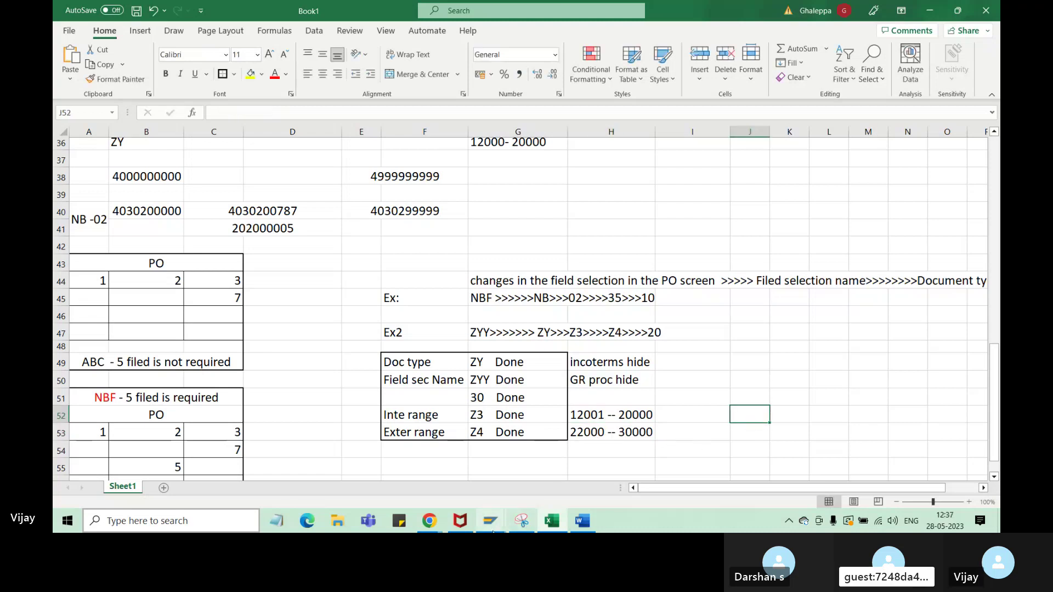
mouse_move(491, 522)
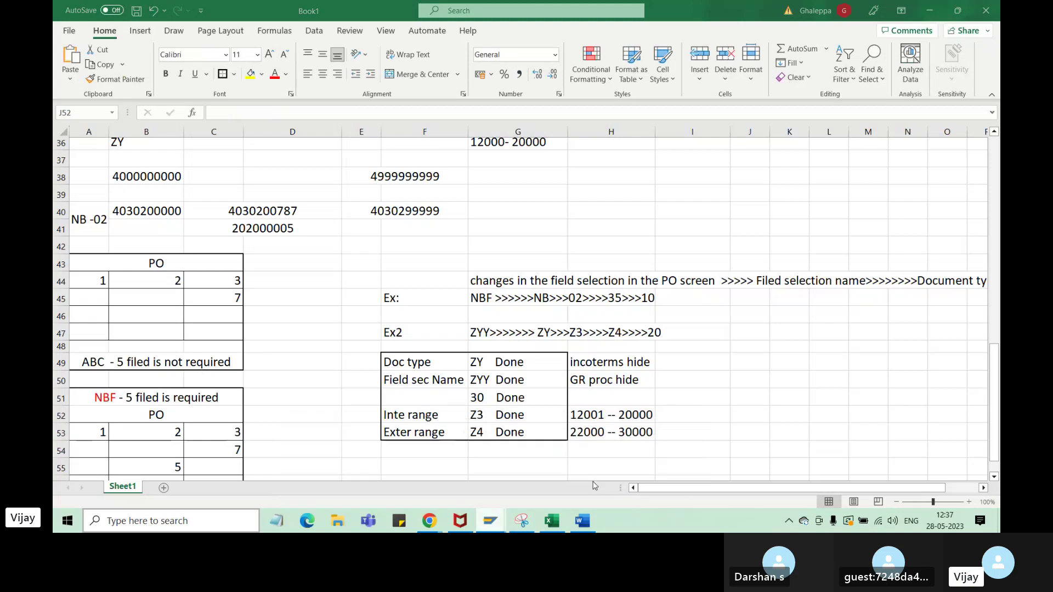
click(595, 486)
- Save the ZY settings in OLME Document Types and leave the table
click(640, 7)
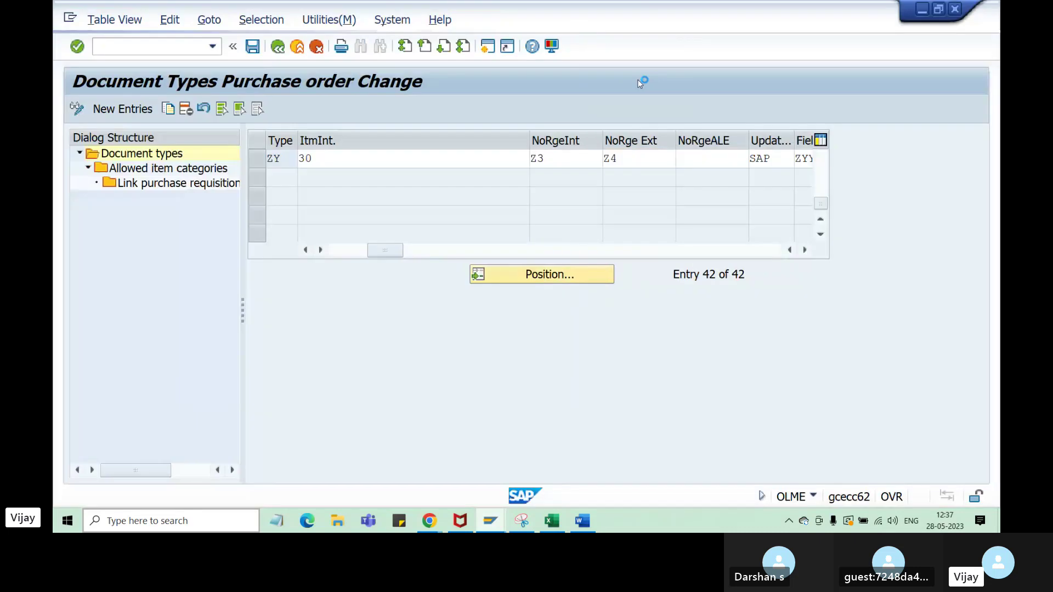
click(252, 48)
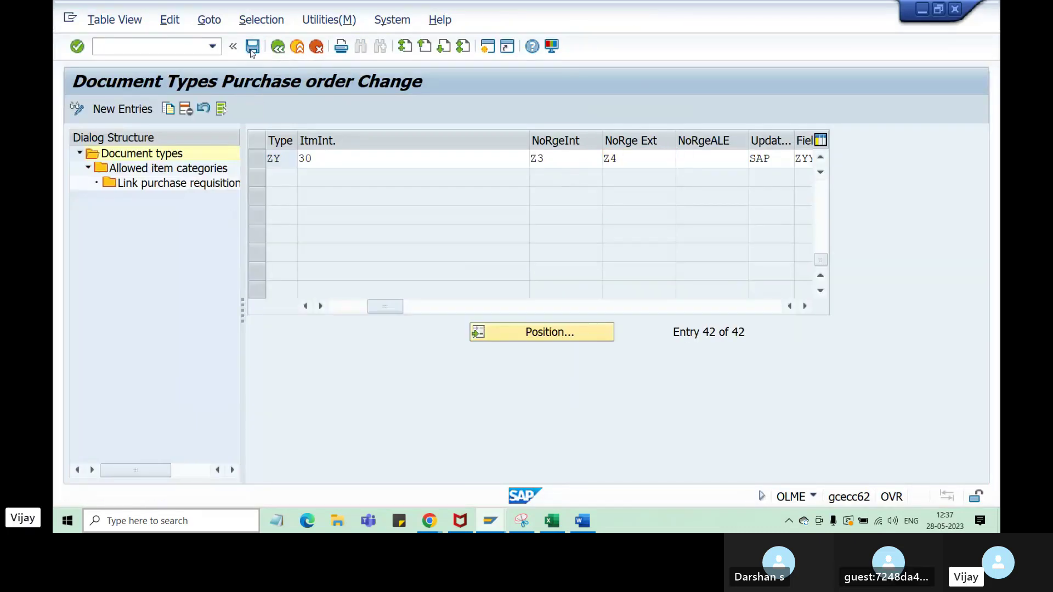
click(277, 47)
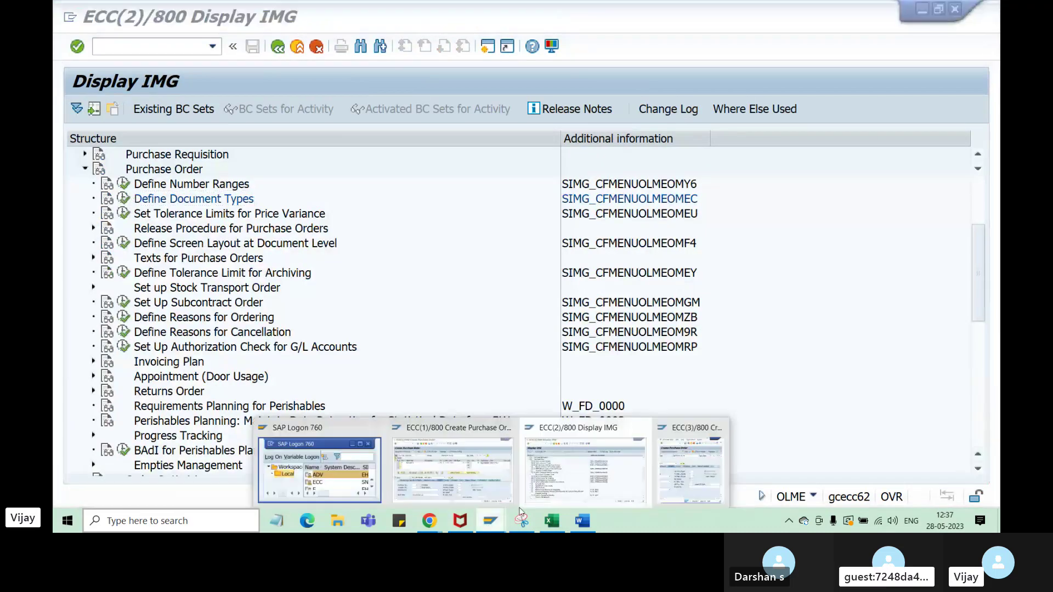
- Save the drafted ZY purchase order, confirming Save despite the warnings
click(703, 492)
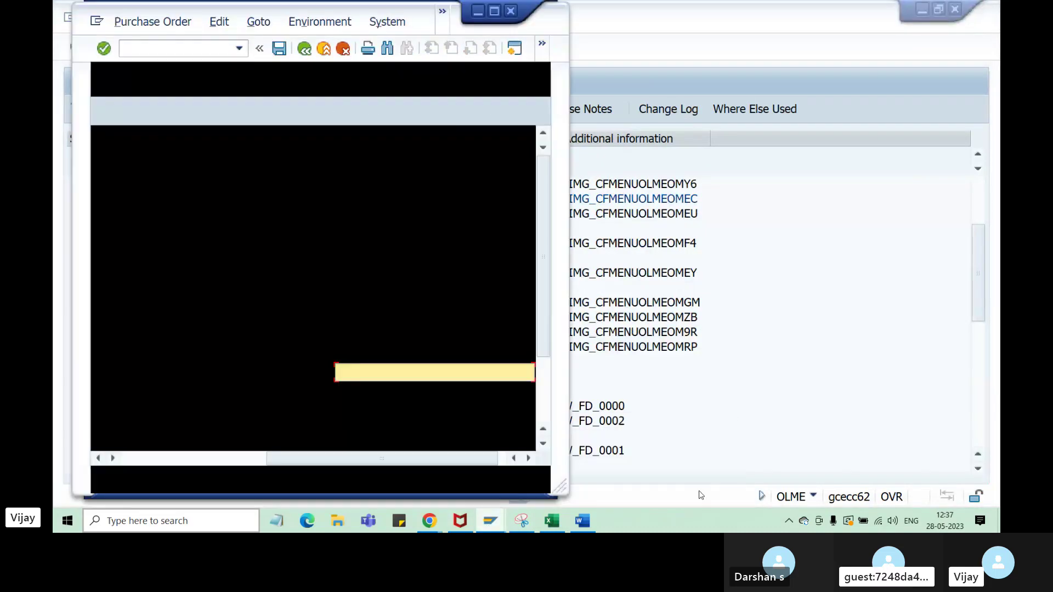
click(494, 11)
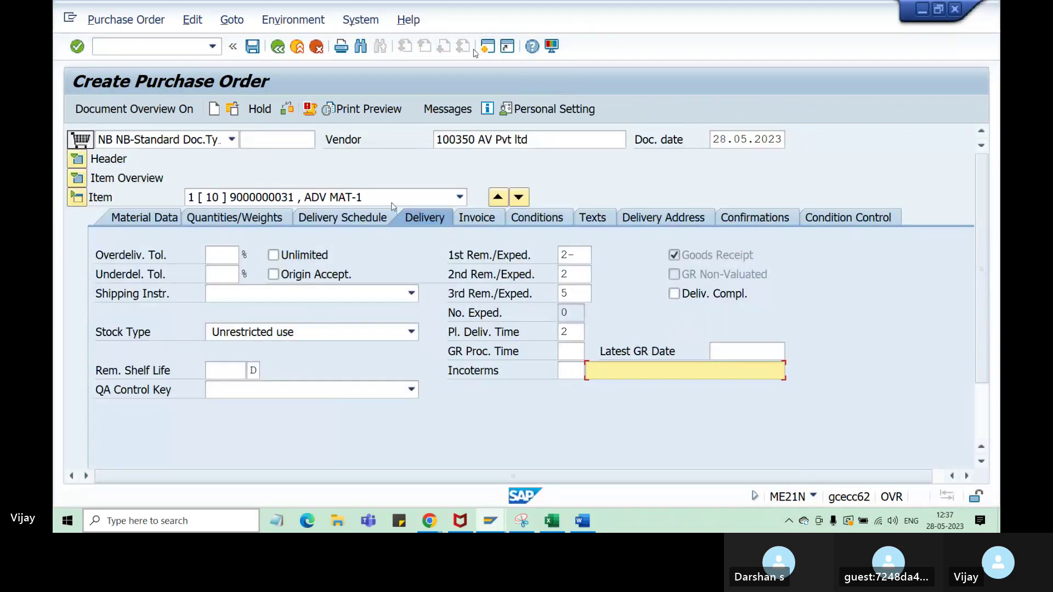
mouse_move(486, 524)
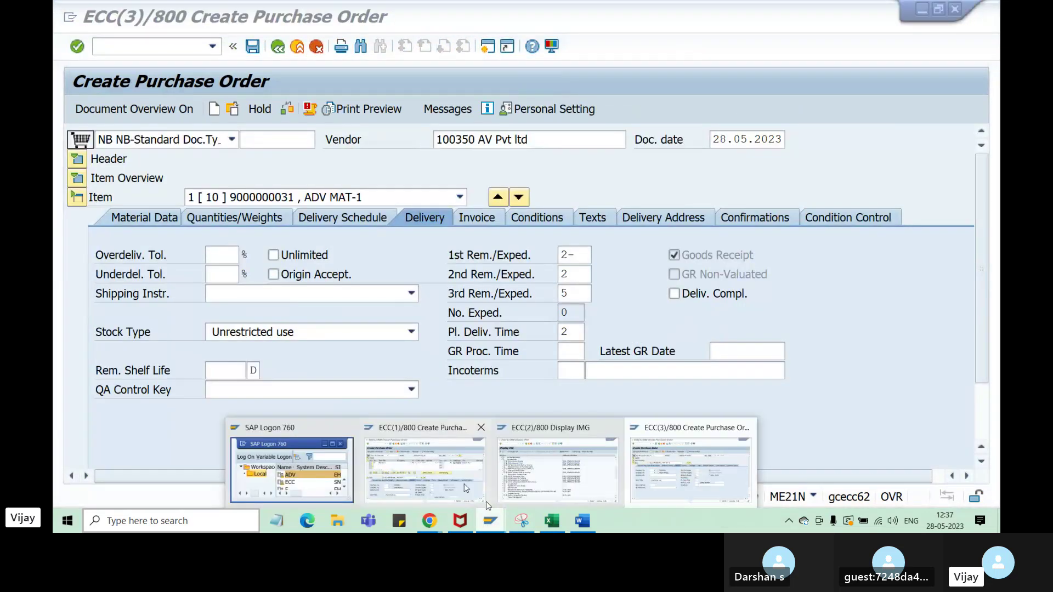
click(373, 439)
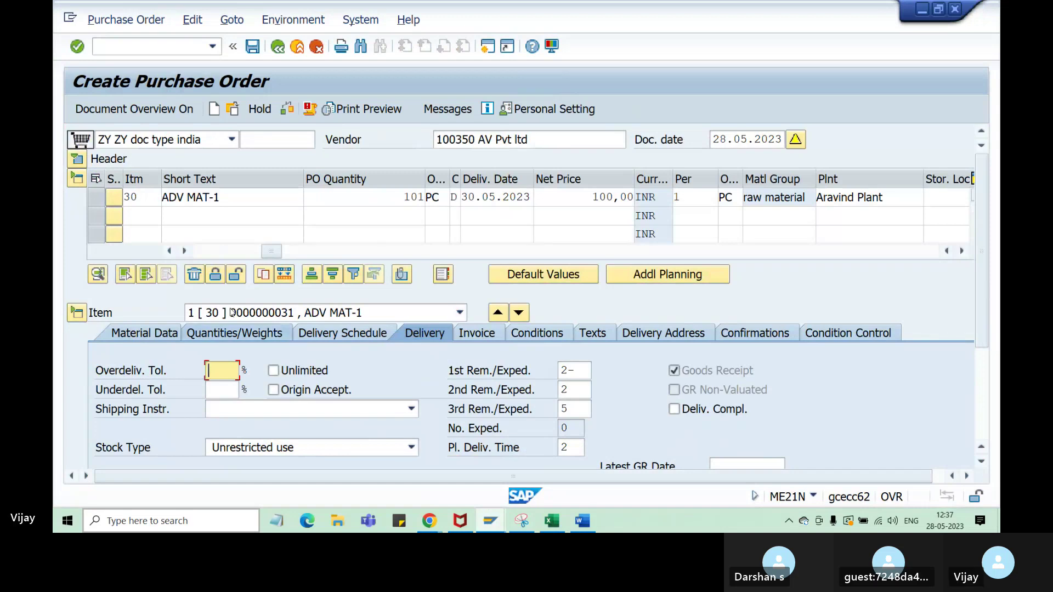
click(252, 47)
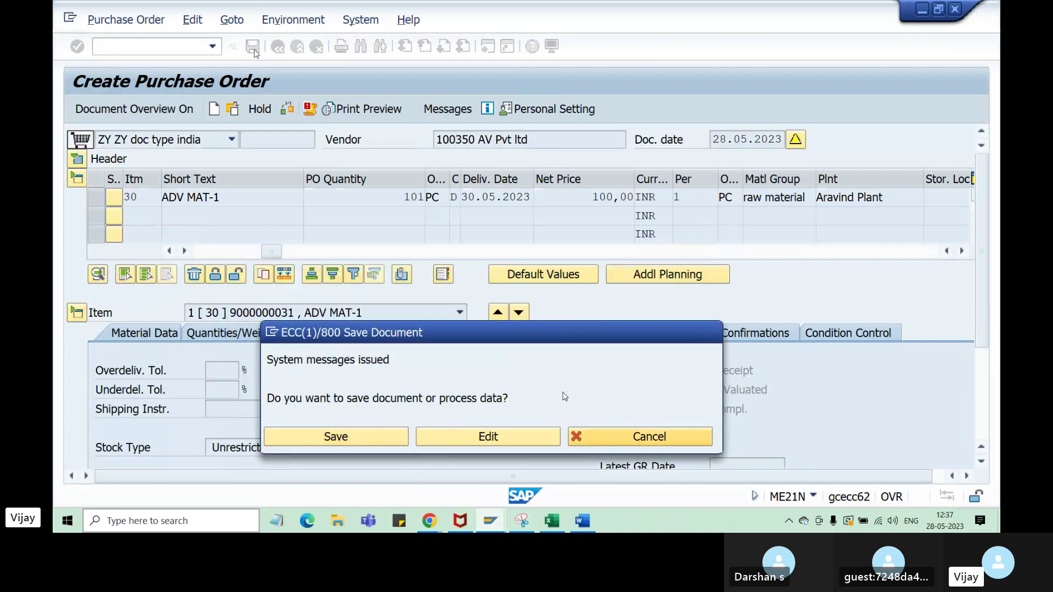
click(637, 436)
click(279, 141)
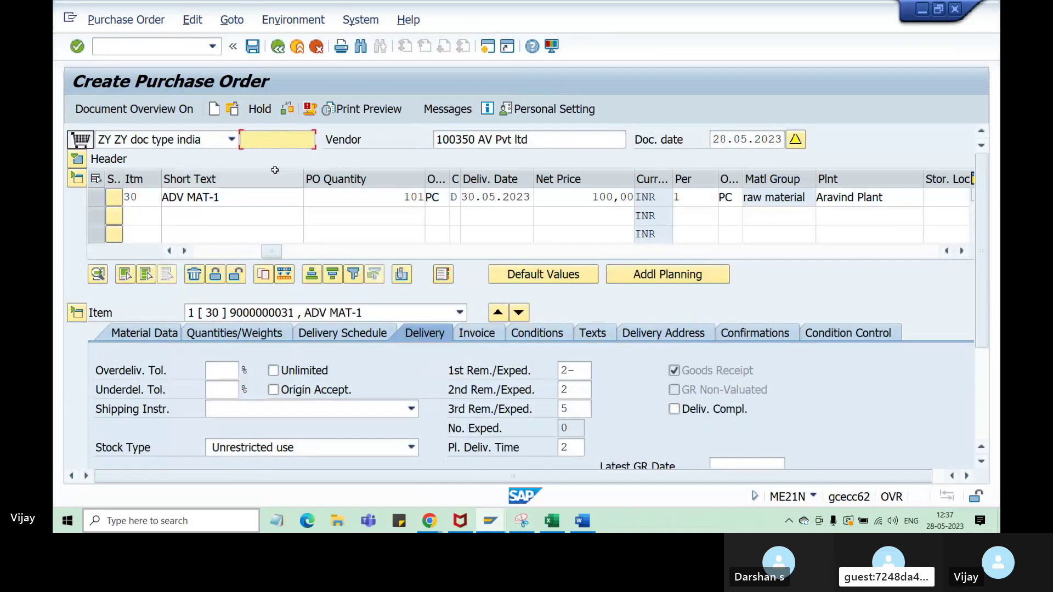
click(252, 46)
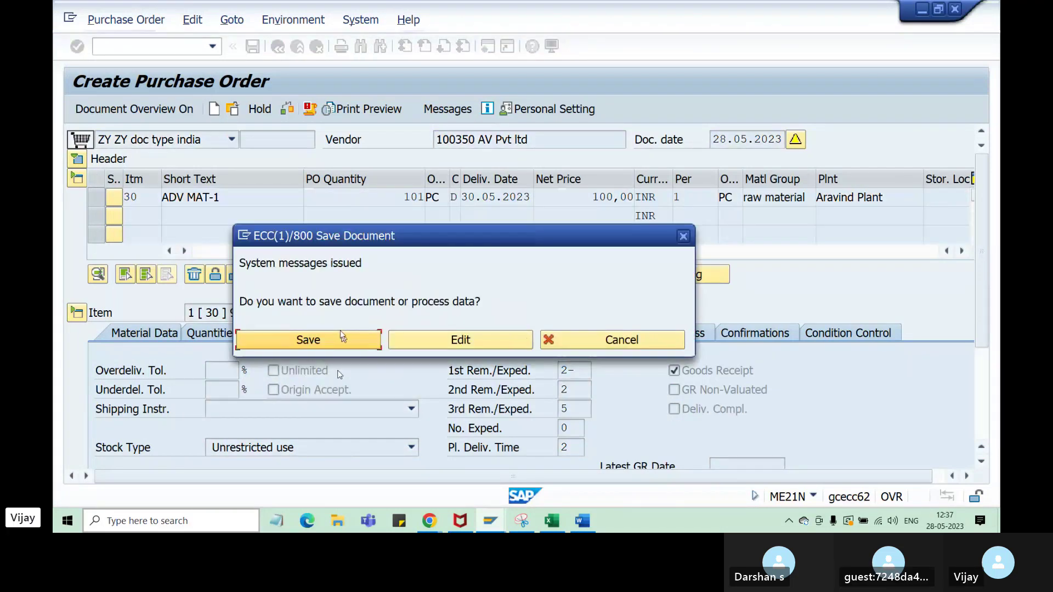
click(339, 339)
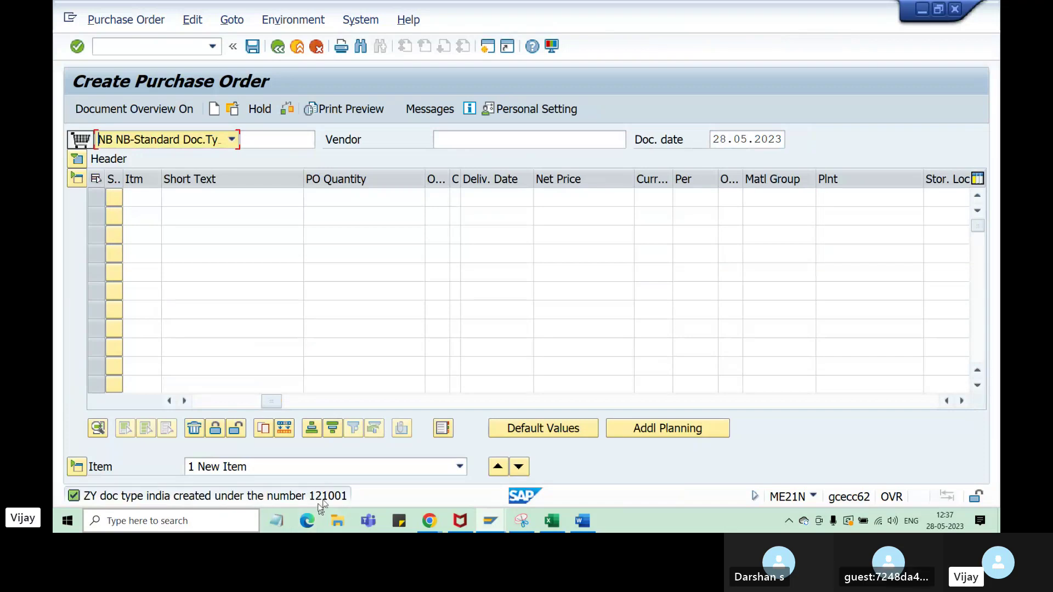
- Log the new order number 12002 in cell I52 beside the internal range
click(552, 522)
click(579, 418)
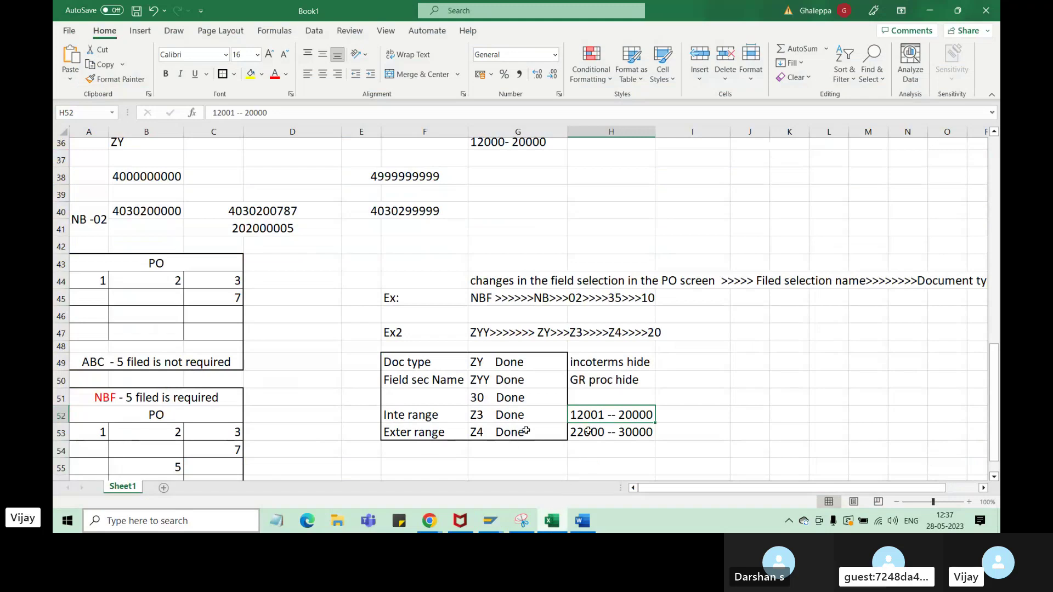
click(478, 368)
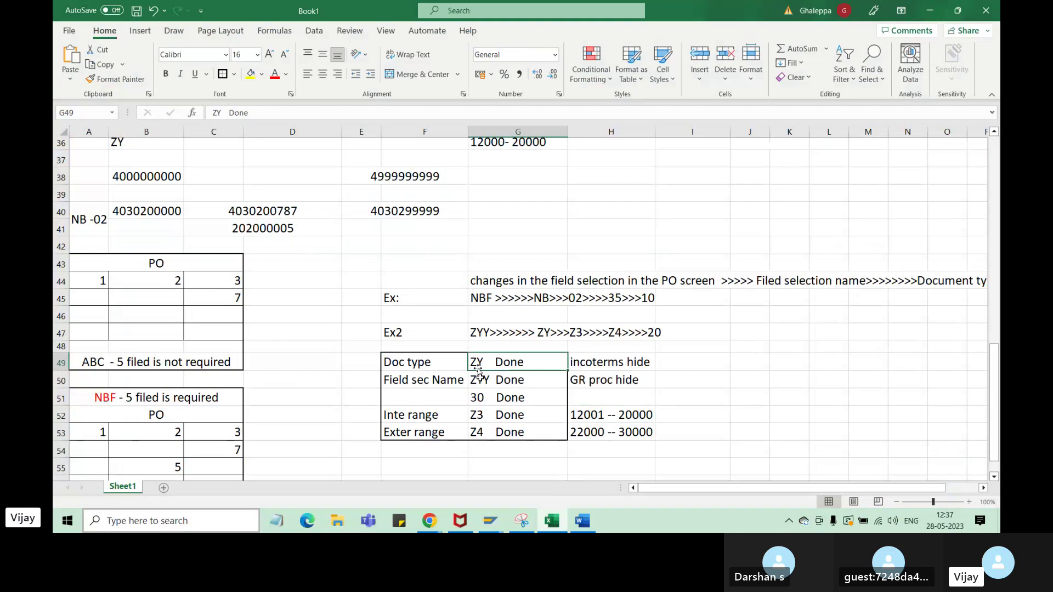
click(682, 416)
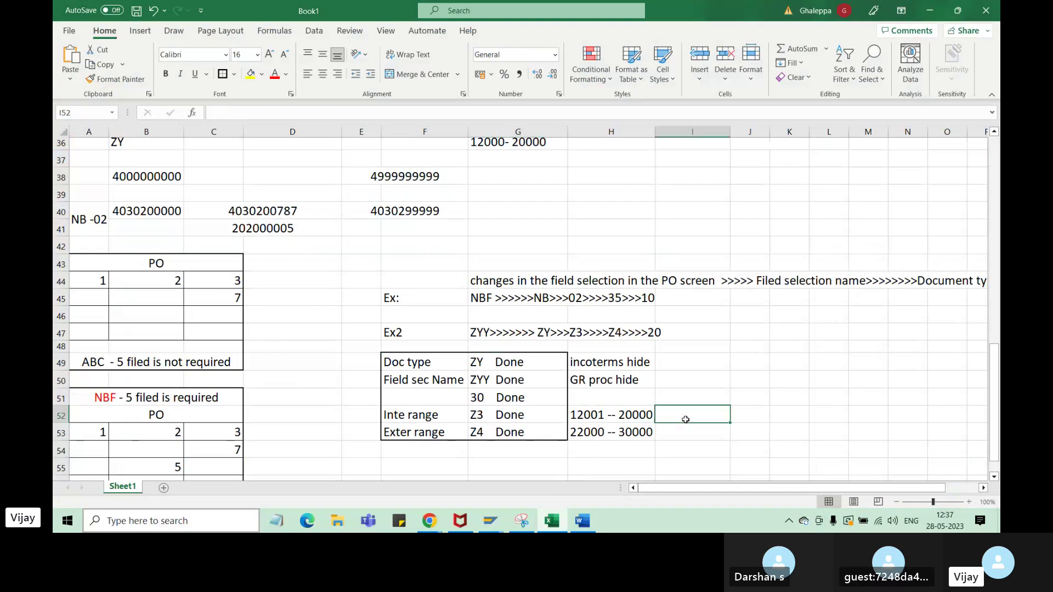
text(1200)
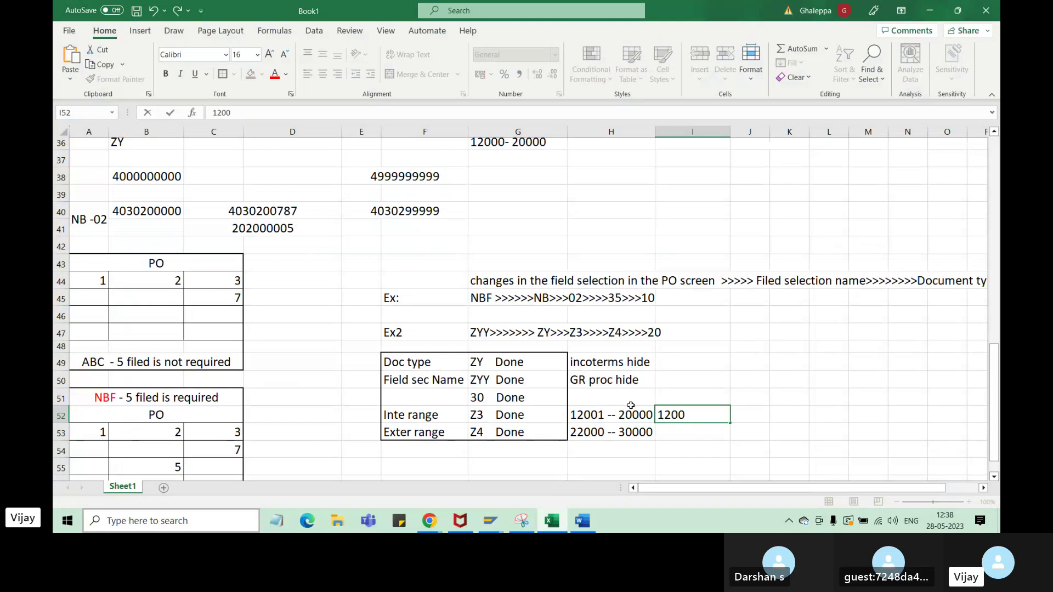
text(2)
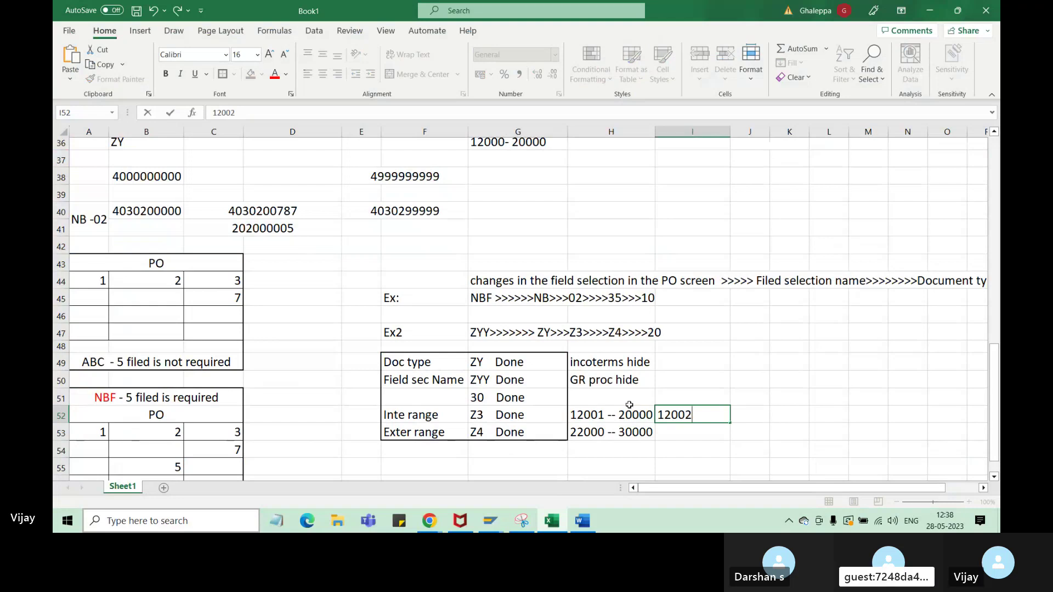
click(774, 426)
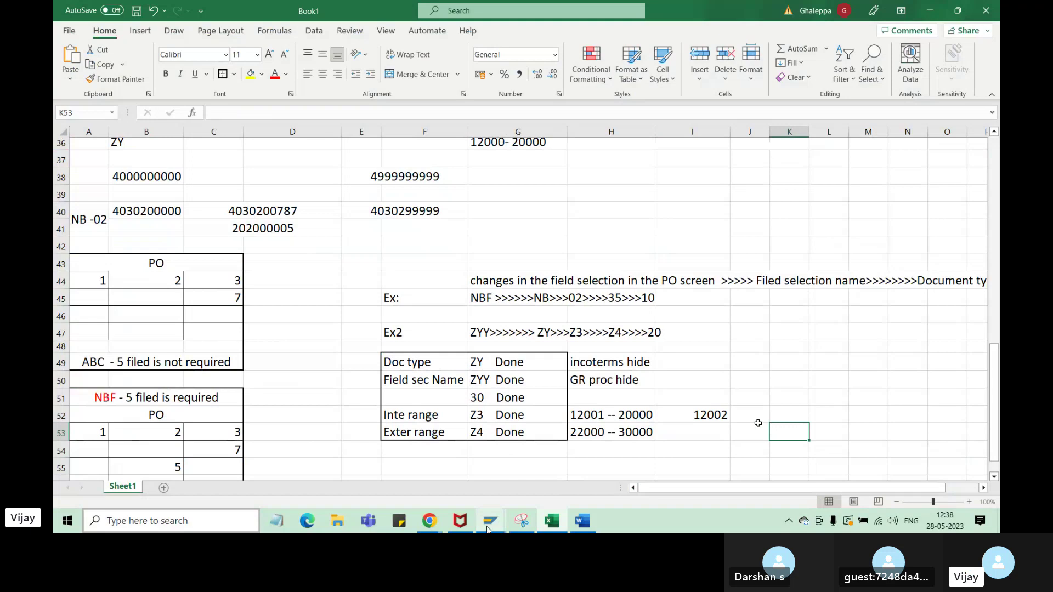
mouse_move(489, 527)
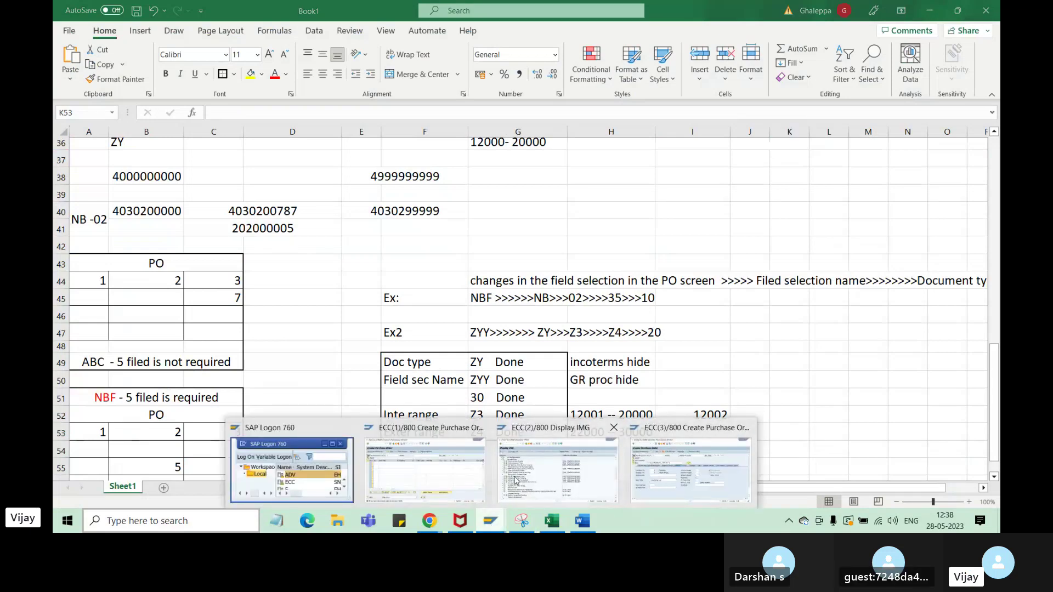
- Create a new purchase order in the first session with order type ZY doc type india
click(674, 492)
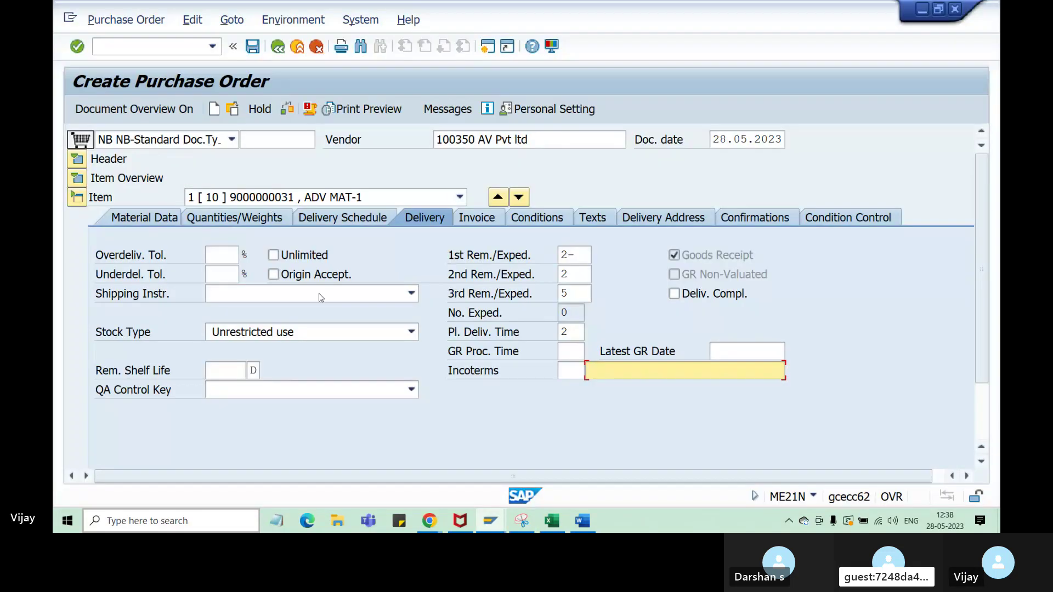
mouse_move(488, 525)
click(399, 473)
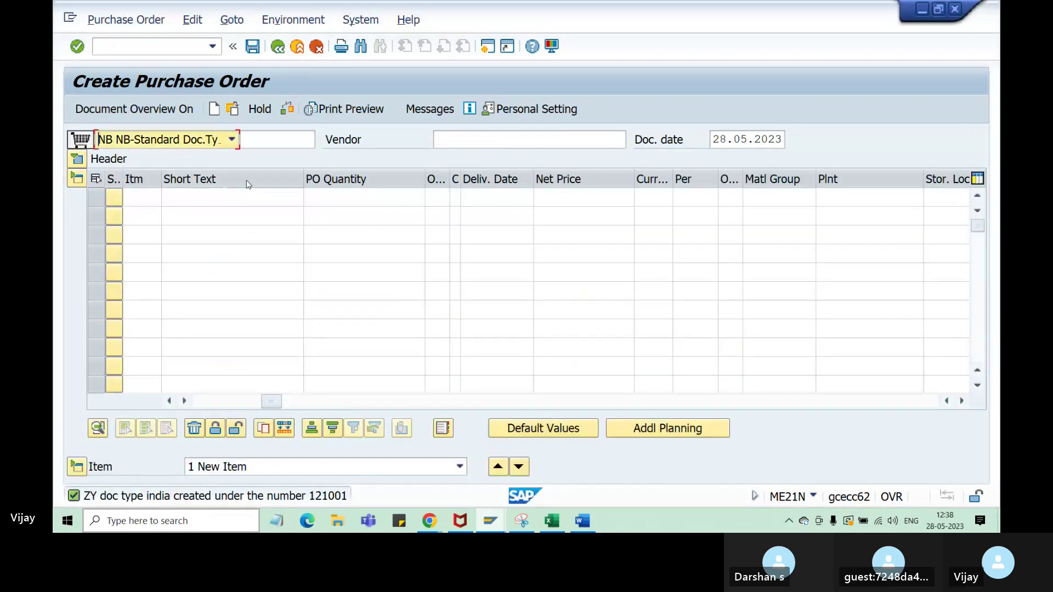
click(214, 113)
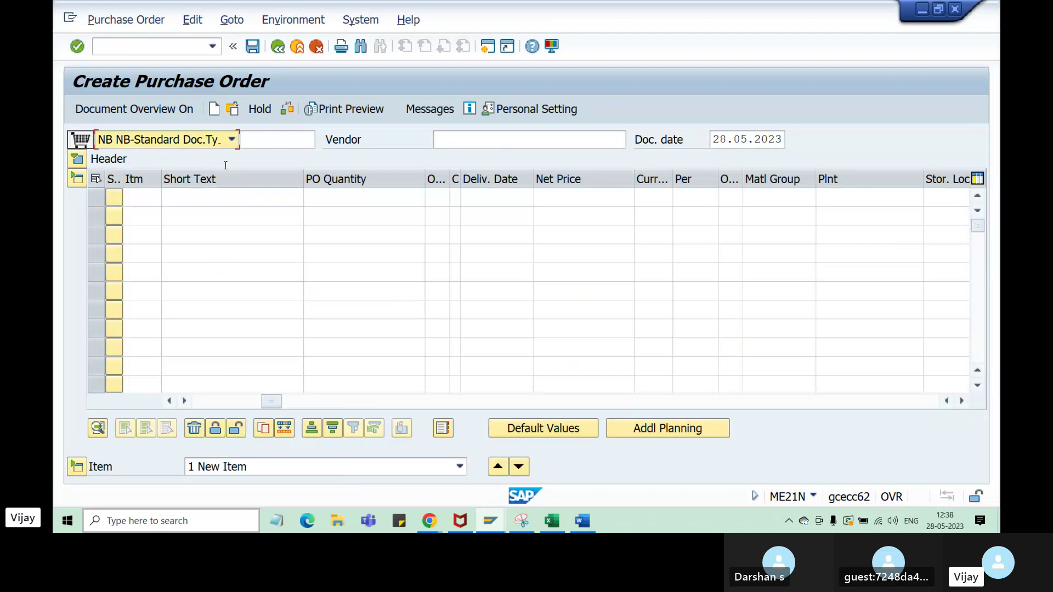
click(232, 142)
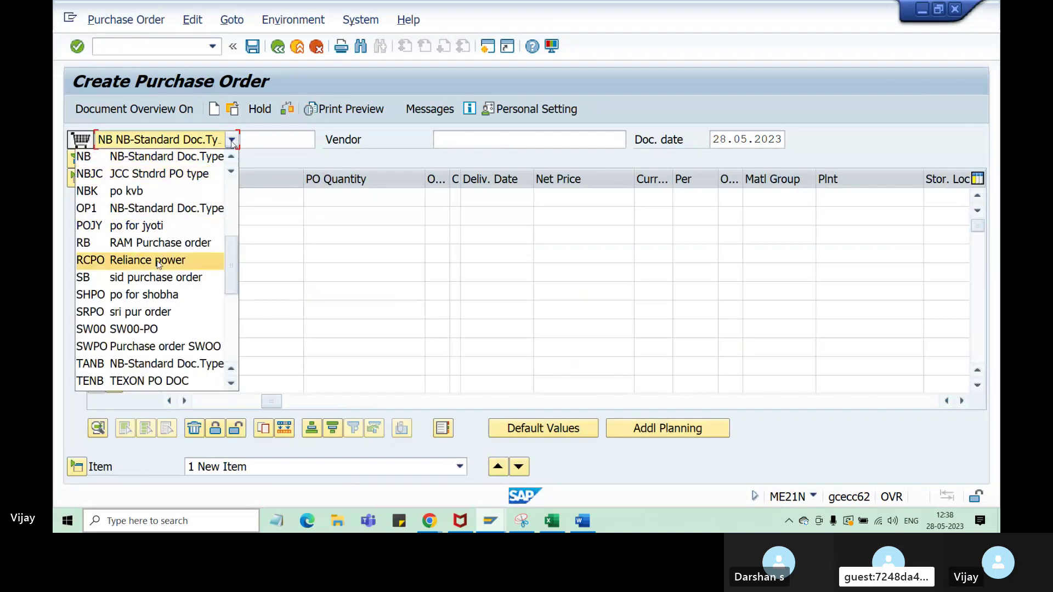
scroll(158, 273, down, 1)
scroll(157, 274, down, 5)
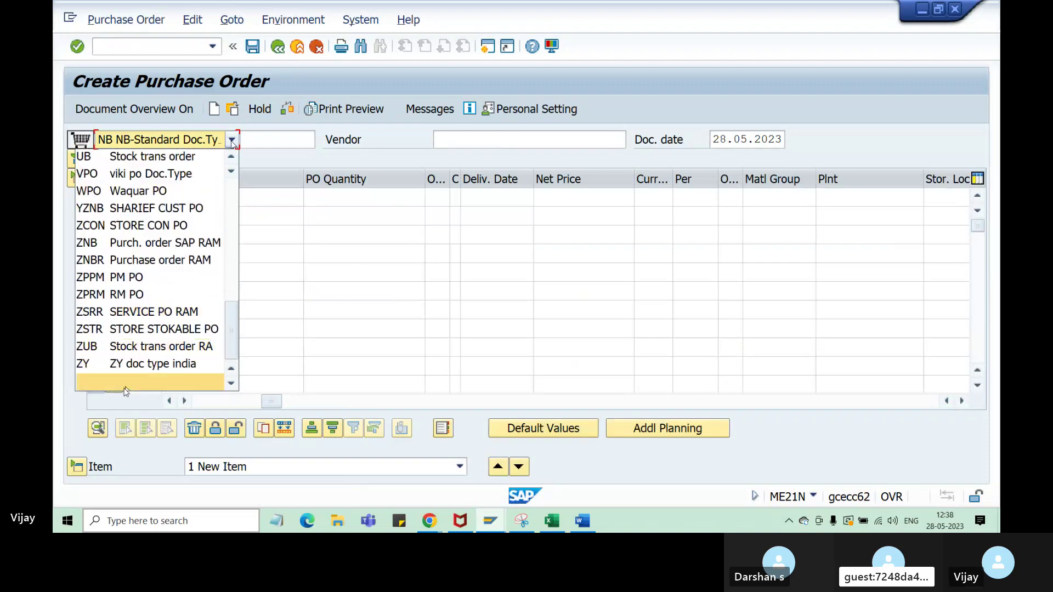
click(232, 141)
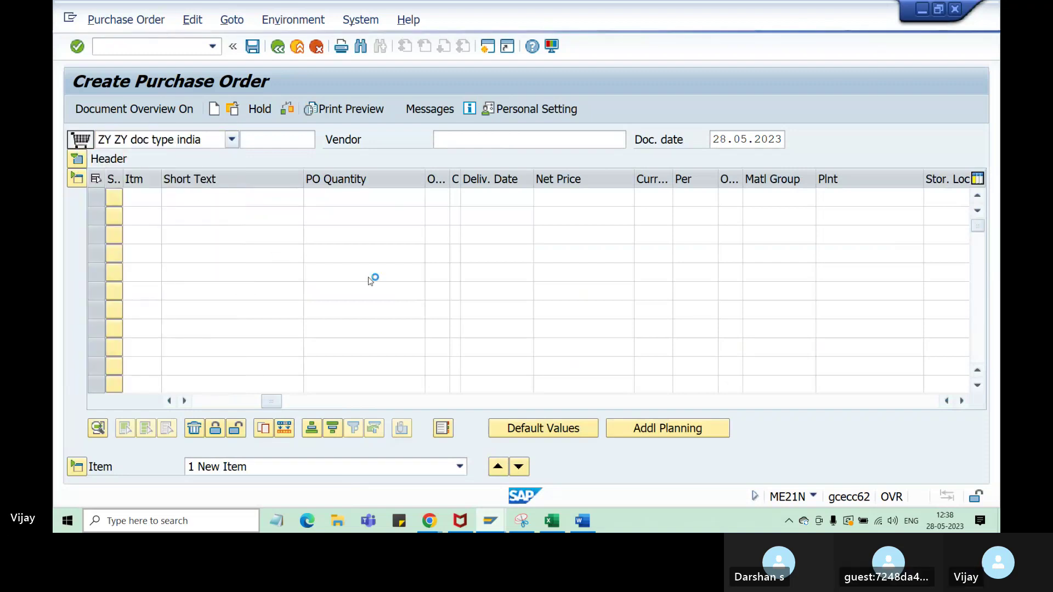
click(490, 521)
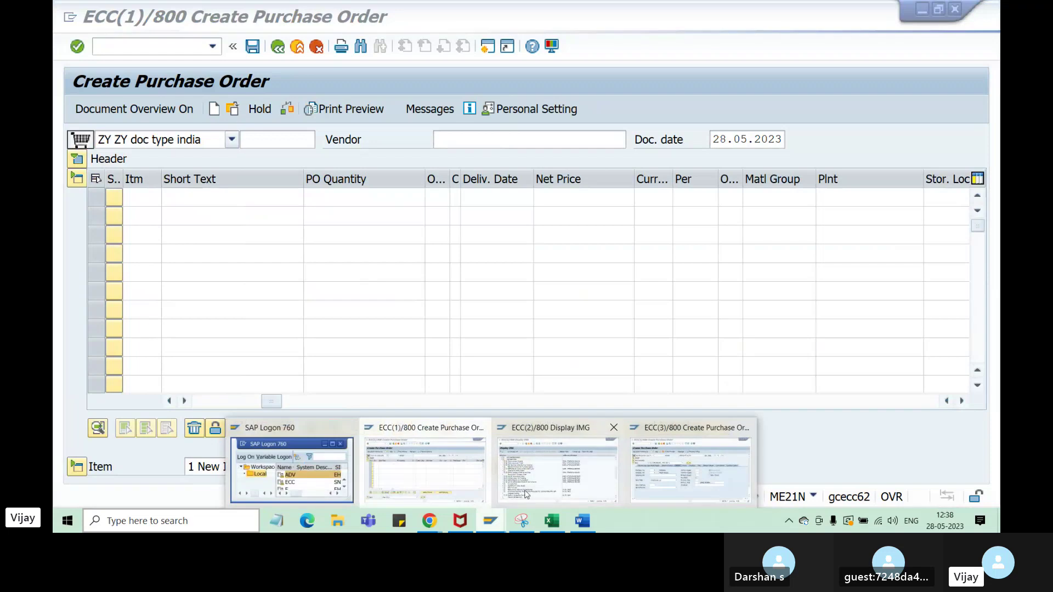
- Display the purchasing document number range intervals in the configuration session
click(547, 488)
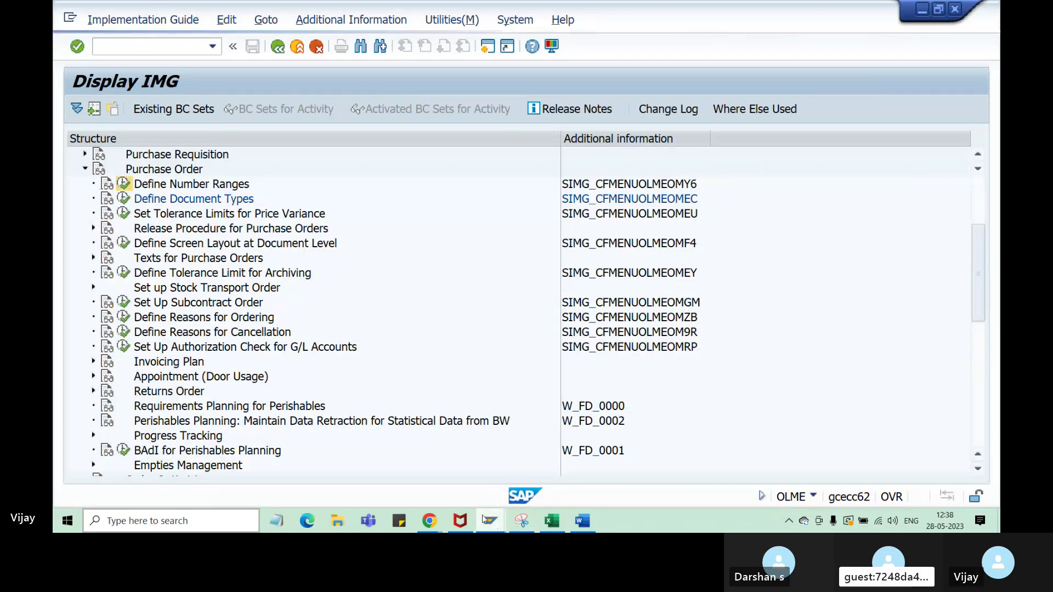
mouse_move(483, 520)
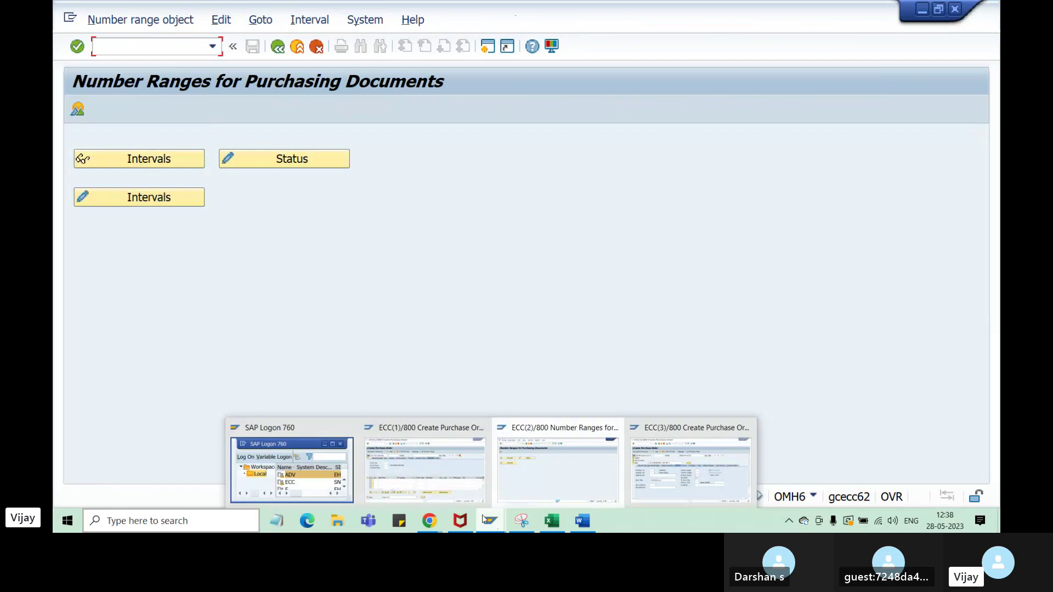
click(113, 159)
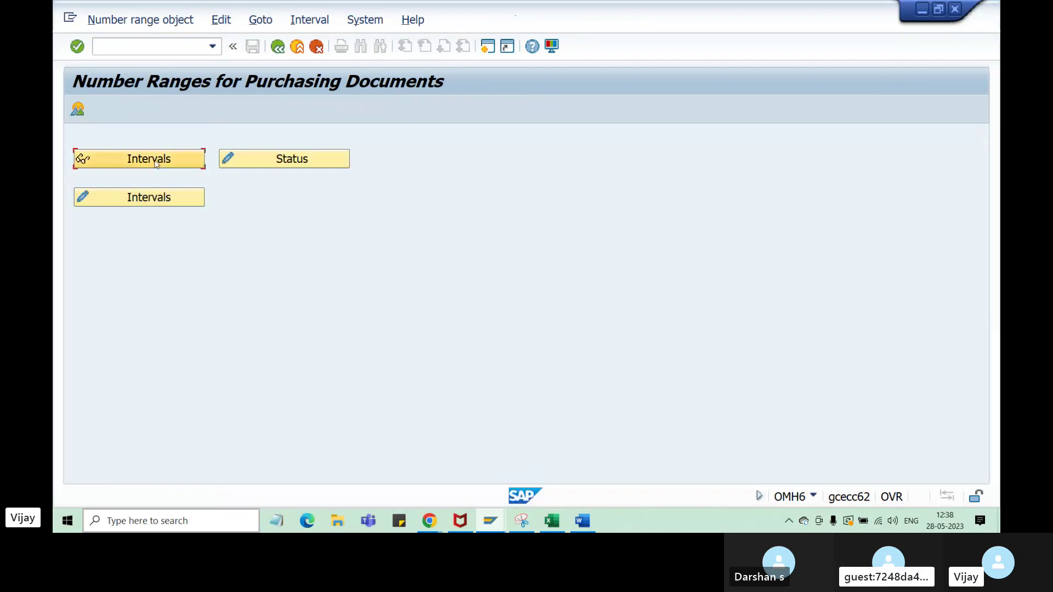
scroll(115, 351, down, 20)
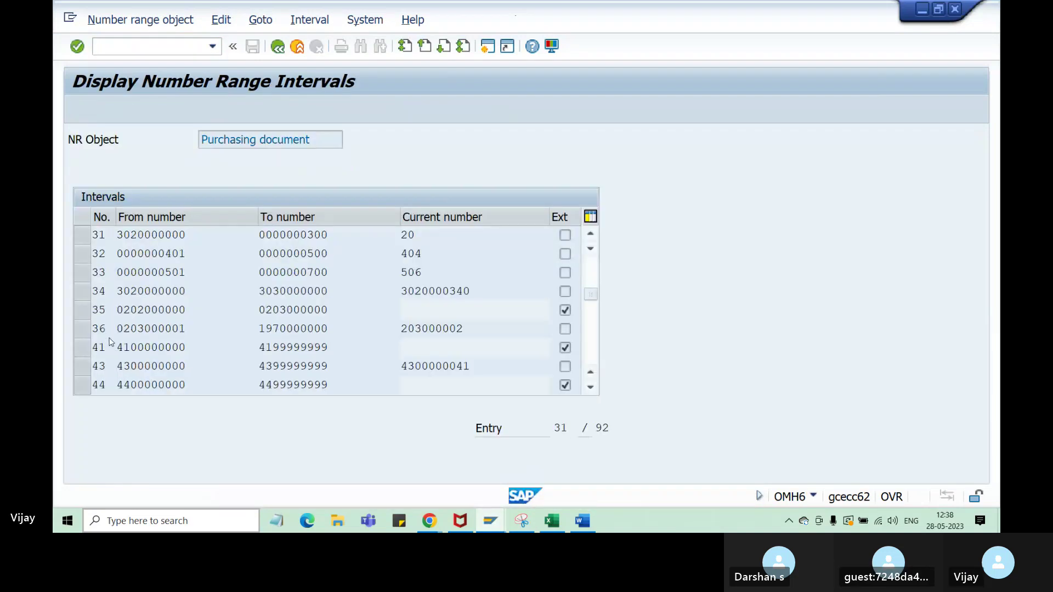
scroll(110, 339, down, 7)
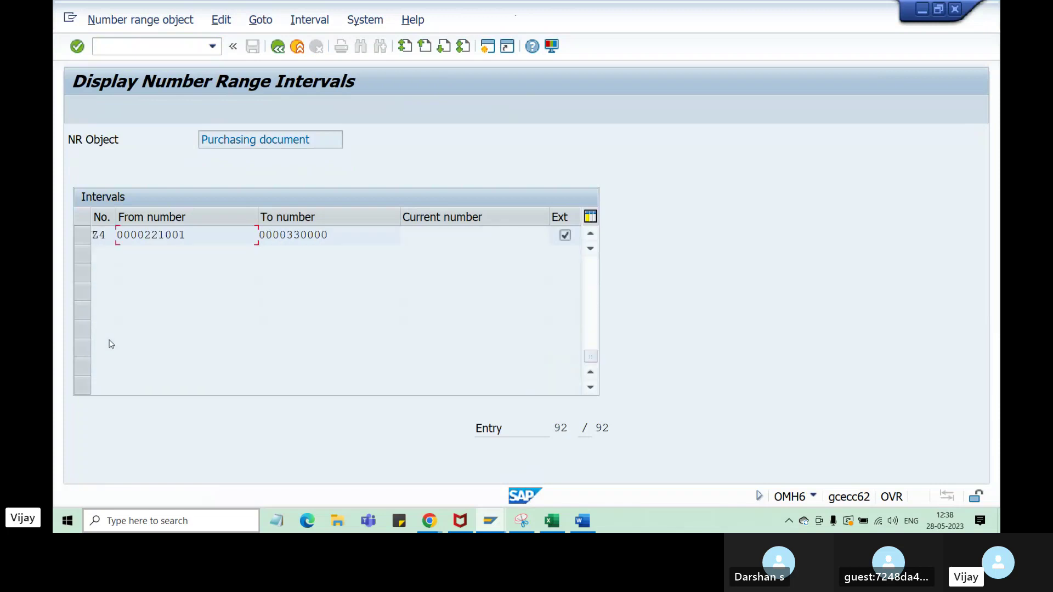
scroll(111, 344, up, 1)
drag(186, 291, 145, 294)
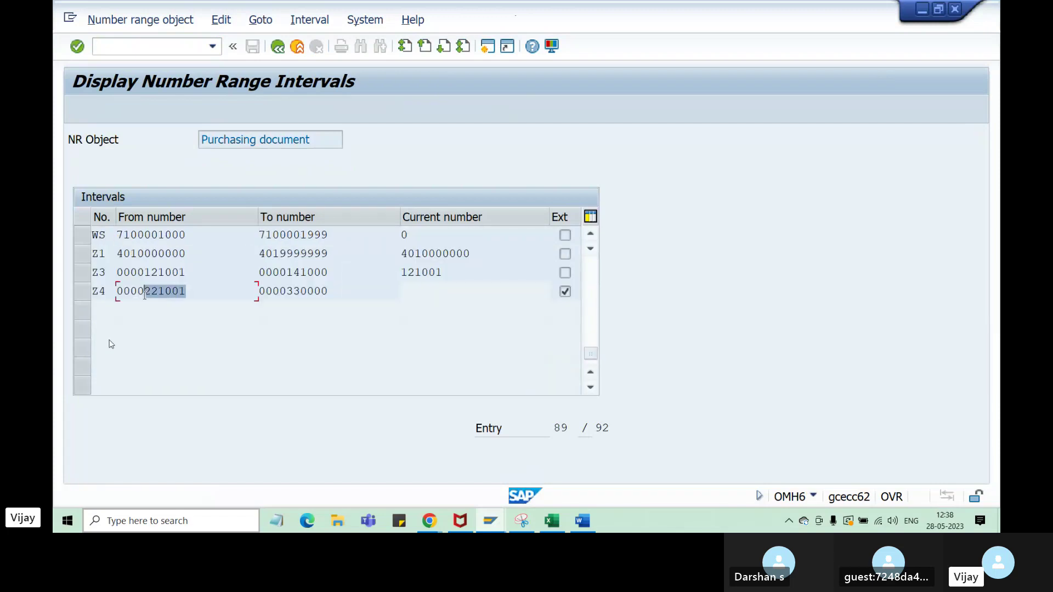
click(243, 441)
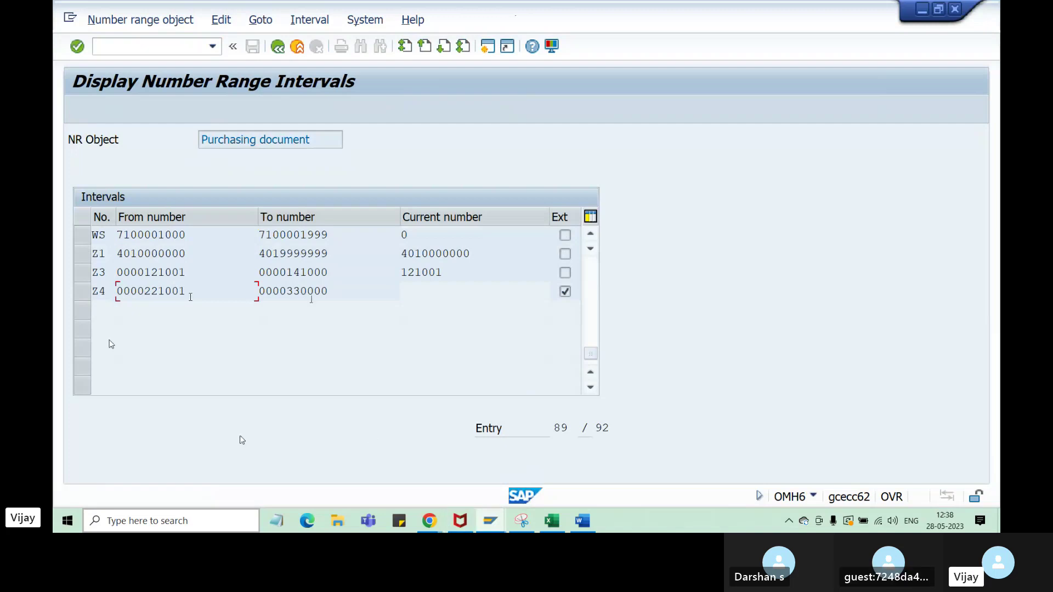
drag(188, 295, 153, 294)
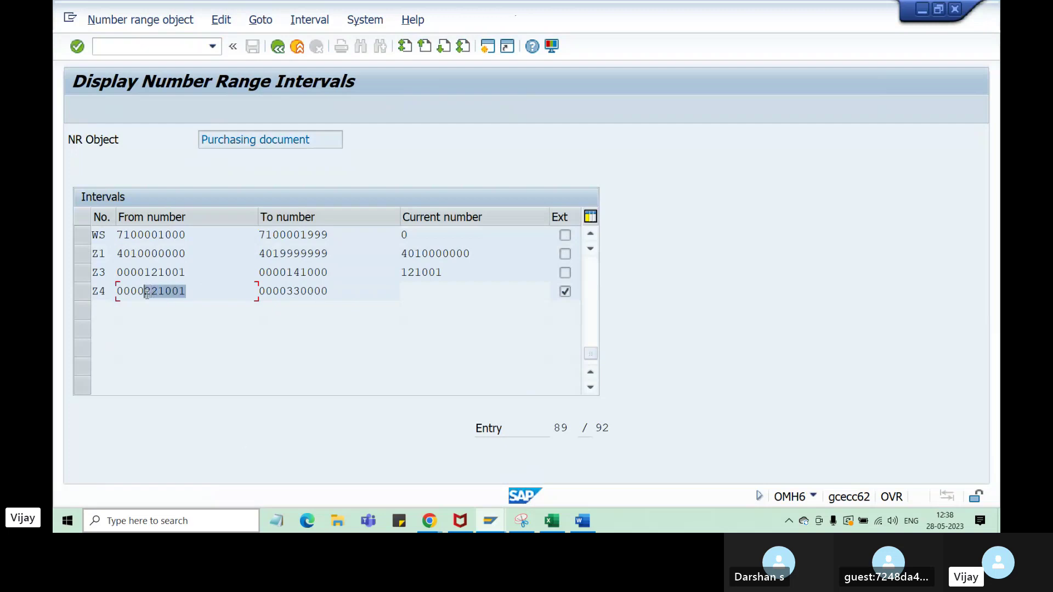
click(171, 291)
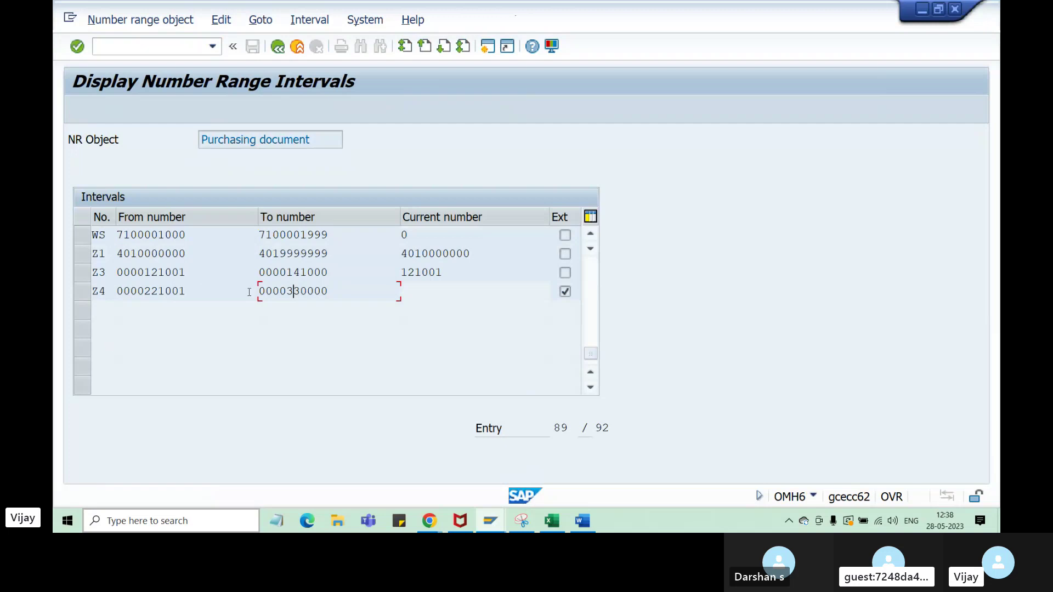
click(179, 293)
click(310, 295)
click(189, 294)
click(287, 296)
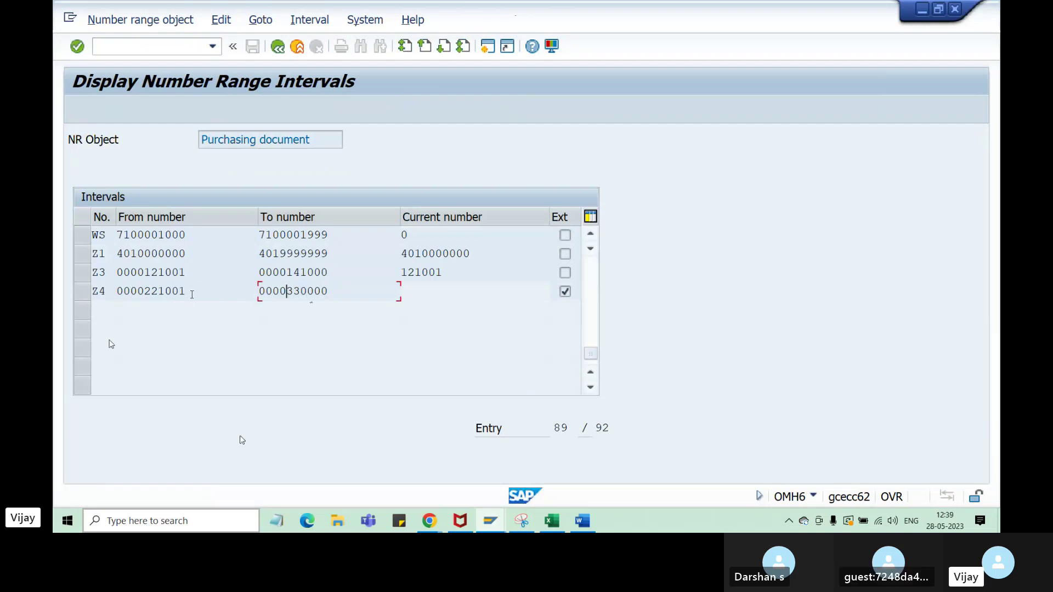
drag(187, 291, 146, 292)
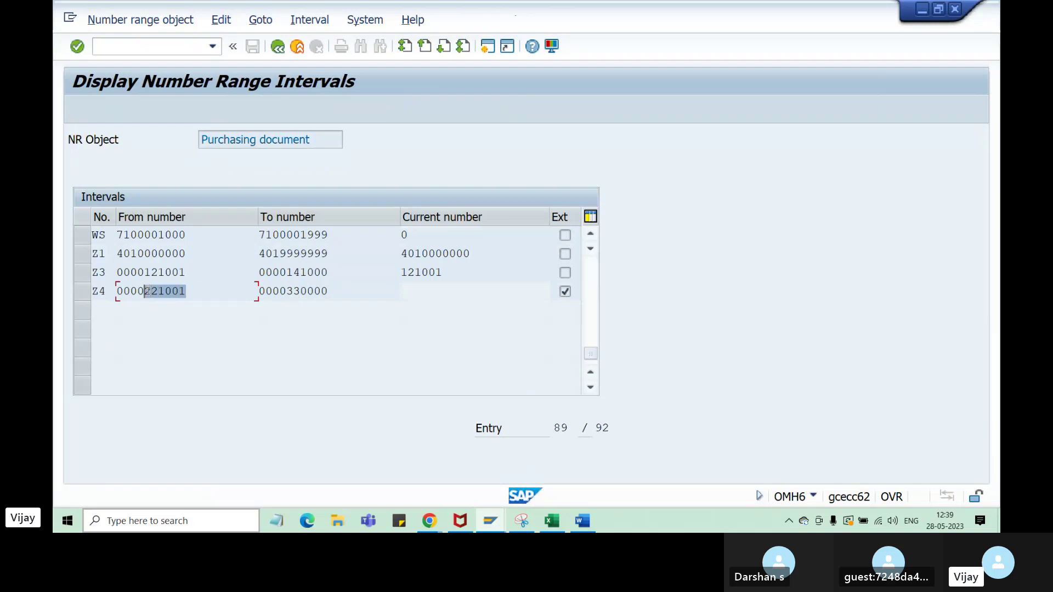
click(213, 358)
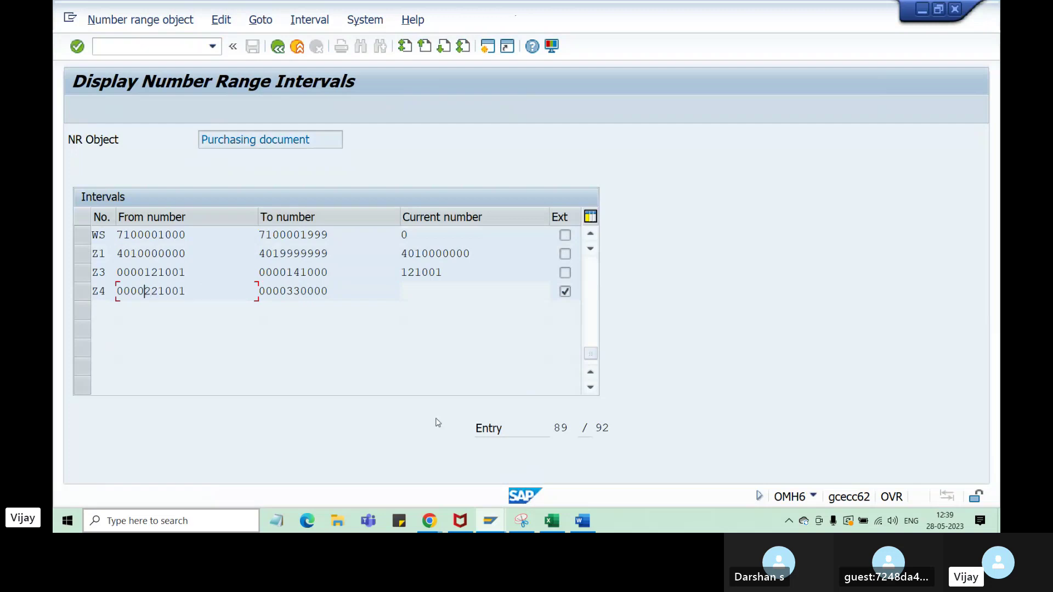
click(492, 526)
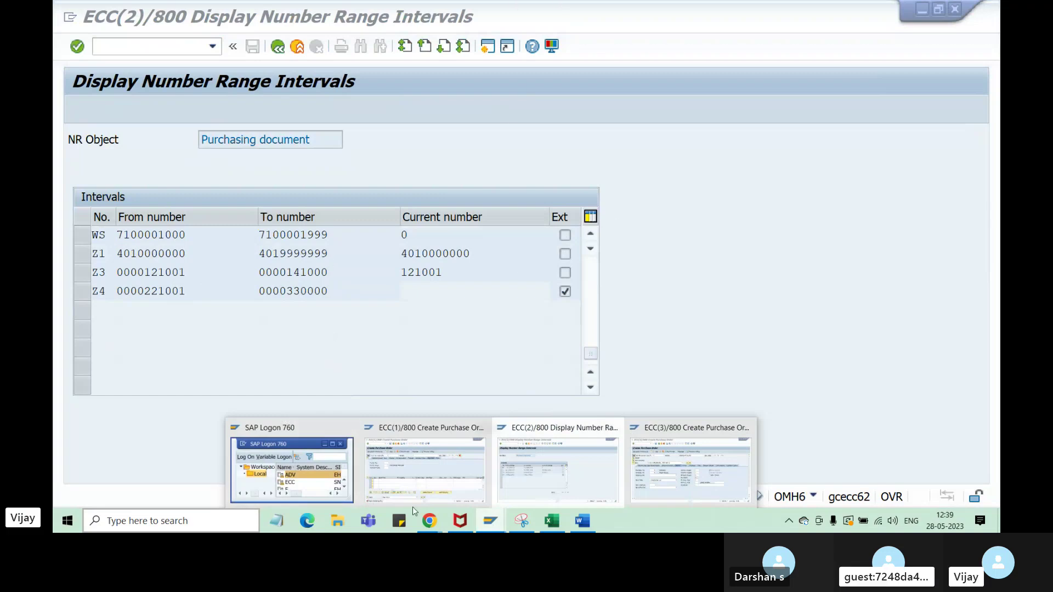
- Enter the external order number plus purchasing org za51, group 000 and company code za21
click(414, 483)
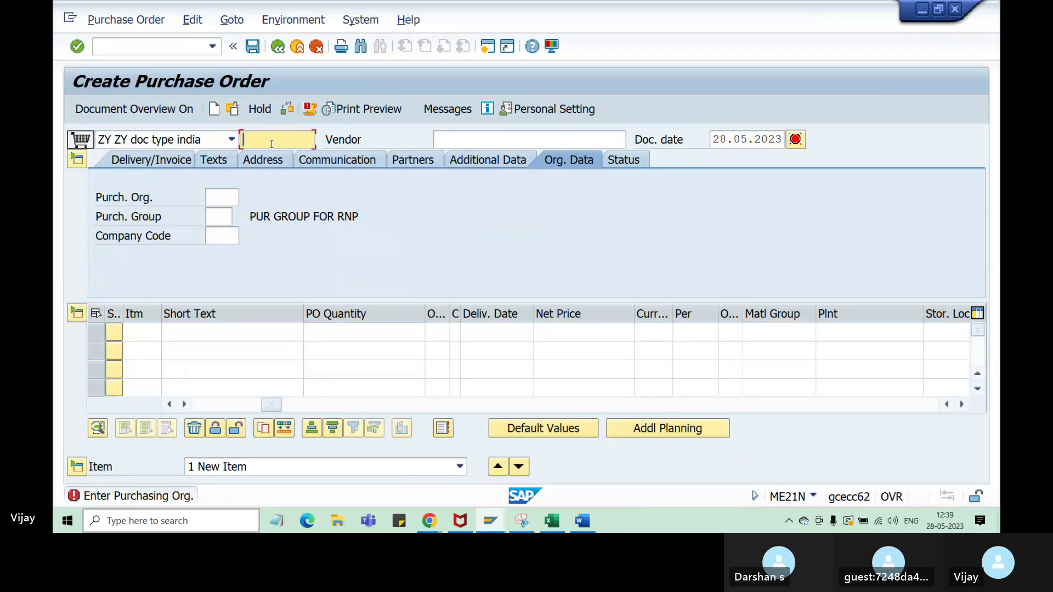
text(221001)
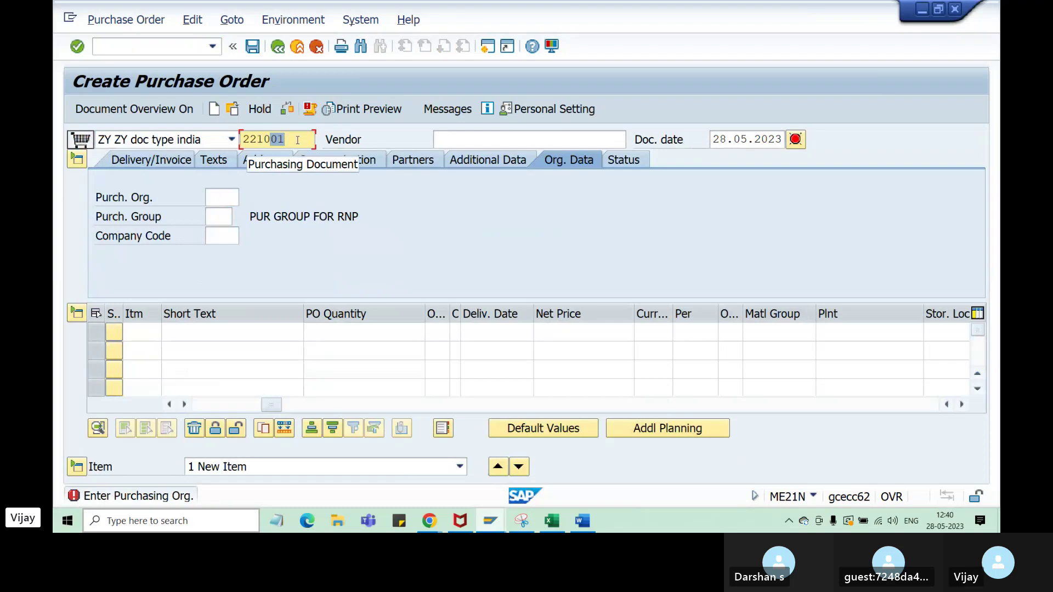
text(10)
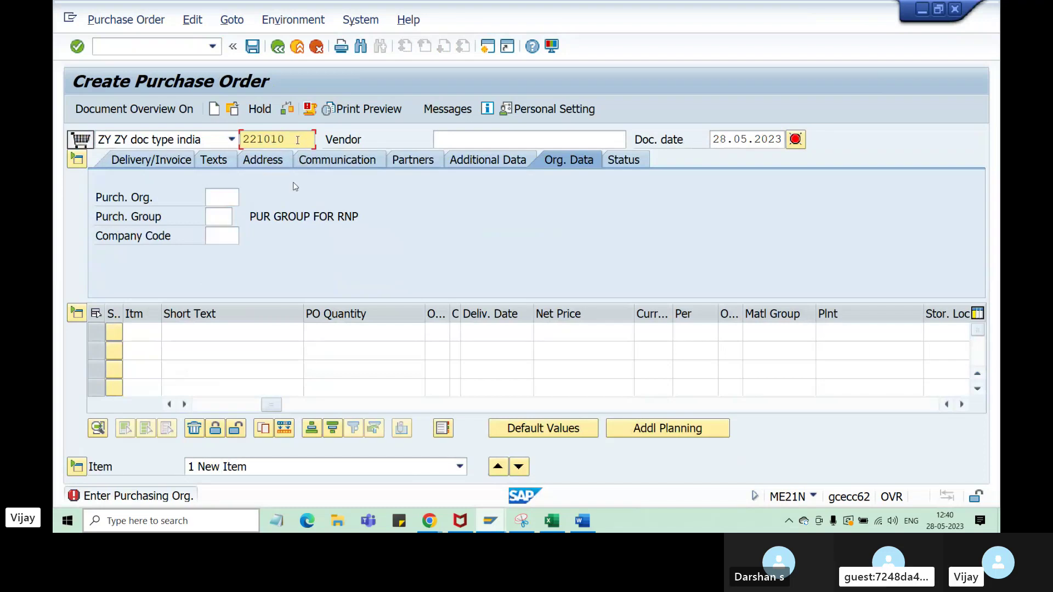
click(232, 201)
key(space)
click(226, 218)
click(225, 221)
key(space)
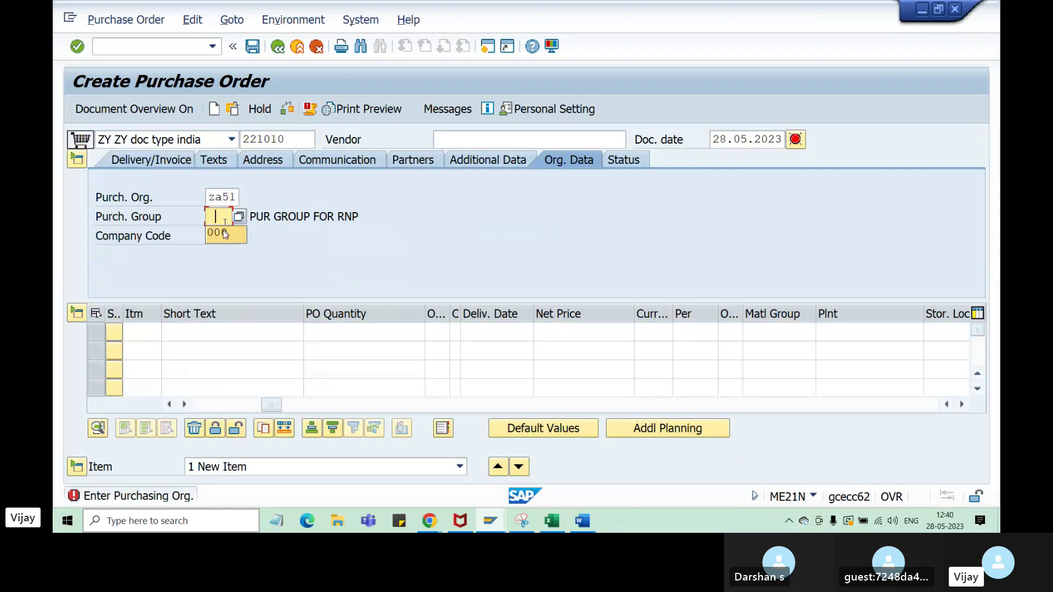
click(225, 234)
click(224, 238)
key(space)
click(223, 256)
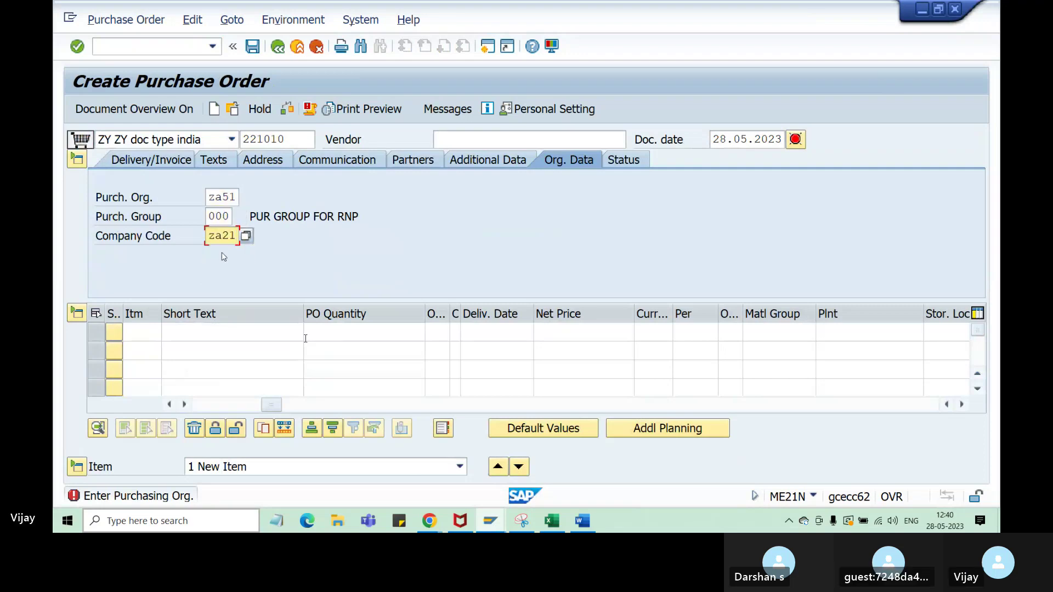
click(262, 336)
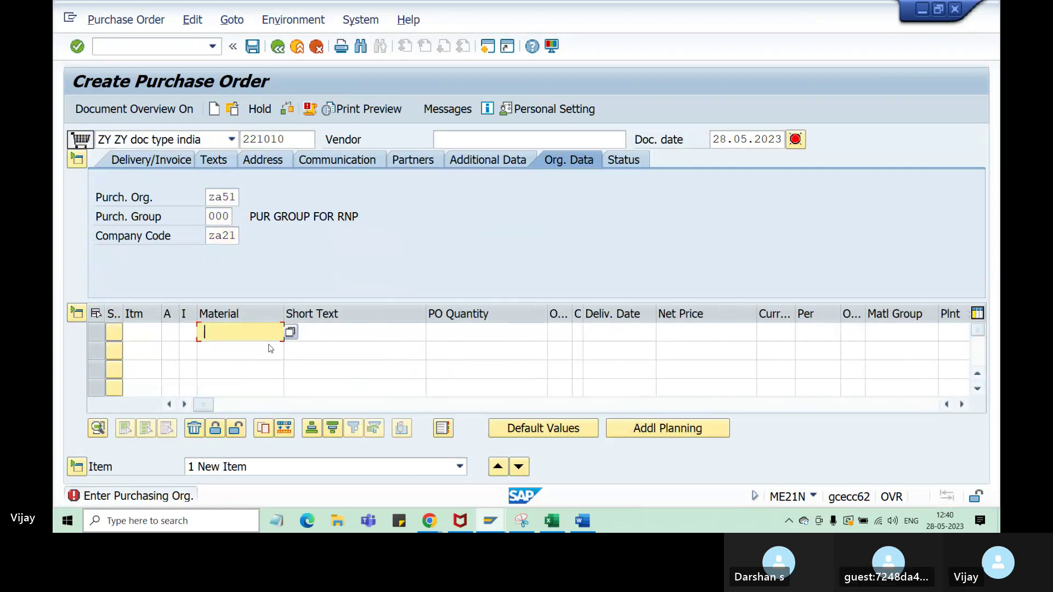
key(space)
click(270, 349)
click(482, 336)
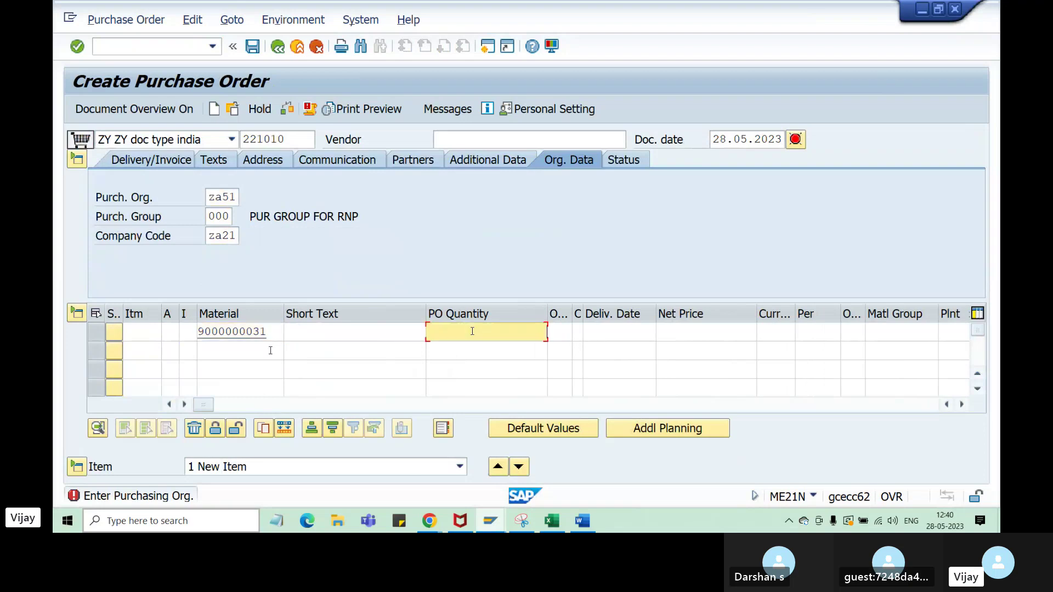
text(101)
key(Return)
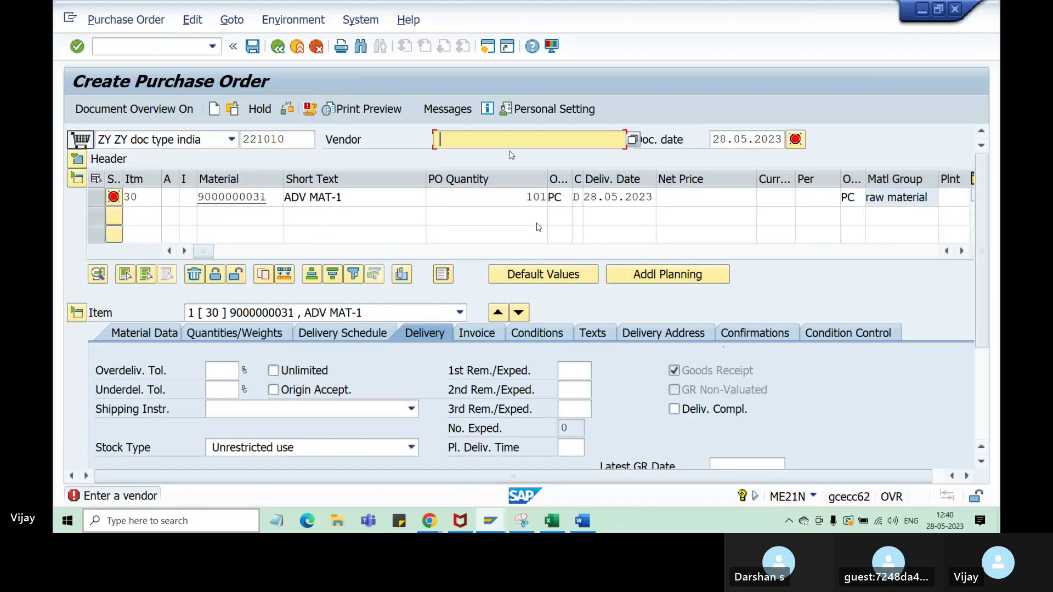
- Pick vendor AV Pvt ltd and plant za31 (Aravind Plant) from previous entries
key(space)
click(480, 164)
key(Return)
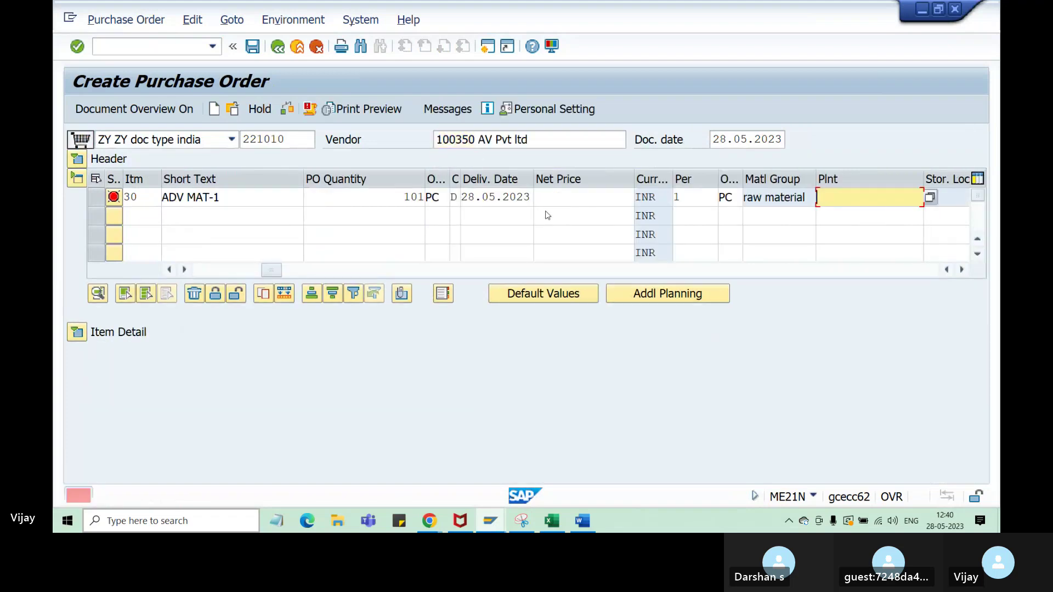
key(space)
click(830, 215)
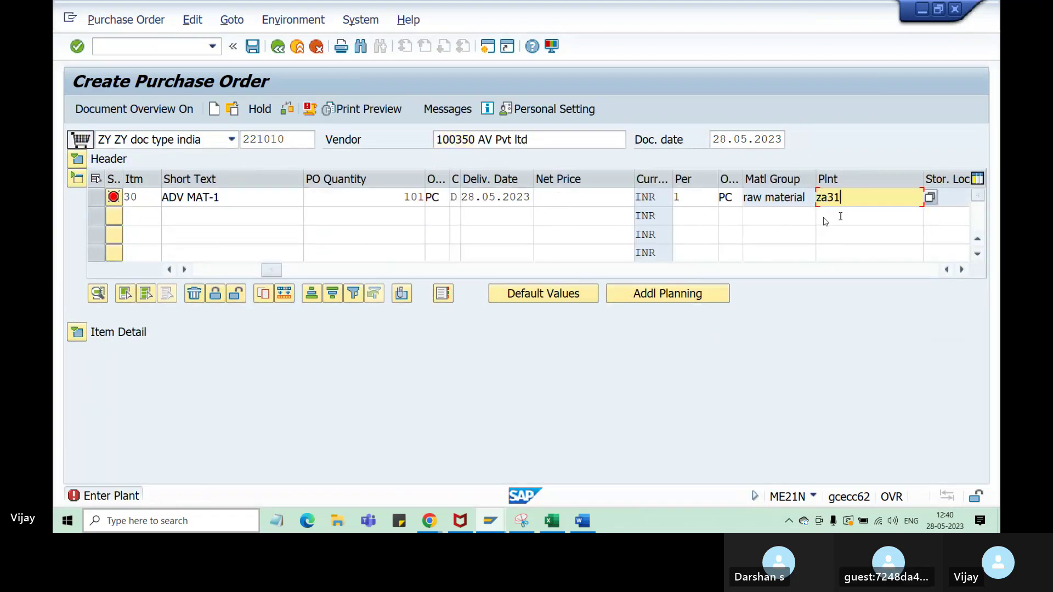
key(Return)
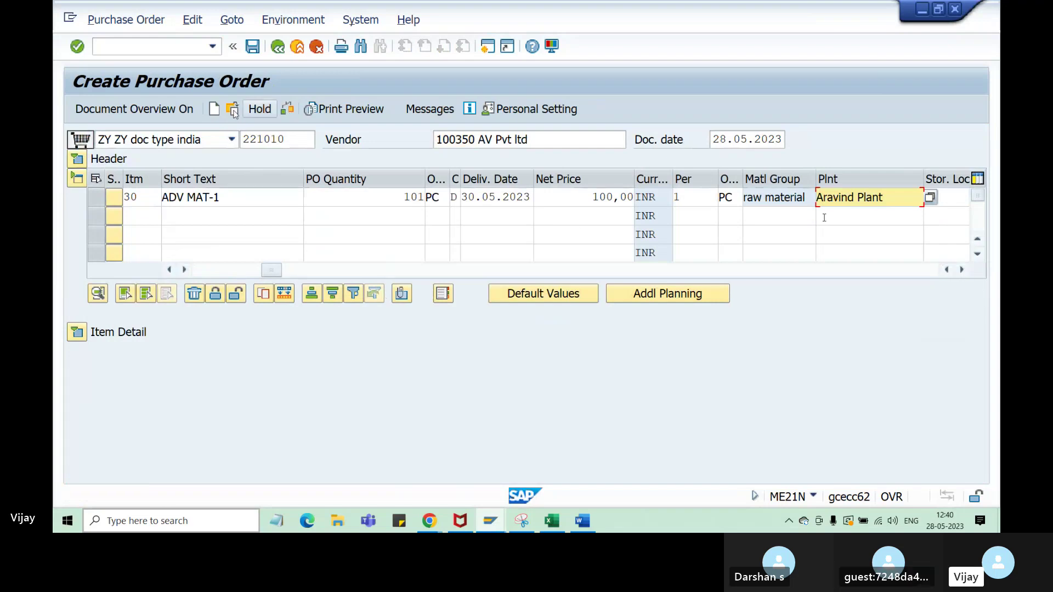
- Check the order, dismiss the messages, and save it despite the warnings
click(287, 109)
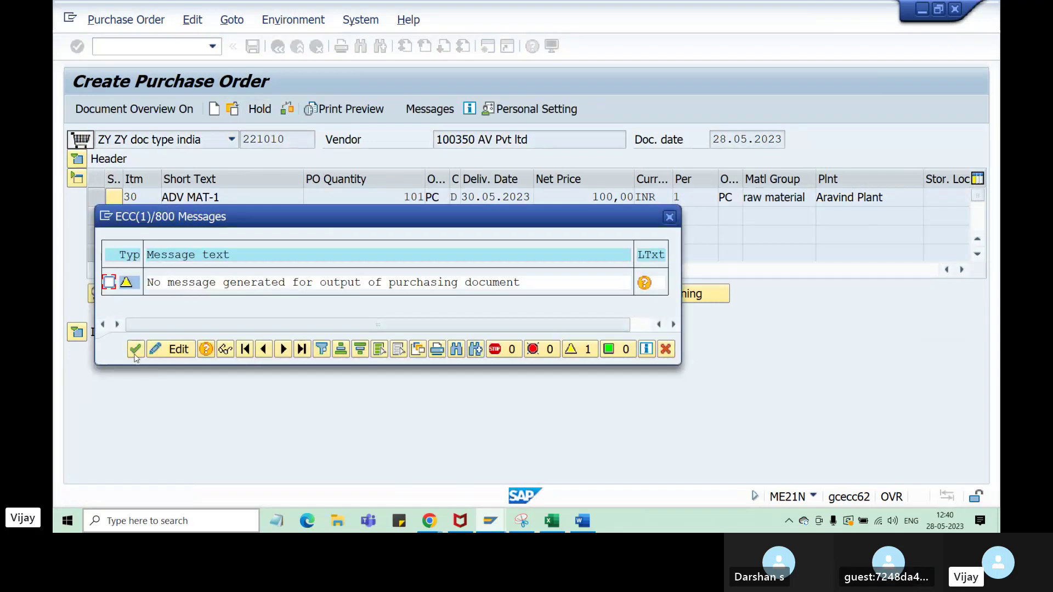
click(135, 349)
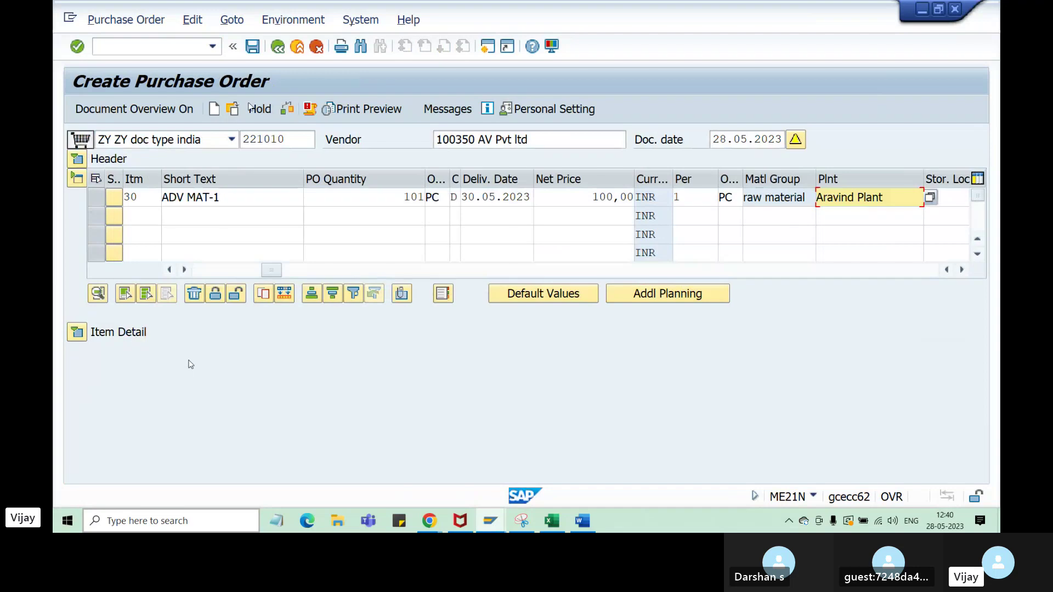
click(252, 46)
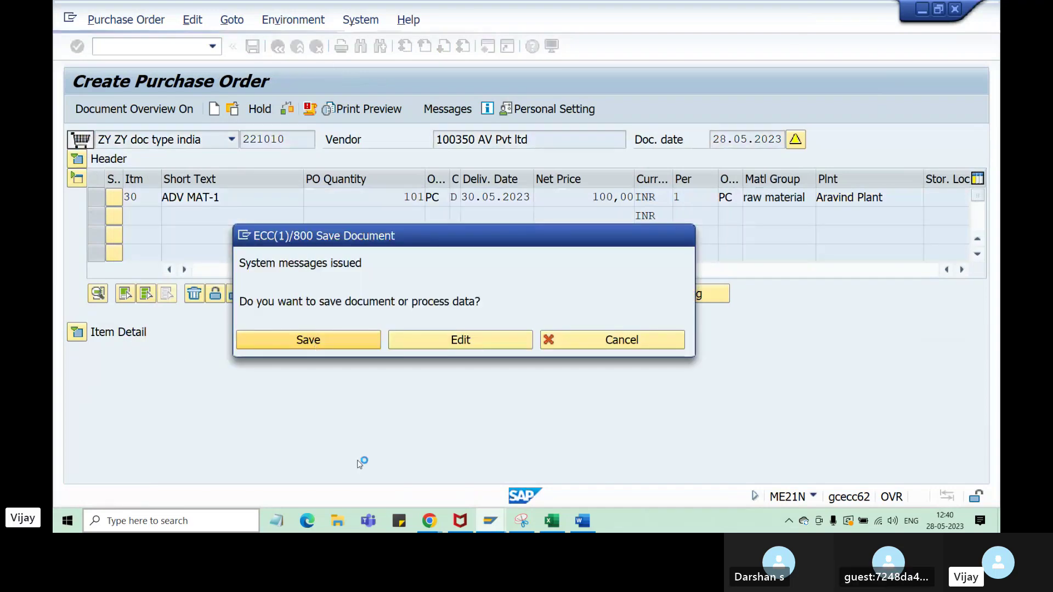
click(314, 344)
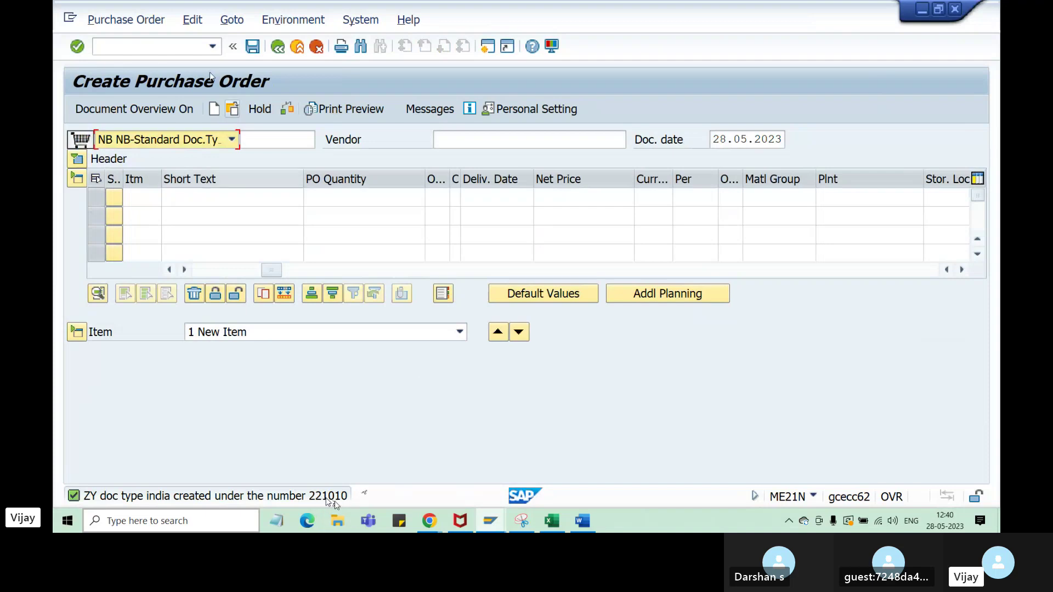
- Log 12010 in cell I53 beside the external range
click(552, 521)
click(698, 433)
text(12)
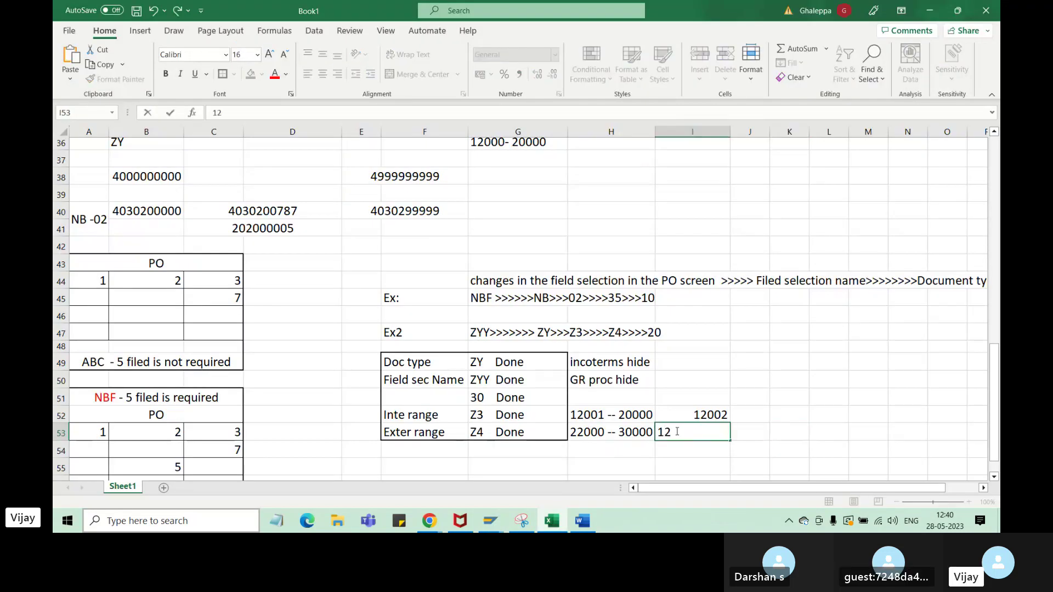
text(010)
click(777, 446)
drag(706, 417, 707, 432)
click(690, 447)
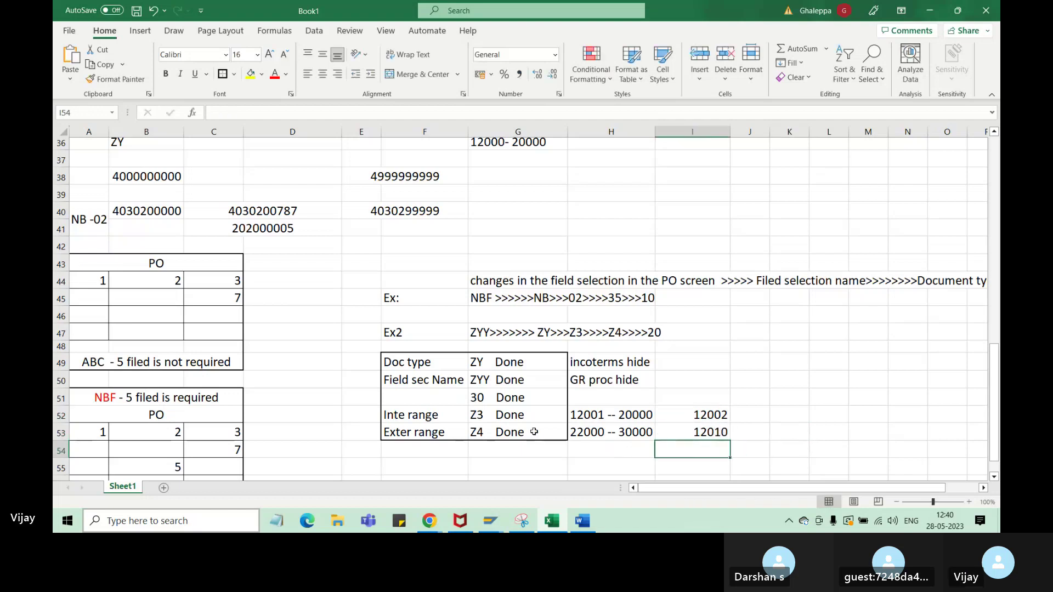
- Begin saving the workbook with the Desktop as the save location
click(137, 10)
click(468, 227)
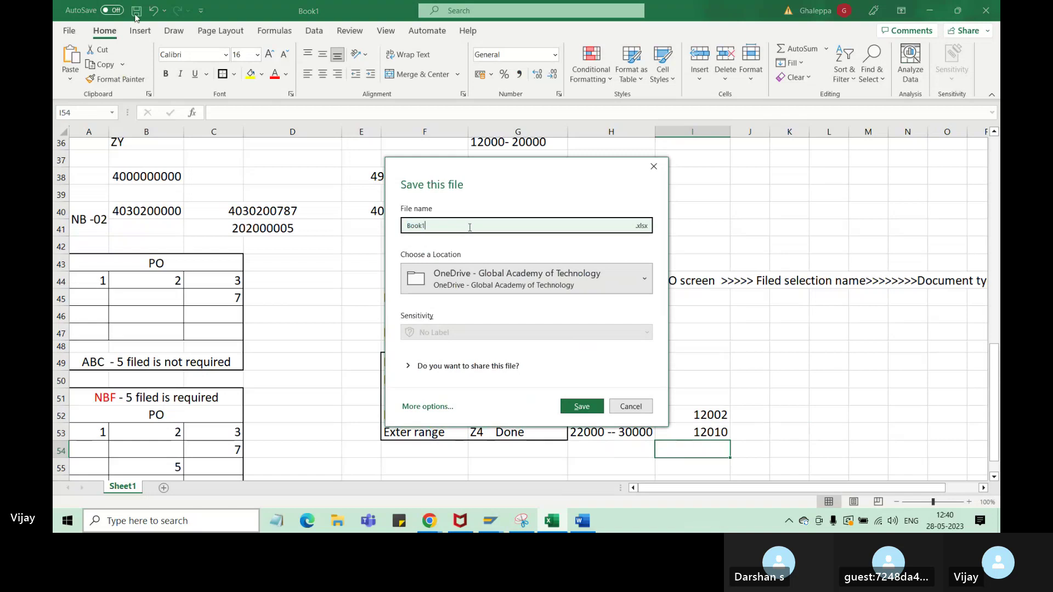
click(640, 226)
click(548, 279)
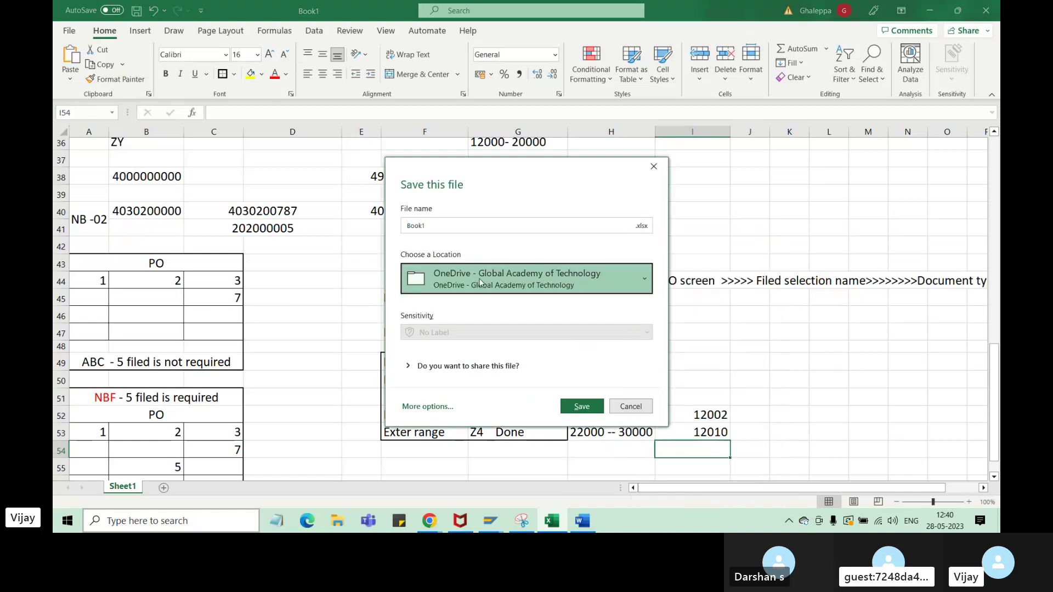
click(452, 382)
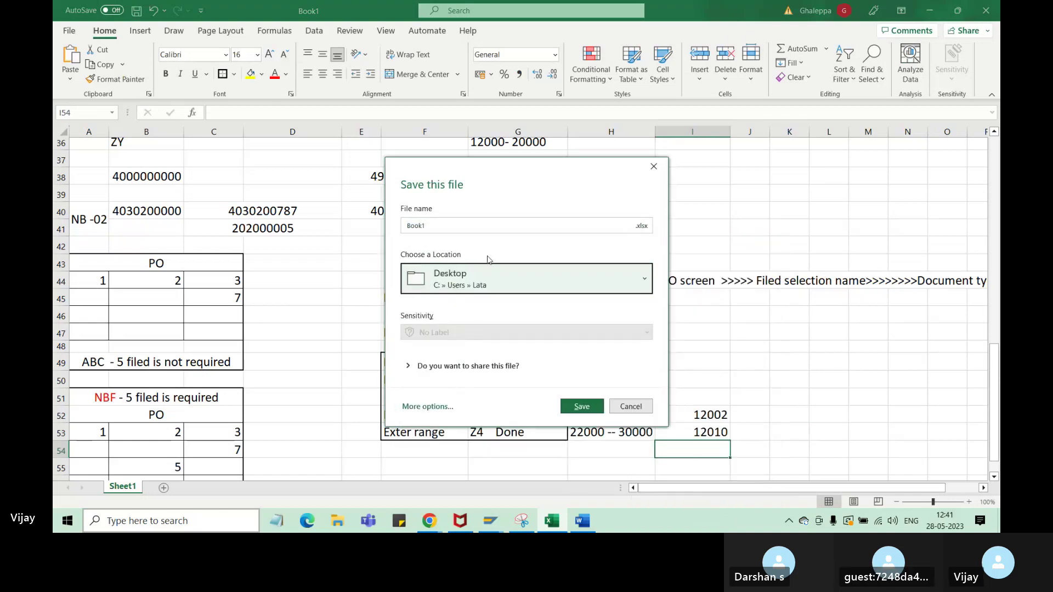
click(491, 227)
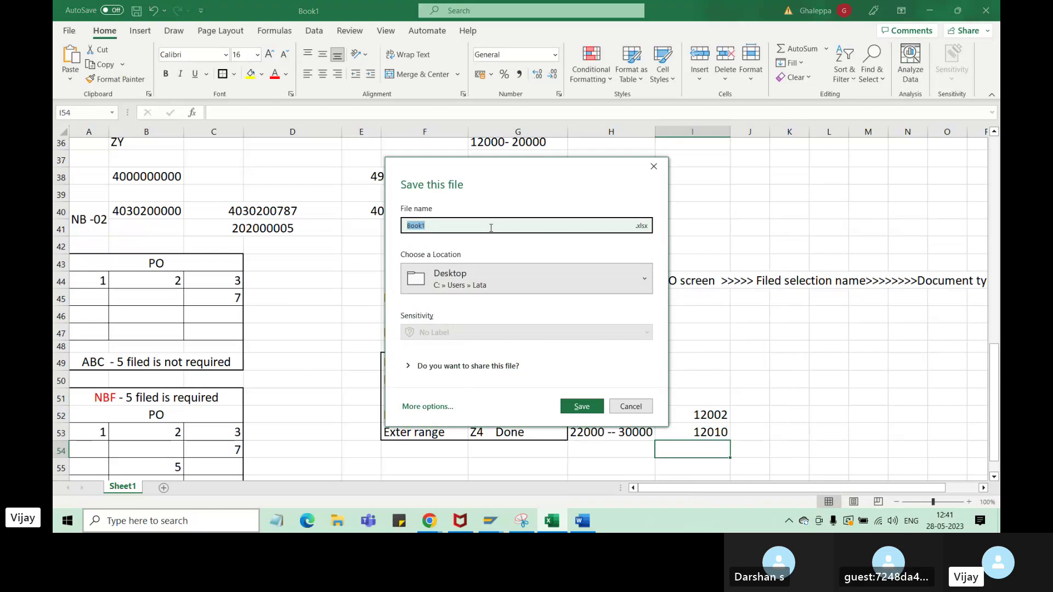
text(PR)
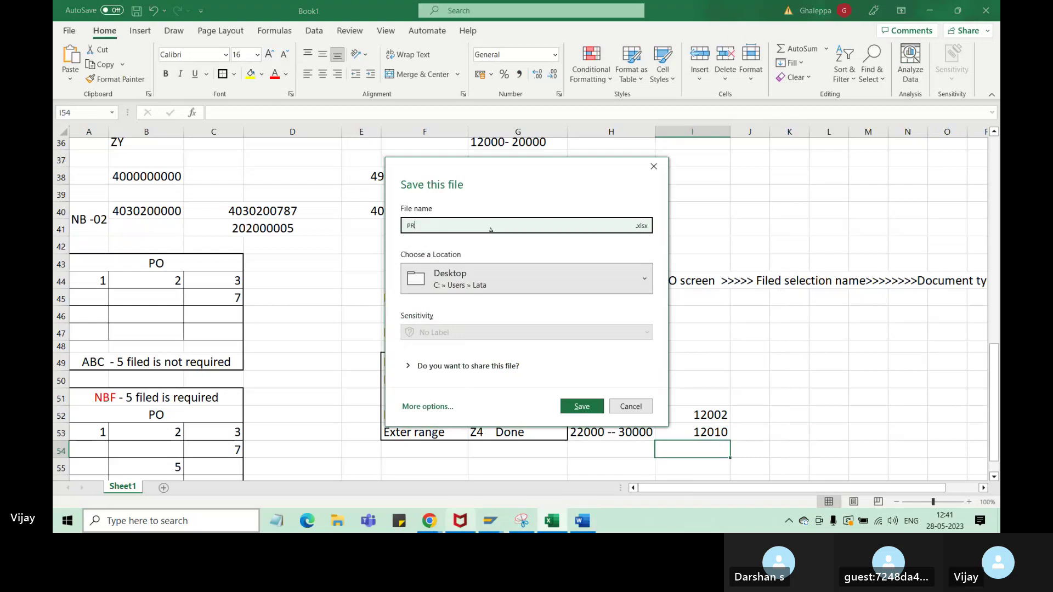
- Bring the Skype call window in Chrome forward and maximize it
click(430, 521)
click(379, 487)
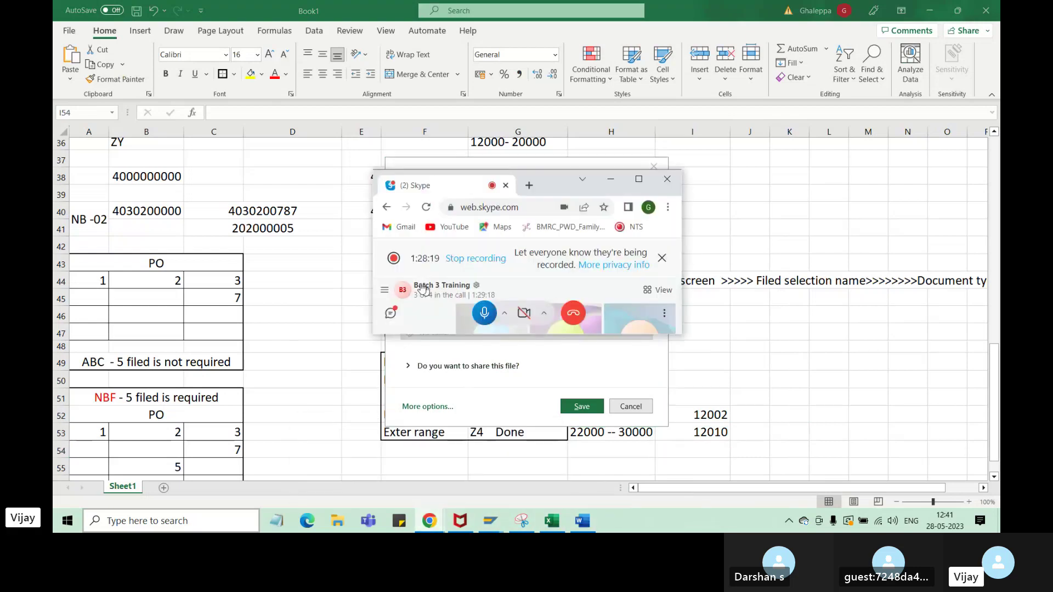
click(639, 181)
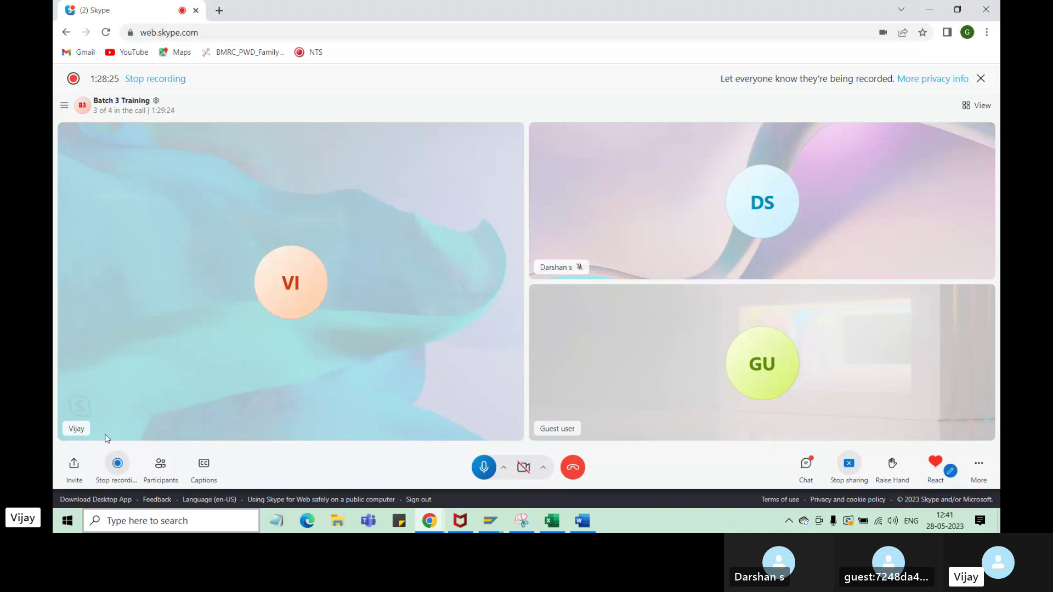
- Name the workbook 'PO-PO configuration' and save it to the Desktop
click(552, 520)
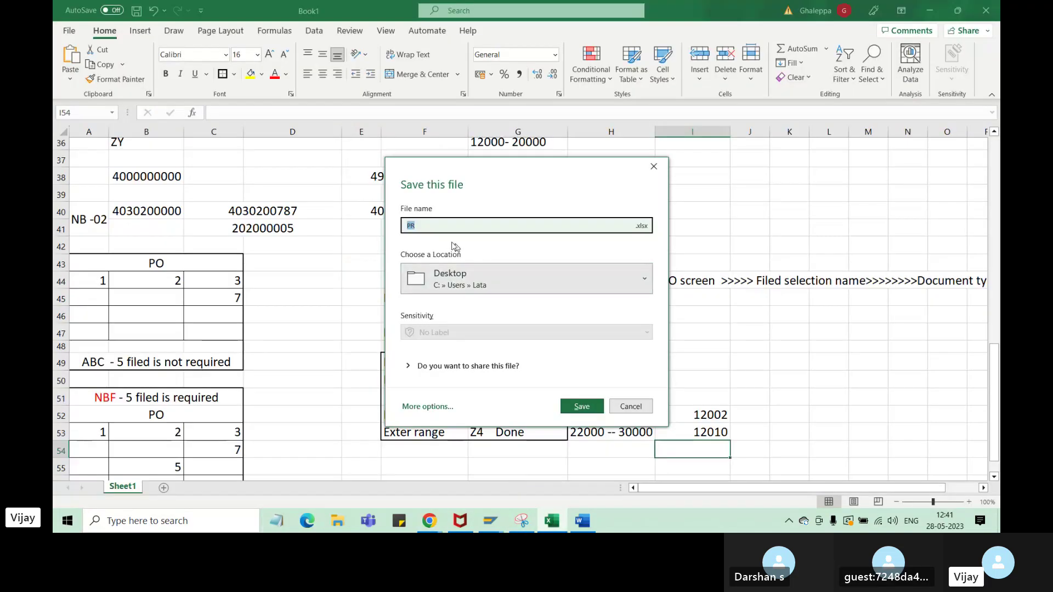
key(BackSpace)
text(PO-PO )
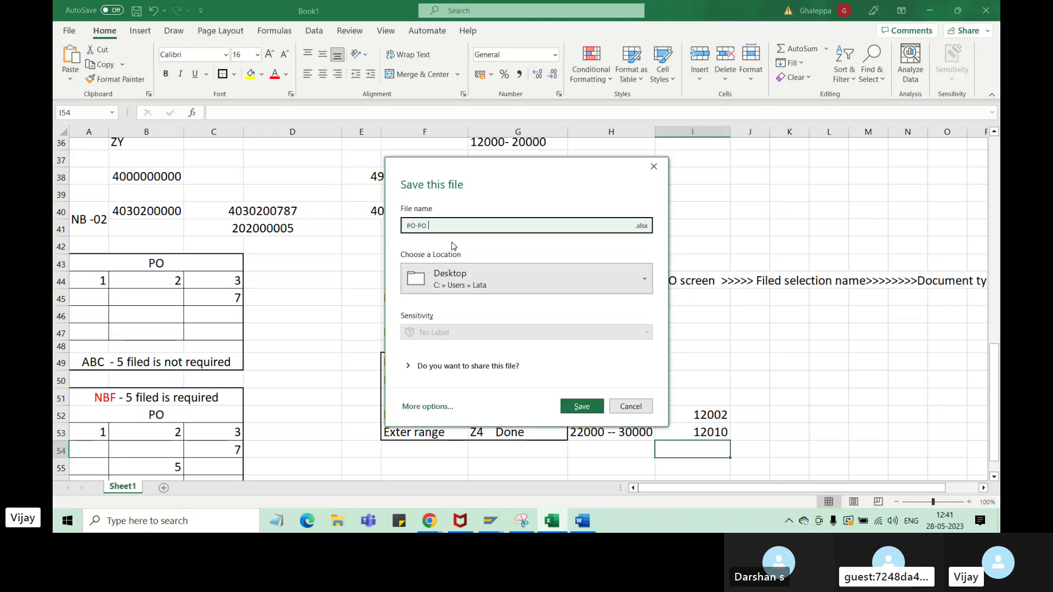
text(confi)
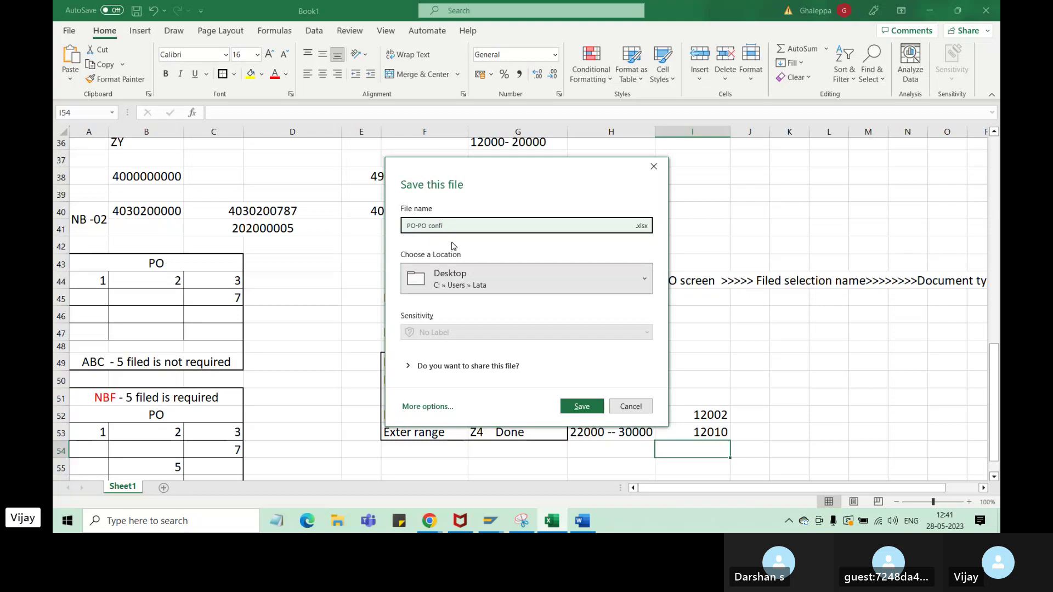
text(guration)
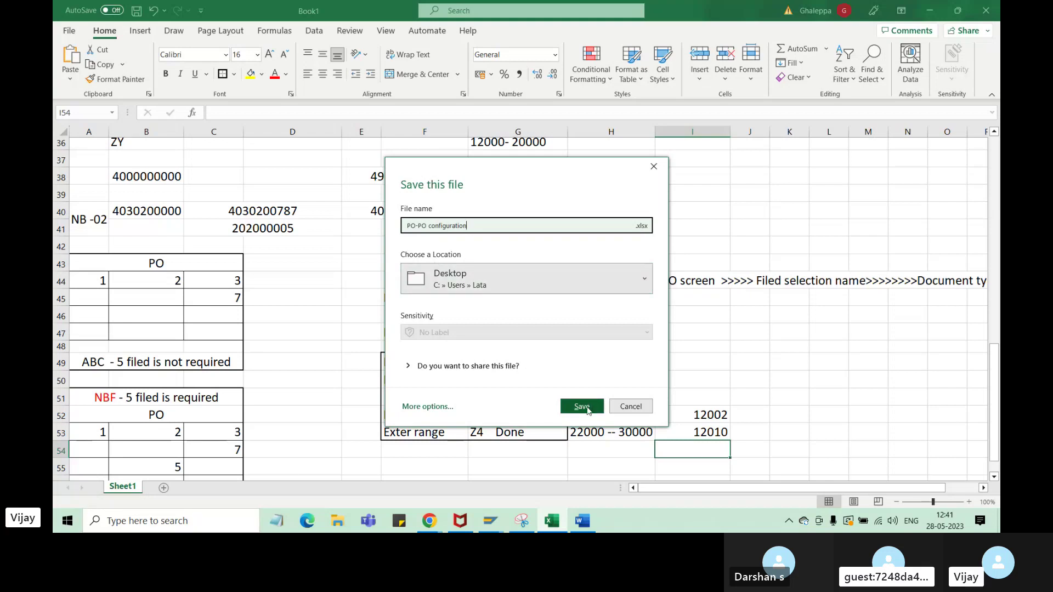
click(582, 406)
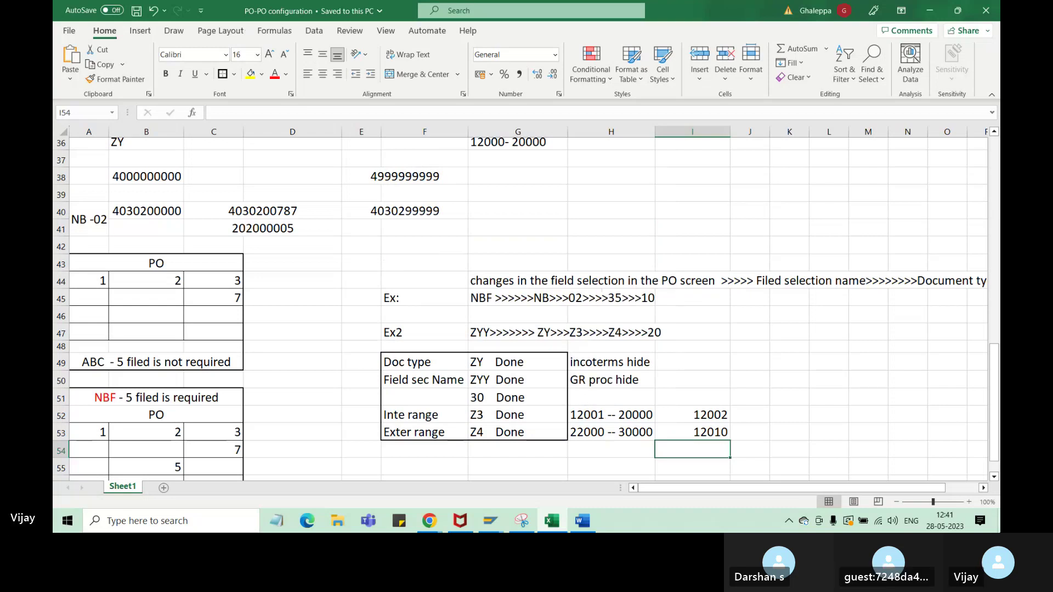
click(998, 524)
- Rename the desktop file PO-PO configuration to PO-PR configuration, then return to the Skype call
right_click(125, 284)
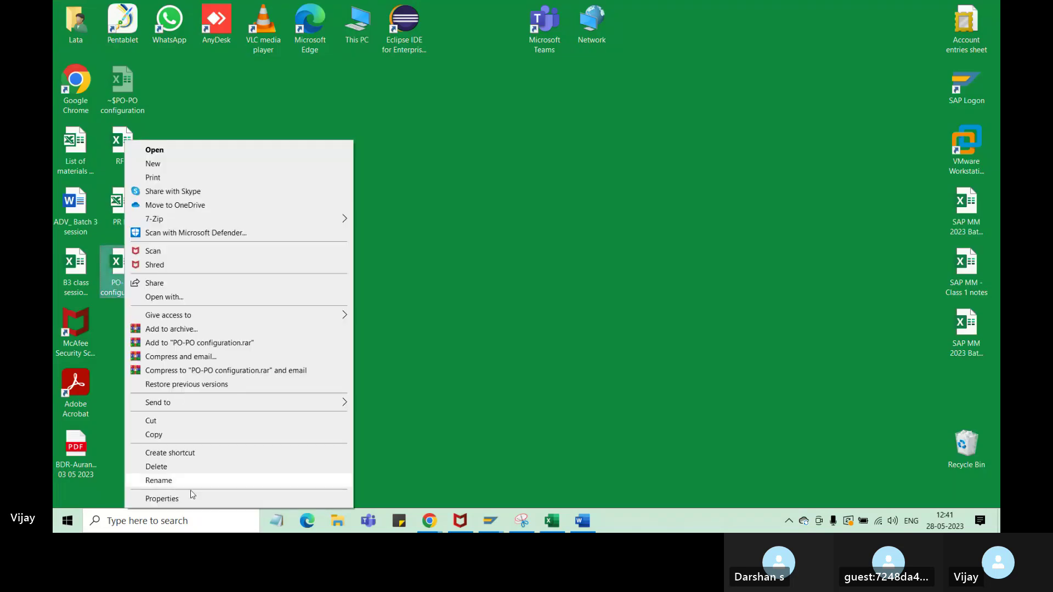
click(190, 481)
click(136, 287)
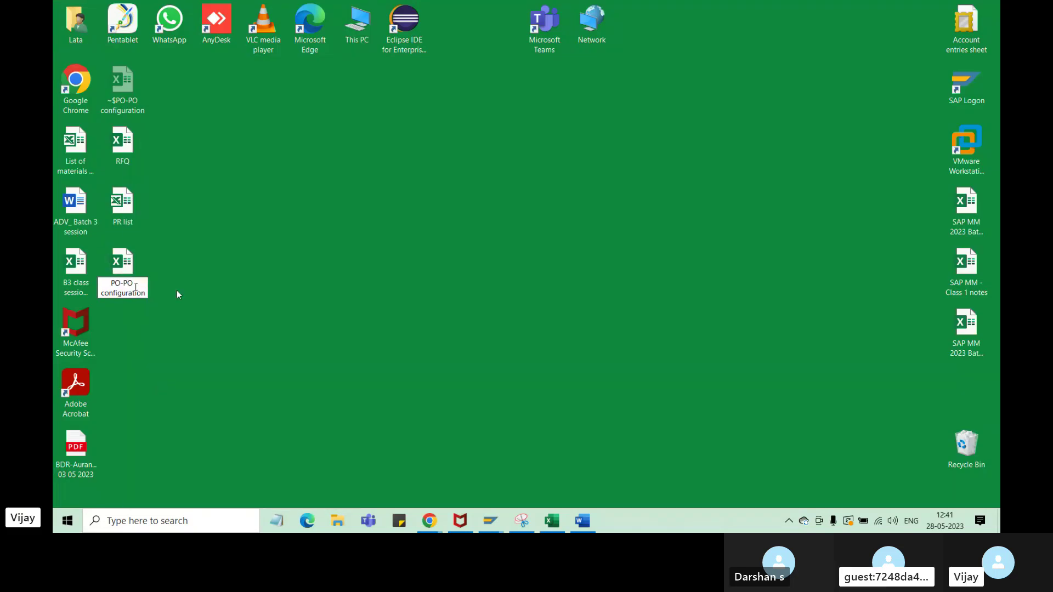
key(BackSpace)
key(BackSpace)
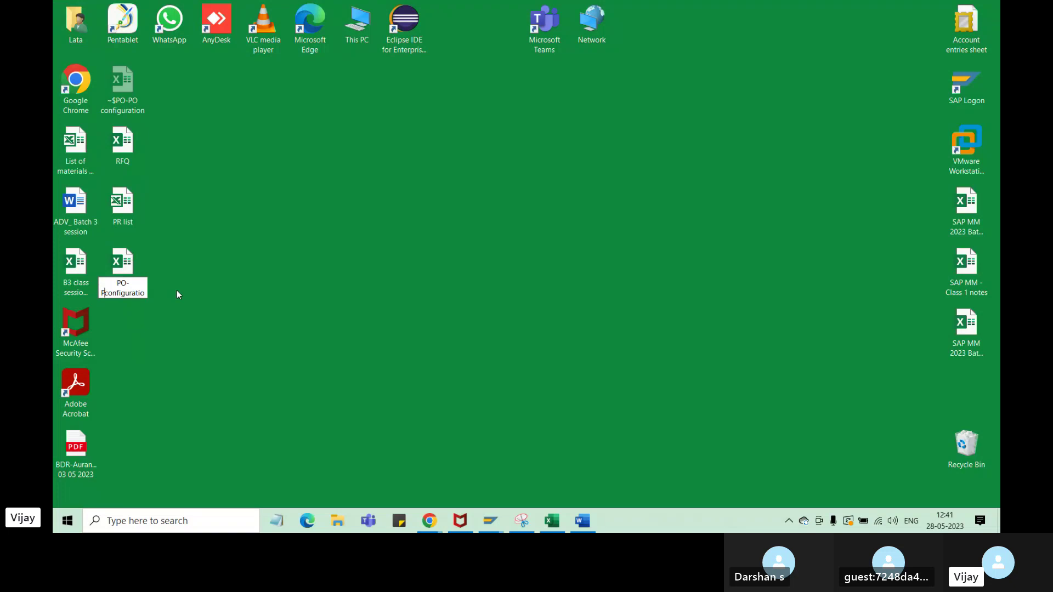
text(PR)
key(BackSpace)
key(BackSpace)
text(R)
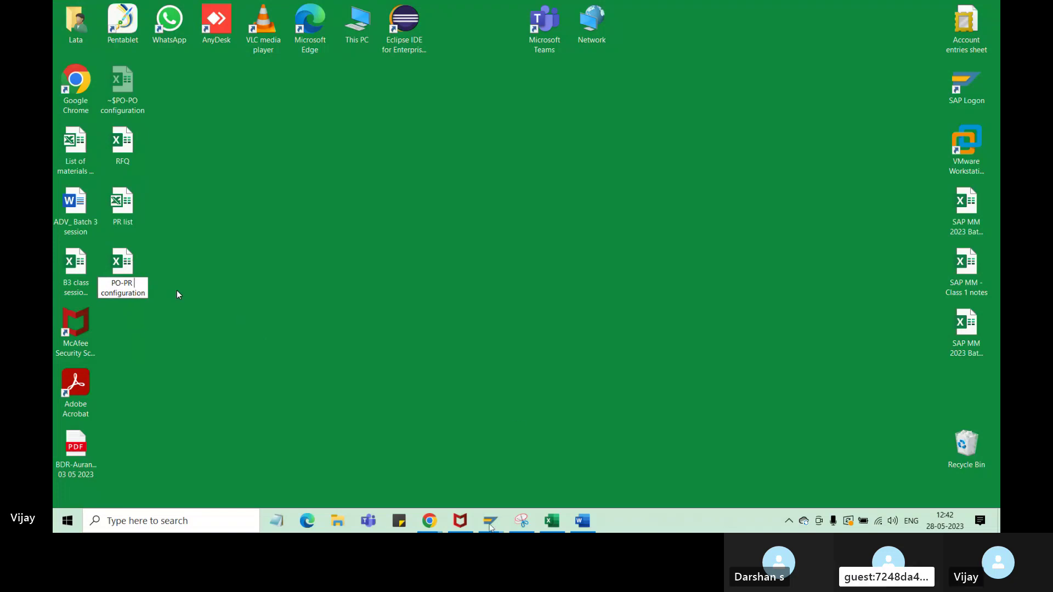
key(Return)
mouse_move(430, 521)
click(378, 460)
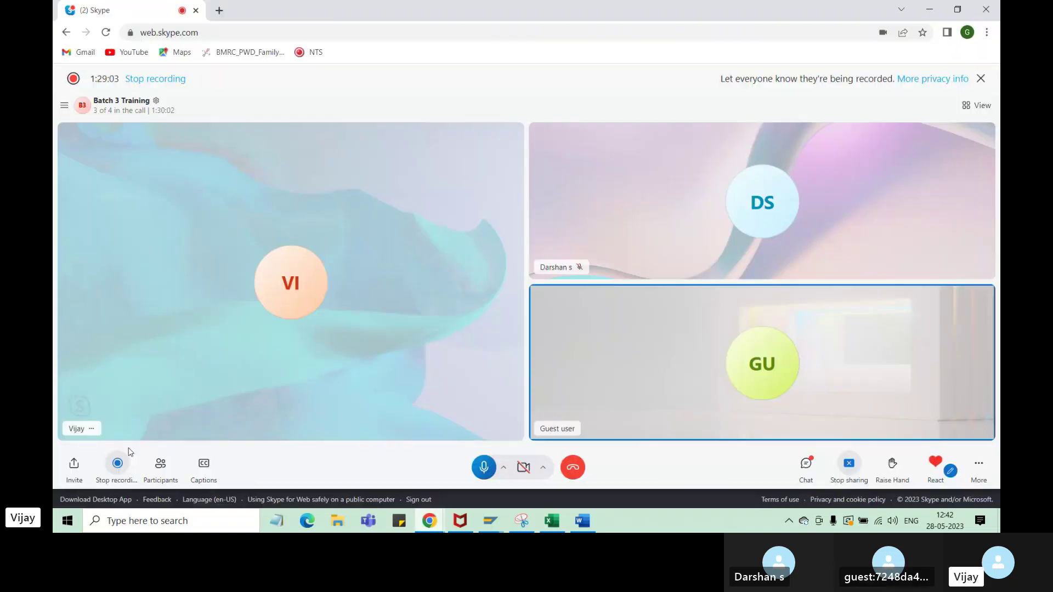